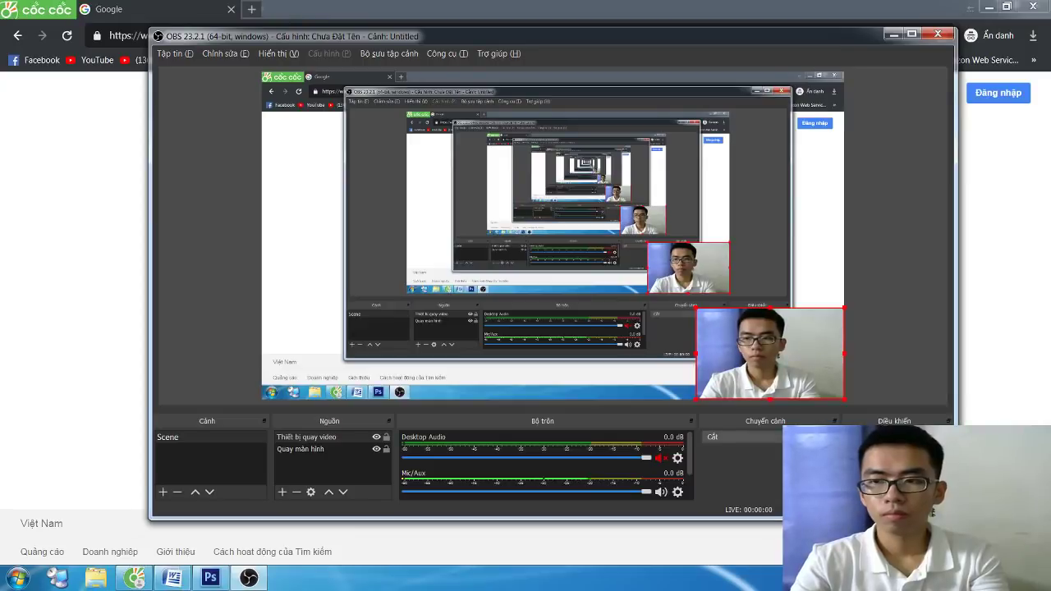
Step: Minimize the browser and OBS windows so the blank Word Document1 is in front
{"action": "left_click", "coordinate": [986, 7]}
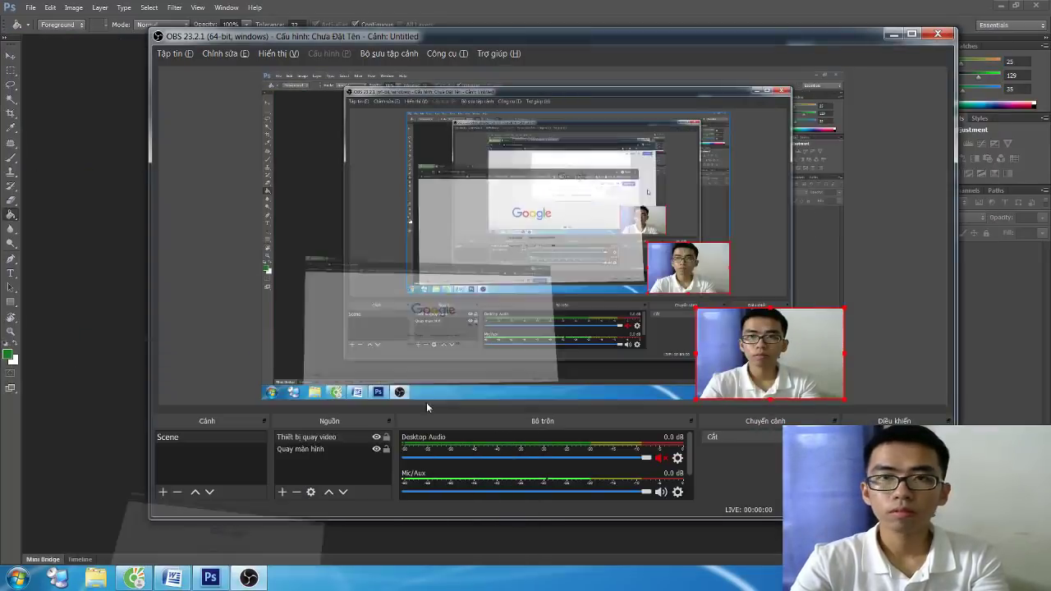
{"action": "left_click", "coordinate": [249, 578]}
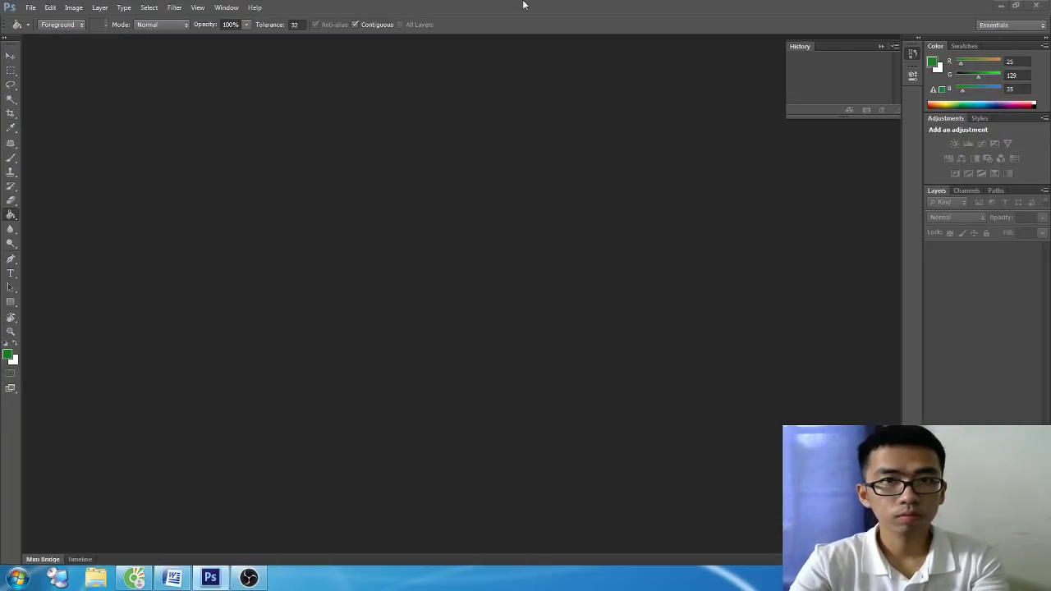
{"action": "left_click", "coordinate": [173, 577]}
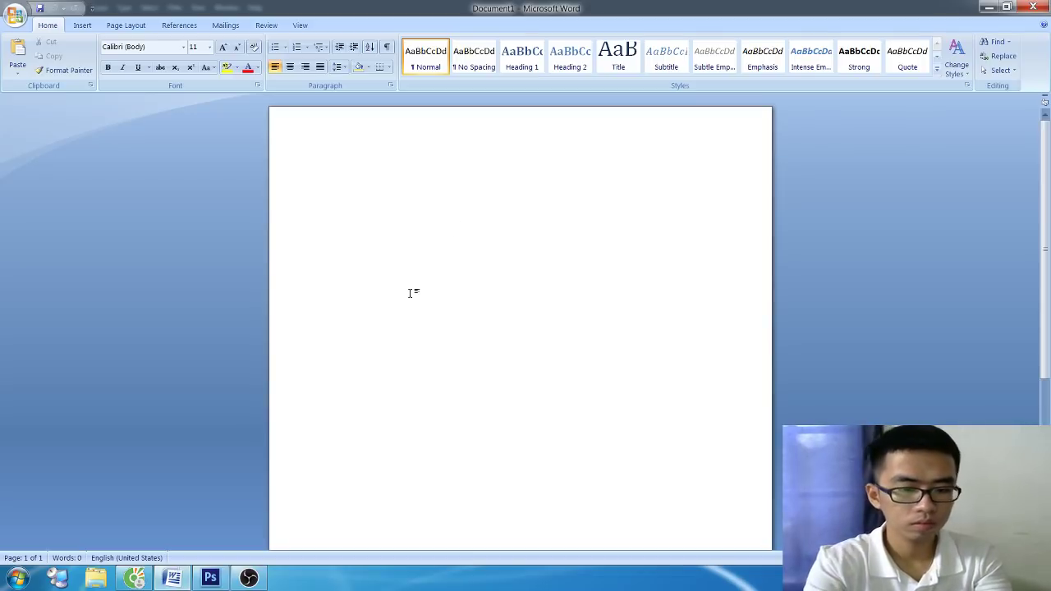
Step: Type the greeting 'XIN CHÀO CÁC BẠN' and the Photoshop course welcome line
{"action": "type", "text": "XIN CHÀO CÁC"}
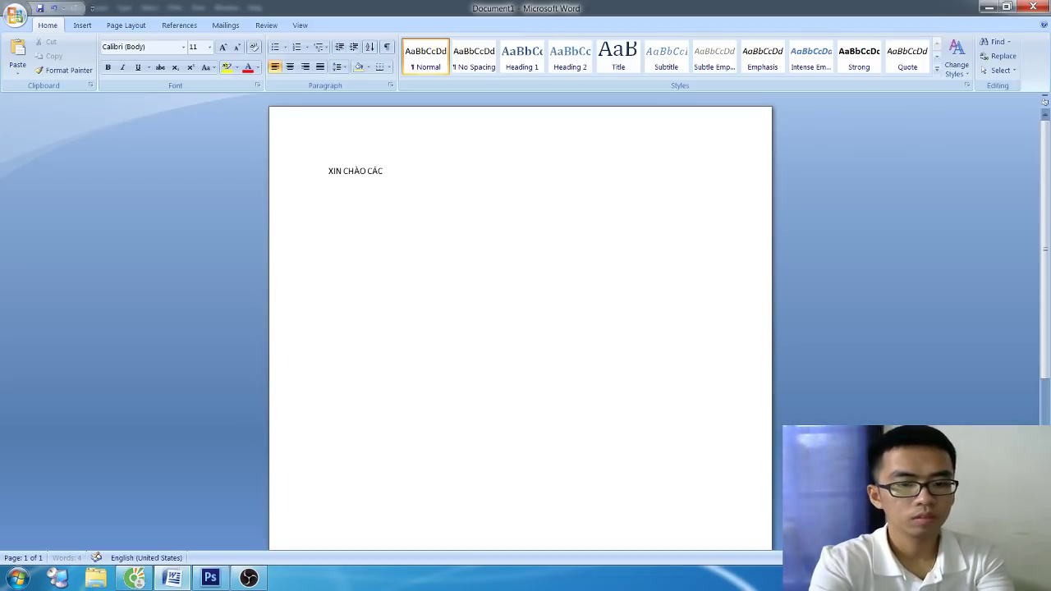
{"action": "type", "text": " BẠN"}
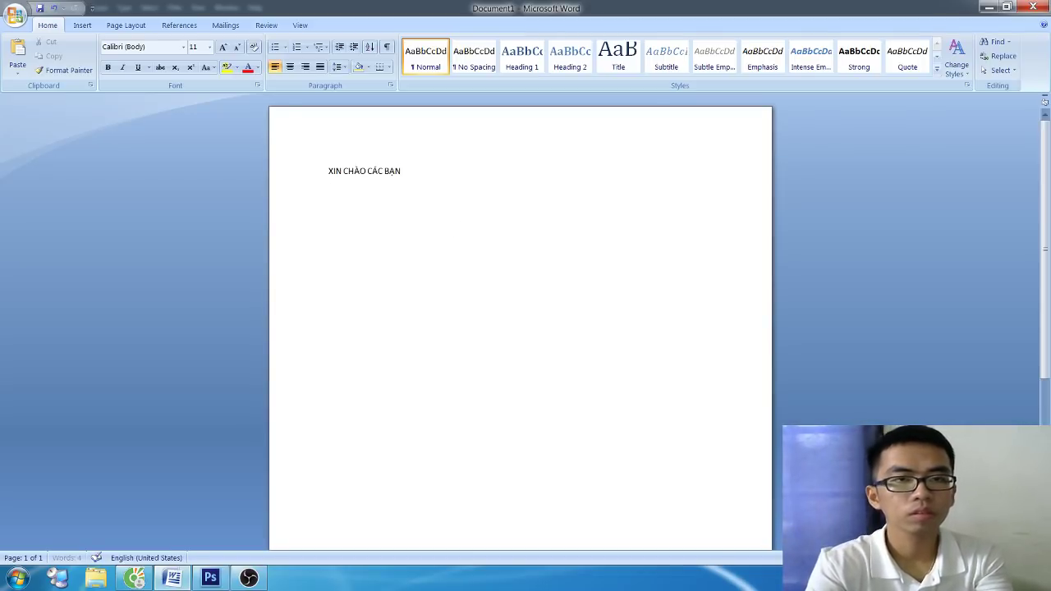
{"action": "key", "text": "Return"}
{"action": "type", "text": "CHÀO MỪNG"}
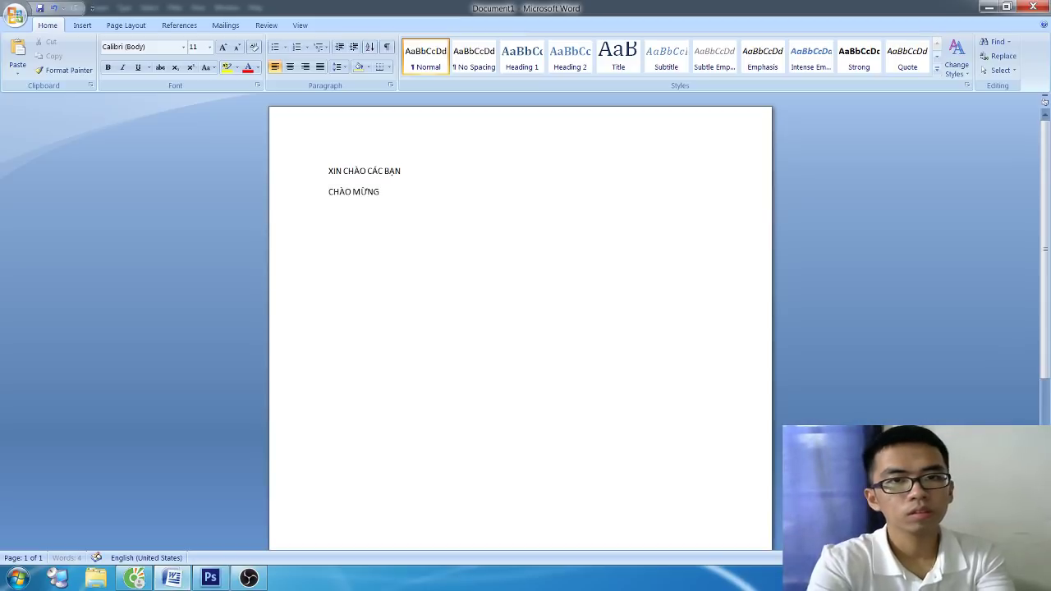
{"action": "type", "text": " CÁC BẠN ĐẾN V"}
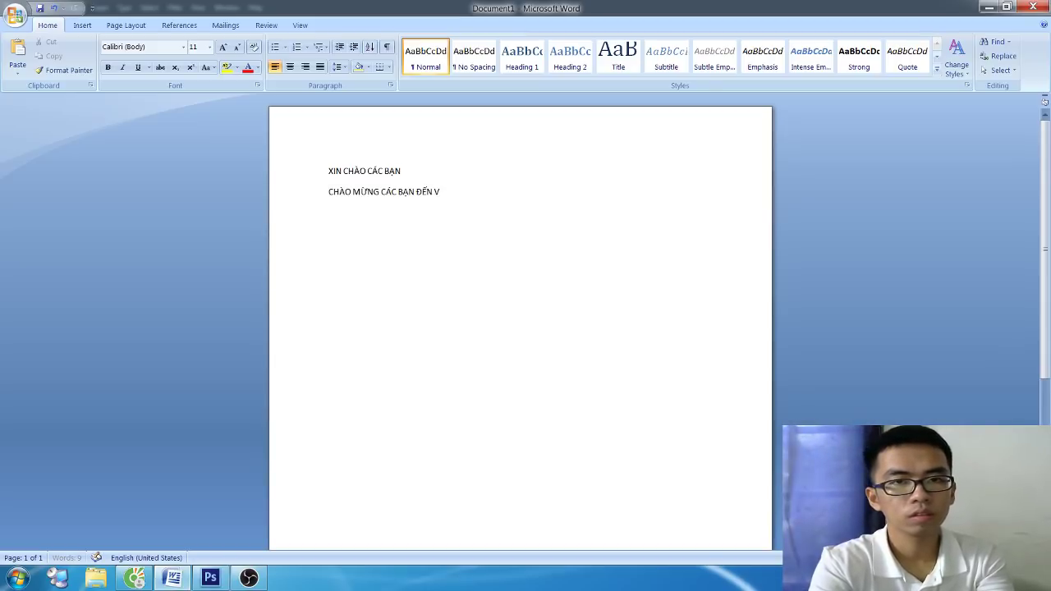
{"action": "type", "text": "ỚI KHOÓA HỌC "}
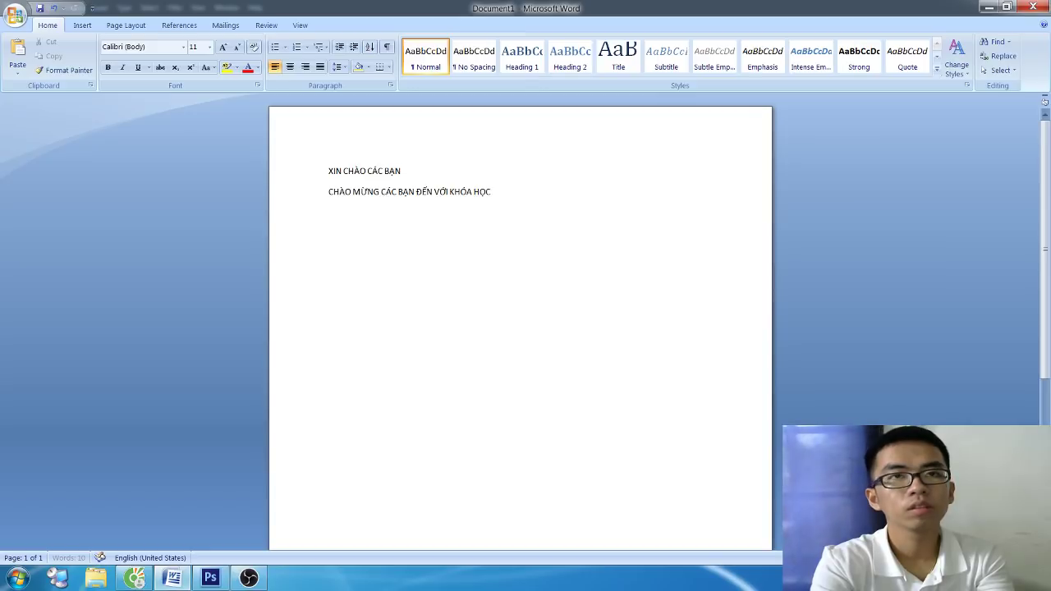
{"action": "type", "text": "P"}
{"action": "key", "text": "BackSpace"}
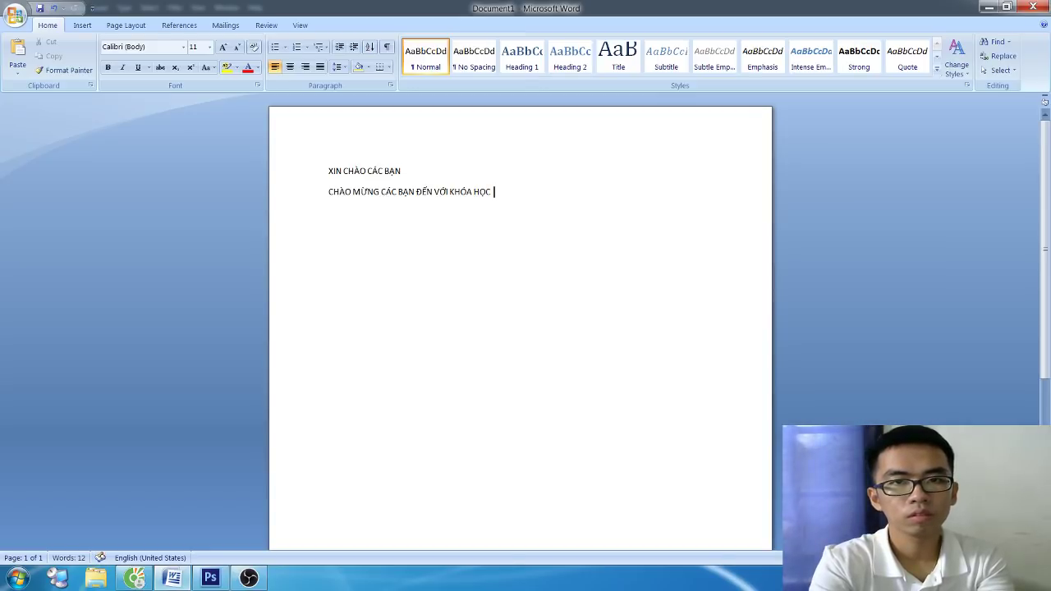
{"action": "type", "text": "PHOTO"}
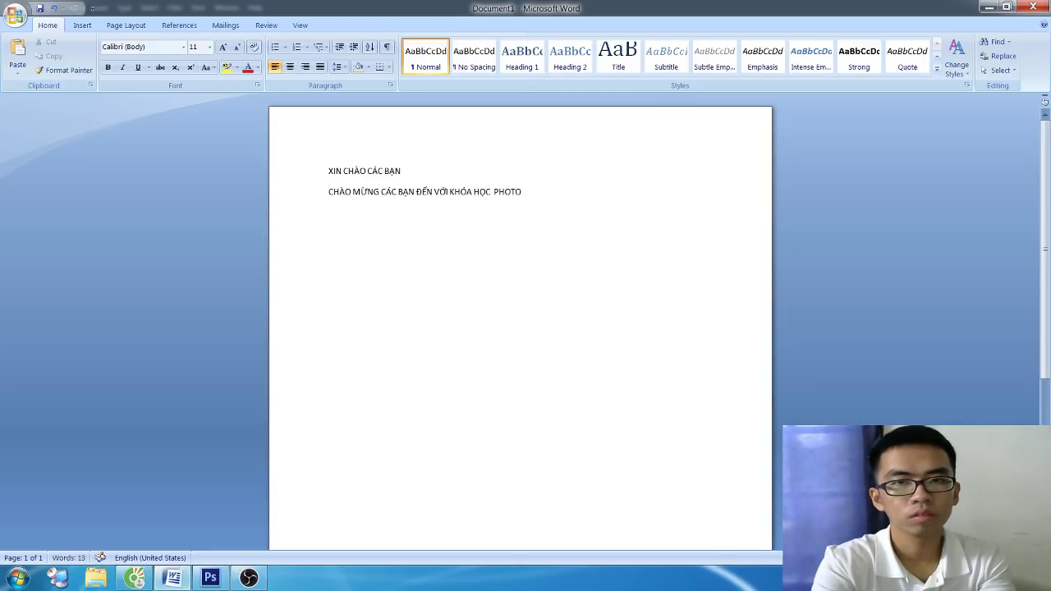
{"action": "type", "text": "SHOP TỪ"}
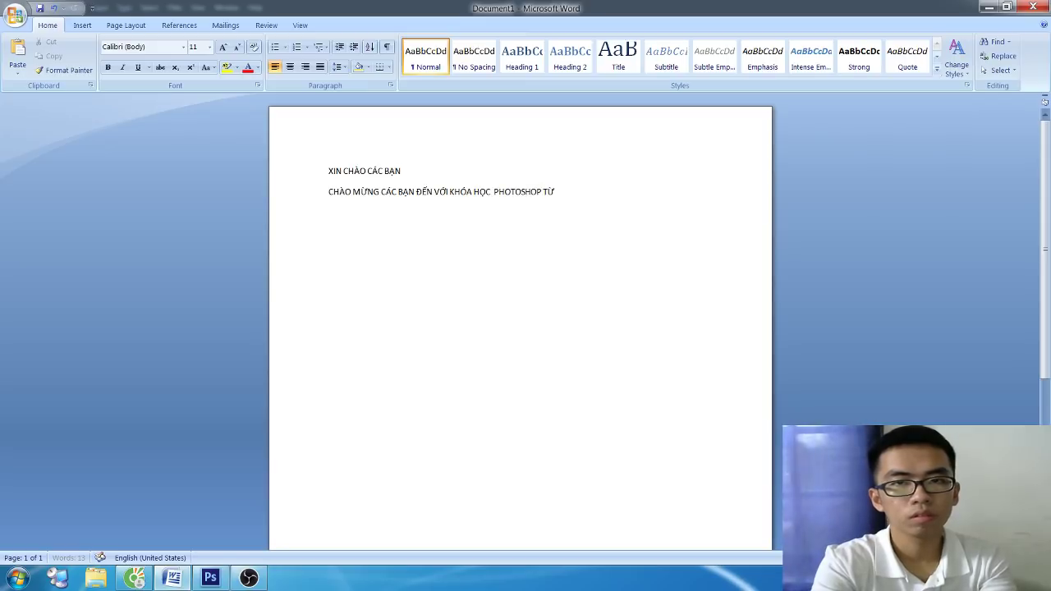
{"action": "type", "text": "Ừ"}
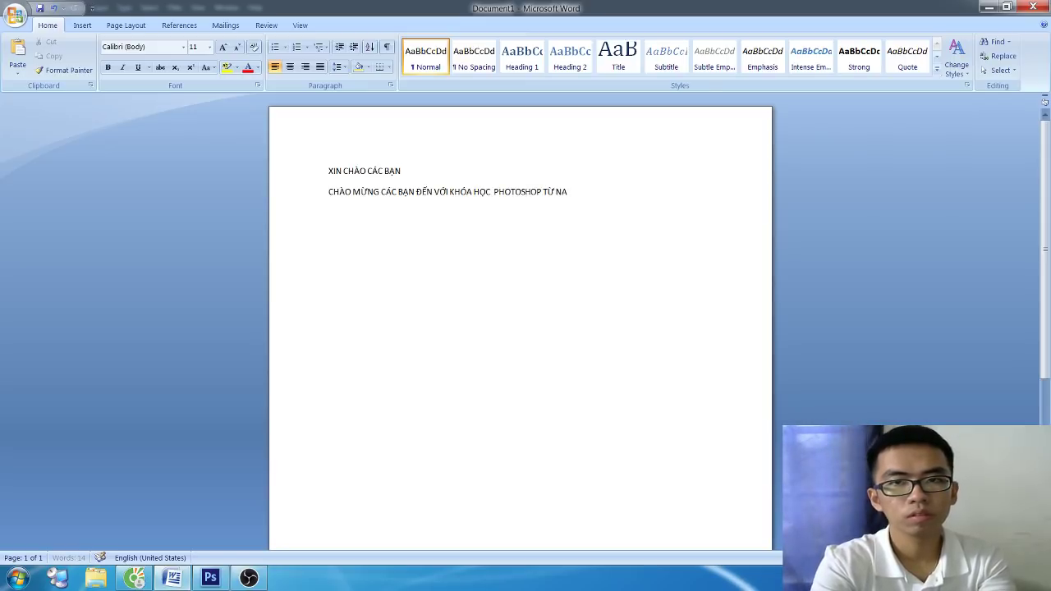
{"action": "type", "text": "WN"}
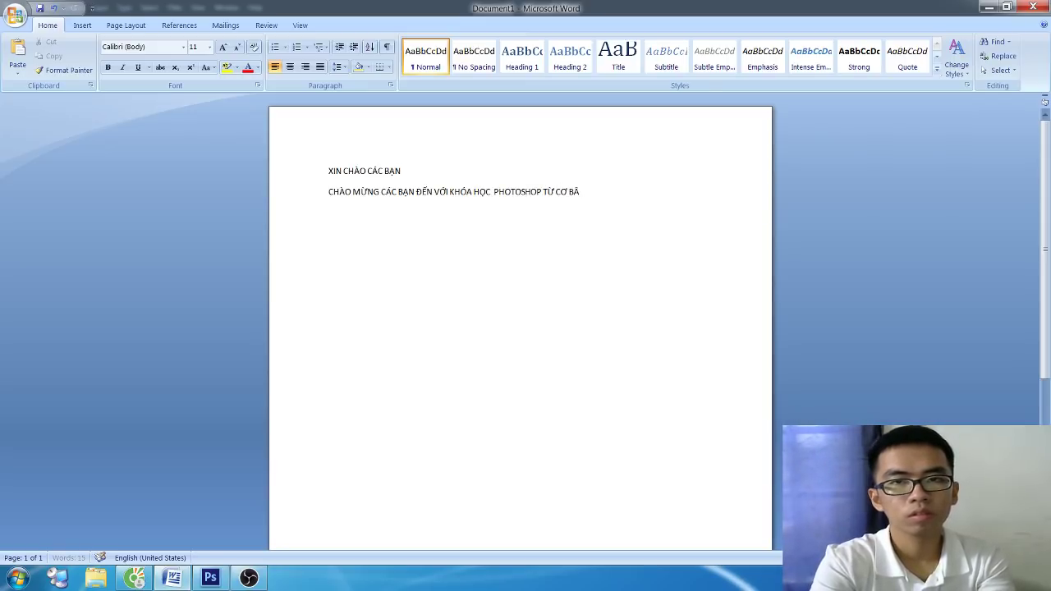
{"action": "type", "text": " CHO Đ"}
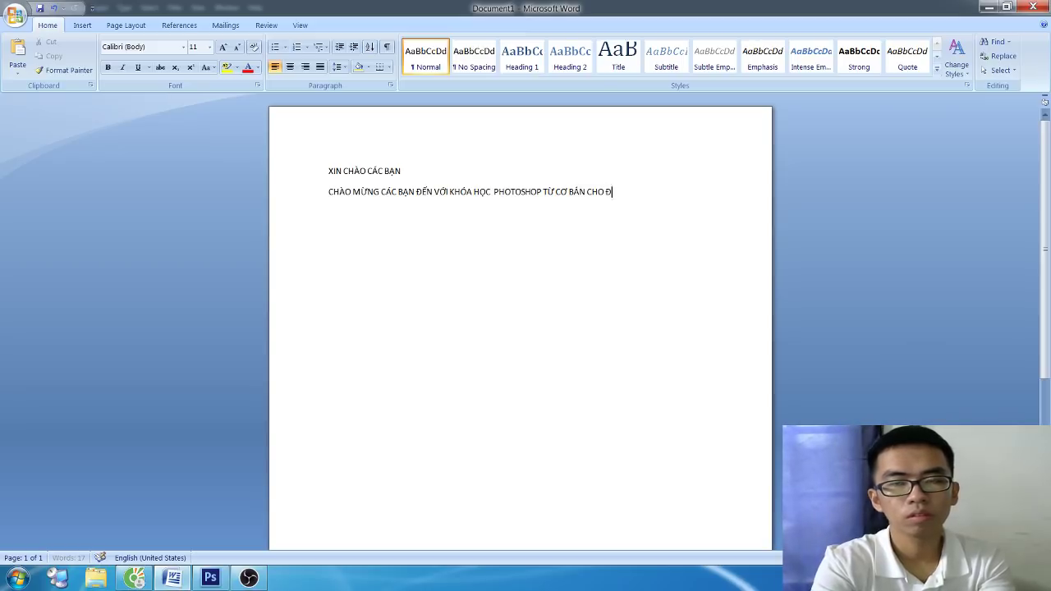
{"action": "type", "text": "ẾN NÂNG CAO"}
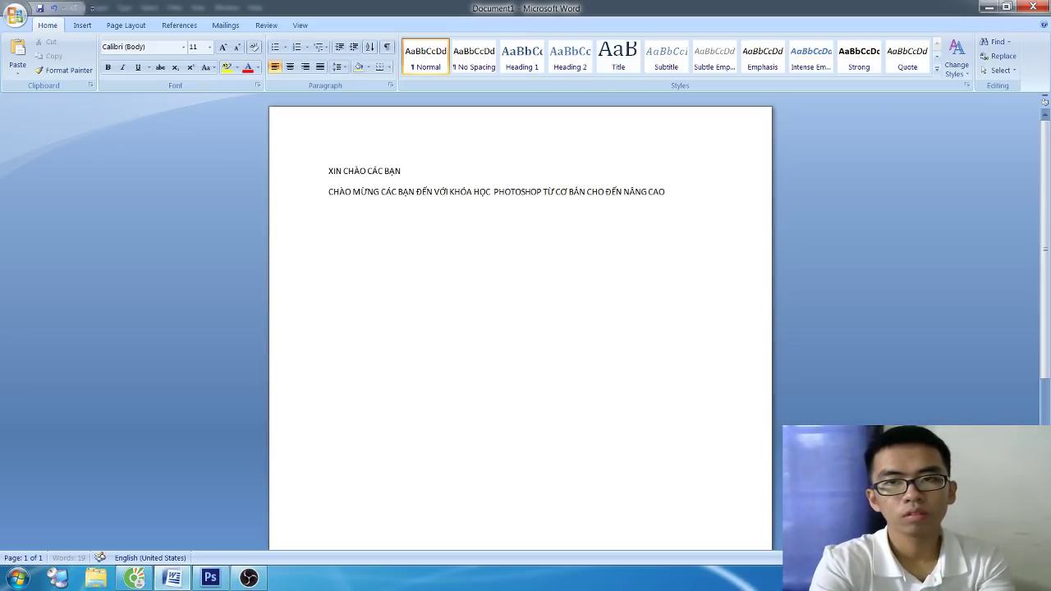
Step: Set all the text to font size 15 and add '!!' after the greeting
{"action": "key", "text": "ctrl+a"}
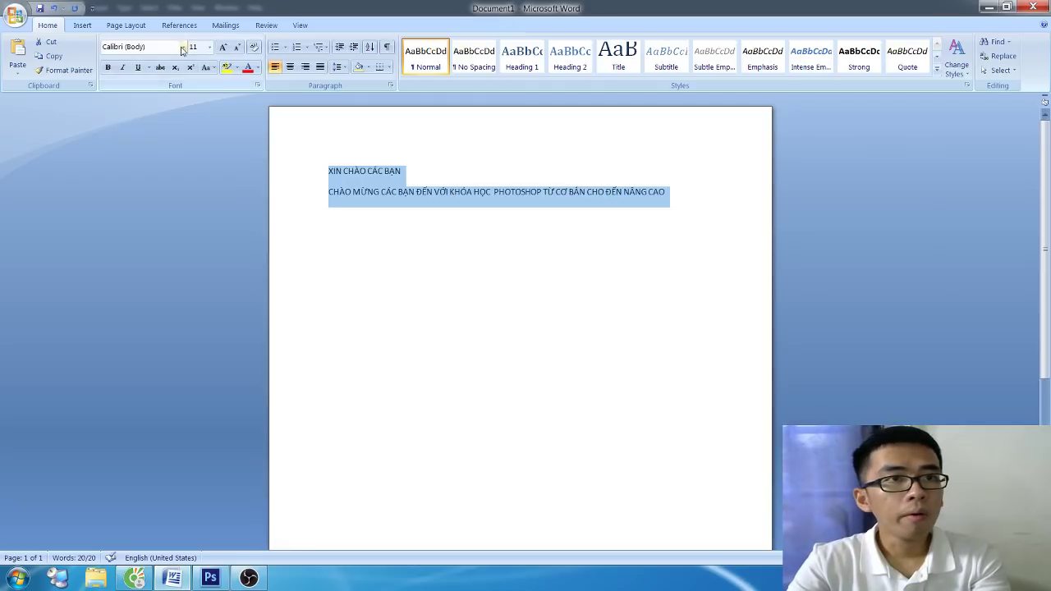
{"action": "left_click", "coordinate": [195, 47]}
{"action": "type", "text": "15"}
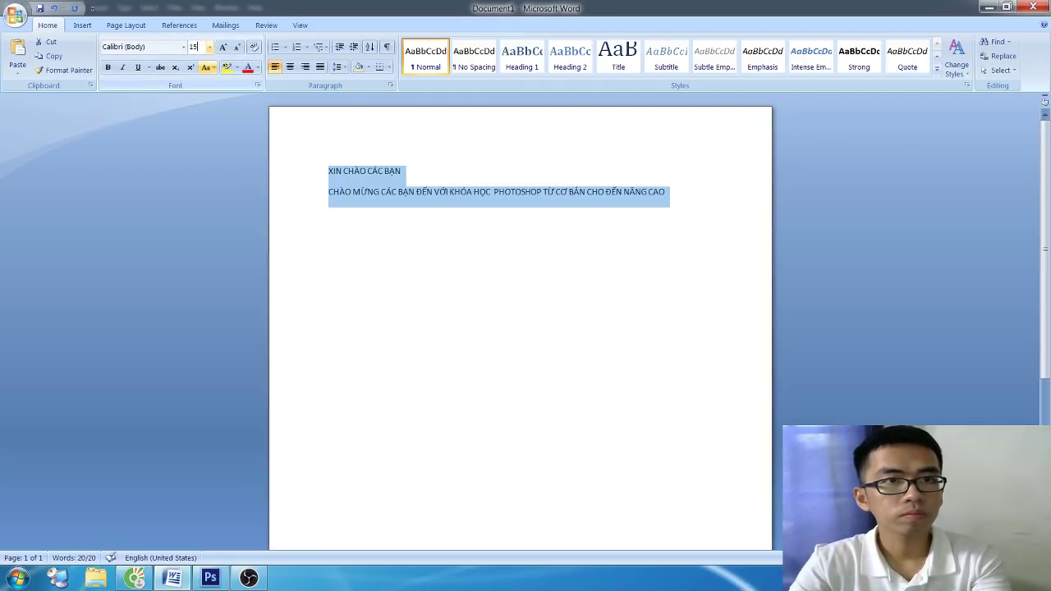
{"action": "left_click", "coordinate": [599, 368]}
{"action": "key", "text": "ctrl+Home"}
{"action": "key", "text": "End"}
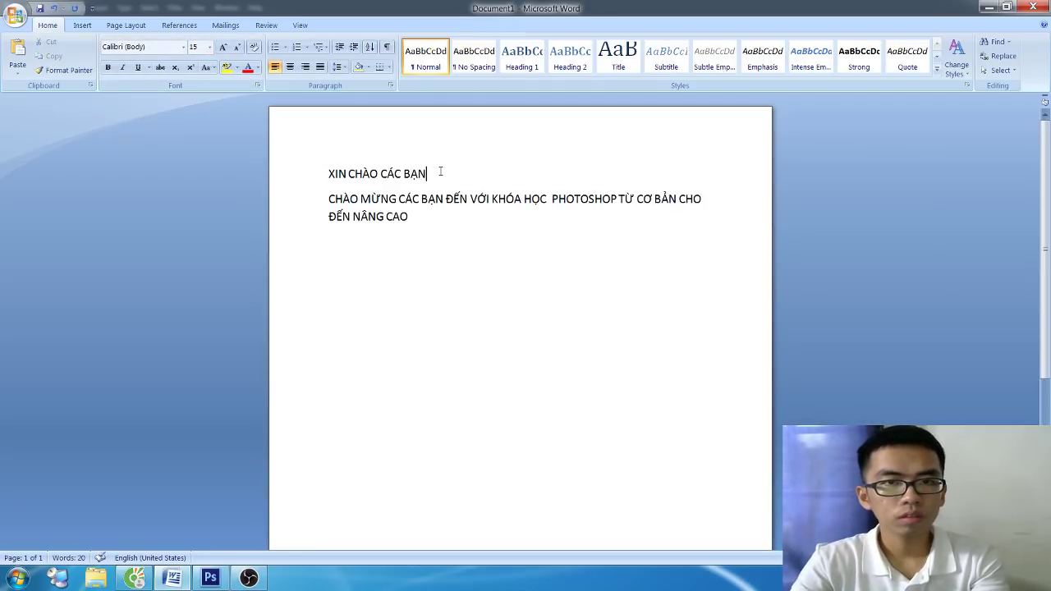
{"action": "type", "text": "!!"}
{"action": "triple_click", "coordinate": [285, 170]}
{"action": "left_click", "coordinate": [509, 260]}
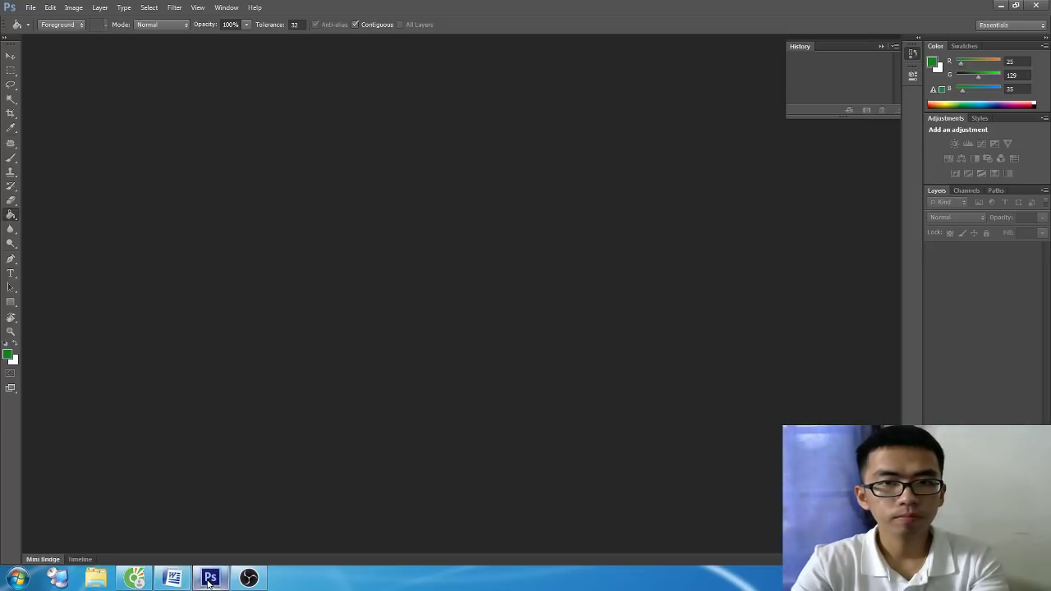
Step: Add a paragraph announcing the image-export lesson, noting PTS stands for Photoshop
{"action": "key", "text": "Return"}
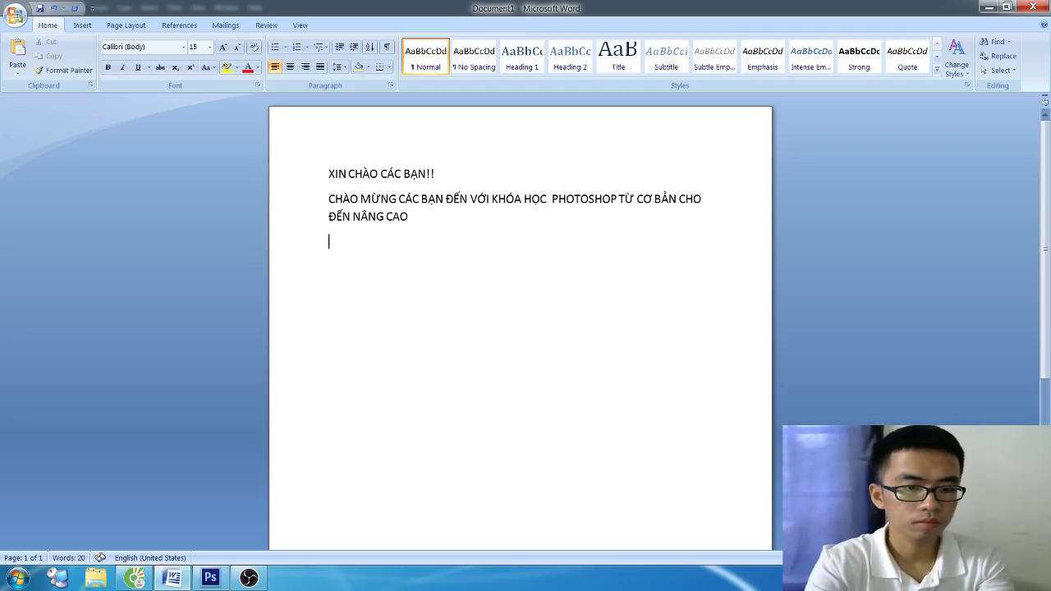
{"action": "type", "text": "BÀI H"}
{"action": "type", "text": " TIÊN"}
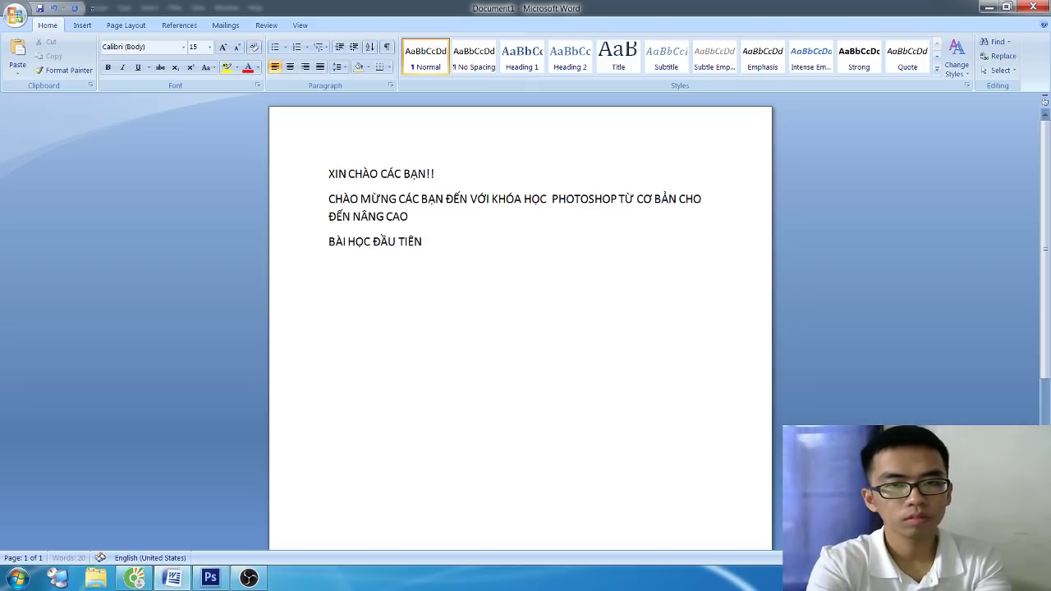
{"action": "type", "text": " RT"}
{"action": "type", "text": " CHÚ"}
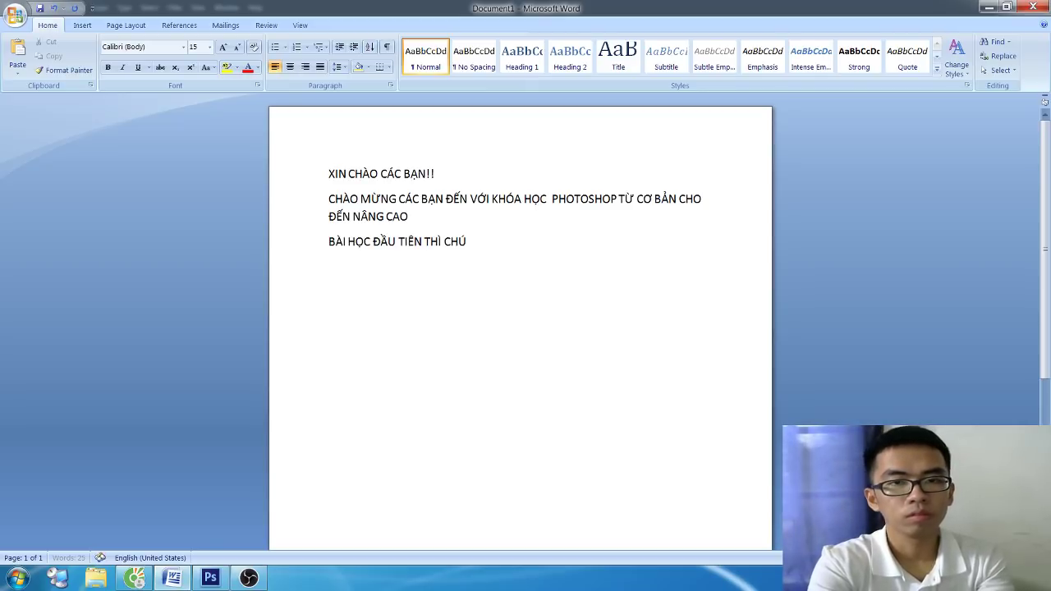
{"action": "type", "text": "NG TA SE HỌC"}
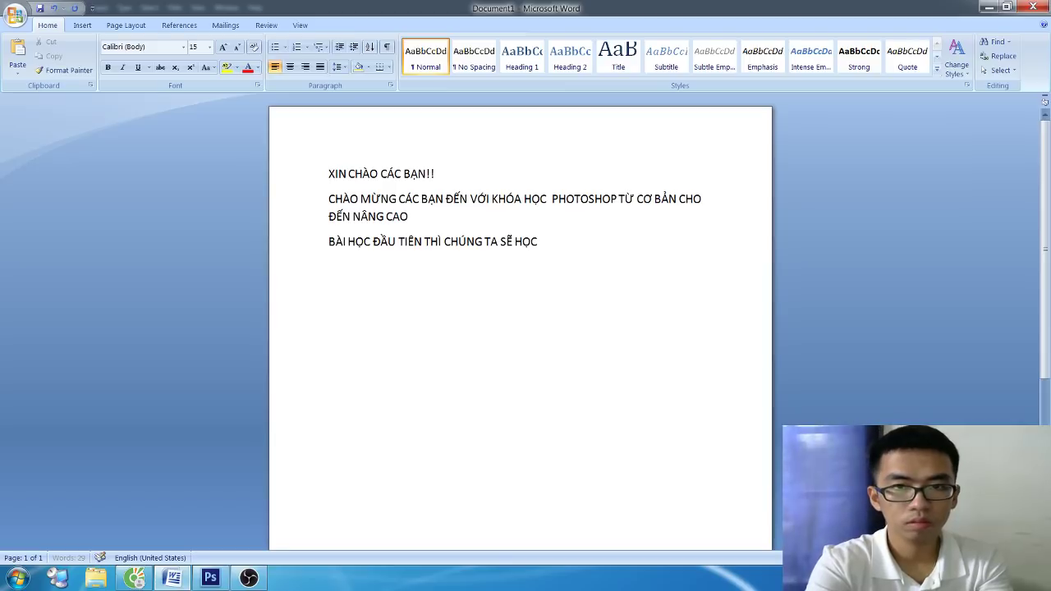
{"action": "type", "text": " CÁCH"}
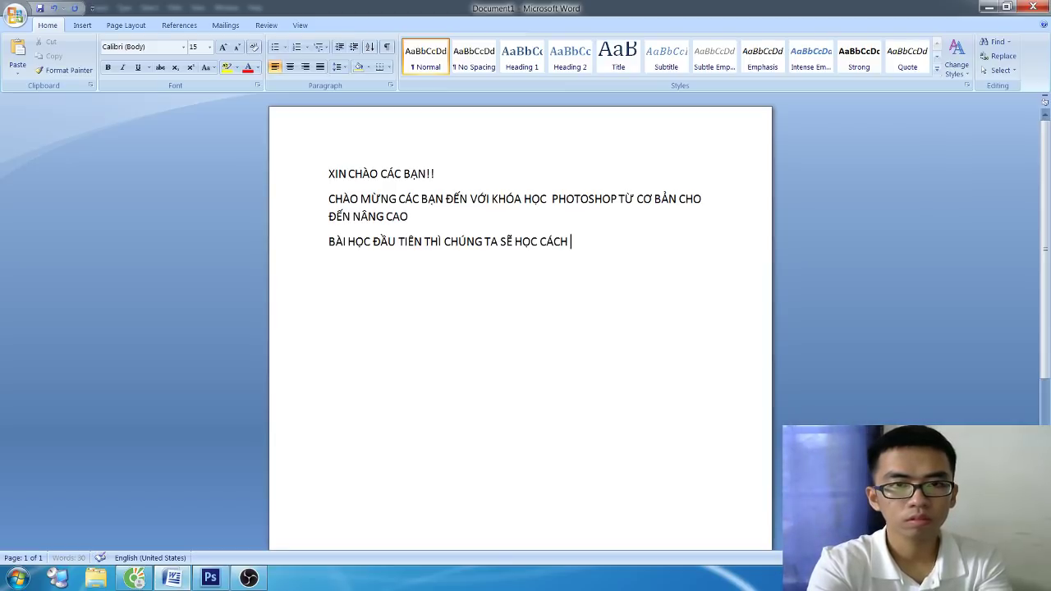
{"action": "type", "text": " XU"}
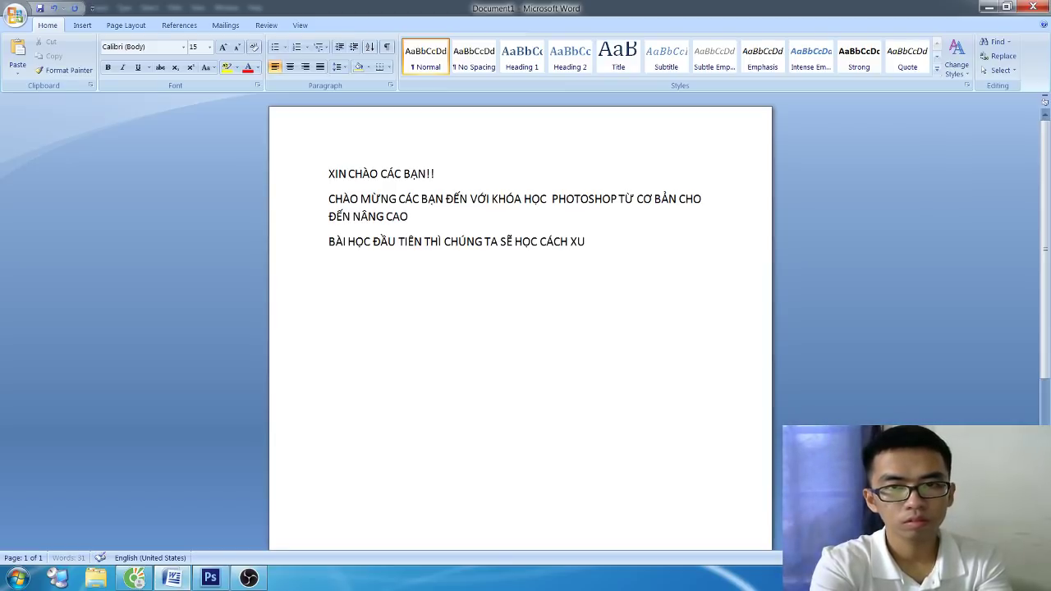
{"action": "type", "text": "ẤT ẢNH"}
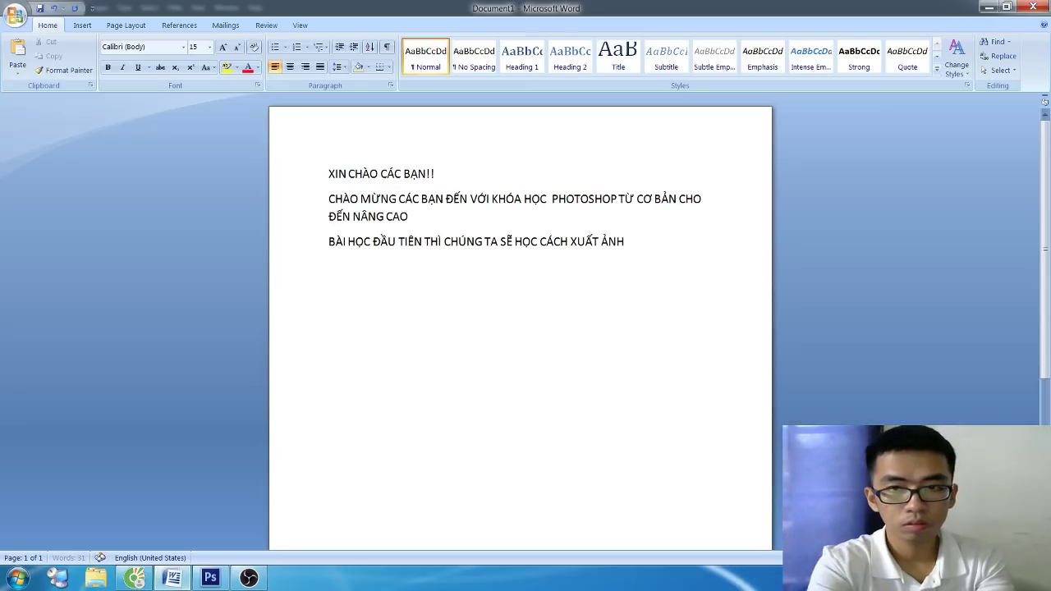
{"action": "key", "text": "BackSpace"}
{"action": "key", "text": "BackSpace"}
{"action": "type", "text": "TS"}
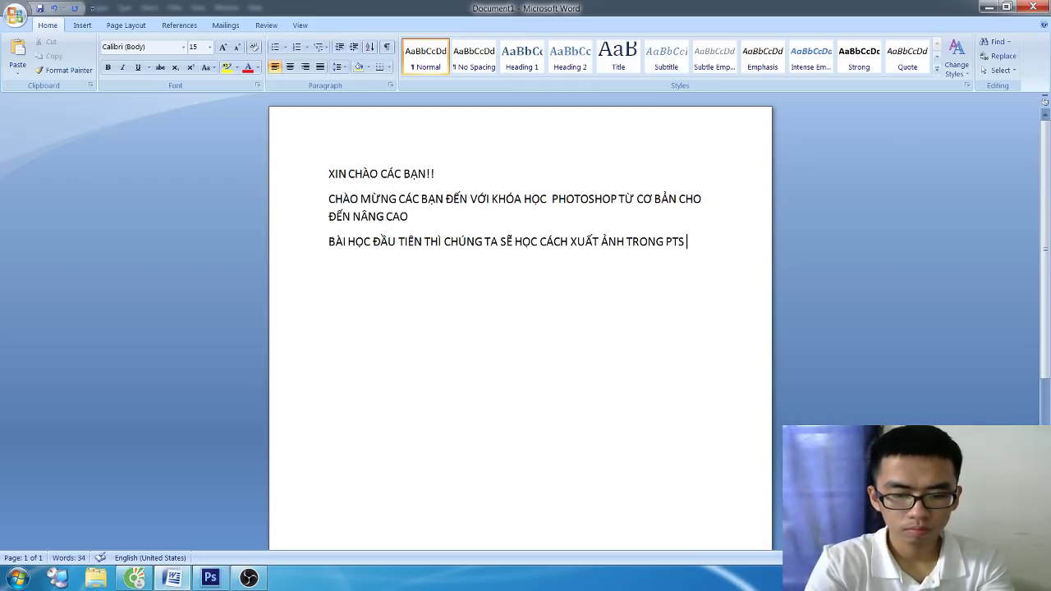
{"action": "type", "text": "-"}
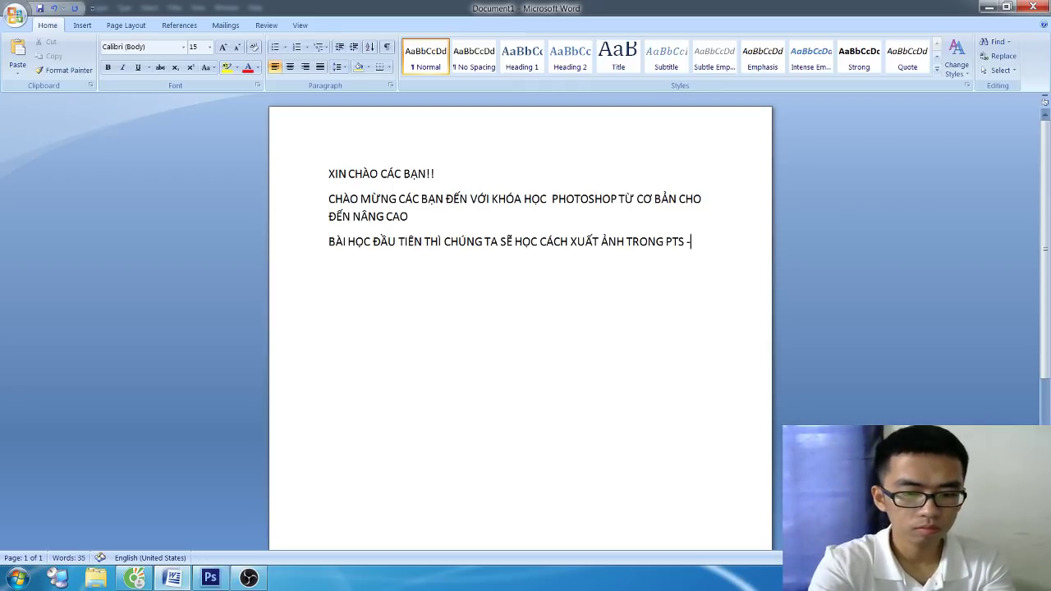
{"action": "type", "text": "ƯU ANH JPG"}
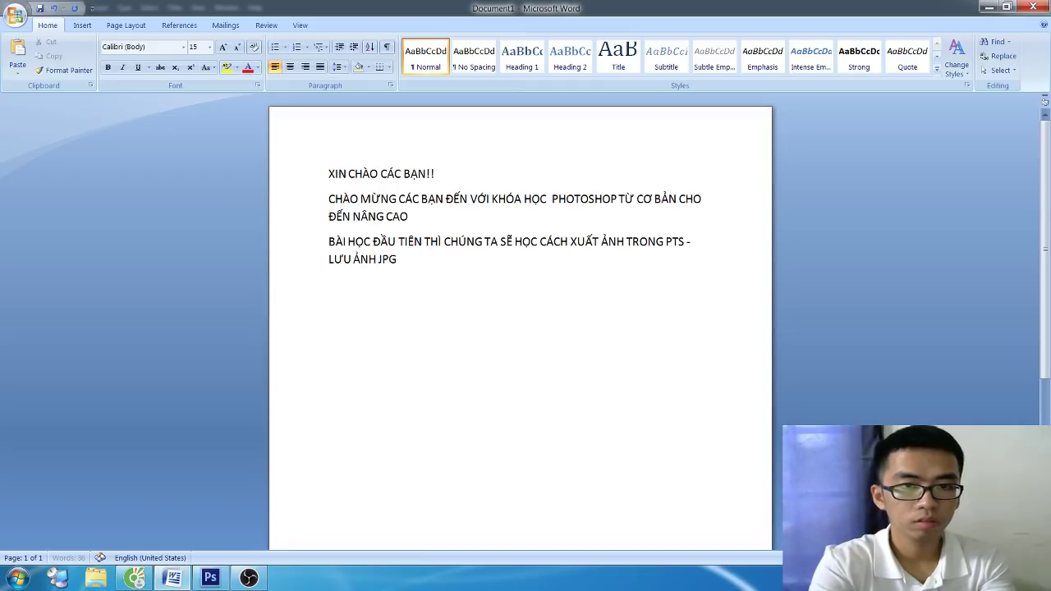
{"action": "type", "text": ", PNG VÀ JPEG ("}
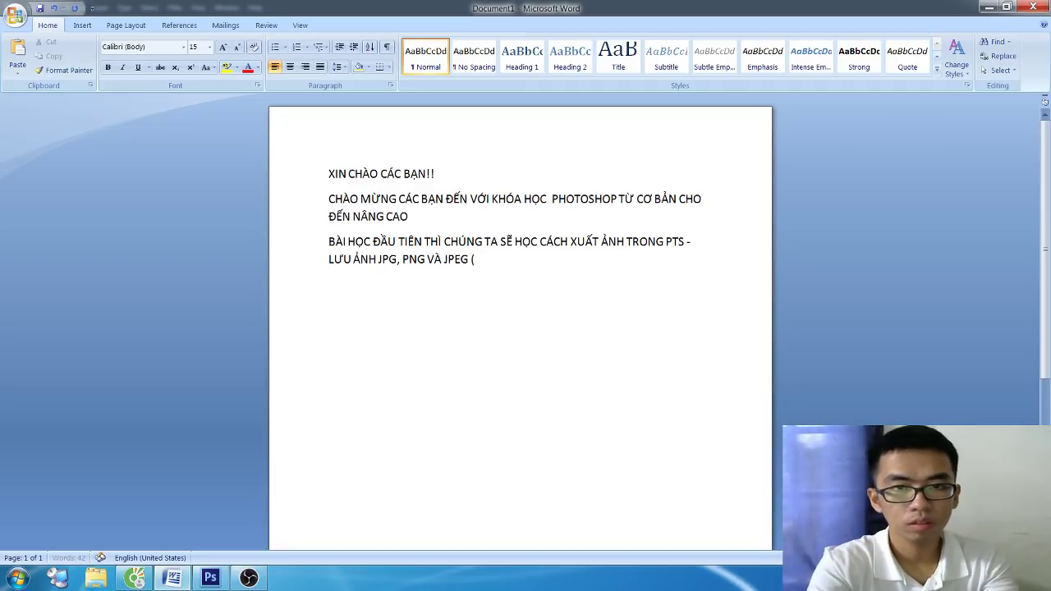
{"action": "type", "text": " MINH SẼ VIÊT"}
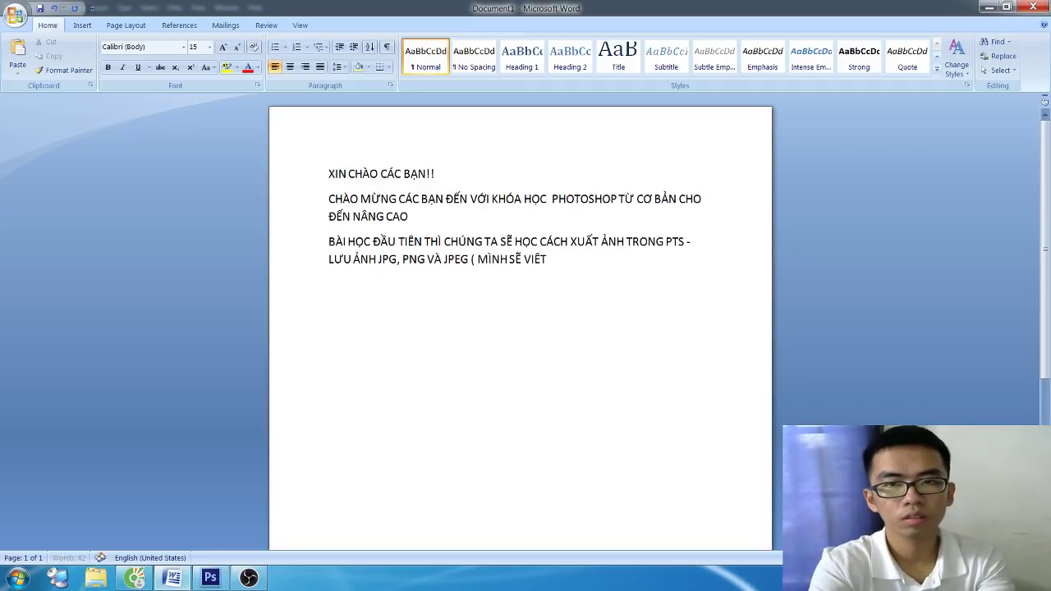
{"action": "type", "text": "sT P"}
{"action": "type", "text": "T TẮT PT"}
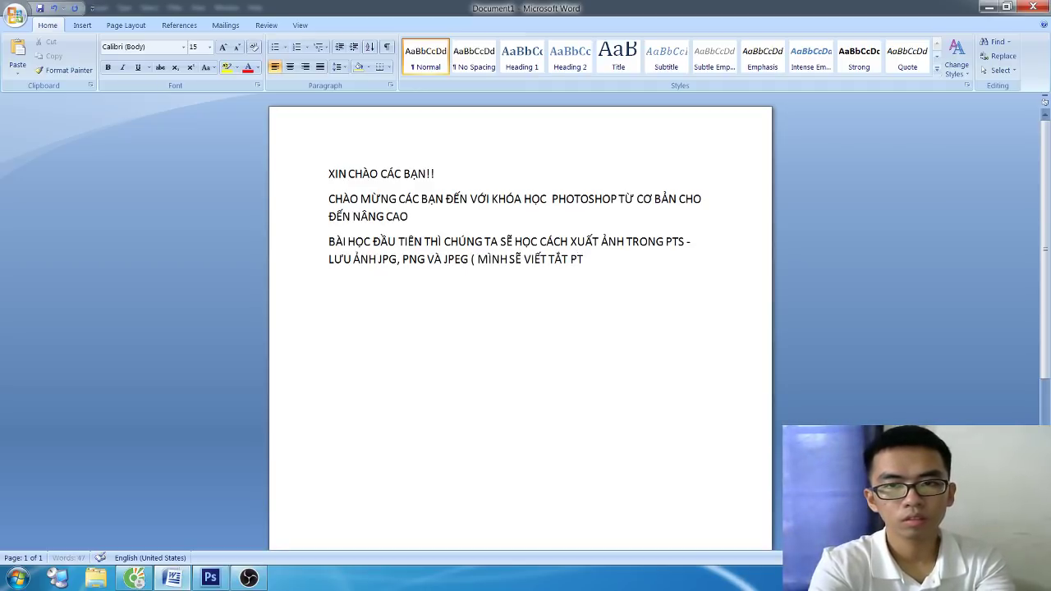
{"action": "type", "text": "S"}
{"action": "type", "text": "À"}
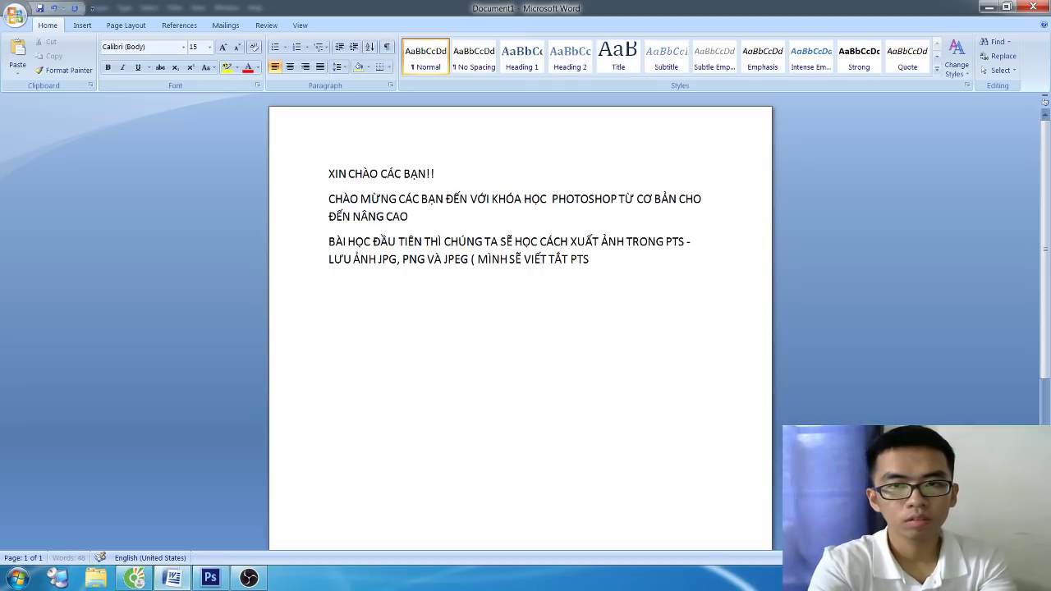
{"action": "key", "text": "BackSpace"}
{"action": "key", "text": "BackSpace"}
{"action": "type", "text": "HOTOSHO"}
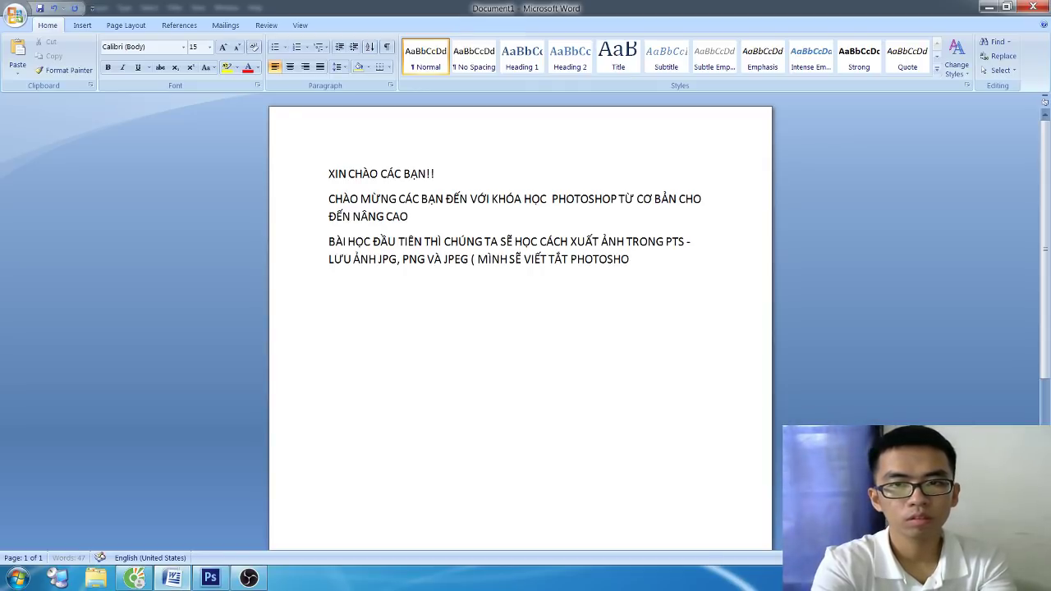
{"action": "type", "text": "P LÀ PTS CÁC BẠN"}
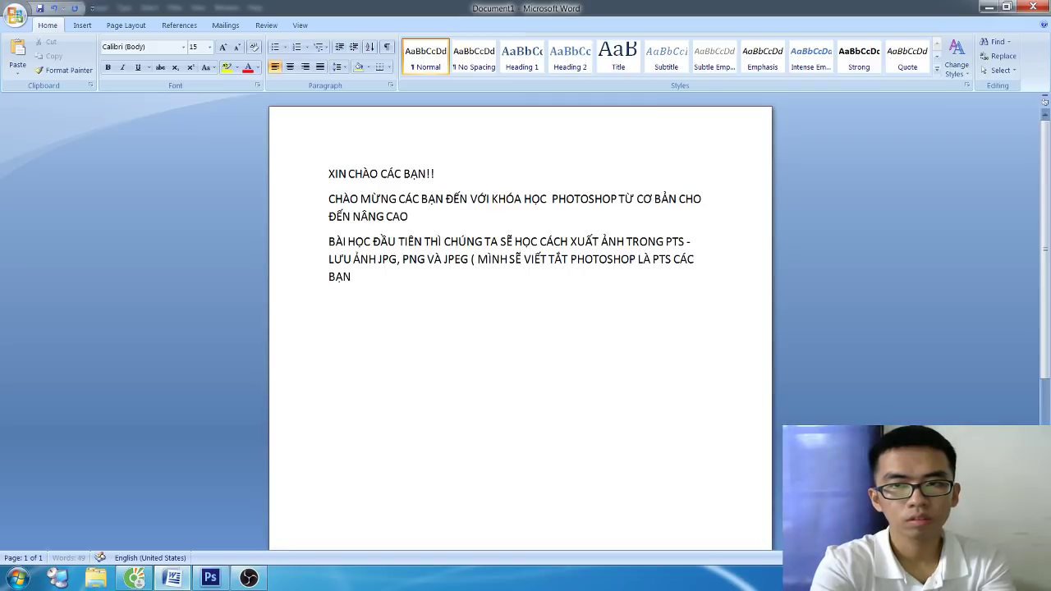
{"action": "type", "text": " NHÉ)"}
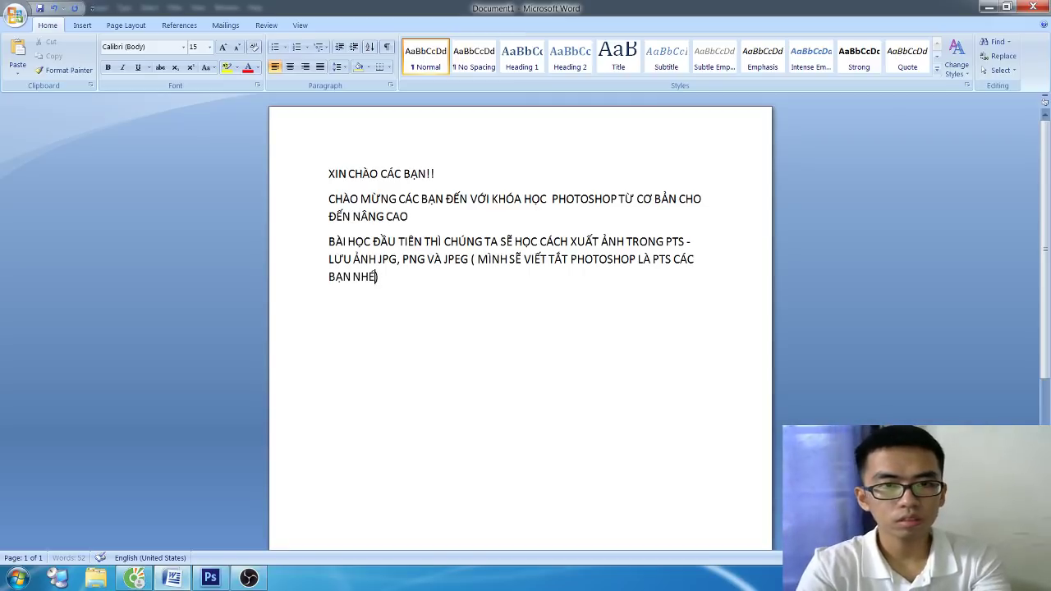
{"action": "key", "text": "Return"}
{"action": "key", "text": "Return"}
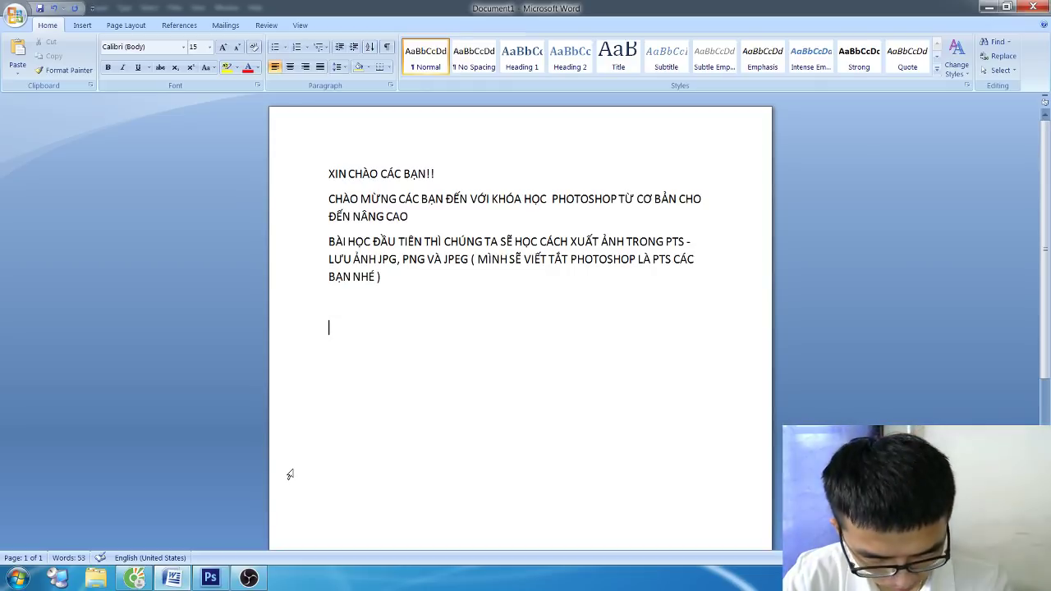
Step: Create a blank 1311×1320 Photoshop document and add 'TA SẼ CHỌN 1 HÌNH ẢNH' in Word
{"action": "left_click", "coordinate": [222, 581]}
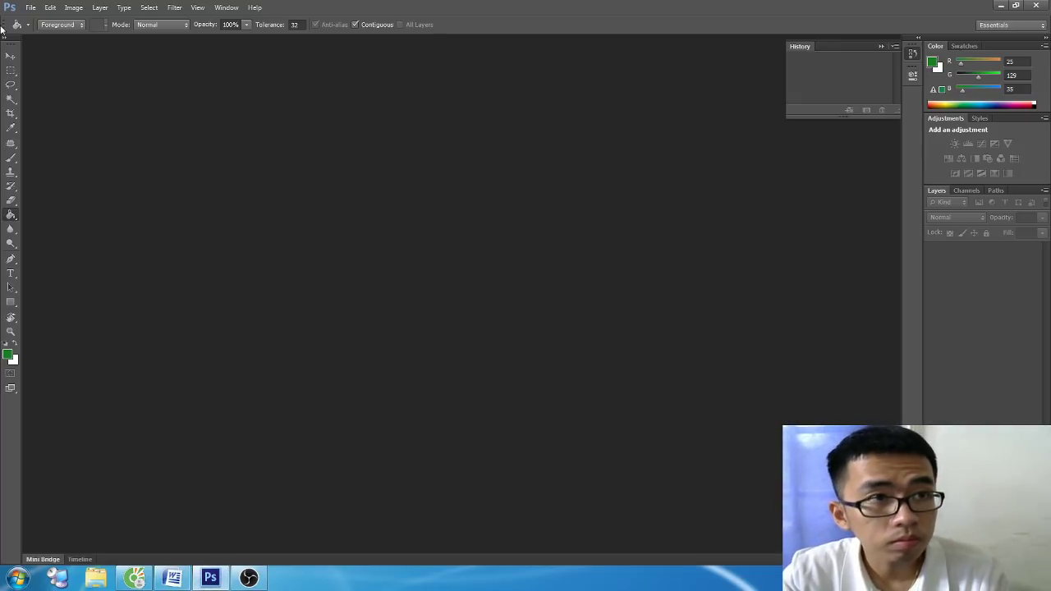
{"action": "left_click", "coordinate": [31, 8]}
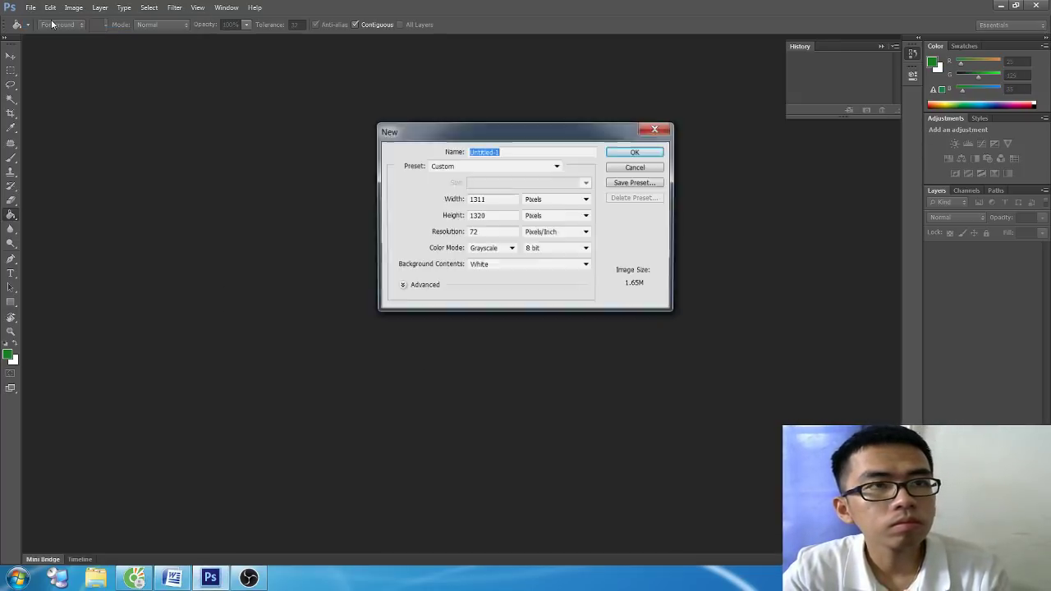
{"action": "left_click", "coordinate": [635, 151]}
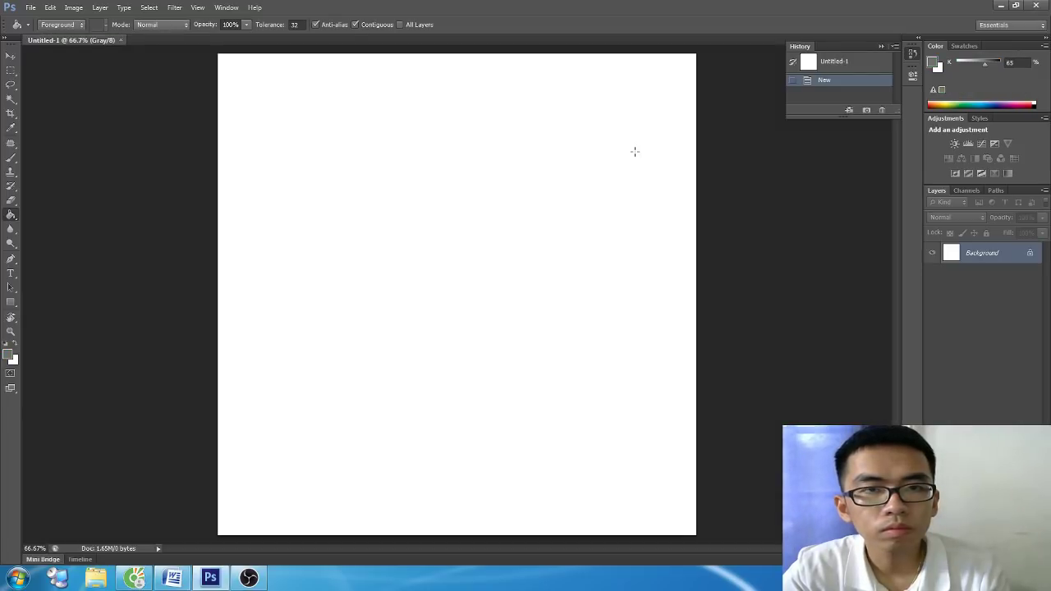
{"action": "type", "text": "TA SẼ"}
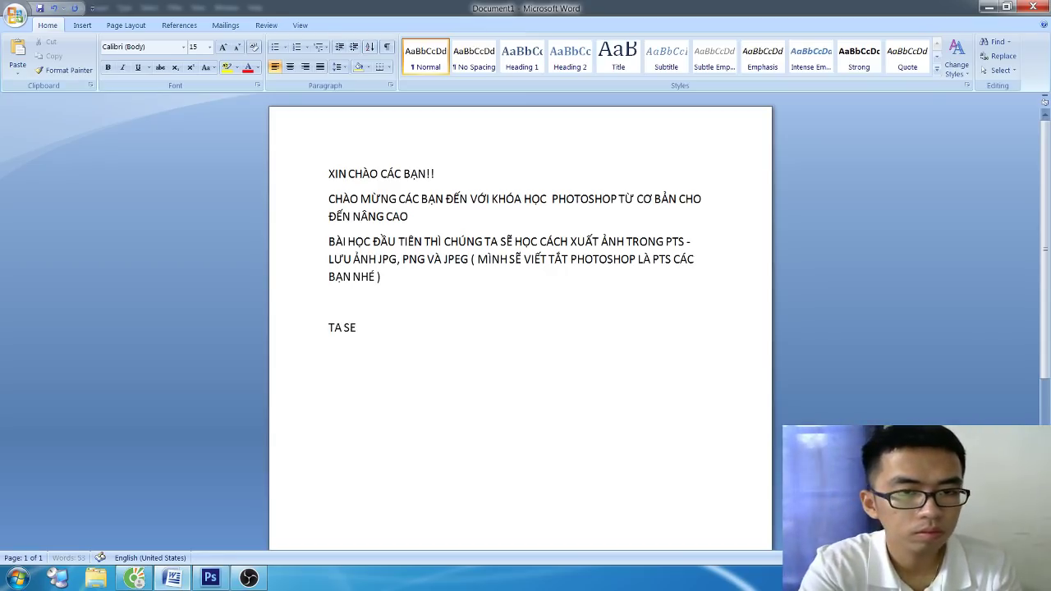
{"action": "type", "text": " CHỌN 1 HÌNH Ả"}
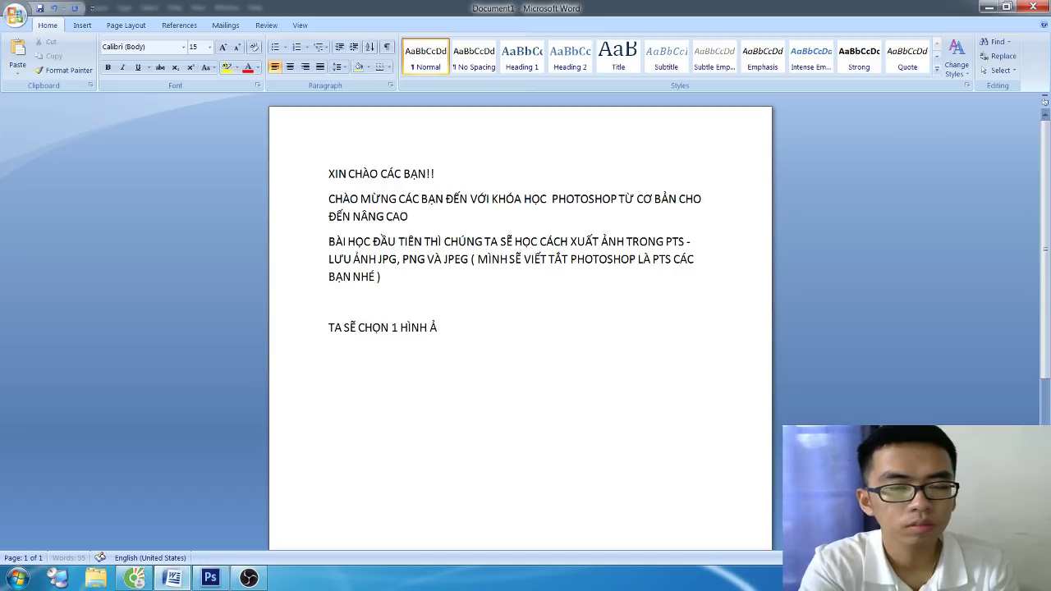
{"action": "type", "text": "NH"}
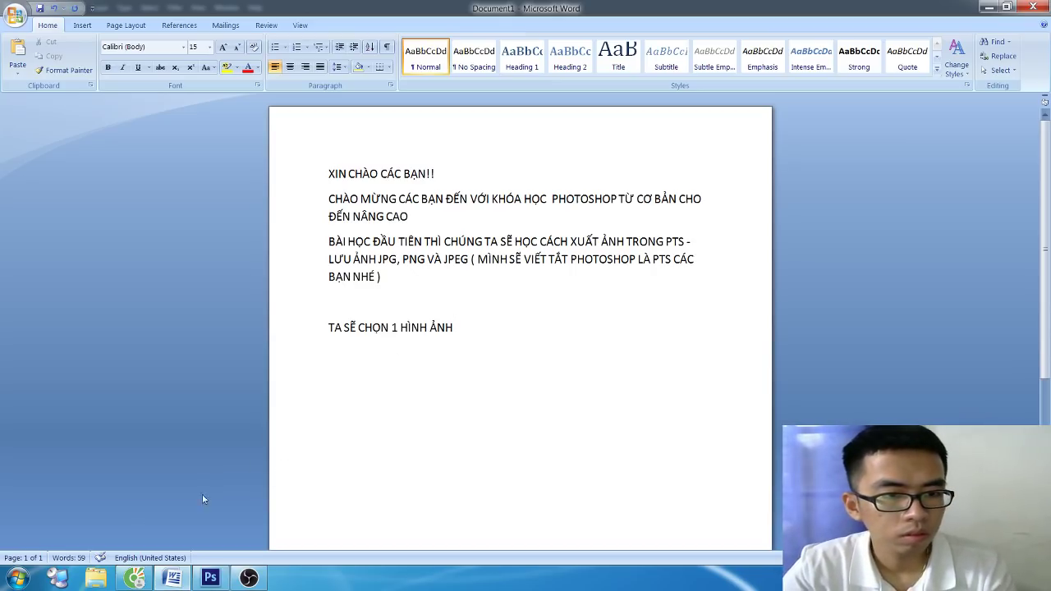
Step: Search Google Images in Cốc Cốc for 'ẢNH ĐẸP' and copy the cyclist-at-sunset photo
{"action": "left_click", "coordinate": [135, 578]}
{"action": "type", "text": "ẢNH"}
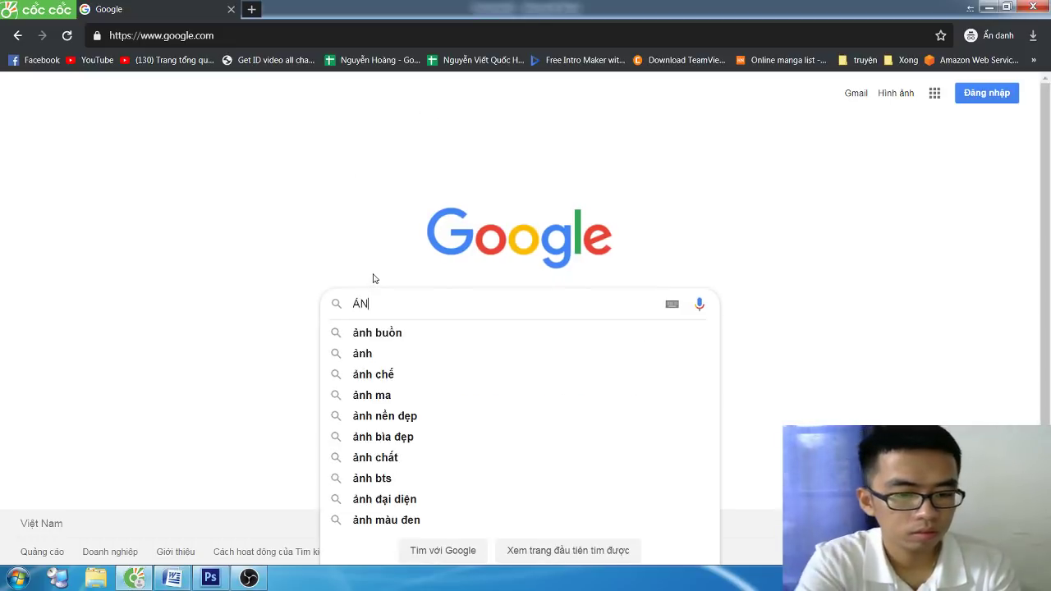
{"action": "type", "text": " ĐẸP"}
{"action": "key", "text": "Return"}
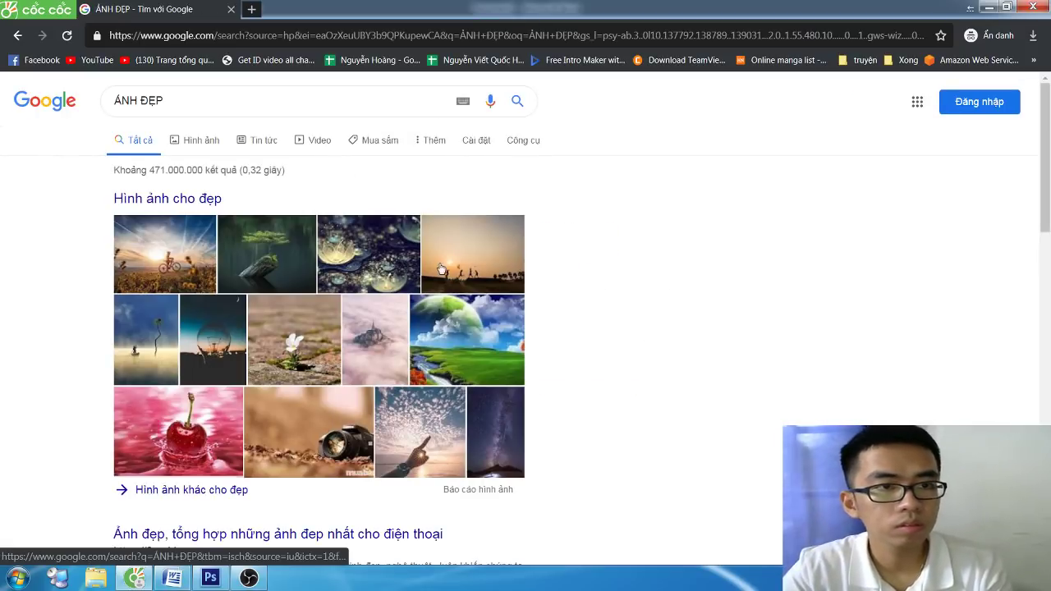
{"action": "left_click", "coordinate": [171, 272]}
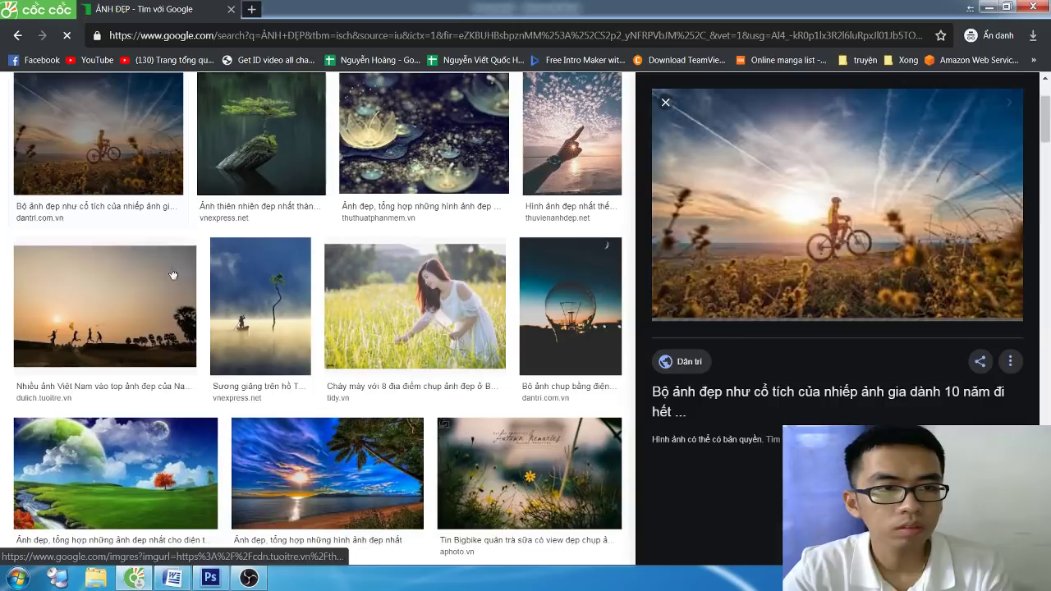
{"action": "right_click", "coordinate": [975, 197]}
{"action": "left_click", "coordinate": [910, 331]}
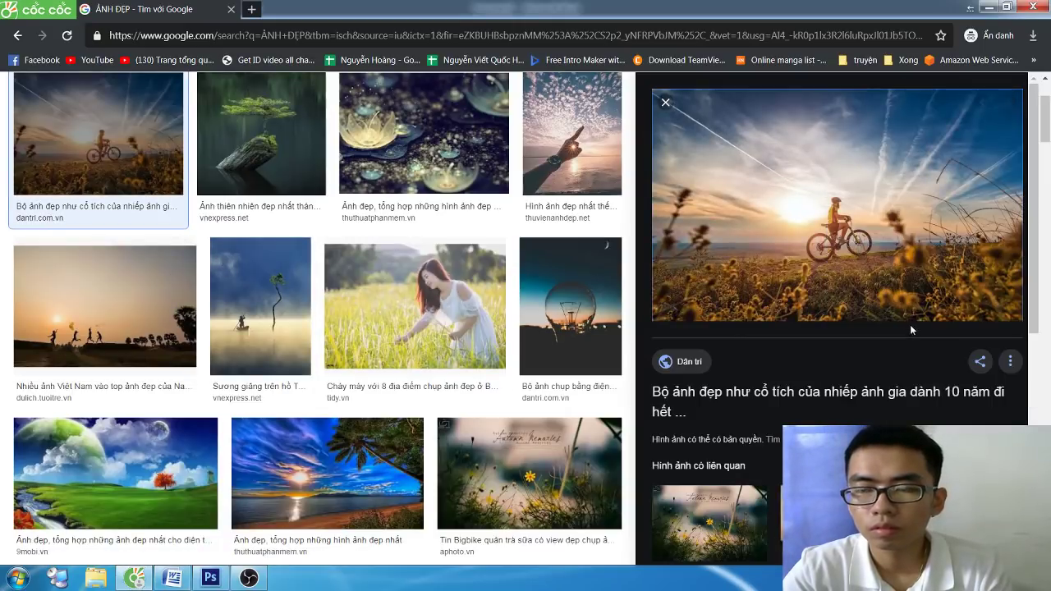
{"action": "key", "text": "alt+Tab"}
{"action": "key", "text": "alt+Tab"}
Step: Paste the cyclist photo and convert the document to RGB Color, flattening the layers
{"action": "key", "text": "ctrl+v"}
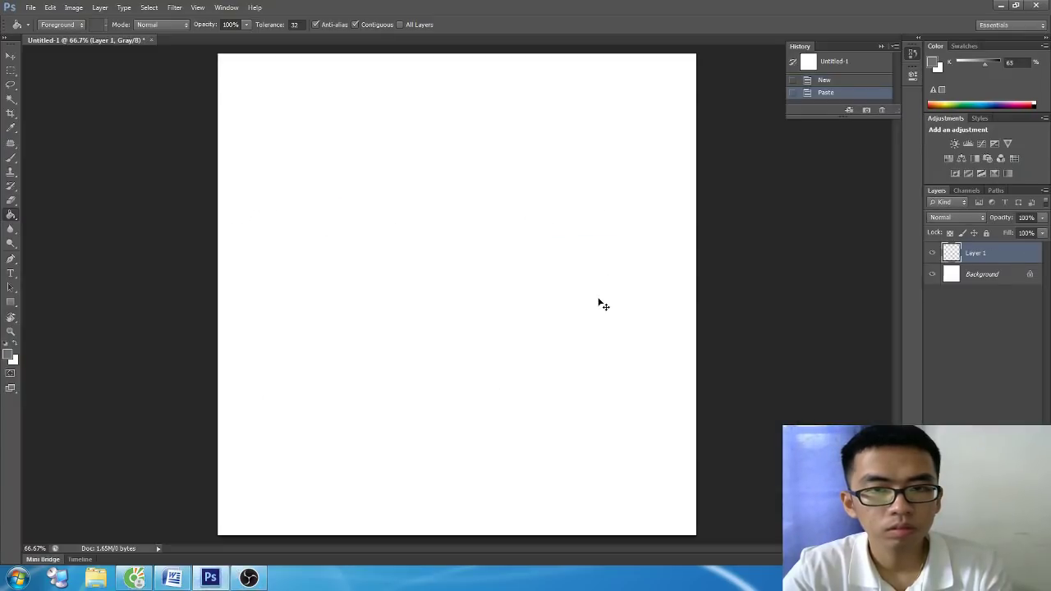
{"action": "left_click", "coordinate": [31, 7]}
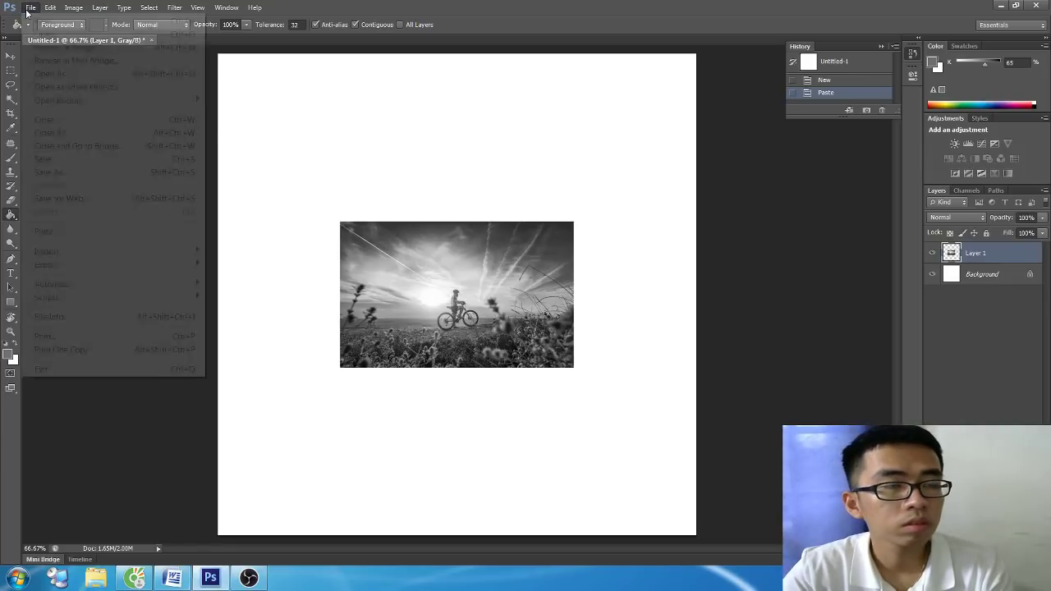
{"action": "left_click", "coordinate": [73, 7]}
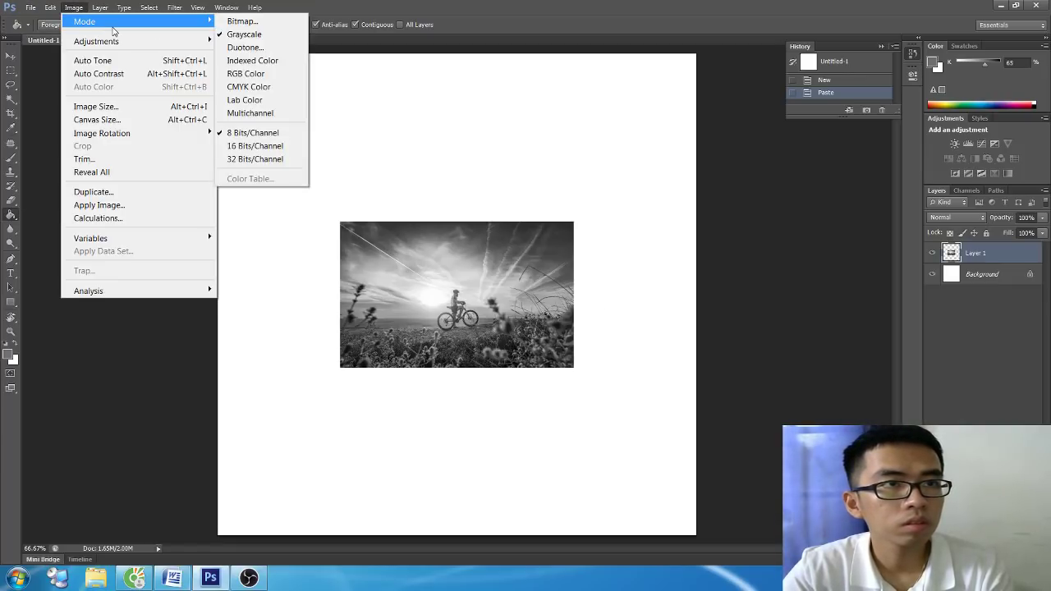
{"action": "left_click", "coordinate": [287, 74]}
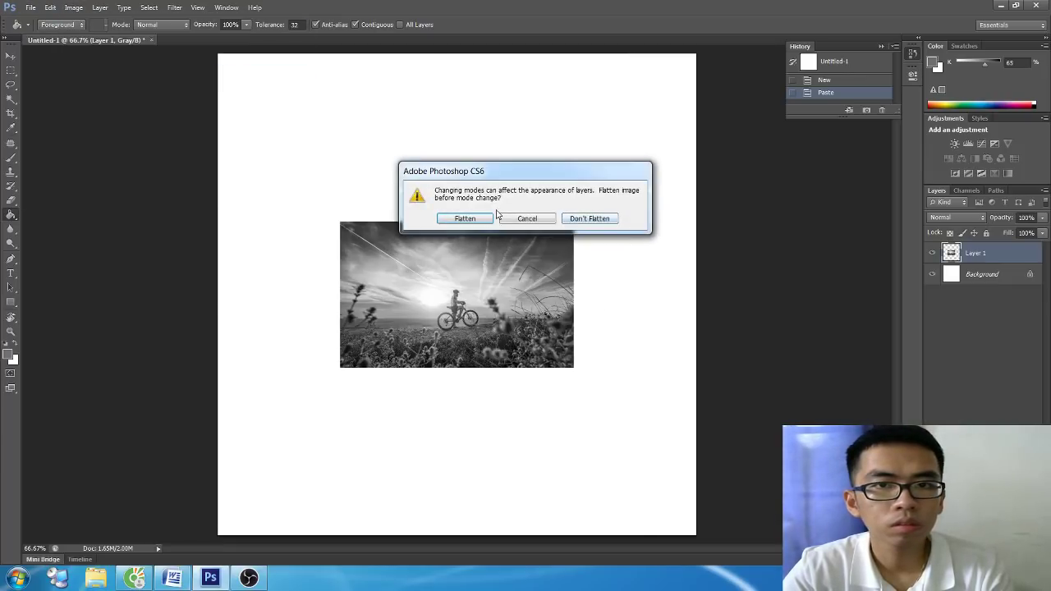
{"action": "left_click", "coordinate": [481, 216]}
Step: Close the Photoshop document without saving and return to the browser
{"action": "key", "text": "alt+Tab"}
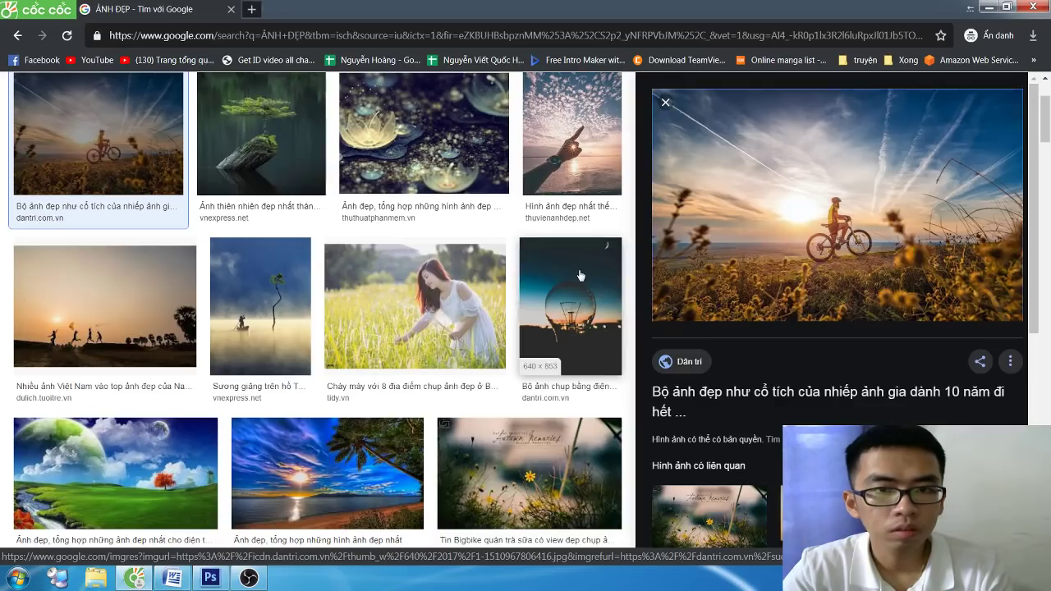
{"action": "key", "text": "alt+Tab"}
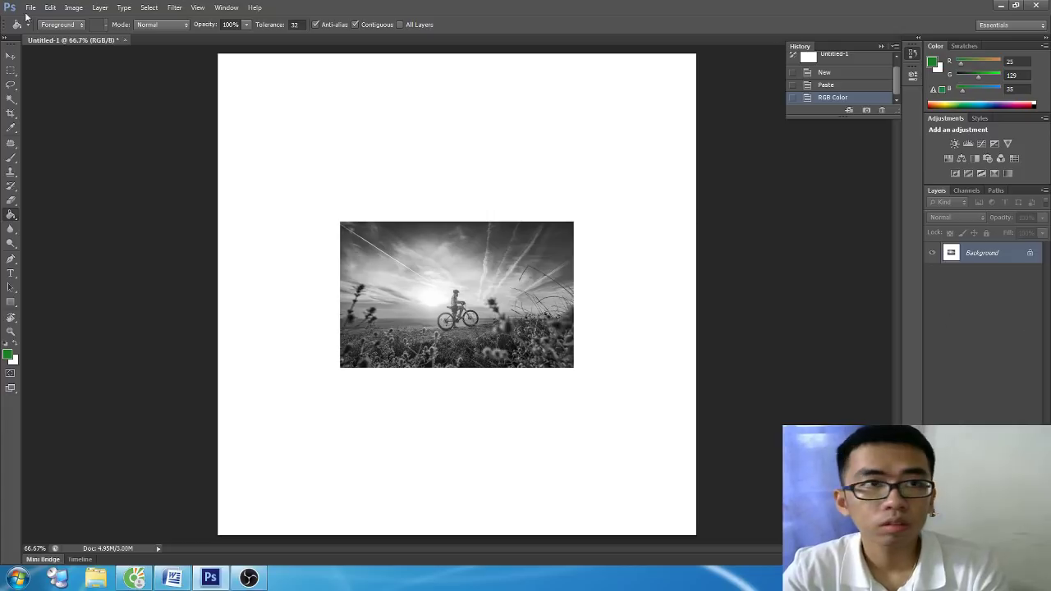
{"action": "left_click", "coordinate": [126, 39]}
{"action": "key", "text": "n"}
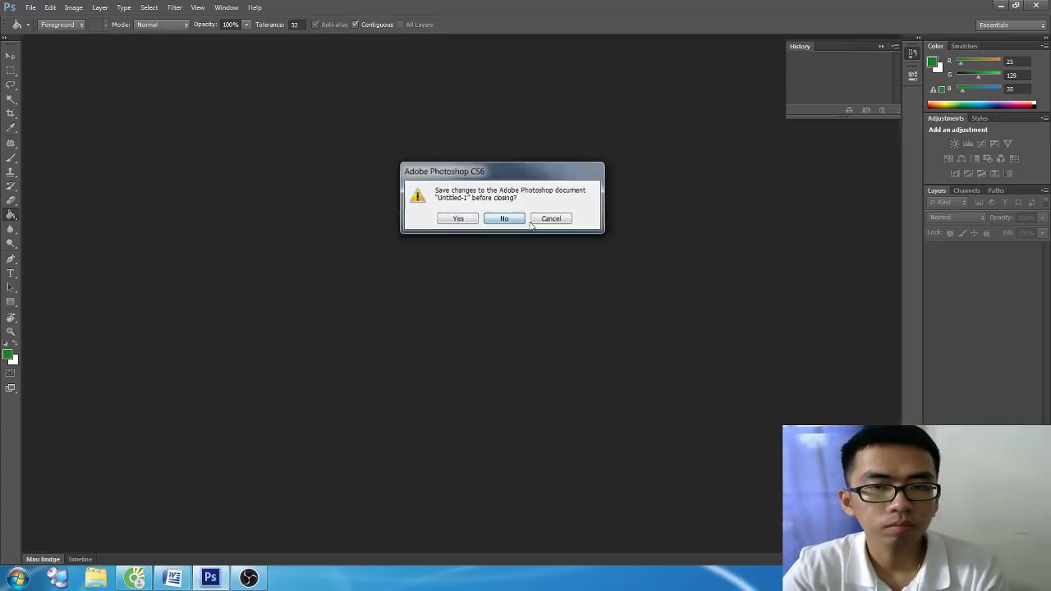
{"action": "key", "text": "alt+Tab"}
Step: Recopy the cyclist photo and paste it as Layer 1 in a new Photoshop document
{"action": "right_click", "coordinate": [724, 225]}
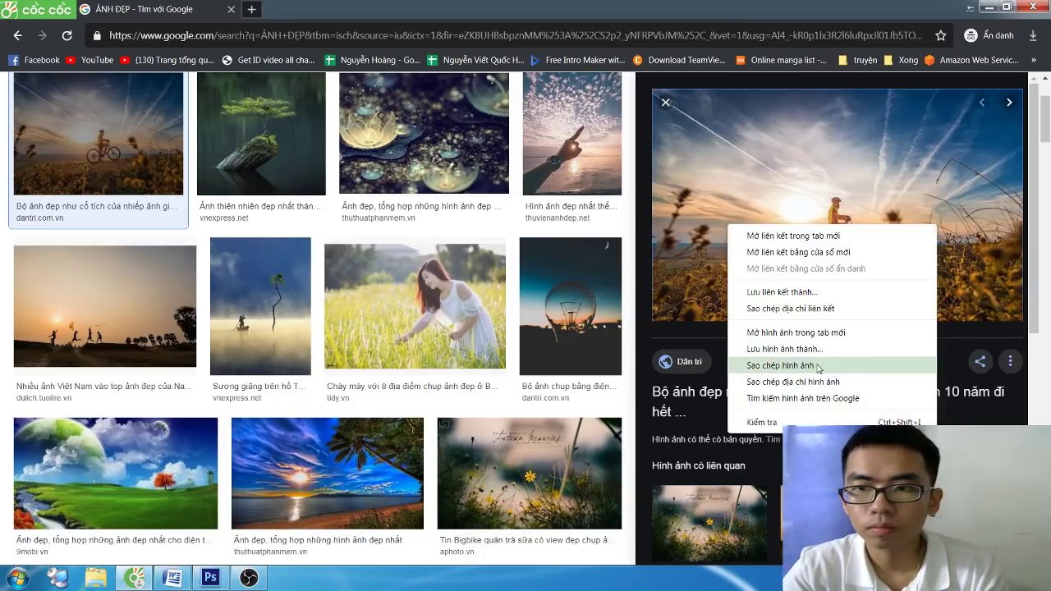
{"action": "left_click", "coordinate": [817, 366]}
{"action": "key", "text": "alt+Tab"}
{"action": "left_click", "coordinate": [30, 8]}
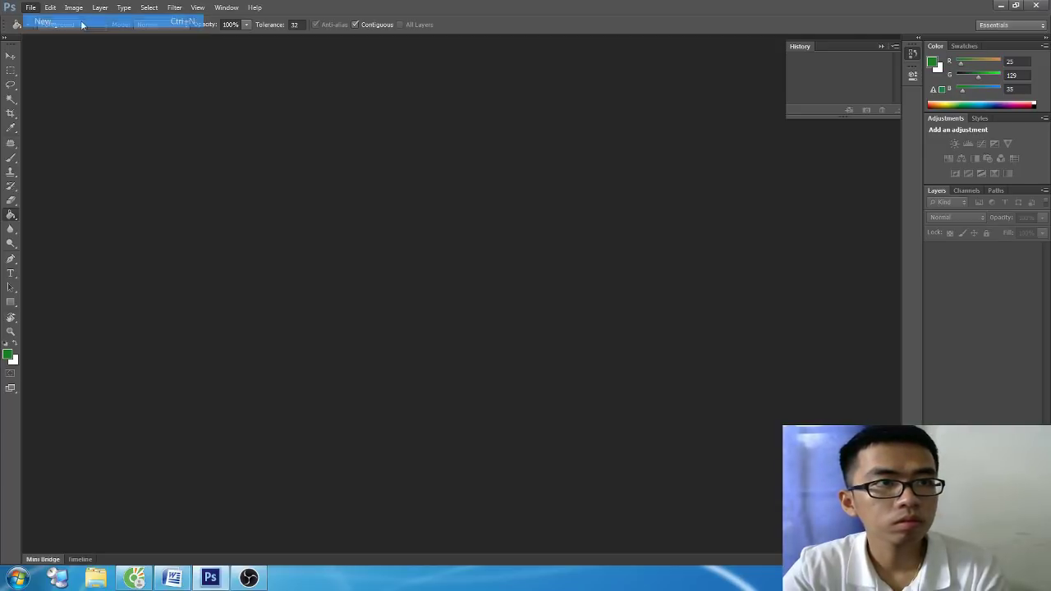
{"action": "left_click", "coordinate": [635, 150]}
{"action": "key", "text": "ctrl+v"}
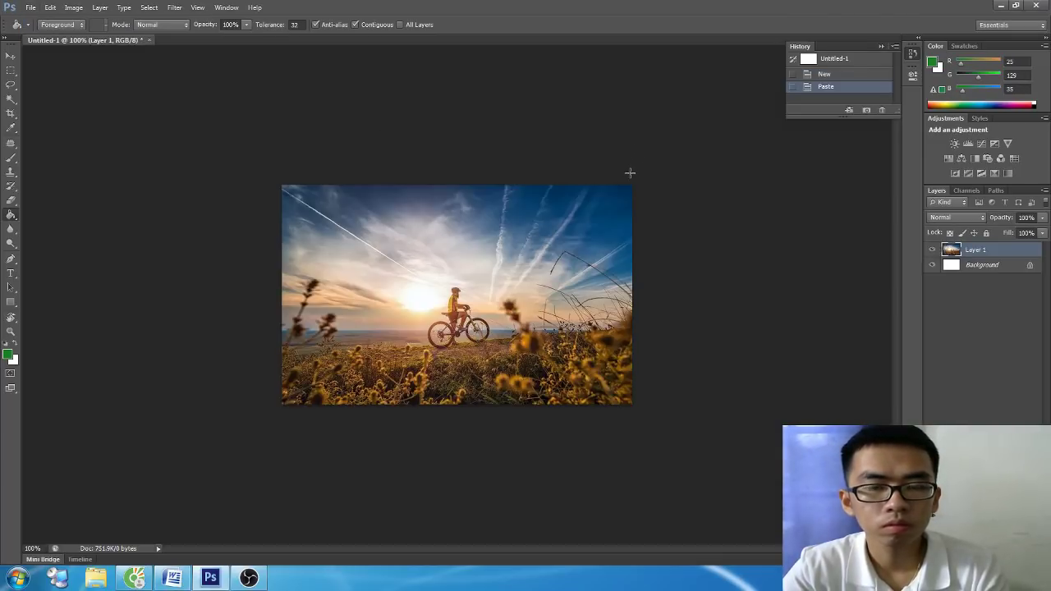
{"action": "key", "text": "ctrl+t"}
{"action": "key", "text": "Return"}
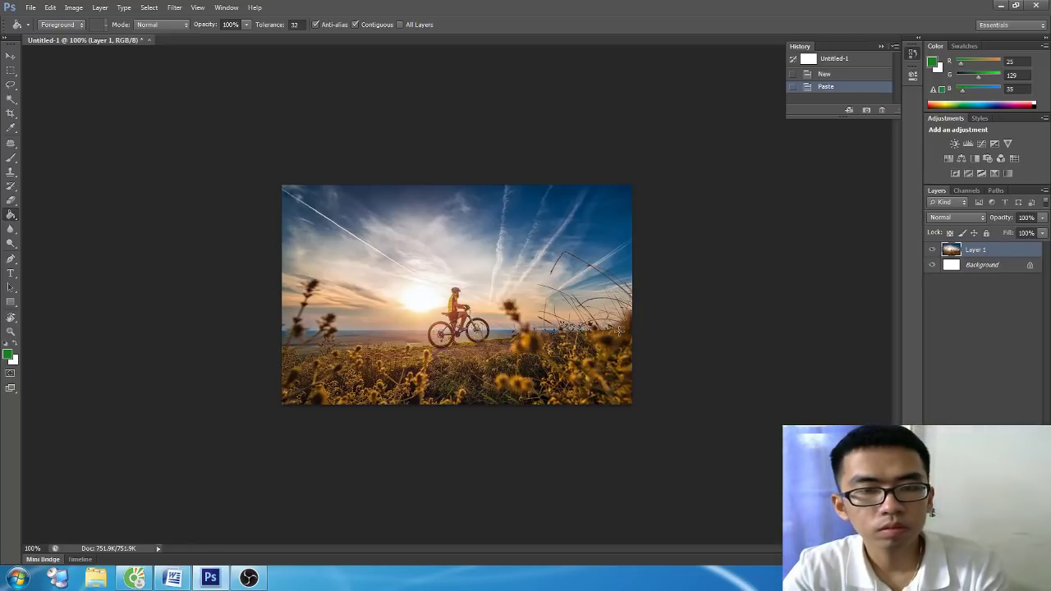
{"action": "key", "text": "alt+Tab"}
Step: Type the heading 'PHÂN BIỆT 2 LỆNH XUẤT ẢNH TRONG PTS' and 'LỆNH 1: CTRL + S'
{"action": "key", "text": "alt+Tab"}
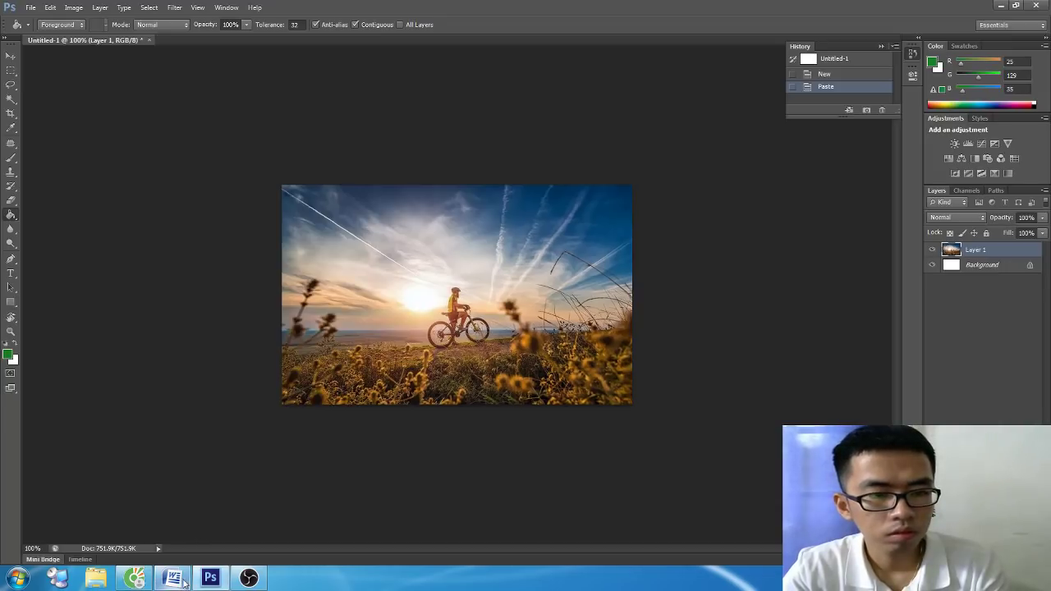
{"action": "key", "text": "alt+Tab"}
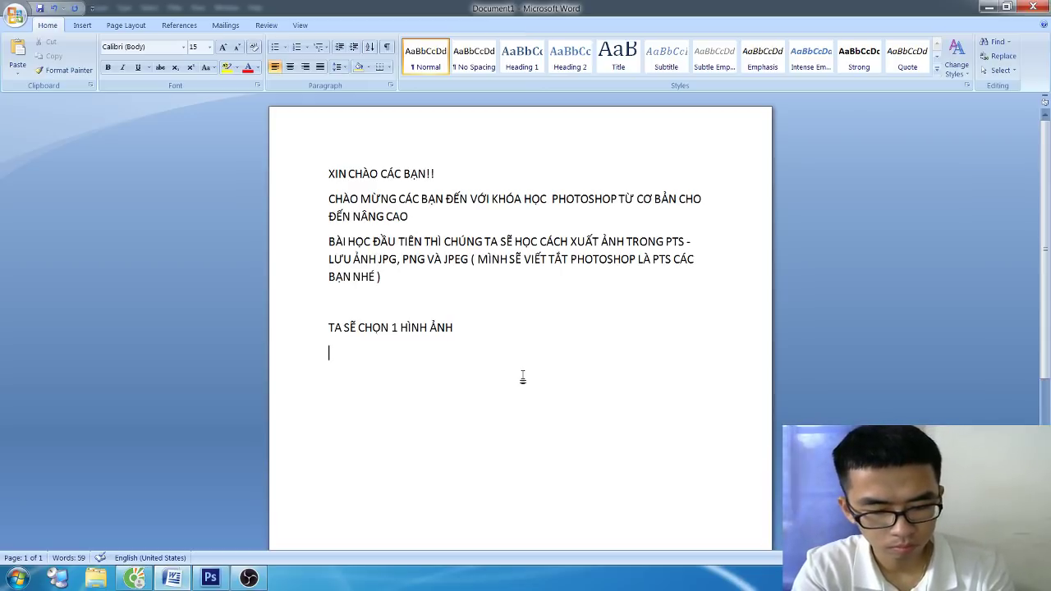
{"action": "type", "text": "S"}
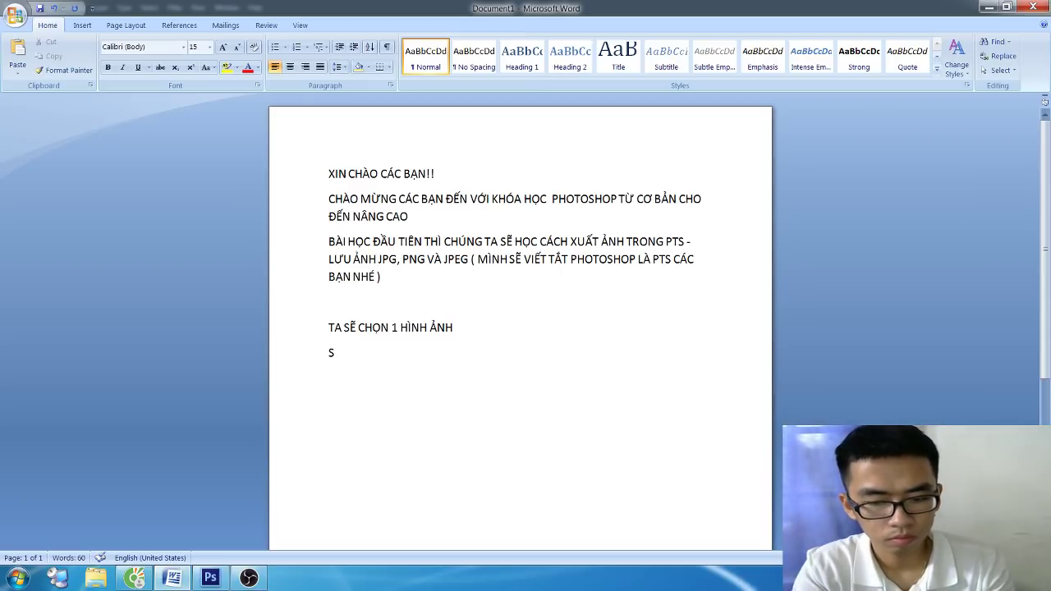
{"action": "key", "text": "BackSpace"}
{"action": "type", "text": "PHA"}
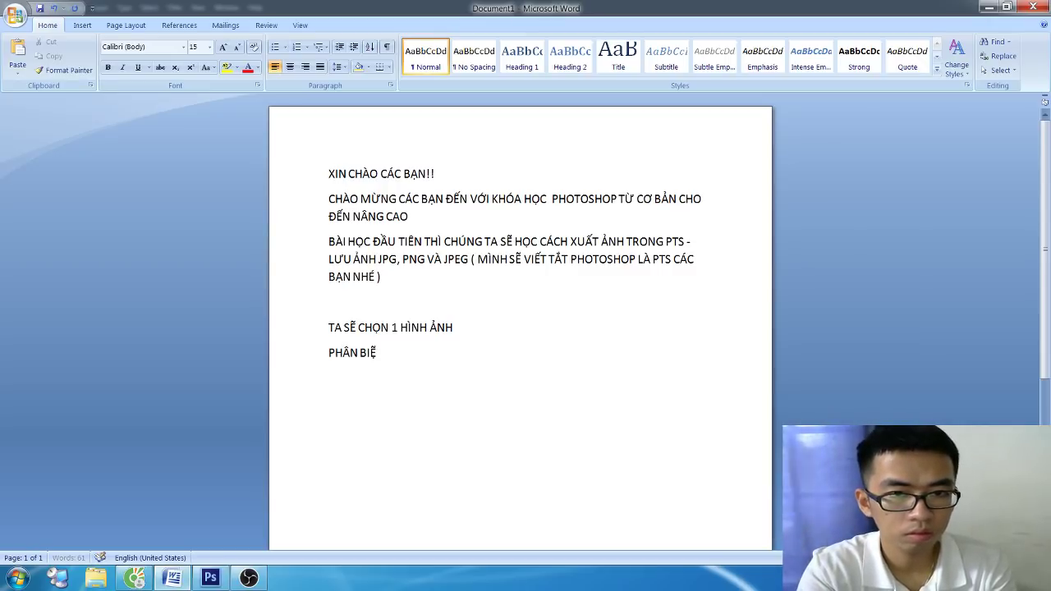
{"action": "type", "text": "IỆ"}
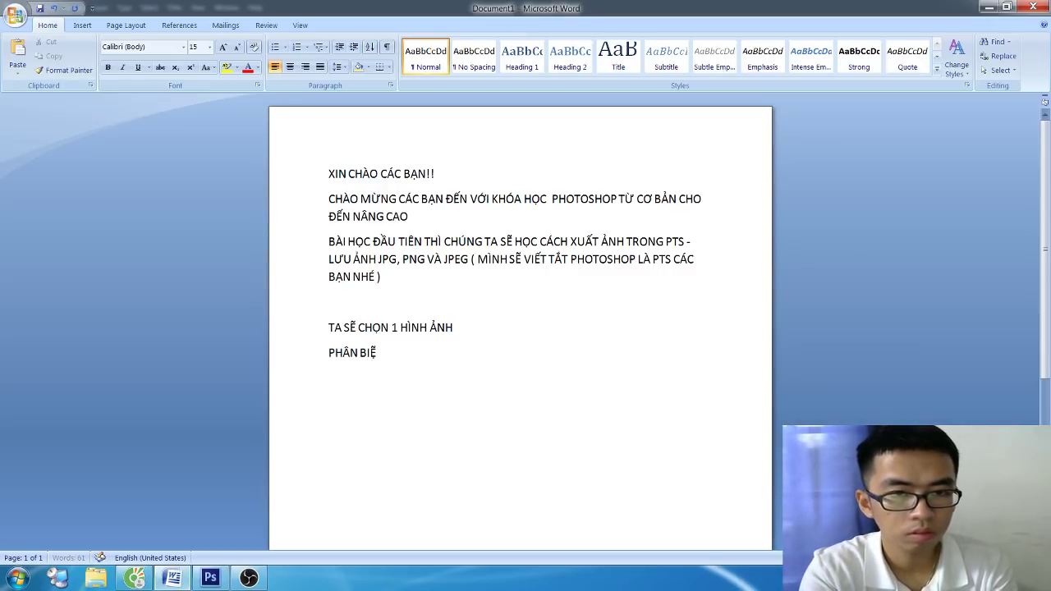
{"action": "type", "text": "T 2 LỆN"}
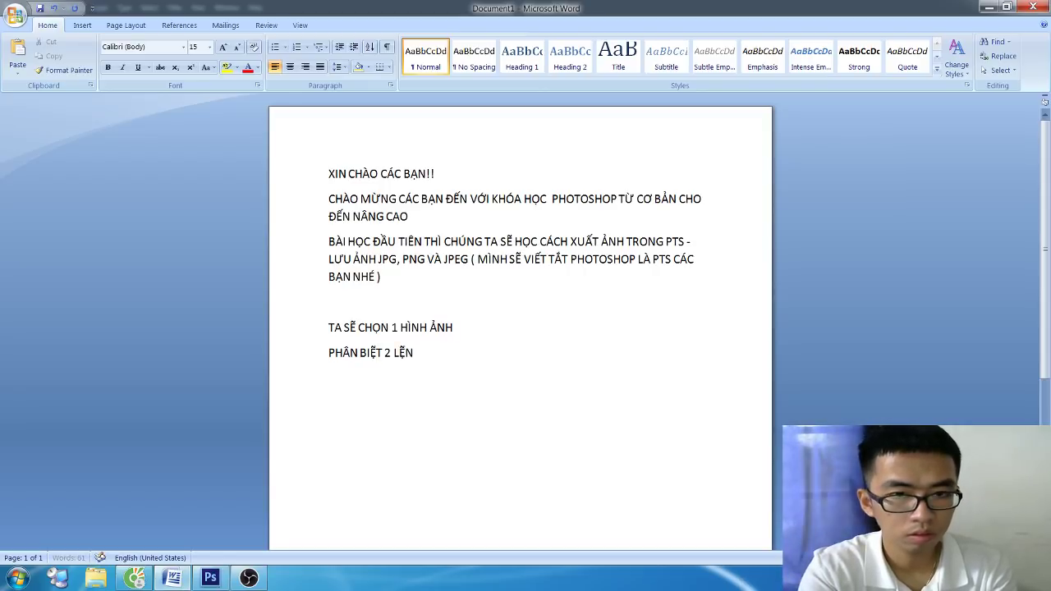
{"action": "type", "text": "H XUAẤT"}
{"action": "key", "text": "BackSpace"}
{"action": "key", "text": "BackSpace"}
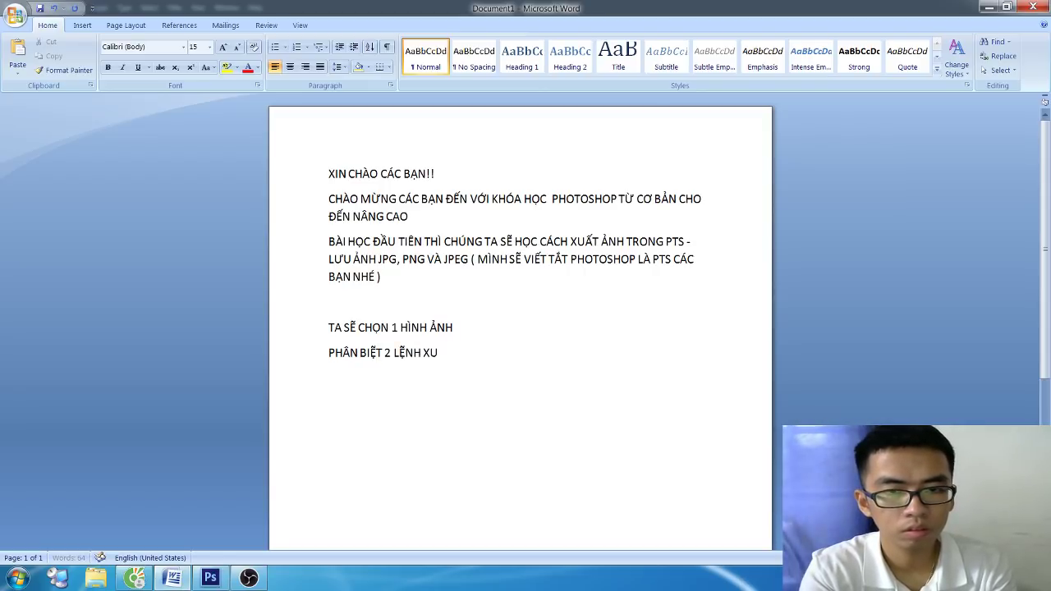
{"action": "type", "text": "ẤT ẢNH TRONG"}
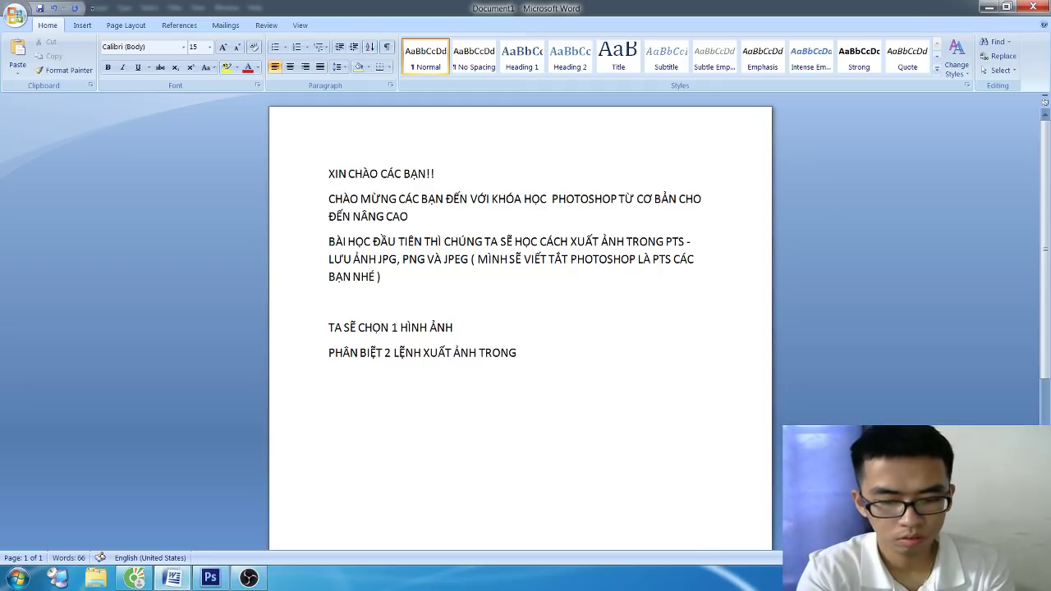
{"action": "type", "text": " PTS"}
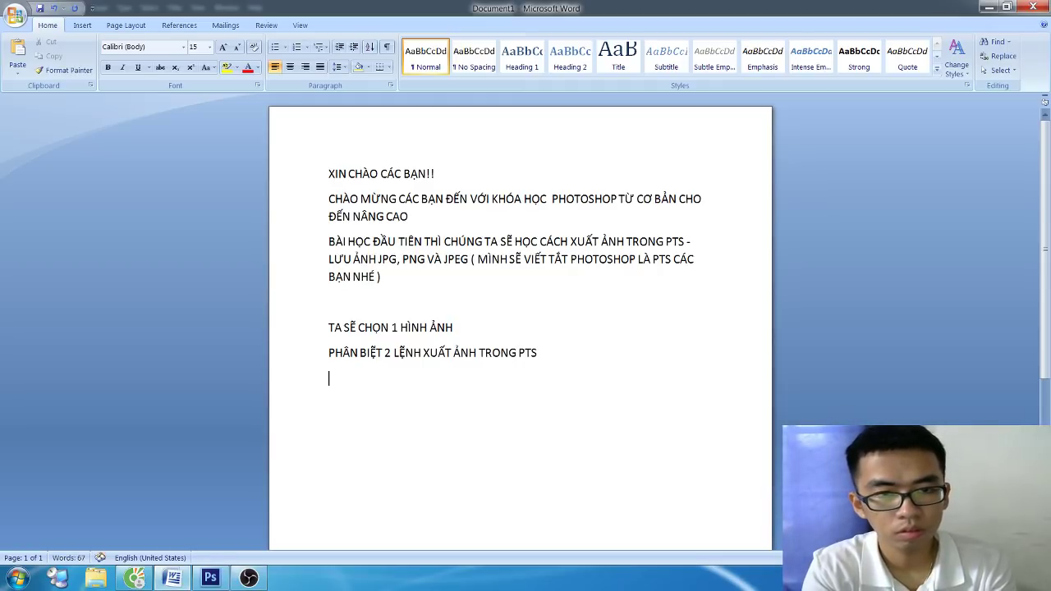
{"action": "type", "text": " LỆNH 1"}
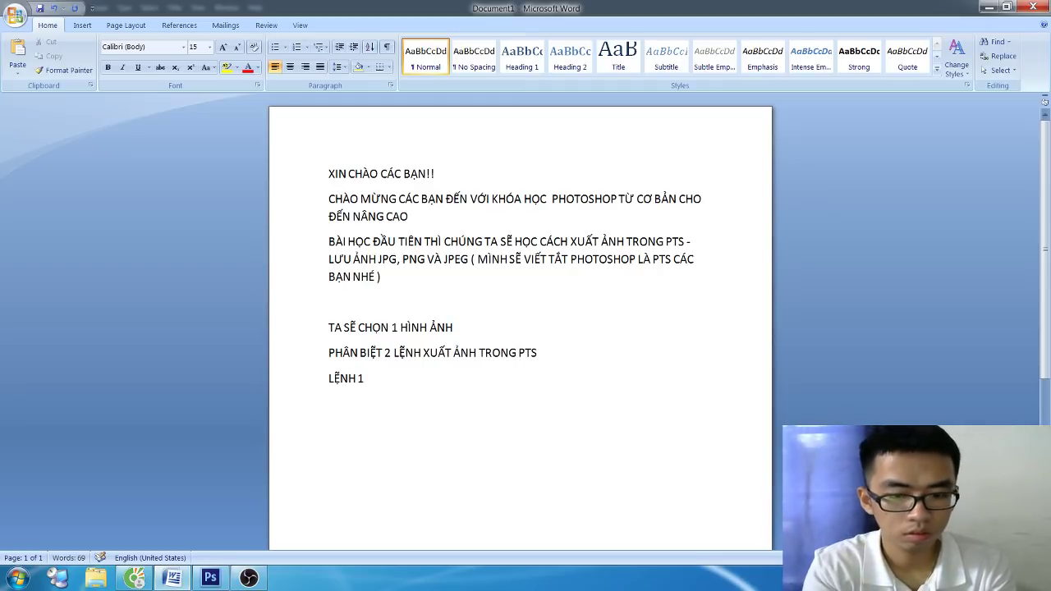
{"action": "type", "text": ": CTRL + S"}
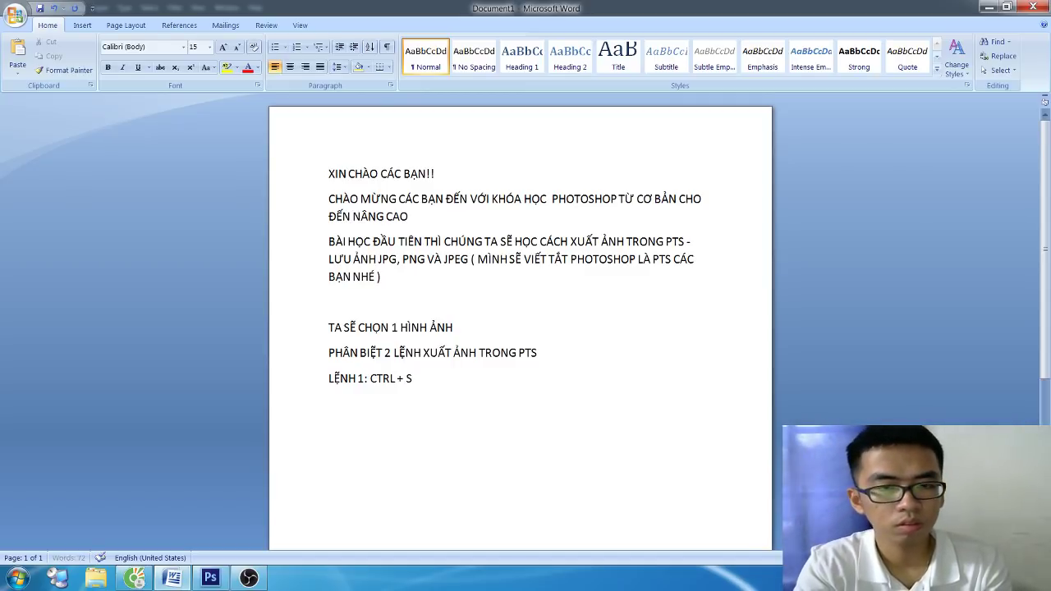
Step: Add a line explaining that command 1 saves the image once editing is finished
{"action": "key", "text": "Return"}
{"action": "type", "text": "THÌ LE"}
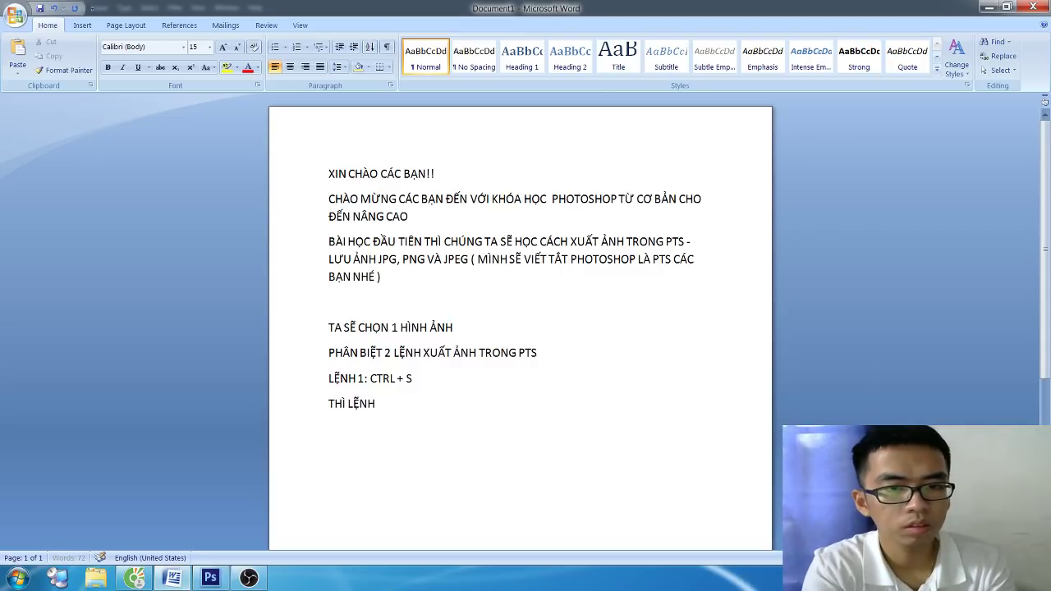
{"action": "type", "text": "f"}
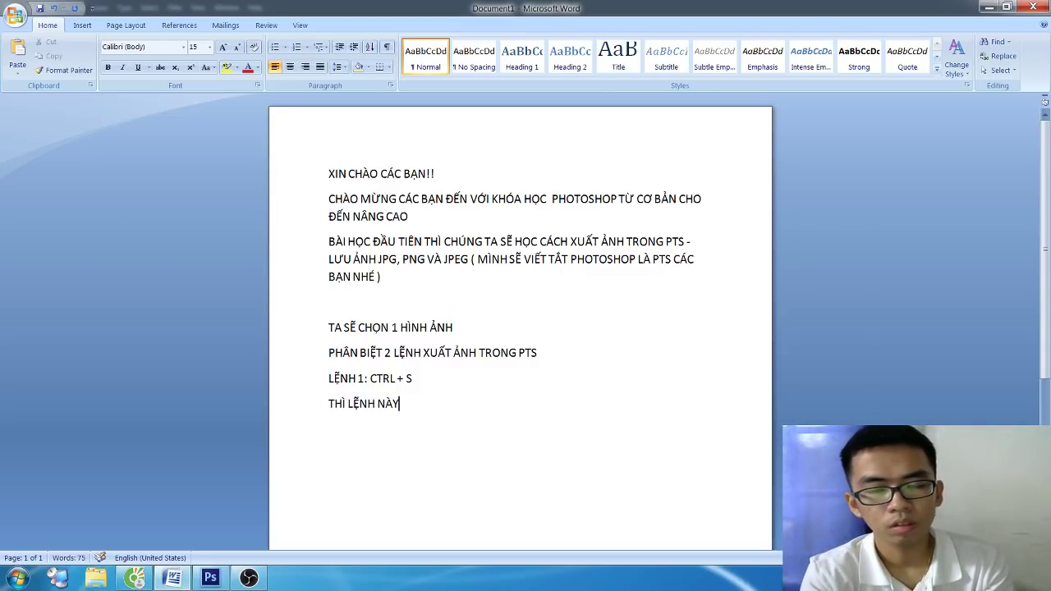
{"action": "type", "text": " CHÚNG"}
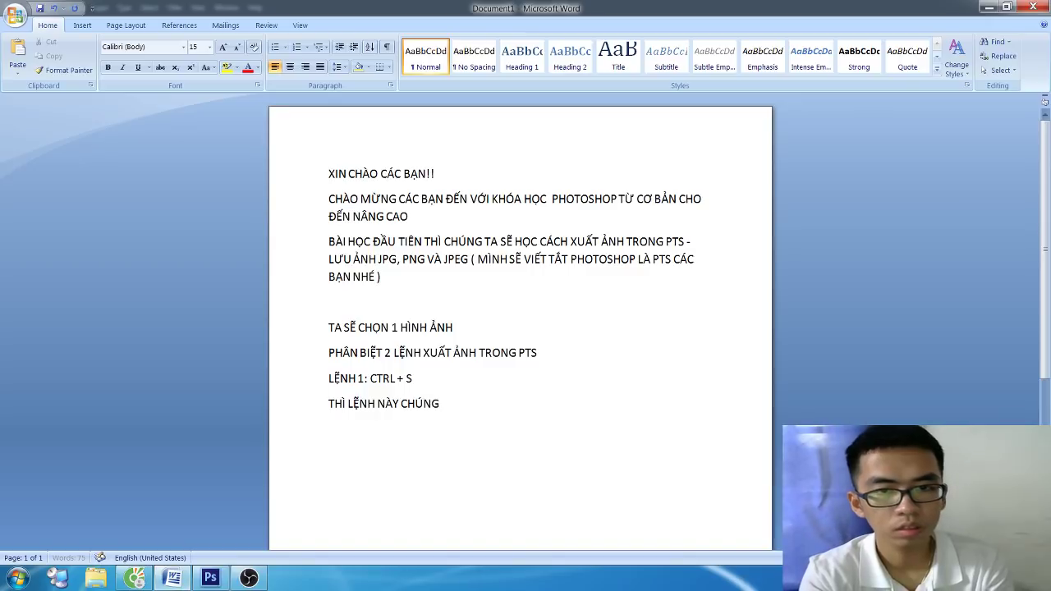
{"action": "key", "text": "BackSpace"}
{"action": "key", "text": "BackSpace"}
{"action": "key", "text": "BackSpace"}
{"action": "key", "text": "BackSpace"}
{"action": "key", "text": "BackSpace"}
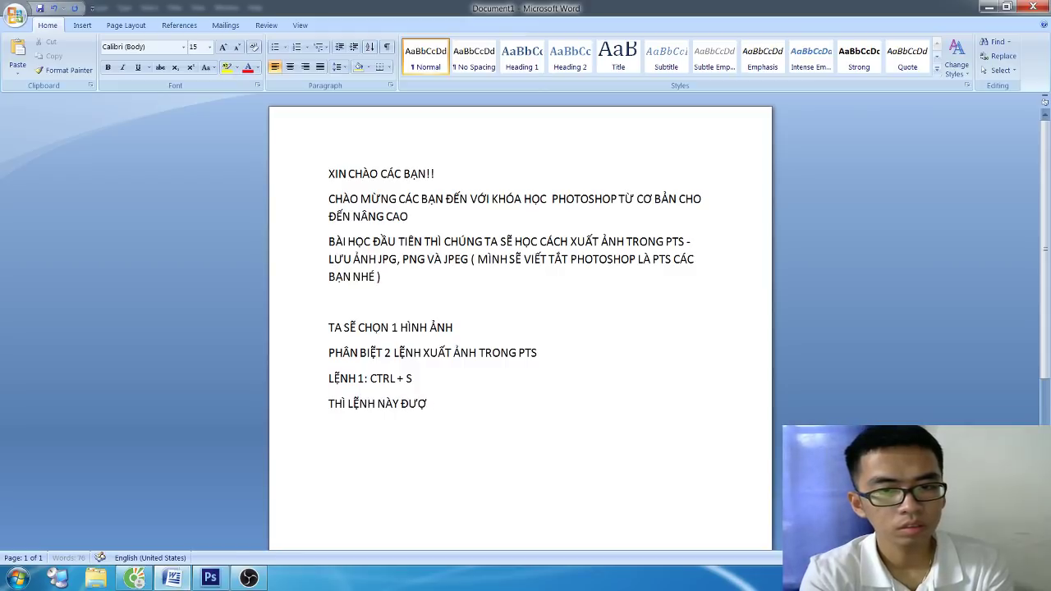
{"action": "type", "text": "C DÙNG KHI T"}
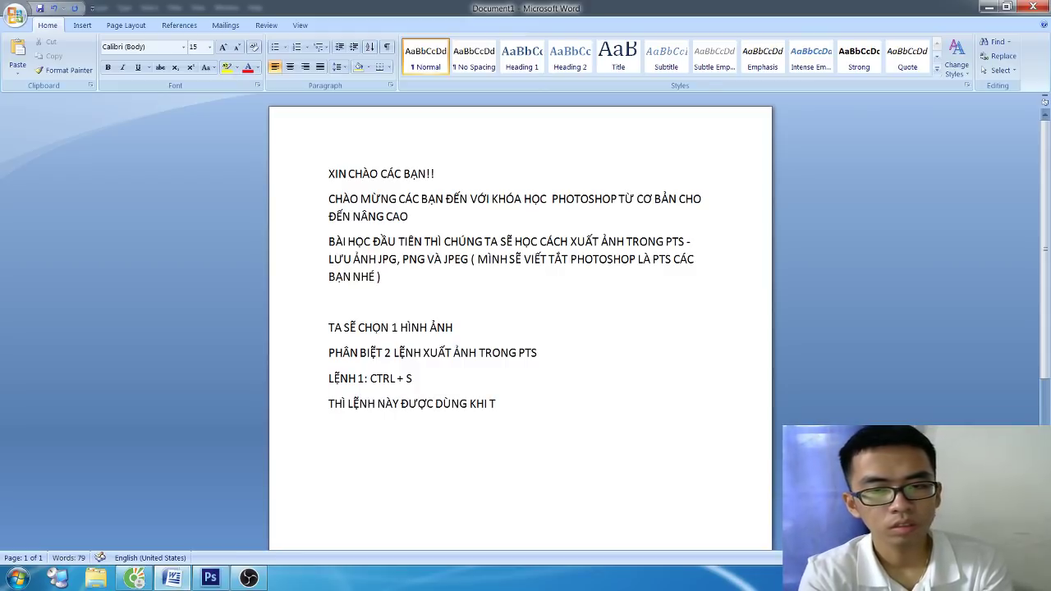
{"action": "type", "text": "A ĐA"}
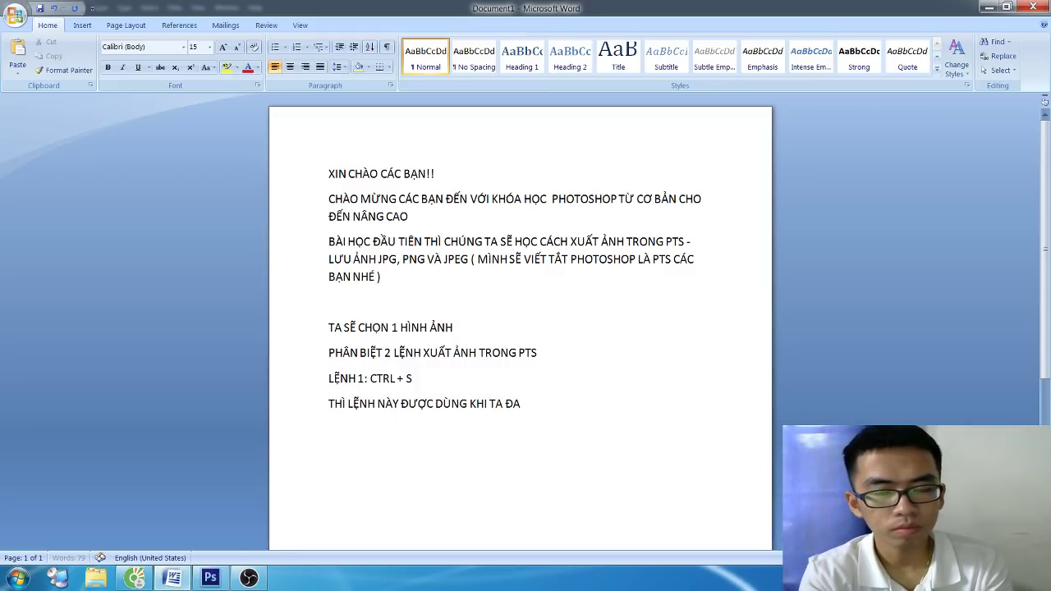
{"action": "type", "text": "NH"}
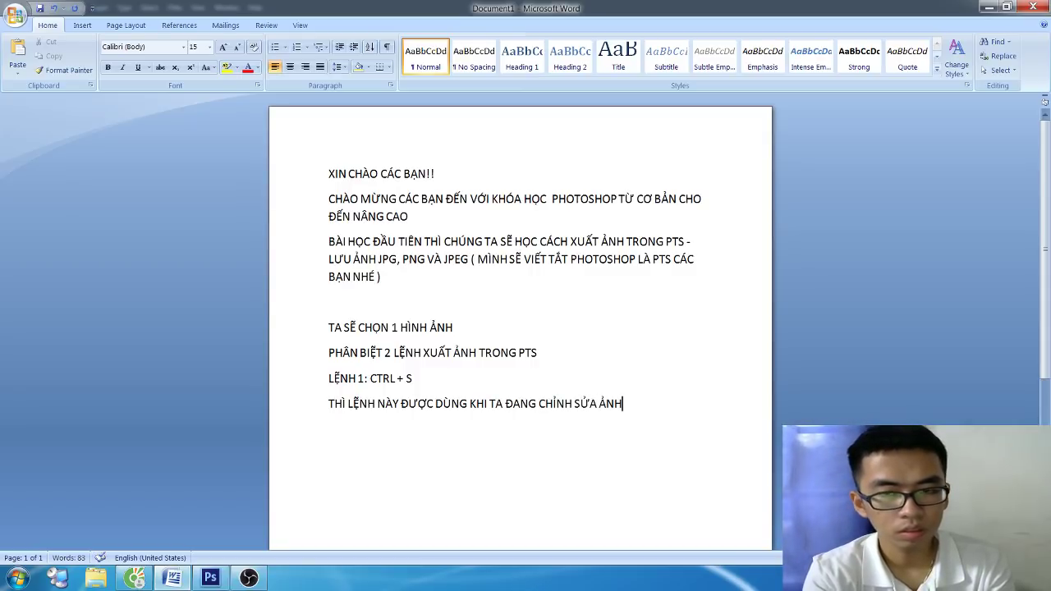
{"action": "type", "text": "R XONG RỒI,"}
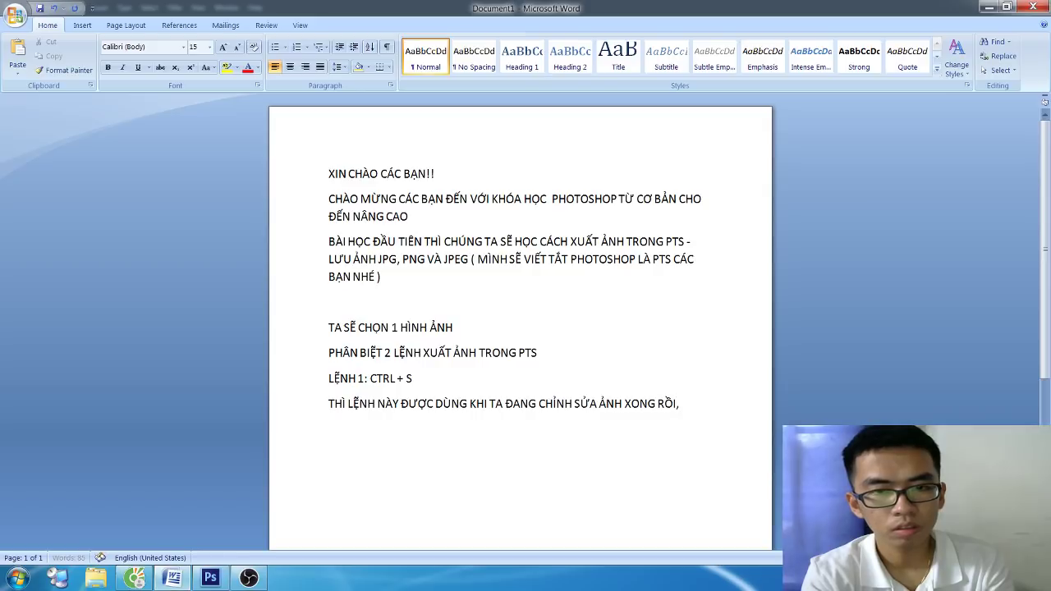
{"action": "type", "text": " THÌ BẤM"}
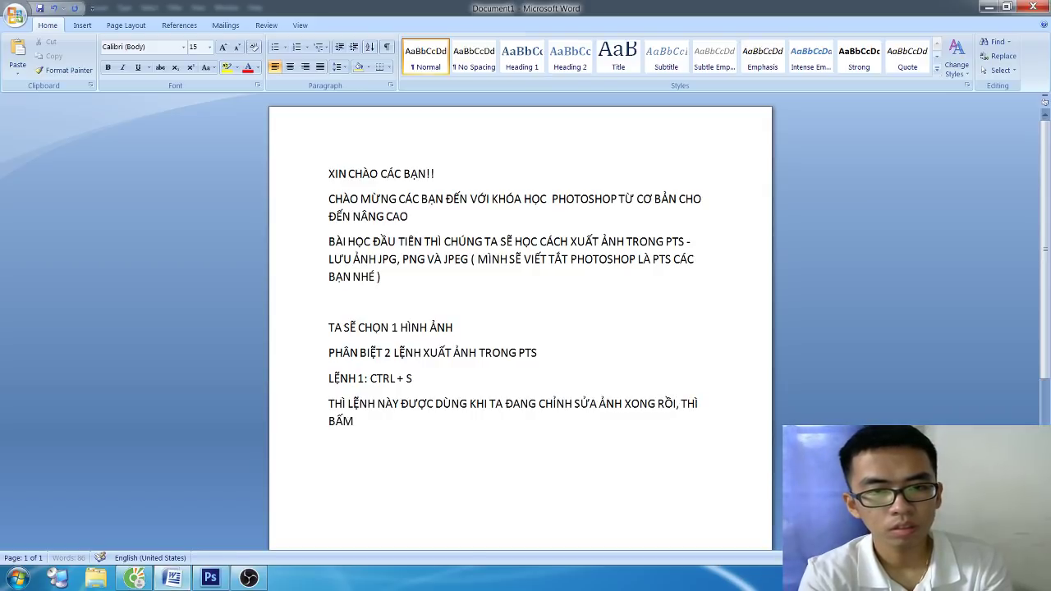
{"action": "type", "text": " ẢNH SẼ Đ"}
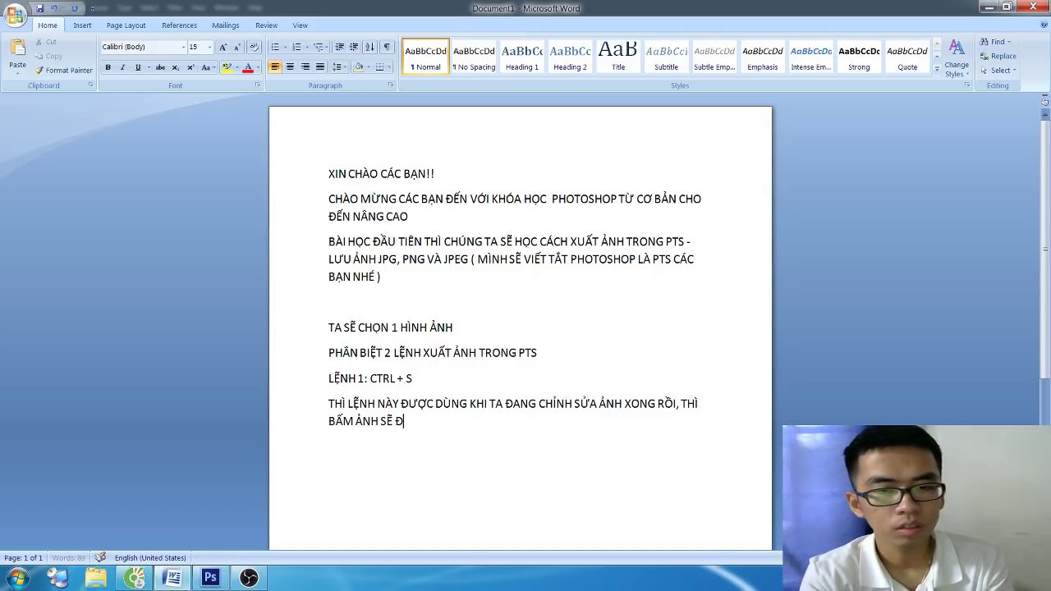
{"action": "type", "text": "C LƯU LAI"}
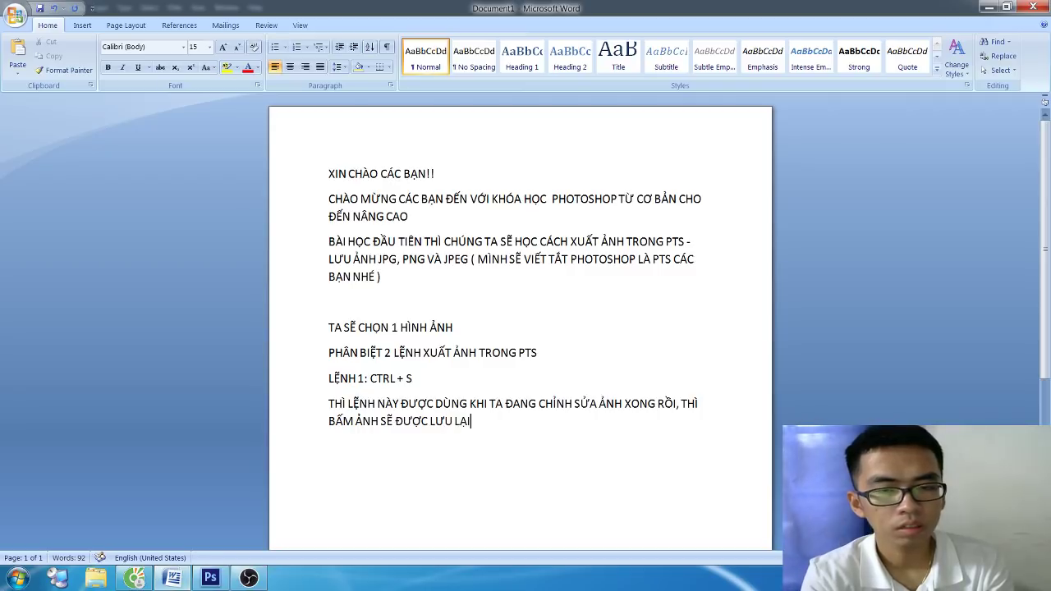
{"action": "key", "text": "Return"}
Step: Draw a text box in the sky above the cyclist and set the type to 30 pt
{"action": "key", "text": "alt+Tab"}
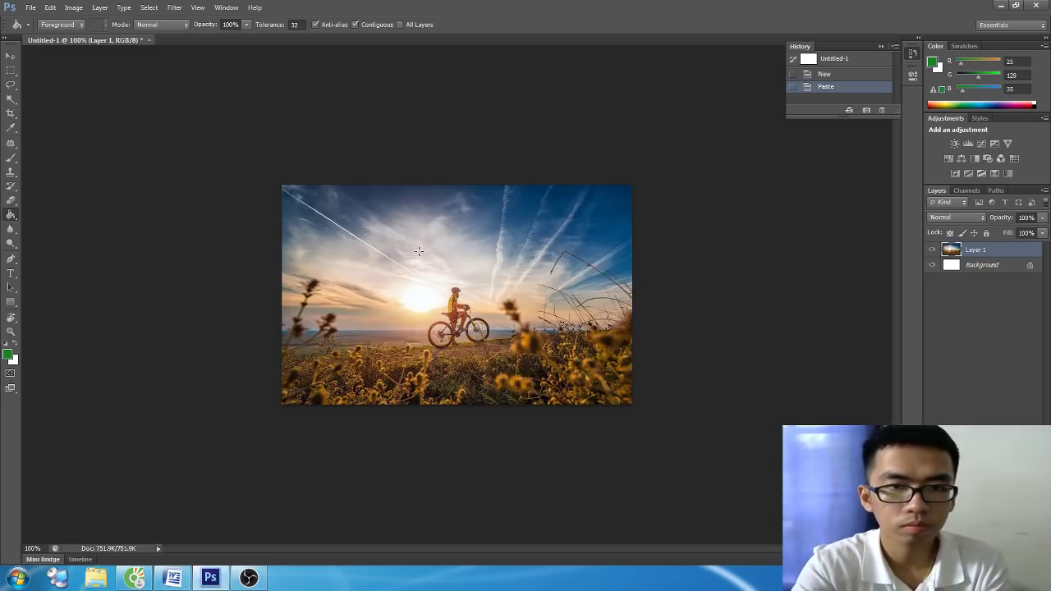
{"action": "scroll", "coordinate": [419, 251], "scroll_direction": "up", "scroll_amount": 2}
{"action": "scroll", "coordinate": [419, 250], "scroll_direction": "up", "scroll_amount": 3}
{"action": "scroll", "coordinate": [419, 251], "scroll_direction": "down", "scroll_amount": 2}
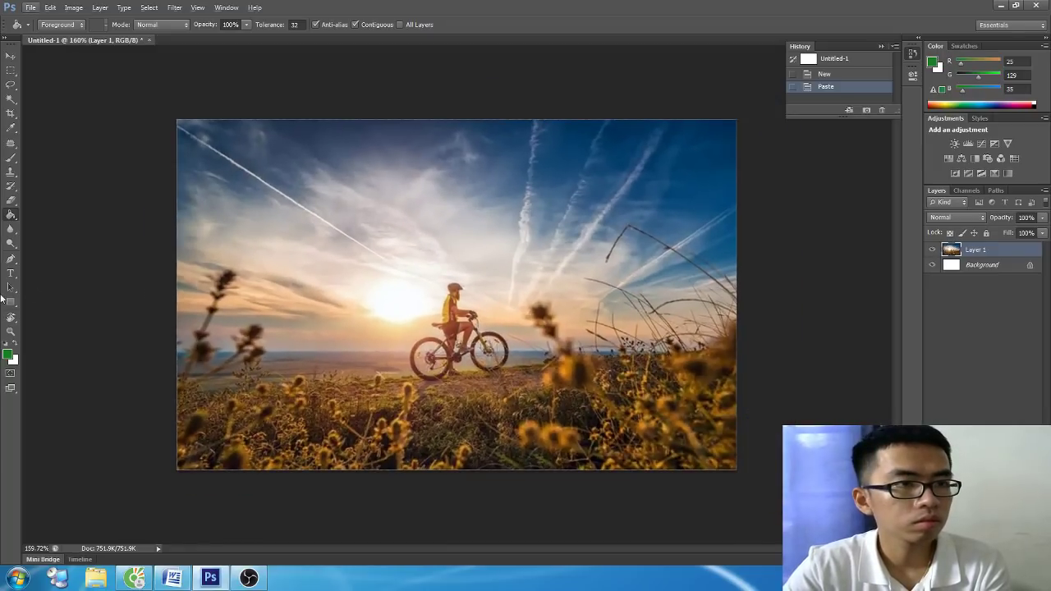
{"action": "left_click", "coordinate": [11, 273]}
{"action": "left_click_drag", "start_coordinate": [340, 151], "coordinate": [519, 217]}
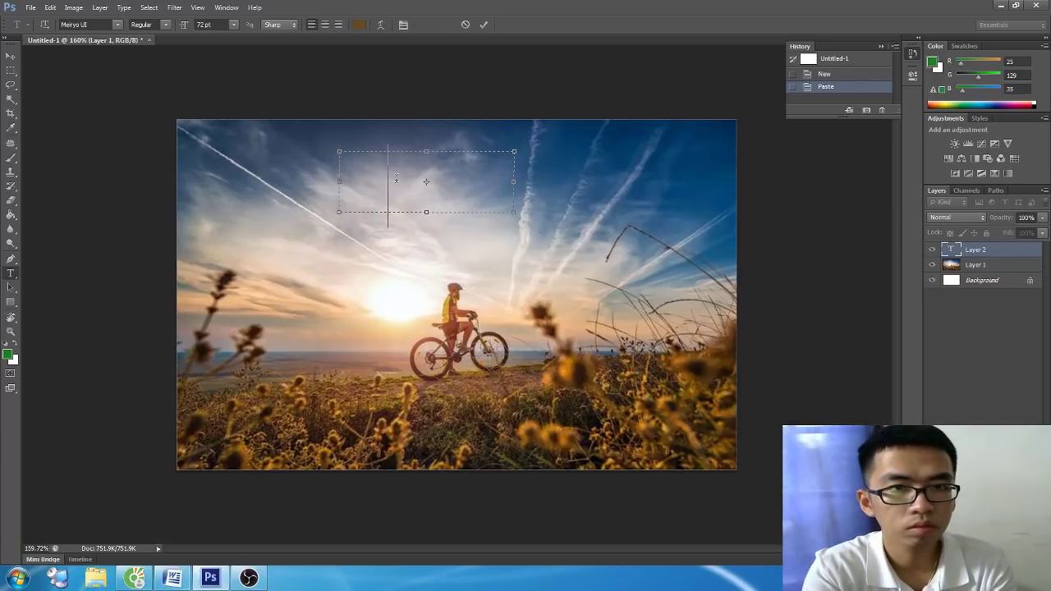
{"action": "type", "text": "HÙN"}
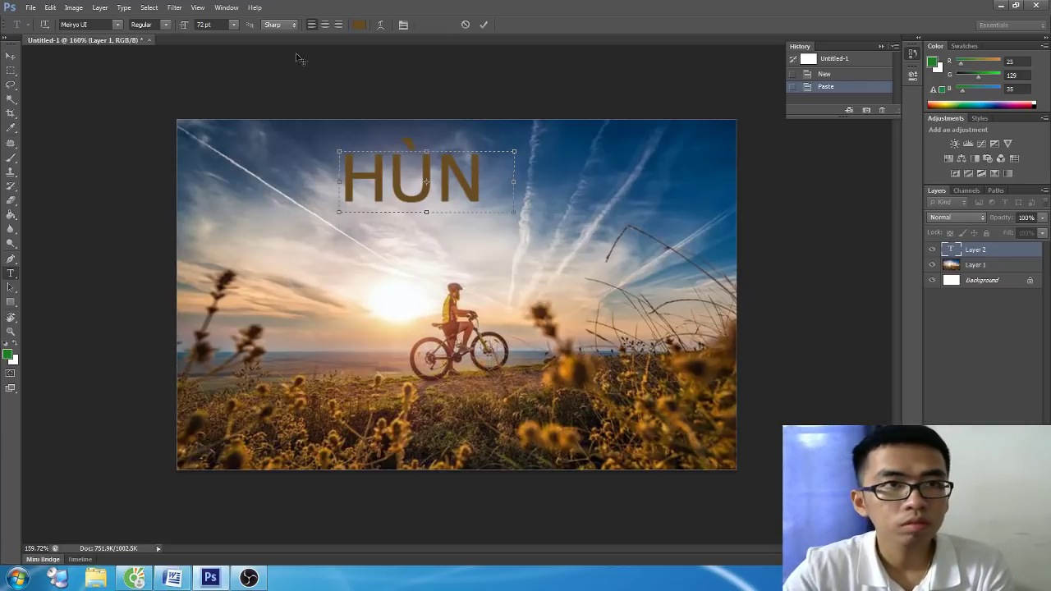
{"action": "key", "text": "ctrl+a"}
{"action": "type", "text": "30"}
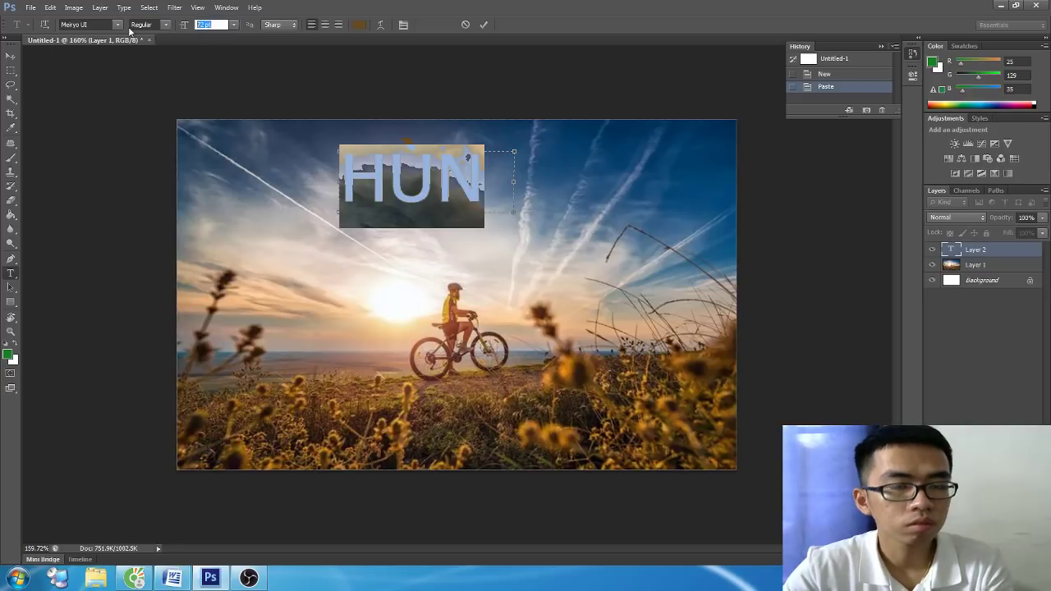
{"action": "key", "text": "Return"}
Step: Finish the caption 'HÙNG ĐẸP TRAI', widening the box so it fits one line
{"action": "left_click", "coordinate": [444, 165]}
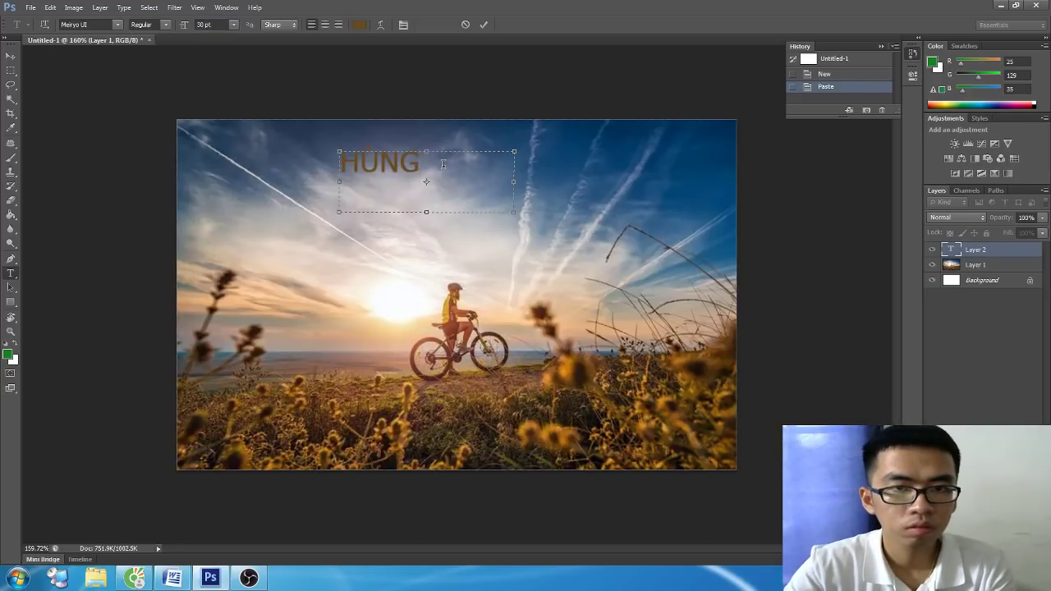
{"action": "type", "text": "DEAI"}
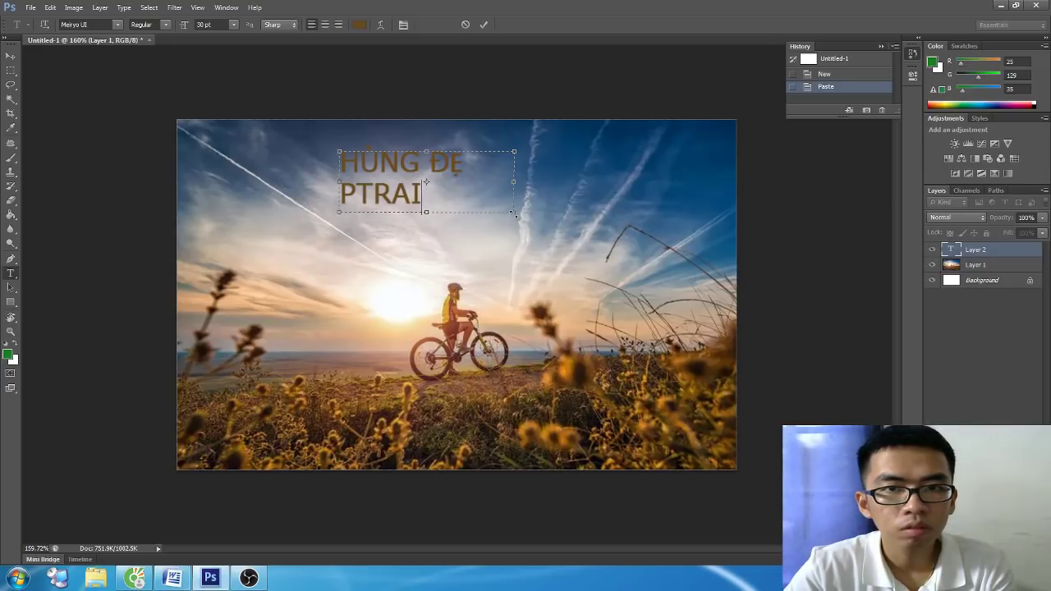
{"action": "left_click_drag", "start_coordinate": [513, 213], "coordinate": [498, 177]}
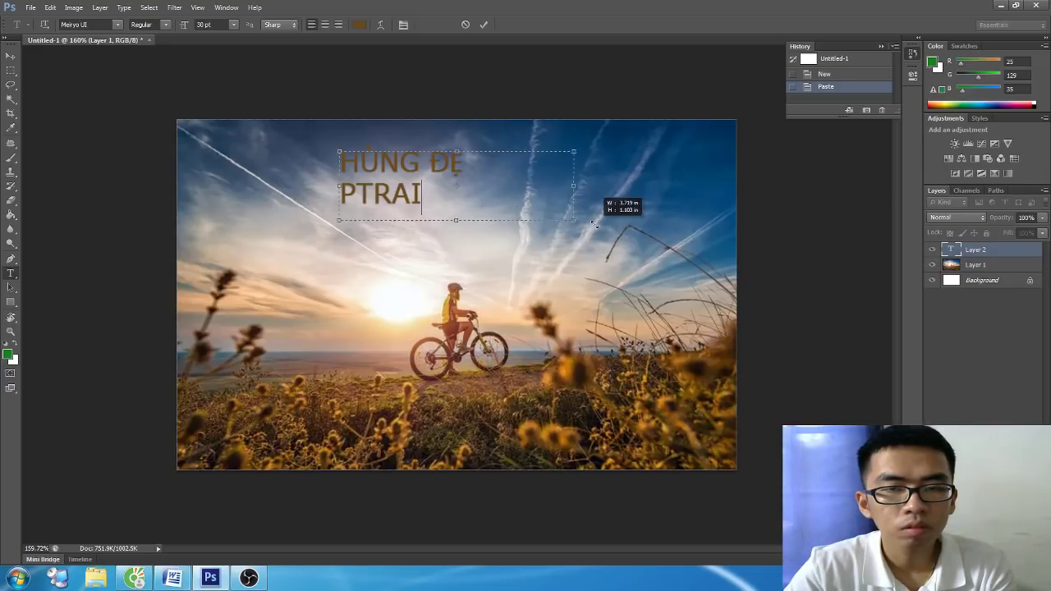
{"action": "left_click", "coordinate": [478, 164]}
{"action": "key", "text": "BackSpace"}
{"action": "key", "text": "Right"}
{"action": "type", "text": "j"}
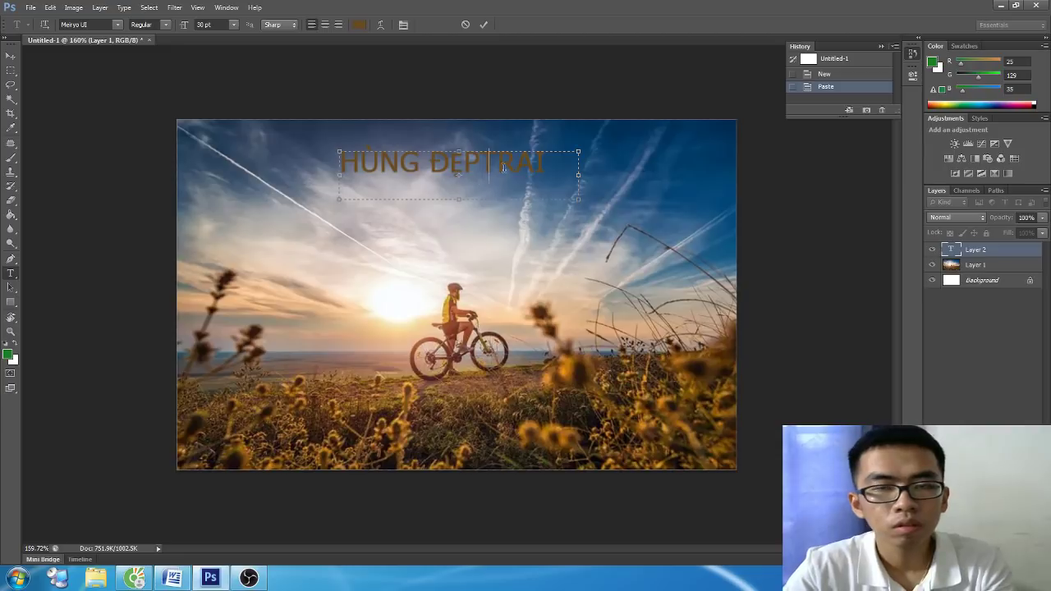
Step: Colour the caption red (ff0000) and commit the type layer
{"action": "key", "text": "ctrl+a"}
{"action": "left_click", "coordinate": [359, 25]}
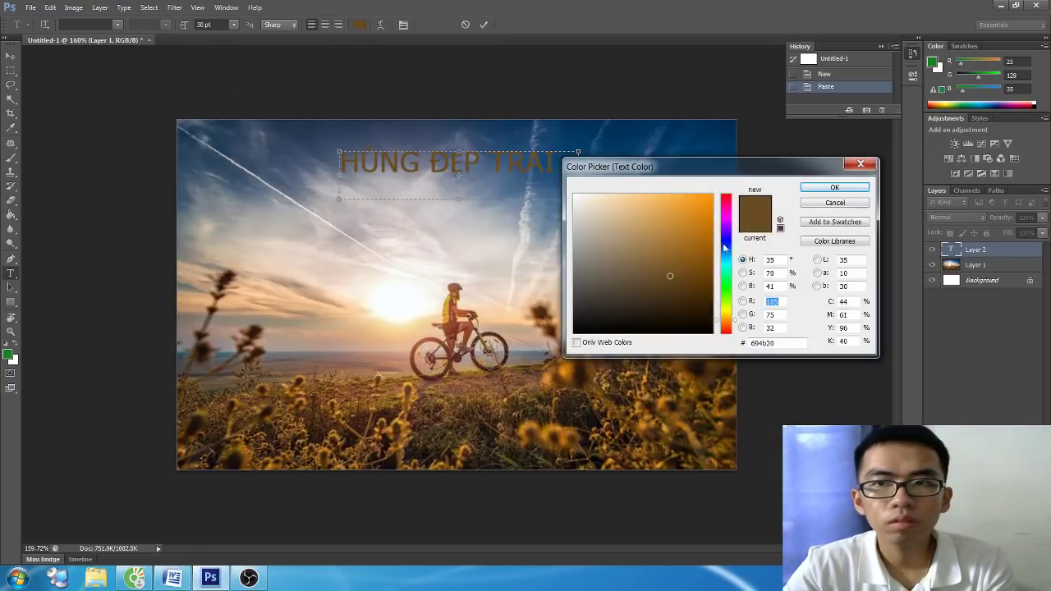
{"action": "type", "text": "ff0000"}
{"action": "left_click", "coordinate": [831, 188]}
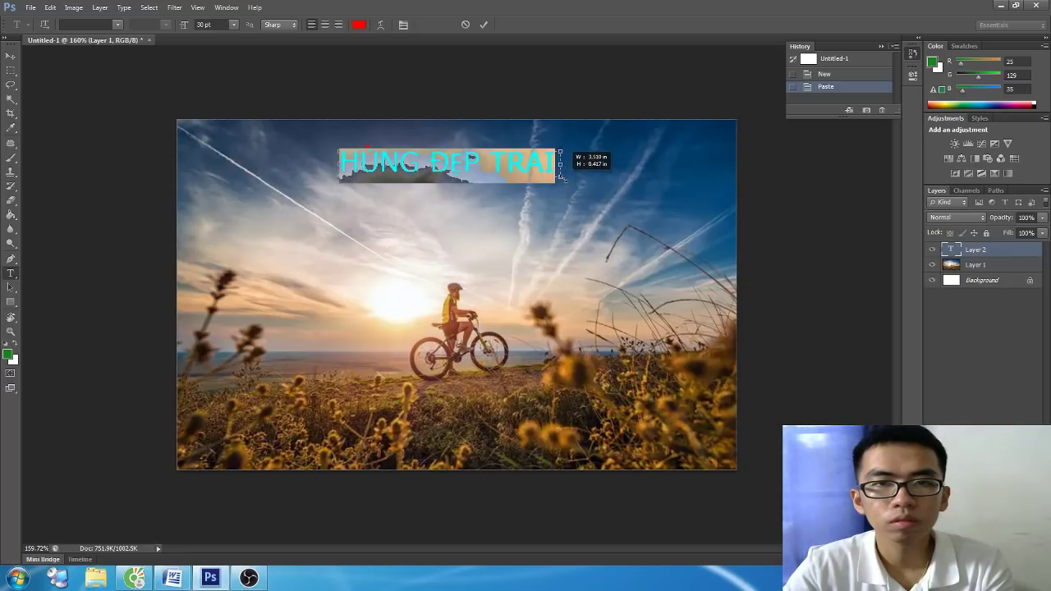
{"action": "key", "text": "ctrl+Return"}
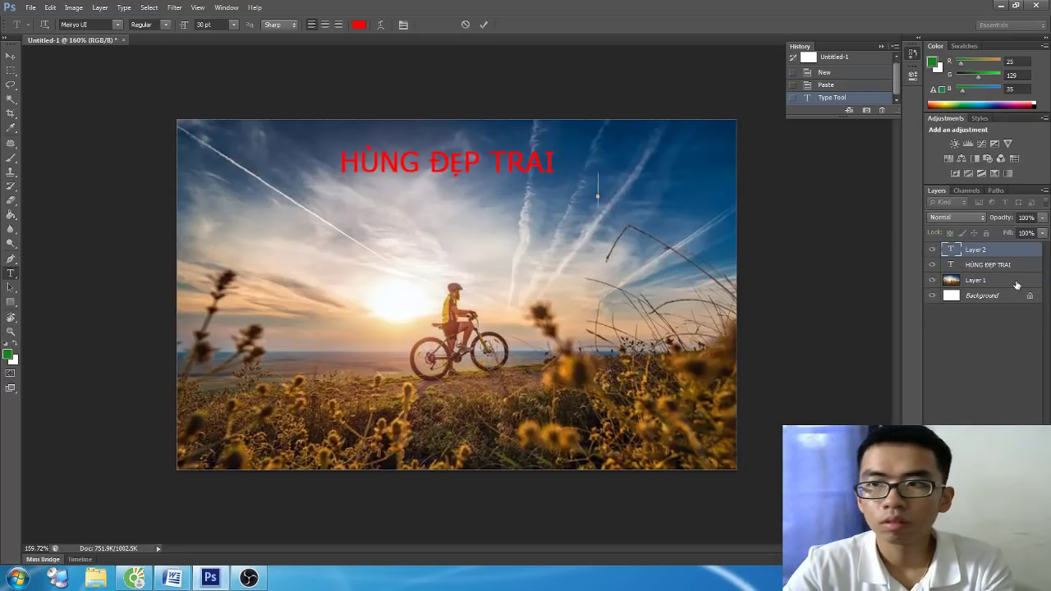
Step: Save the photo as 'ẢNH ĐẸP.psd' on the Desktop with Maximize Compatibility, then return to Word
{"action": "left_click", "coordinate": [29, 8]}
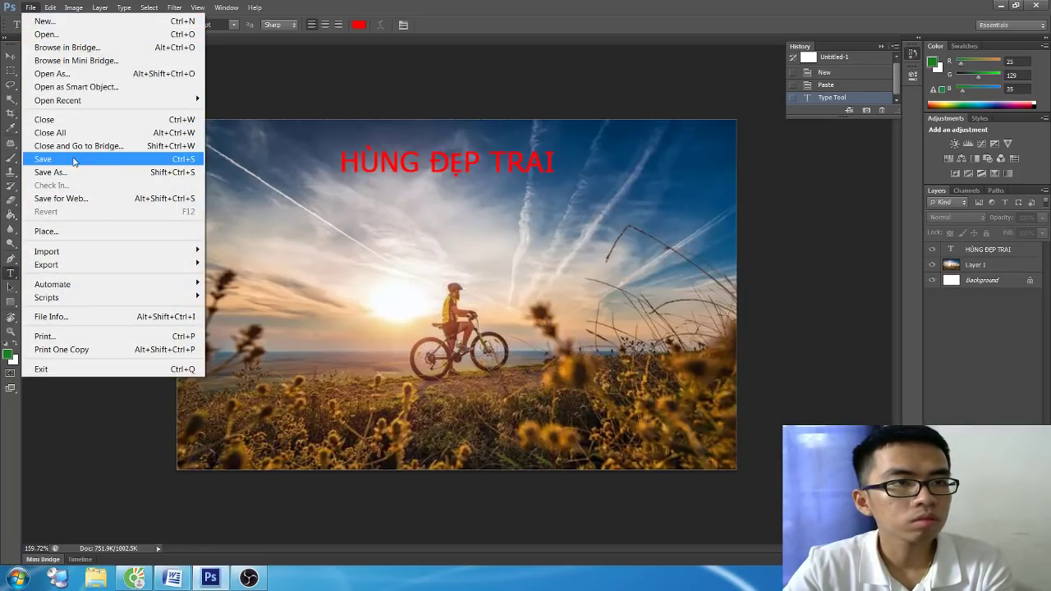
{"action": "left_click", "coordinate": [117, 160]}
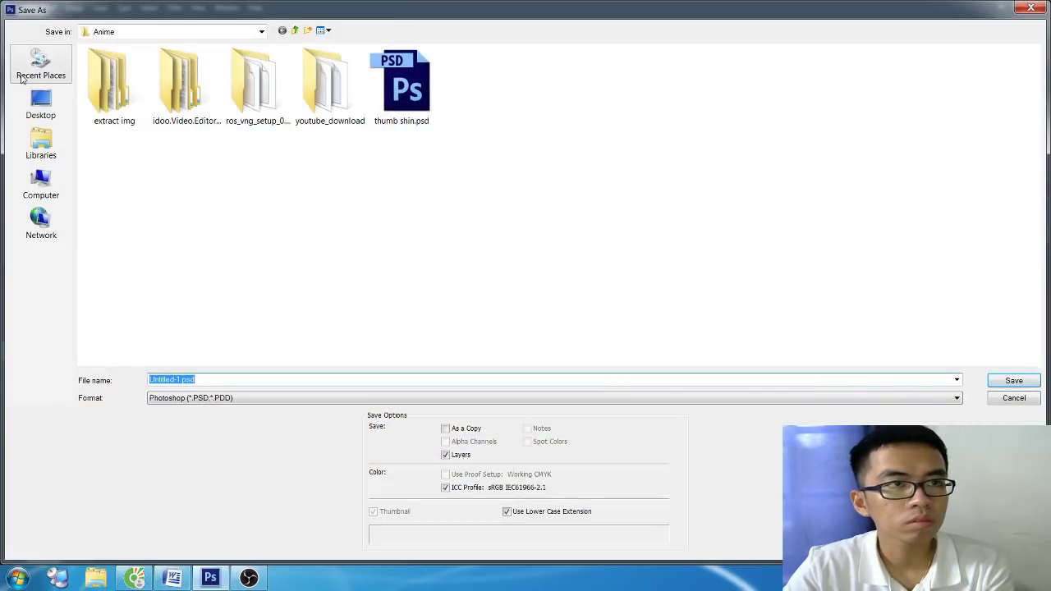
{"action": "left_click", "coordinate": [39, 110]}
{"action": "left_click", "coordinate": [260, 377]}
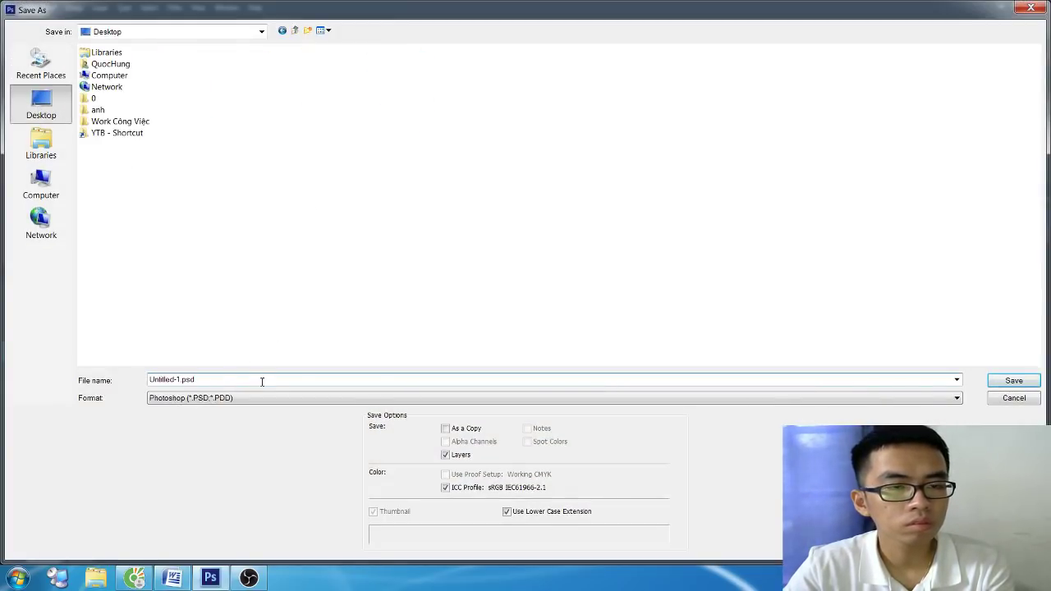
{"action": "double_click", "coordinate": [260, 378]}
{"action": "type", "text": "ẢN"}
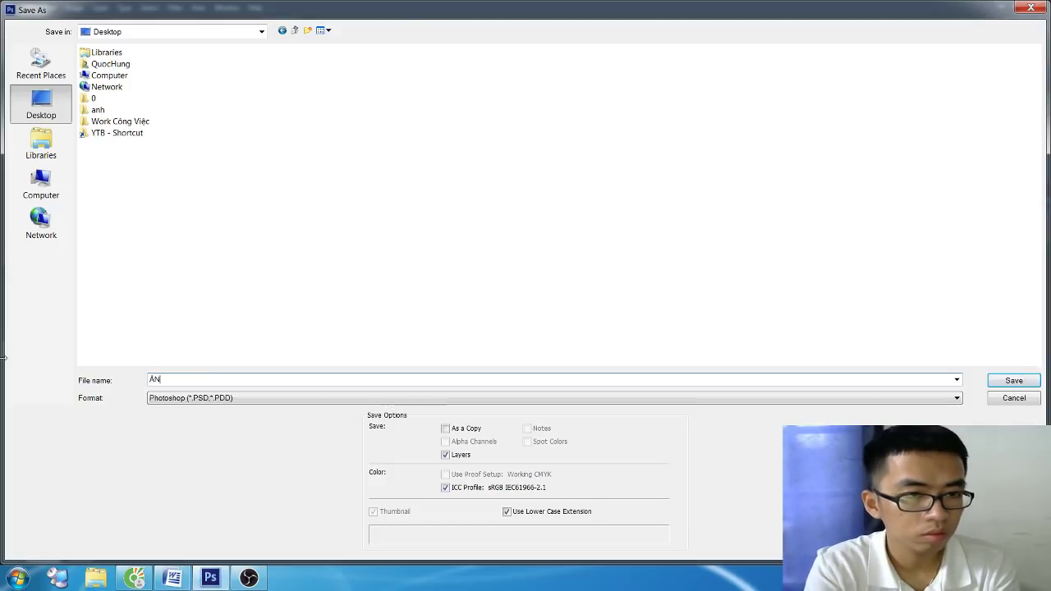
{"action": "type", "text": "H D"}
{"action": "key", "text": "Return"}
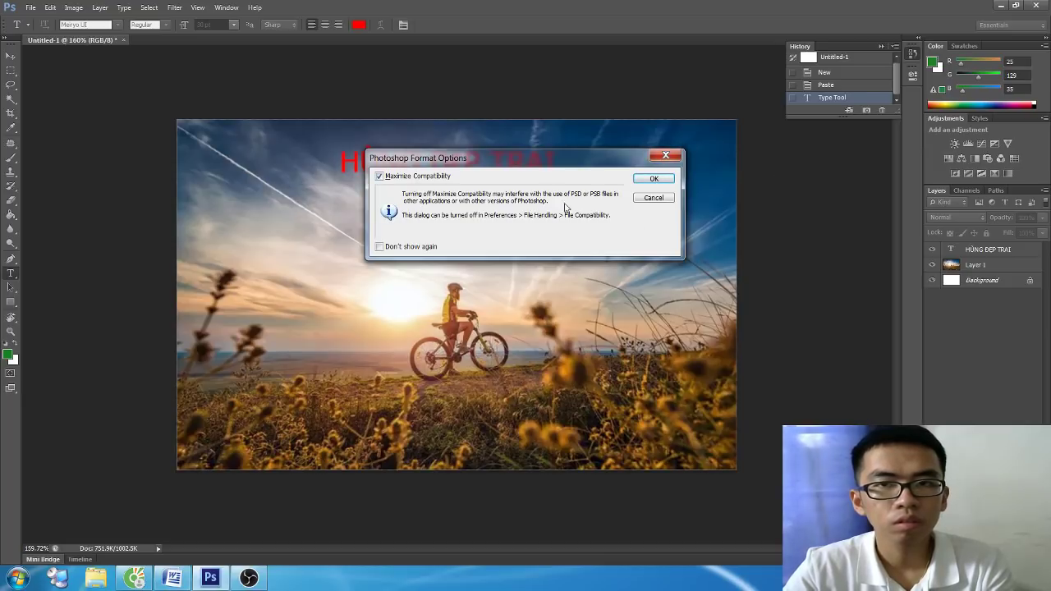
{"action": "left_click", "coordinate": [654, 179]}
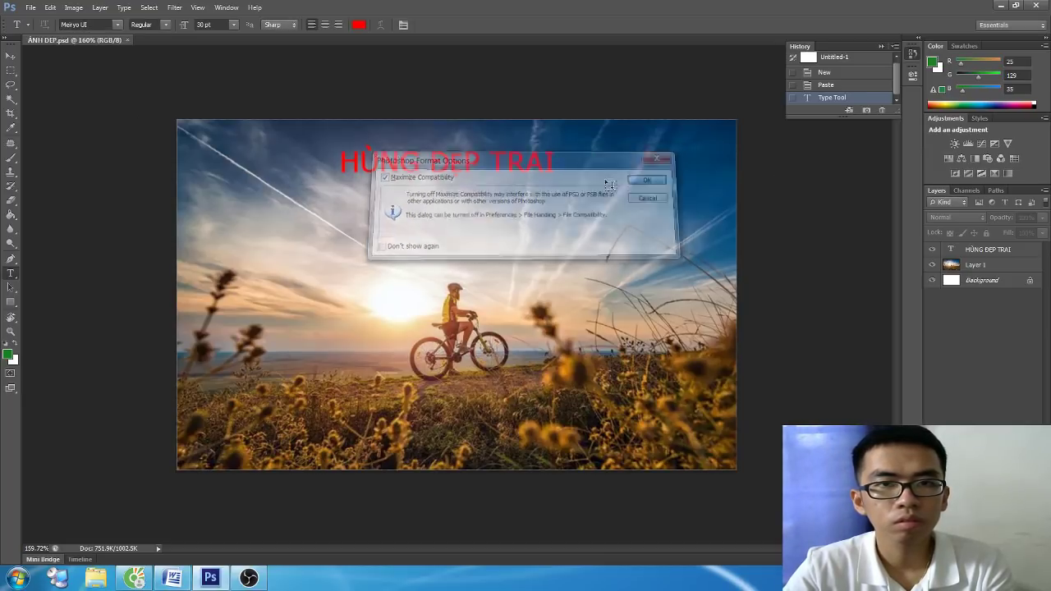
{"action": "left_click", "coordinate": [174, 578]}
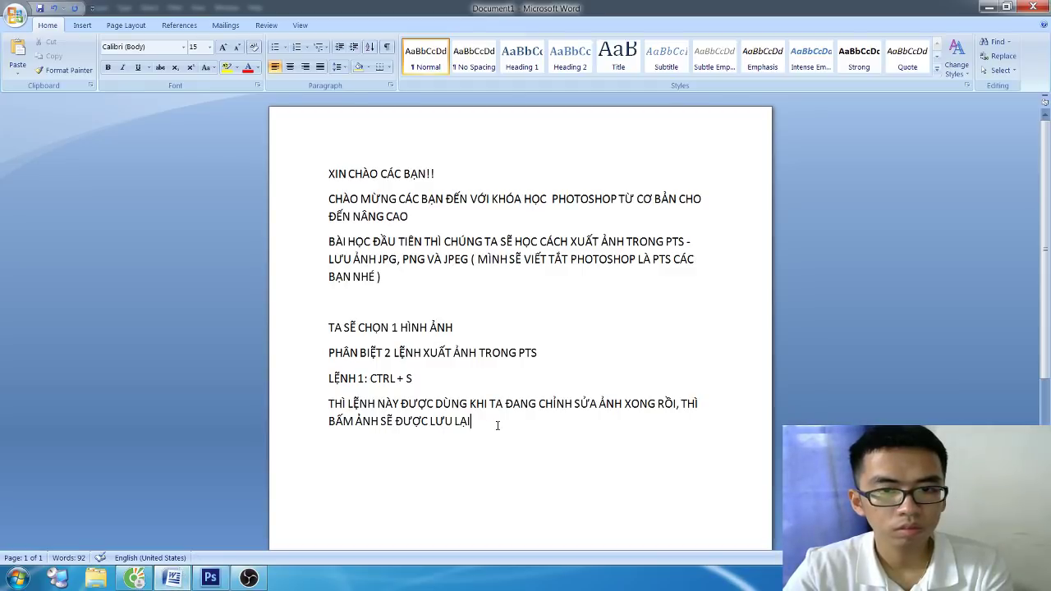
Step: Add the note '. NHƯ THẾ TA ĐÃ LƯU ĐƯỢC FILE PTS = ĐUÔI PSD' and start a new line
{"action": "type", "text": ". NHƯ TH"}
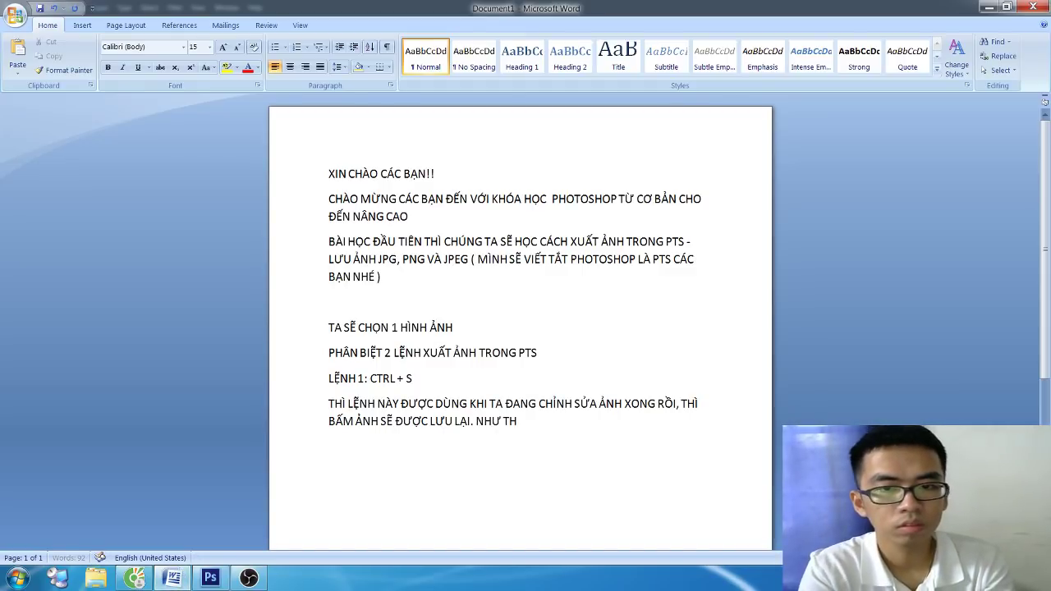
{"action": "type", "text": "Ế TA D"}
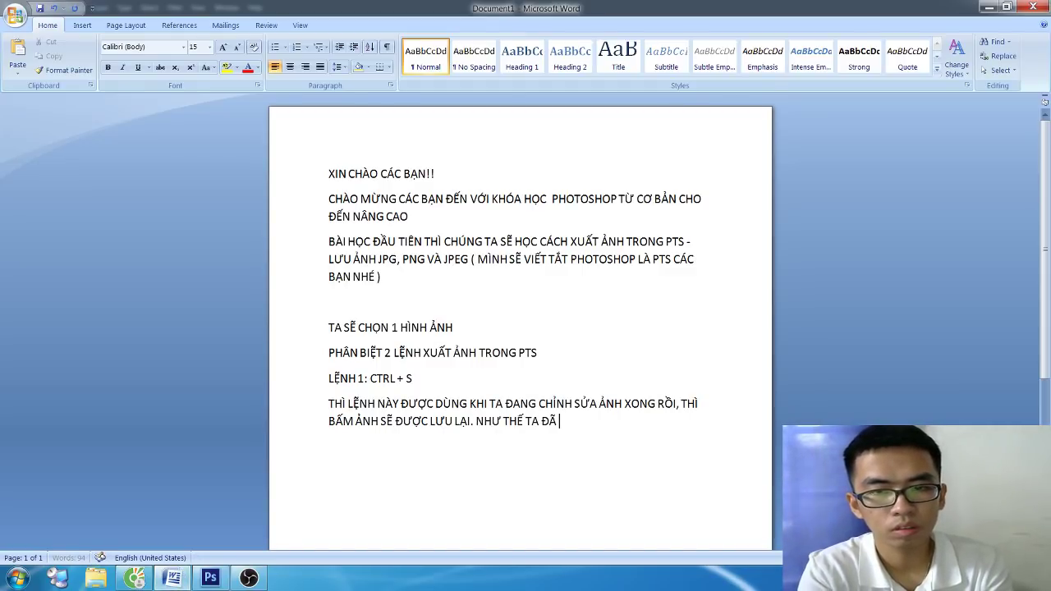
{"action": "type", "text": "LƯU ĐƯƠ"}
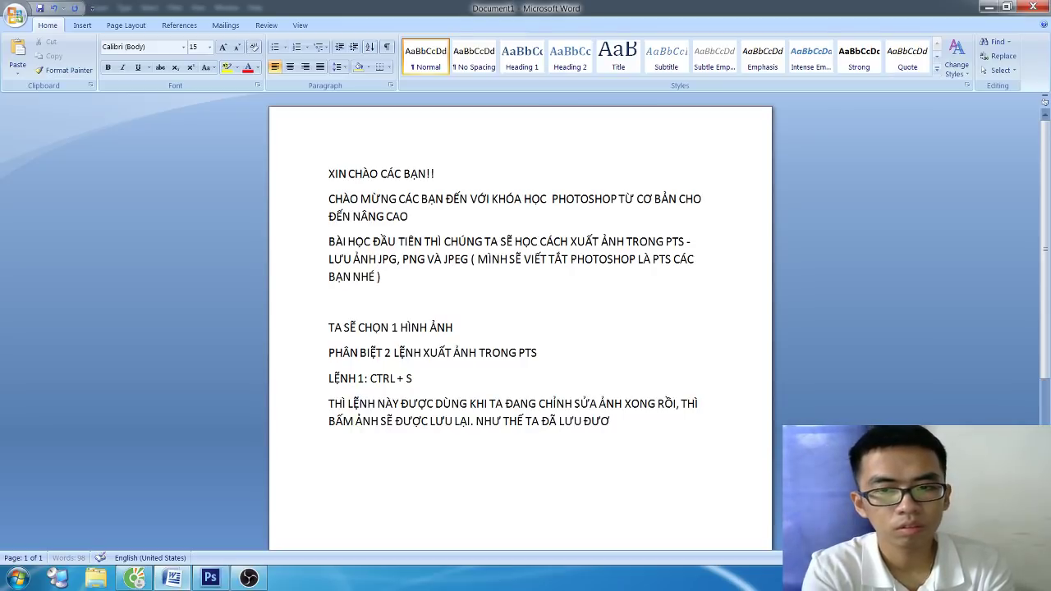
{"action": "key", "text": "BackSpace"}
{"action": "type", "text": "ỢC FILE"}
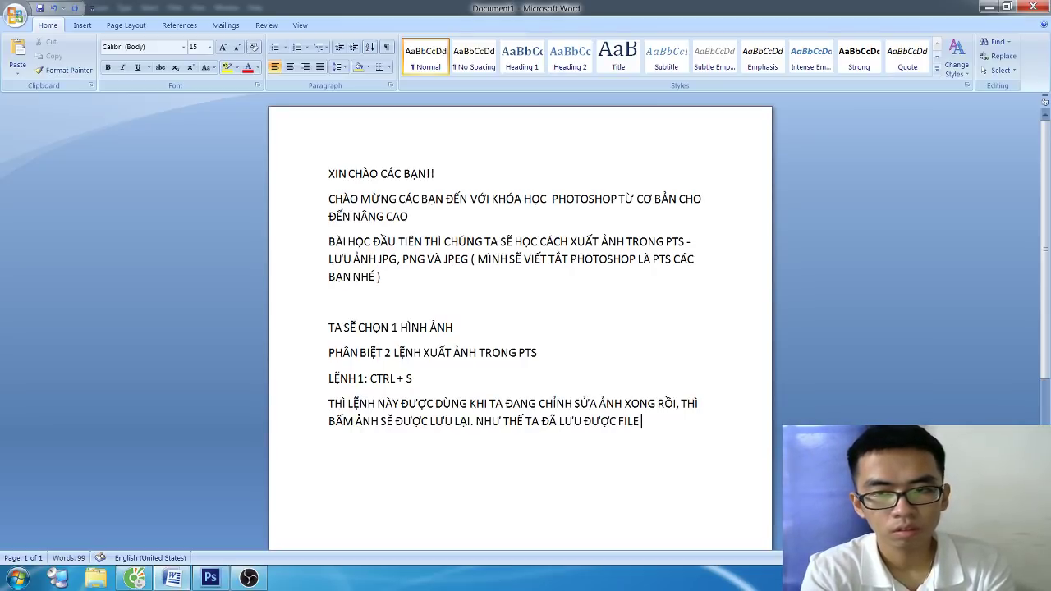
{"action": "type", "text": " PTS = ĐU"}
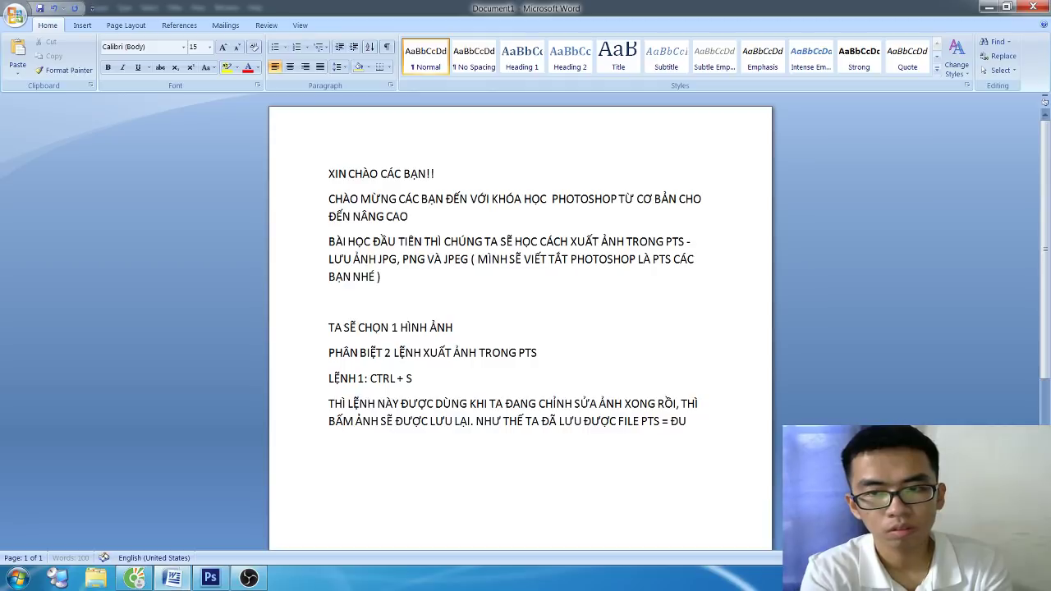
{"action": "type", "text": "ÔI"}
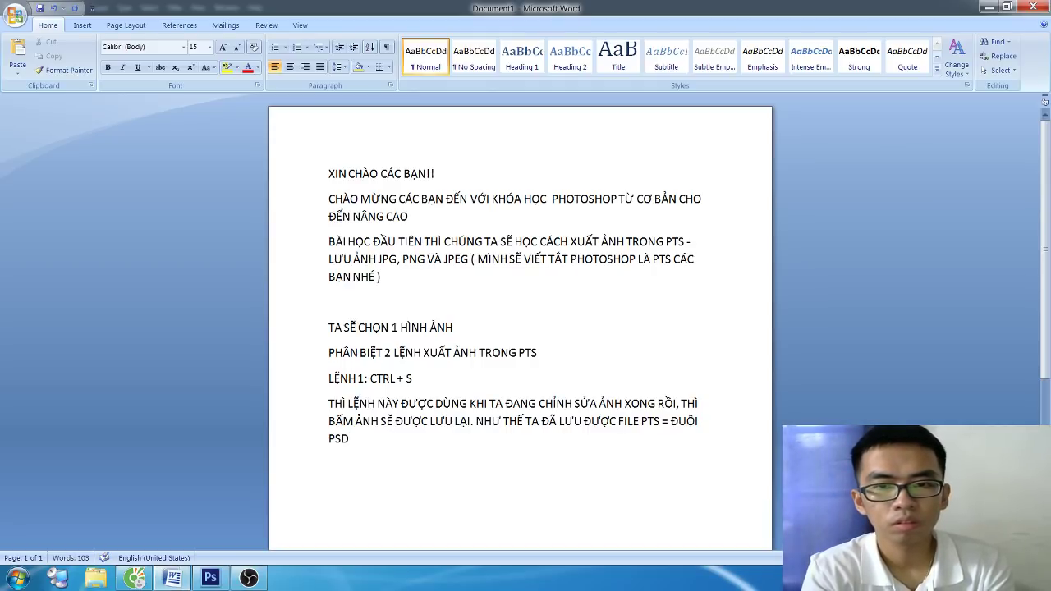
{"action": "key", "text": "Return"}
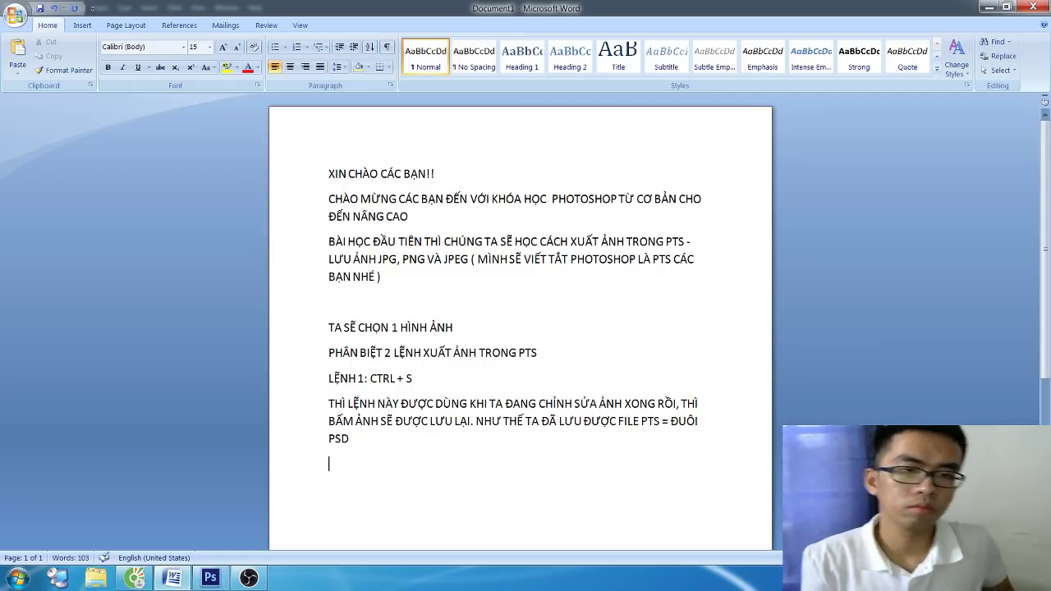
{"action": "left_click", "coordinate": [197, 580]}
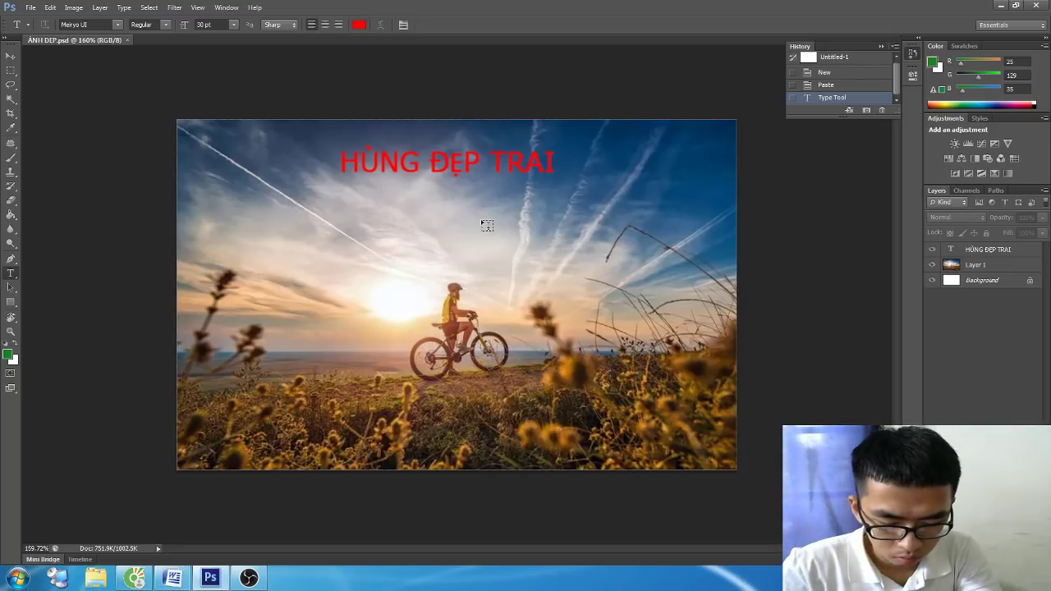
{"action": "key", "text": "alt+Tab"}
Step: Add the line 'LỆNH 2: LỆNH SAVE AS (CTRL + SHIFT + S)' to the notes
{"action": "key", "text": "Return"}
{"action": "type", "text": "LỆ"}
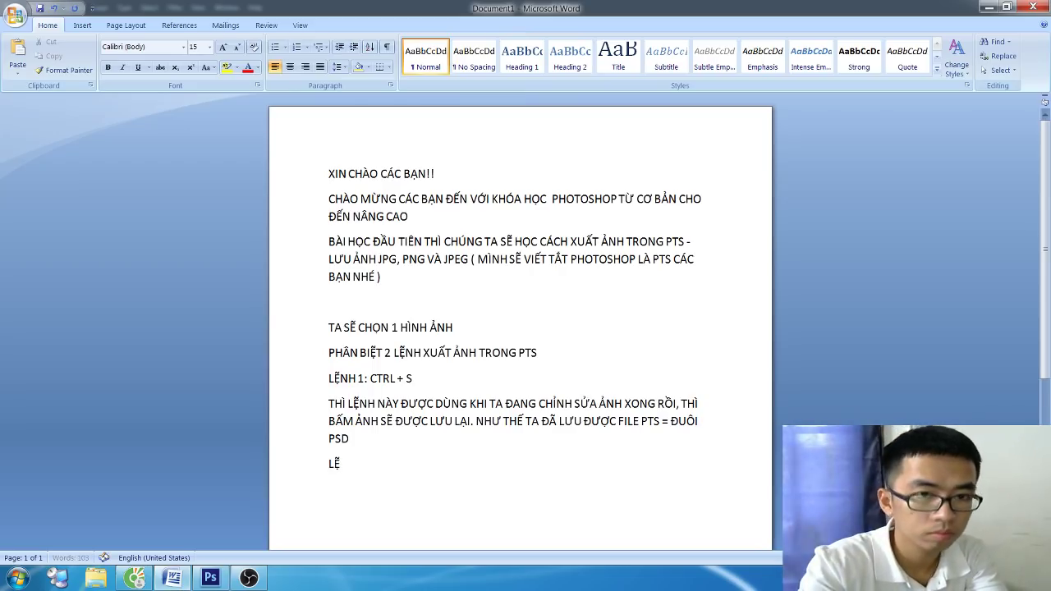
{"action": "type", "text": "NH 2"}
{"action": "key", "text": "BackSpace"}
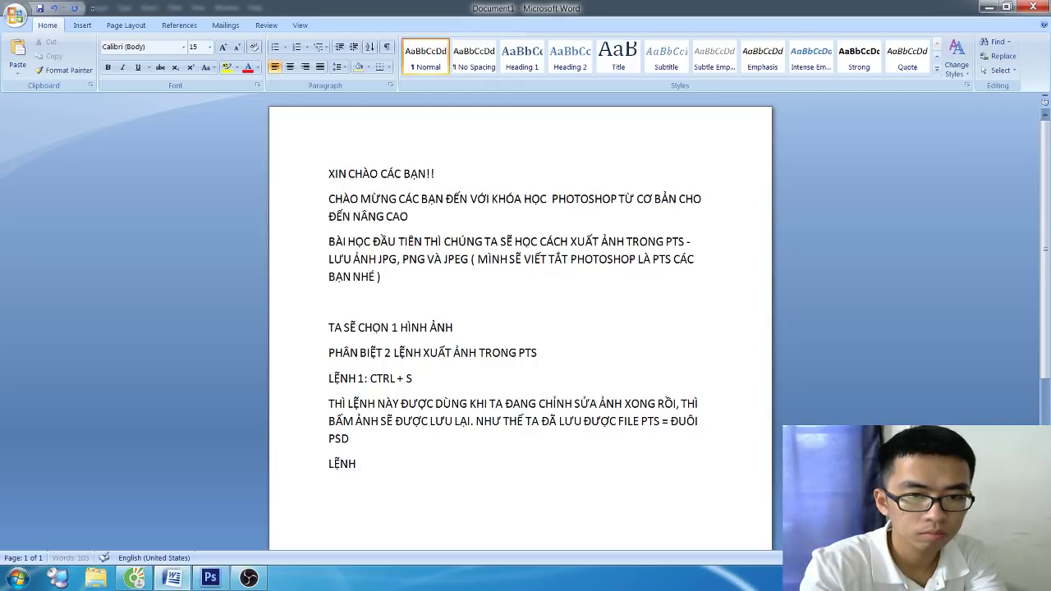
{"action": "type", "text": "2:"}
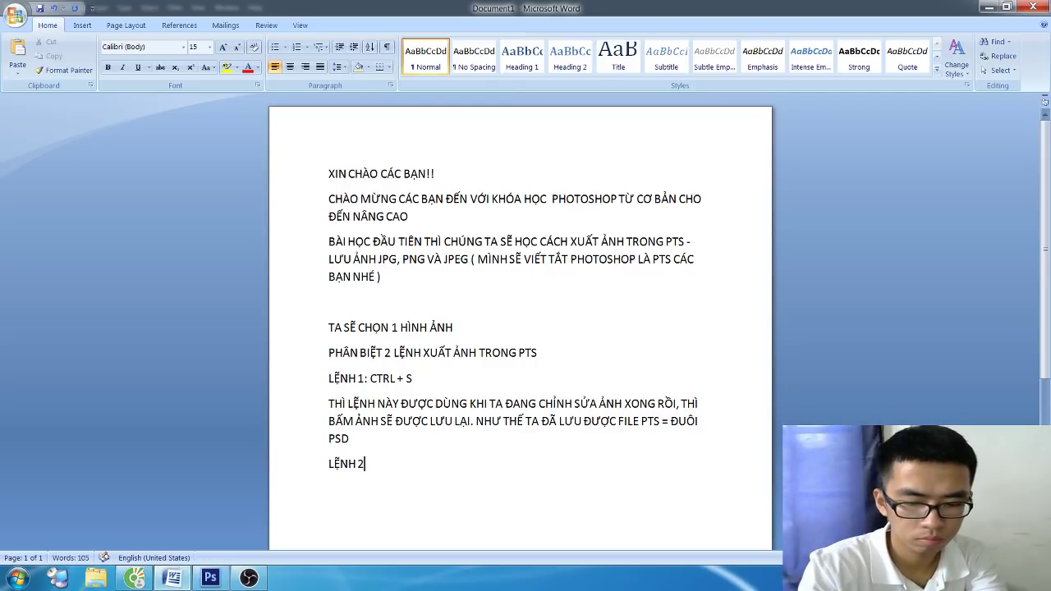
{"action": "type", "text": " LỆNH "}
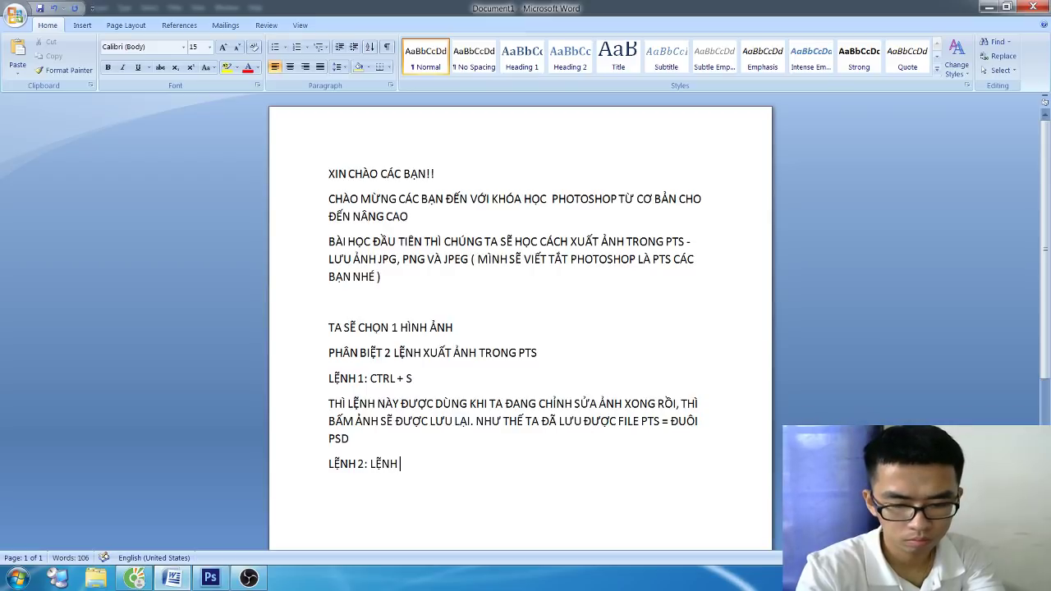
{"action": "type", "text": "SAVE ASS"}
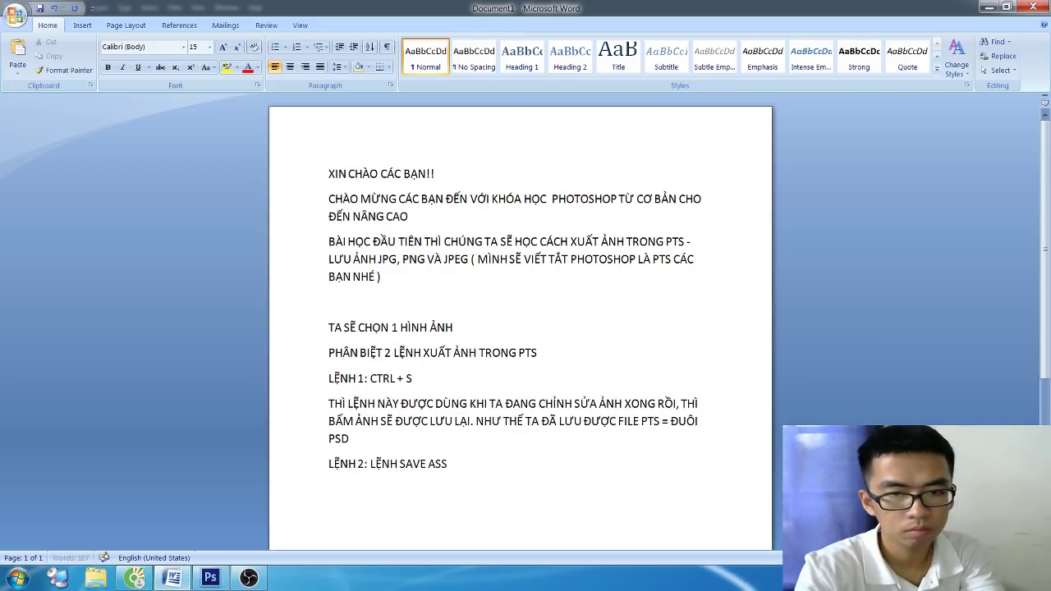
{"action": "key", "text": "BackSpace"}
{"action": "type", "text": " cTRL"}
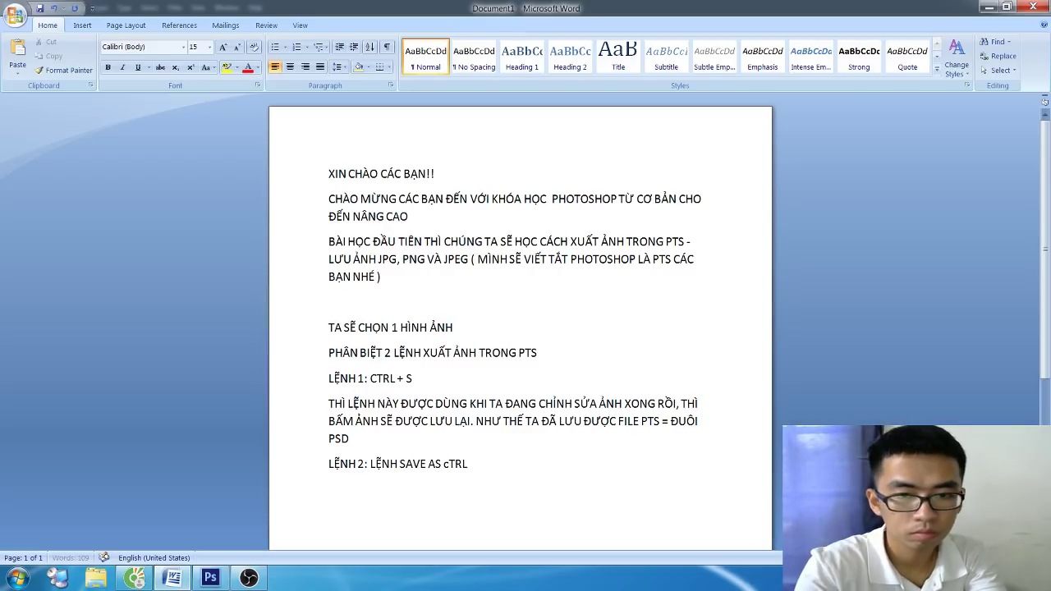
{"action": "key", "text": "BackSpace"}
{"action": "key", "text": "BackSpace"}
{"action": "key", "text": "BackSpace"}
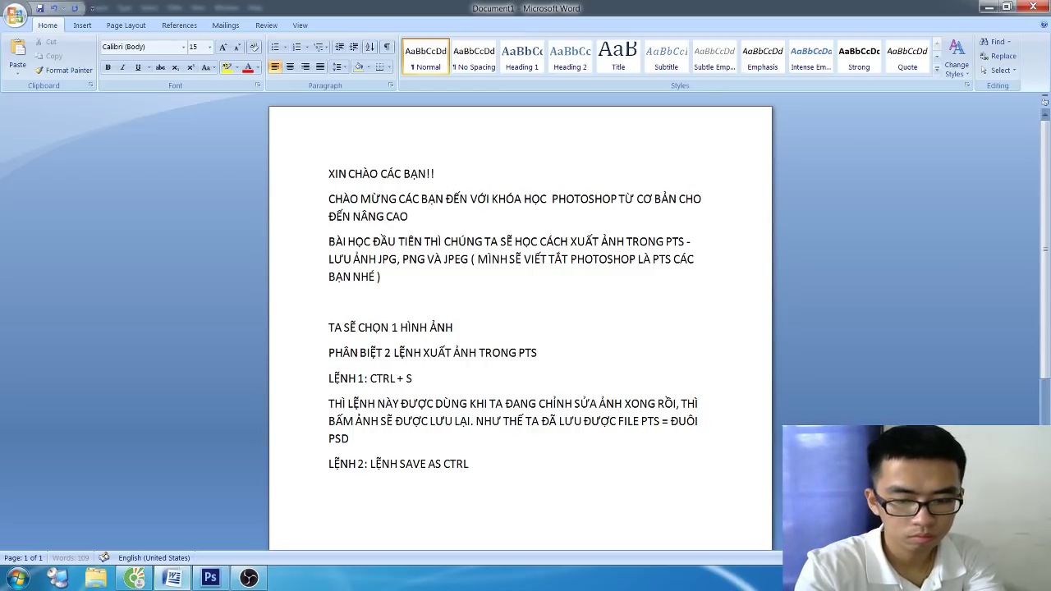
{"action": "type", "text": " + SHIFT"}
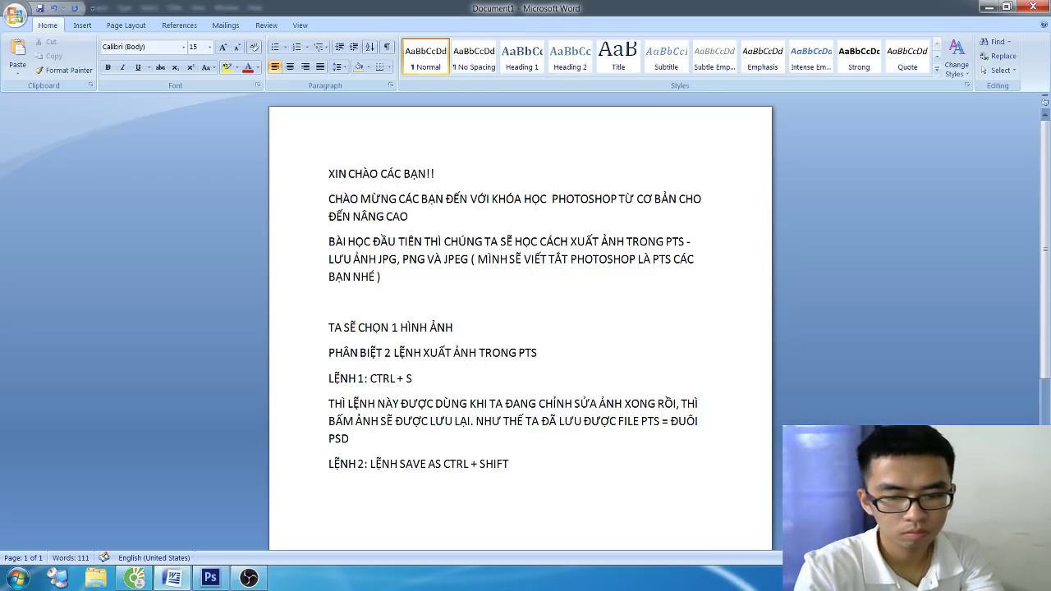
{"action": "type", "text": " + S"}
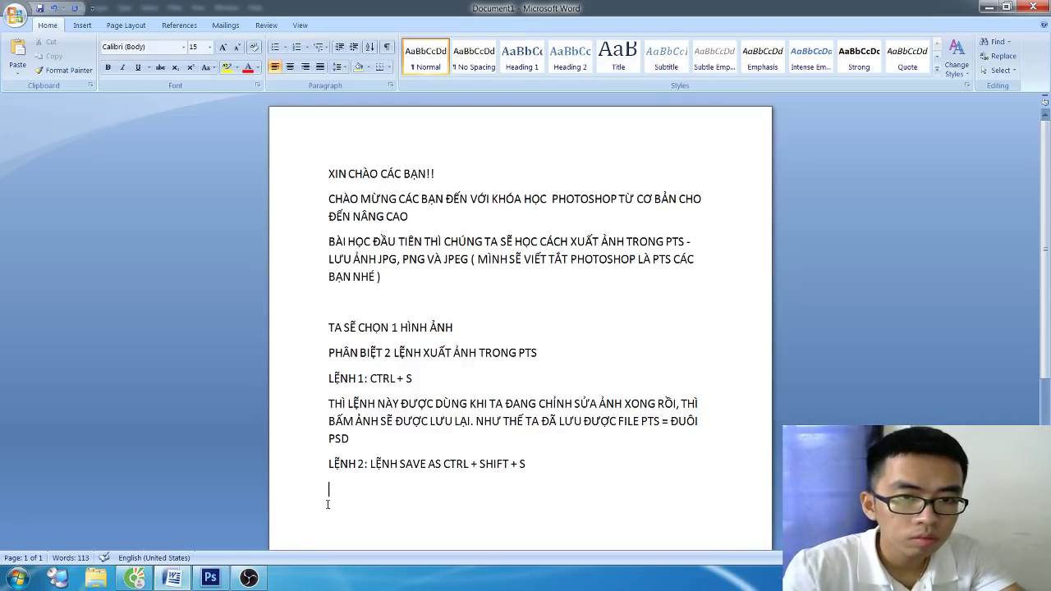
Step: Relabel the first command as 'LỆNH SAVE (CTRL + S)' and add an empty line below LỆNH 2
{"action": "type", "text": "LỆNH "}
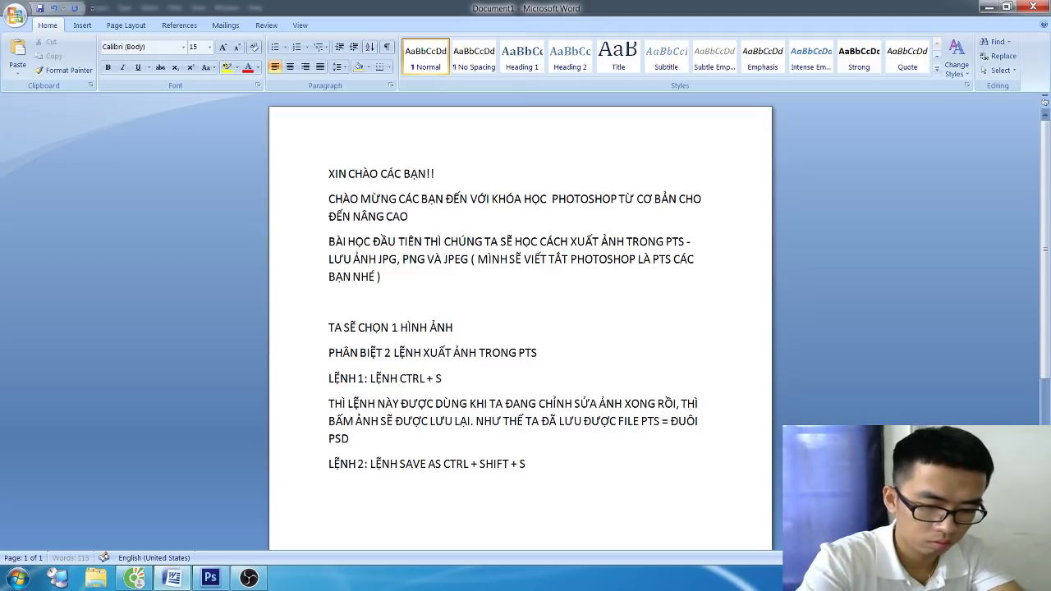
{"action": "type", "text": "SAVE "}
{"action": "type", "text": "("}
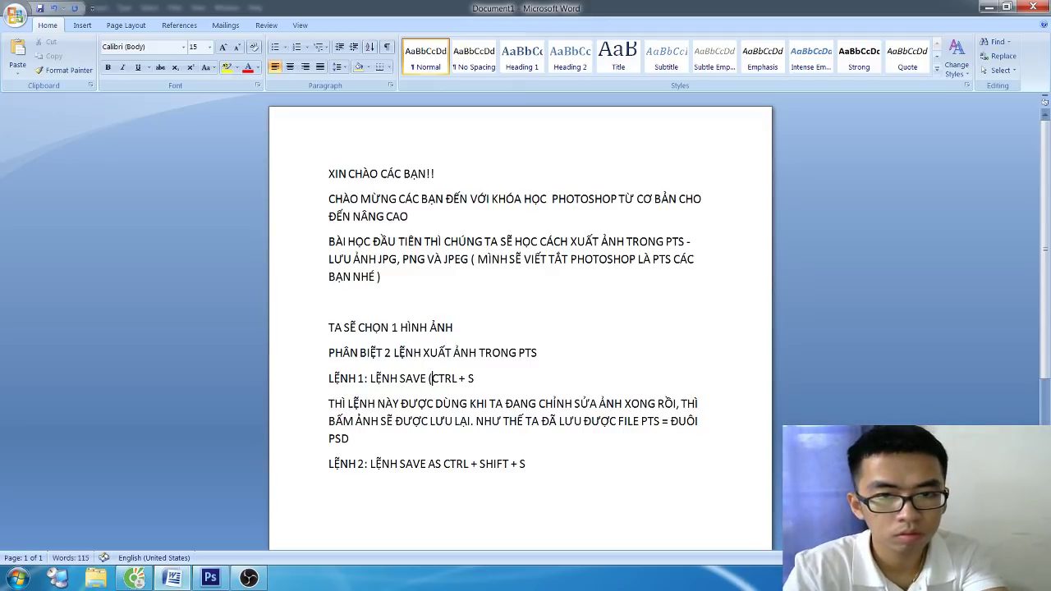
{"action": "type", "text": ")"}
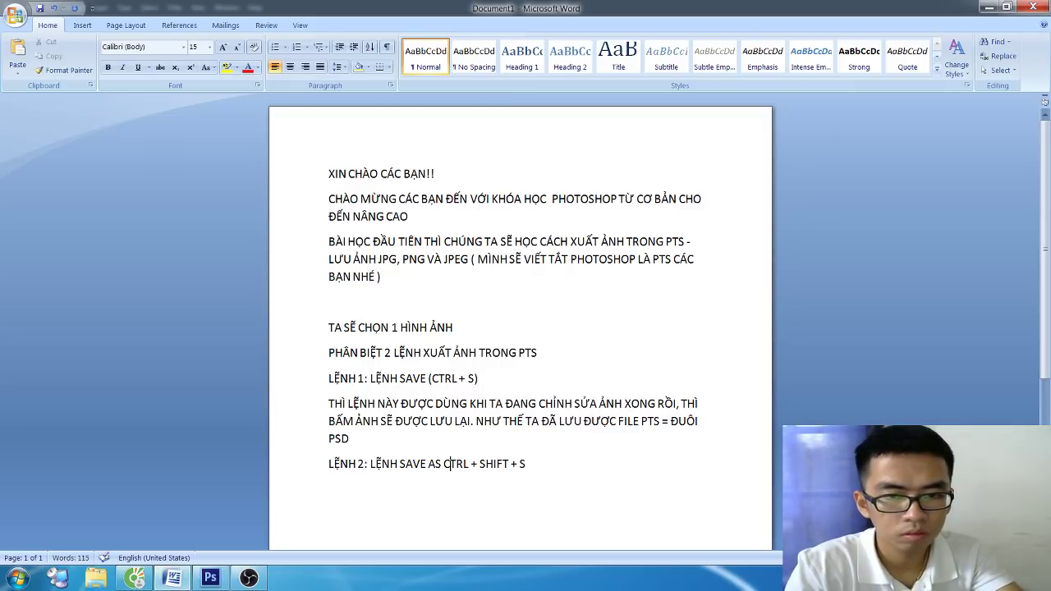
{"action": "type", "text": "("}
{"action": "key", "text": "End"}
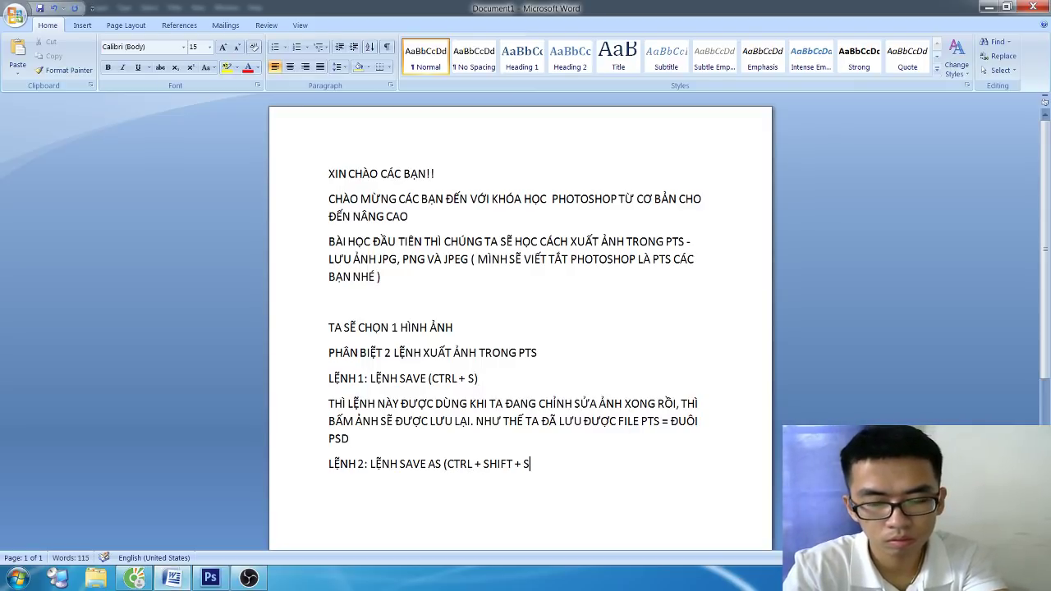
{"action": "type", "text": ")"}
{"action": "key", "text": "Return"}
{"action": "scroll", "coordinate": [513, 491], "scroll_direction": "down", "scroll_amount": 1}
{"action": "scroll", "coordinate": [513, 487], "scroll_direction": "down", "scroll_amount": 1}
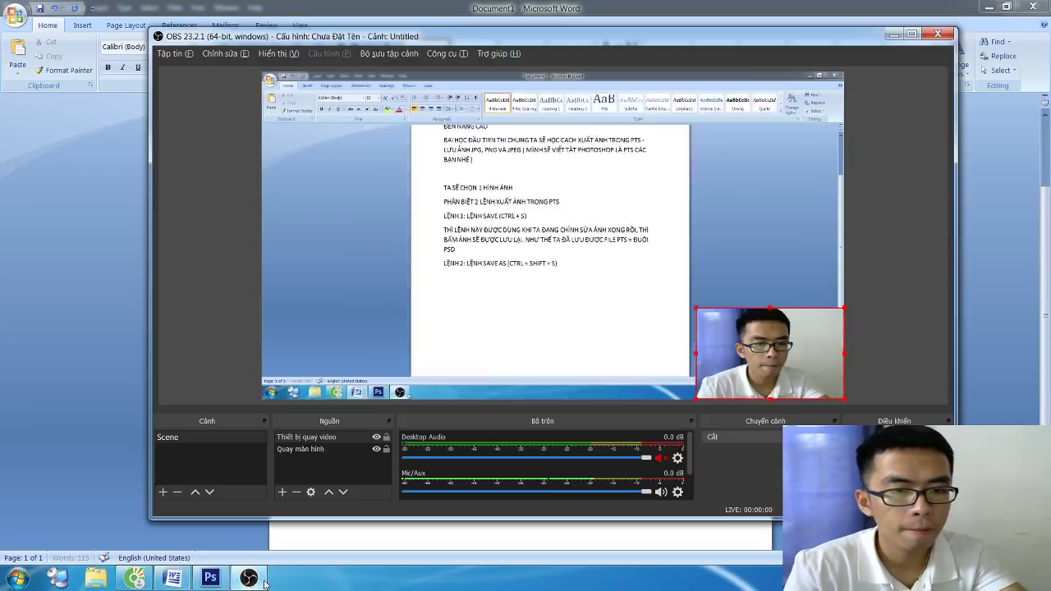
{"action": "left_click", "coordinate": [248, 578]}
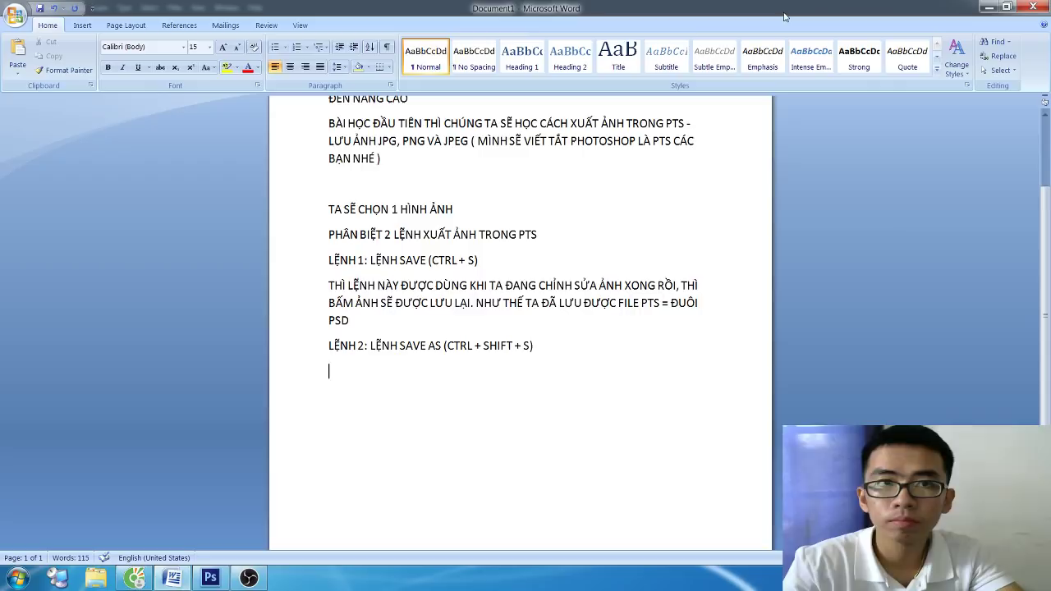
Step: Select the HÙNG ĐẸP TRAI caption layer and open Save As for ẢNH ĐẸP.psd
{"action": "left_click", "coordinate": [248, 578]}
{"action": "left_click", "coordinate": [210, 579]}
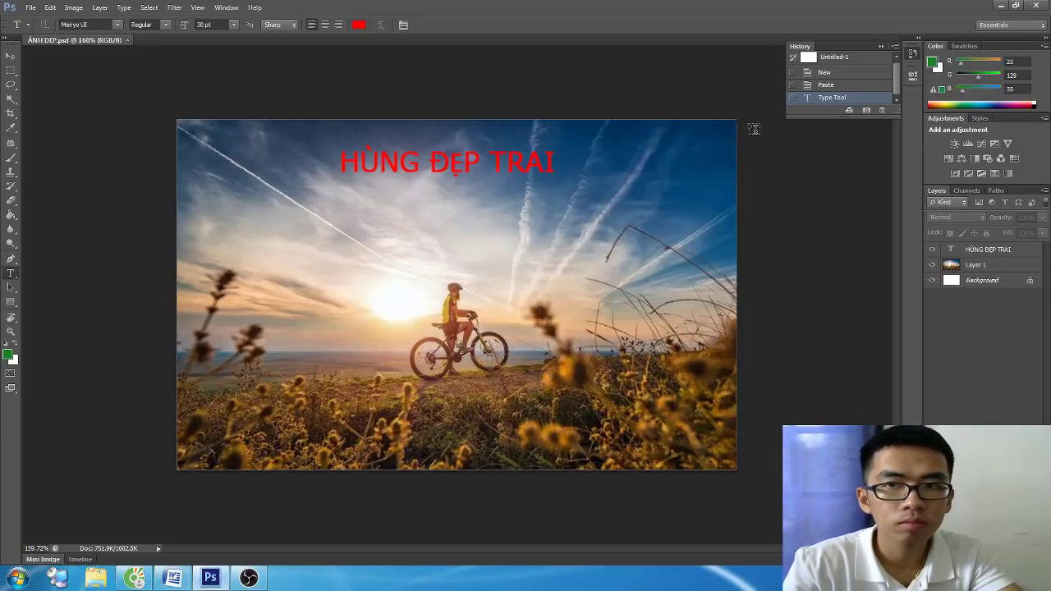
{"action": "left_click", "coordinate": [1002, 284]}
{"action": "left_click", "coordinate": [1007, 253]}
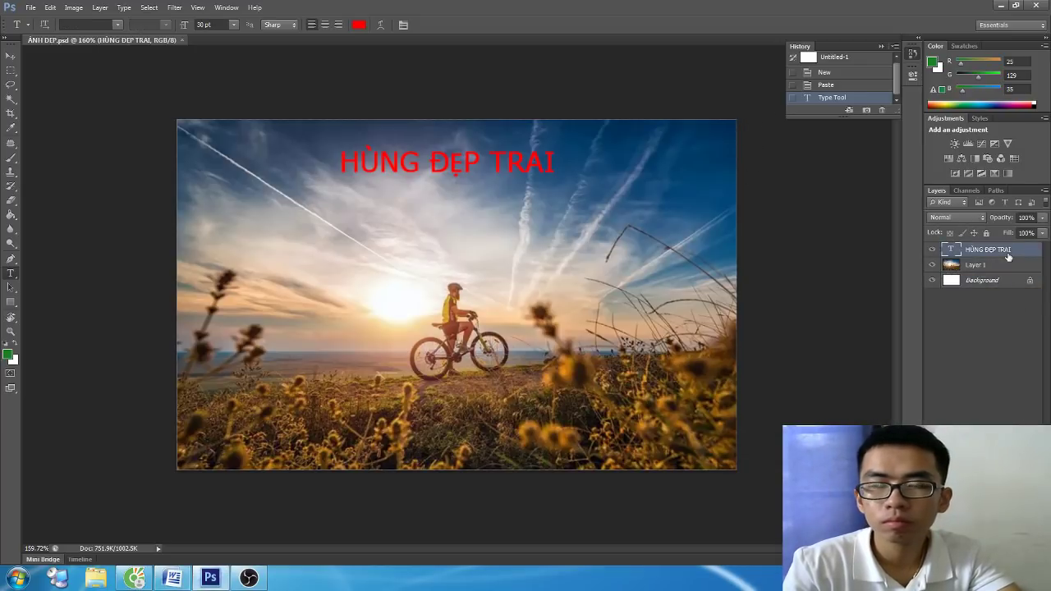
{"action": "left_click", "coordinate": [30, 7]}
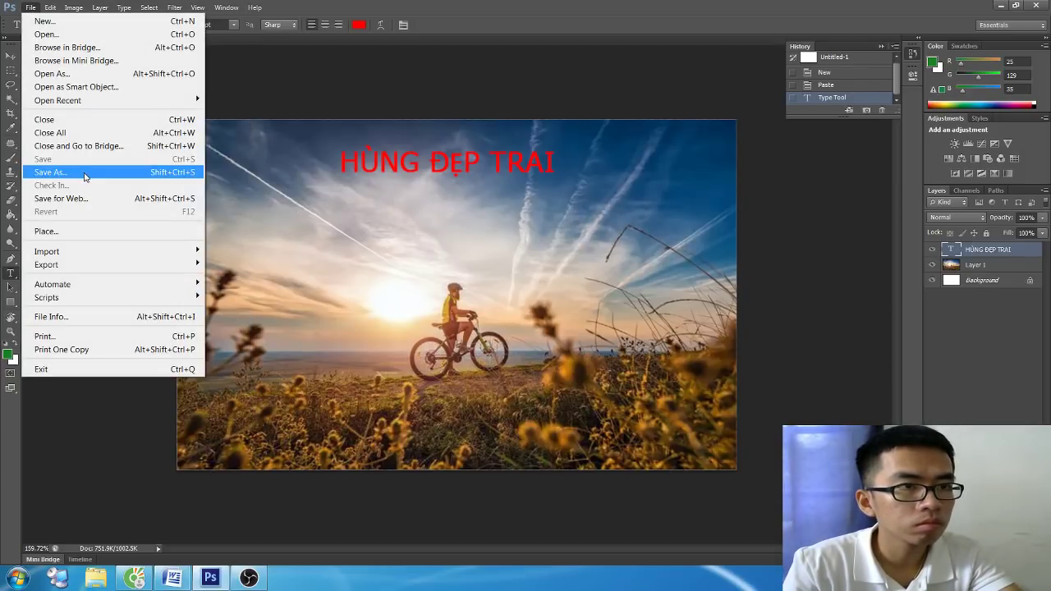
{"action": "left_click", "coordinate": [158, 177]}
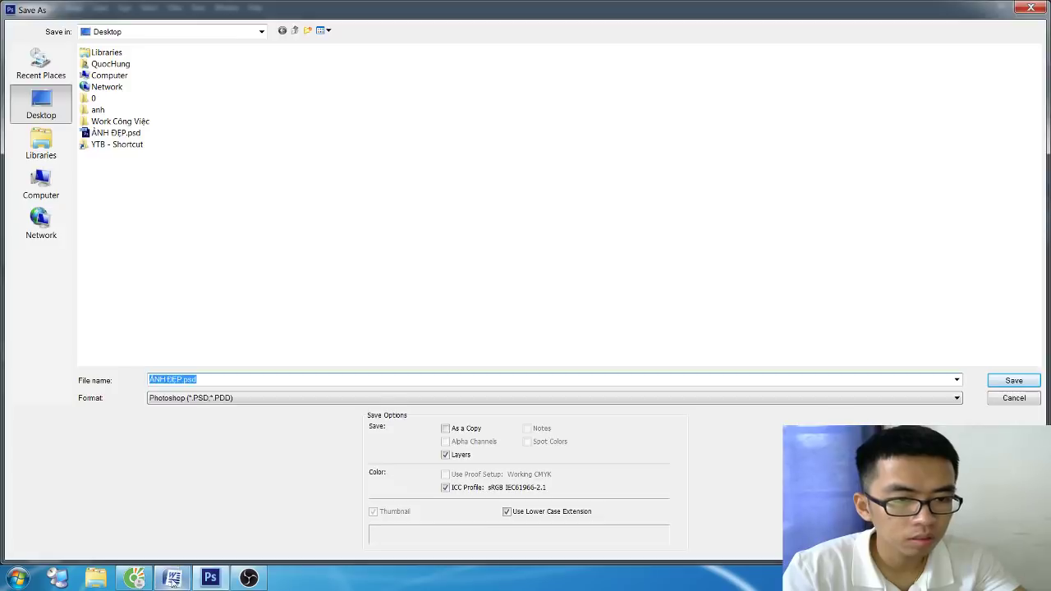
{"action": "left_click", "coordinate": [173, 580]}
Step: Explain that Save As works like Save (CTRL + S) but stores many formats
{"action": "type", "text": "ỆNH"}
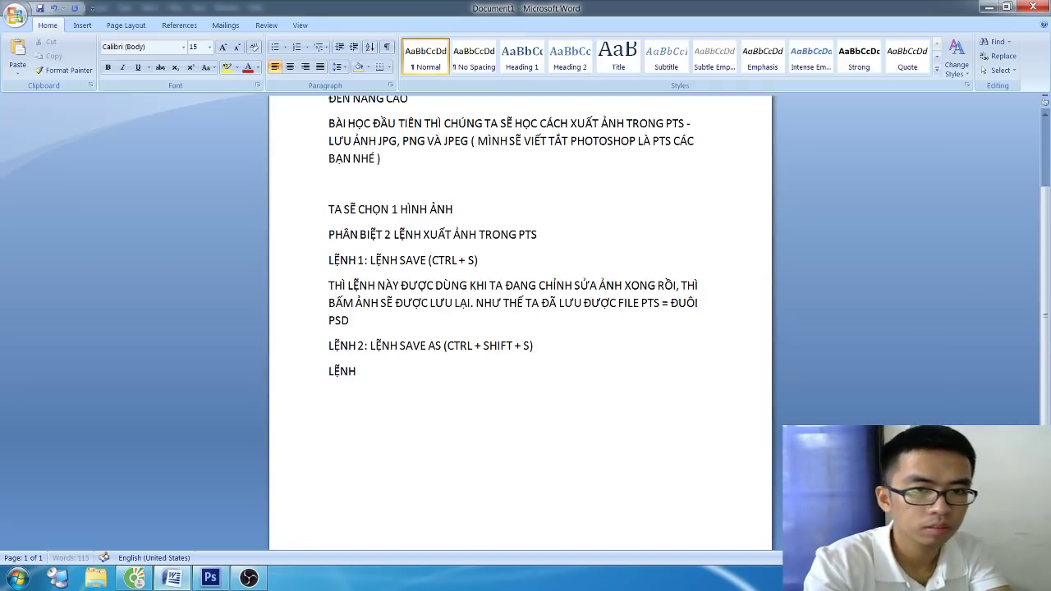
{"action": "type", "text": " NÀY CŨNG GIỐNG NHU"}
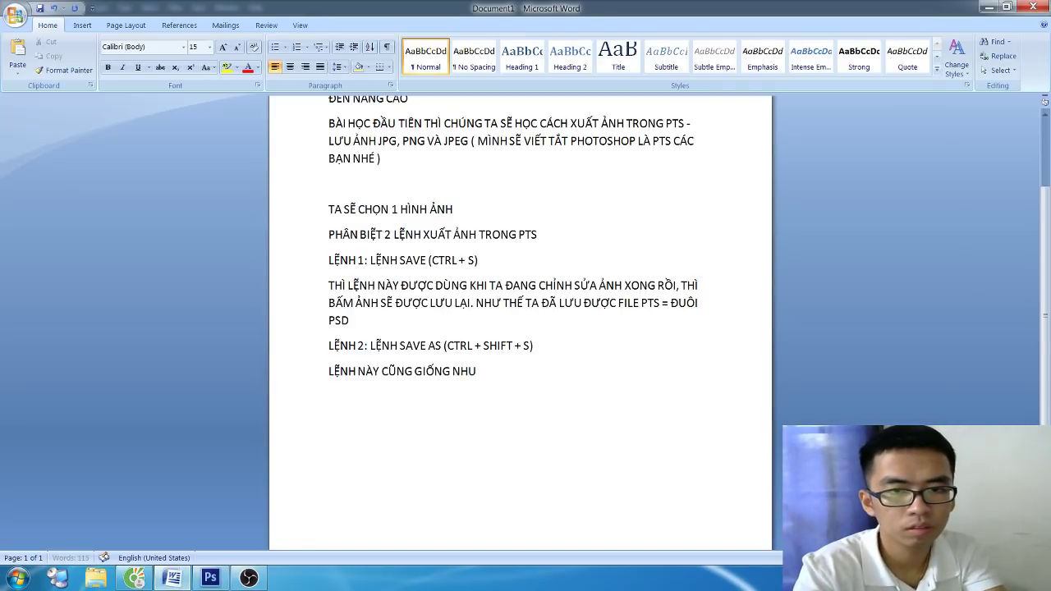
{"action": "key", "text": "BackSpace"}
{"action": "type", "text": "Ư LỆNH SAVE ("}
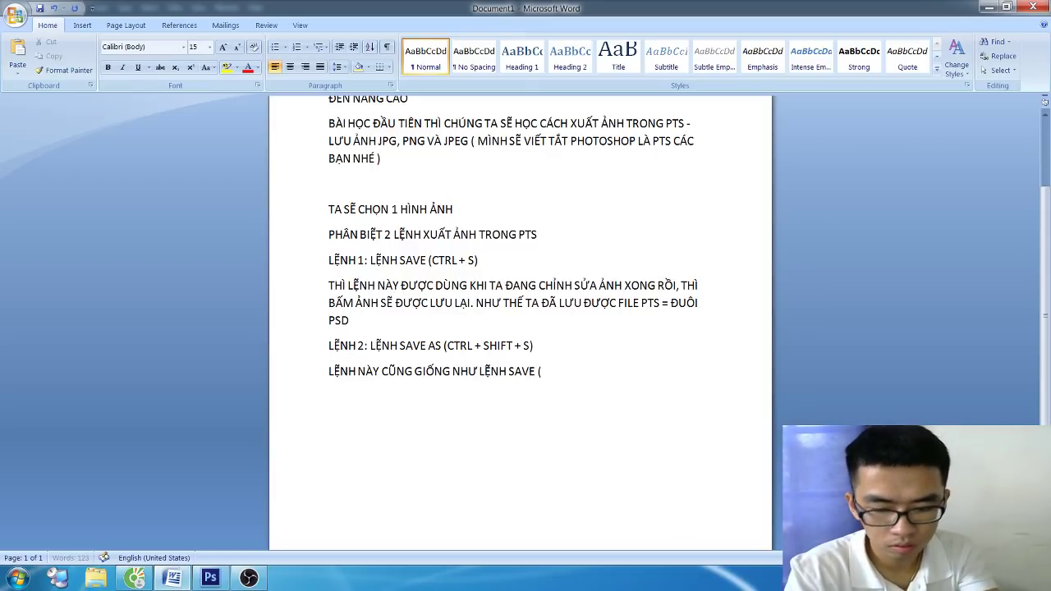
{"action": "type", "text": " CTRL + S"}
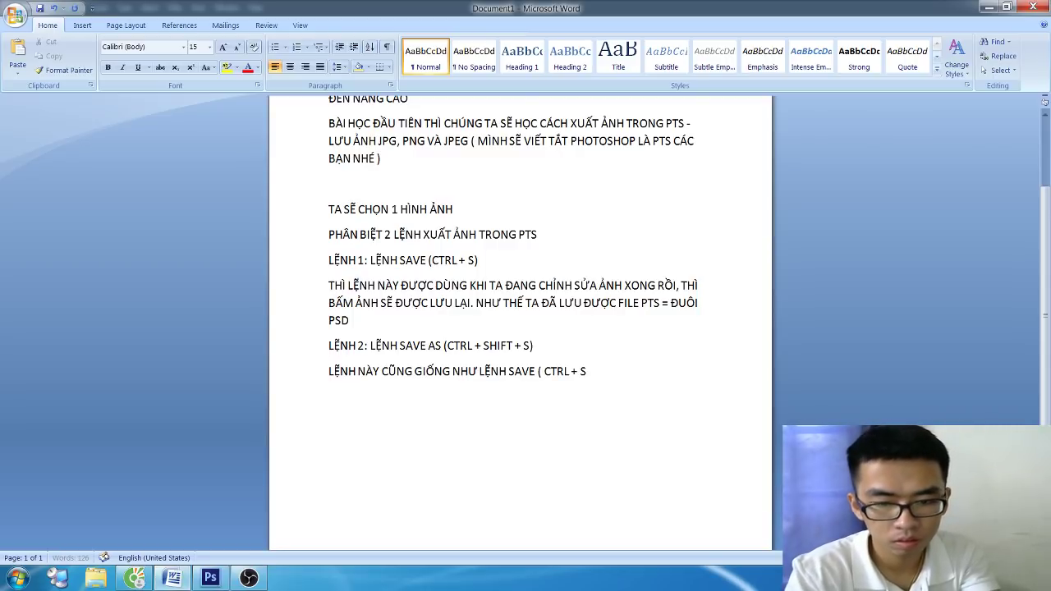
{"action": "type", "text": " )"}
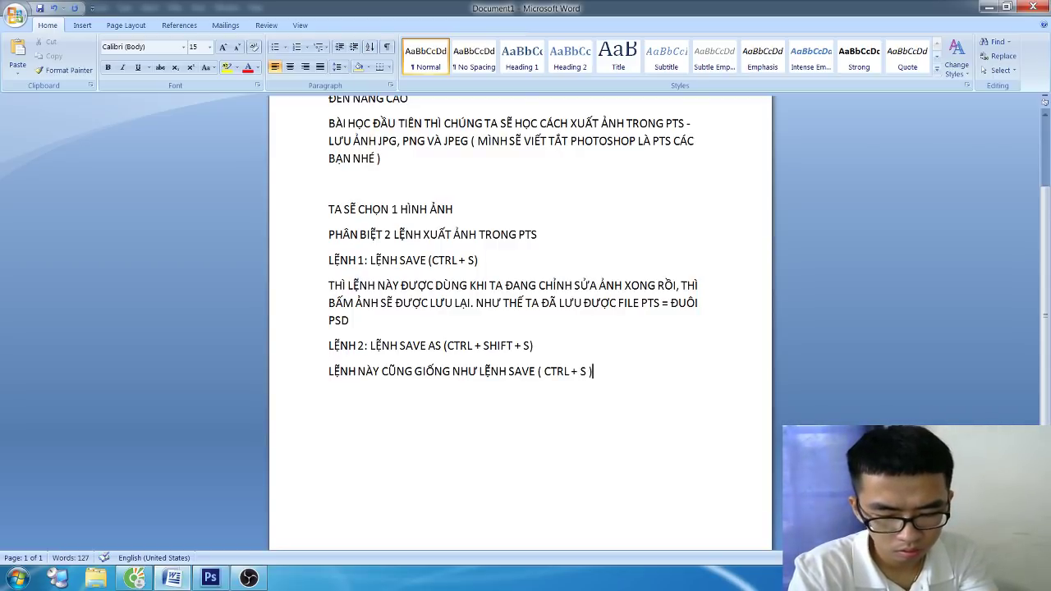
{"action": "type", "text": "."}
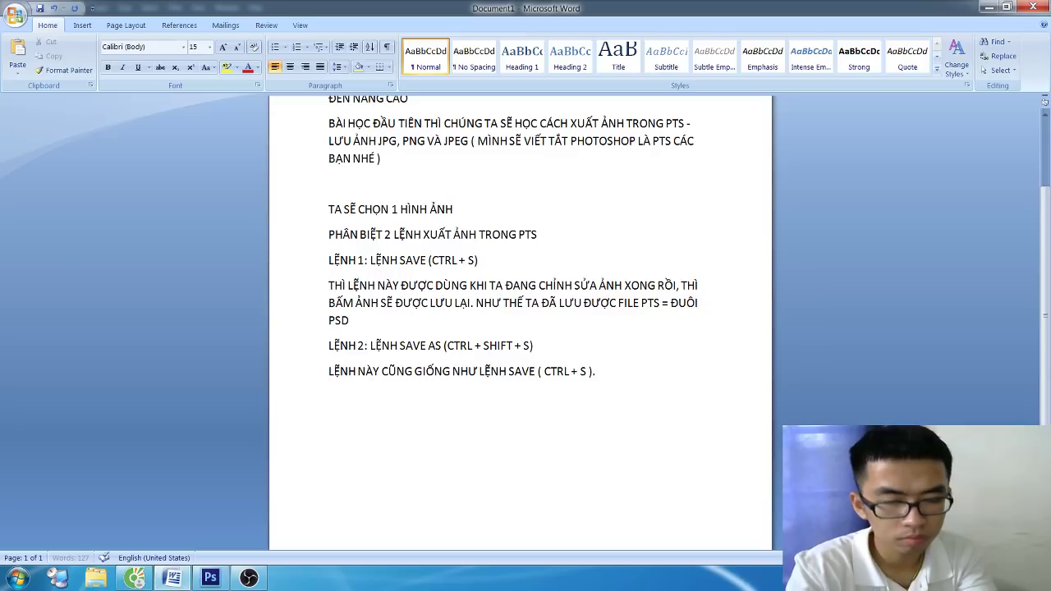
{"action": "type", "text": " BẠN CÓ THẾ"}
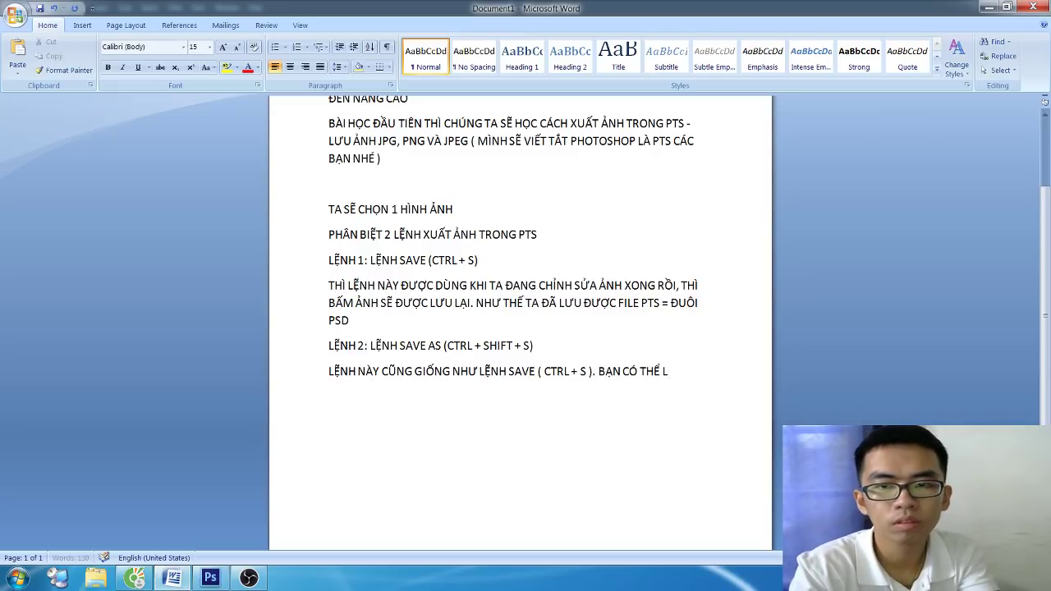
{"action": "type", "text": "ƯU RẤT NHIỀU ĐỊNH DẠNG Ở"}
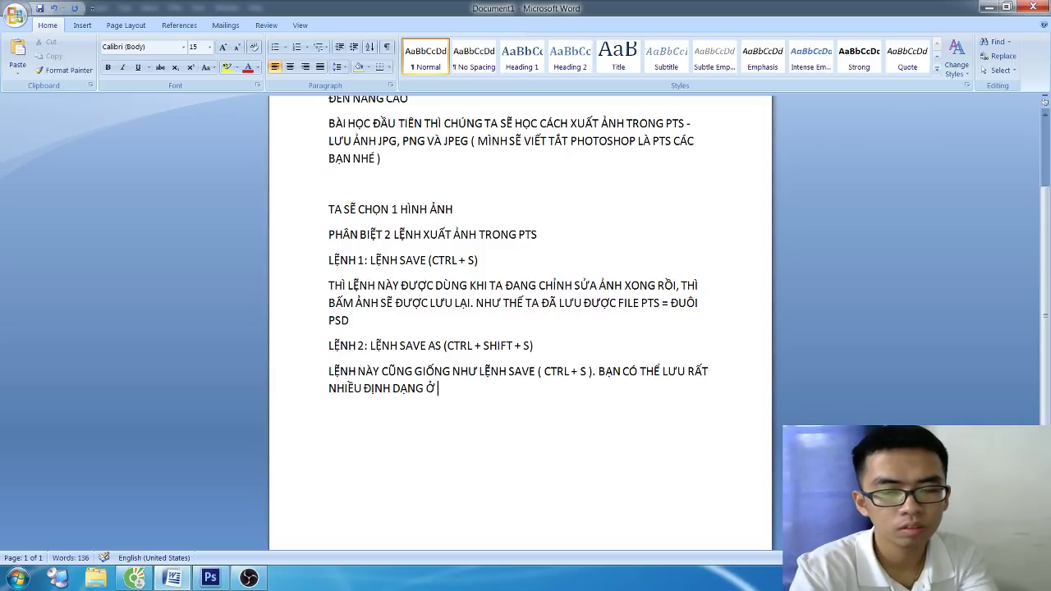
{"action": "type", "text": "LỆNH NAY"}
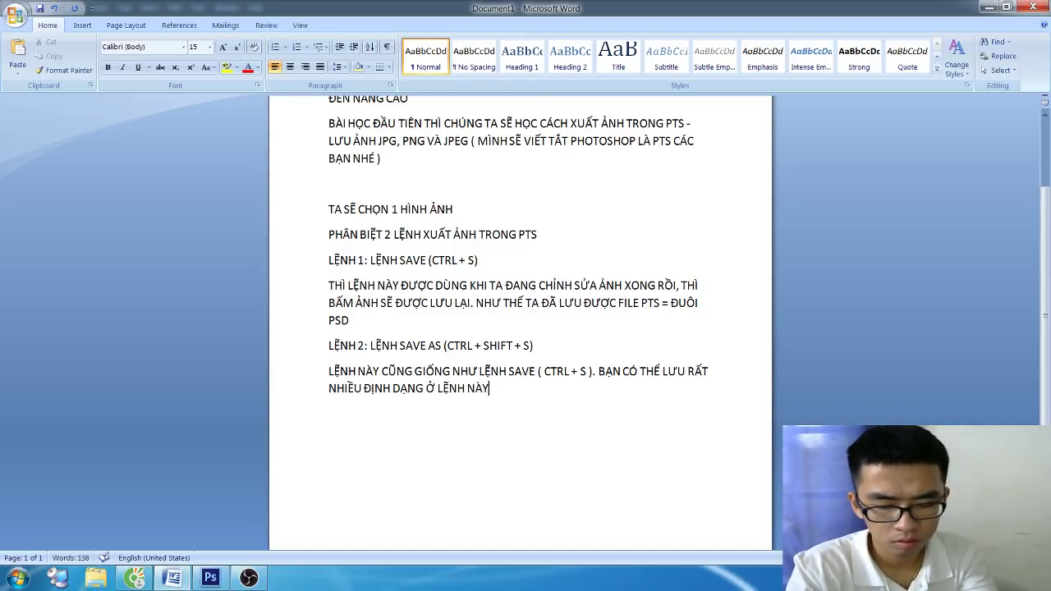
{"action": "key", "text": "BackSpace"}
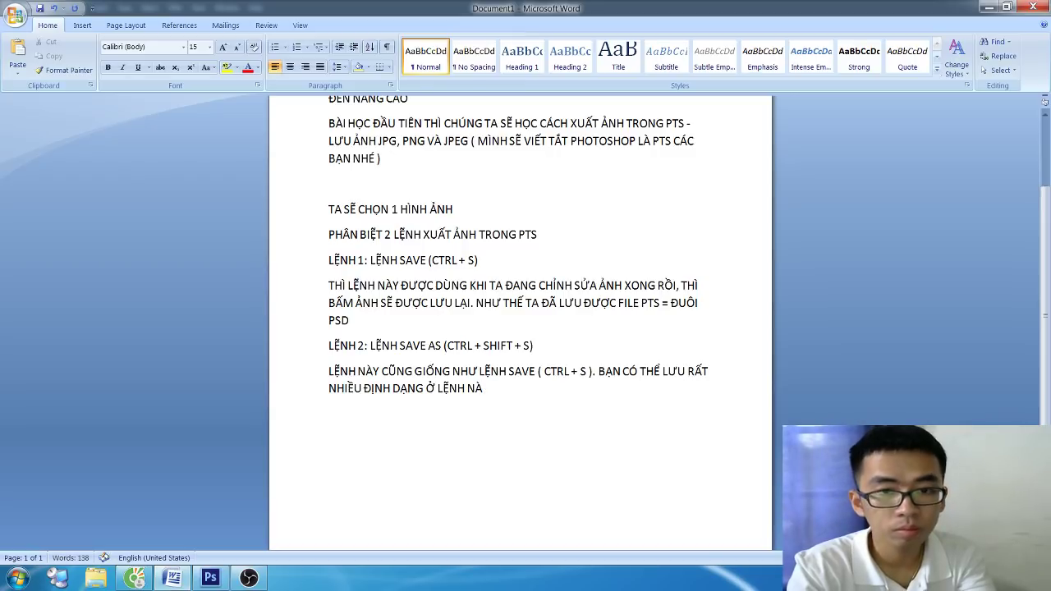
{"action": "key", "text": "BackSpace"}
{"action": "key", "text": "BackSpace"}
{"action": "key", "text": "BackSpace"}
{"action": "key", "text": "BackSpace"}
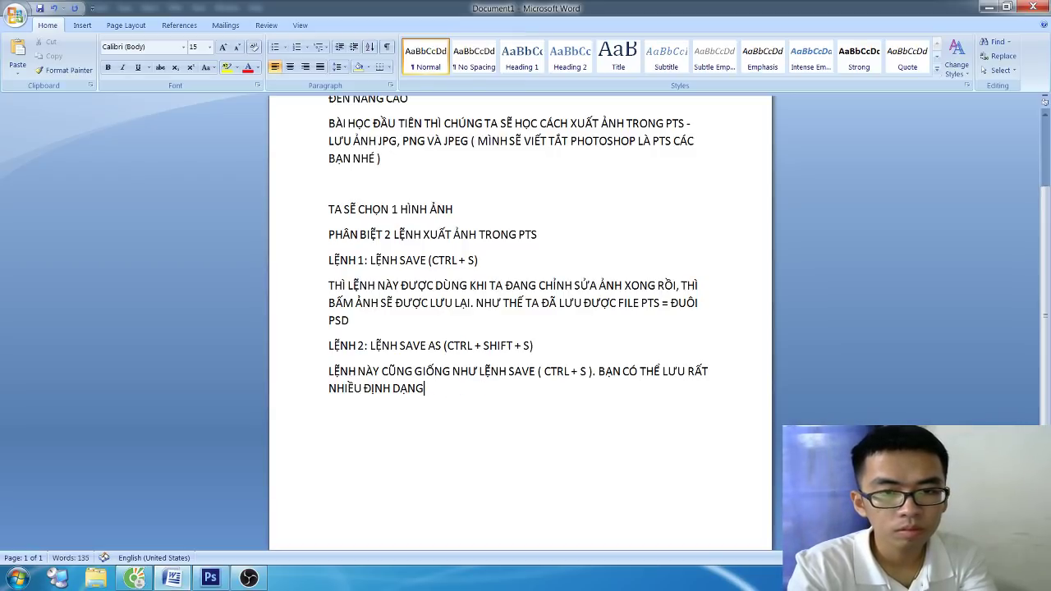
{"action": "type", "text": " Ở"}
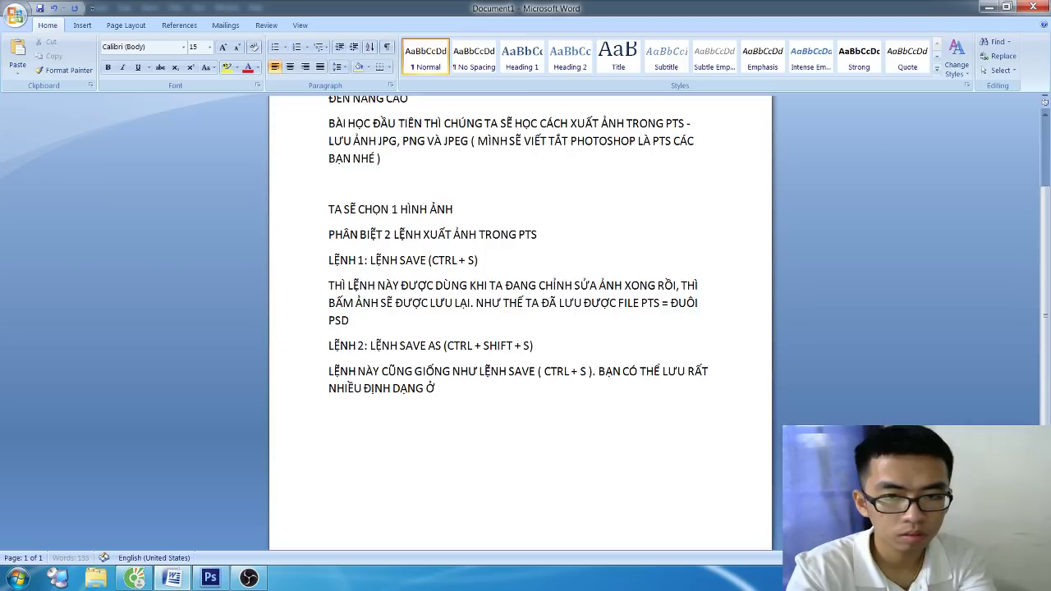
{"action": "key", "text": "BackSpace"}
{"action": "key", "text": "BackSpace"}
{"action": "type", "text": "B"}
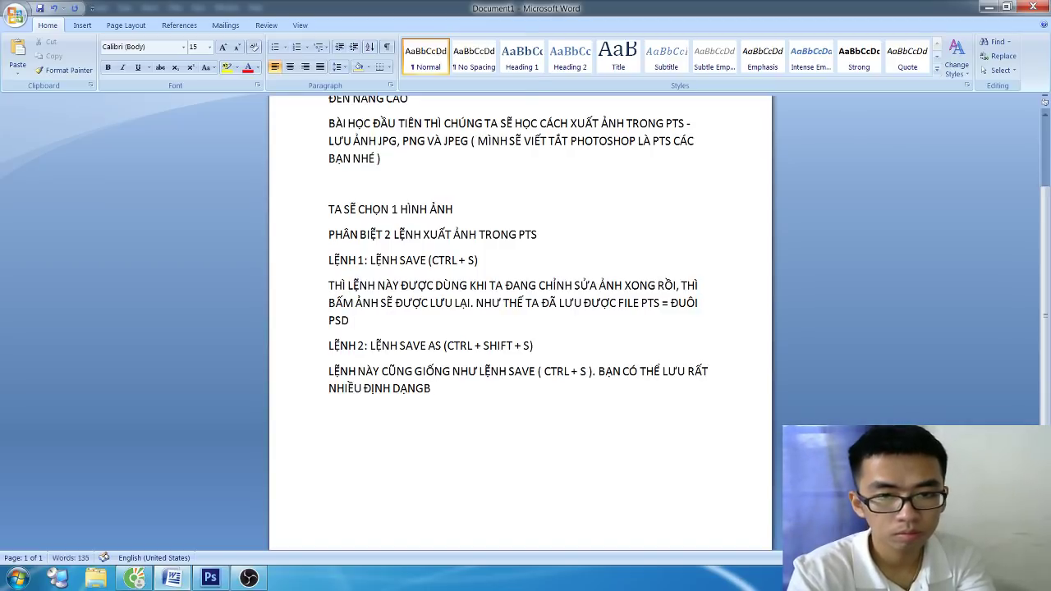
{"action": "type", "text": " BẰNG LỆNH LƯ"}
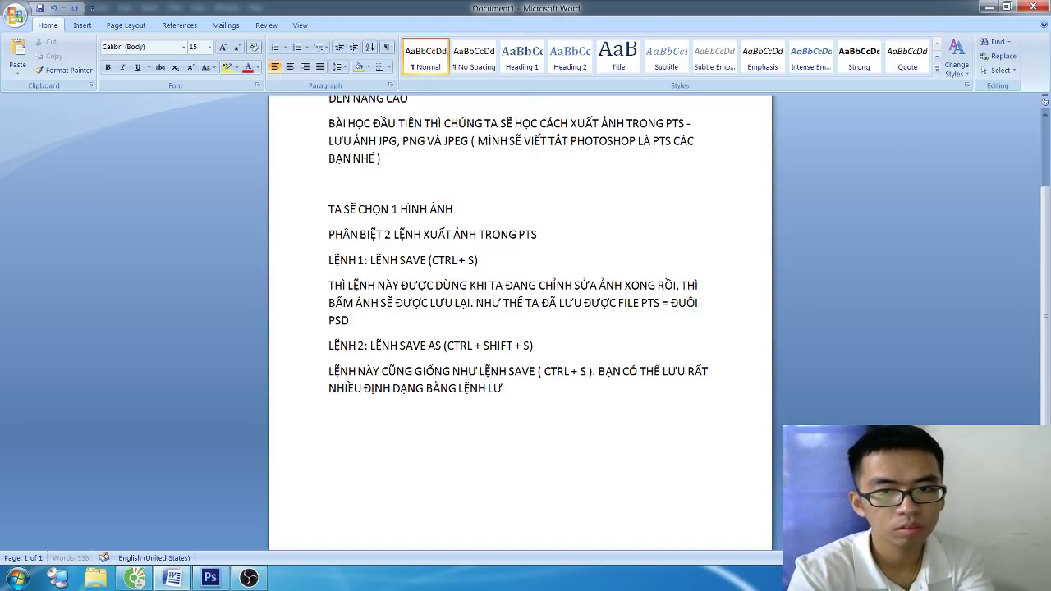
{"action": "type", "text": "U TRỮ NÀY."}
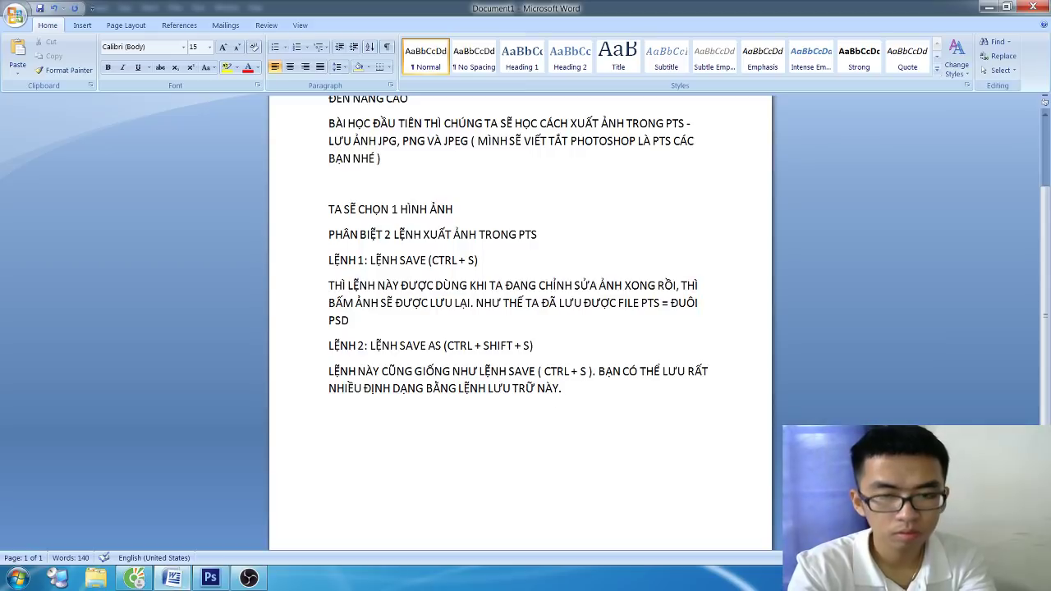
{"action": "key", "text": "alt"}
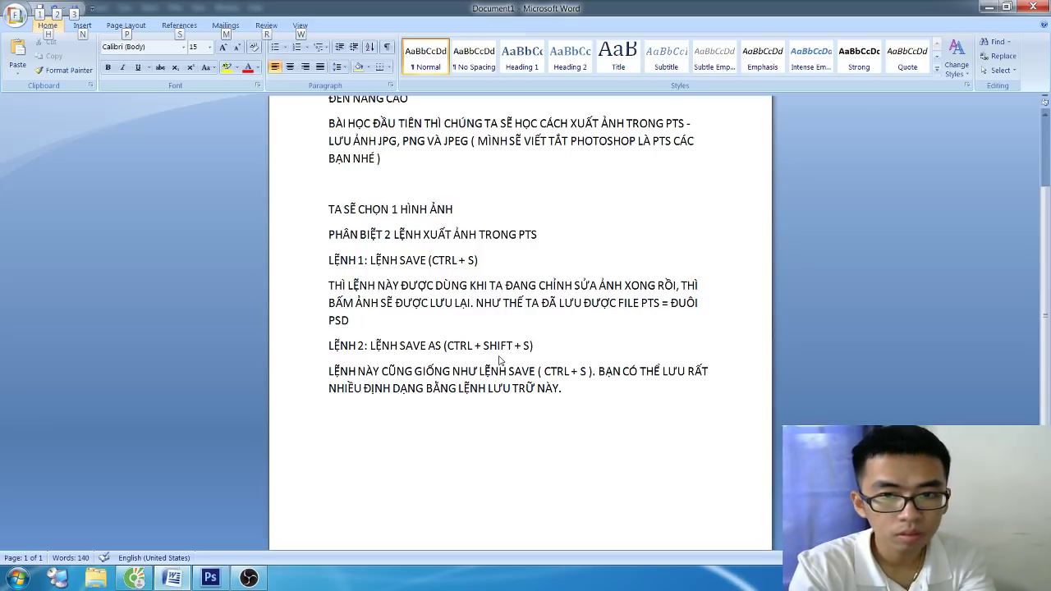
{"action": "left_click", "coordinate": [594, 385]}
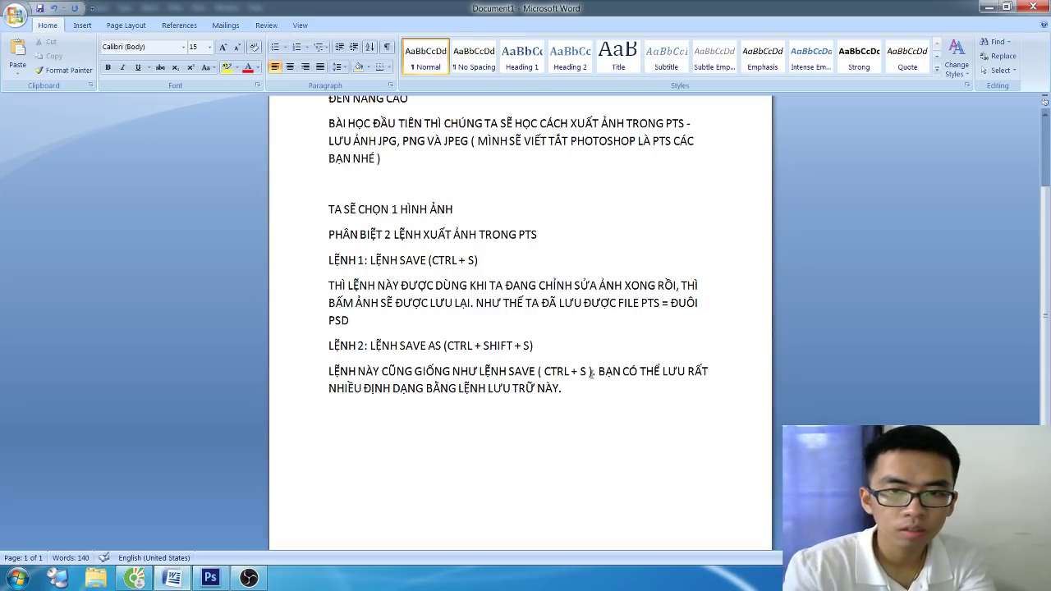
Step: Add that Save As creates a new or matching format of the original file, then begin 'VÍ DỤ: TA CÓ 1 FILE ANH.PSD'
{"action": "type", "text": "LỆNH NÀY"}
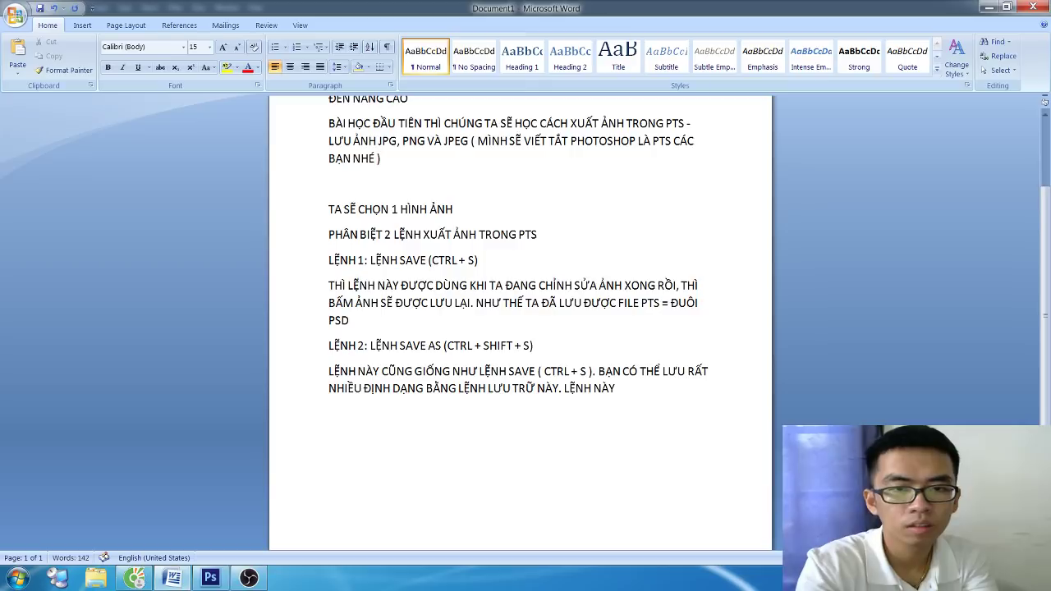
{"action": "type", "text": " KHÁC VỚI"}
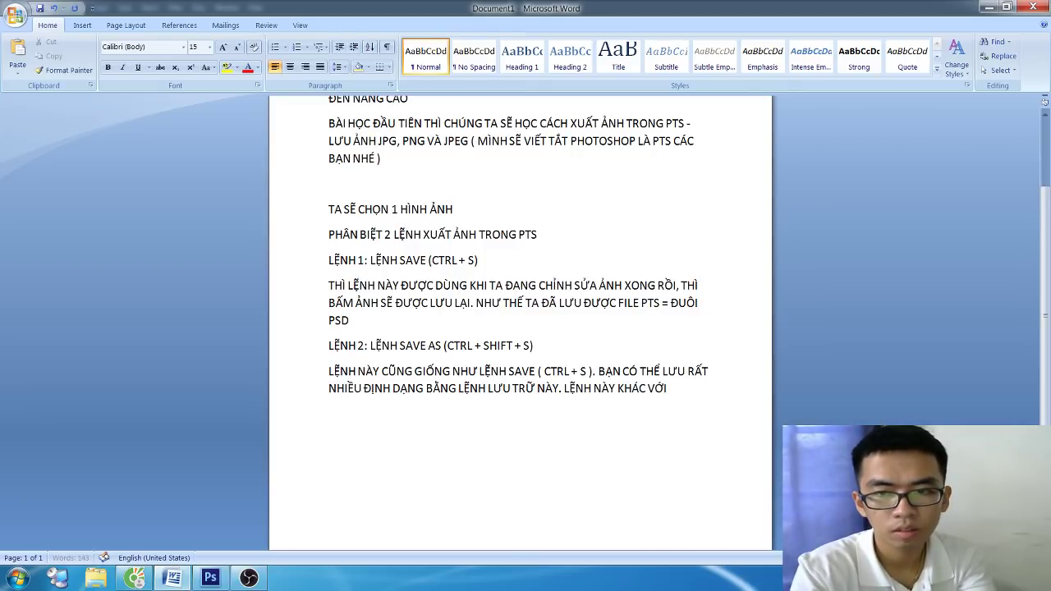
{"action": "type", "text": "H SAVE"}
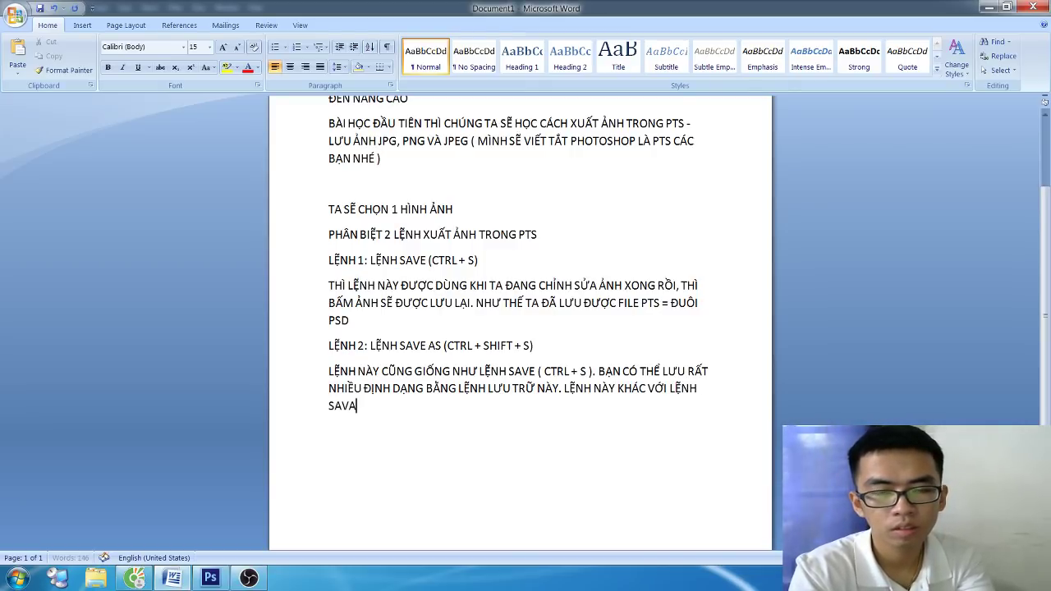
{"action": "type", "text": " LÀ"}
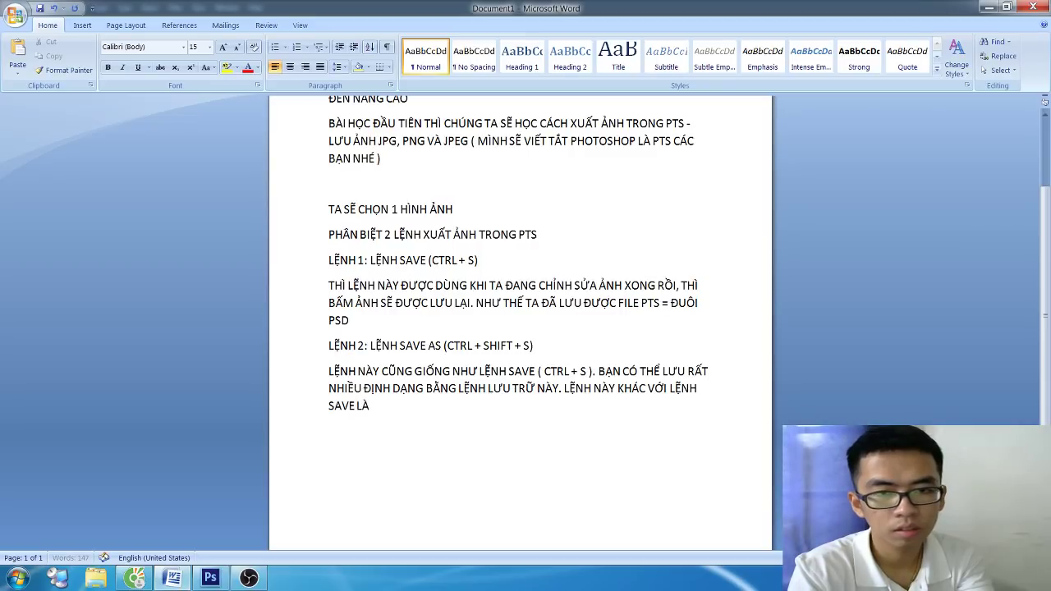
{"action": "type", "text": "ỆH"}
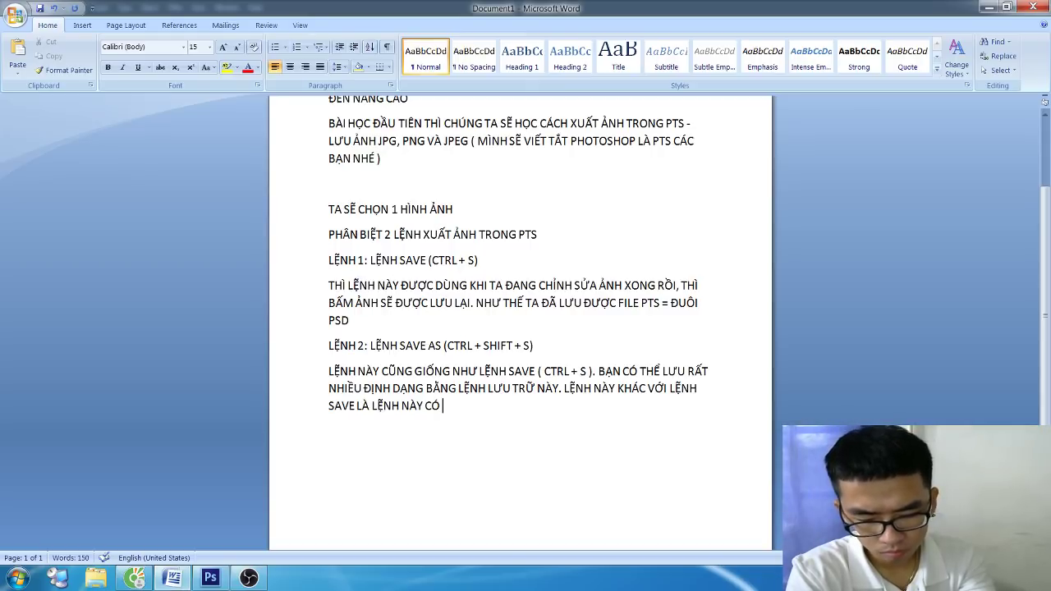
{"action": "type", "text": " THỂ TẠO"}
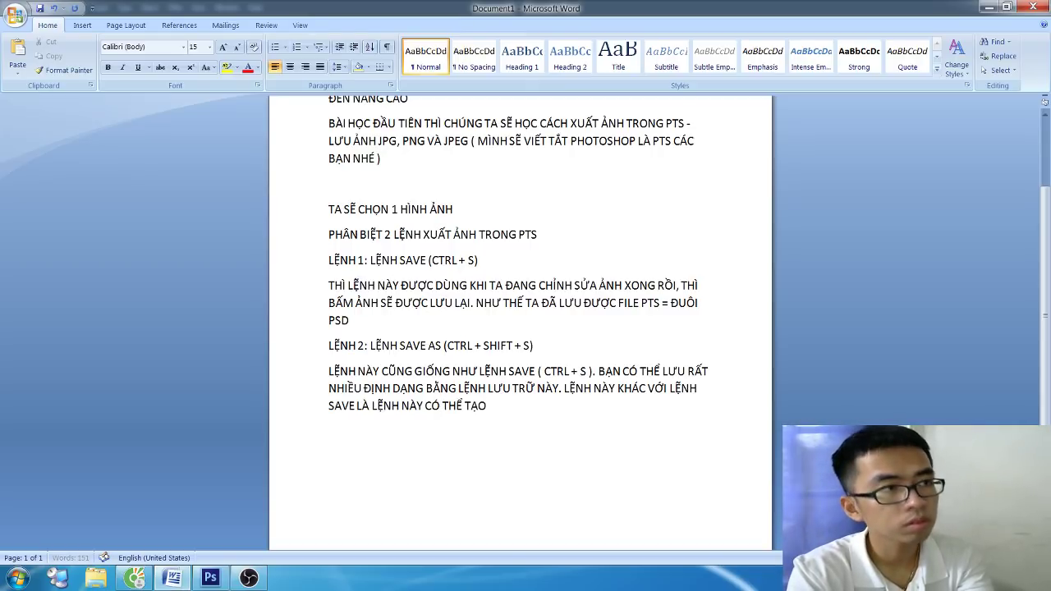
{"action": "type", "text": " MỚI 1 ĐỊNH DẠ"}
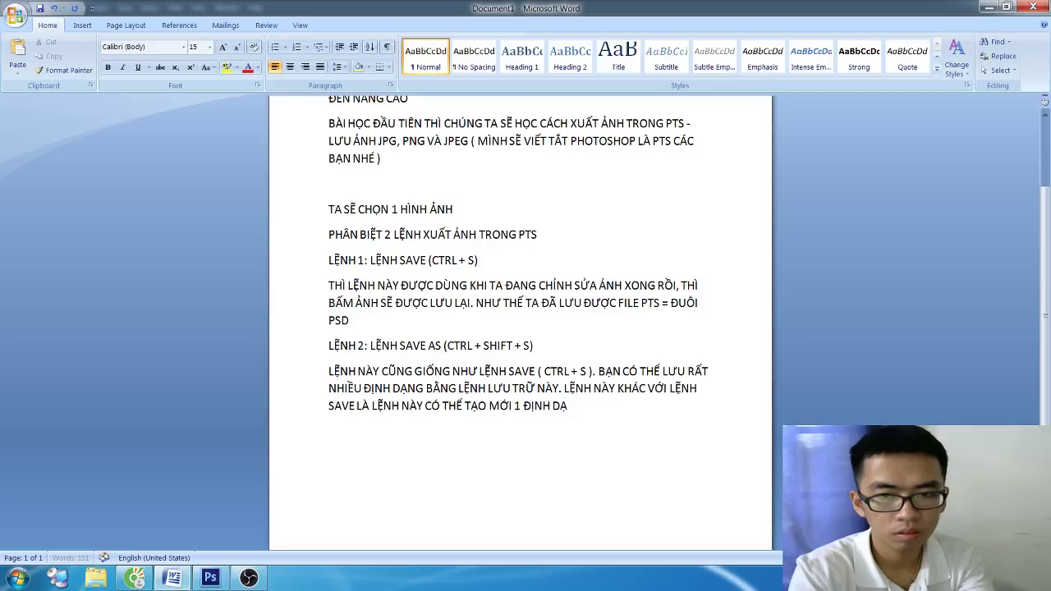
{"action": "type", "text": "NG"}
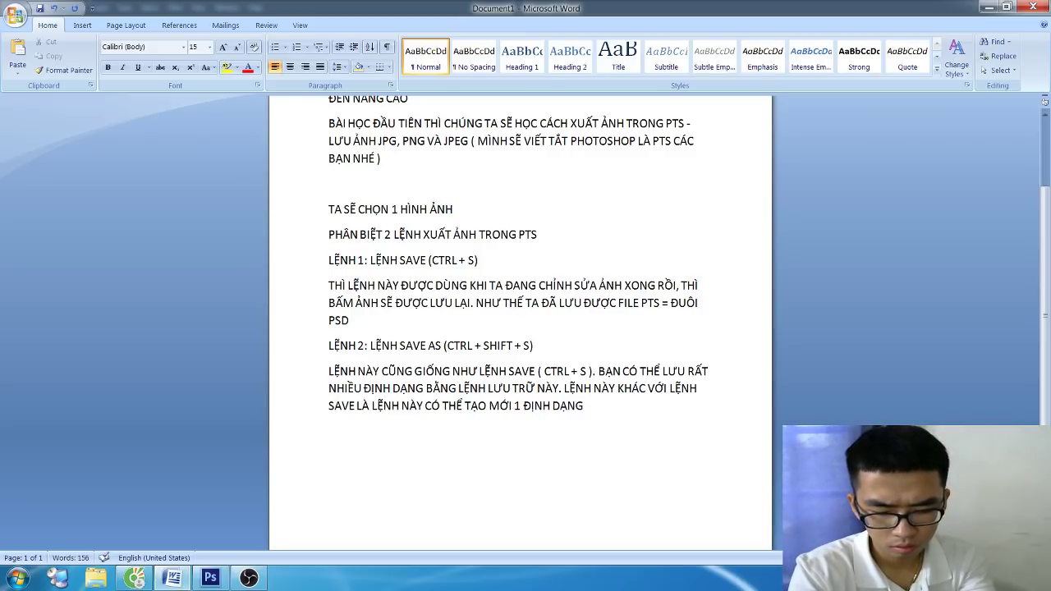
{"action": "type", "text": " KHÁC HO"}
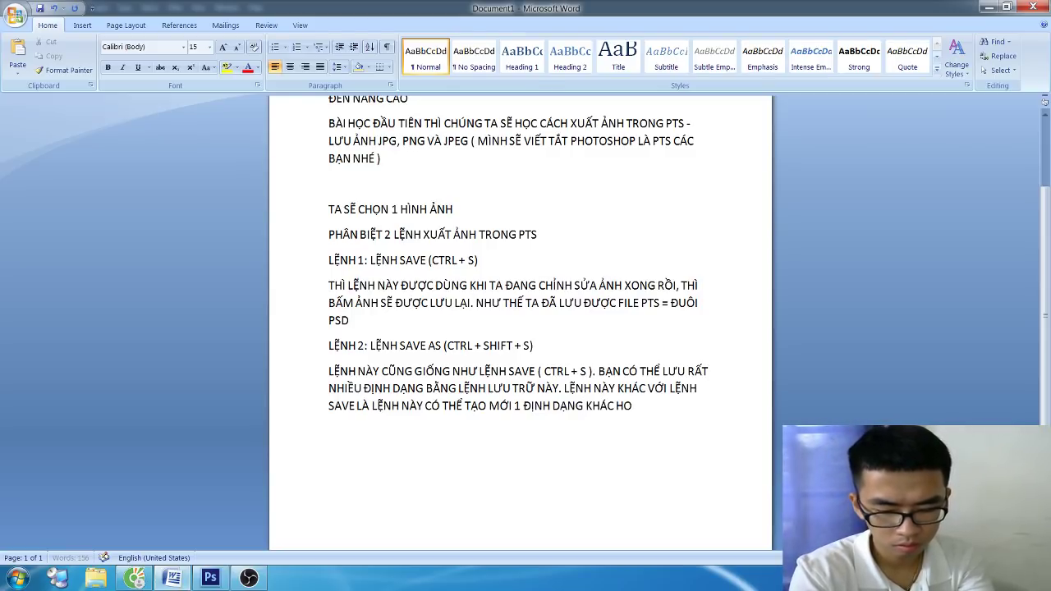
{"action": "type", "text": "ẶC"}
{"action": "type", "text": "s"}
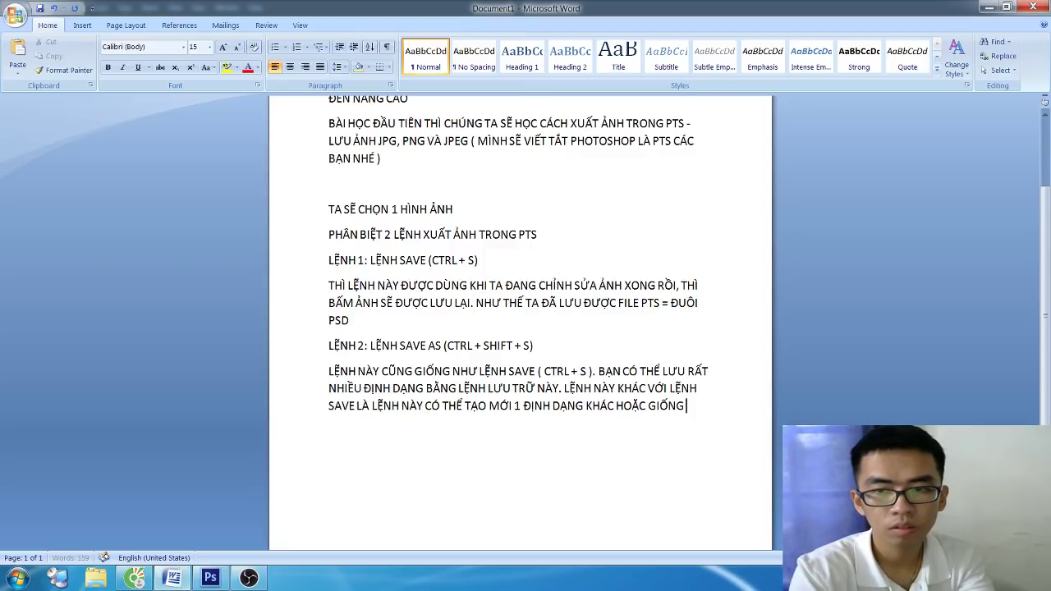
{"action": "type", "text": " PHAN"}
{"action": "key", "text": "BackSpace"}
{"action": "key", "text": "BackSpace"}
{"action": "key", "text": "BackSpace"}
{"action": "key", "text": "BackSpace"}
{"action": "type", "text": "F"}
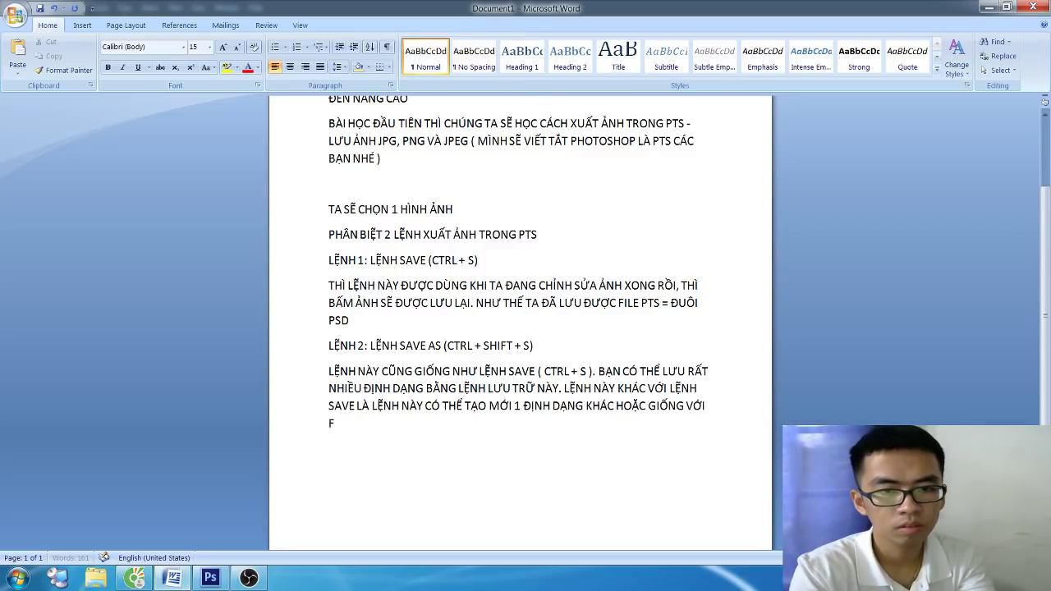
{"action": "type", "text": "ILE BẠN ĐÃ"}
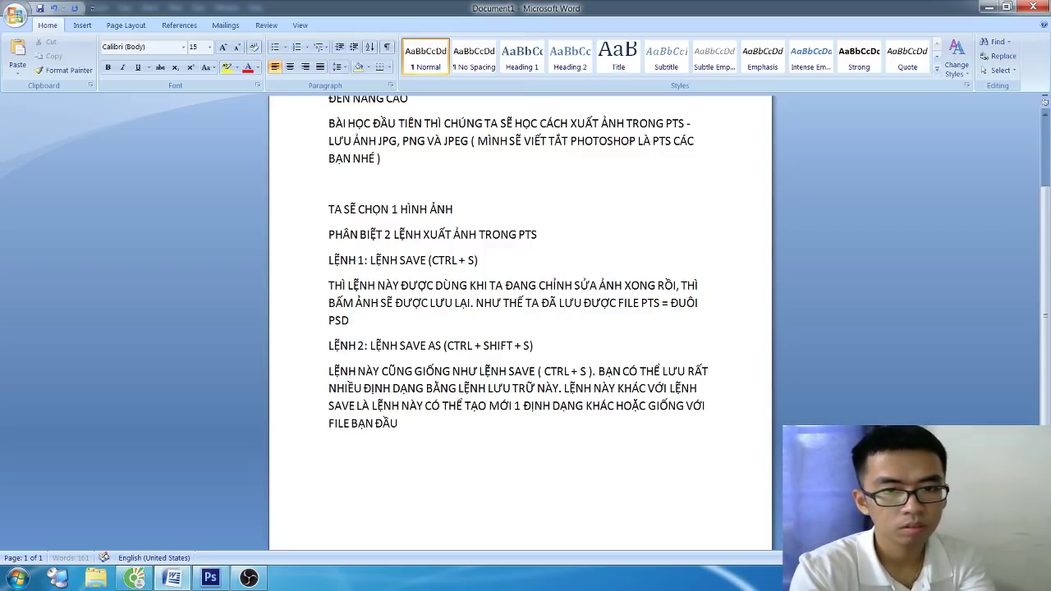
{"action": "key", "text": "BackSpace"}
{"action": "key", "text": "BackSpace"}
{"action": "key", "text": "BackSpace"}
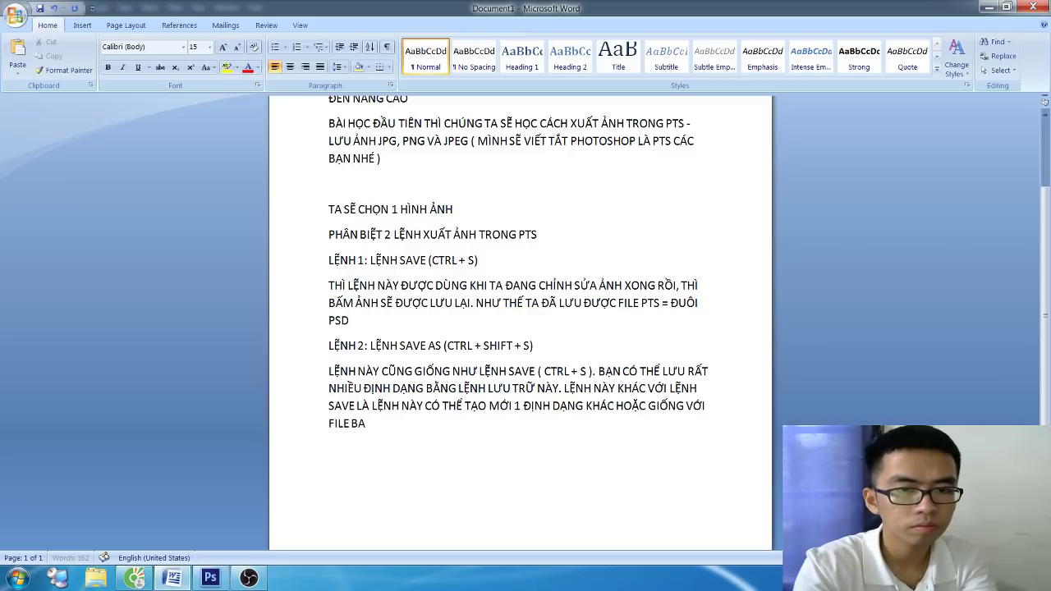
{"action": "type", "text": "N ĐẦU"}
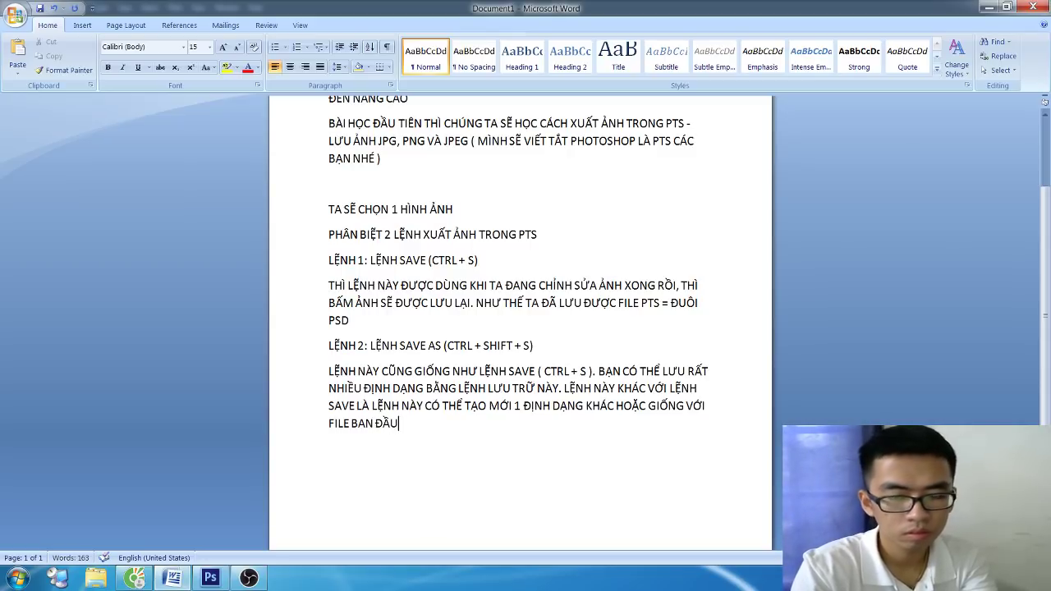
{"action": "key", "text": "Return"}
{"action": "type", "text": "VÍ DỤ"}
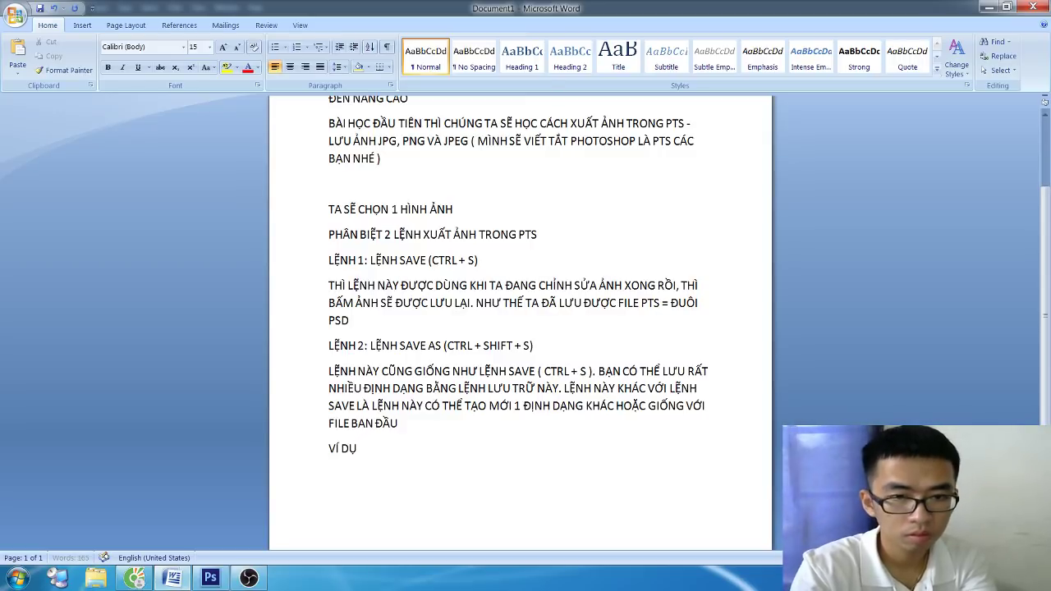
{"action": "type", "text": ": TA CÓ 1 FI"}
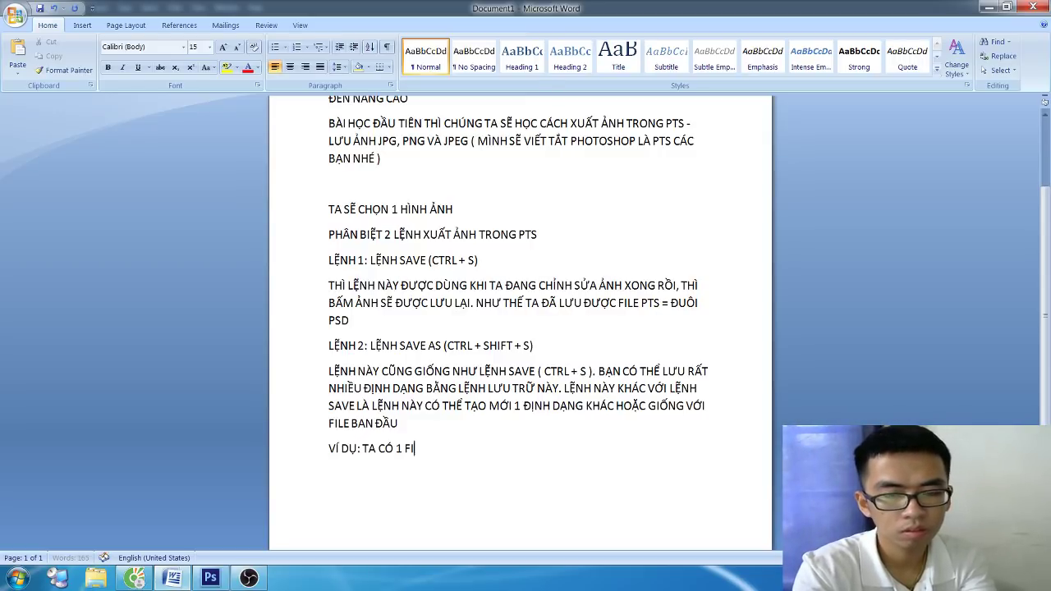
{"action": "type", "text": "LE ANH."}
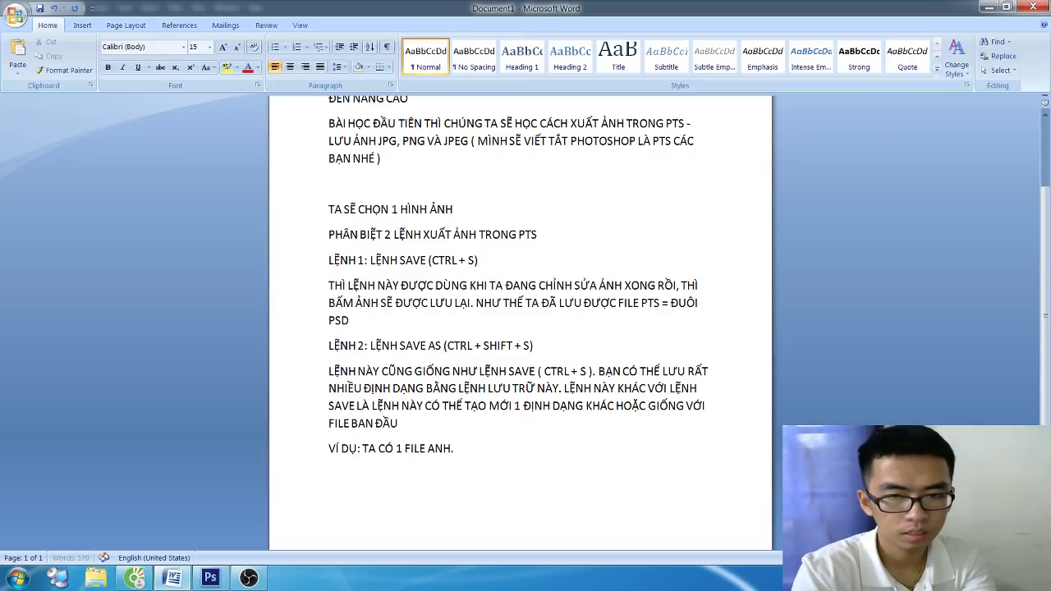
{"action": "type", "text": "PSD"}
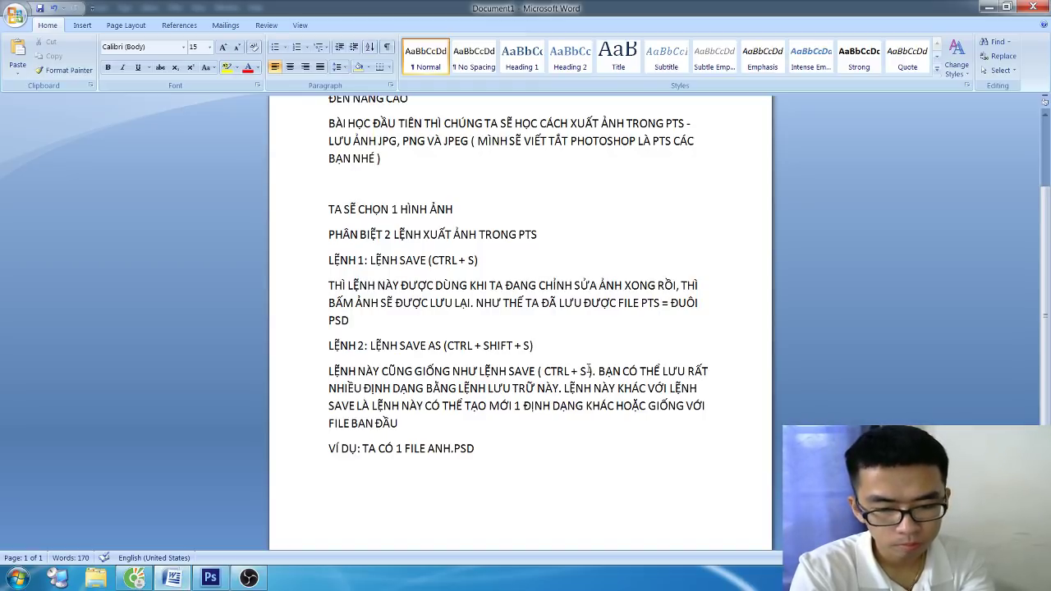
Step: Type the example: create a new file from ANH.PSD with Save As while keeping the original
{"action": "type", "text": ", GIỜ"}
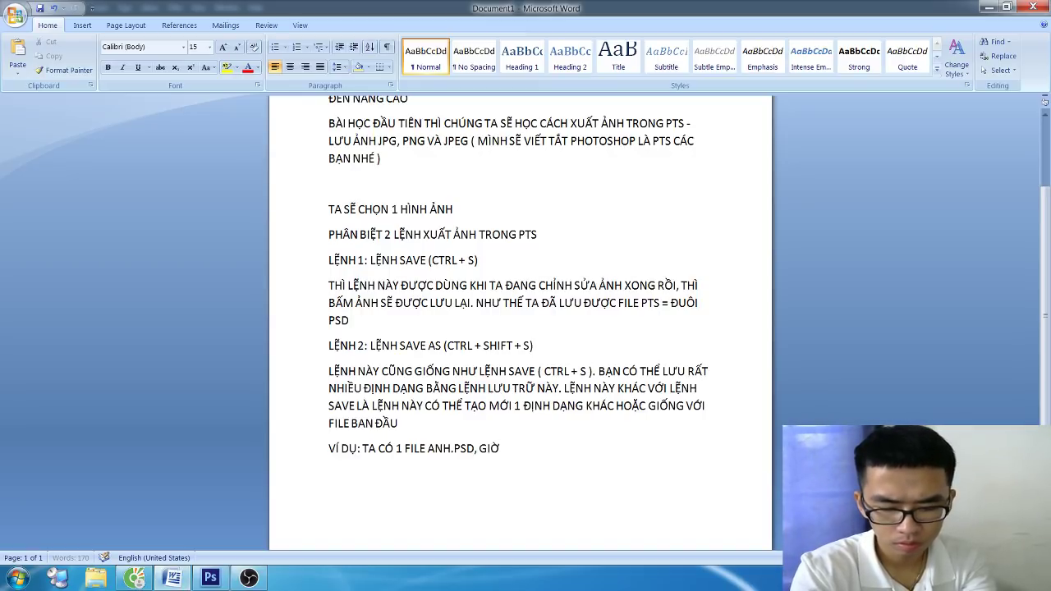
{"action": "type", "text": " BẠ"}
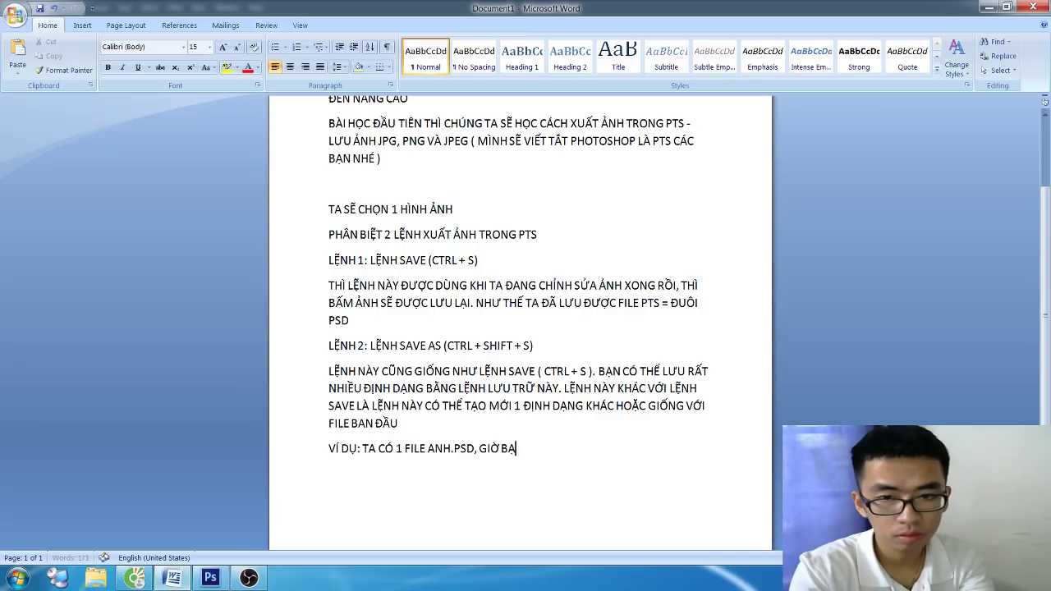
{"action": "type", "text": "N MUỐN TẠ"}
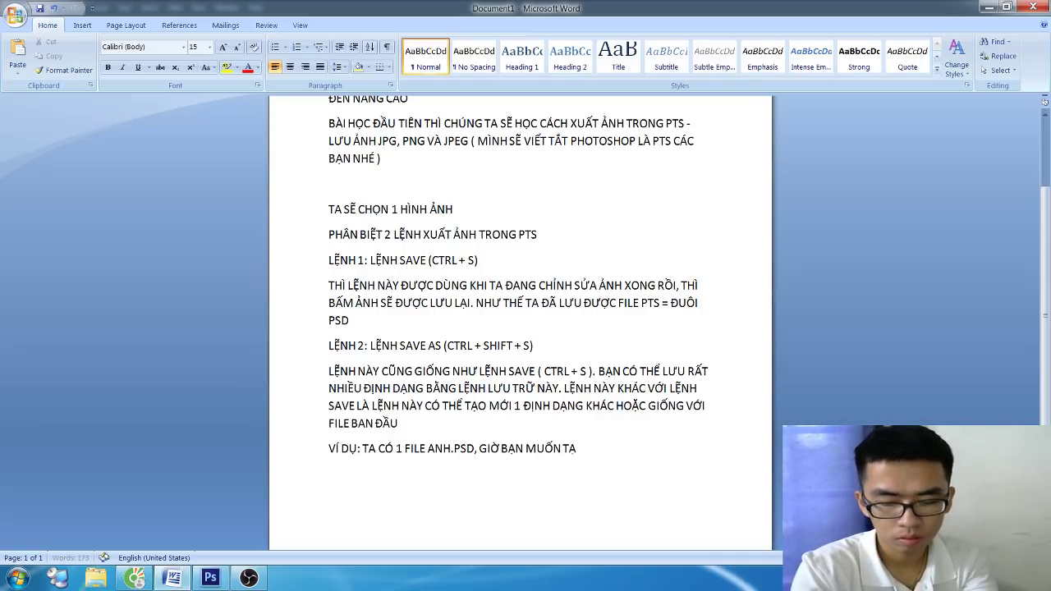
{"action": "type", "text": "O RA 1 FILE MỚI ĐỂ TIẾP TỤC SỬ DỤNG MÀ"}
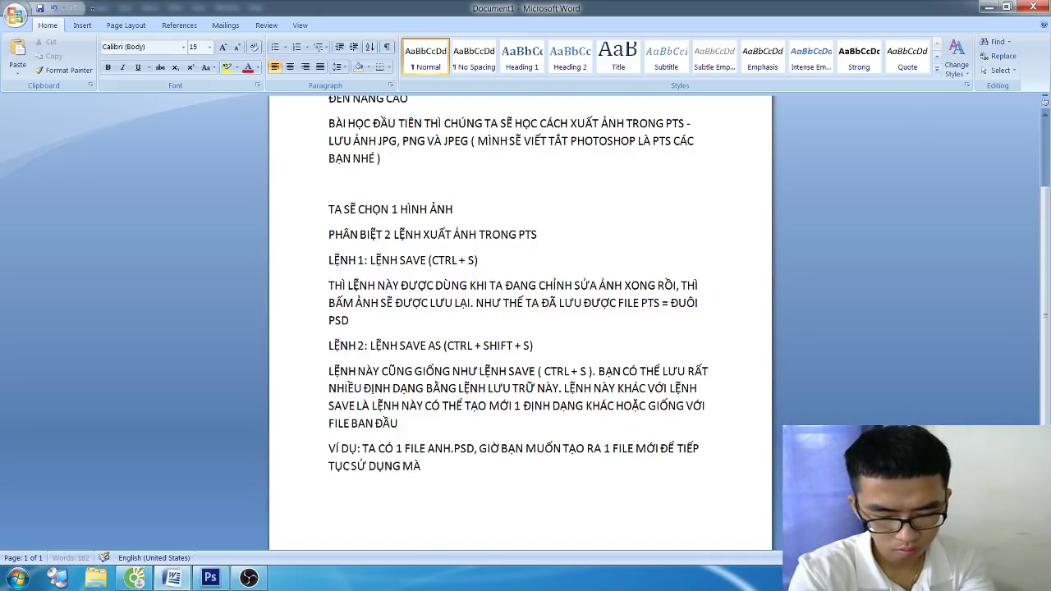
{"action": "type", "text": " VẪN CÓ THỂ"}
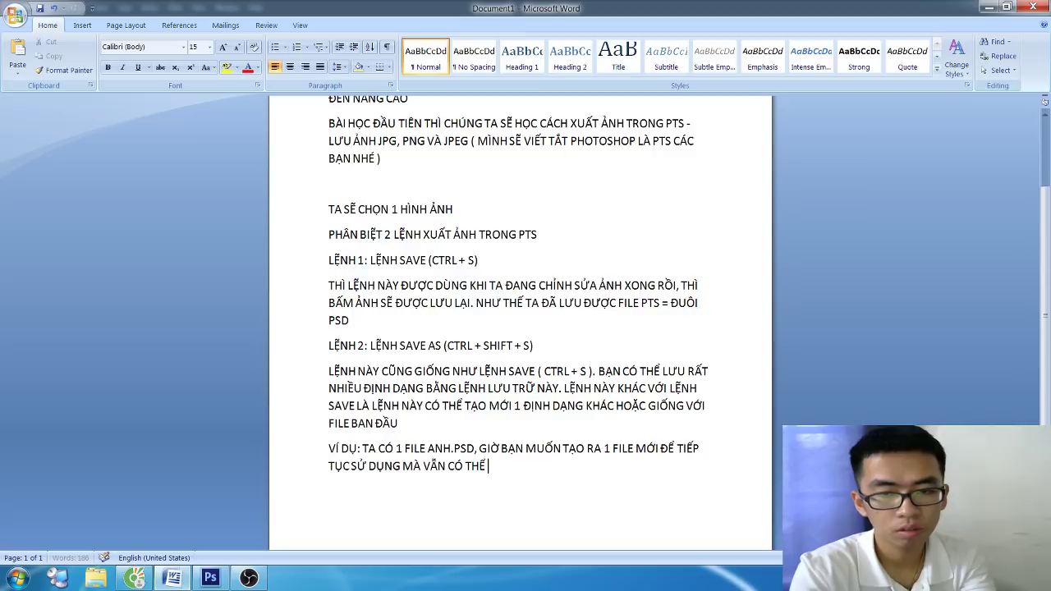
{"action": "type", "text": "LƯU TRỮ"}
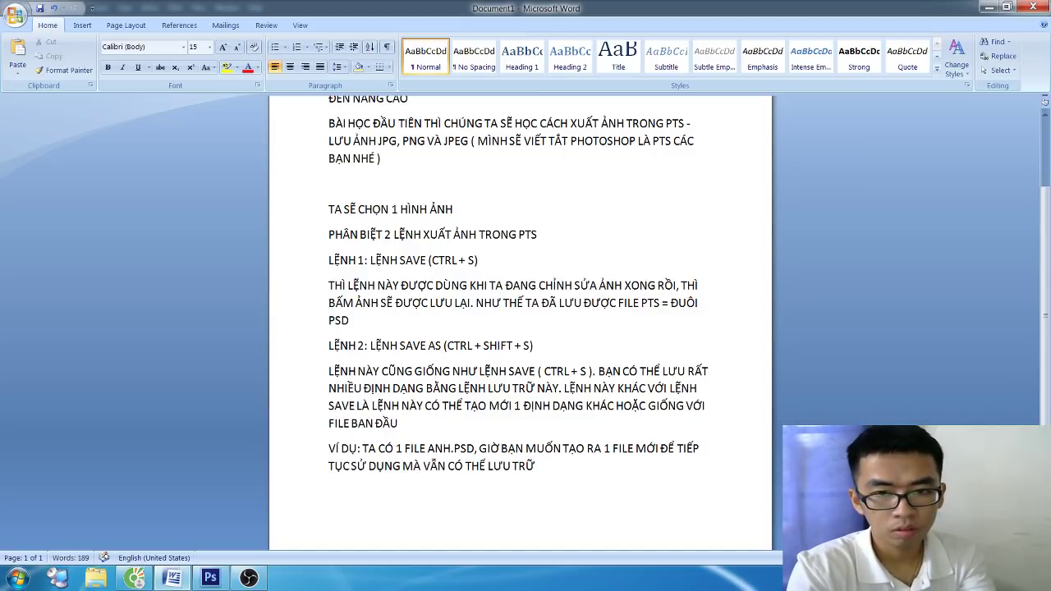
{"action": "type", "text": " FILE TIẾP ĐÓ"}
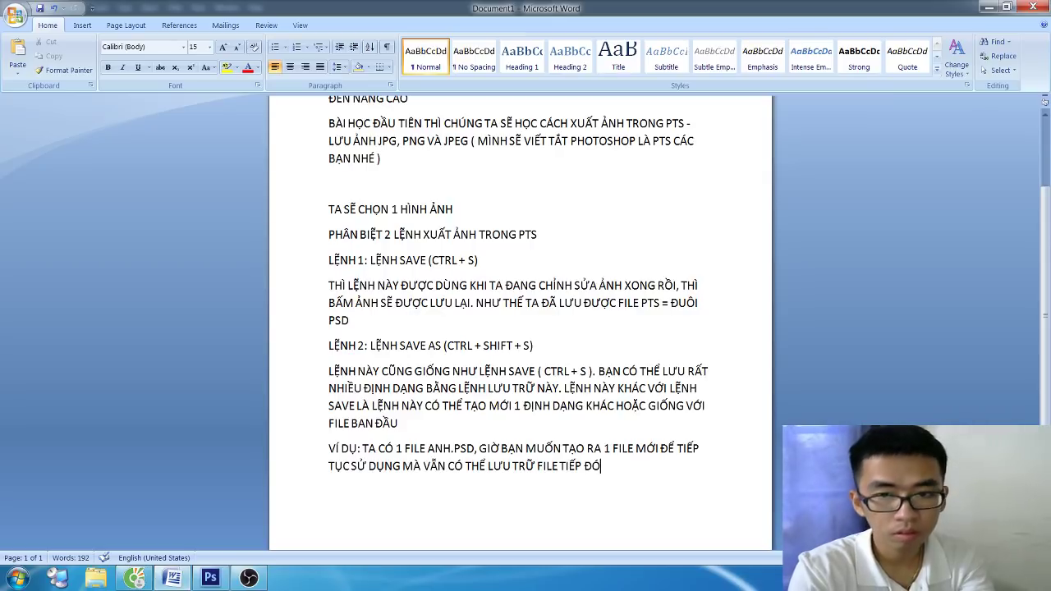
{"action": "type", "text": ". LÚC"}
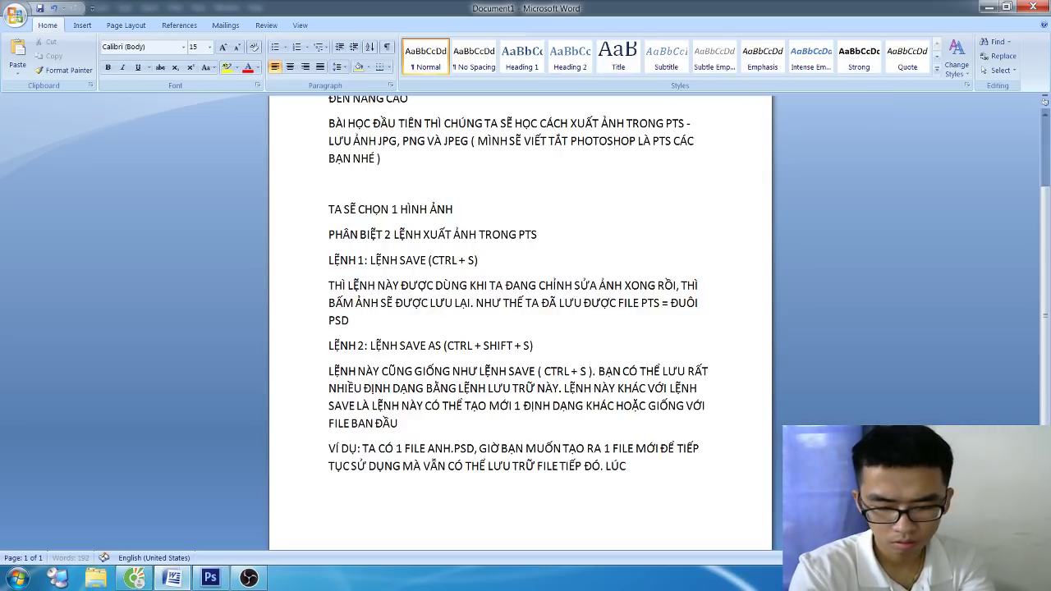
{"action": "type", "text": " NÀY BẠN S"}
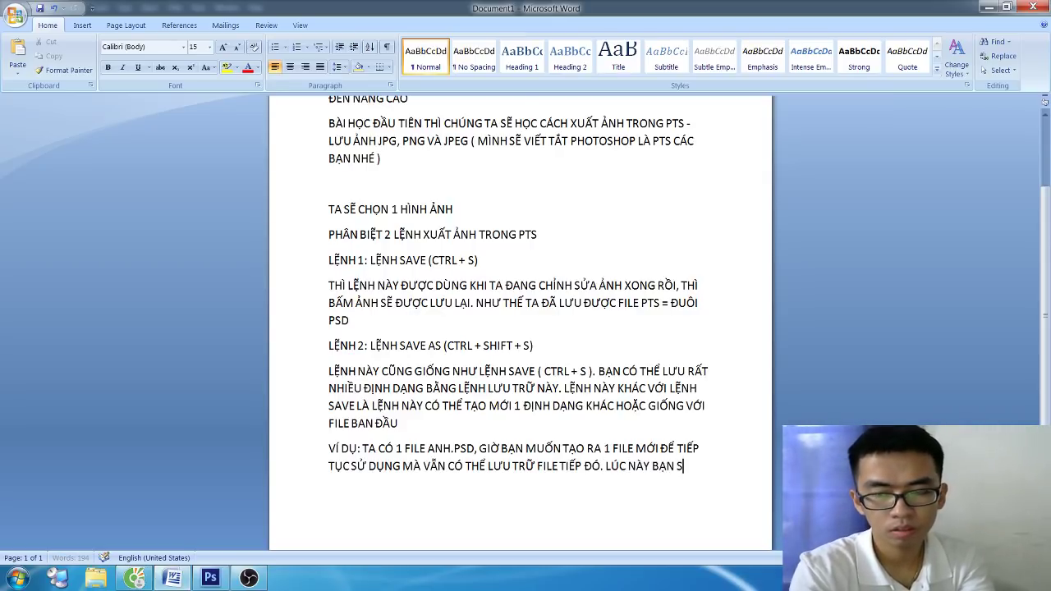
{"action": "type", "text": "Ẽ SỬ"}
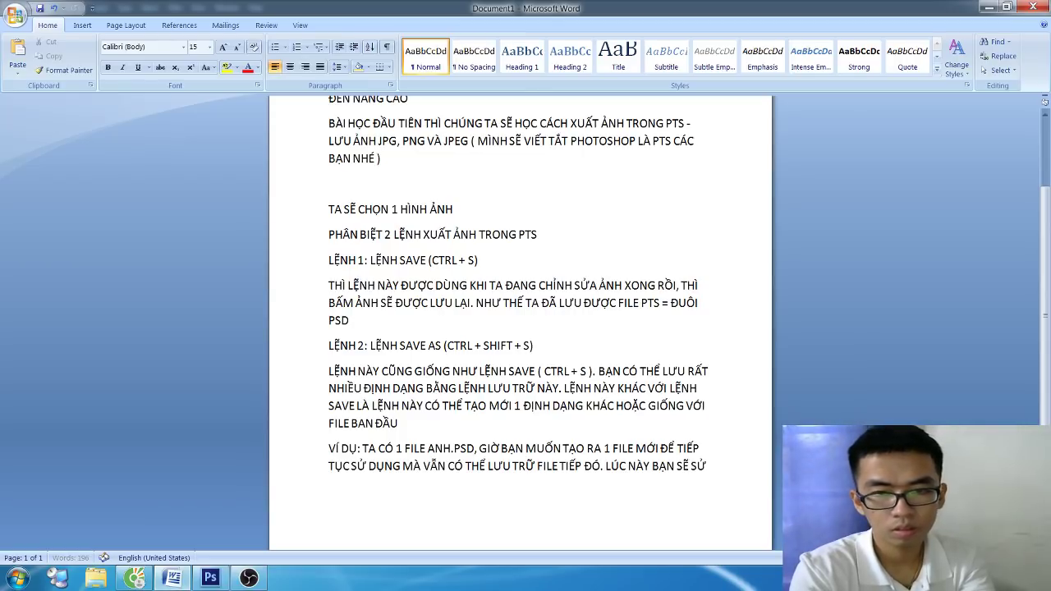
{"action": "type", "text": " DỤNG LỆNH CTR"}
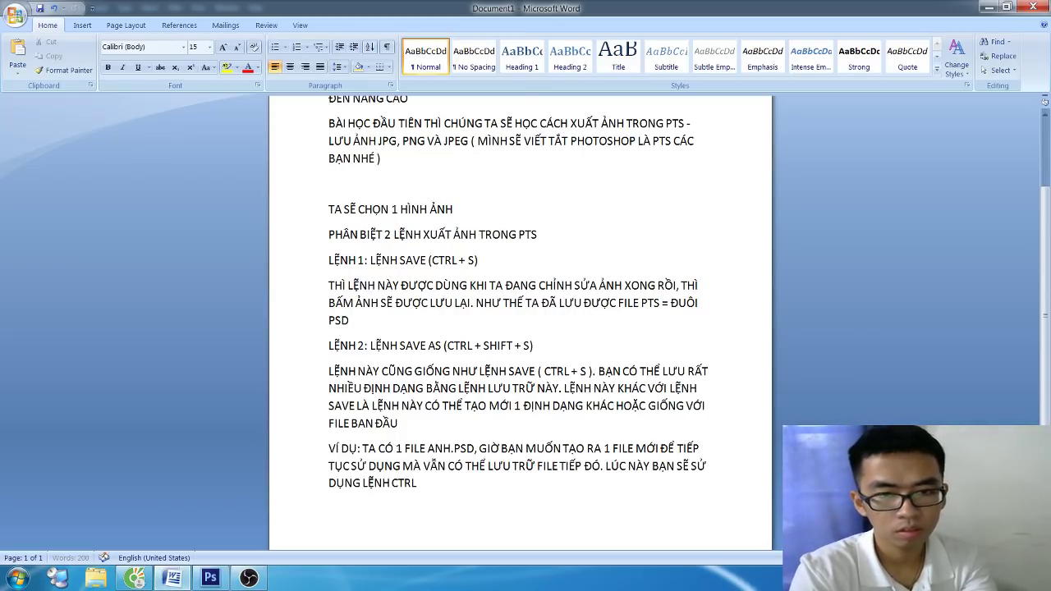
{"action": "type", "text": "L"}
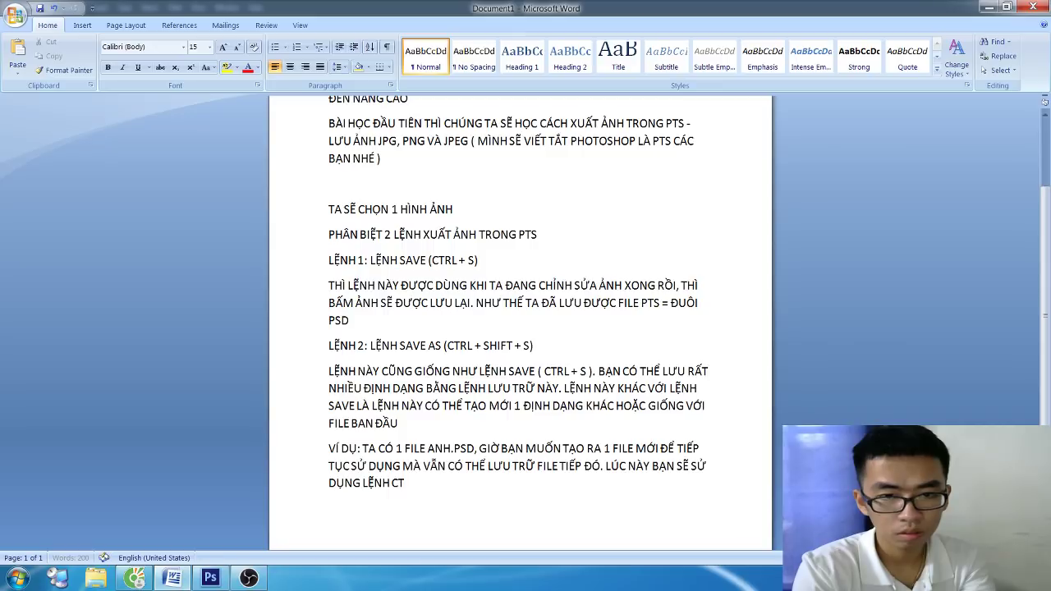
{"action": "type", "text": " SAVE AS"}
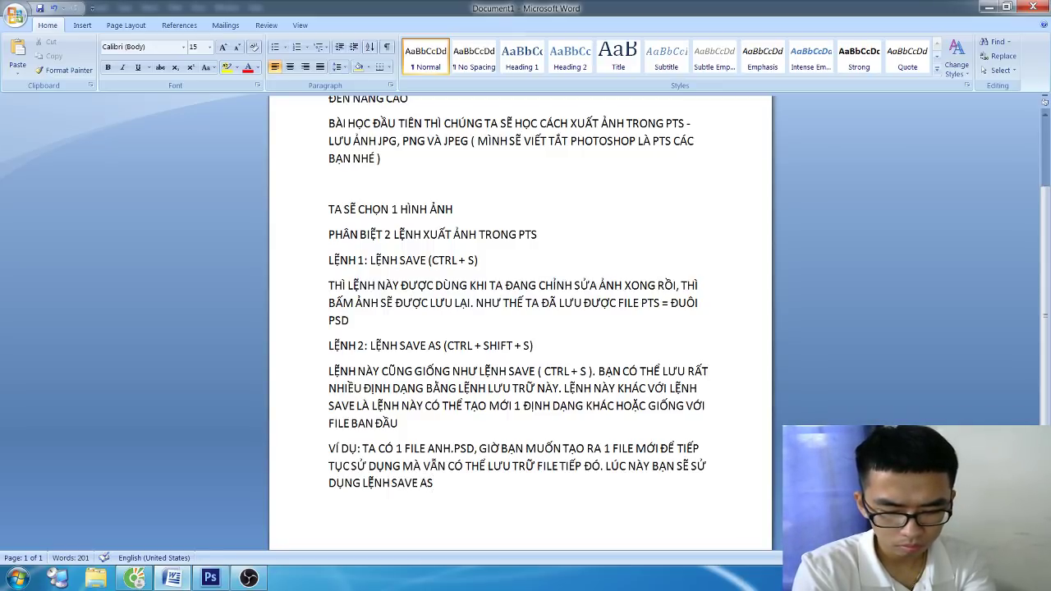
{"action": "type", "text": "."}
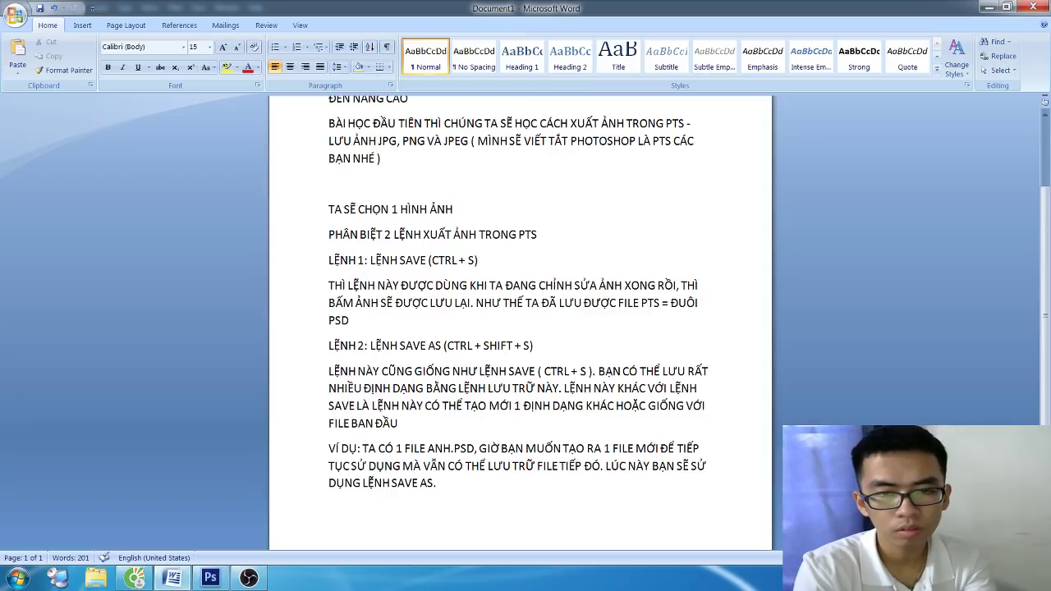
{"action": "type", "text": " G"}
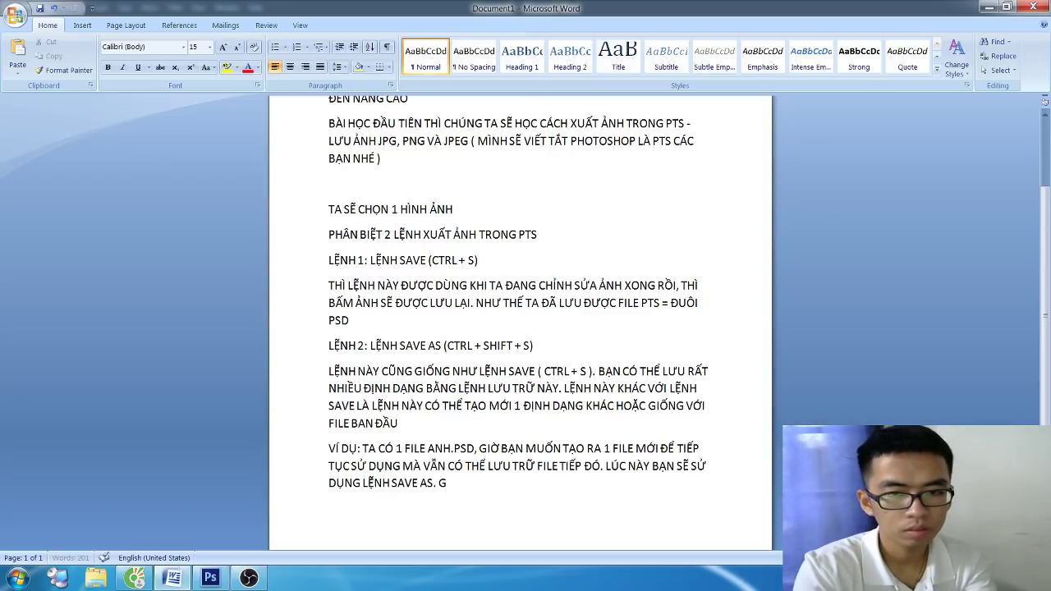
{"action": "type", "text": " TẠO"}
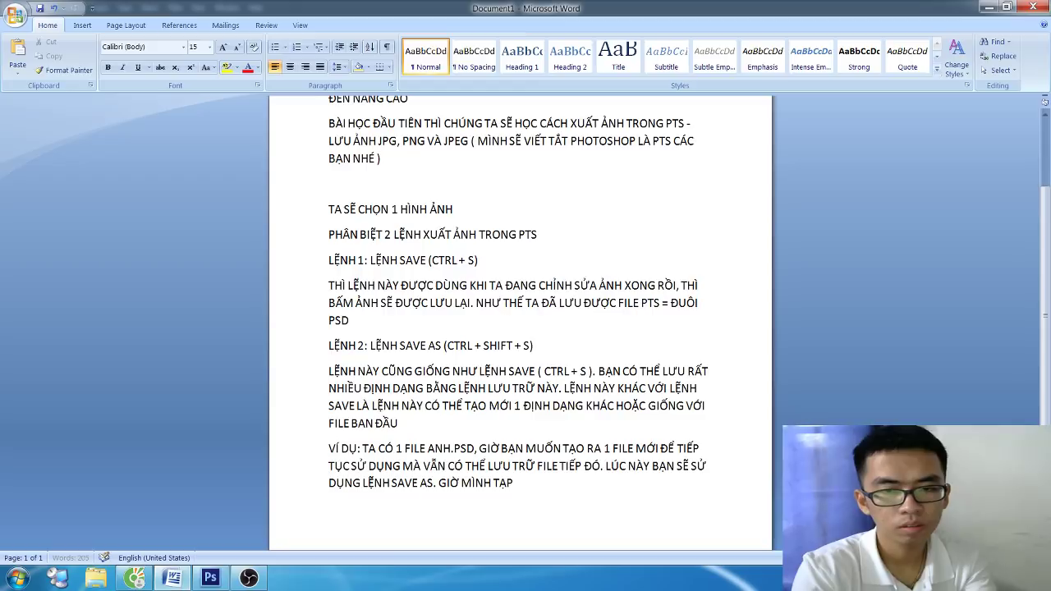
{"action": "type", "text": "LE"}
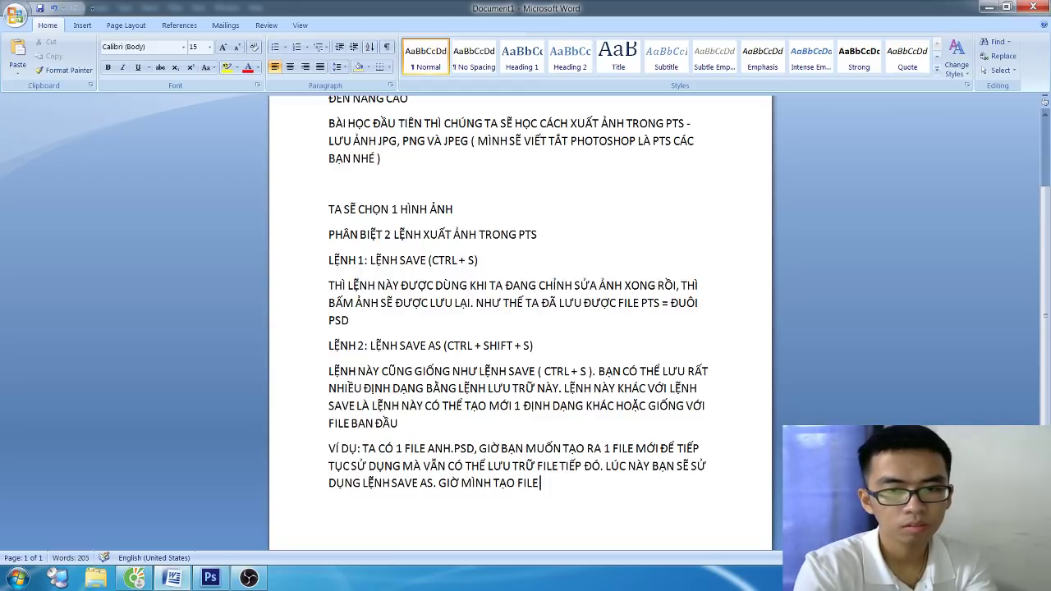
{"action": "type", "text": " ANH2."}
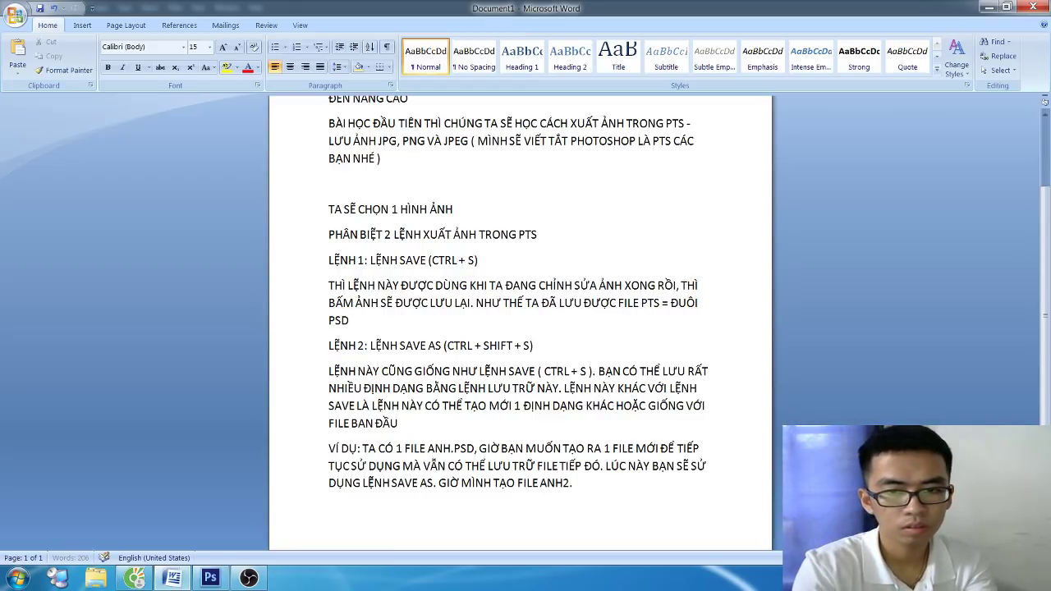
{"action": "type", "text": "PSD"}
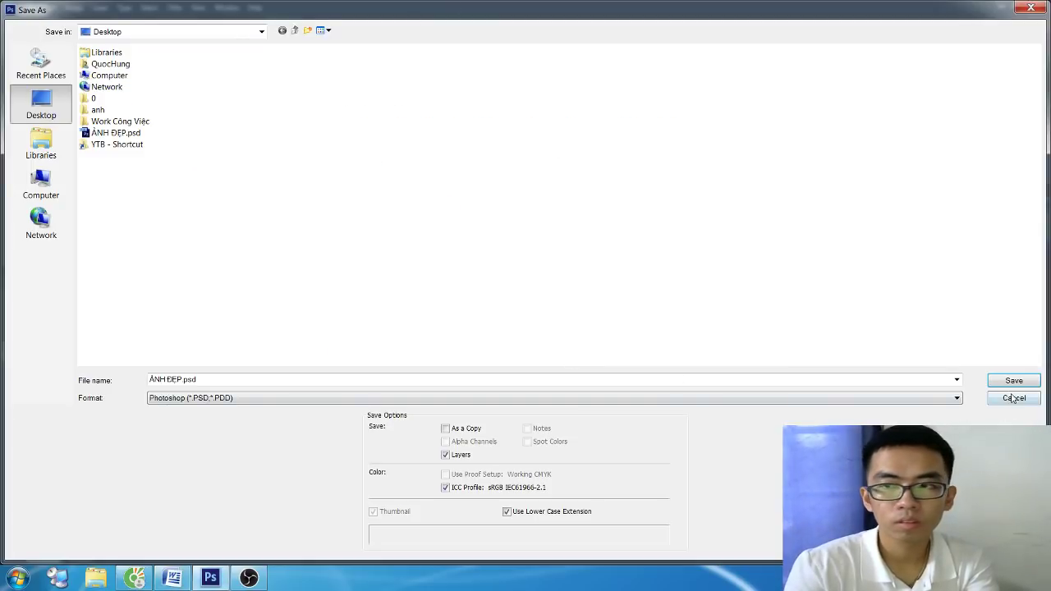
Step: Cancel Photoshop's Save As and rename the example files to ANHDEP2.PSD and an adjusted original name
{"action": "left_click", "coordinate": [1013, 398]}
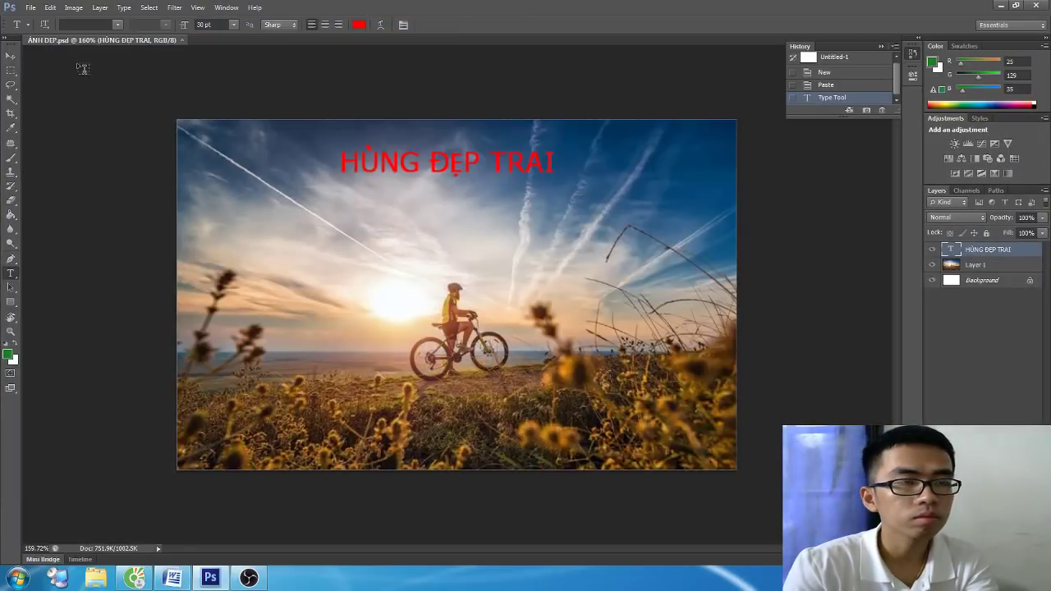
{"action": "key", "text": "alt+Tab"}
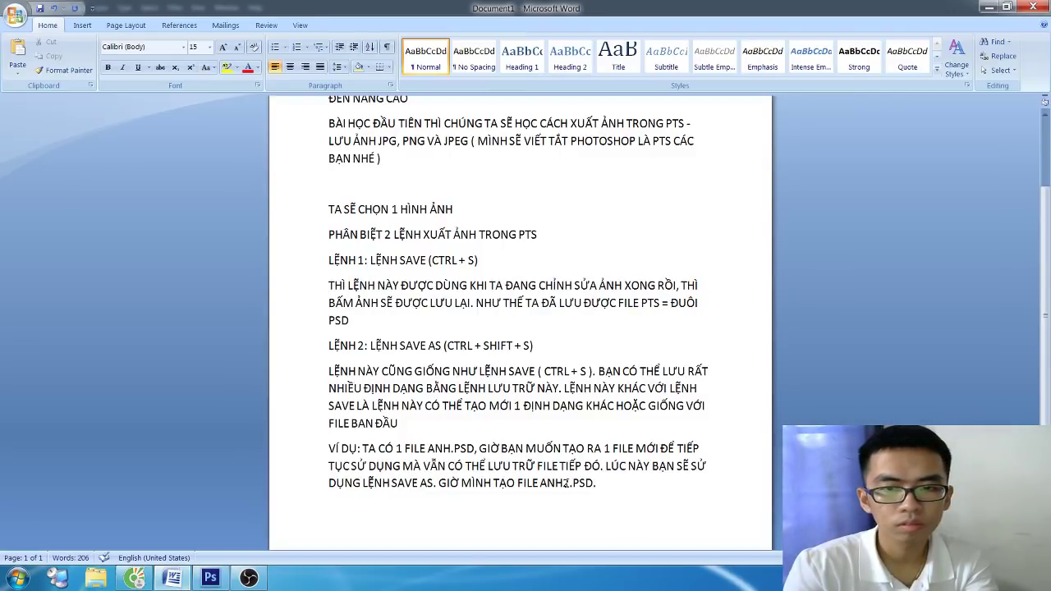
{"action": "left_click", "coordinate": [565, 483]}
{"action": "type", "text": "DEP2"}
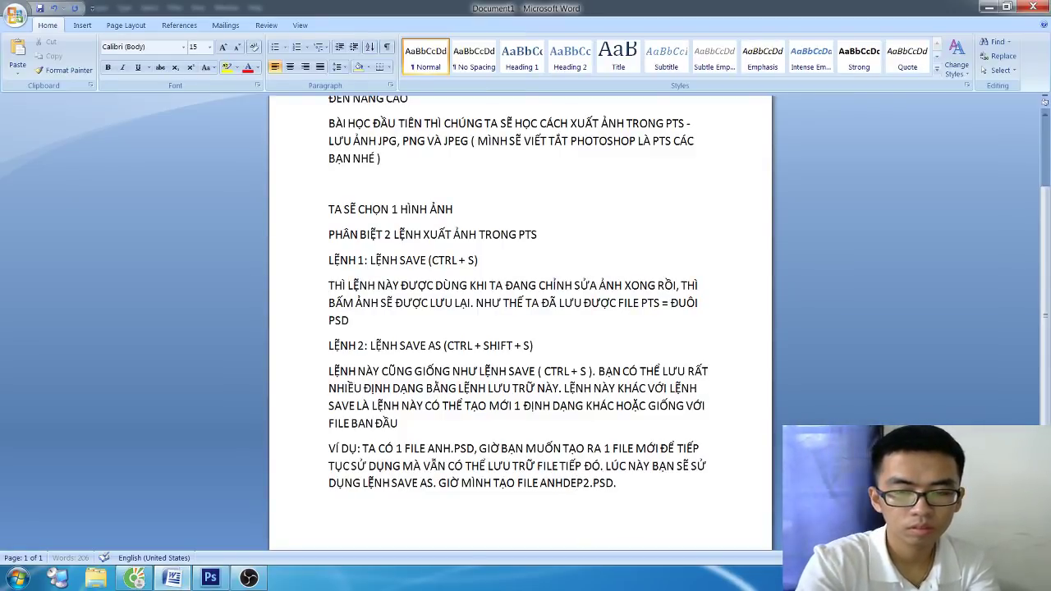
{"action": "left_click", "coordinate": [477, 450]}
{"action": "key", "text": "BackSpace"}
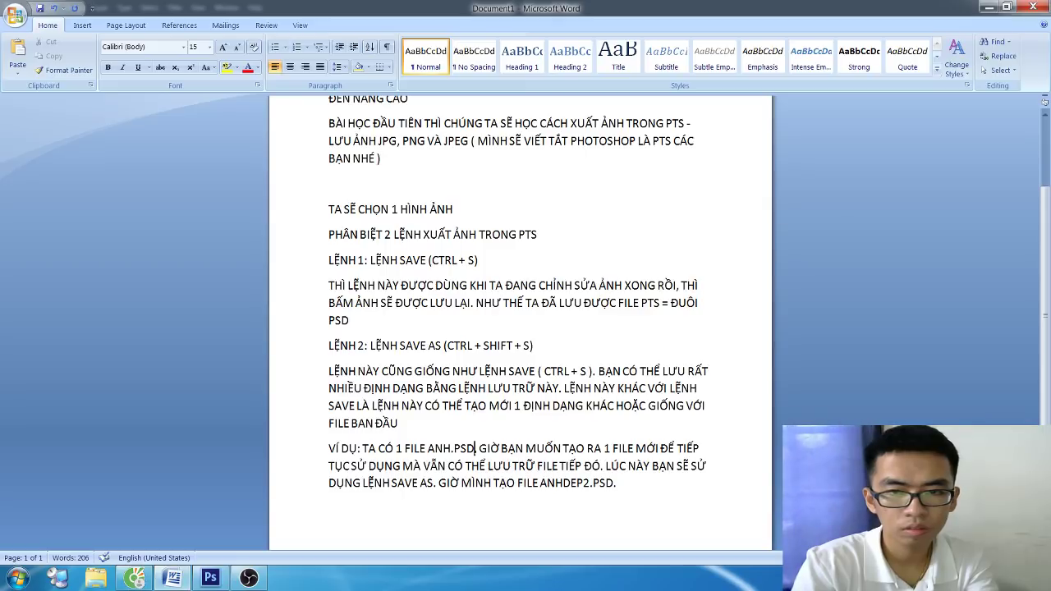
{"action": "type", "text": "DEP"}
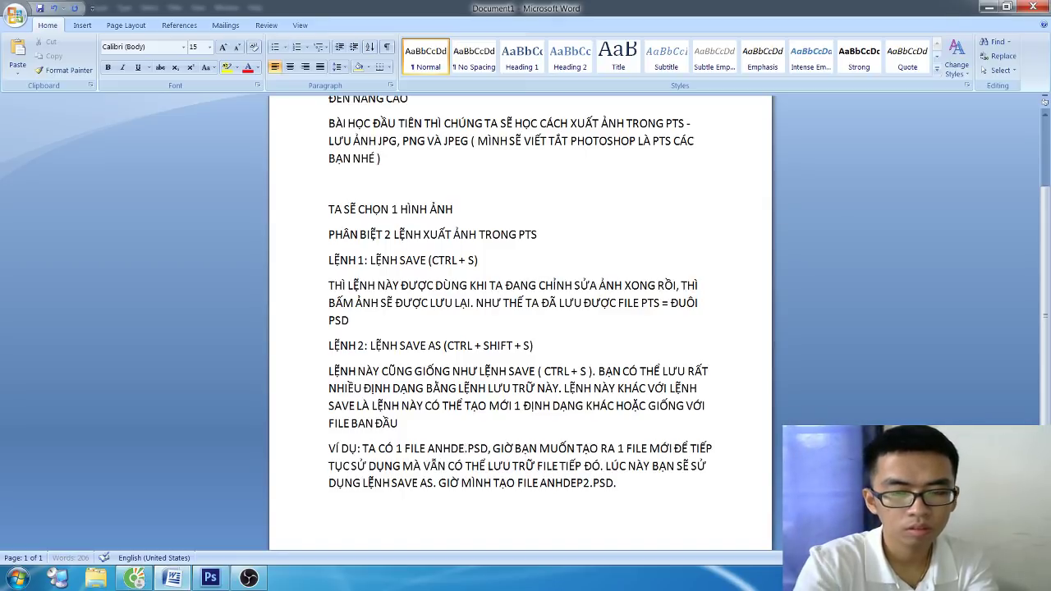
{"action": "type", "text": "."}
{"action": "key", "text": "alt+Tab"}
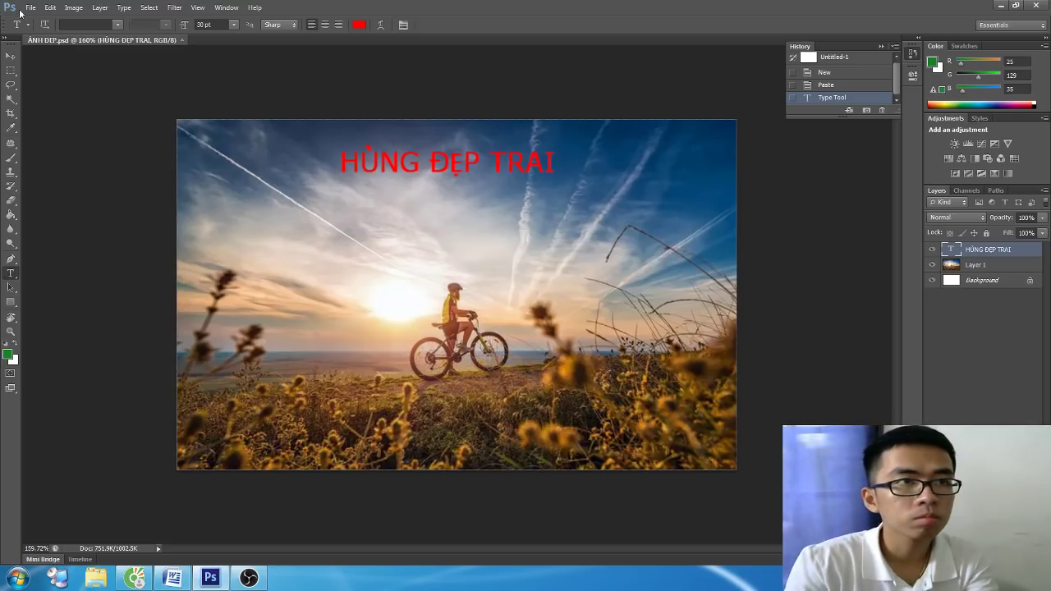
Step: Save the captioned photo as ANHDEP2.psd in Photoshop format on the Desktop
{"action": "left_click", "coordinate": [31, 8]}
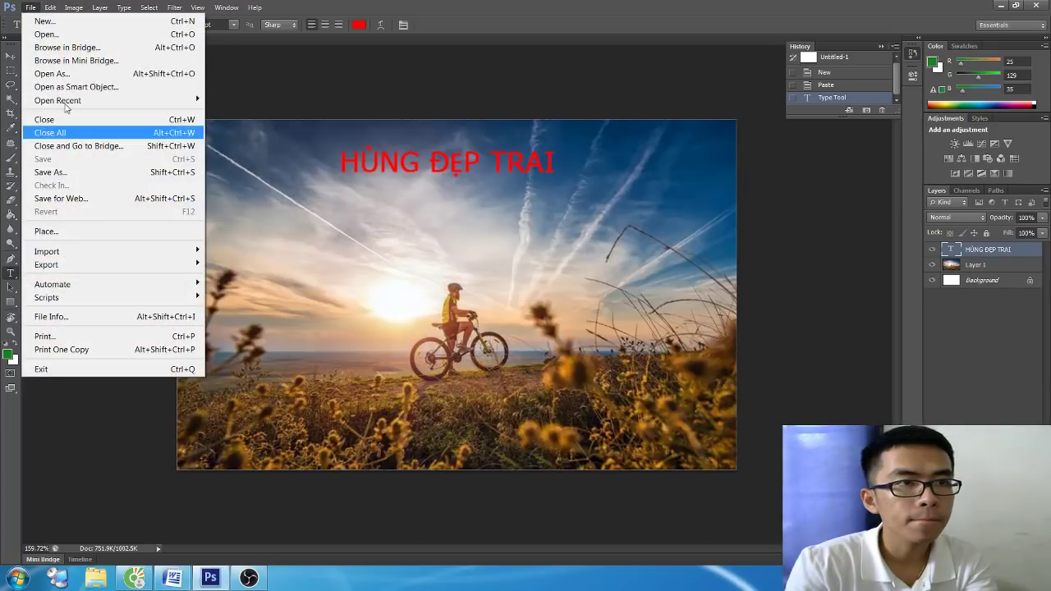
{"action": "left_click", "coordinate": [83, 172]}
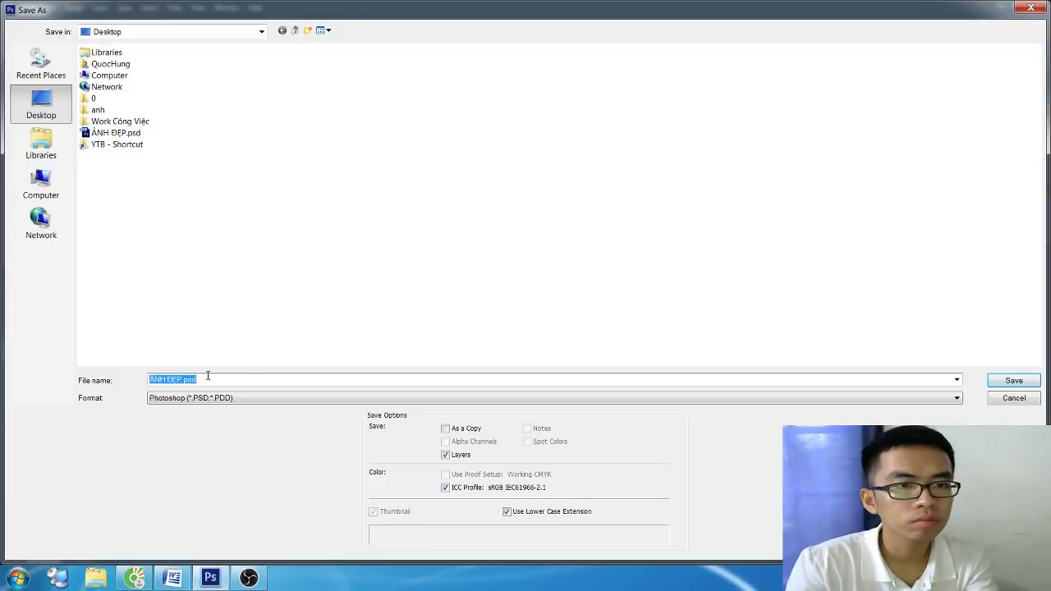
{"action": "type", "text": "ANH"}
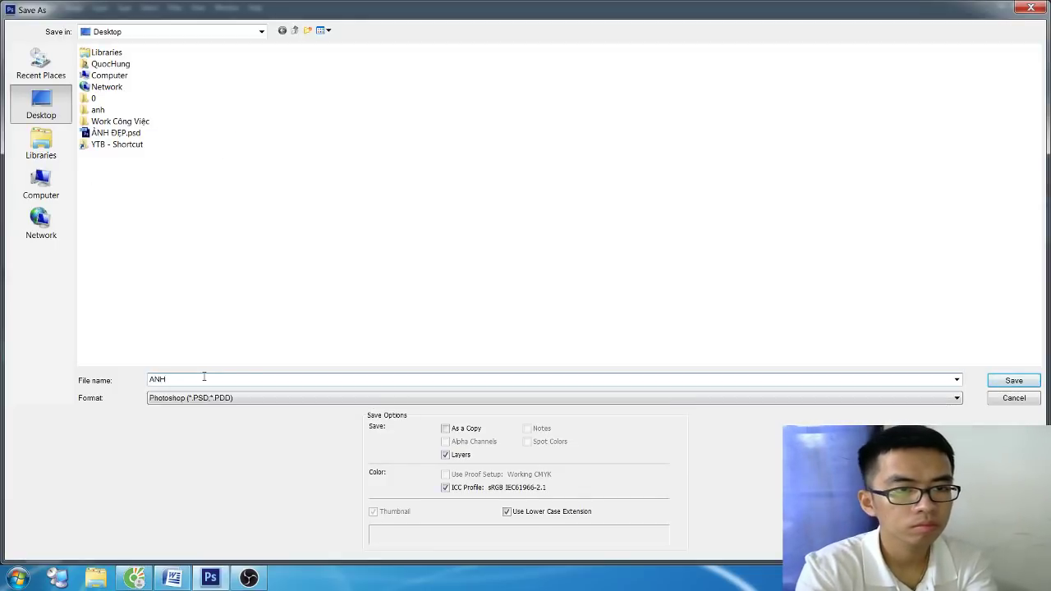
{"action": "type", "text": "ĐẸP"}
{"action": "key", "text": "BackSpace"}
{"action": "key", "text": "BackSpace"}
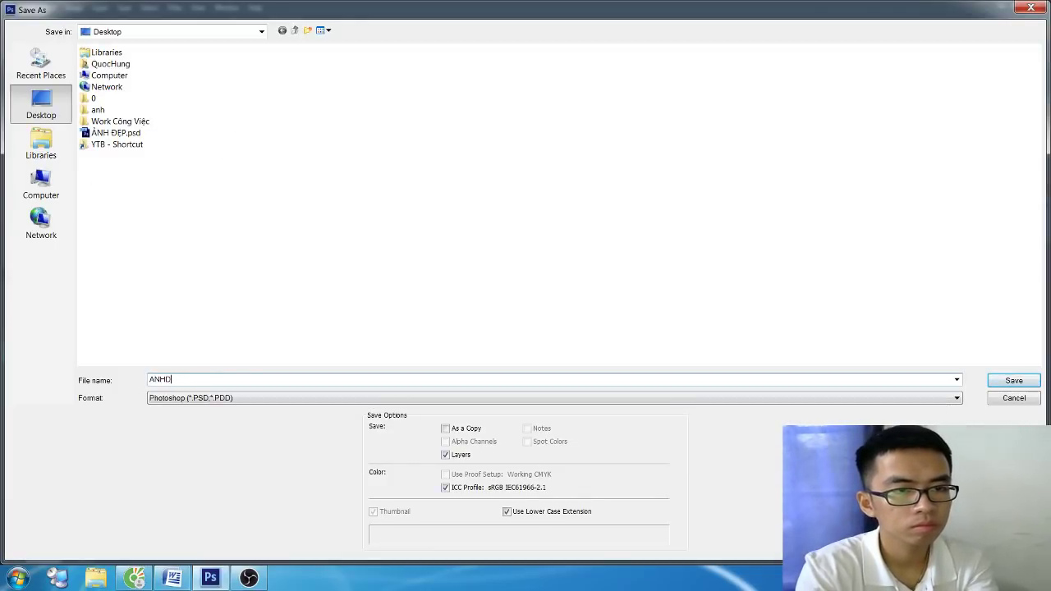
{"action": "type", "text": "EP2"}
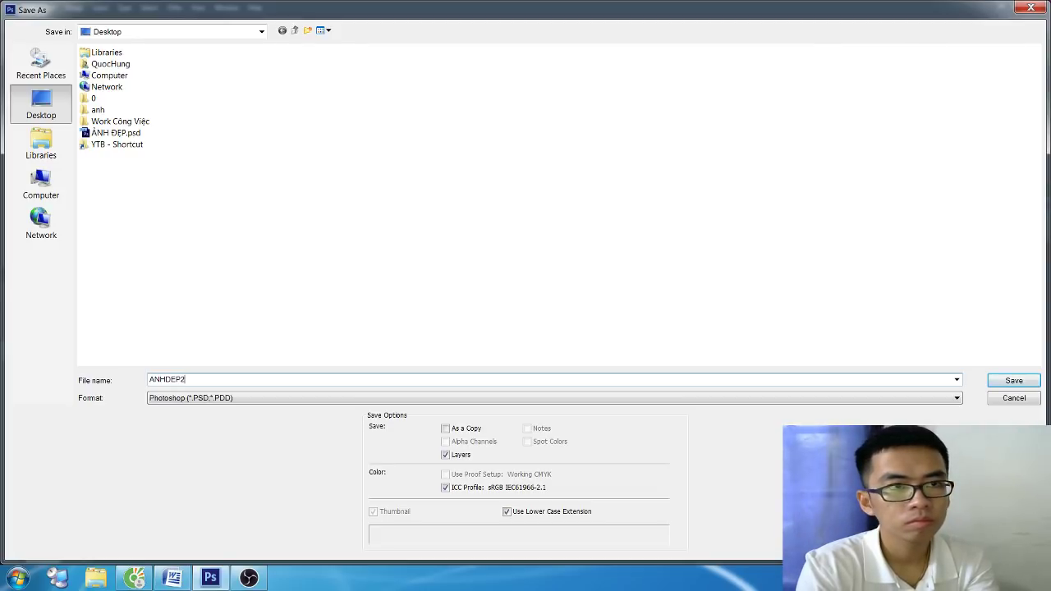
{"action": "key", "text": "Return"}
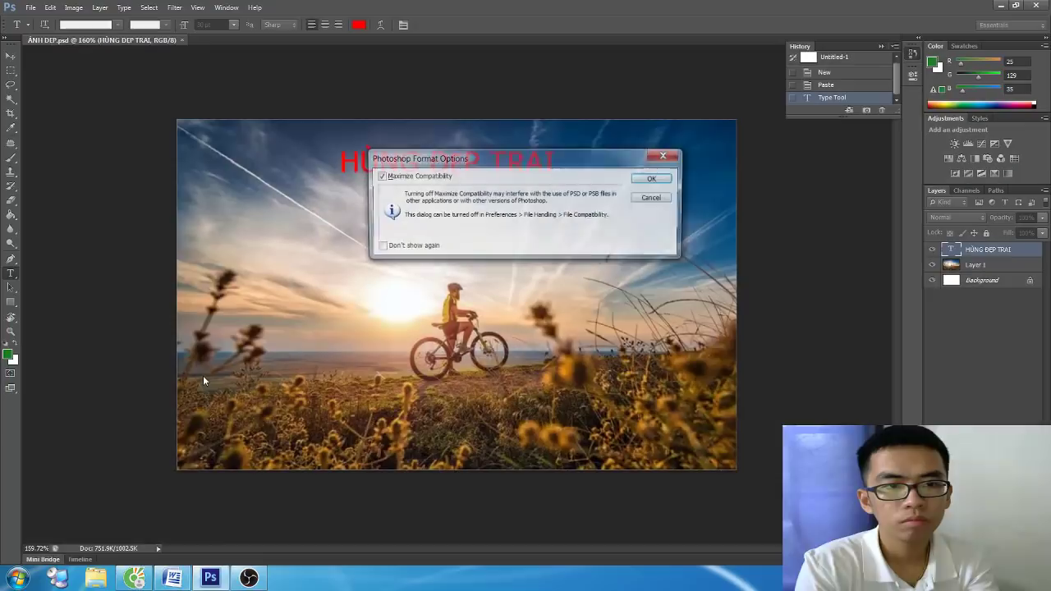
{"action": "key", "text": "Return"}
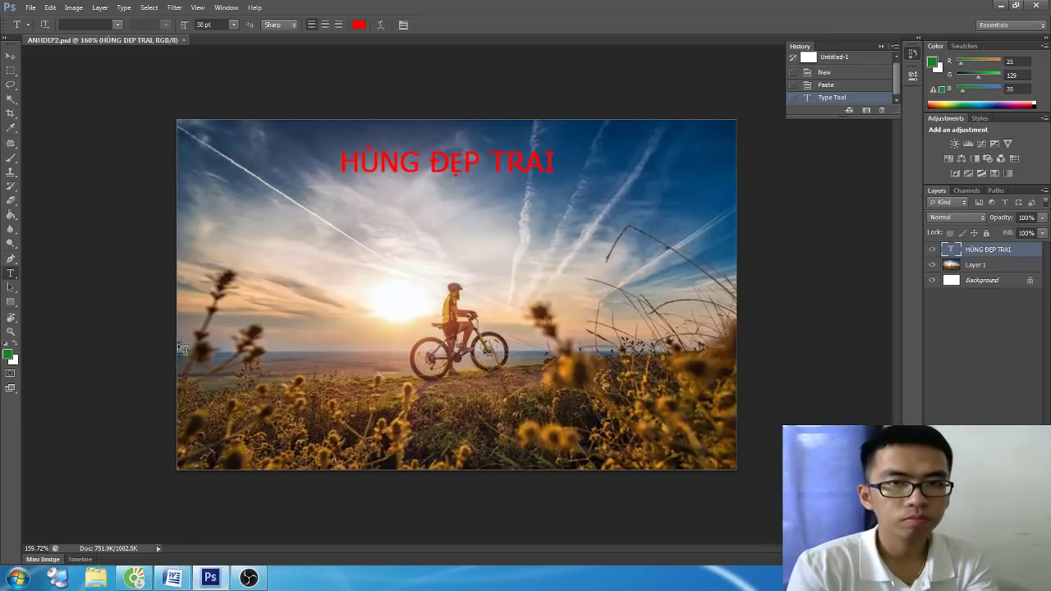
Step: End the example with 'NHƯ THẾ TA S… 2 FILE RIÊNG BIỆT :D' in the original format
{"action": "key", "text": "alt+Tab"}
{"action": "left_click", "coordinate": [666, 482]}
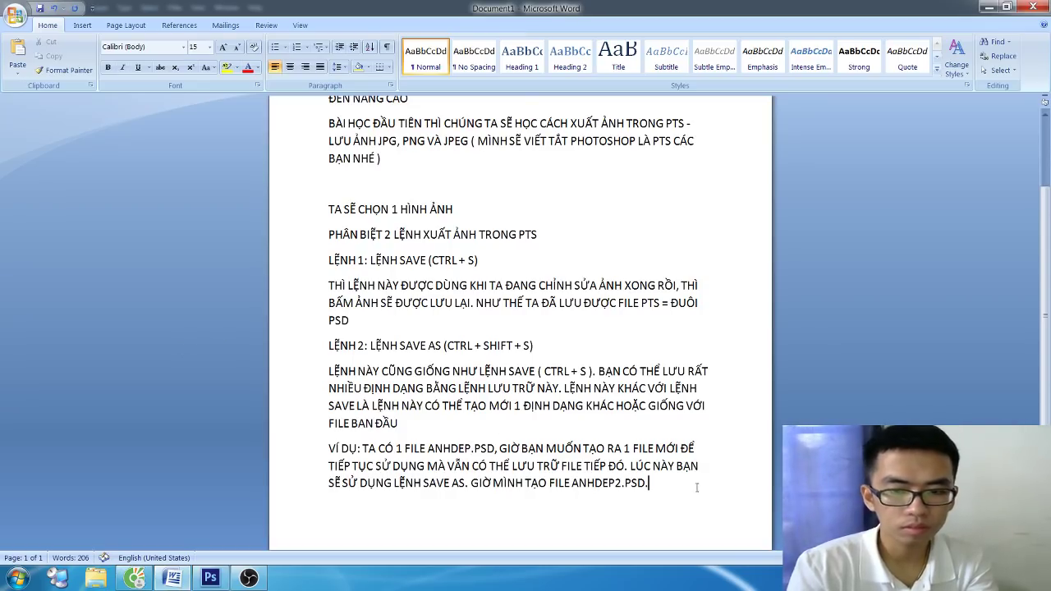
{"action": "type", "text": " NHƯ THẾ TA"}
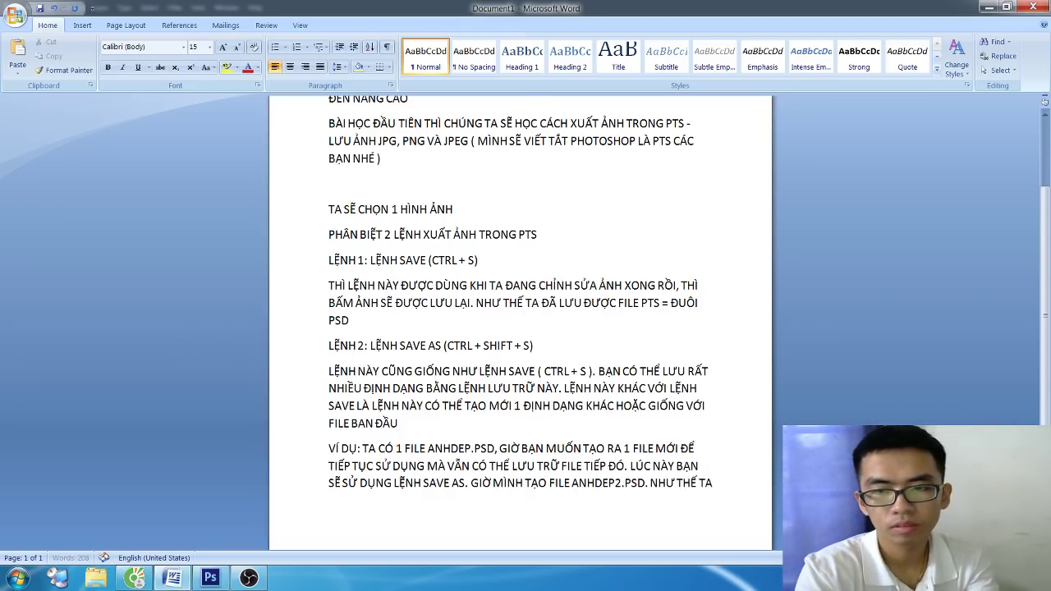
{"action": "type", "text": " S"}
{"action": "type", "text": "F"}
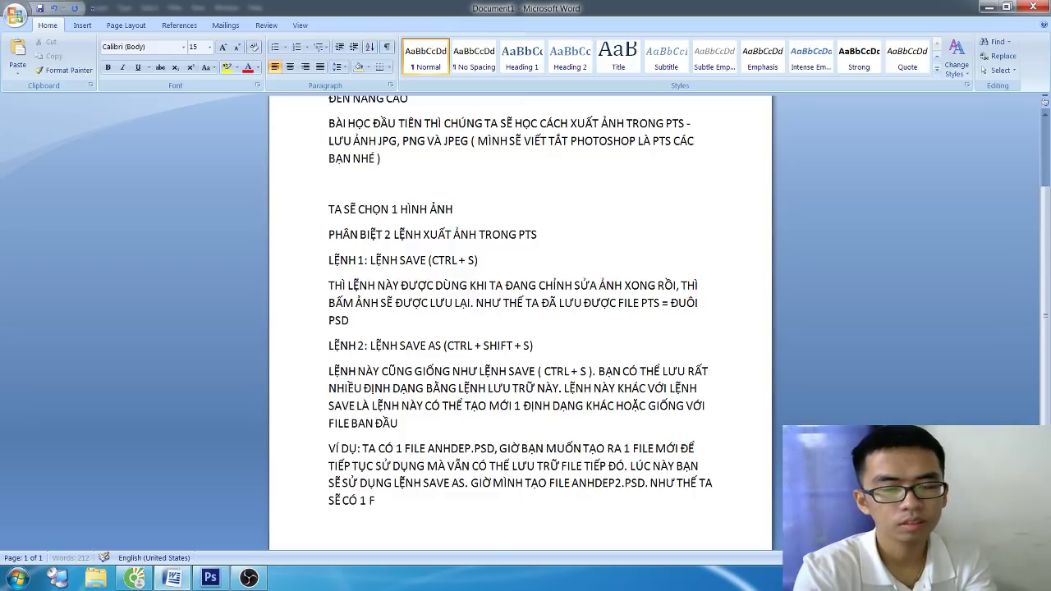
{"action": "key", "text": "BackSpace"}
{"action": "key", "text": "BackSpace"}
{"action": "key", "text": "BackSpace"}
{"action": "key", "text": "BackSpace"}
{"action": "key", "text": "BackSpace"}
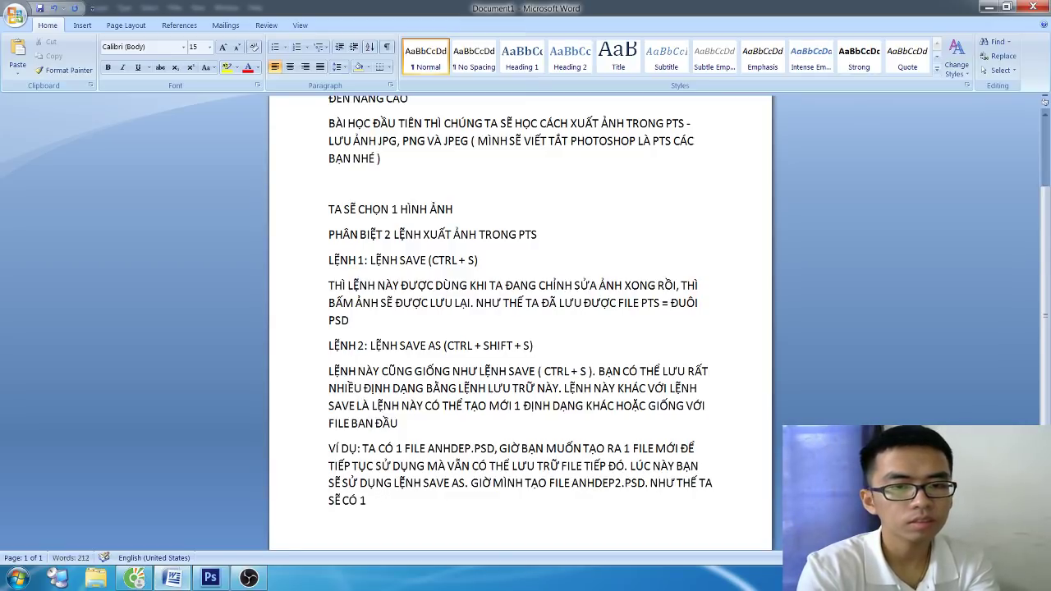
{"action": "key", "text": "BackSpace"}
{"action": "type", "text": "2 FILE RI"}
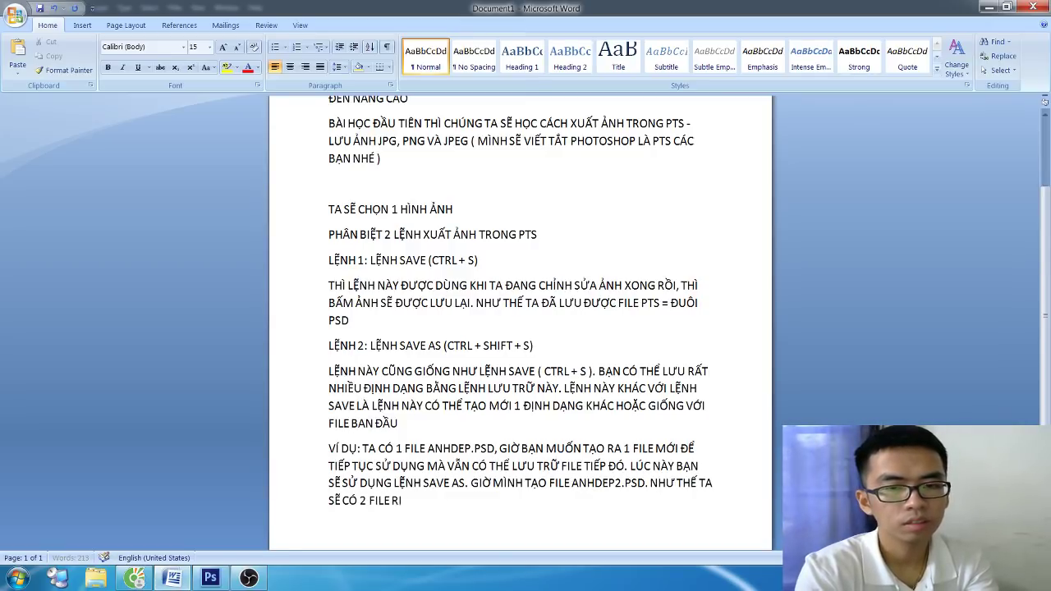
{"action": "type", "text": "ÊNG BIỆT NHƯNG CÙNG 1 ĐỊNH DẠNG BAN ĐẦU"}
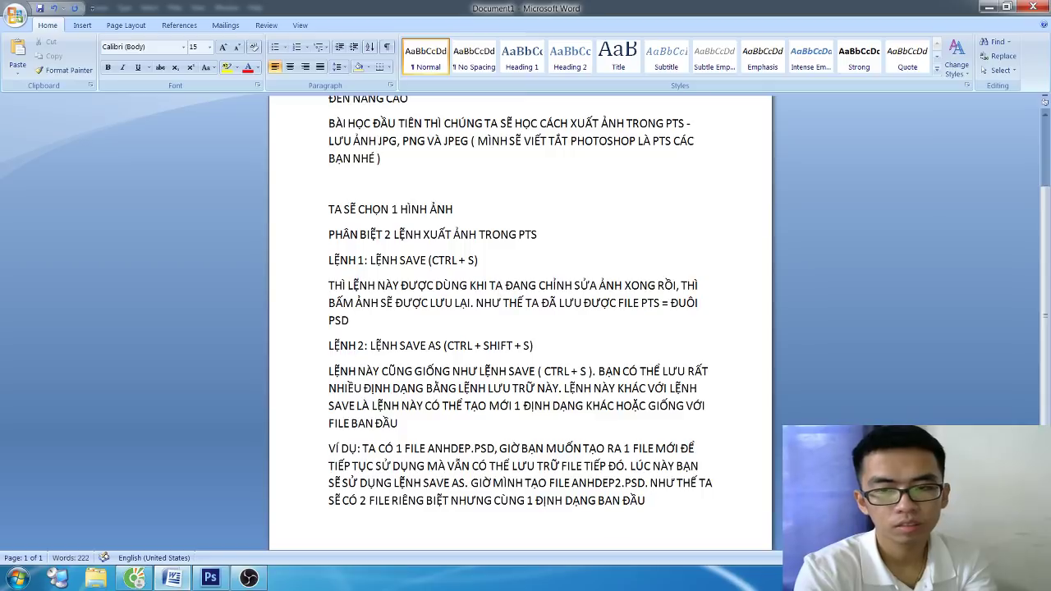
{"action": "type", "text": " :D."}
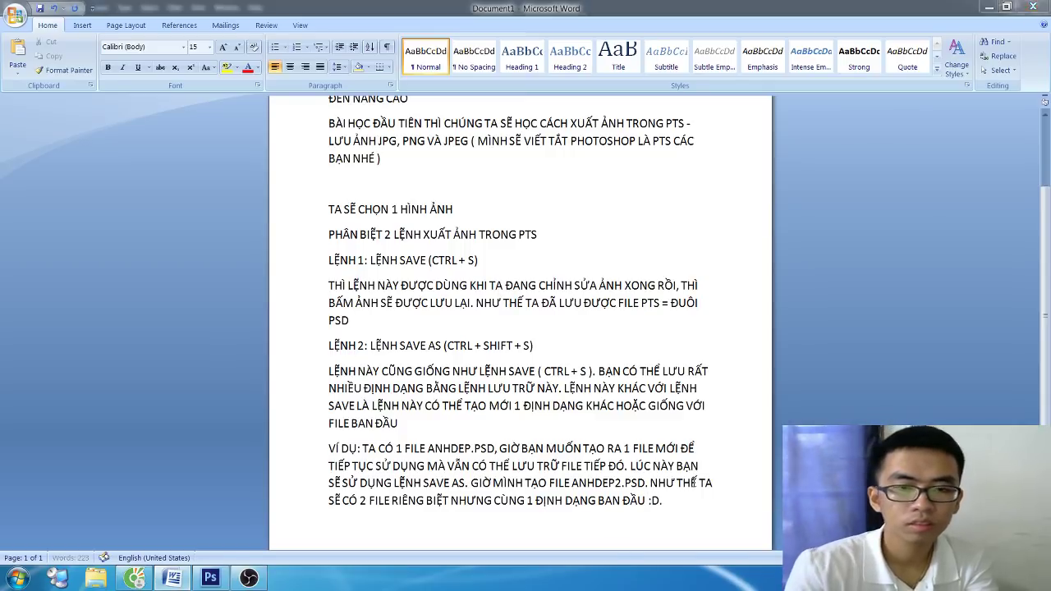
{"action": "key", "text": "alt+Tab"}
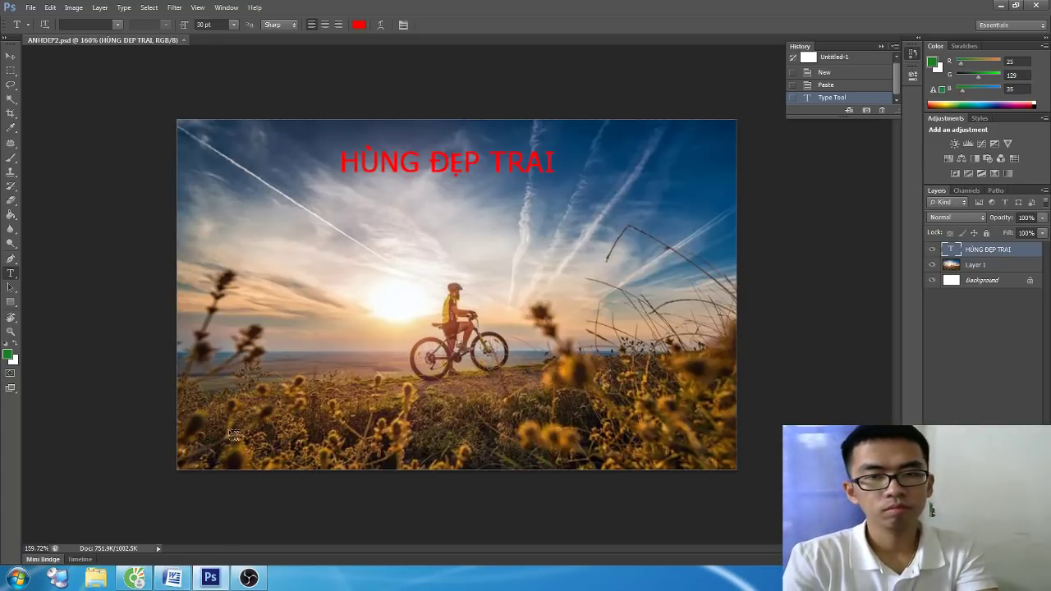
Step: Create a new folder named HOC PTS on Local Disk (D:)
{"action": "left_click", "coordinate": [95, 579]}
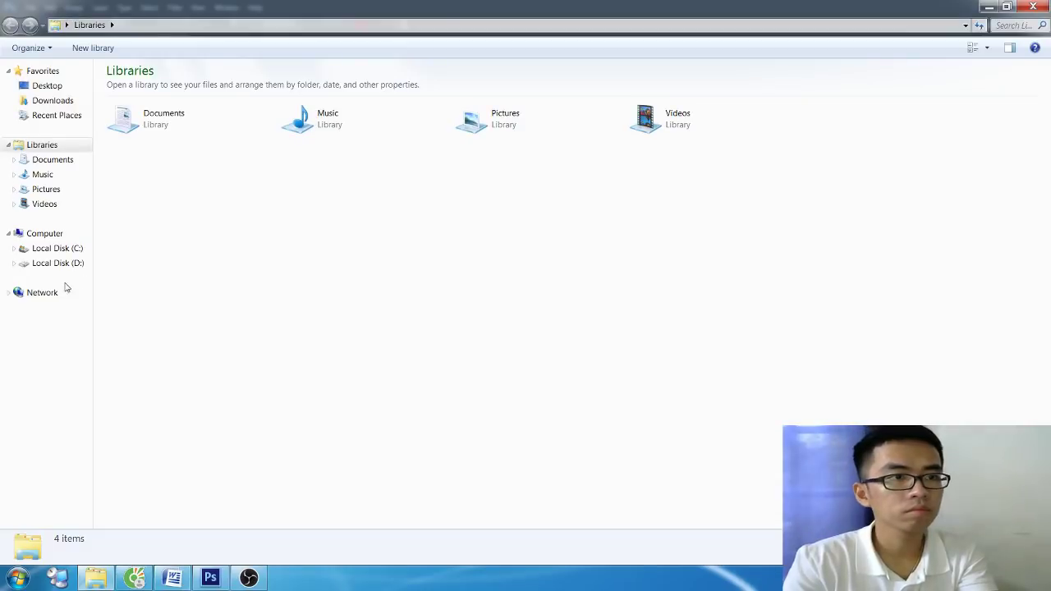
{"action": "left_click", "coordinate": [58, 263]}
{"action": "left_click", "coordinate": [311, 48]}
{"action": "type", "text": "HO"}
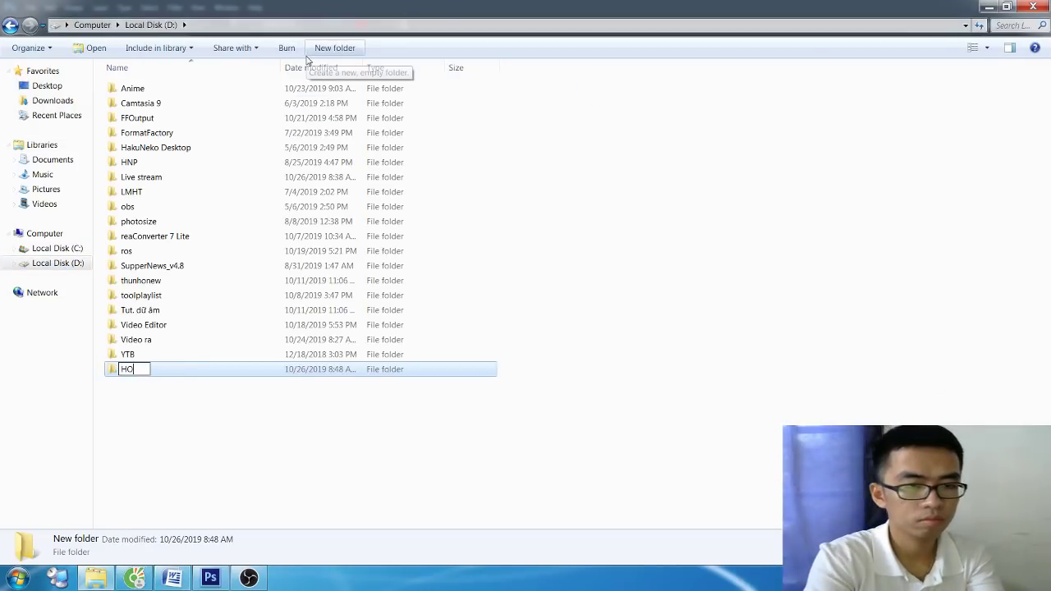
{"action": "type", "text": "C PTS"}
{"action": "key", "text": "Return"}
{"action": "key", "text": "Return"}
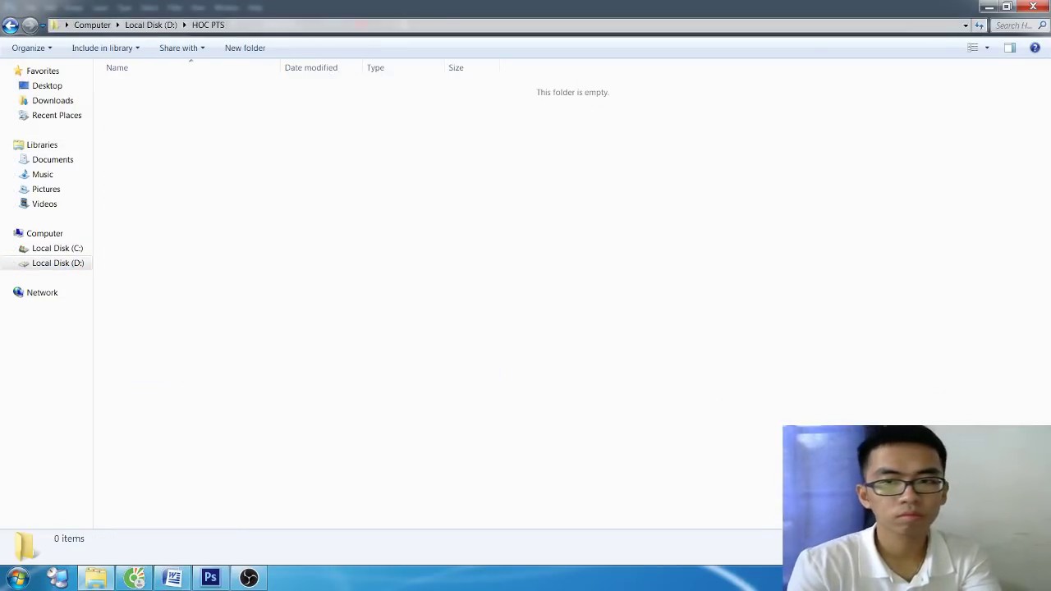
Step: Copy ẢNH ĐẸP.psd and ANHDEP2.psd from the desktop into the HOC PTS folder
{"action": "key", "text": "super+d"}
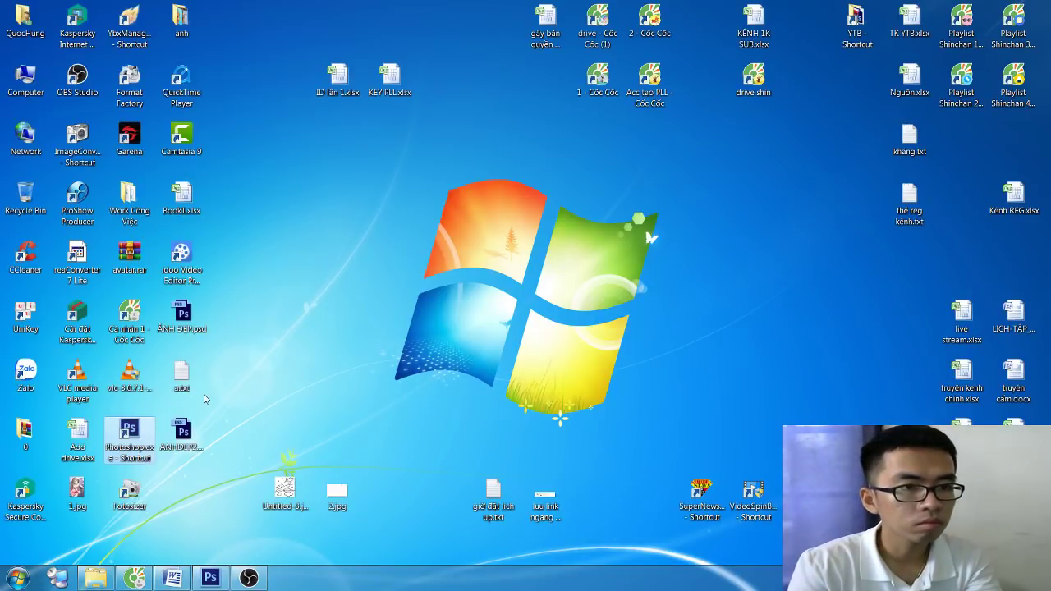
{"action": "left_click", "coordinate": [181, 316]}
{"action": "left_click", "coordinate": [181, 435], "text": "ctrl"}
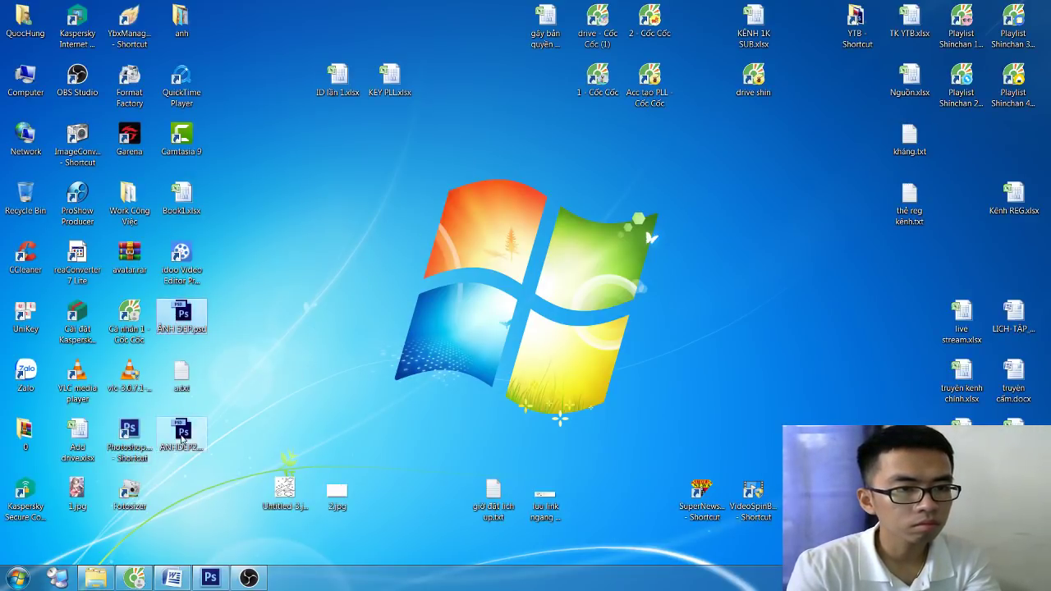
{"action": "left_click", "coordinate": [95, 579]}
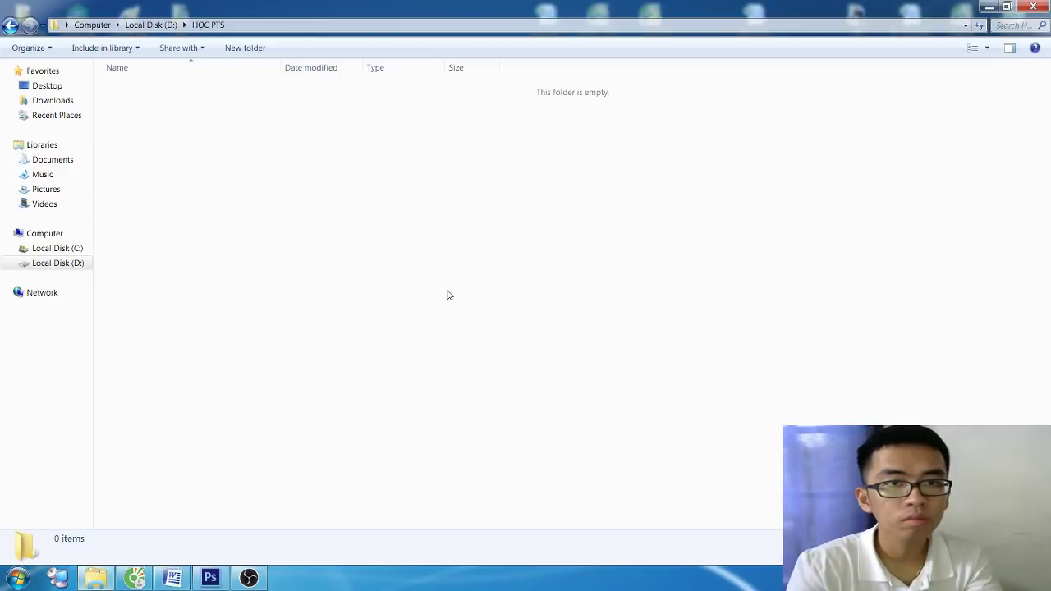
{"action": "key", "text": "ctrl+v"}
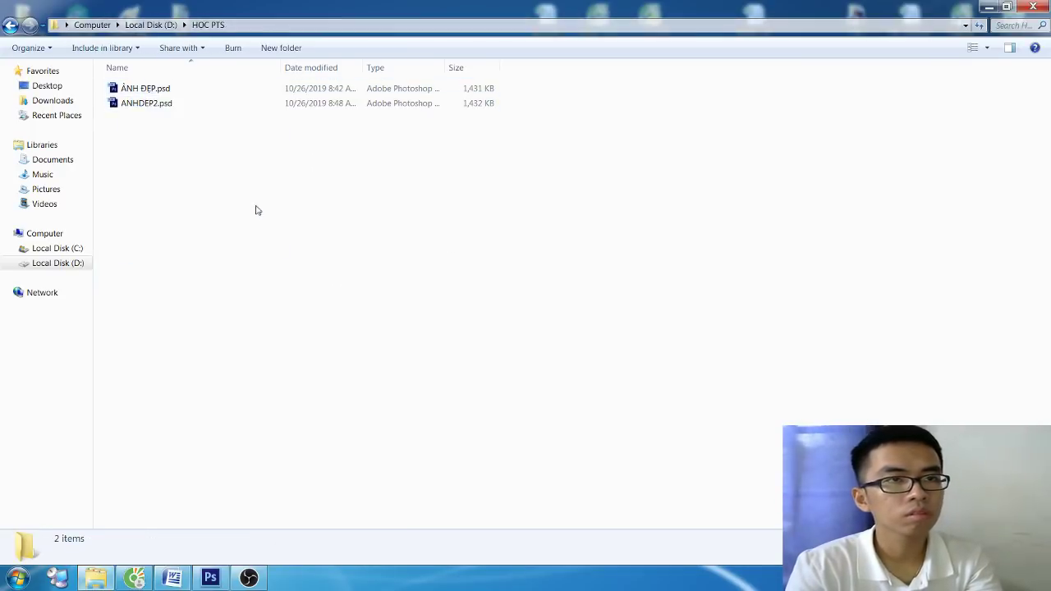
{"action": "left_click", "coordinate": [271, 173]}
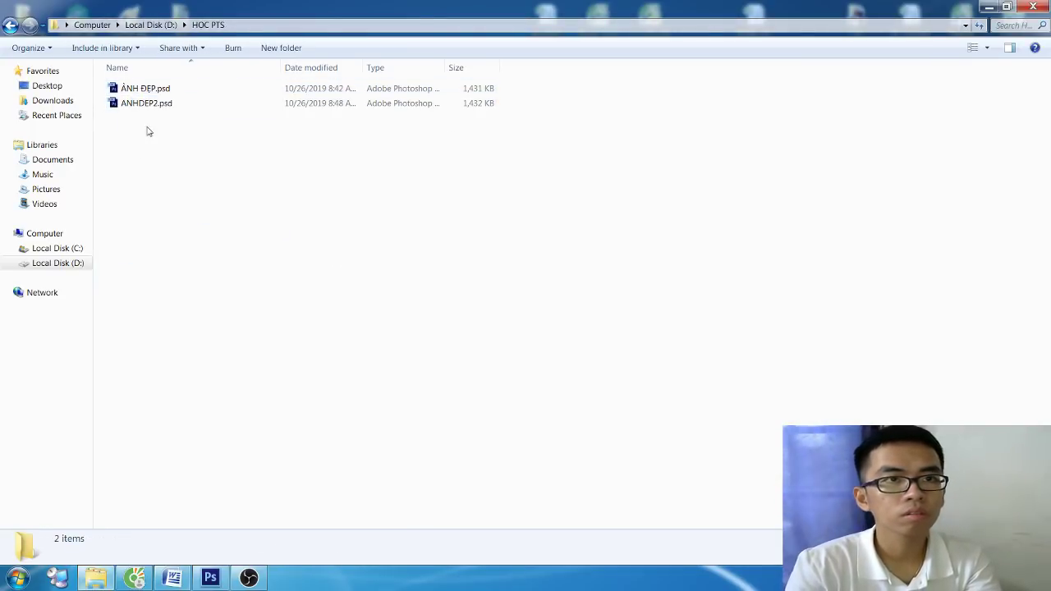
Step: Bring the Word notes back as a floating window over Photoshop
{"action": "left_click", "coordinate": [247, 578]}
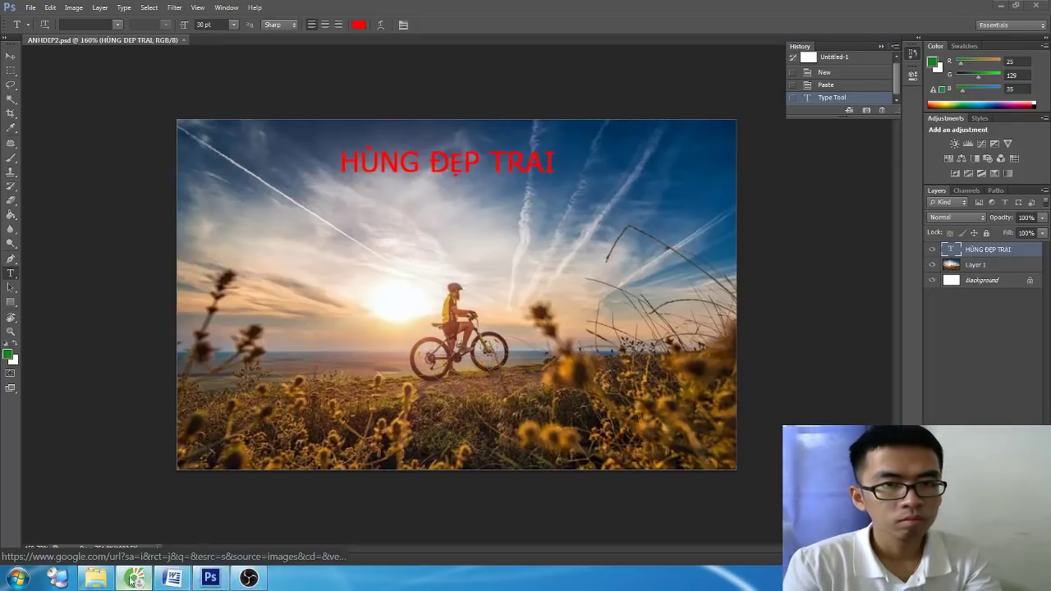
{"action": "left_click", "coordinate": [131, 581]}
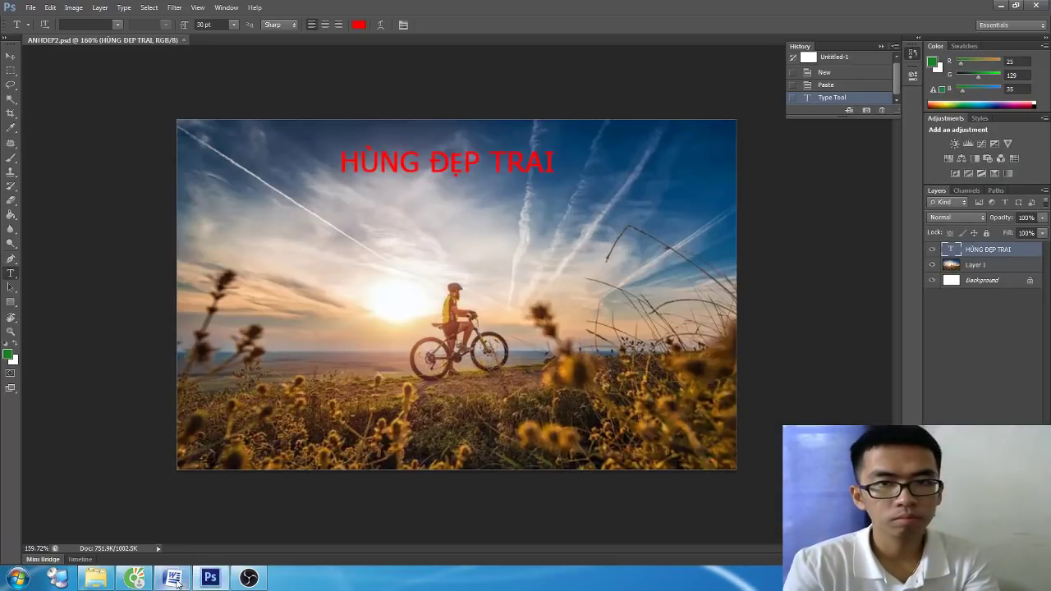
{"action": "left_click", "coordinate": [175, 580]}
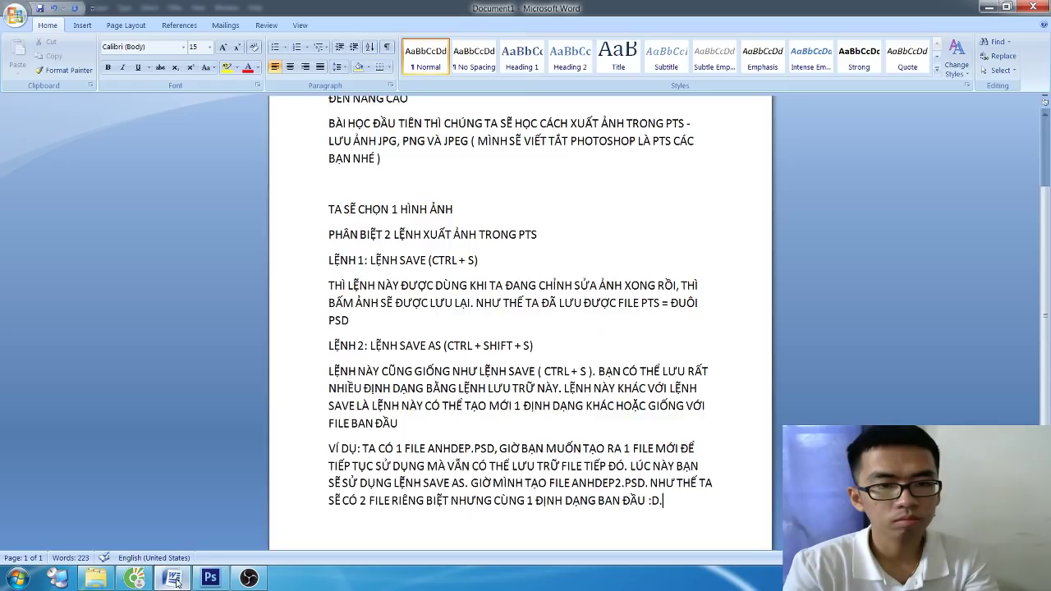
{"action": "double_click", "coordinate": [394, 8]}
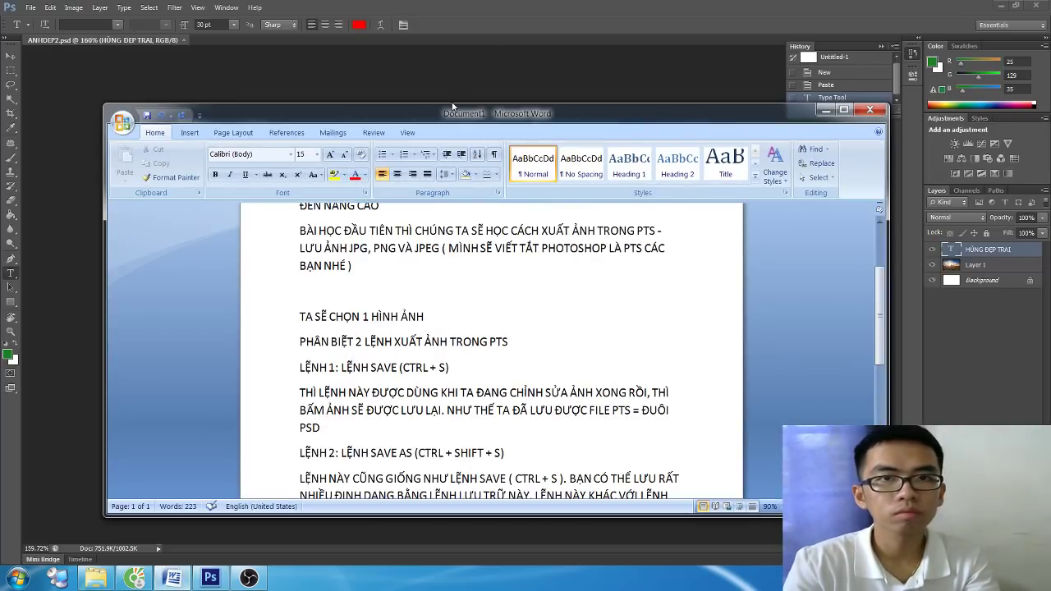
Step: Stretch the Word window to full height and number the heading '1. PHÂN BIỆT 2 LỆNH XUẤT ẢNH TRONG PTS'
{"action": "mouse_move", "coordinate": [452, 107]}
{"action": "left_mouse_down"}
{"action": "mouse_move", "coordinate": [451, 5]}
{"action": "mouse_move", "coordinate": [452, 113]}
{"action": "left_mouse_up"}
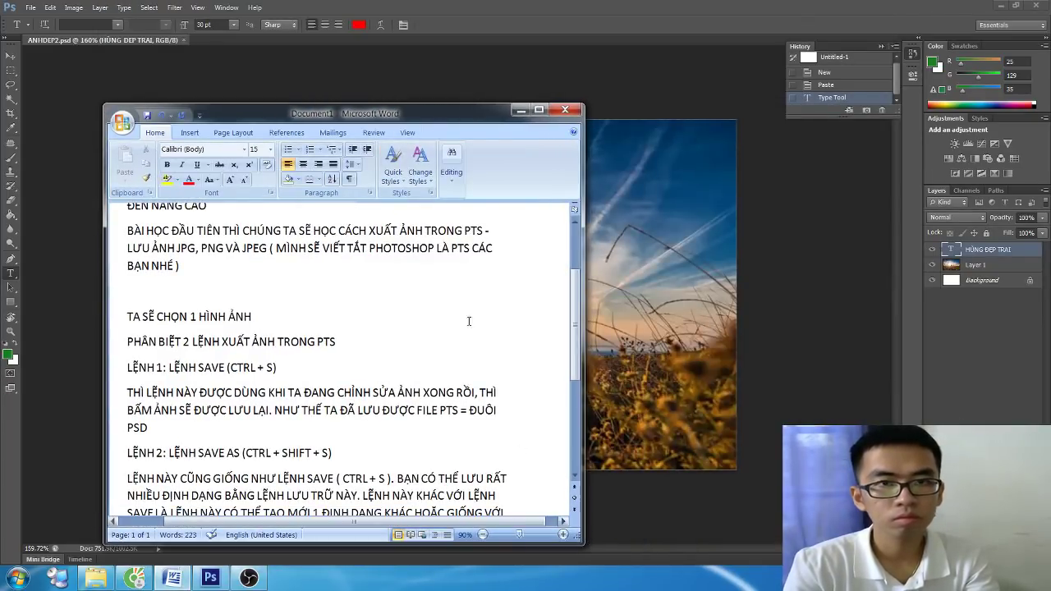
{"action": "left_click_drag", "start_coordinate": [386, 112], "coordinate": [386, 4]}
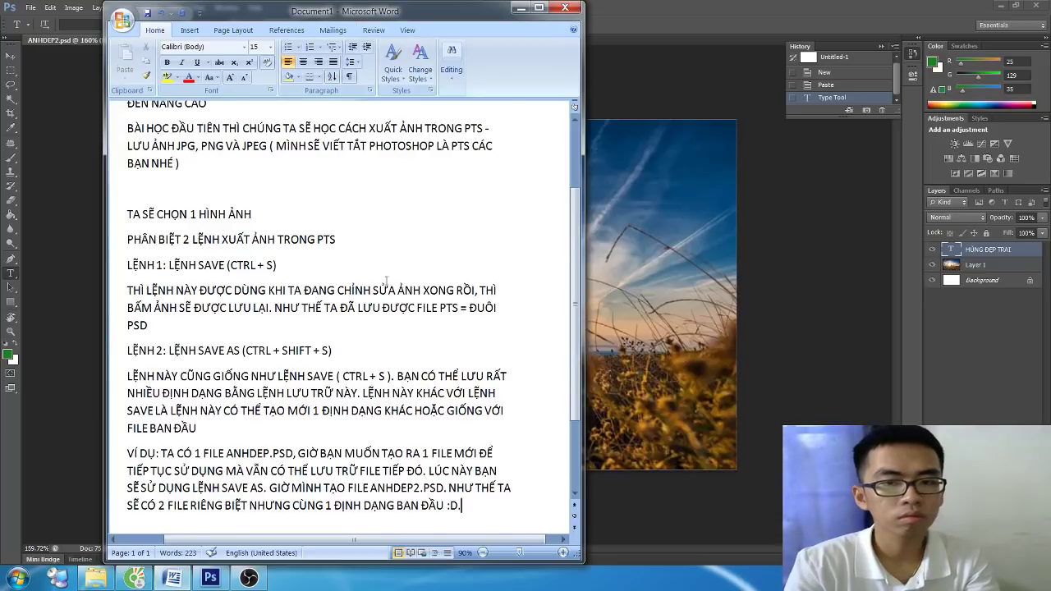
{"action": "scroll", "coordinate": [387, 281], "scroll_direction": "down", "scroll_amount": 1}
{"action": "scroll", "coordinate": [385, 281], "scroll_direction": "down", "scroll_amount": 1}
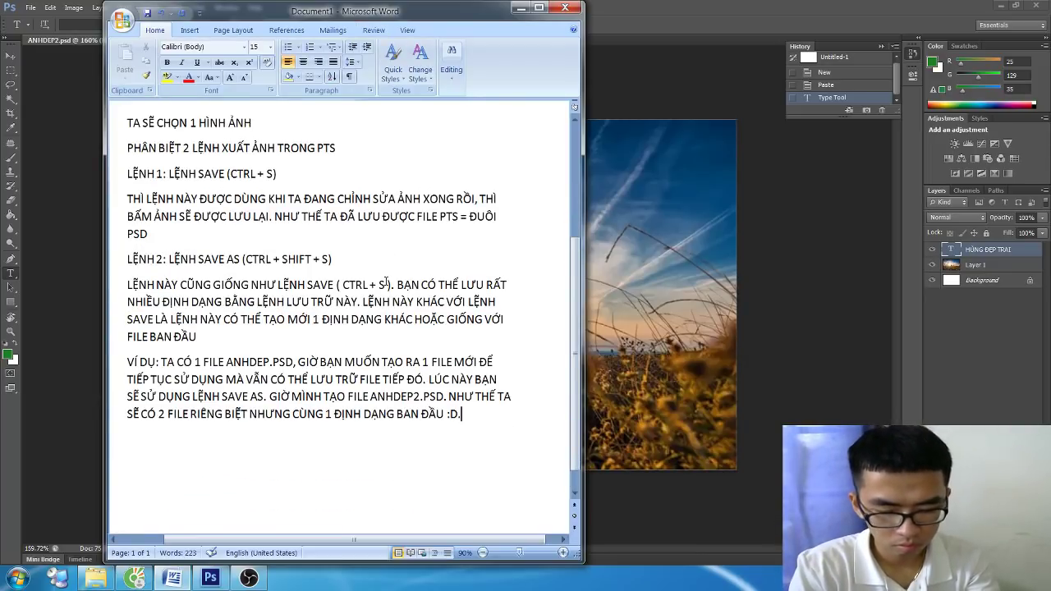
{"action": "scroll", "coordinate": [403, 430], "scroll_direction": "up", "scroll_amount": 3}
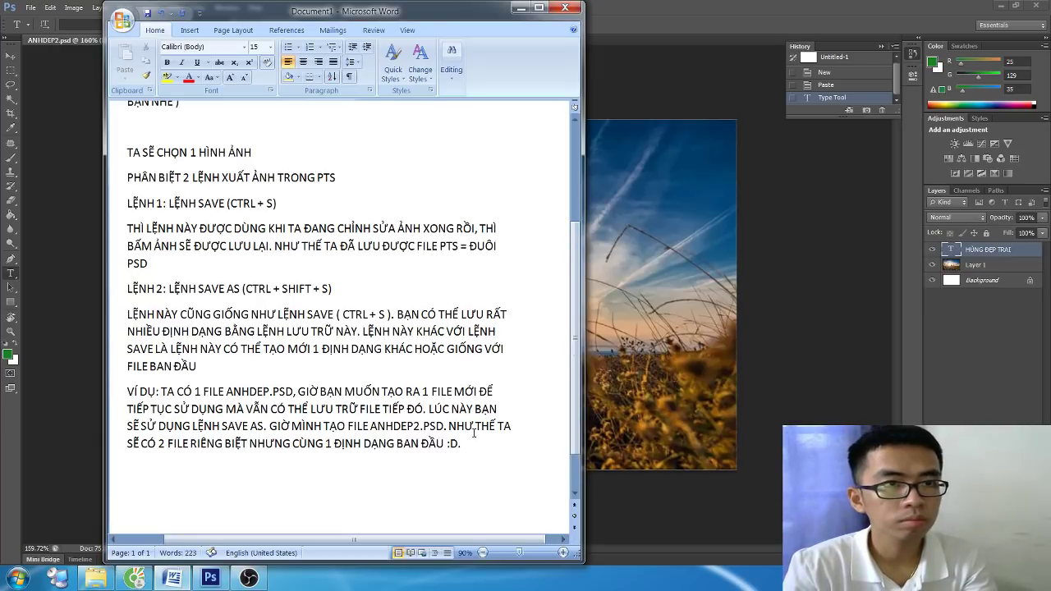
{"action": "scroll", "coordinate": [200, 244], "scroll_direction": "up", "scroll_amount": 1}
{"action": "scroll", "coordinate": [201, 243], "scroll_direction": "down", "scroll_amount": 2}
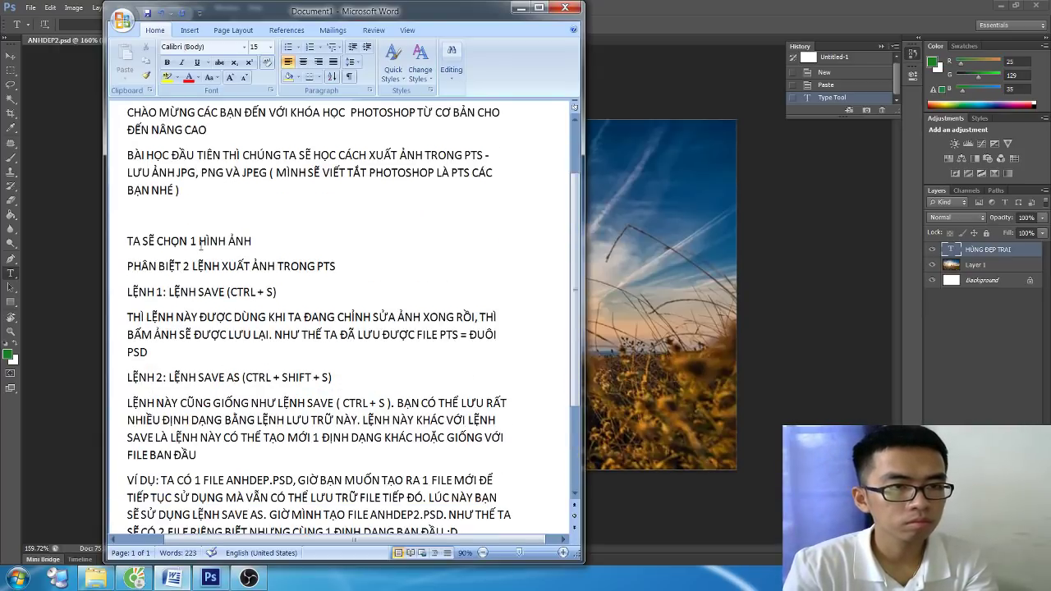
{"action": "left_click", "coordinate": [128, 266]}
{"action": "type", "text": "1."}
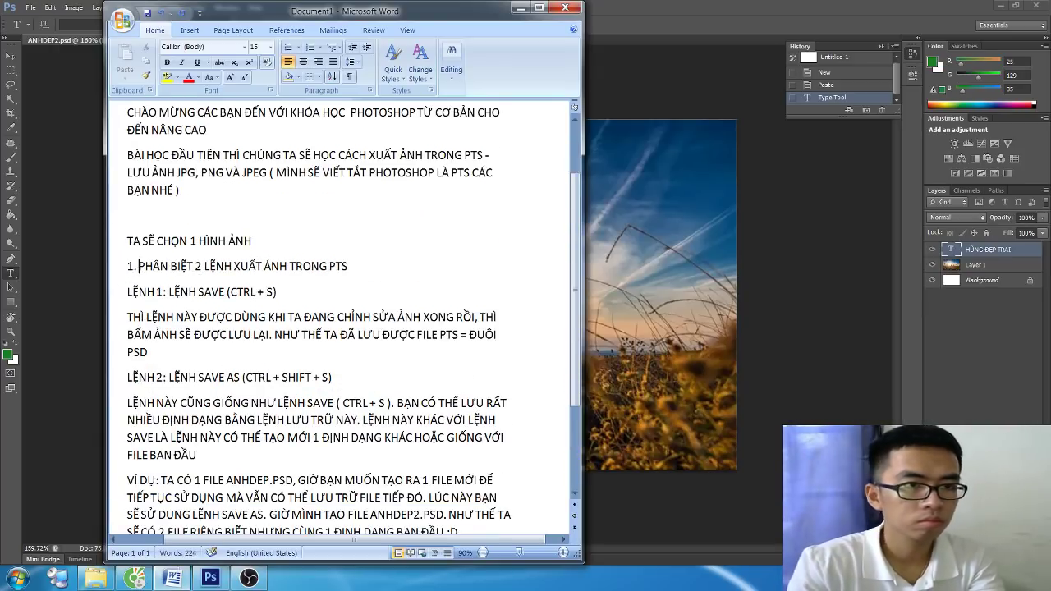
{"action": "scroll", "coordinate": [302, 307], "scroll_direction": "down", "scroll_amount": 3}
{"action": "left_click", "coordinate": [507, 393]}
Step: Add the heading '2 CÁCH XUẤT ẢNH TRONG PHOTOSHOP' and an intro line on exporting PNG, JPEG, GIF
{"action": "key", "text": "Return"}
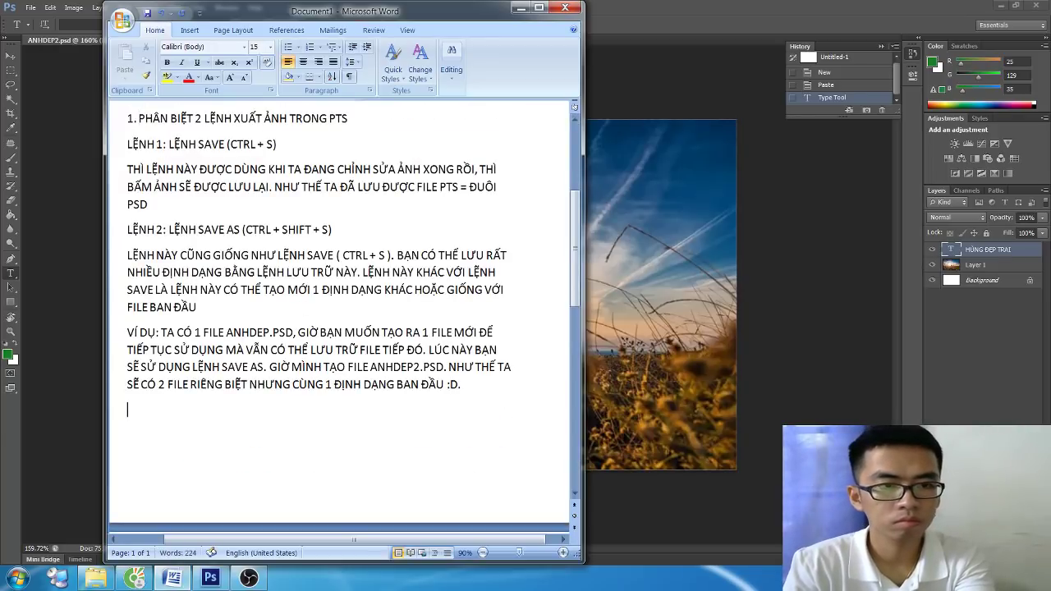
{"action": "type", "text": "2 CÁCH X"}
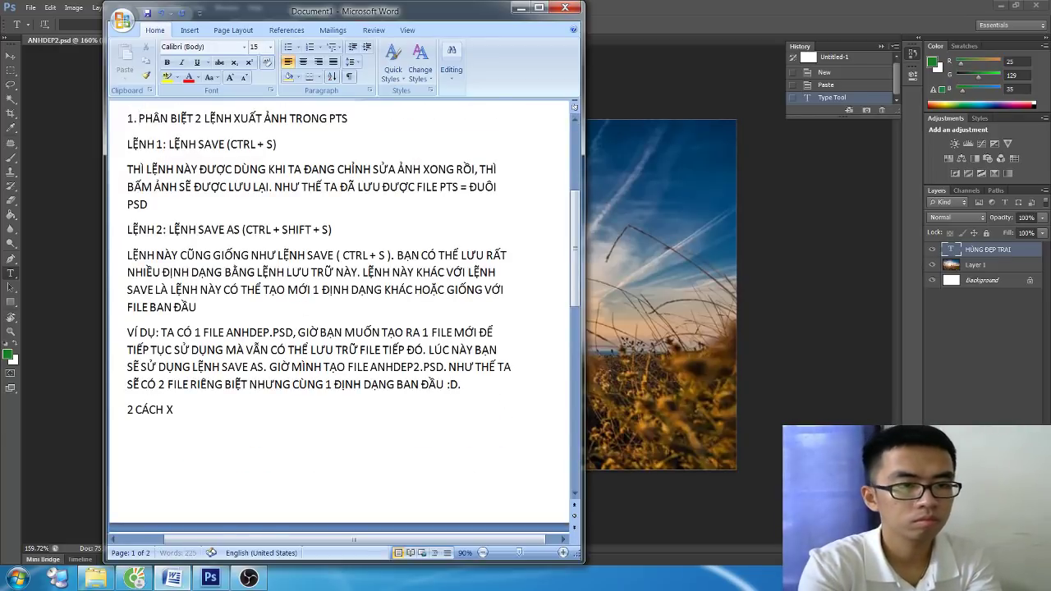
{"action": "type", "text": "UẤT ẢNH TR"}
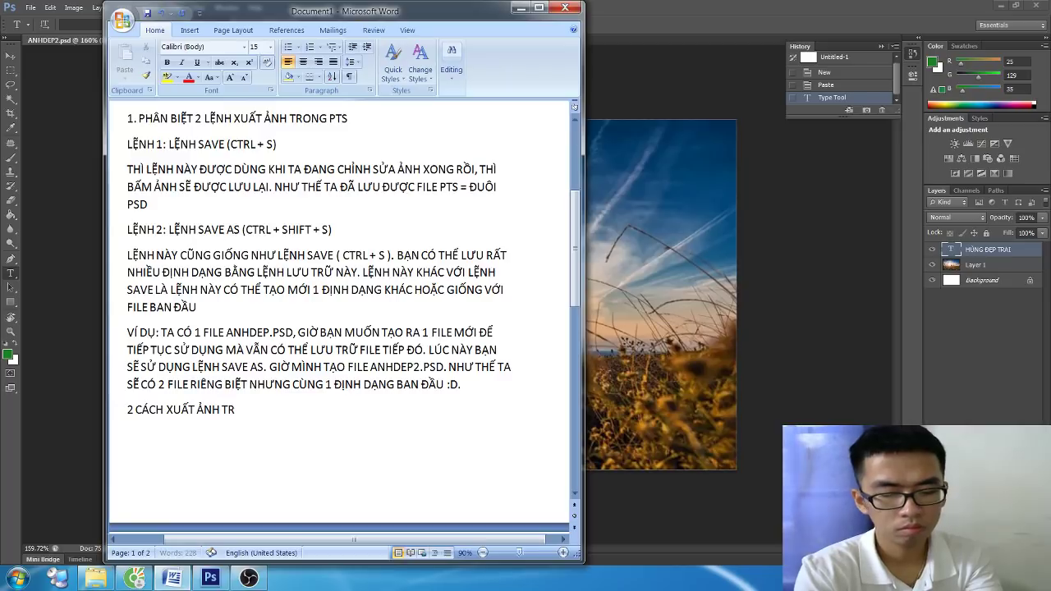
{"action": "type", "text": "ONG PHOTOS"}
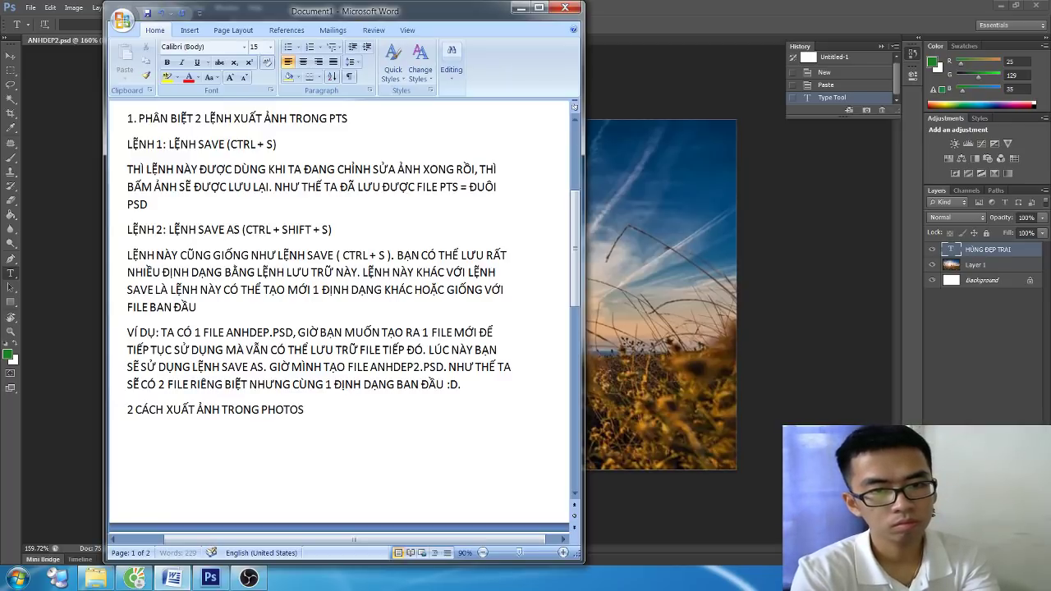
{"action": "type", "text": "HOP"}
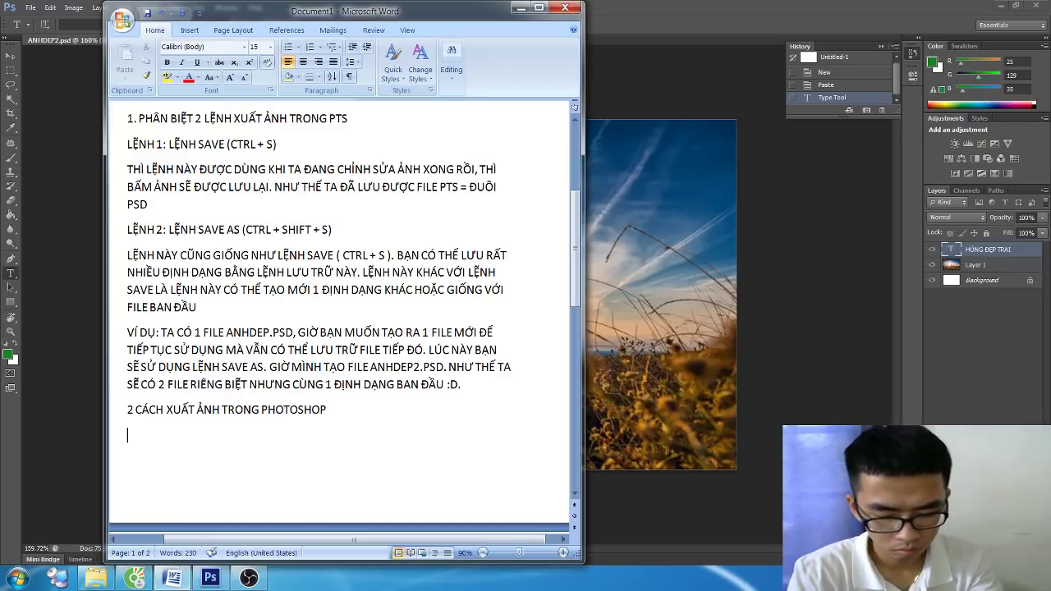
{"action": "key", "text": "Return"}
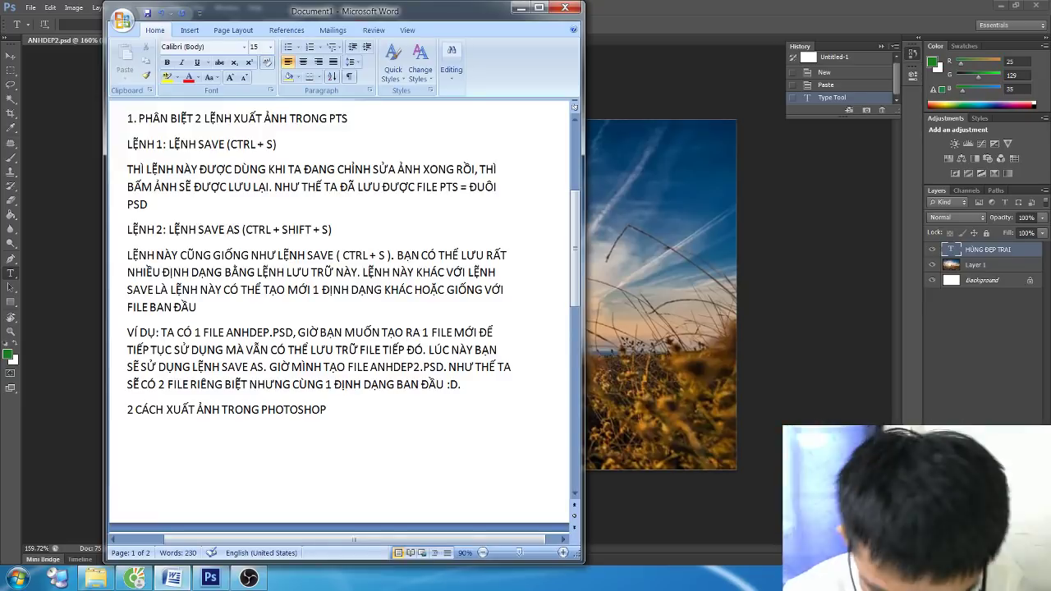
{"action": "type", "text": "CÁ"}
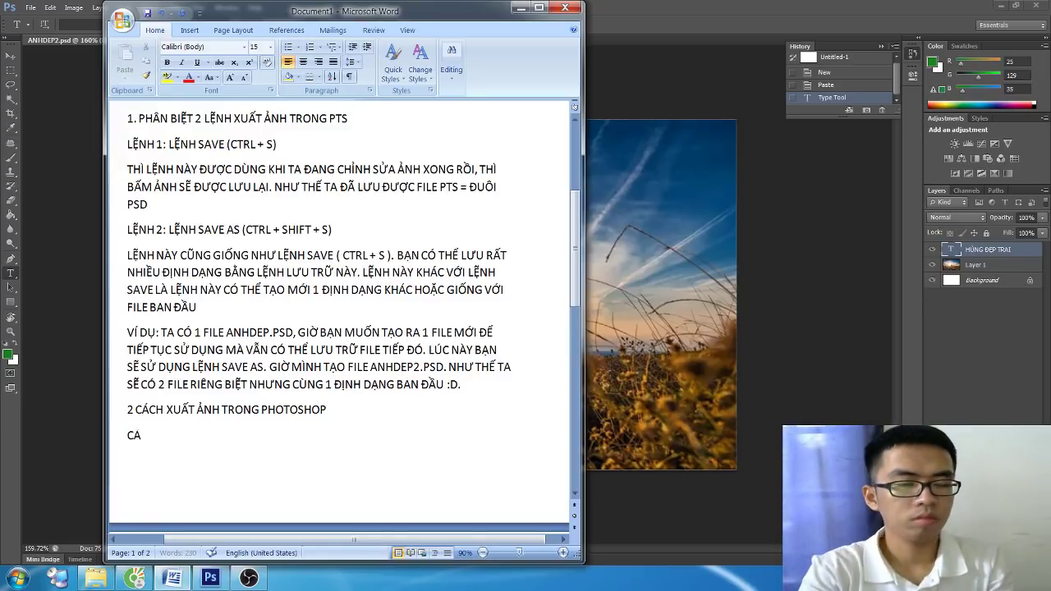
{"action": "type", "text": "CH XUẤT"}
{"action": "type", "text": " TR"}
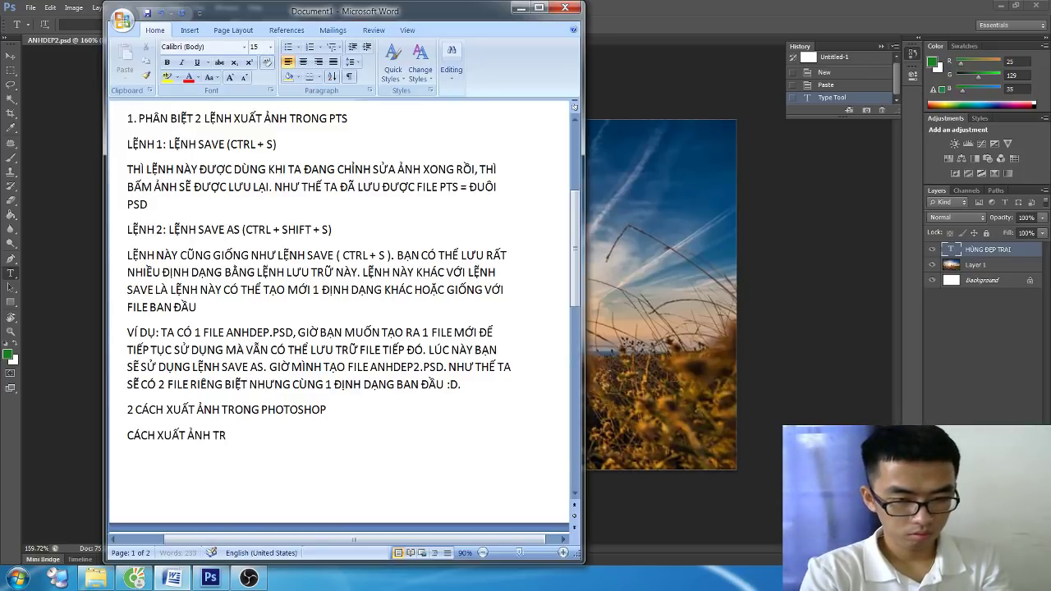
{"action": "type", "text": "ONGPTS"}
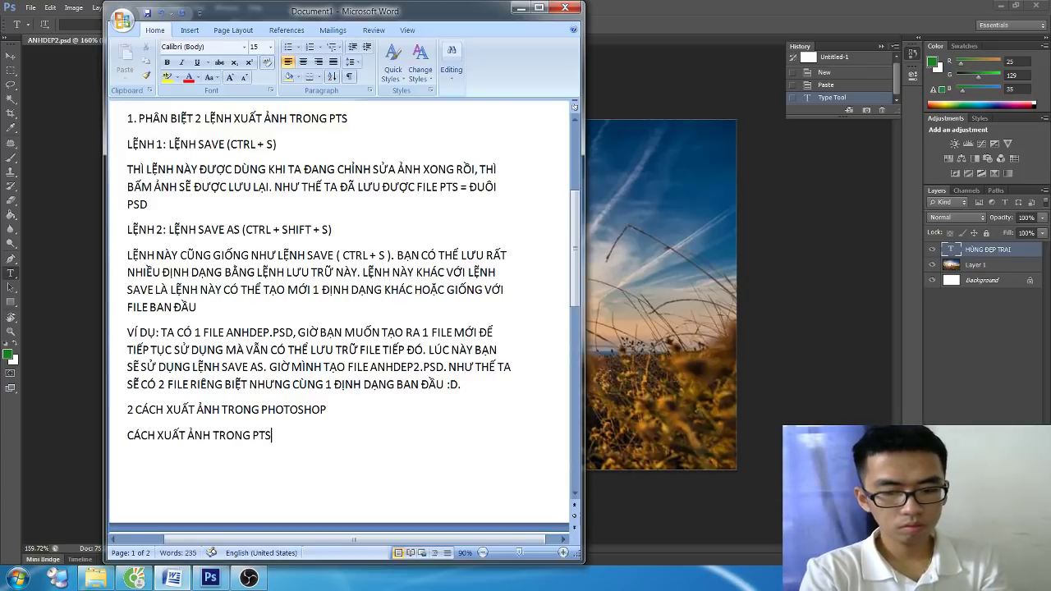
{"action": "type", "text": " Ở CA"}
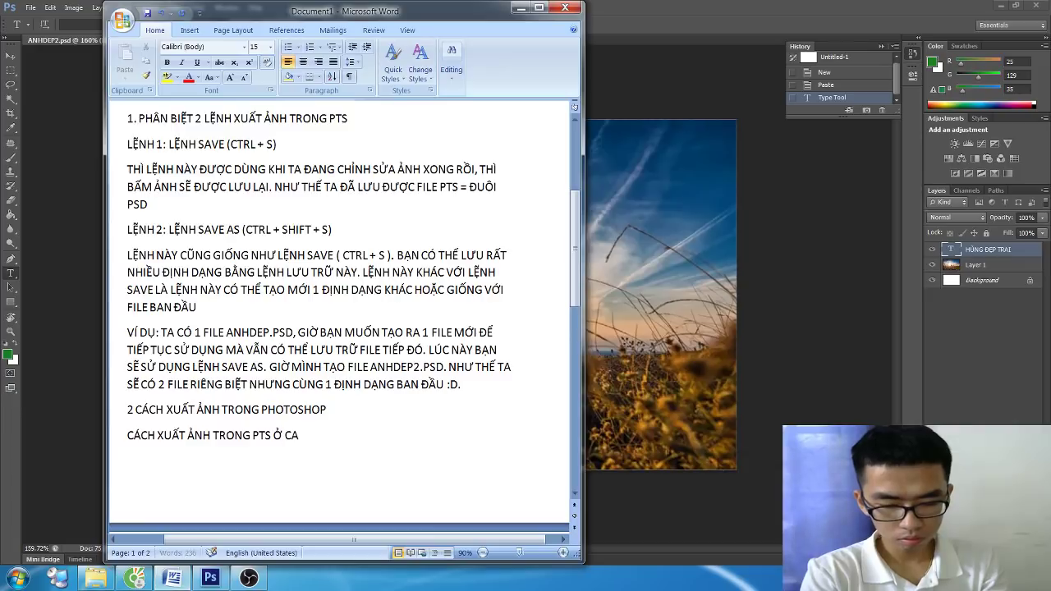
{"action": "key", "text": "BackSpace"}
{"action": "type", "text": "ÁC ĐỊNH DẠNG PN"}
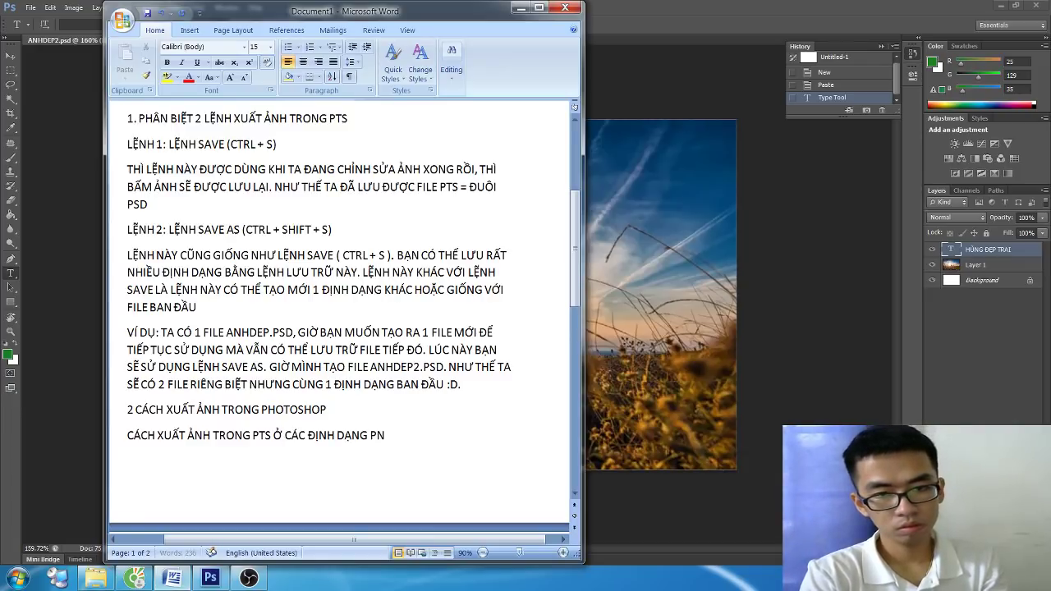
{"action": "type", "text": "G, JPG."}
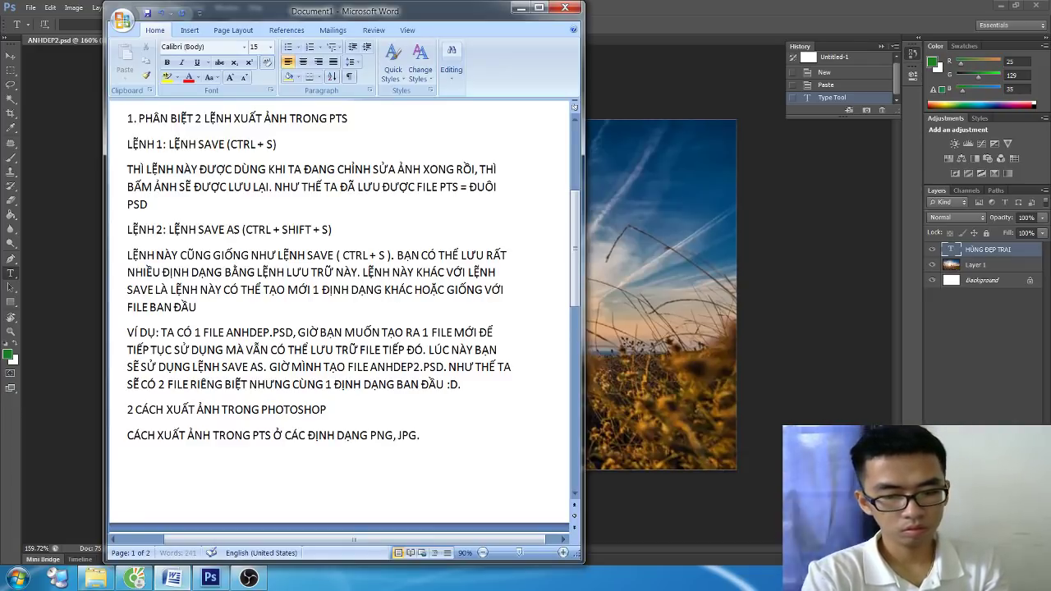
{"action": "key", "text": "BackSpace"}
{"action": "type", "text": ", JP"}
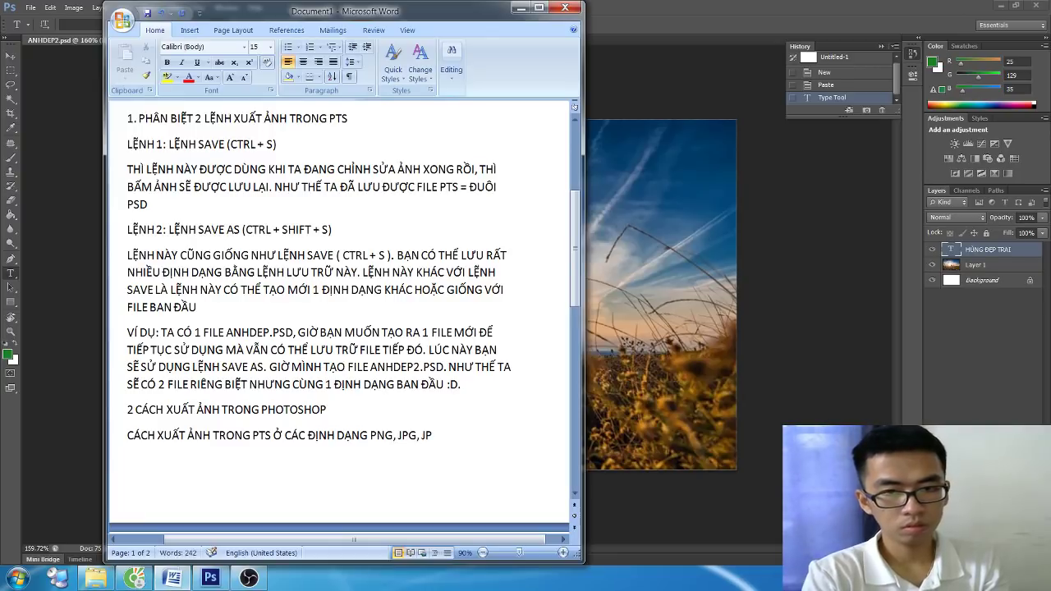
{"action": "type", "text": "EG"}
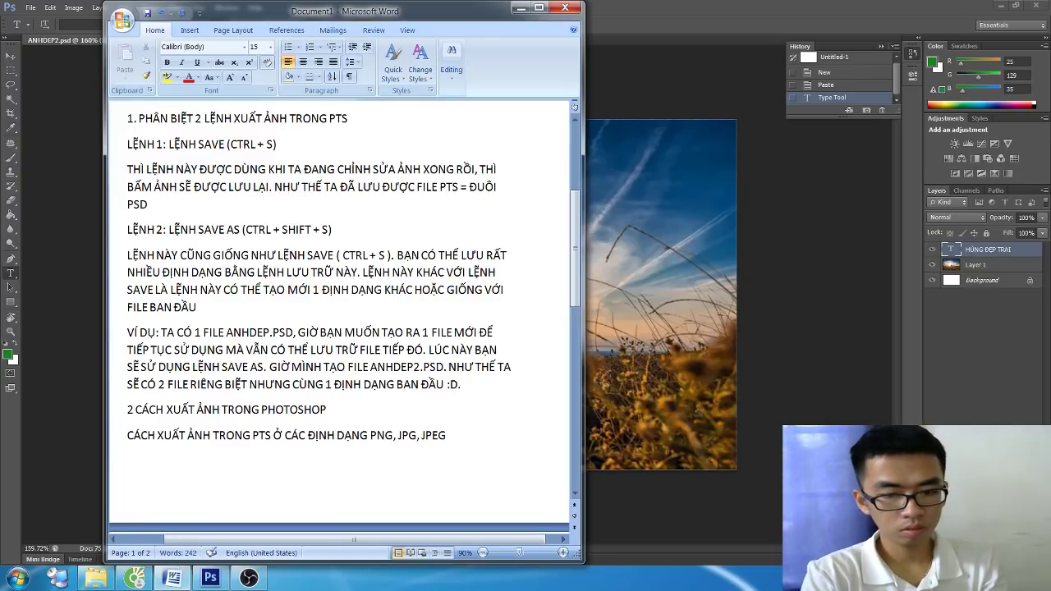
{"action": "type", "text": ", GIF"}
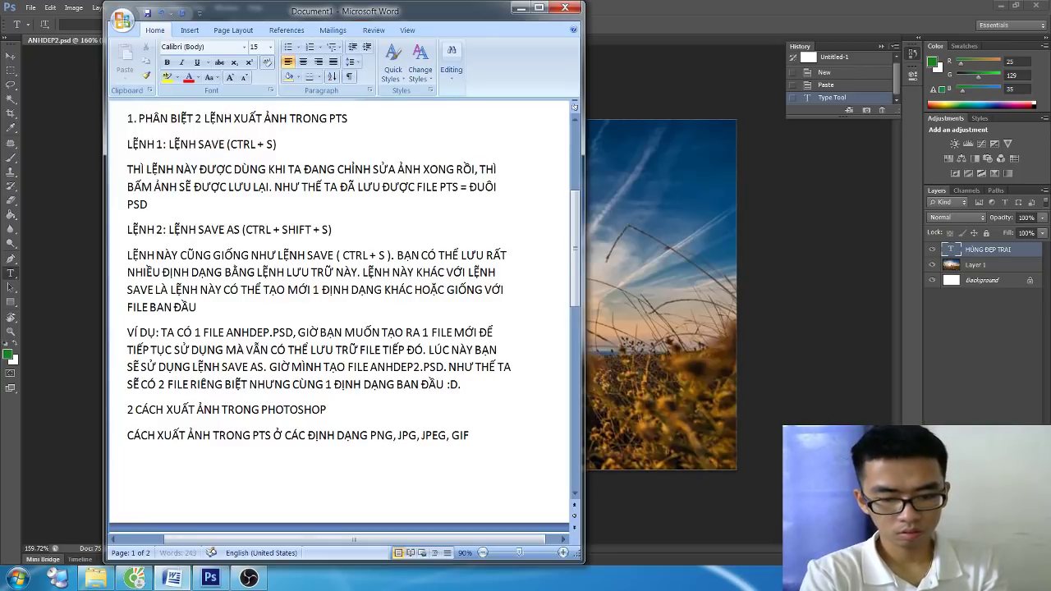
{"action": "type", "text": " HIE"}
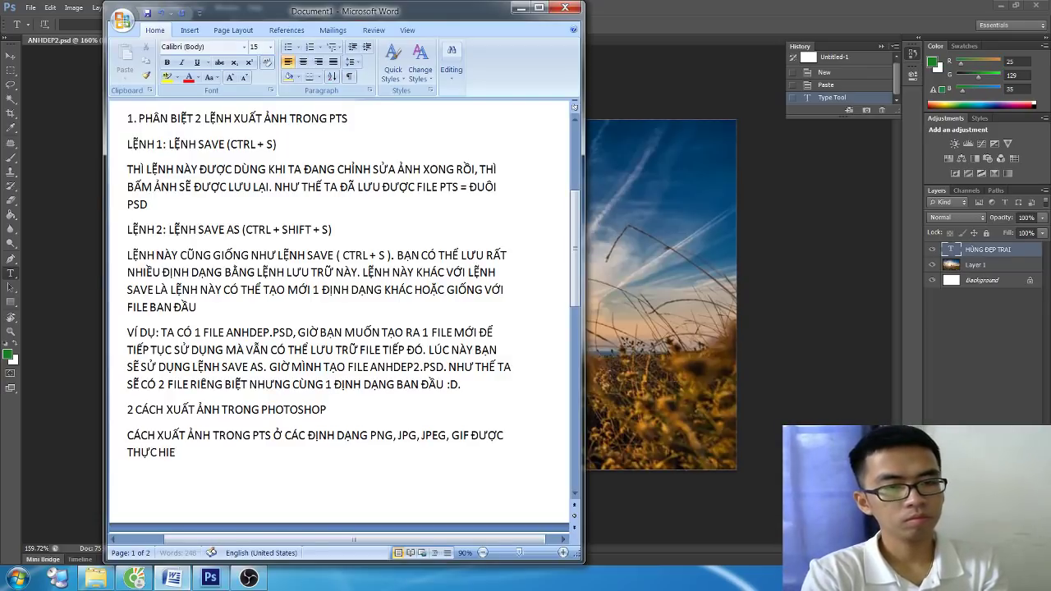
{"action": "key", "text": "BackSpace"}
{"action": "type", "text": "ỆN N"}
{"action": "type", "text": "U:"}
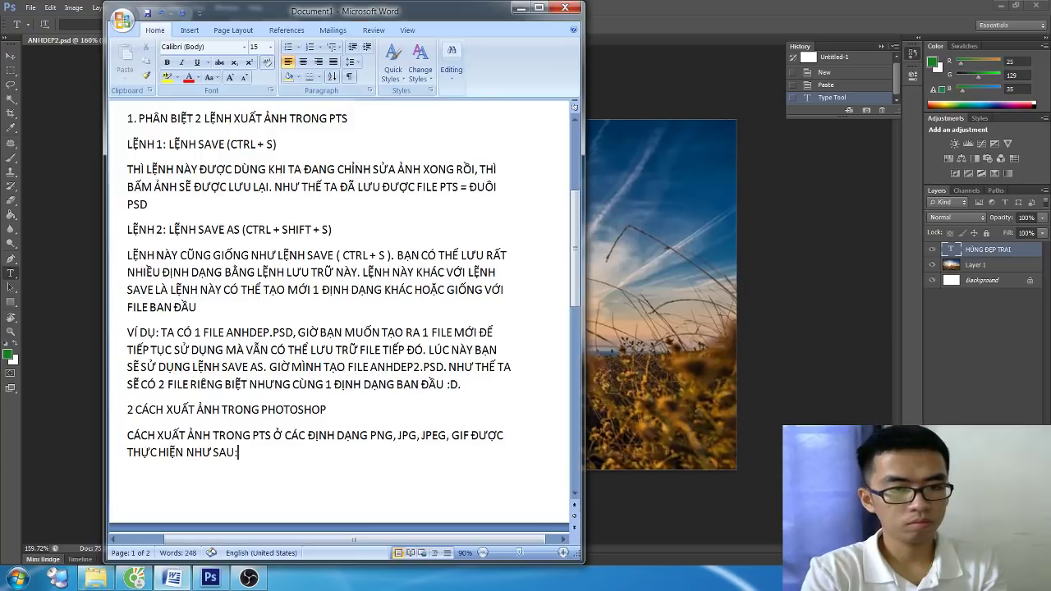
Step: Write BƯỚC 1: from the menu choose File > Save As, noting its keyboard shortcut
{"action": "key", "text": "Return"}
{"action": "key", "text": "Return"}
{"action": "key", "text": "Return"}
{"action": "key", "text": "Return"}
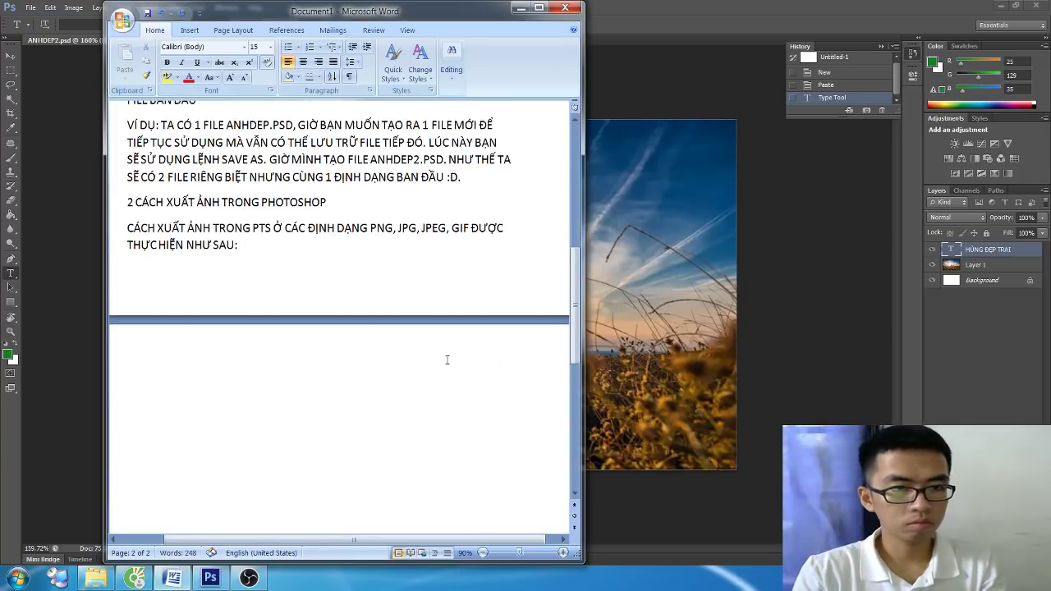
{"action": "type", "text": "BƯỚC 1"}
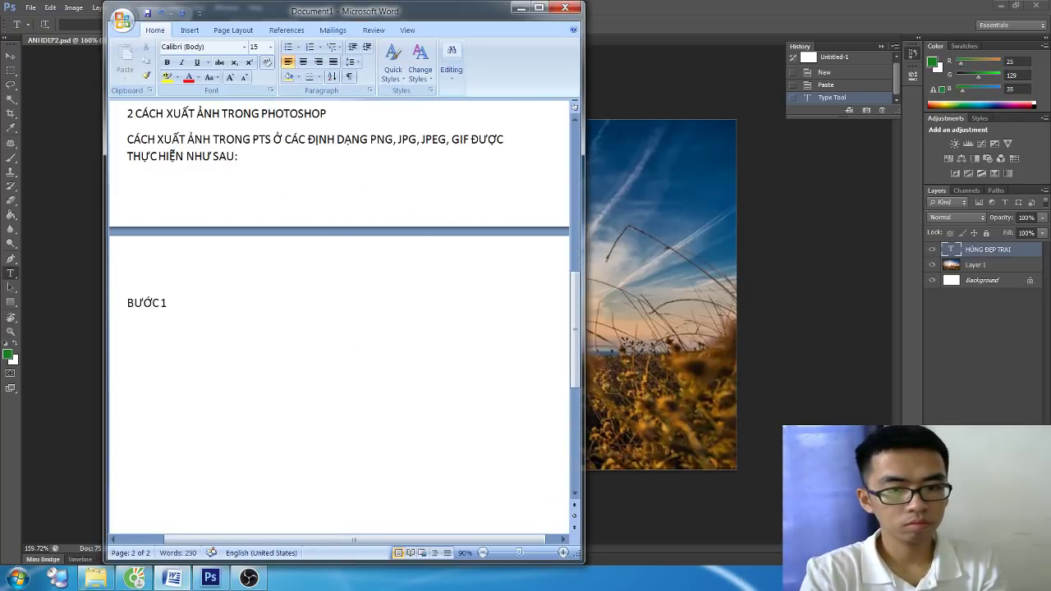
{"action": "type", "text": ":"}
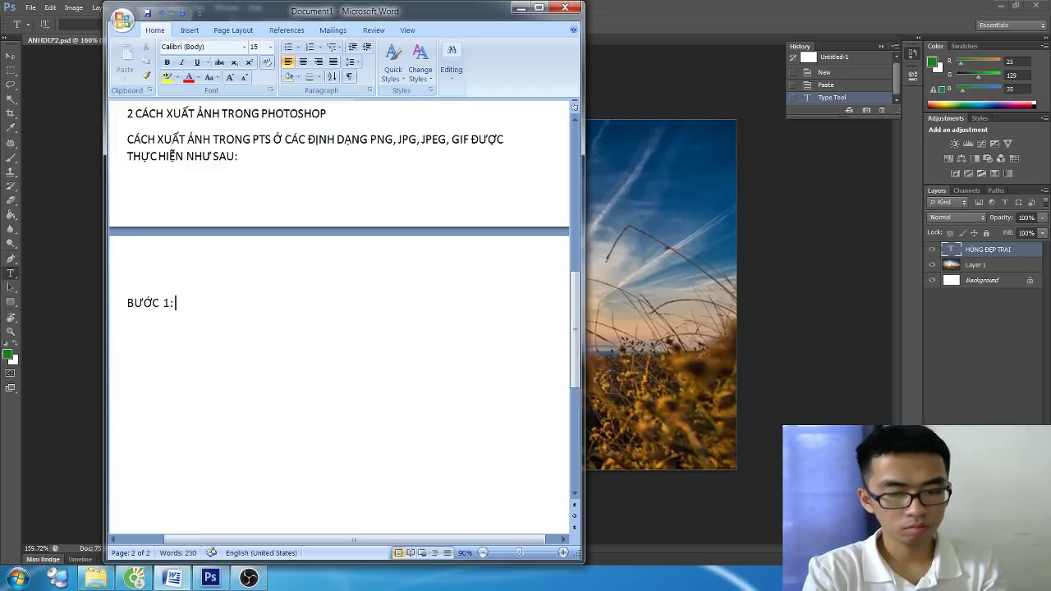
{"action": "type", "text": " Từ th"}
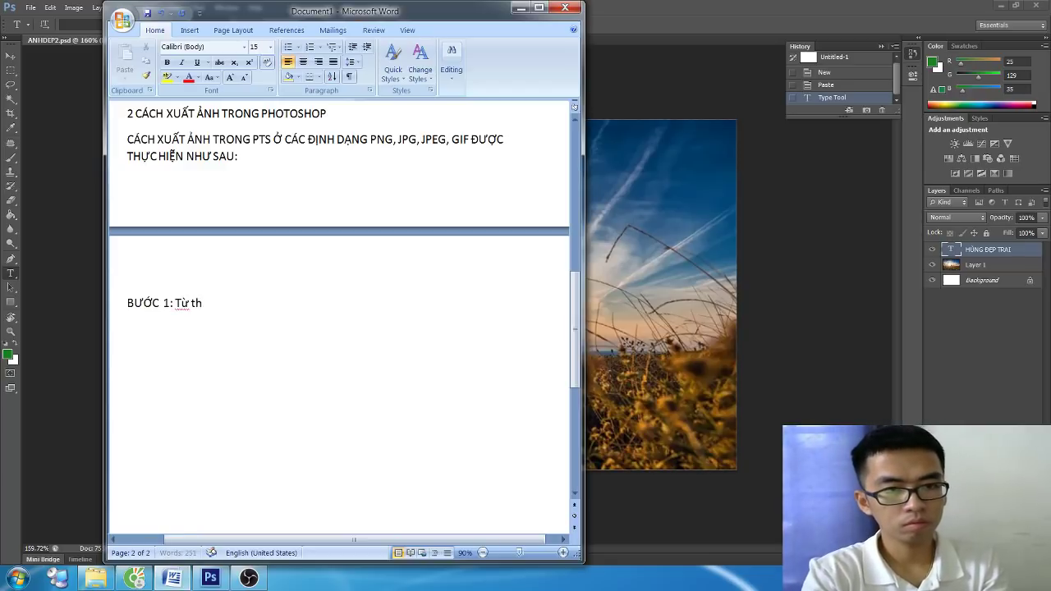
{"action": "type", "text": "anh menu"}
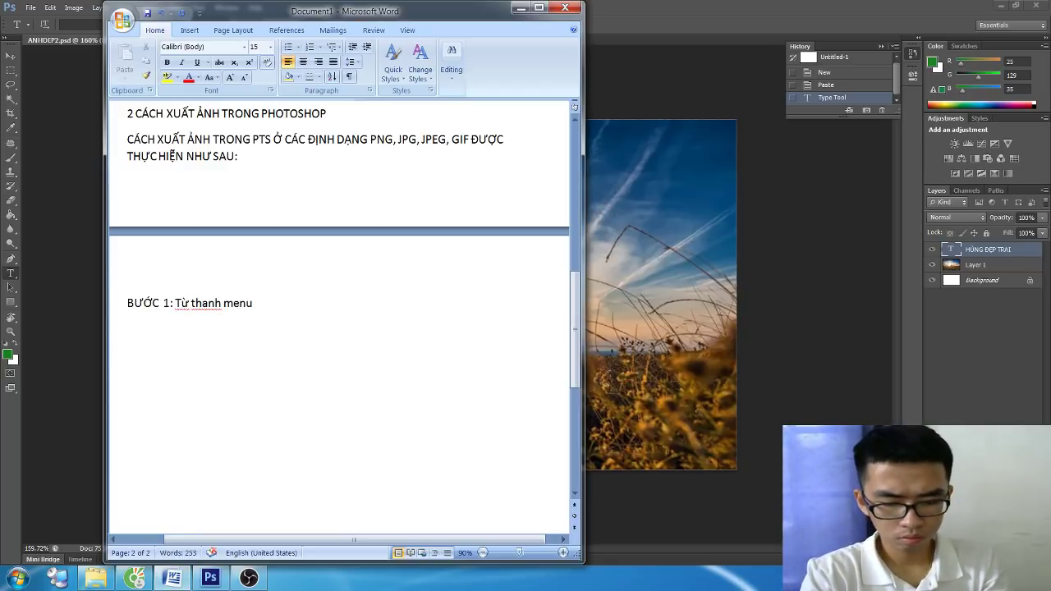
{"action": "type", "text": " ->"}
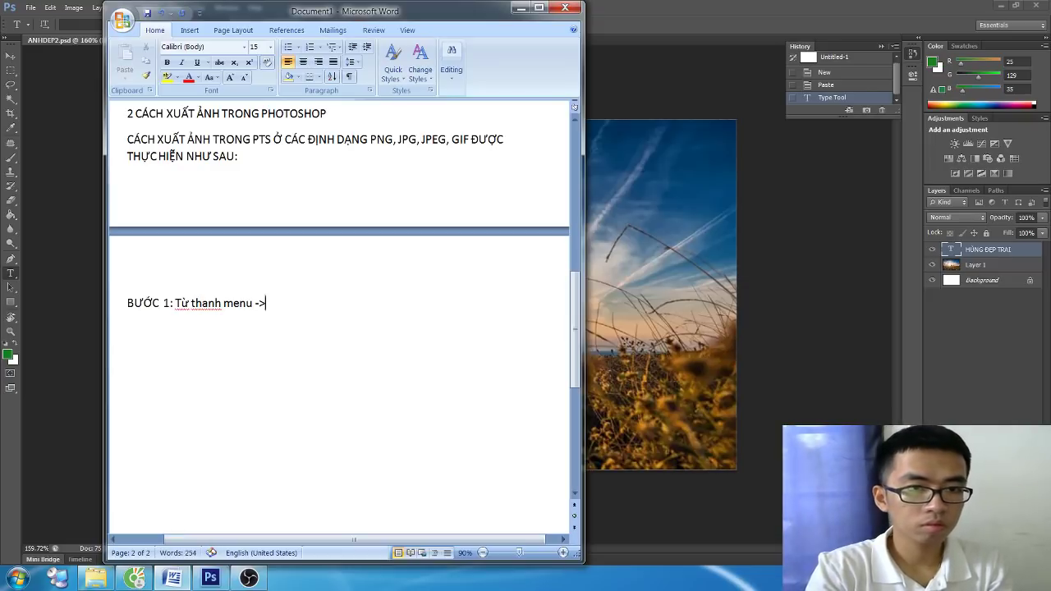
{"action": "type", "text": " chọn file -"}
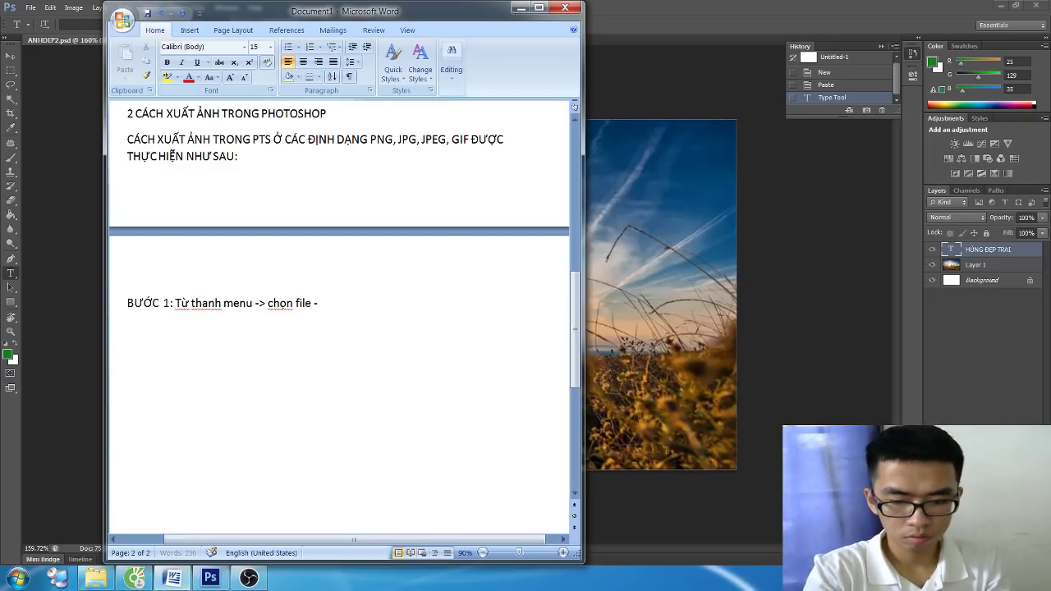
{"action": "type", "text": "> chọn"}
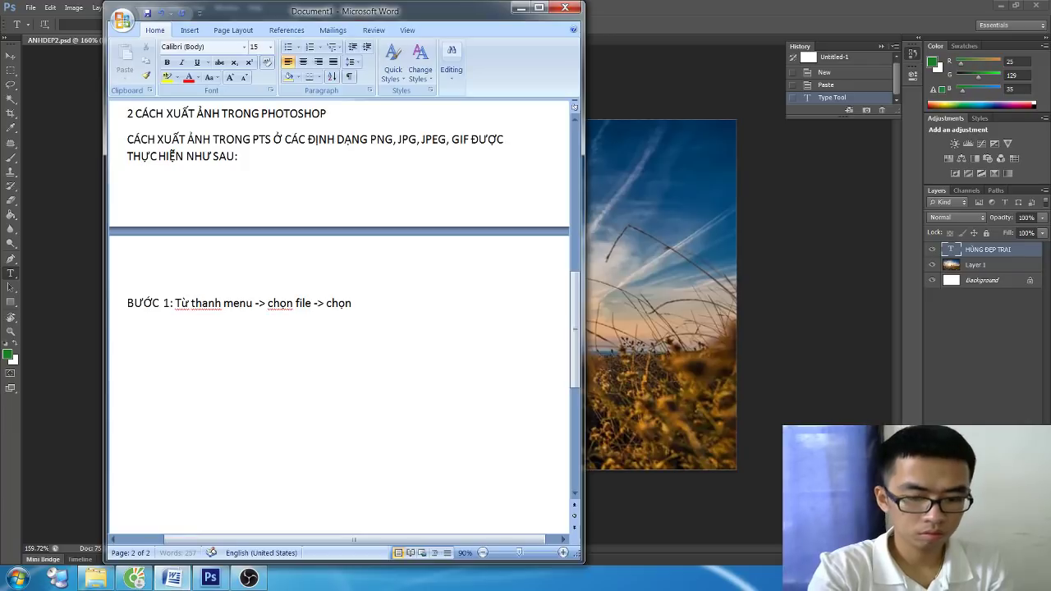
{"action": "type", "text": " Save as ( Ctrl"}
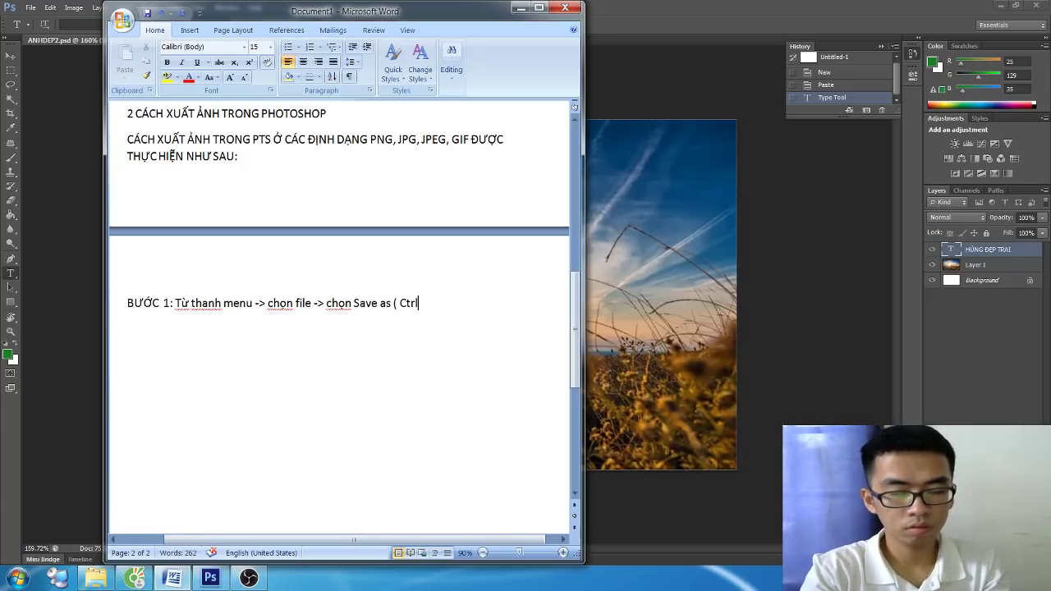
{"action": "type", "text": " +"}
{"action": "type", "text": "ft"}
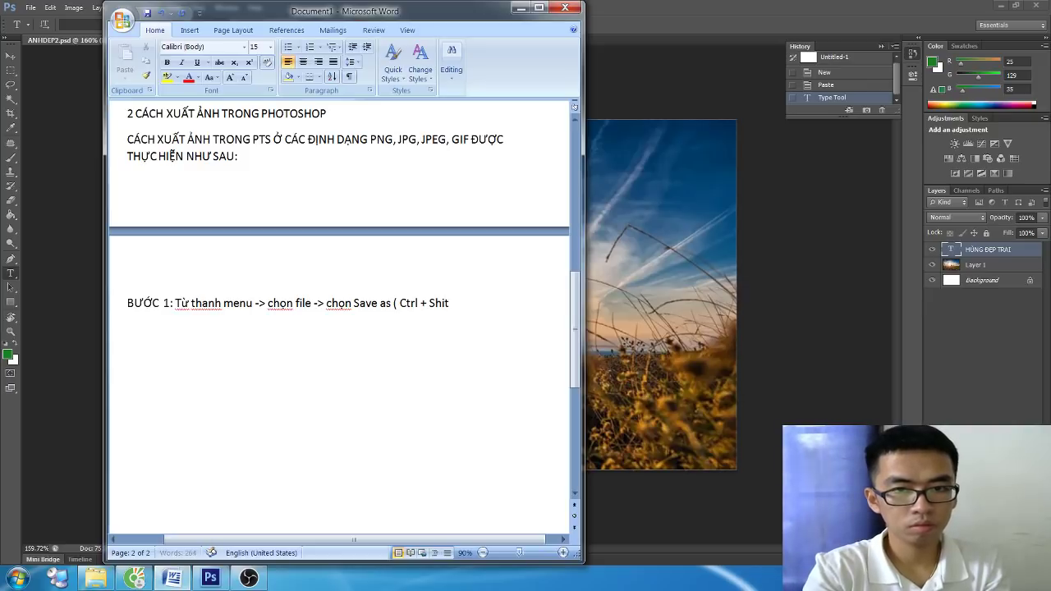
{"action": "type", "text": "f"}
{"action": "key", "text": "BackSpace"}
{"action": "key", "text": "BackSpace"}
{"action": "type", "text": "ft"}
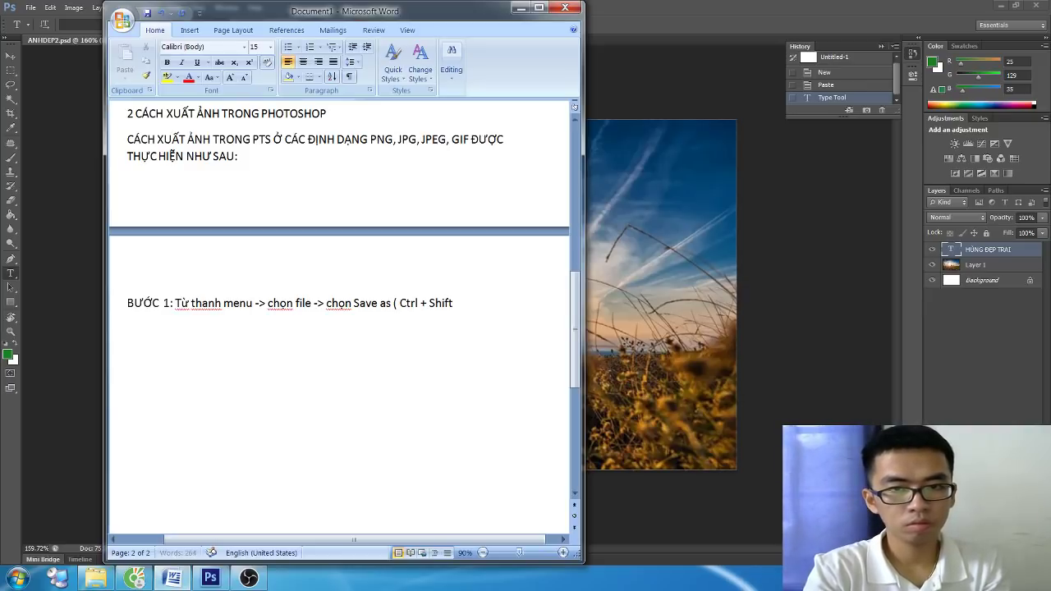
{"action": "type", "text": " + S )"}
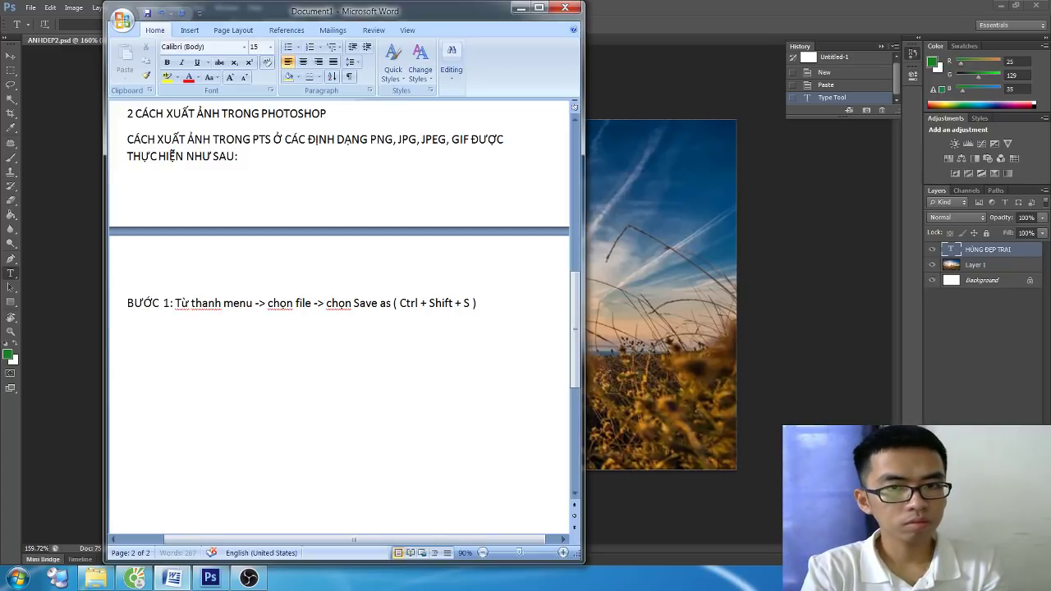
Step: Write BƯỚC 2: in the Save As dialog, pick the folder where the image will be stored
{"action": "key", "text": "Return"}
{"action": "type", "text": "buw"}
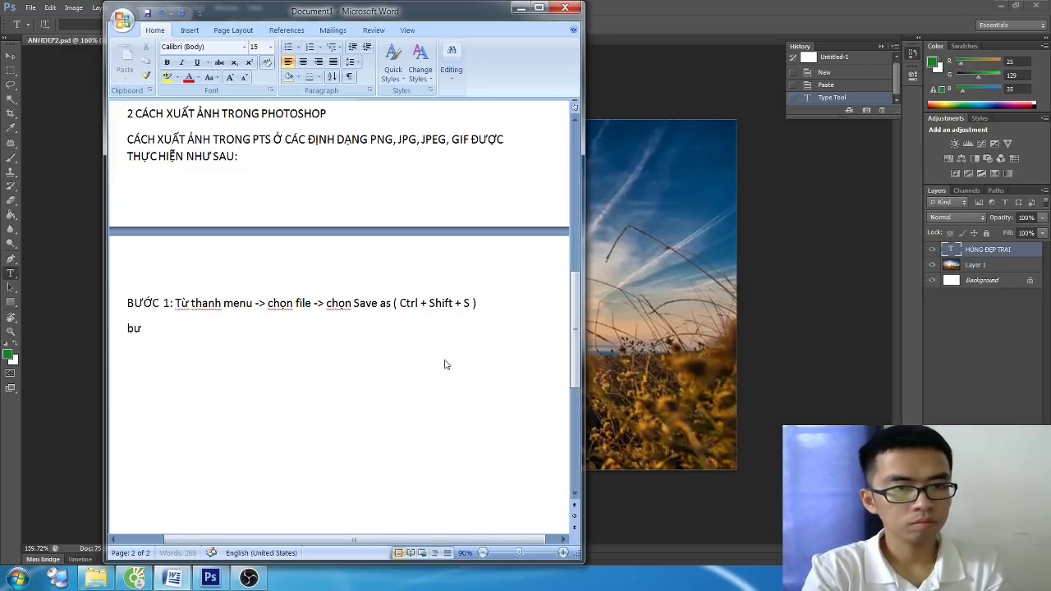
{"action": "key", "text": "ctrl+s"}
{"action": "key", "text": "Escape"}
{"action": "key", "text": "BackSpace"}
{"action": "key", "text": "BackSpace"}
{"action": "type", "text": "B"}
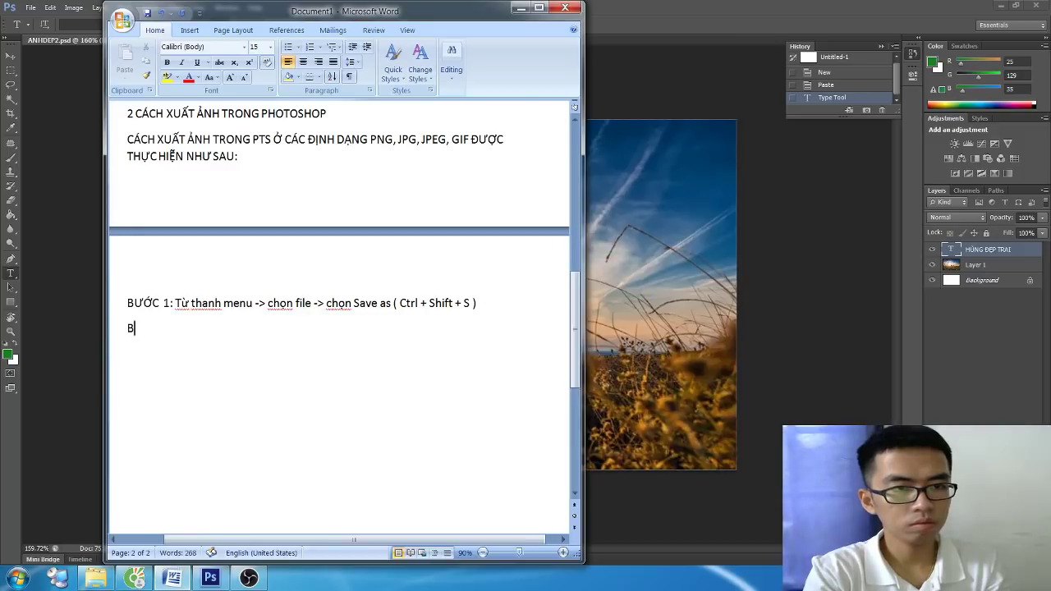
{"action": "type", "text": "ƯỚC 2"}
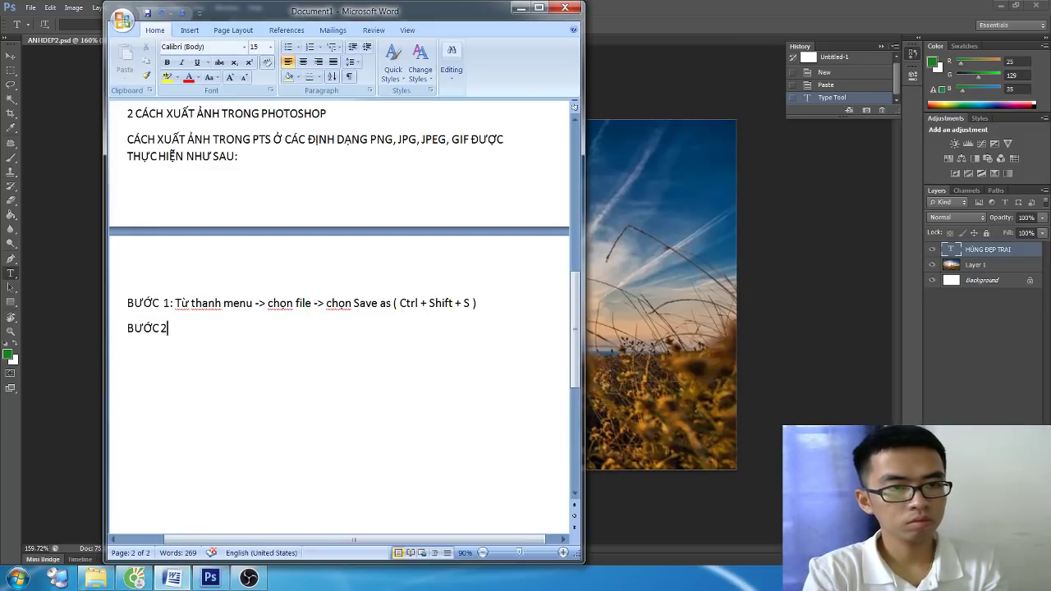
{"action": "key", "text": "BackSpace"}
{"action": "key", "text": "BackSpace"}
{"action": "type", "text": "2"}
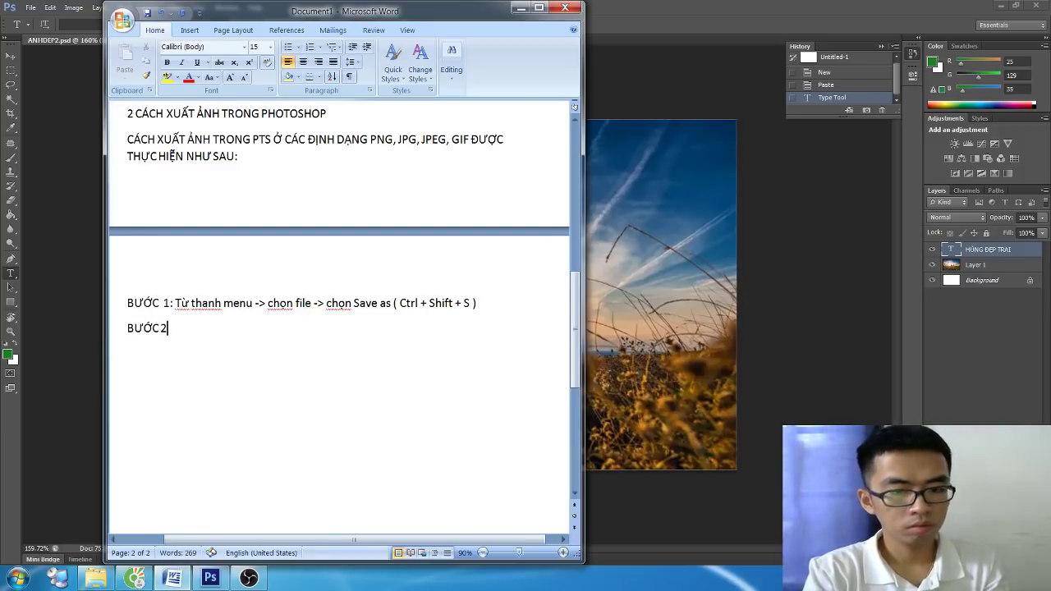
{"action": "type", "text": ":"}
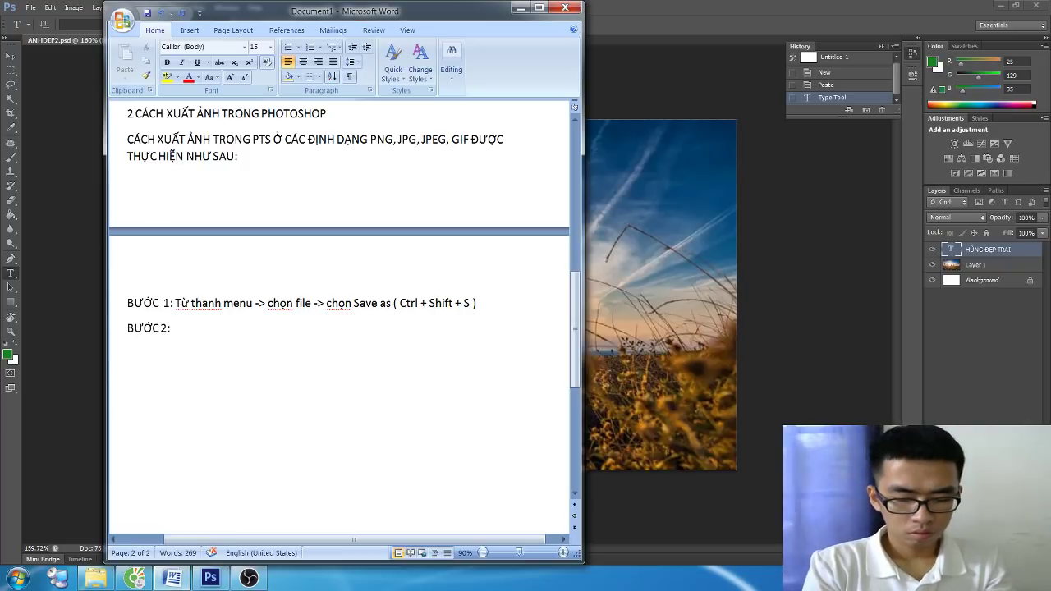
{"action": "type", "text": " TRONG HỘP T"}
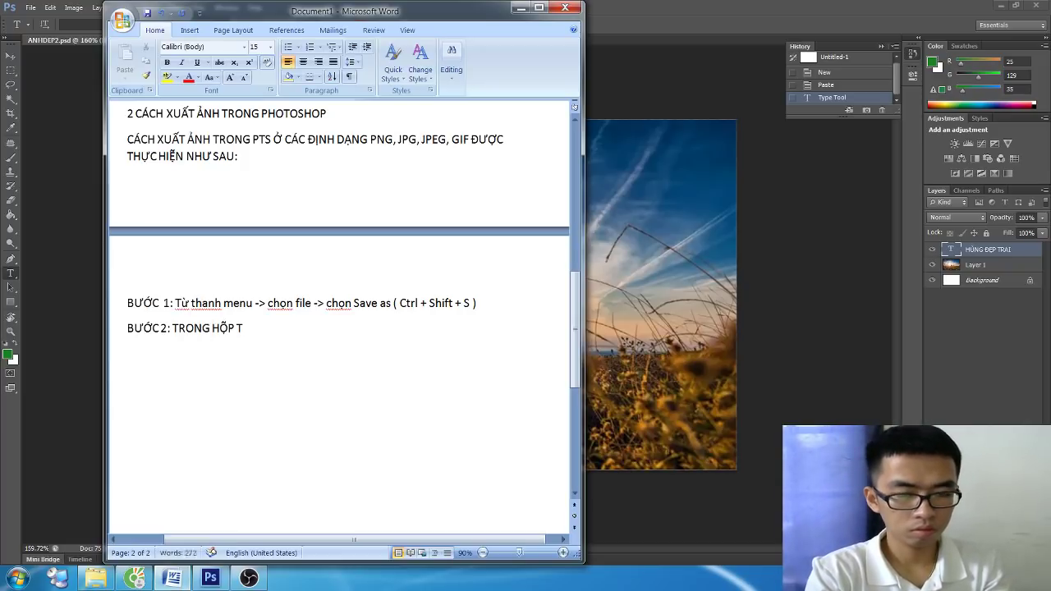
{"action": "type", "text": "HOẠI "}
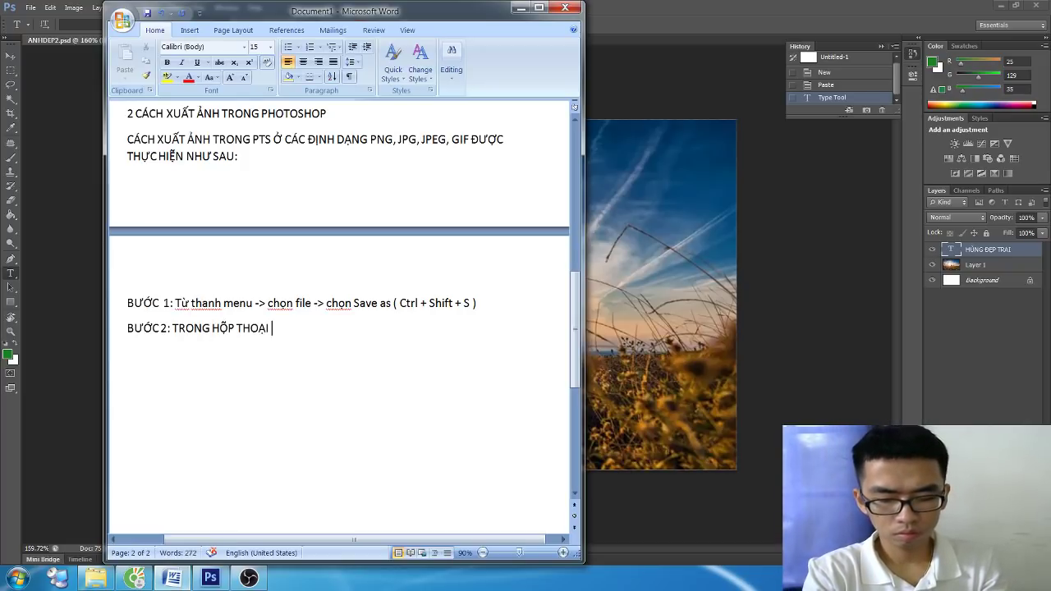
{"action": "type", "text": "SAVE ASS TOP"}
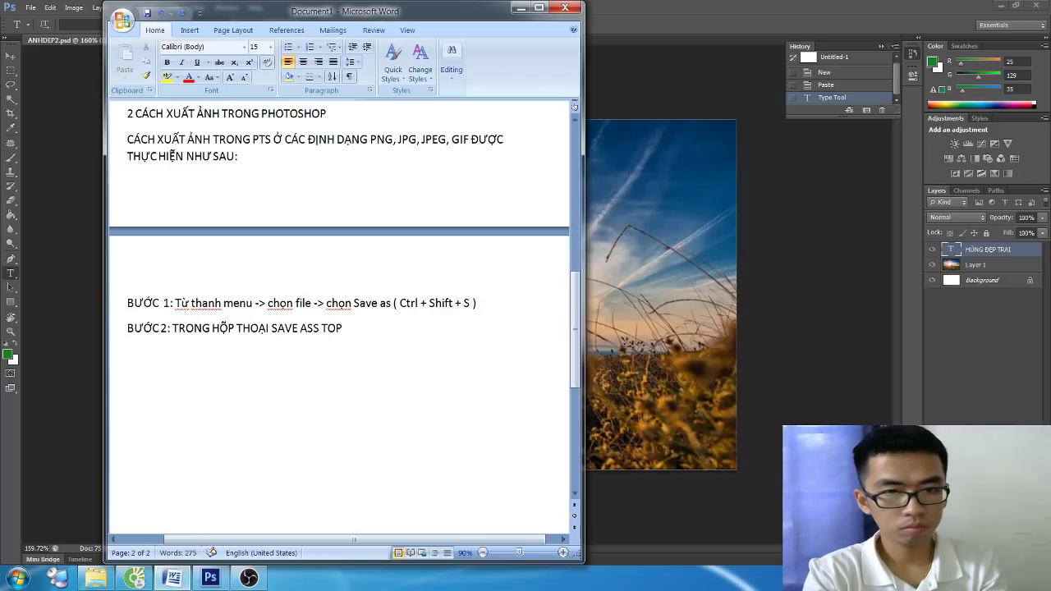
{"action": "key", "text": "BackSpace"}
{"action": "key", "text": "BackSpace"}
{"action": "key", "text": "BackSpace"}
{"action": "key", "text": "BackSpace"}
{"action": "key", "text": "BackSpace"}
{"action": "type", "text": " OPTION"}
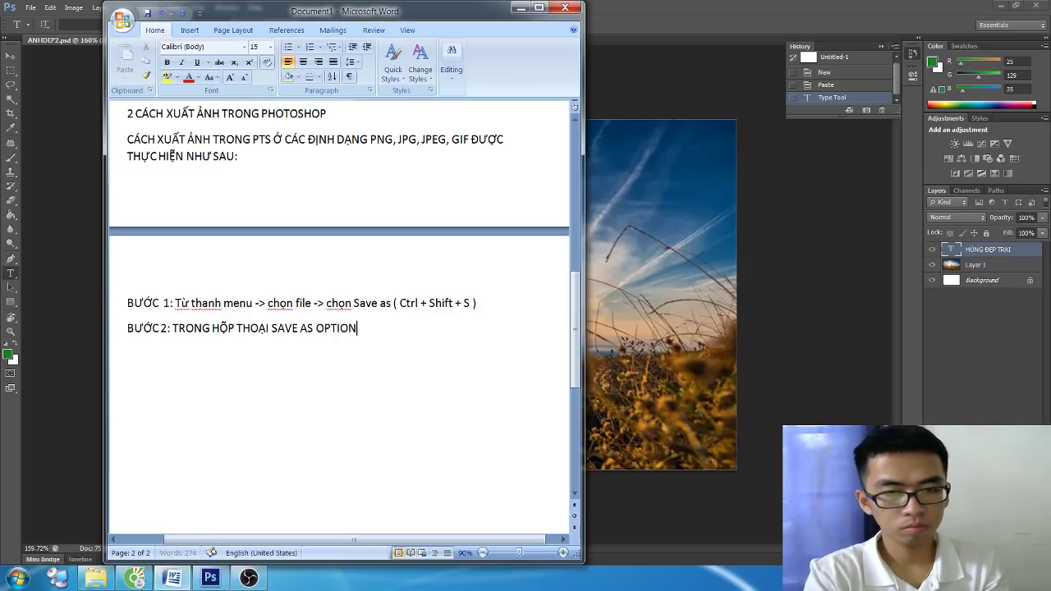
{"action": "type", "text": " ->"}
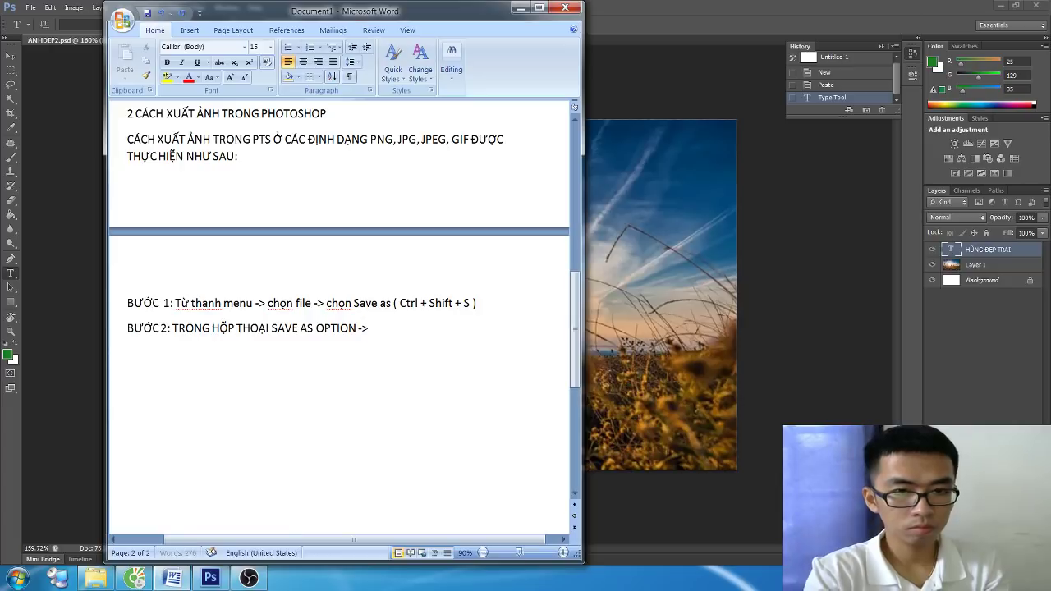
{"action": "type", "text": " BẠN CHỌN THU"}
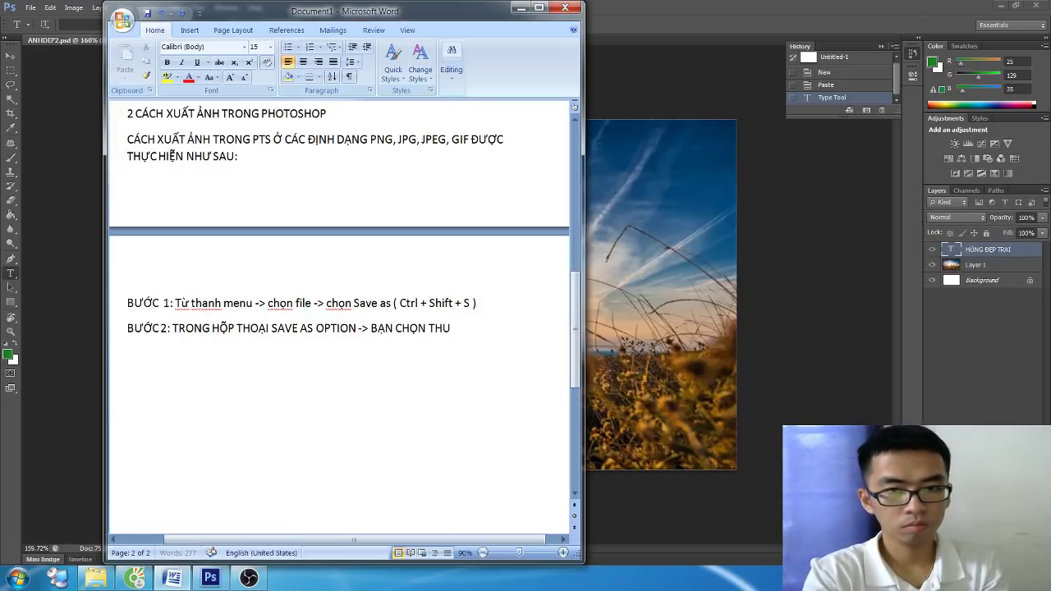
{"action": "key", "text": "BackSpace"}
{"action": "type", "text": "Ư MỤC LƯ"}
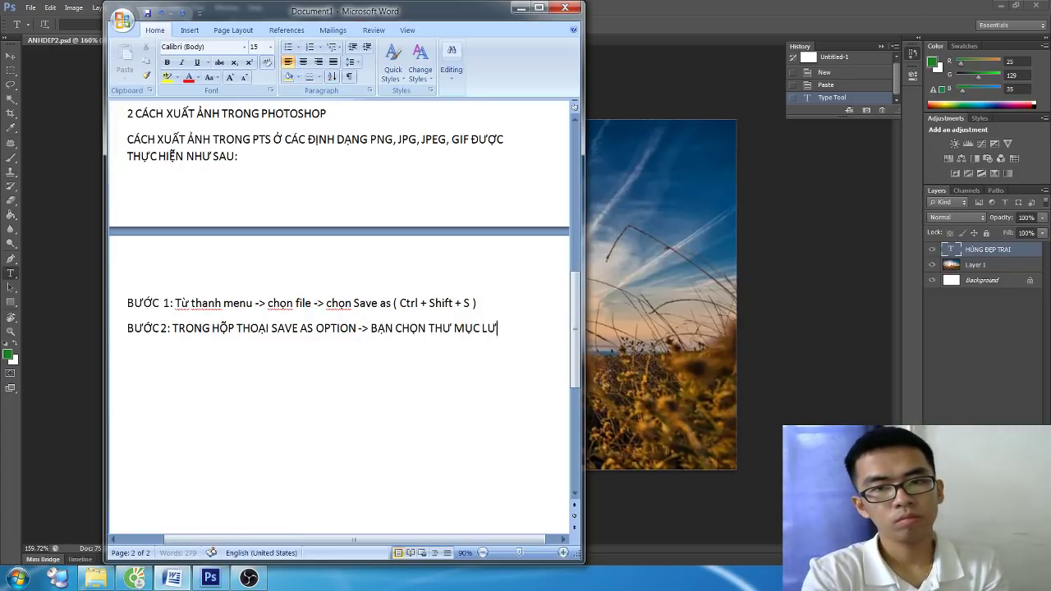
{"action": "type", "text": "U TRỮ MU"}
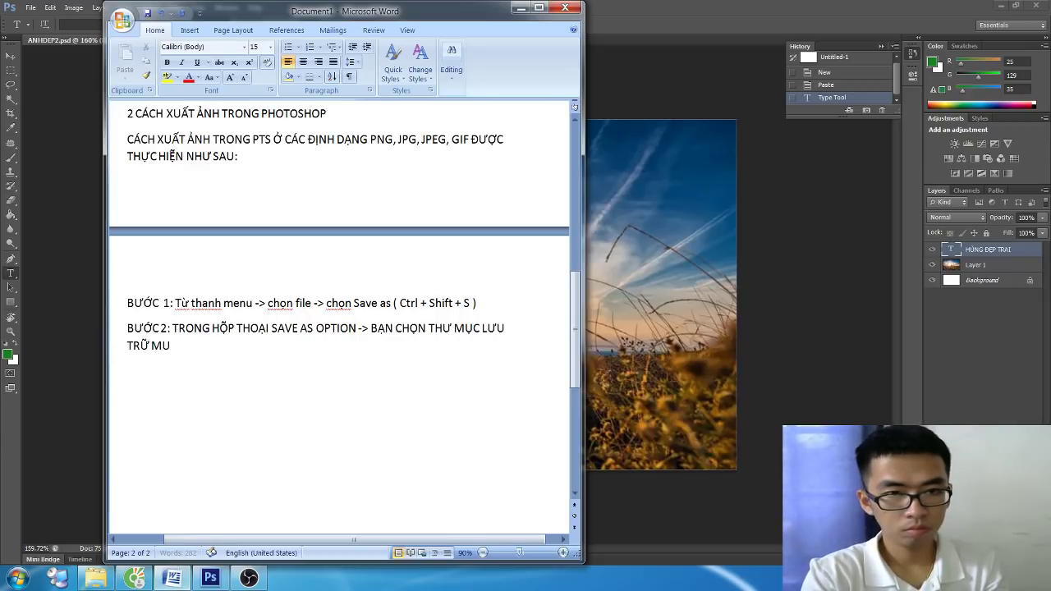
{"action": "type", "text": "ỐN LƯU TRU"}
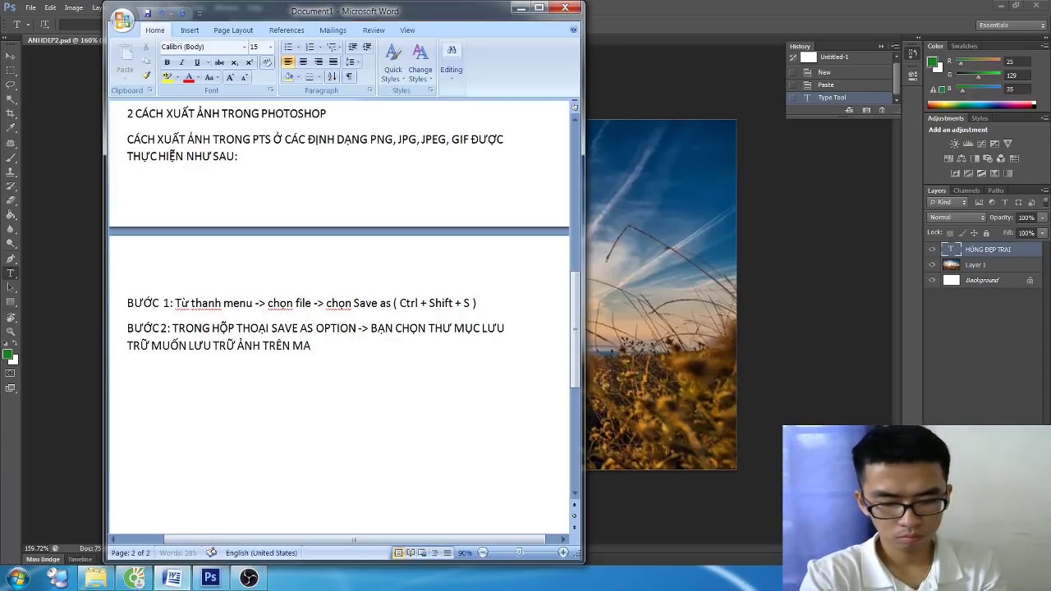
{"action": "type", "text": "Y TÍNH"}
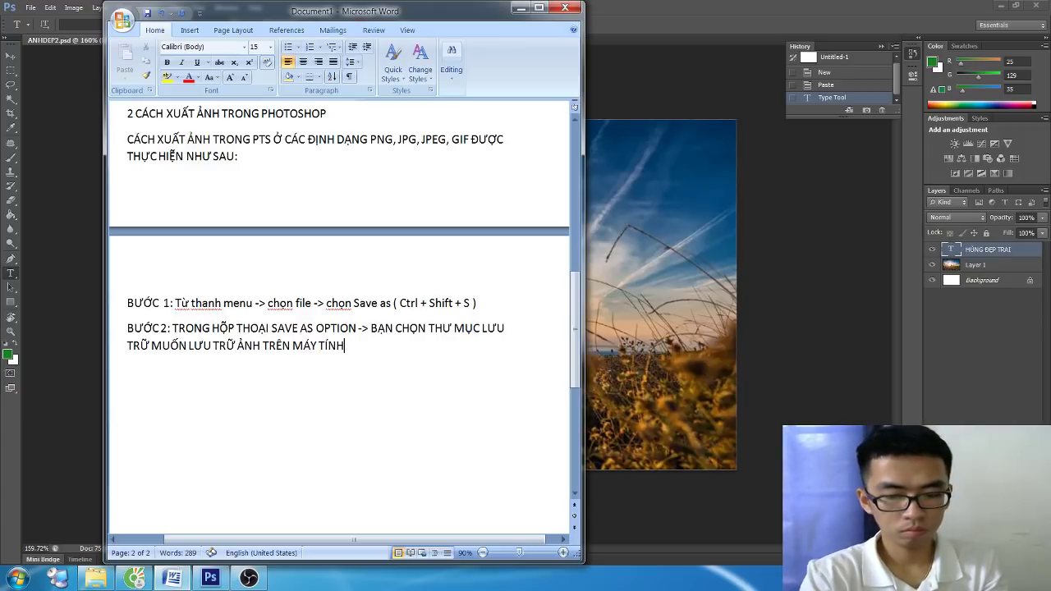
{"action": "type", "text": ":"}
{"action": "type", "text": "."}
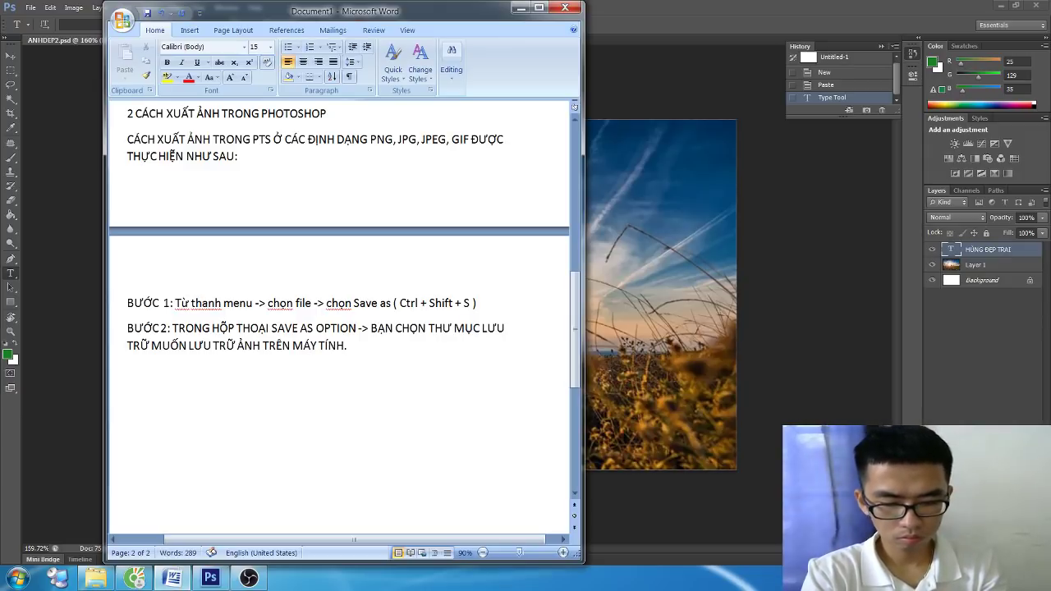
Step: Add BƯỚC 3 (enter a File Name) and BƯỚC 4 (choose format), highlighting 'SAVE AS TYPER' yellow
{"action": "key", "text": "Return"}
{"action": "type", "text": "BUO"}
{"action": "type", "text": " 3"}
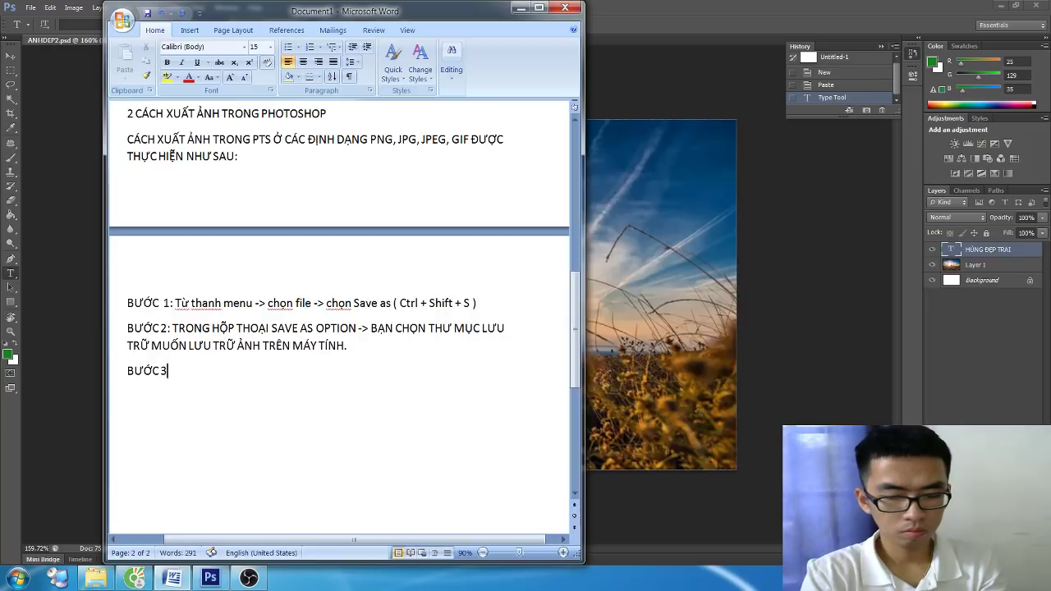
{"action": "type", "text": ": TRONGPHẦN FILE"}
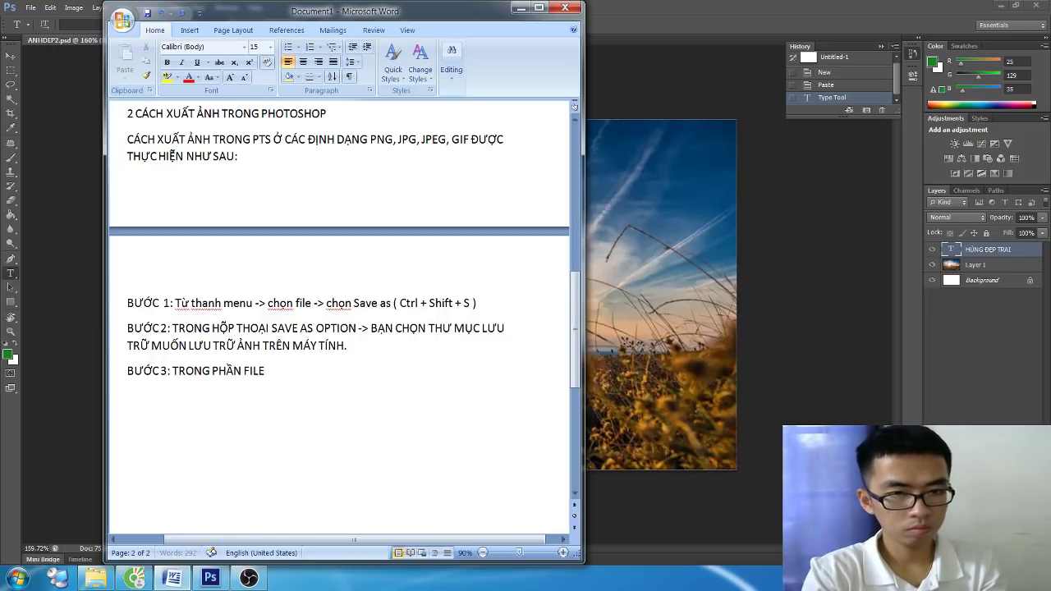
{"action": "type", "text": " NAME B"}
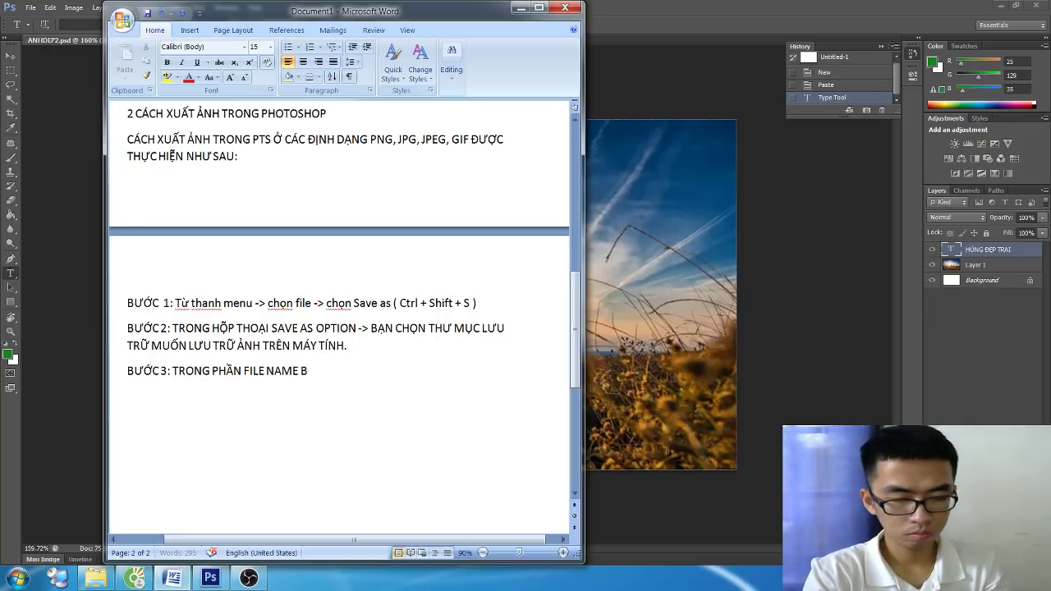
{"action": "type", "text": "T TEN"}
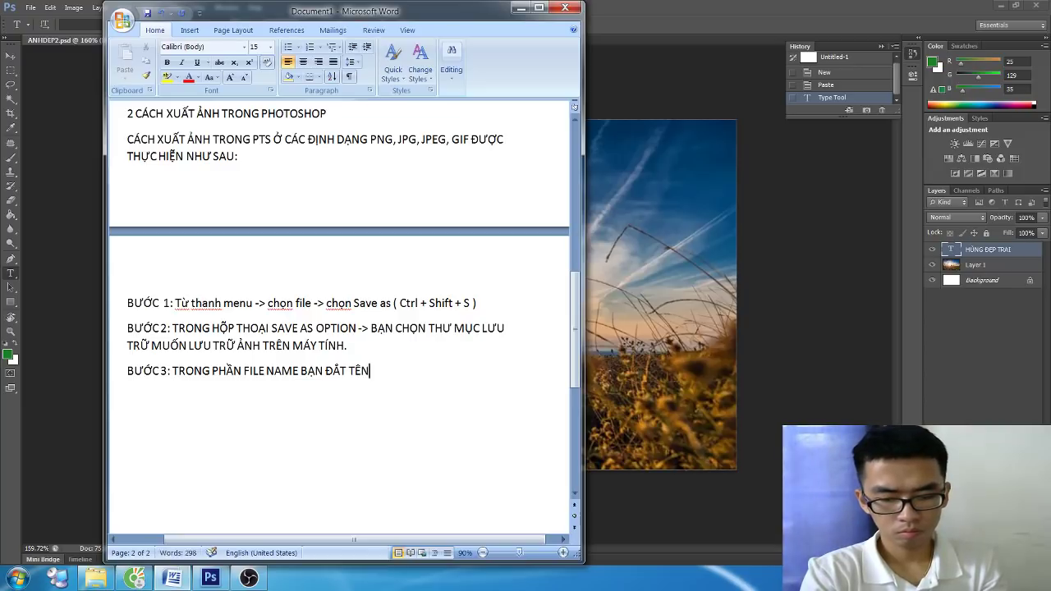
{"action": "type", "text": " CHO BỨC ẢNH CỦA"}
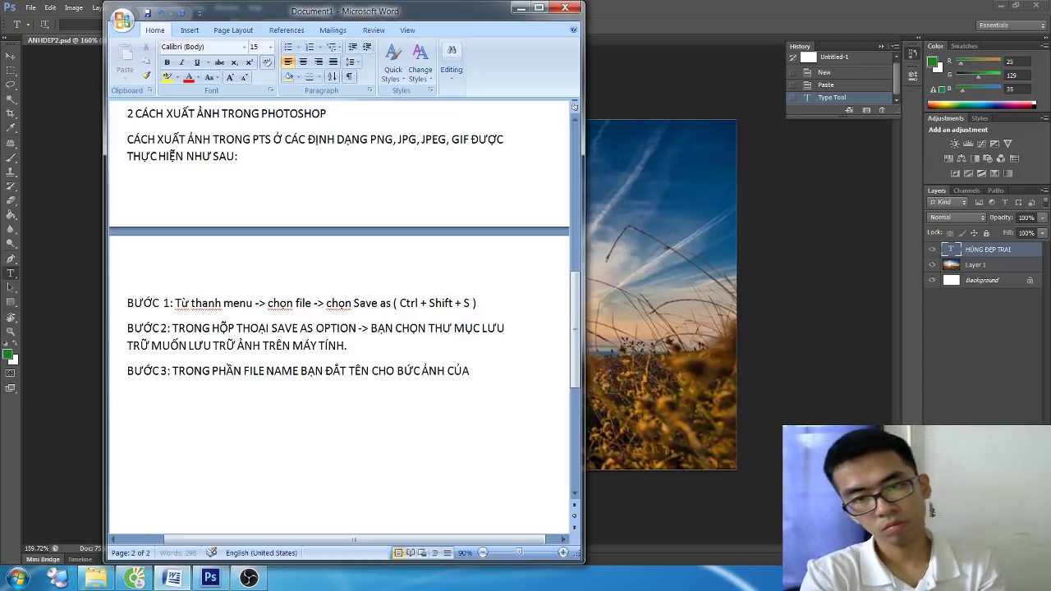
{"action": "type", "text": " MÌNH"}
{"action": "key", "text": "Return"}
{"action": "type", "text": "BƯỚ"}
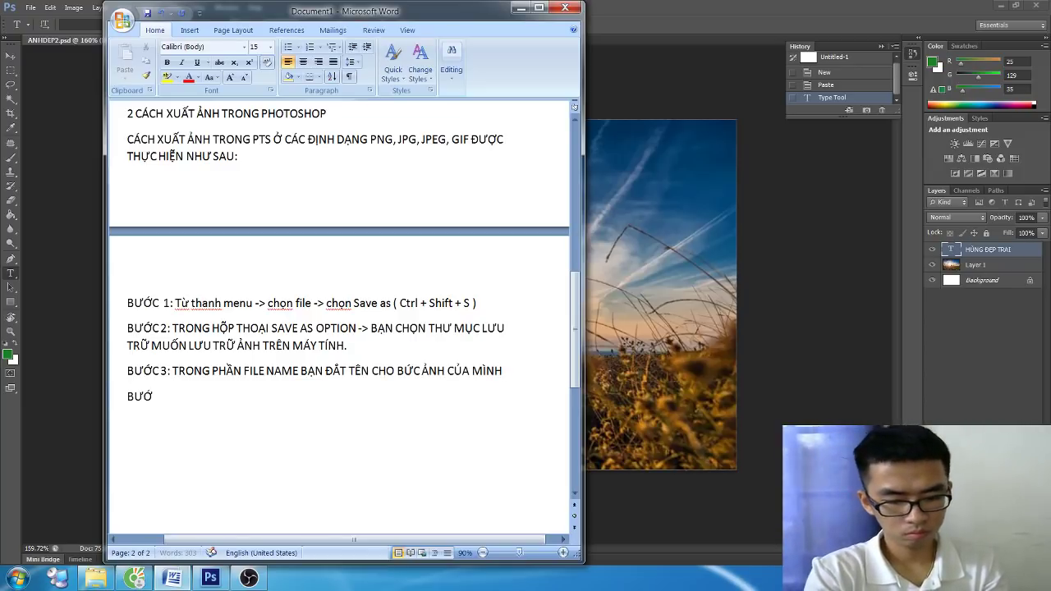
{"action": "type", "text": "C 4: TIẾP"}
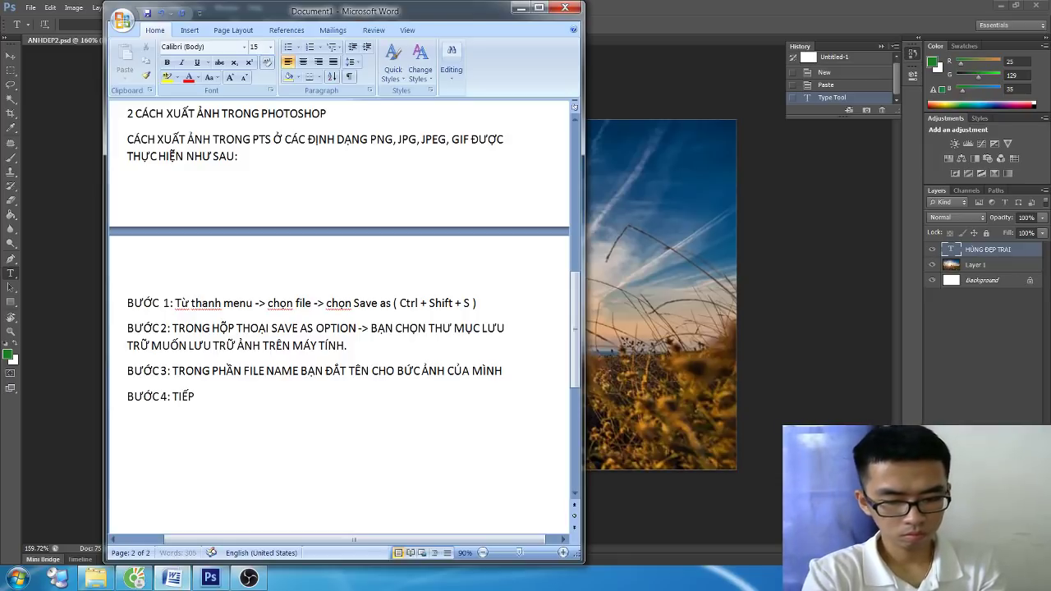
{"action": "type", "text": " THEO BẠ"}
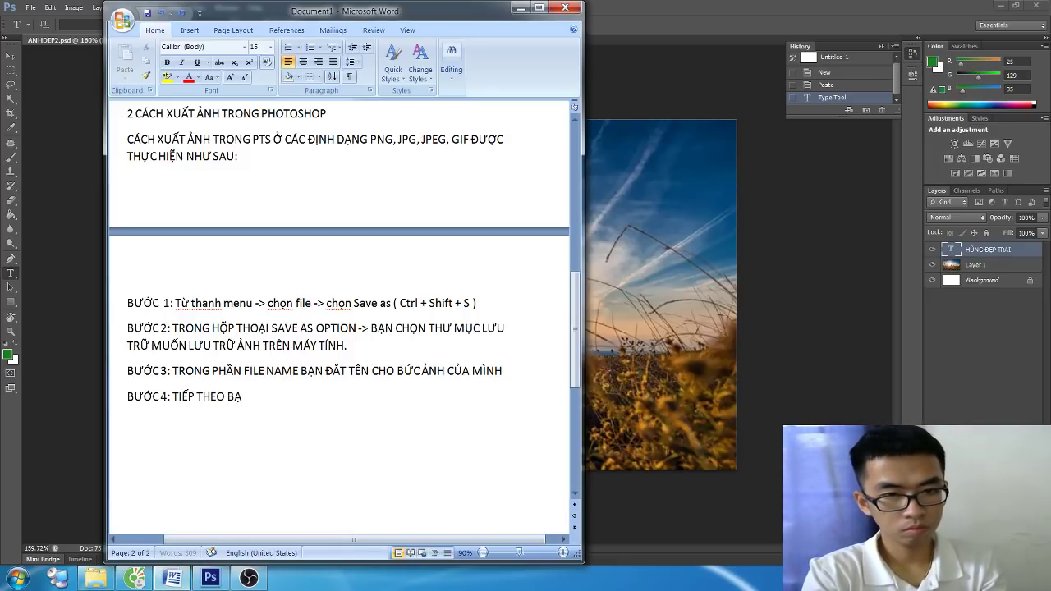
{"action": "type", "text": "N LỰA CHỌN "}
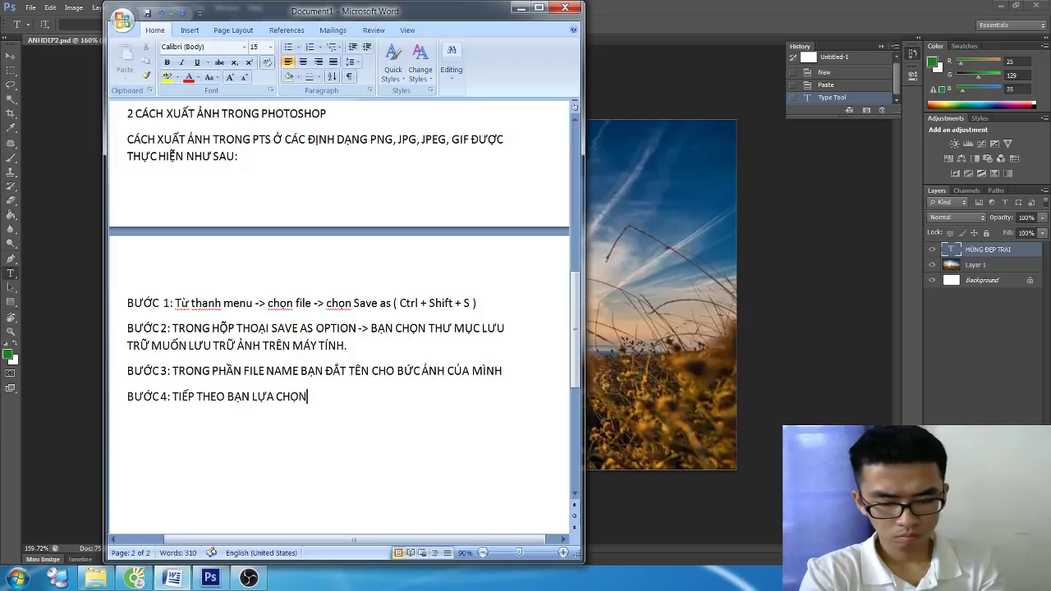
{"action": "type", "text": "ĐỊNH DẠNG ẢN"}
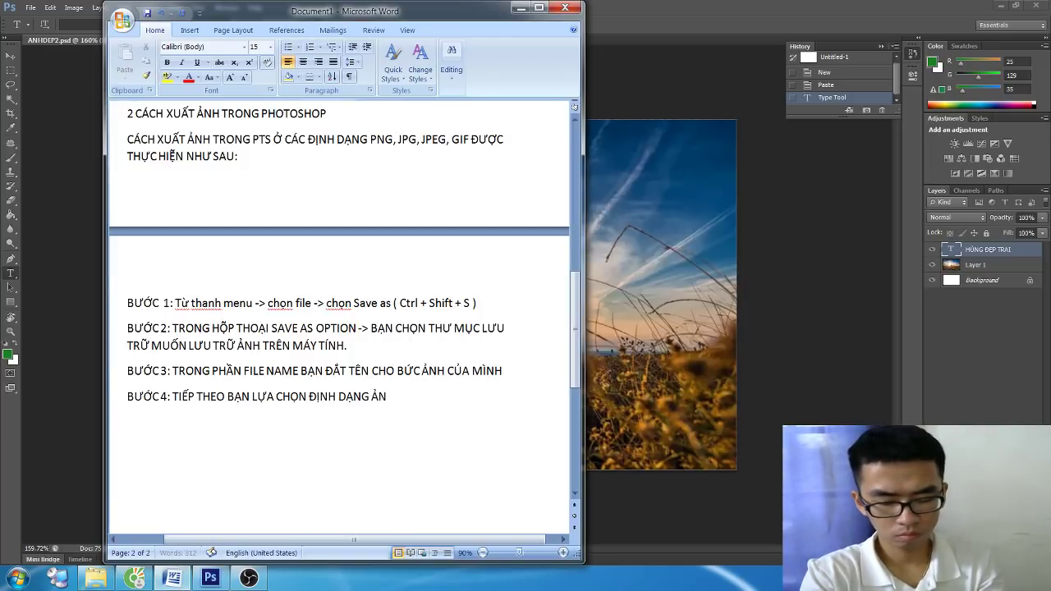
{"action": "type", "text": "H MÀ MÌNH MUÔ"}
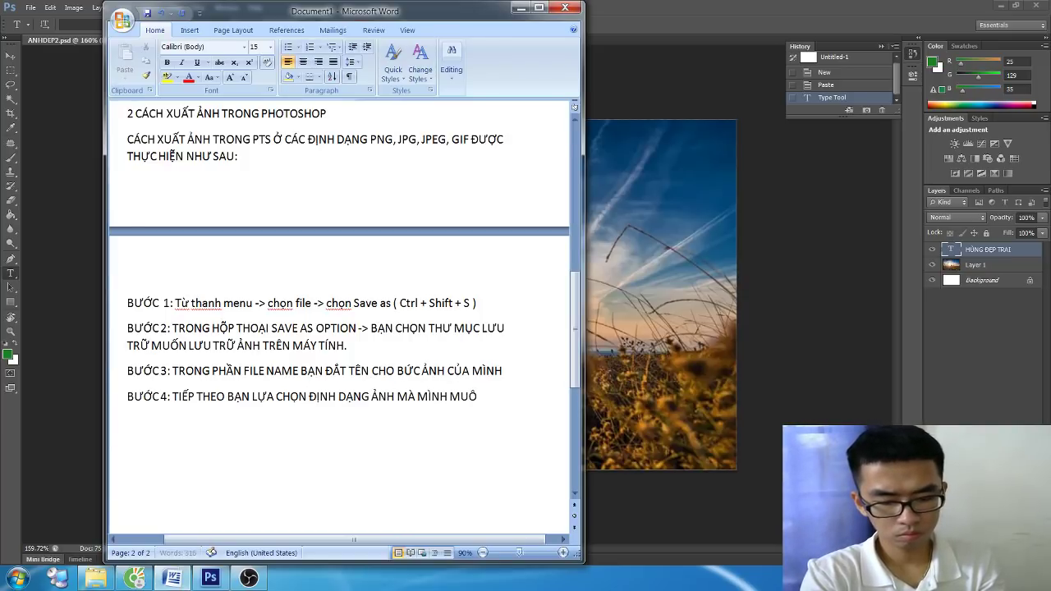
{"action": "type", "text": "Ư"}
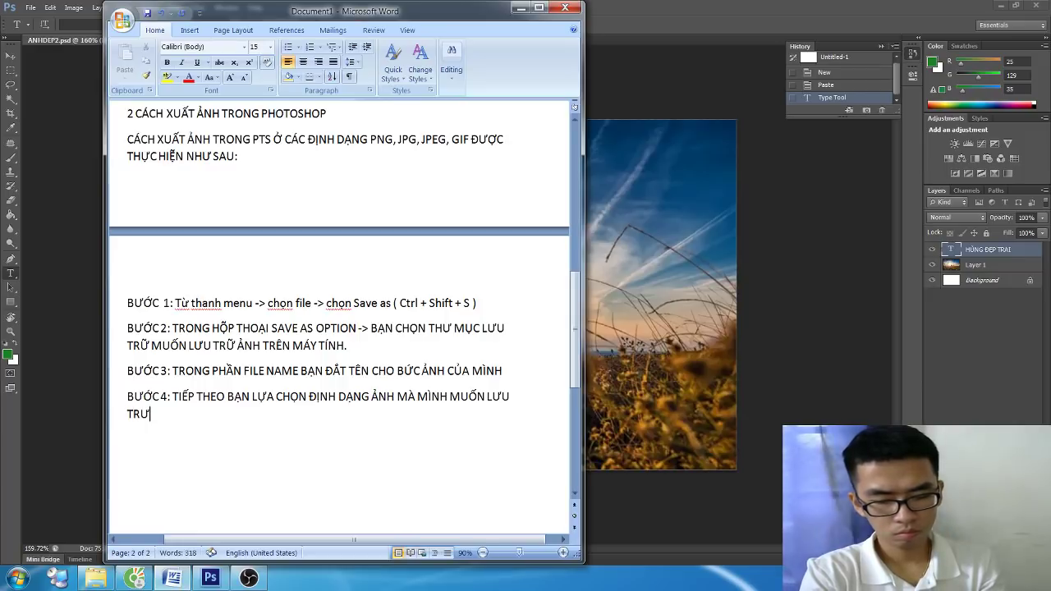
{"action": "type", "text": "U TRUỮ. TRO"}
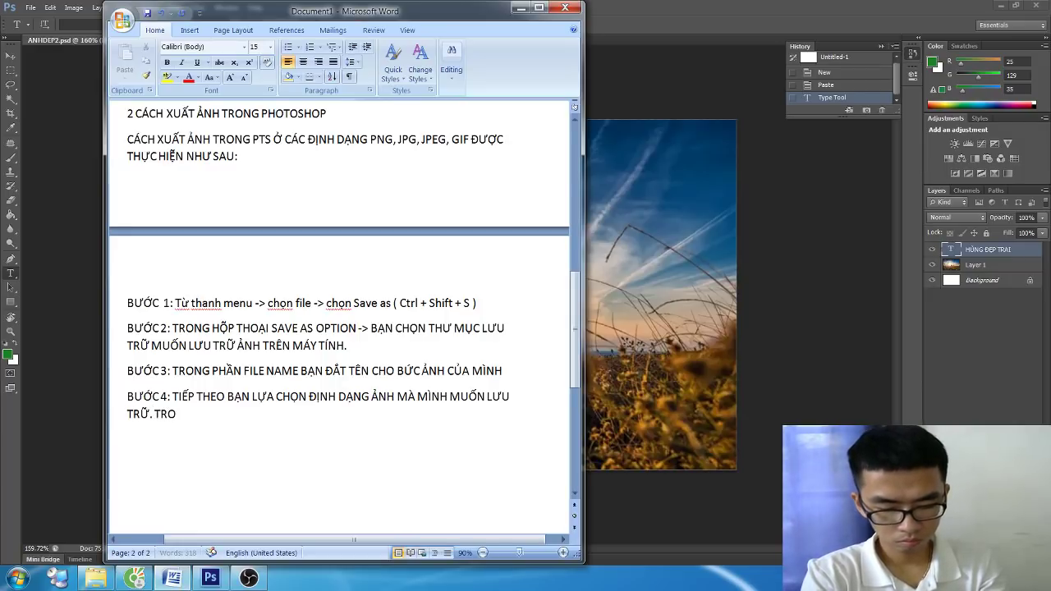
{"action": "type", "text": "NG PHẦN"}
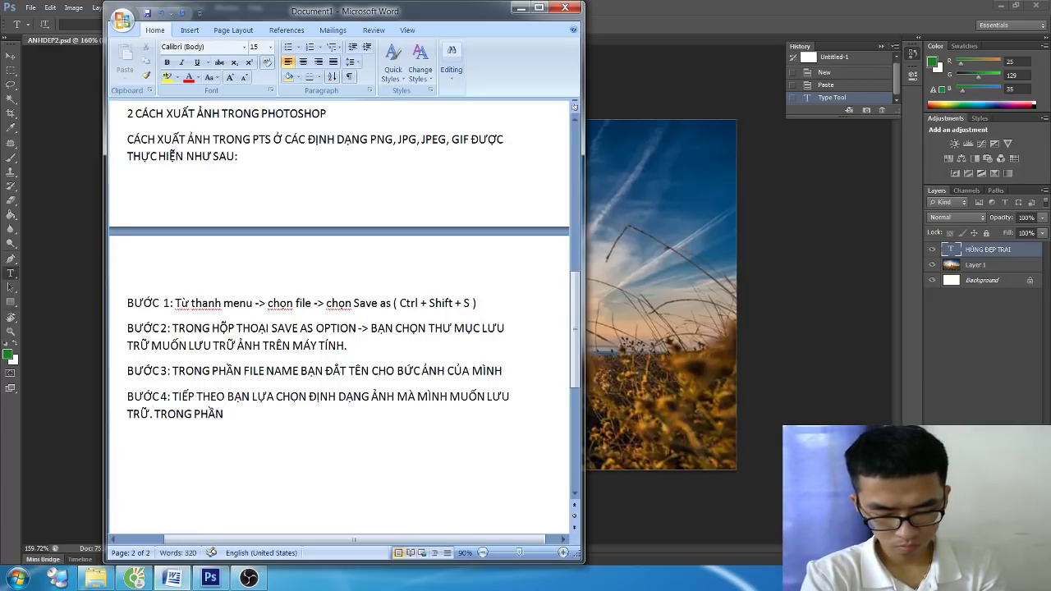
{"action": "type", "text": " sAV"}
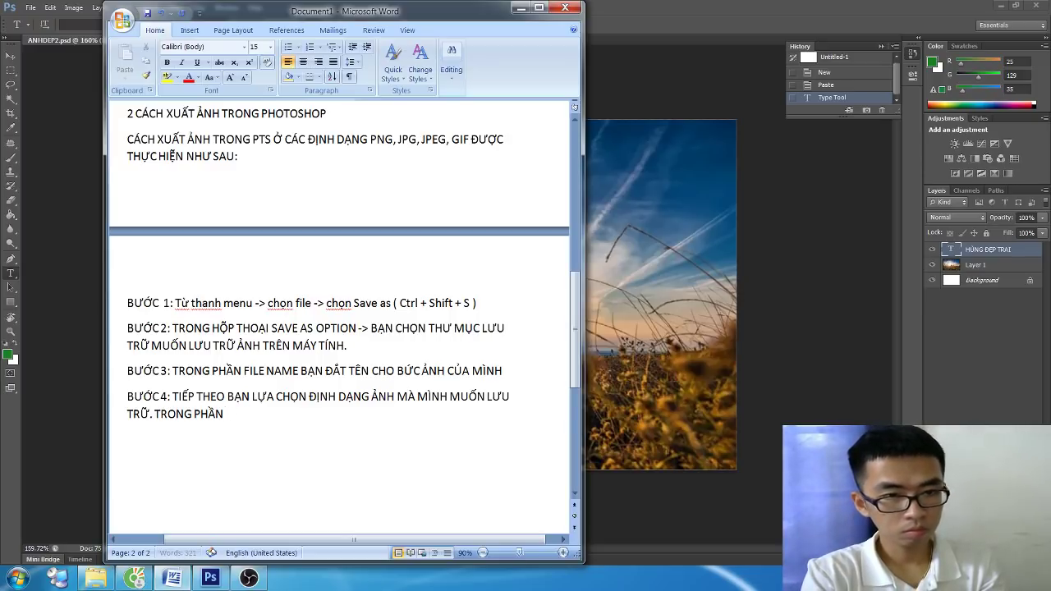
{"action": "type", "text": "SA"}
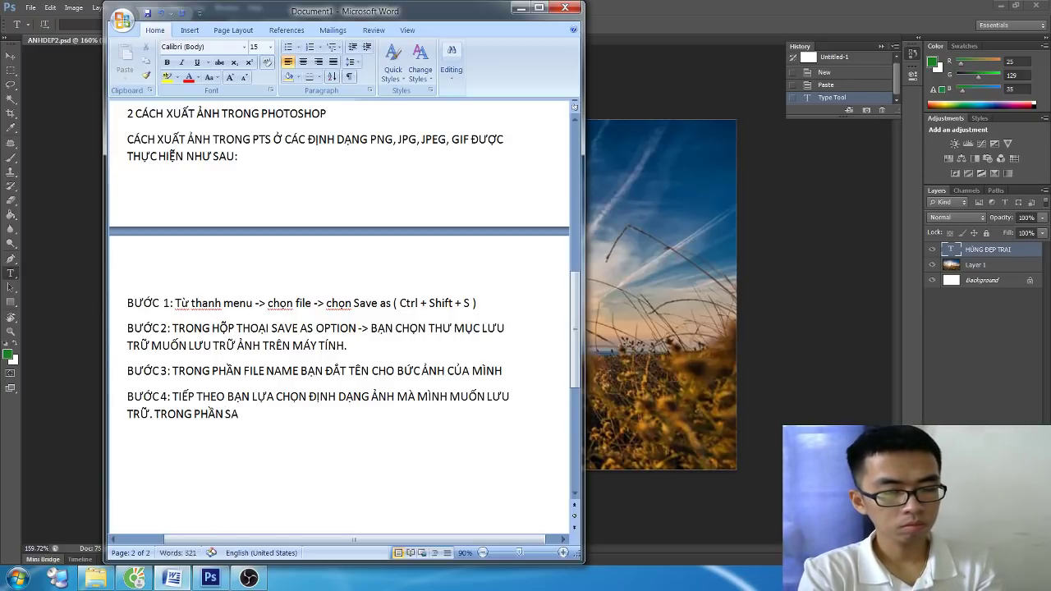
{"action": "type", "text": "VE AS"}
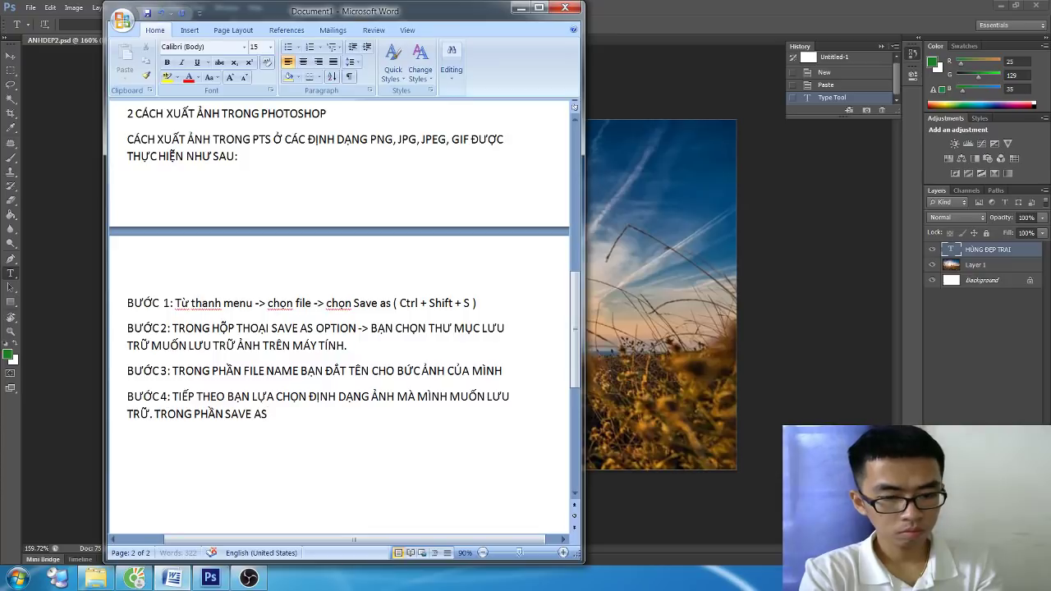
{"action": "type", "text": " TYPER -"}
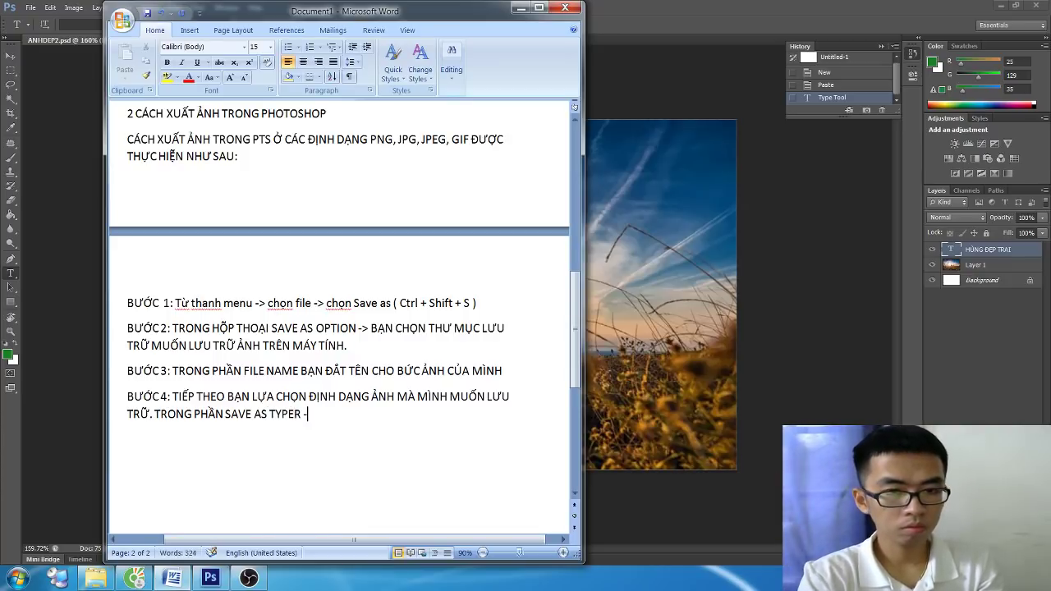
{"action": "type", "text": "> CHON ĐI"}
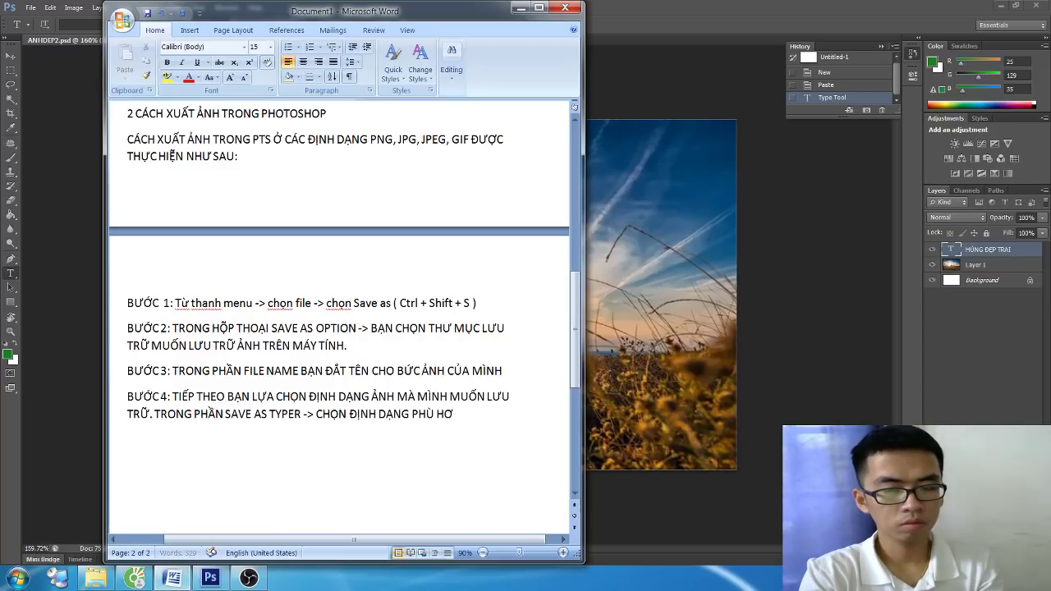
{"action": "type", "text": "ỢP"}
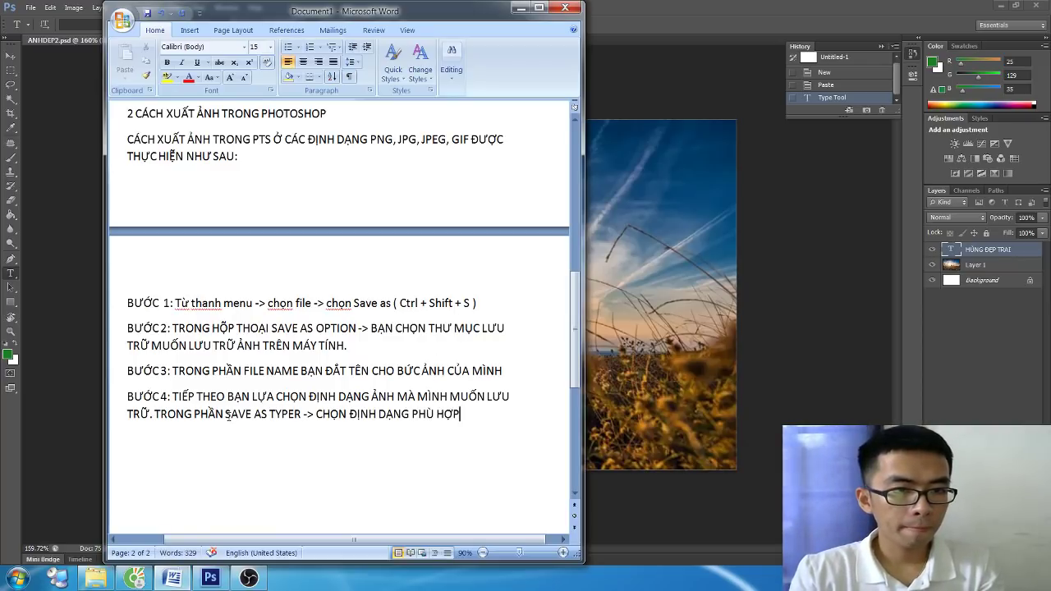
{"action": "left_click_drag", "start_coordinate": [225, 416], "coordinate": [301, 416]}
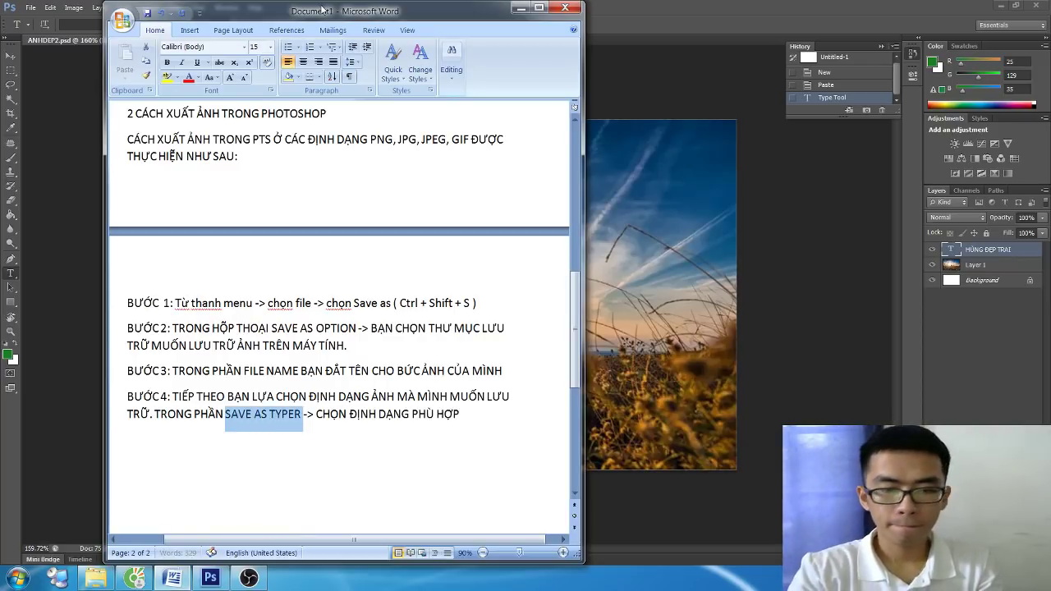
{"action": "left_click", "coordinate": [167, 76]}
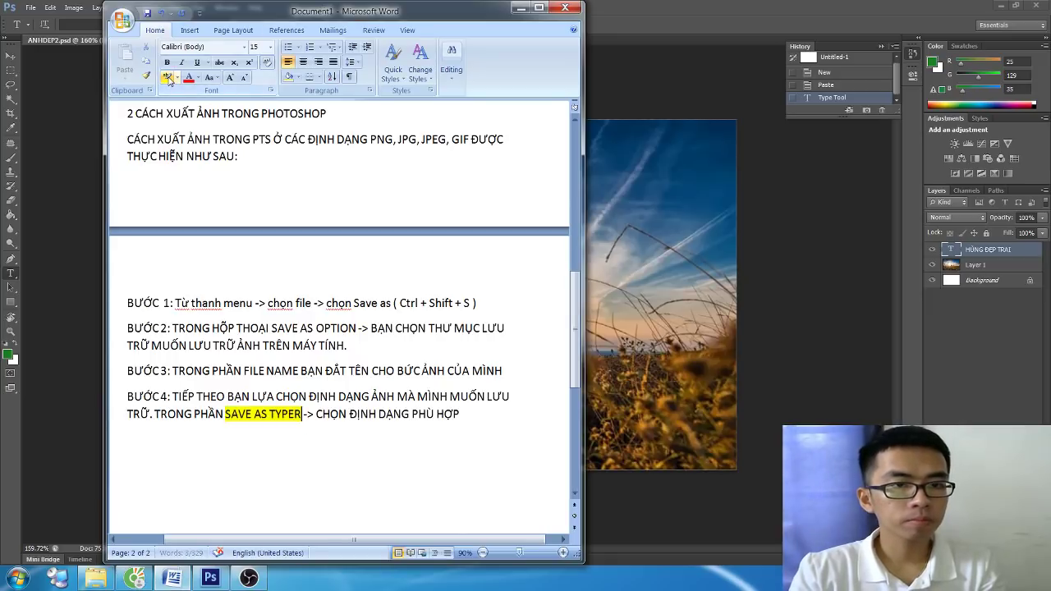
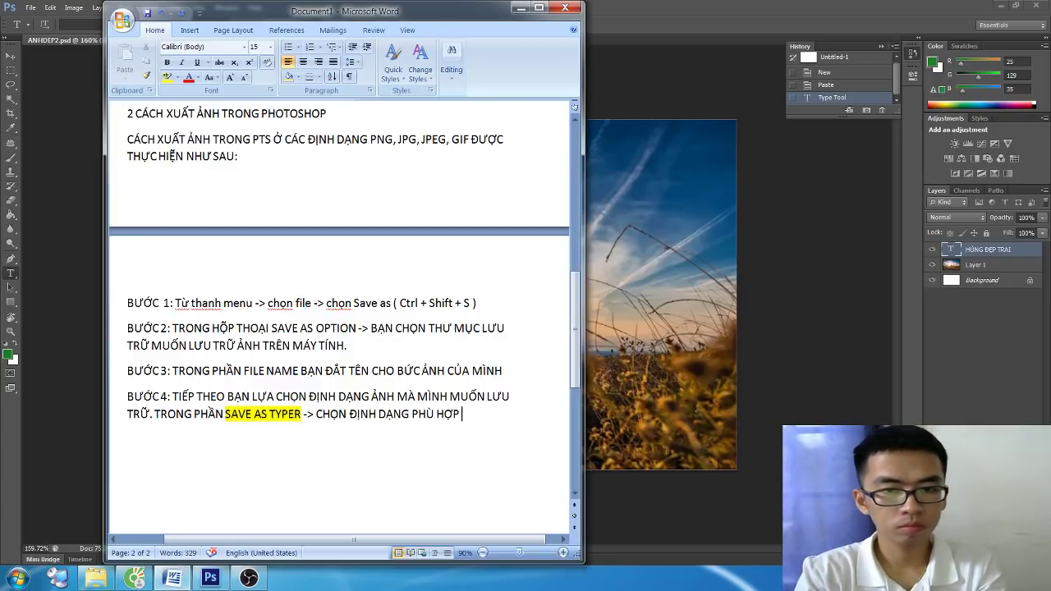
Step: Finish BƯỚC 4 with the PNG, JPG, JPEG formats and add BƯỚC 5 ending 'CHỌN OK.'
{"action": "type", "text": "( PNG,"}
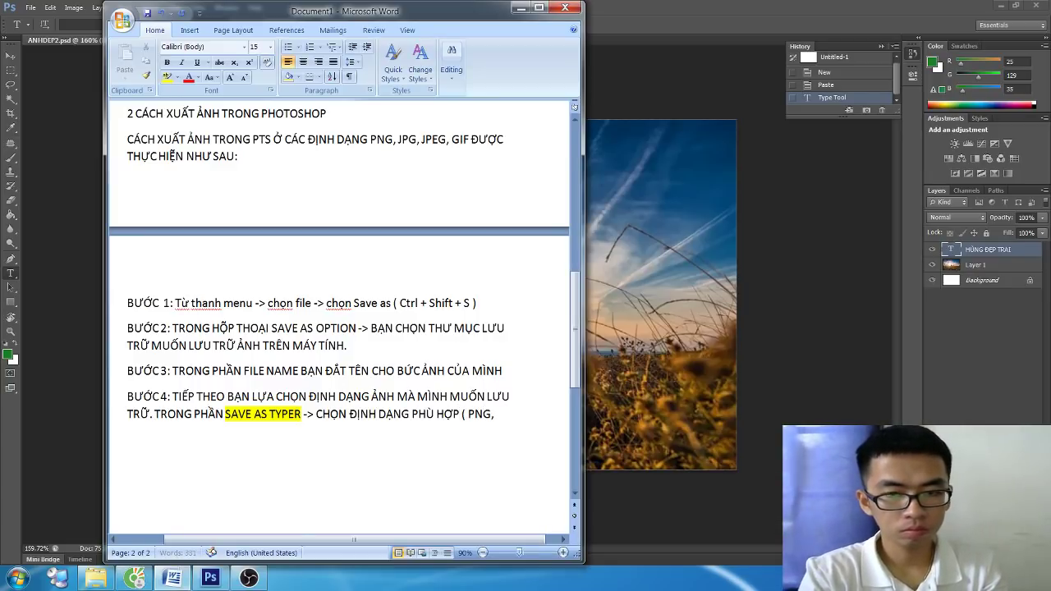
{"action": "type", "text": " JPG , JPEG"}
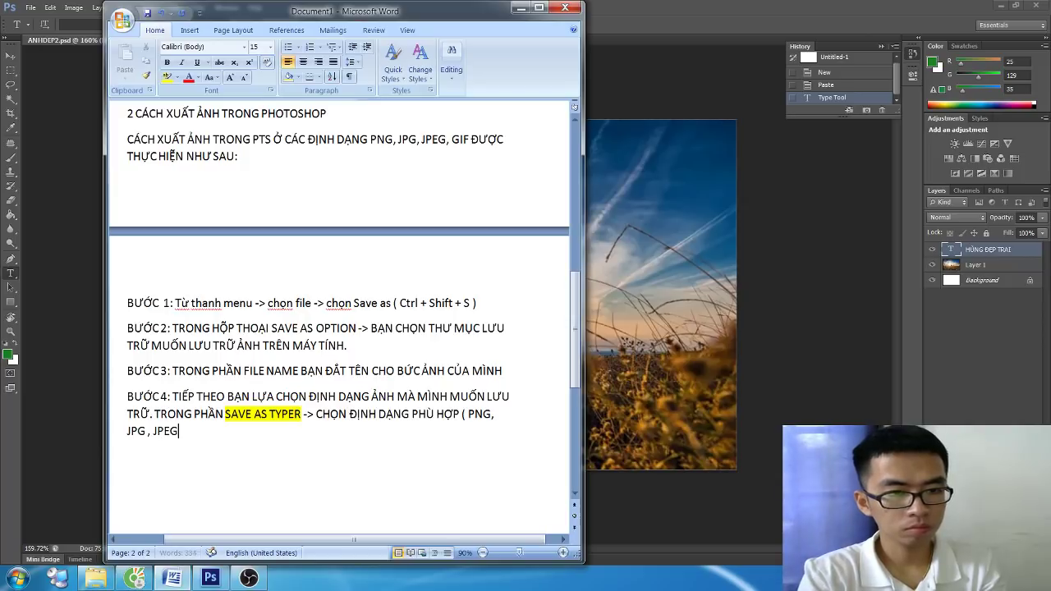
{"action": "type", "text": ")"}
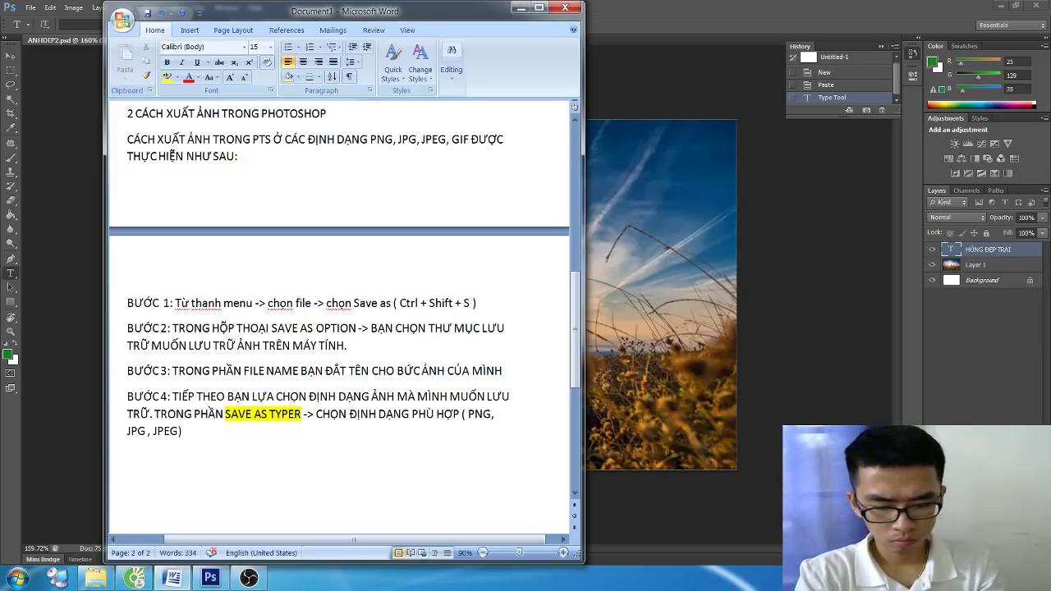
{"action": "type", "text": " -> SA"}
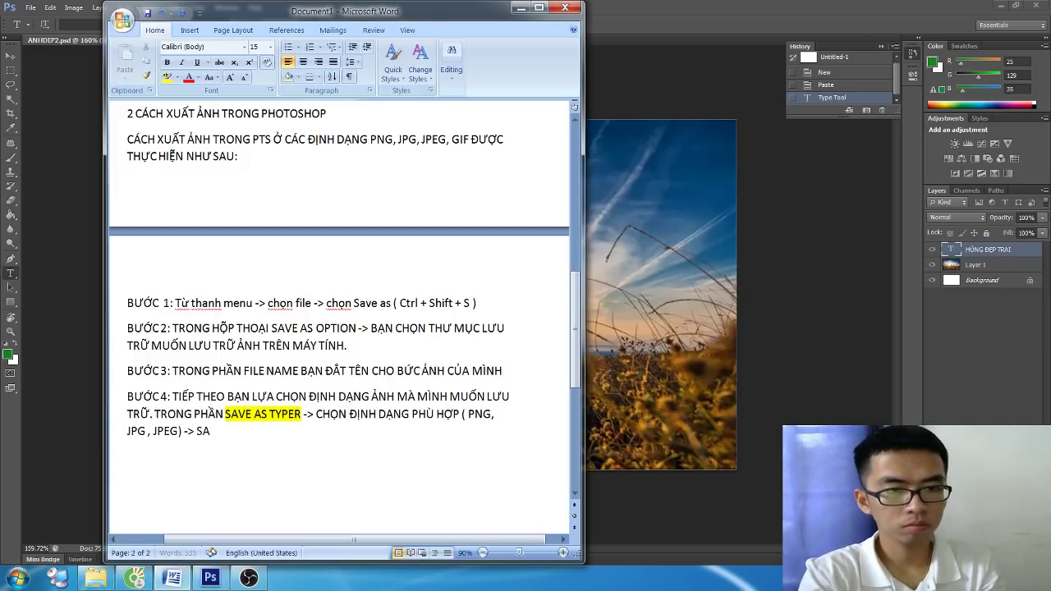
{"action": "type", "text": "U ĐÓ CHỌN SAVE"}
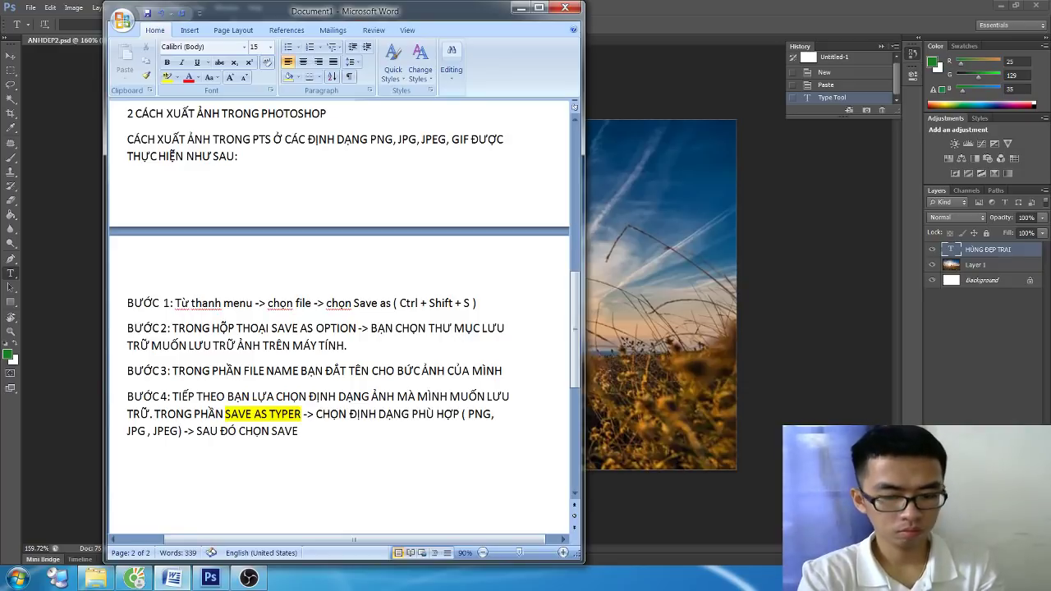
{"action": "key", "text": "Return"}
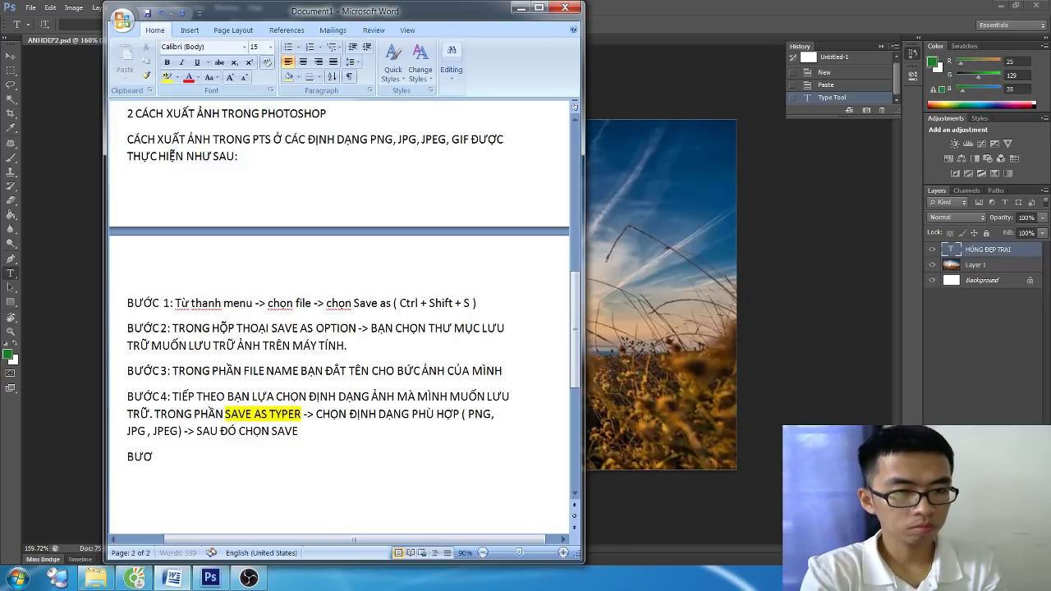
{"action": "type", "text": ": SẼ"}
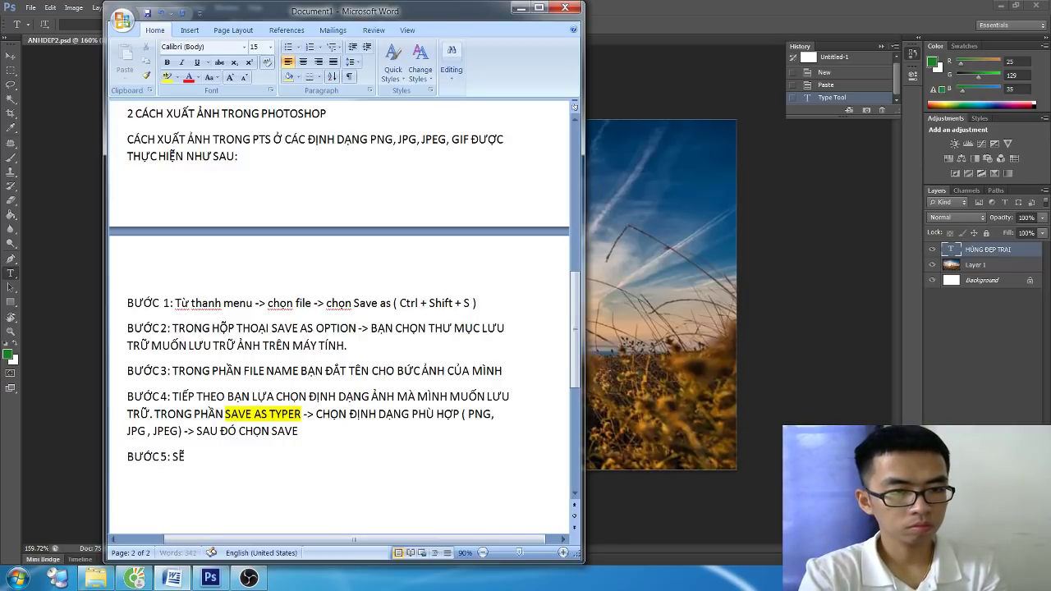
{"action": "type", "text": " CÓ 1 BẢNG Đ"}
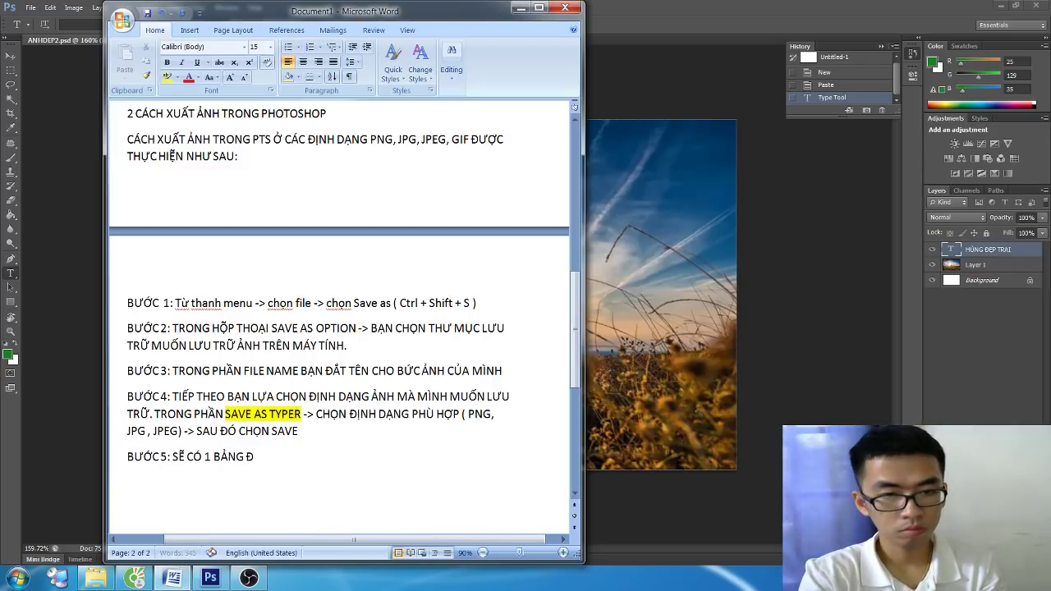
{"action": "type", "text": "IỀU KHIỂN HIỆN RA. BẠN LỰA CHỌN CÁC T"}
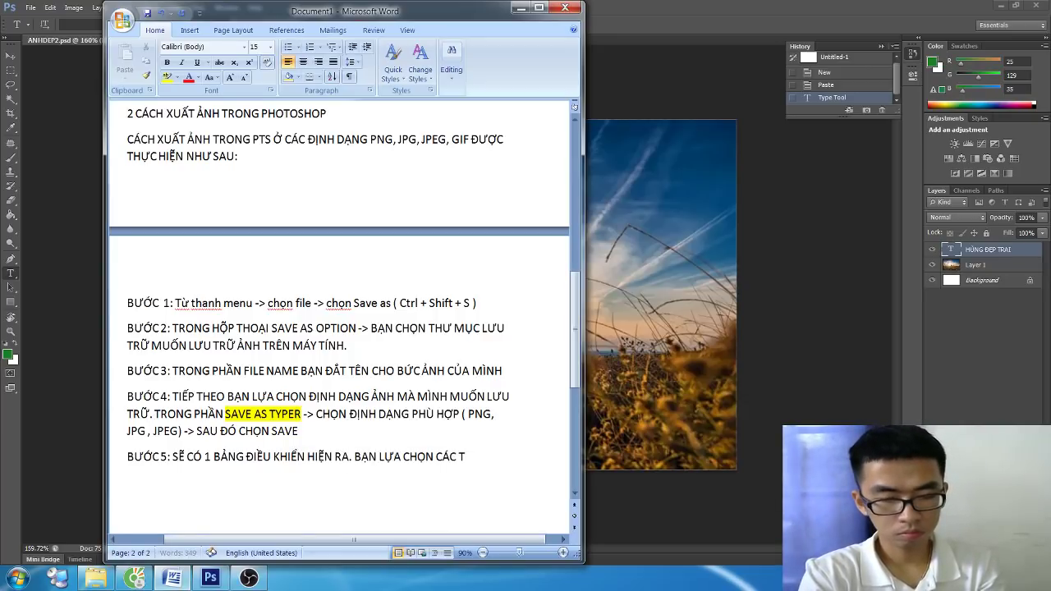
{"action": "type", "text": "LA"}
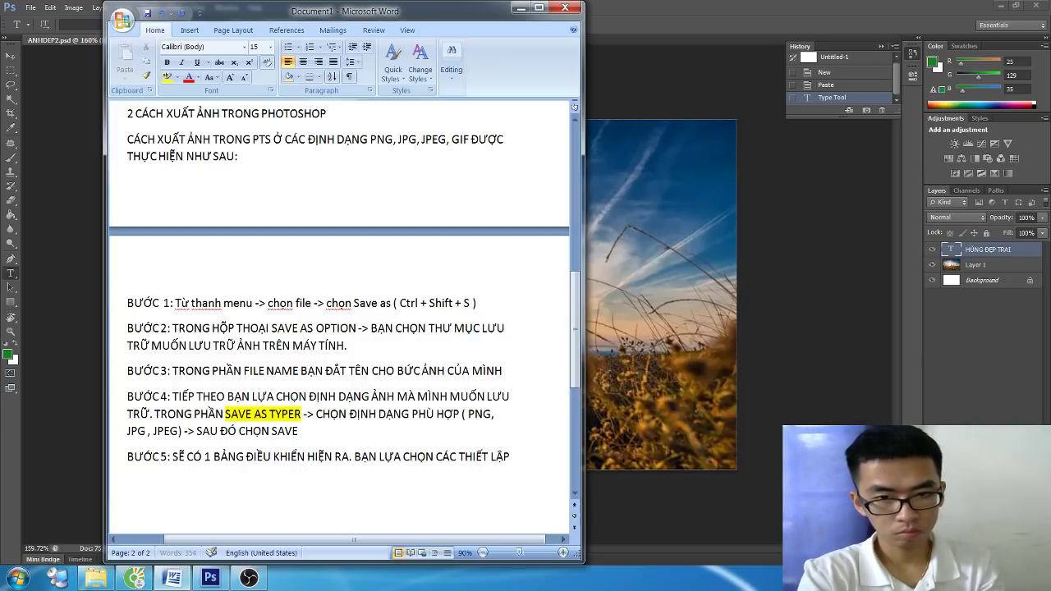
{"action": "type", "text": " SAO CHO PHÙ HỢ"}
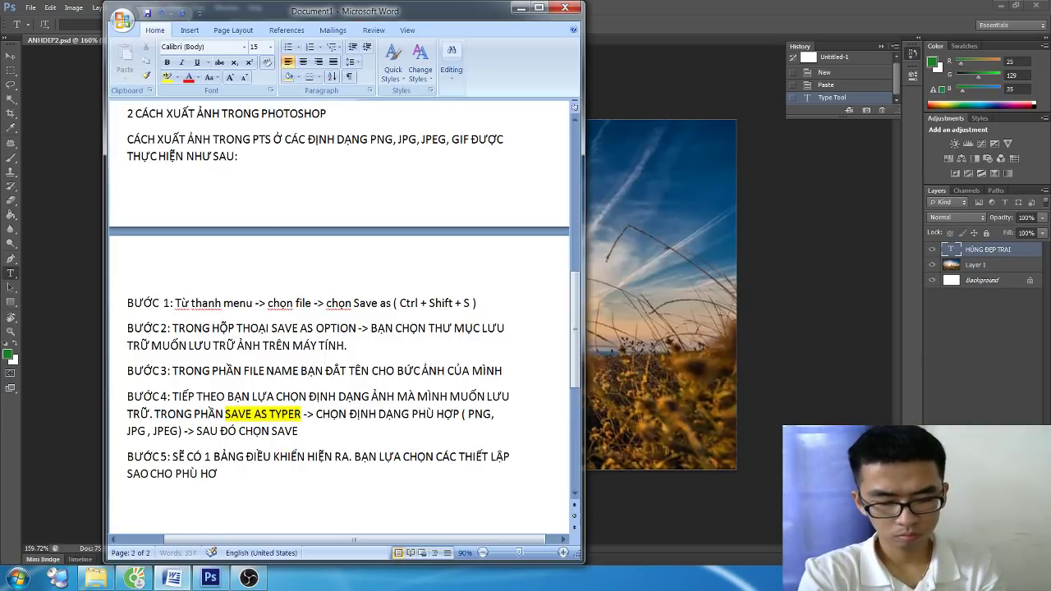
{"action": "type", "text": "P VỚI ĐỊNH DẠNG VÀ CHỌ"}
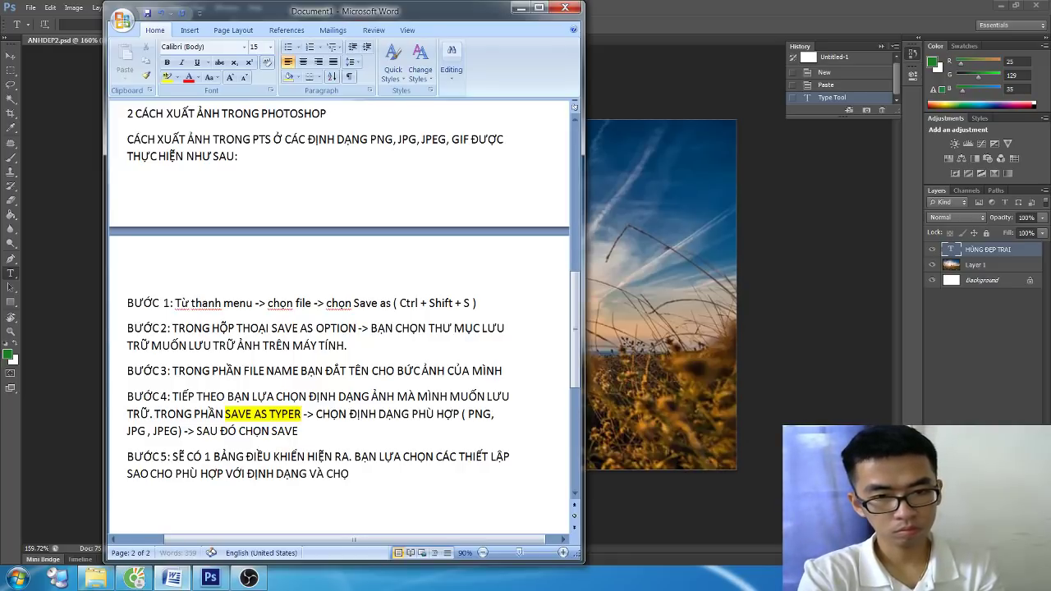
{"action": "type", "text": "N OK."}
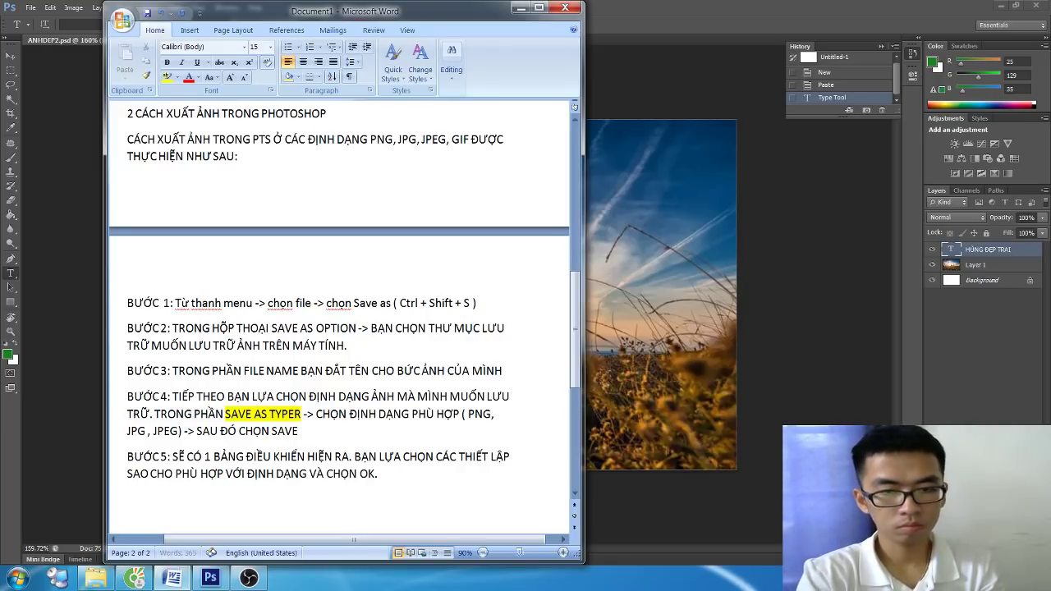
{"action": "scroll", "coordinate": [370, 437], "scroll_direction": "down", "scroll_amount": 1}
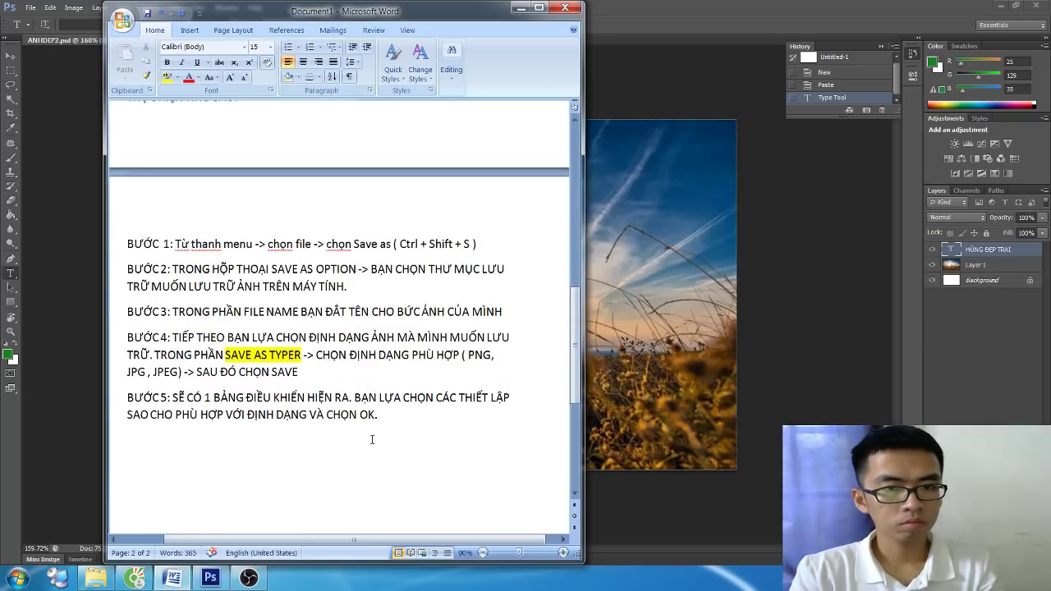
Step: Add 'GIỜ CHÚNG TA SẼ ĐI VÀO THỰC HÀNH' and the JPG-export intro line, then select it
{"action": "scroll", "coordinate": [372, 439], "scroll_direction": "down", "scroll_amount": 1}
{"action": "scroll", "coordinate": [372, 439], "scroll_direction": "down", "scroll_amount": 1}
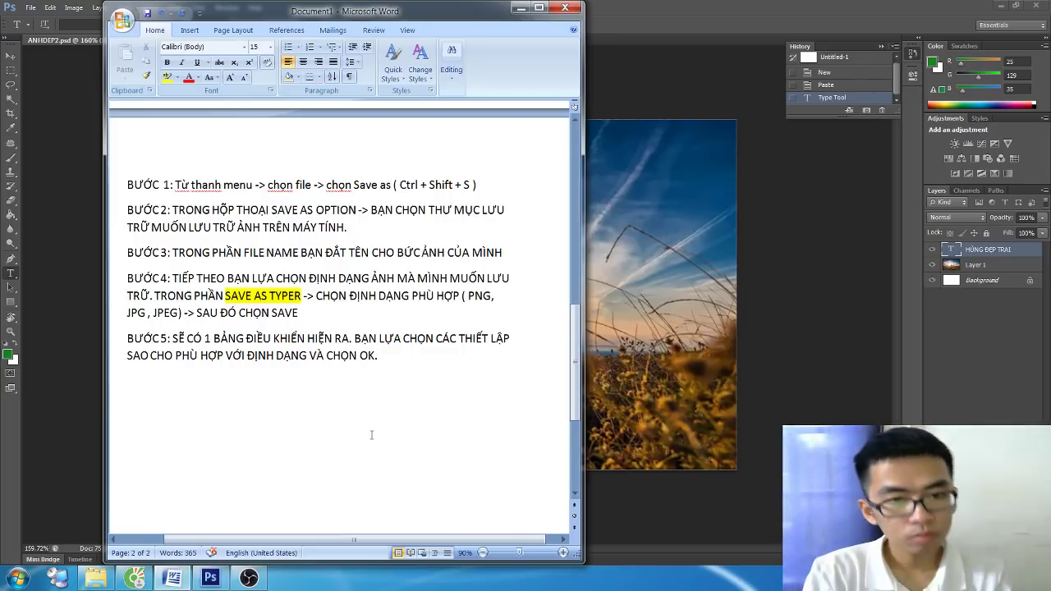
{"action": "type", "text": "GIỜ CHU"}
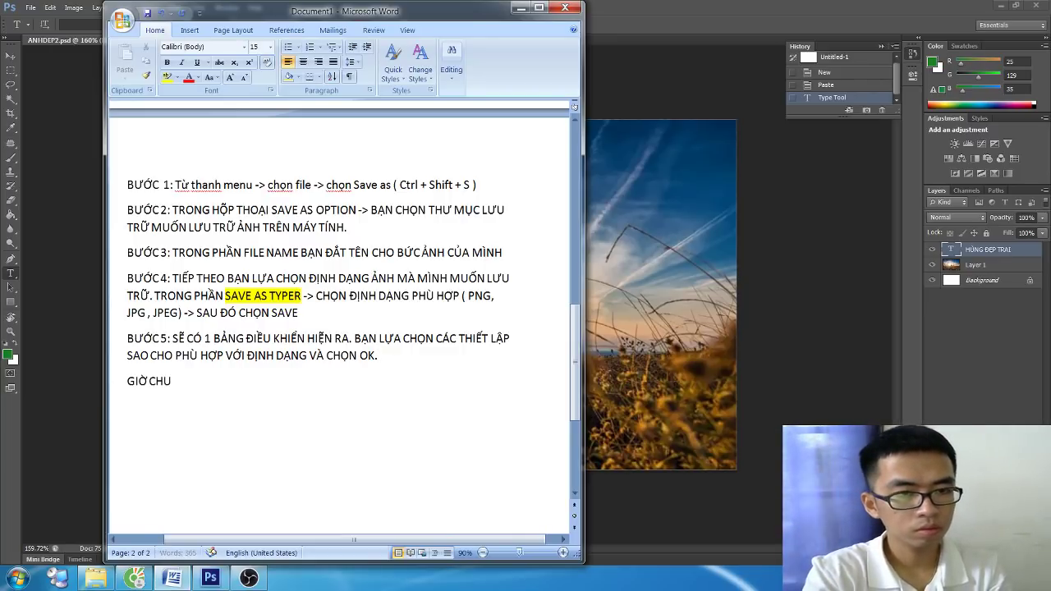
{"action": "key", "text": "BackSpace"}
{"action": "type", "text": "ÚNG TA SẼ ĐI VÀO THỰC HÀNH"}
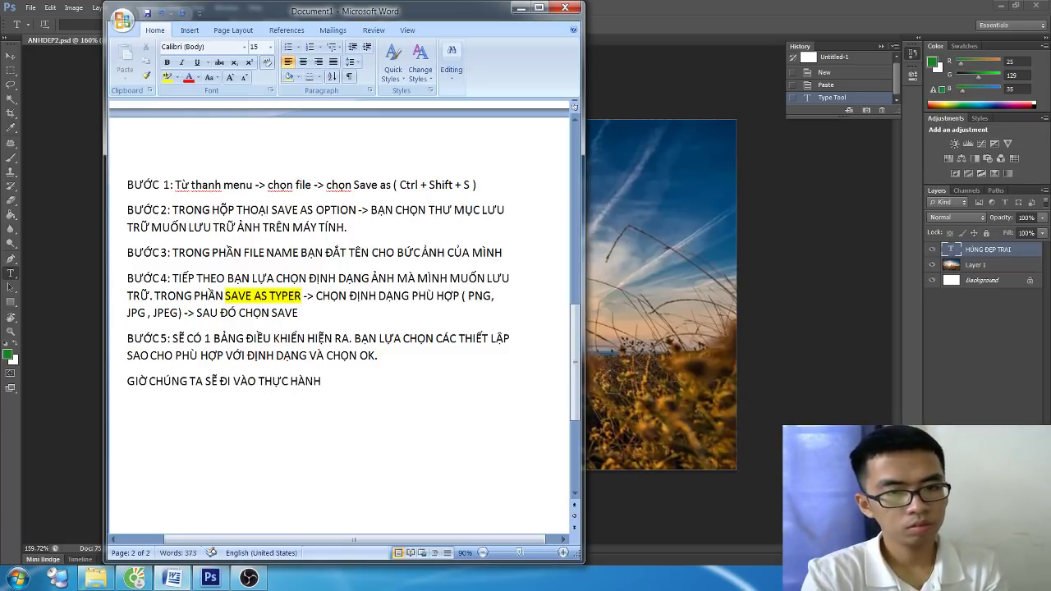
{"action": "key", "text": "Return"}
{"action": "type", "text": "TRƯỚC TIE"}
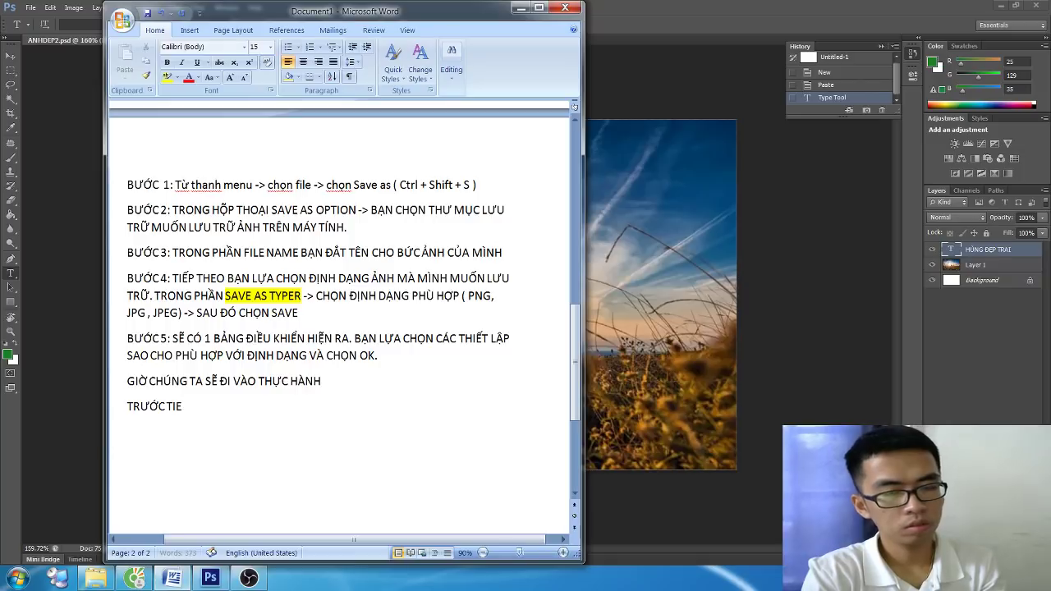
{"action": "key", "text": "BackSpace"}
{"action": "type", "text": "ÊN TA MUỐN"}
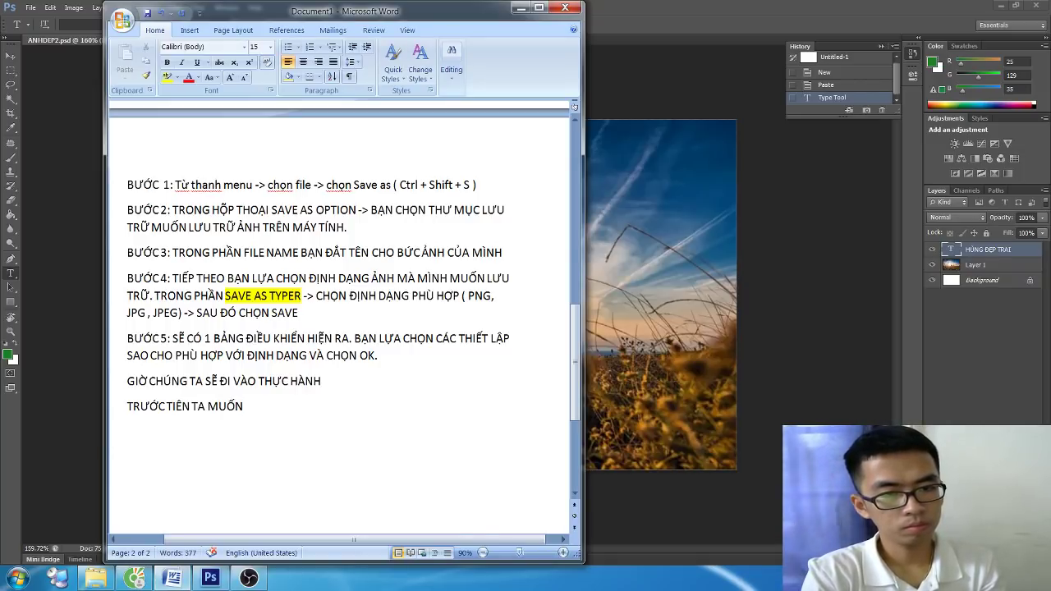
{"action": "type", "text": " XUẤT FILE"}
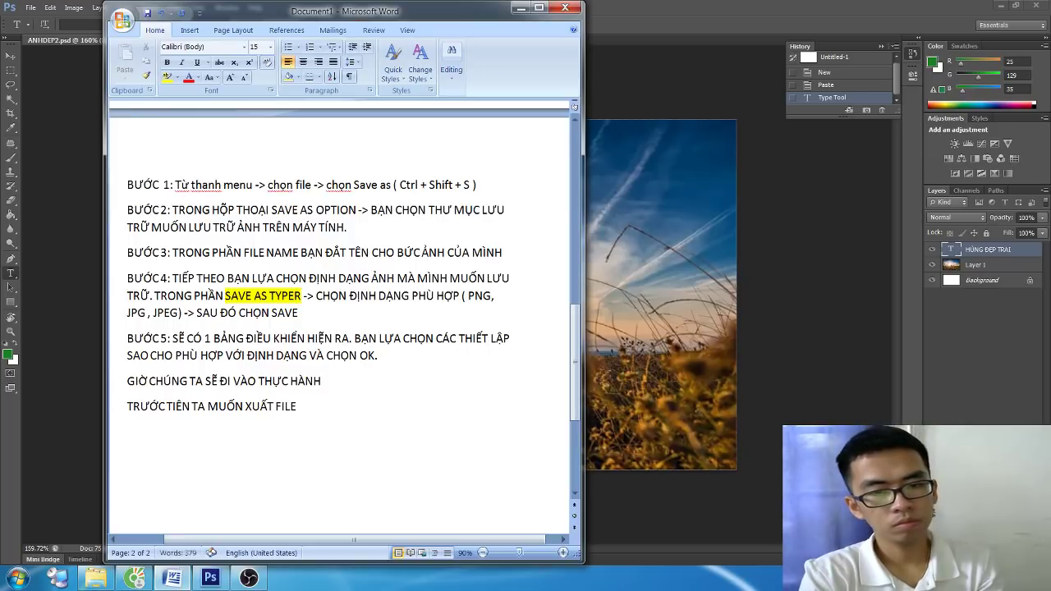
{"action": "type", "text": " ẢN"}
{"action": "type", "text": "H THEO"}
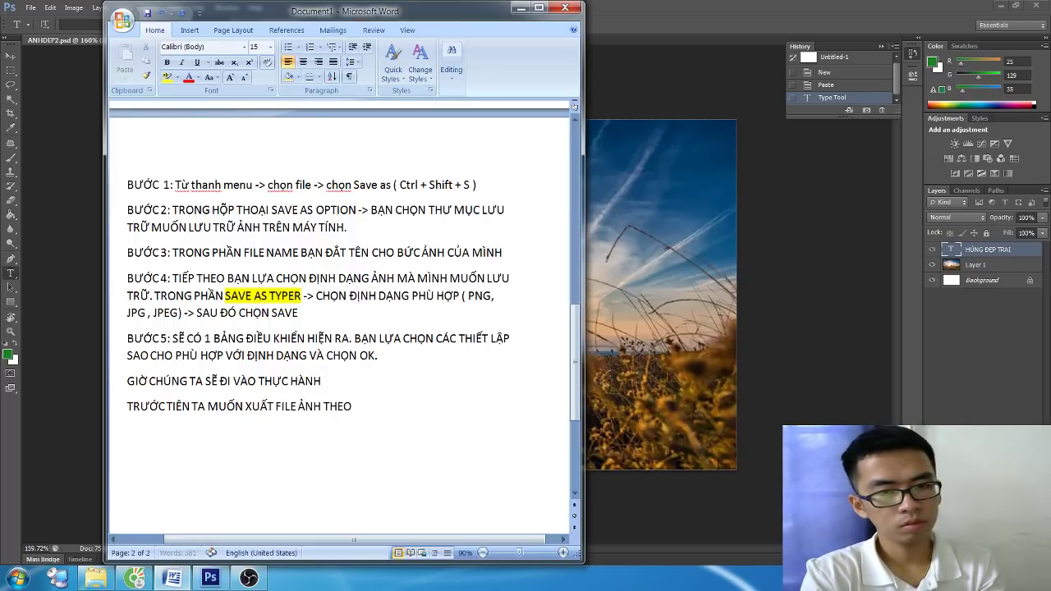
{"action": "type", "text": " ĐỊNH DẠNG"}
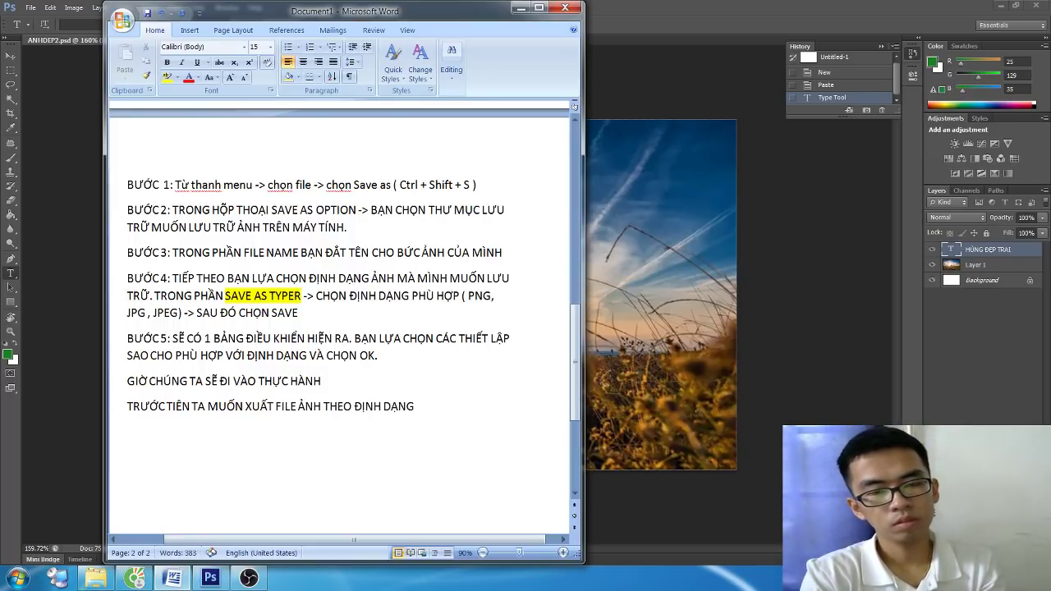
{"action": "type", "text": " JPG"}
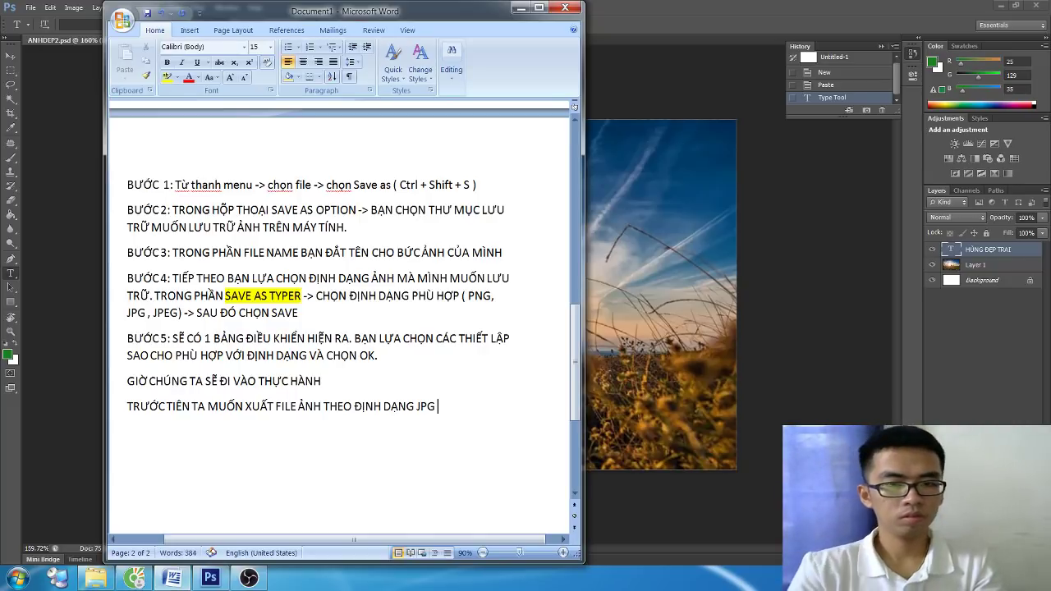
{"action": "mouse_move", "coordinate": [439, 406]}
{"action": "left_mouse_down"}
{"action": "mouse_move", "coordinate": [238, 383]}
{"action": "mouse_move", "coordinate": [128, 406]}
{"action": "left_mouse_up"}
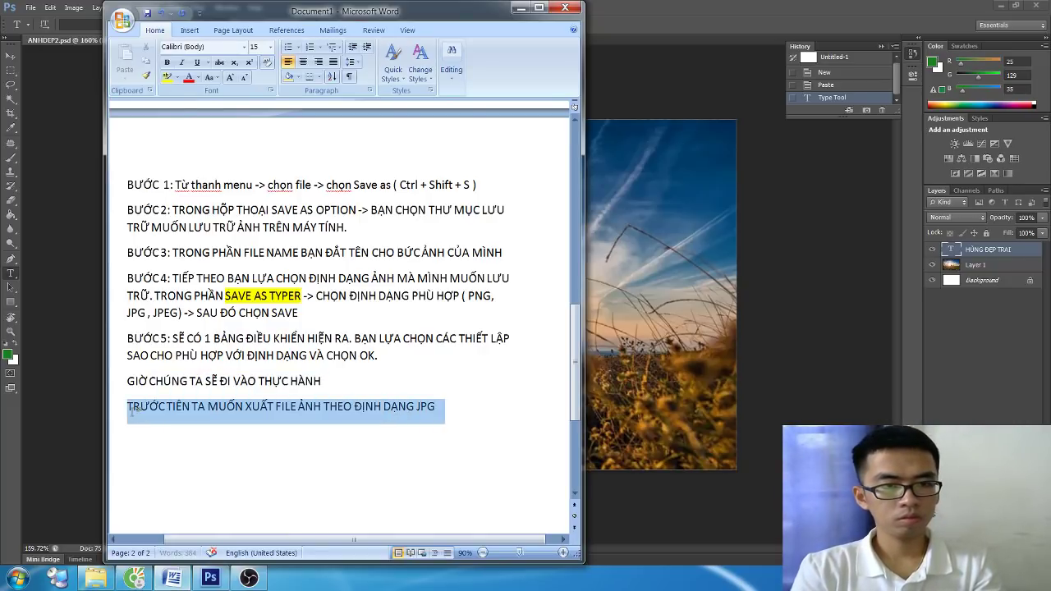
Step: Open Save As for ANHDEP2.psd in D:\HOC PTS and show the file format list
{"action": "left_click", "coordinate": [430, 406]}
{"action": "key", "text": "alt+Tab"}
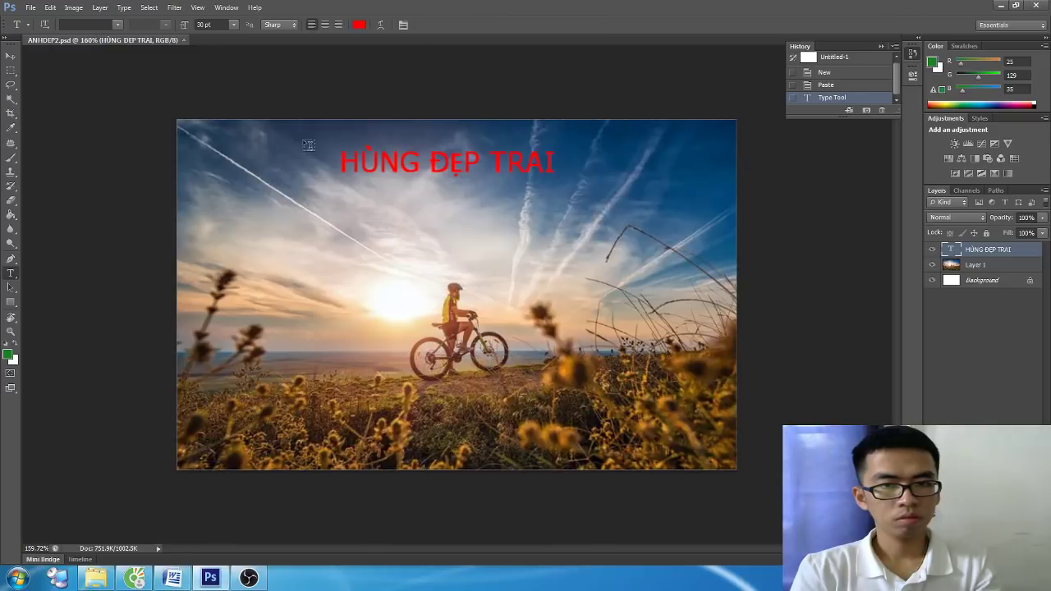
{"action": "left_click", "coordinate": [30, 7]}
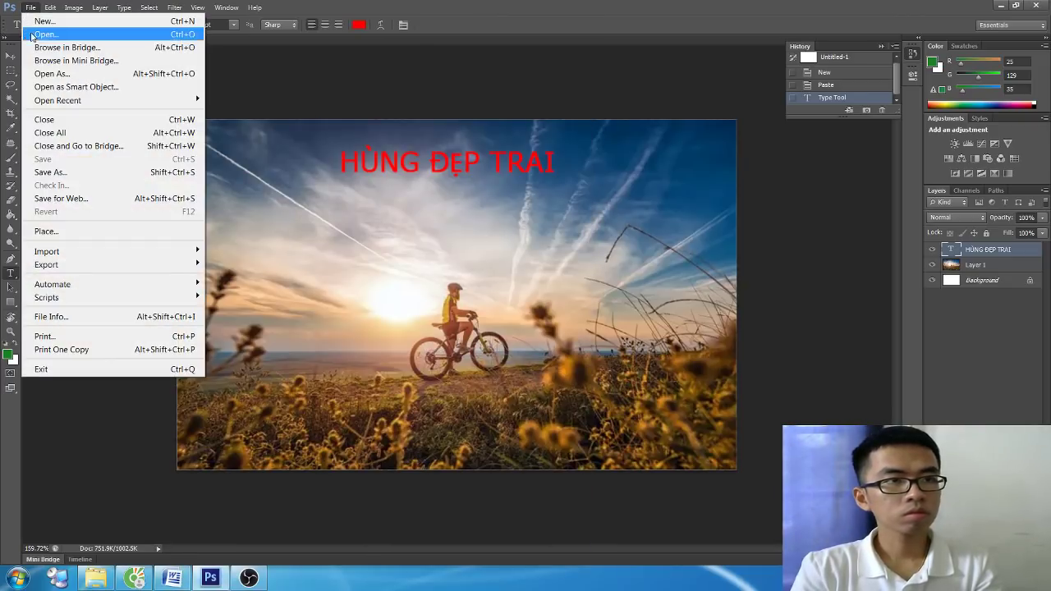
{"action": "left_click", "coordinate": [54, 174]}
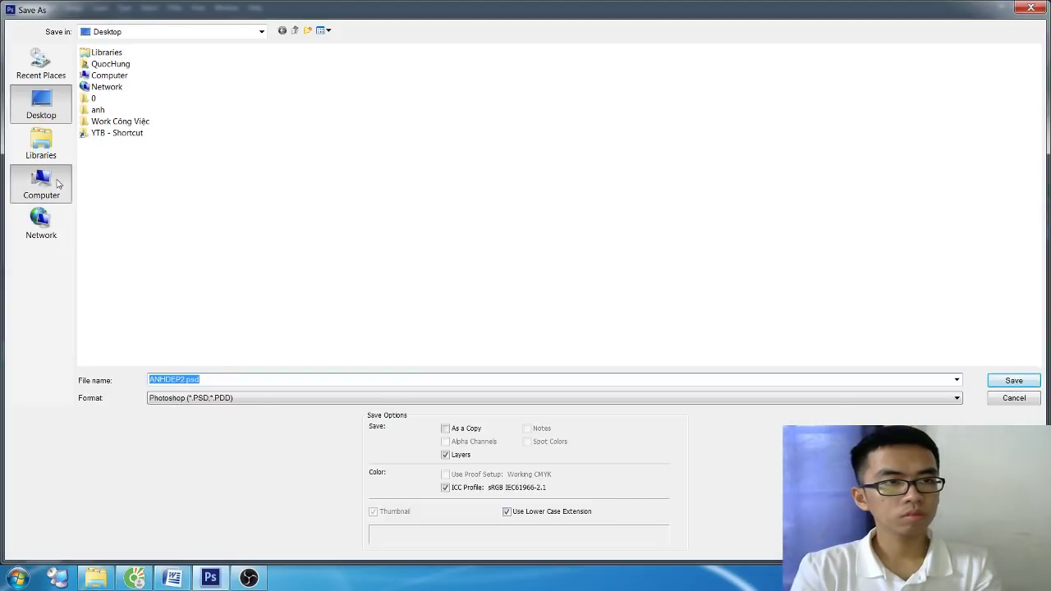
{"action": "left_click", "coordinate": [41, 180]}
{"action": "double_click", "coordinate": [124, 92]}
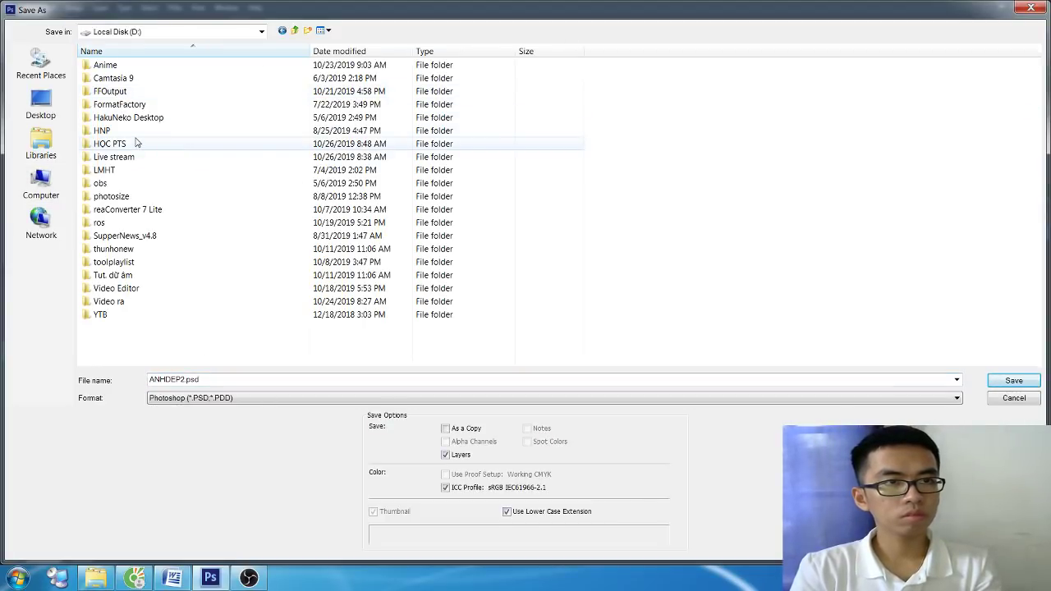
{"action": "double_click", "coordinate": [132, 144]}
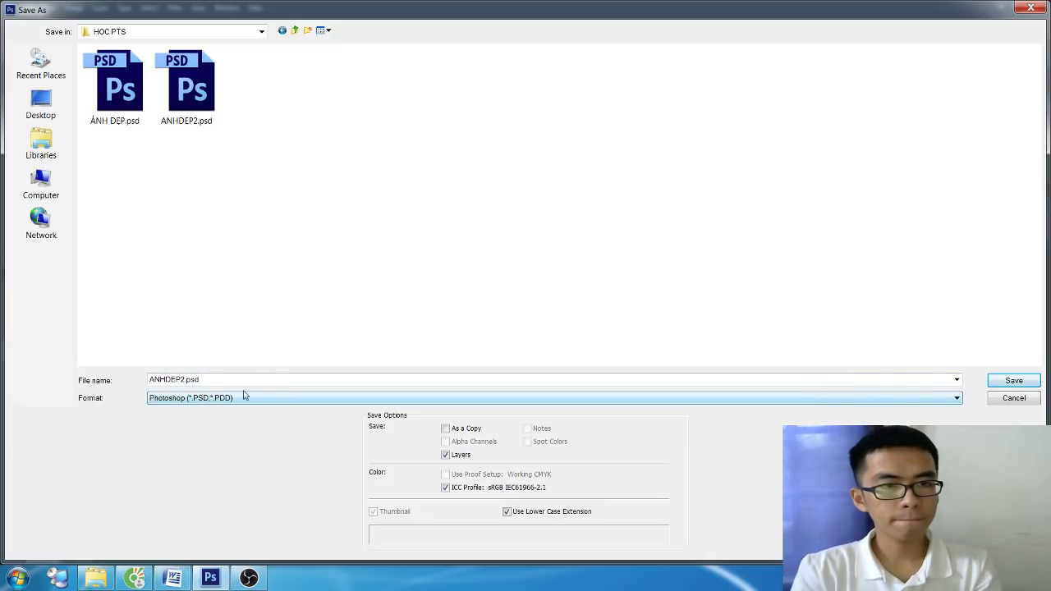
{"action": "left_click", "coordinate": [240, 400]}
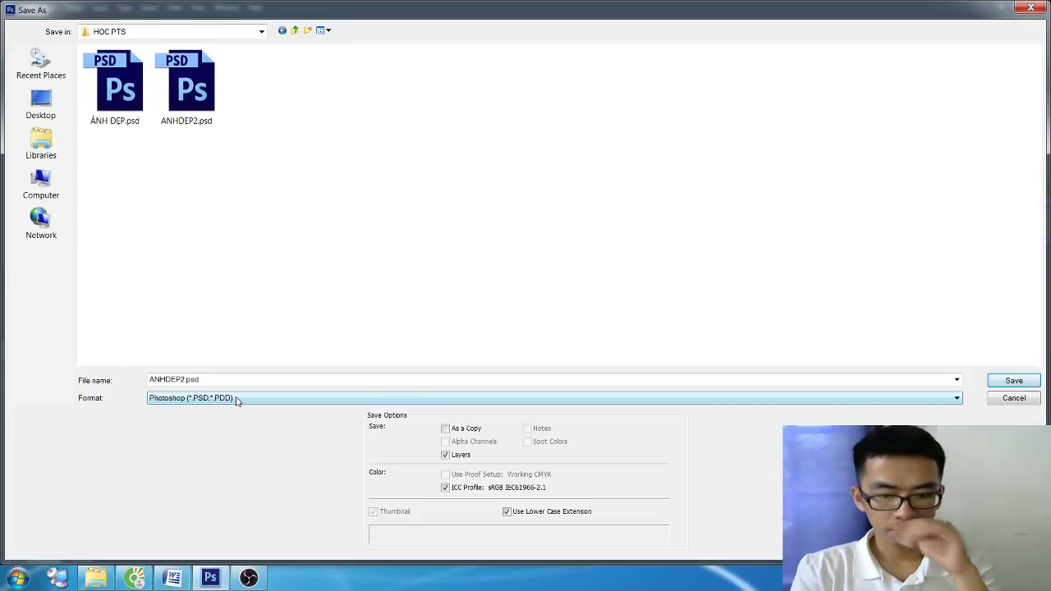
{"action": "left_click", "coordinate": [238, 400]}
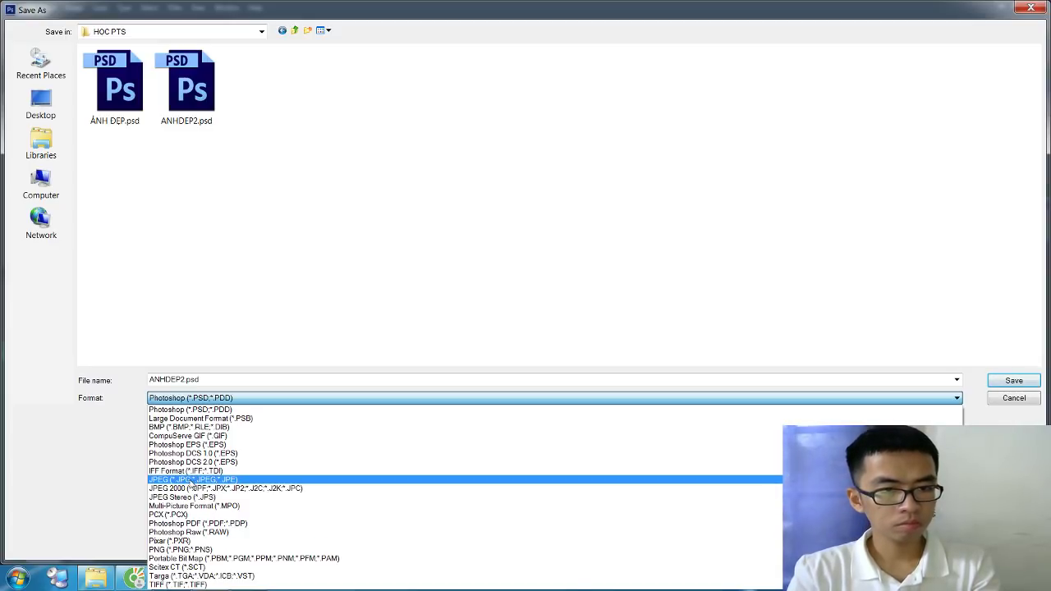
Step: Save the photo as JPEG named 'ANHPGAANH' and review JPEG Options at quality 12 Maximum
{"action": "left_click", "coordinate": [188, 481]}
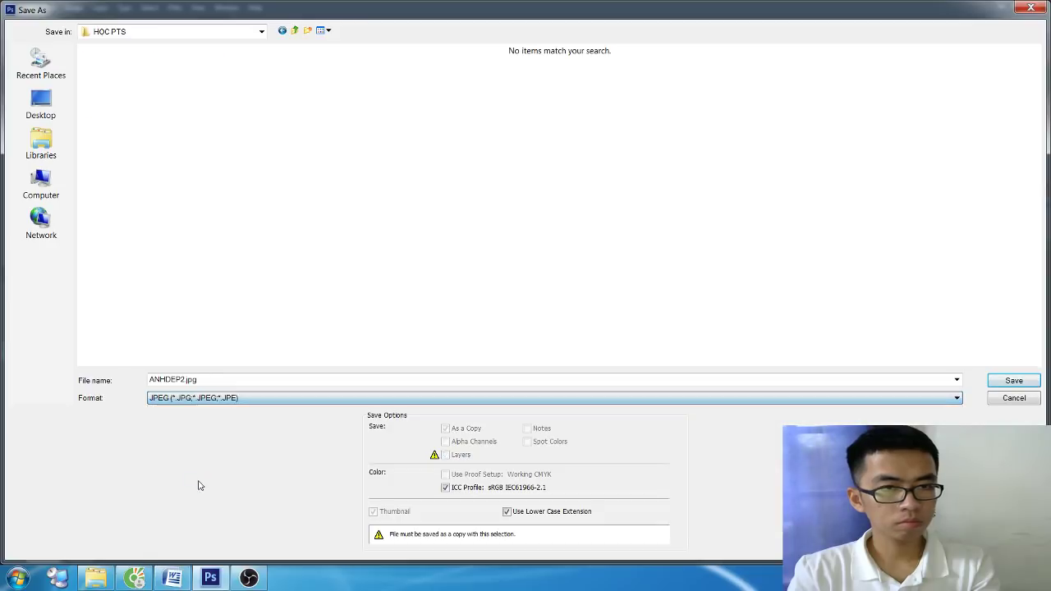
{"action": "double_click", "coordinate": [230, 379]}
{"action": "left_click", "coordinate": [246, 380]}
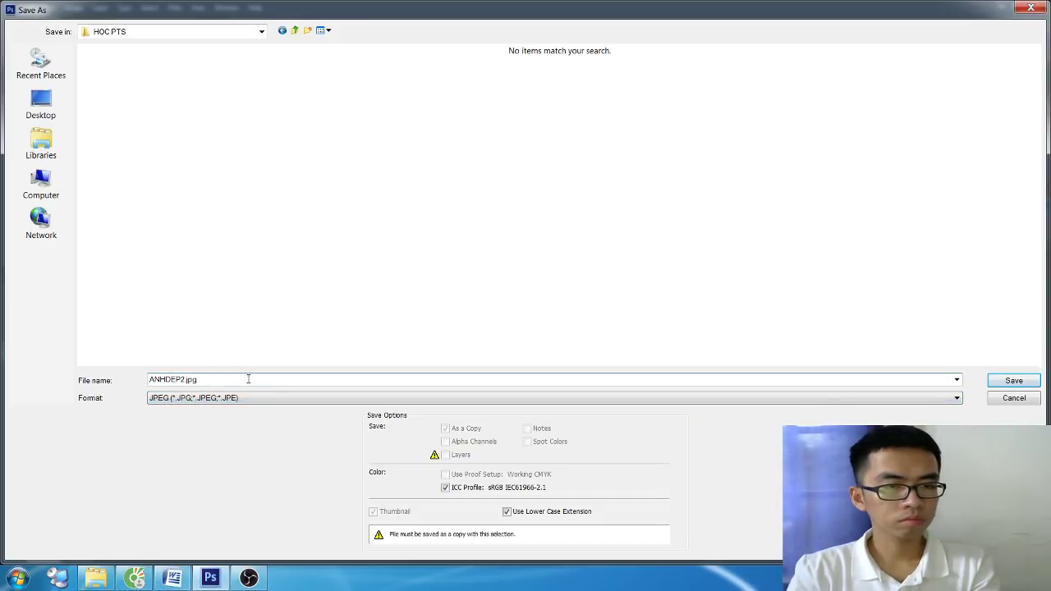
{"action": "left_click", "coordinate": [90, 382]}
{"action": "type", "text": "ANH"}
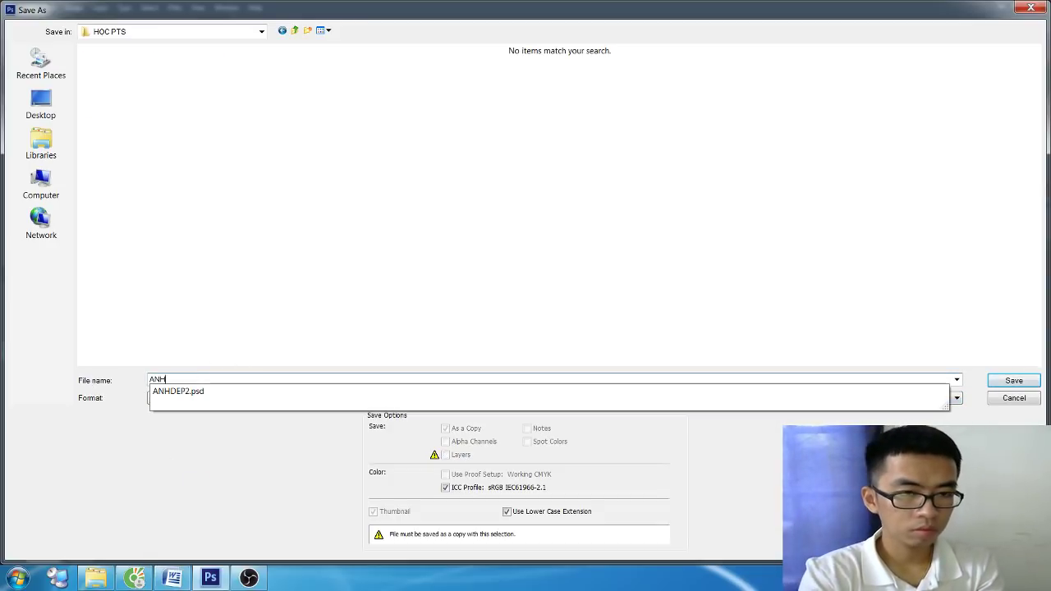
{"action": "type", "text": "PG"}
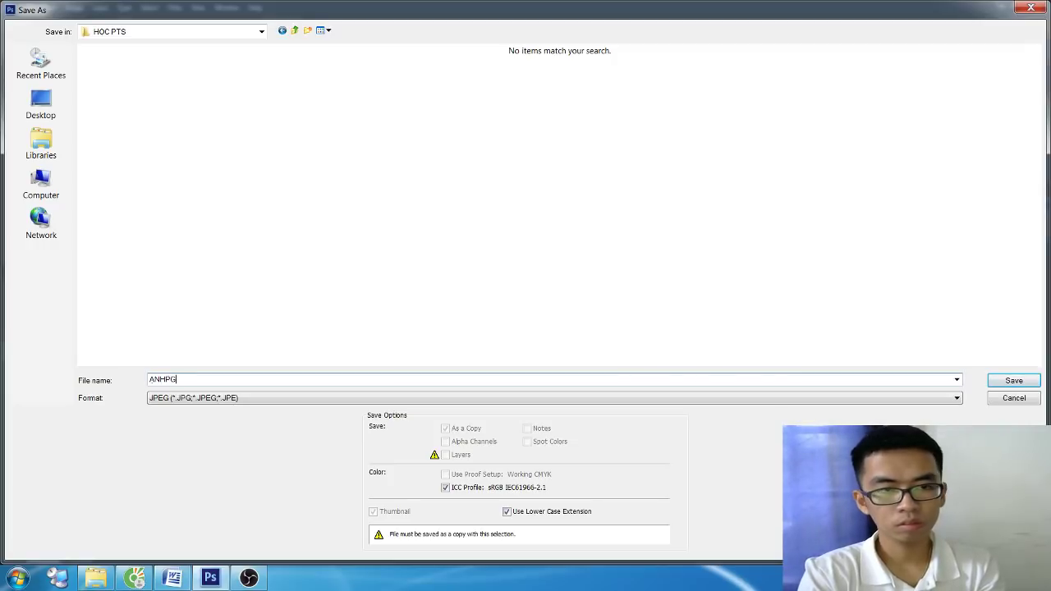
{"action": "type", "text": "A"}
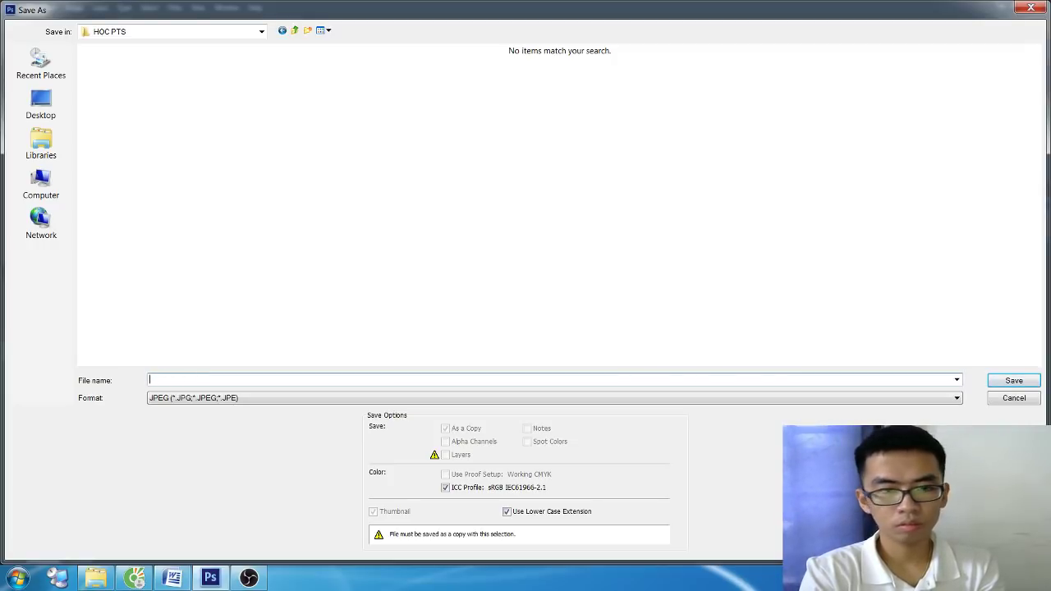
{"action": "type", "text": "ANHJPG"}
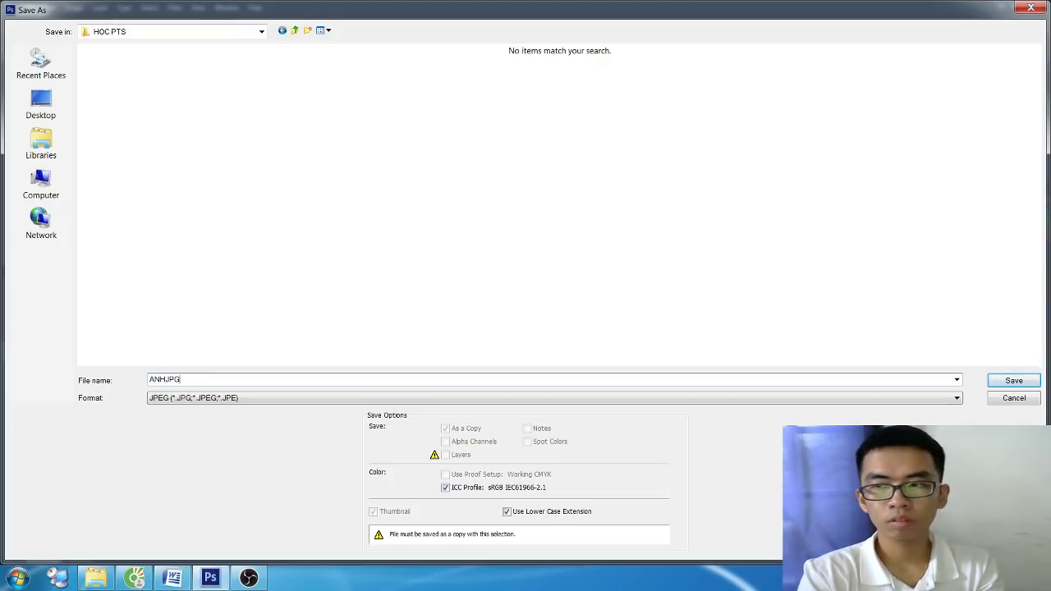
{"action": "key", "text": "Return"}
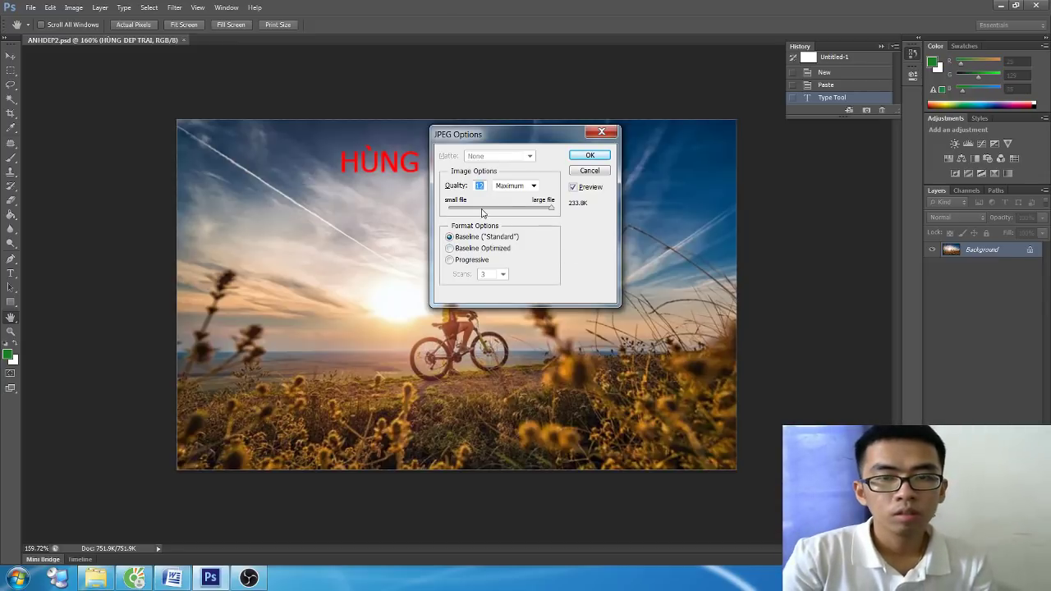
{"action": "mouse_move", "coordinate": [545, 210]}
{"action": "left_mouse_down"}
{"action": "mouse_move", "coordinate": [476, 209]}
{"action": "mouse_move", "coordinate": [547, 209]}
{"action": "left_mouse_up"}
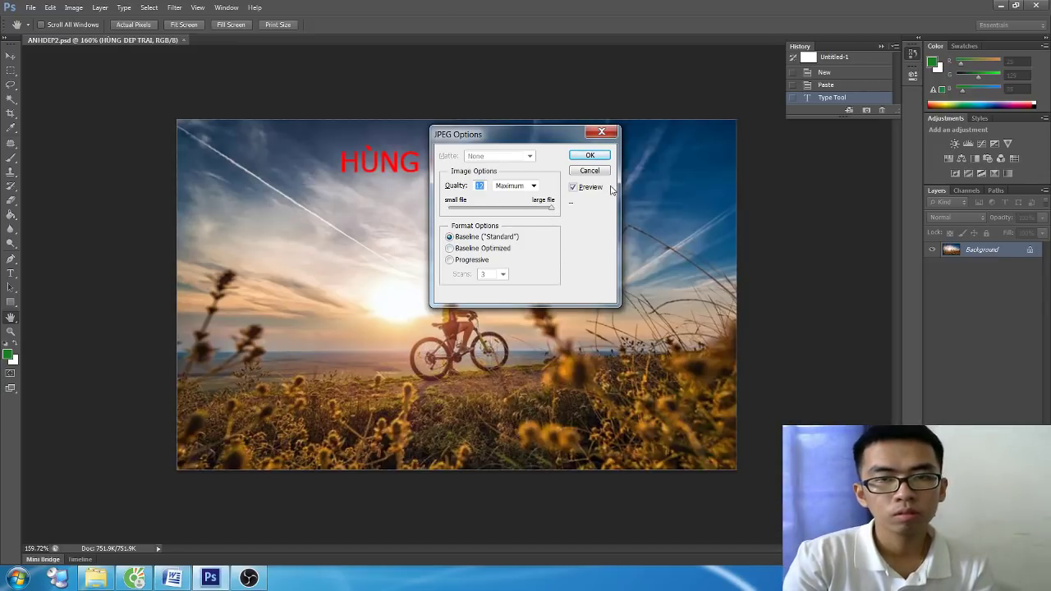
{"action": "left_click", "coordinate": [172, 579]}
Step: Note that an options panel appears, and keep the JPEG quality at Maximum
{"action": "type", "text": "TRONG "}
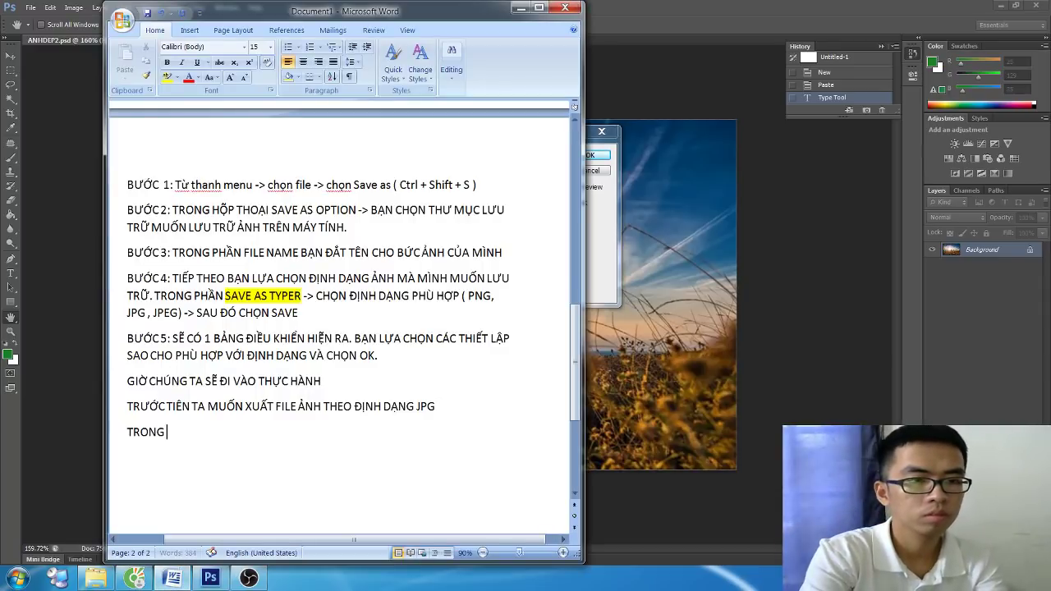
{"action": "type", "text": "BẢNG ĐIỀU KHIỂN"}
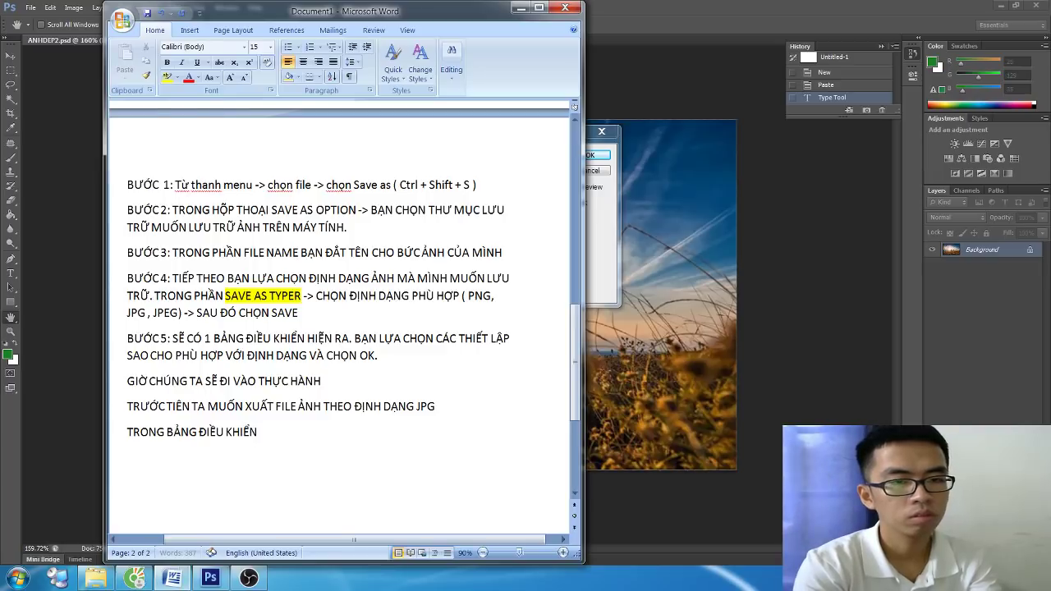
{"action": "type", "text": " THÌ XUẤT HI"}
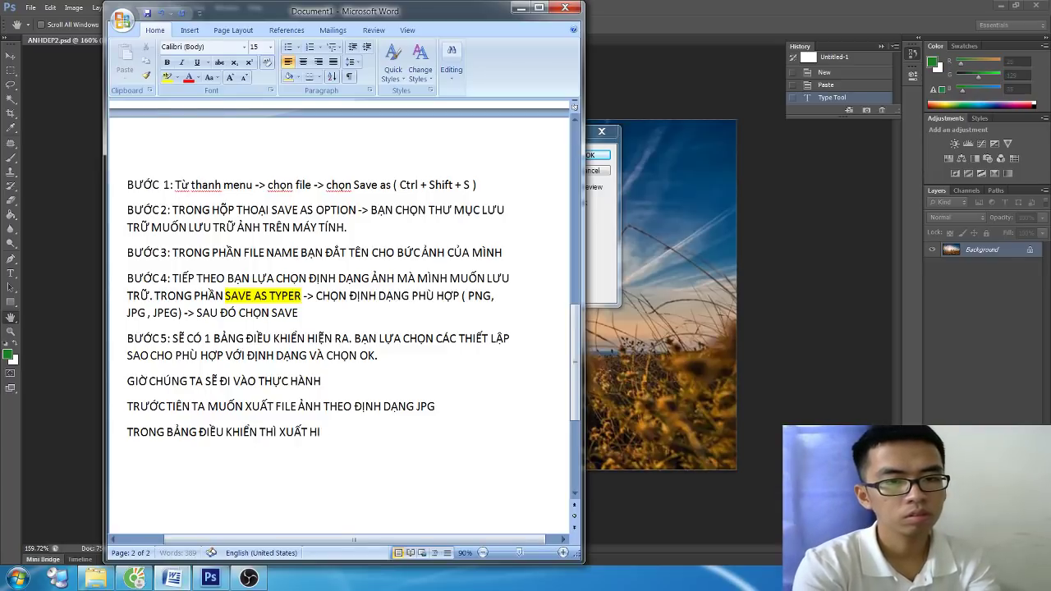
{"action": "type", "text": "ỆN CÁC OPT"}
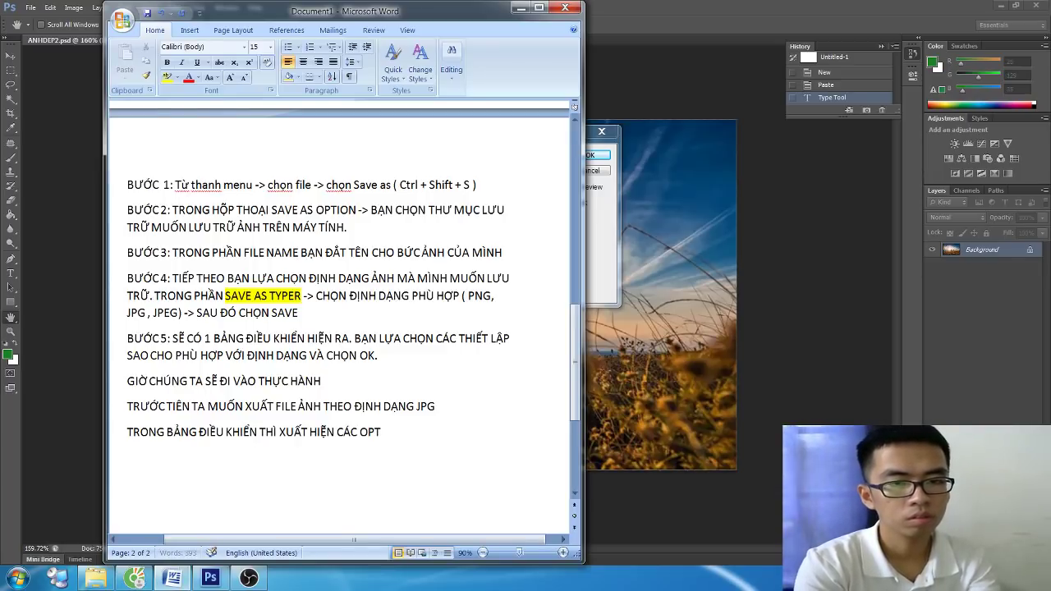
{"action": "type", "text": "N"}
{"action": "key", "text": "alt+Tab"}
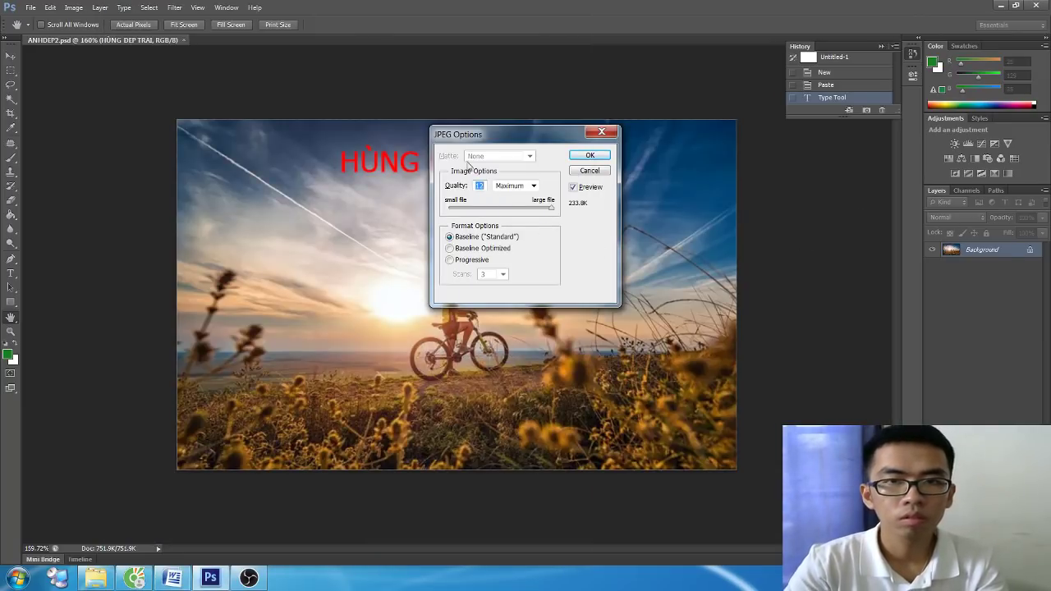
{"action": "left_click", "coordinate": [522, 182]}
{"action": "left_click", "coordinate": [507, 234]}
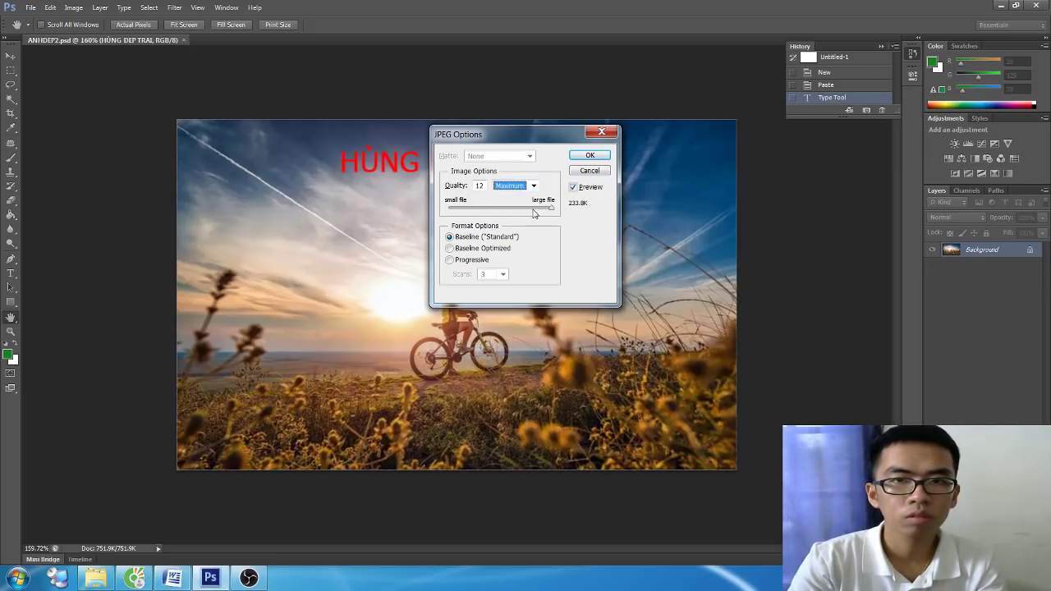
{"action": "key", "text": "alt+Tab"}
Step: Add the note 'QUALITY: CHẤT LƯỢNG HÌNH ẢNH' while checking the JPEG Options dialog
{"action": "type", "text": "Q"}
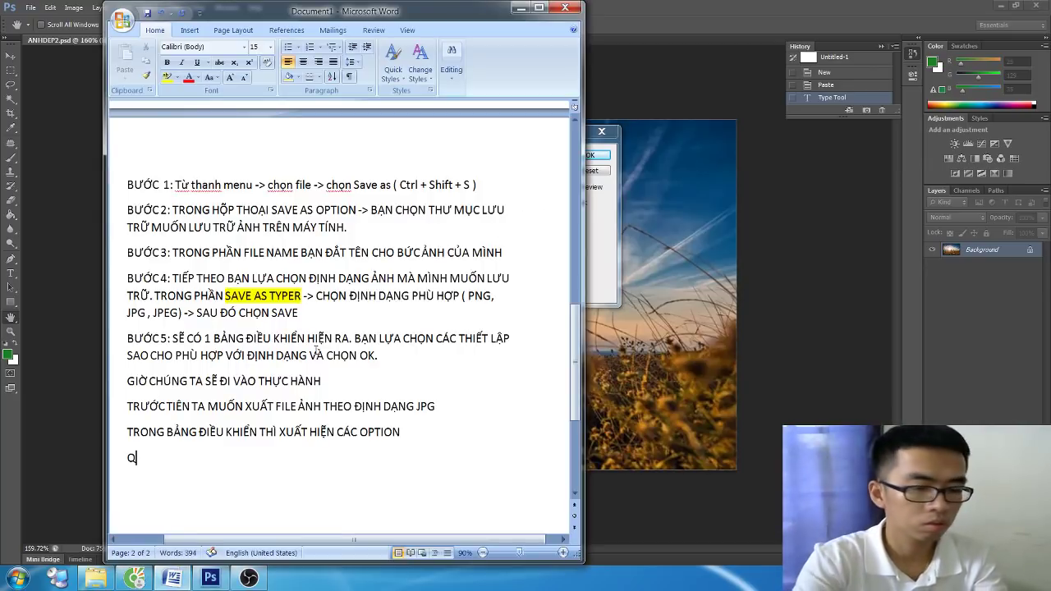
{"action": "type", "text": "UA"}
{"action": "key", "text": "alt+Tab"}
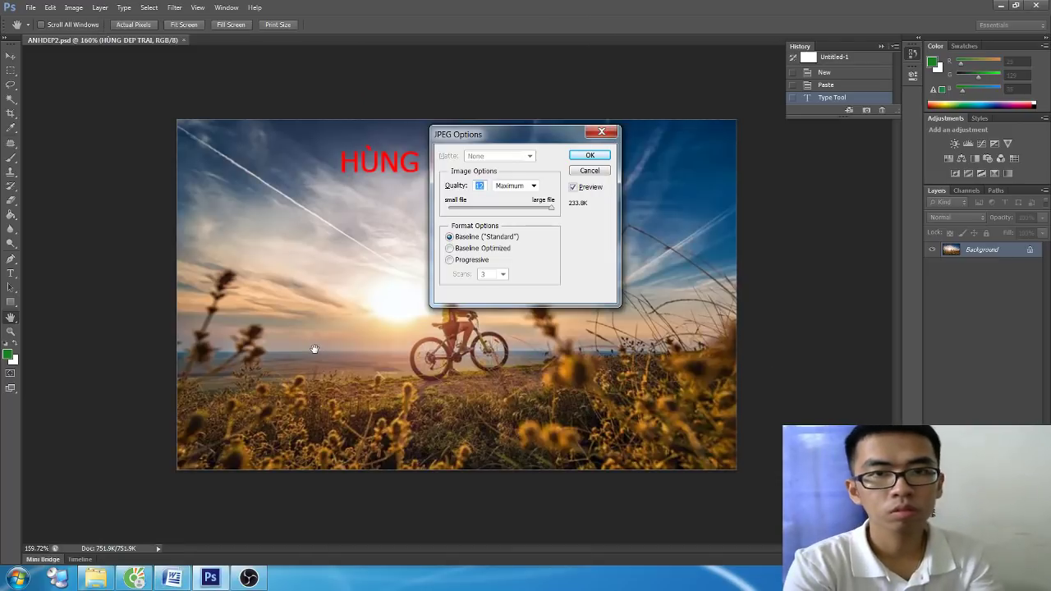
{"action": "key", "text": "alt+Tab"}
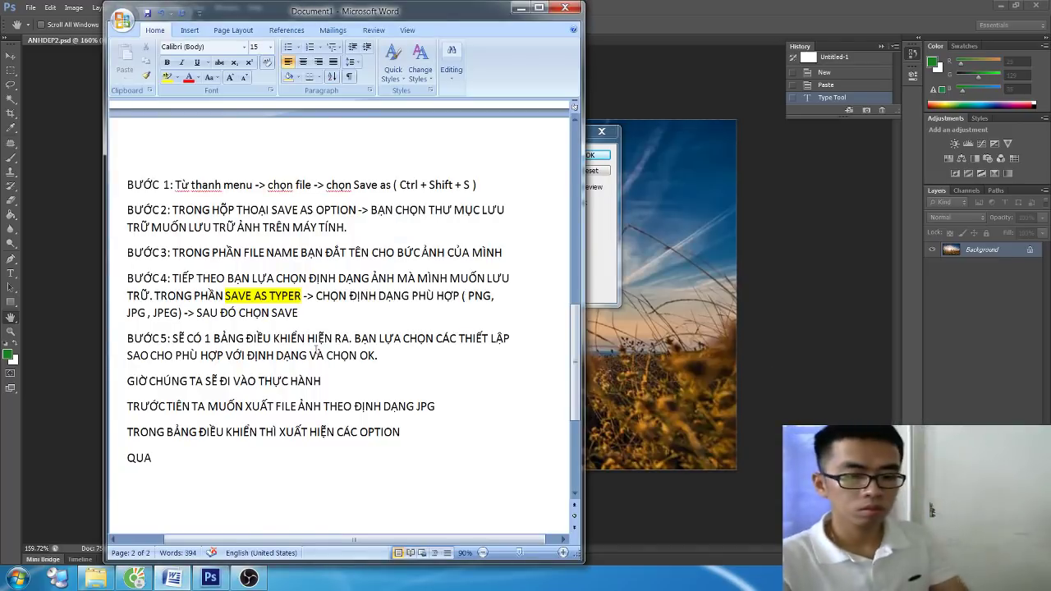
{"action": "type", "text": "LITY: CHÂ"}
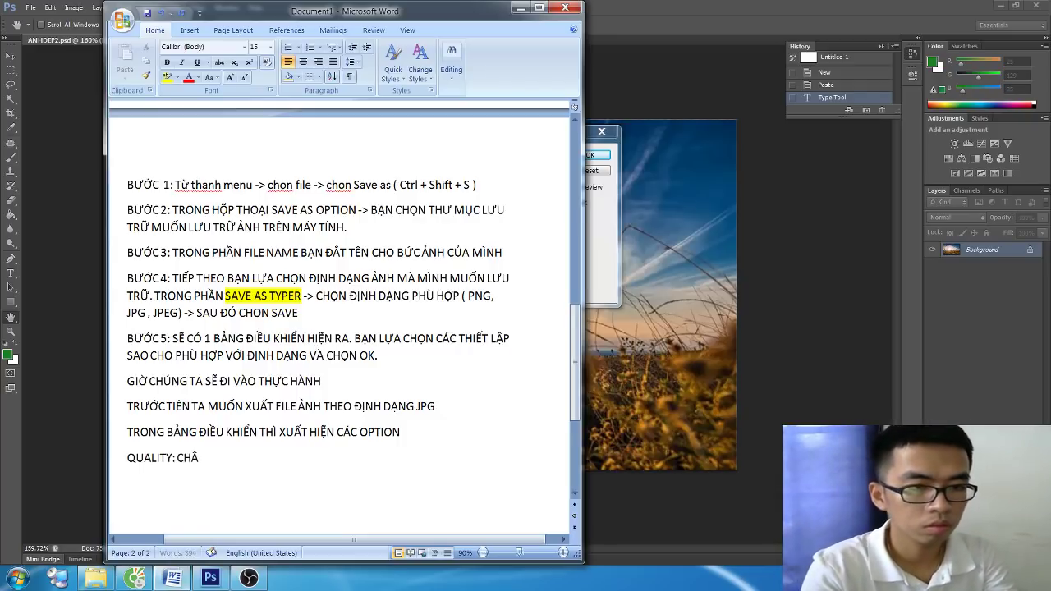
{"action": "type", "text": " LUO"}
{"action": "type", "text": "ÌNH Ả"}
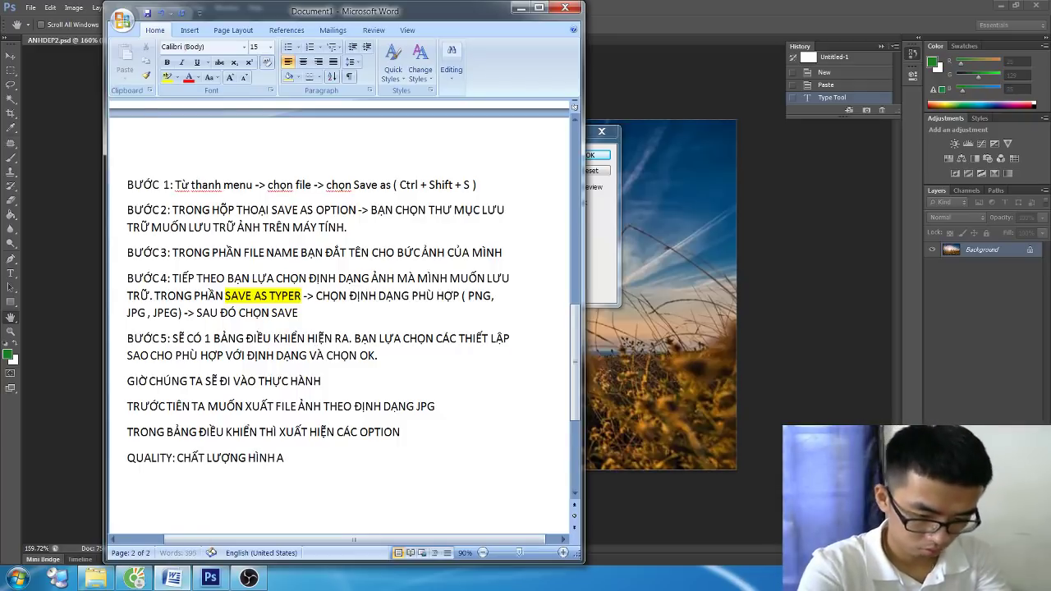
{"action": "type", "text": "NH"}
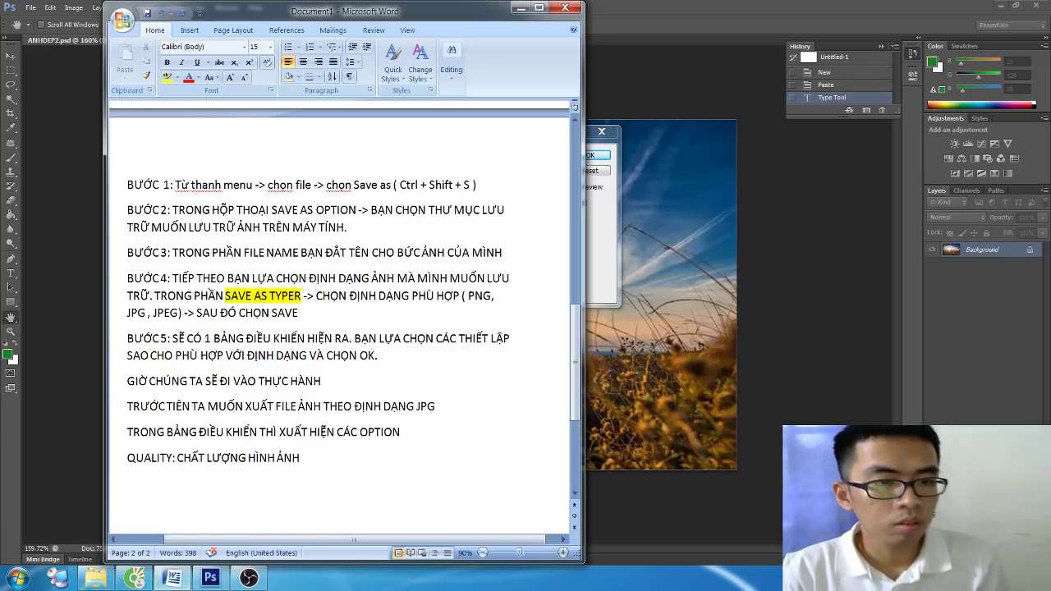
{"action": "key", "text": "alt+Tab"}
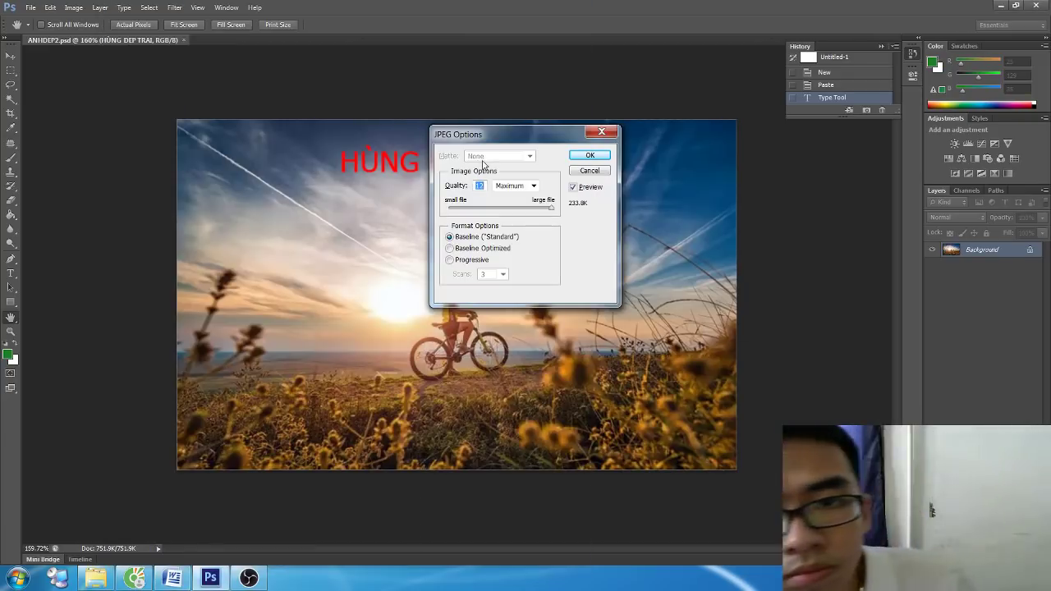
Step: Inspect the Low, Medium, High and Maximum quality levels and note the four levels in Word
{"action": "left_click", "coordinate": [533, 185]}
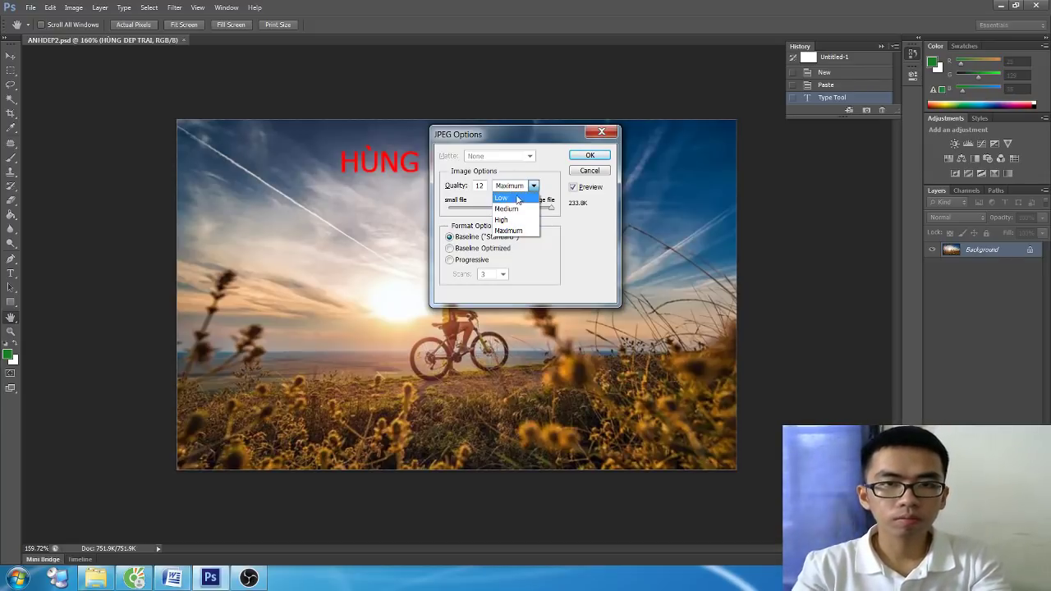
{"action": "key", "text": "alt+Tab"}
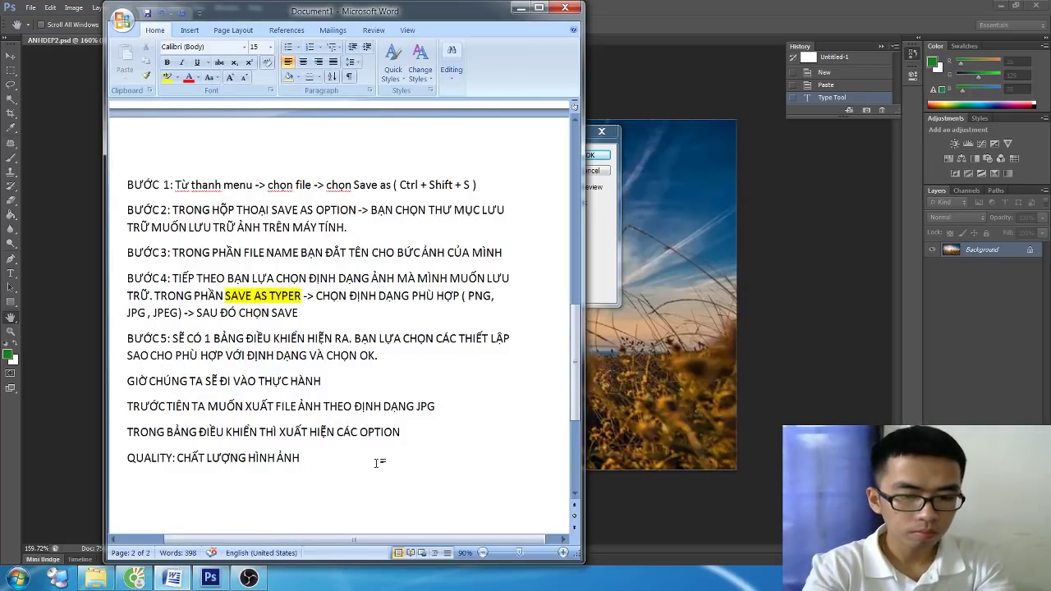
{"action": "type", "text": " -"}
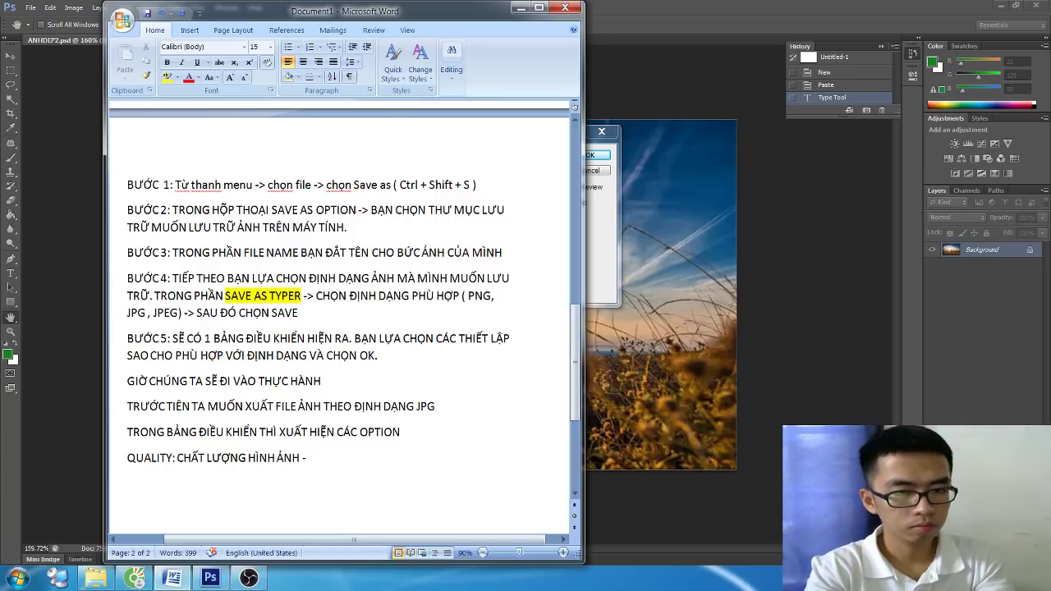
{"action": "key", "text": "Return"}
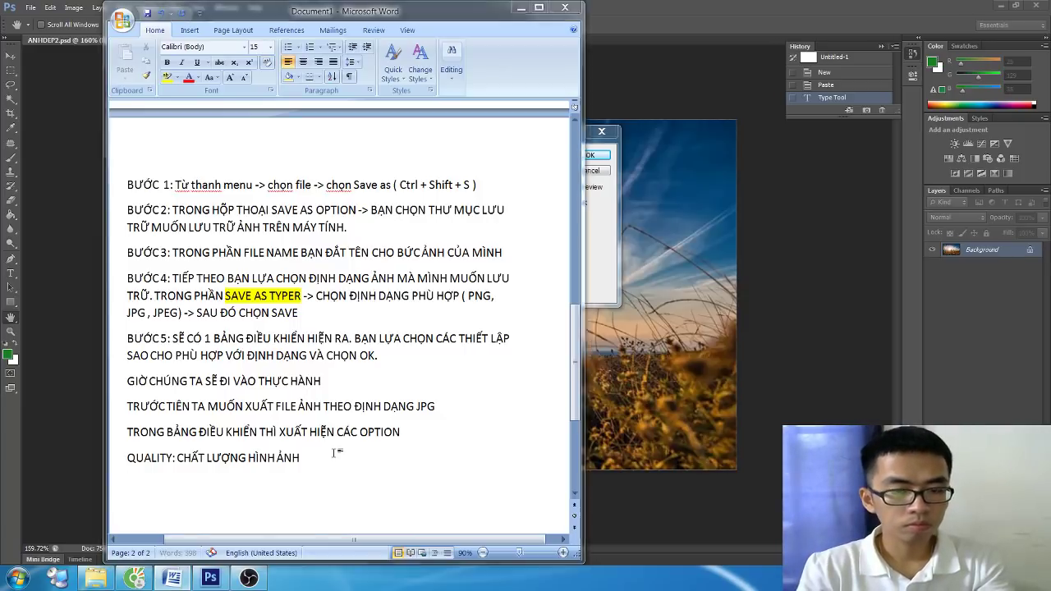
{"action": "left_click", "coordinate": [519, 7]}
{"action": "left_click", "coordinate": [521, 187]}
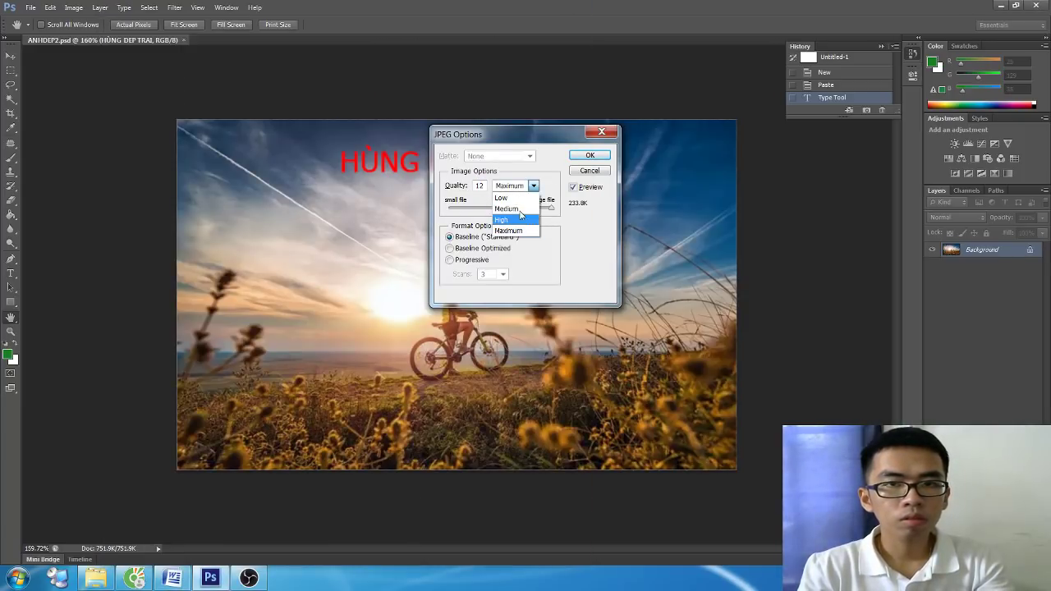
{"action": "key", "text": "alt+Tab"}
{"action": "type", "text": "E"}
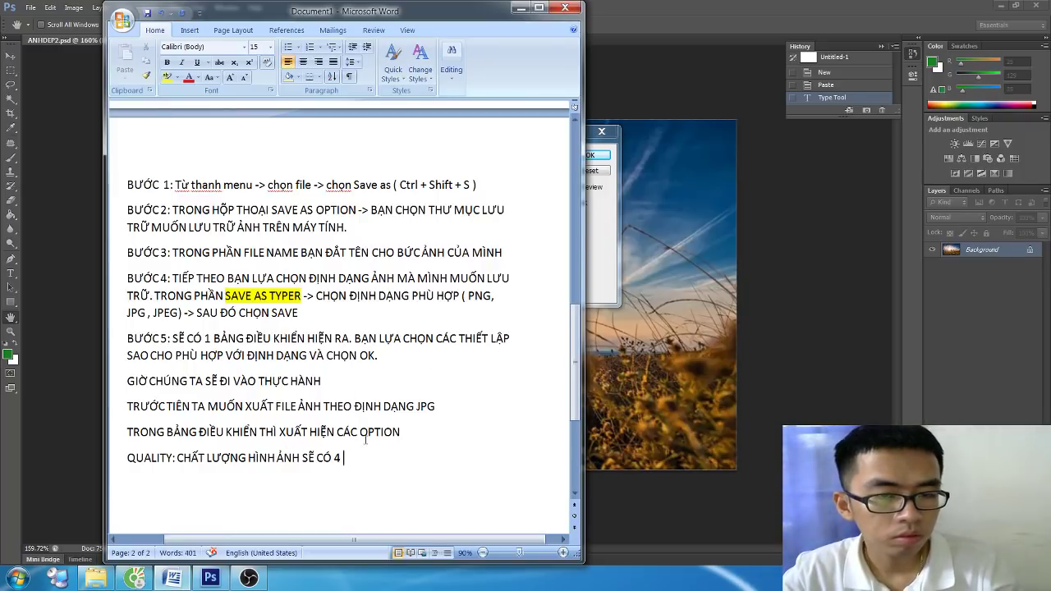
Step: Insert an IMAGE OPTIONS line above QUALITY about choosing image quality and file size
{"action": "left_click", "coordinate": [133, 458]}
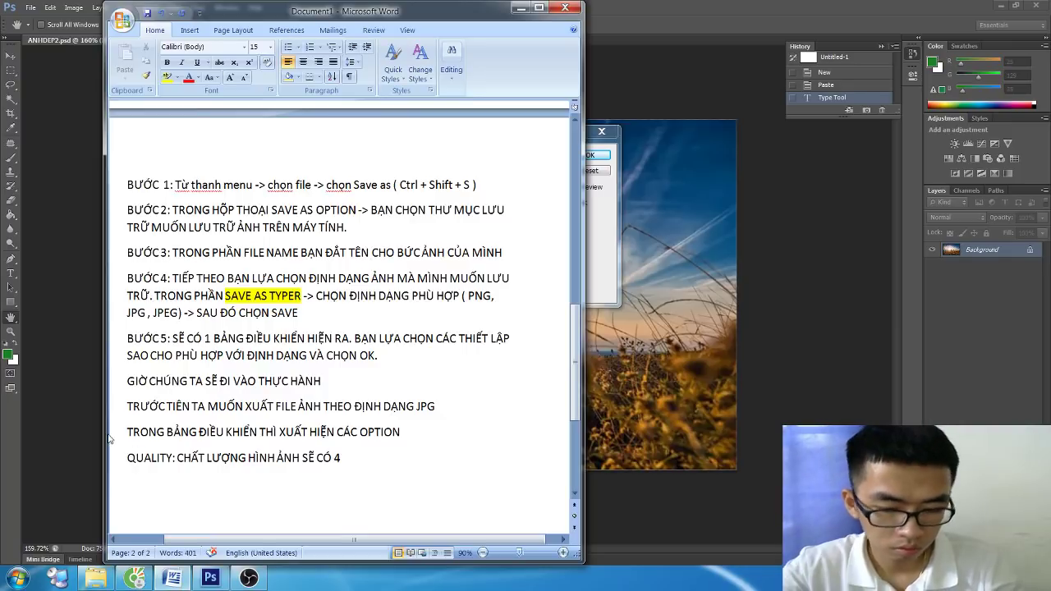
{"action": "key", "text": "Return"}
{"action": "type", "text": "IMAGE"}
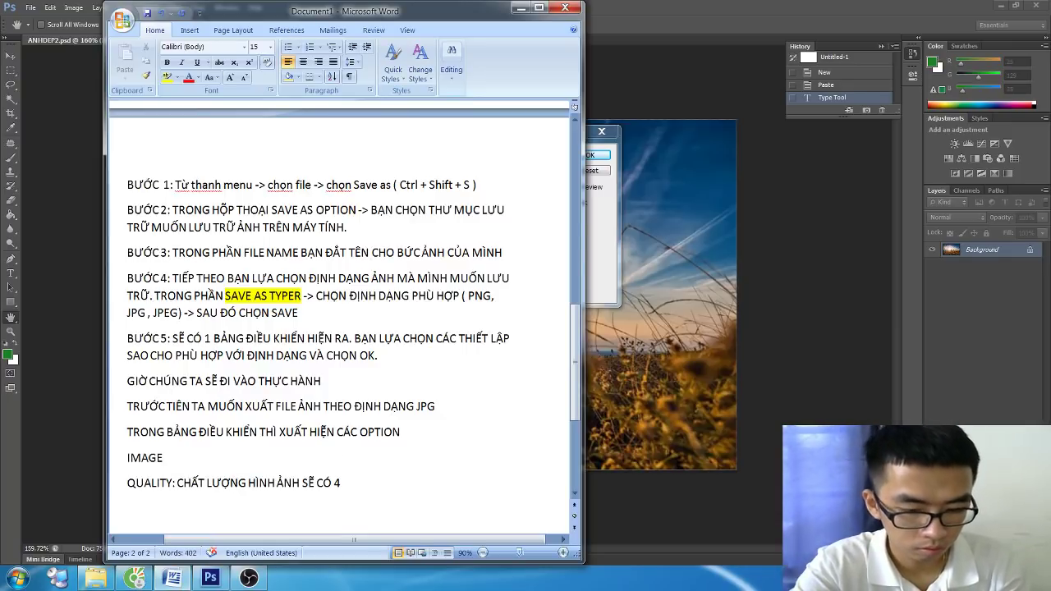
{"action": "type", "text": "OP"}
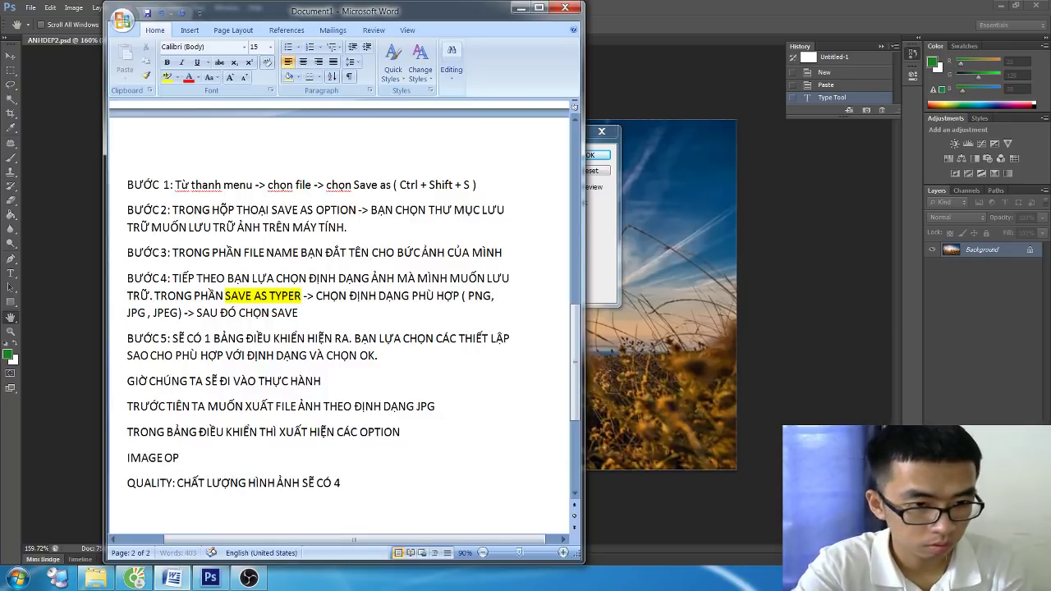
{"action": "type", "text": "TIONS"}
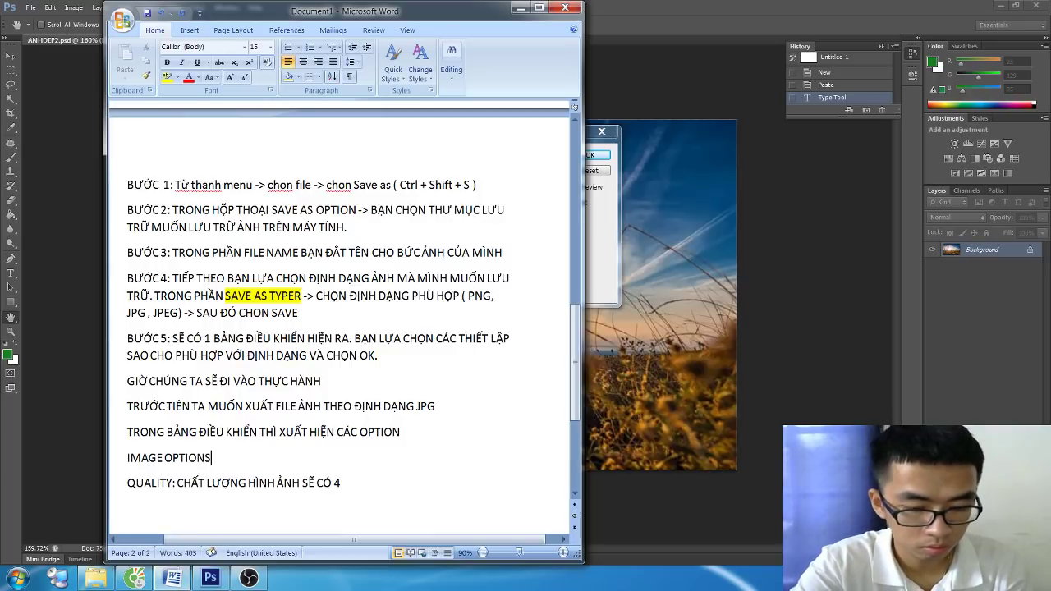
{"action": "type", "text": ":"}
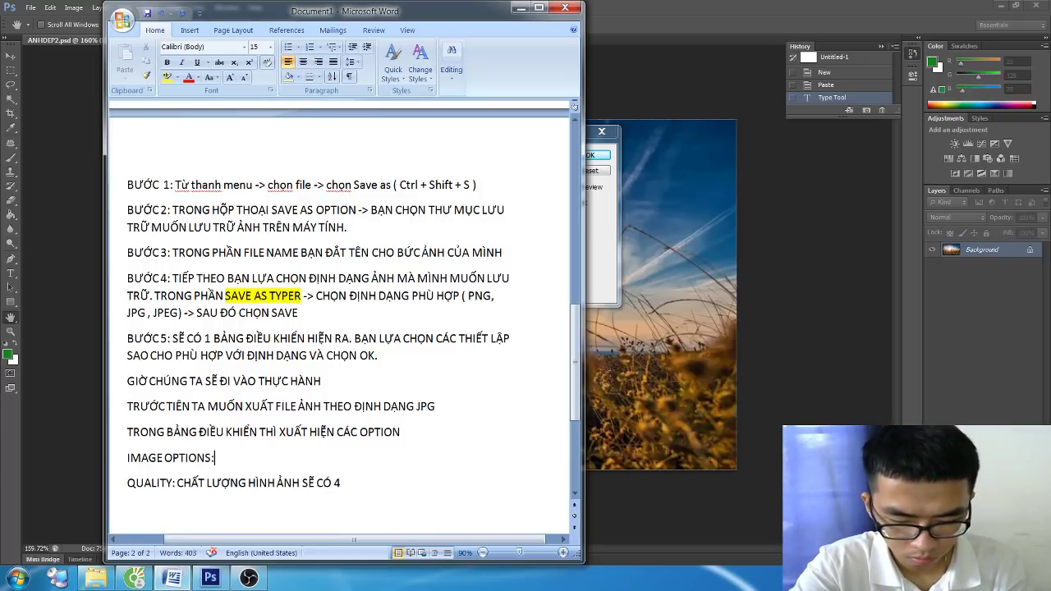
{"action": "type", "text": " THUỘC TIN"}
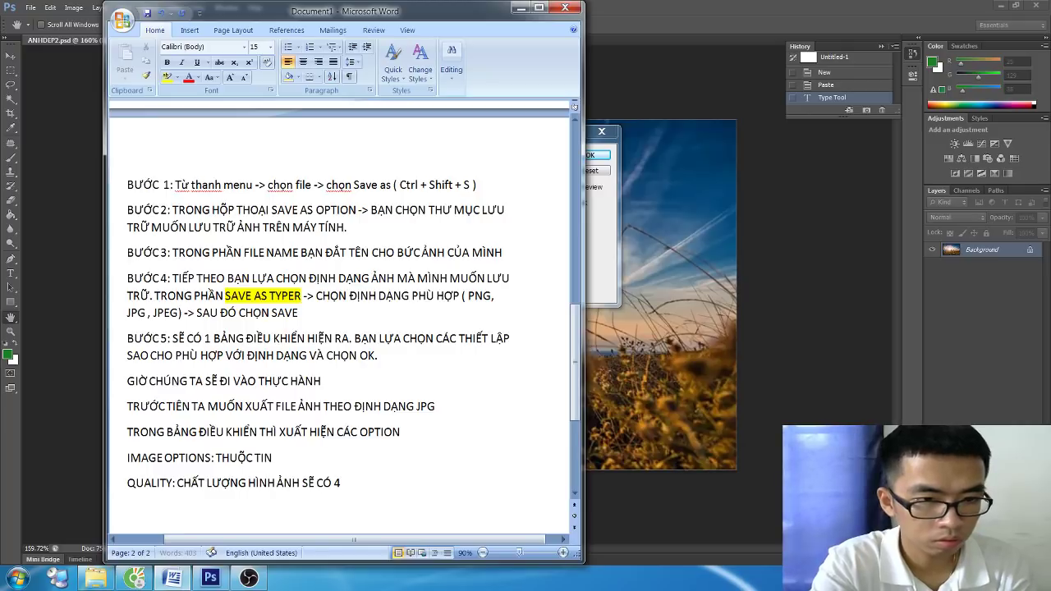
{"action": "type", "text": "H NÀY GIU"}
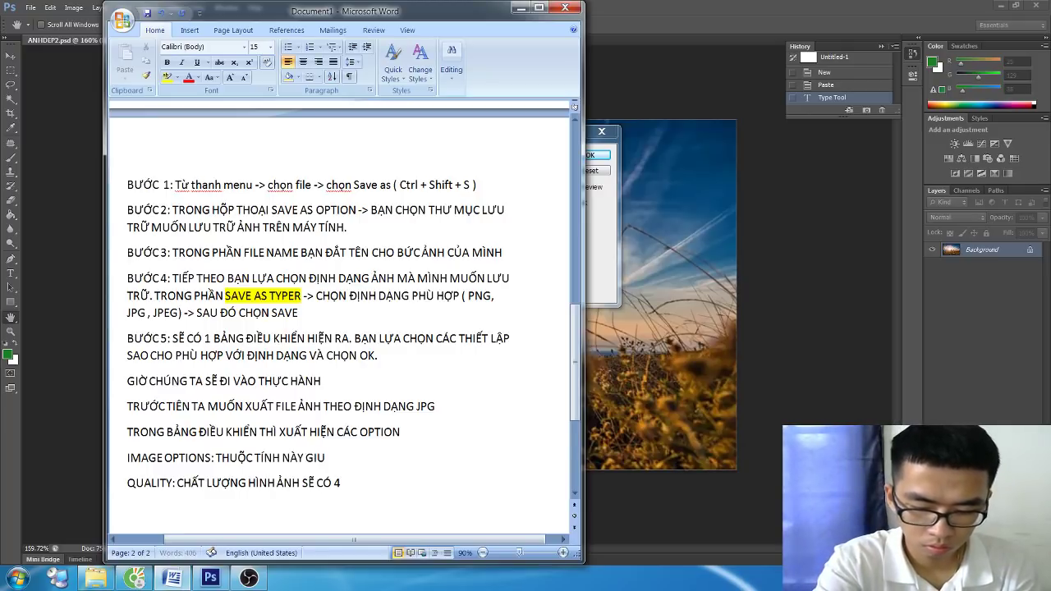
{"action": "type", "text": "ÚP BẠN LỰA CHỌ"}
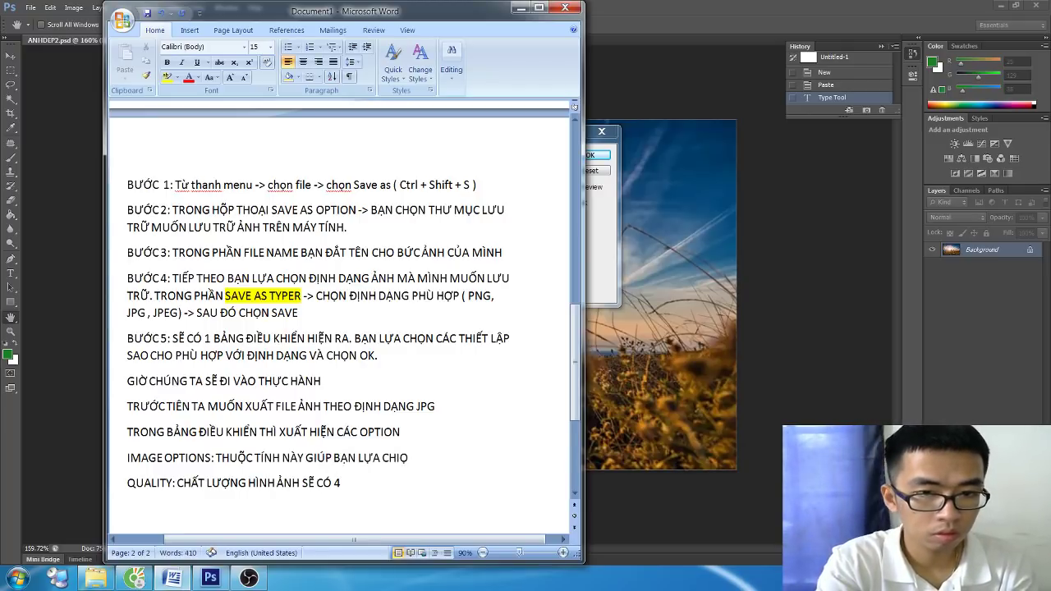
{"action": "type", "text": "N CHẤT LƯỢ"}
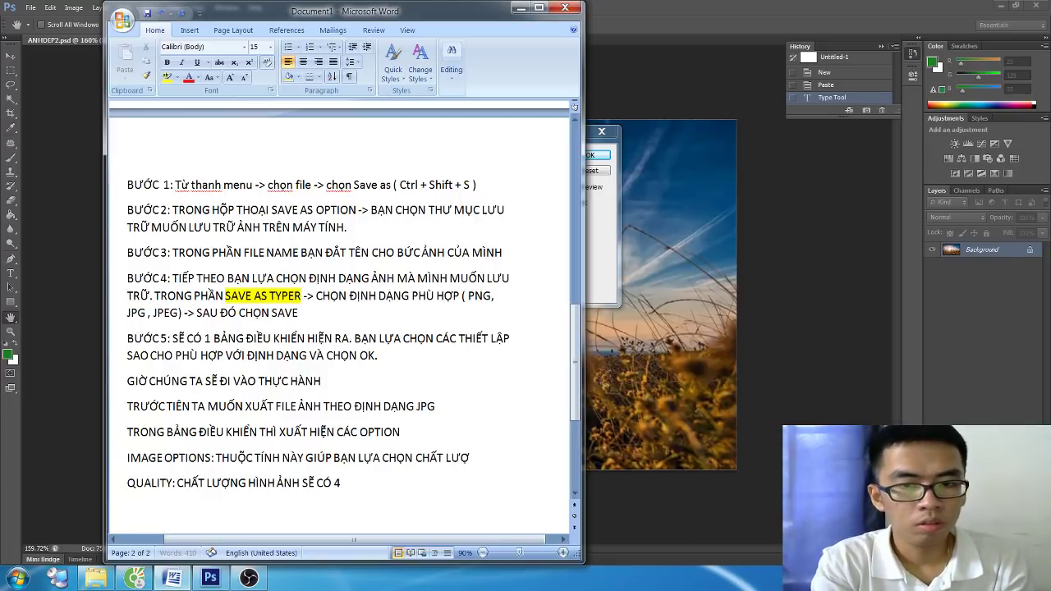
{"action": "type", "text": "NG HÌNH ẢNH"}
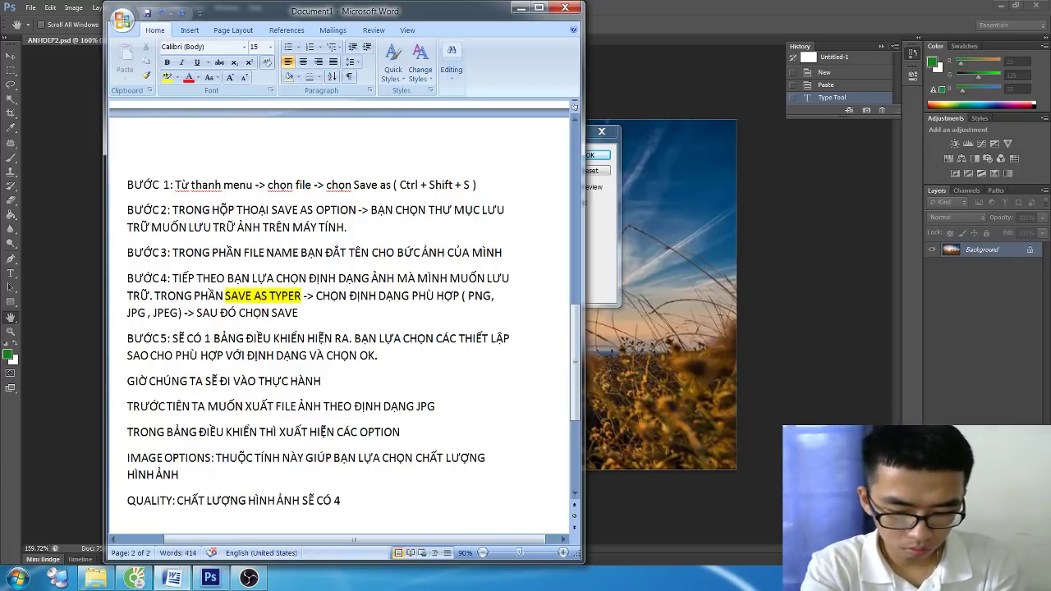
{"action": "type", "text": " VÀ NÉN DUNG"}
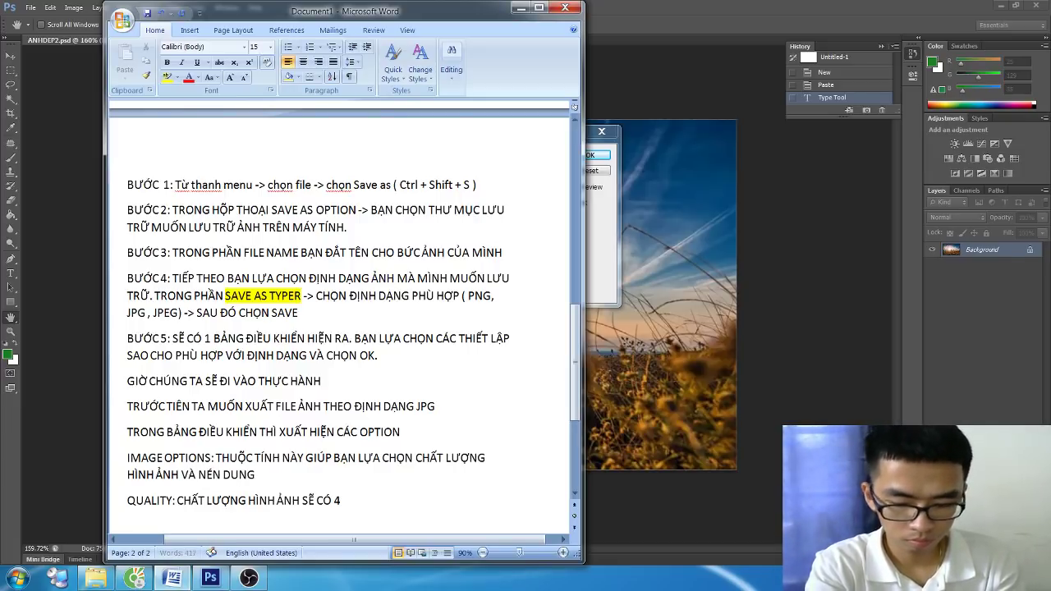
{"action": "type", "text": " LƯỢNG CỦA HÌNH ẢNH"}
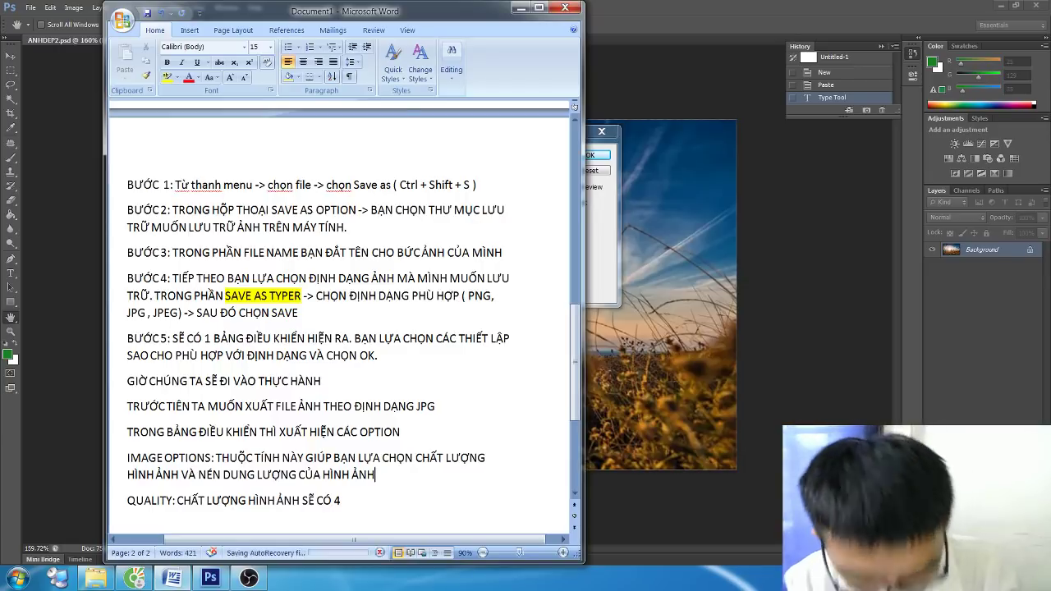
Step: Delete the trailing 'SẼ CÓ 4' from the QUALITY line
{"action": "left_click", "coordinate": [111, 510]}
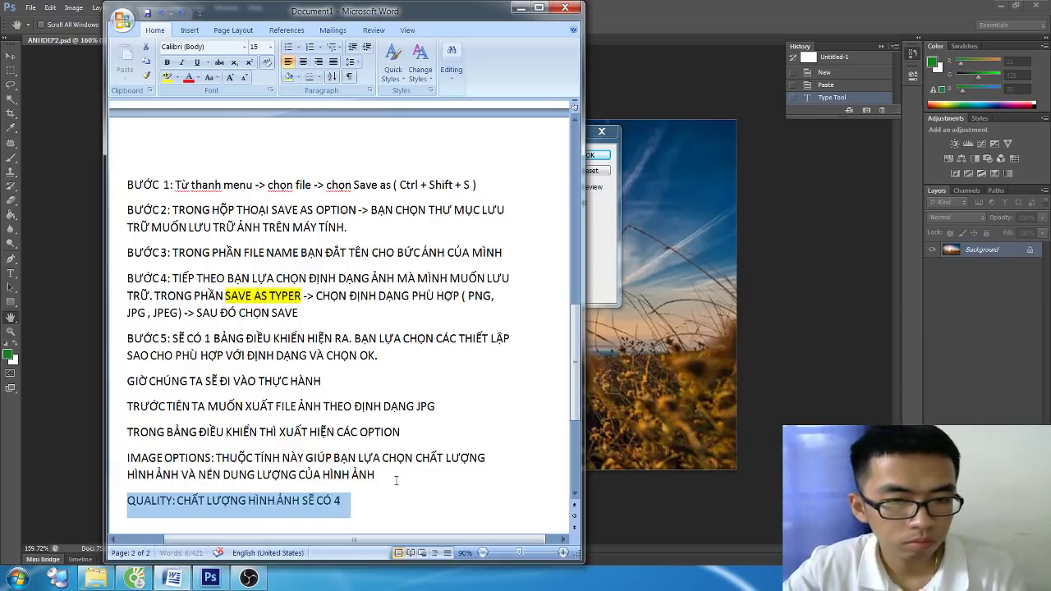
{"action": "left_click", "coordinate": [207, 501]}
{"action": "key", "text": "shift+End"}
{"action": "key", "text": "Delete"}
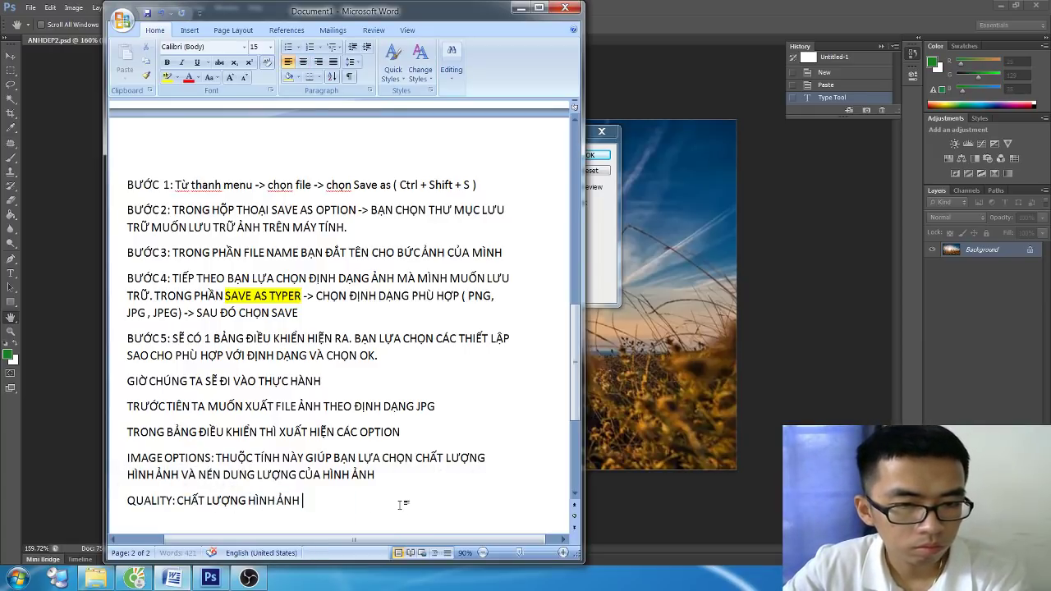
{"action": "left_click", "coordinate": [600, 285]}
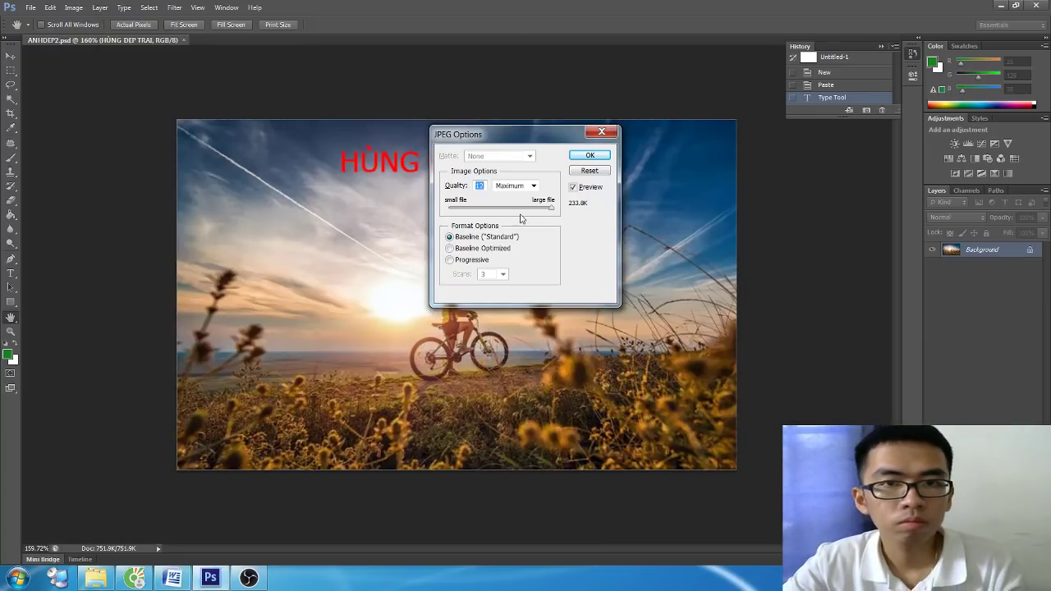
Step: Extend the QUALITY note: 1–12 slider, higher quality means larger files, choose MAXIMUM for print
{"action": "key", "text": "alt+Tab"}
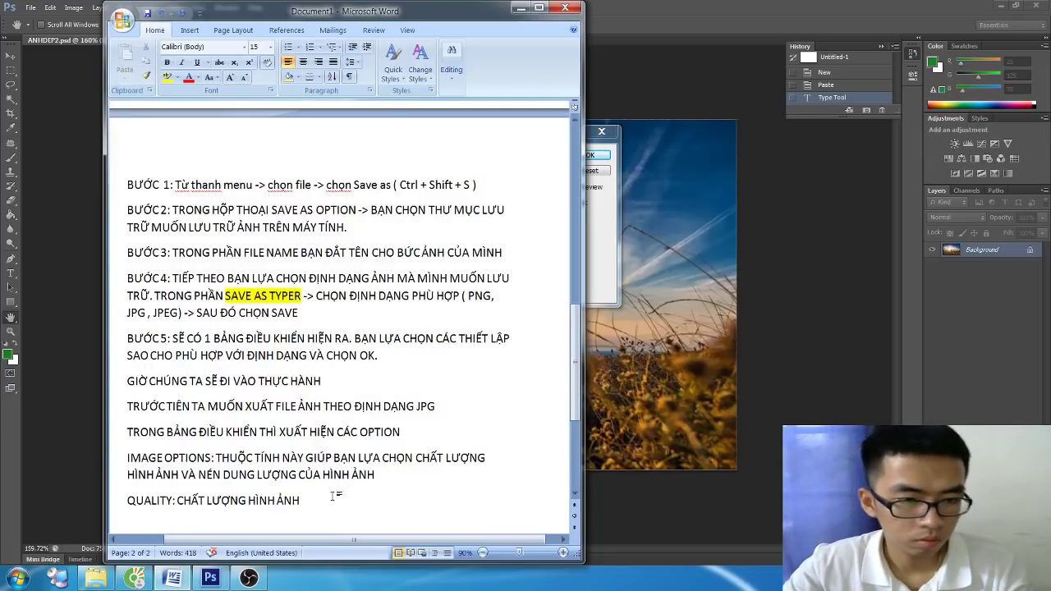
{"action": "type", "text": ", SE"}
{"action": "key", "text": "BackSpace"}
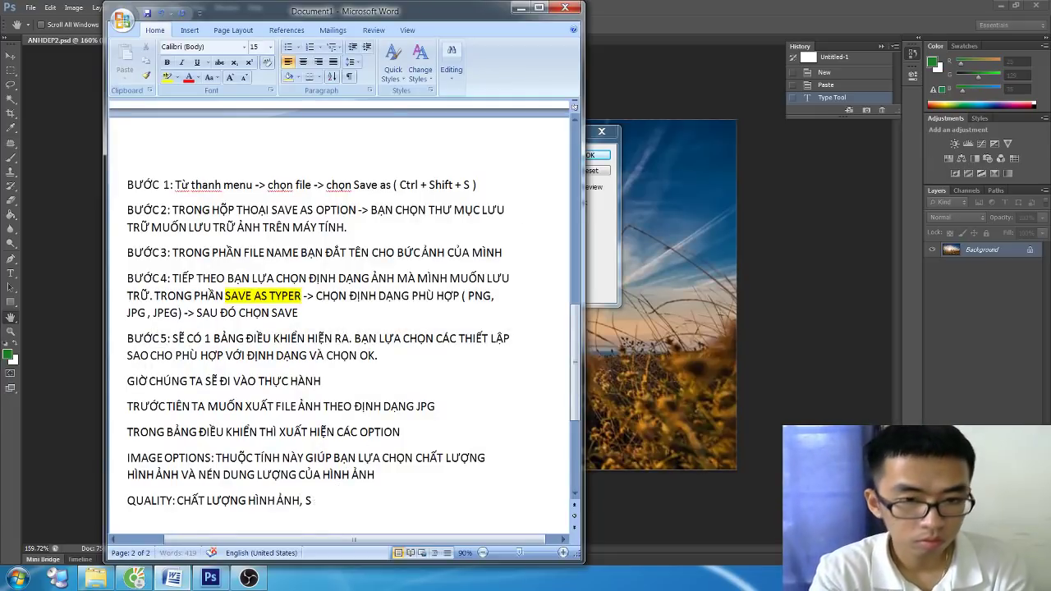
{"action": "key", "text": "BackSpace"}
{"action": "type", "text": "TRÊN THANH TRUO"}
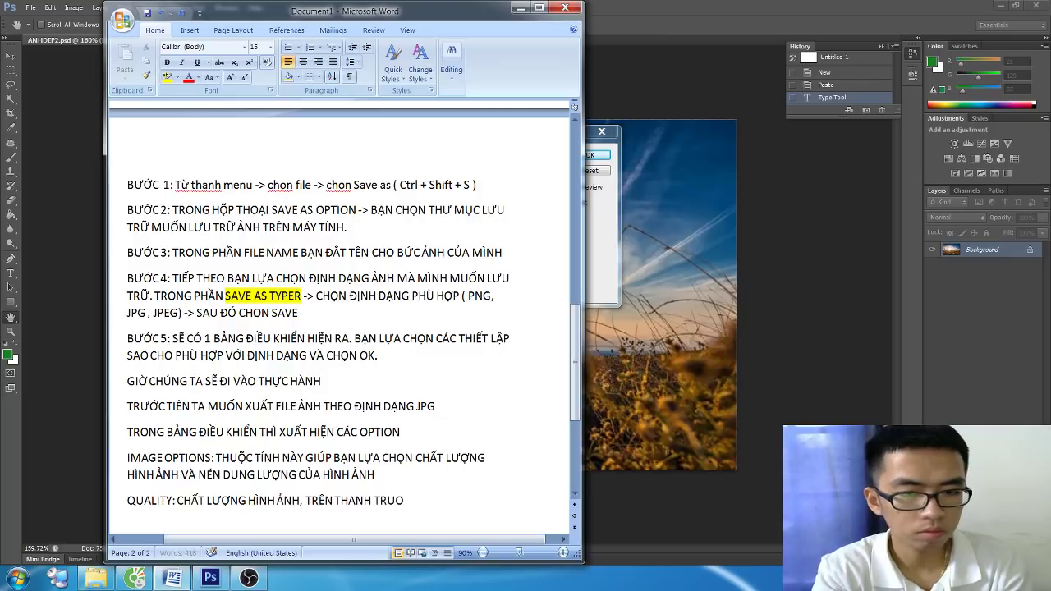
{"action": "key", "text": "BackSpace"}
{"action": "key", "text": "BackSpace"}
{"action": "type", "text": "ƯỢ"}
{"action": "scroll", "coordinate": [335, 492], "scroll_direction": "down", "scroll_amount": 3}
{"action": "type", "text": "T"}
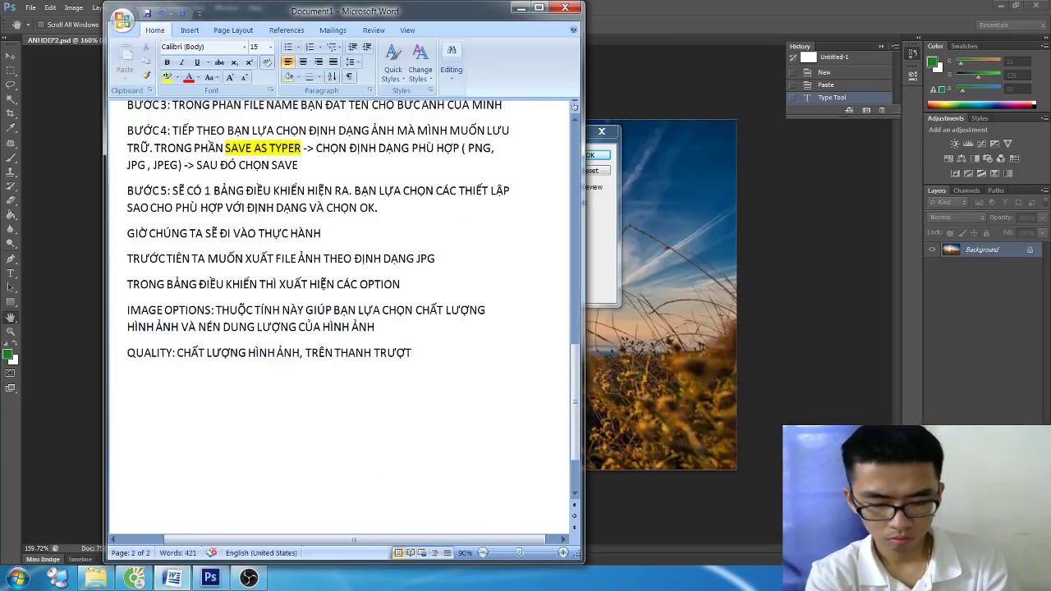
{"action": "type", "text": " BA THE KÉ"}
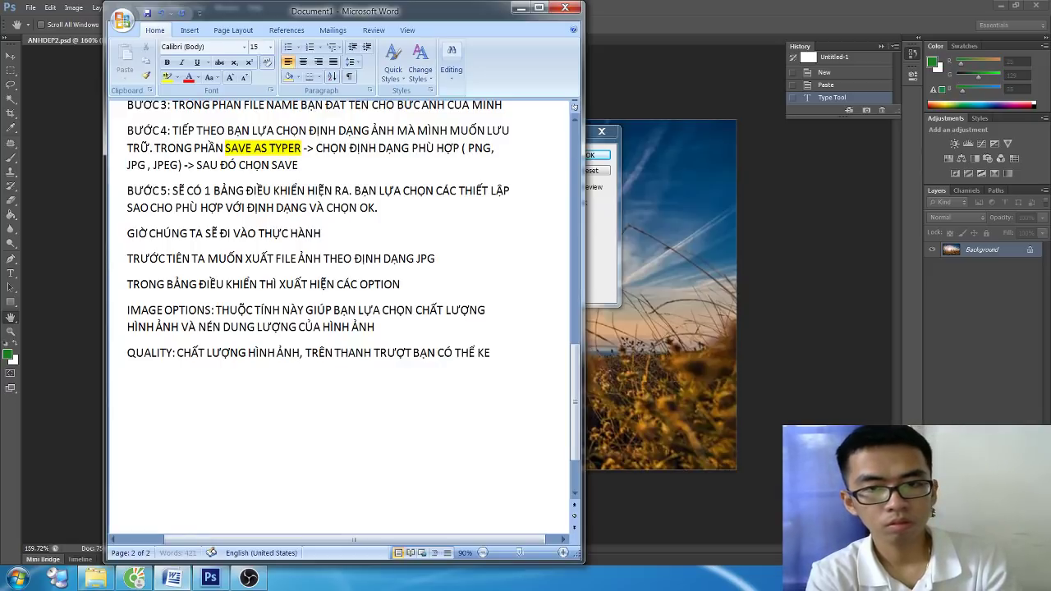
{"action": "type", "text": "O TỰ DO TỪ"}
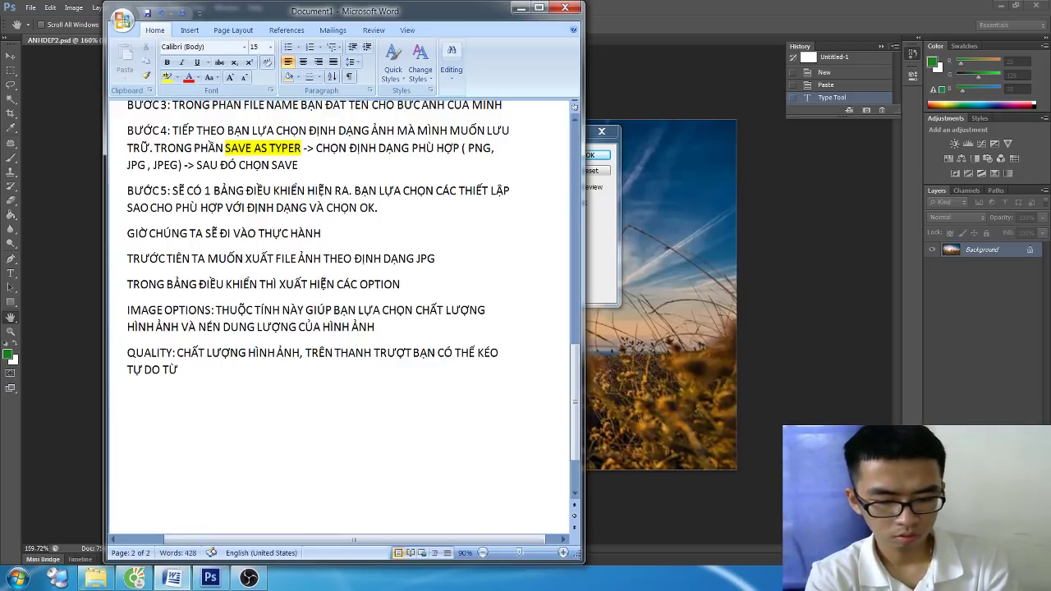
{"action": "key", "text": "BackSpace"}
{"action": "type", "text": "HOAẶC ĐIỀN SỐ TU"}
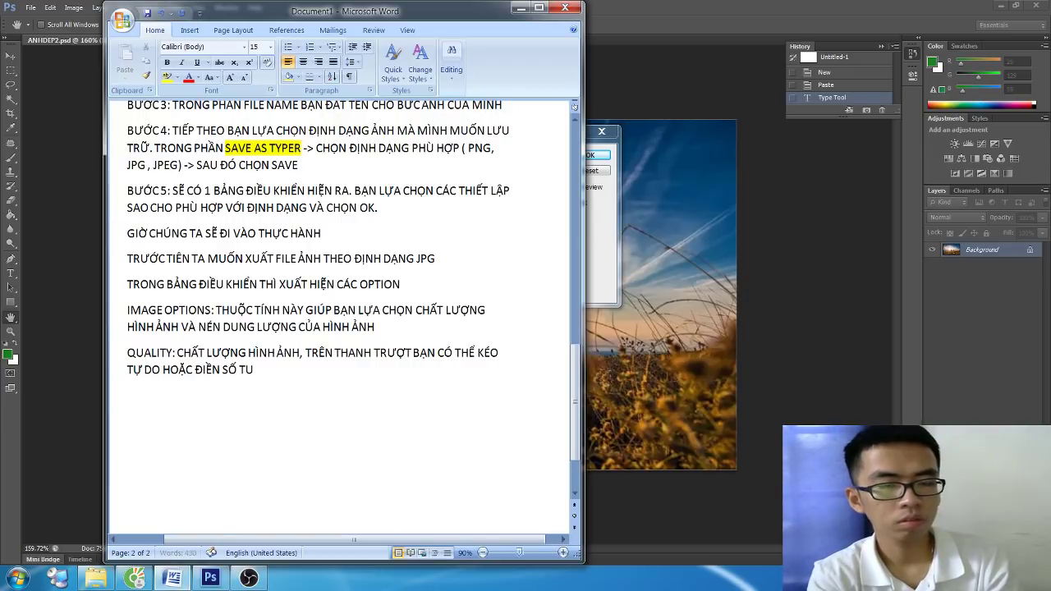
{"action": "key", "text": "BackSpace"}
{"action": "type", "text": "Ừ 1 - 12"}
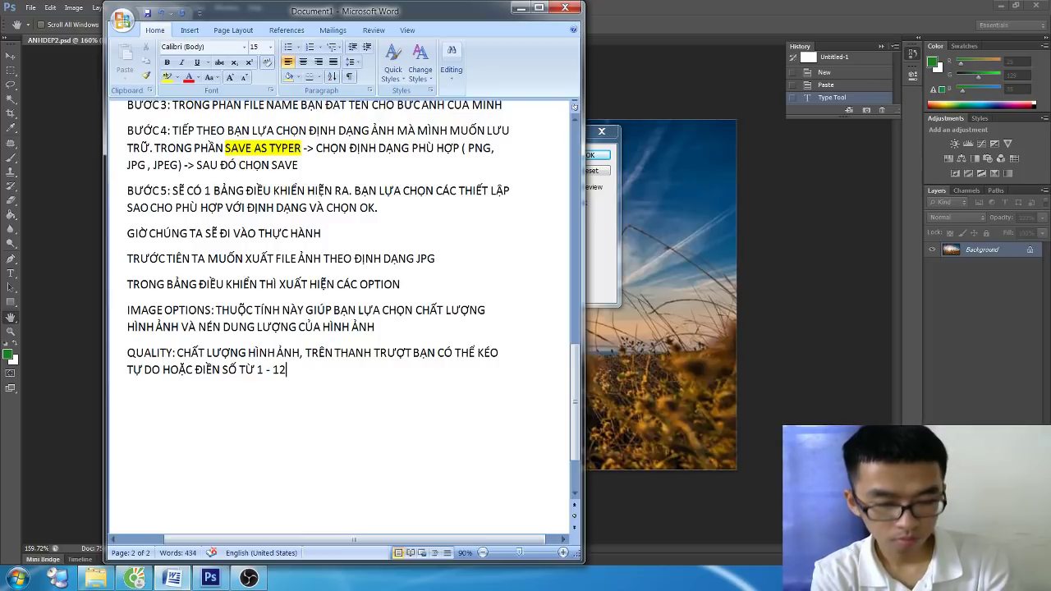
{"action": "type", "text": "."}
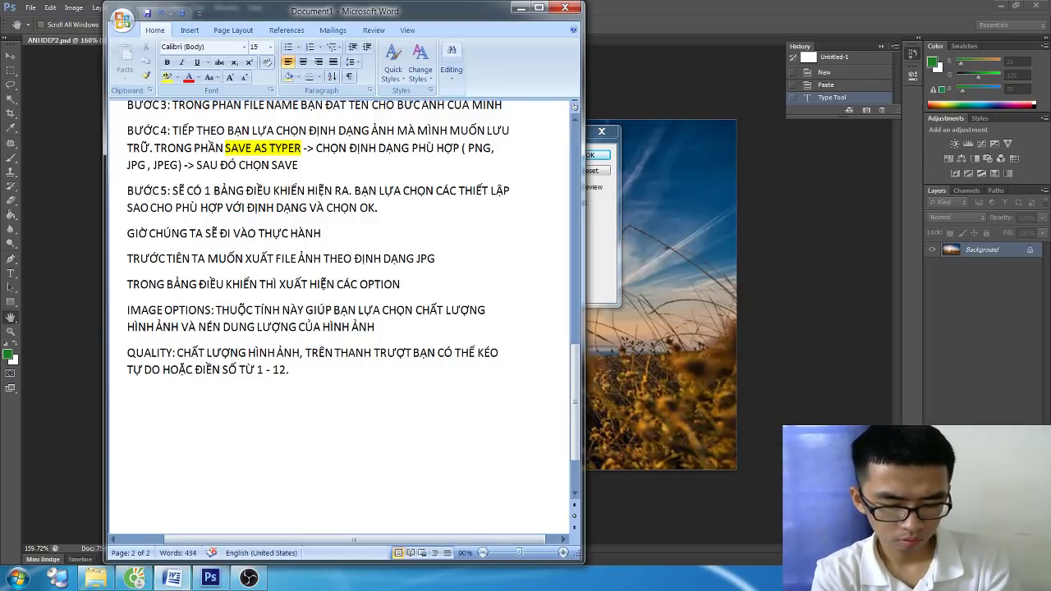
{"action": "type", "text": " CHẤT LUO"}
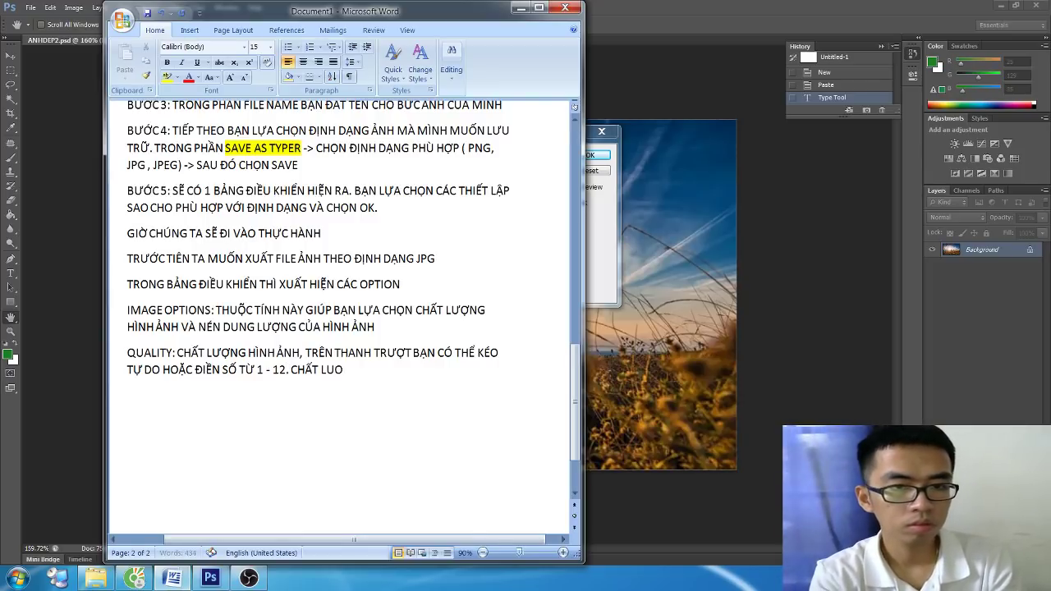
{"action": "type", "text": "ƯỢNG ẢNH CAÀNG "}
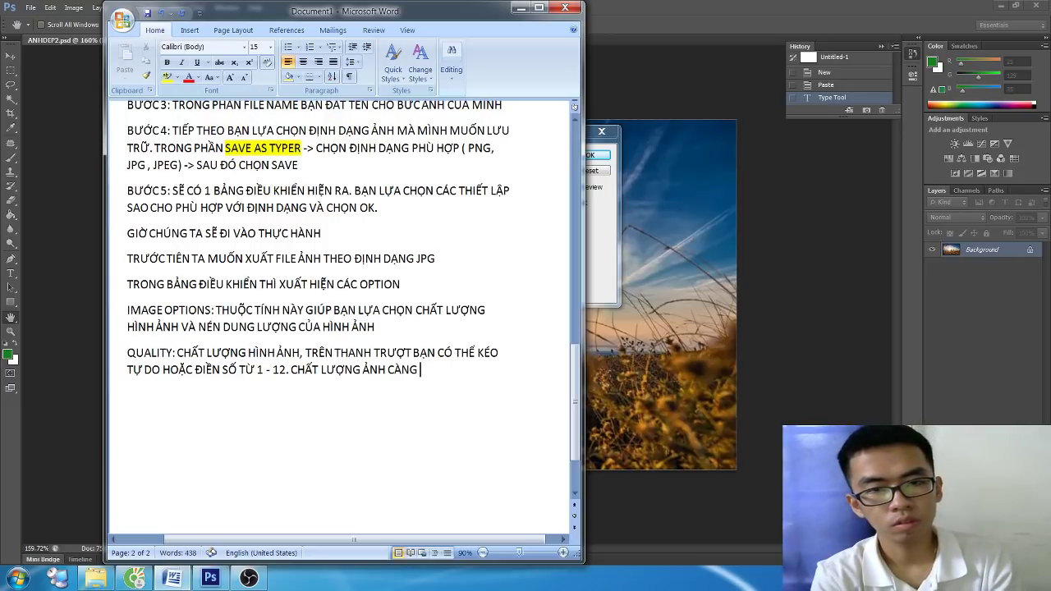
{"action": "type", "text": "TỐT THÌ DUNG L"}
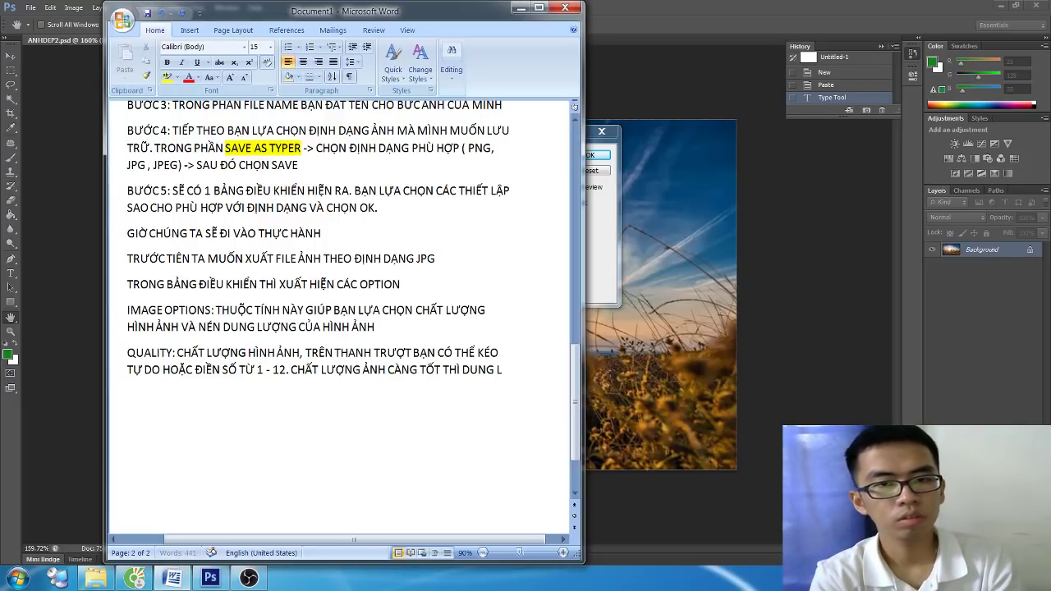
{"action": "type", "text": "ƯỢNG CÀN"}
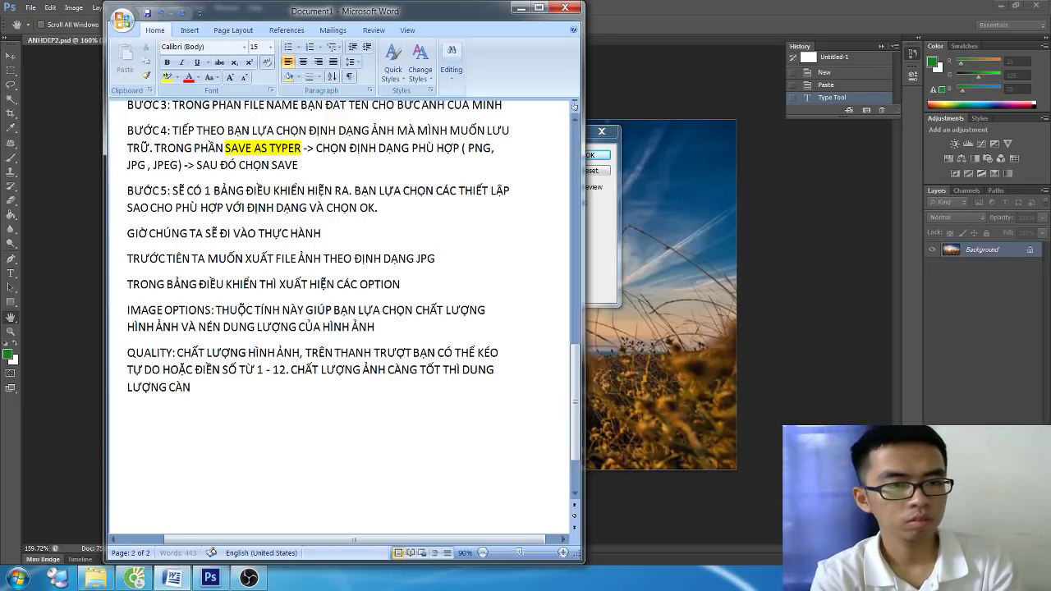
{"action": "type", "text": "G LỚN"}
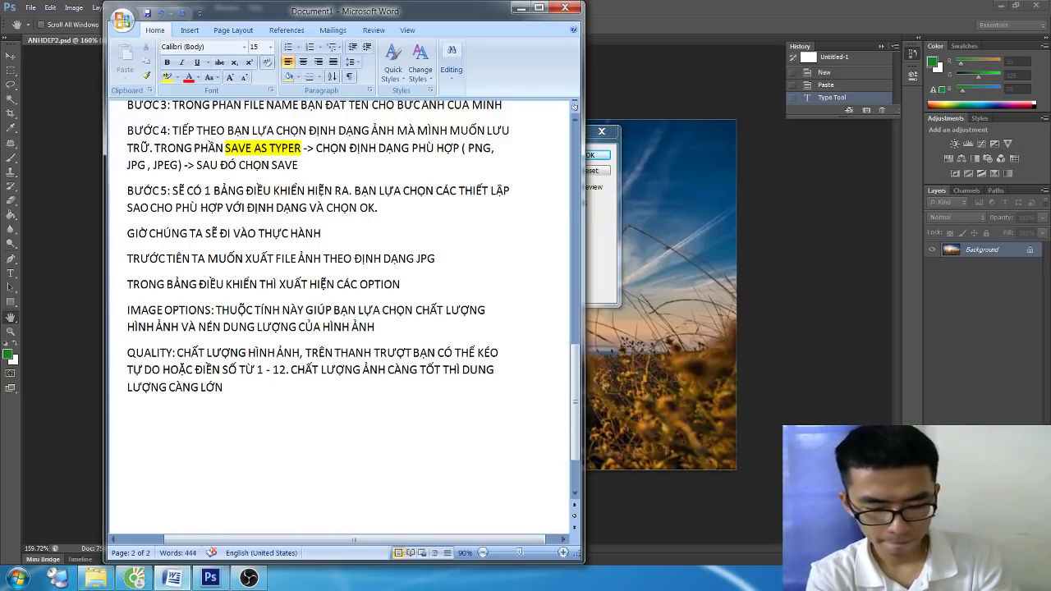
{"action": "type", "text": ". NẾU ĐẾ"}
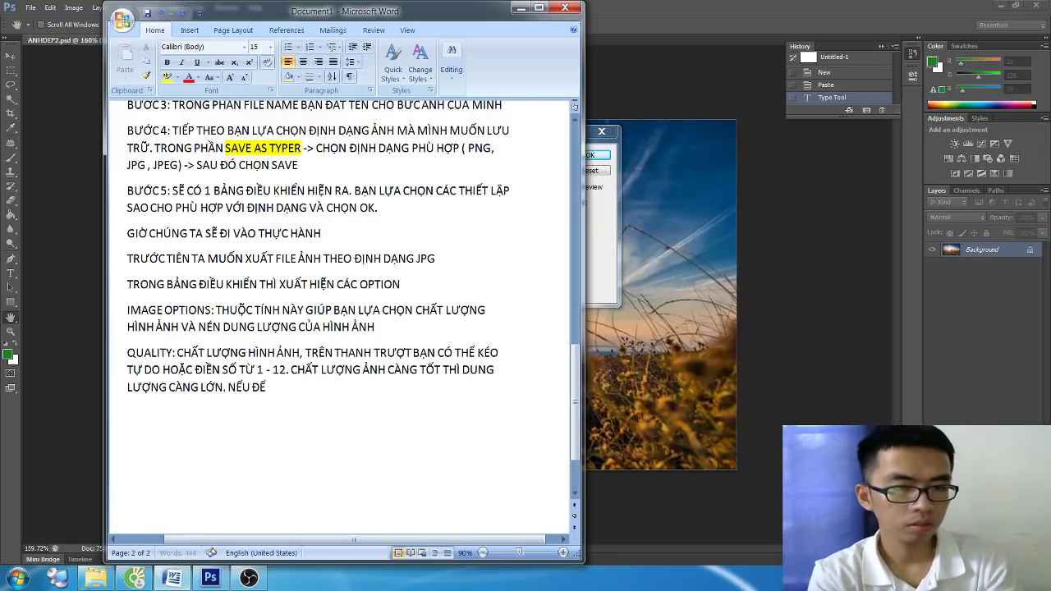
{"action": "type", "text": " H CÓ"}
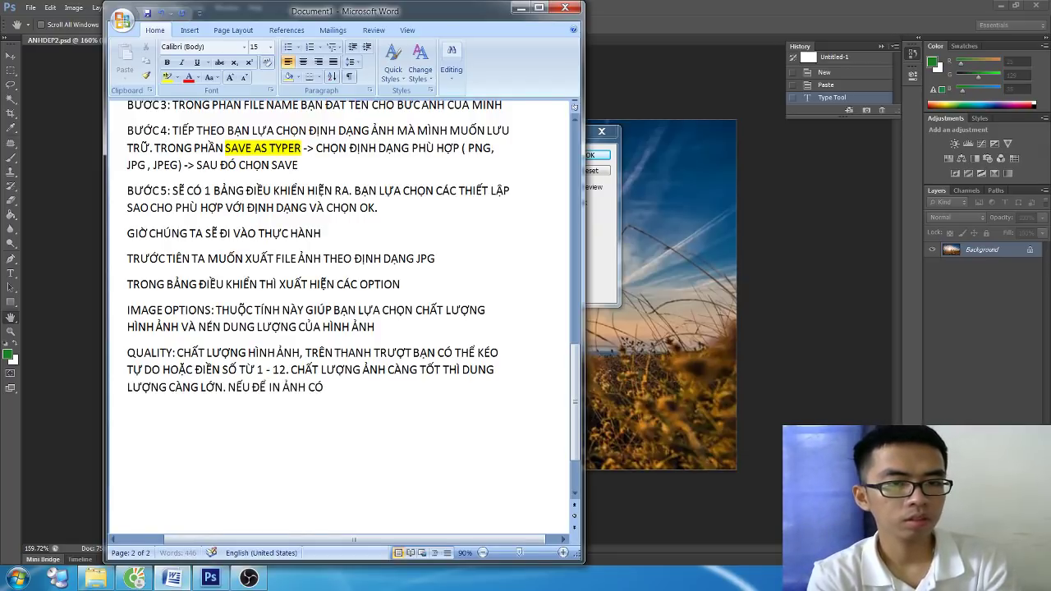
{"action": "type", "text": "N"}
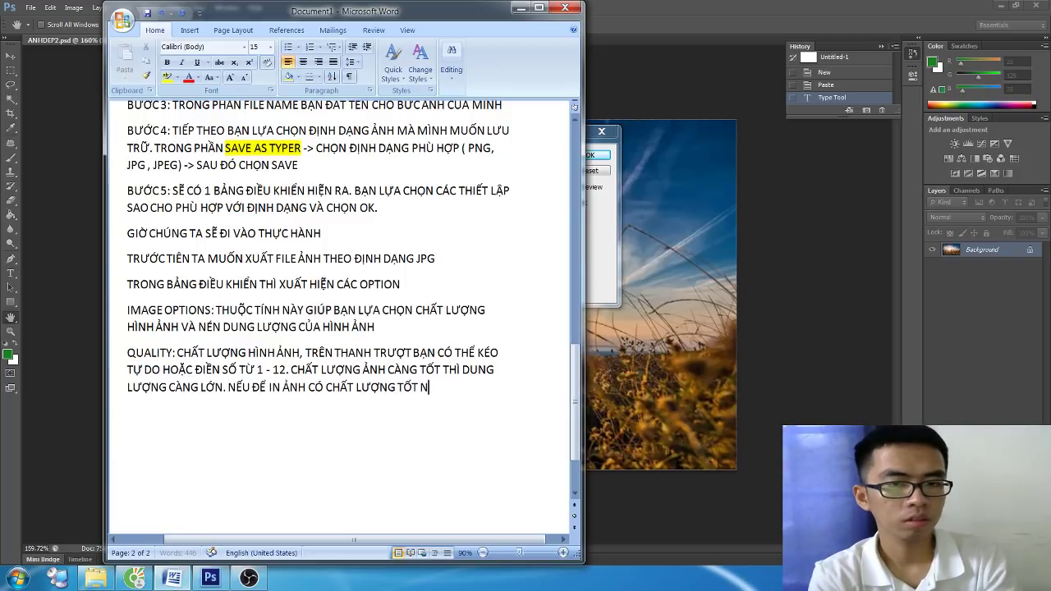
{"action": "type", "text": "G TO TA NÊN"}
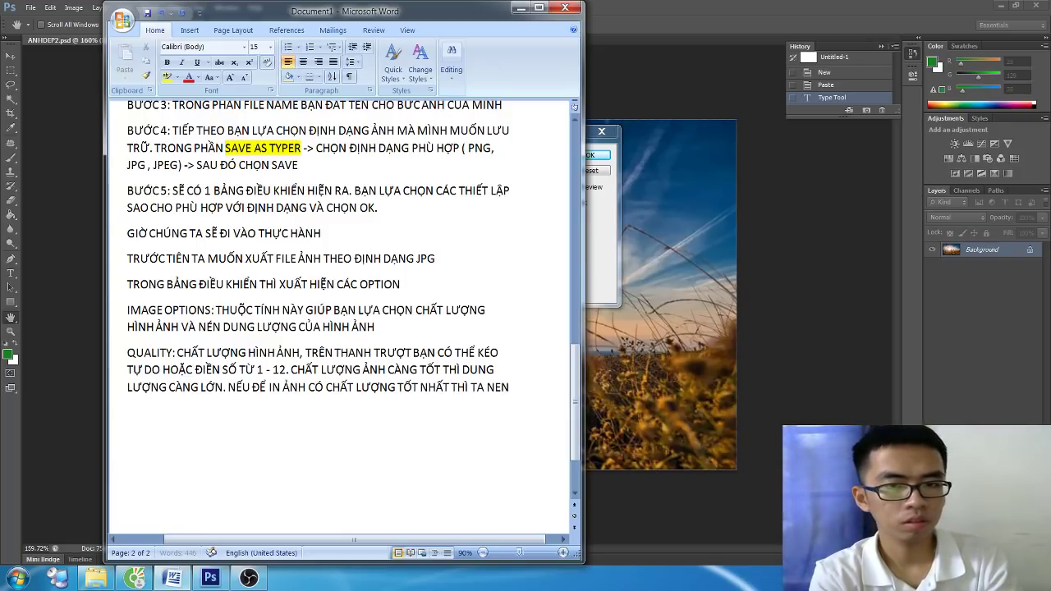
{"action": "type", "text": " CHO"}
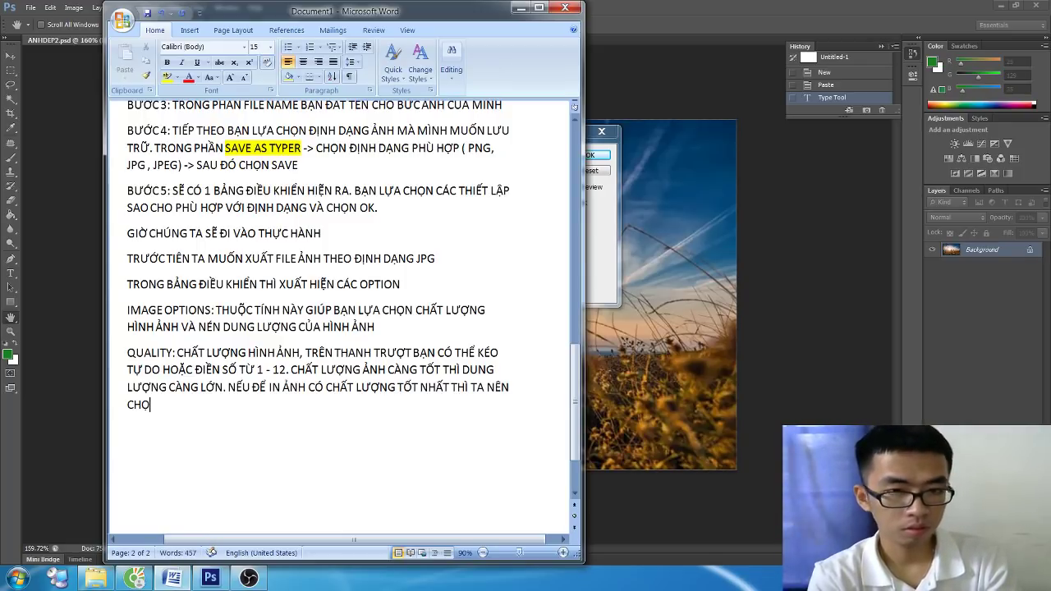
{"action": "type", "text": "N"}
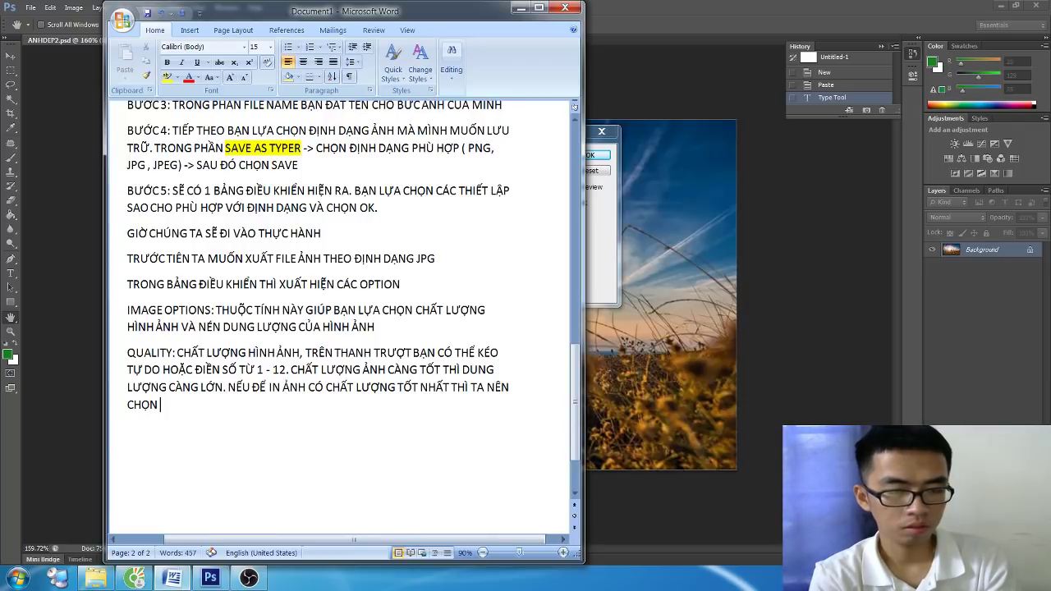
{"action": "type", "text": "LÀ MAXIMUM"}
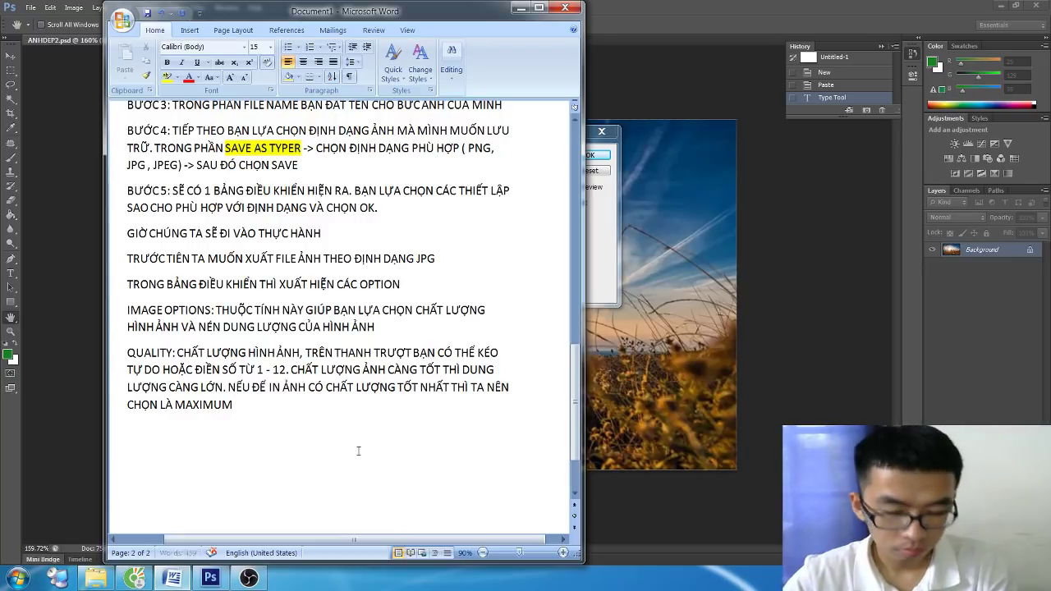
{"action": "key", "text": "alt+Tab"}
Step: Try other JPEG quality levels, then start a new 'FORM' line in the Word notes
{"action": "left_click", "coordinate": [519, 186]}
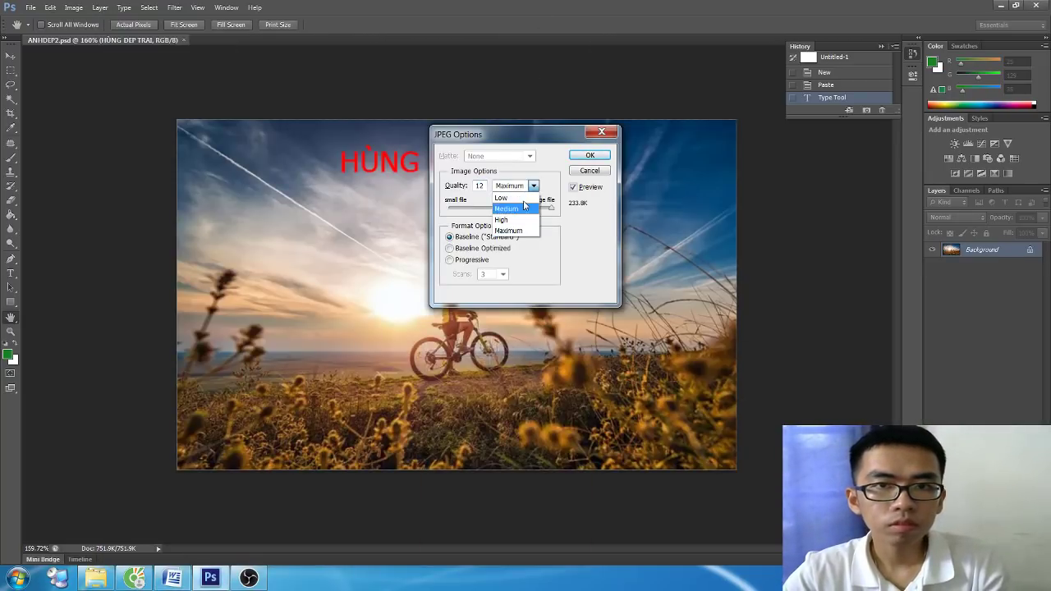
{"action": "left_click", "coordinate": [516, 212]}
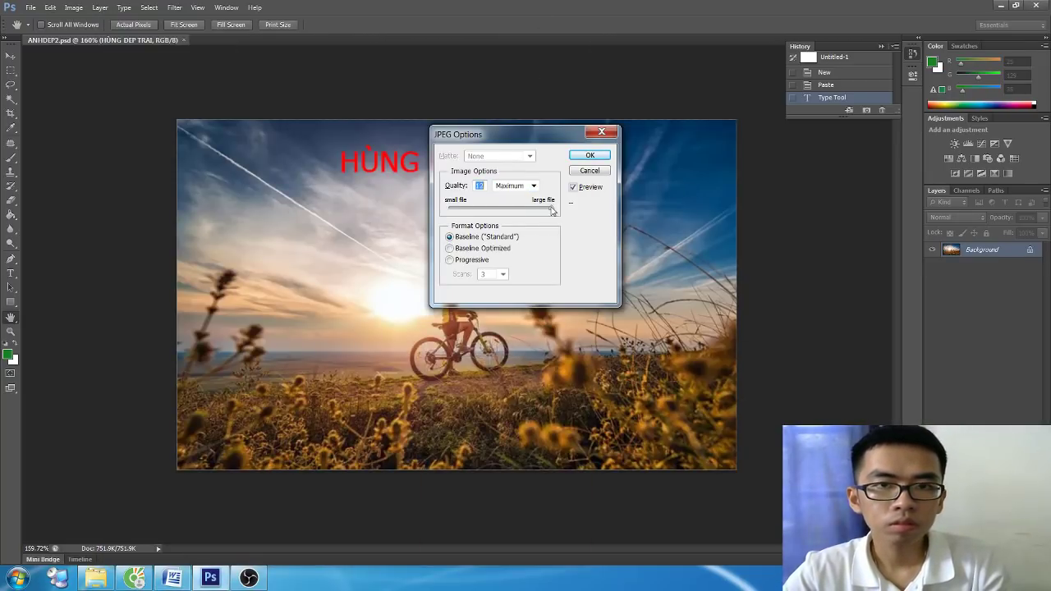
{"action": "mouse_move", "coordinate": [505, 207]}
{"action": "left_mouse_down"}
{"action": "mouse_move", "coordinate": [494, 214]}
{"action": "mouse_move", "coordinate": [561, 215]}
{"action": "left_mouse_up"}
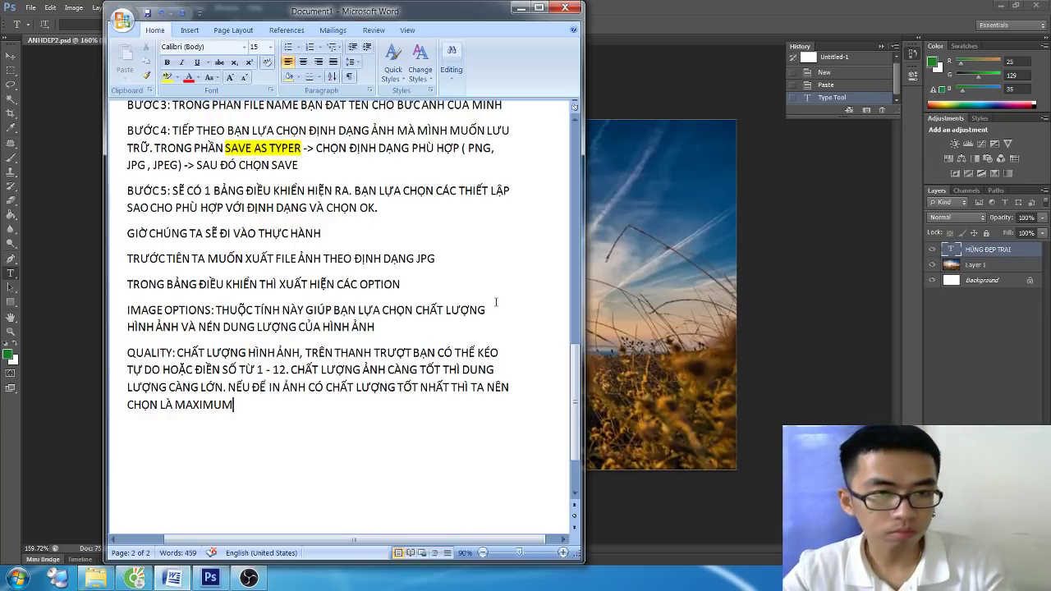
{"action": "key", "text": "Return"}
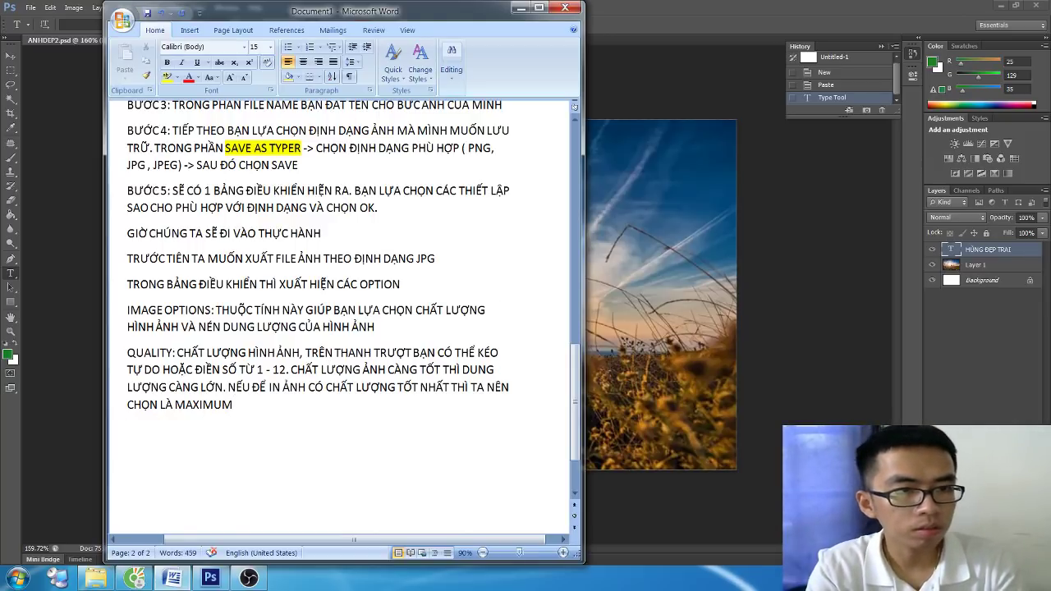
{"action": "type", "text": "FORM"}
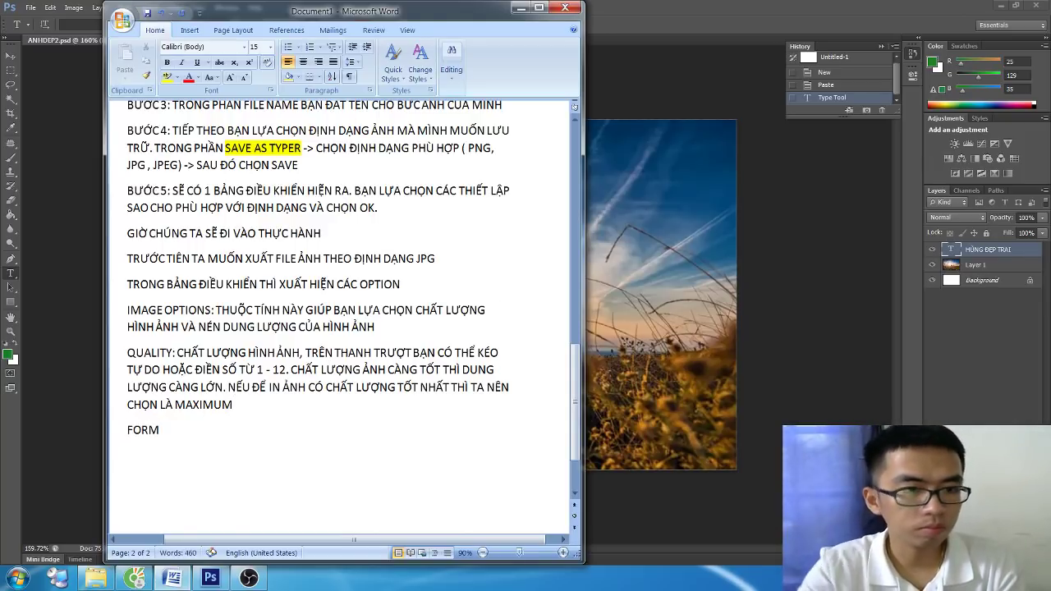
{"action": "left_click", "coordinate": [519, 7]}
Step: Save the photo to the Desktop as JPEG and extend the Word line to 'FORMAT OPTION:'
{"action": "left_click", "coordinate": [29, 8]}
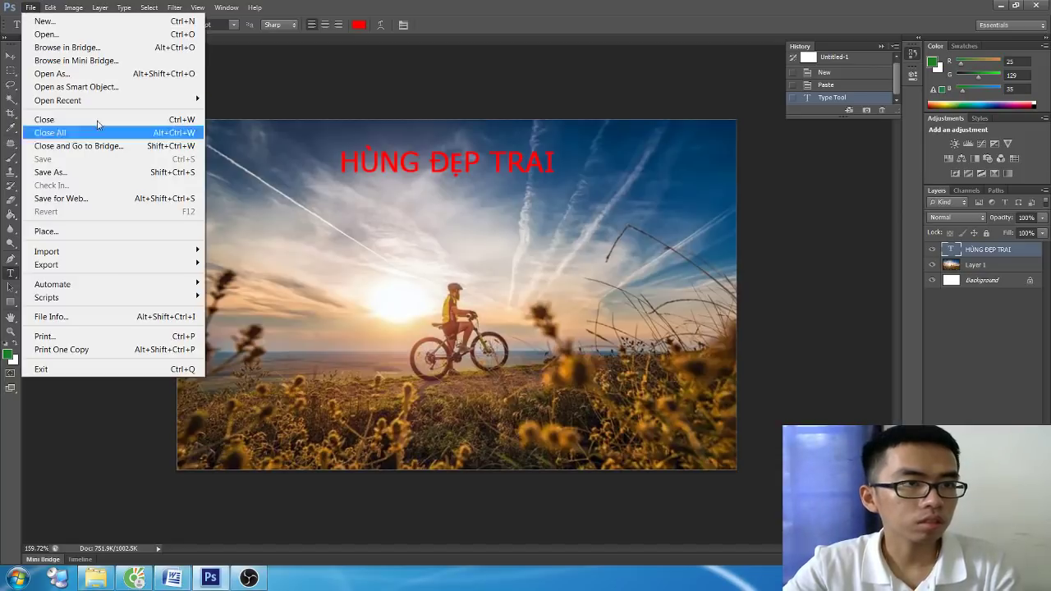
{"action": "left_click", "coordinate": [82, 172]}
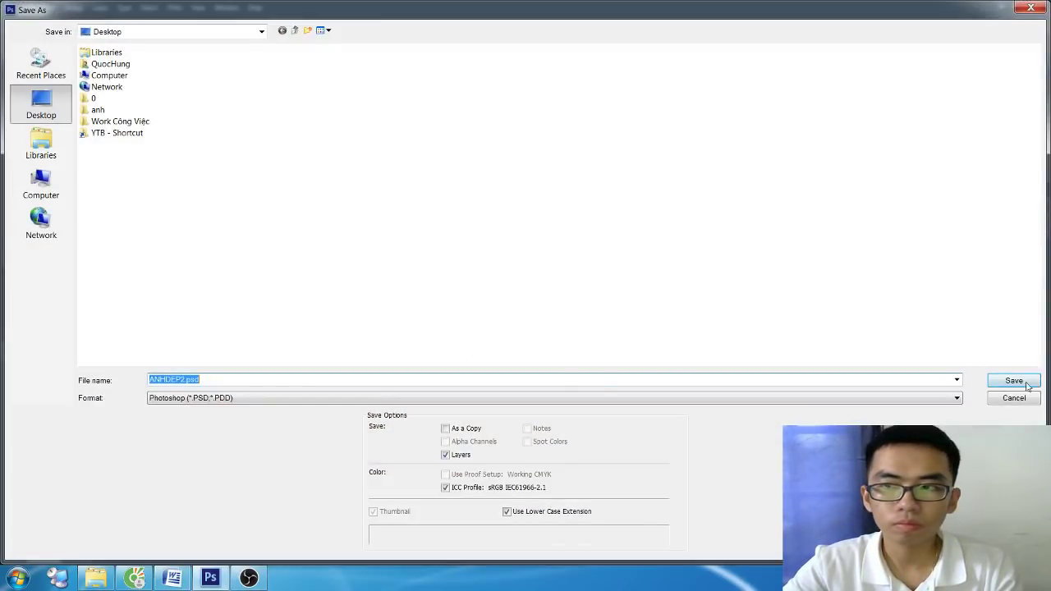
{"action": "left_click", "coordinate": [386, 399]}
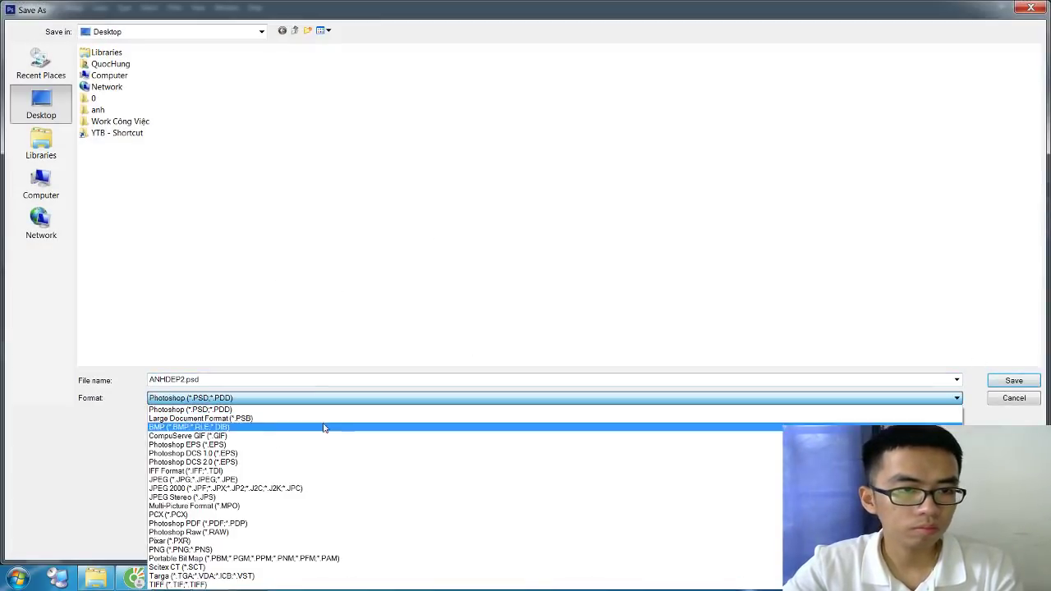
{"action": "left_click", "coordinate": [221, 477]}
{"action": "left_click", "coordinate": [1010, 381]}
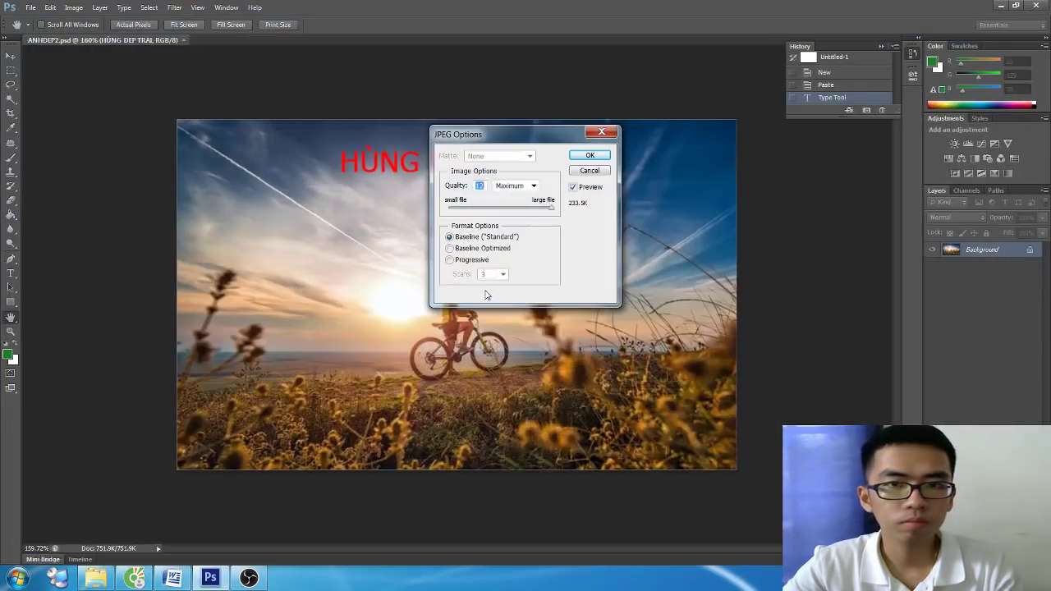
{"action": "key", "text": "alt+Tab"}
{"action": "type", "text": "AT OFT"}
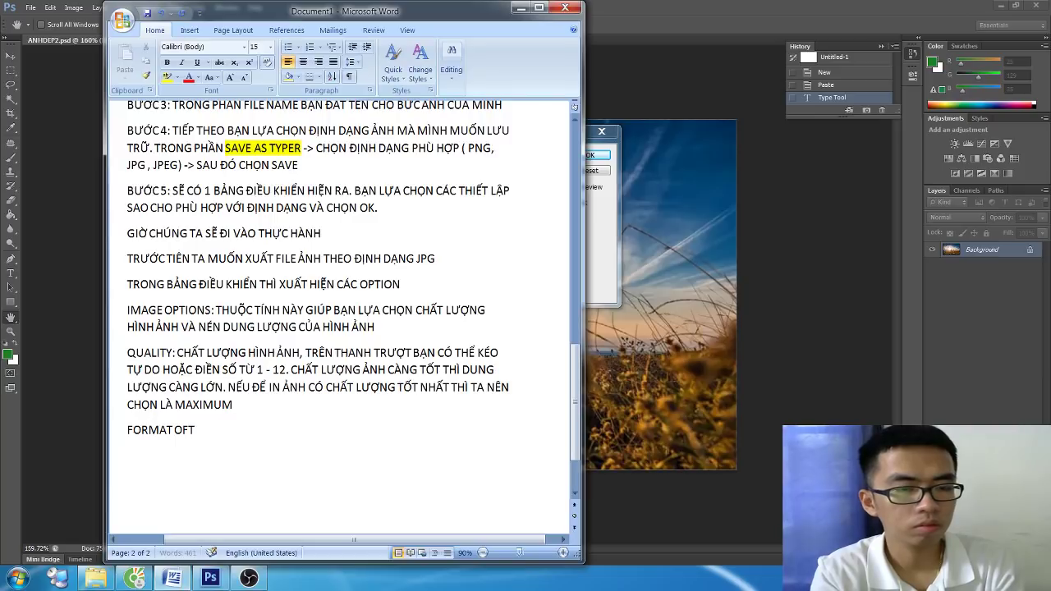
{"action": "type", "text": "ION:"}
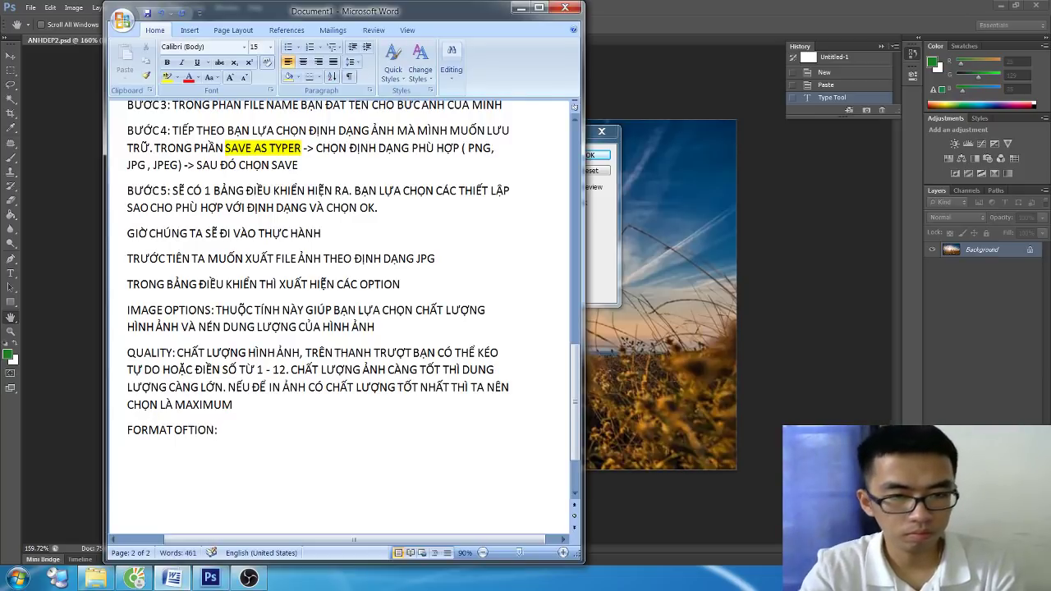
Step: Correct the heading to 'FORMAT OPTIONS:' and begin the format list with 'BASELINE ('
{"action": "key", "text": "BackSpace"}
{"action": "key", "text": "BackSpace"}
{"action": "key", "text": "BackSpace"}
{"action": "key", "text": "BackSpace"}
{"action": "key", "text": "BackSpace"}
{"action": "key", "text": "BackSpace"}
{"action": "type", "text": "PTION:"}
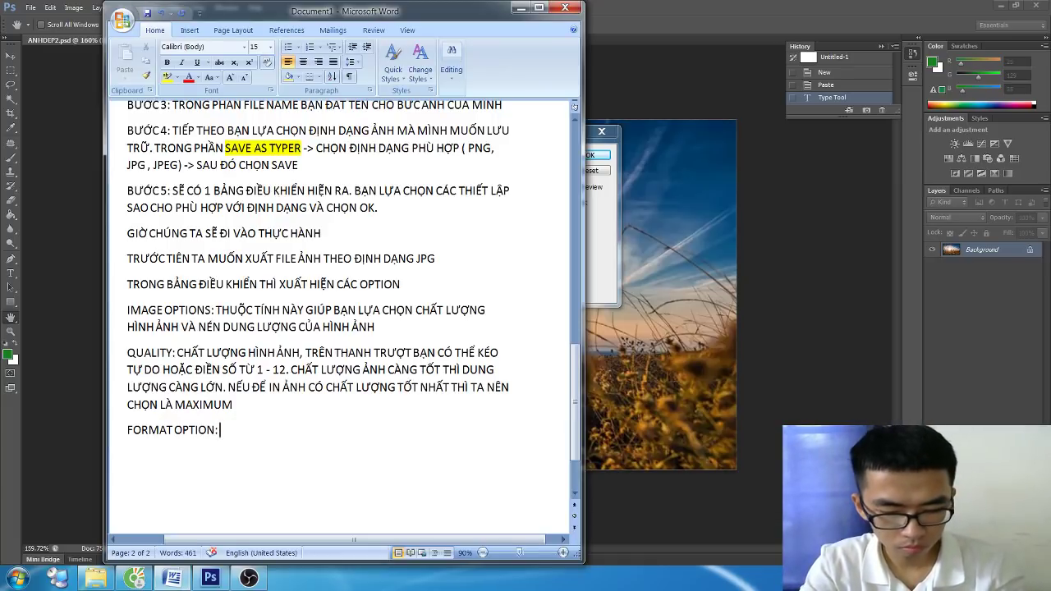
{"action": "key", "text": "alt+Tab"}
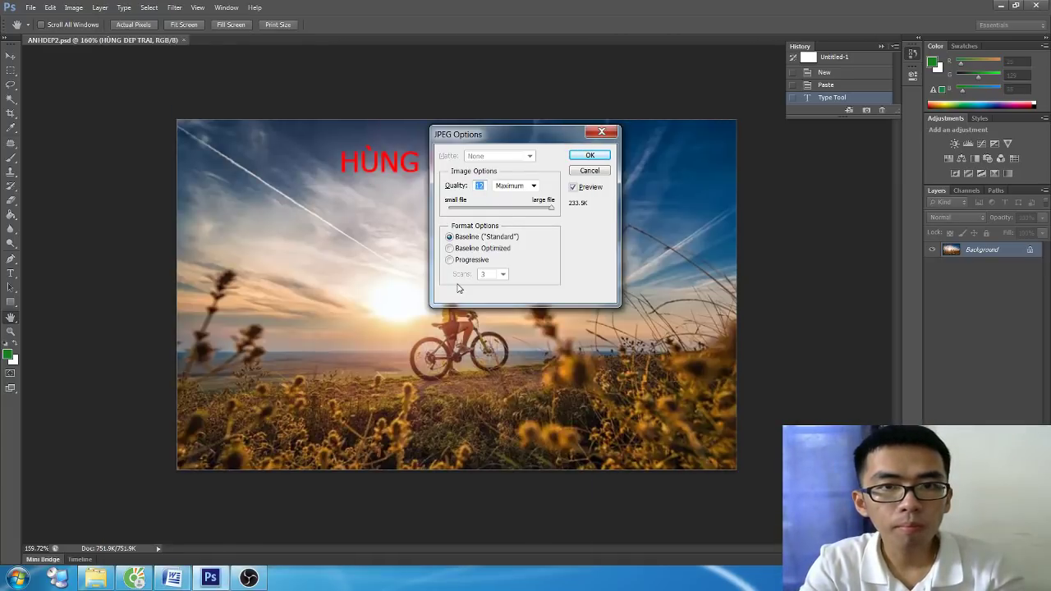
{"action": "key", "text": "alt+Tab"}
{"action": "type", "text": "S:"}
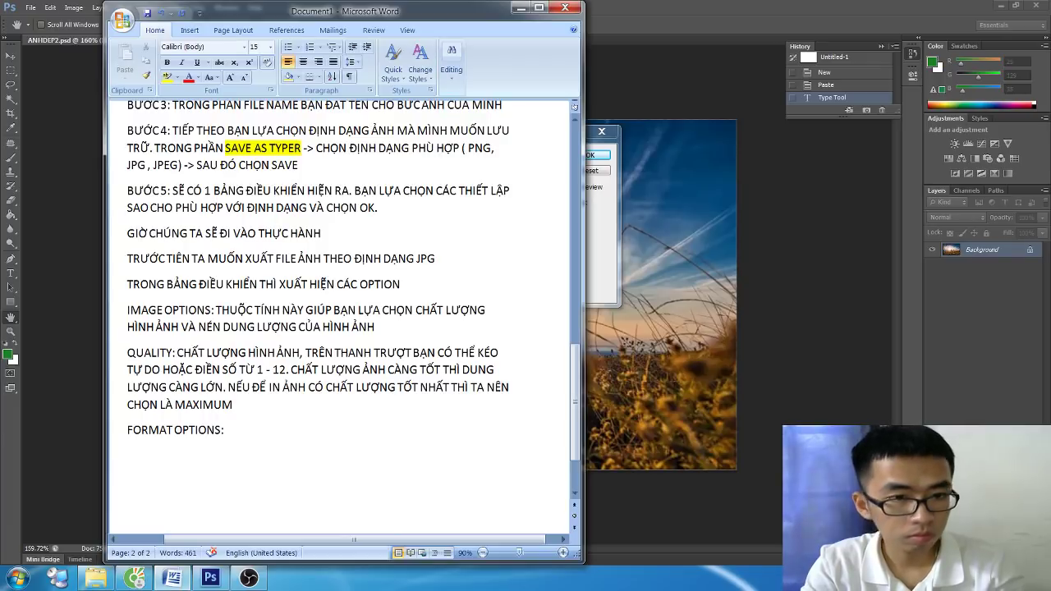
{"action": "type", "text": " CÓ 3 LỰA"}
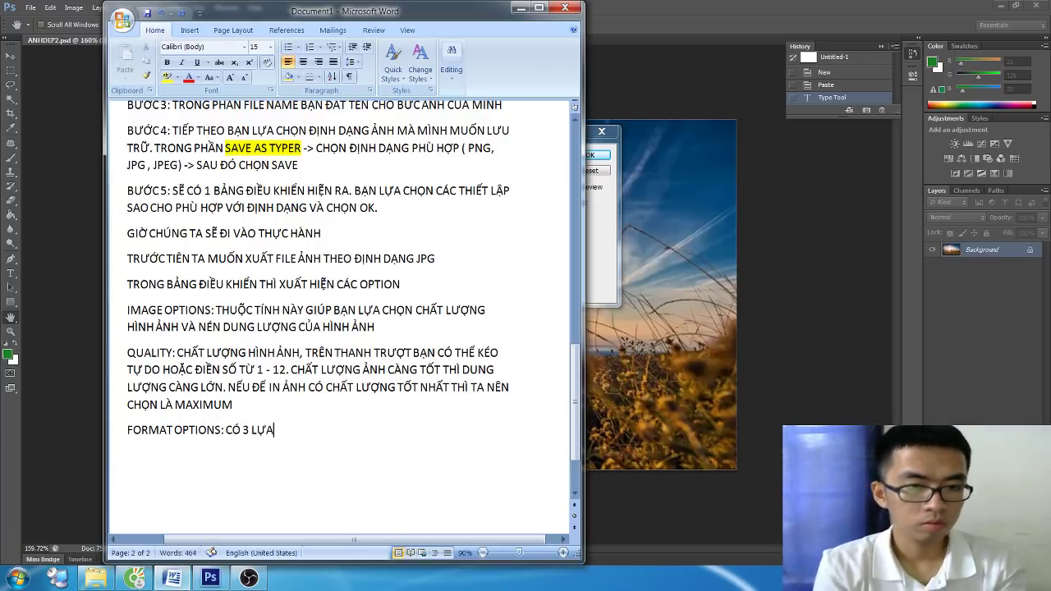
{"action": "type", "text": " CHỌ"}
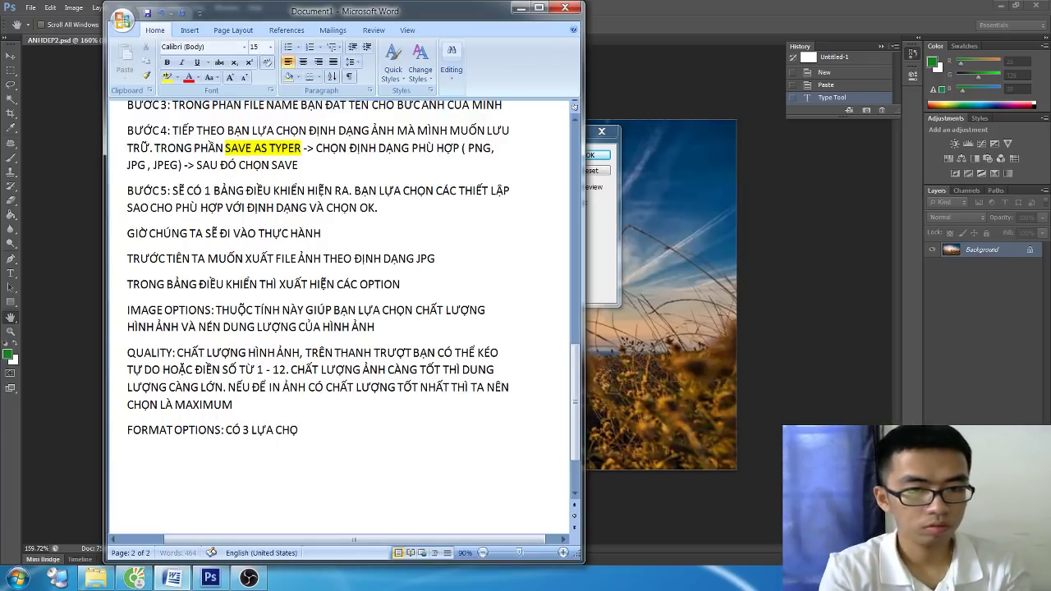
{"action": "type", "text": "N CHO THUỘC"}
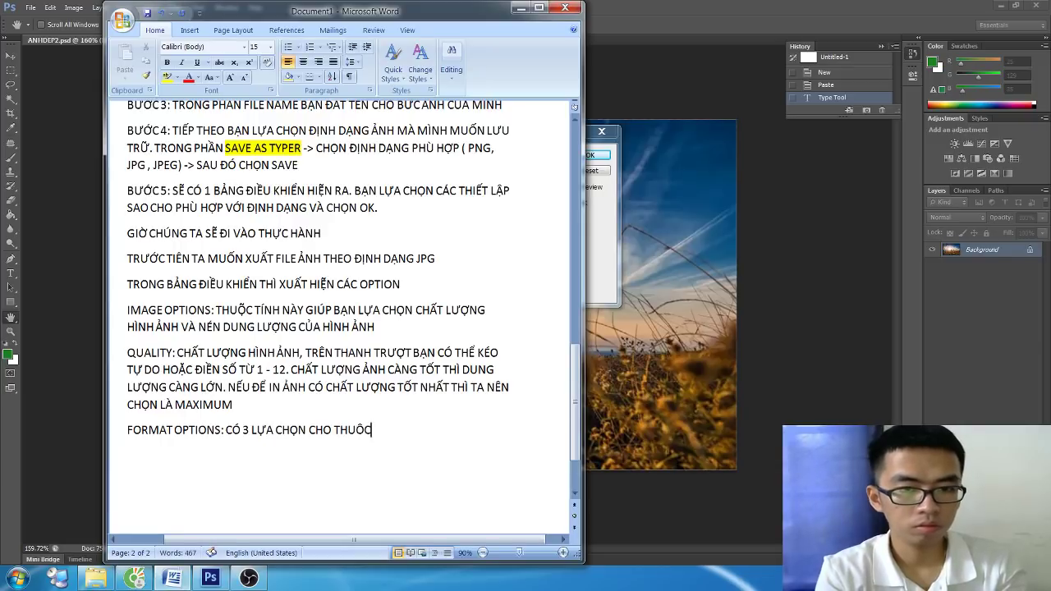
{"action": "type", "text": " TÍNH NÀY"}
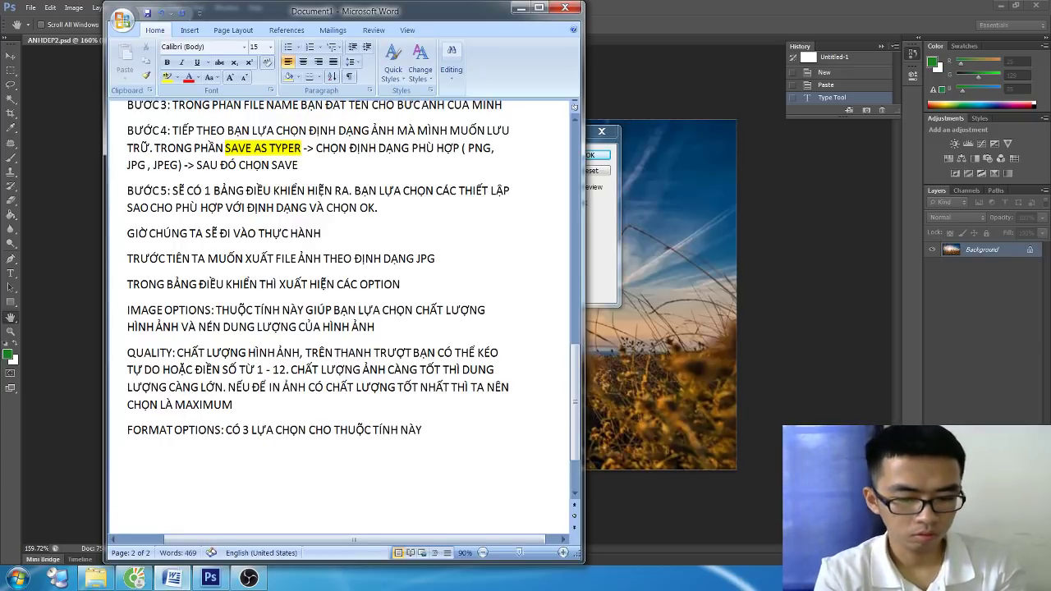
{"action": "type", "text": " BAO GỒM"}
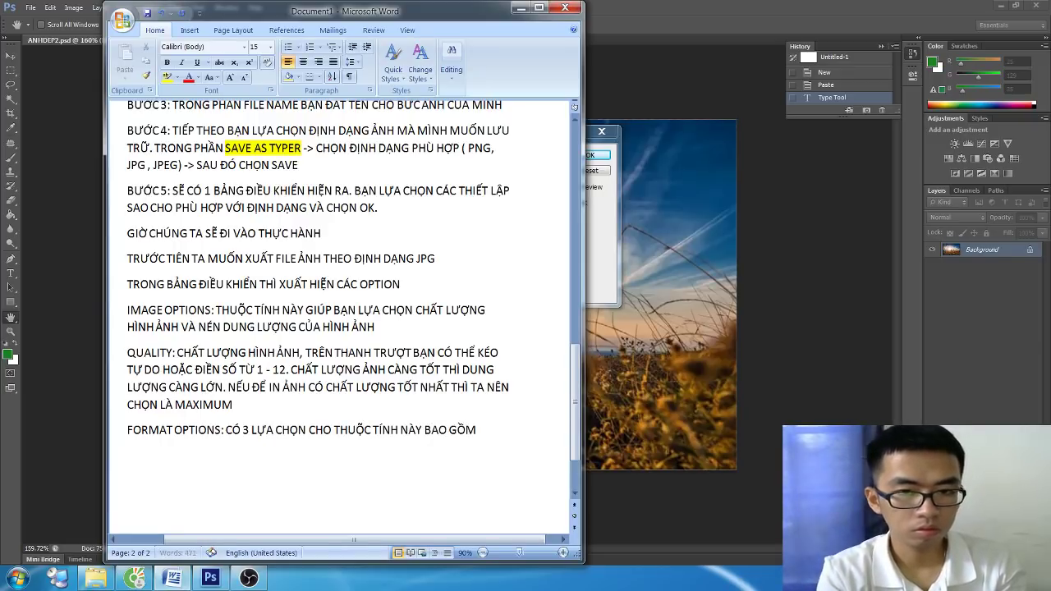
{"action": "type", "text": ": BÁE"}
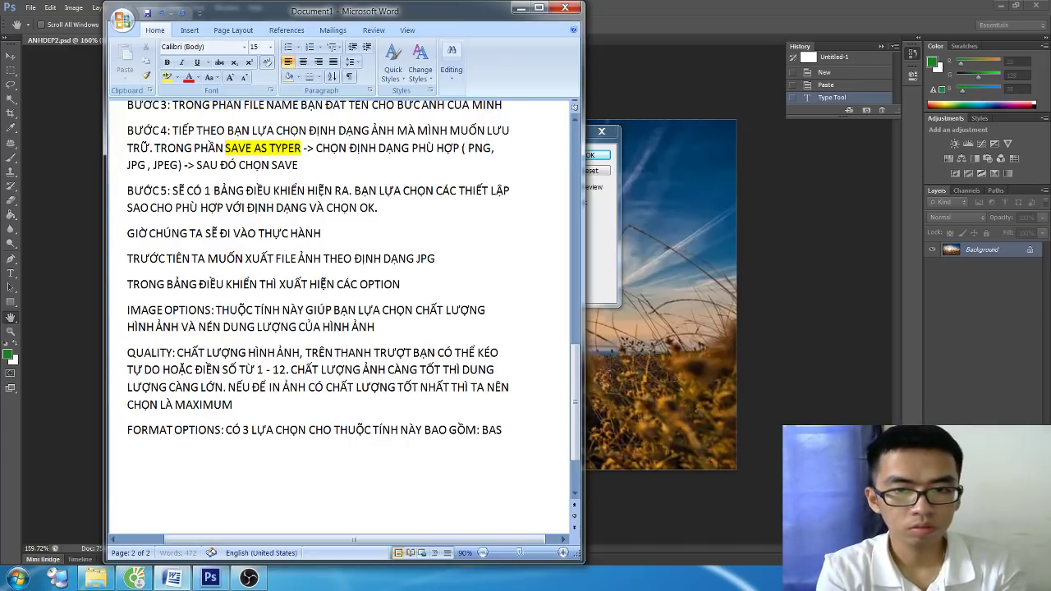
{"action": "type", "text": "ELINE"}
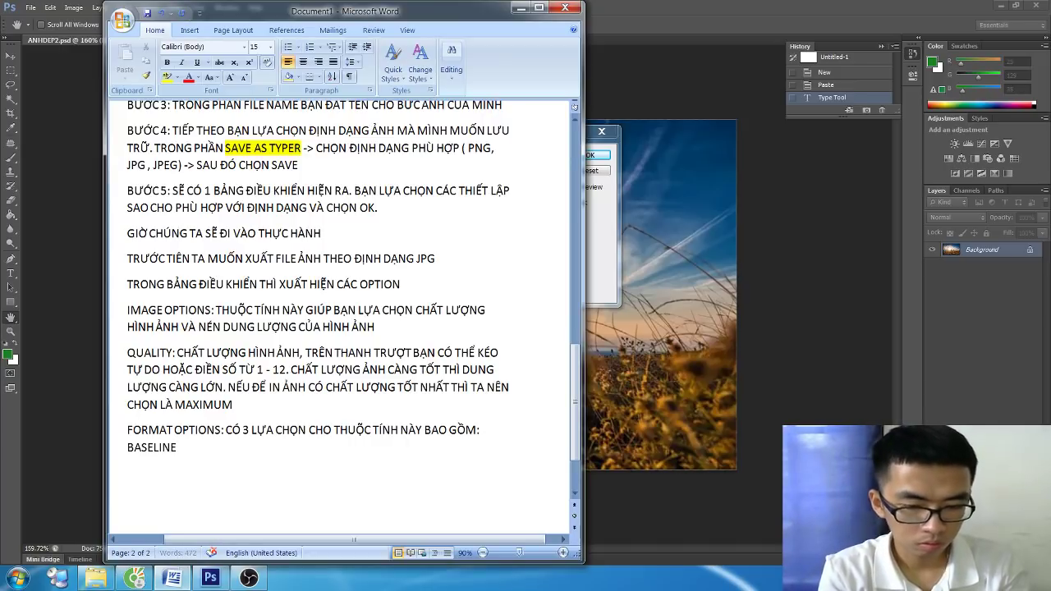
{"action": "type", "text": " (\"S"}
Step: Add '"STANDARD"), BASELINE OPTIMIZED VÀ PROGRESSIVE, TRONG ĐÓ:' and begin the BASELINE ("STANDARD") item
{"action": "key", "text": "alt+Tab"}
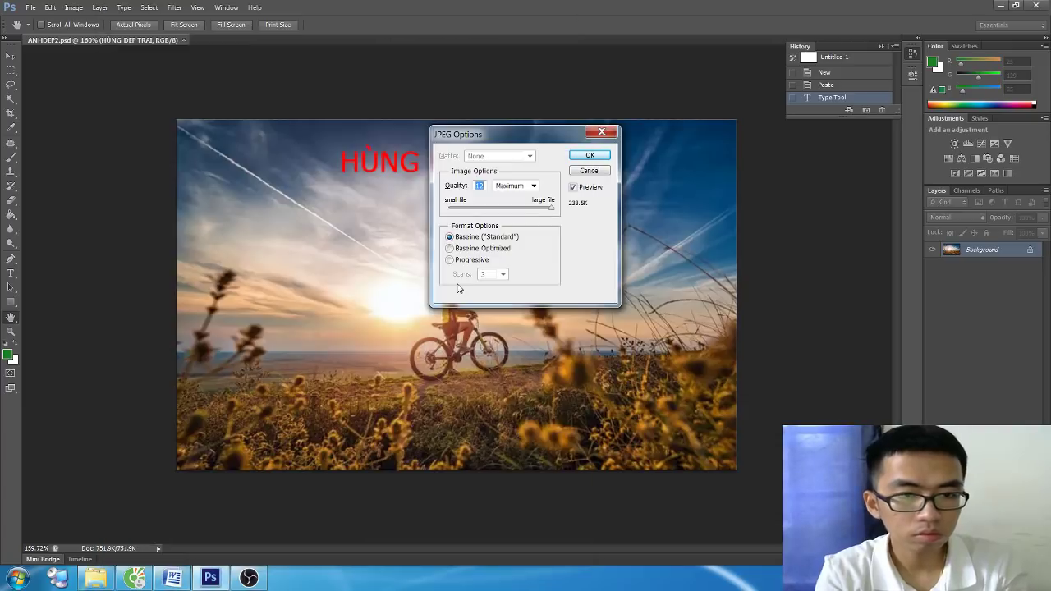
{"action": "key", "text": "alt+Tab"}
{"action": "type", "text": "\"STANDA"}
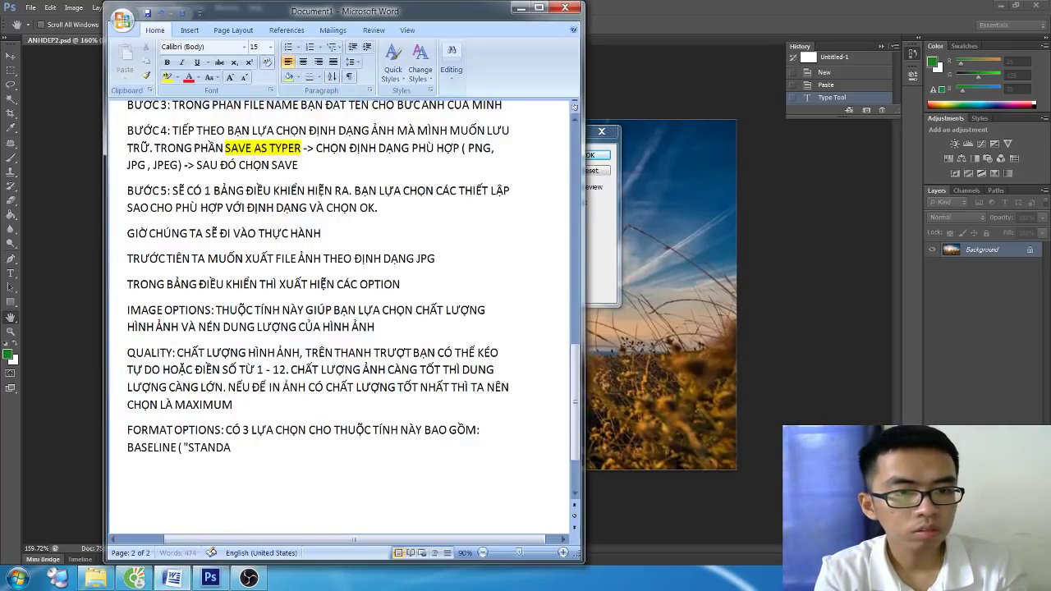
{"action": "type", "text": "RD"}
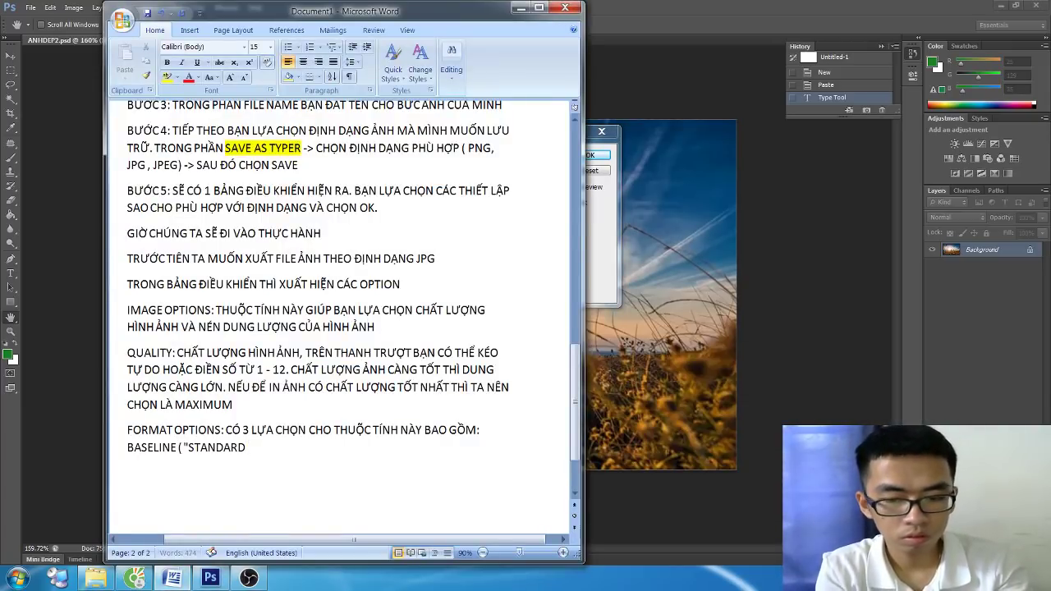
{"action": "type", "text": "\")"}
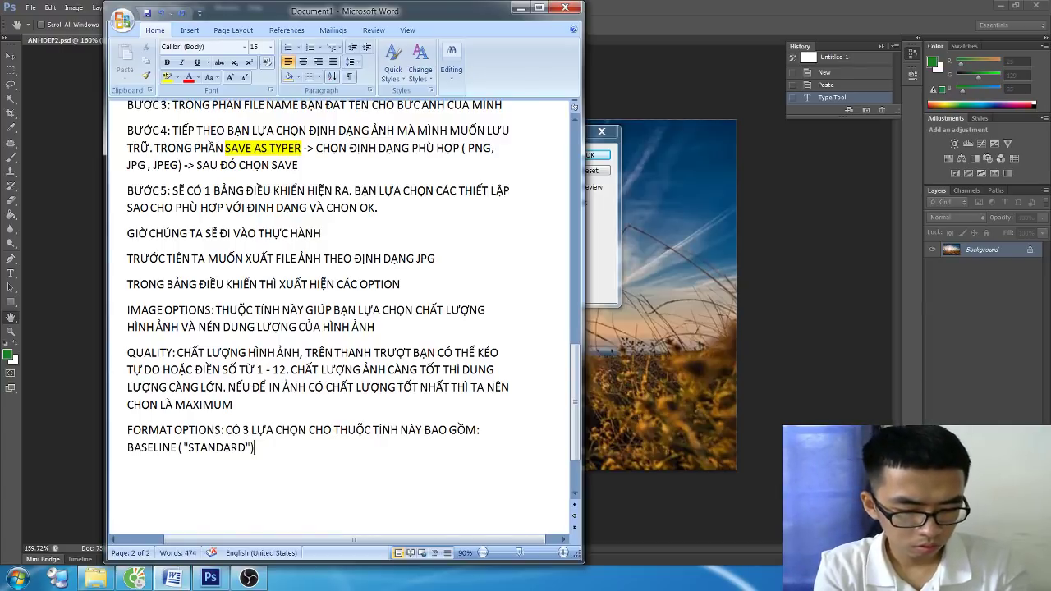
{"action": "type", "text": ", B"}
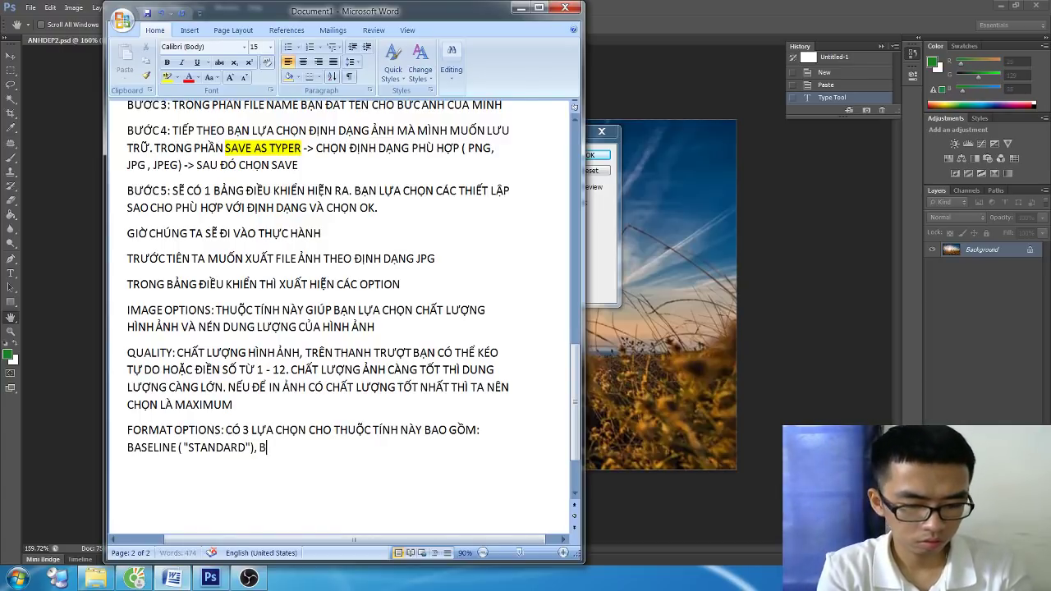
{"action": "type", "text": "Á"}
{"action": "type", "text": "INE"}
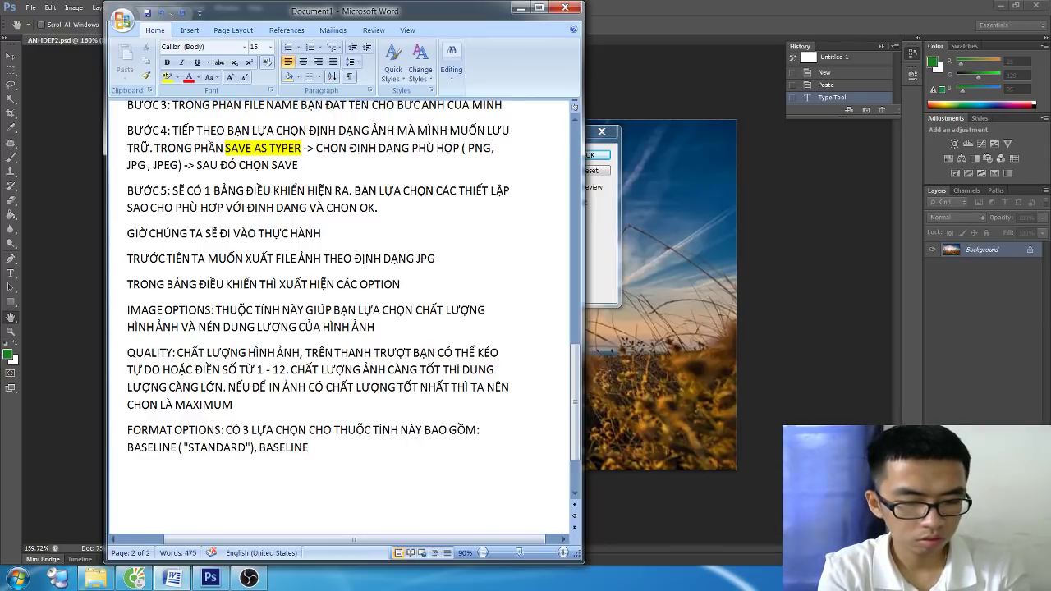
{"action": "type", "text": " OPTIMI"}
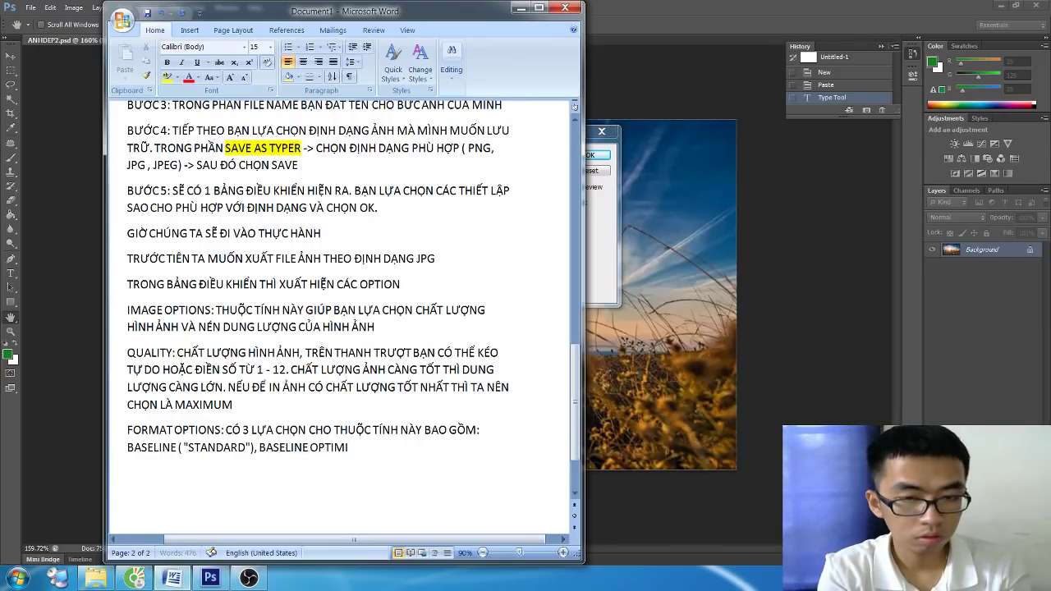
{"action": "type", "text": "ZED A"}
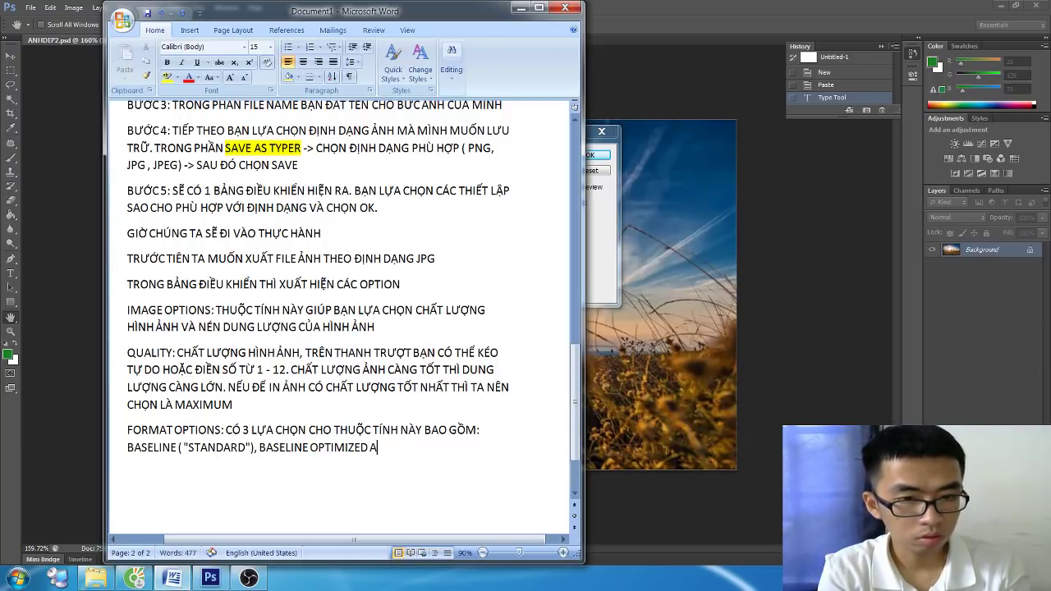
{"action": "key", "text": "BackSpace"}
{"action": "type", "text": "VÀ"}
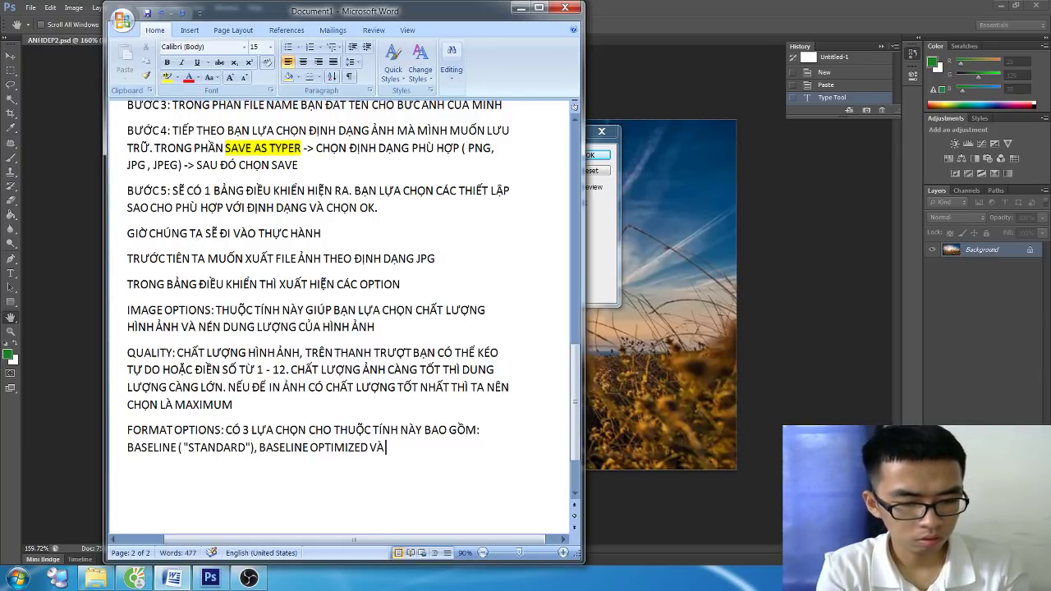
{"action": "type", "text": " PR"}
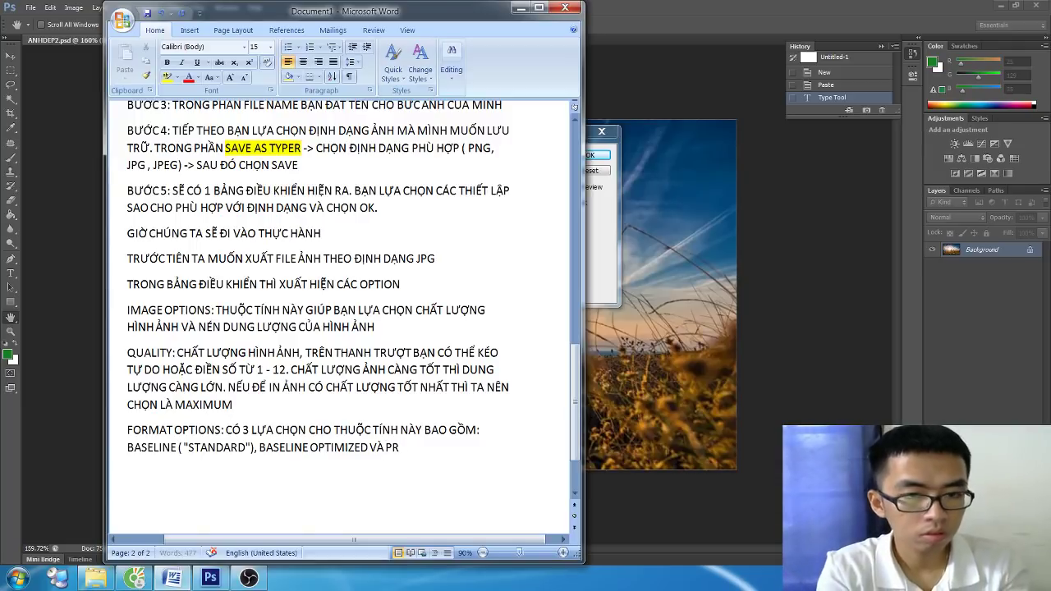
{"action": "type", "text": "OGR"}
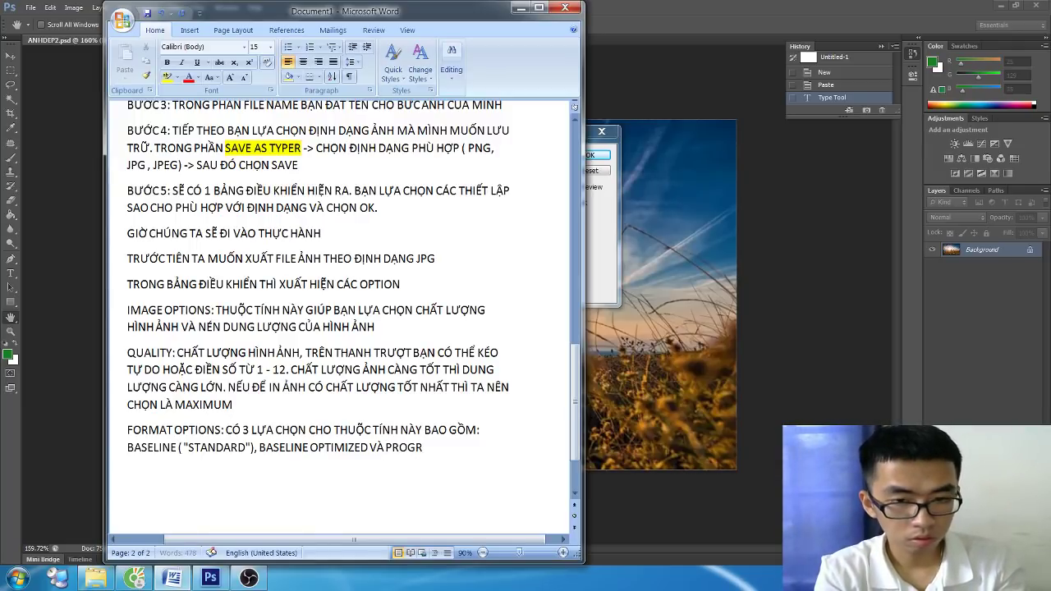
{"action": "type", "text": "ESSIV"}
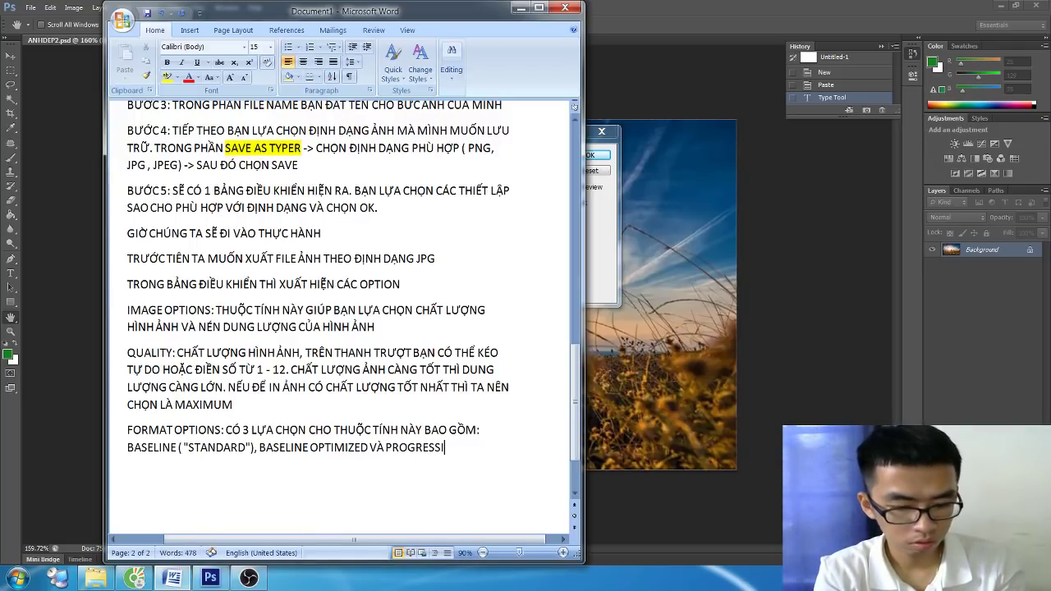
{"action": "type", "text": "V"}
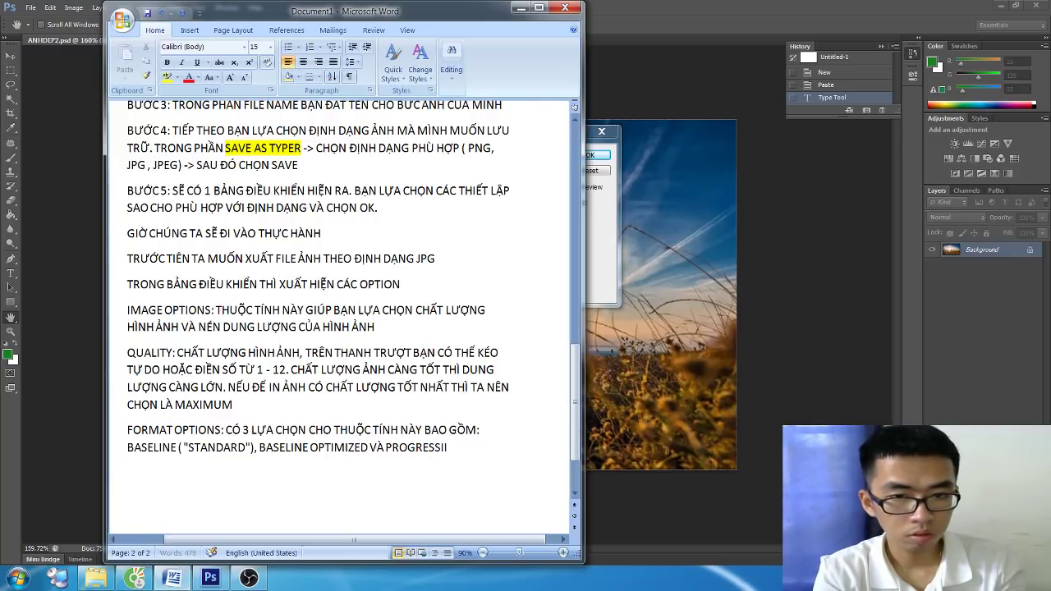
{"action": "type", "text": "VE"}
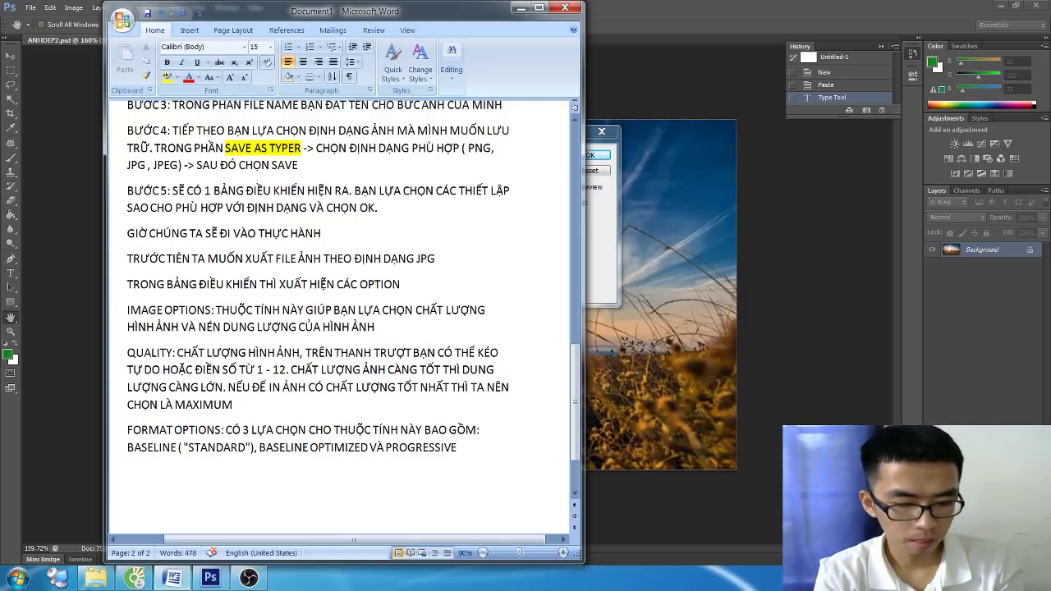
{"action": "type", "text": ","}
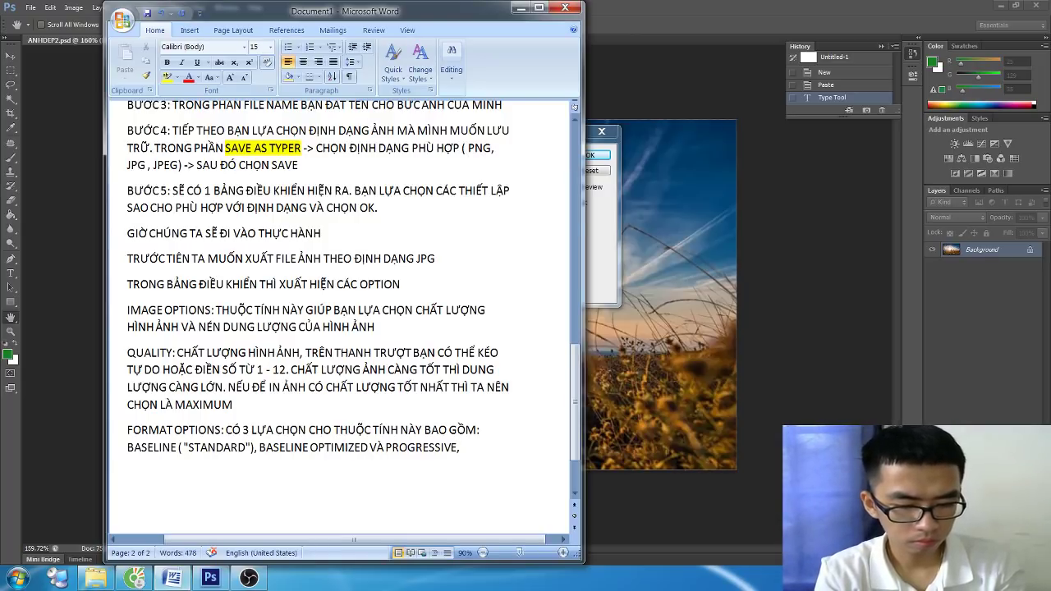
{"action": "type", "text": " TRONG ĐÓ"}
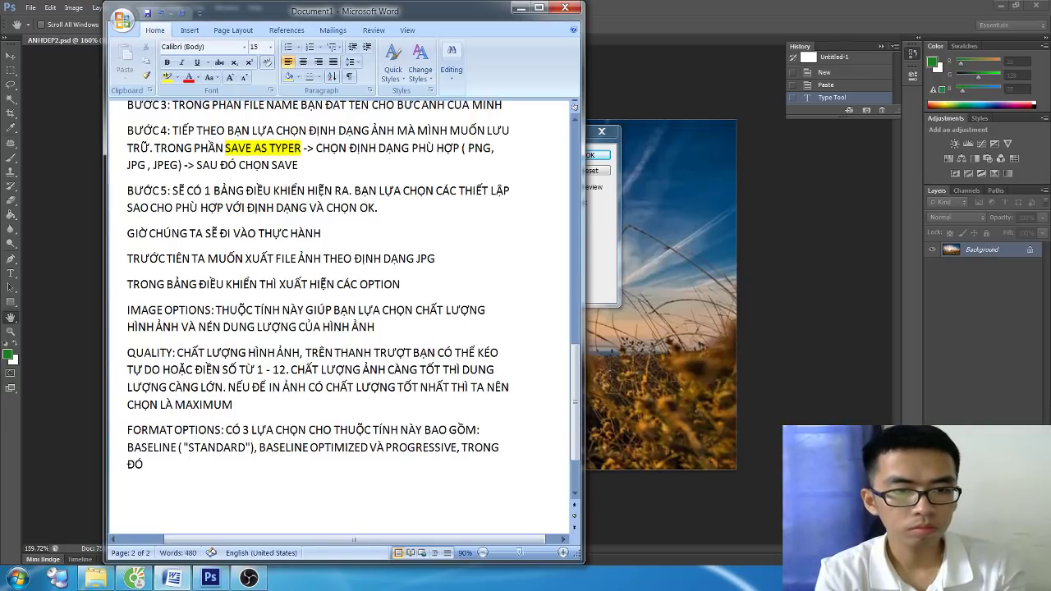
{"action": "type", "text": ": "}
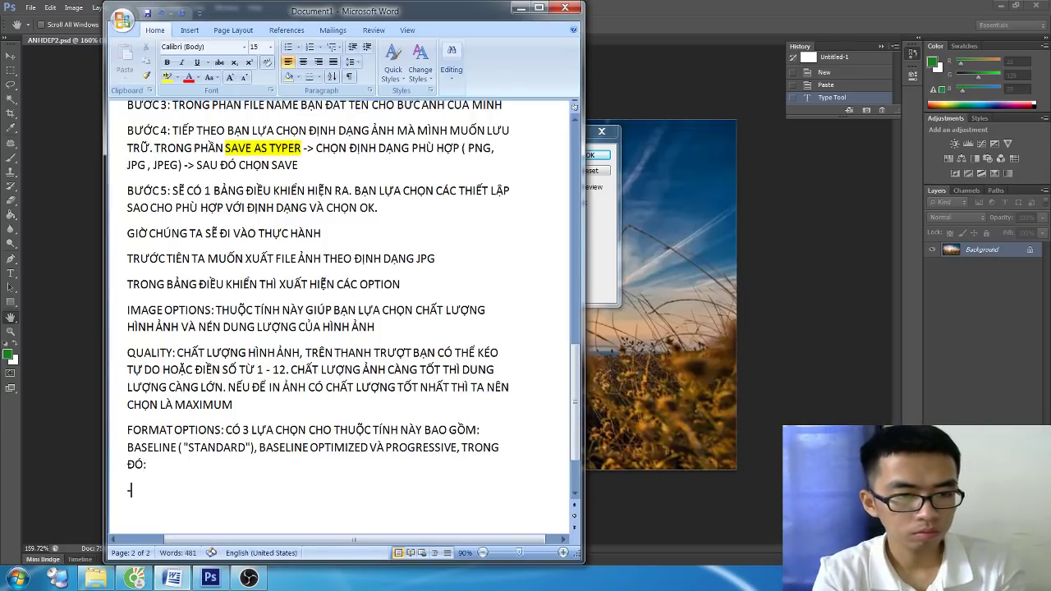
{"action": "type", "text": "- BÁ"}
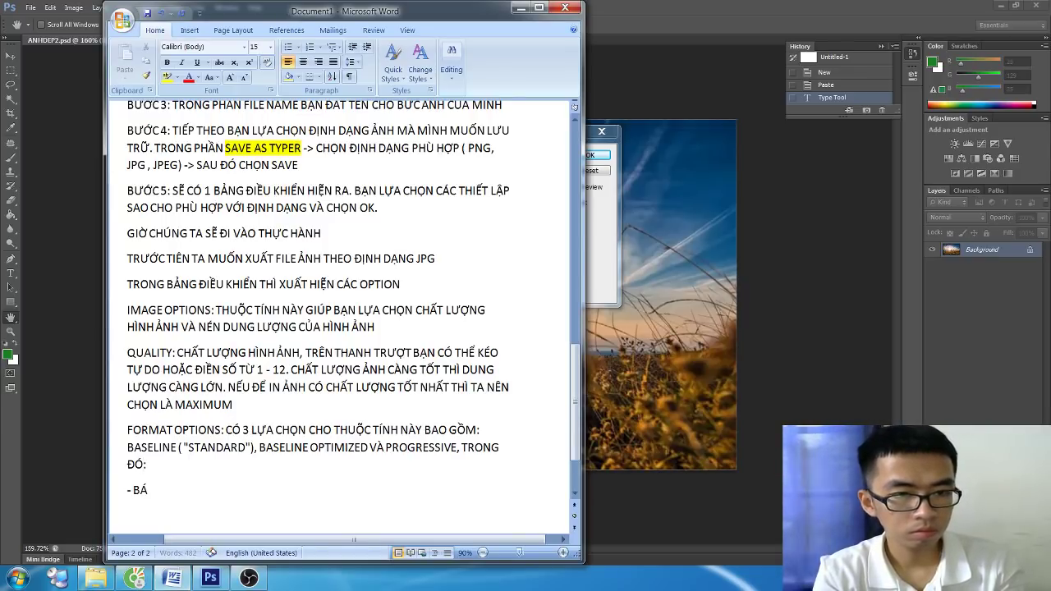
{"action": "key", "text": "BackSpace"}
{"action": "type", "text": "ASELI"}
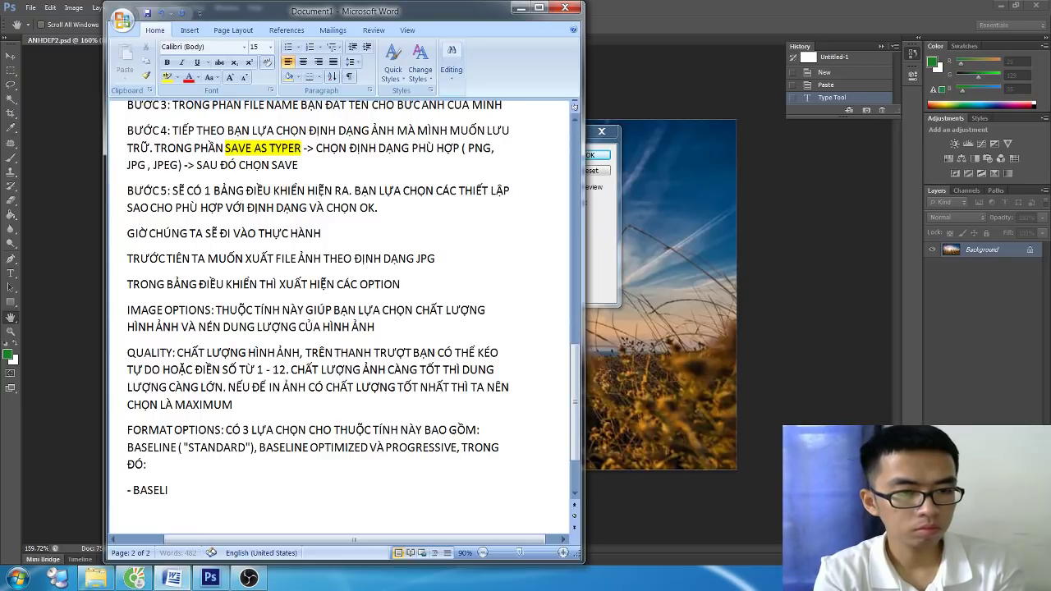
{"action": "type", "text": "NE"}
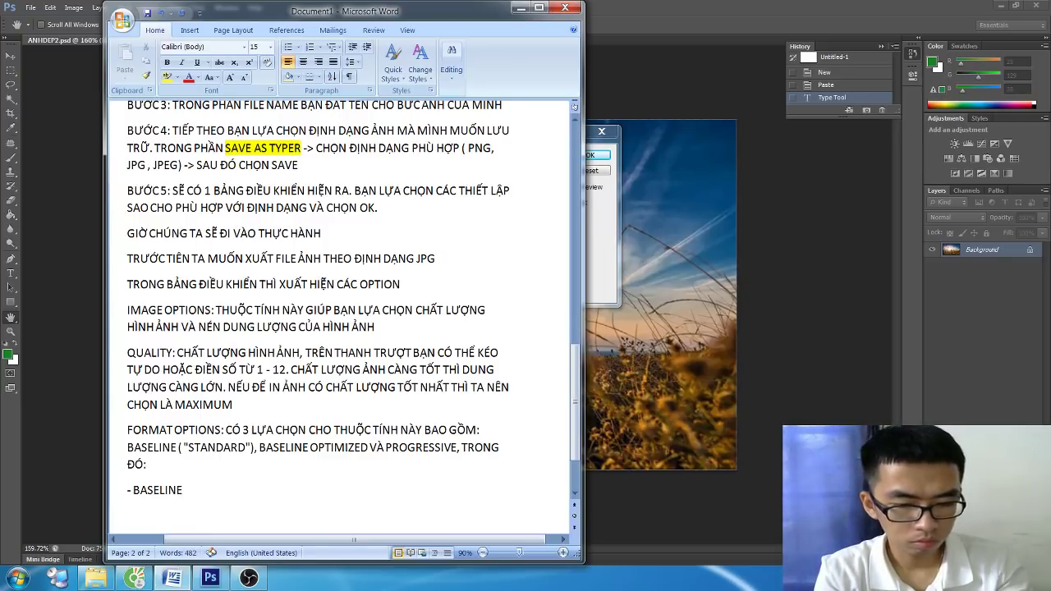
{"action": "type", "text": " (\"STAN"}
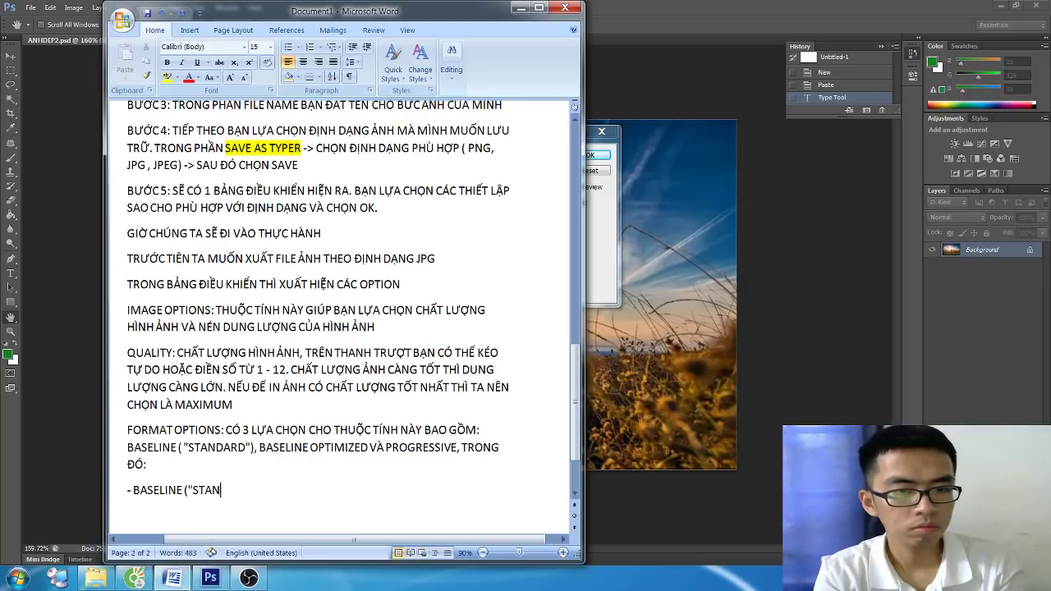
{"action": "type", "text": "DAR"}
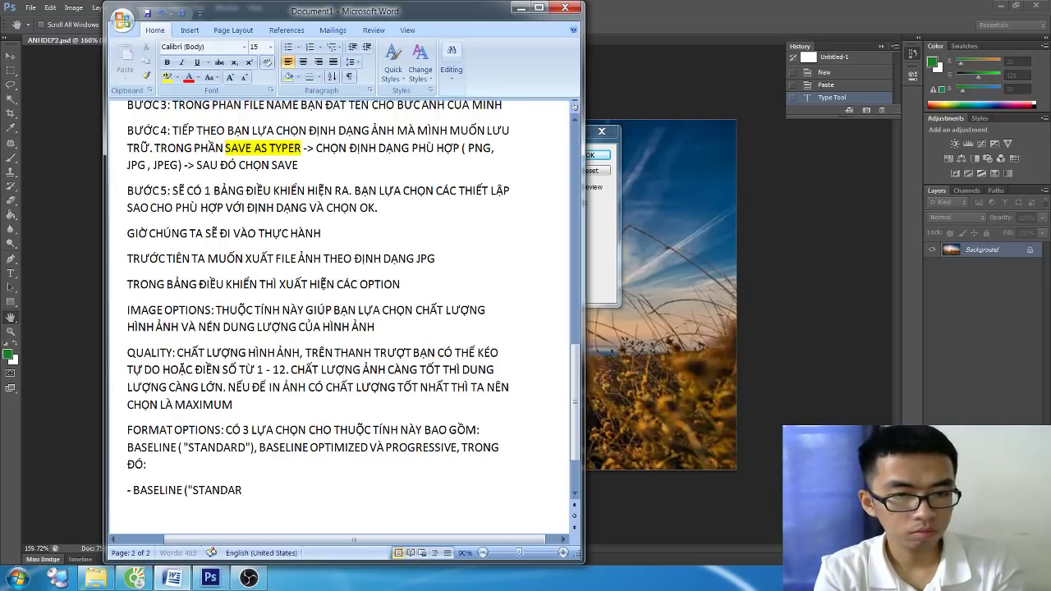
{"action": "type", "text": "D"}
Step: Describe BASELINE ("STANDARD") as the most-used option, recognisable by most web browsers
{"action": "key", "text": "BackSpace"}
{"action": "type", "text": ")"}
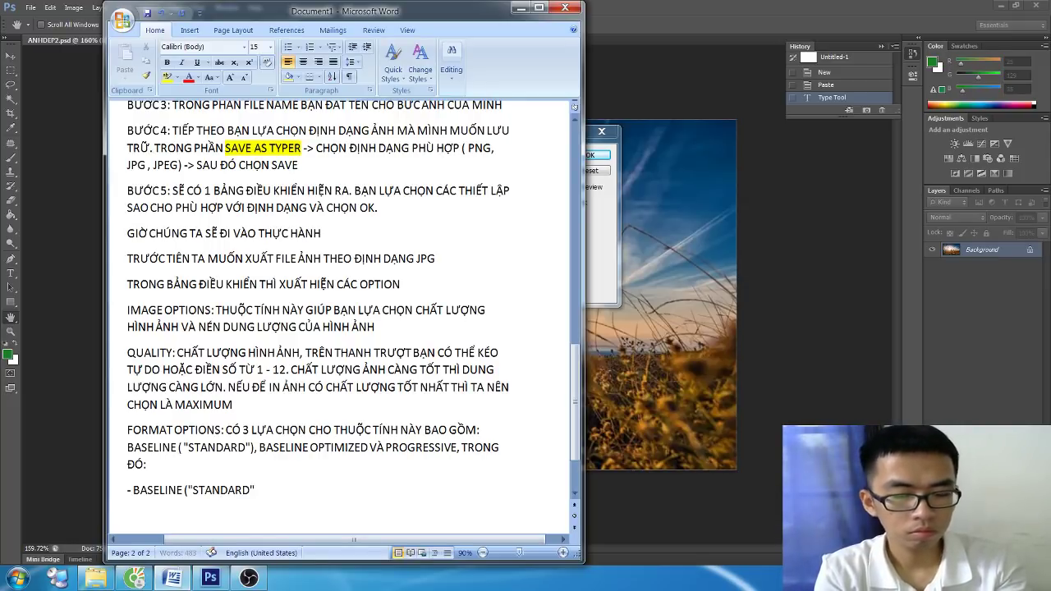
{"action": "type", "text": ":"}
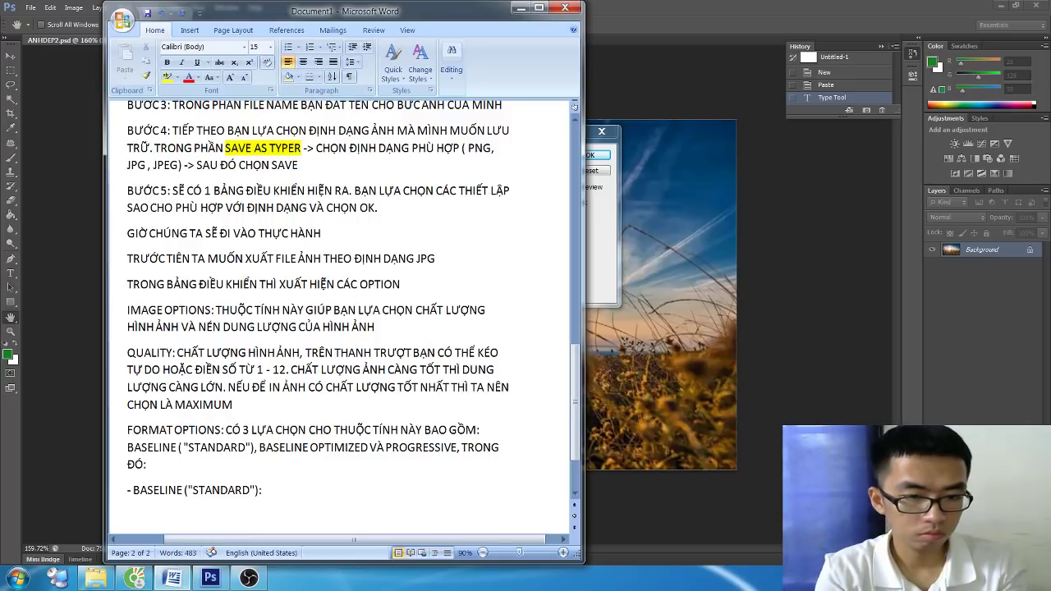
{"action": "type", "text": " ĐÂY LÀ LƯ"}
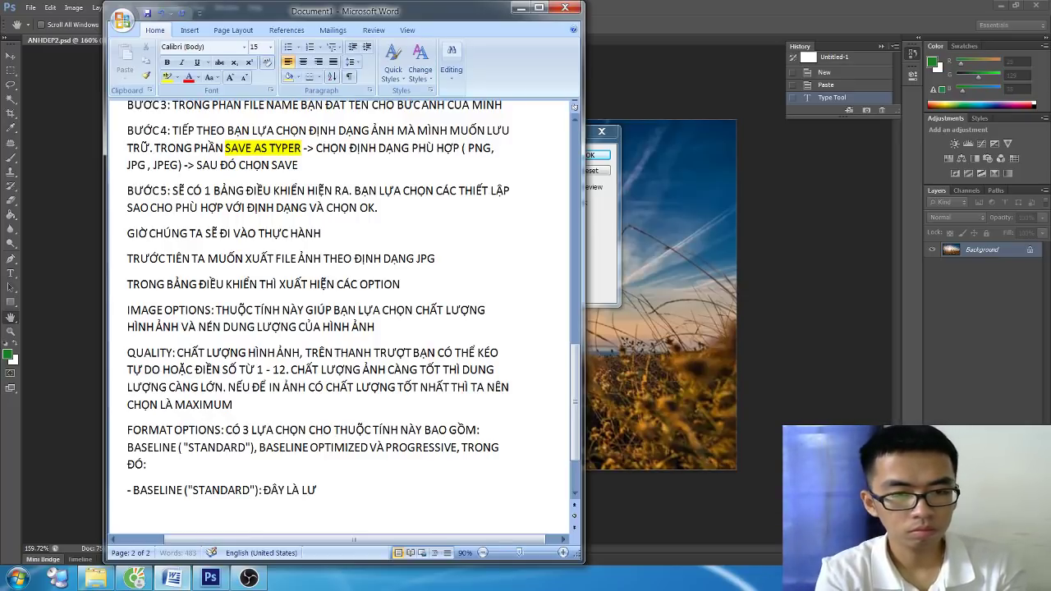
{"action": "type", "text": "ỌNP"}
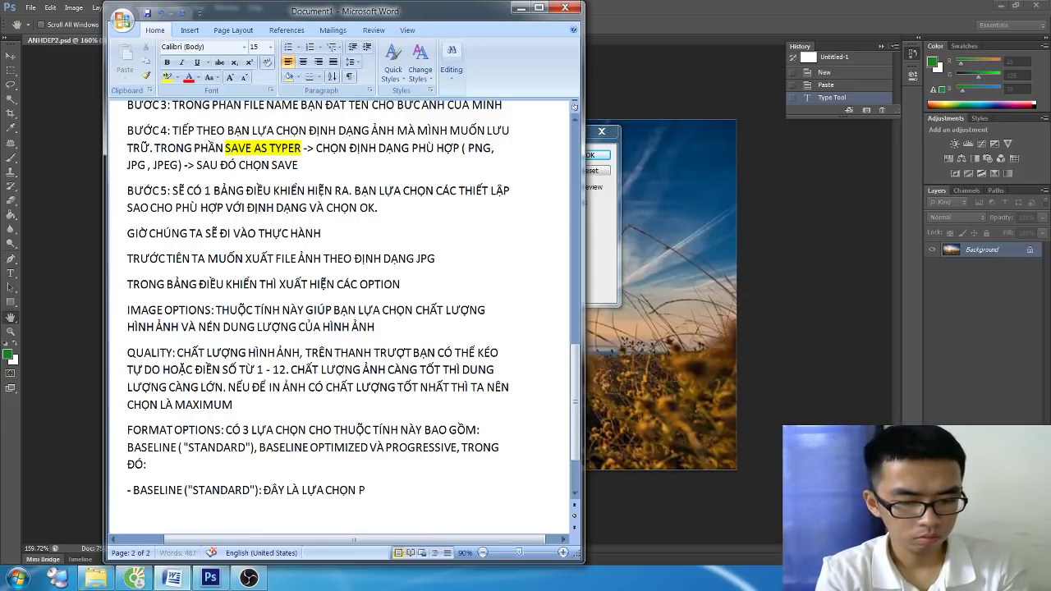
{"action": "type", "text": "r BIẾ"}
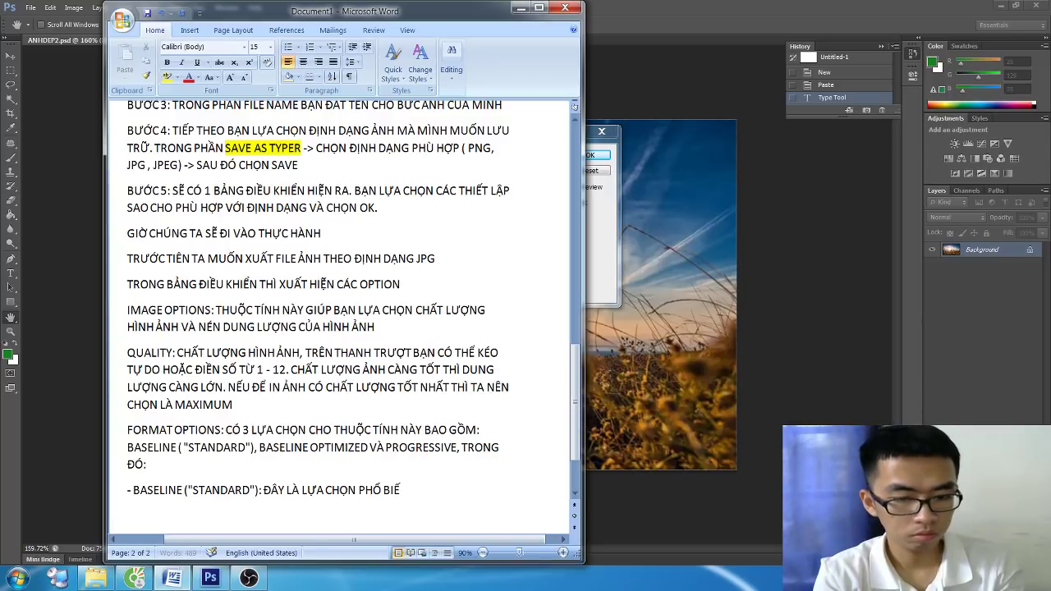
{"action": "type", "text": "N THƯỜNG"}
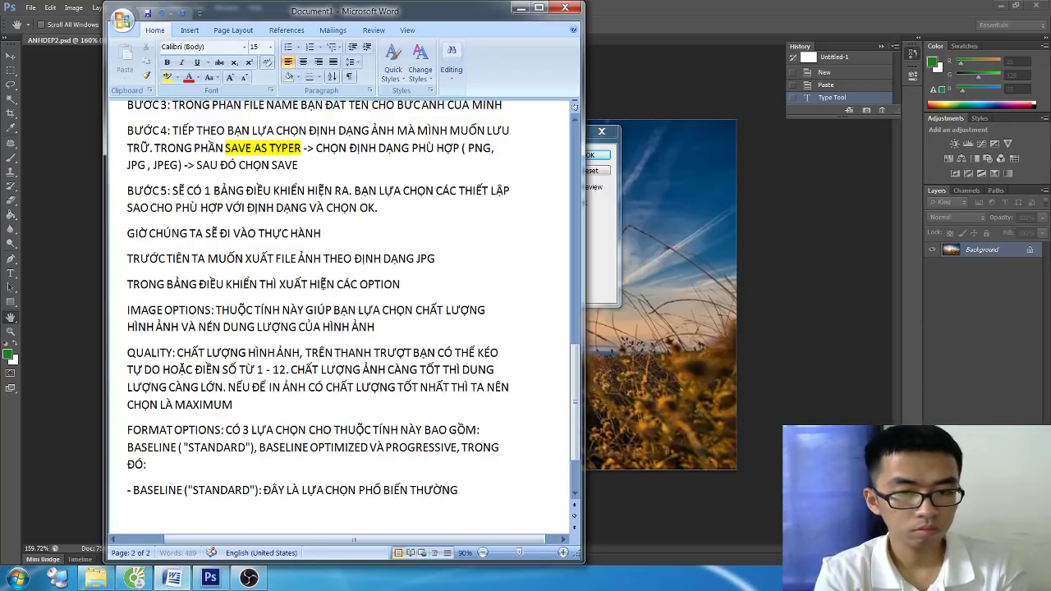
{"action": "type", "text": " ĐƯỢC SUỬ DỤNG"}
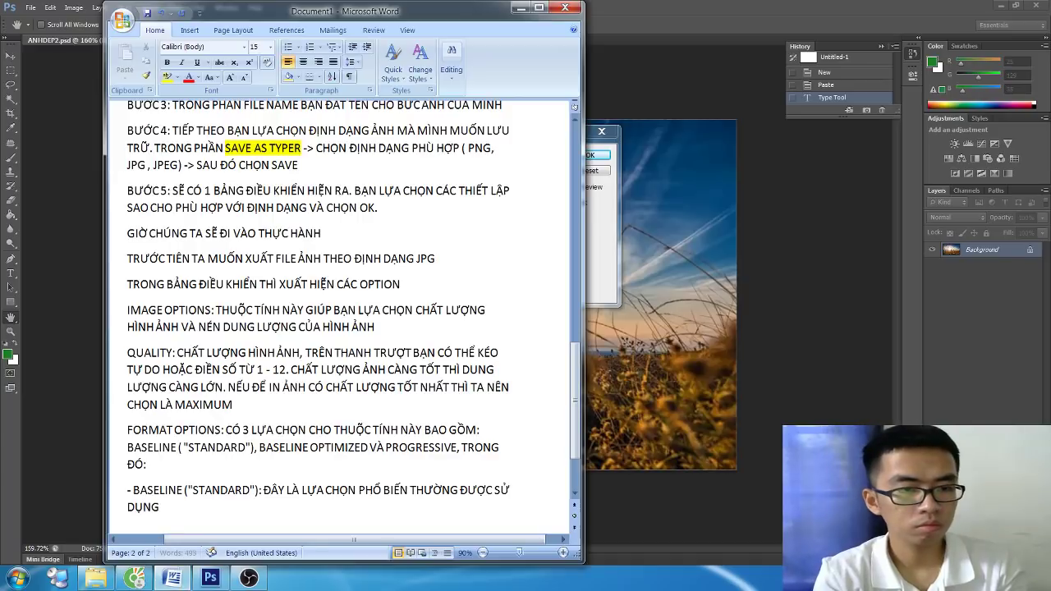
{"action": "type", "text": " NHẤT"}
{"action": "key", "text": "ctrl+Return"}
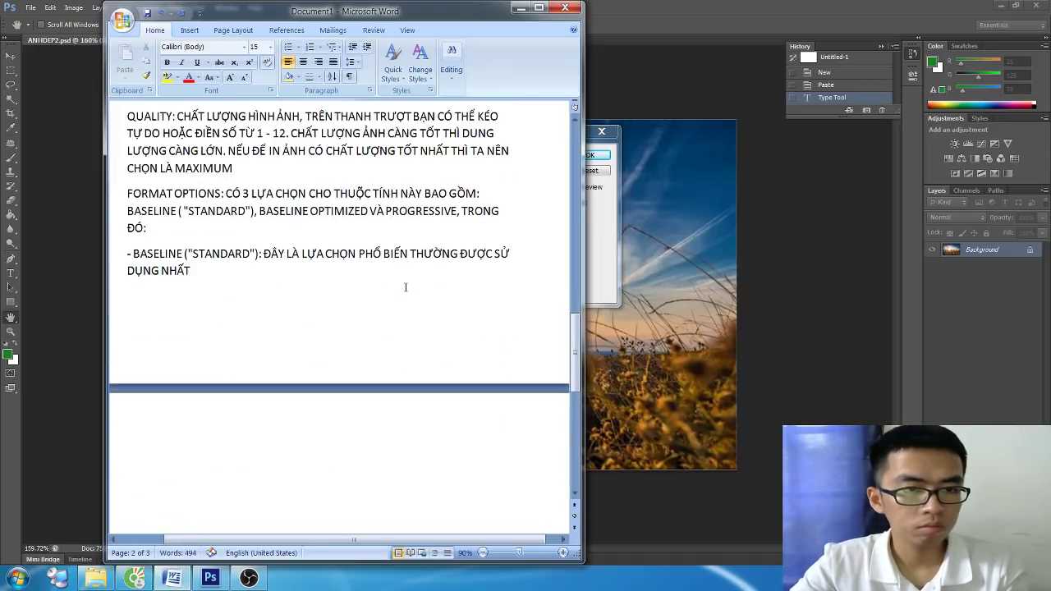
{"action": "type", "text": "/"}
{"action": "key", "text": "BackSpace"}
{"action": "type", "text": "."}
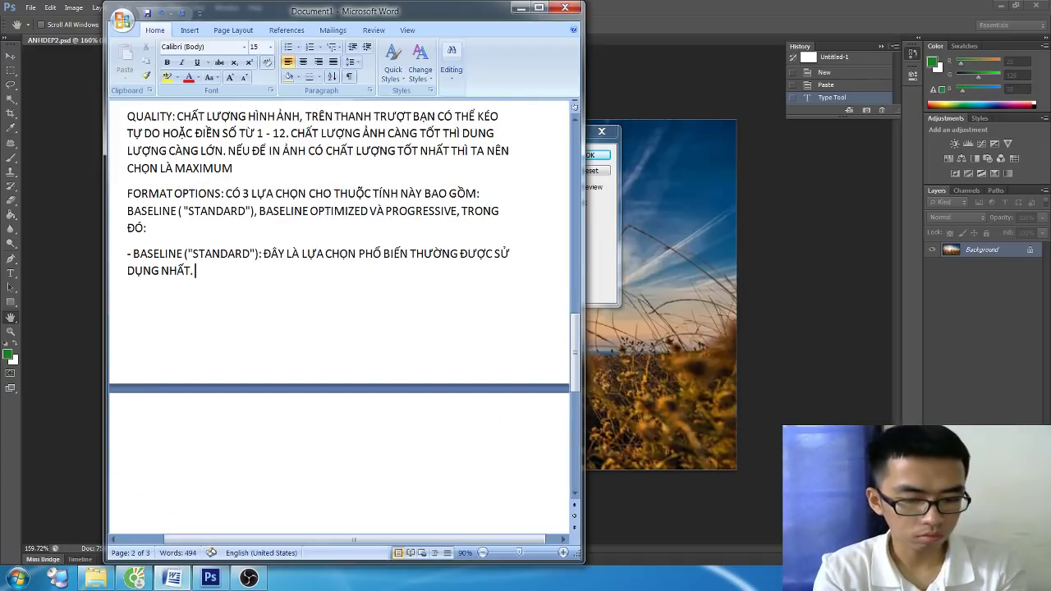
{"action": "type", "text": "LUỰA CHO"}
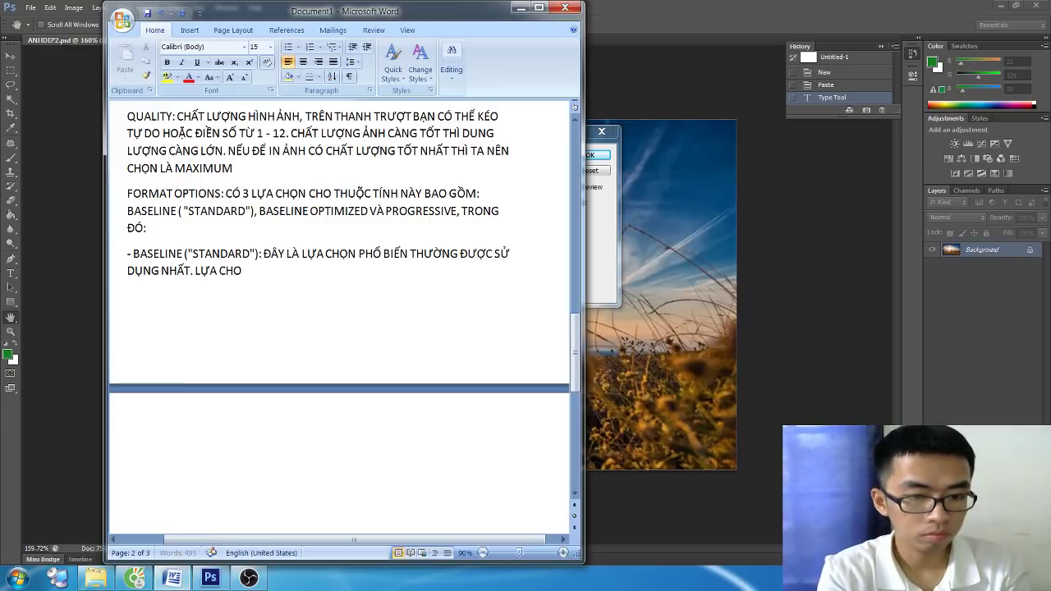
{"action": "type", "text": "ỌN NAÀY SUỬ DU"}
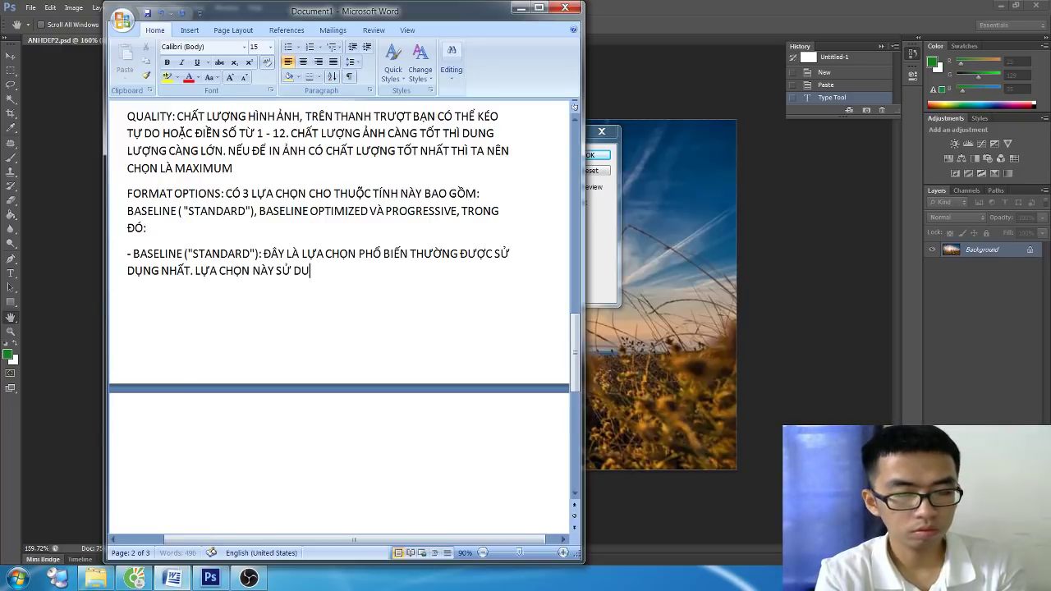
{"action": "type", "text": "ỤNG MOỘT ĐỊN"}
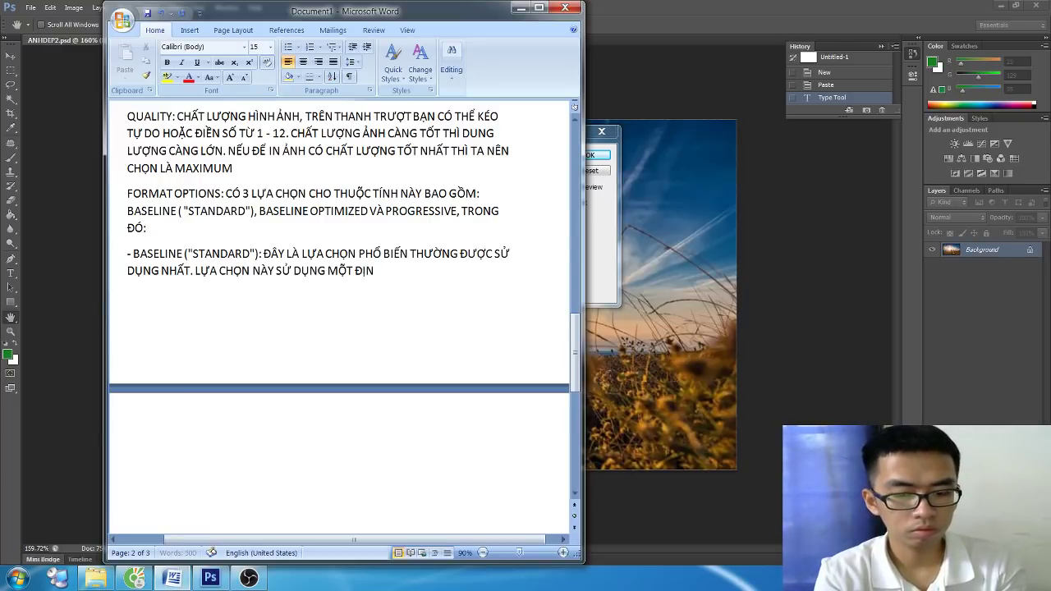
{"action": "type", "text": "H DẠNG Đ"}
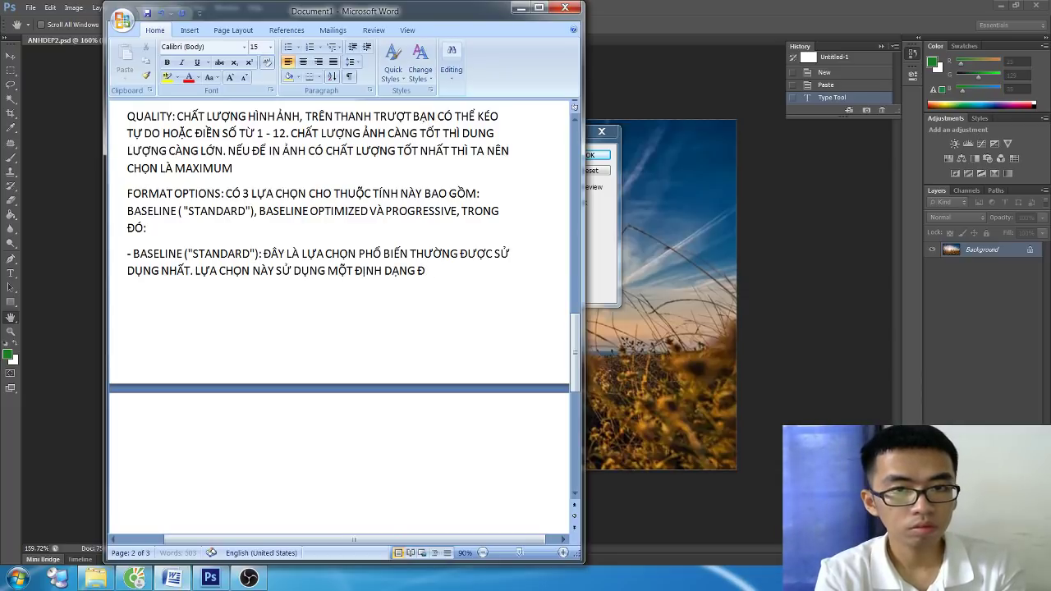
{"action": "key", "text": "BackSpace"}
{"action": "type", "text": "DỄ NHẬN BI"}
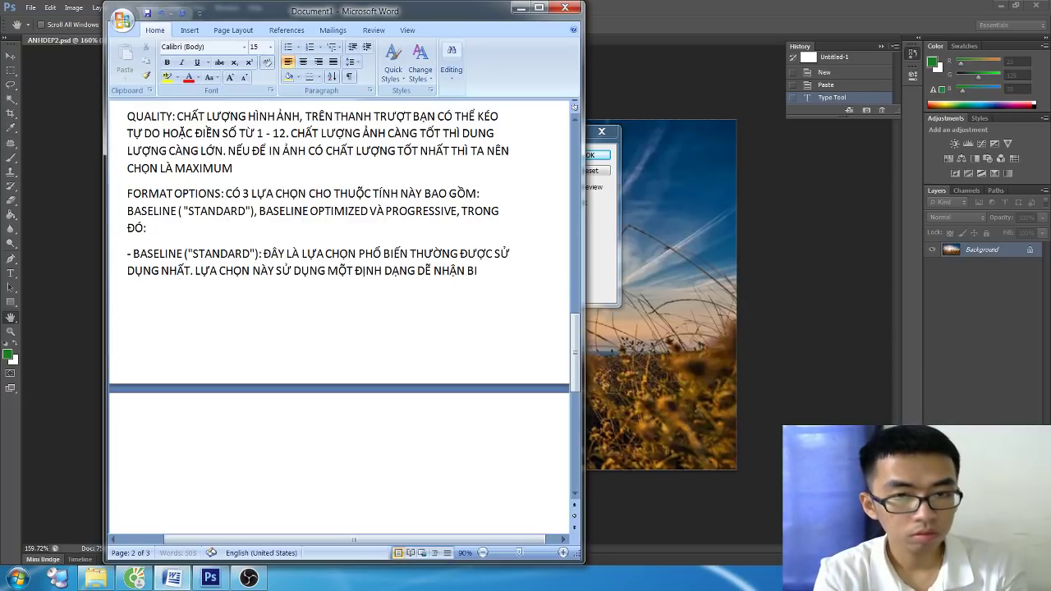
{"action": "type", "text": "ẾT CHO"}
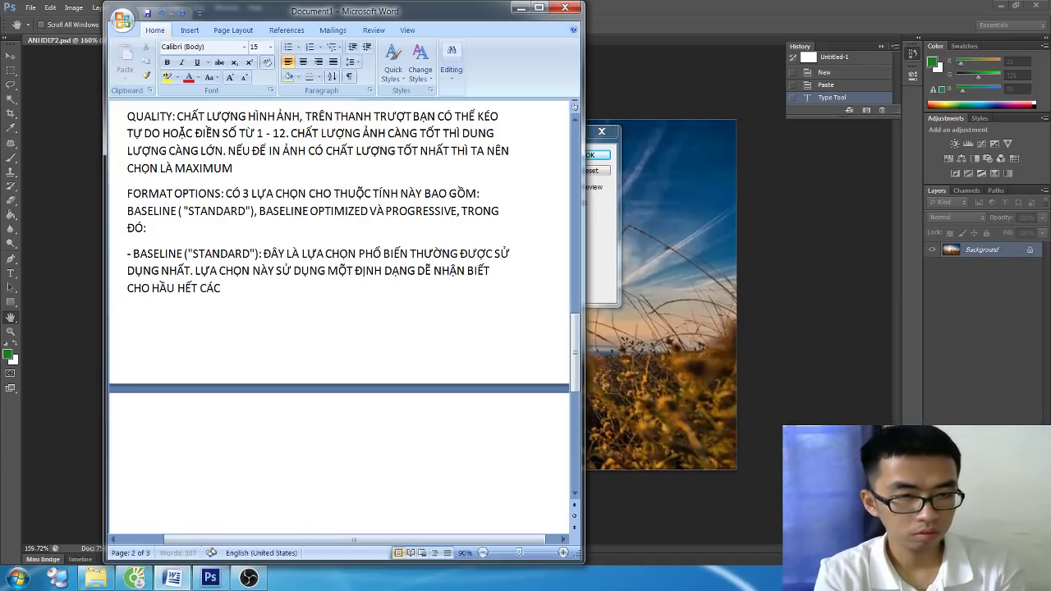
{"action": "type", "text": " HẦU HẾT CÁC TRÌNH DUYỆT"}
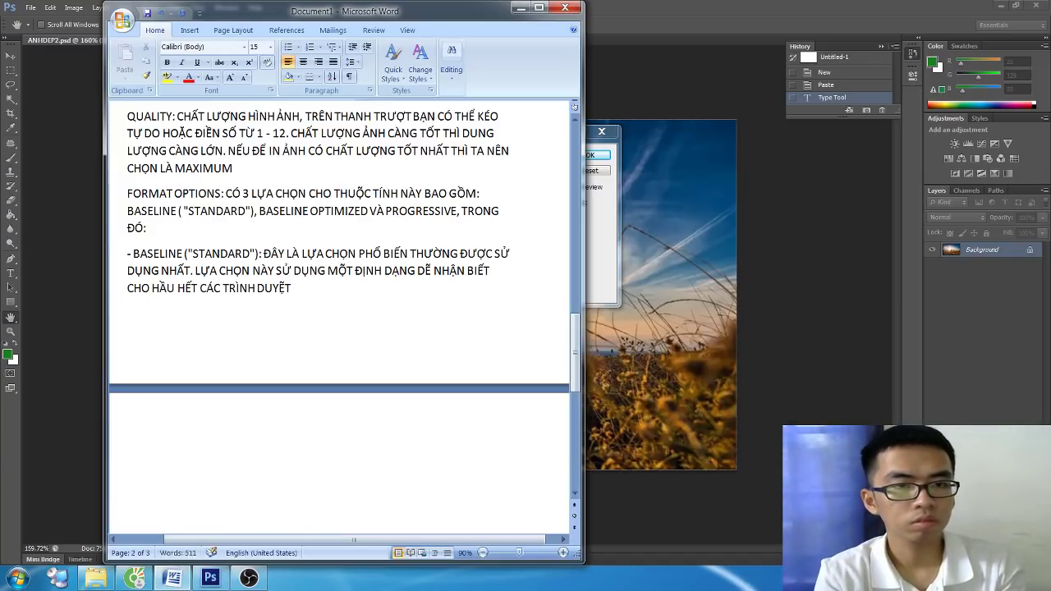
{"action": "type", "text": " WED."}
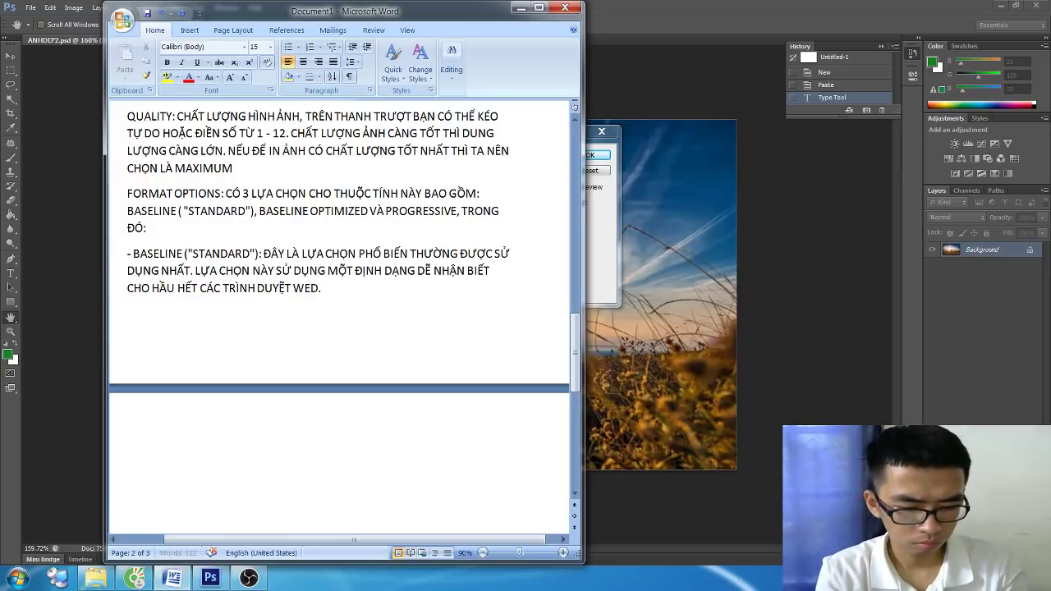
{"action": "key", "text": "Return"}
Step: Start the BASELINE OPTIMIZED bullet: optimized image colour and slightly smaller files
{"action": "type", "text": "BA"}
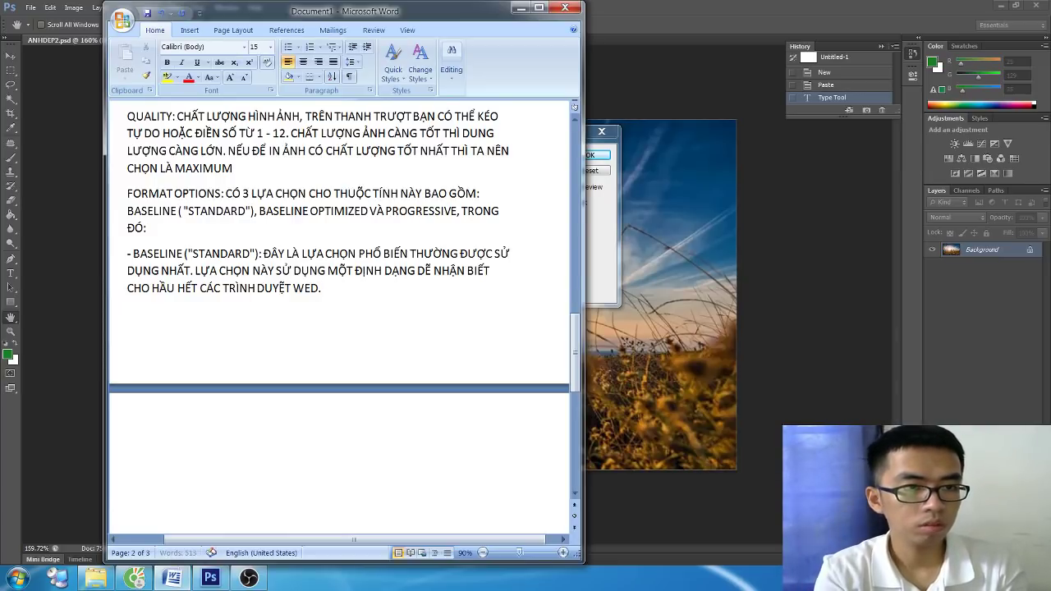
{"action": "key", "text": "BackSpace"}
{"action": "type", "text": "- BA"}
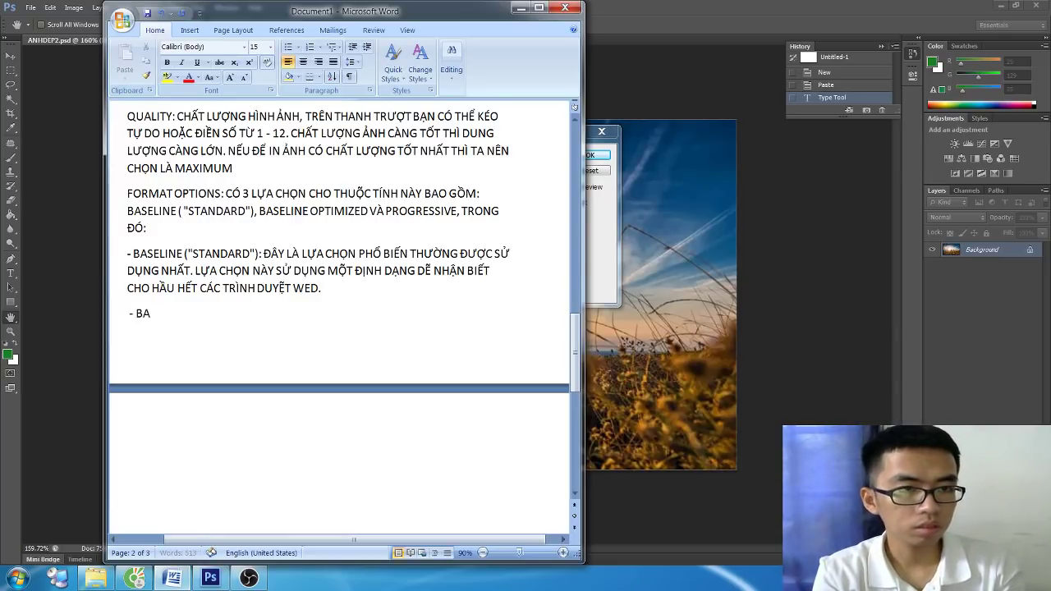
{"action": "type", "text": "SELINE OPTIM"}
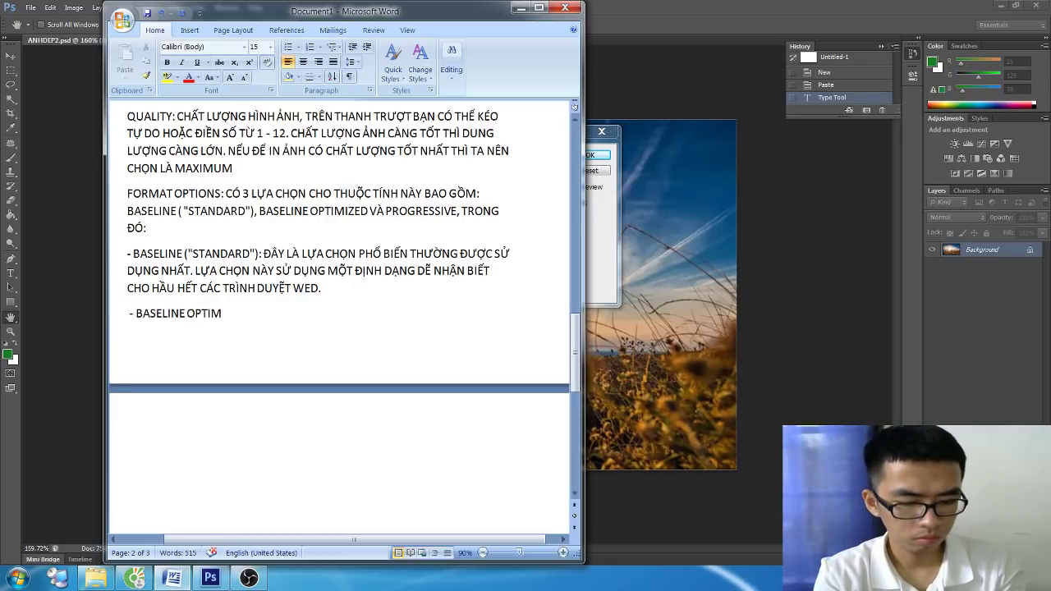
{"action": "type", "text": "IZED: L"}
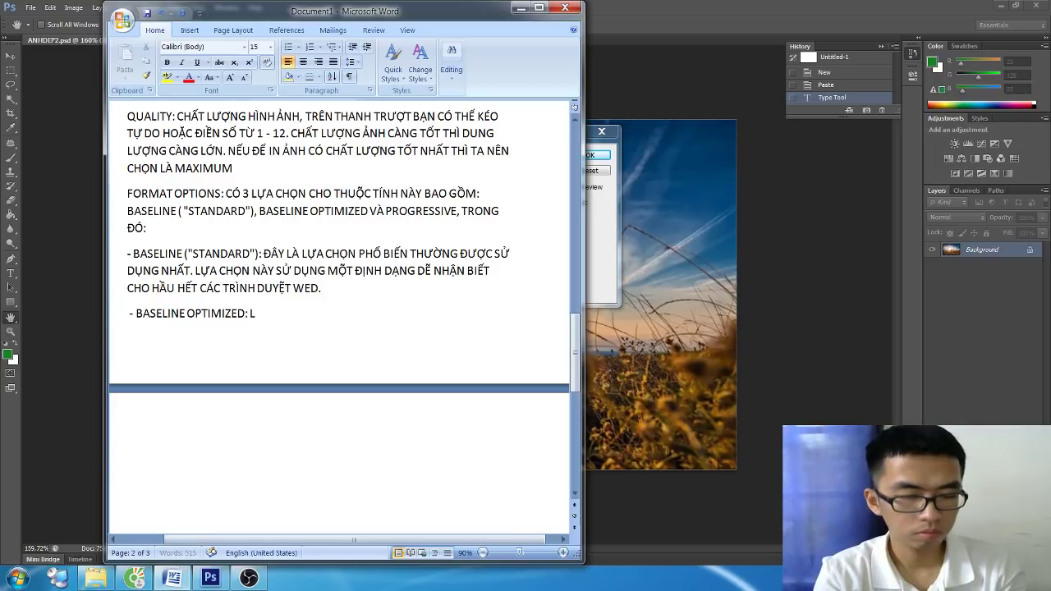
{"action": "type", "text": "ỰA CHON NÀY"}
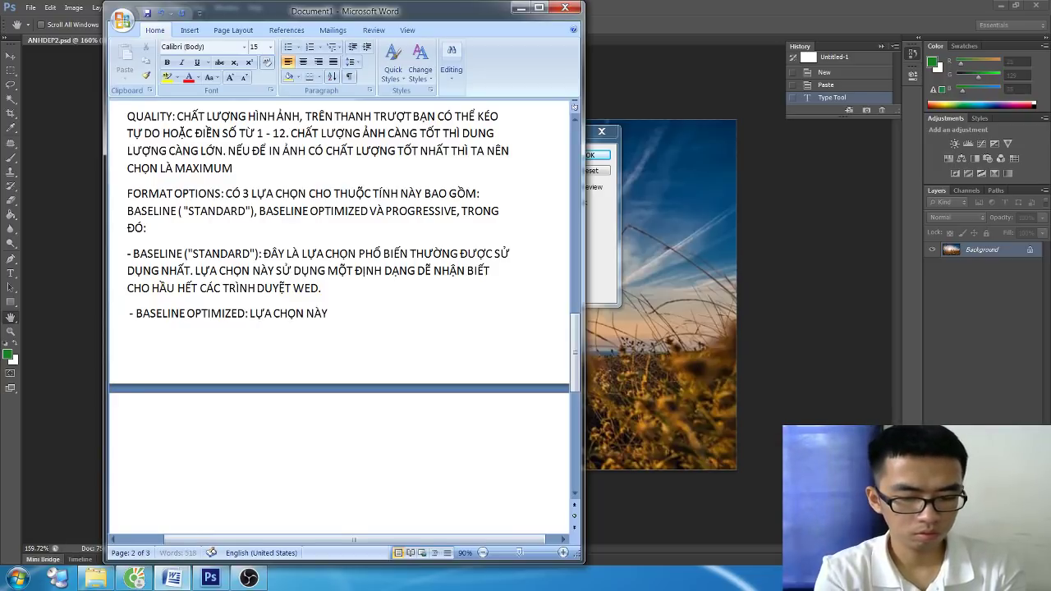
{"action": "type", "text": " GIUP"}
{"action": "type", "text": "U HÓA CHẤT LUO"}
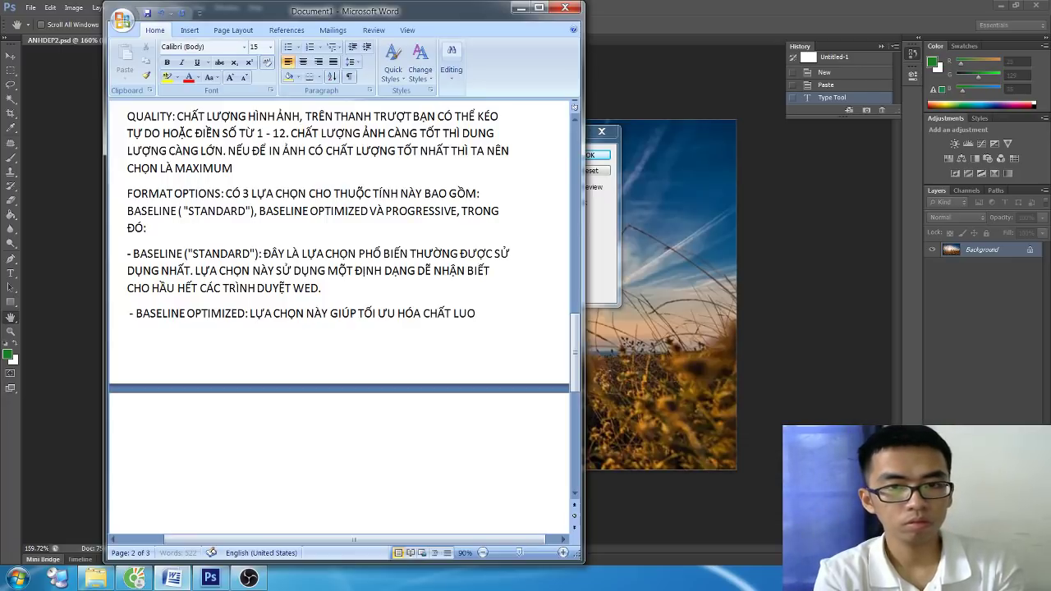
{"action": "type", "text": "MAU"}
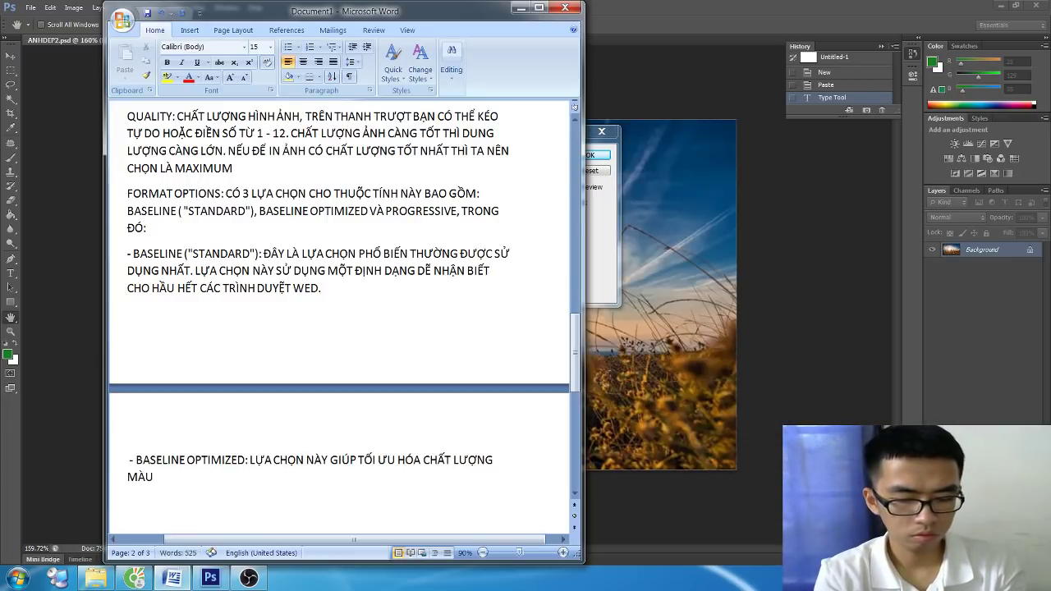
{"action": "type", "text": " CỦA BỨC ẢNH"}
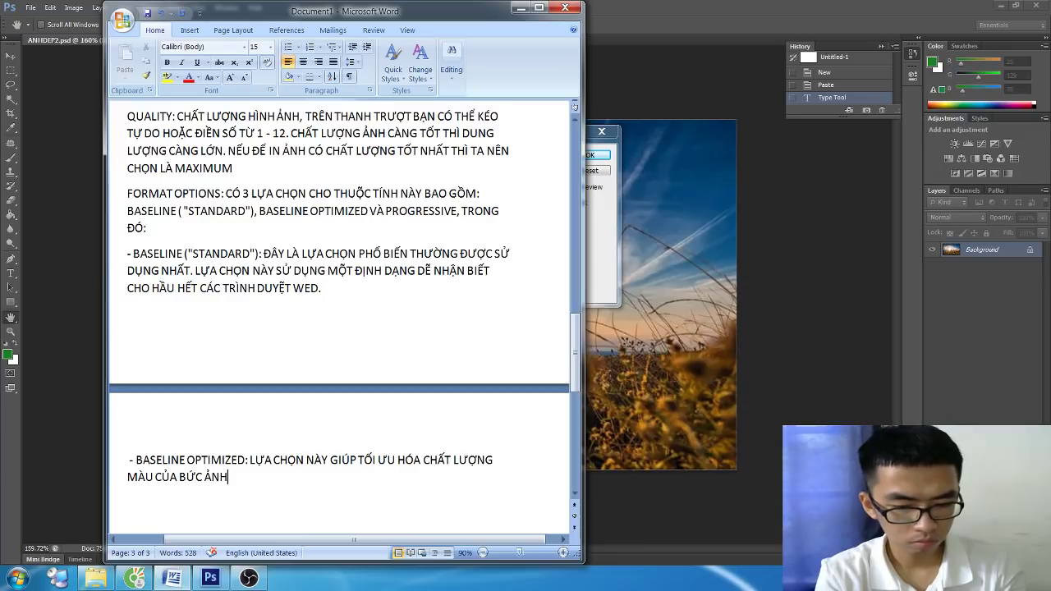
{"action": "type", "text": ". ĐO"}
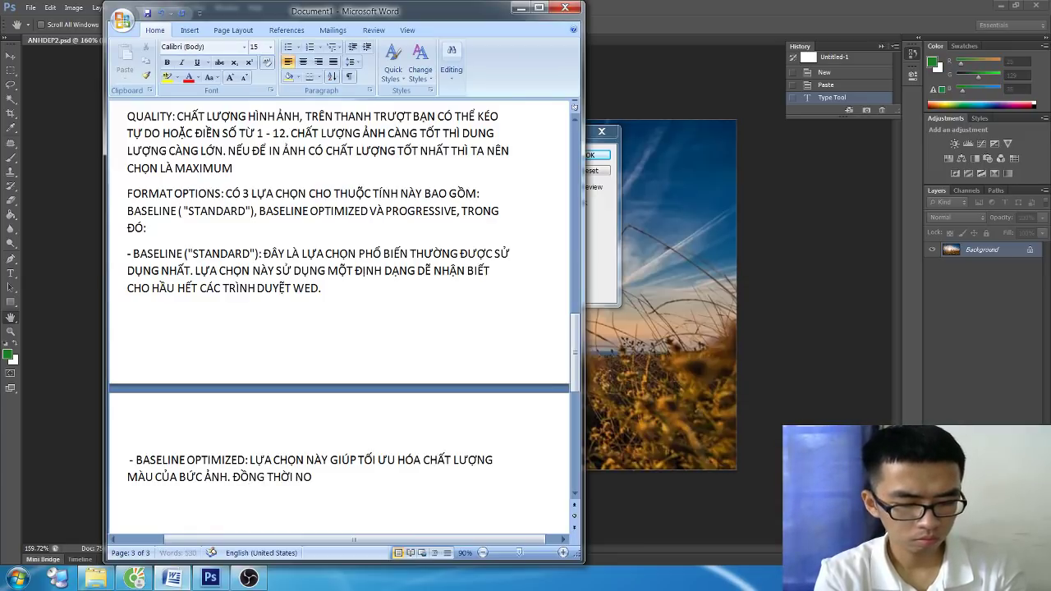
{"action": "type", "text": " CÁC ẢN"}
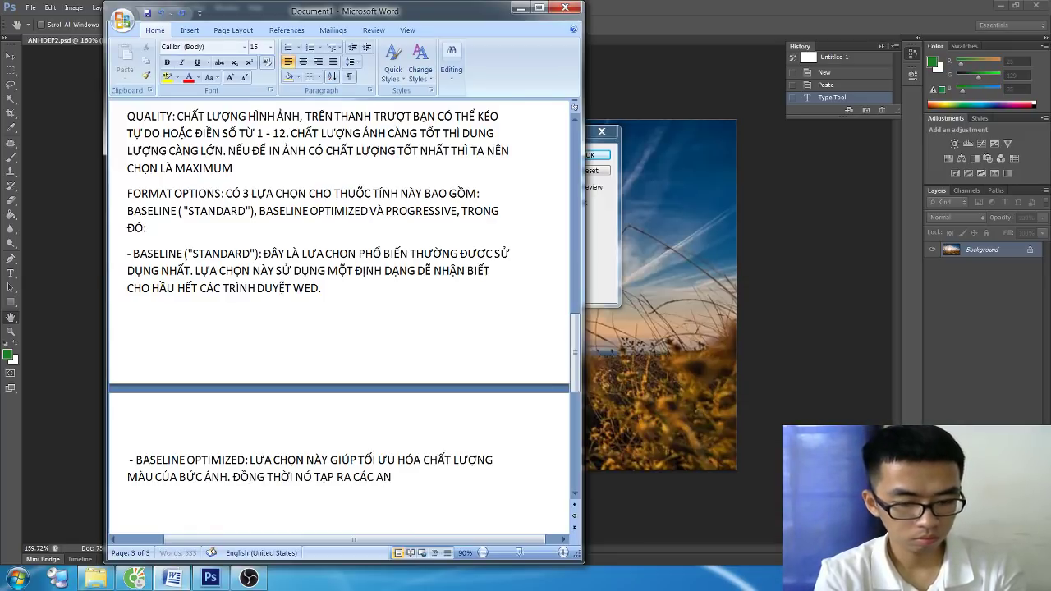
{"action": "type", "text": "H CÓ K"}
{"action": "type", "text": "ƯỚ"}
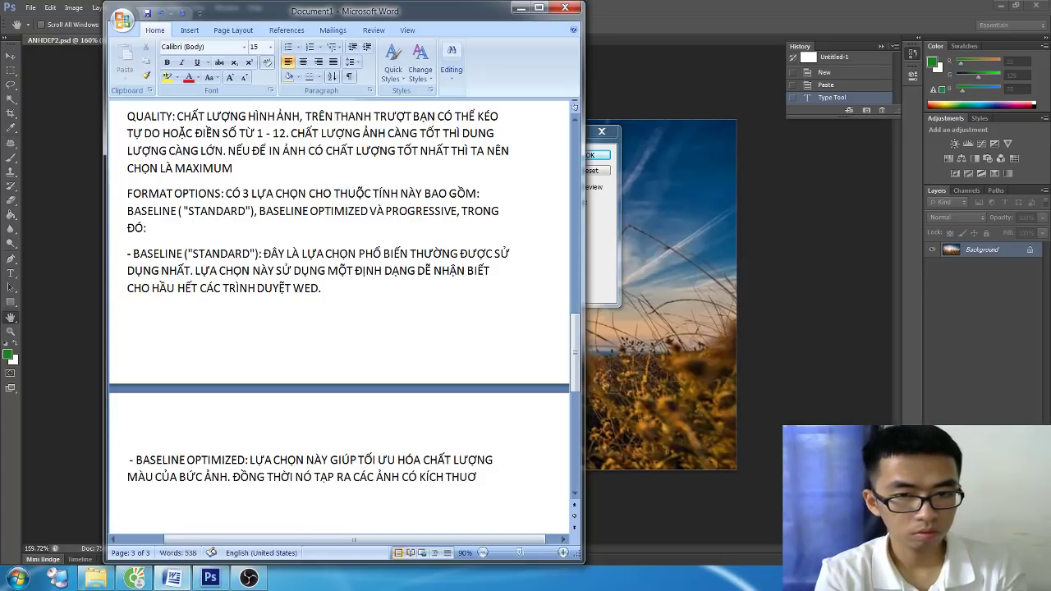
{"action": "type", "text": "C TỆP NHỎ H"}
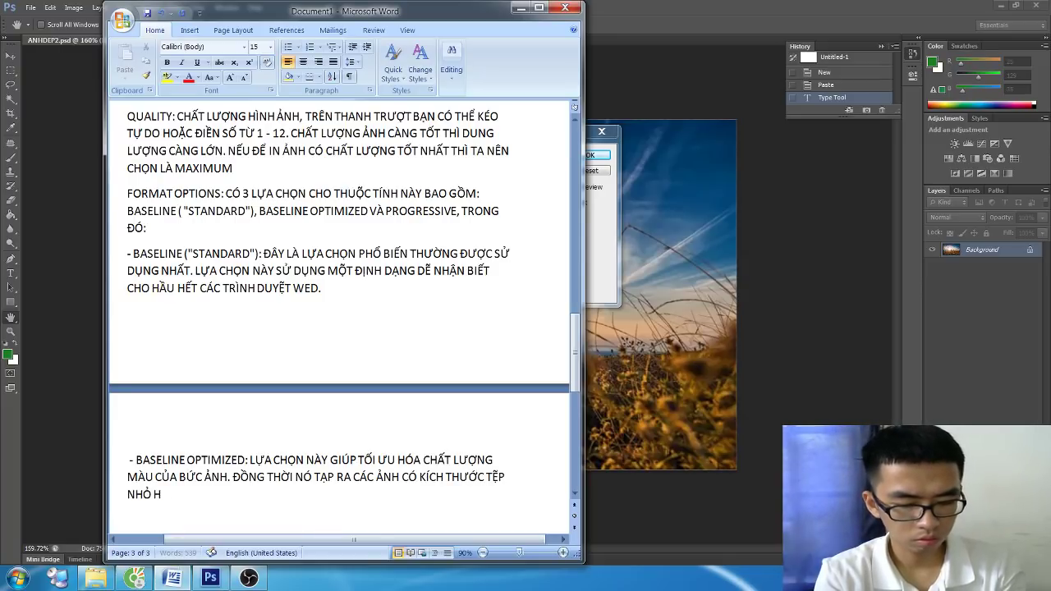
{"action": "type", "text": "Ơ"}
{"action": "key", "text": "BackSpace"}
{"action": "type", "text": "O"}
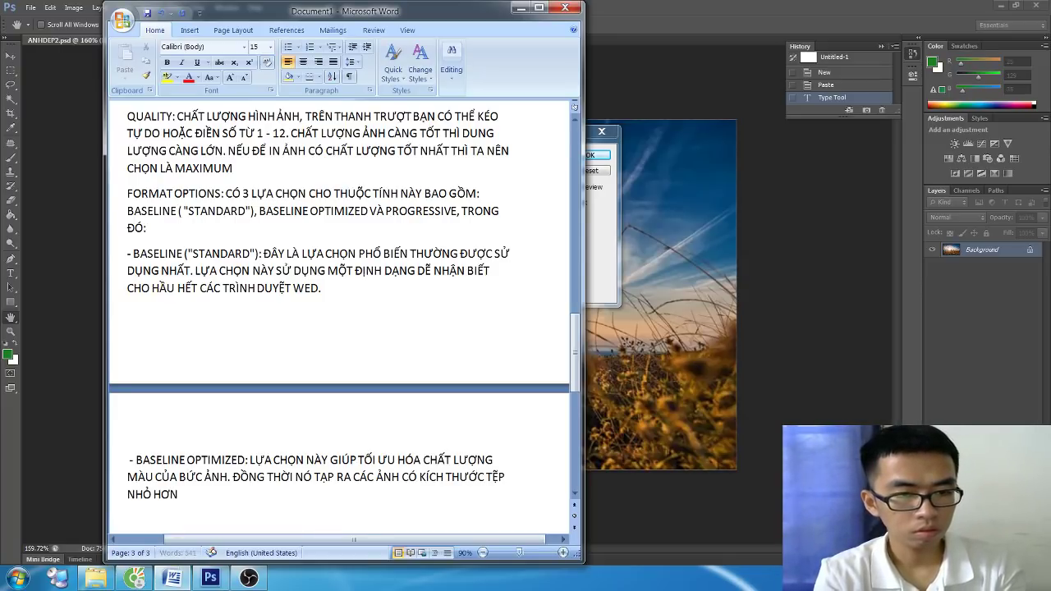
{"action": "type", "text": " VƠI"}
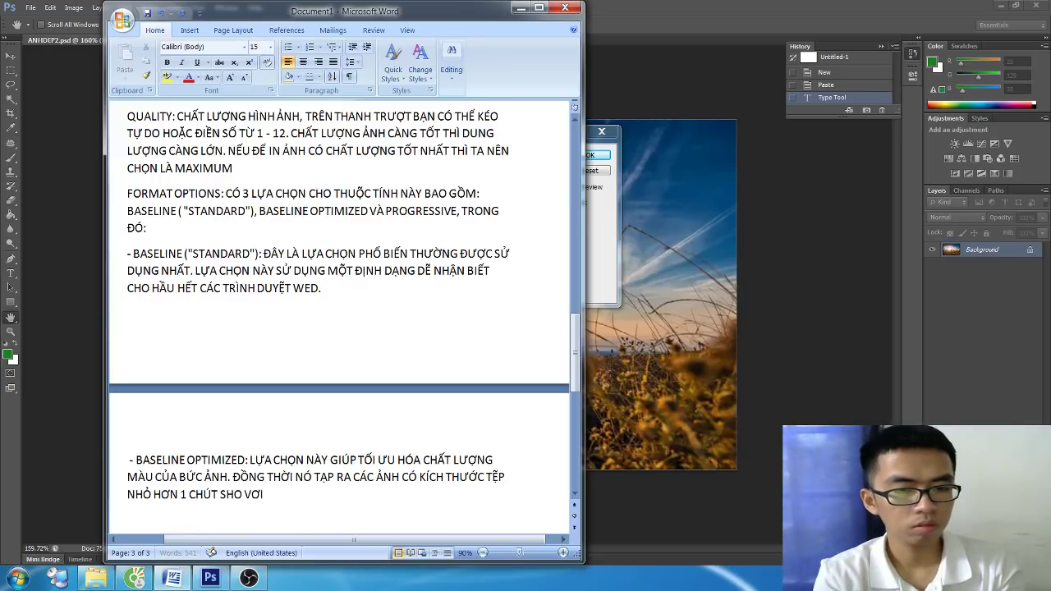
Step: Finish the bullet noting not all browsers support this option, then return to Photoshop
{"action": "key", "text": "BackSpace"}
{"action": "key", "text": "BackSpace"}
{"action": "key", "text": "BackSpace"}
{"action": "key", "text": "BackSpace"}
{"action": "key", "text": "BackSpace"}
{"action": "key", "text": "BackSpace"}
{"action": "type", "text": "O"}
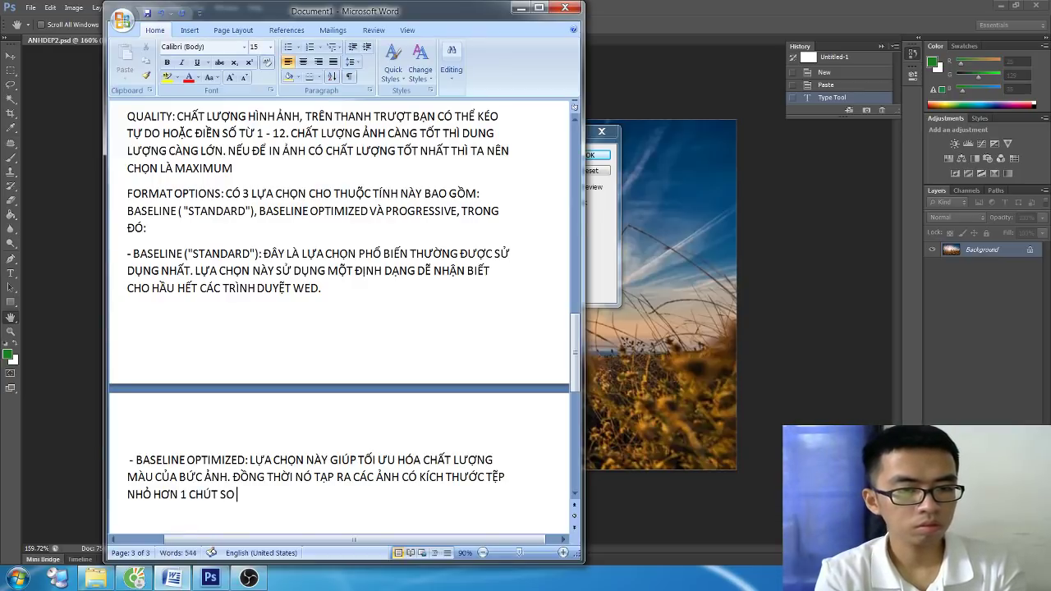
{"action": "type", "text": " VỚI ẢNH GỐC"}
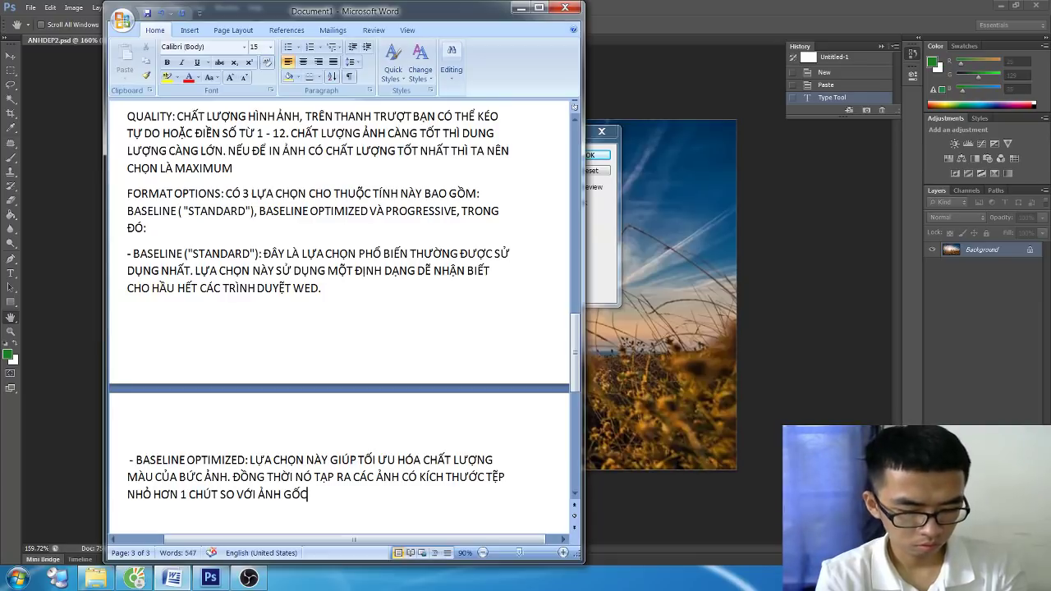
{"action": "type", "text": "."}
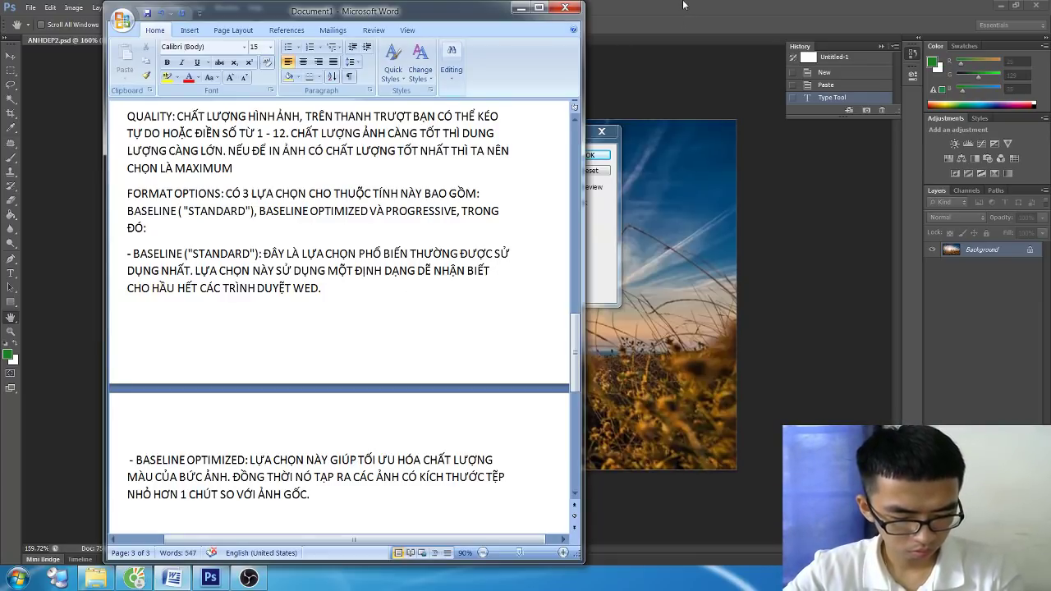
{"action": "type", "text": " TUY NHIÊ"}
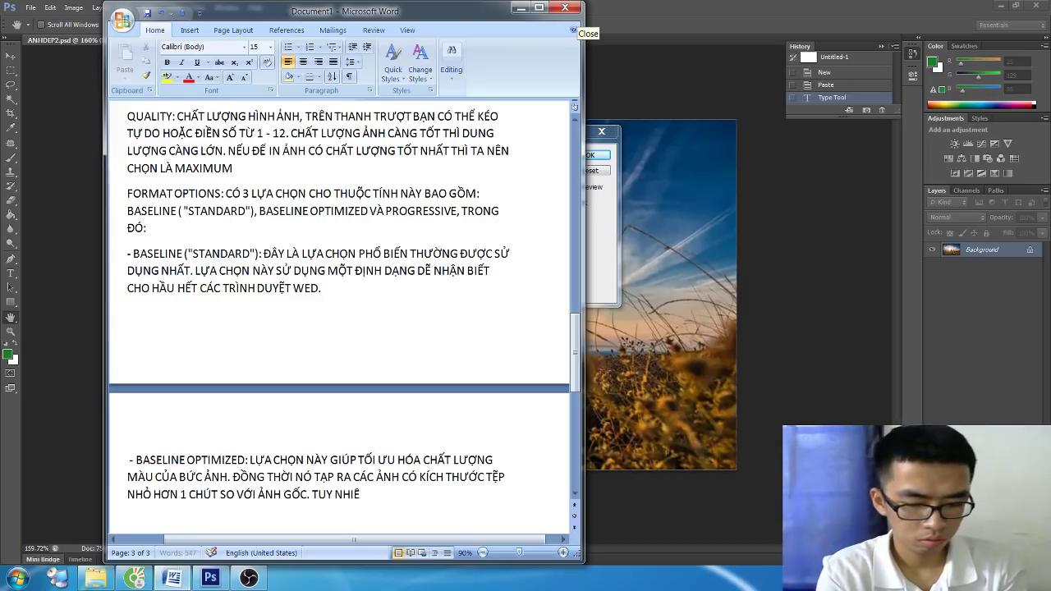
{"action": "type", "text": "N TẤT CÁC"}
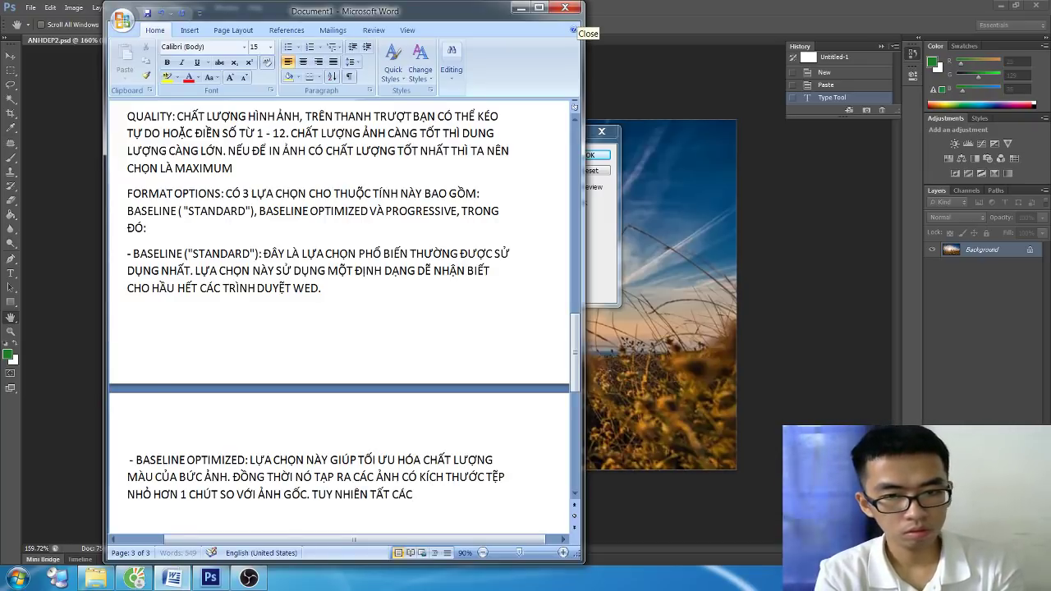
{"action": "key", "text": "BackSpace"}
{"action": "key", "text": "BackSpace"}
{"action": "type", "text": "Ả TRÌNH DUYỆ"}
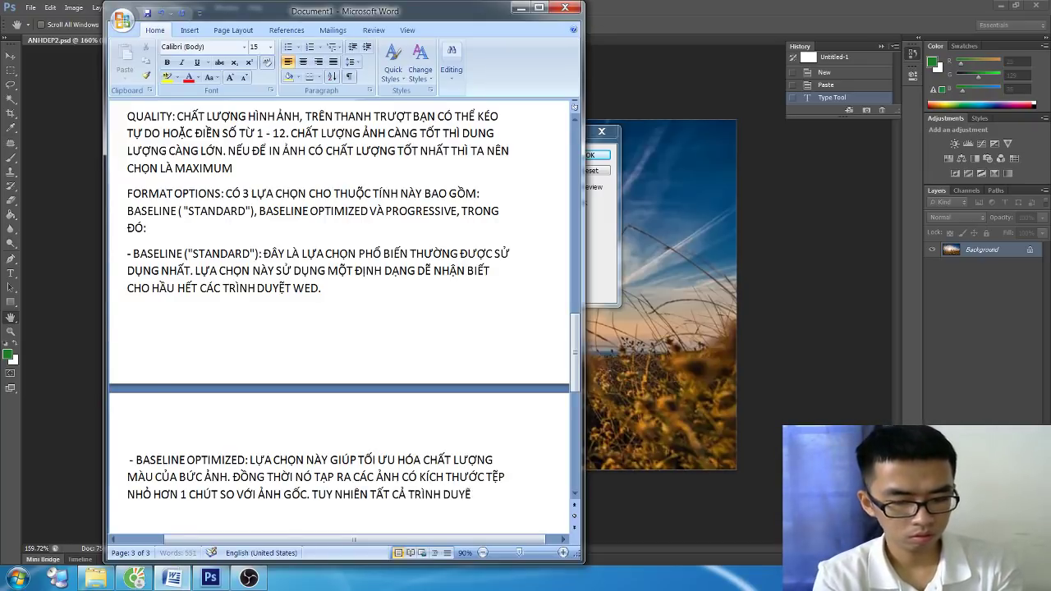
{"action": "type", "text": "T Ư"}
{"action": "type", "text": "O"}
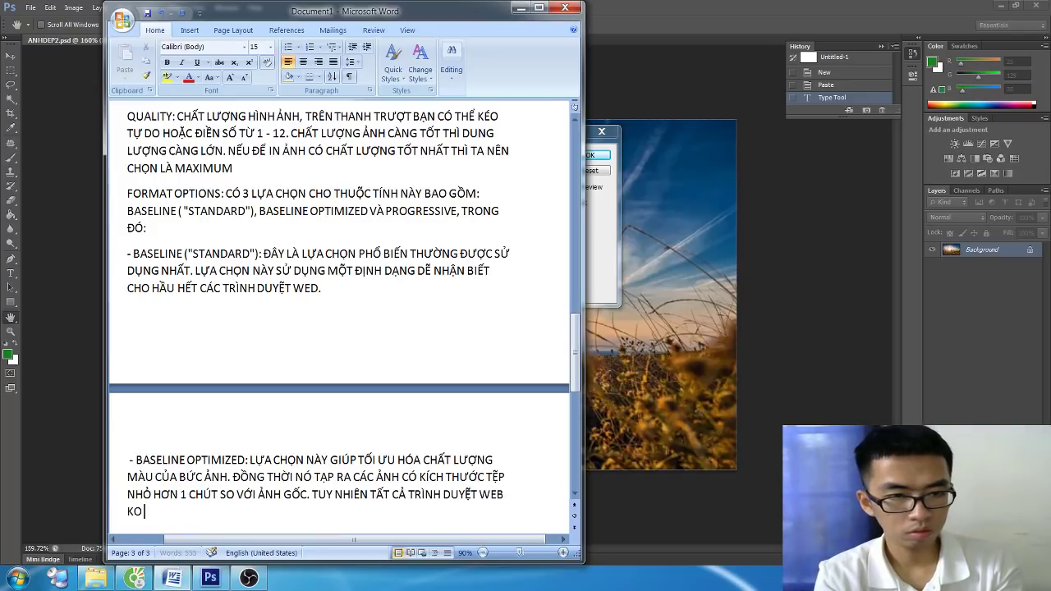
{"action": "type", "text": " HỖ RT"}
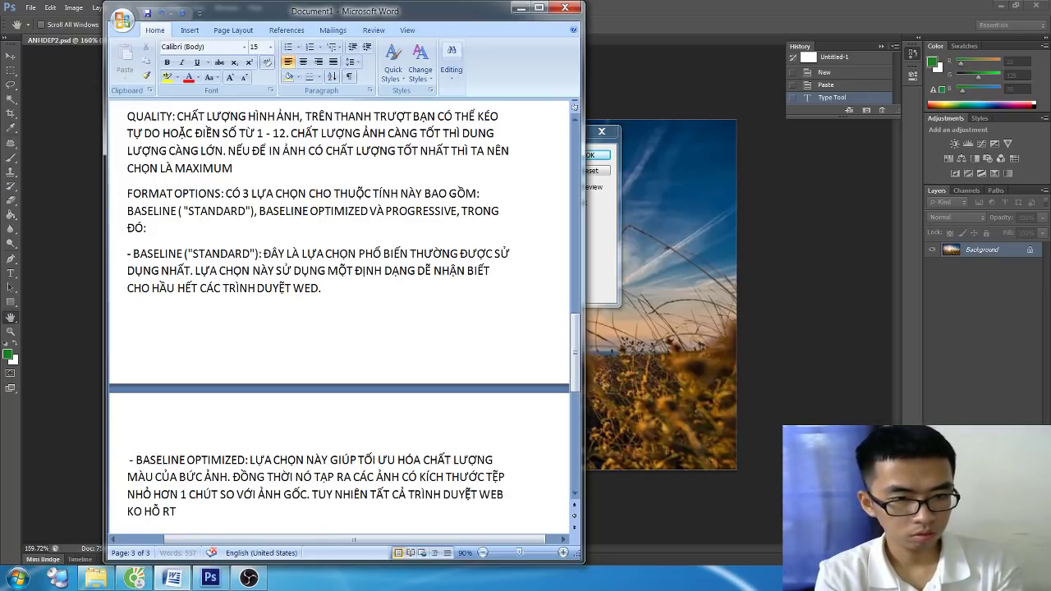
{"action": "key", "text": "BackSpace"}
{"action": "key", "text": "BackSpace"}
{"action": "type", "text": "TRỢ"}
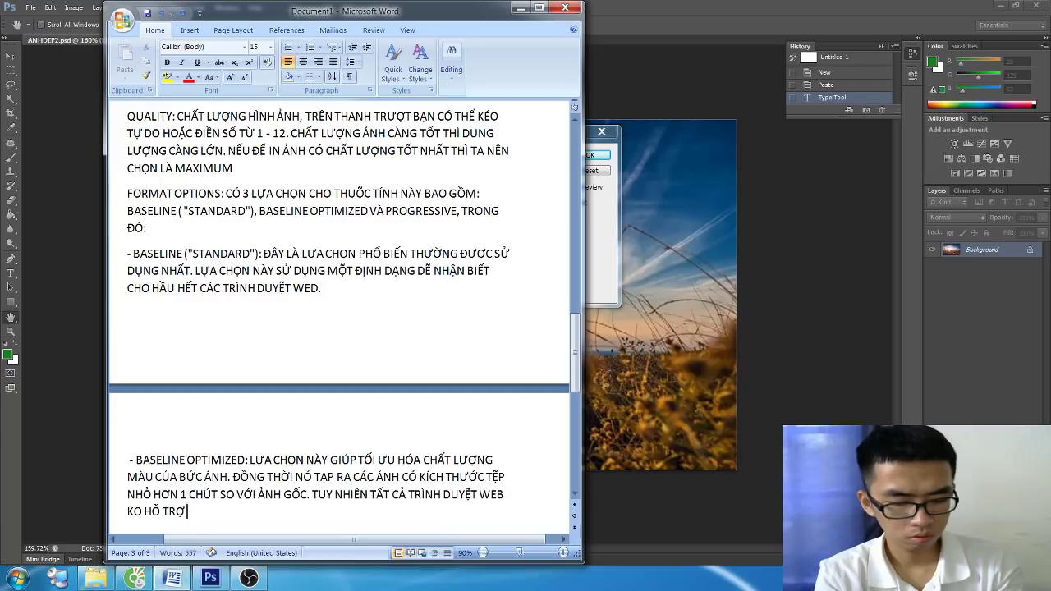
{"action": "type", "text": " T"}
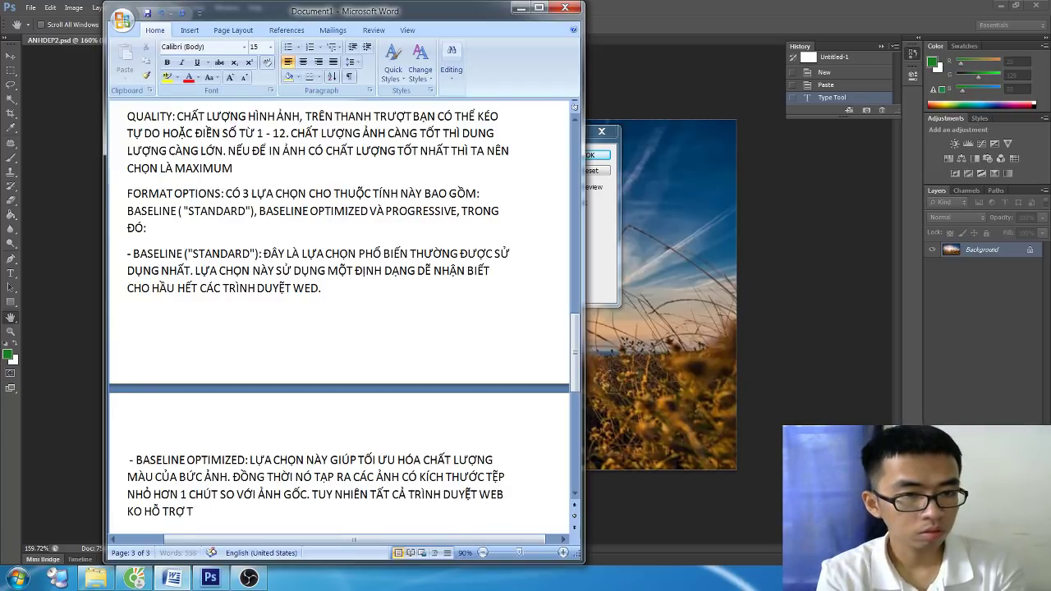
{"action": "type", "text": "ÙY CHỌN N"}
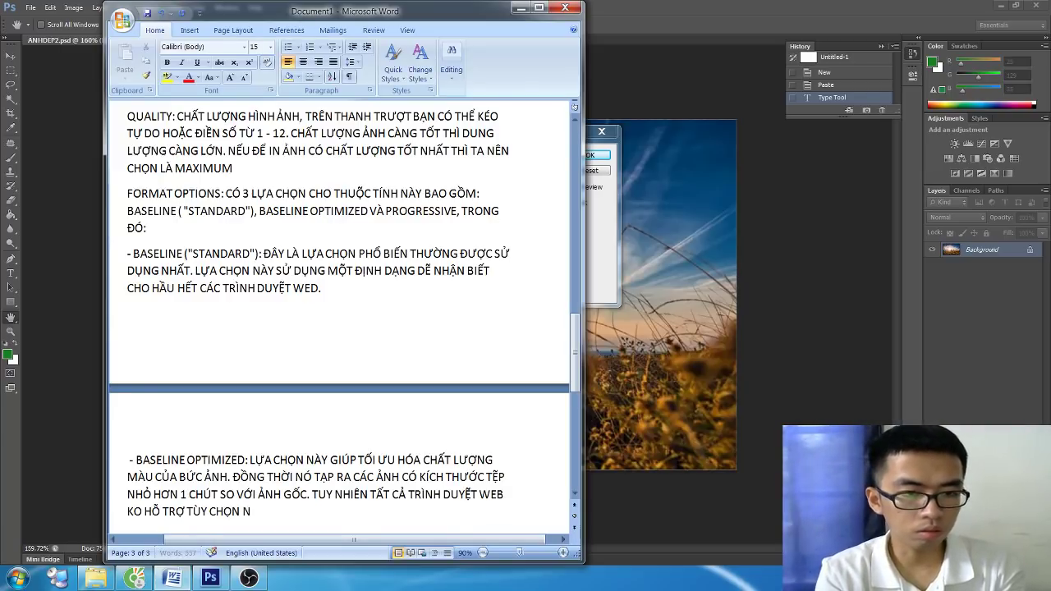
{"action": "type", "text": "ÀY."}
{"action": "key", "text": "alt+Tab"}
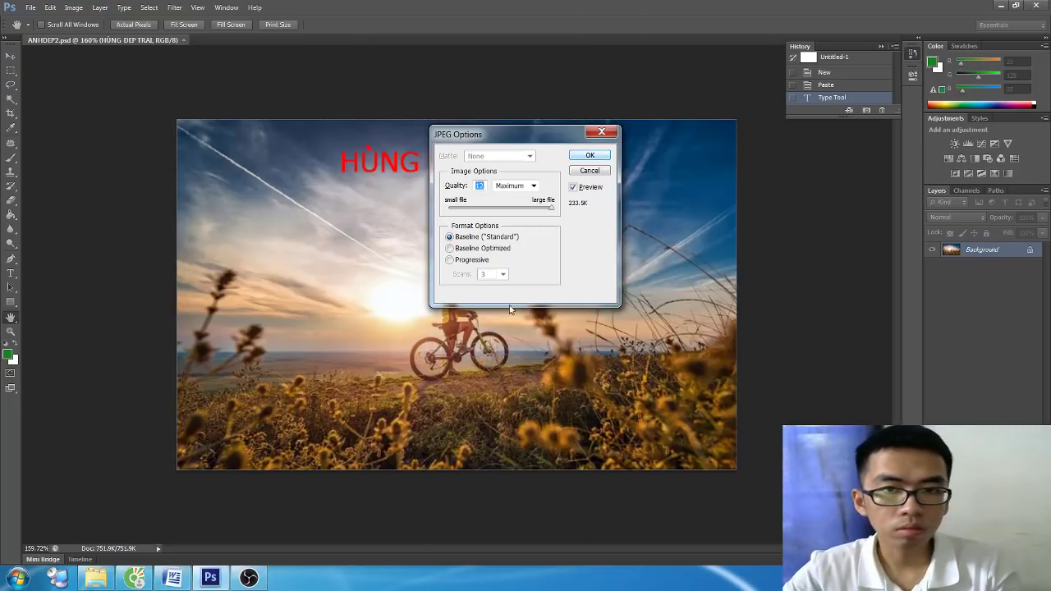
Step: Try the Baseline Optimized JPEG format, noting its 227.6K estimate, then return to Word
{"action": "left_click", "coordinate": [490, 249]}
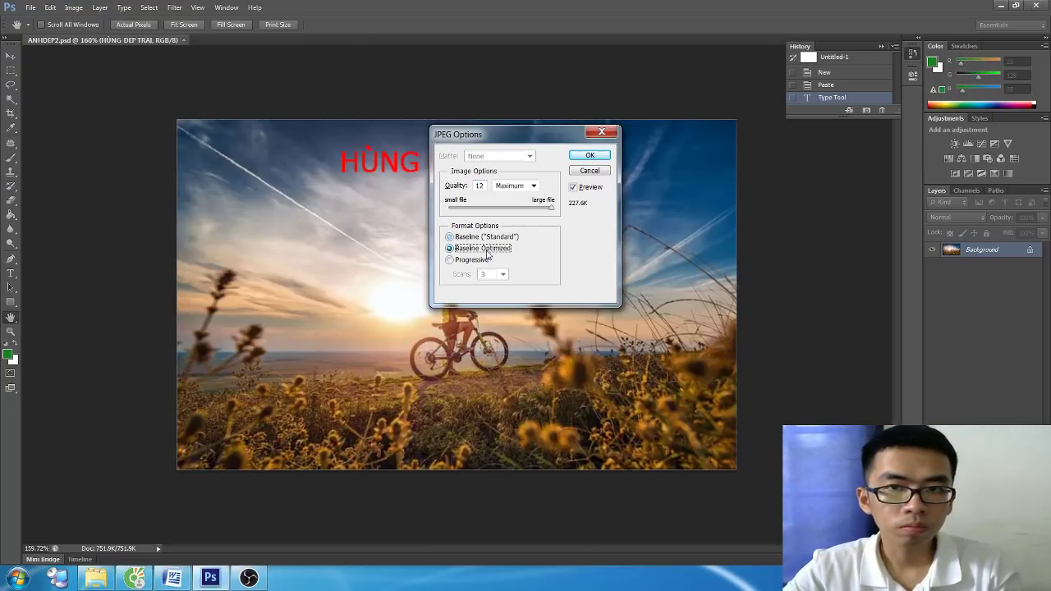
{"action": "left_click", "coordinate": [492, 238]}
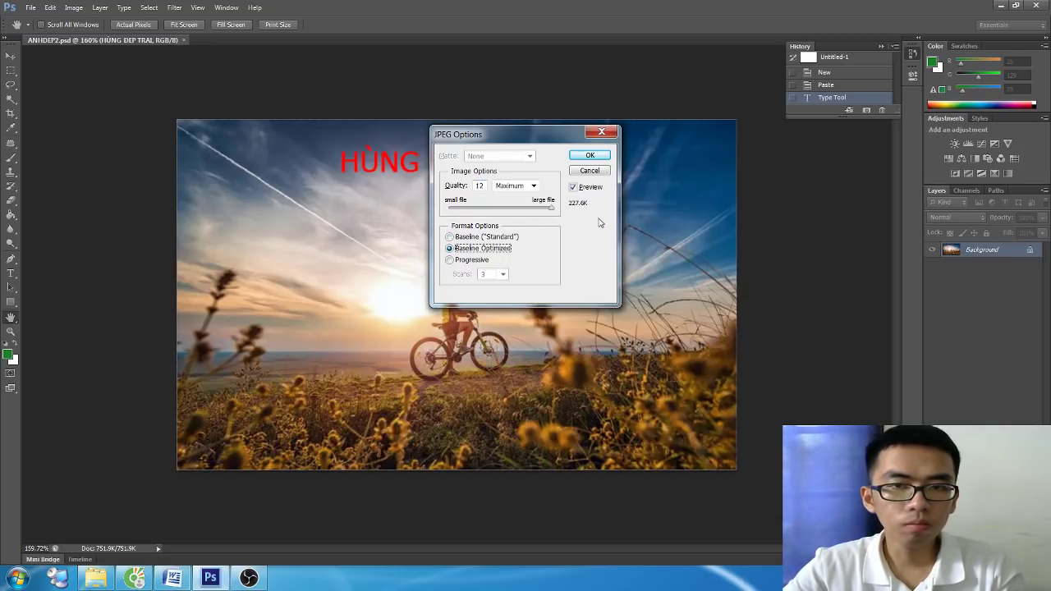
{"action": "key", "text": "alt+Tab"}
Step: Add an empty line and move Photoshop's JPEG Options window clear of the Word notes
{"action": "scroll", "coordinate": [417, 389], "scroll_direction": "down", "scroll_amount": 1}
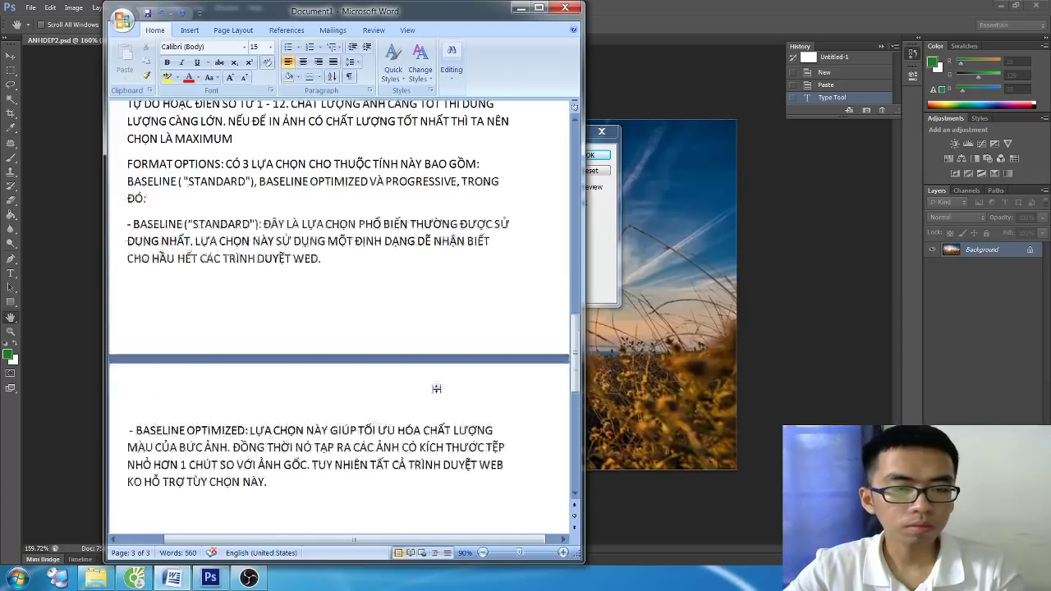
{"action": "scroll", "coordinate": [417, 390], "scroll_direction": "down", "scroll_amount": 2}
{"action": "key", "text": "Return"}
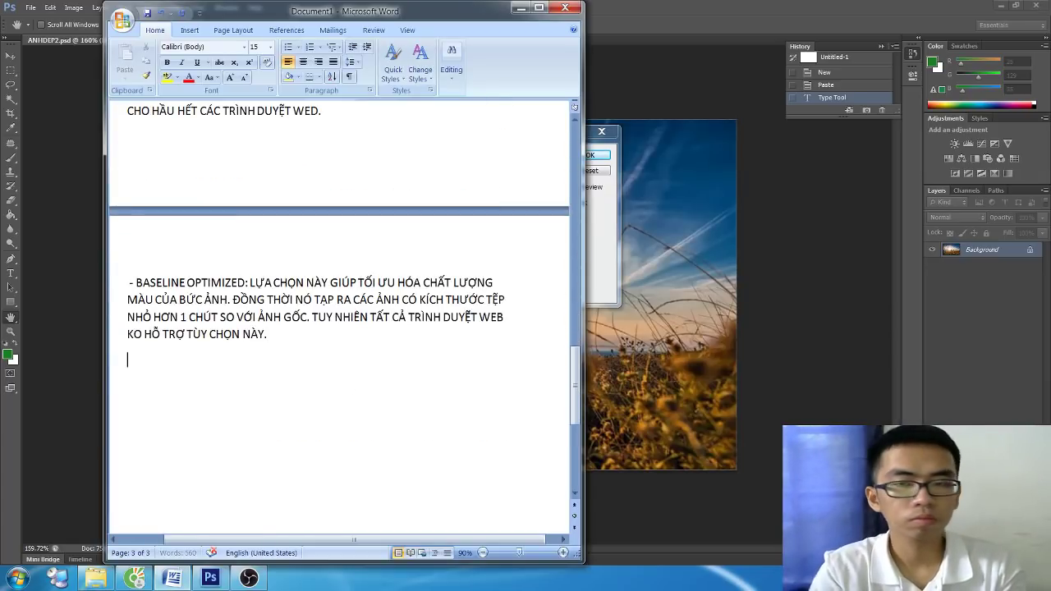
{"action": "key", "text": "alt+Tab"}
{"action": "mouse_move", "coordinate": [510, 131]}
{"action": "left_mouse_down"}
{"action": "mouse_move", "coordinate": [776, 140]}
{"action": "mouse_move", "coordinate": [711, 144]}
{"action": "left_mouse_up"}
{"action": "key", "text": "alt+Tab"}
{"action": "key", "text": "alt+Tab"}
{"action": "key", "text": "alt+Tab"}
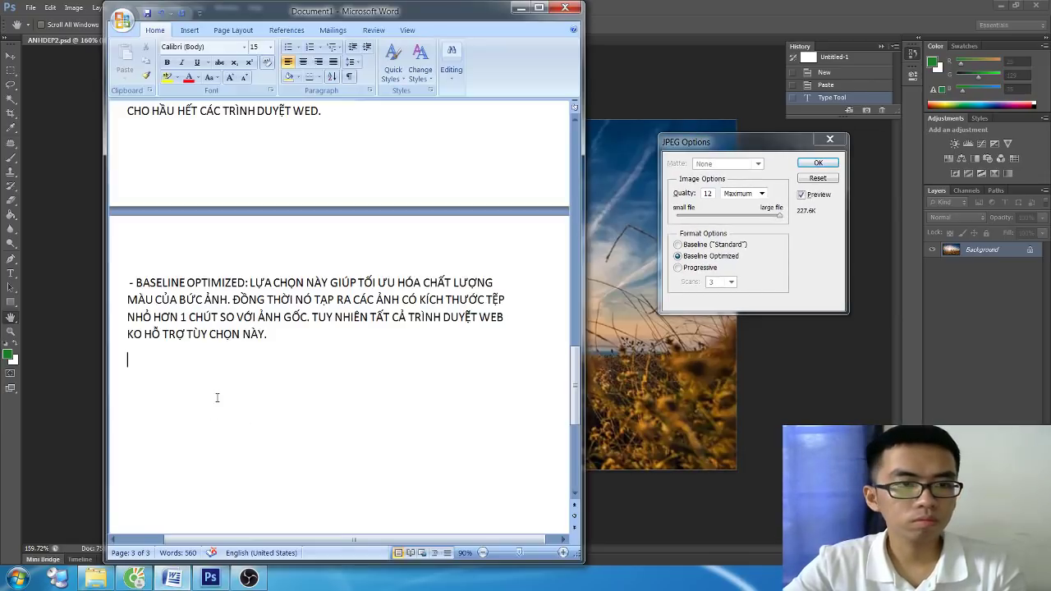
Step: Write the PROGRESSIVE bullet: needs more RAM to view, unsupported by some apps and browsers
{"action": "type", "text": "- PROGRESSIVE: LÀ LỰA CHỌN"}
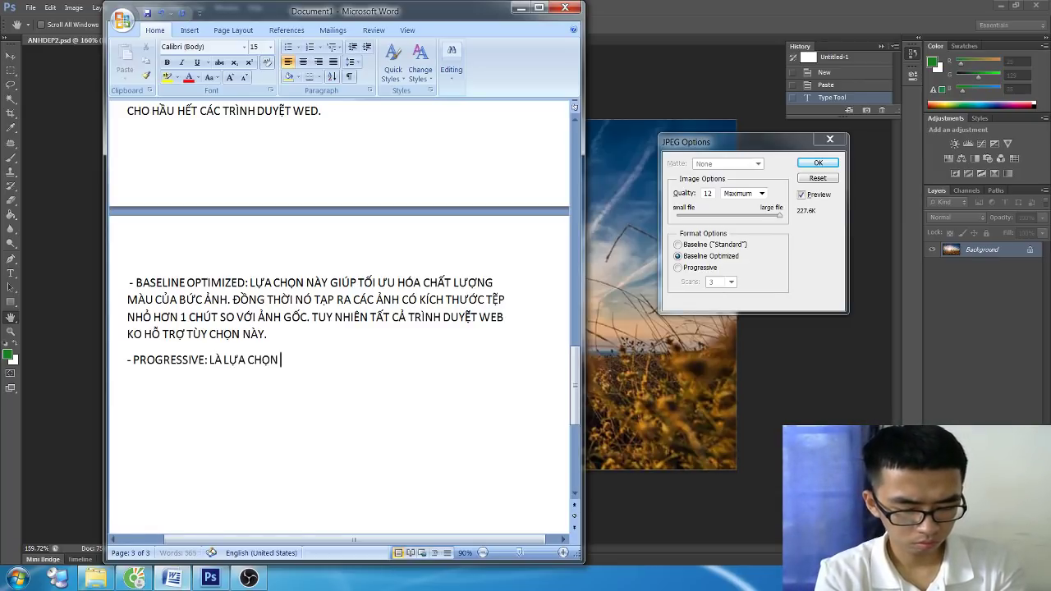
{"action": "type", "text": "RẤT KHI D"}
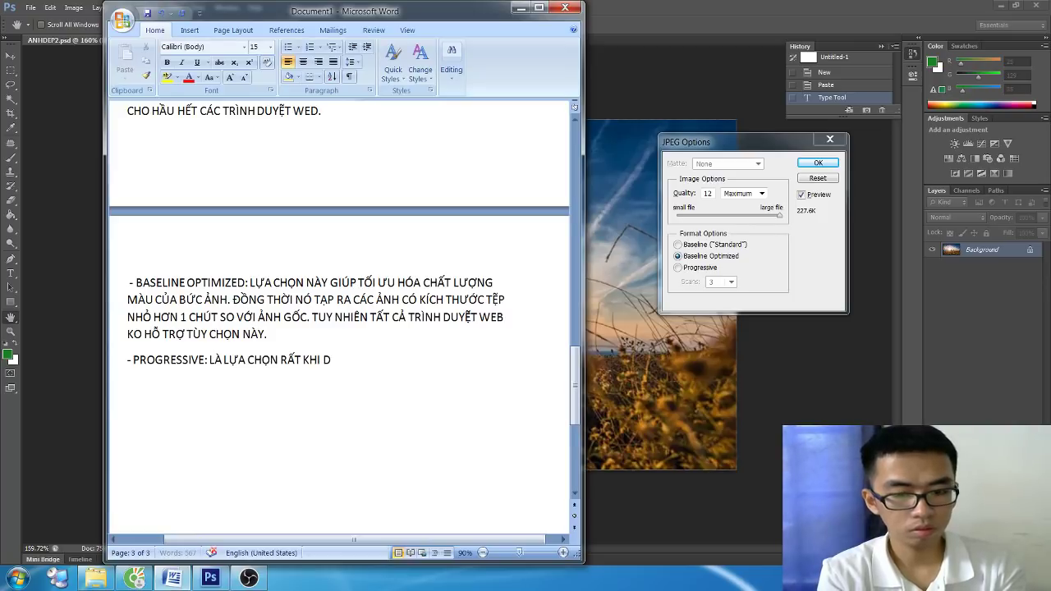
{"action": "key", "text": "BackSpace"}
{"action": "type", "text": "ĐƯỢC SỬ"}
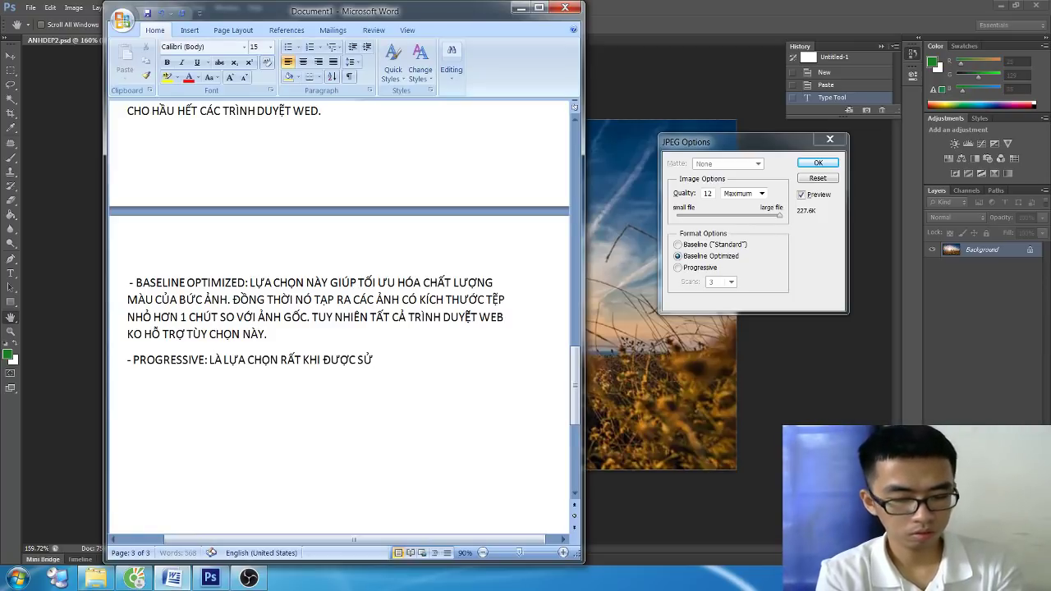
{"action": "type", "text": " DỤNG."}
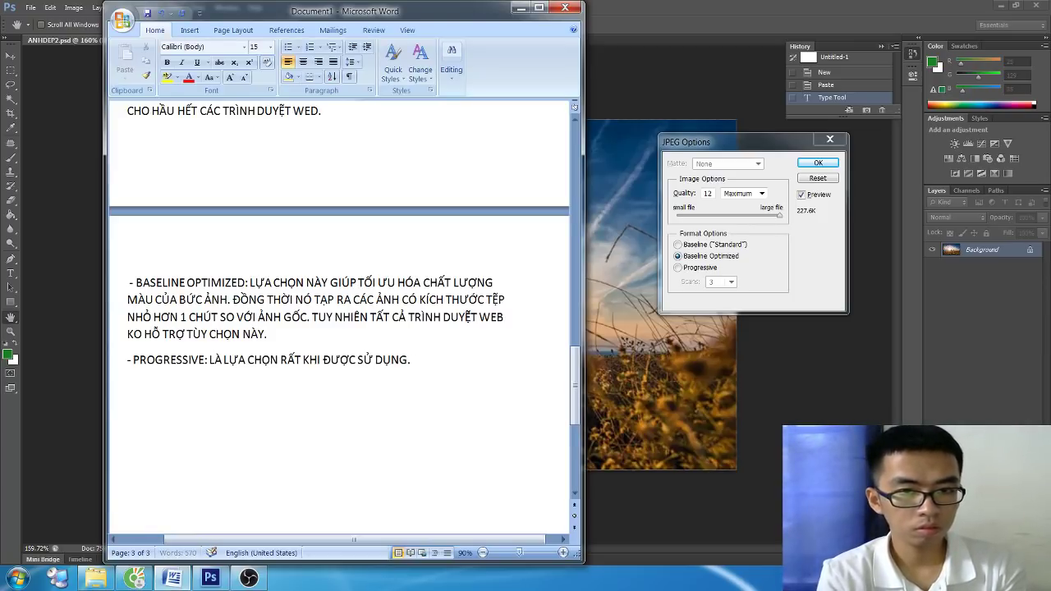
{"action": "type", "text": " NÓ CHO PHÉP TẠO "}
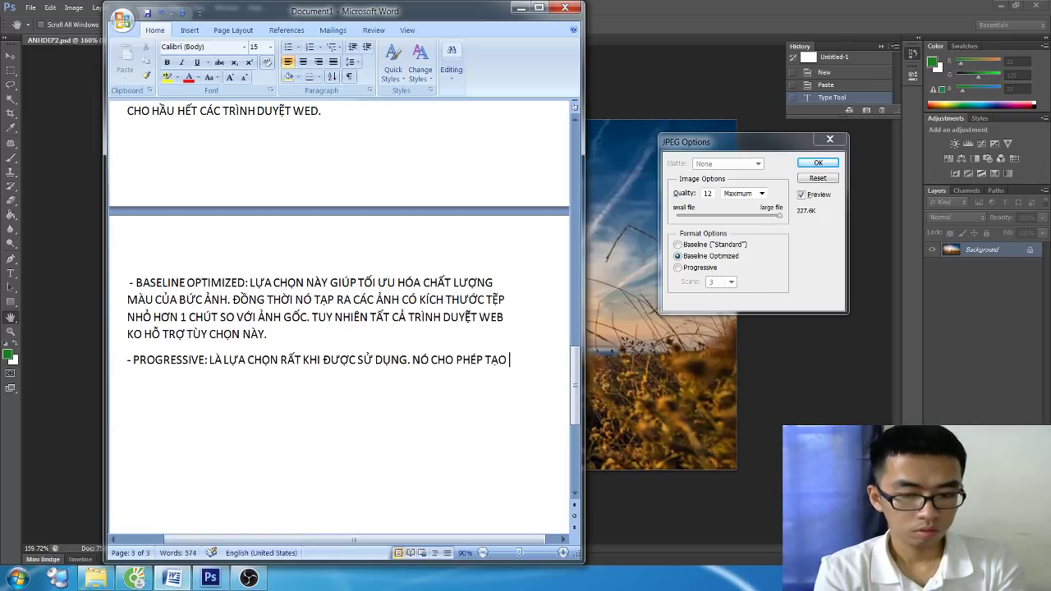
{"action": "type", "text": "RA MỘT HÌNH ẢN"}
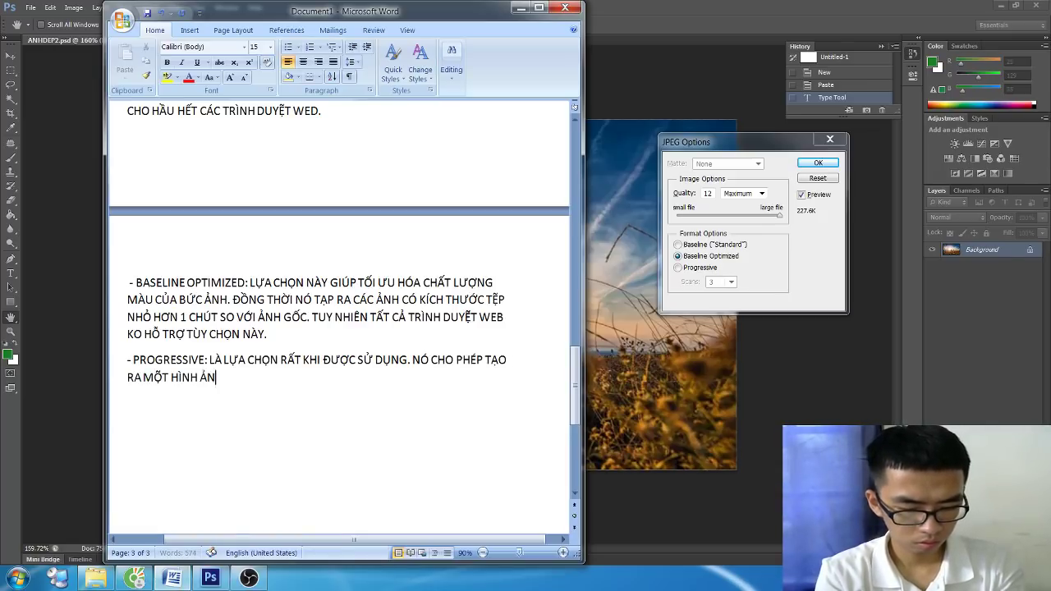
{"action": "type", "text": "H ĐƯỢC HIẾN"}
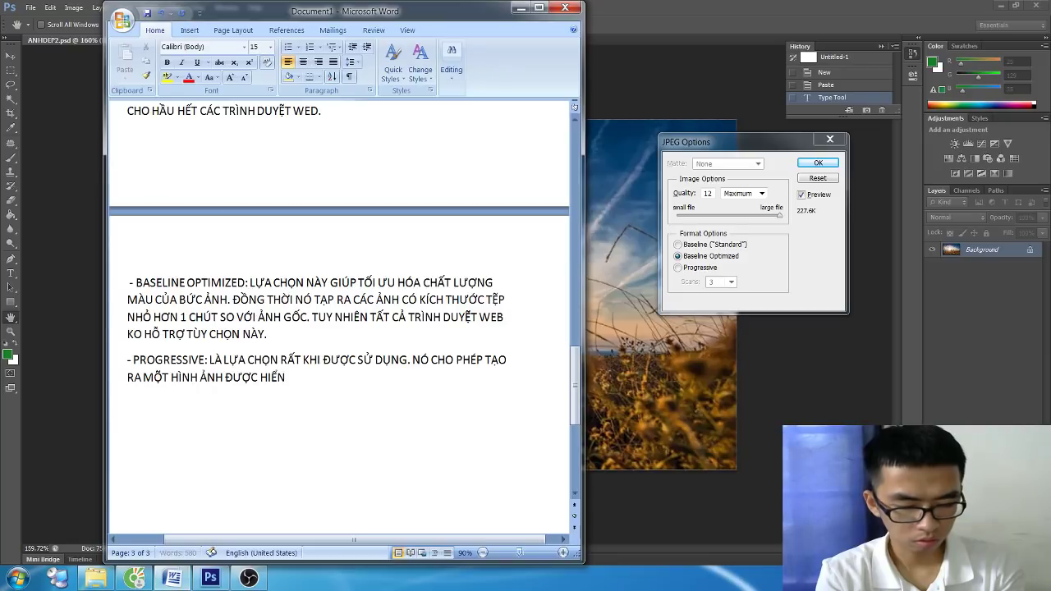
{"action": "type", "text": " DA"}
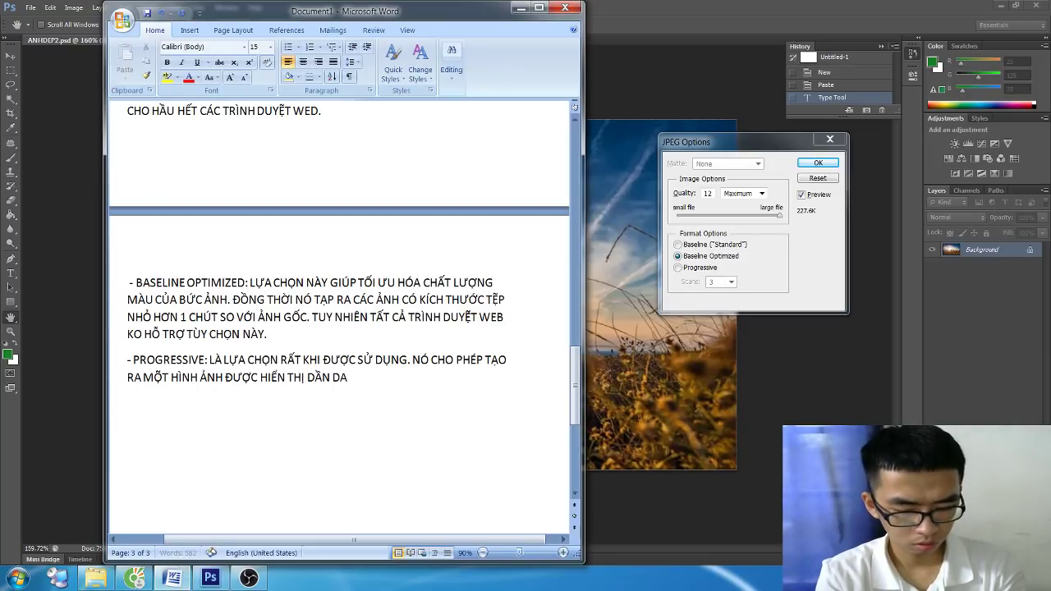
{"action": "key", "text": "BackSpace"}
{"action": "type", "text": "ẦN TRONG QUÁ TRÌNH T"}
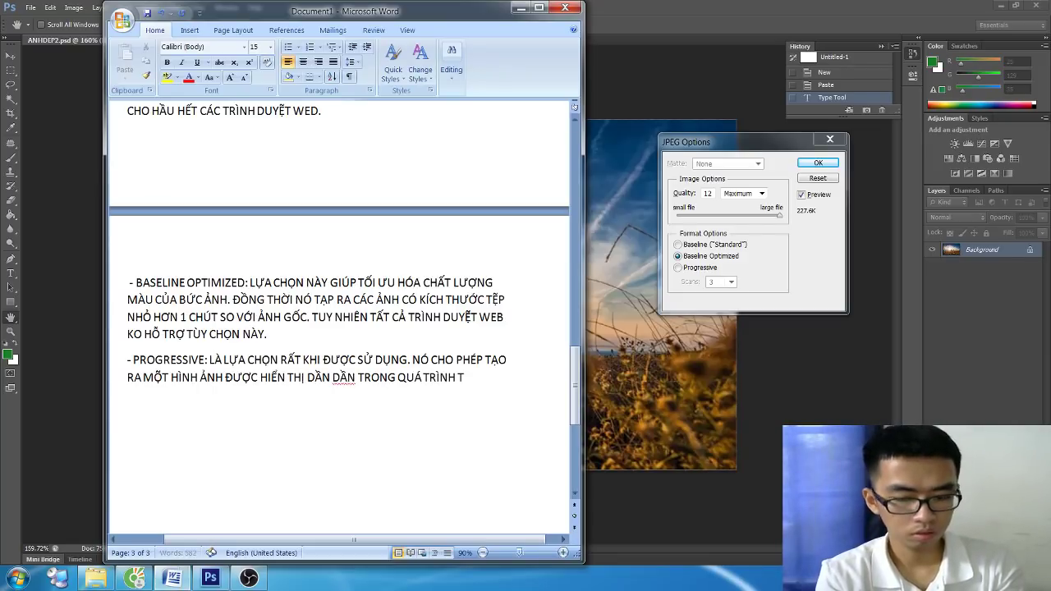
{"action": "type", "text": "ẢI XUỐ"}
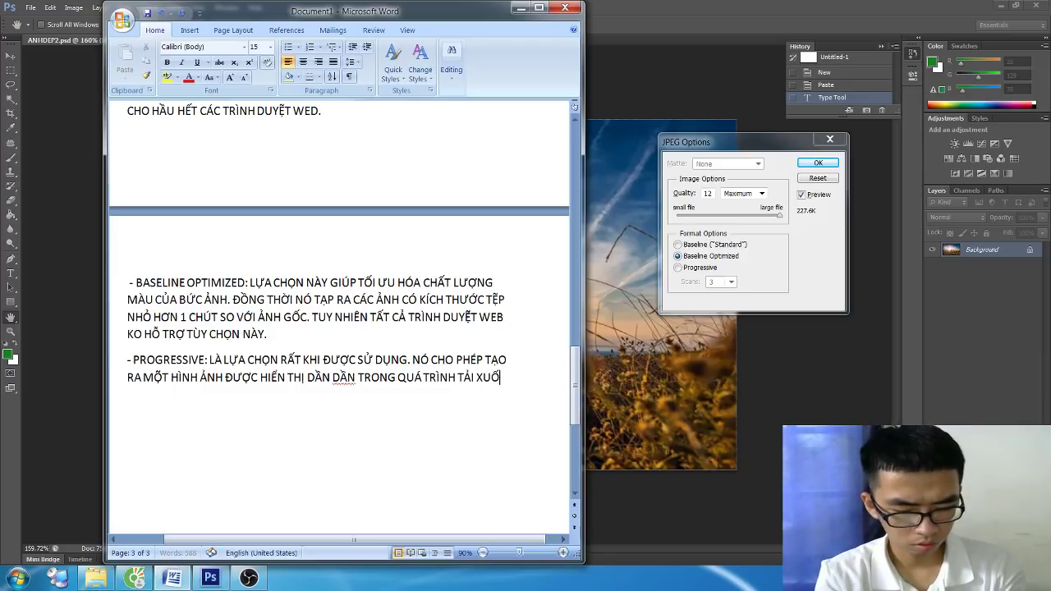
{"action": "type", "text": "NG"}
{"action": "type", "text": "ỆT W"}
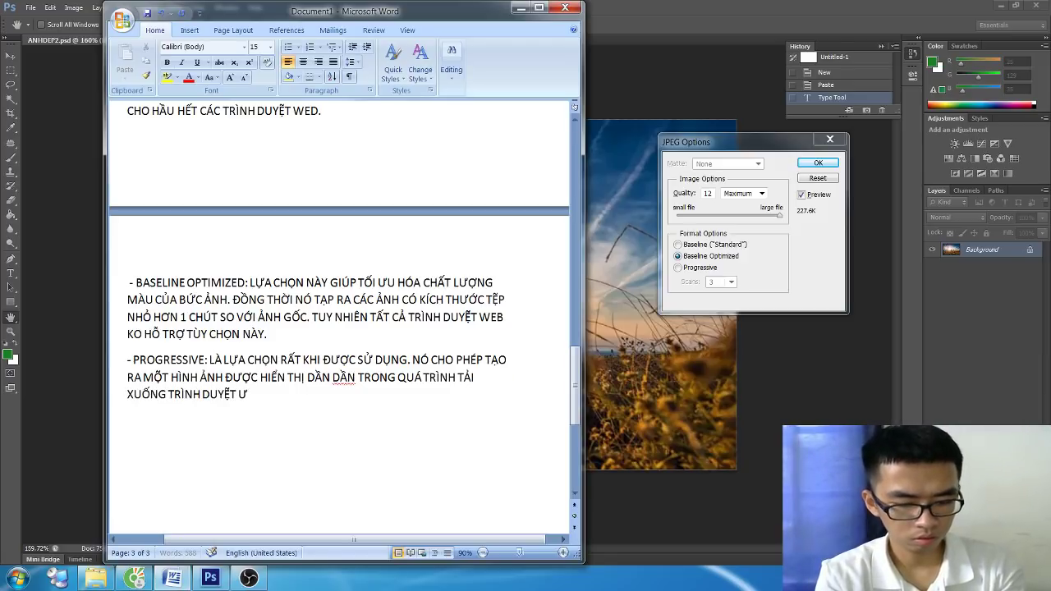
{"action": "type", "text": "EB, TUY N"}
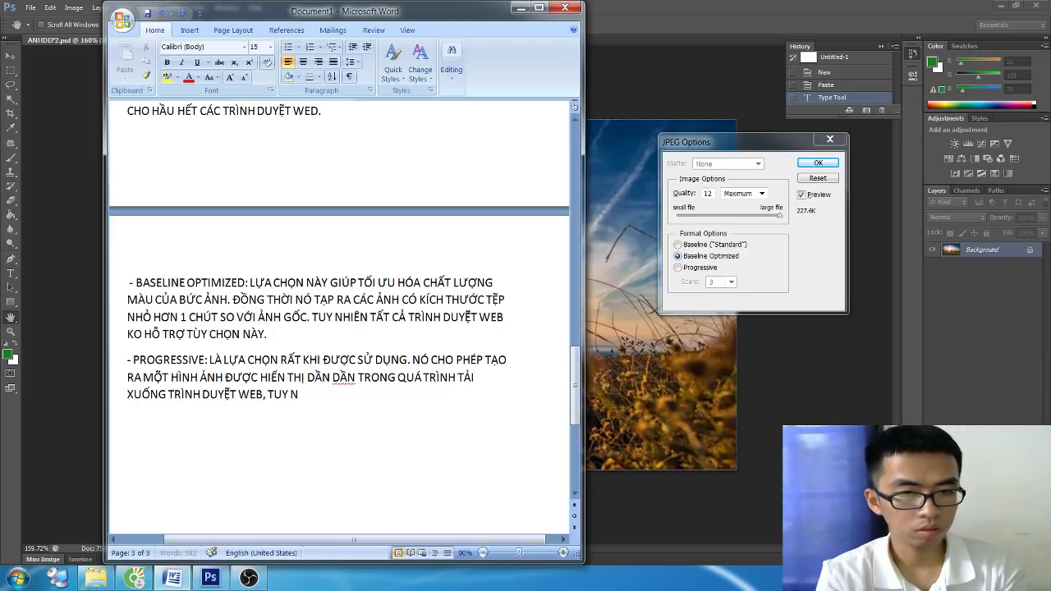
{"action": "type", "text": "HIÊN NÓ "}
{"action": "type", "text": "CẦ"}
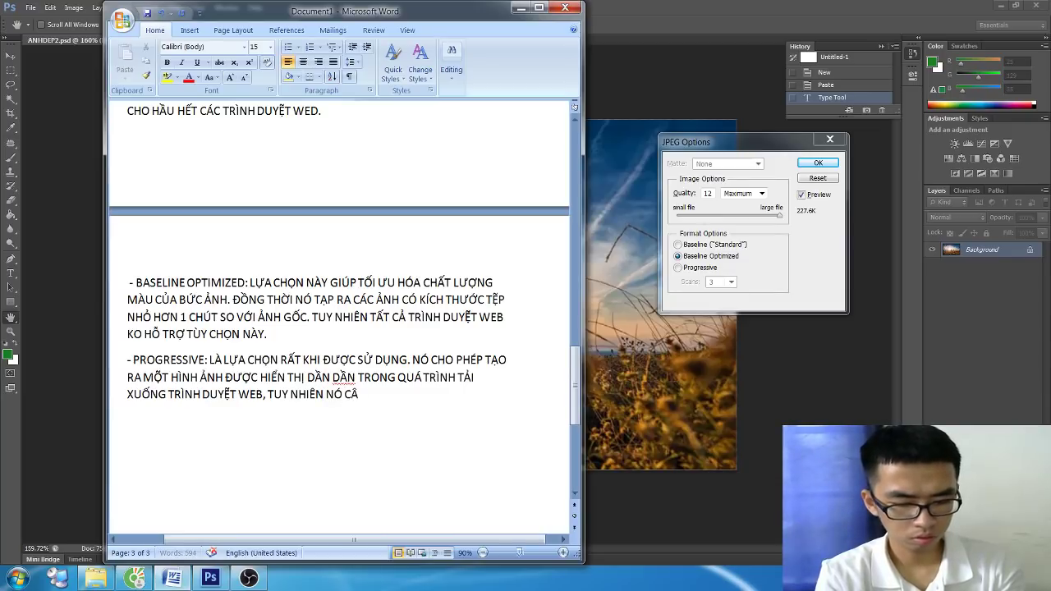
{"action": "type", "text": "N NHIỀU R"}
{"action": "type", "text": "ƠN D"}
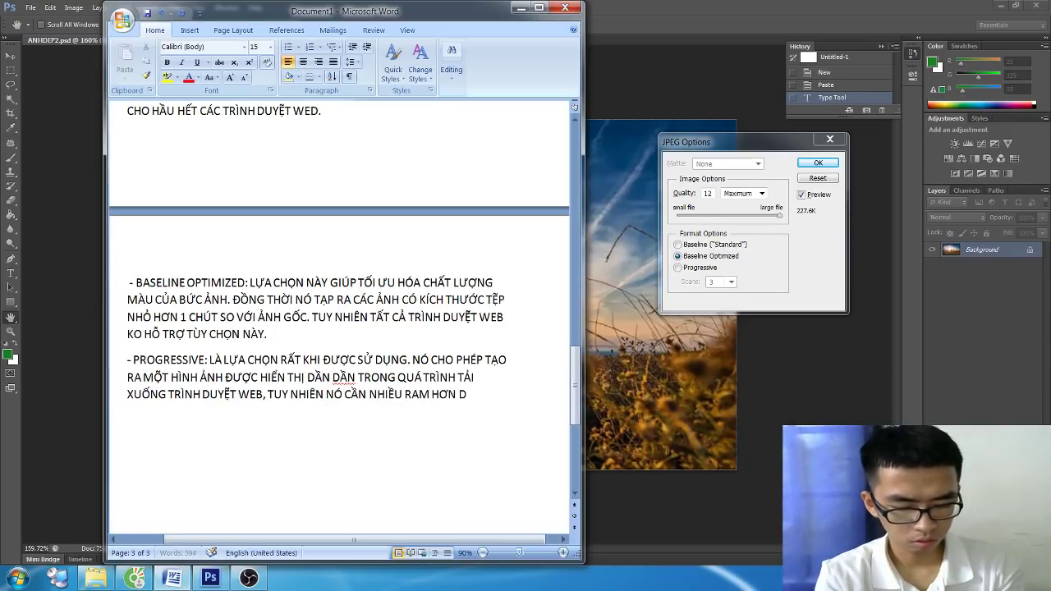
{"action": "key", "text": "BackSpace"}
{"action": "type", "text": "ĐỂ XEM V"}
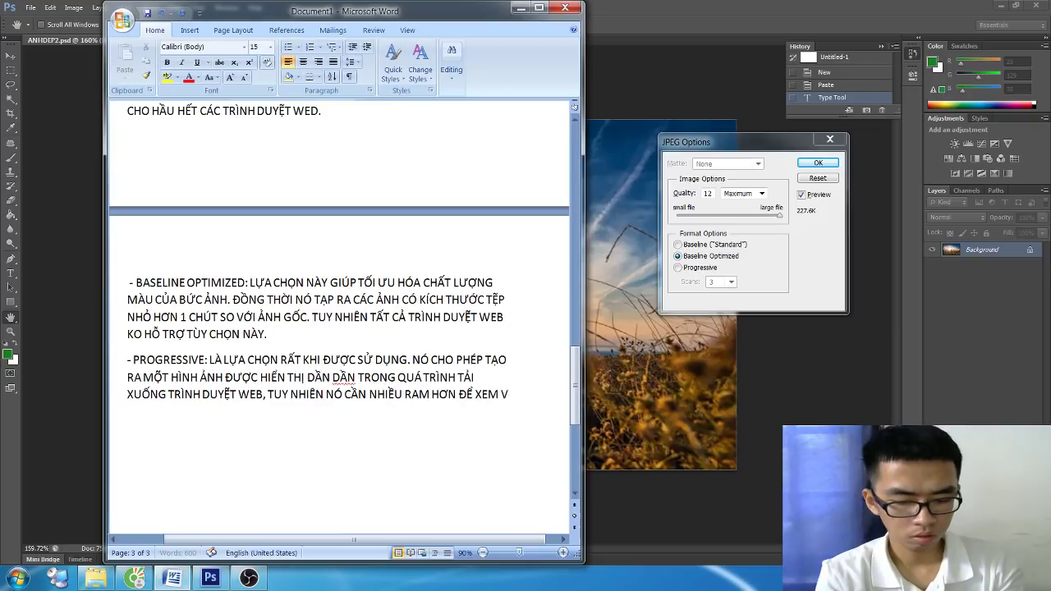
{"action": "type", "text": "À KO ĐƯỢC HO"}
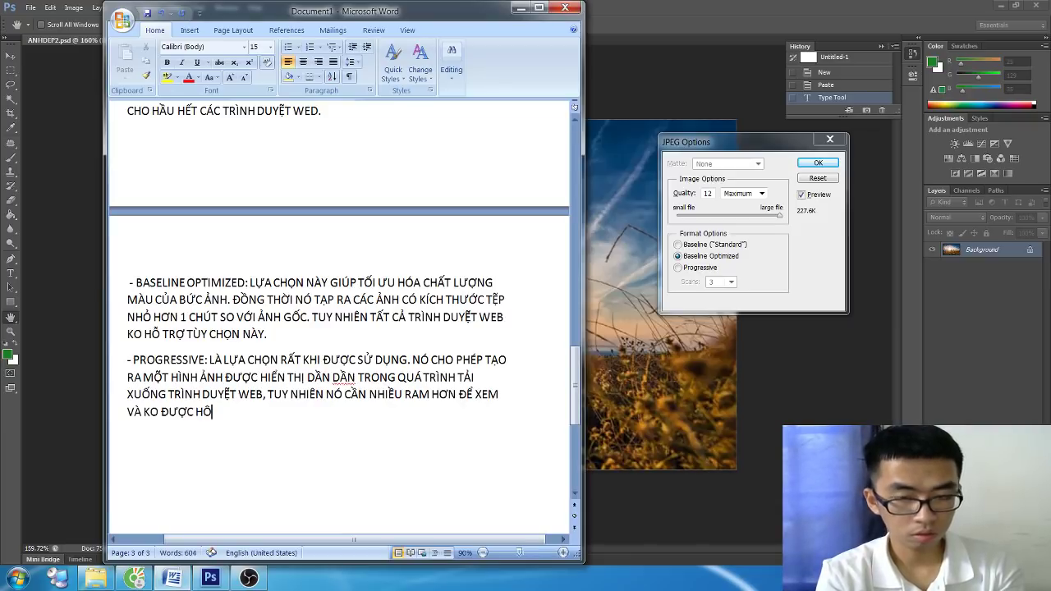
{"action": "type", "text": " TRƠ"}
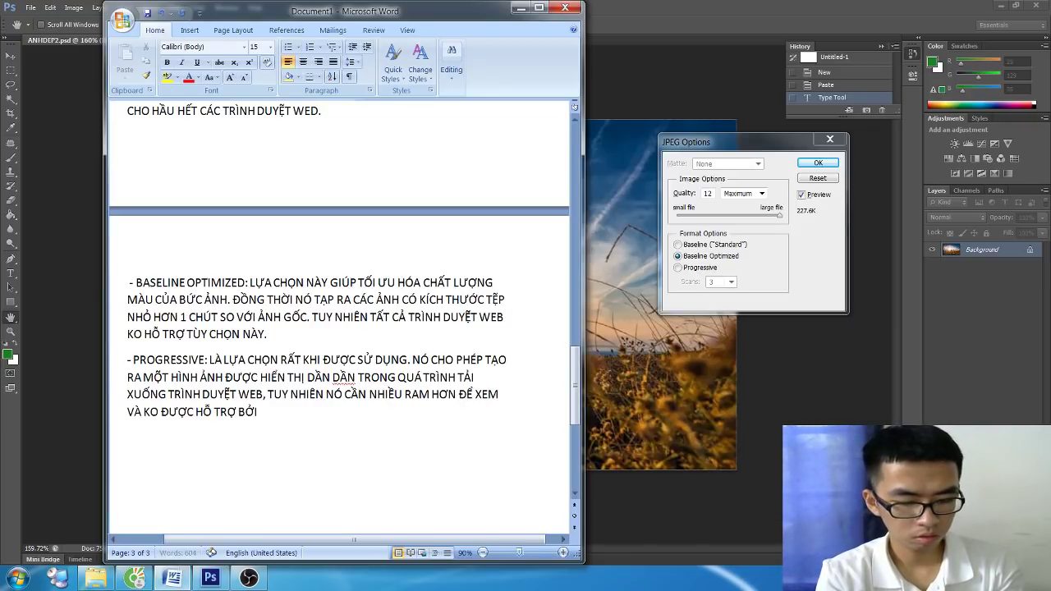
{"action": "type", "text": " RTẤT"}
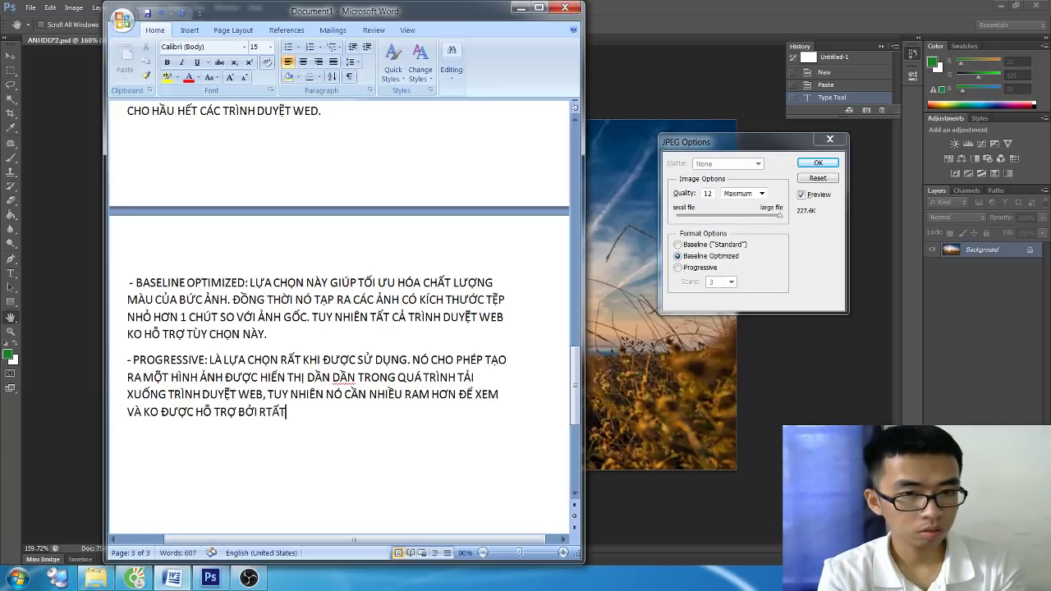
{"action": "key", "text": "BackSpace"}
{"action": "key", "text": "BackSpace"}
{"action": "key", "text": "BackSpace"}
{"action": "key", "text": "BackSpace"}
{"action": "type", "text": "TẤT CẢ"}
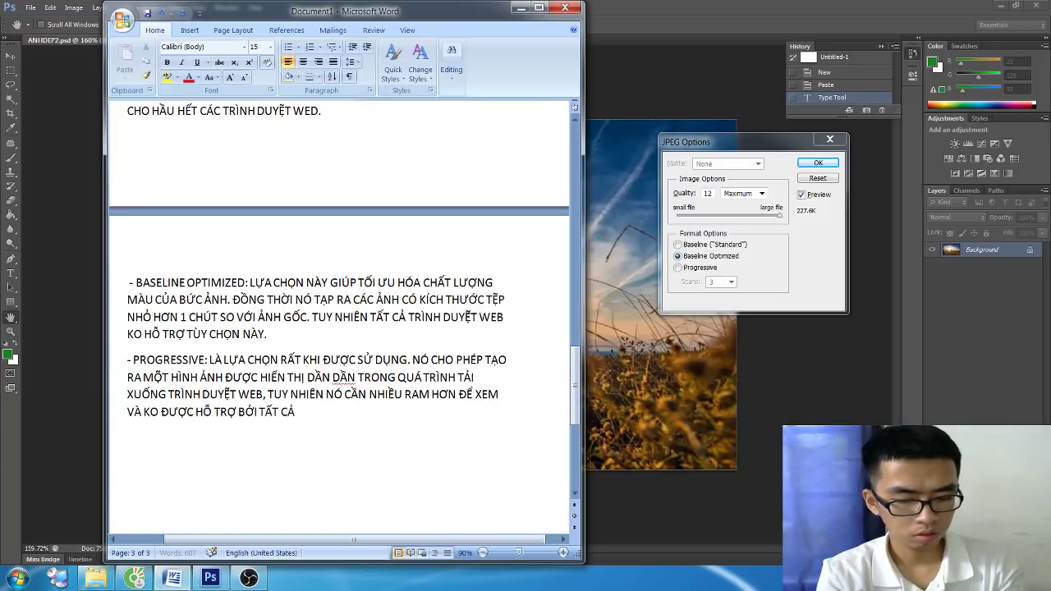
{"action": "type", "text": " CÁC ƯNG DỤNG VÀ TRÌNH DUYỆK"}
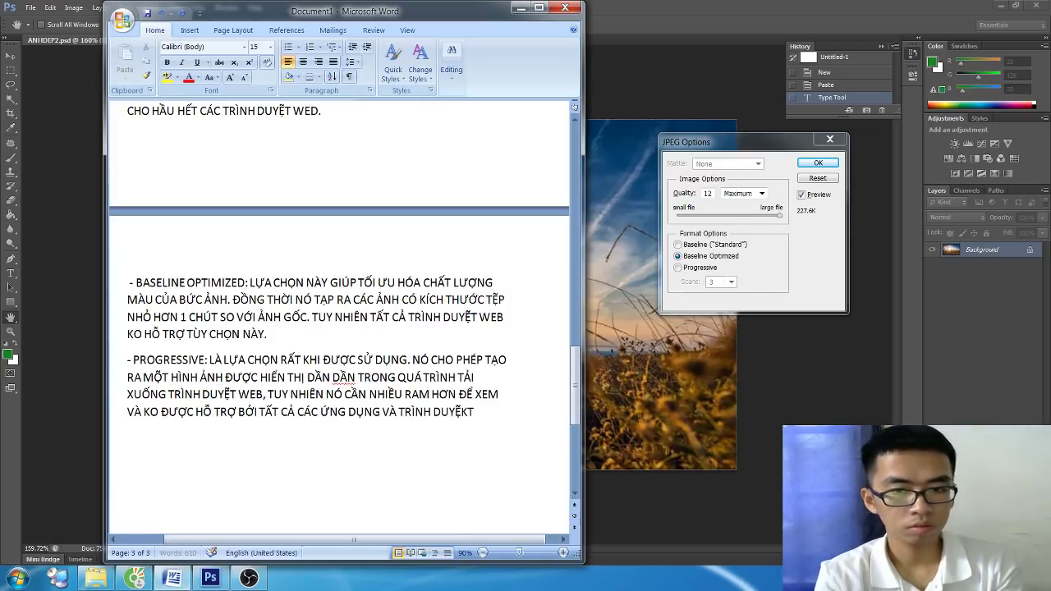
{"action": "type", "text": "T WEB."}
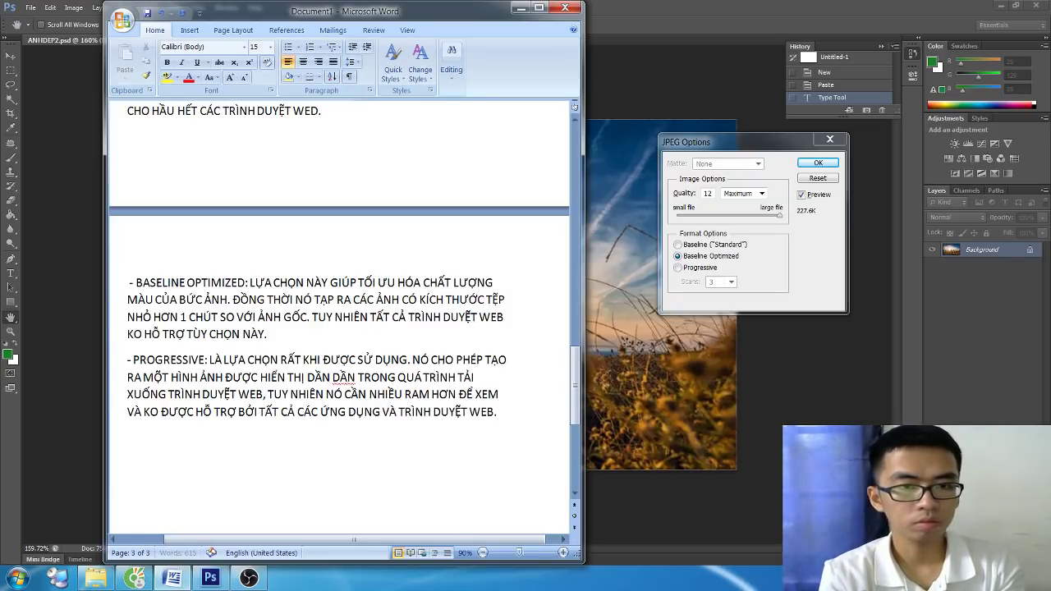
{"action": "key", "text": "Return"}
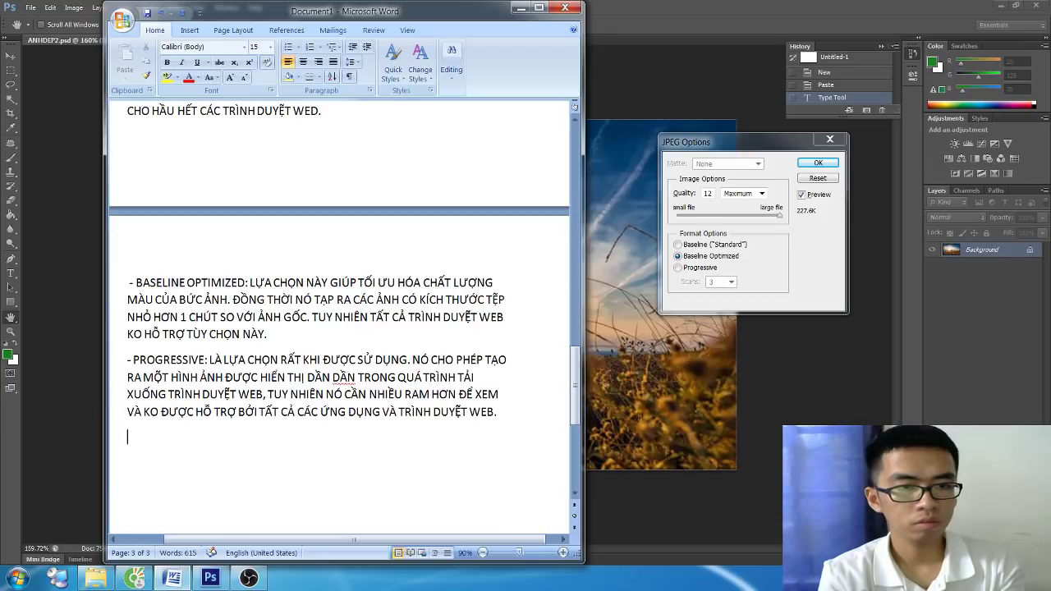
{"action": "key", "text": "alt+Tab"}
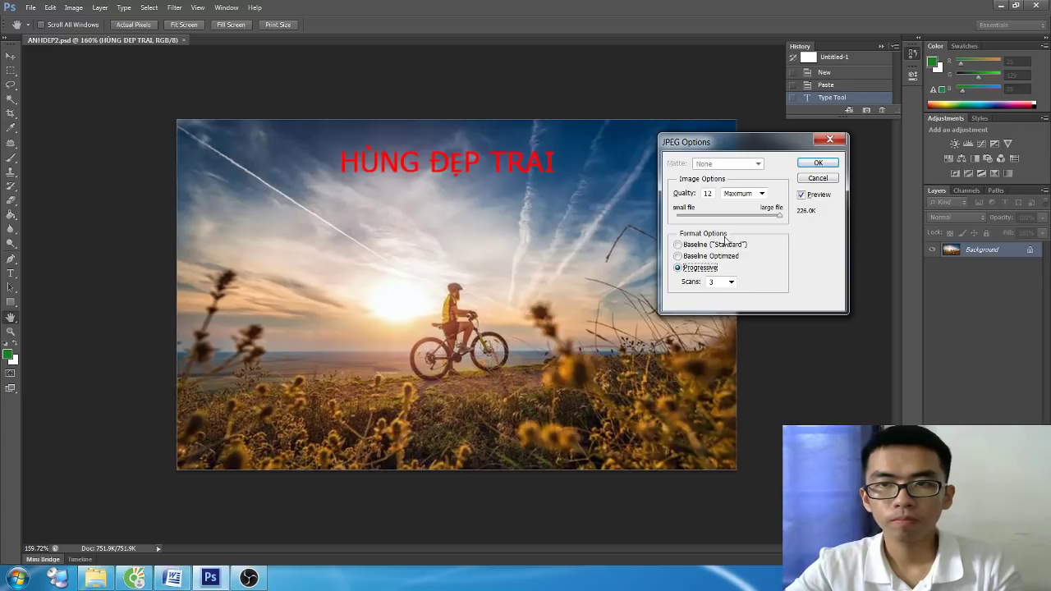
Step: Choose Baseline ("Standard") at 233.5K in JPEG Options and confirm the save
{"action": "left_click", "coordinate": [700, 256]}
{"action": "left_click", "coordinate": [738, 245]}
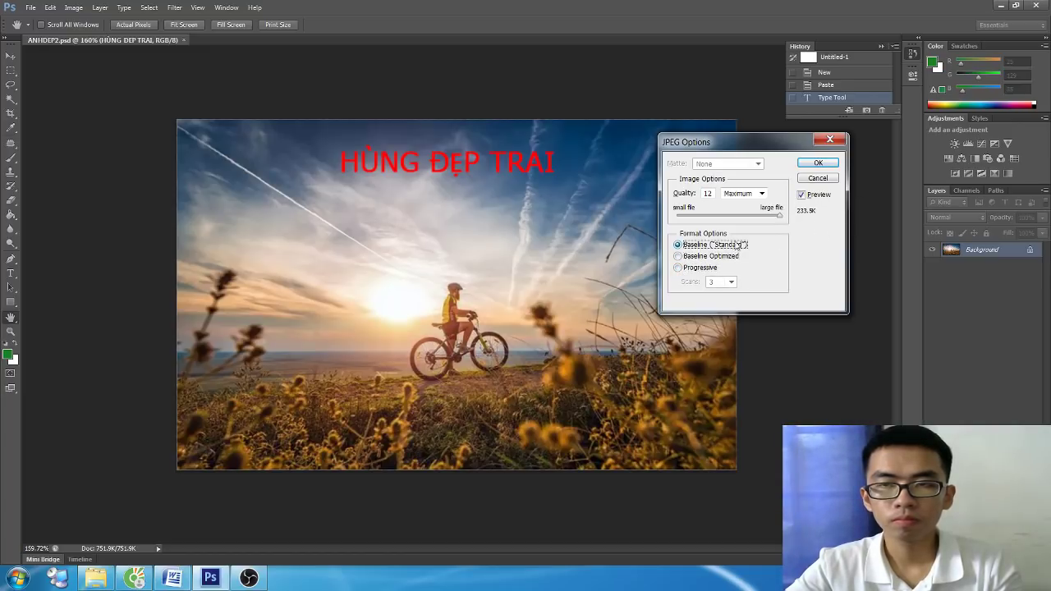
{"action": "left_click", "coordinate": [823, 166]}
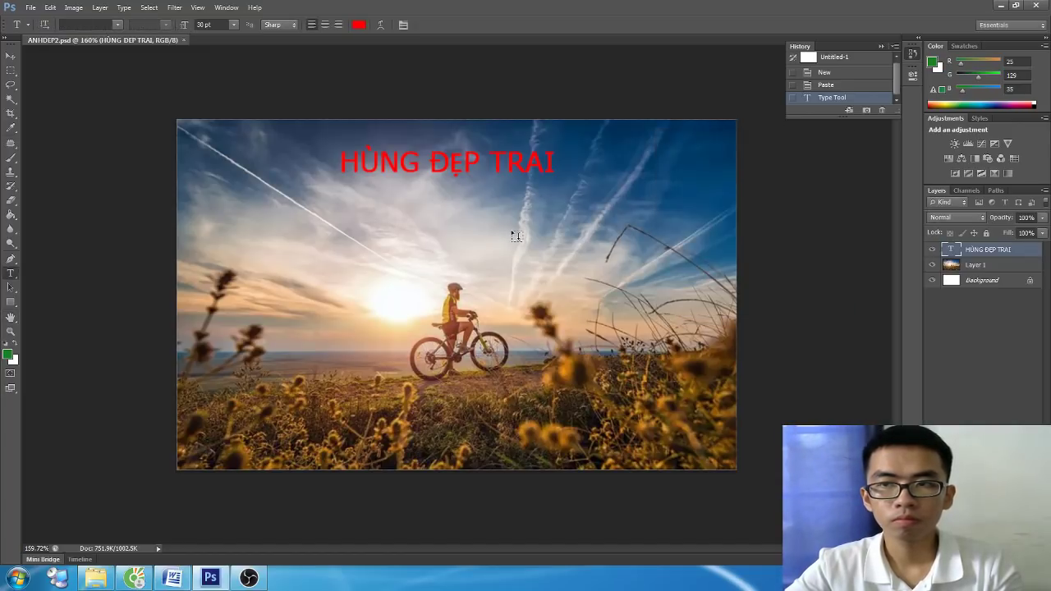
Step: Check the 226 KB ANHJPG.jpg in the HOC PTS folder, then bring OBS Studio forward
{"action": "left_click", "coordinate": [95, 578]}
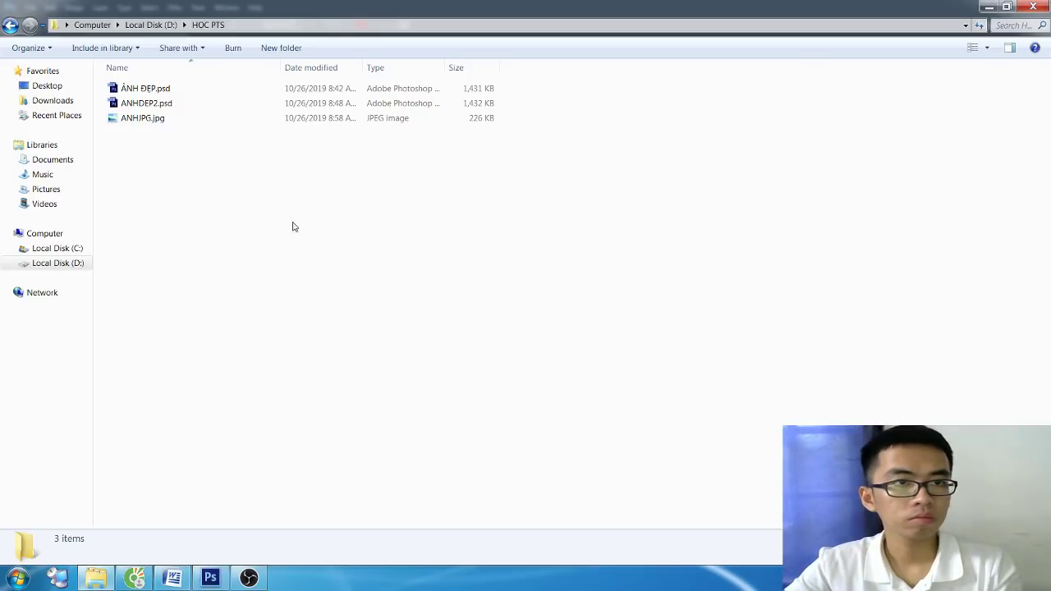
{"action": "left_click", "coordinate": [143, 117]}
{"action": "double_click", "coordinate": [176, 119]}
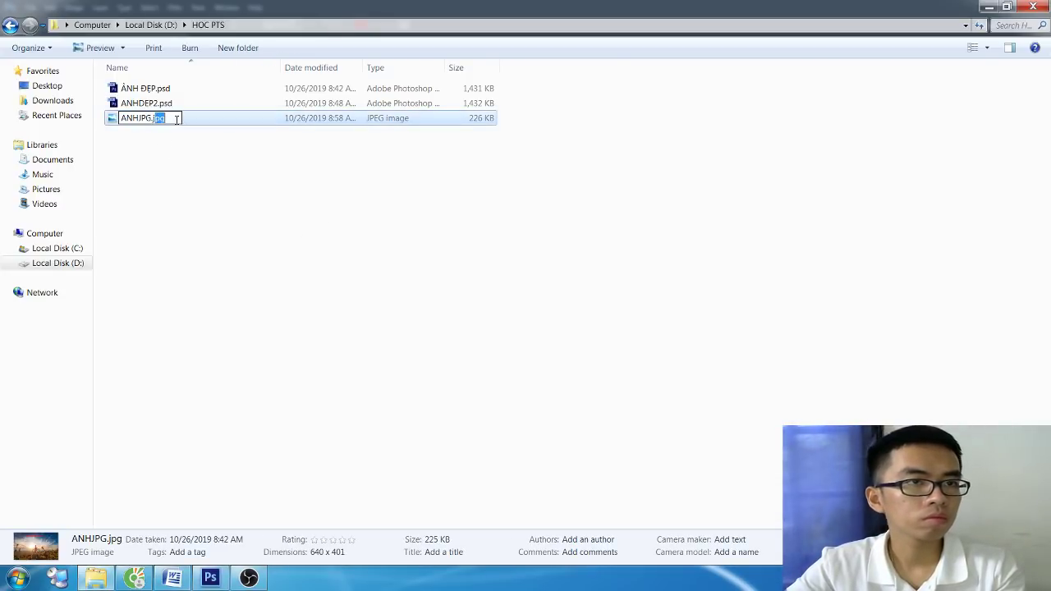
{"action": "left_click_drag", "start_coordinate": [154, 119], "coordinate": [165, 119]}
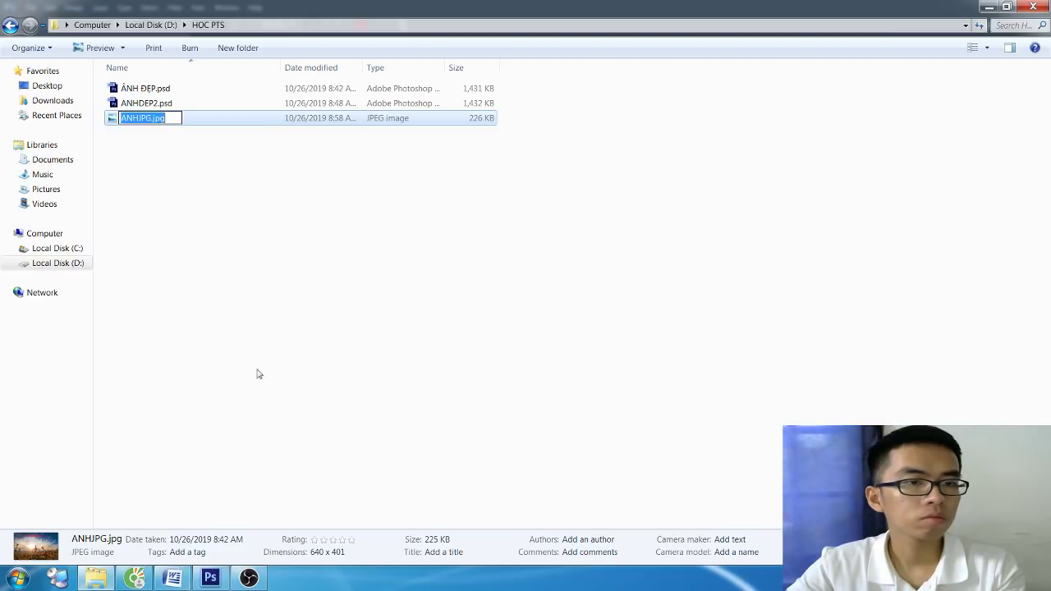
{"action": "left_click", "coordinate": [249, 578]}
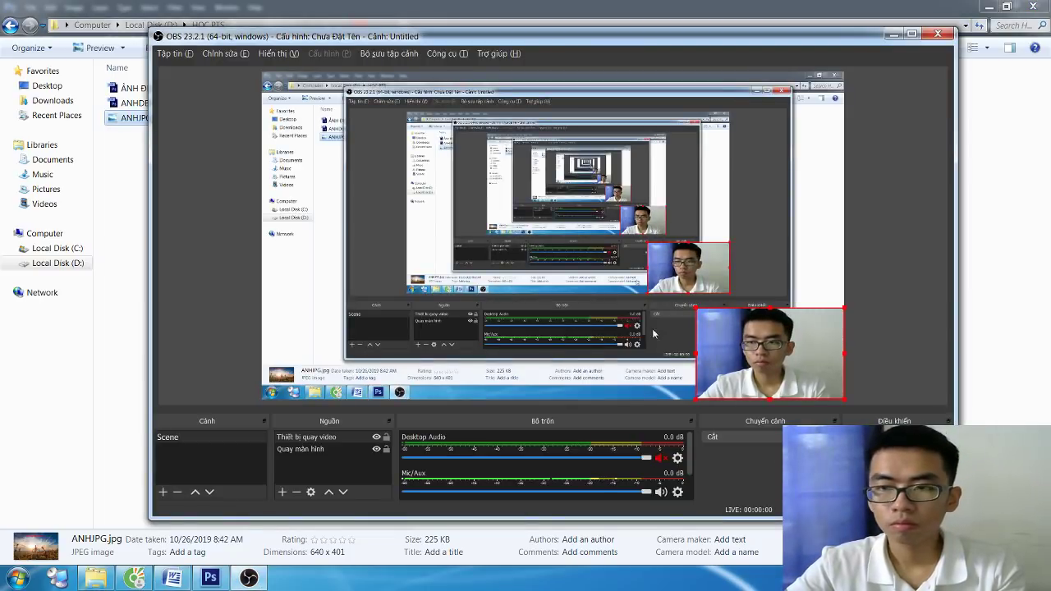
Step: Browse OBS Settings pages — Stream, Output, Audio, Video, Hotkeys — then return to General
{"action": "left_click", "coordinate": [895, 484]}
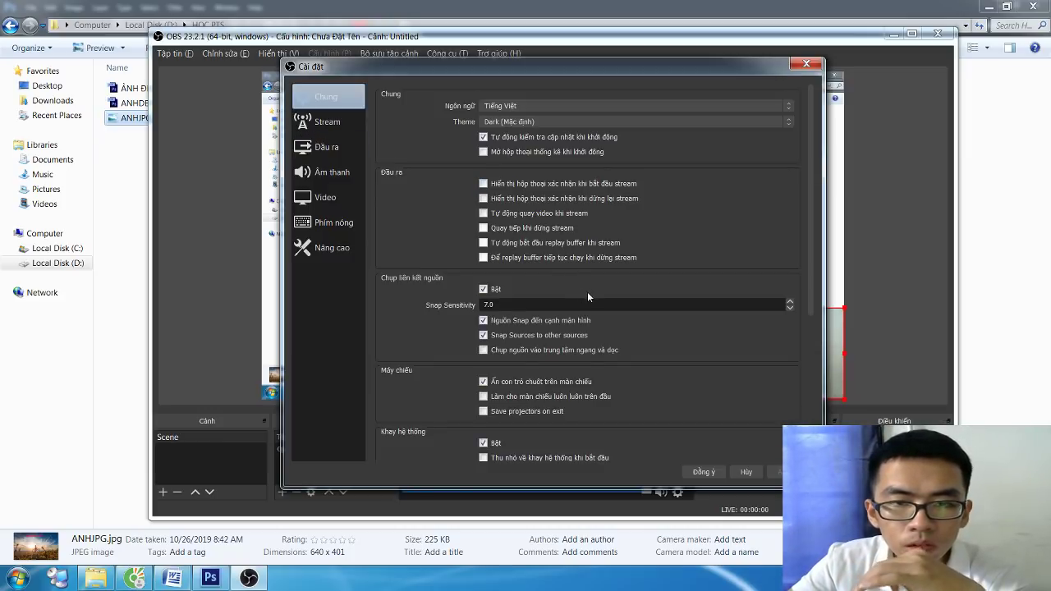
{"action": "scroll", "coordinate": [587, 292], "scroll_direction": "down", "scroll_amount": 1}
{"action": "scroll", "coordinate": [587, 292], "scroll_direction": "down", "scroll_amount": 2}
{"action": "scroll", "coordinate": [580, 317], "scroll_direction": "down", "scroll_amount": 3}
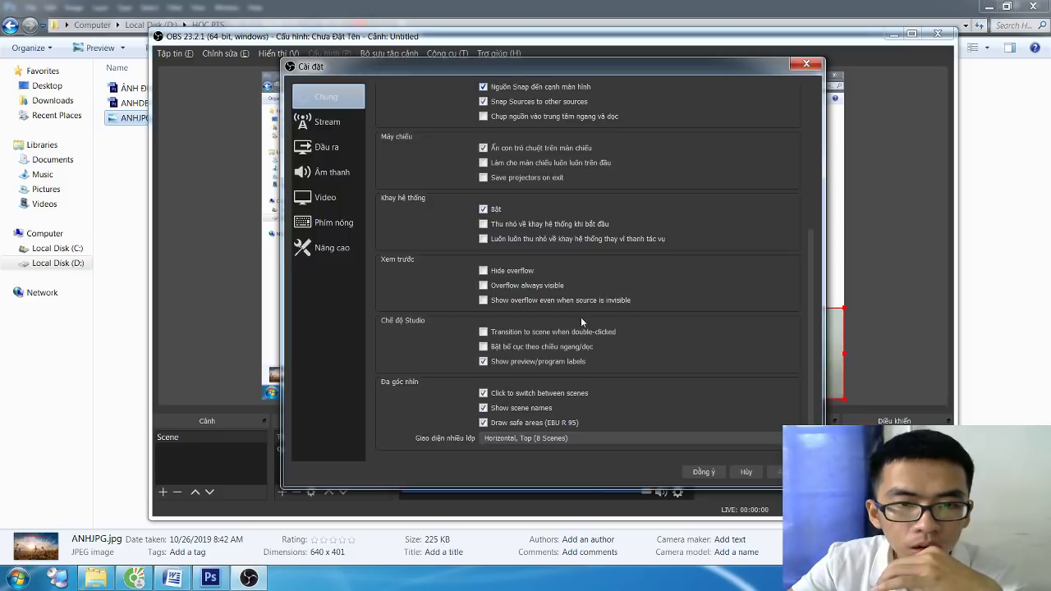
{"action": "scroll", "coordinate": [541, 341], "scroll_direction": "up", "scroll_amount": 1}
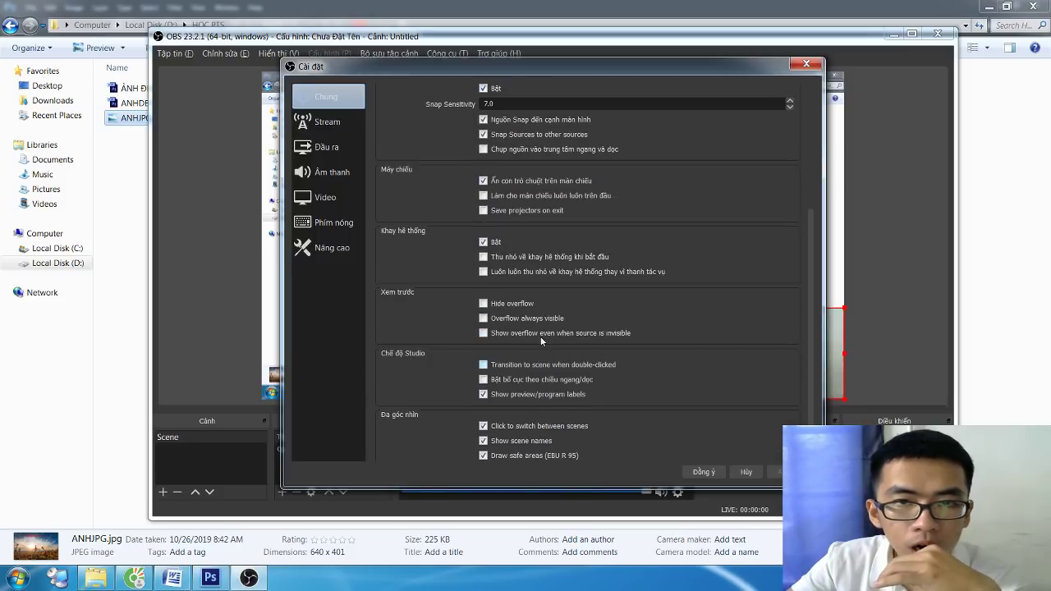
{"action": "scroll", "coordinate": [541, 341], "scroll_direction": "up", "scroll_amount": 2}
{"action": "scroll", "coordinate": [541, 341], "scroll_direction": "up", "scroll_amount": 1}
{"action": "scroll", "coordinate": [541, 341], "scroll_direction": "up", "scroll_amount": 2}
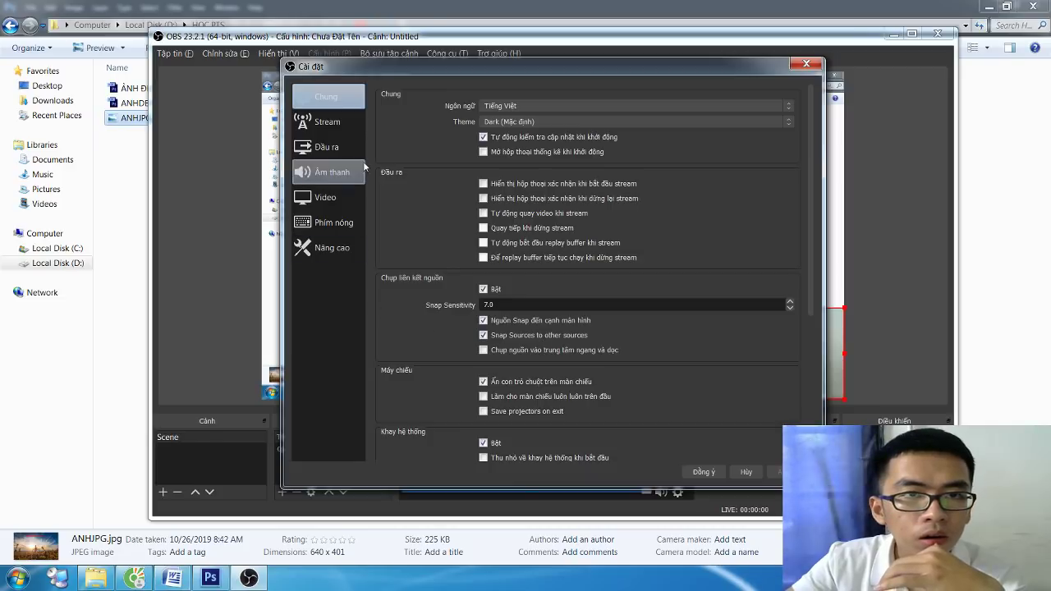
{"action": "left_click", "coordinate": [328, 122]}
{"action": "left_click", "coordinate": [335, 147]}
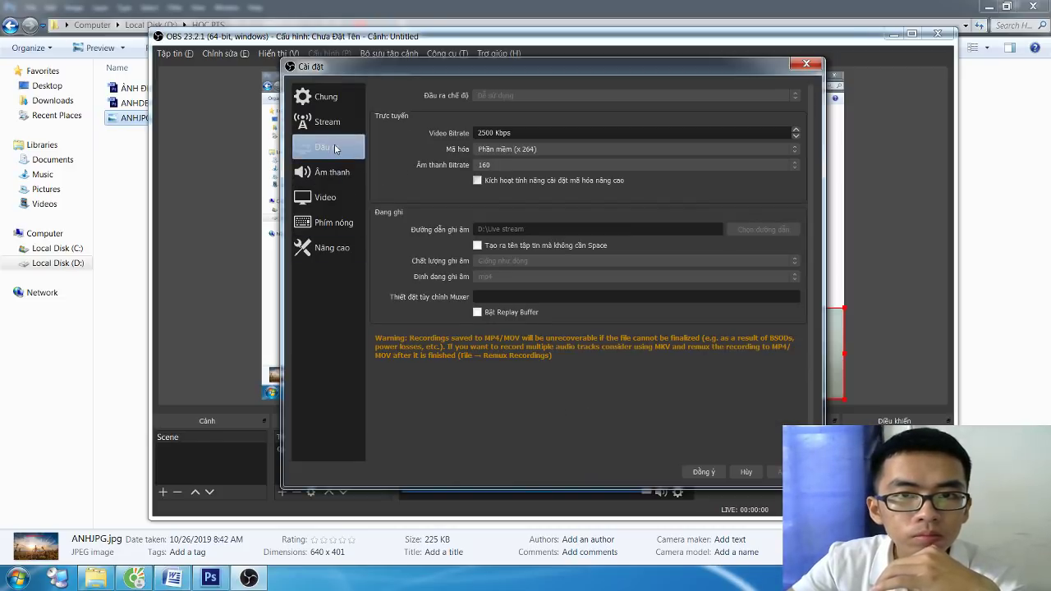
{"action": "left_click", "coordinate": [330, 170]}
{"action": "left_click", "coordinate": [326, 197]}
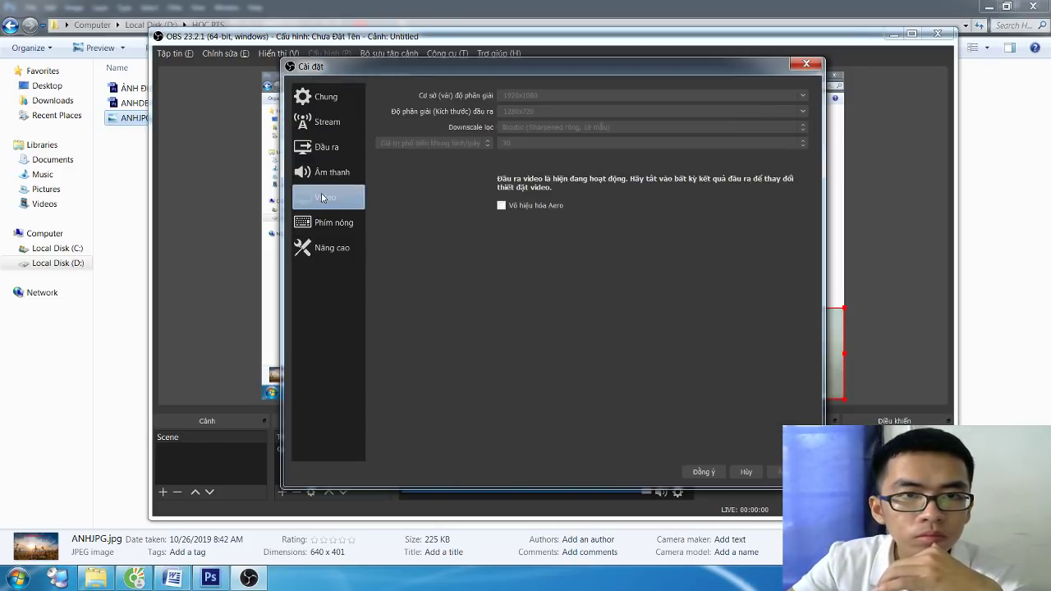
{"action": "left_click", "coordinate": [322, 222]}
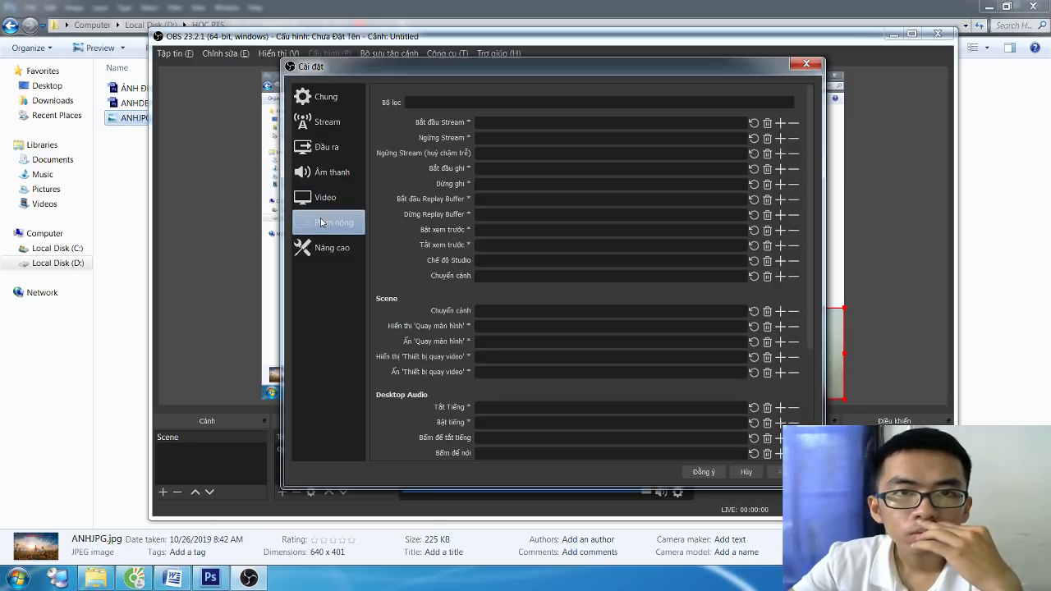
{"action": "scroll", "coordinate": [385, 204], "scroll_direction": "down", "scroll_amount": 3}
{"action": "left_click", "coordinate": [328, 102]}
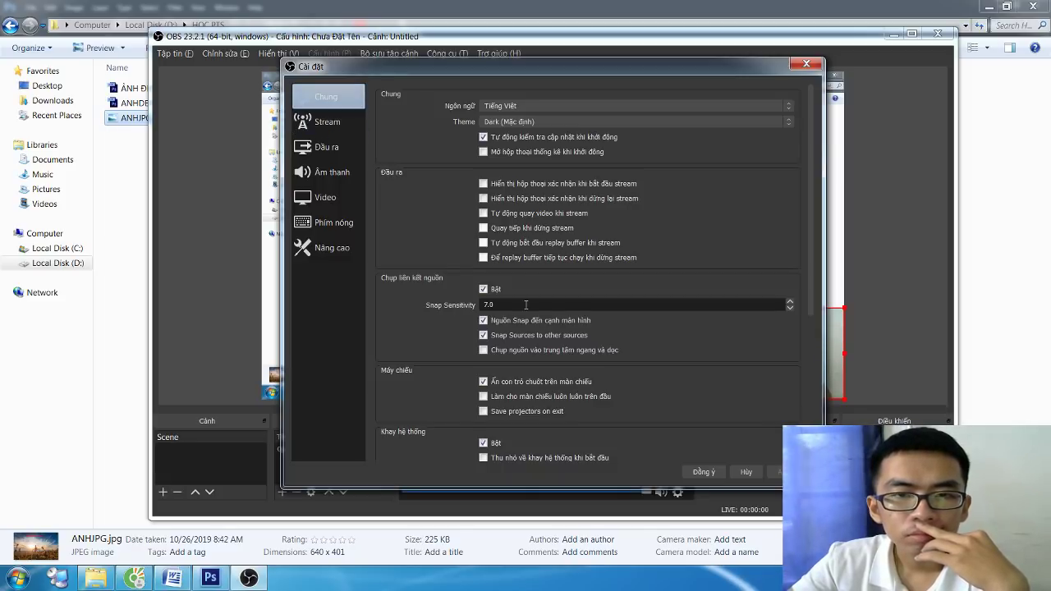
Step: Toggle the projector hide option across saves, ending unchecked, and bring Word forward
{"action": "left_click", "coordinate": [540, 382]}
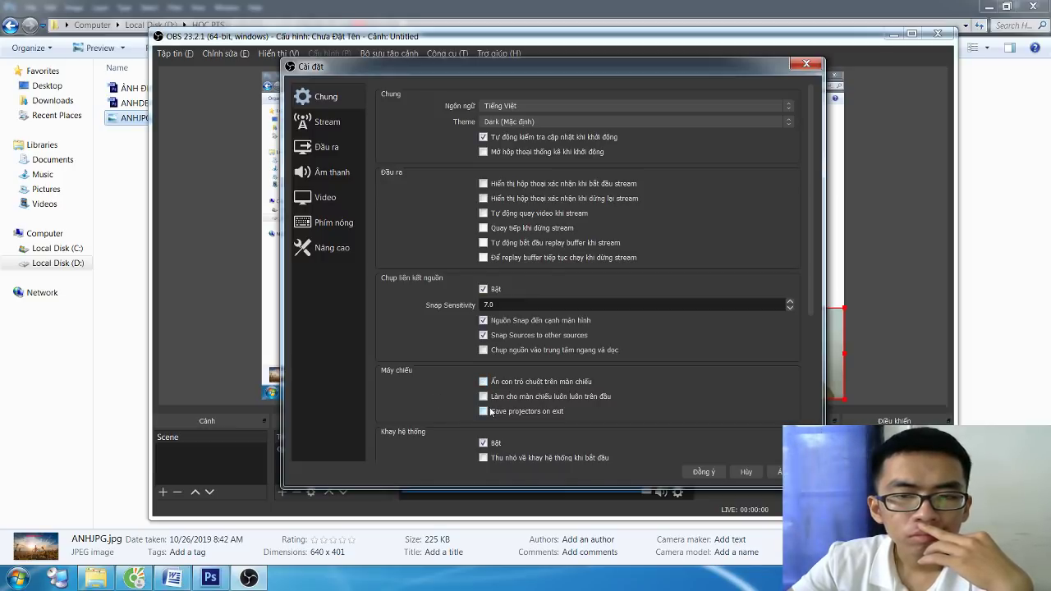
{"action": "left_click", "coordinate": [694, 472]}
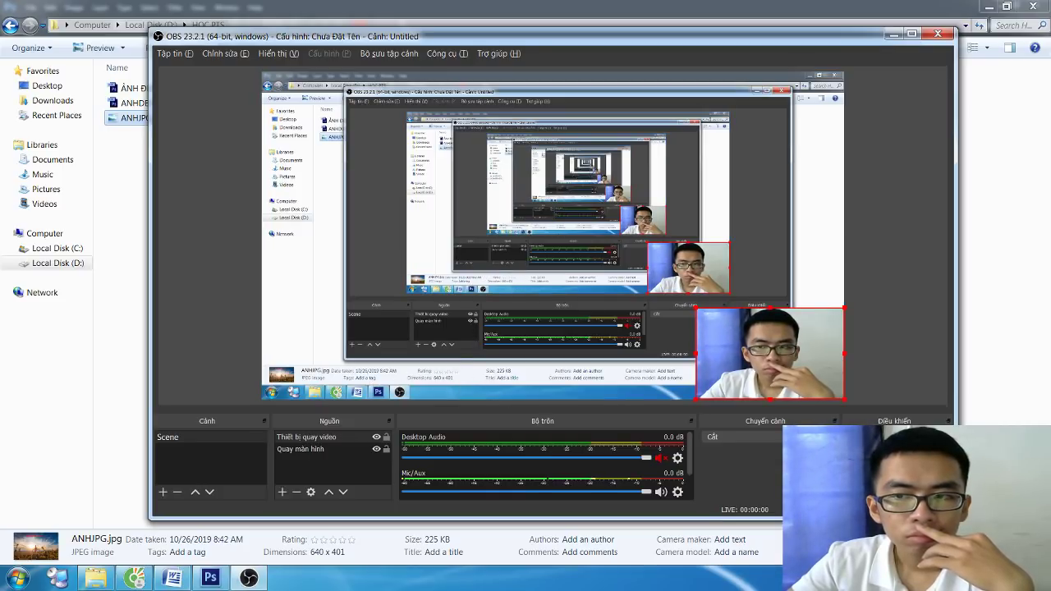
{"action": "left_click", "coordinate": [895, 485]}
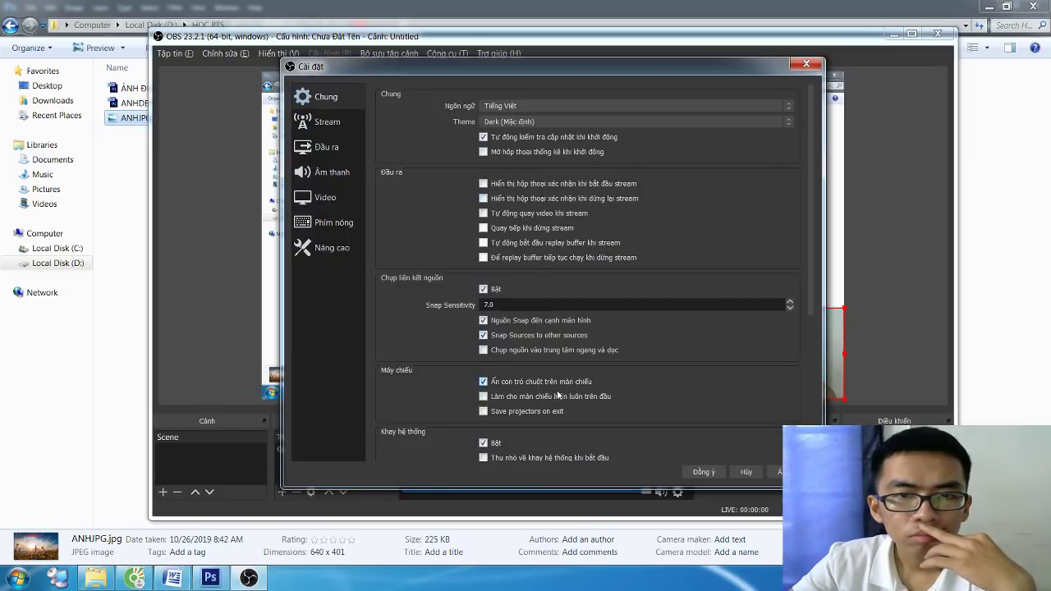
{"action": "left_click", "coordinate": [483, 381]}
{"action": "left_click", "coordinate": [701, 473]}
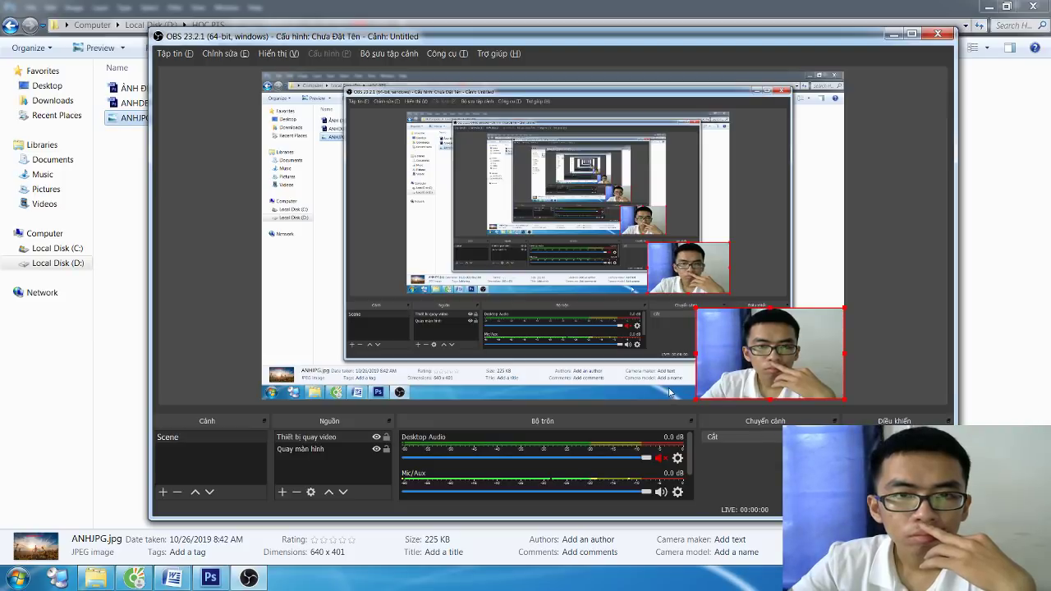
{"action": "left_click", "coordinate": [894, 493]}
{"action": "left_click", "coordinate": [546, 381]}
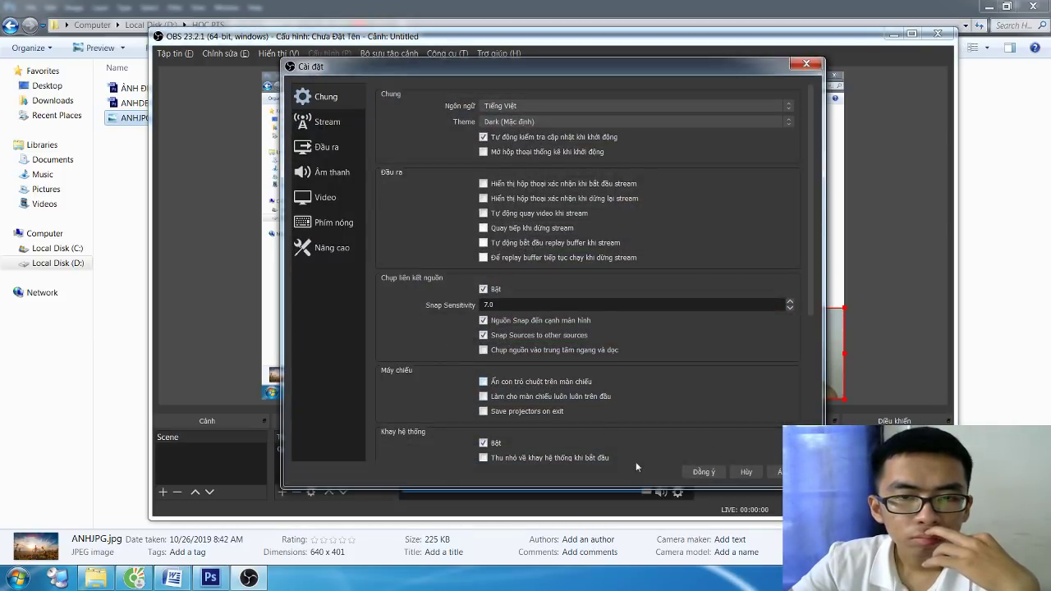
{"action": "left_click", "coordinate": [702, 473]}
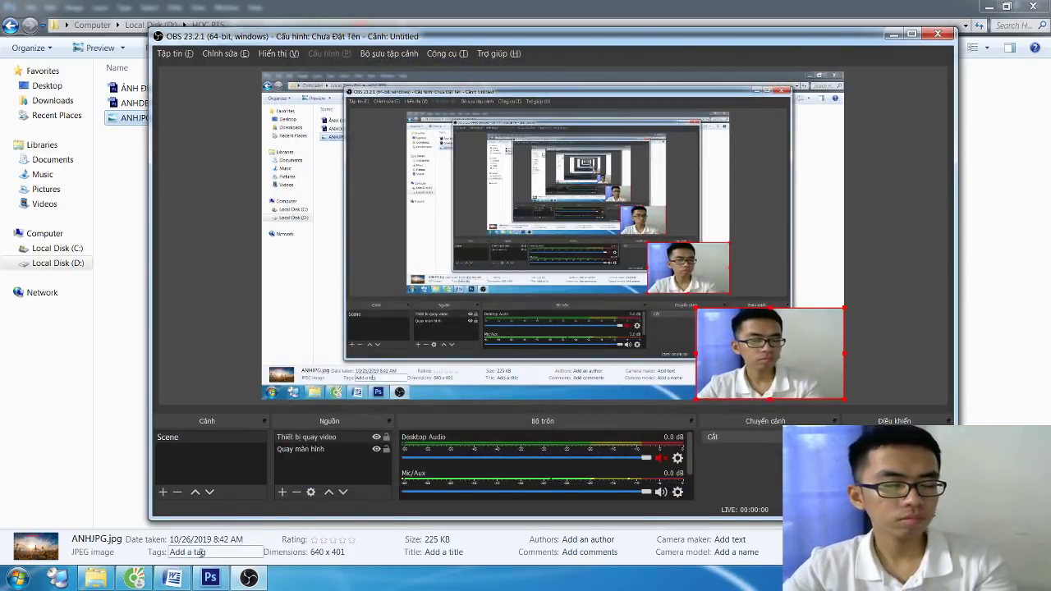
{"action": "left_click", "coordinate": [173, 579]}
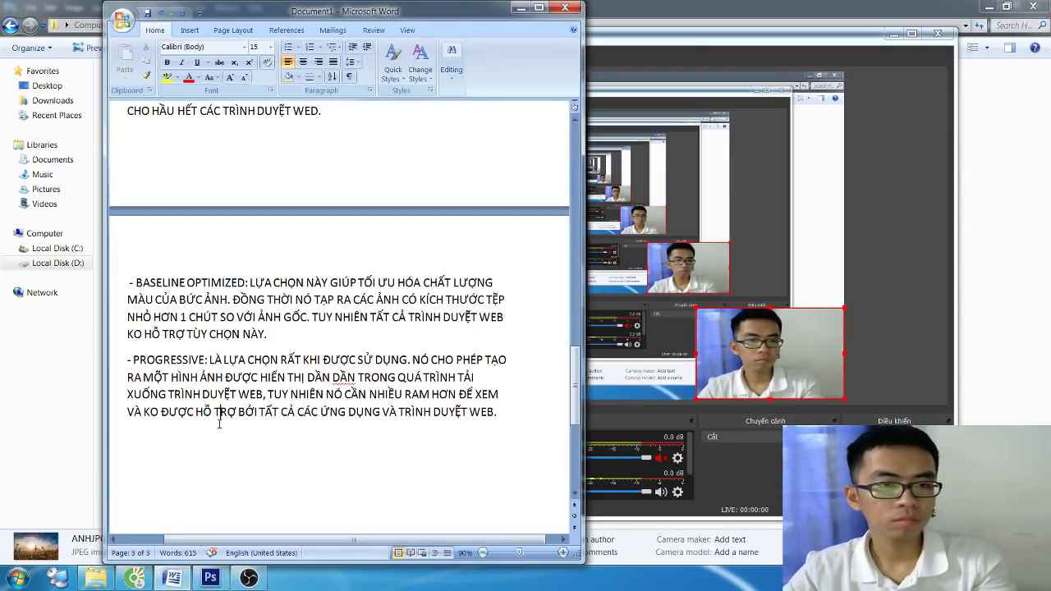
Step: Add '2' below the last paragraph and scroll through the notes
{"action": "left_click", "coordinate": [195, 436]}
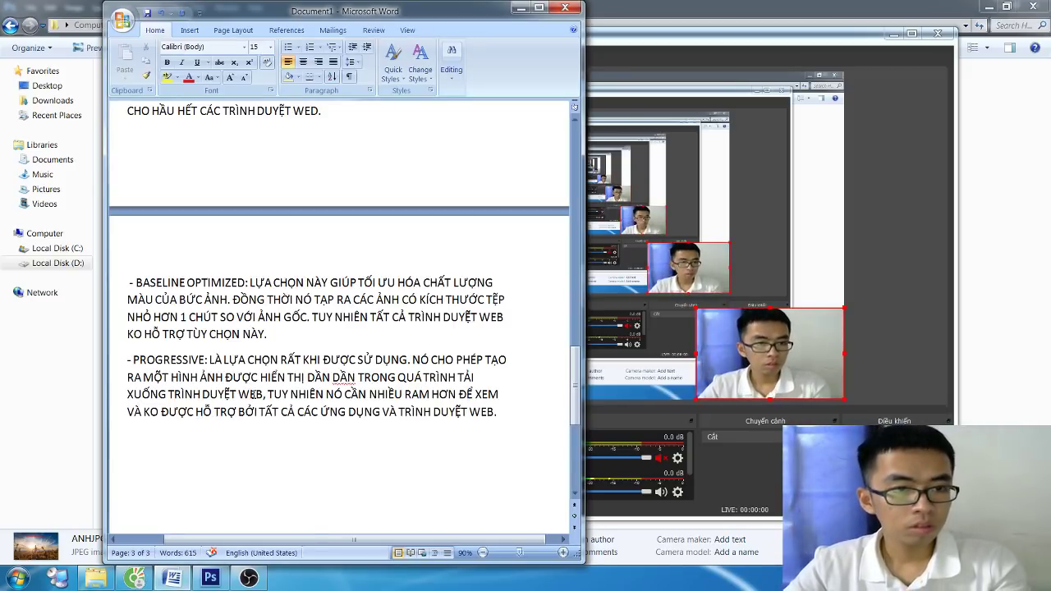
{"action": "type", "text": "2"}
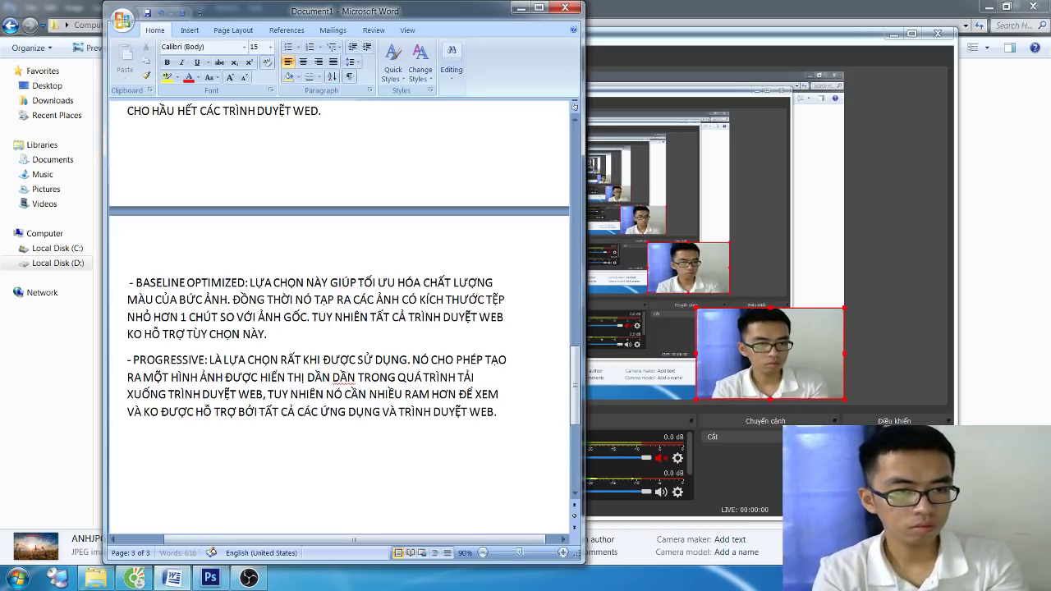
{"action": "scroll", "coordinate": [258, 329], "scroll_direction": "up", "scroll_amount": 5}
{"action": "scroll", "coordinate": [258, 328], "scroll_direction": "up", "scroll_amount": 5}
{"action": "scroll", "coordinate": [258, 329], "scroll_direction": "up", "scroll_amount": 5}
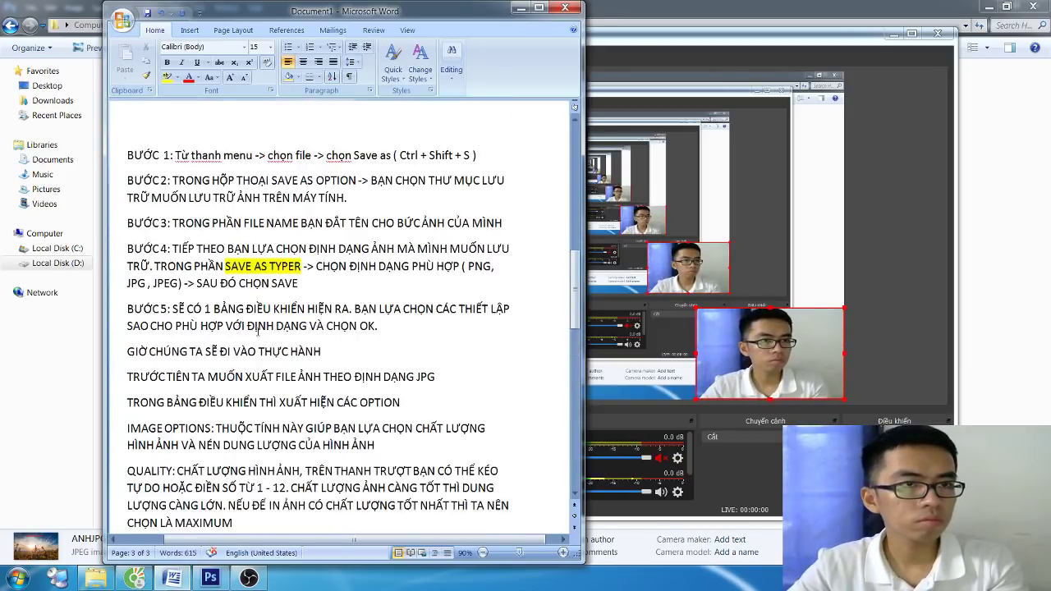
{"action": "scroll", "coordinate": [258, 329], "scroll_direction": "up", "scroll_amount": 3}
{"action": "scroll", "coordinate": [263, 308], "scroll_direction": "up", "scroll_amount": 3}
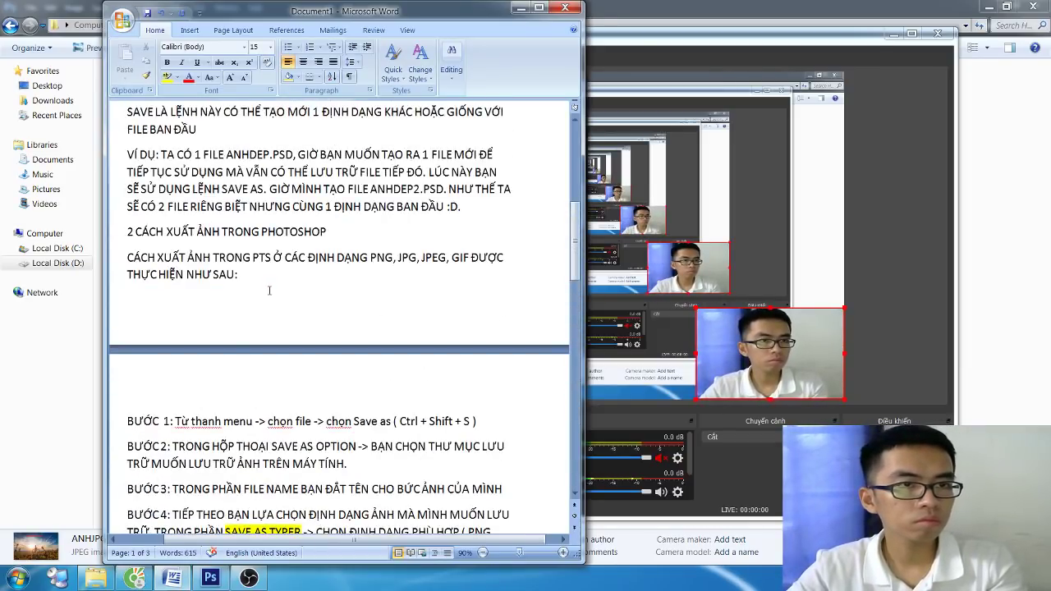
{"action": "scroll", "coordinate": [269, 291], "scroll_direction": "down", "scroll_amount": 2}
{"action": "scroll", "coordinate": [269, 291], "scroll_direction": "down", "scroll_amount": 2}
{"action": "scroll", "coordinate": [271, 292], "scroll_direction": "down", "scroll_amount": 2}
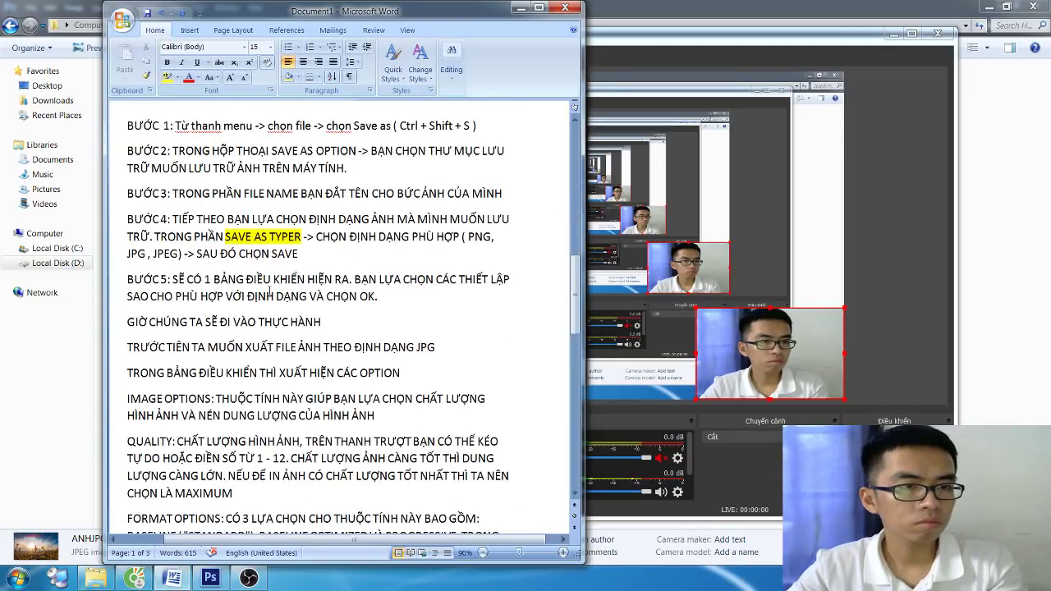
{"action": "scroll", "coordinate": [271, 293], "scroll_direction": "down", "scroll_amount": 2}
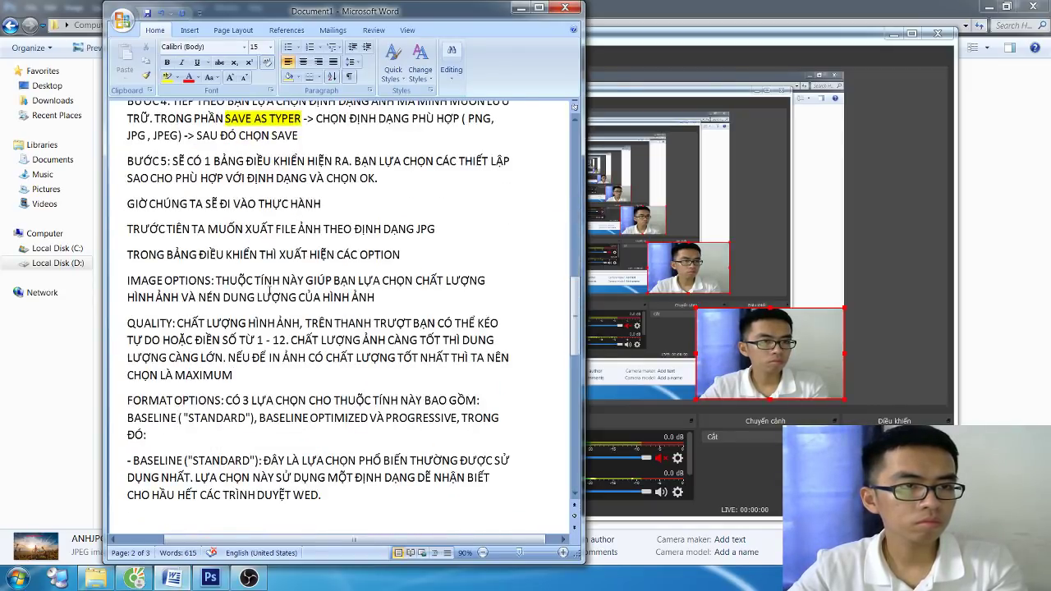
Step: Maximise the Word window and scroll to the export steps starting at BƯỚC 4
{"action": "double_click", "coordinate": [316, 11]}
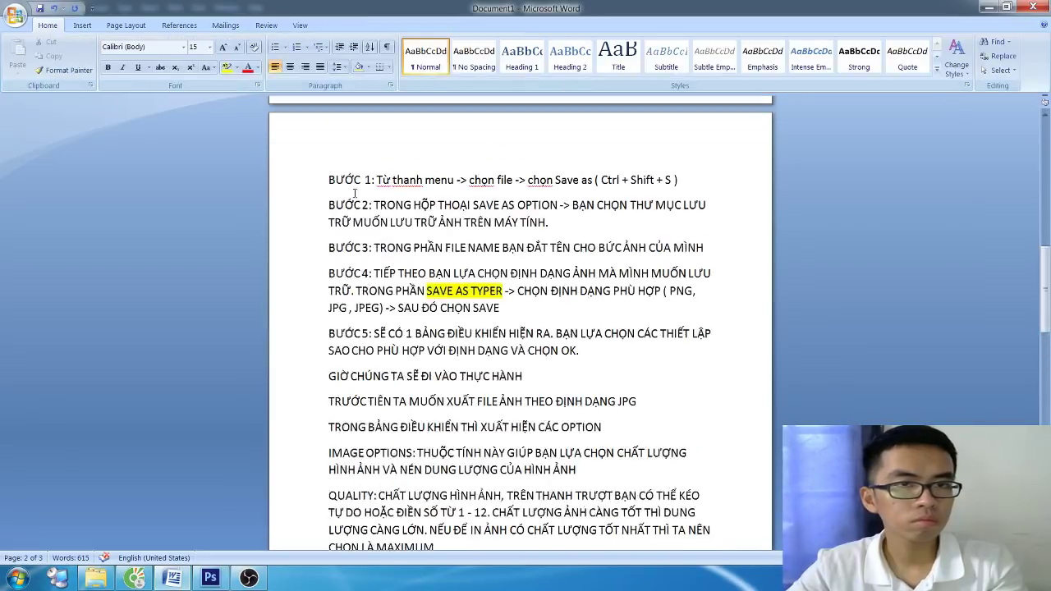
{"action": "scroll", "coordinate": [355, 193], "scroll_direction": "up", "scroll_amount": 4}
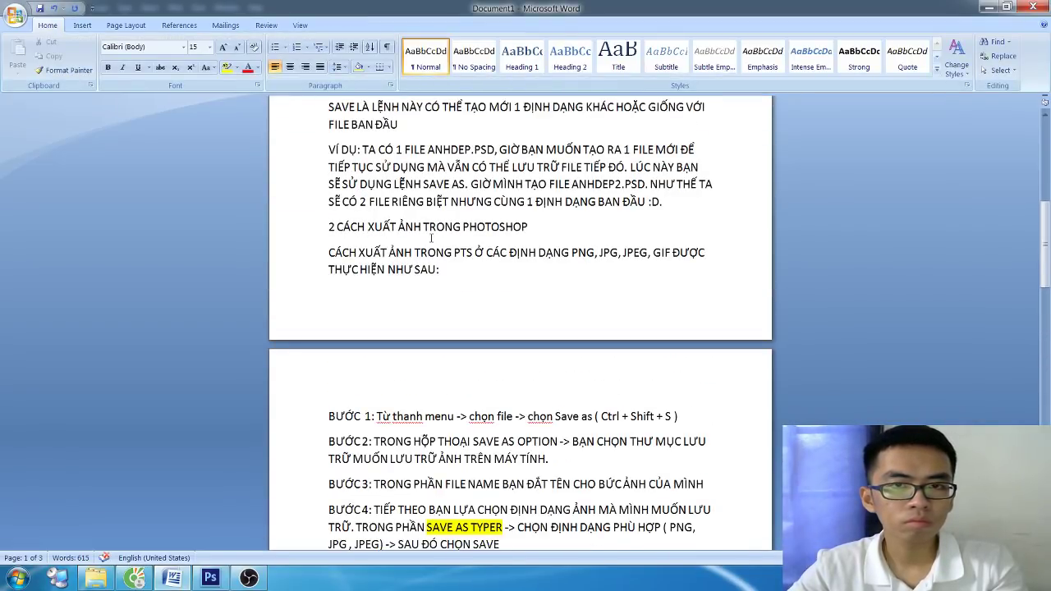
{"action": "scroll", "coordinate": [432, 238], "scroll_direction": "down", "scroll_amount": 1}
{"action": "scroll", "coordinate": [431, 239], "scroll_direction": "down", "scroll_amount": 4}
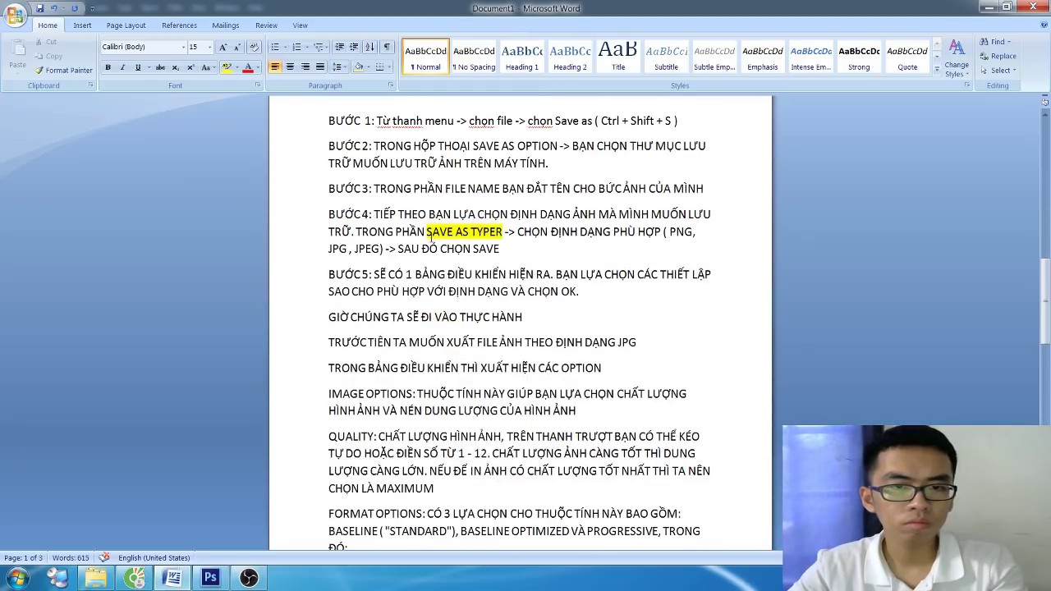
{"action": "scroll", "coordinate": [431, 238], "scroll_direction": "down", "scroll_amount": 2}
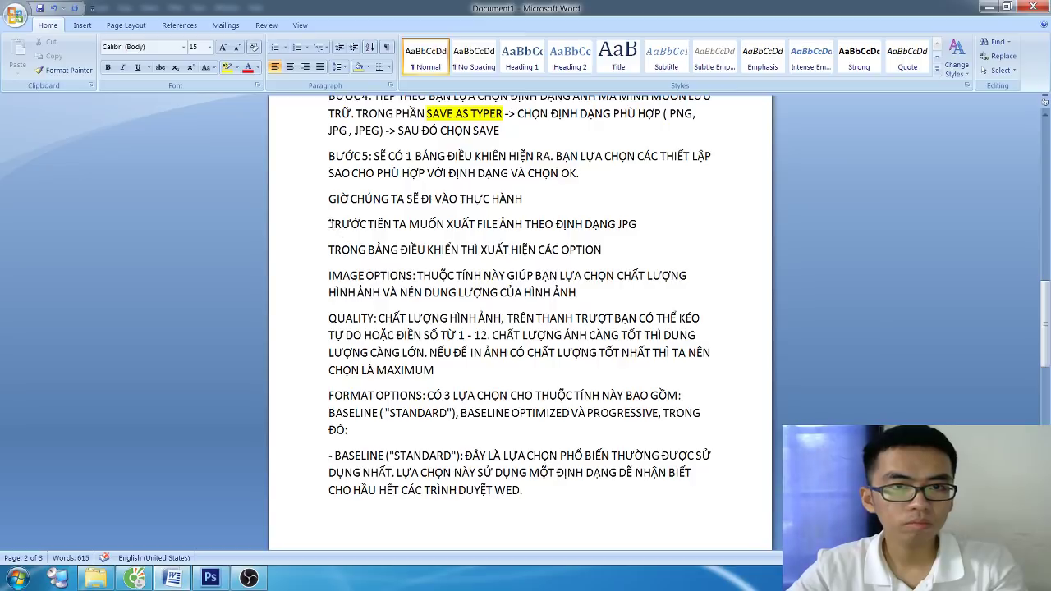
Step: Highlight the line 'TRƯỚC TIÊN TA MUỐN XUẤT FILE ẢNH THEO ĐỊNH DẠNG JPG' in yellow
{"action": "left_click_drag", "start_coordinate": [685, 224], "coordinate": [329, 223]}
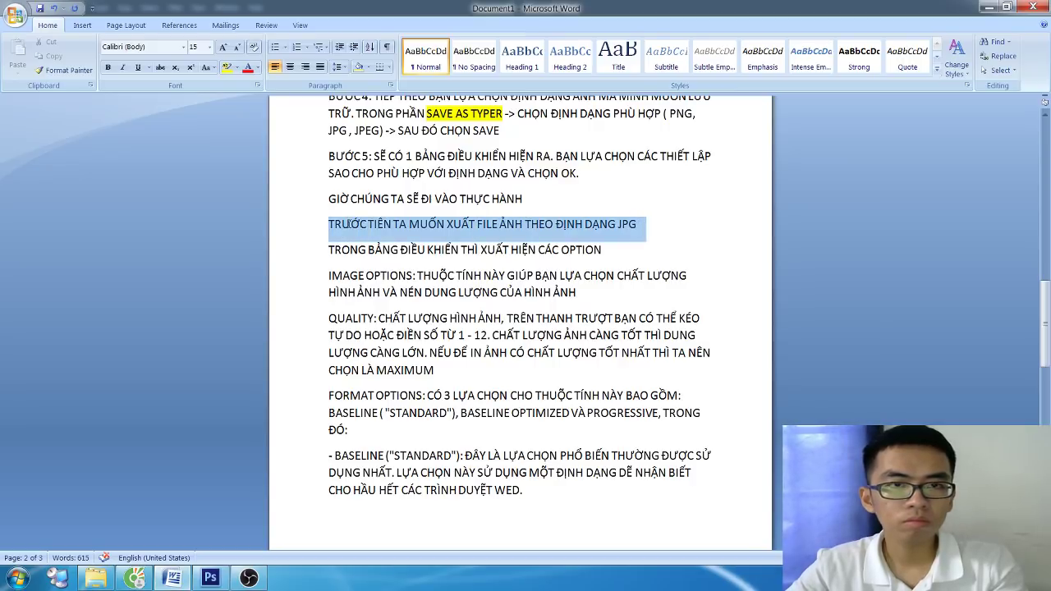
{"action": "left_click", "coordinate": [228, 67]}
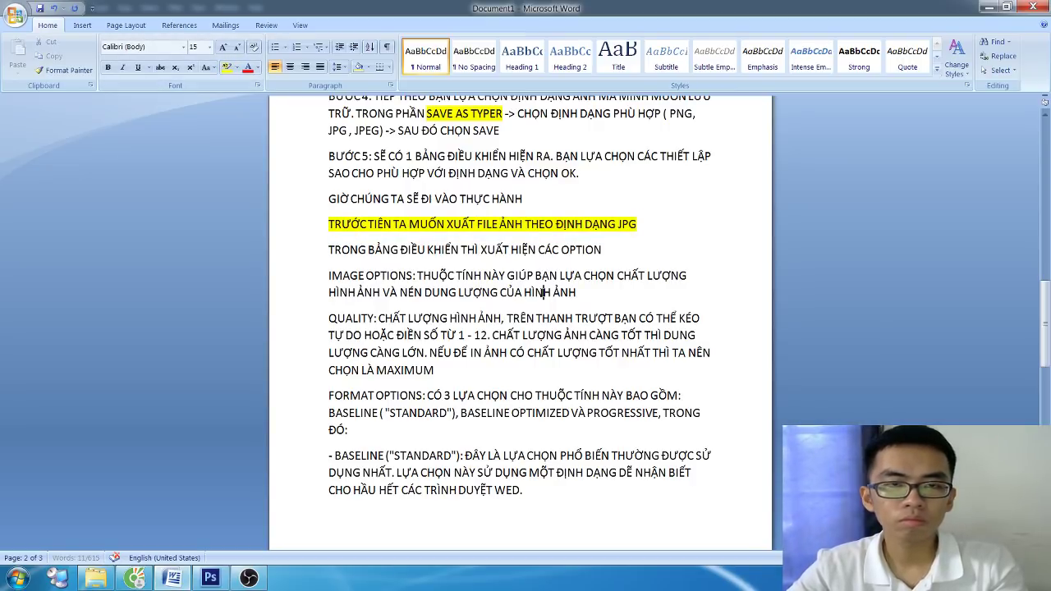
{"action": "scroll", "coordinate": [633, 253], "scroll_direction": "down", "scroll_amount": 4}
{"action": "scroll", "coordinate": [633, 253], "scroll_direction": "up", "scroll_amount": 1}
{"action": "scroll", "coordinate": [634, 253], "scroll_direction": "up", "scroll_amount": 1}
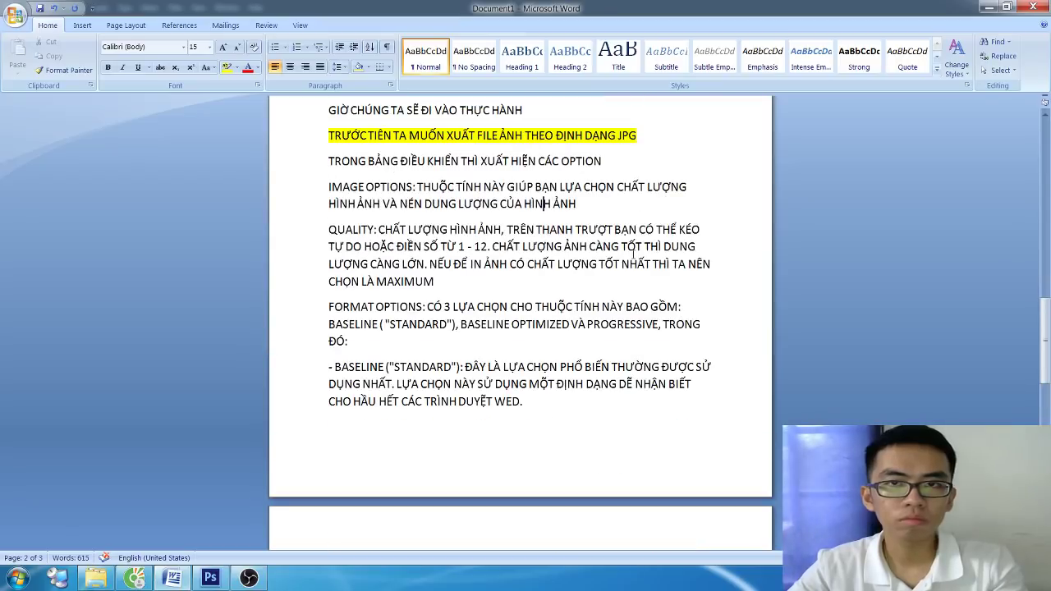
{"action": "scroll", "coordinate": [633, 251], "scroll_direction": "down", "scroll_amount": 8}
{"action": "scroll", "coordinate": [600, 261], "scroll_direction": "down", "scroll_amount": 3}
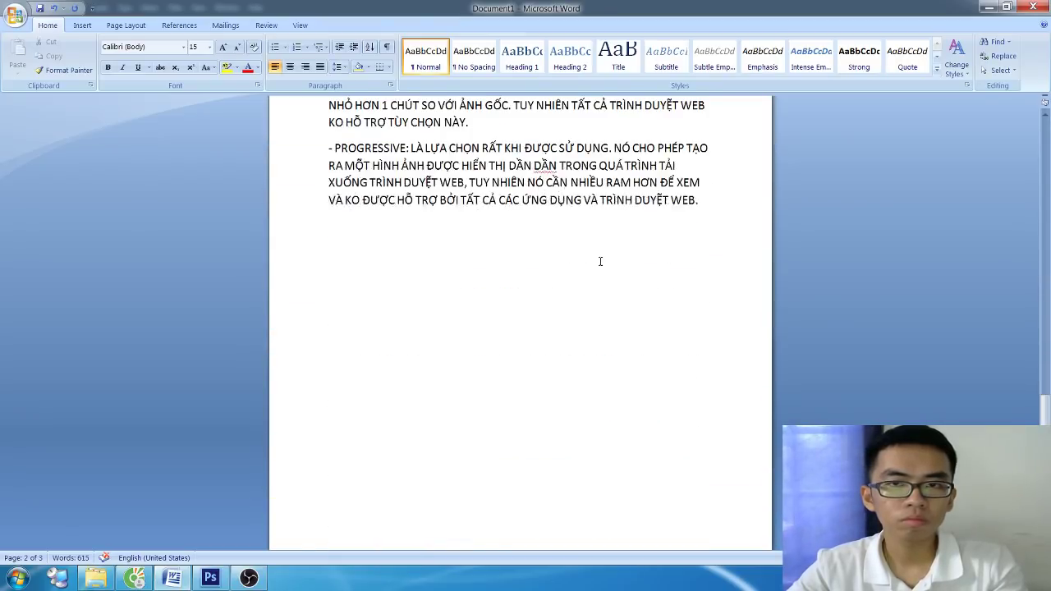
{"action": "scroll", "coordinate": [490, 263], "scroll_direction": "up", "scroll_amount": 5}
{"action": "scroll", "coordinate": [491, 262], "scroll_direction": "up", "scroll_amount": 9}
{"action": "scroll", "coordinate": [491, 263], "scroll_direction": "up", "scroll_amount": 1}
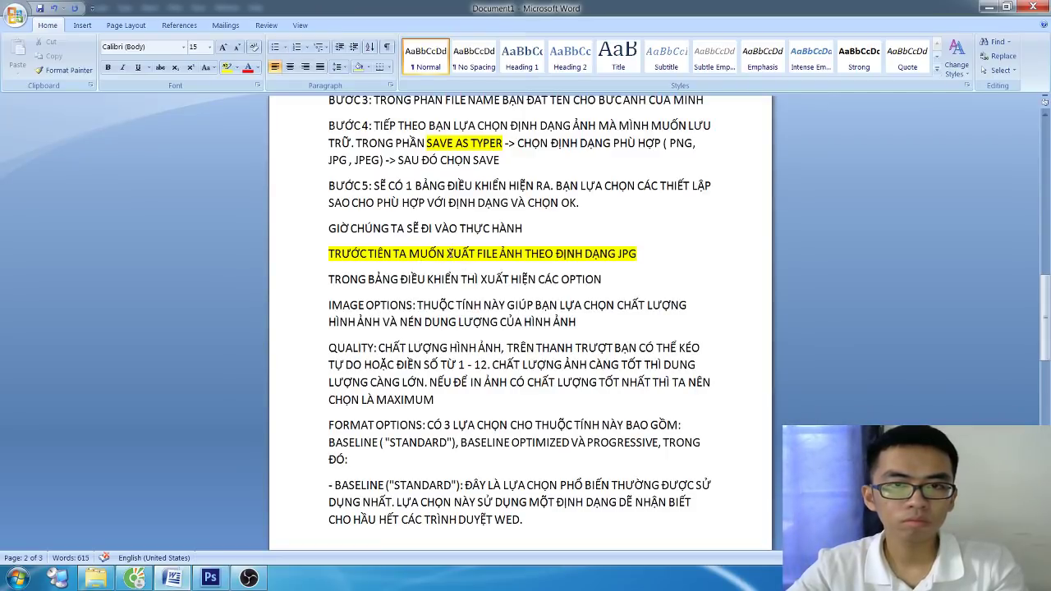
Step: End the notes with the heading 'XUẤT FILE ẢNH THEO ĐỊNH DẠNG PNG' and a blank line
{"action": "left_click_drag", "start_coordinate": [447, 255], "coordinate": [637, 255]}
{"action": "key", "text": "ctrl+c"}
{"action": "scroll", "coordinate": [521, 329], "scroll_direction": "down", "scroll_amount": 8}
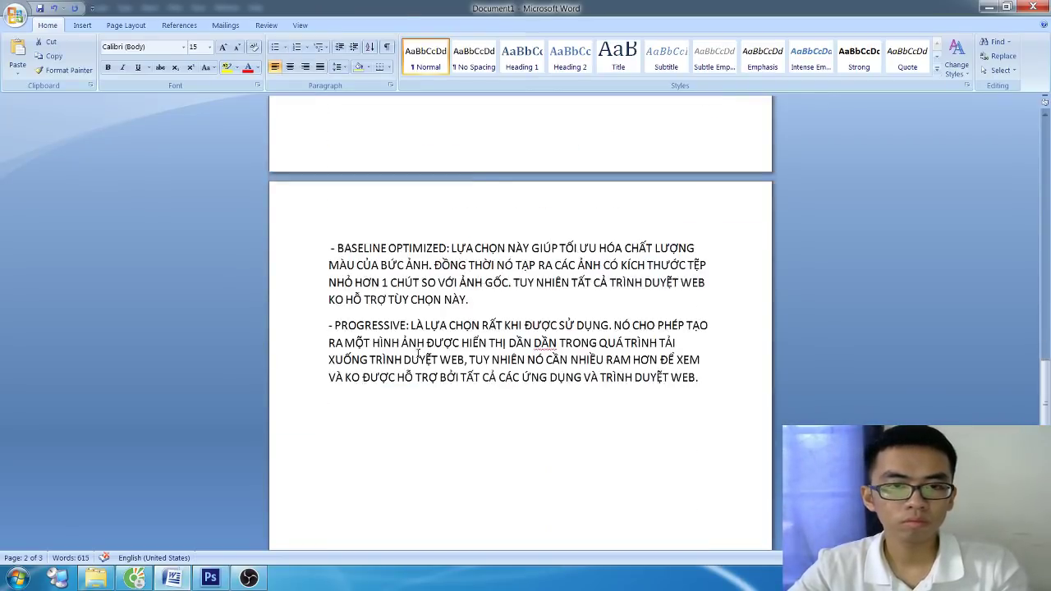
{"action": "left_click", "coordinate": [533, 343]}
{"action": "key", "text": "ctrl+v"}
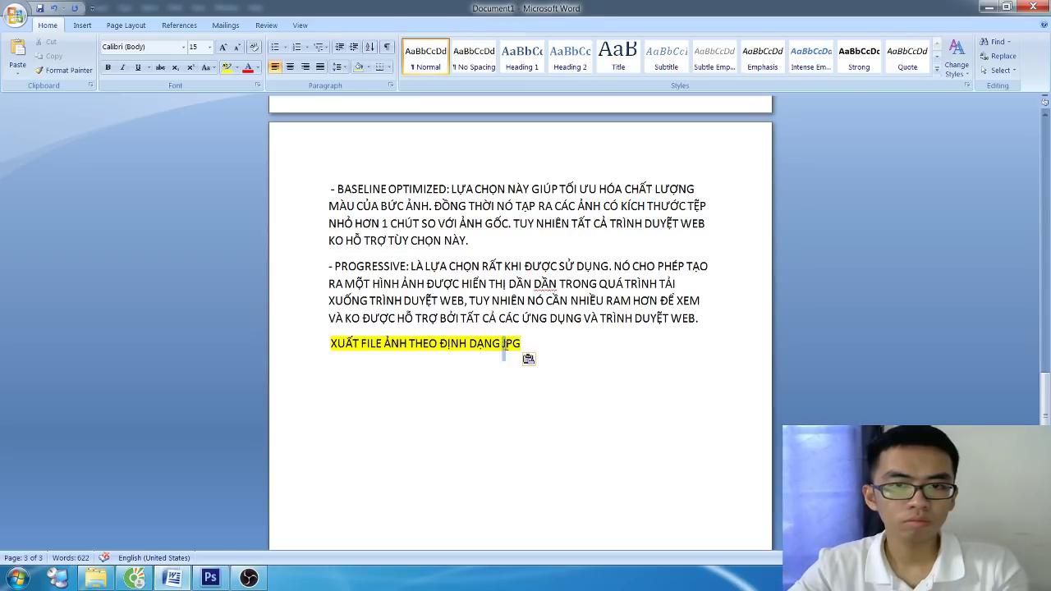
{"action": "type", "text": "PNG"}
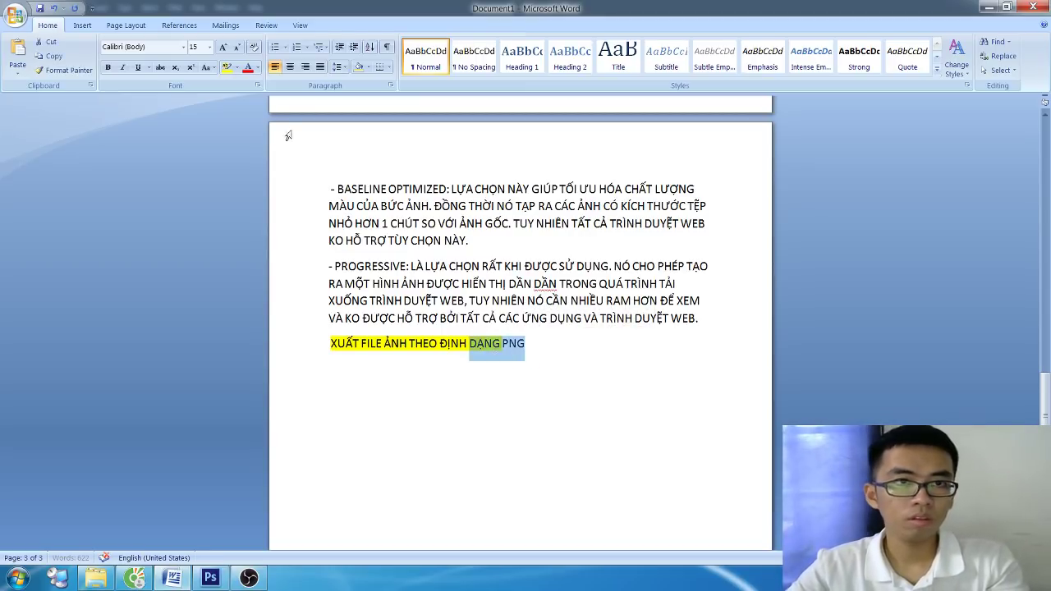
{"action": "left_click", "coordinate": [574, 346]}
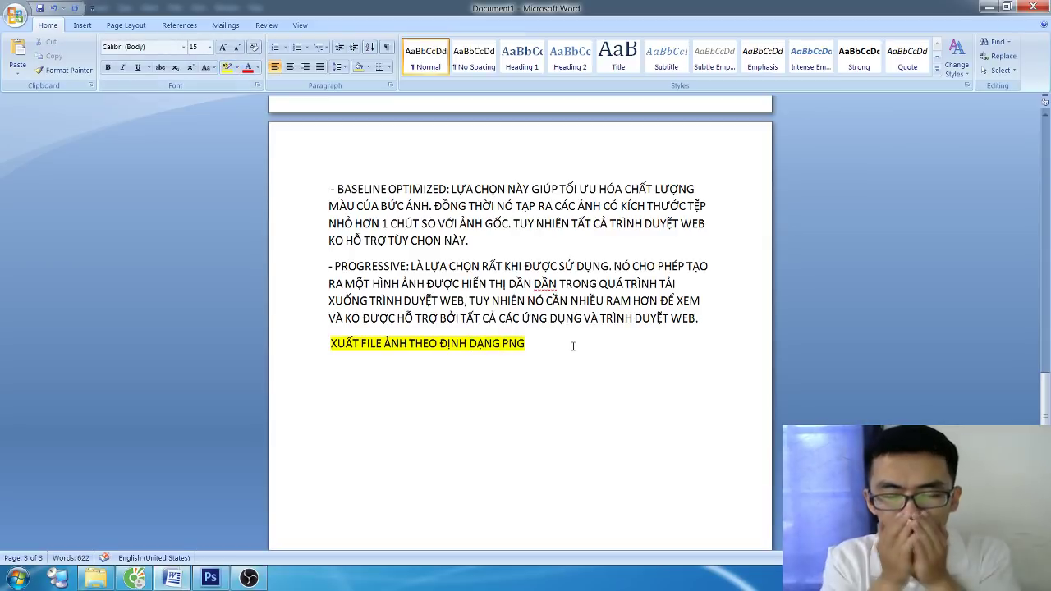
{"action": "key", "text": "Return"}
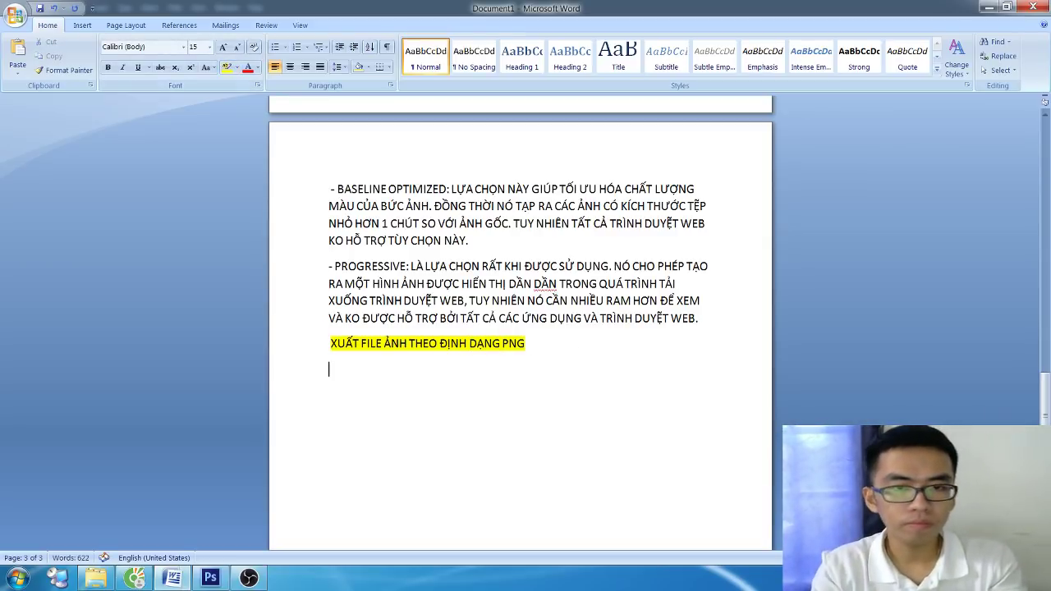
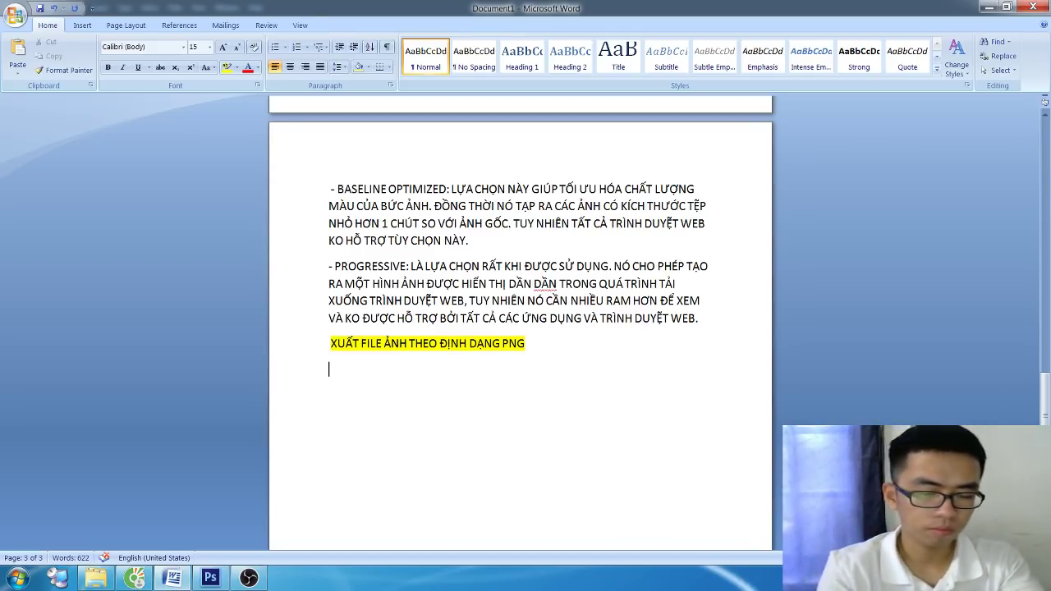
Step: Start the PNG note with 'ĐÂY', glance at Photoshop, and restore Word to full height
{"action": "type", "text": "DÂY"}
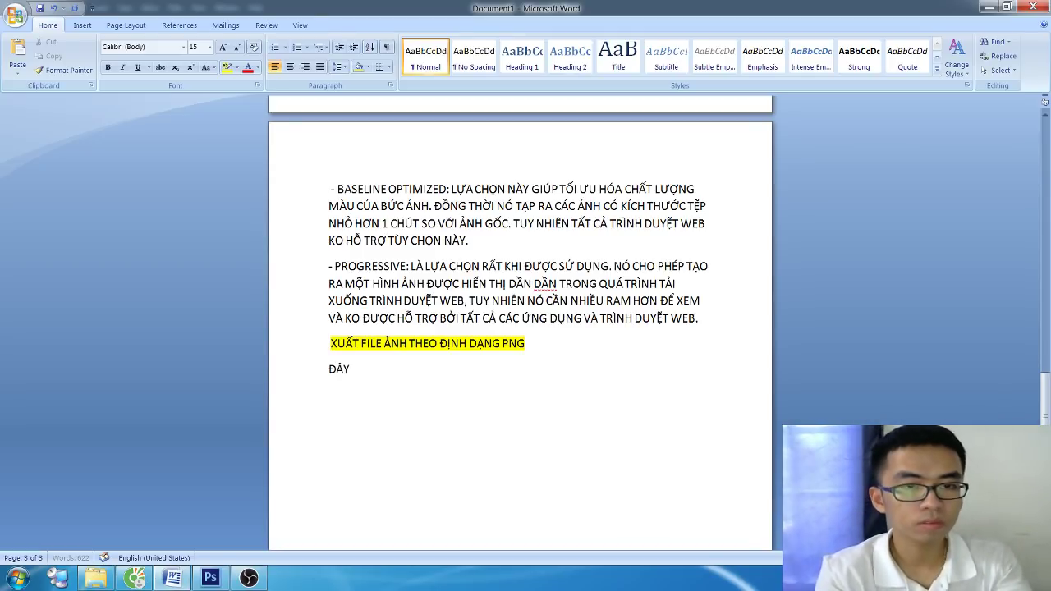
{"action": "key", "text": "super+Down"}
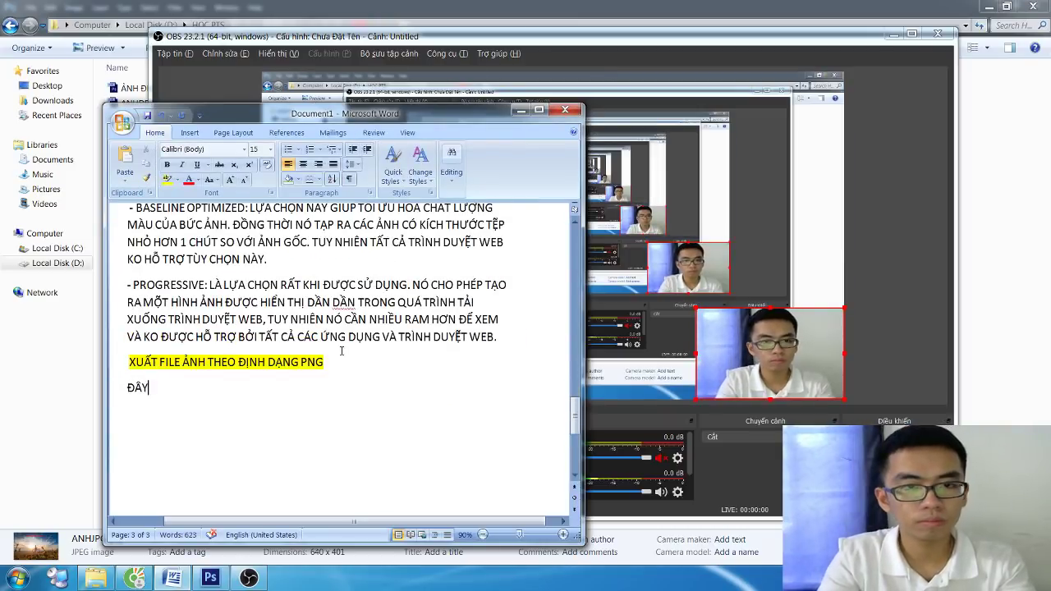
{"action": "left_click", "coordinate": [212, 579]}
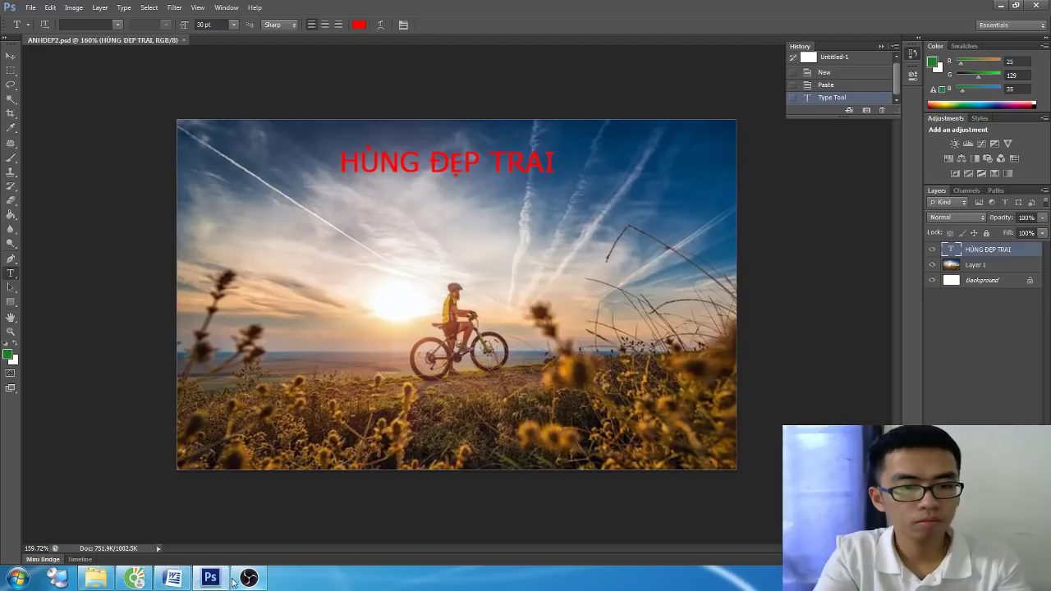
{"action": "left_click", "coordinate": [172, 579]}
{"action": "scroll", "coordinate": [283, 387], "scroll_direction": "down", "scroll_amount": 3}
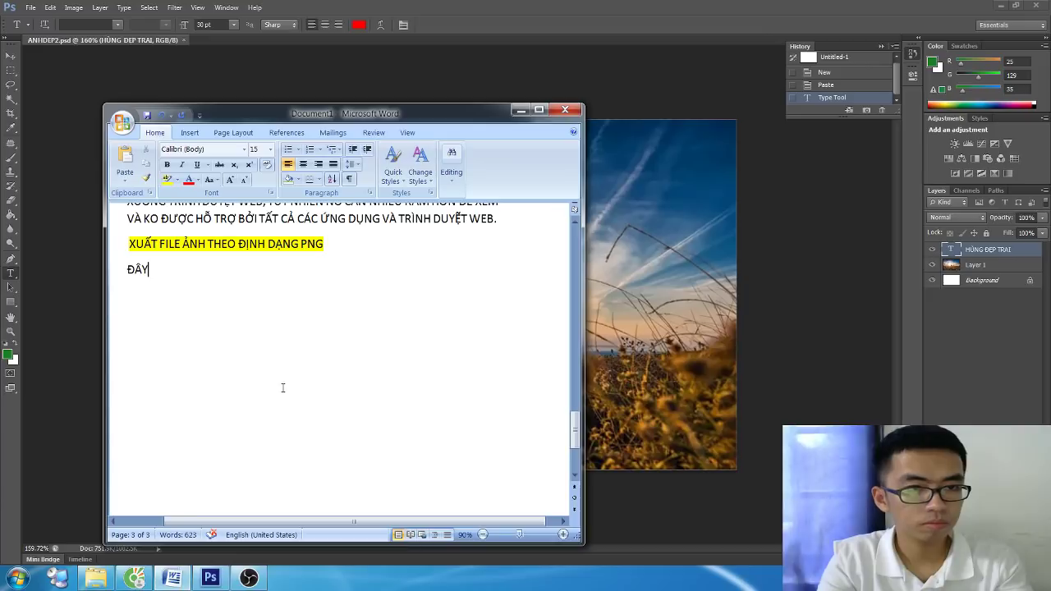
{"action": "left_click_drag", "start_coordinate": [282, 105], "coordinate": [283, 1]}
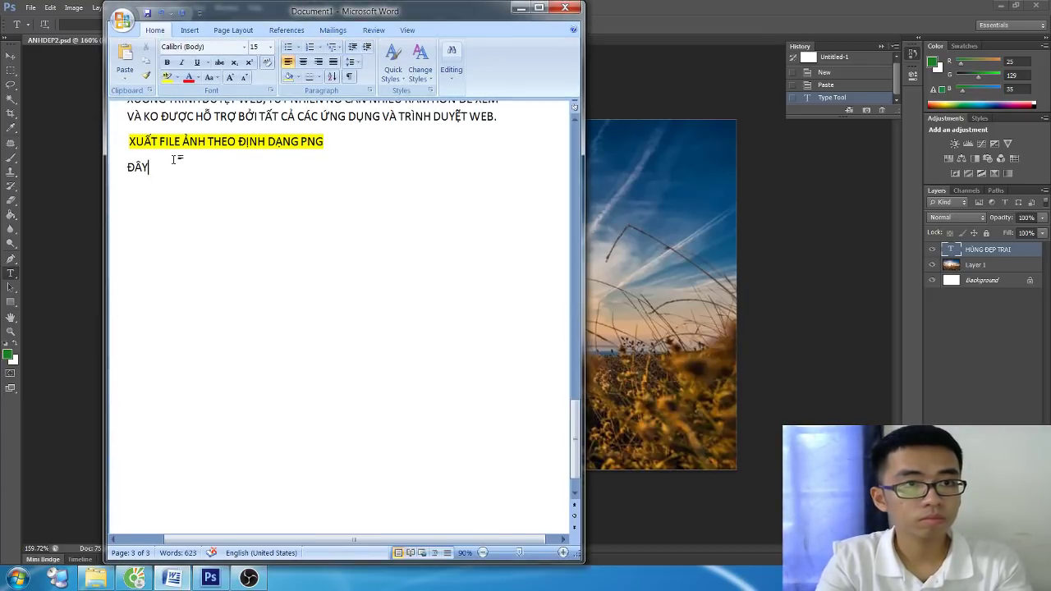
Step: Type the note that PNG is a special transparent-background format for saving cut-out layers
{"action": "type", "text": "LA"}
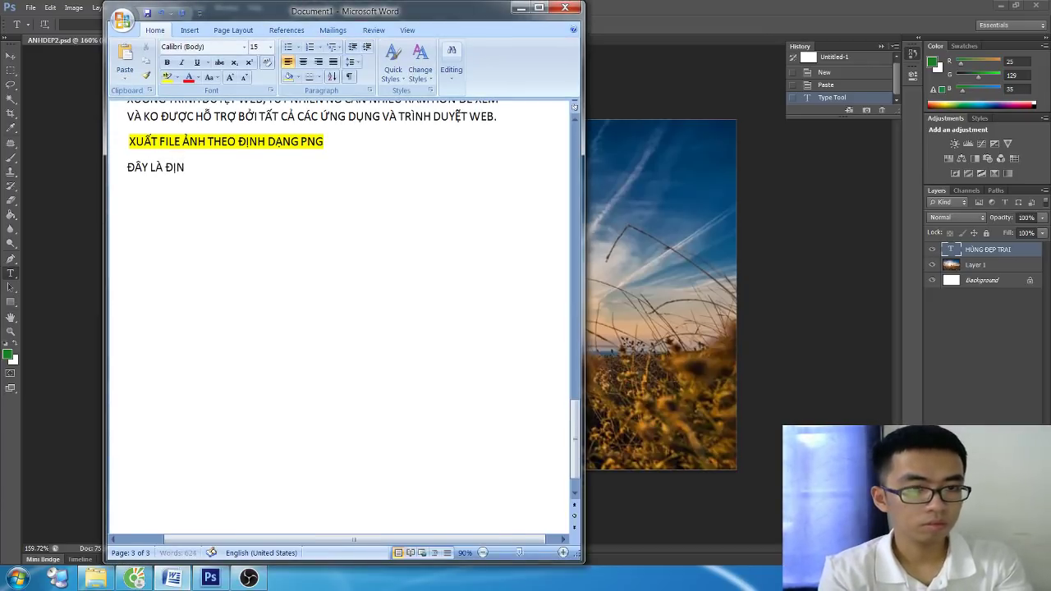
{"action": "type", "text": "H DẠNG ẢNH D"}
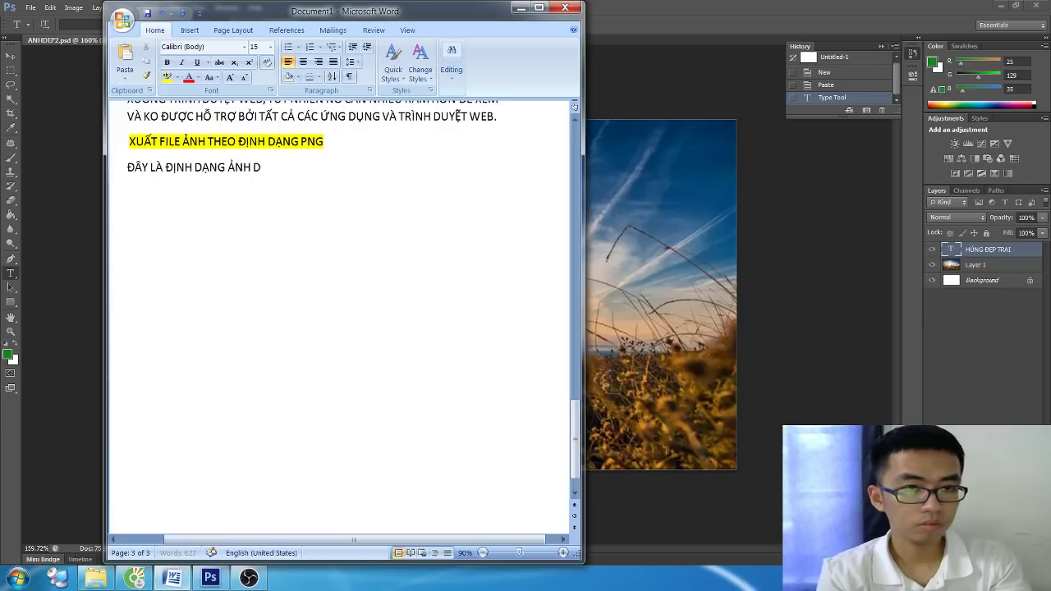
{"action": "type", "text": "ĐAẶC BIE"}
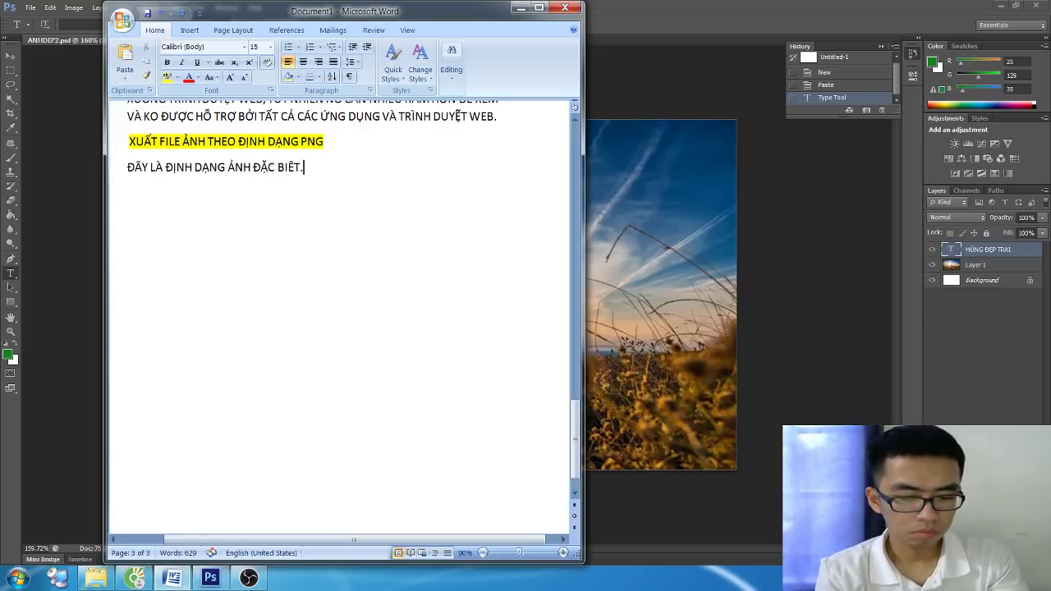
{"action": "type", "text": ". PNG LÀ ĐỊNH DẠ"}
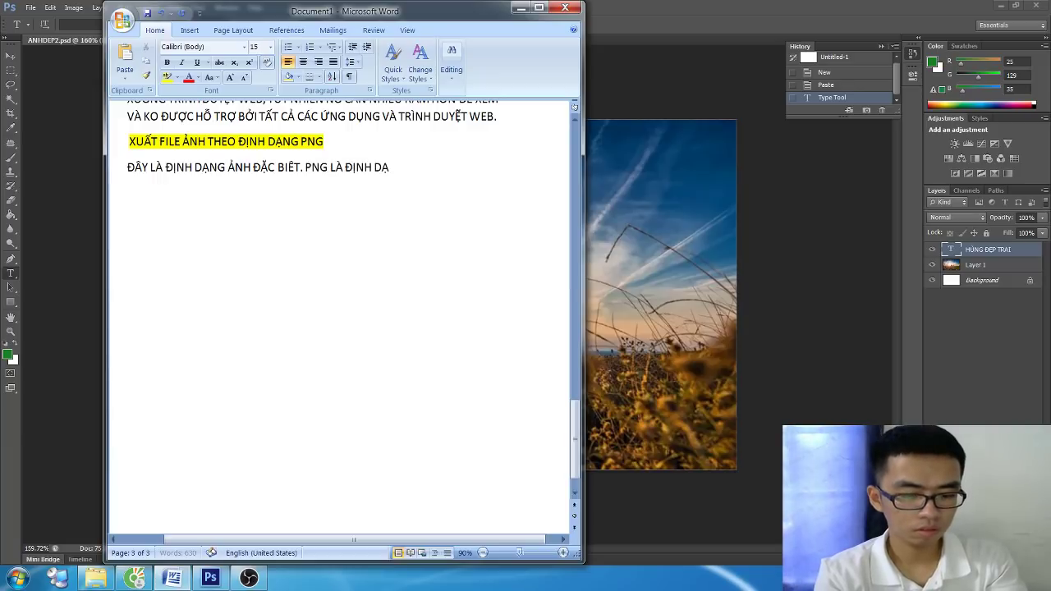
{"action": "type", "text": "Ó NE"}
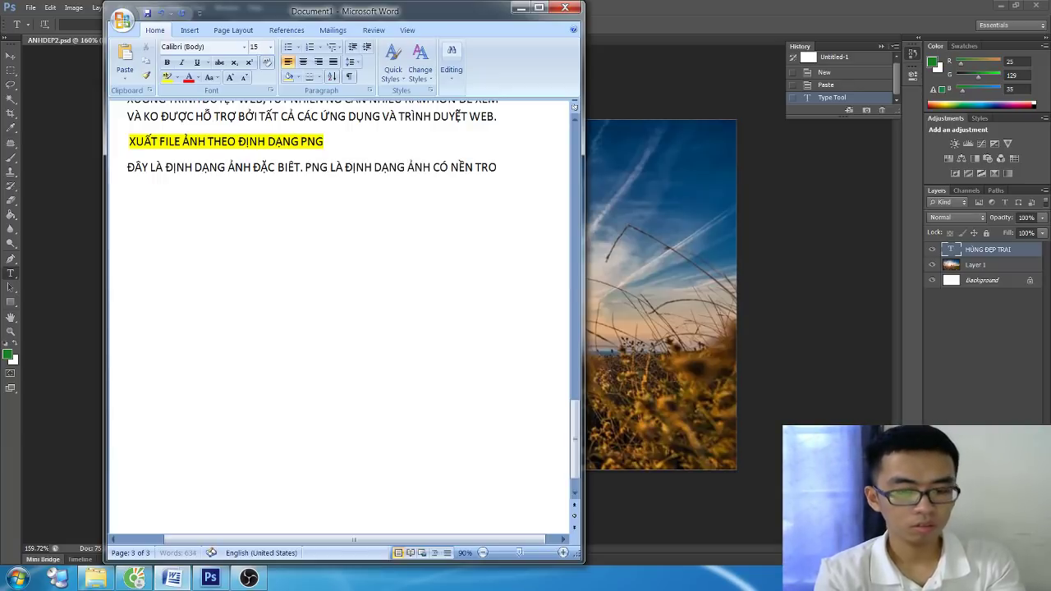
{"action": "type", "text": "NG SUỐT. CÓ NGHĨA"}
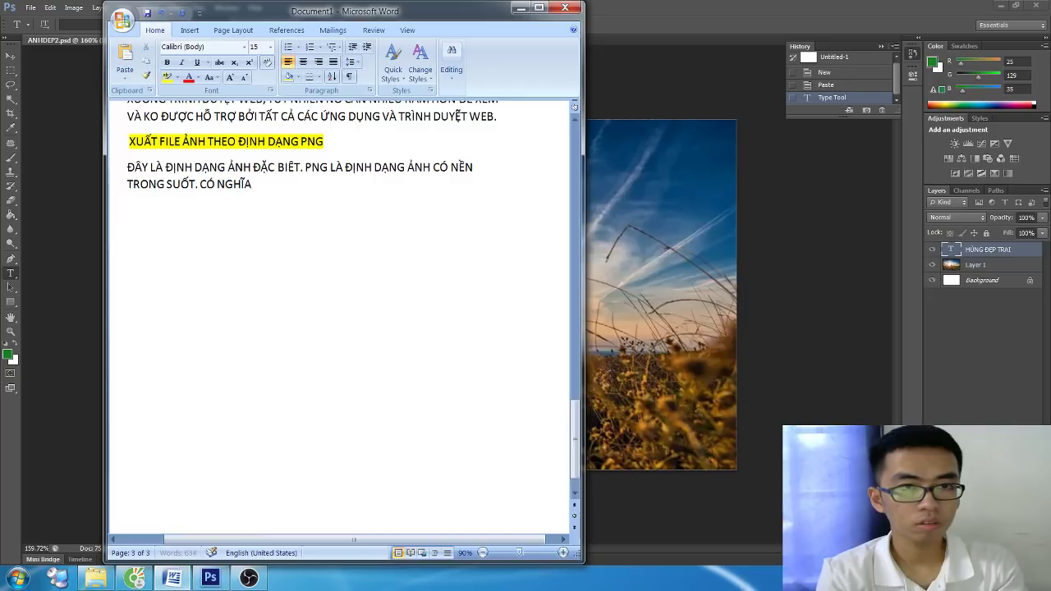
{"action": "type", "text": " LÀ NẾU BẠN CÓ"}
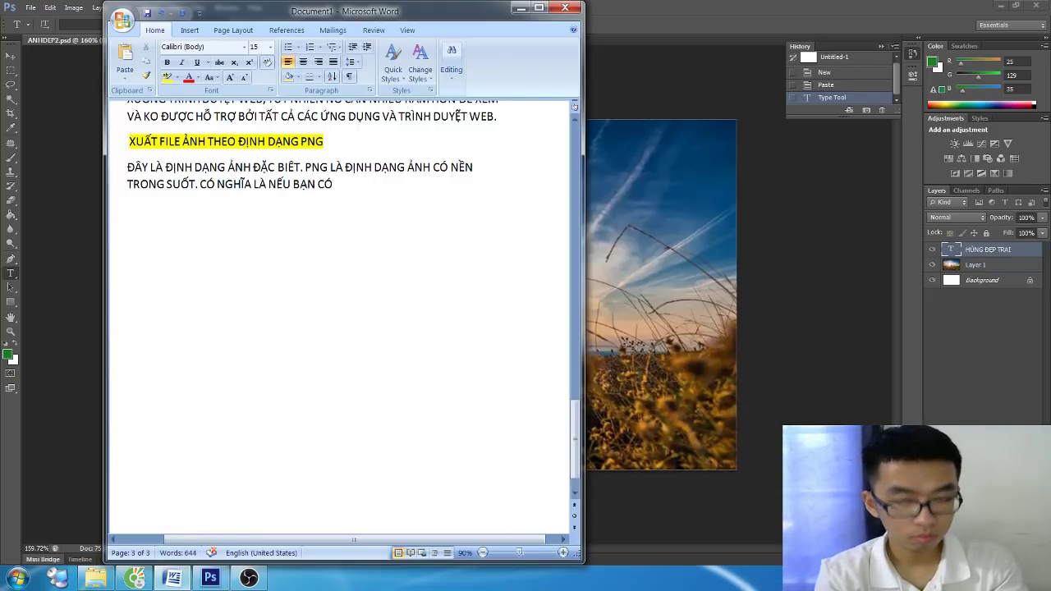
{"action": "type", "text": " 1 LAYER"}
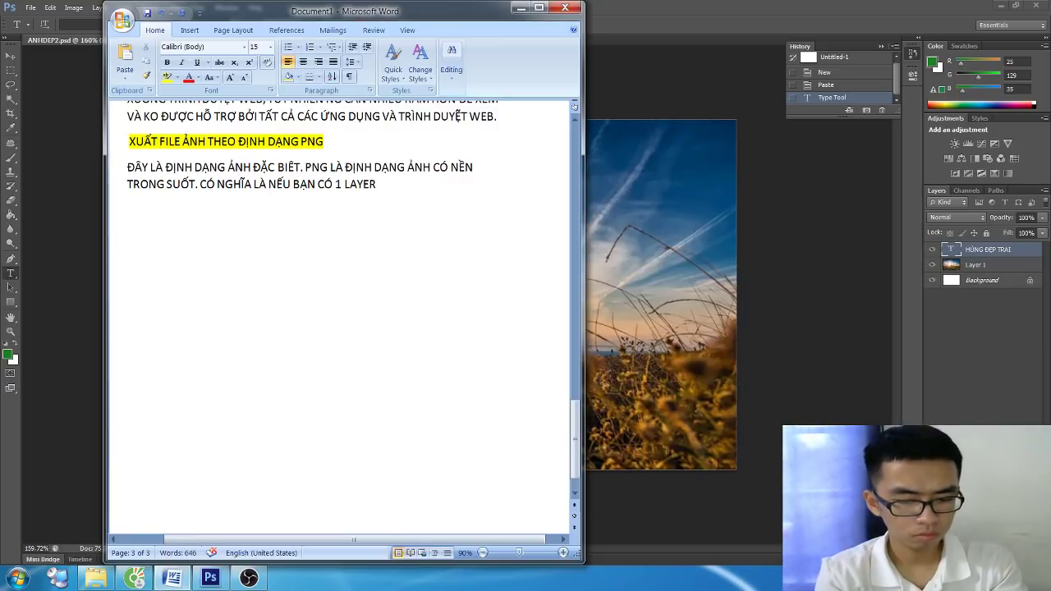
{"action": "type", "text": " ẢNH ĐÃ CẮT Ả"}
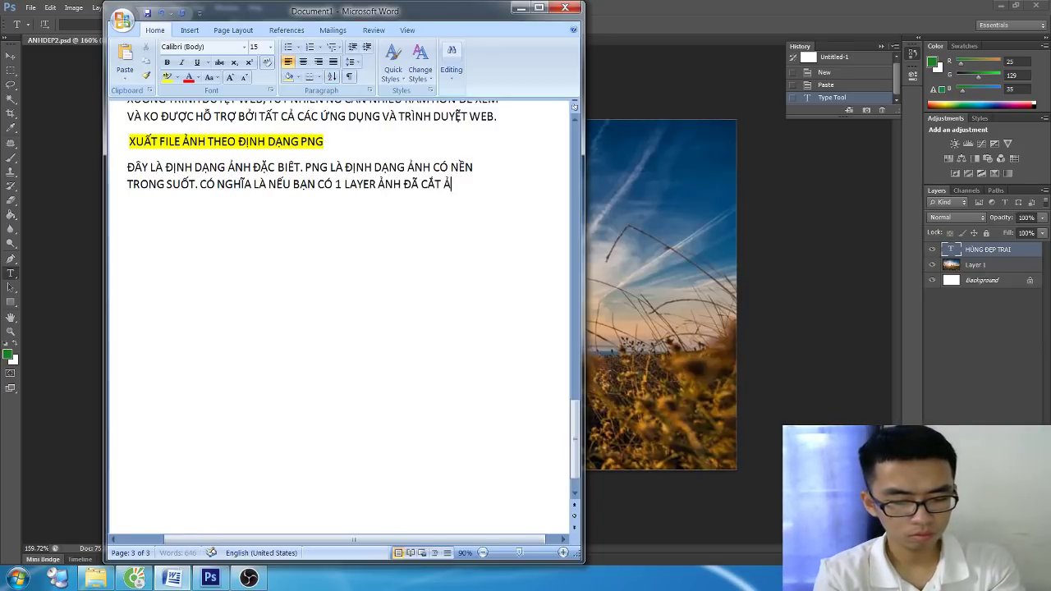
{"action": "type", "text": "NH RA"}
{"action": "type", "text": "ỎI NE"}
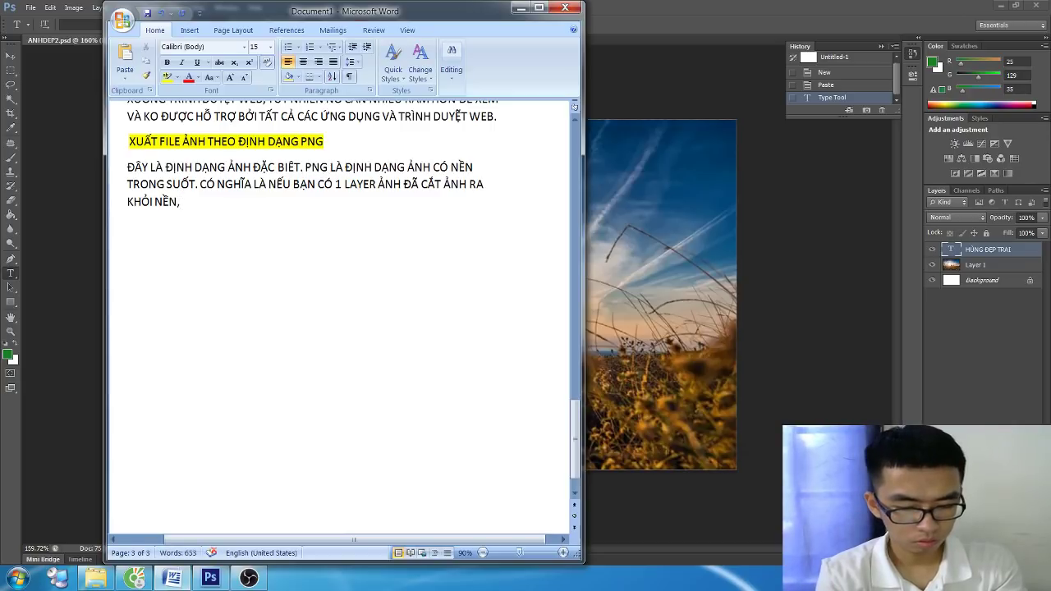
{"action": "type", "text": " BJAN MU"}
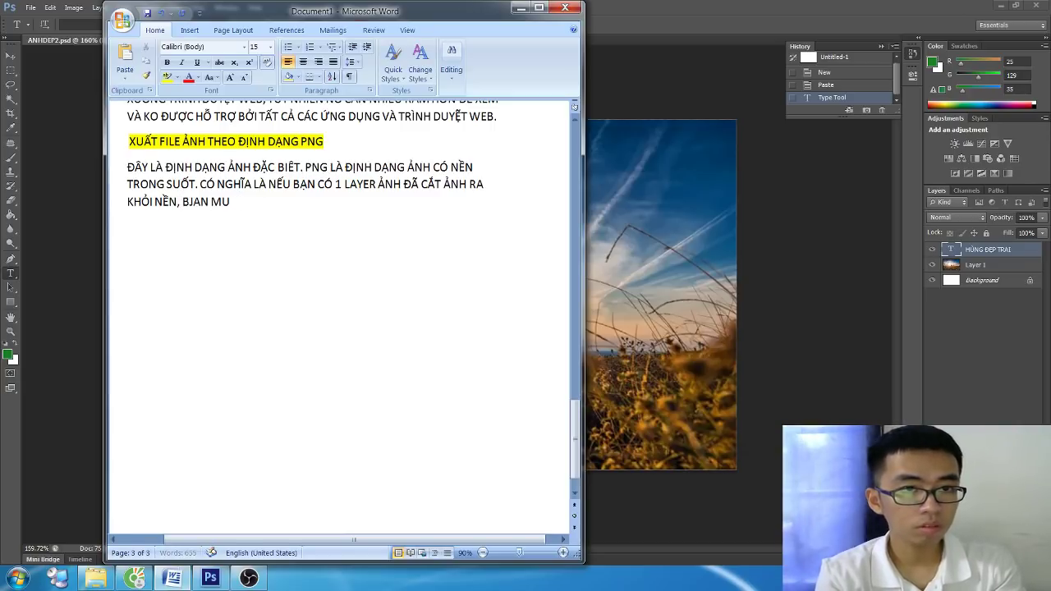
{"action": "type", "text": "ỐN LƯU NO"}
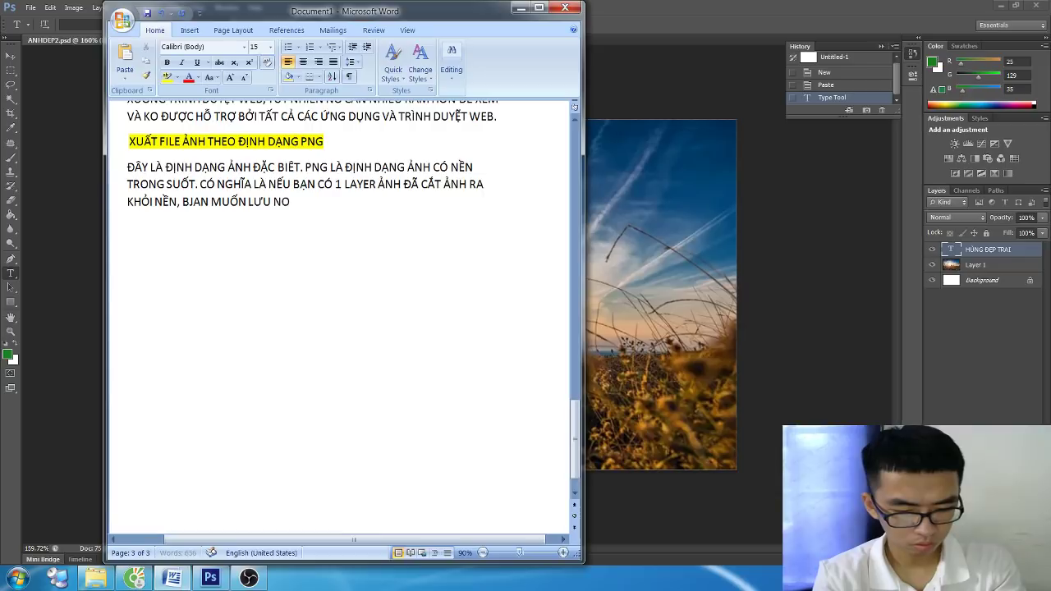
{"action": "key", "text": "BackSpace"}
{"action": "type", "text": "Ó SỬ DỤNG CHO"}
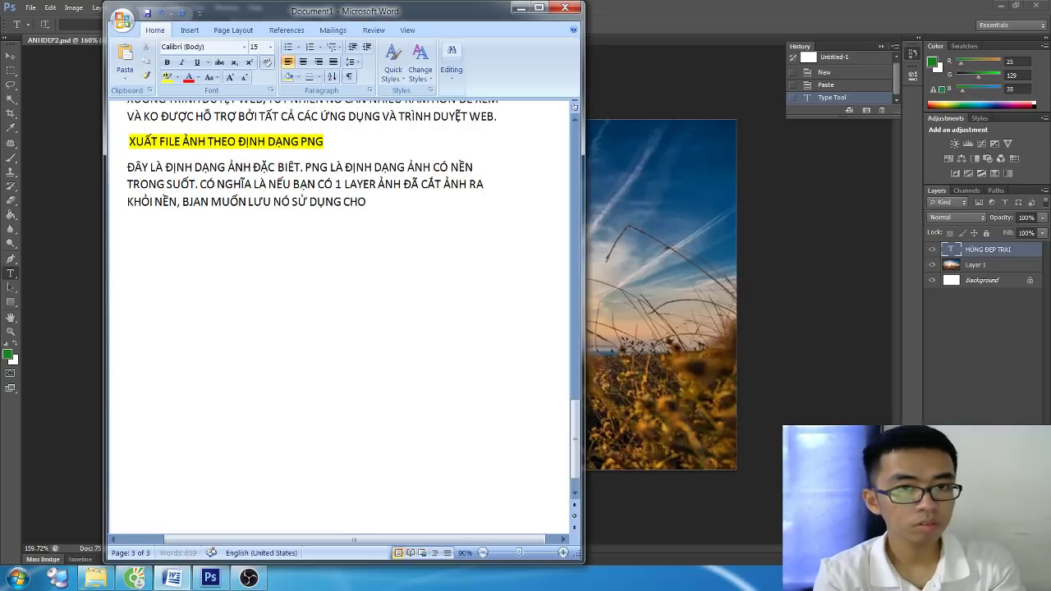
{"action": "type", "text": " NHỮNG LA"}
{"action": "type", "text": "ẦN S"}
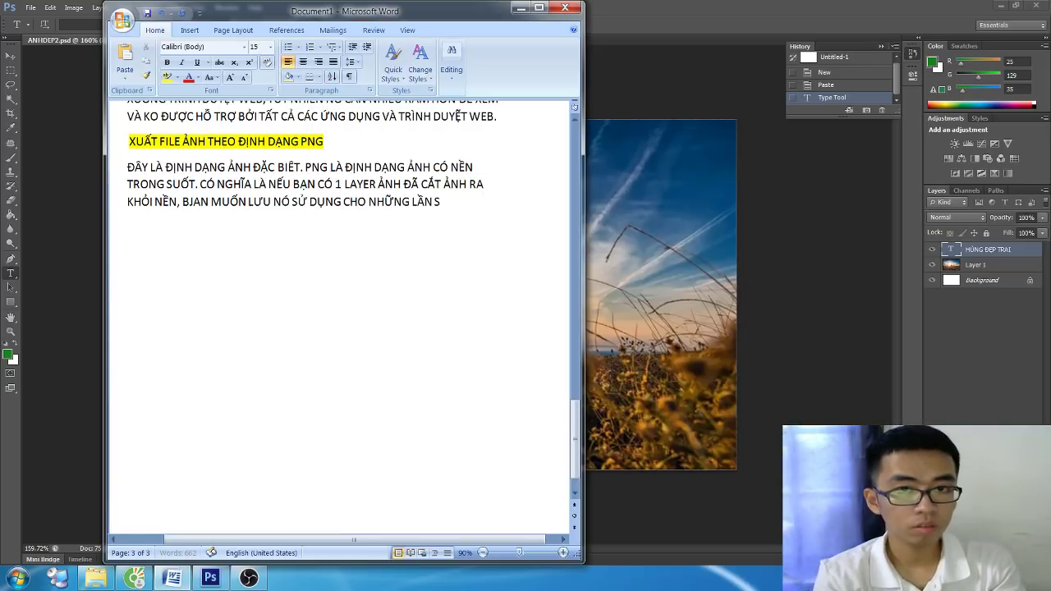
{"action": "type", "text": "AU."}
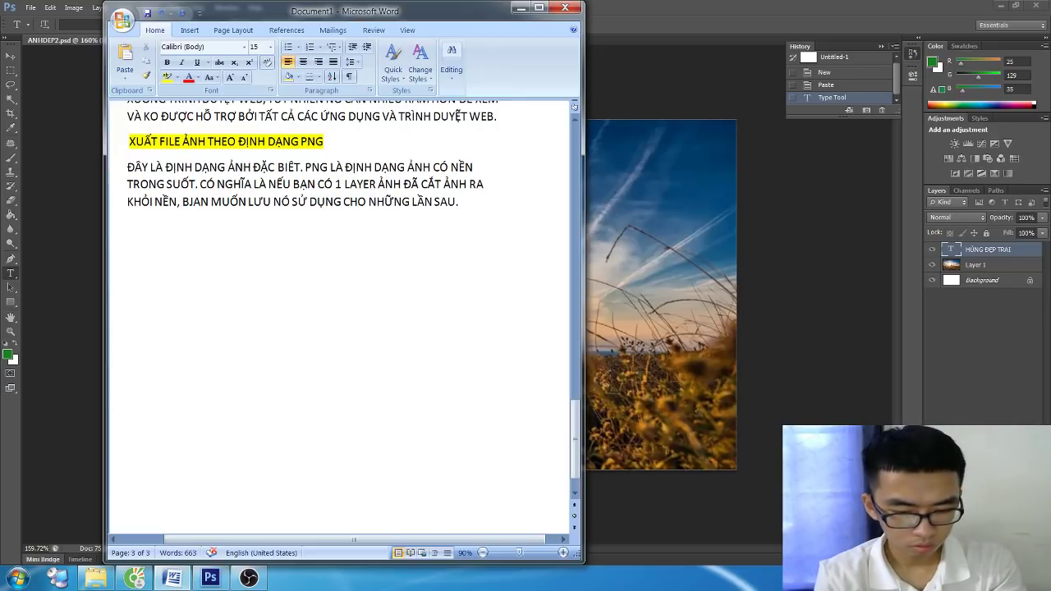
{"action": "type", "text": " NẾU"}
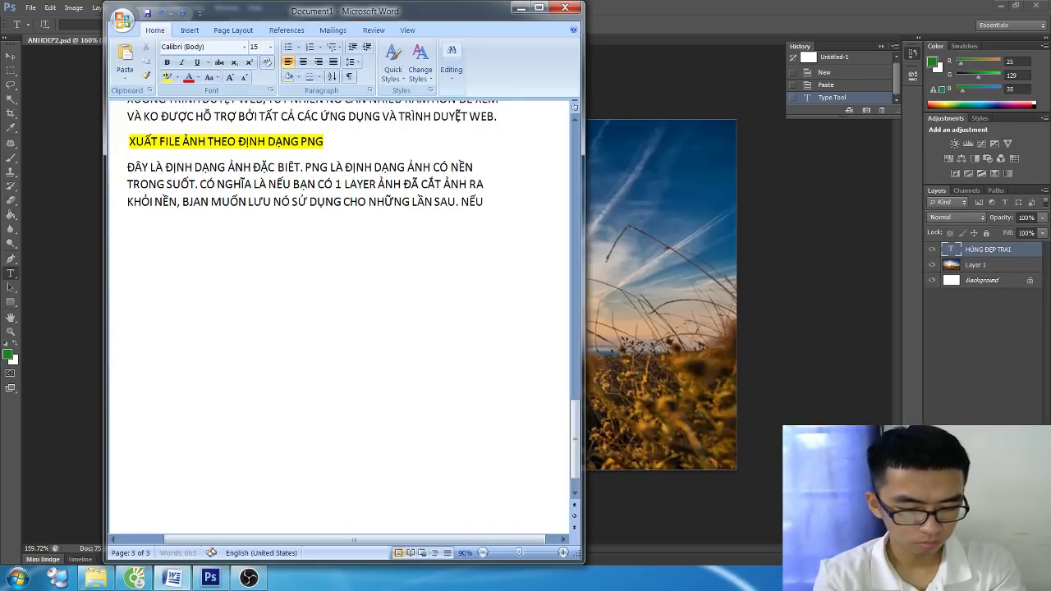
{"action": "type", "text": " BẠN LUU"}
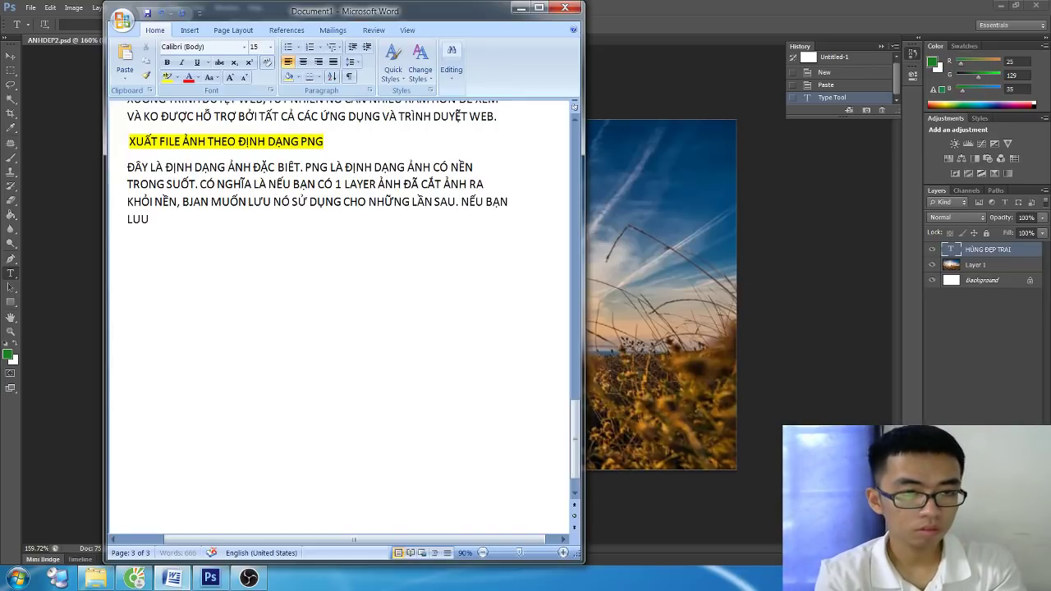
{"action": "type", "text": "WNH NAY Ở ĐỊ"}
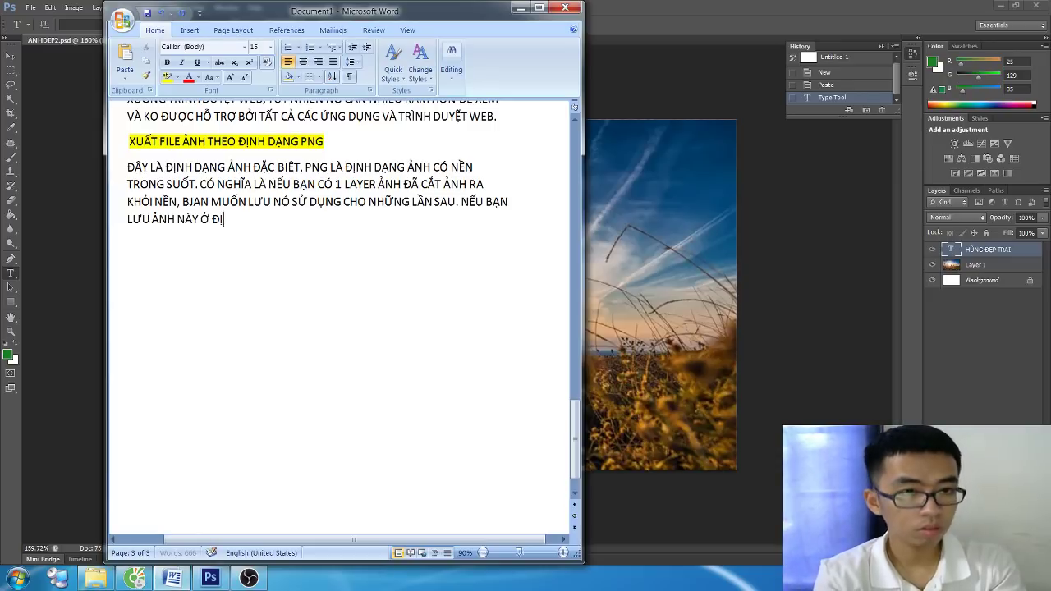
{"action": "type", "text": "NH DẠNG"}
Step: Explain that JPEG gets a white background from PTS while PNG keeps it transparent
{"action": "key", "text": "BackSpace"}
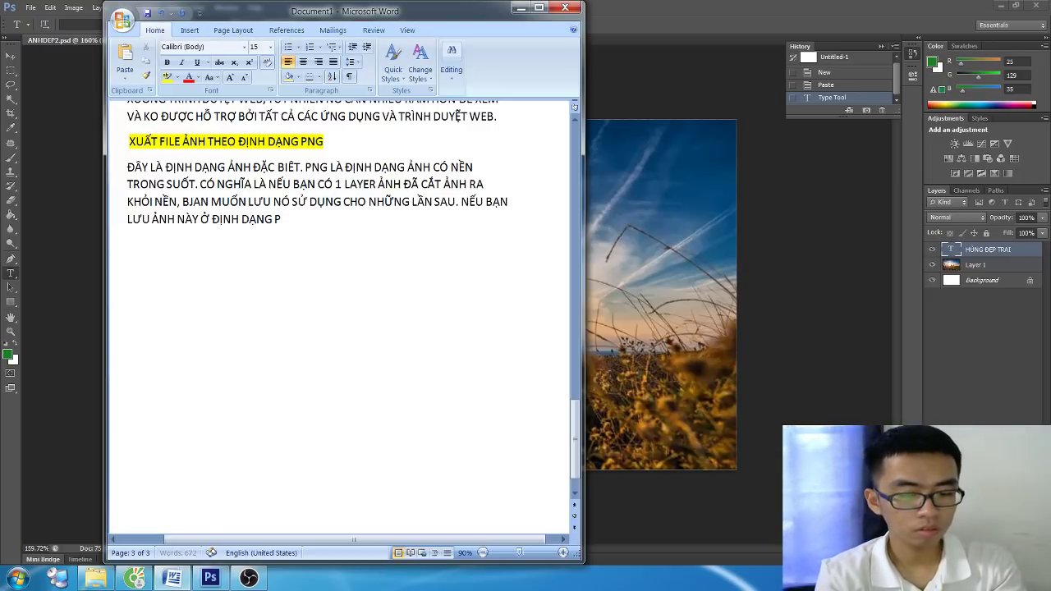
{"action": "type", "text": "EG"}
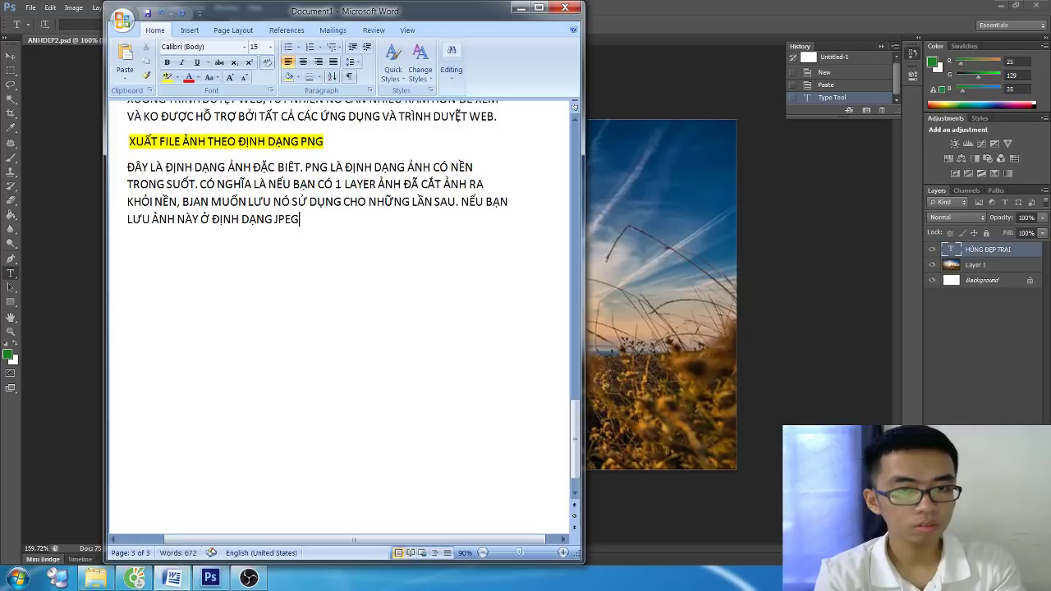
{"action": "type", "text": " THÌ ẢN"}
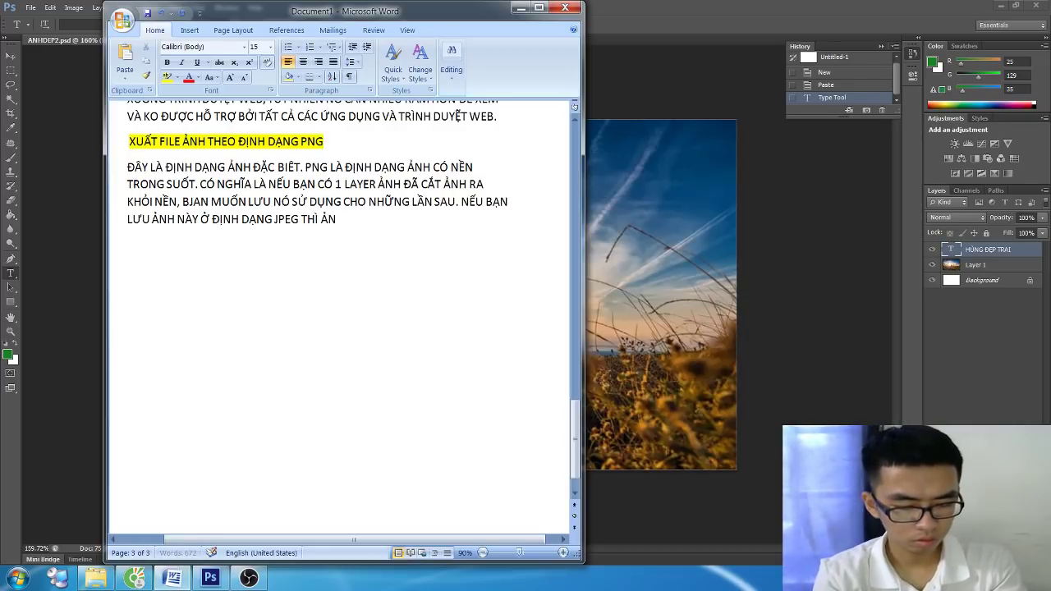
{"action": "type", "text": "H"}
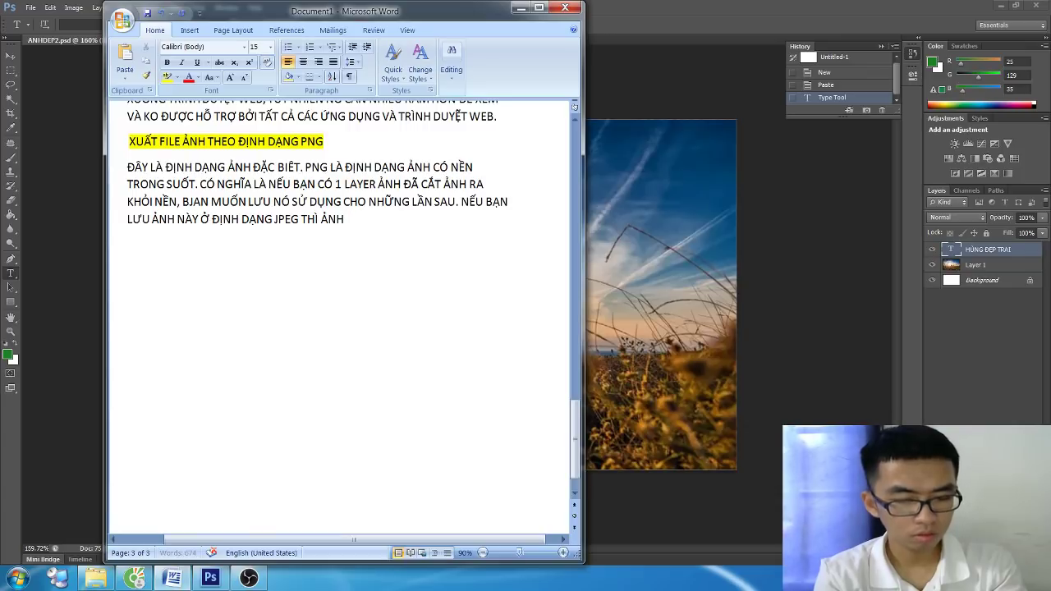
{"action": "type", "text": " L"}
{"action": "key", "text": "BackSpace"}
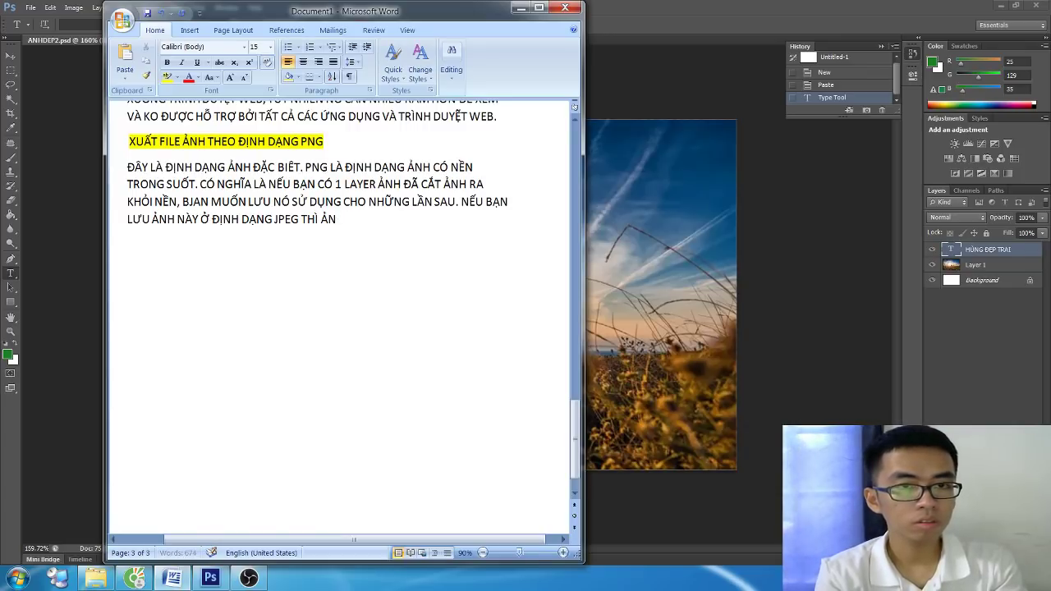
{"action": "type", "text": "LÚC NÀY ẢNH"}
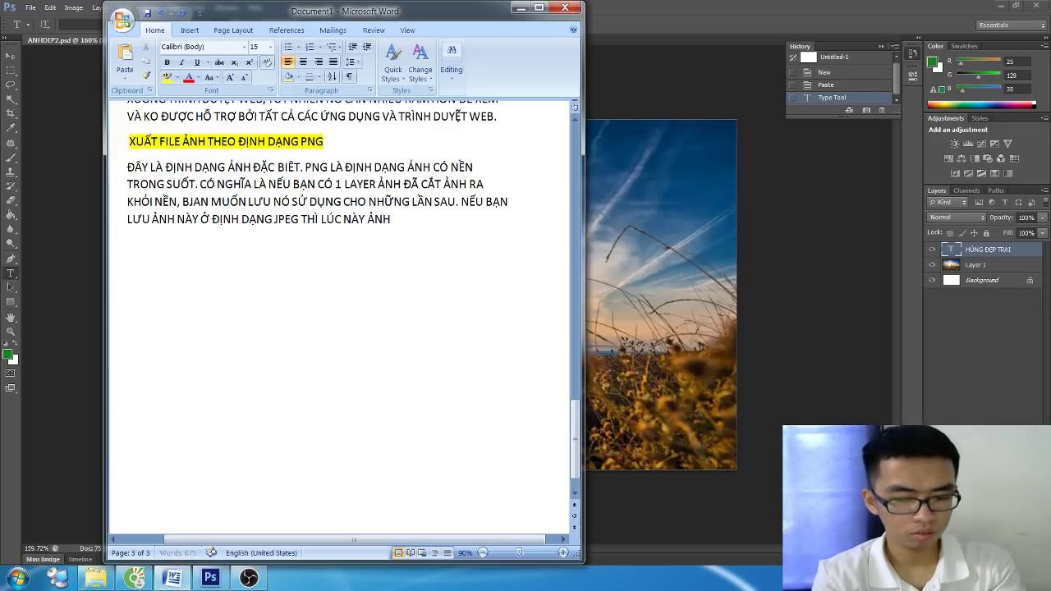
{"action": "type", "text": " CỦA B"}
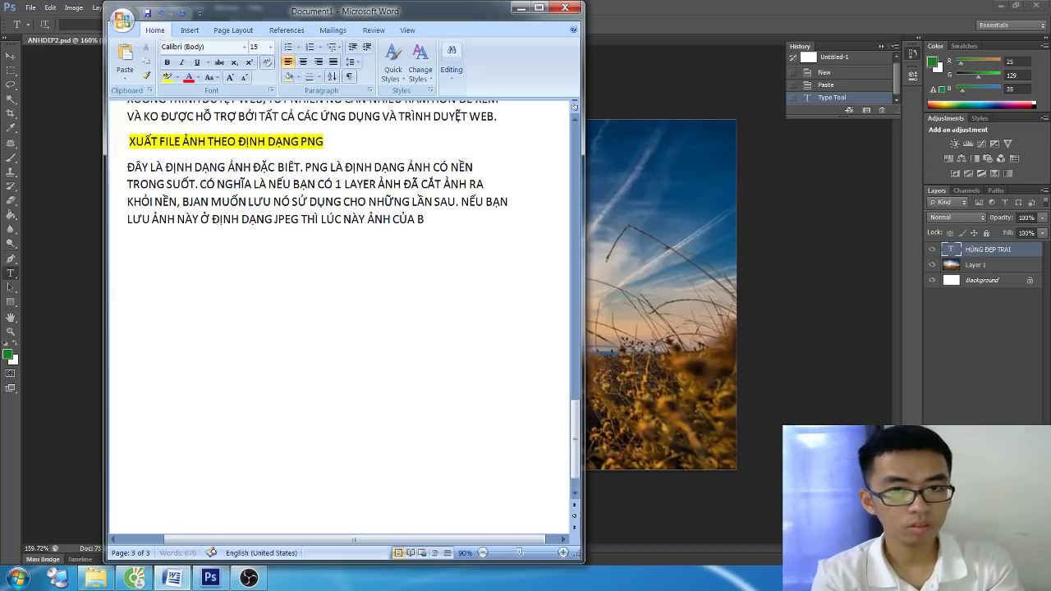
{"action": "type", "text": "ẠN SẼ ĐƯỢC"}
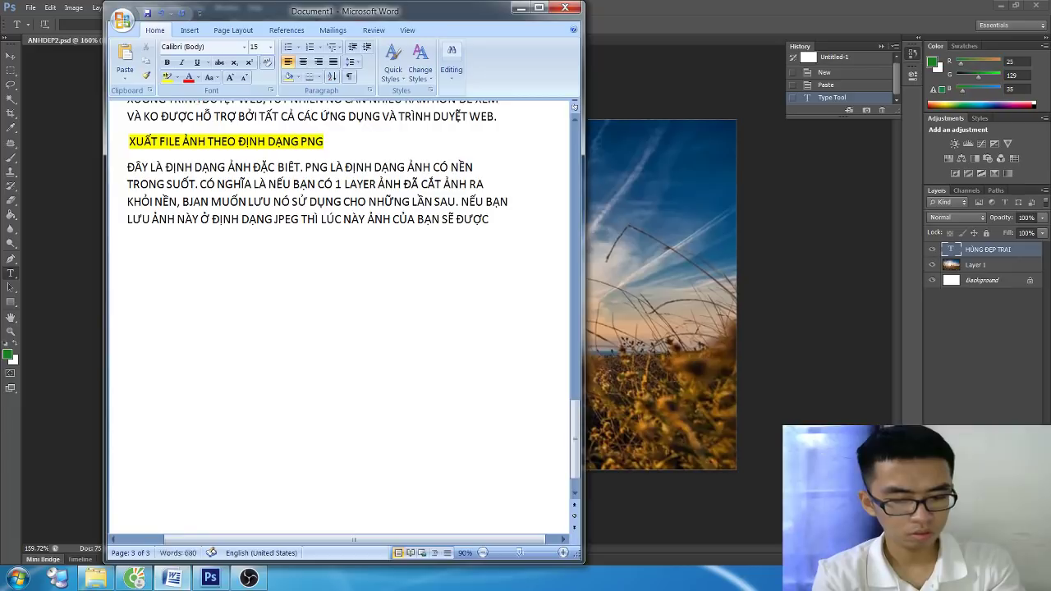
{"action": "type", "text": " PTS TỰ ĐỘNG THÊM NỀ"}
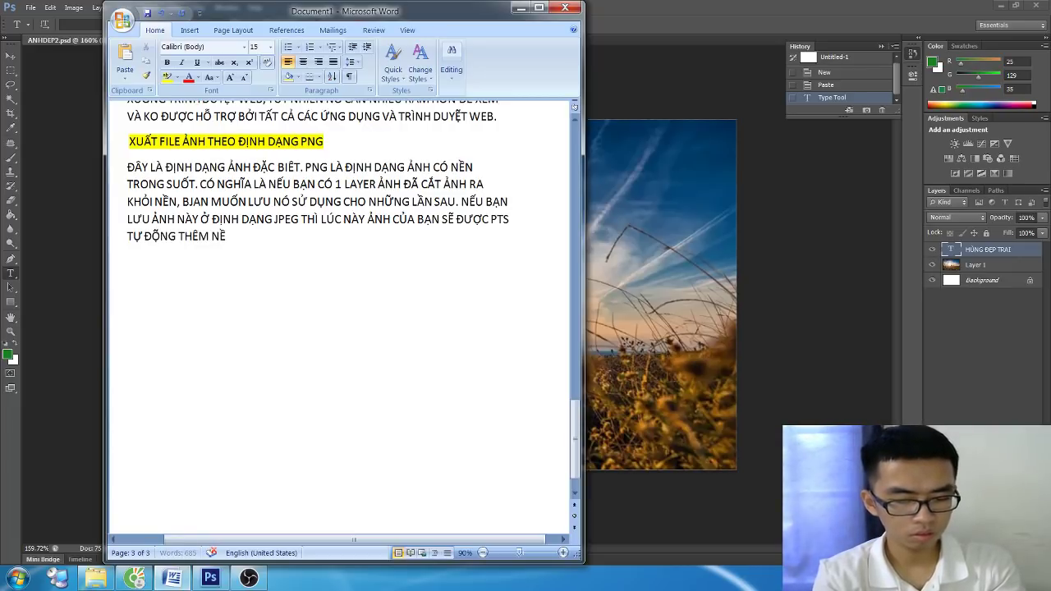
{"action": "key", "text": "BackSpace"}
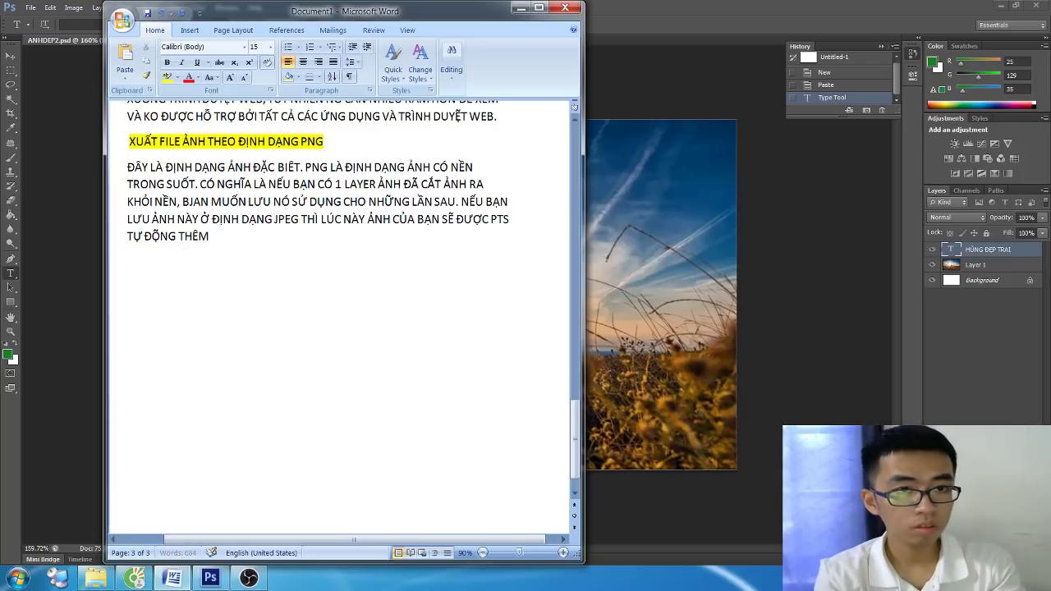
{"action": "type", "text": "PHẦN NỀN"}
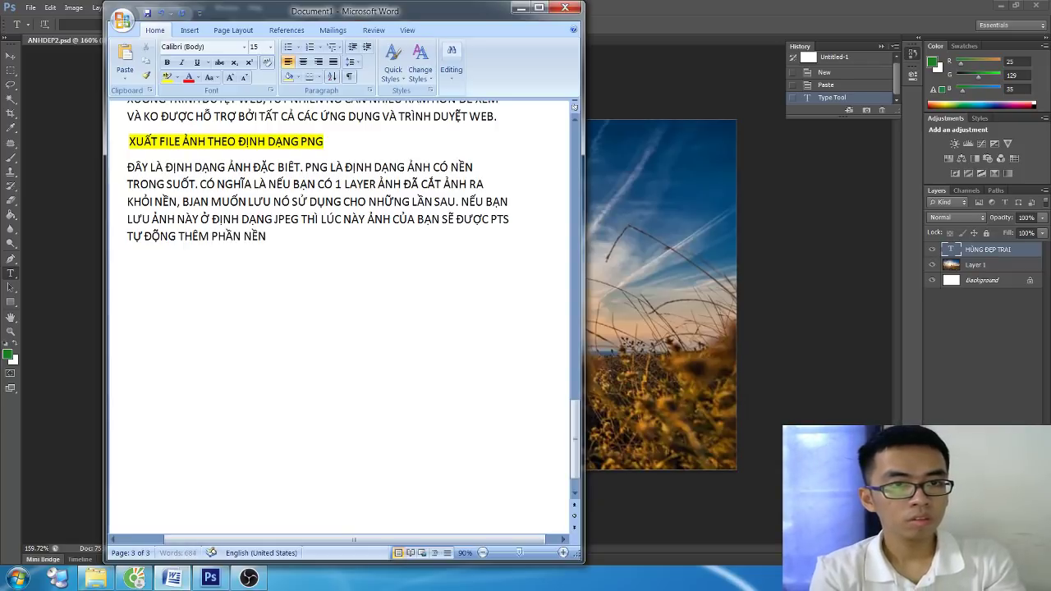
{"action": "type", "text": " MÀU TR"}
{"action": "type", "text": "s"}
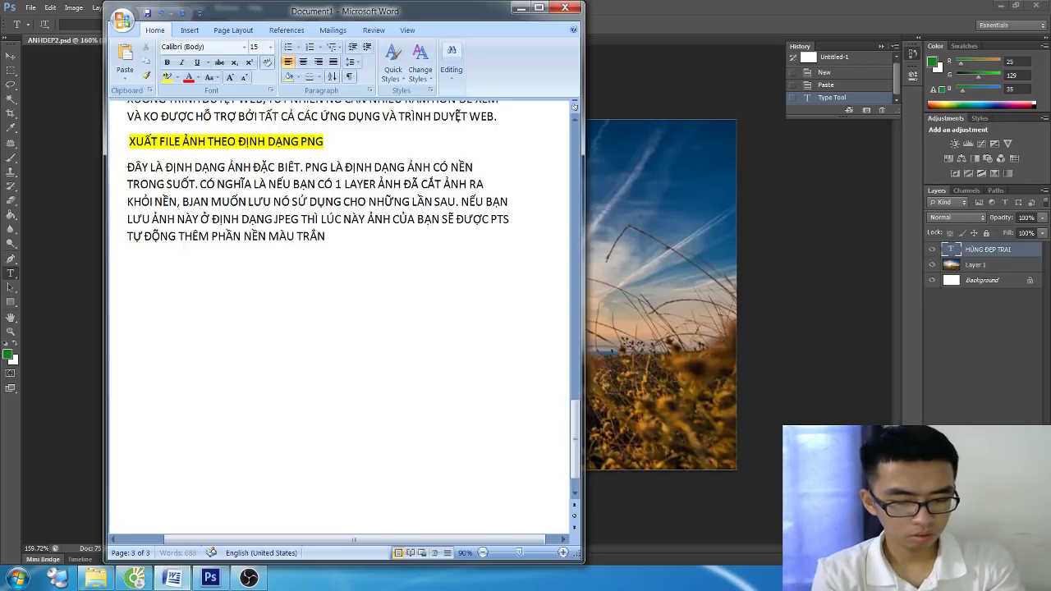
{"action": "type", "text": "NG. LU"}
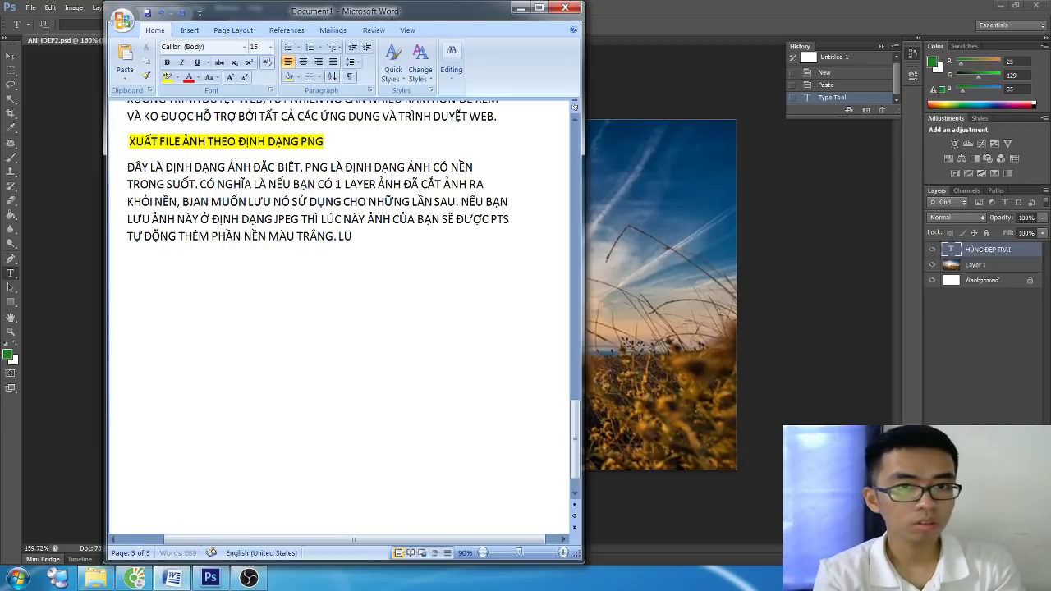
{"action": "type", "text": "sC NAYf "}
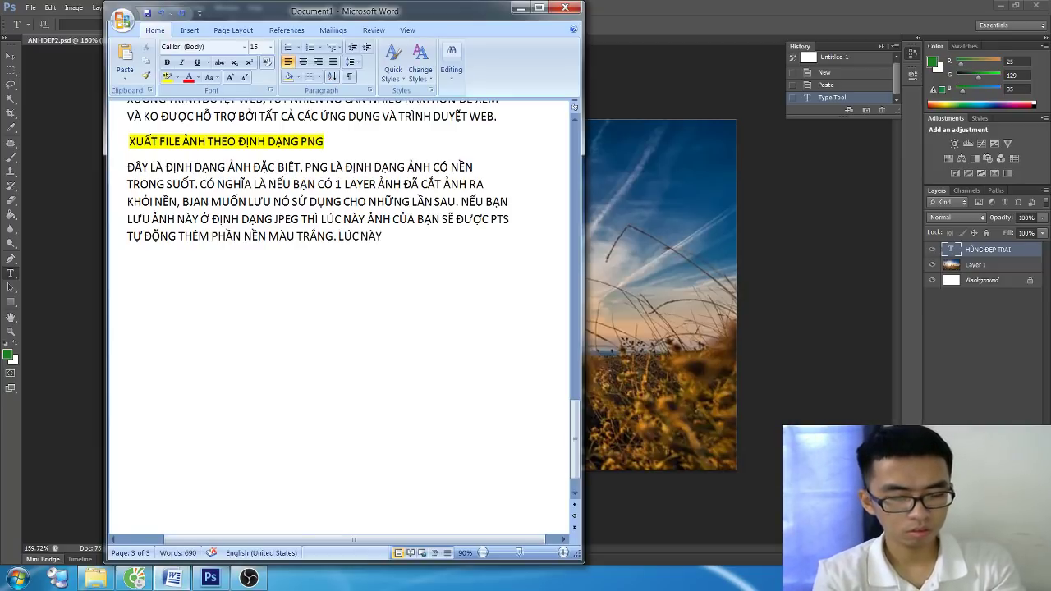
{"action": "type", "text": "DDIJNH DAJ"}
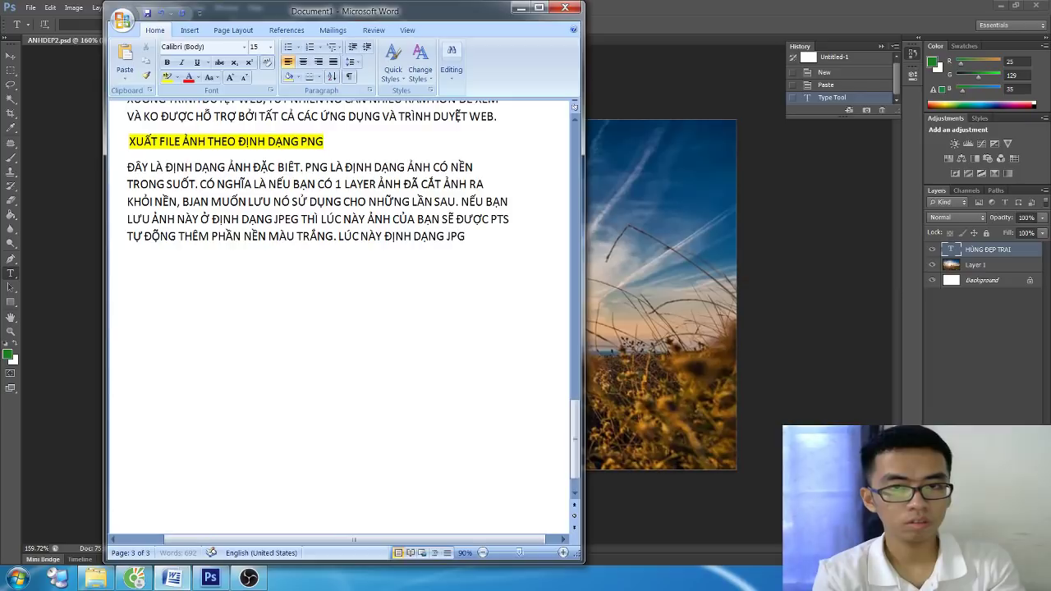
{"action": "key", "text": "BackSpace"}
{"action": "key", "text": "BackSpace"}
{"action": "key", "text": "BackSpace"}
{"action": "type", "text": "PNG PHA"}
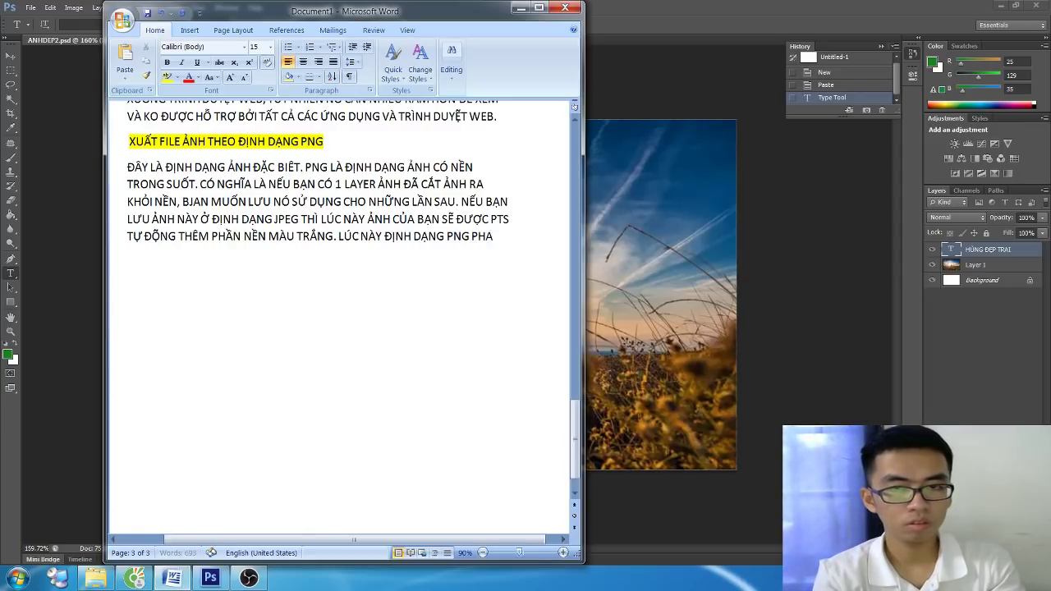
{"action": "type", "text": "STHU"}
{"action": "key", "text": "BackSpace"}
{"action": "key", "text": "BackSpace"}
{"action": "type", "text": "HUY TASC"}
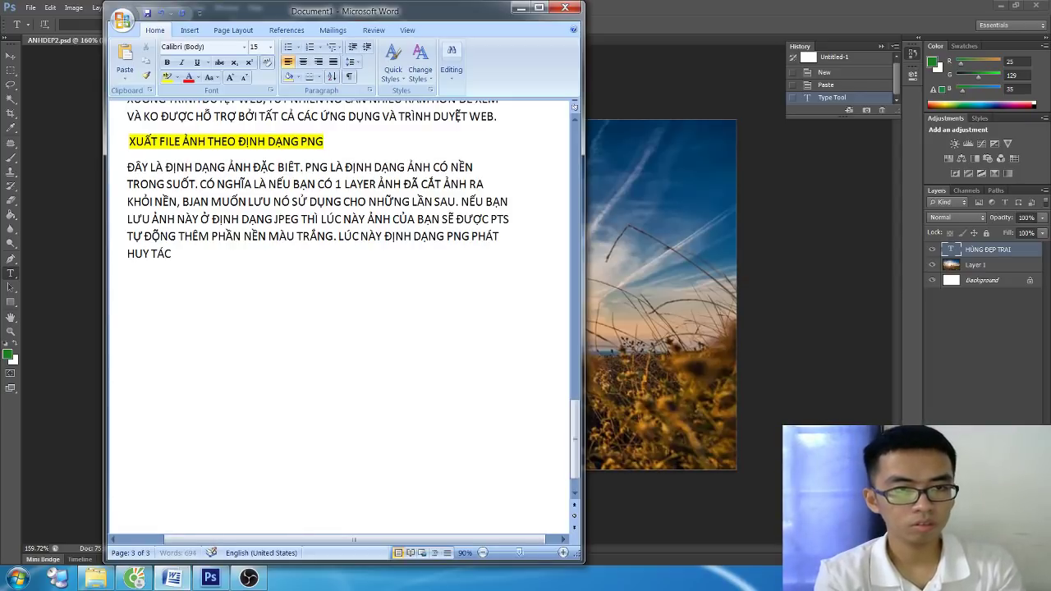
{"action": "type", "text": " DUJNG"}
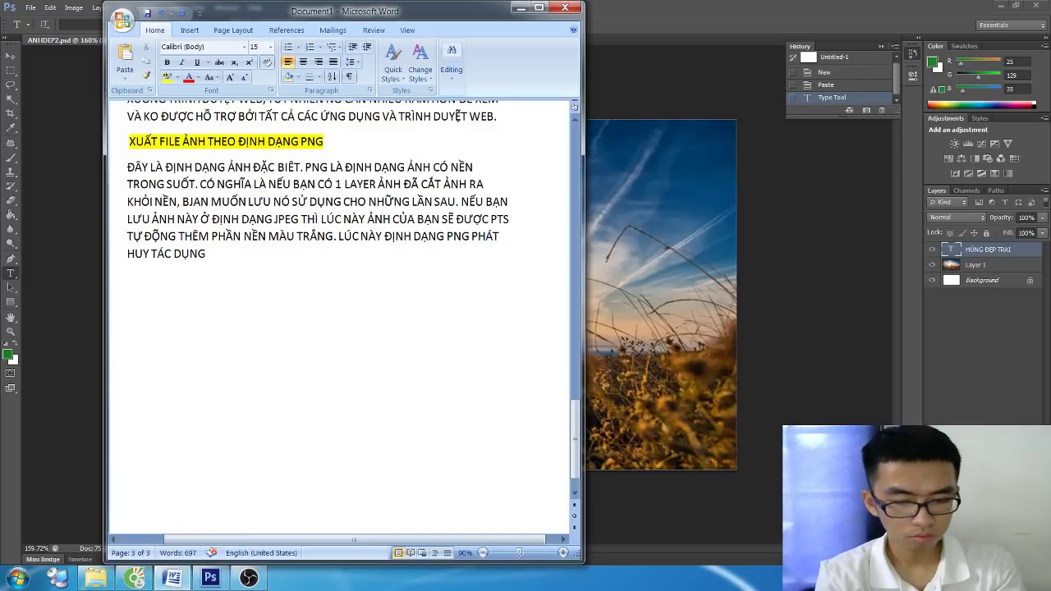
{"action": "type", "text": ". ẢNH PNG CO"}
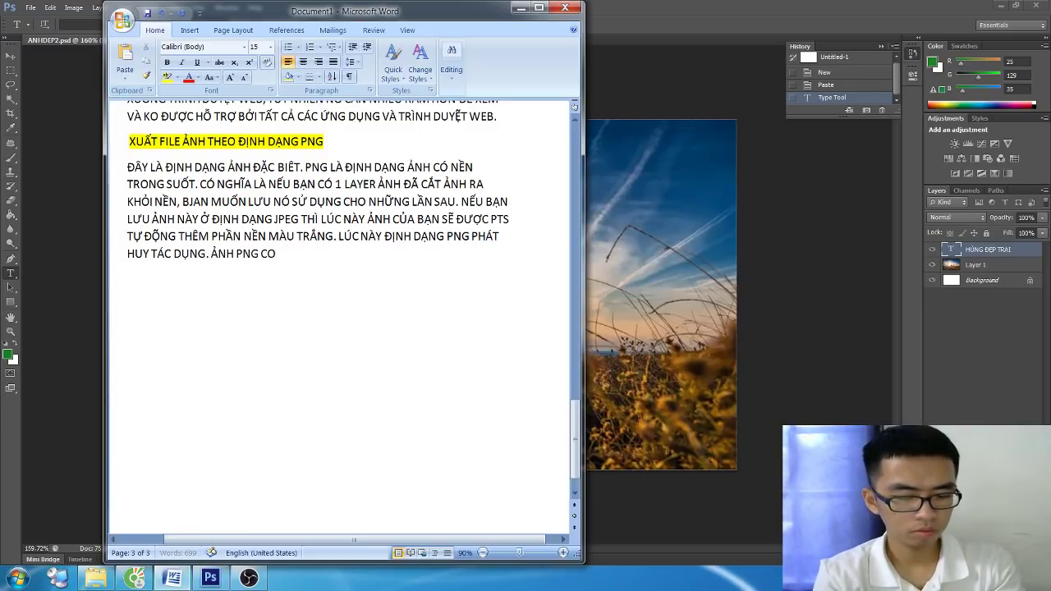
{"action": "key", "text": "BackSpace"}
{"action": "type", "text": "ÒN GỌI LÀ ẢNH"}
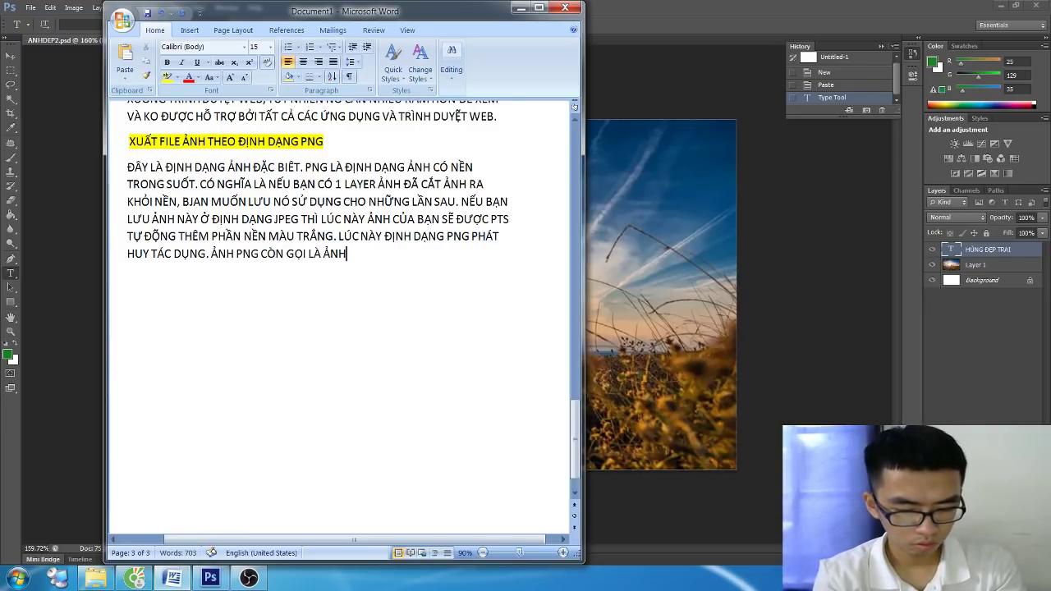
{"action": "type", "text": " CÓ"}
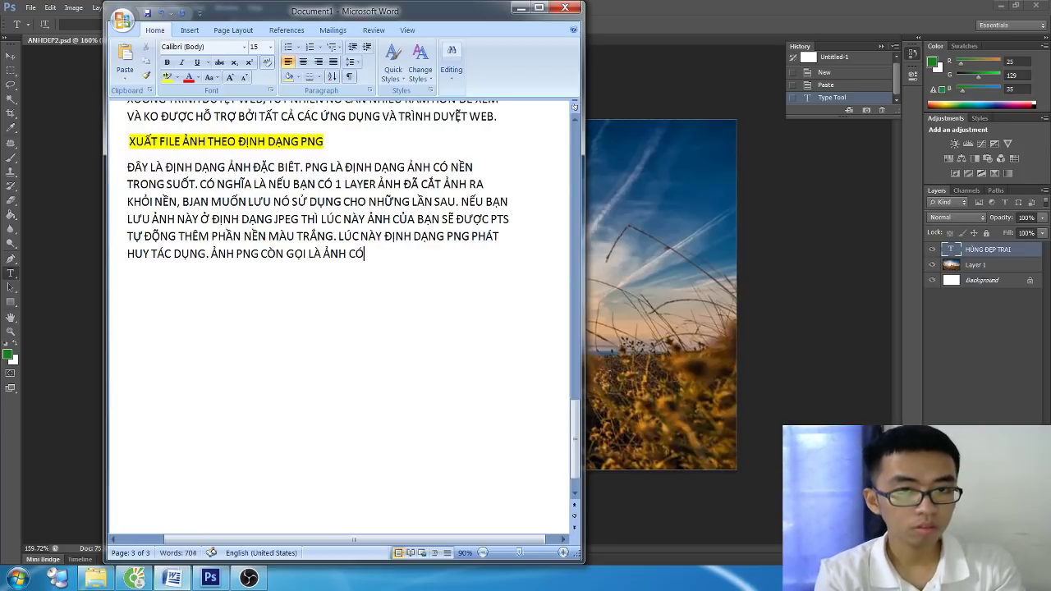
{"action": "type", "text": " ÊN TRONG"}
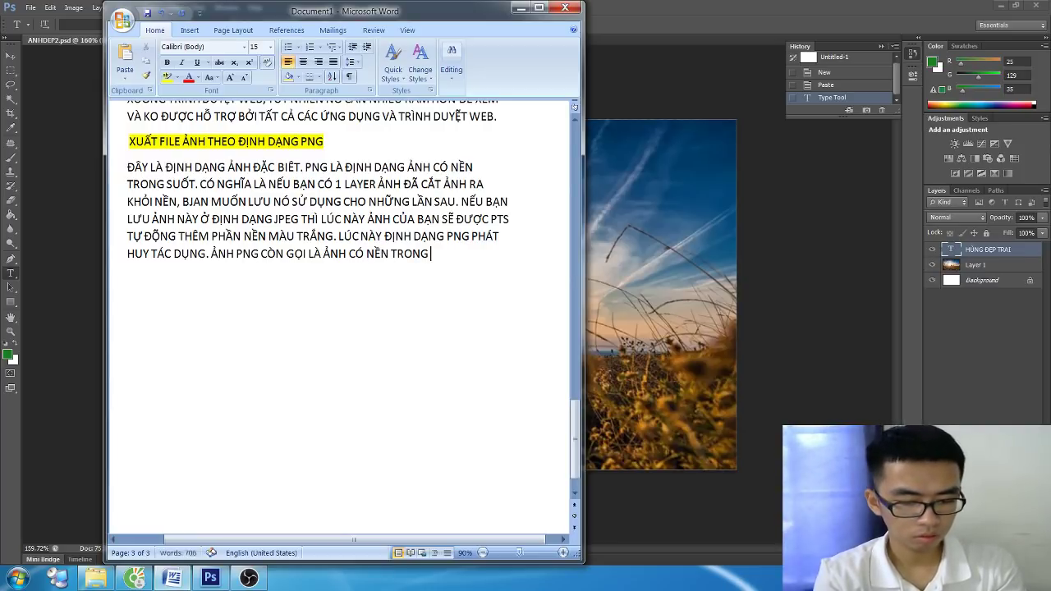
{"action": "type", "text": " SUỐT:"}
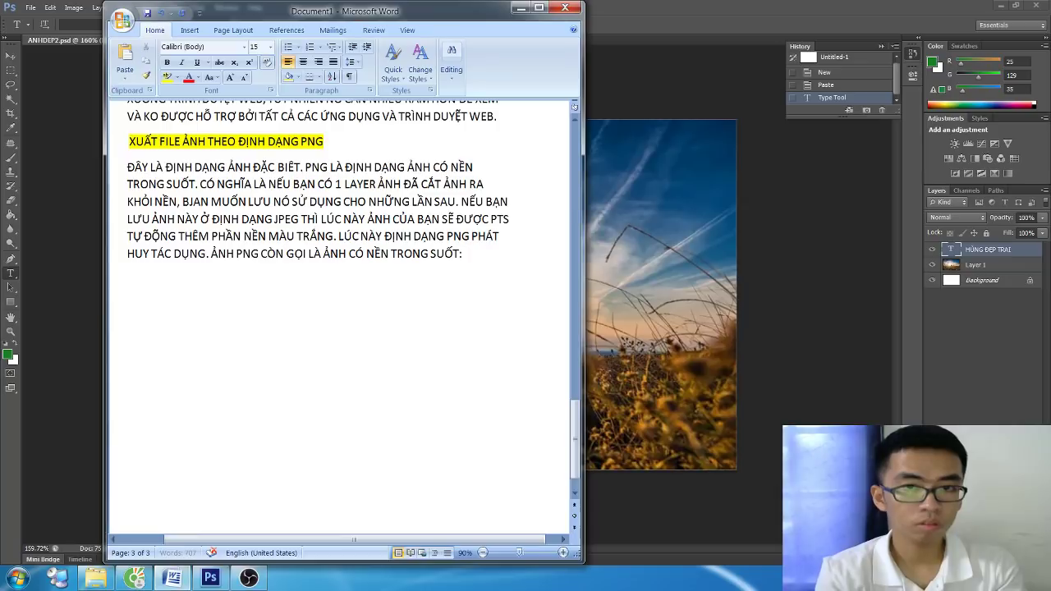
{"action": "type", "text": " CÁCH LÀM NHƯ SA"}
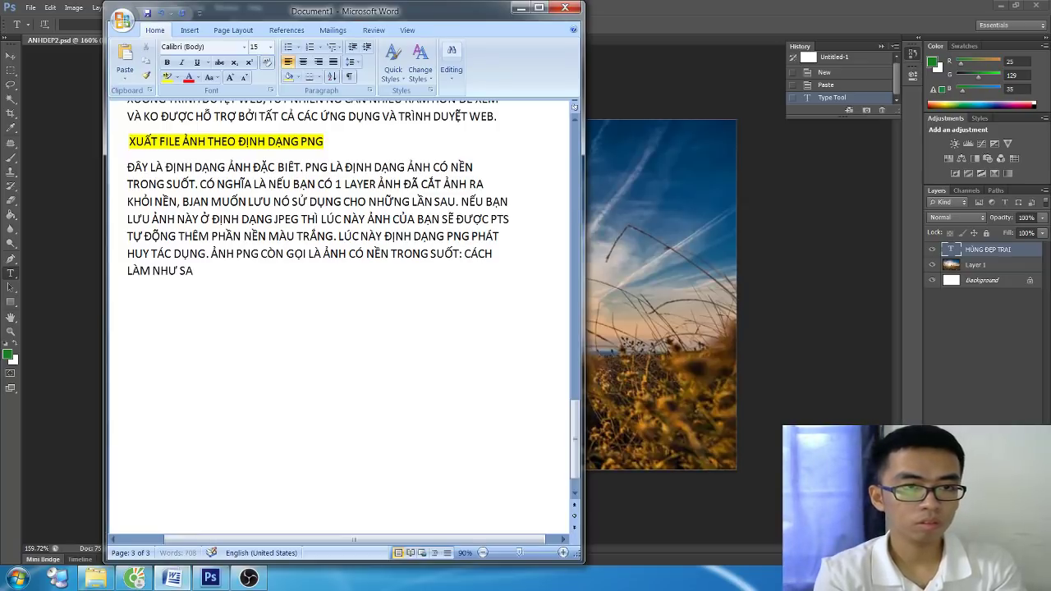
{"action": "type", "text": "U:"}
Step: Start a new line 'Ở BƯỚC 4 :' and scroll up to the earlier step 4 instructions
{"action": "key", "text": "Return"}
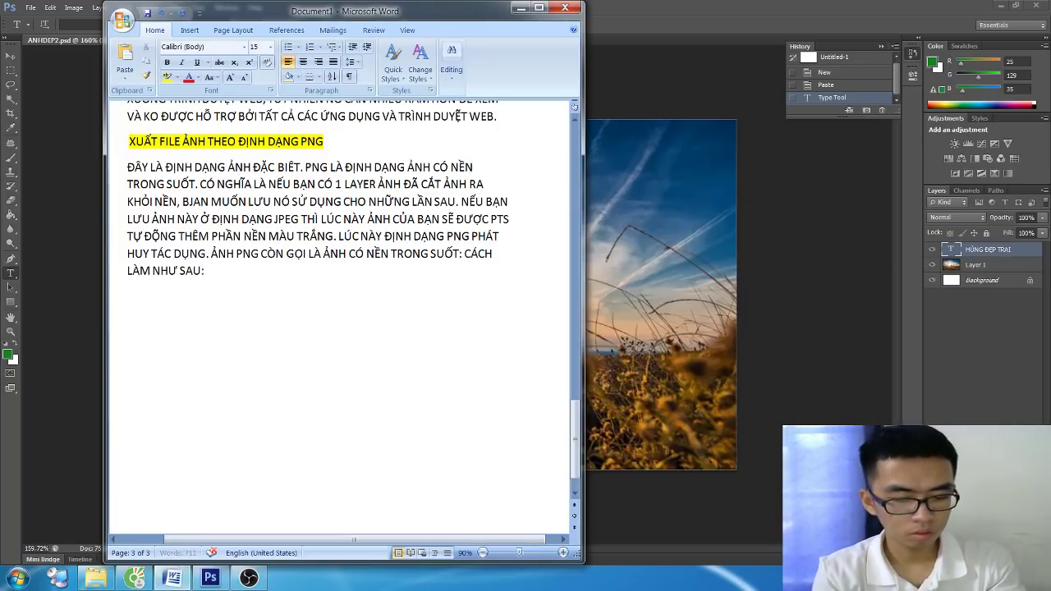
{"action": "type", "text": "Ở BƯỚC"}
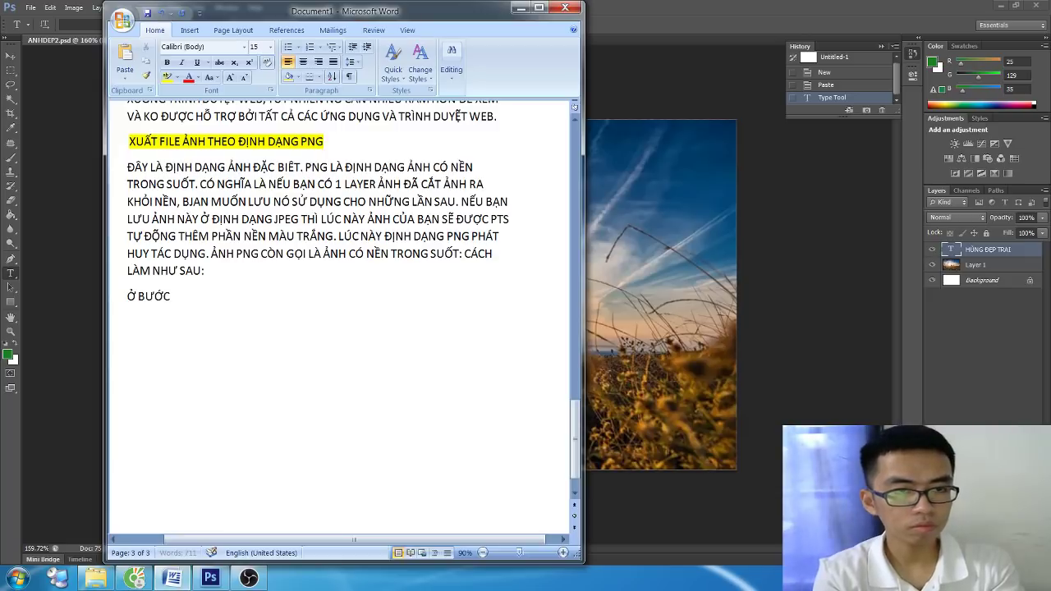
{"action": "type", "text": " 4 :"}
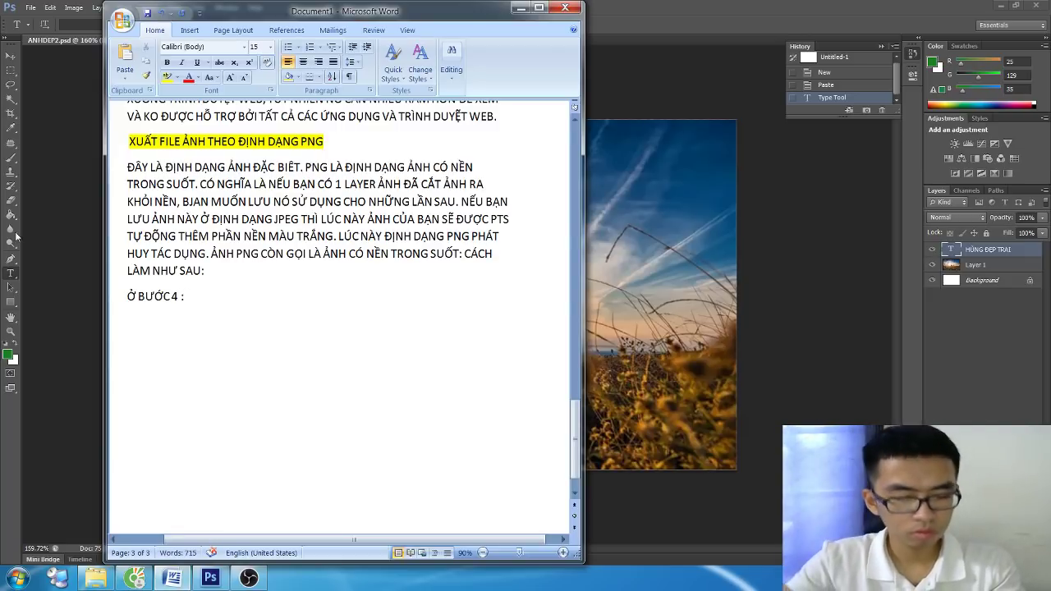
{"action": "scroll", "coordinate": [339, 320], "scroll_direction": "up", "scroll_amount": 2}
{"action": "scroll", "coordinate": [340, 320], "scroll_direction": "up", "scroll_amount": 4}
{"action": "scroll", "coordinate": [173, 279], "scroll_direction": "up", "scroll_amount": 5}
{"action": "scroll", "coordinate": [173, 279], "scroll_direction": "up", "scroll_amount": 6}
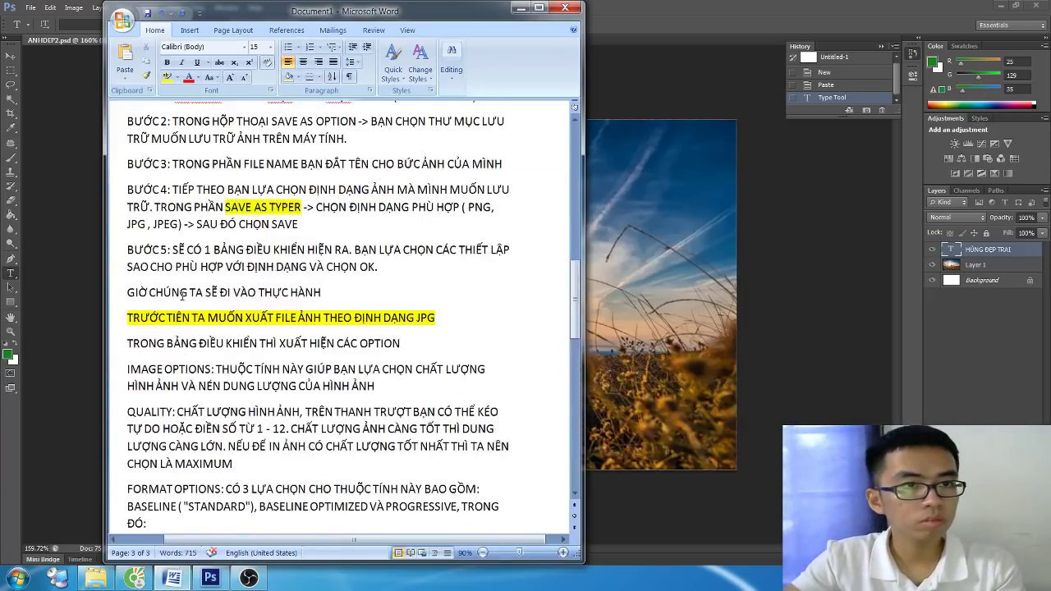
{"action": "scroll", "coordinate": [173, 279], "scroll_direction": "up", "scroll_amount": 3}
Step: Select the earlier step 4 paragraph for reference, then return to the new line
{"action": "left_click_drag", "start_coordinate": [173, 279], "coordinate": [411, 298]}
{"action": "left_click", "coordinate": [264, 319]}
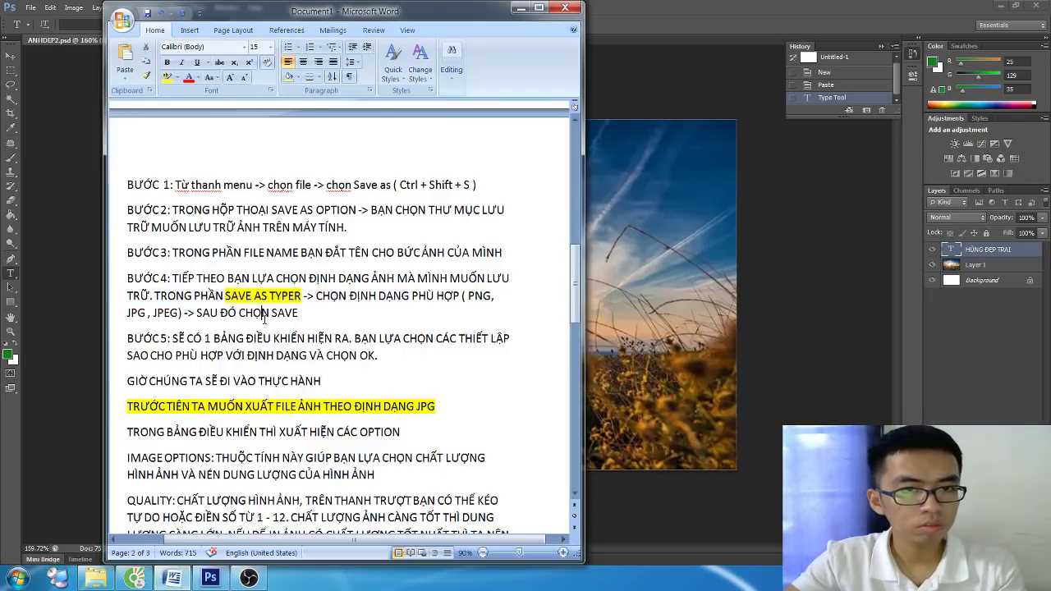
{"action": "left_click_drag", "start_coordinate": [322, 310], "coordinate": [167, 278]}
{"action": "left_click", "coordinate": [167, 278]}
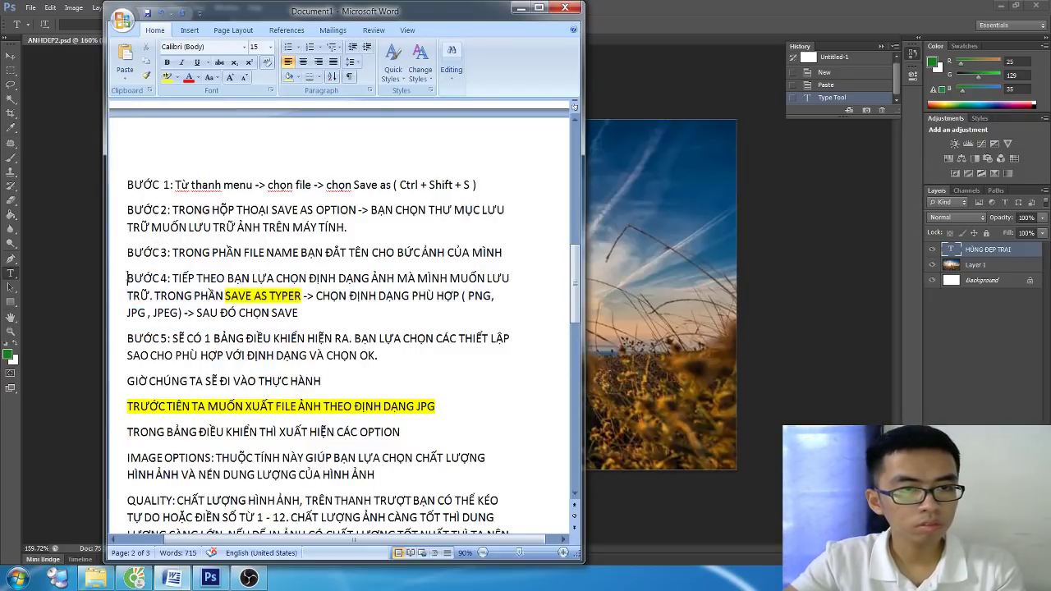
{"action": "left_click_drag", "start_coordinate": [404, 318], "coordinate": [167, 278]}
{"action": "left_click", "coordinate": [404, 318]}
{"action": "left_click_drag", "start_coordinate": [405, 318], "coordinate": [177, 280]}
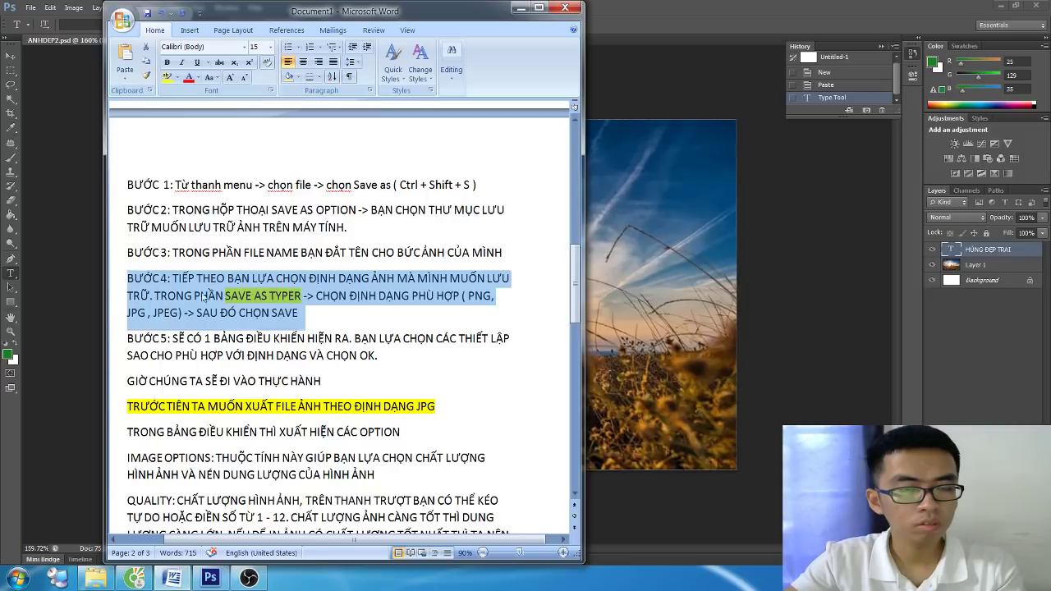
{"action": "scroll", "coordinate": [247, 296], "scroll_direction": "down", "scroll_amount": 8}
{"action": "scroll", "coordinate": [303, 308], "scroll_direction": "down", "scroll_amount": 8}
{"action": "scroll", "coordinate": [303, 308], "scroll_direction": "down", "scroll_amount": 2}
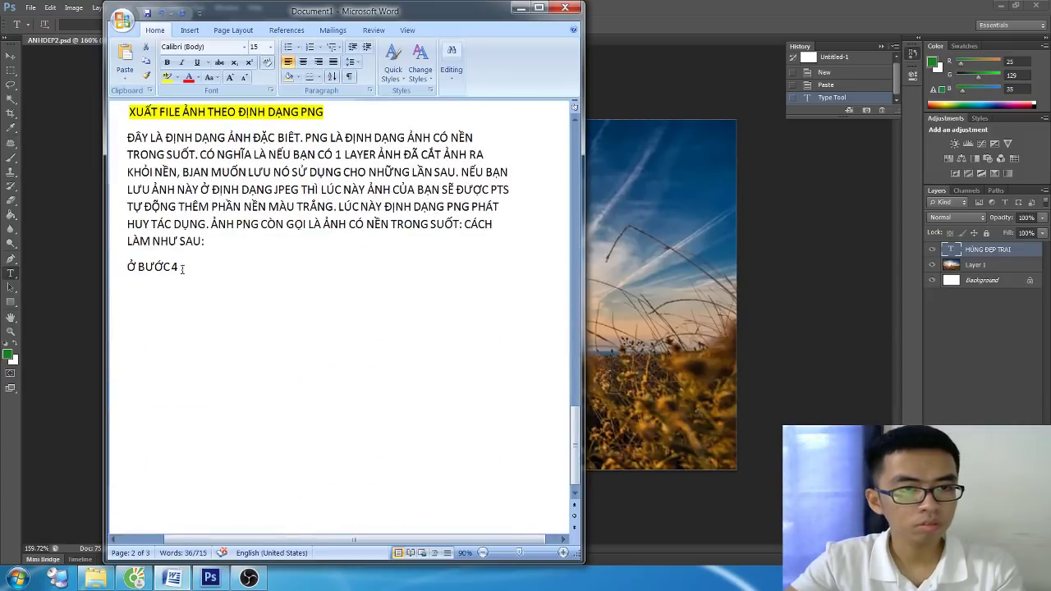
{"action": "left_click", "coordinate": [220, 270]}
{"action": "type", "text": ":"}
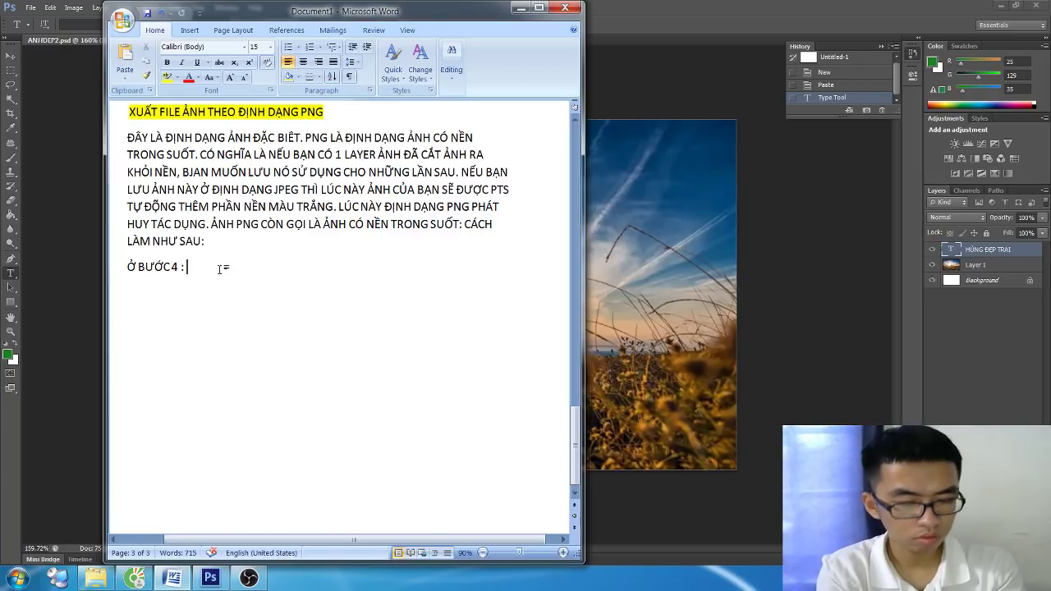
Step: Replace the unfinished line with the PNG Option box sentence and begin the NONE entry
{"action": "key", "text": "BackSpace"}
{"action": "type", "text": "Ở TRE"}
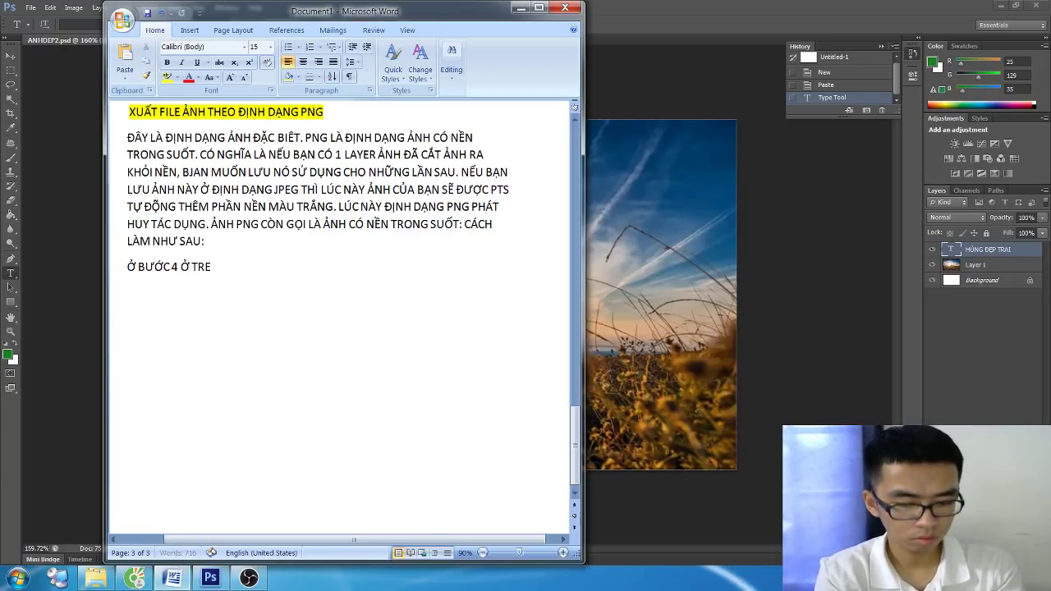
{"action": "key", "text": "BackSpace"}
{"action": "type", "text": "ÊN CHÚNG TA"}
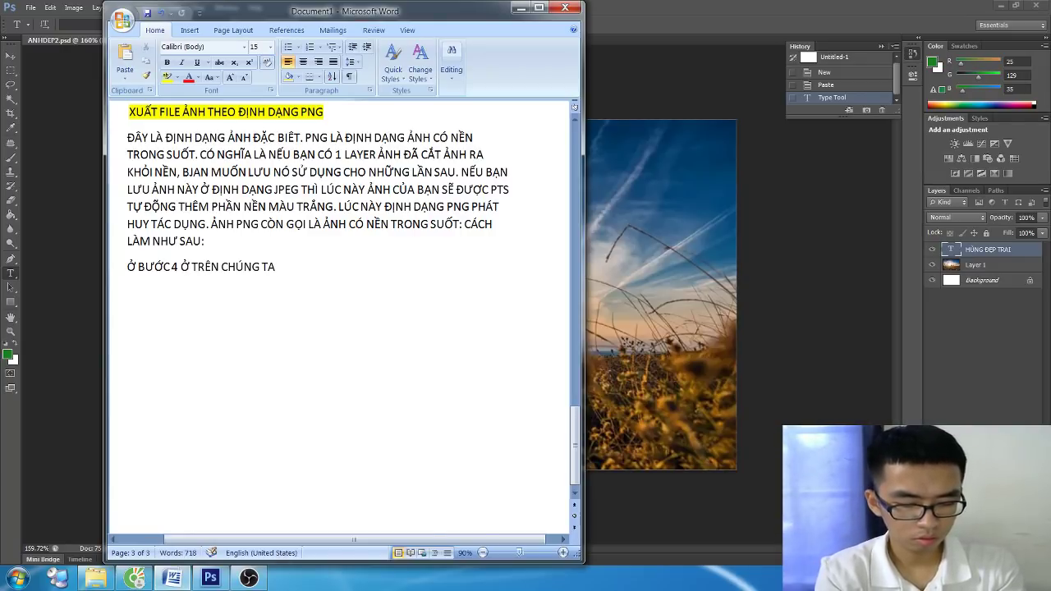
{"action": "type", "text": " LỰA"}
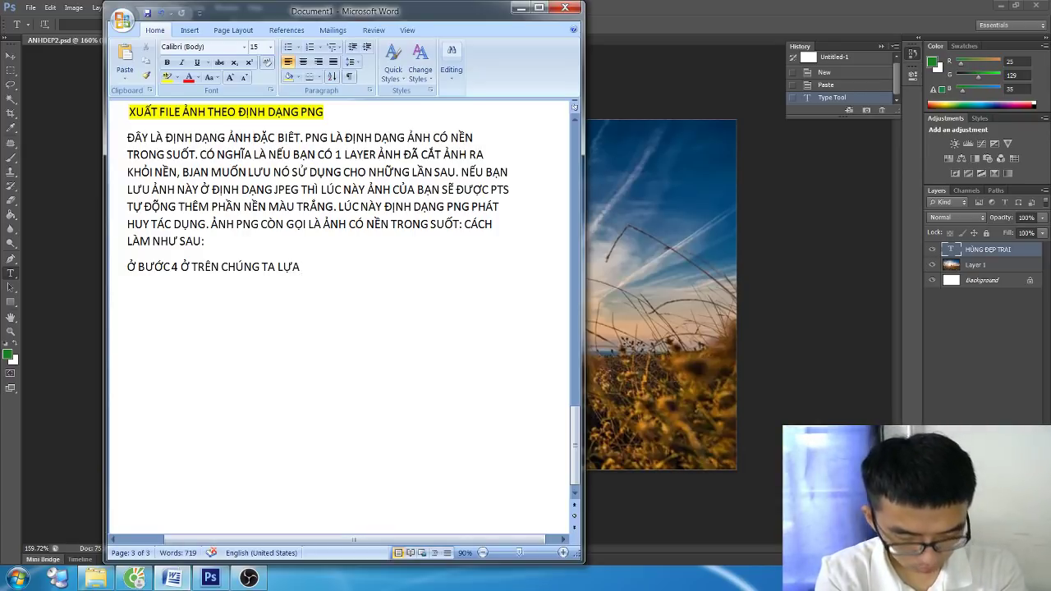
{"action": "key", "text": "BackSpace"}
{"action": "key", "text": "BackSpace"}
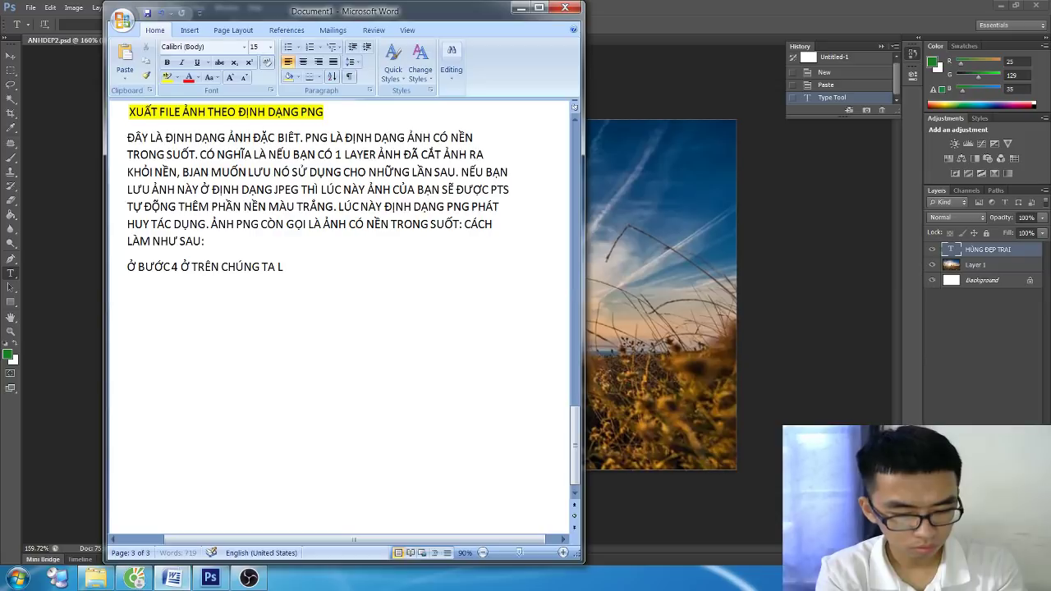
{"action": "key", "text": "BackSpace"}
{"action": "key", "text": "BackSpace"}
{"action": "key", "text": "BackSpace"}
{"action": "key", "text": "BackSpace"}
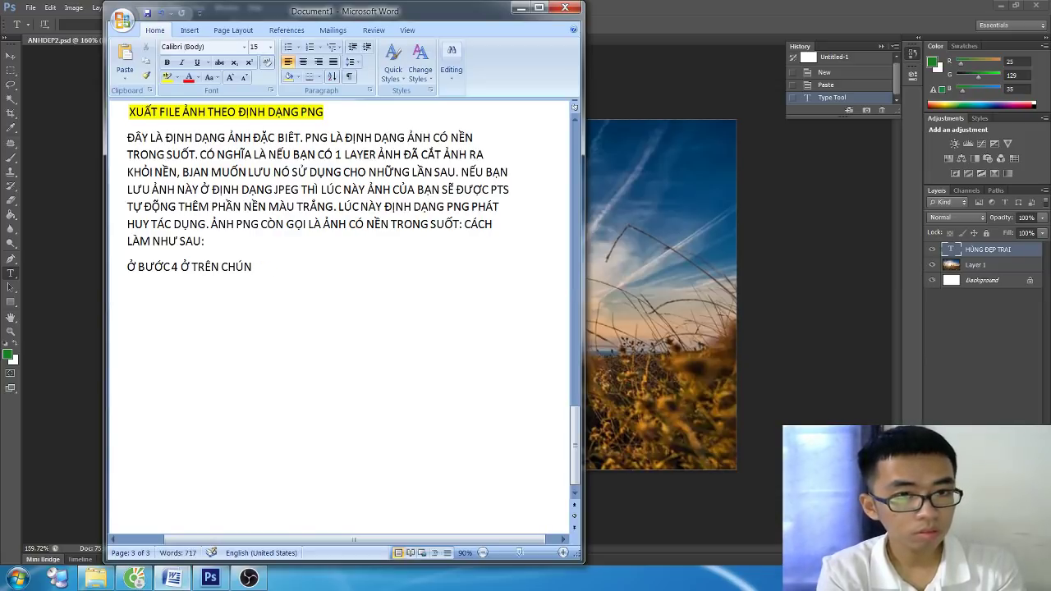
{"action": "key", "text": "BackSpace"}
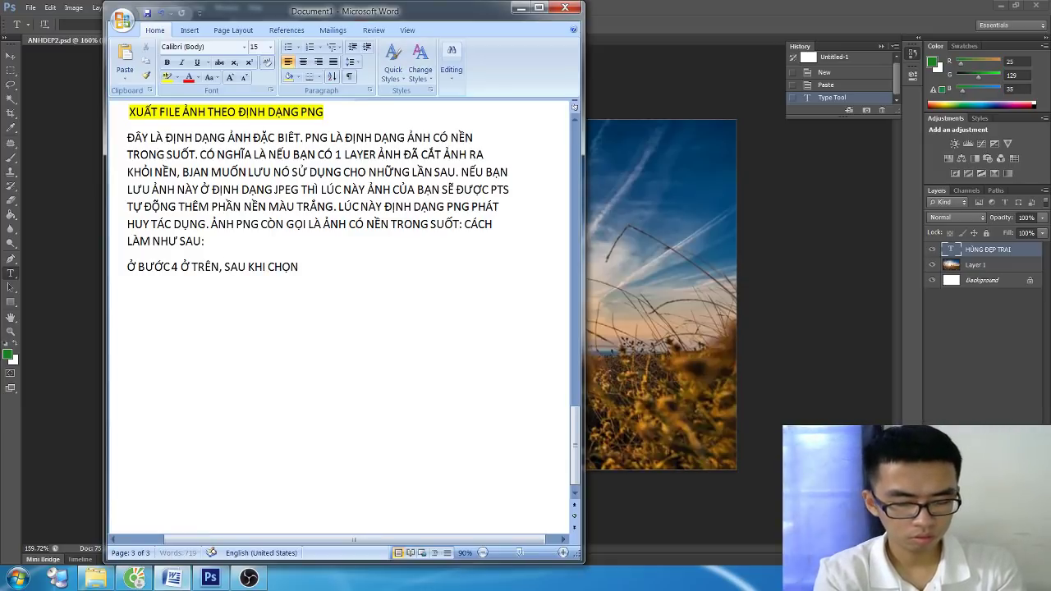
{"action": "type", "text": "LỆ"}
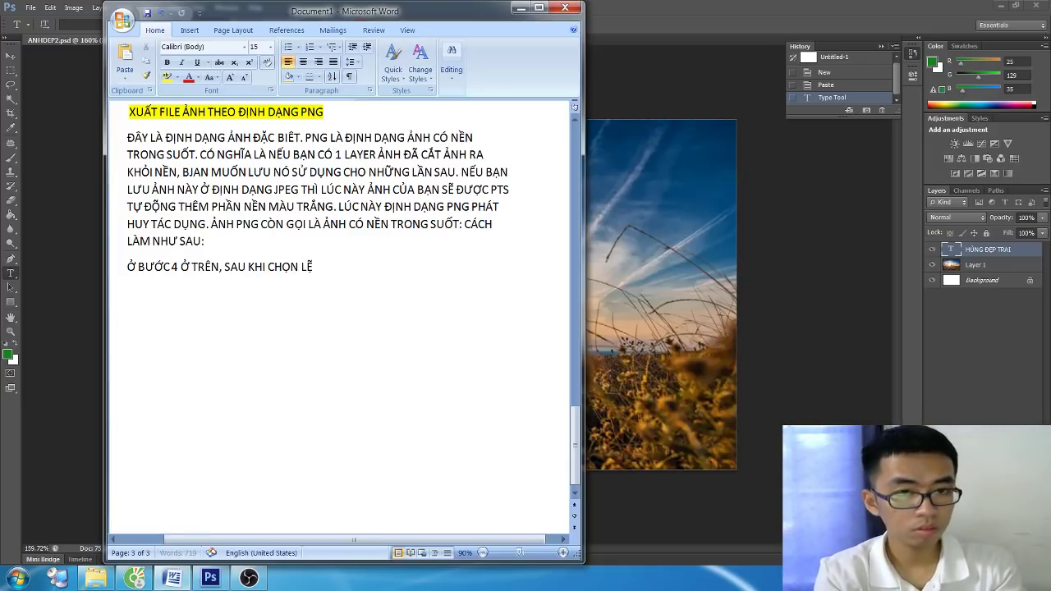
{"action": "type", "text": "NH SAVE."}
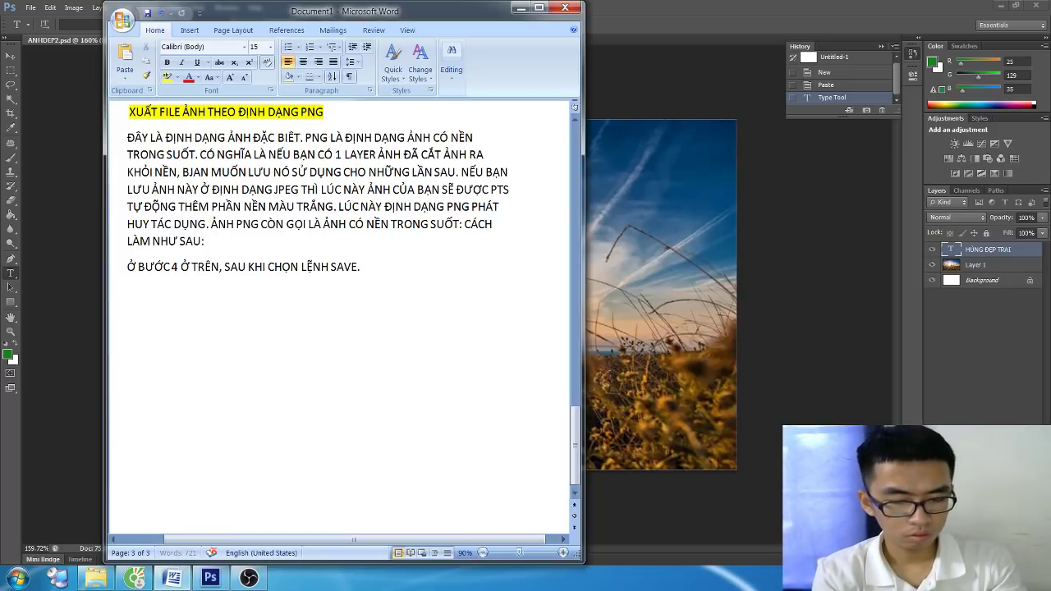
{"action": "type", "text": " LÚC NÀY"}
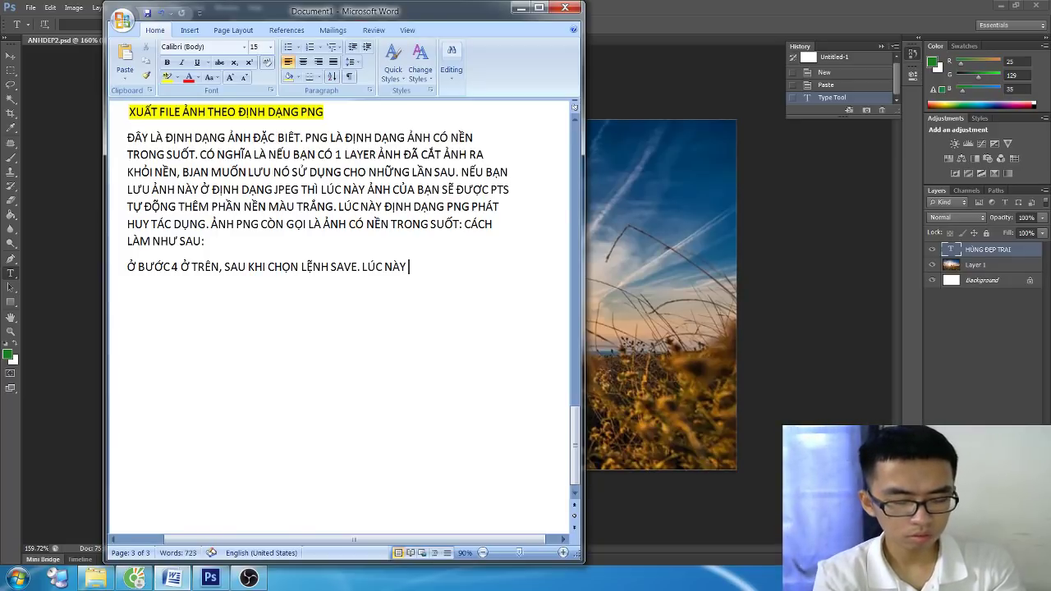
{"action": "type", "text": " MÔ"}
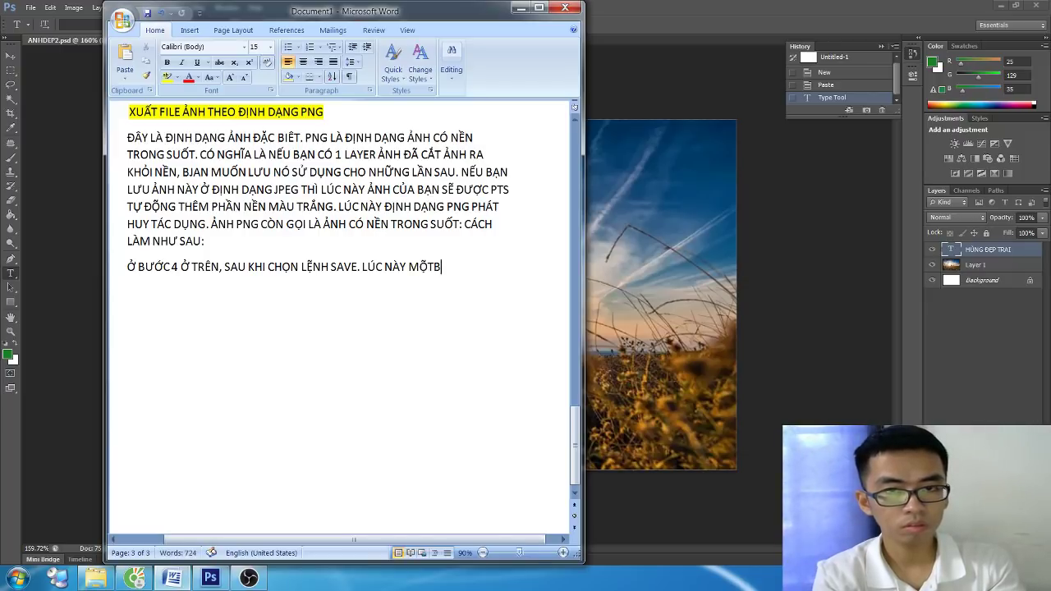
{"action": "type", "text": " BẢN PNG O"}
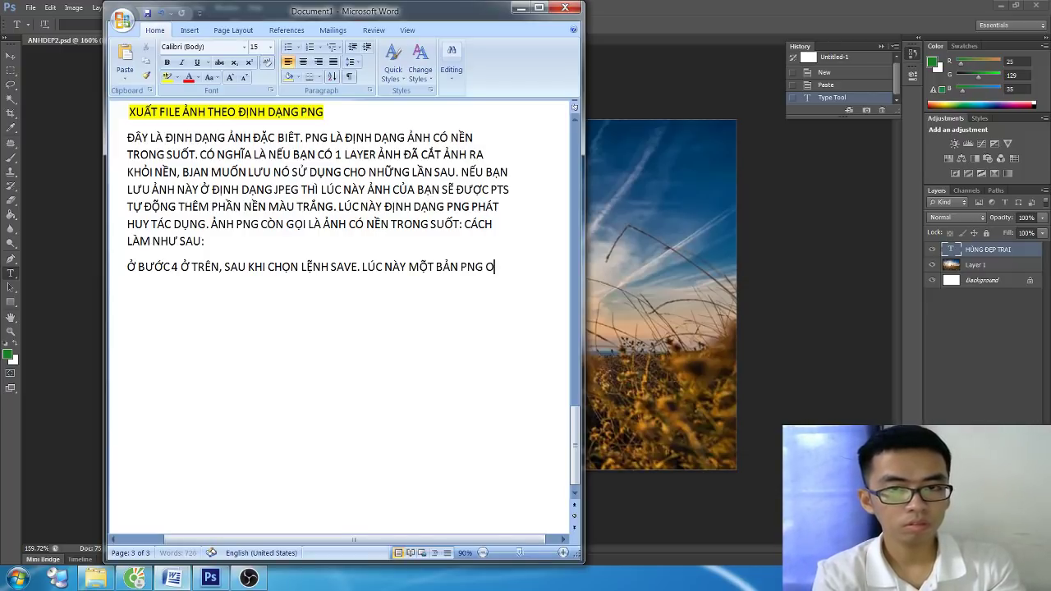
{"action": "type", "text": "PTION"}
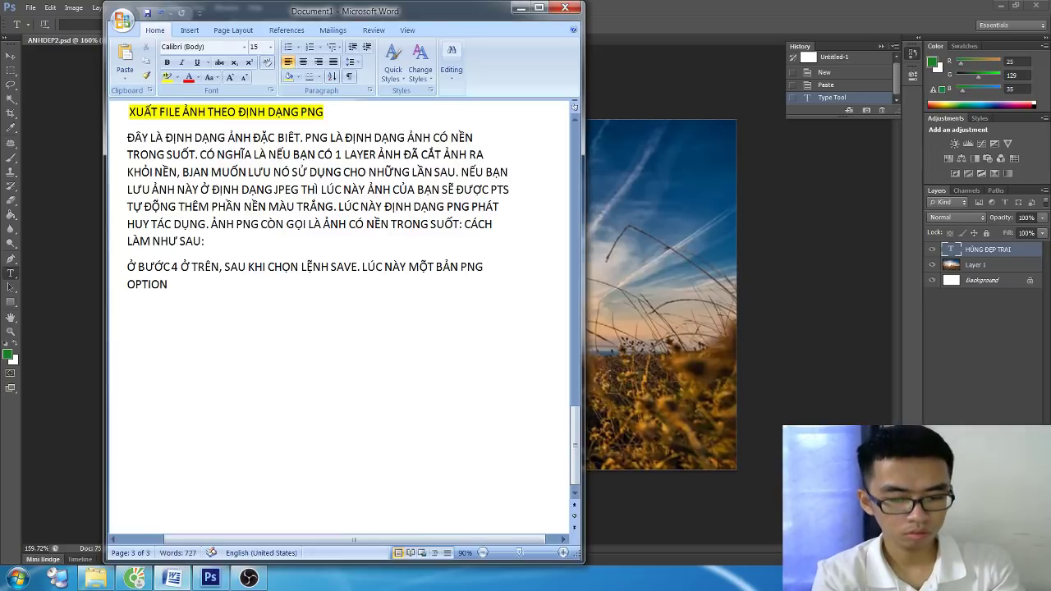
{"action": "type", "text": " HIỆN RA CÁC"}
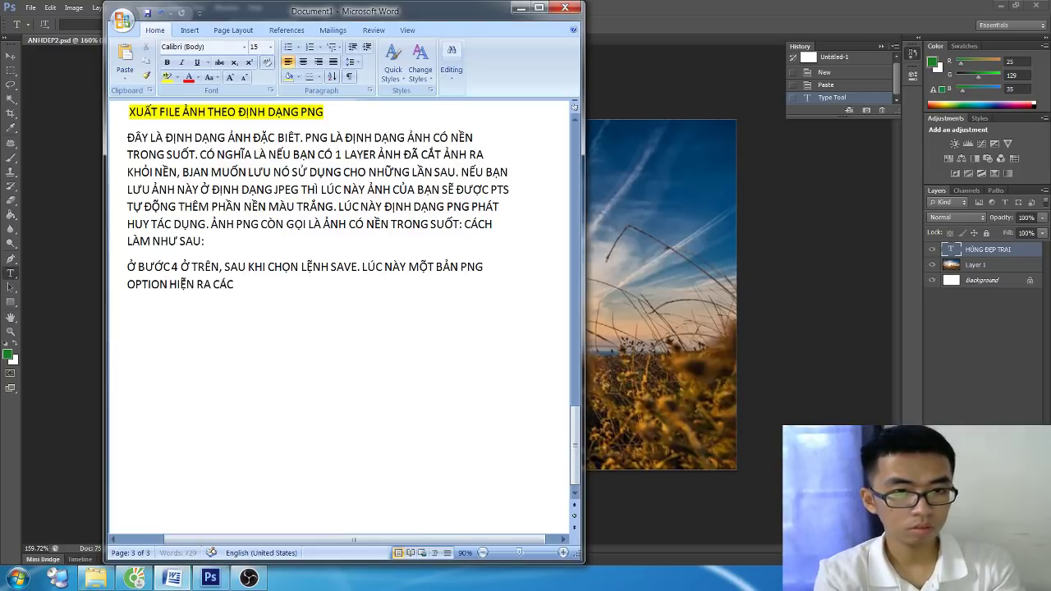
{"action": "key", "text": "BackSpace"}
{"action": "key", "text": "BackSpace"}
{"action": "type", "text": "Ó CÁC "}
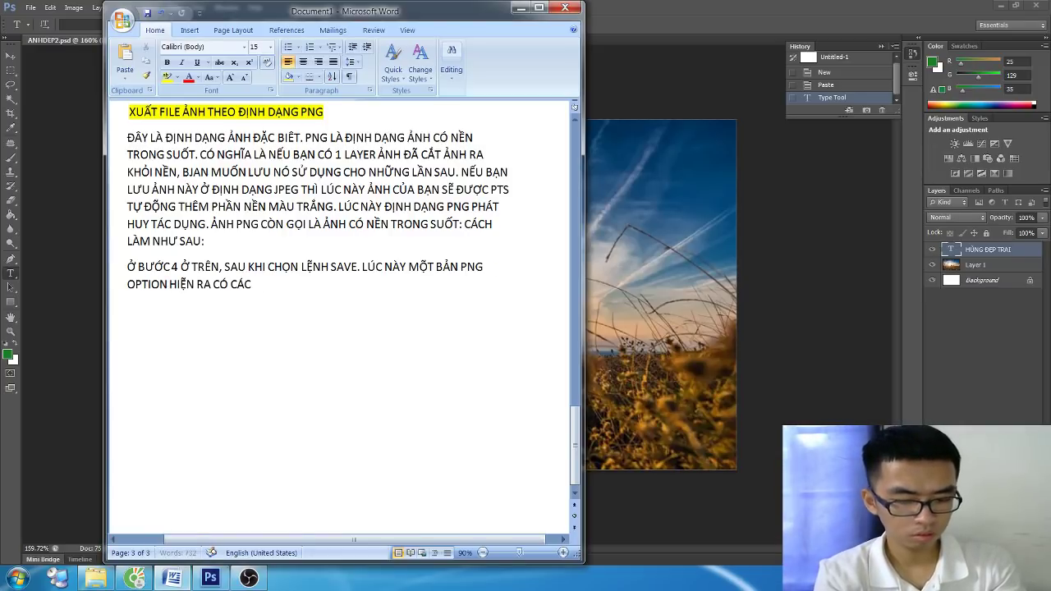
{"action": "type", "text": "LU"}
{"action": "type", "text": " SAU"}
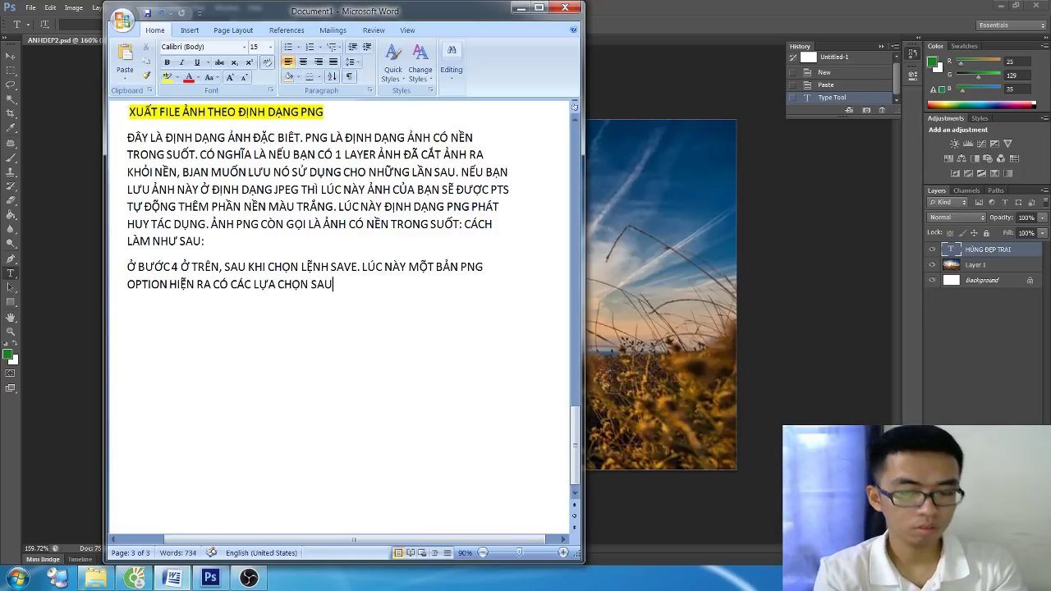
{"action": "type", "text": ":"}
{"action": "key", "text": "Return"}
{"action": "type", "text": "NONE"}
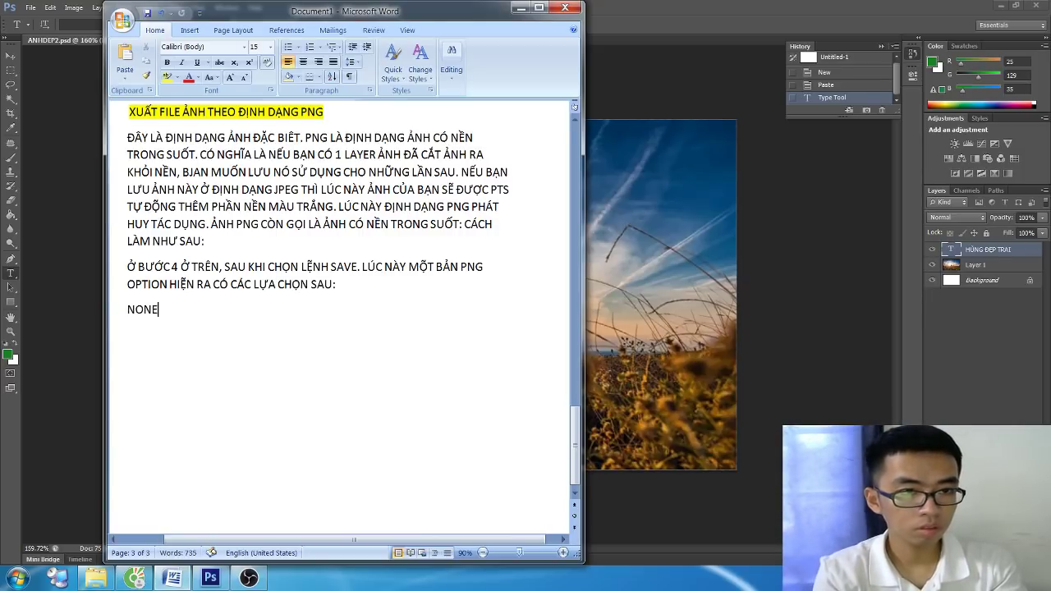
{"action": "type", "text": ": CHỈ HIỆN THU"}
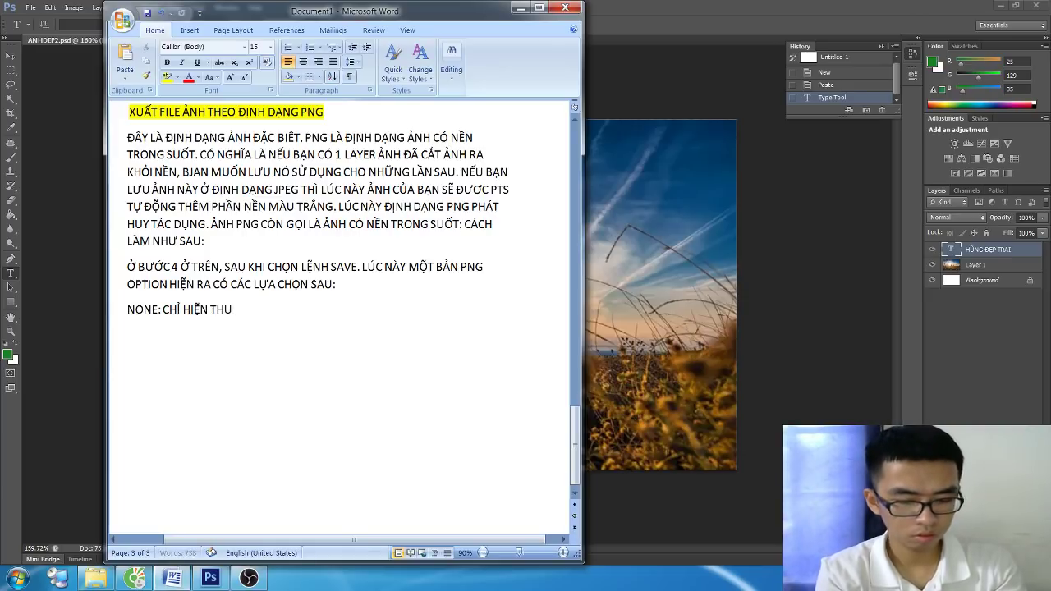
{"action": "key", "text": "BackSpace"}
{"action": "type", "text": "Ị HÌNH ẢN"}
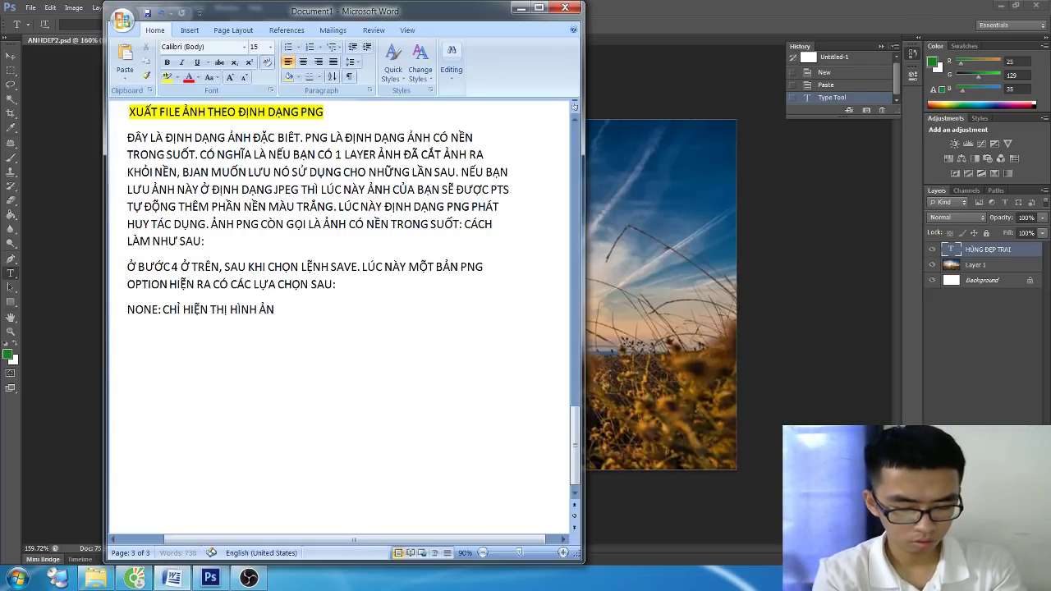
{"action": "type", "text": "H TRONG TRÌNH"}
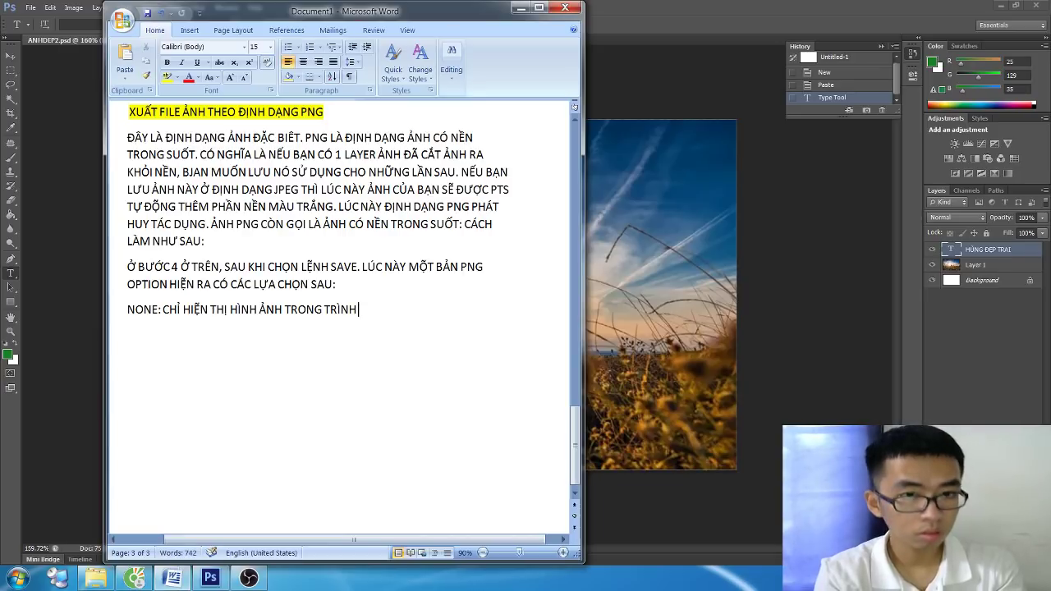
{"action": "type", "text": " DUYỆT Ư"}
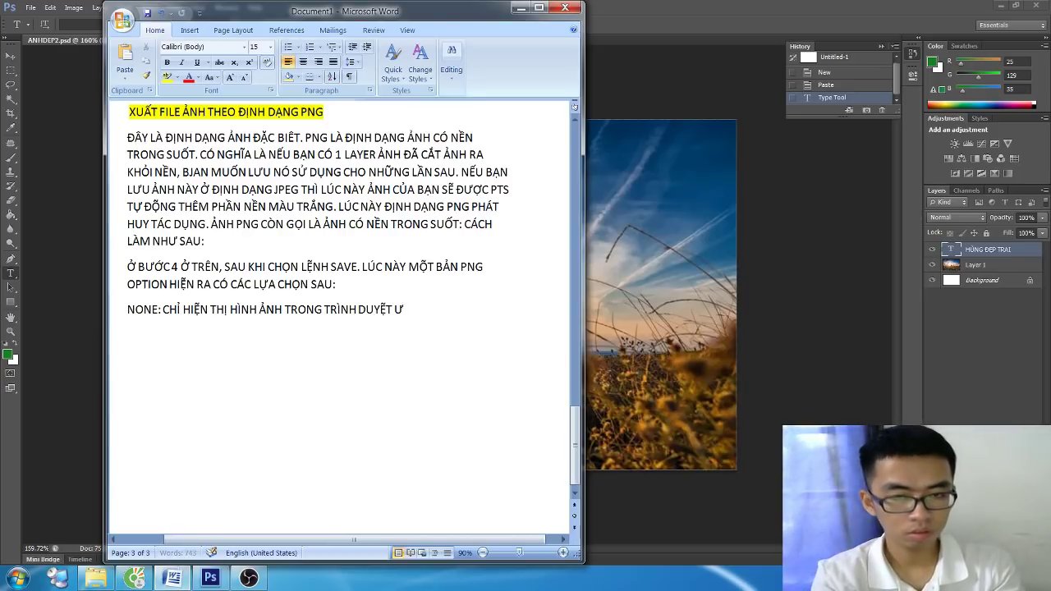
{"action": "type", "text": "WEB KHI ĐƯỢC"}
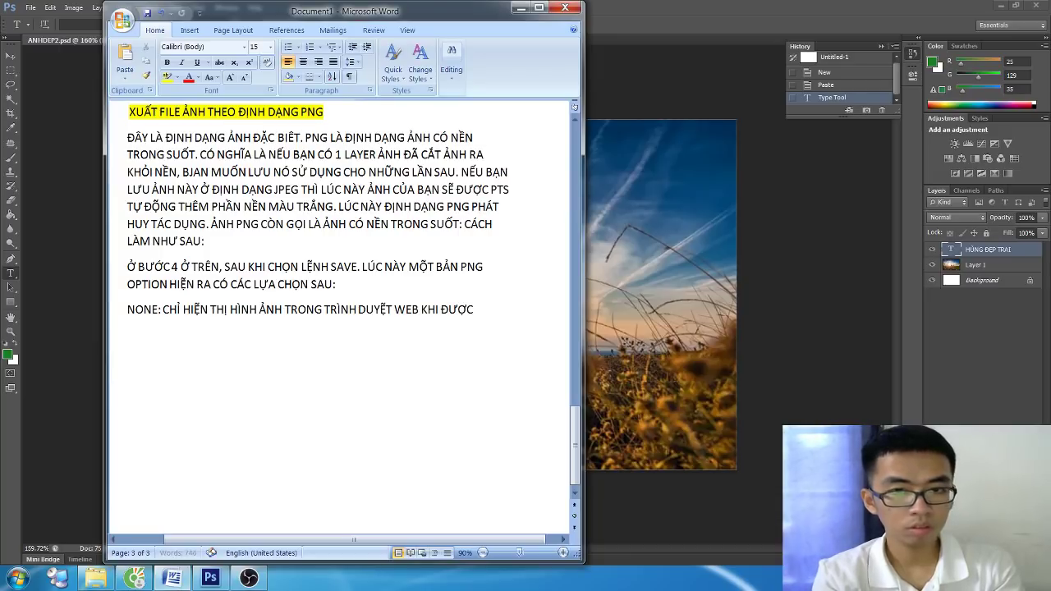
{"action": "type", "text": " TẢI XUỐNG HO"}
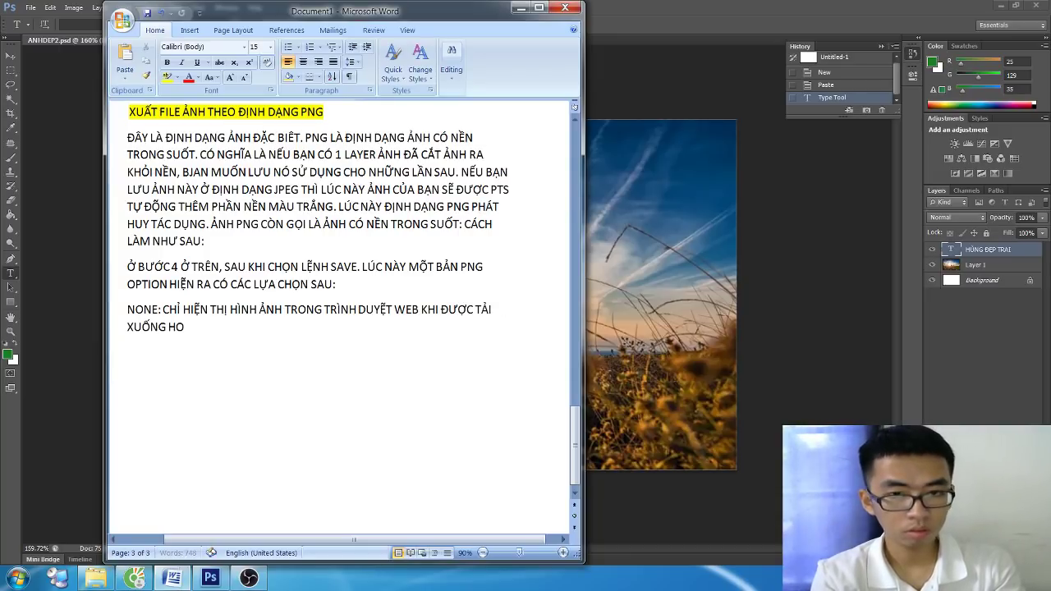
{"action": "type", "text": "OÀN"}
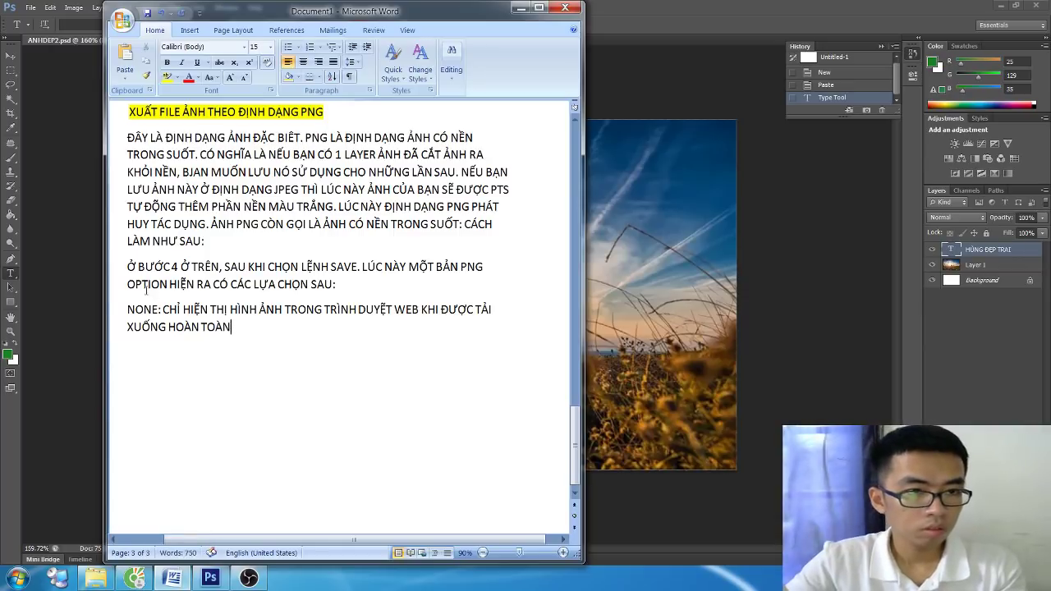
Step: Highlight the word NONE in yellow and continue after its description
{"action": "left_click_drag", "start_coordinate": [160, 311], "coordinate": [129, 310]}
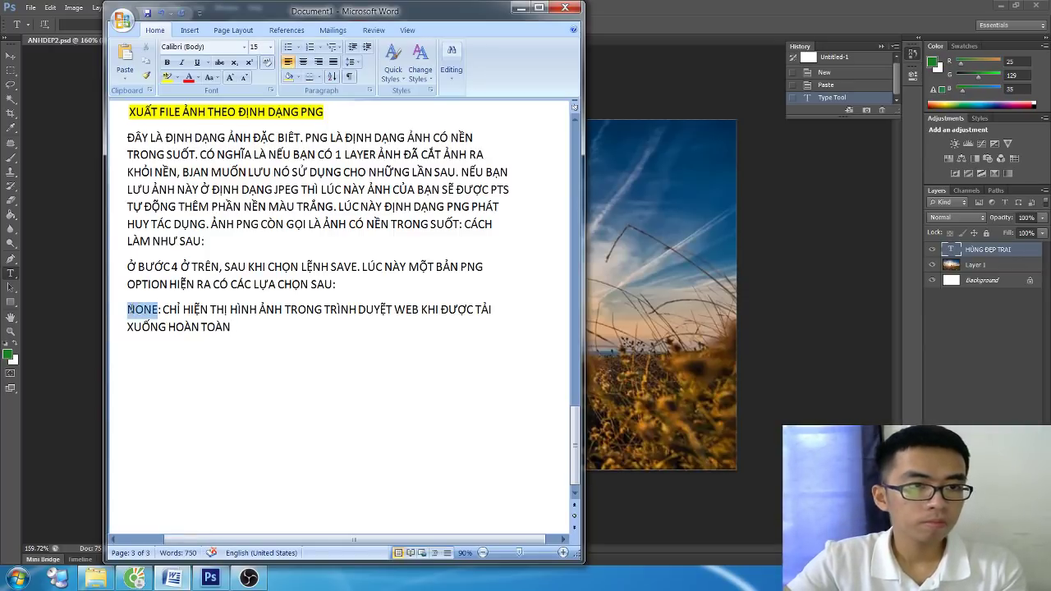
{"action": "left_click", "coordinate": [166, 76]}
{"action": "left_click", "coordinate": [309, 330]}
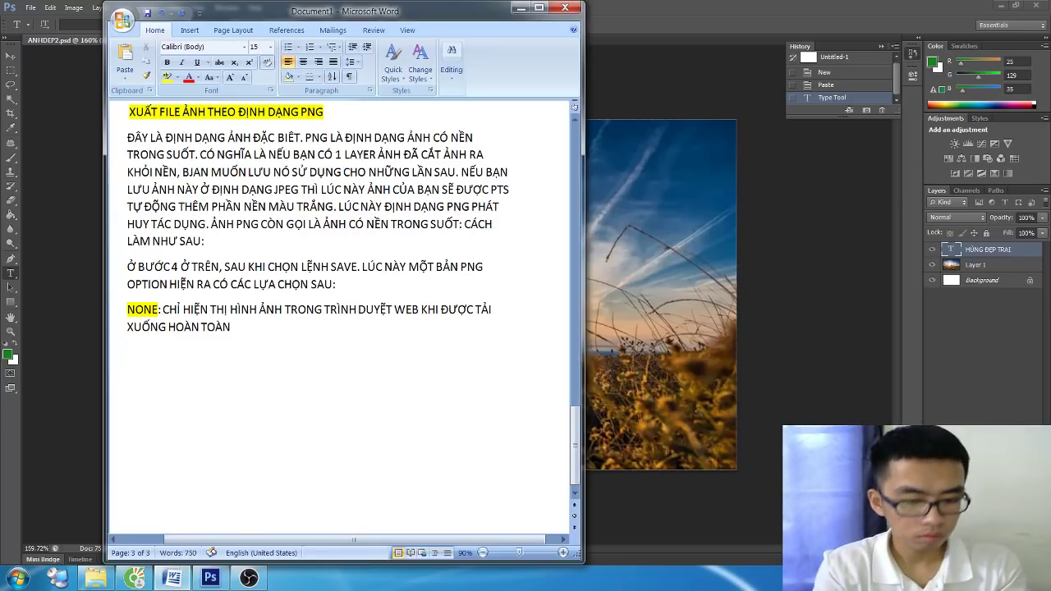
Step: Write the INTERLACED entry about low-resolution previews during download, then select its label
{"action": "type", "text": "IN"}
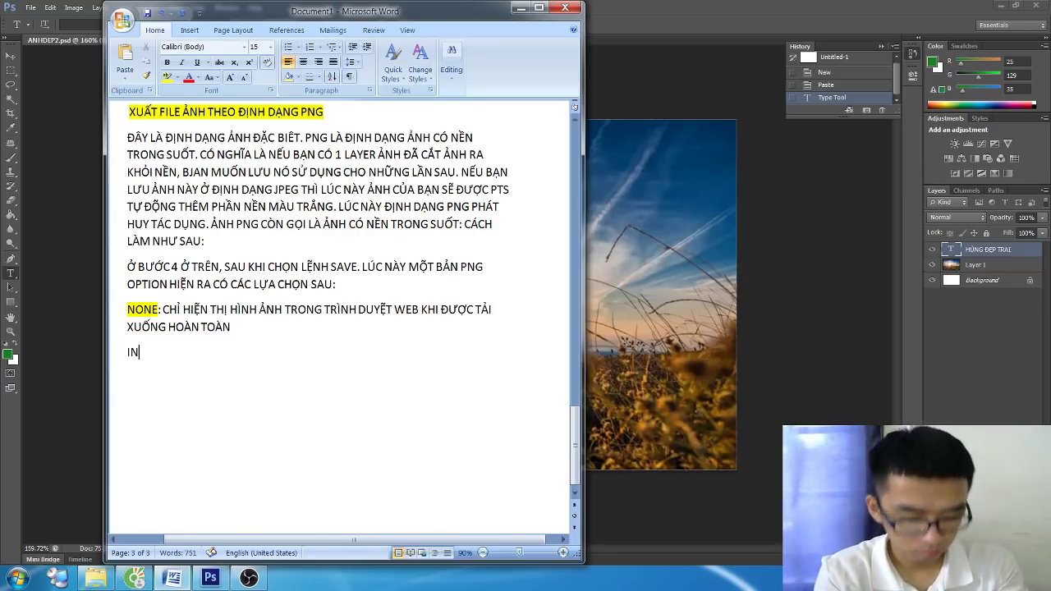
{"action": "type", "text": "TERLACED"}
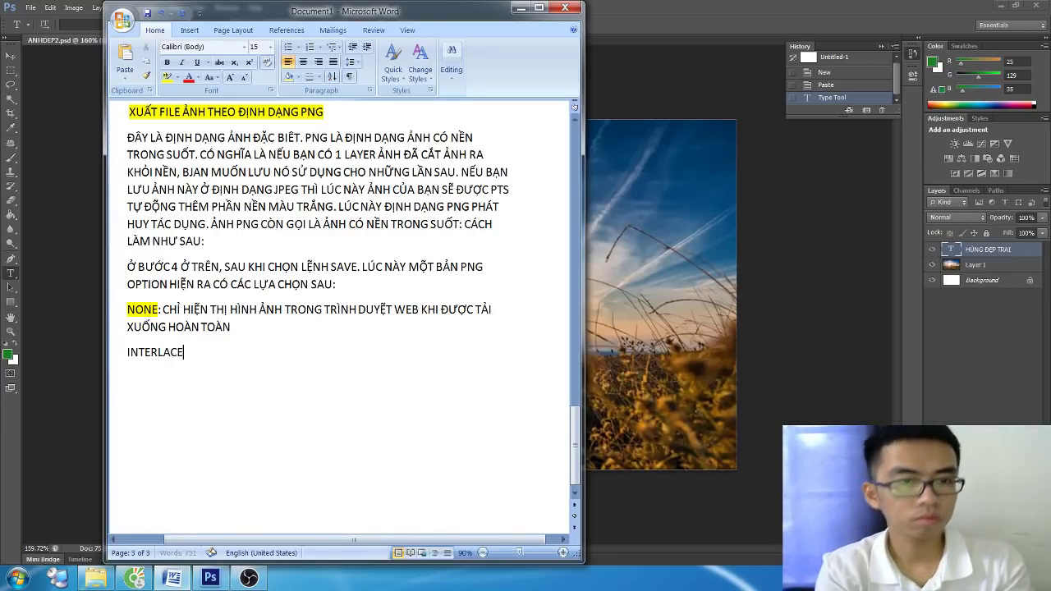
{"action": "type", "text": ": HI"}
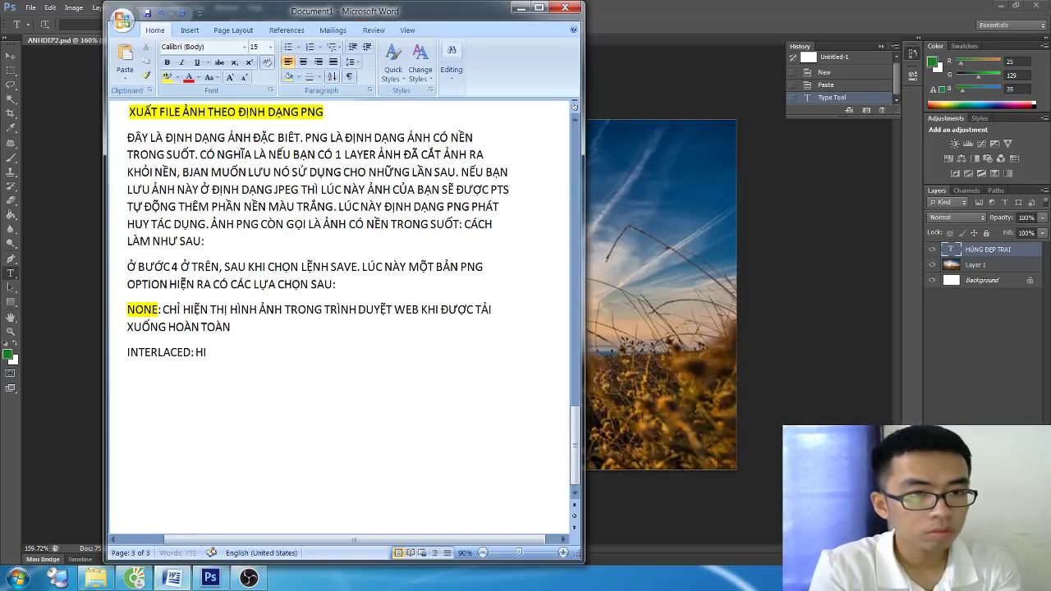
{"action": "type", "text": "ỂN THỊ CÁC O"}
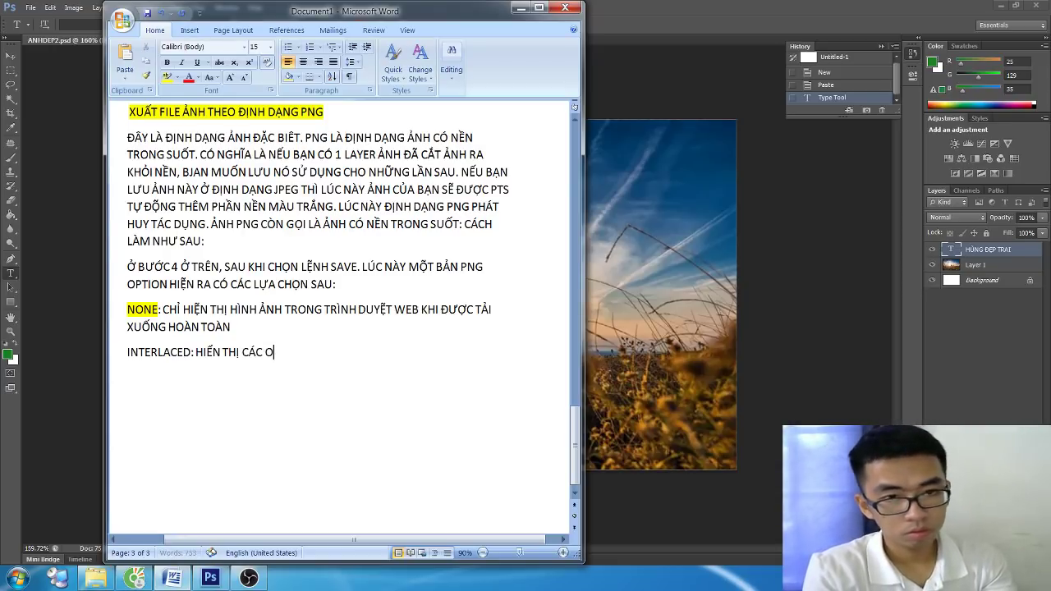
{"action": "key", "text": "BackSpace"}
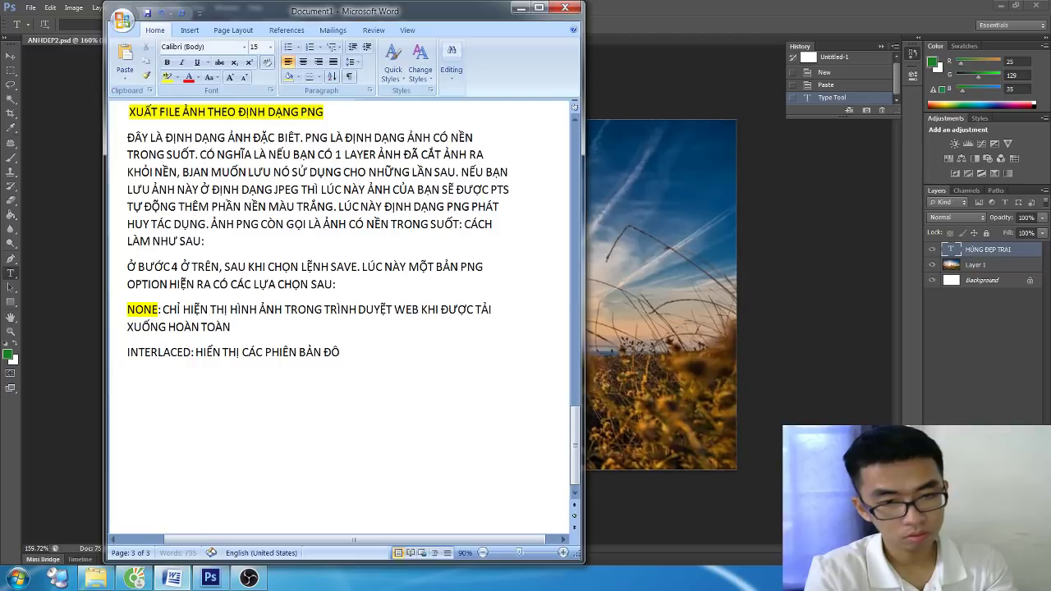
{"action": "type", "text": "ÂN GIẢI THẤP"}
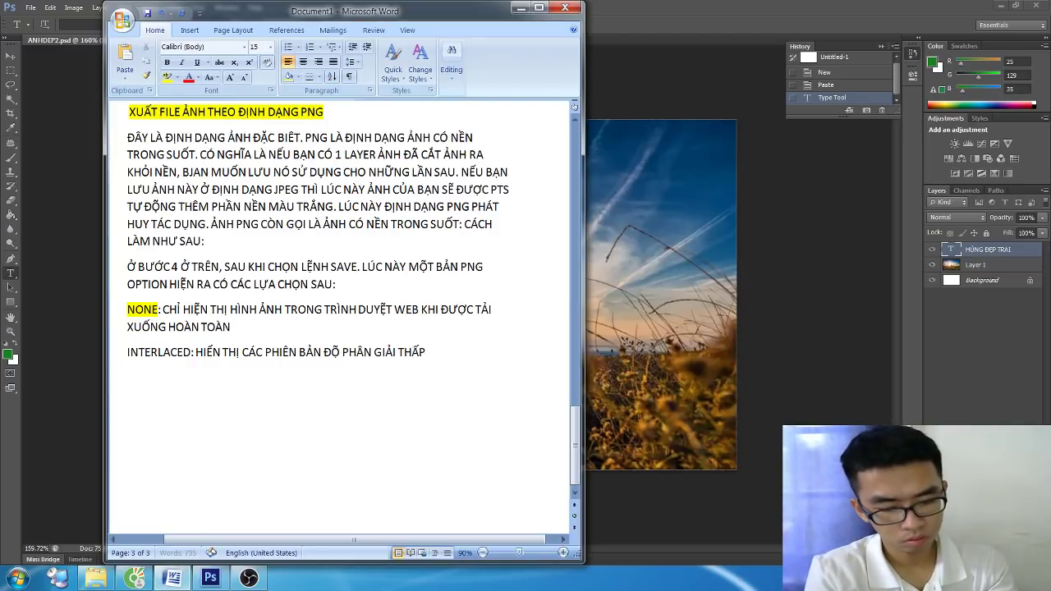
{"action": "type", "text": " CỦA HI"}
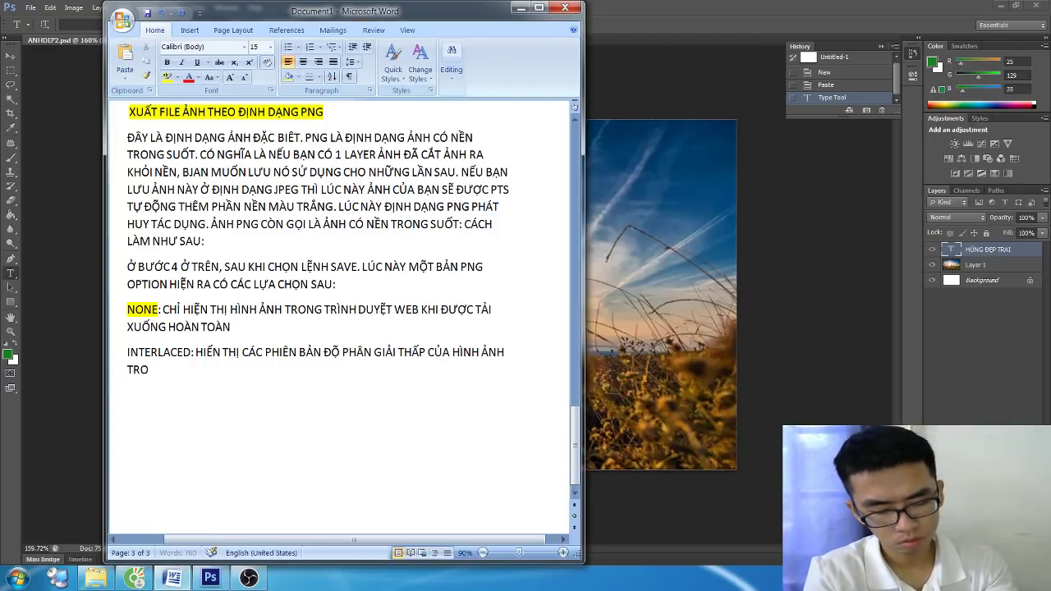
{"action": "type", "text": " TỆP HÌNH "}
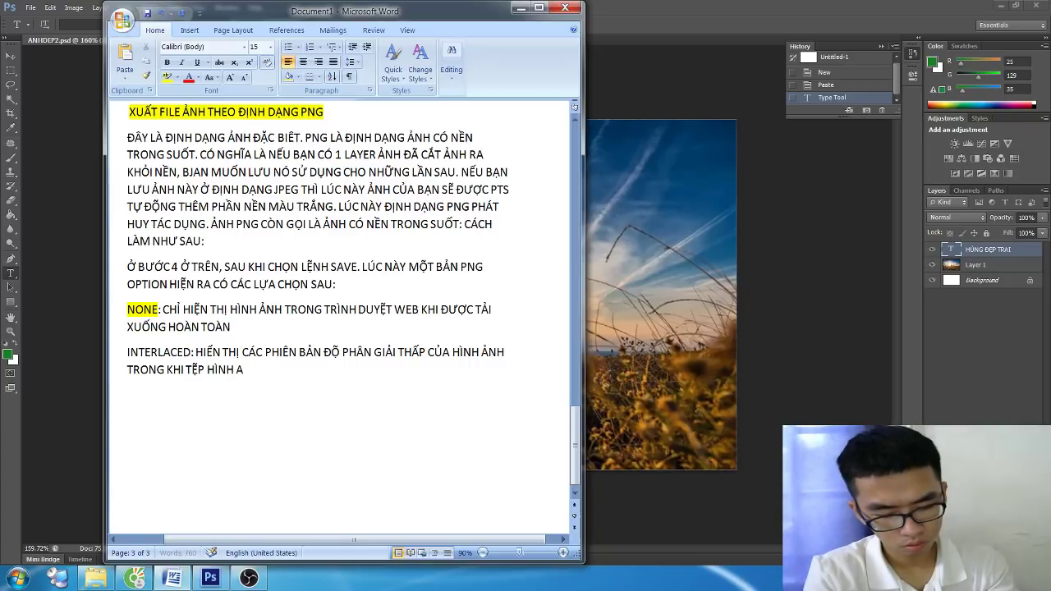
{"action": "type", "text": "ẢNH ĐA"}
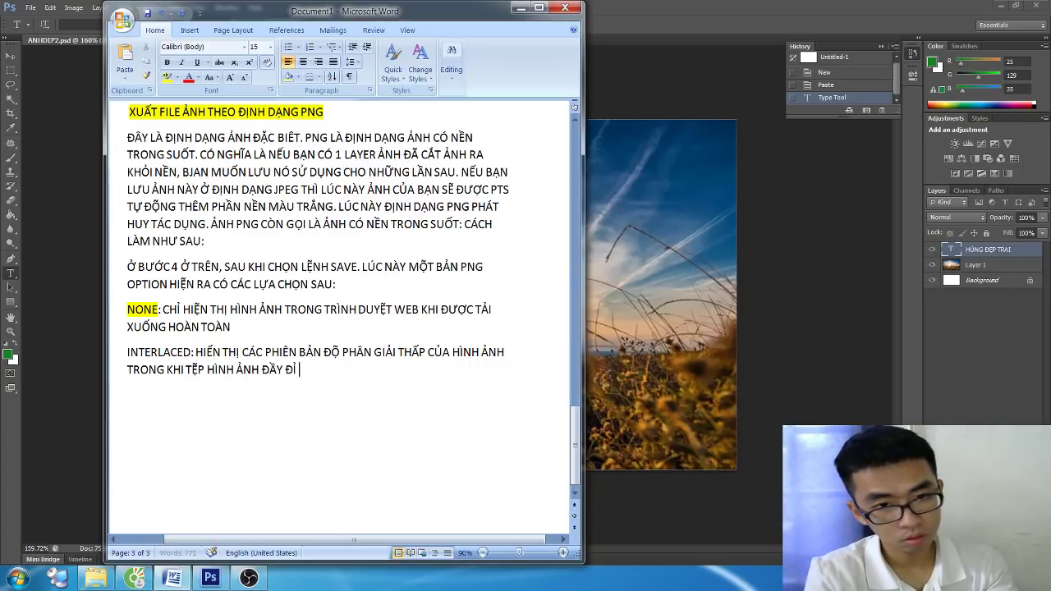
{"action": "type", "text": " ĐANG"}
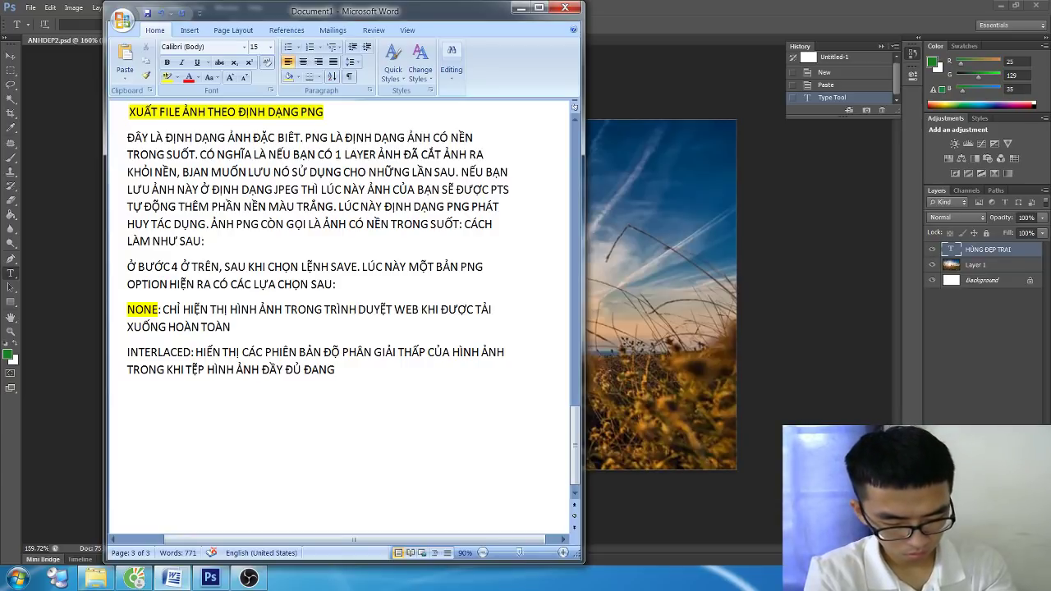
{"action": "type", "text": " TẢI XUỐNG TÌNH DUYỆT"}
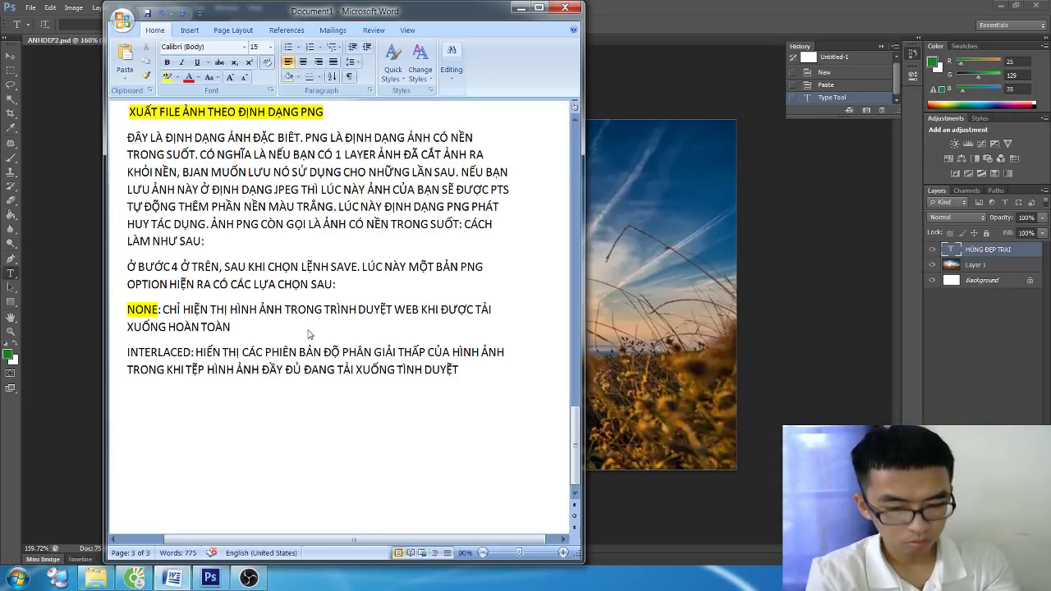
{"action": "type", "text": "."}
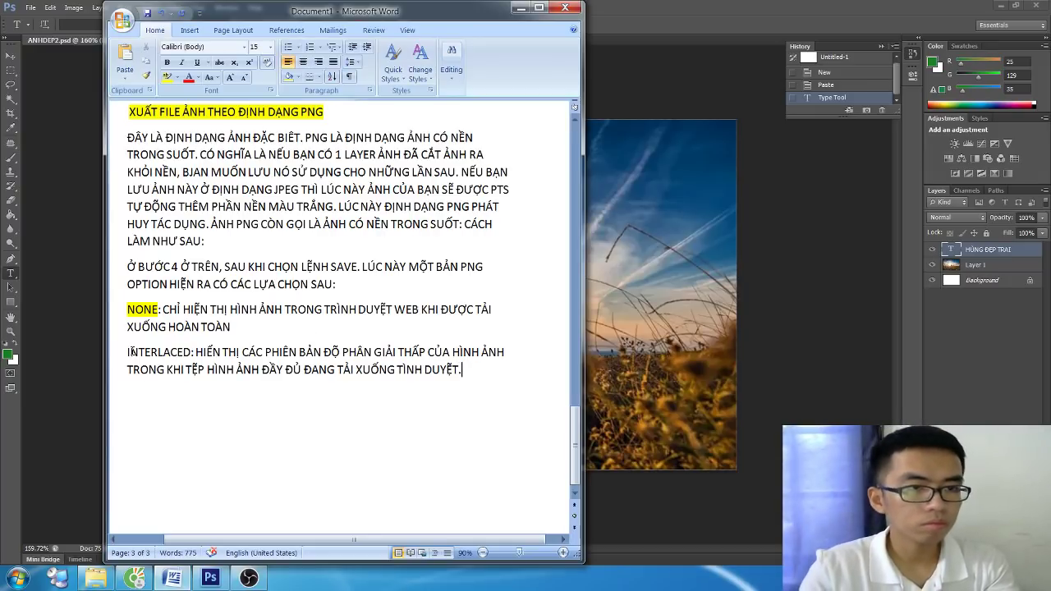
{"action": "left_click_drag", "start_coordinate": [127, 352], "coordinate": [194, 353]}
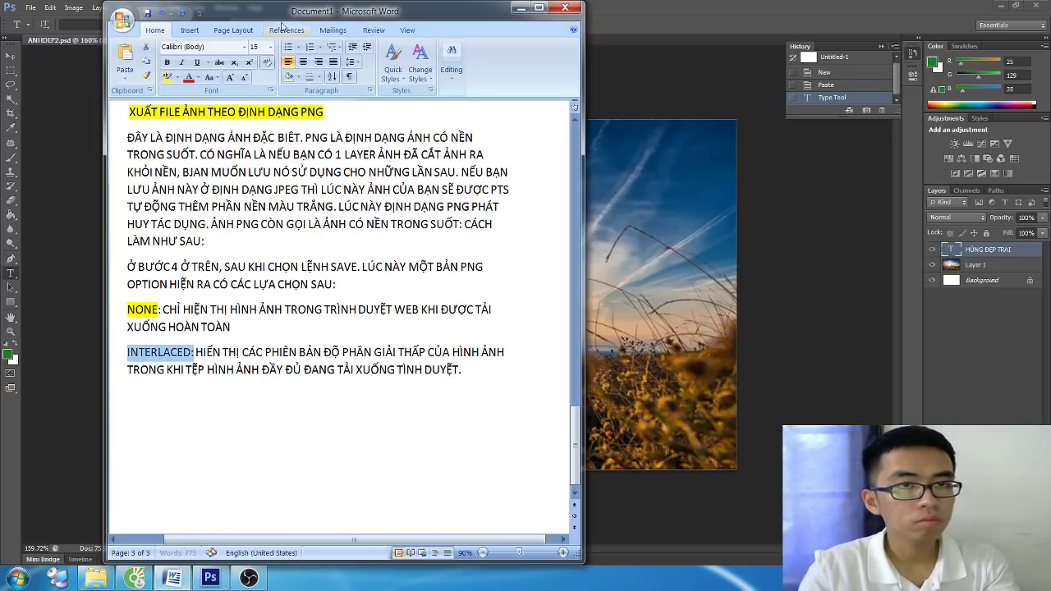
Step: Highlight the INTERLACED: label in yellow, then start saving the Photoshop image as PNG
{"action": "left_click", "coordinate": [168, 76]}
{"action": "scroll", "coordinate": [341, 328], "scroll_direction": "down", "scroll_amount": 1}
{"action": "left_click", "coordinate": [50, 246]}
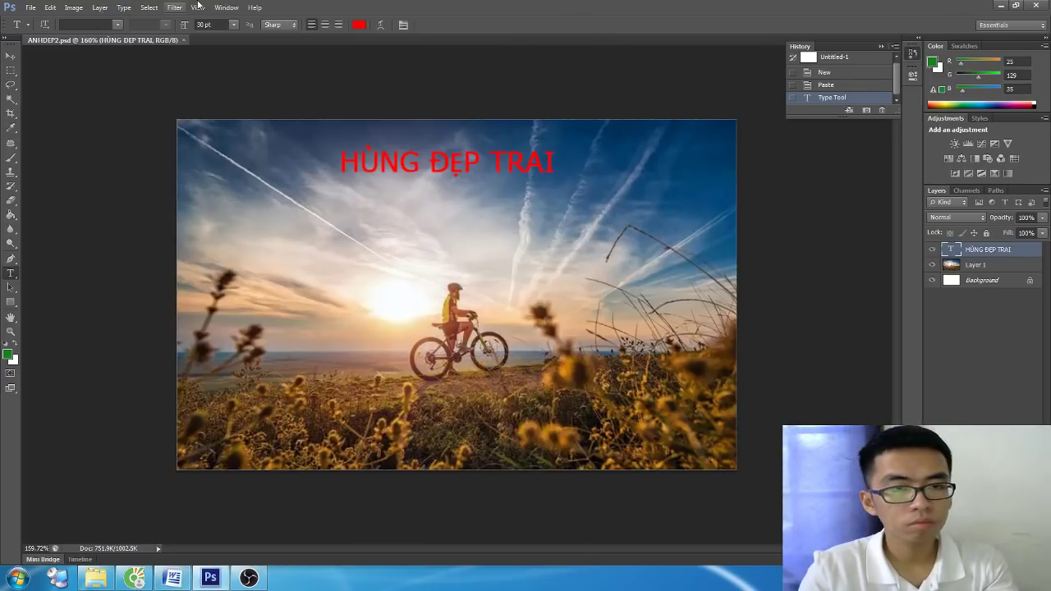
{"action": "left_click", "coordinate": [31, 8]}
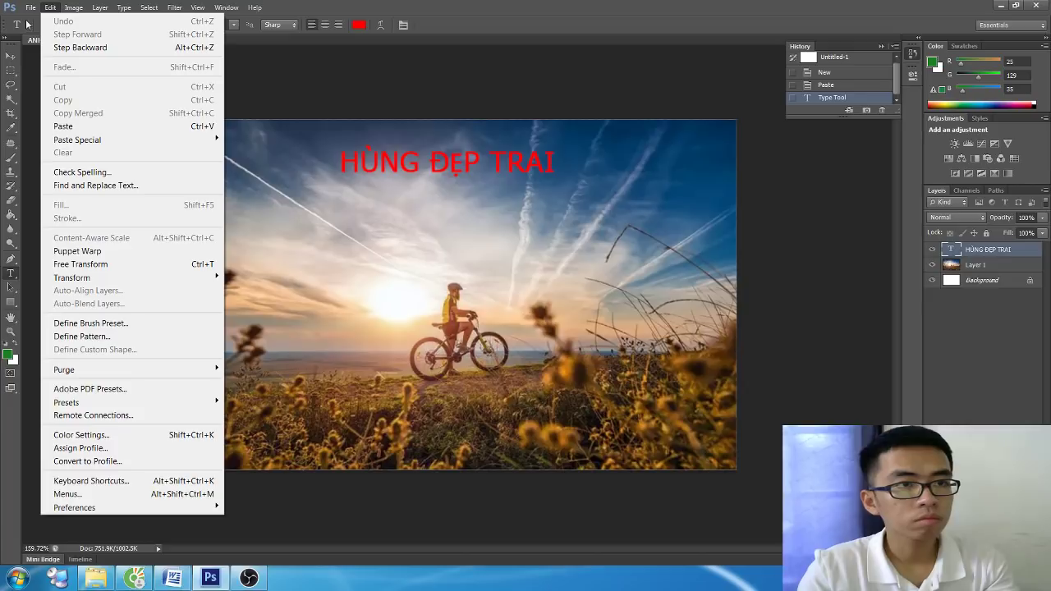
{"action": "mouse_move", "coordinate": [31, 8]}
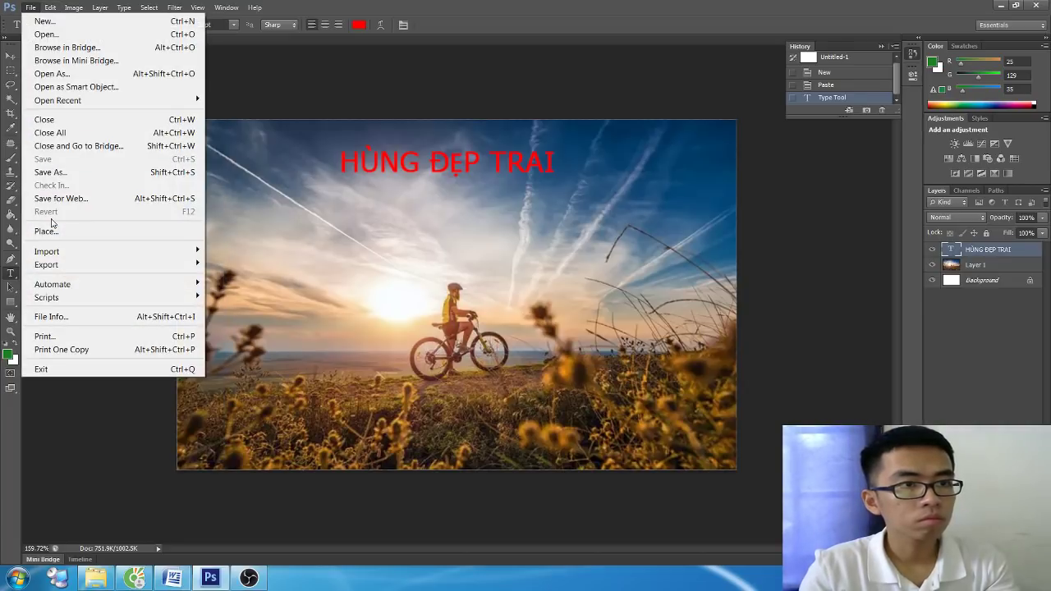
{"action": "left_click", "coordinate": [123, 172]}
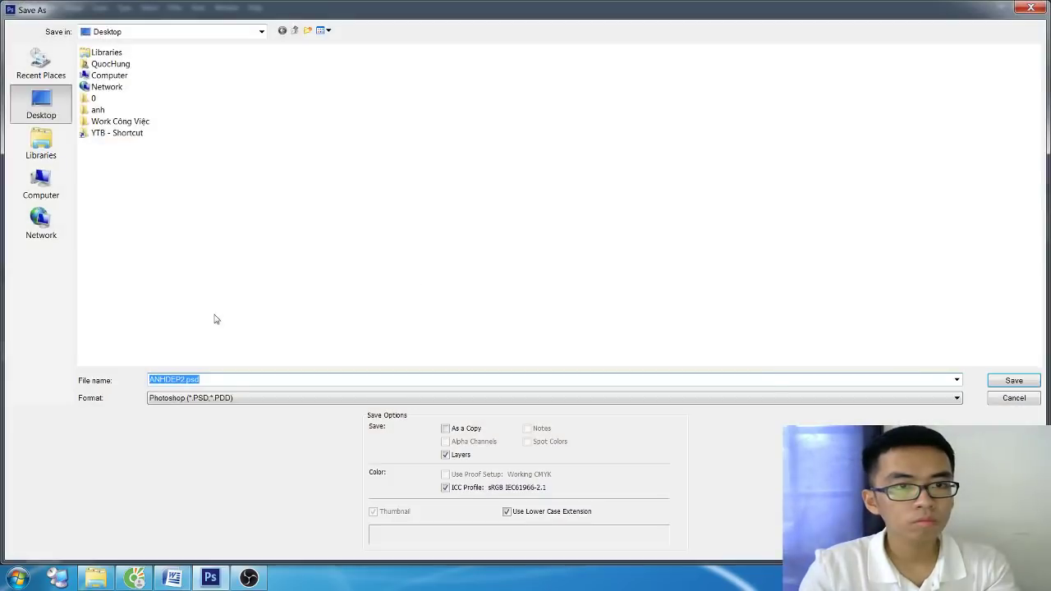
{"action": "left_click", "coordinate": [227, 399]}
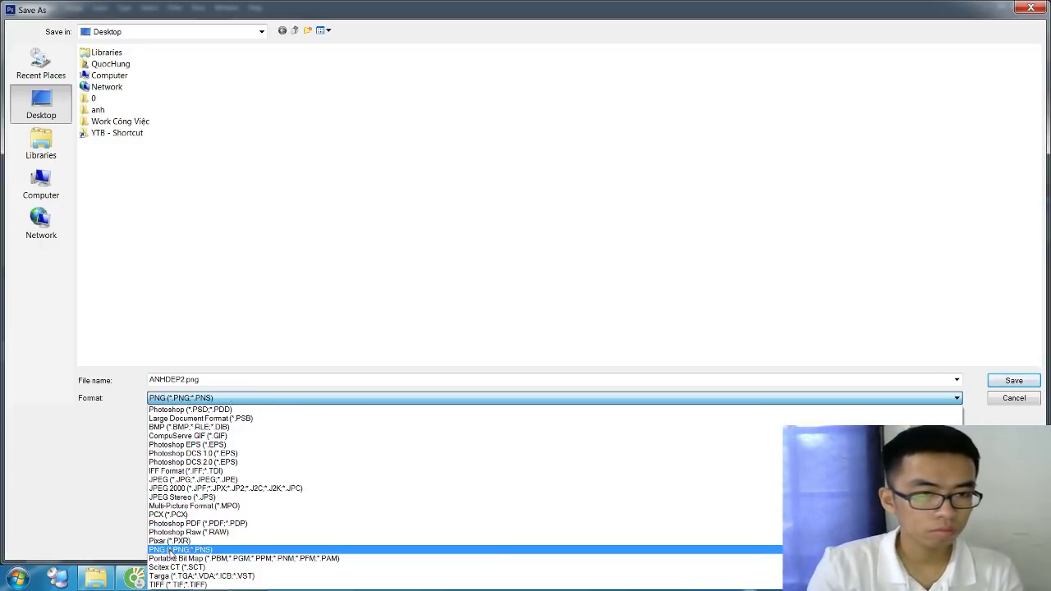
{"action": "left_click", "coordinate": [205, 549]}
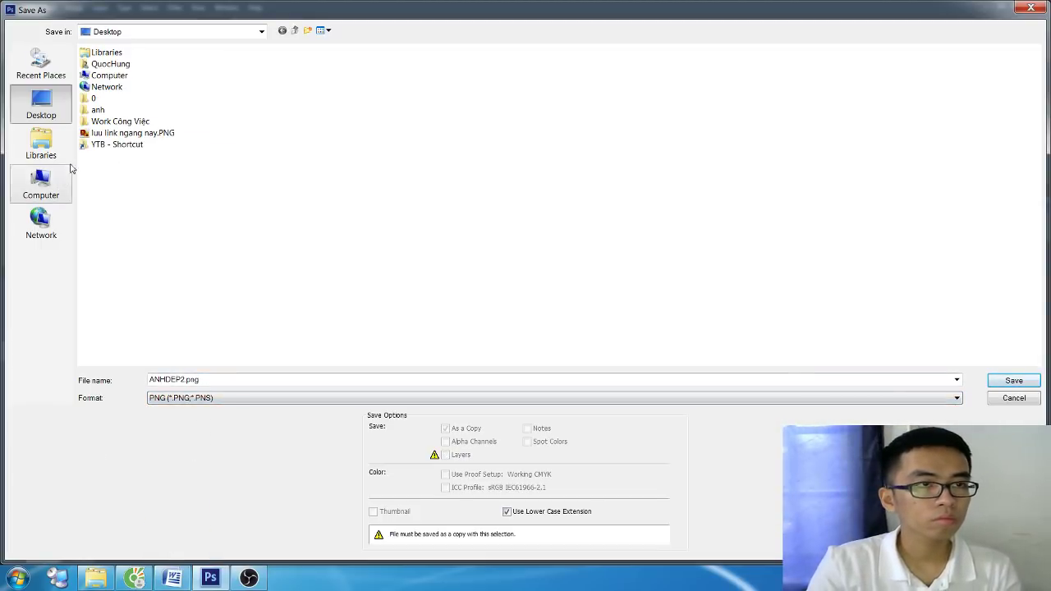
Step: Save it as ANHPNG.png in D:\HOC PTS with Interlace set to None
{"action": "left_click", "coordinate": [41, 182]}
{"action": "left_click", "coordinate": [138, 97]}
{"action": "double_click", "coordinate": [142, 99]}
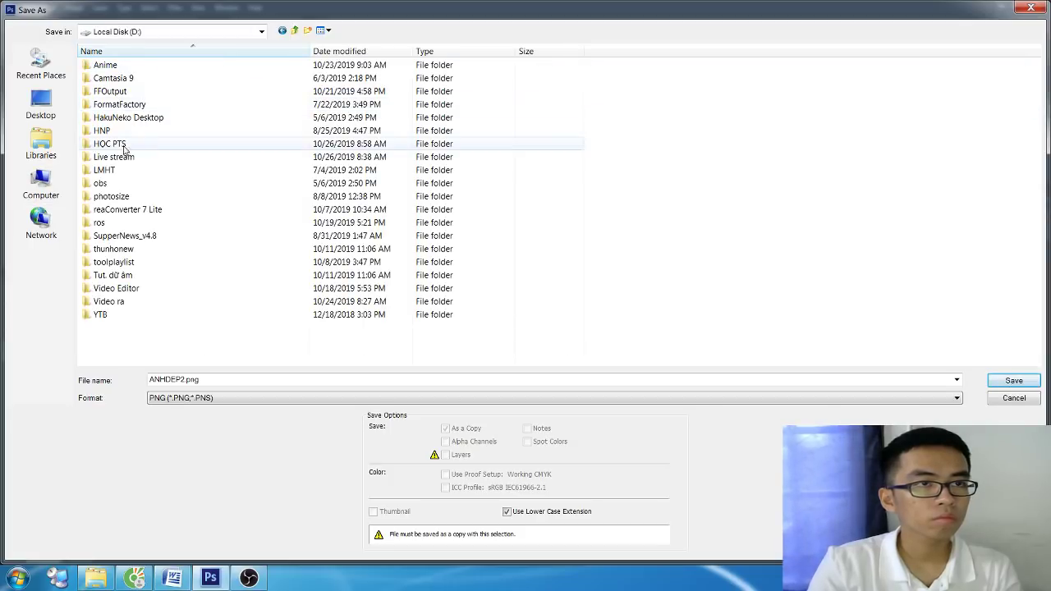
{"action": "double_click", "coordinate": [130, 146]}
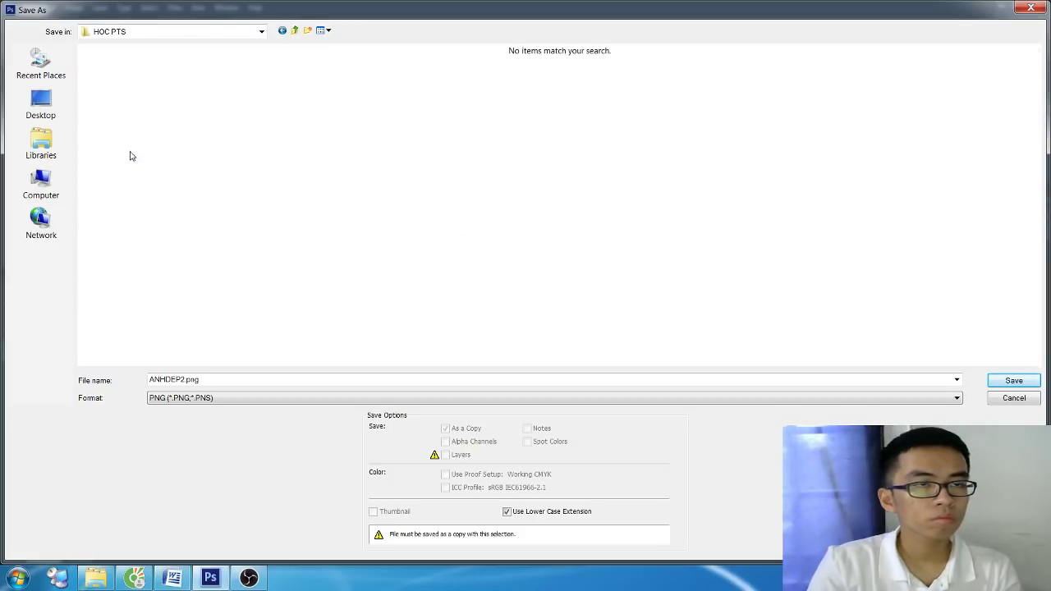
{"action": "left_click", "coordinate": [184, 380]}
{"action": "left_click_drag", "start_coordinate": [184, 379], "coordinate": [170, 378]}
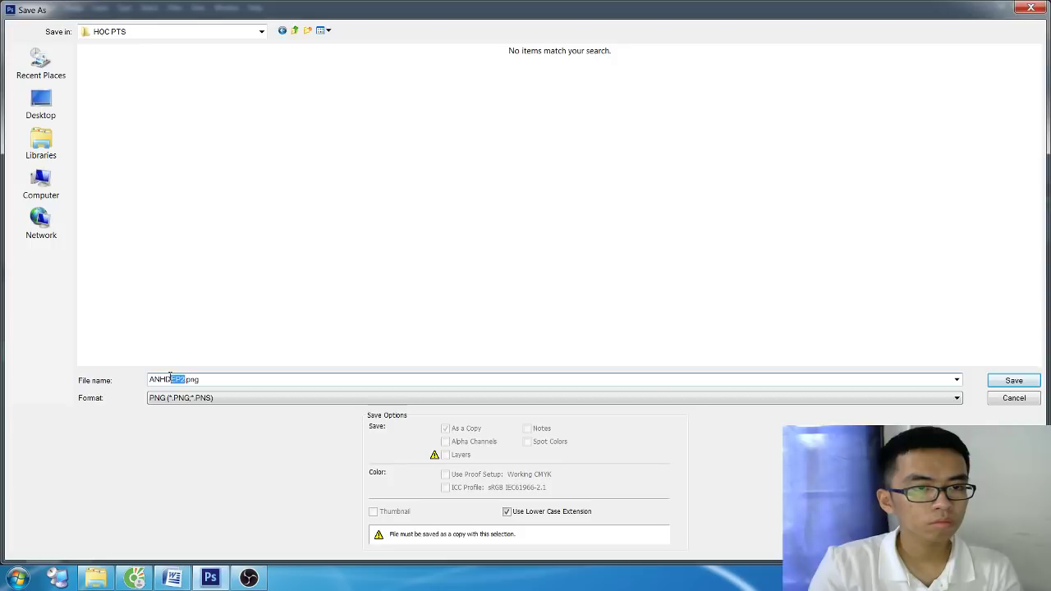
{"action": "type", "text": "PNG"}
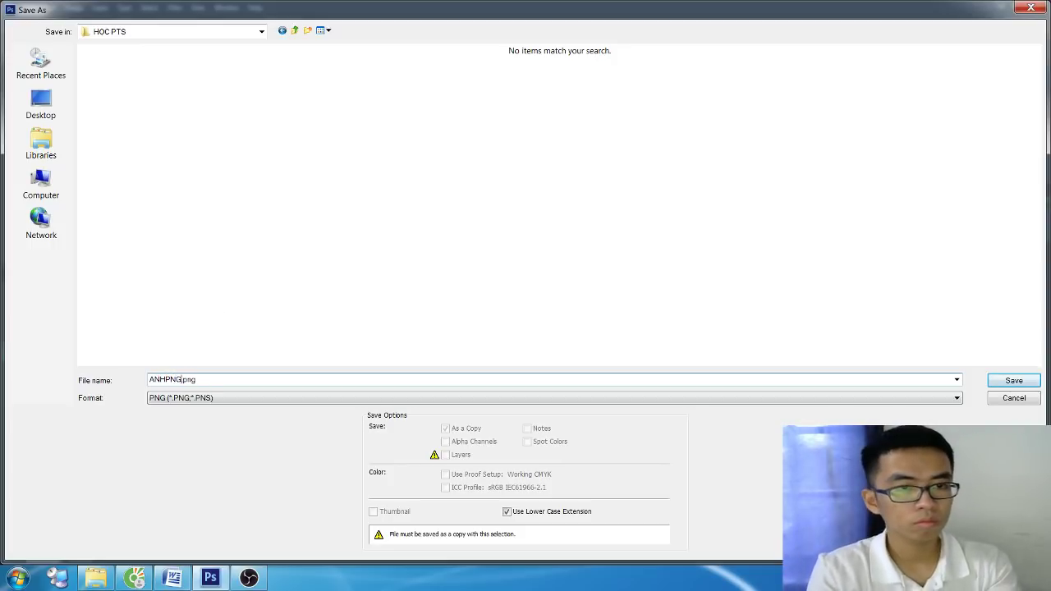
{"action": "key", "text": "Return"}
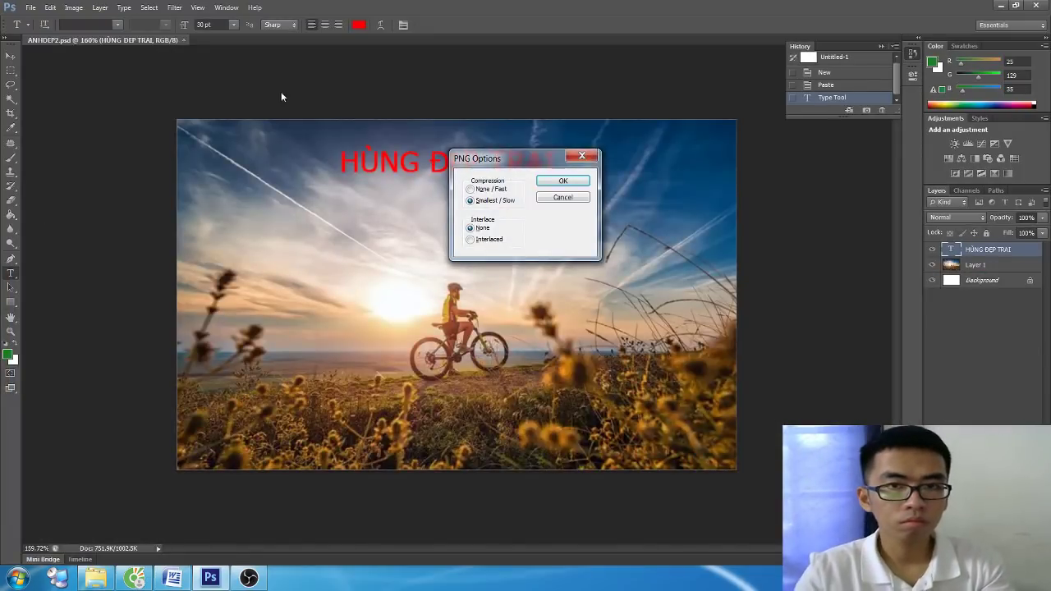
{"action": "left_click", "coordinate": [493, 190]}
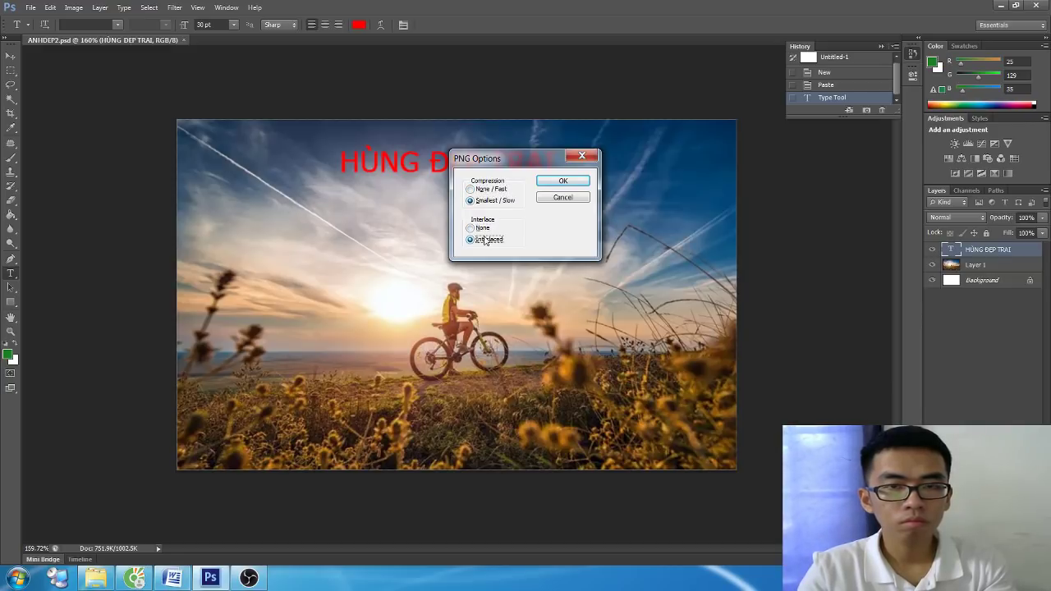
{"action": "left_click", "coordinate": [483, 227]}
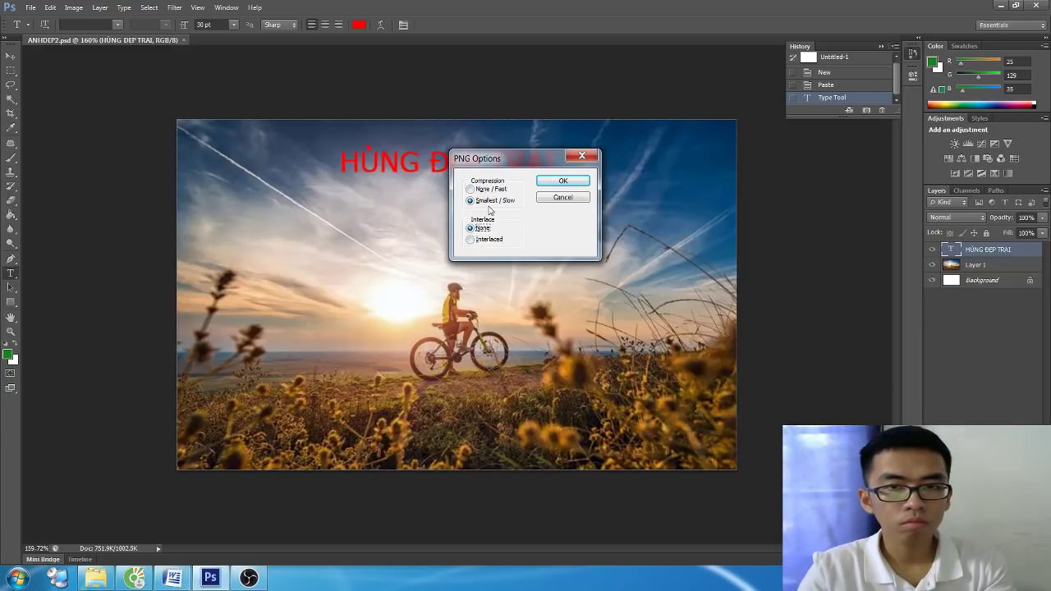
{"action": "left_click", "coordinate": [564, 180]}
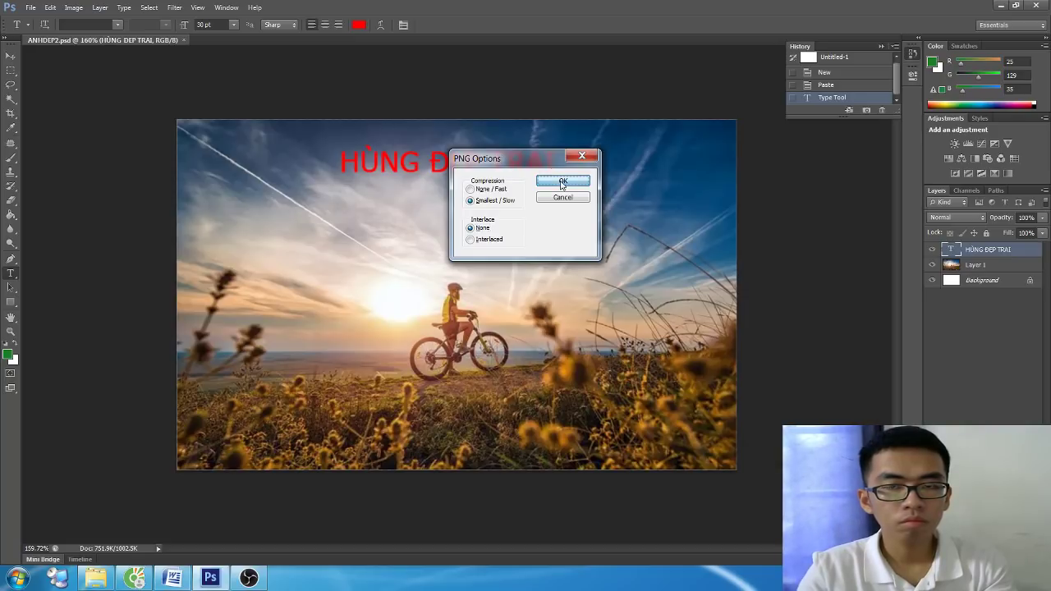
Step: Show the HOC PTS folder contents as large icons
{"action": "left_click", "coordinate": [95, 578]}
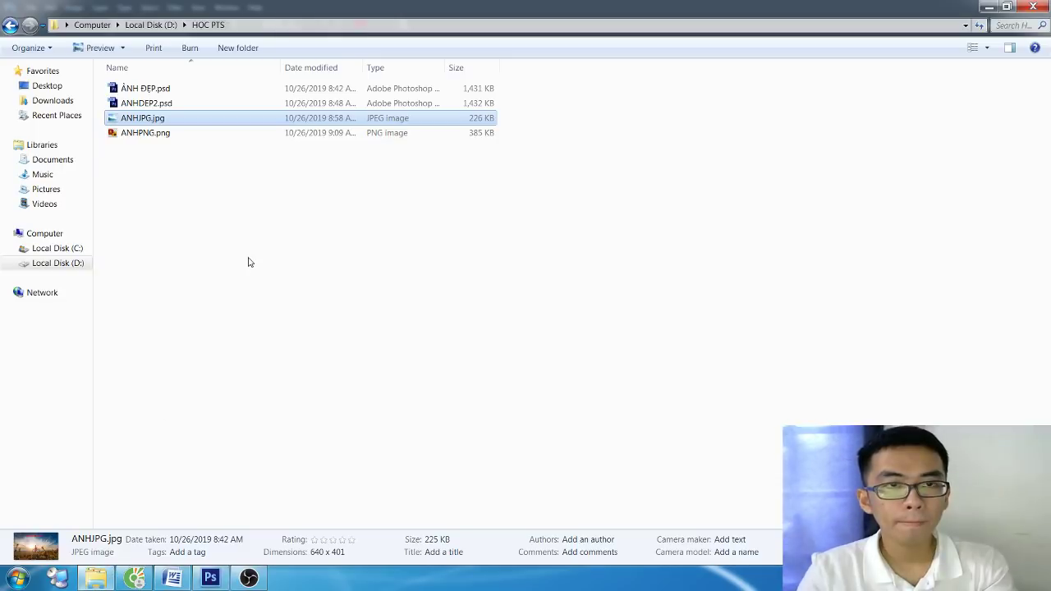
{"action": "left_click_drag", "start_coordinate": [170, 190], "coordinate": [146, 113]}
{"action": "left_click", "coordinate": [165, 197]}
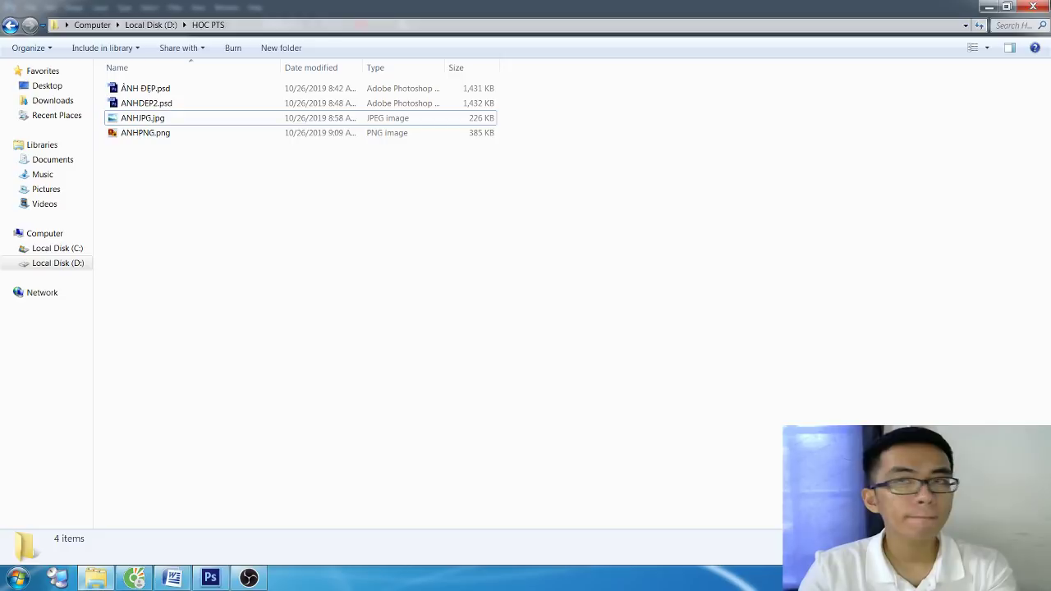
{"action": "left_click", "coordinate": [987, 48]}
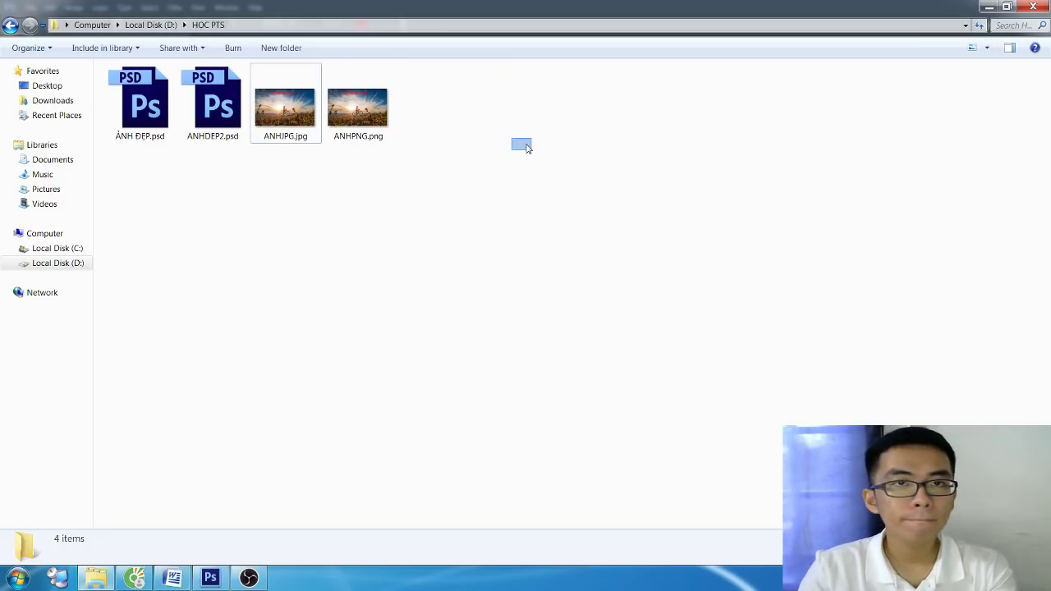
{"action": "left_click_drag", "start_coordinate": [531, 151], "coordinate": [251, 64]}
{"action": "left_click", "coordinate": [315, 157]}
Step: Compare the .jpg and .png extensions of ANHJPG and ANHPNG without renaming them
{"action": "left_click", "coordinate": [307, 141]}
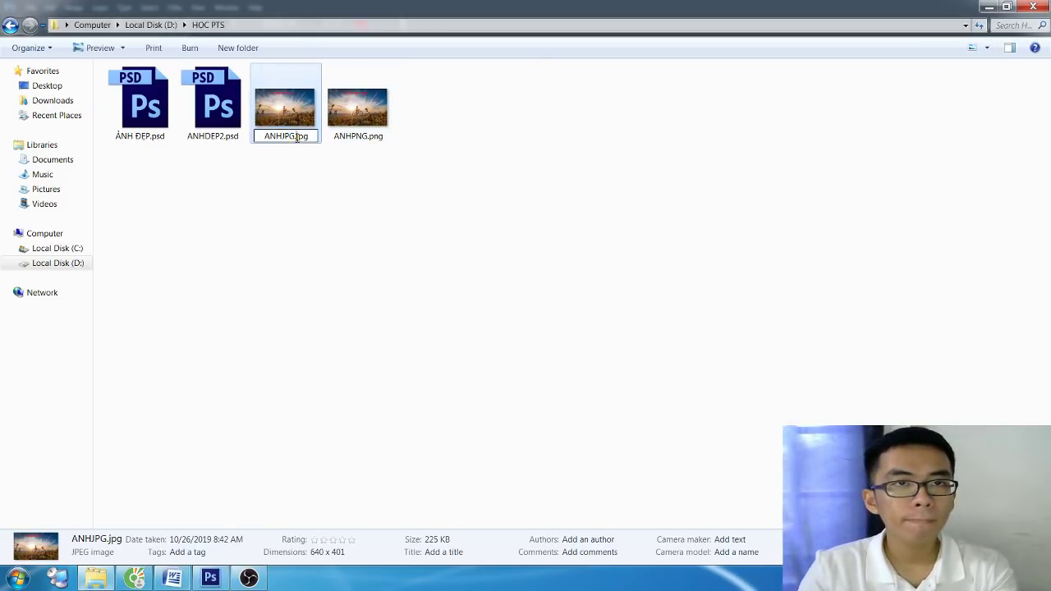
{"action": "double_click", "coordinate": [302, 136]}
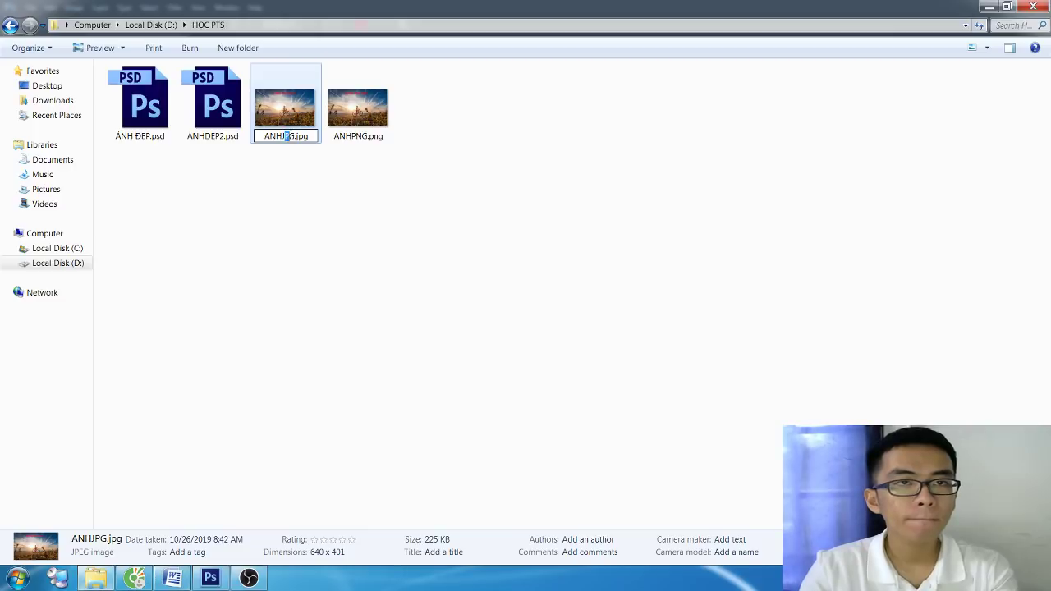
{"action": "left_click", "coordinate": [358, 136]}
{"action": "left_click", "coordinate": [358, 137]}
{"action": "left_click_drag", "start_coordinate": [352, 136], "coordinate": [479, 141]}
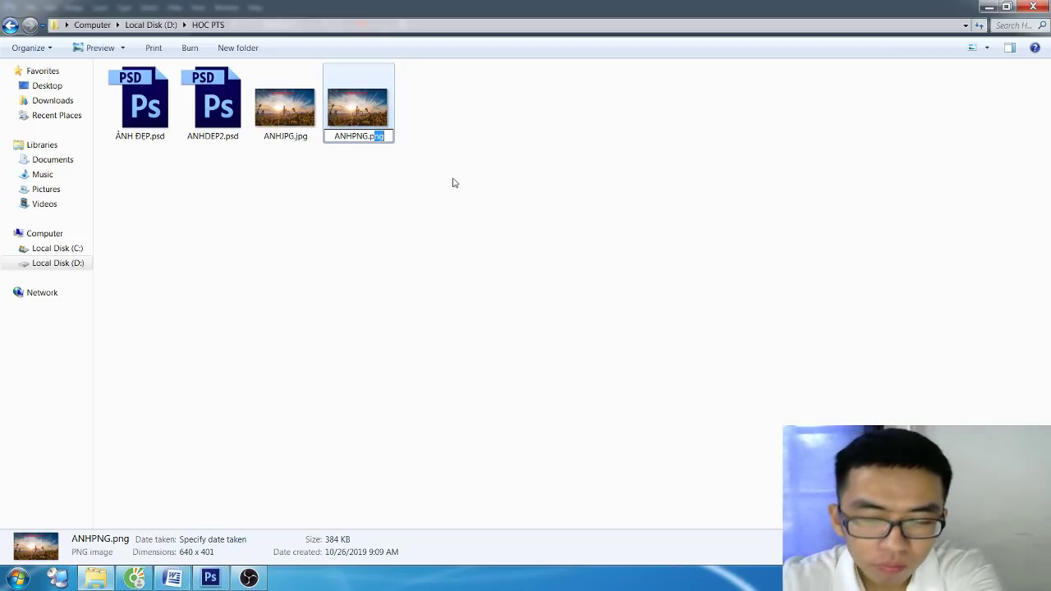
{"action": "key", "text": "Return"}
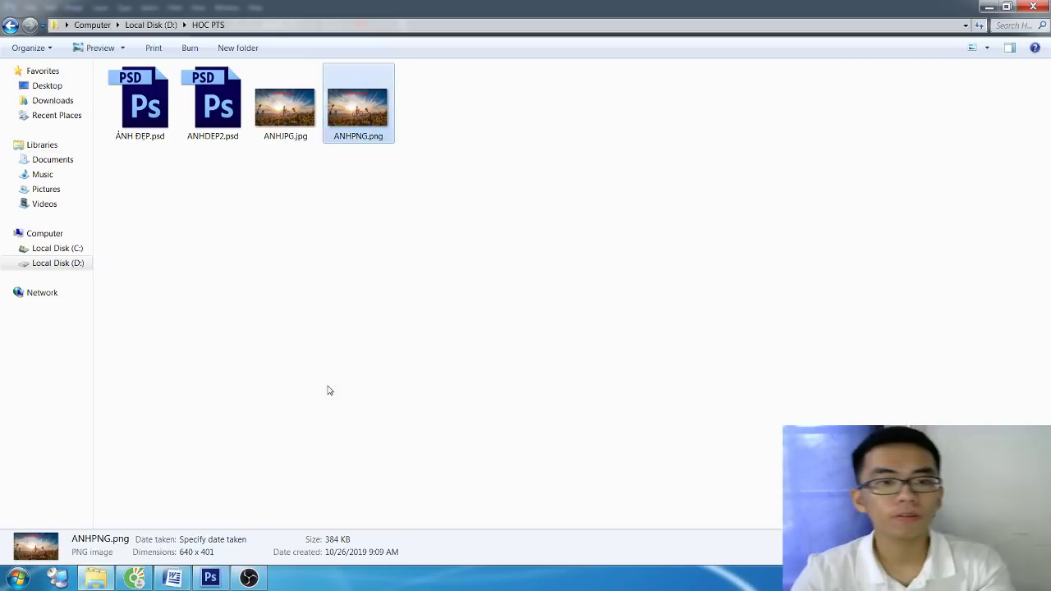
{"action": "left_click", "coordinate": [271, 436]}
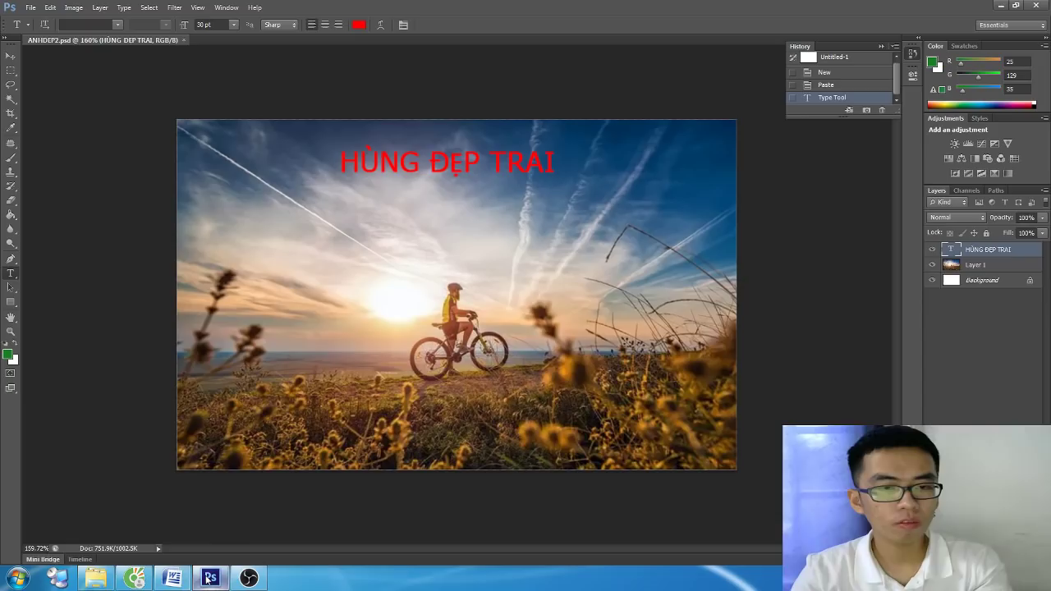
Step: Write the closing line about saving and exporting images in the desired format, then add a page break
{"action": "left_click", "coordinate": [210, 578]}
{"action": "left_click", "coordinate": [173, 578]}
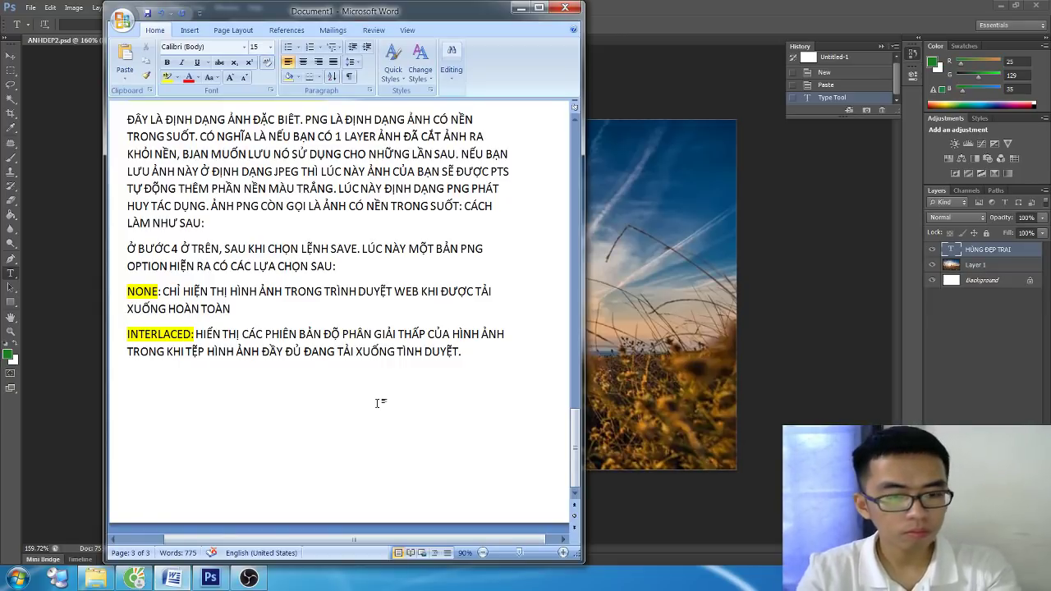
{"action": "type", "text": "NHƯ VẬY"}
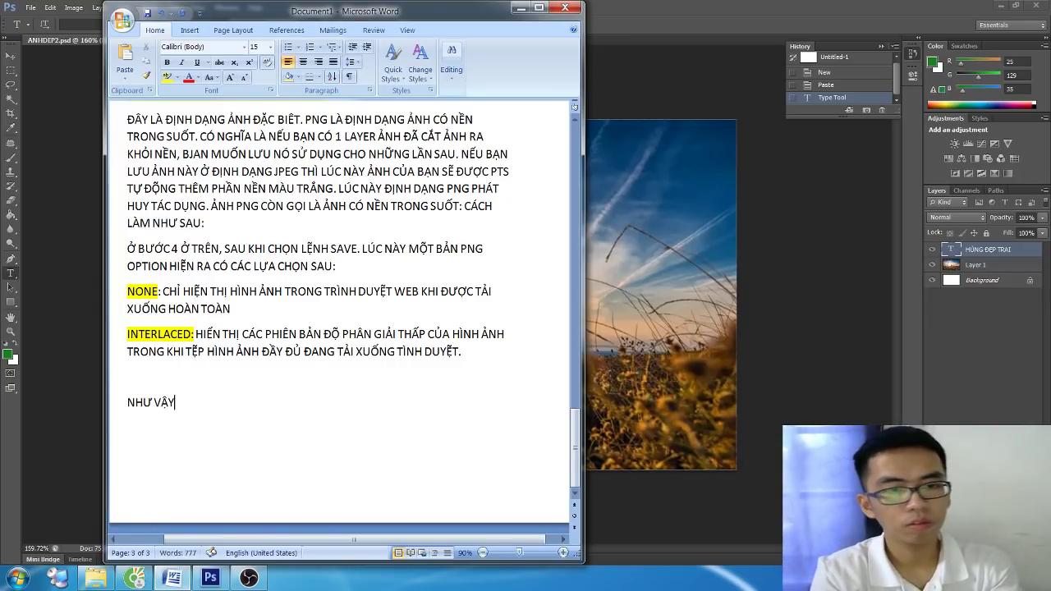
{"action": "type", "text": " CHÚNG TA ĐÃ"}
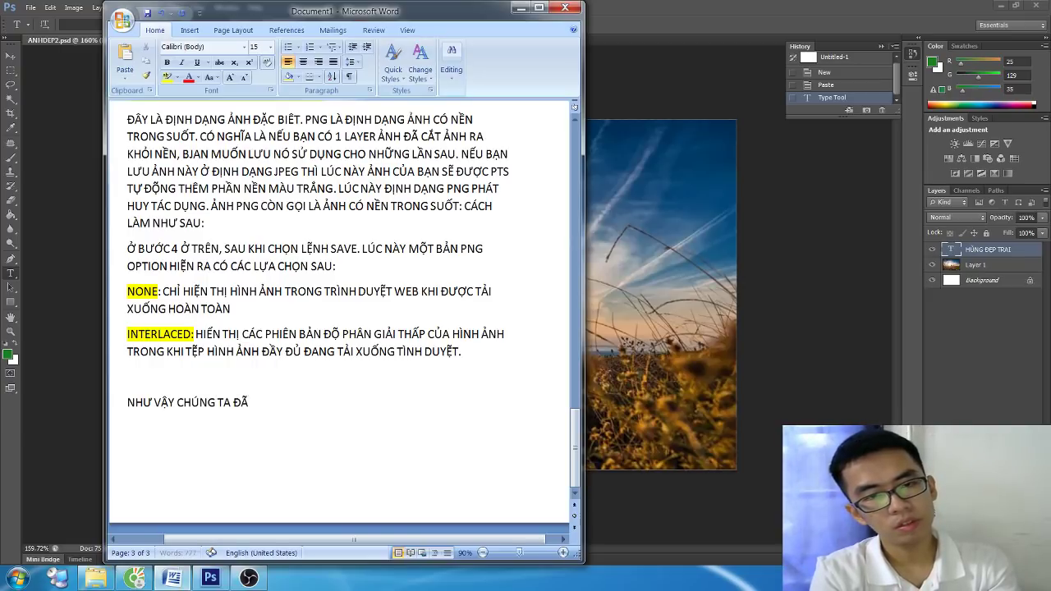
{"action": "type", "text": " BIẾT CÁCH XU"}
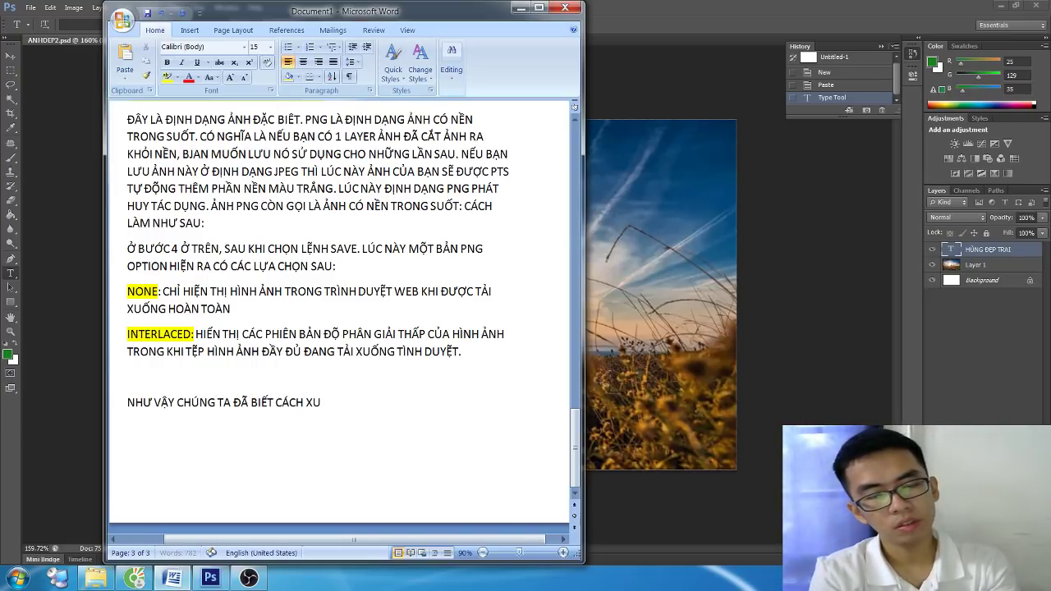
{"action": "type", "text": "ẤT"}
{"action": "key", "text": "BackSpace"}
{"action": "key", "text": "BackSpace"}
{"action": "key", "text": "BackSpace"}
{"action": "key", "text": "BackSpace"}
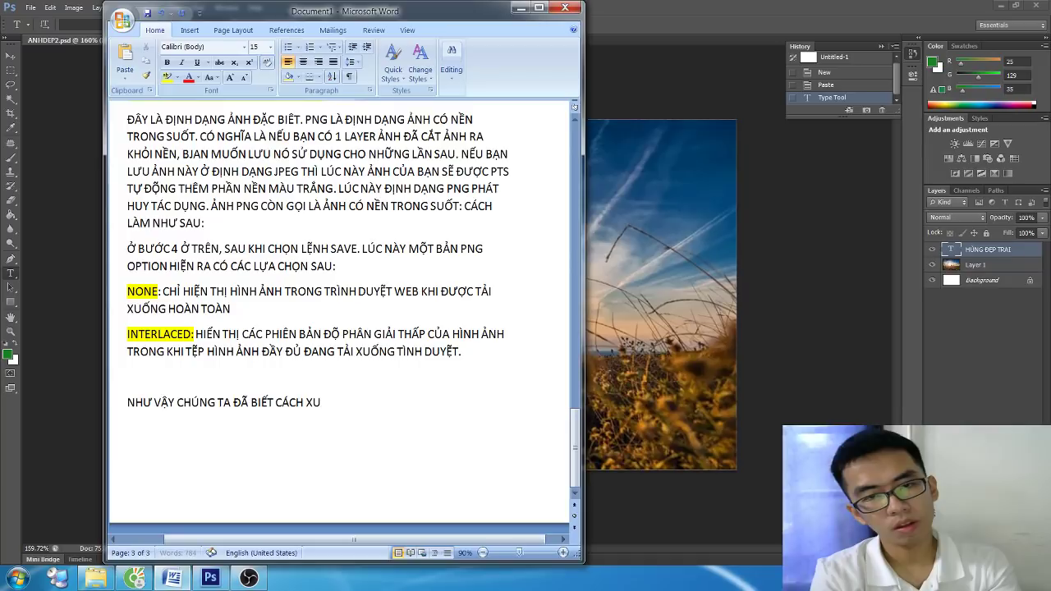
{"action": "key", "text": "BackSpace"}
{"action": "key", "text": "BackSpace"}
{"action": "type", "text": "LƯU FILE VÀ XUẤ"}
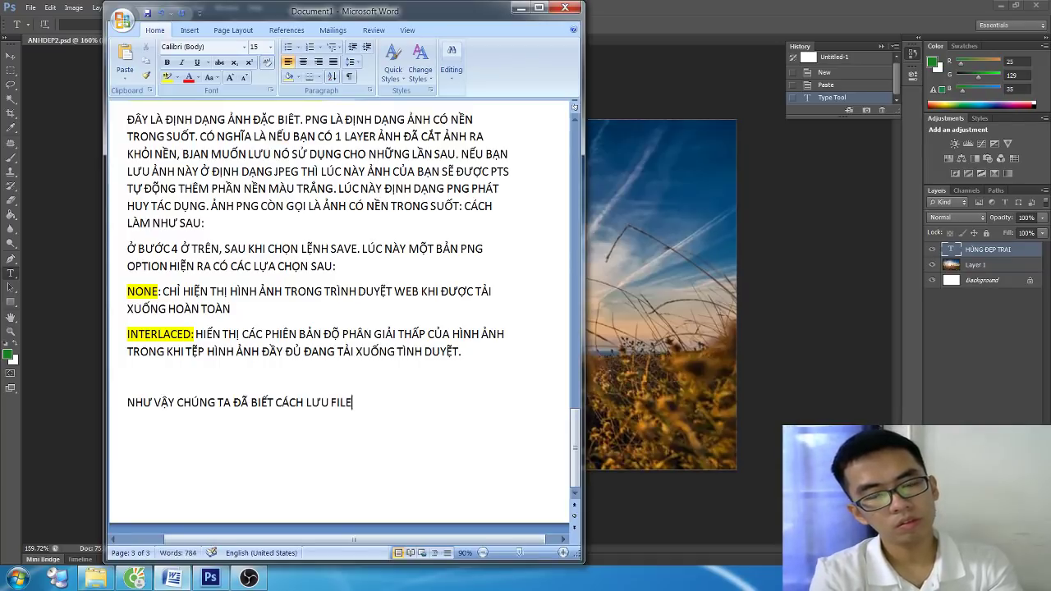
{"action": "type", "text": "T FILE"}
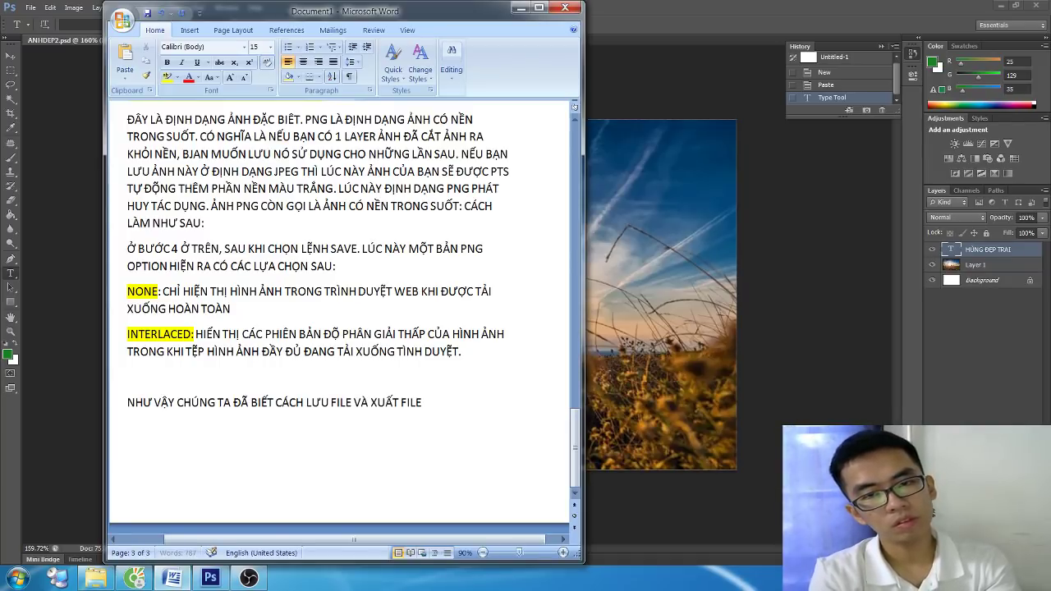
{"action": "type", "text": " ẢNH THEO ĐỊ"}
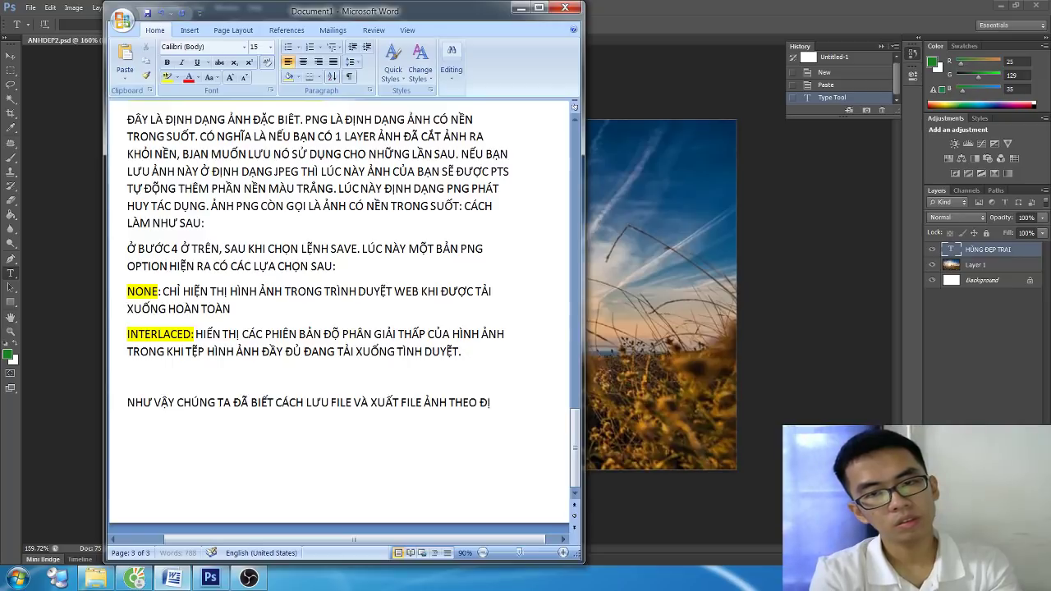
{"action": "type", "text": "NH DẠNG MONG MU"}
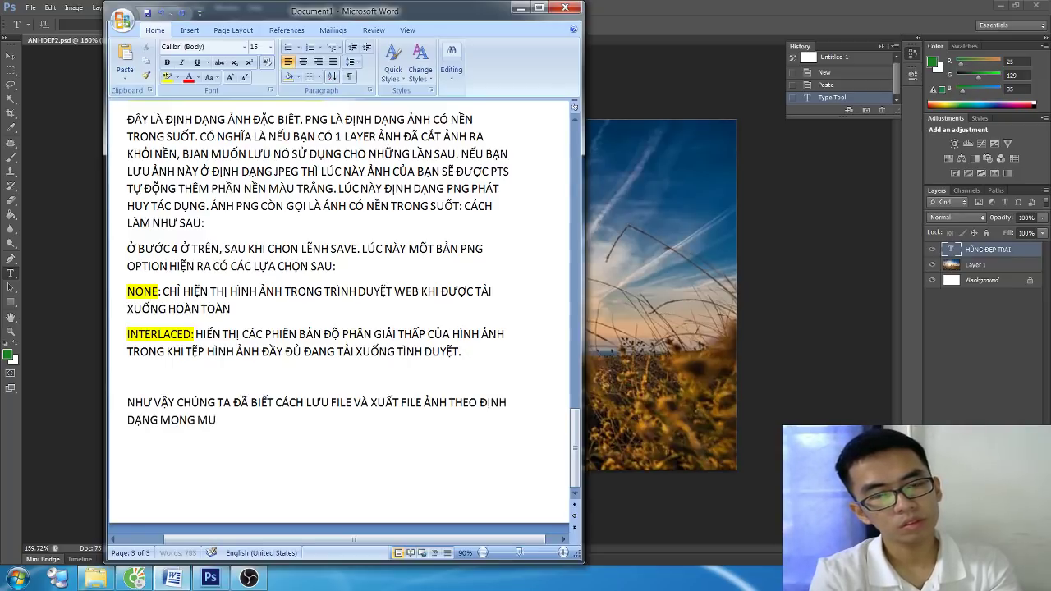
{"action": "type", "text": "ỐN :"}
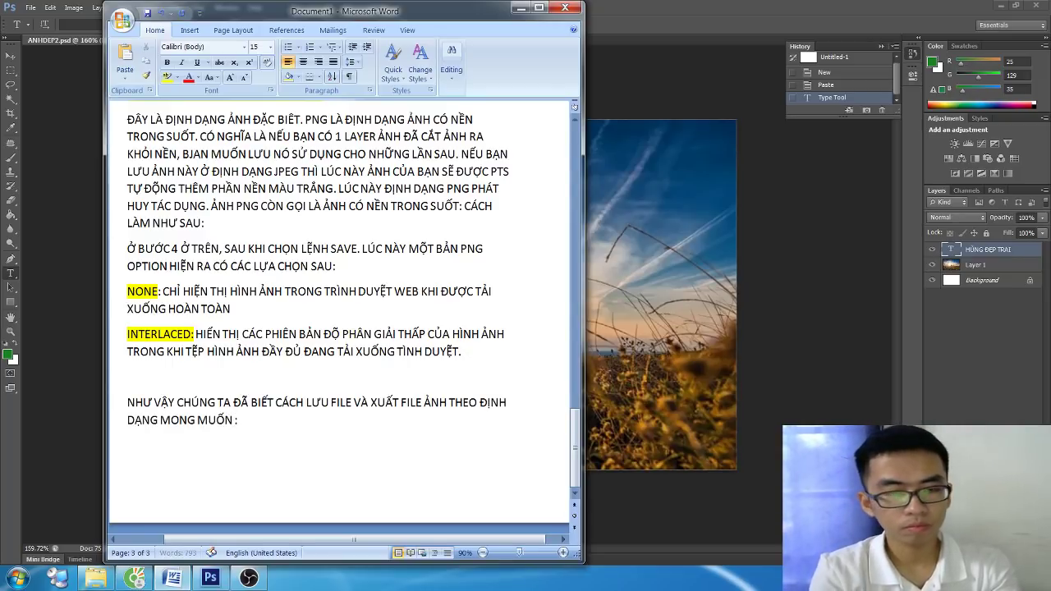
{"action": "type", "text": "D"}
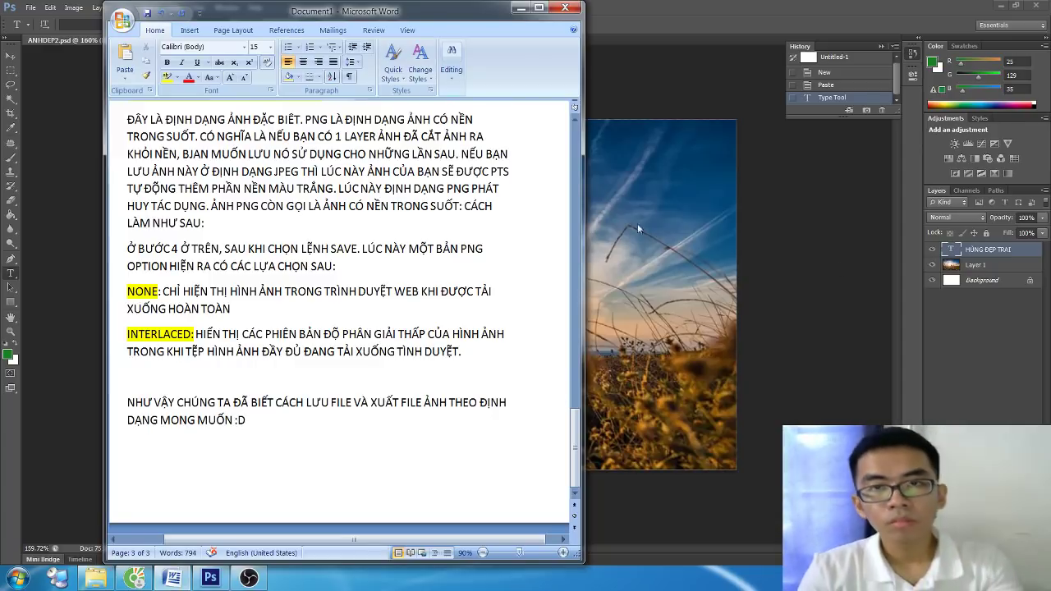
{"action": "key", "text": "alt+Tab"}
{"action": "key", "text": "alt+Tab"}
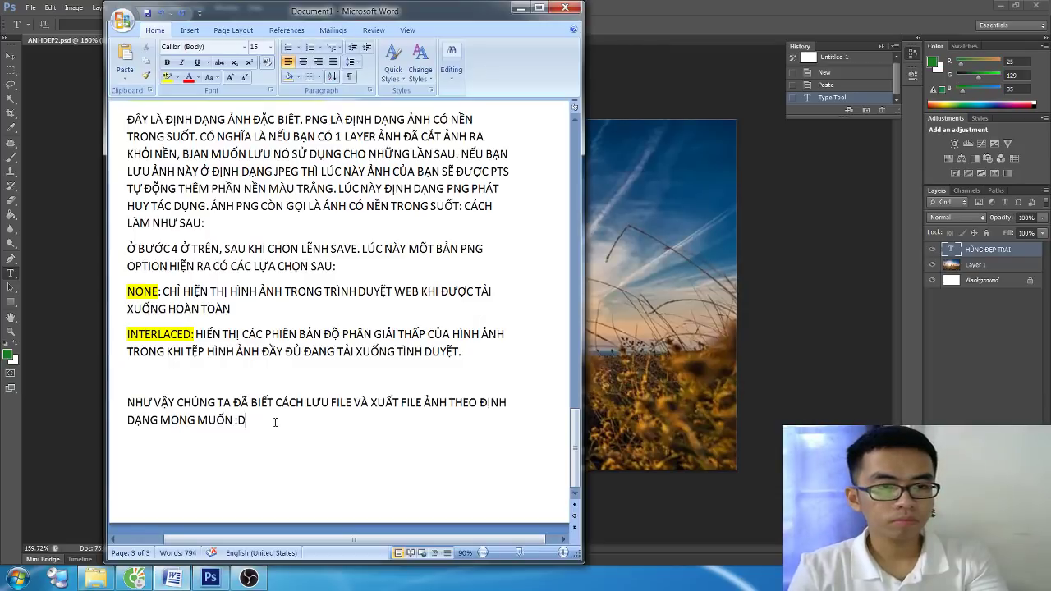
{"action": "key", "text": "ctrl+Return"}
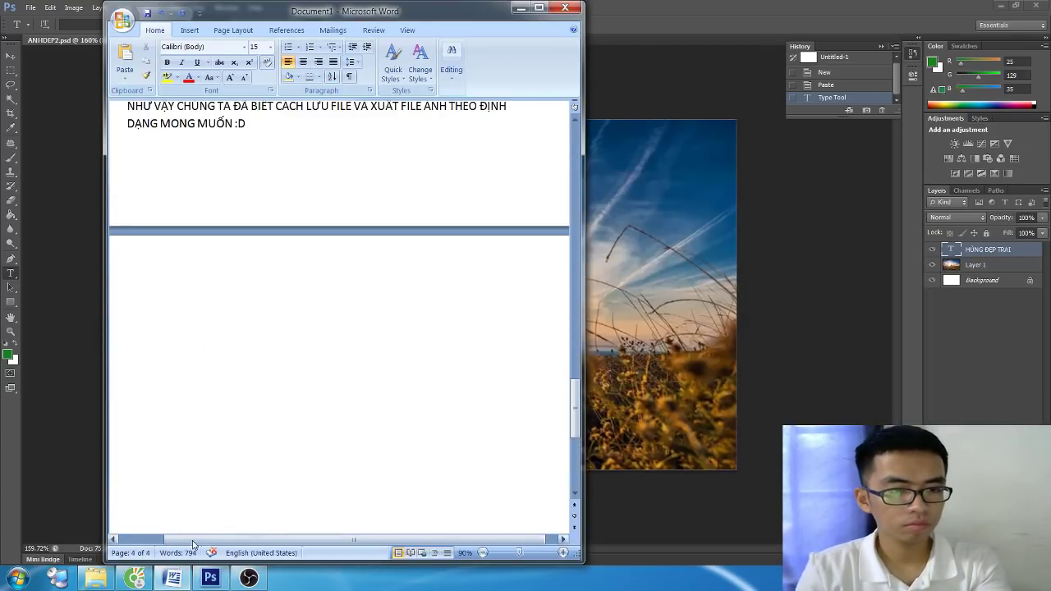
Step: Widen the Word window, undo an accidental text replacement, and scroll down to the title line
{"action": "left_click", "coordinate": [114, 540]}
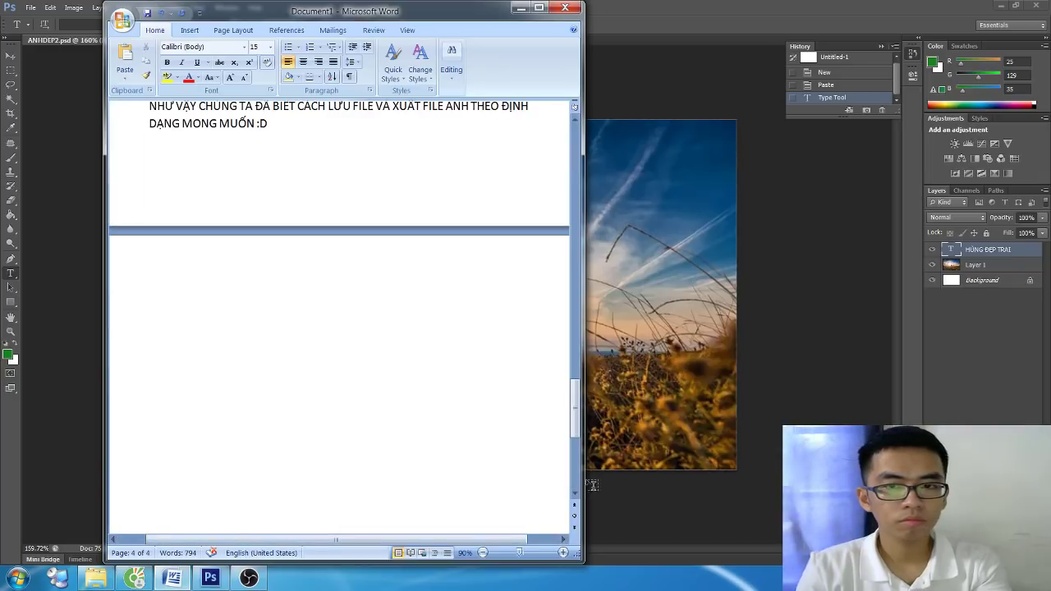
{"action": "left_click_drag", "start_coordinate": [583, 477], "coordinate": [639, 479]}
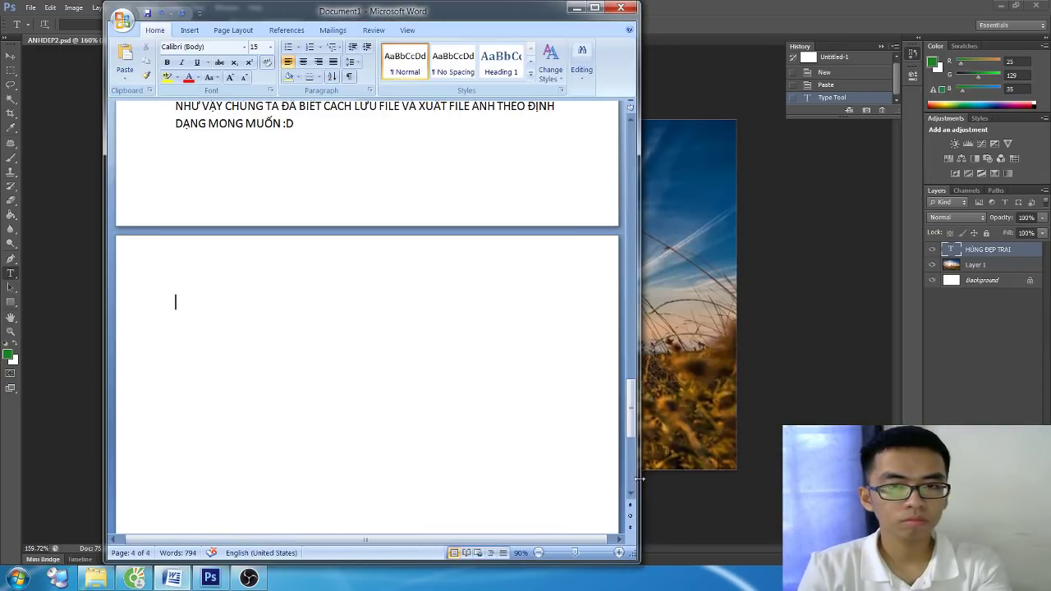
{"action": "type", "text": "BÀI HO"}
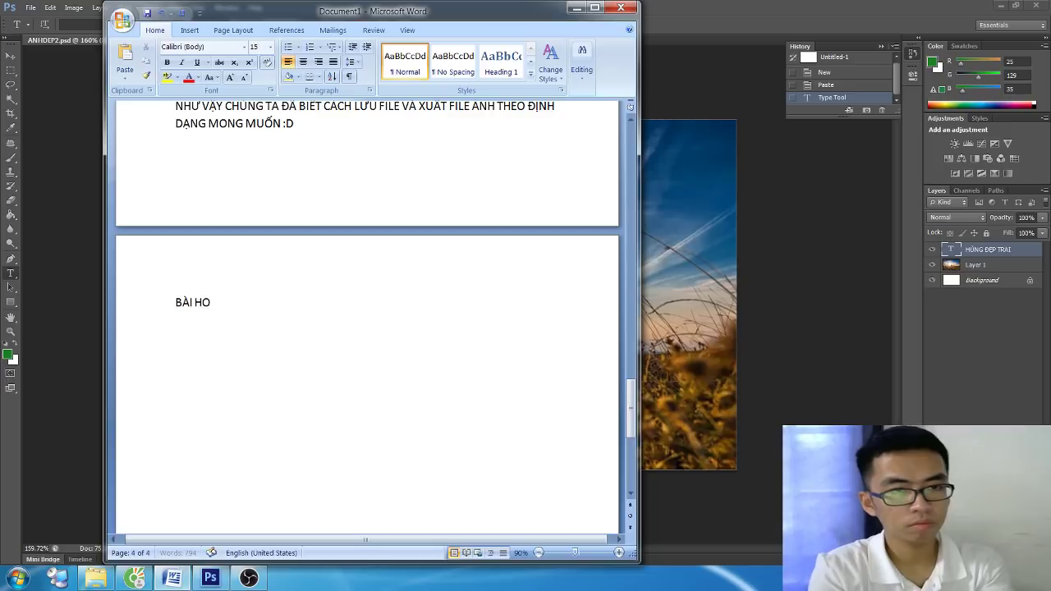
{"action": "type", "text": "C THƯ"}
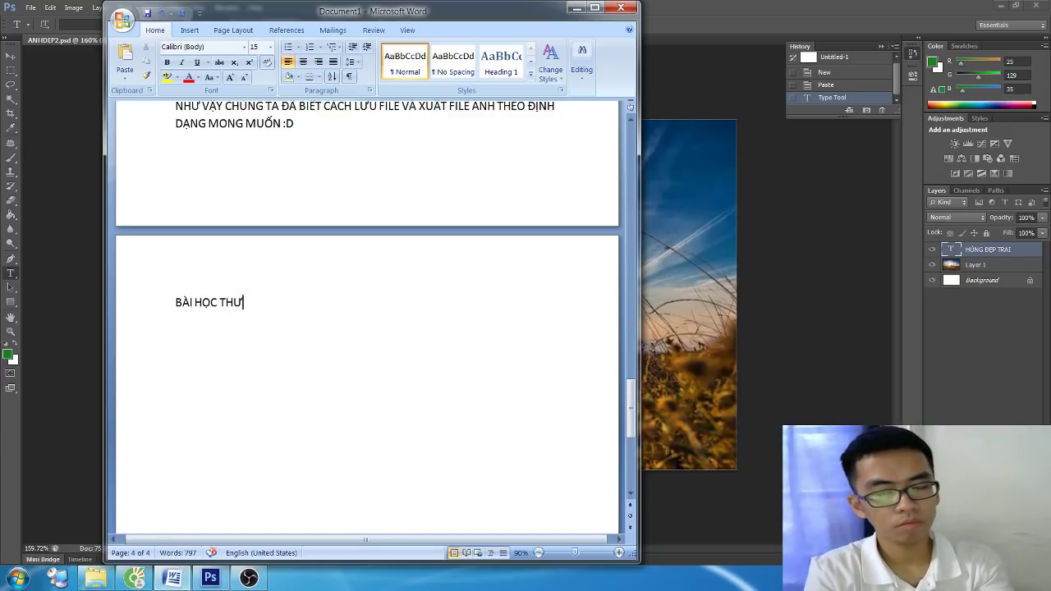
{"action": "key", "text": "ctrl+a"}
{"action": "type", "text": "c"}
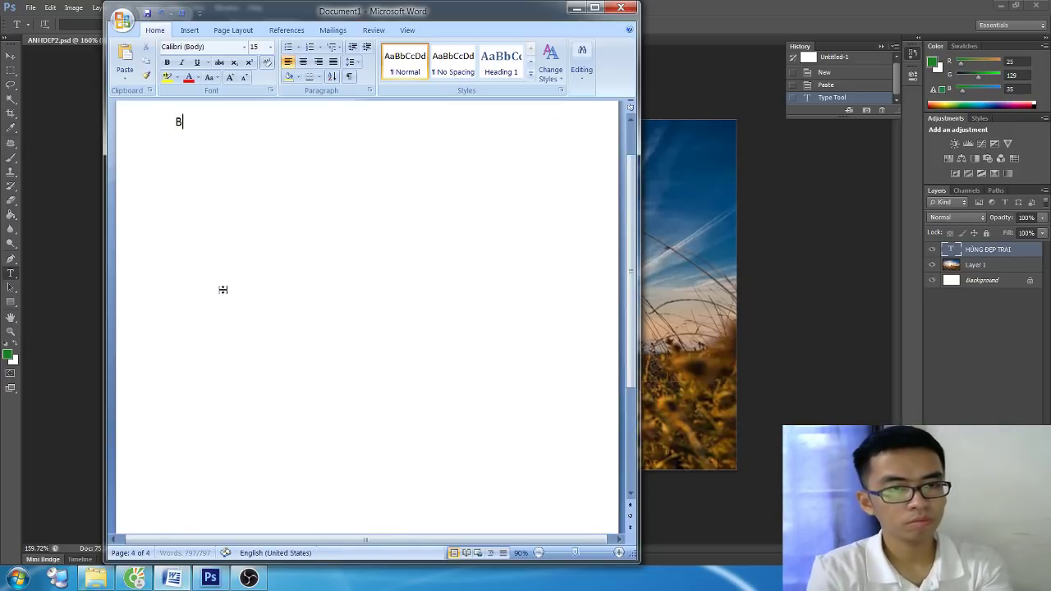
{"action": "key", "text": "ctrl+z"}
{"action": "scroll", "coordinate": [228, 289], "scroll_direction": "down", "scroll_amount": 15}
{"action": "scroll", "coordinate": [231, 288], "scroll_direction": "down", "scroll_amount": 15}
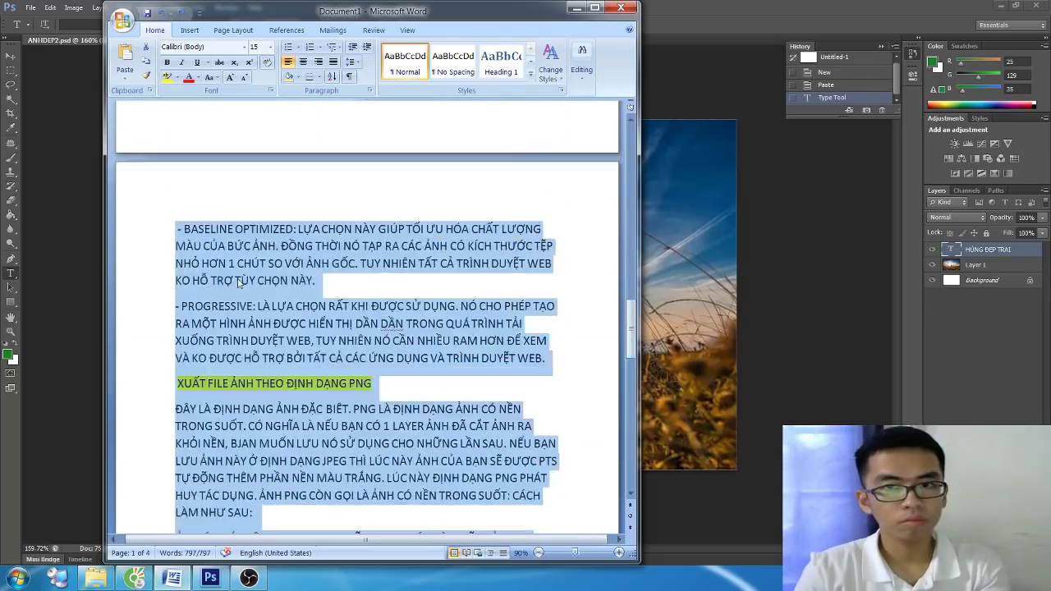
{"action": "scroll", "coordinate": [236, 286], "scroll_direction": "down", "scroll_amount": 15}
Step: Type the heading 'Bài học thứ 2: LÀM MỜ ẢNH TRONG PTS - 4 CÁCH ĐỂ LÀM MỜ NỀN ẢNH TRONG PTS'
{"action": "left_click", "coordinate": [271, 271]}
{"action": "left_click", "coordinate": [129, 230]}
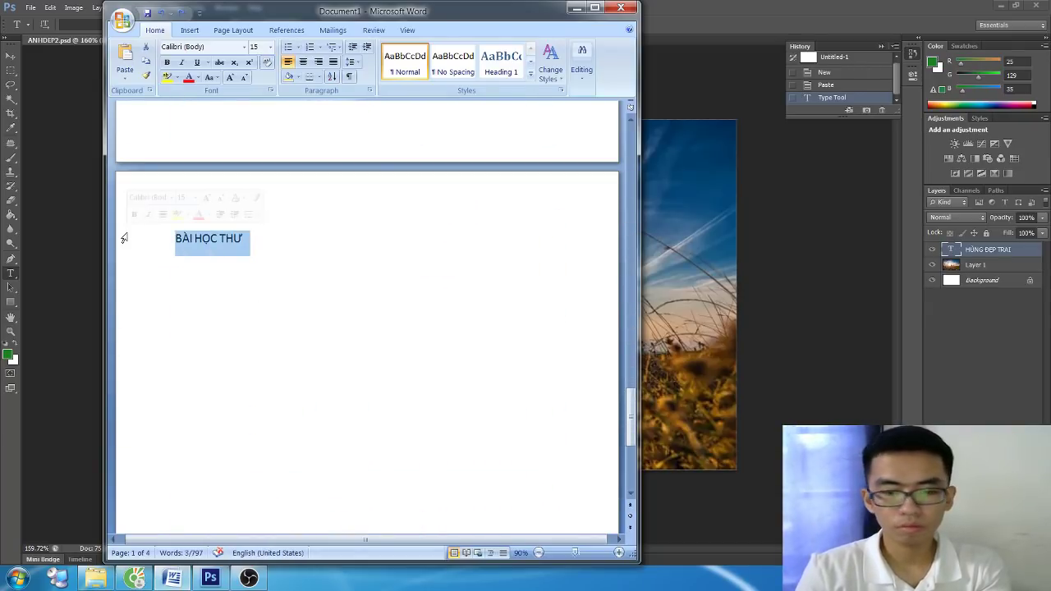
{"action": "type", "text": "Bài học thứ"}
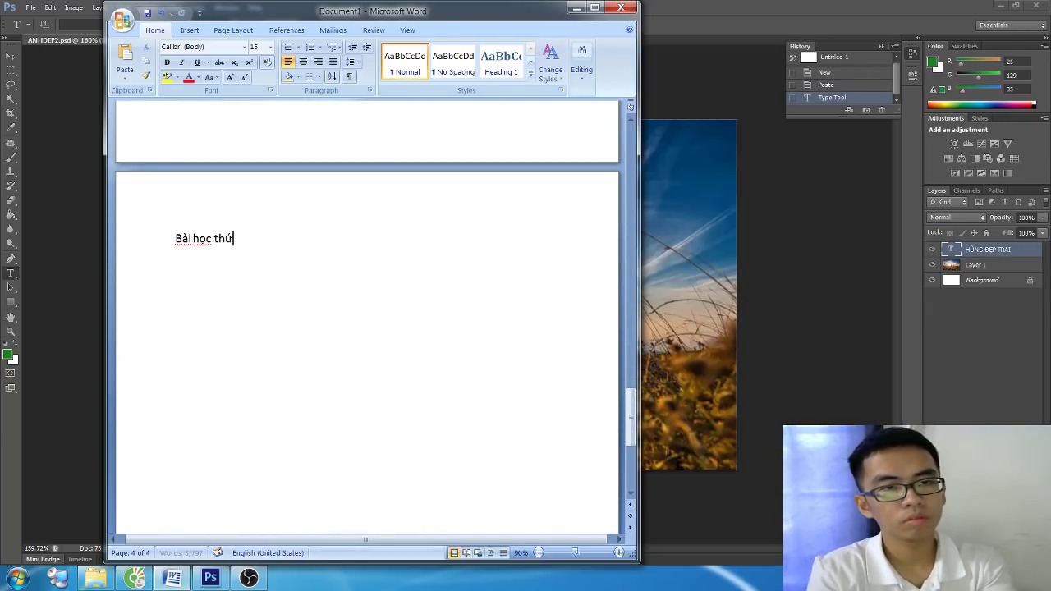
{"action": "type", "text": " 2:"}
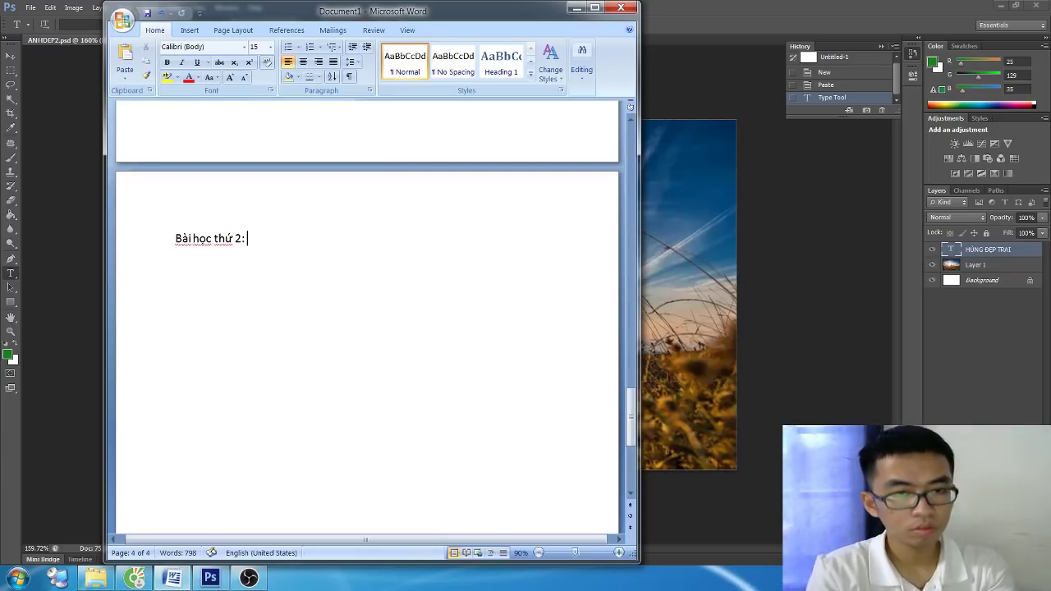
{"action": "type", "text": "C"}
{"action": "key", "text": "BackSpace"}
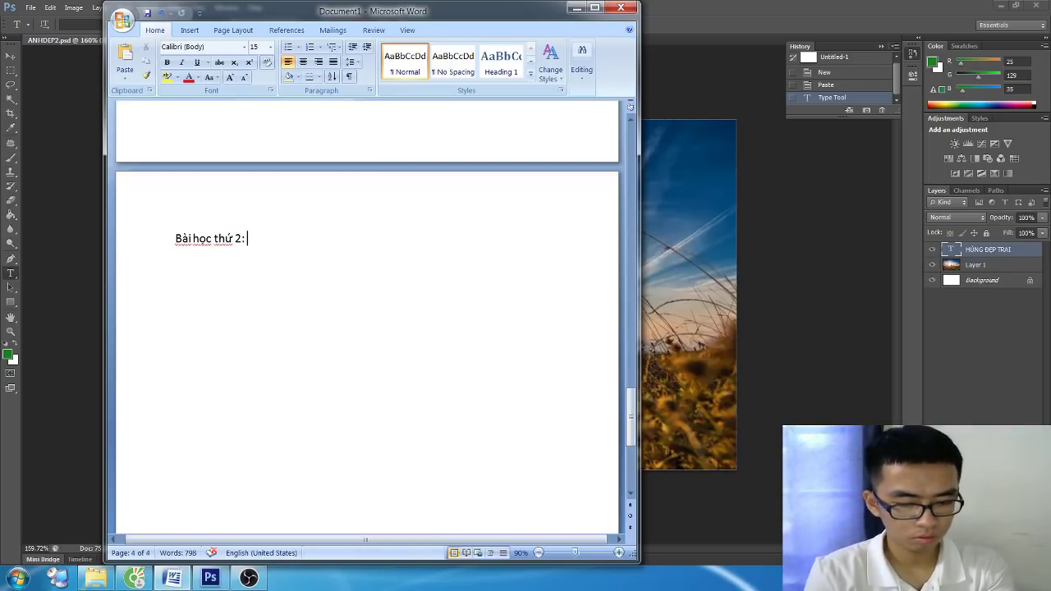
{"action": "type", "text": "làm"}
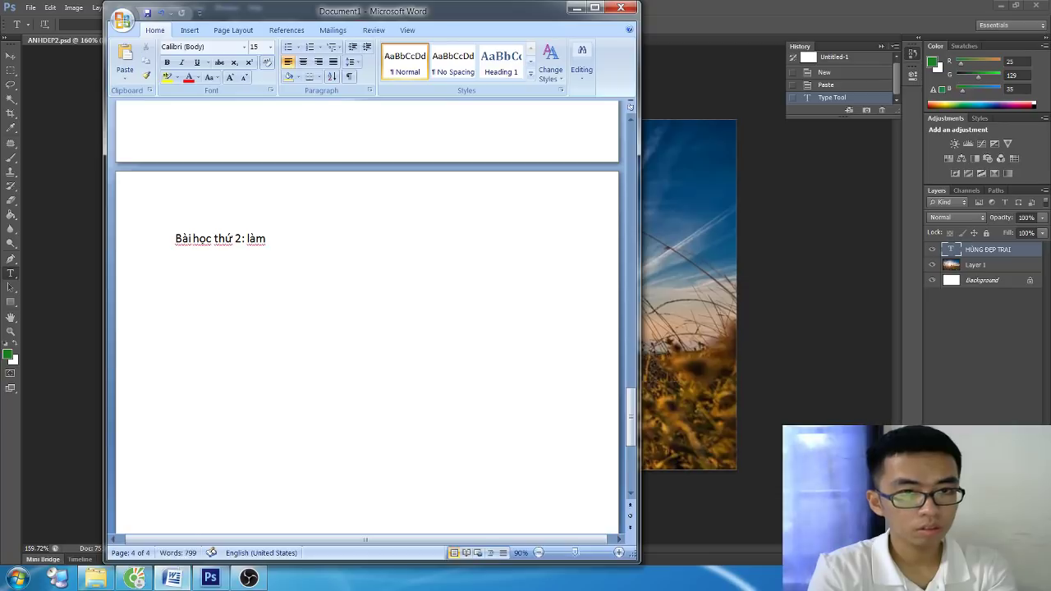
{"action": "key", "text": "BackSpace"}
{"action": "key", "text": "BackSpace"}
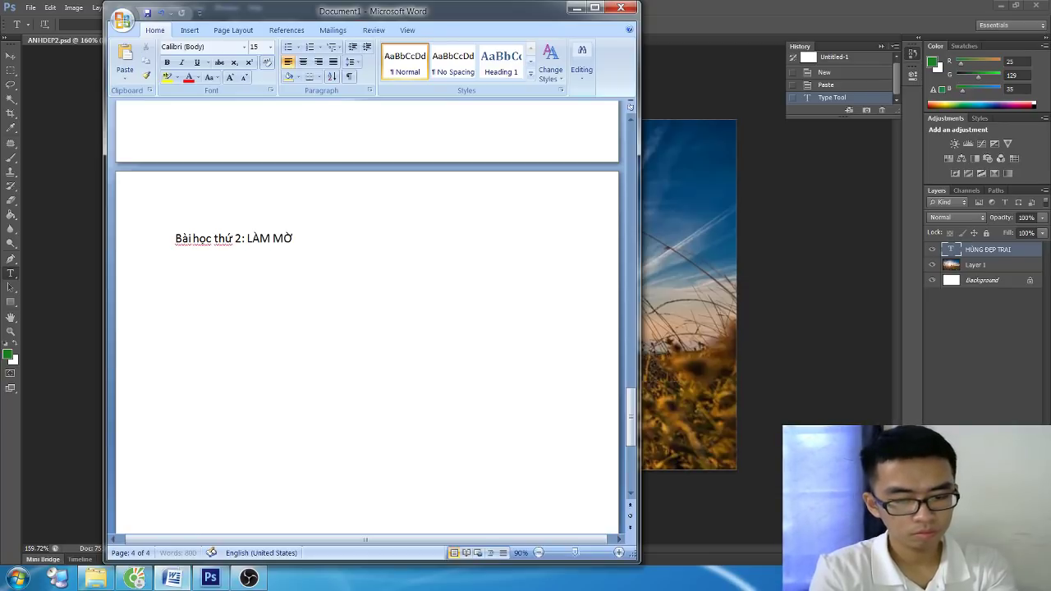
{"action": "key", "text": "BackSpace"}
{"action": "type", "text": "A"}
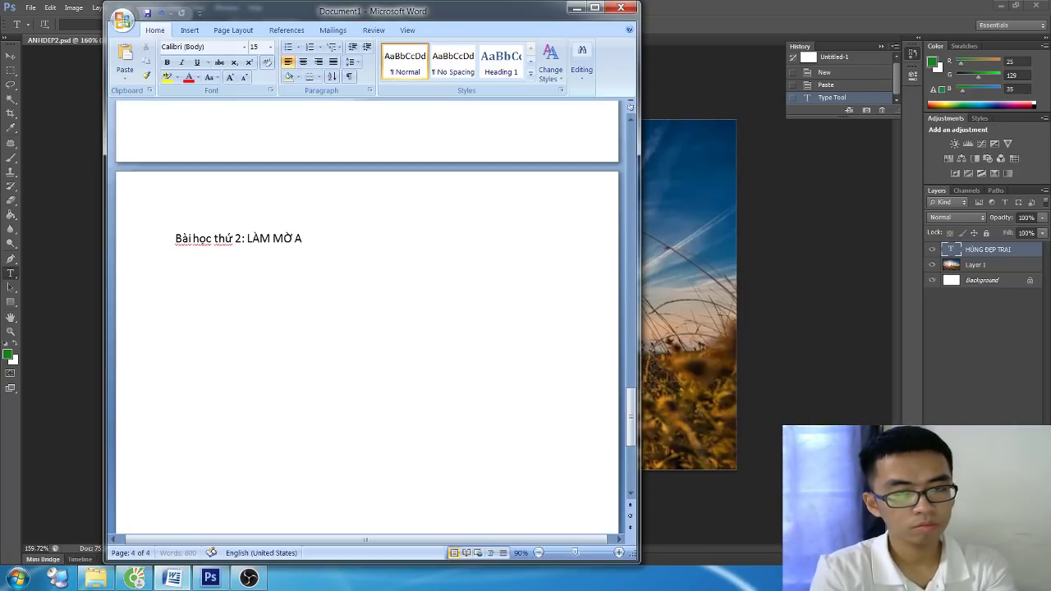
{"action": "type", "text": "S -"}
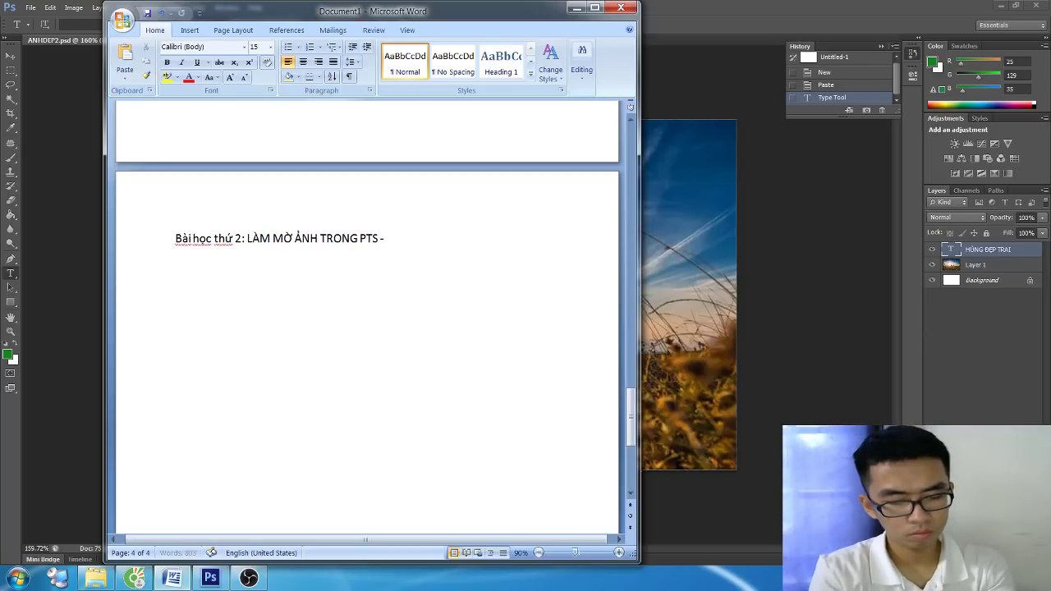
{"action": "type", "text": " 4 CÁCH ĐỂ LÀM Ở"}
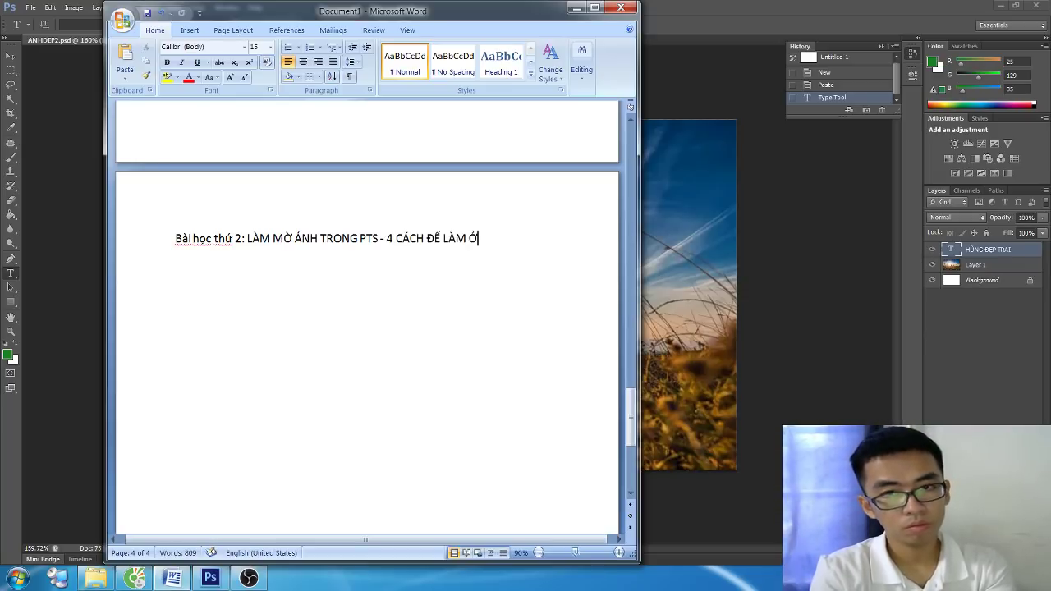
{"action": "key", "text": "BackSpace"}
{"action": "type", "text": "MƠ"}
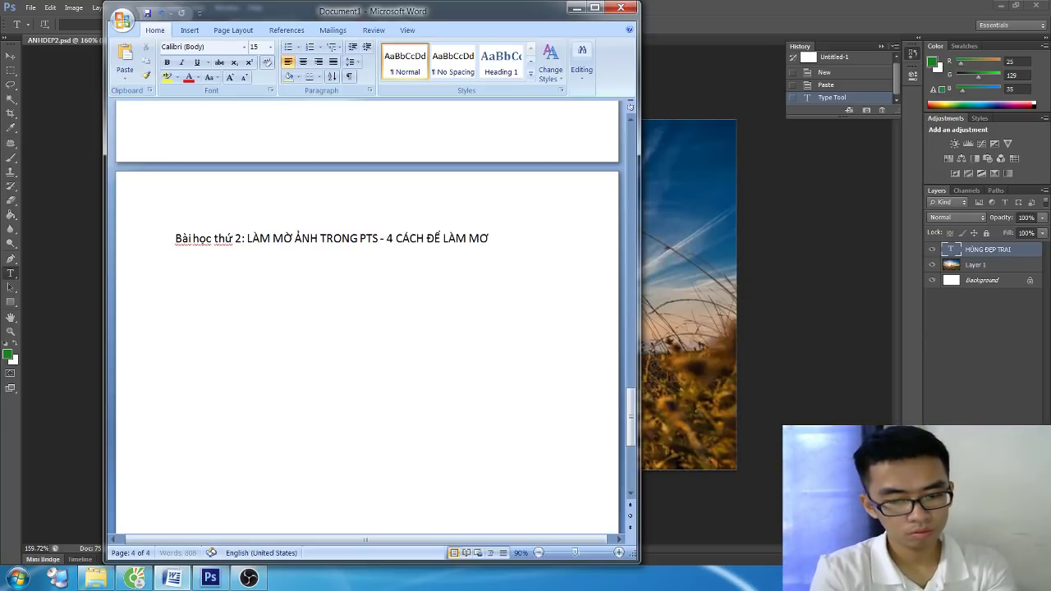
{"action": "key", "text": "BackSpace"}
{"action": "type", "text": "NH T"}
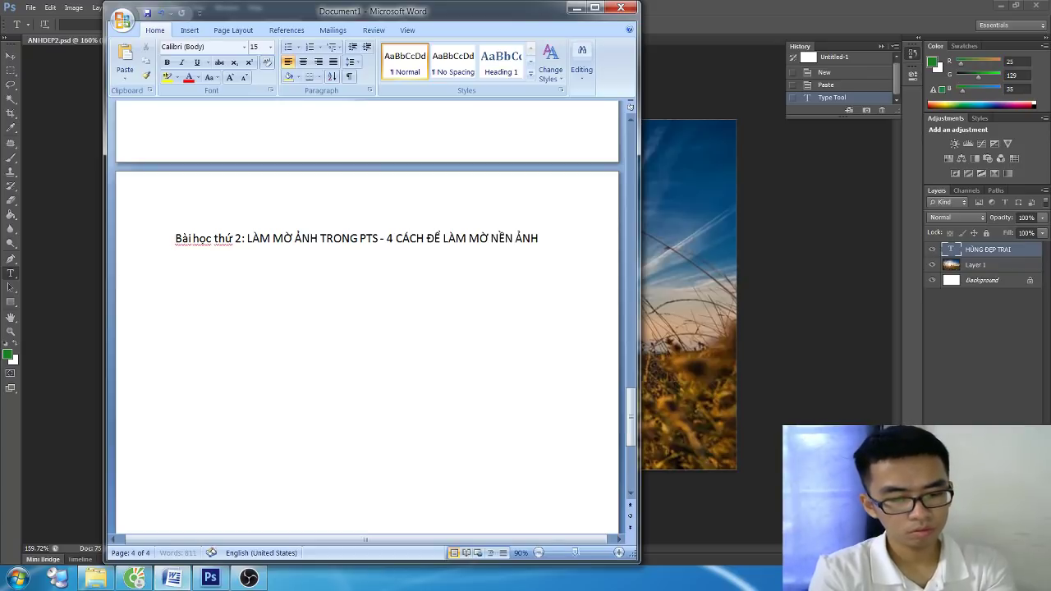
{"action": "type", "text": "RONG PTS"}
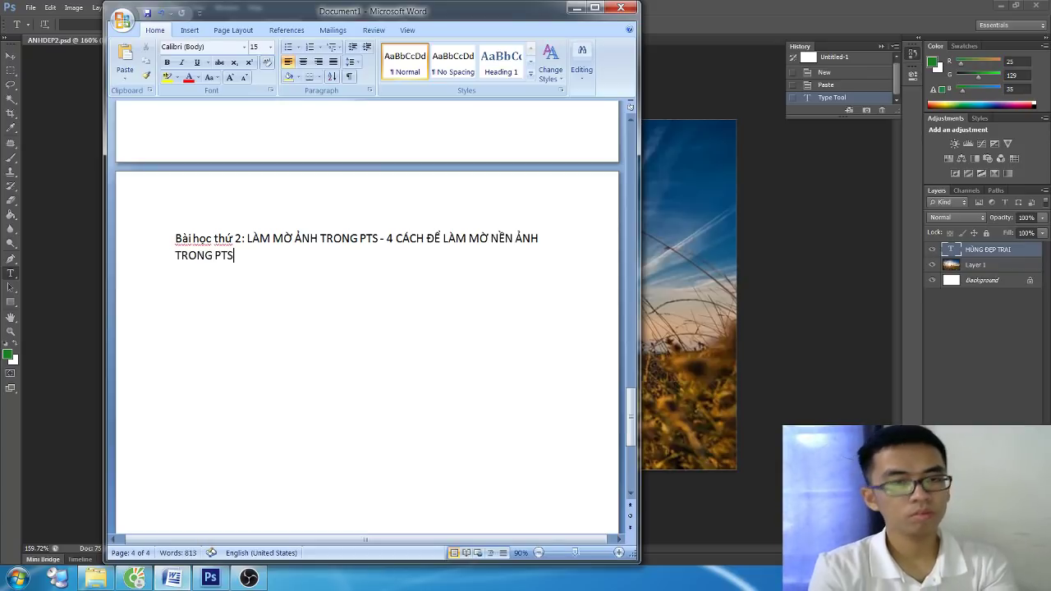
{"action": "key", "text": "Return"}
{"action": "key", "text": "Return"}
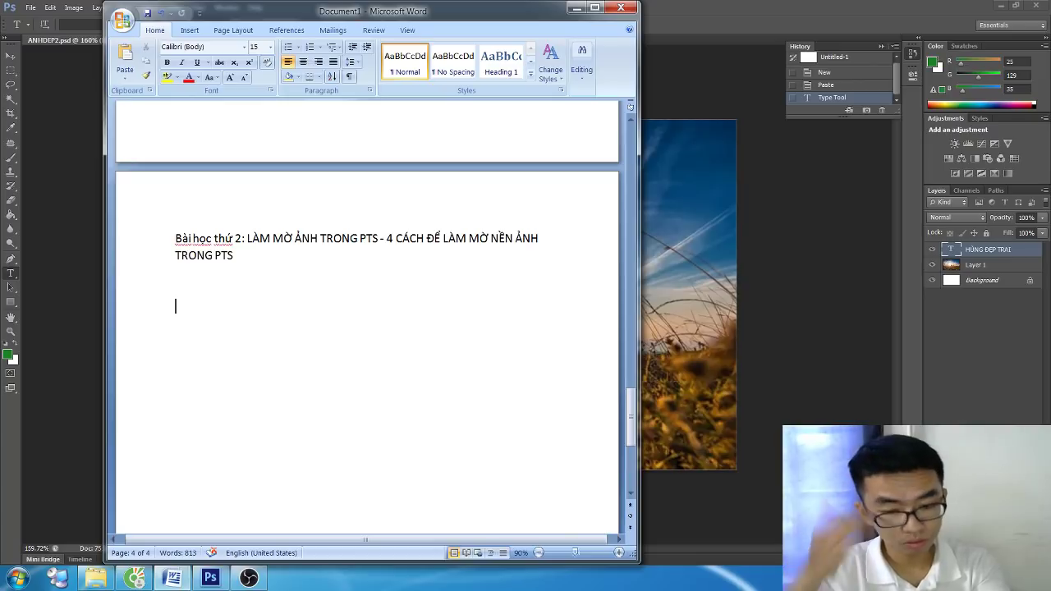
Step: Add the subheading 'CÁCH LÀM MỜ ẢNH TRONG PTS' below the lesson title
{"action": "left_click", "coordinate": [736, 5]}
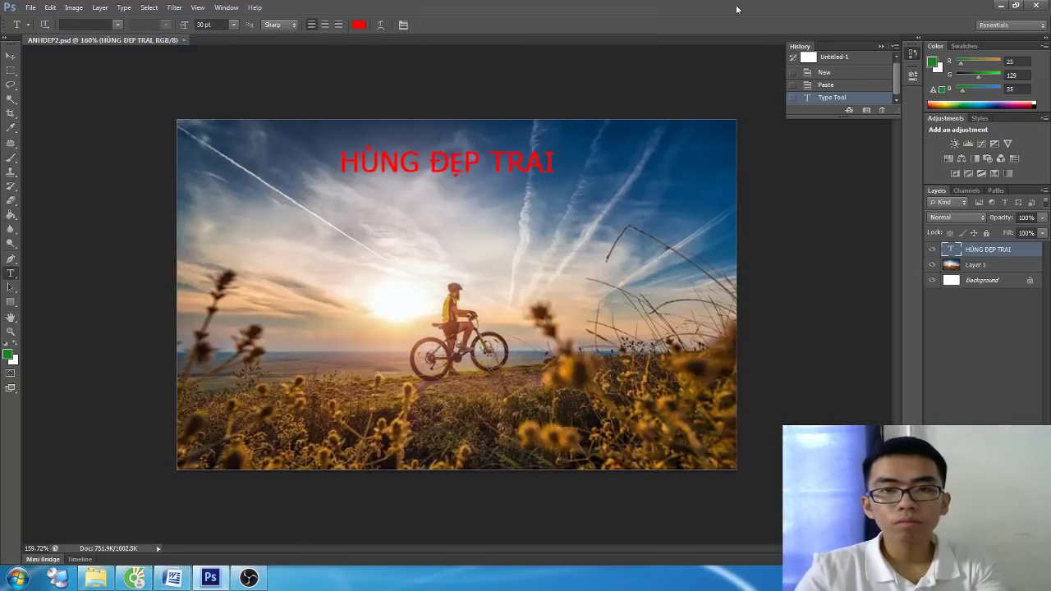
{"action": "key", "text": "alt+Tab"}
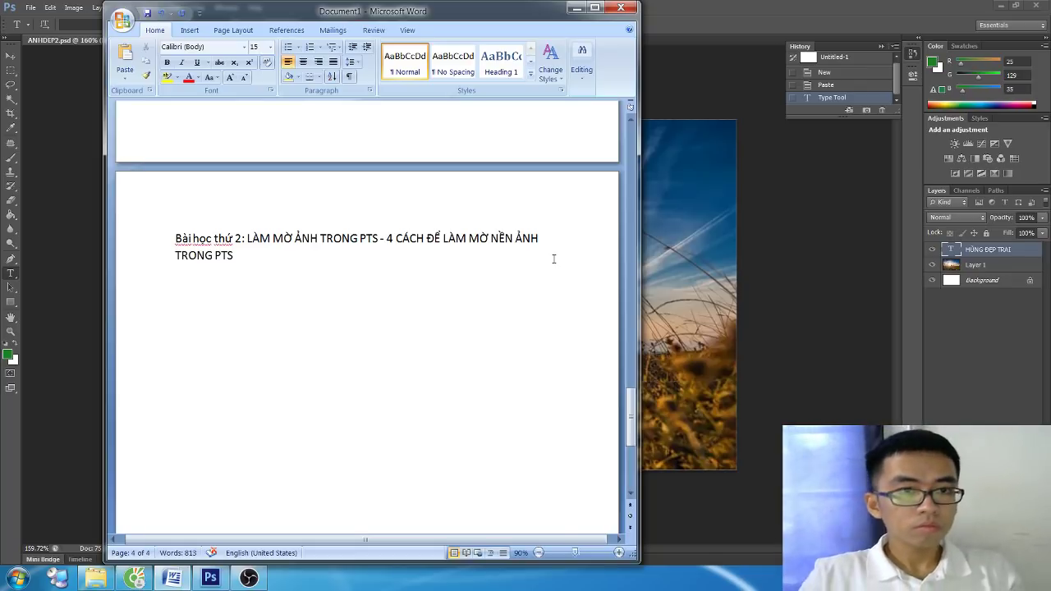
{"action": "type", "text": "CÁCH LÀM"}
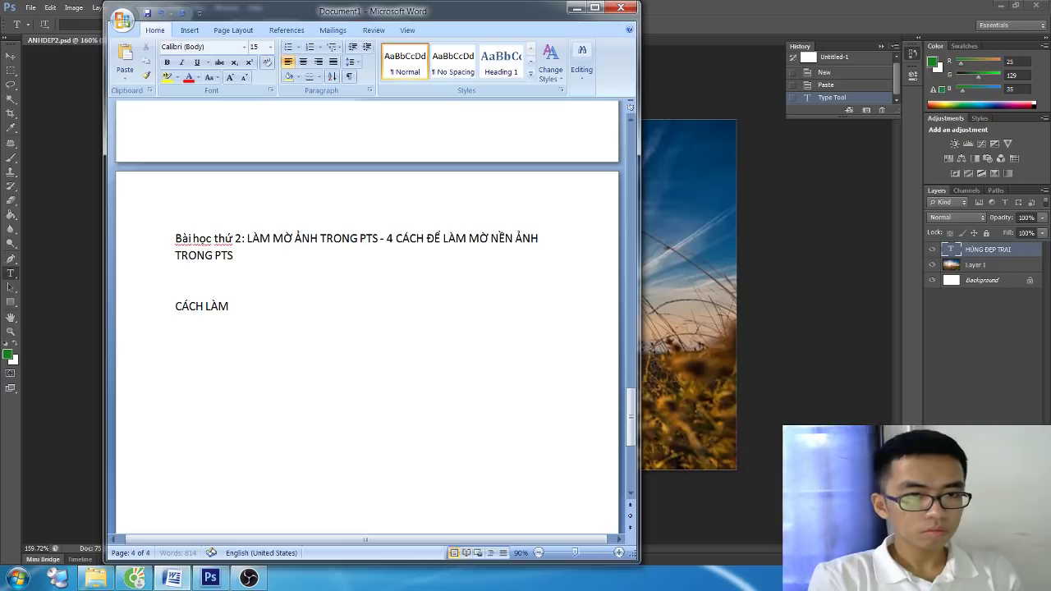
{"action": "type", "text": " MỜ ANHR TRONG PS"}
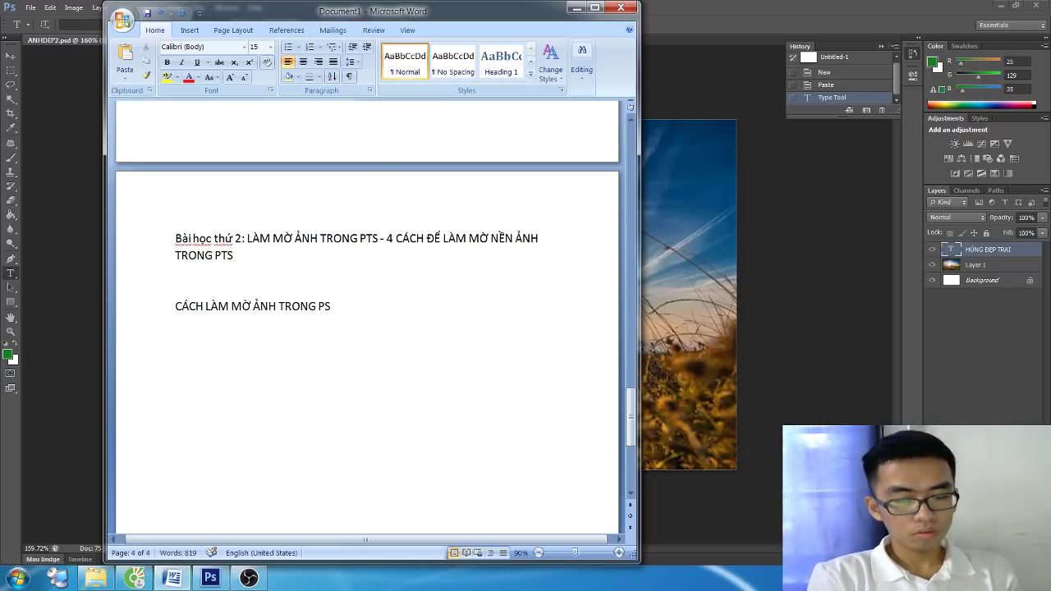
{"action": "key", "text": "BackSpace"}
{"action": "type", "text": "TS"}
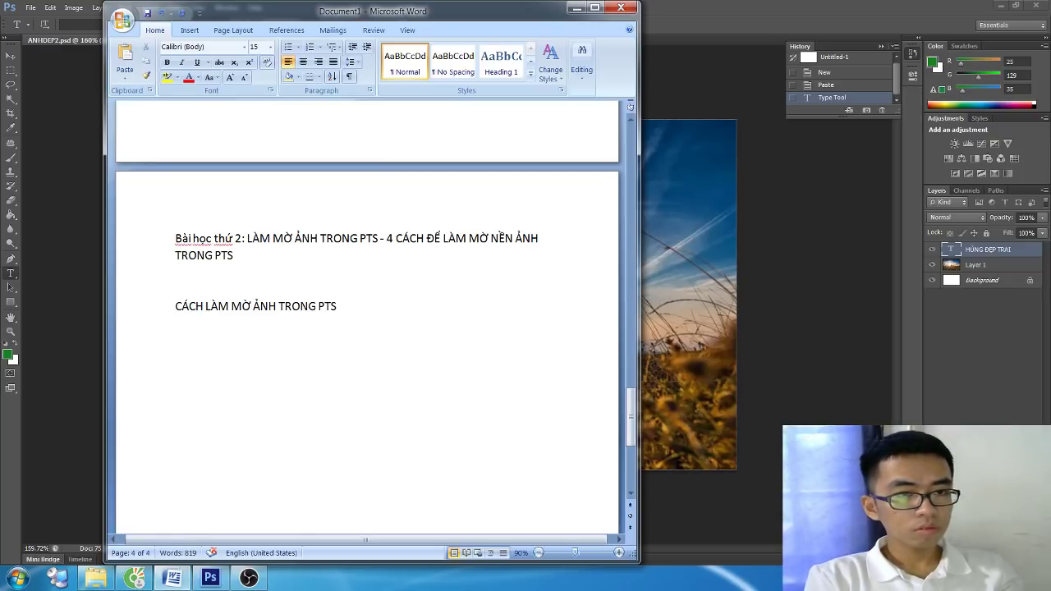
Step: Add the item '1. LÀM MỜ ẢNH TRONG PTS BẰNG GAUSSIAN BLUR:'
{"action": "type", "text": "1. "}
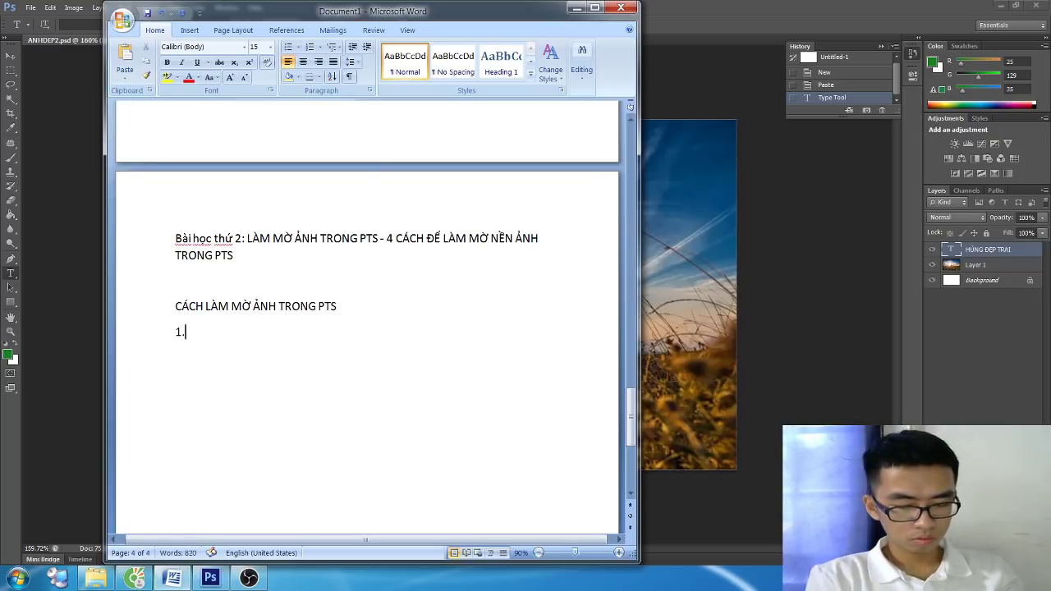
{"action": "type", "text": "LÀM MỜ ẢN"}
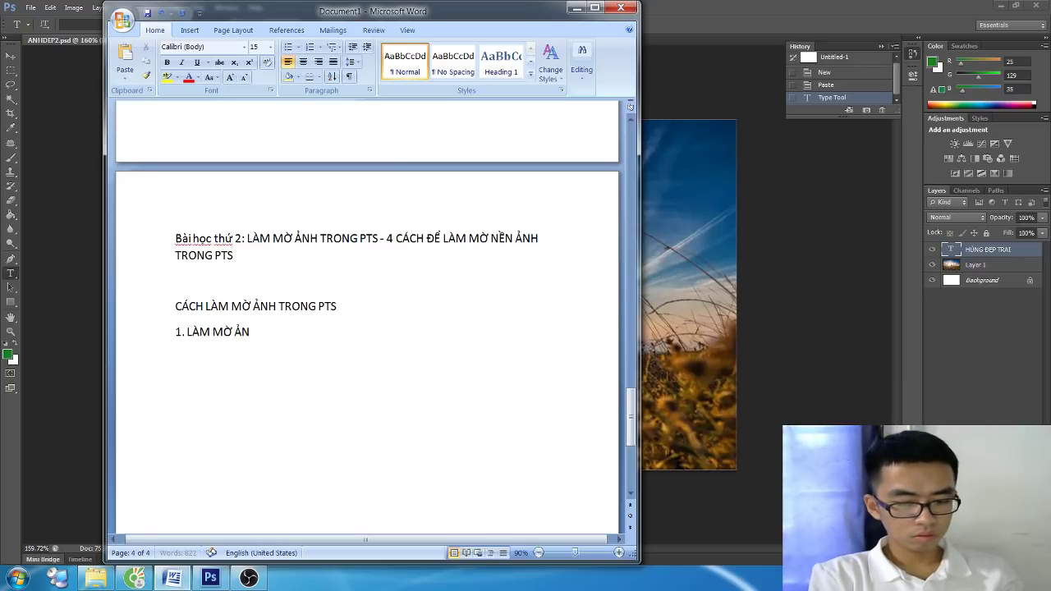
{"action": "type", "text": "H TRO"}
{"action": "type", "text": " PTS BẰ"}
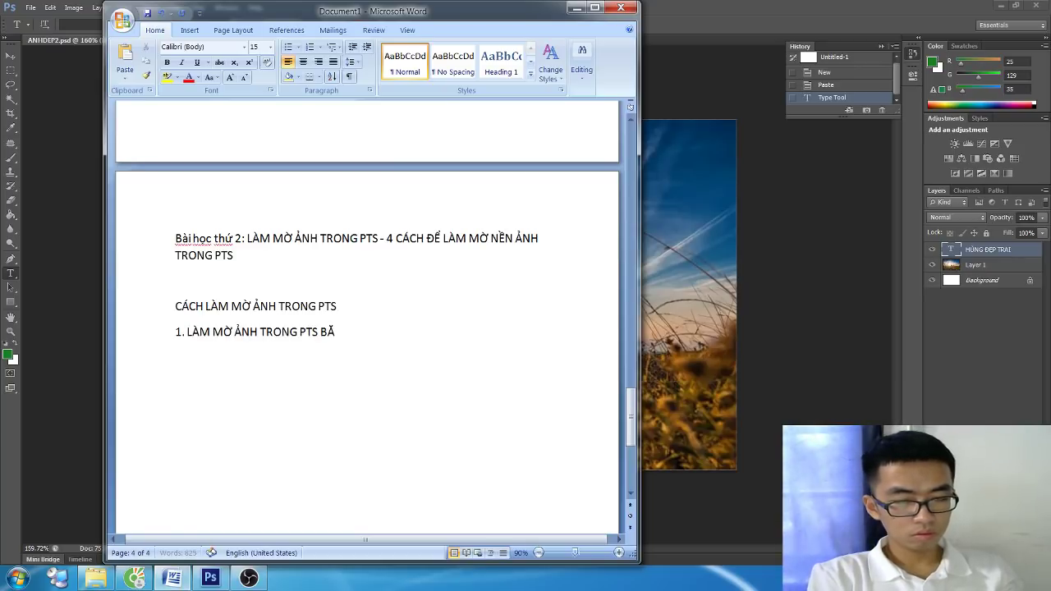
{"action": "type", "text": "NH"}
{"action": "key", "text": "BackSpace"}
{"action": "key", "text": "BackSpace"}
{"action": "type", "text": "NG GAU"}
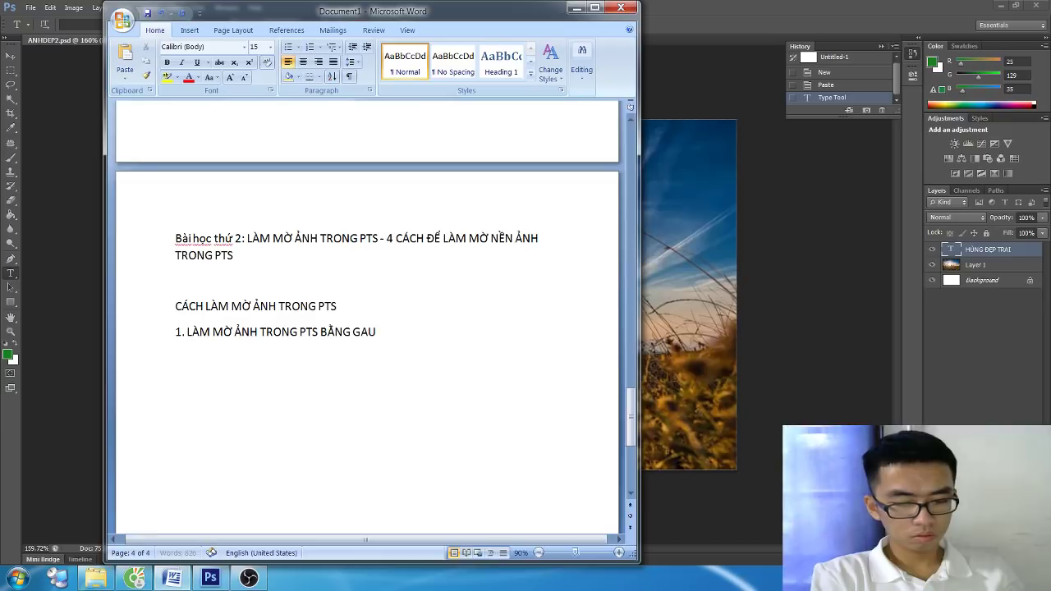
{"action": "type", "text": "S"}
{"action": "type", "text": "SIA"}
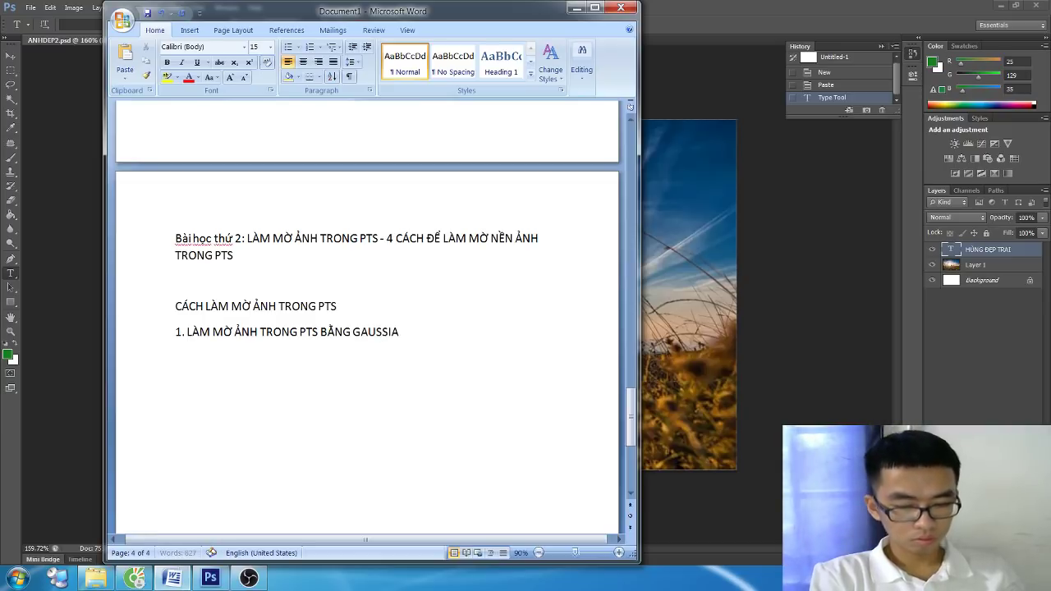
{"action": "type", "text": "N BLUR"}
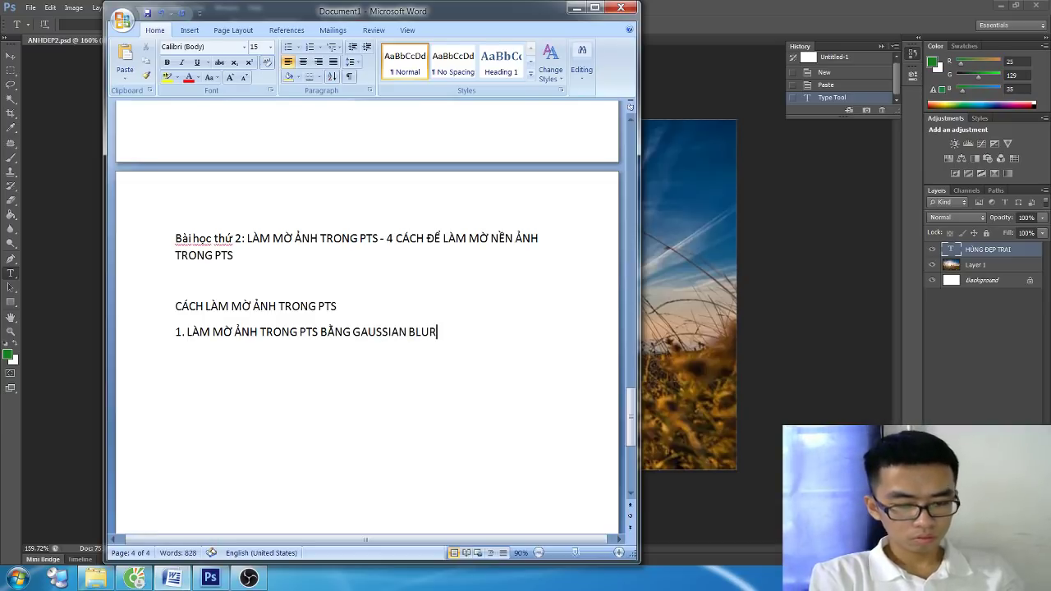
{"action": "type", "text": ":"}
Step: Write 'BƯỚC 1: THÊM ẢNH VÀO PTS: TỪ MENU FILE -> OPEN -> THƯ MỤC CHỨA ẢNH -> CHỌN ẢNH CẦN LÀM MỜ -> OPEN'
{"action": "key", "text": "Return"}
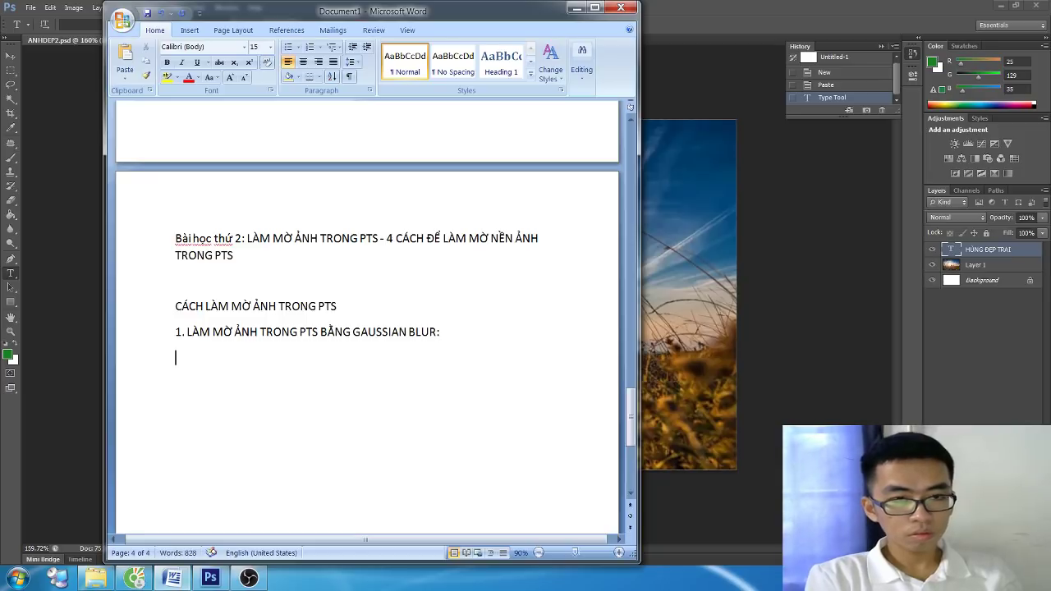
{"action": "type", "text": "BƯỚC 1"}
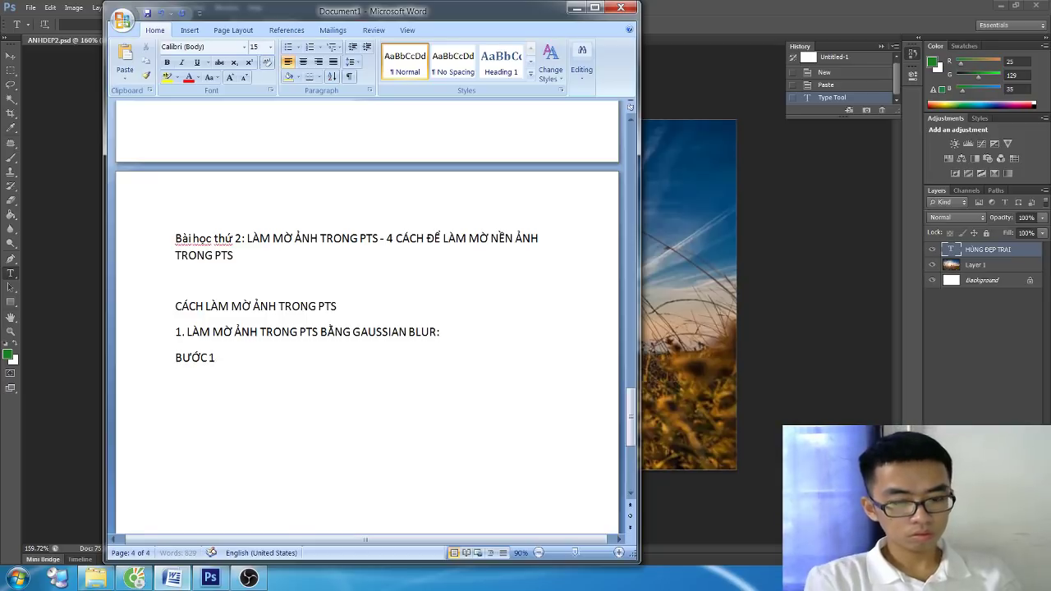
{"action": "type", "text": ": "}
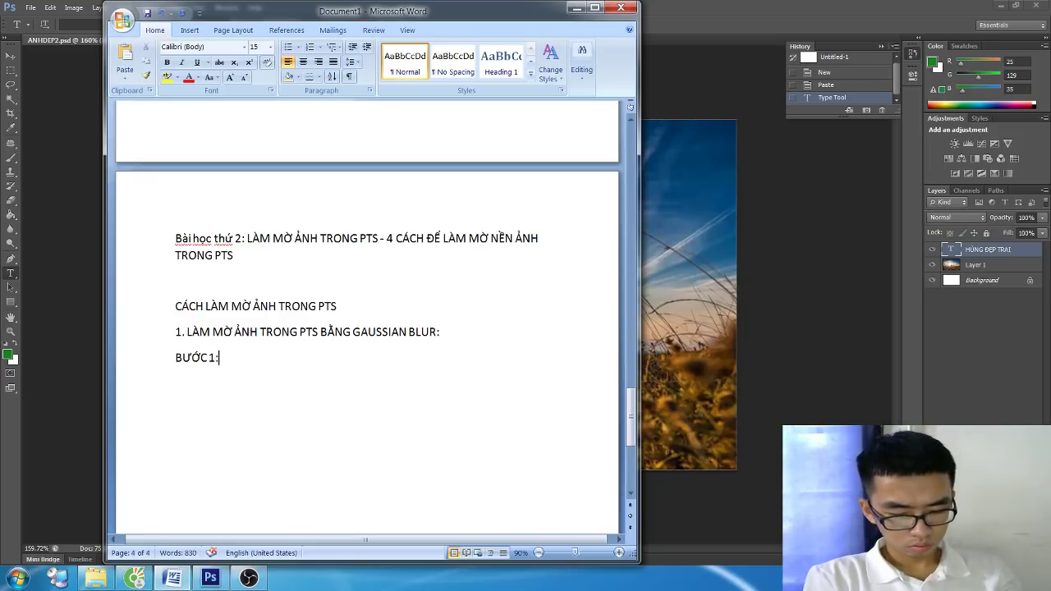
{"action": "type", "text": "THÊ"}
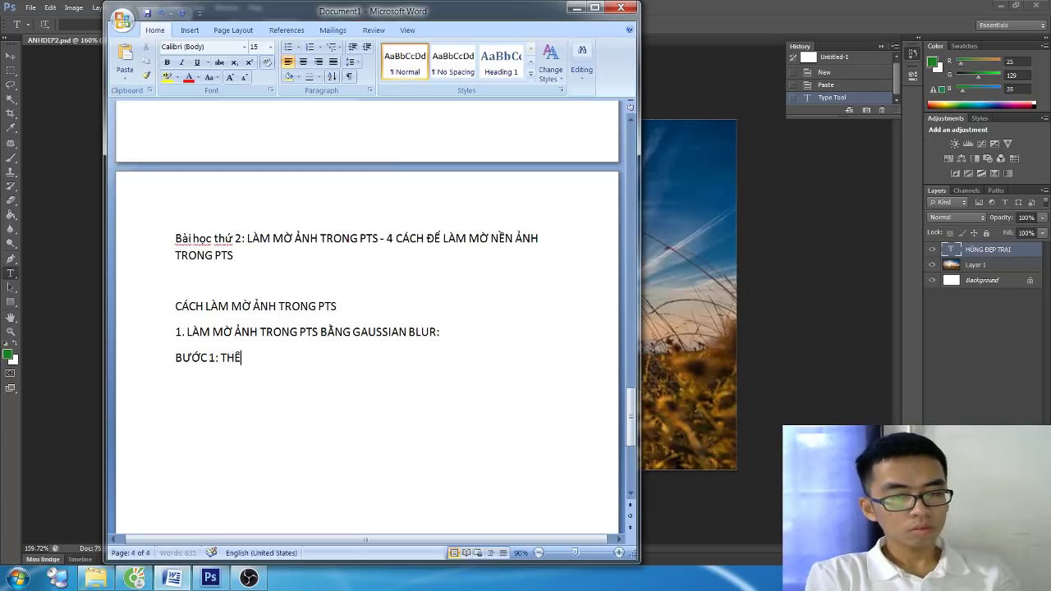
{"action": "type", "text": "M ẢNH"}
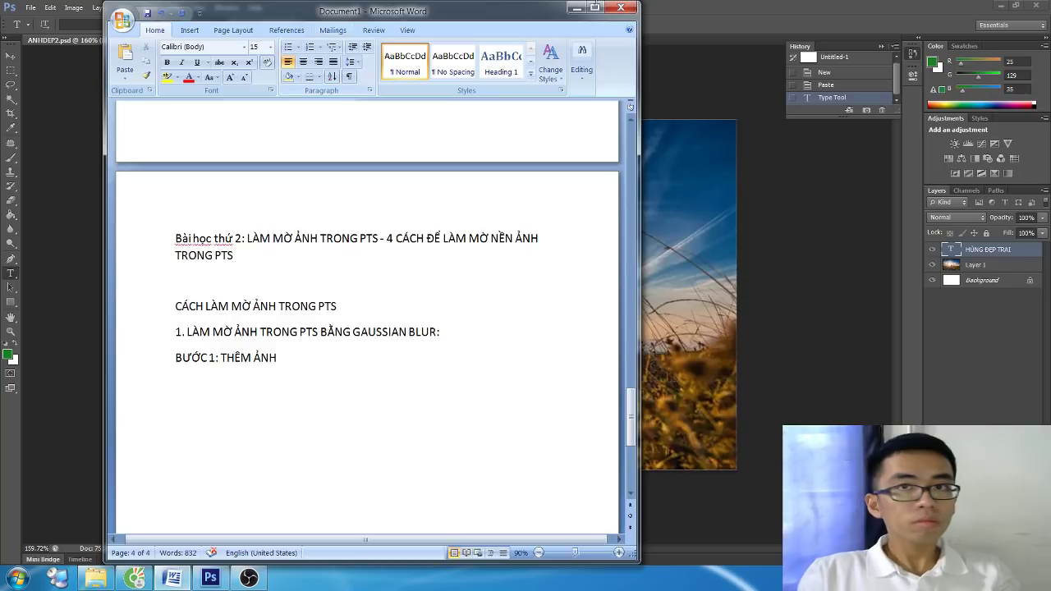
{"action": "key", "text": "alt+Tab"}
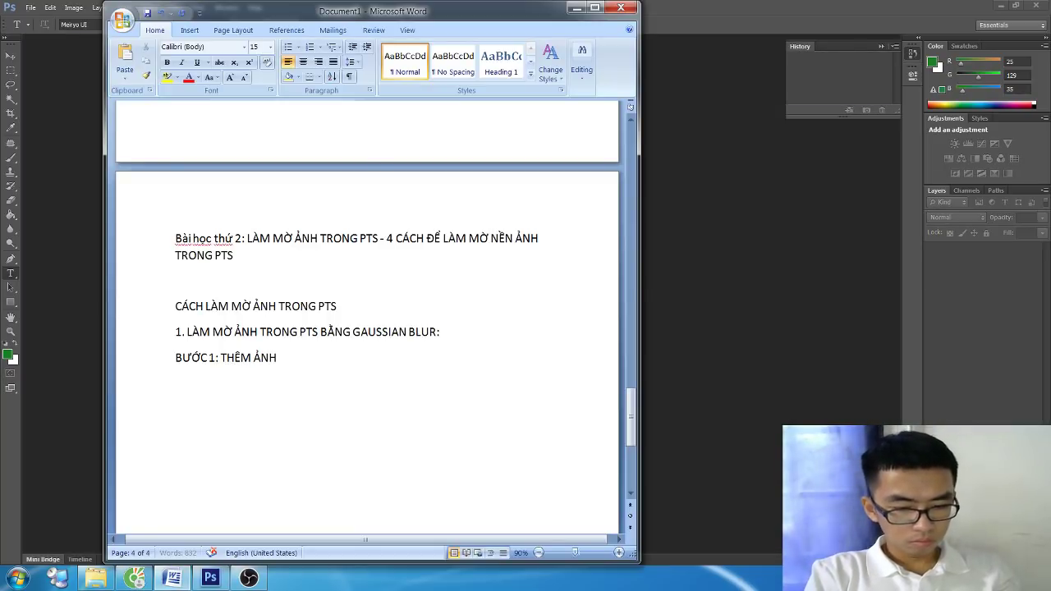
{"action": "type", "text": "VÀO PTS:"}
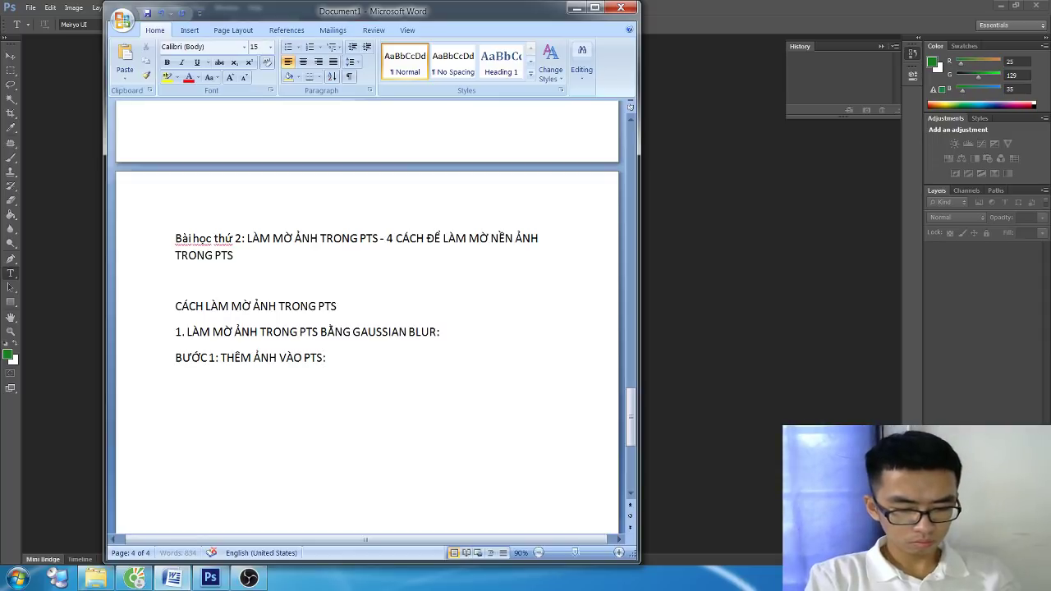
{"action": "type", "text": " TỪ MENU "}
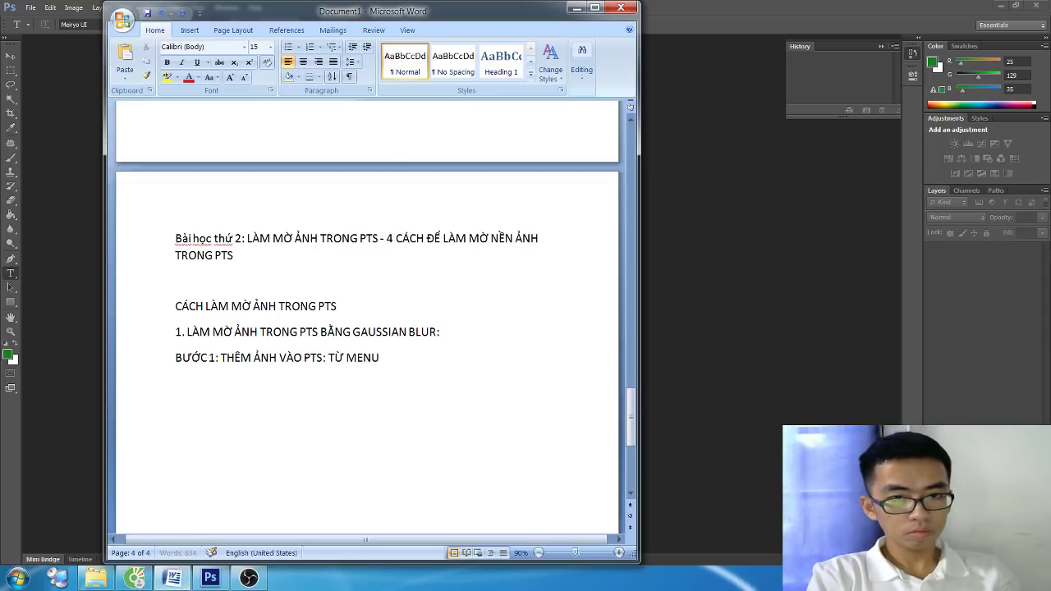
{"action": "type", "text": "FILE -"}
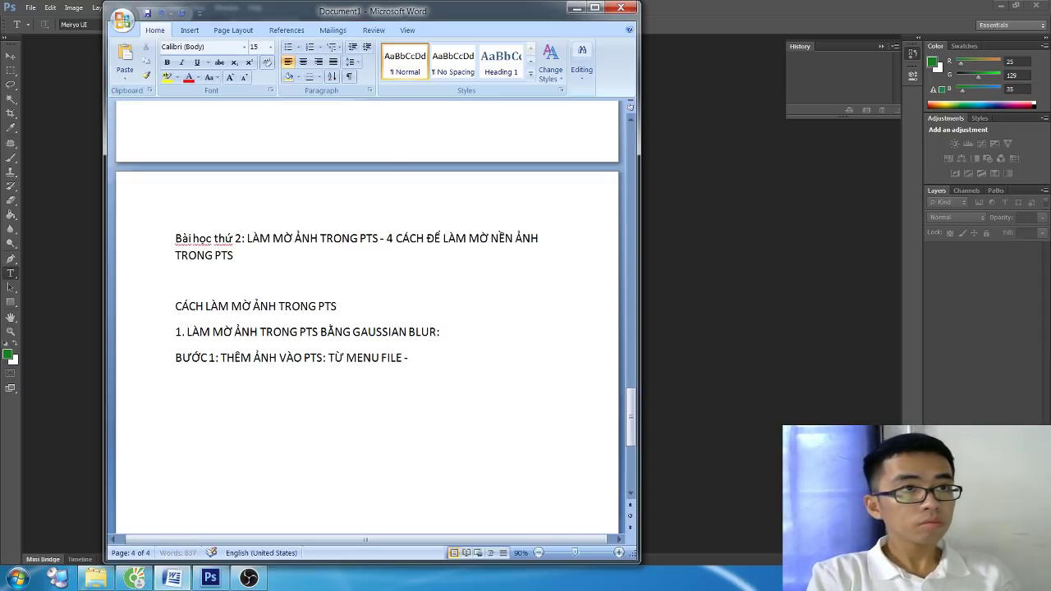
{"action": "type", "text": ">"}
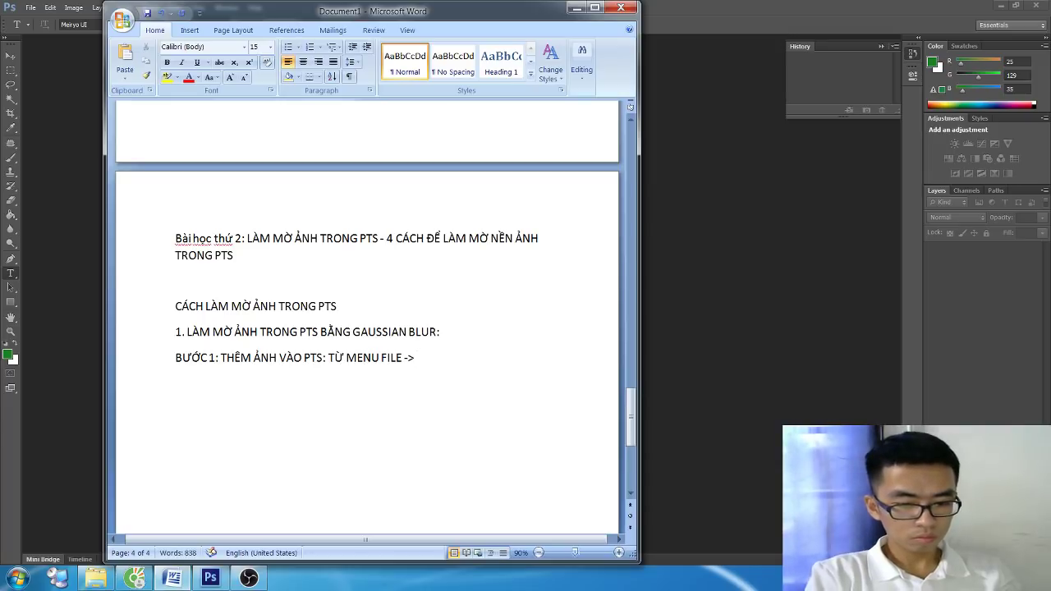
{"action": "type", "text": " OPEN -"}
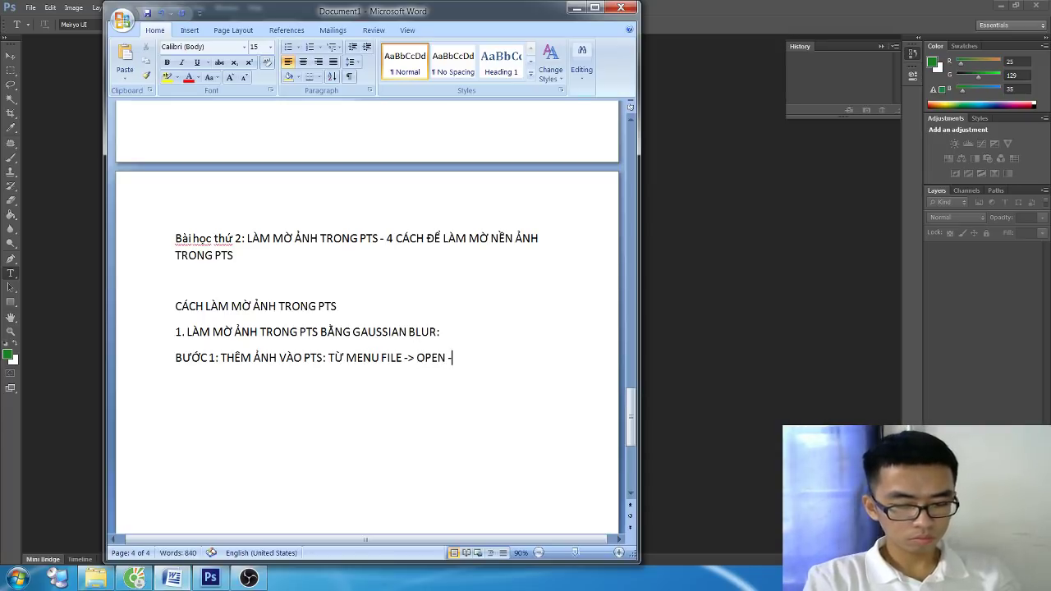
{"action": "type", "text": "> THƯ MỤC C"}
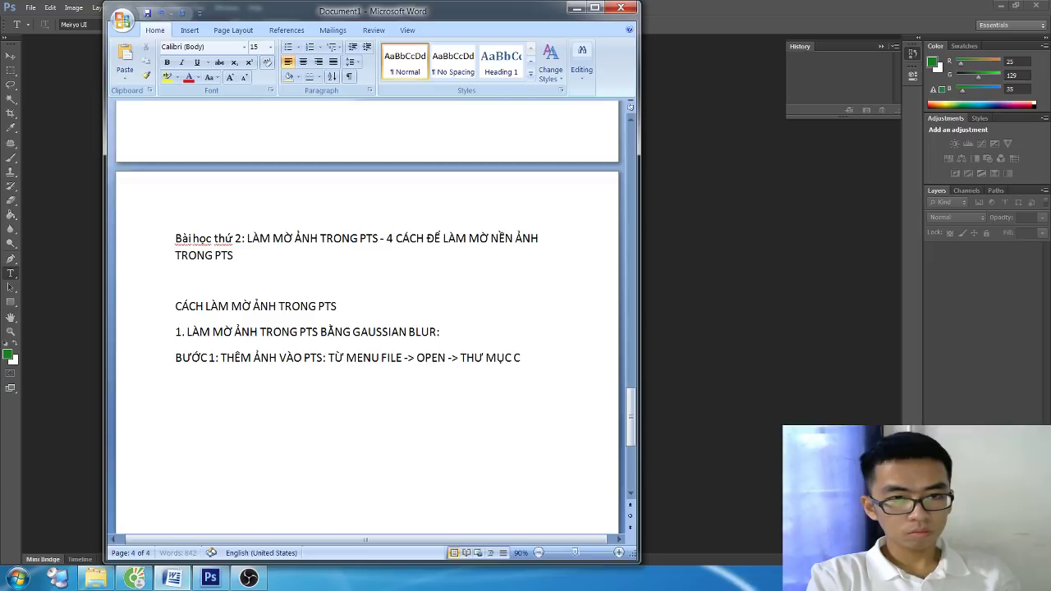
{"action": "type", "text": "HƯA S ẢNH"}
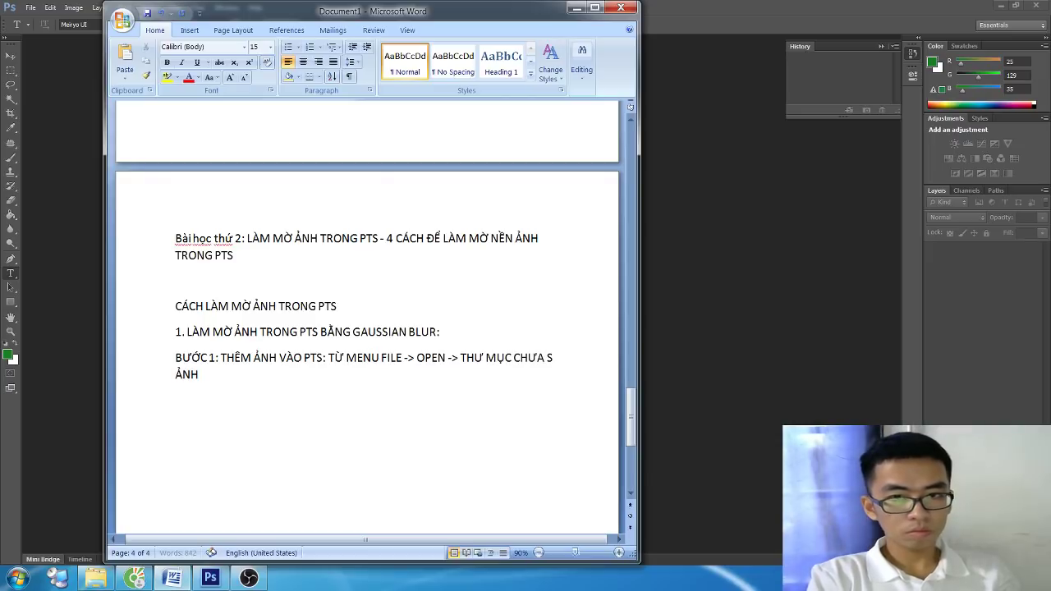
{"action": "key", "text": "BackSpace"}
{"action": "key", "text": "BackSpace"}
{"action": "key", "text": "BackSpace"}
{"action": "type", "text": "s A"}
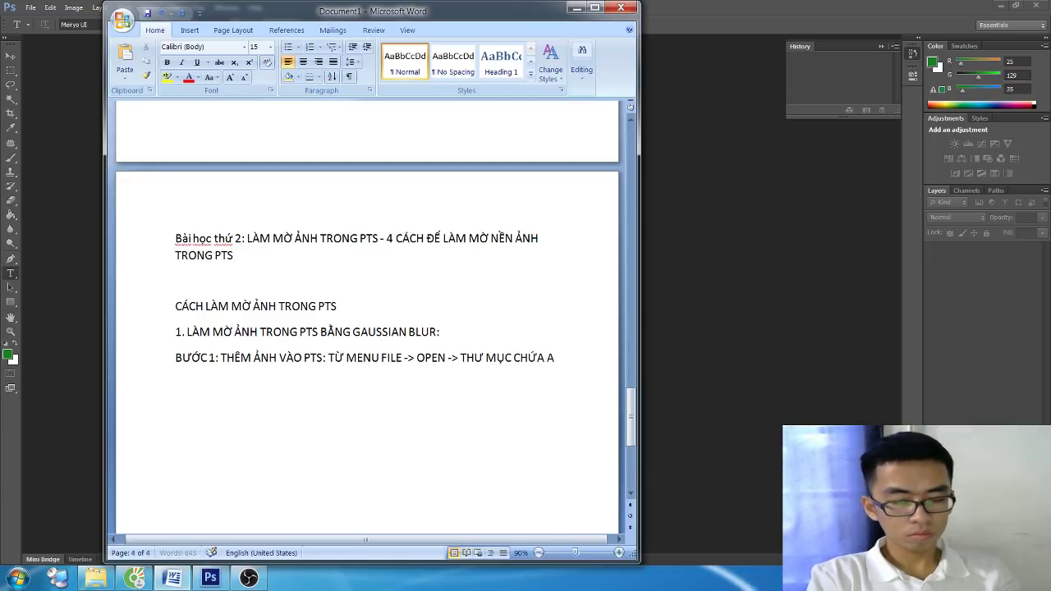
{"action": "type", "text": "NH"}
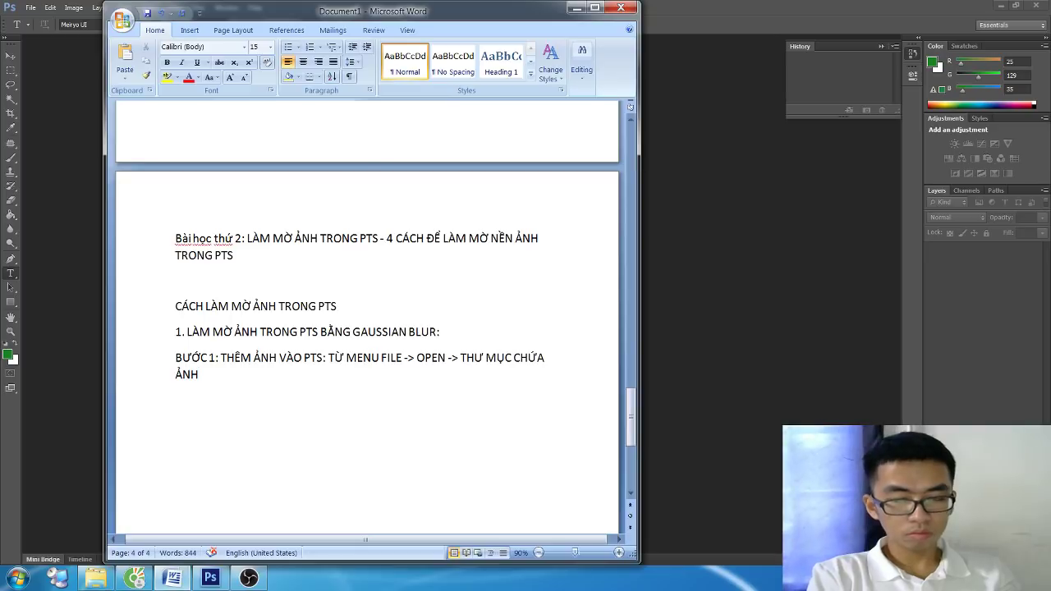
{"action": "type", "text": " -> CHON ẢN"}
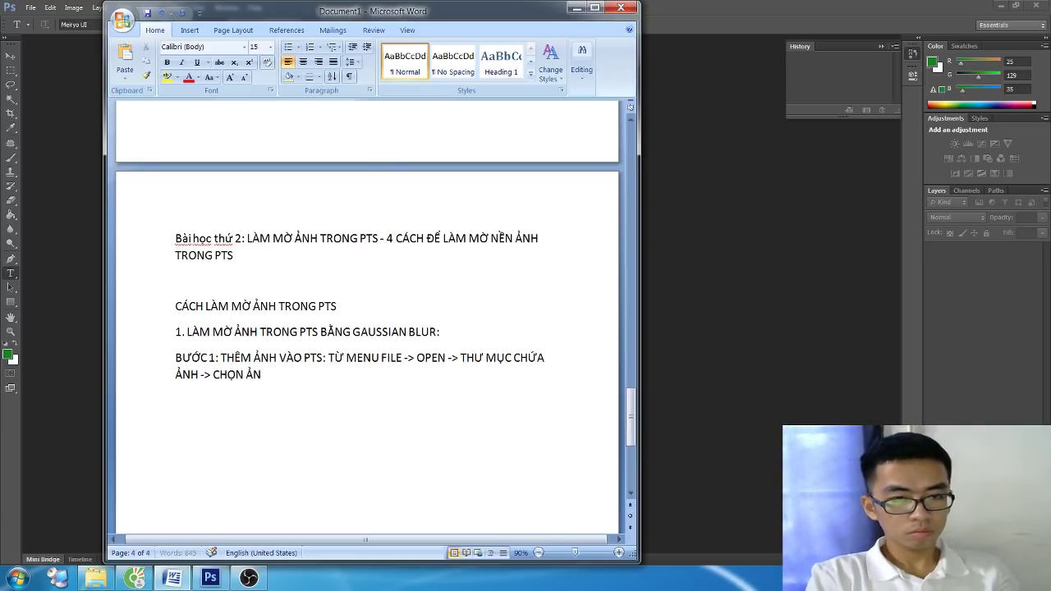
{"action": "type", "text": "H CAN LÀM"}
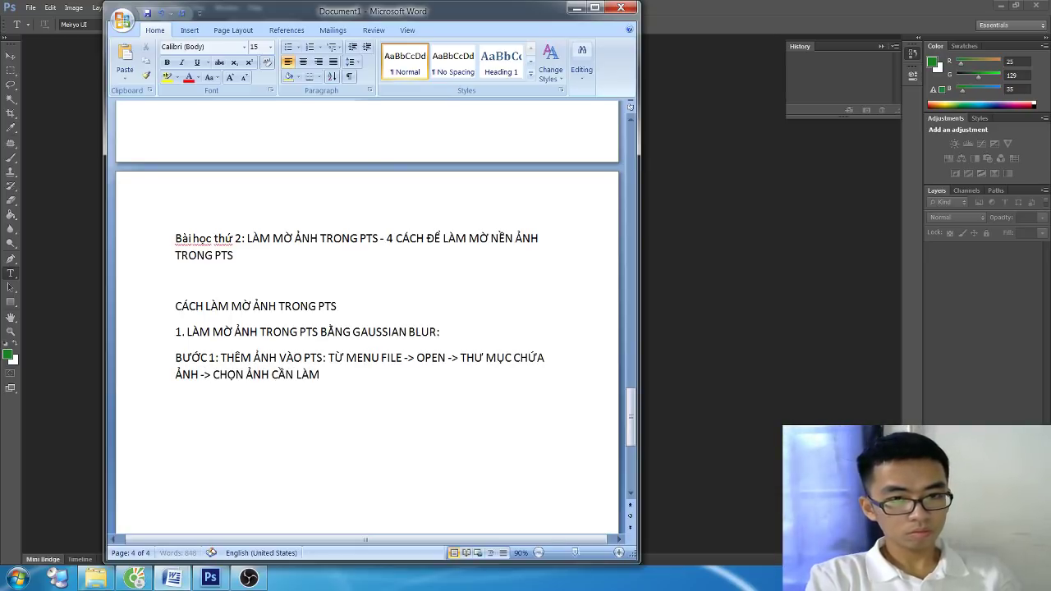
{"action": "type", "text": " MỜ -> OPE"}
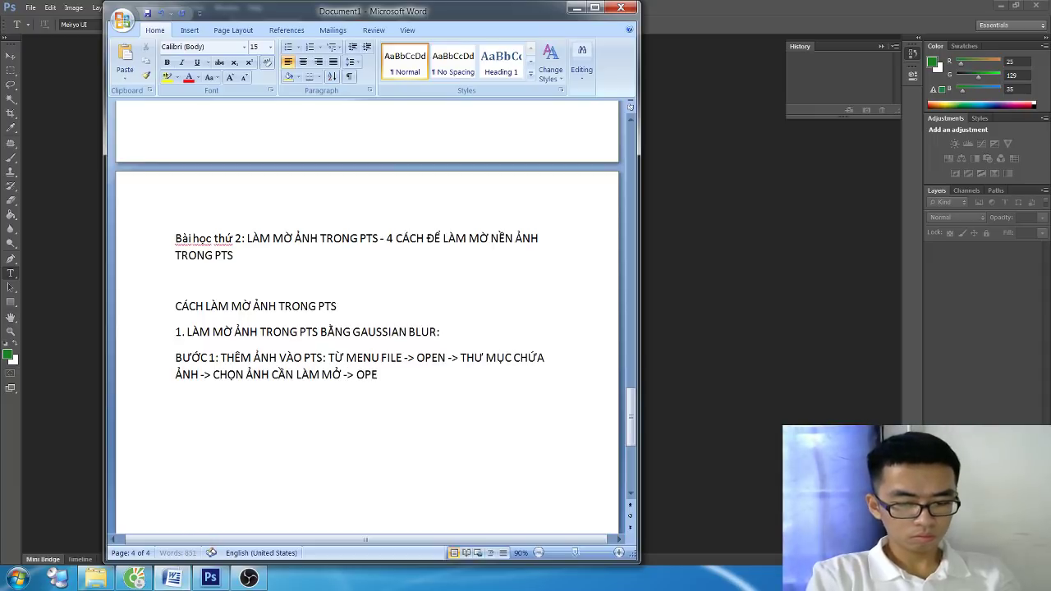
{"action": "type", "text": "N"}
{"action": "scroll", "coordinate": [490, 230], "scroll_direction": "down", "scroll_amount": 3}
{"action": "key", "text": "alt+n"}
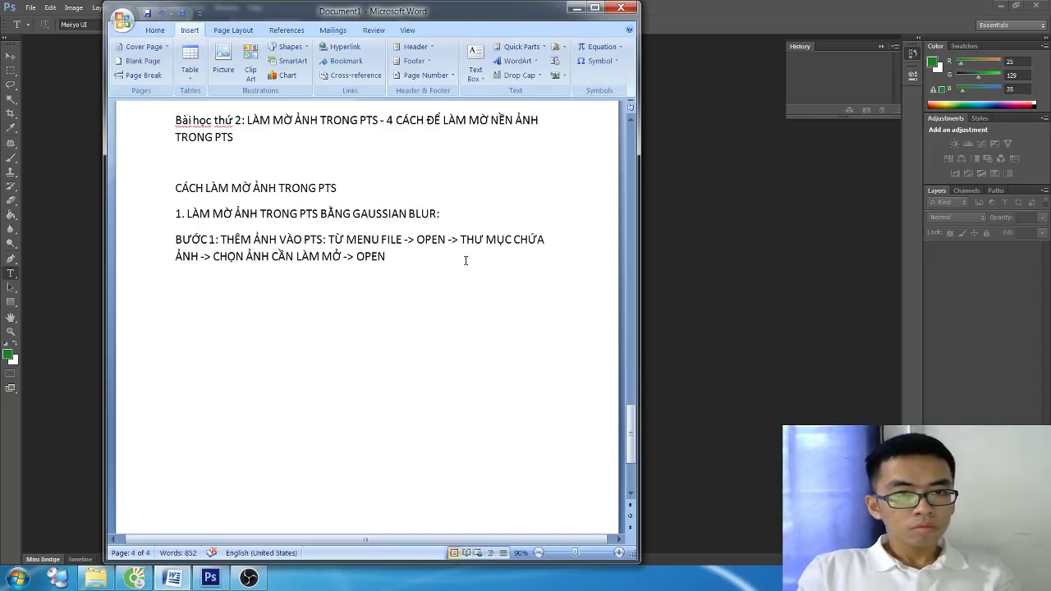
{"action": "left_click", "coordinate": [83, 44]}
{"action": "left_click", "coordinate": [30, 7]}
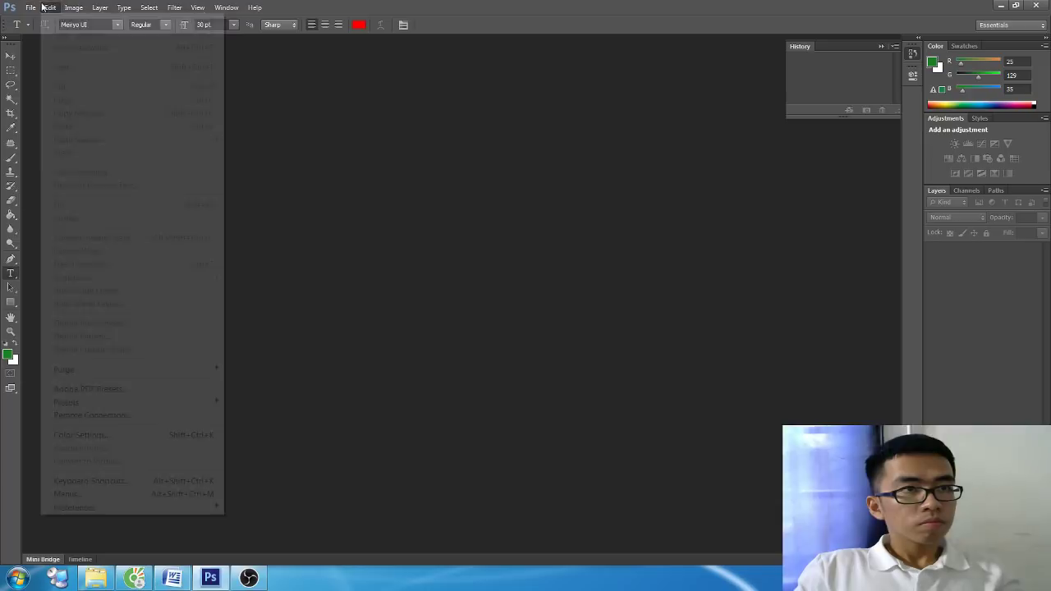
{"action": "mouse_move", "coordinate": [45, 34]}
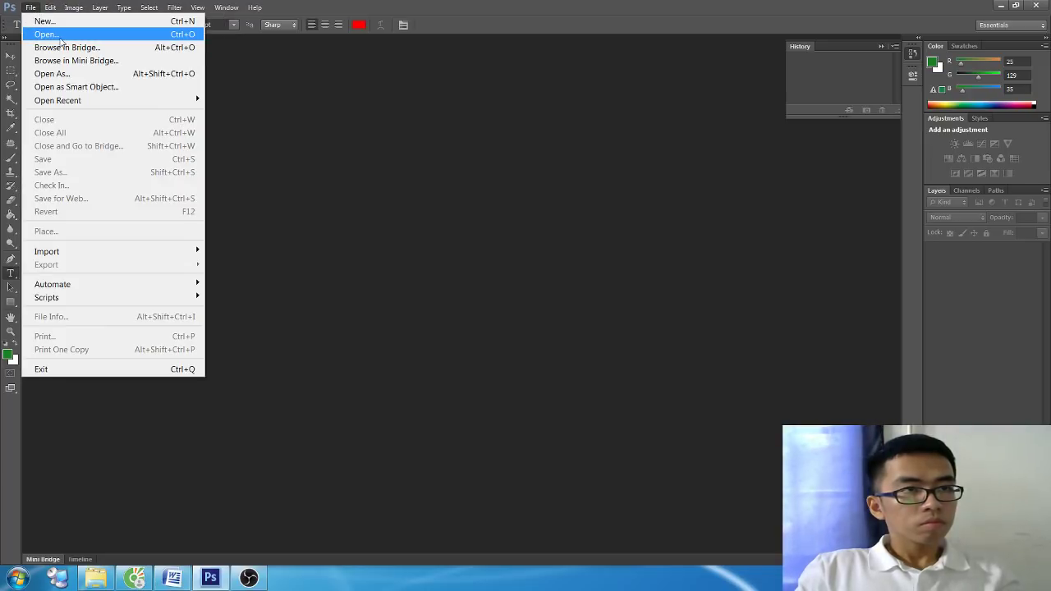
Step: Open ANHJPG.jpg from the HỌC PTS folder, zoom to 200%, and return to Word
{"action": "left_click", "coordinate": [61, 38]}
{"action": "left_click", "coordinate": [276, 97]}
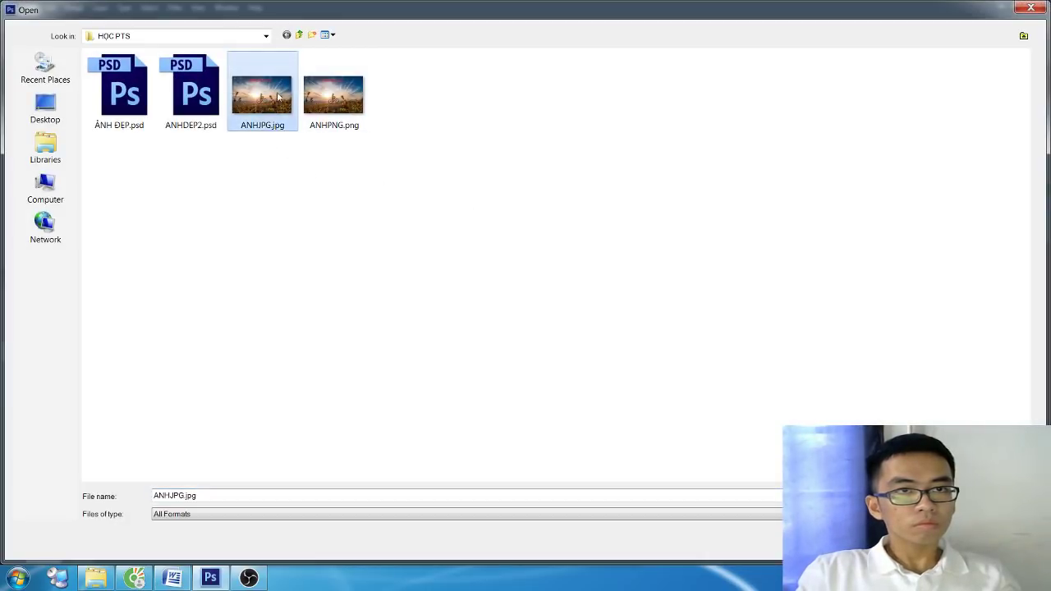
{"action": "left_click", "coordinate": [333, 95]}
{"action": "double_click", "coordinate": [270, 96]}
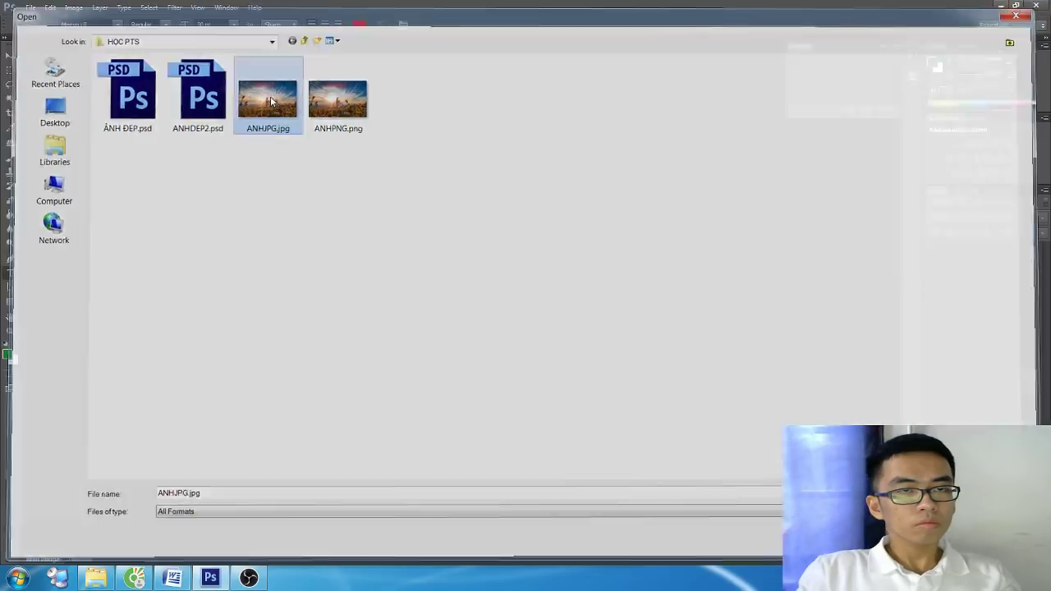
{"action": "key", "text": "ctrl+plus"}
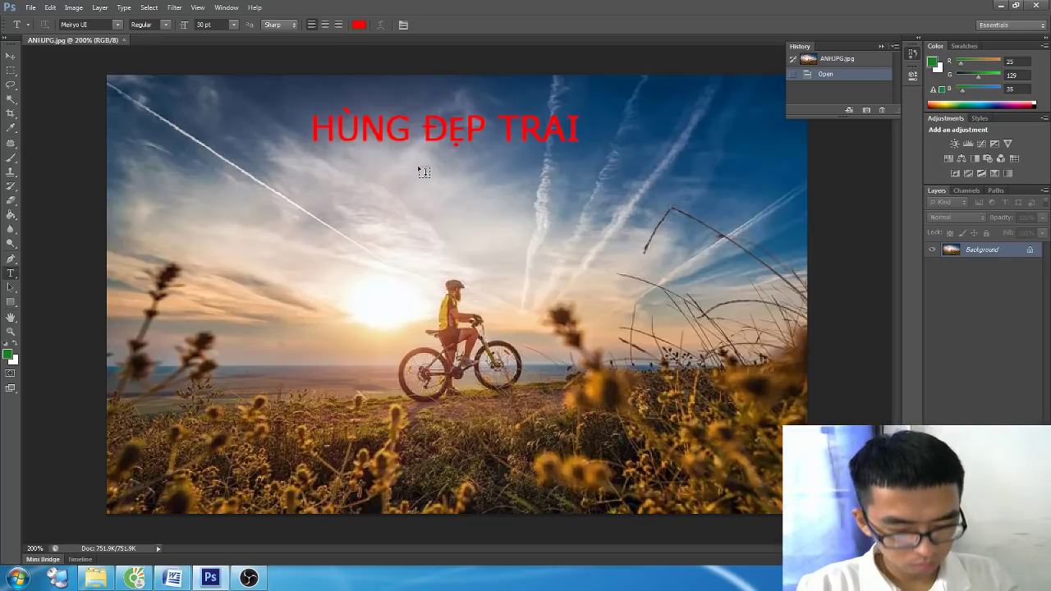
{"action": "key", "text": "alt+Tab"}
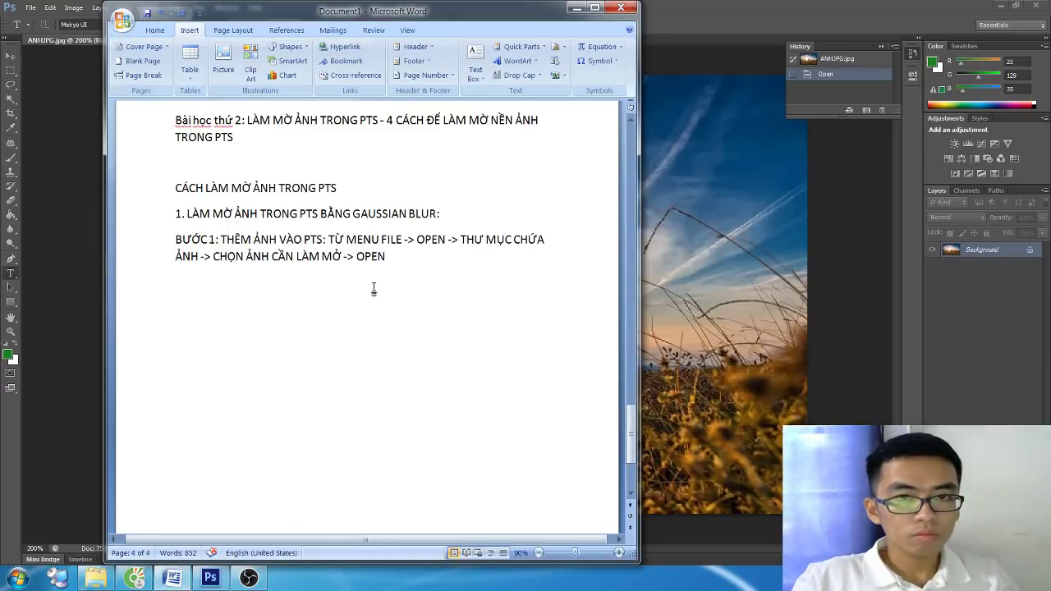
Step: Add the line 'BƯỚC 2: TẠO VÙNG CHỌN QUANH PHẦN CẦN LÀM MỜ'
{"action": "key", "text": "Return"}
{"action": "type", "text": "BUƯỚC"}
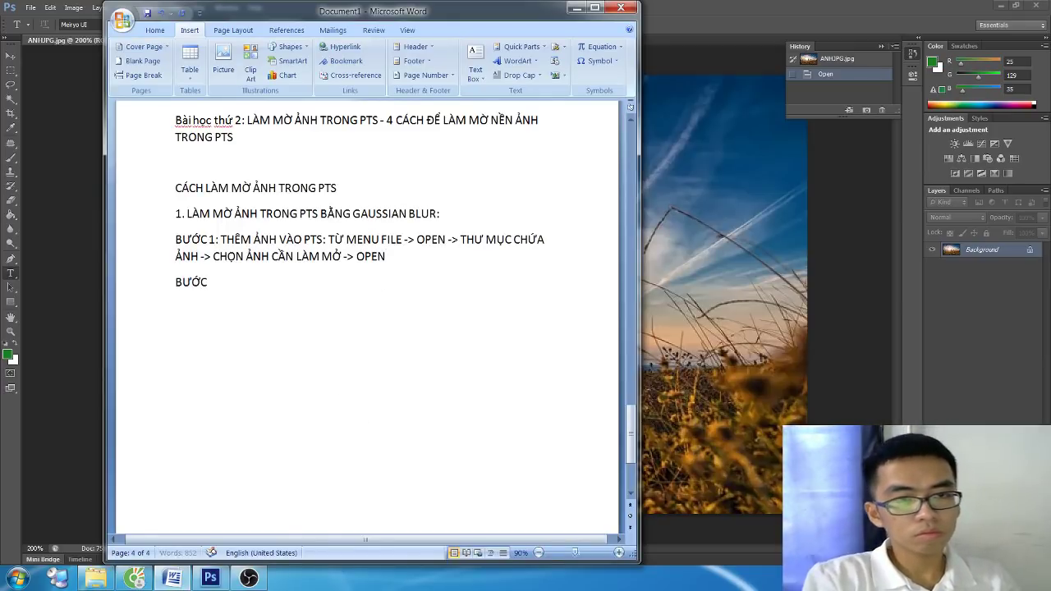
{"action": "type", "text": " 2: TAO"}
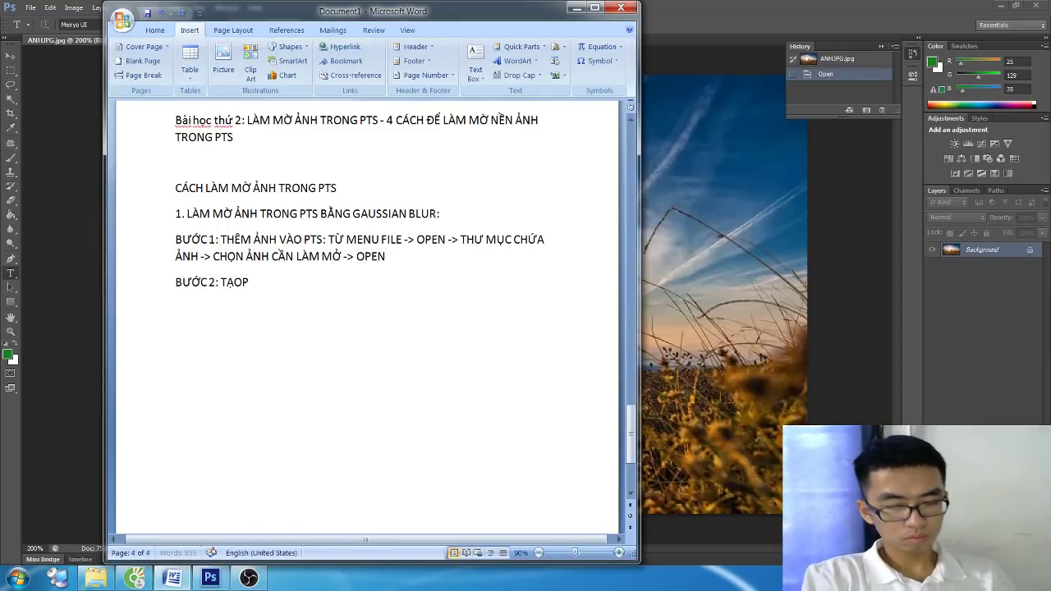
{"action": "type", "text": " VÙNG CHỌN Q"}
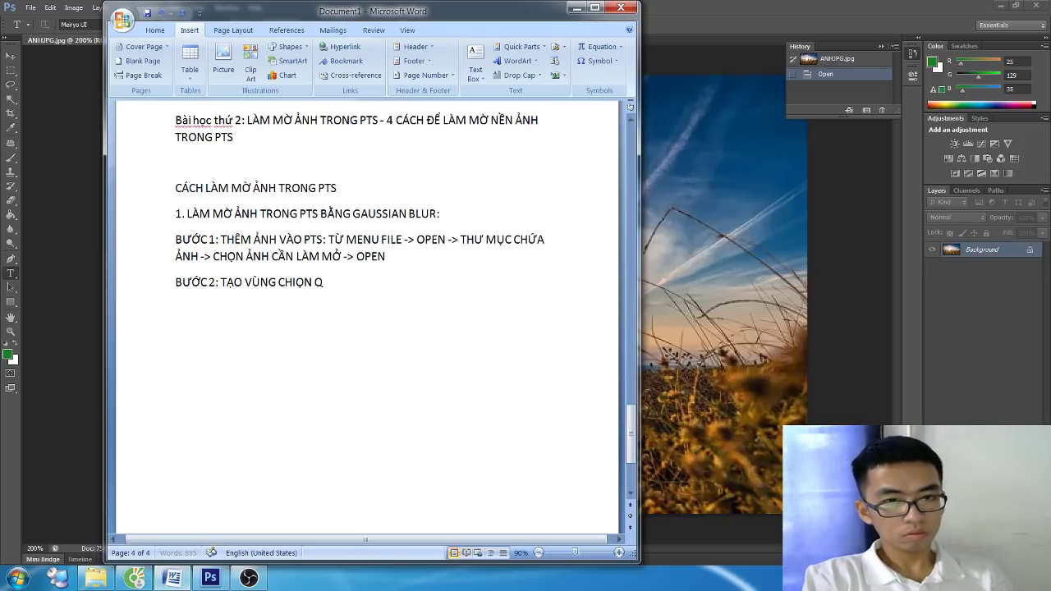
{"action": "type", "text": "UAN"}
{"action": "key", "text": "BackSpace"}
{"action": "key", "text": "BackSpace"}
{"action": "key", "text": "BackSpace"}
{"action": "key", "text": "BackSpace"}
{"action": "key", "text": "BackSpace"}
{"action": "key", "text": "BackSpace"}
{"action": "type", "text": "I"}
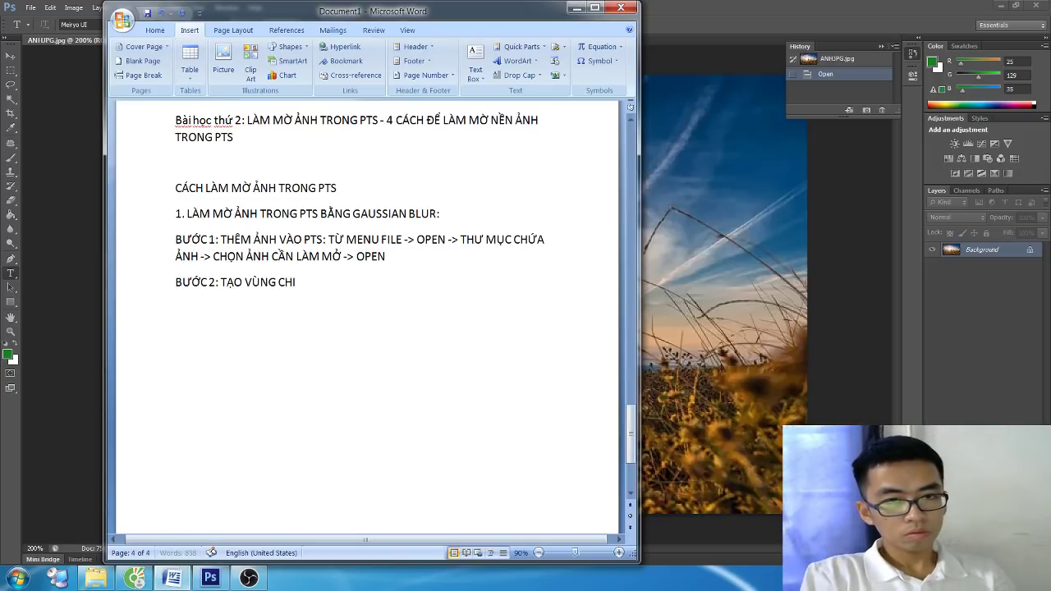
{"action": "key", "text": "BackSpace"}
{"action": "type", "text": "ỌN QU"}
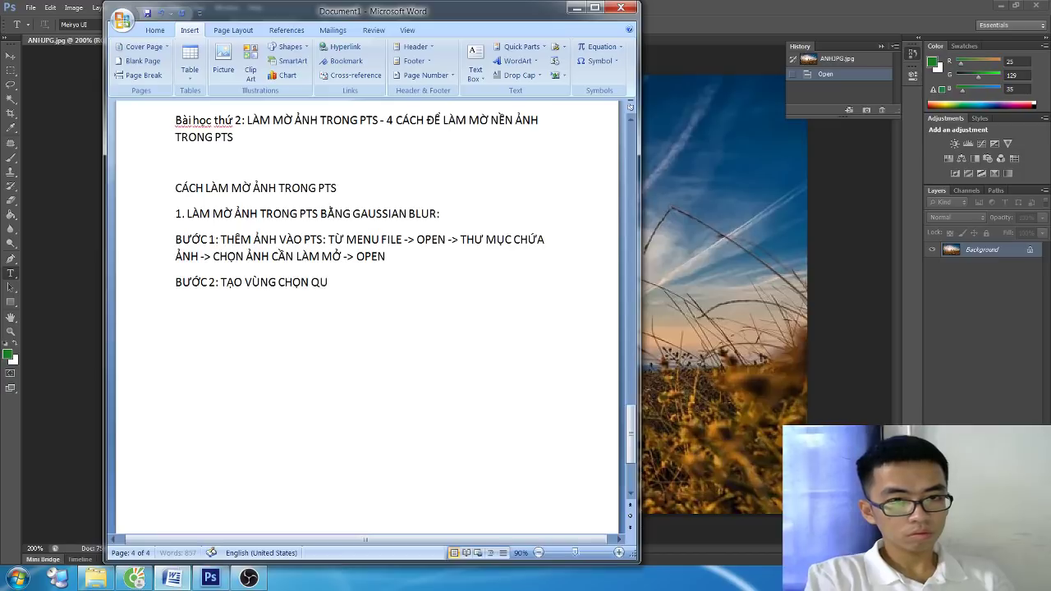
{"action": "type", "text": " PHA"}
{"action": "key", "text": "BackSpace"}
{"action": "type", "text": "ẦN"}
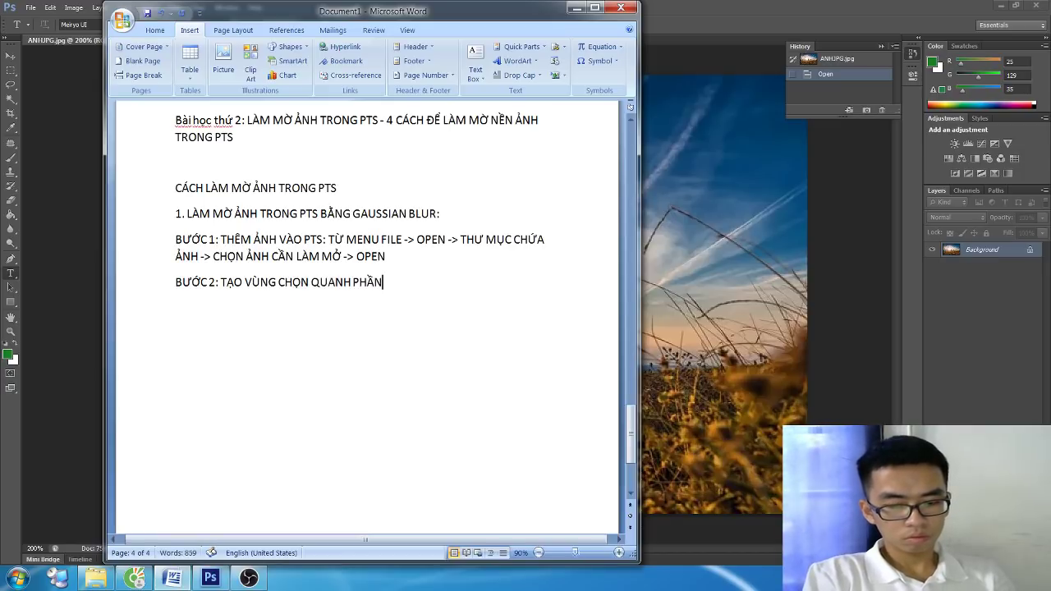
{"action": "type", "text": " CẦN LÀM MỜ"}
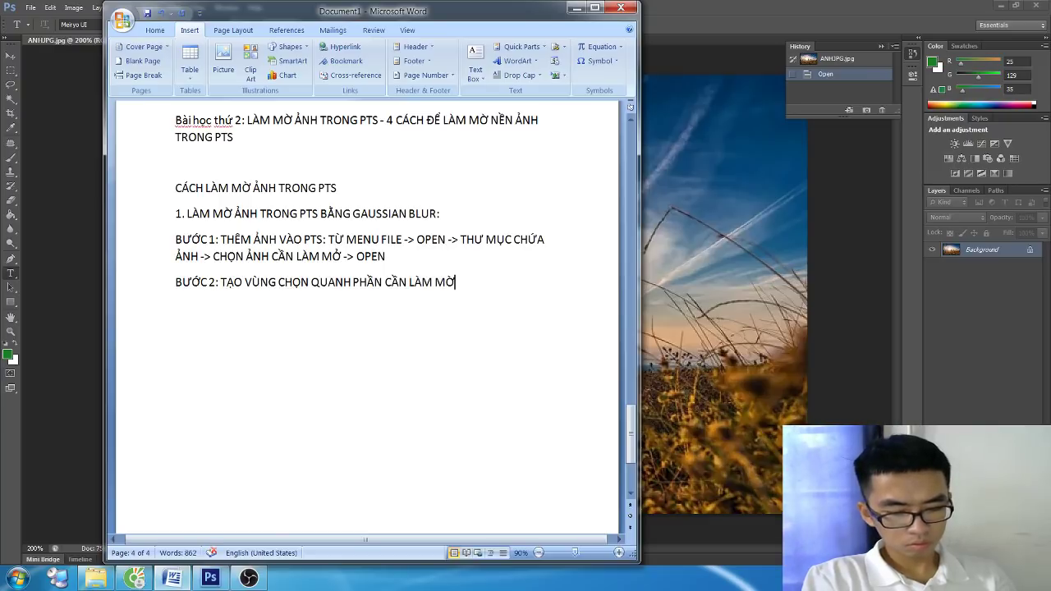
Step: Add the line choosing the Quick Selection Tool from the toolbar (phím tắt W)
{"action": "key", "text": "Return"}
{"action": "type", "text": "TƯ THNAH CO"}
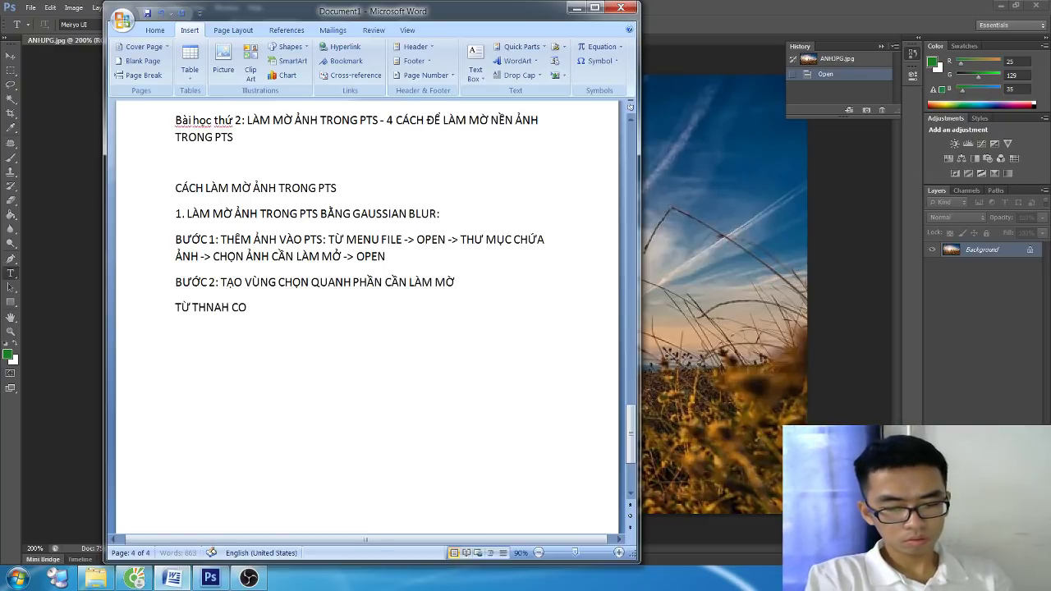
{"action": "type", "text": "OL"}
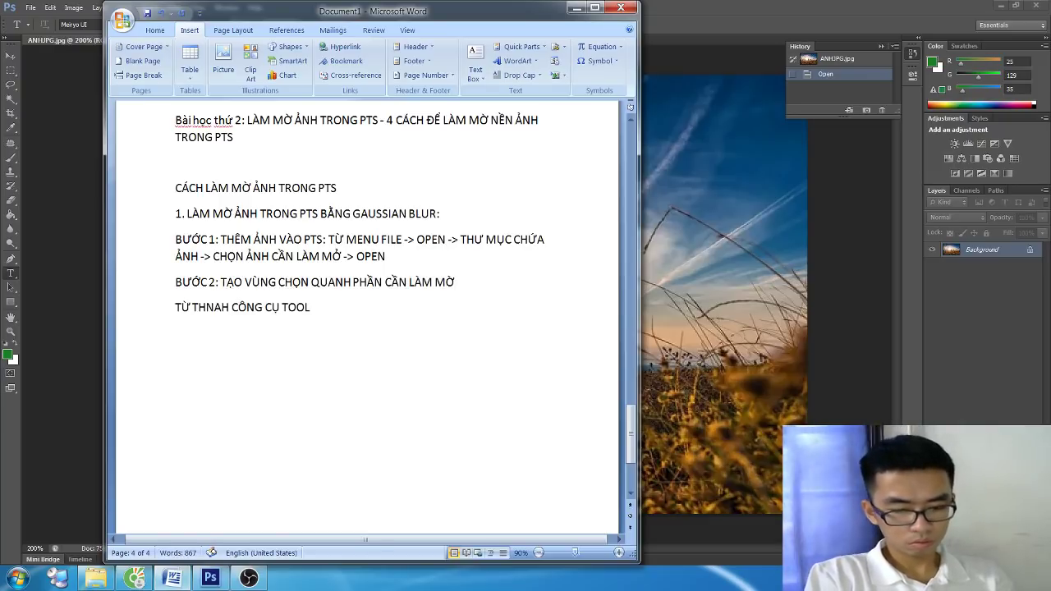
{"action": "type", "text": " -> QUI"}
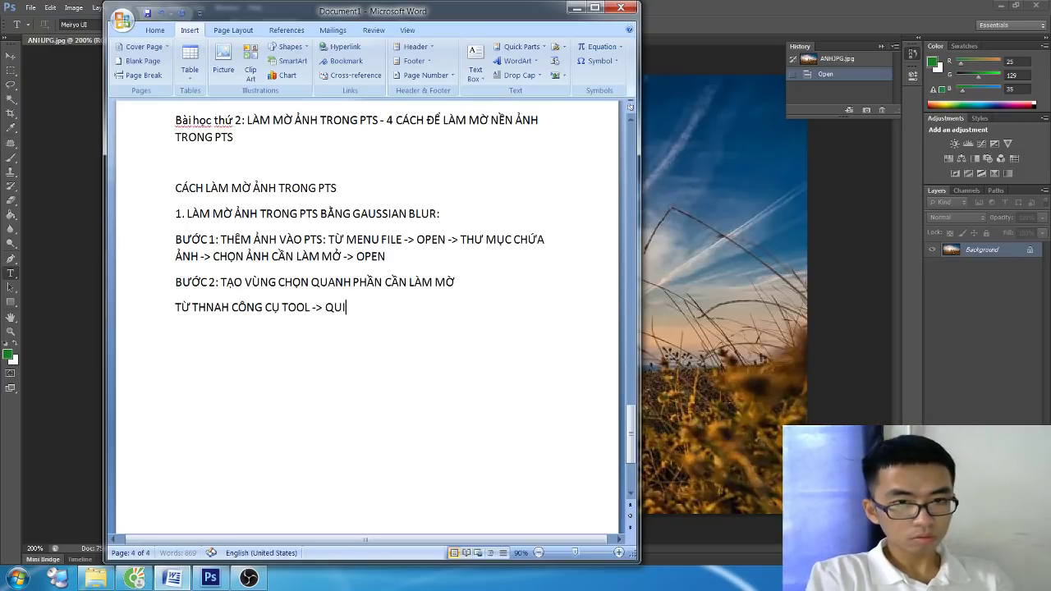
{"action": "type", "text": "CK SELEC"}
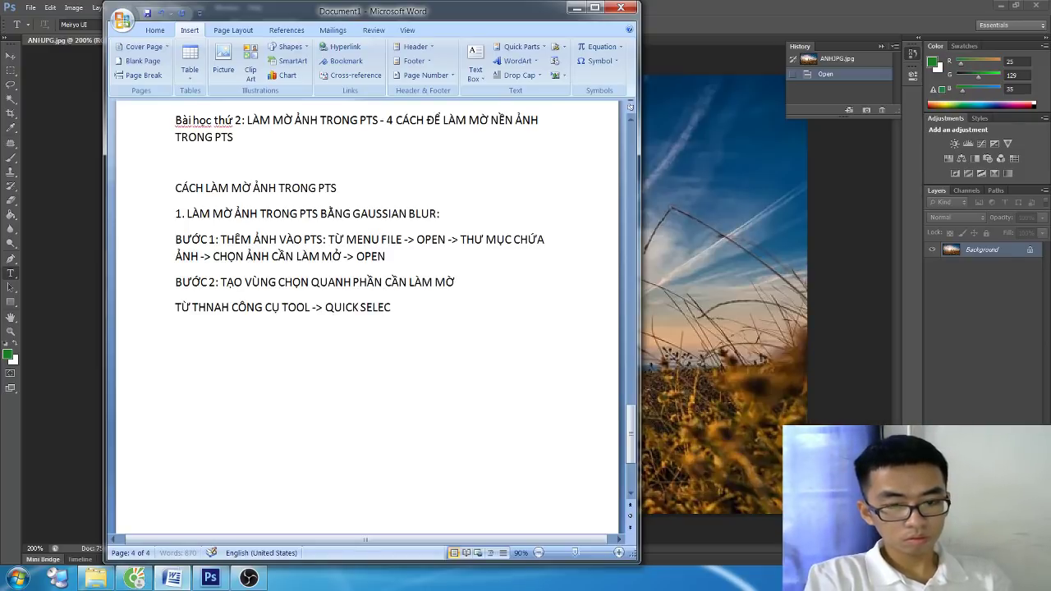
{"action": "type", "text": "TION TÔ"}
{"action": "key", "text": "BackSpace"}
{"action": "type", "text": "o"}
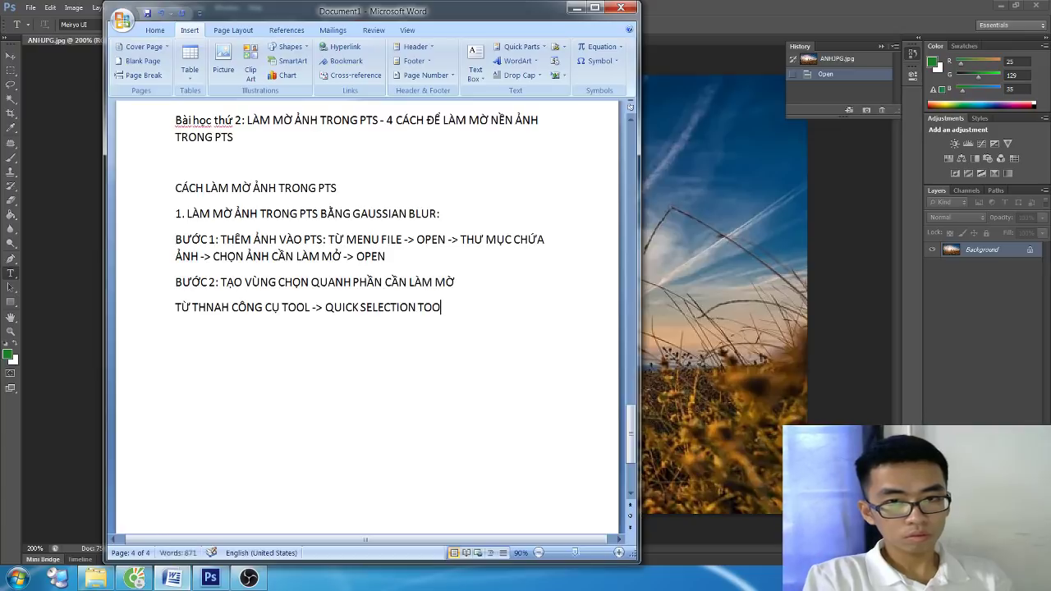
{"action": "type", "text": "L ( PHIM TA"}
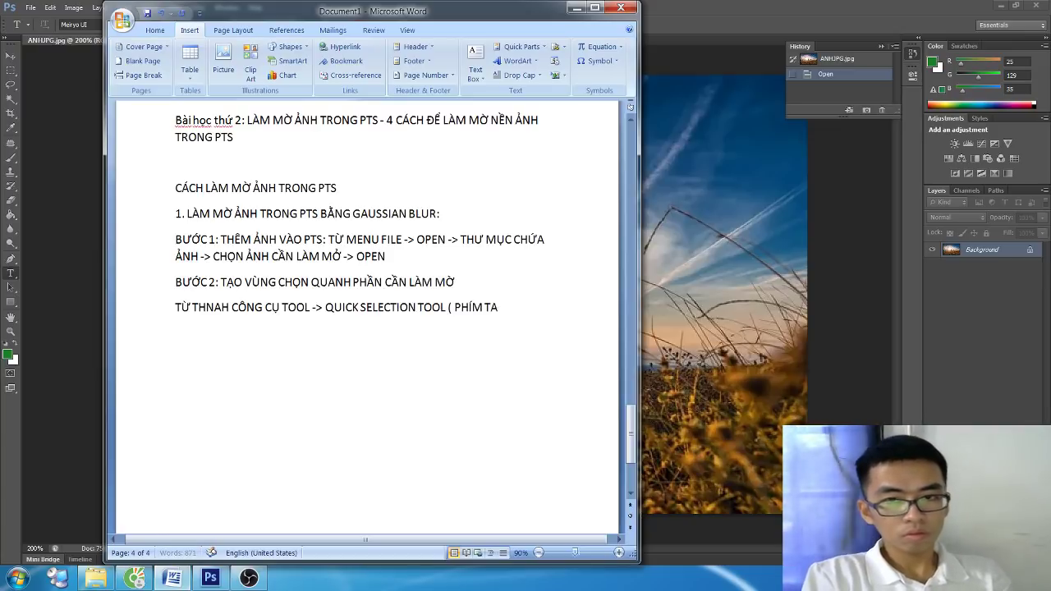
{"action": "type", "text": "T W"}
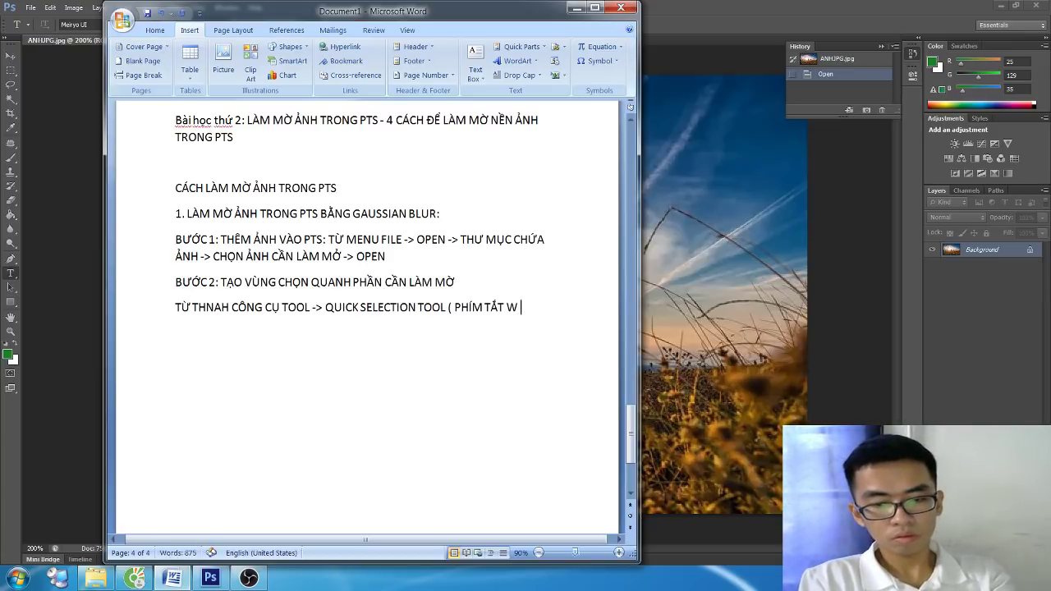
{"action": "type", "text": ")."}
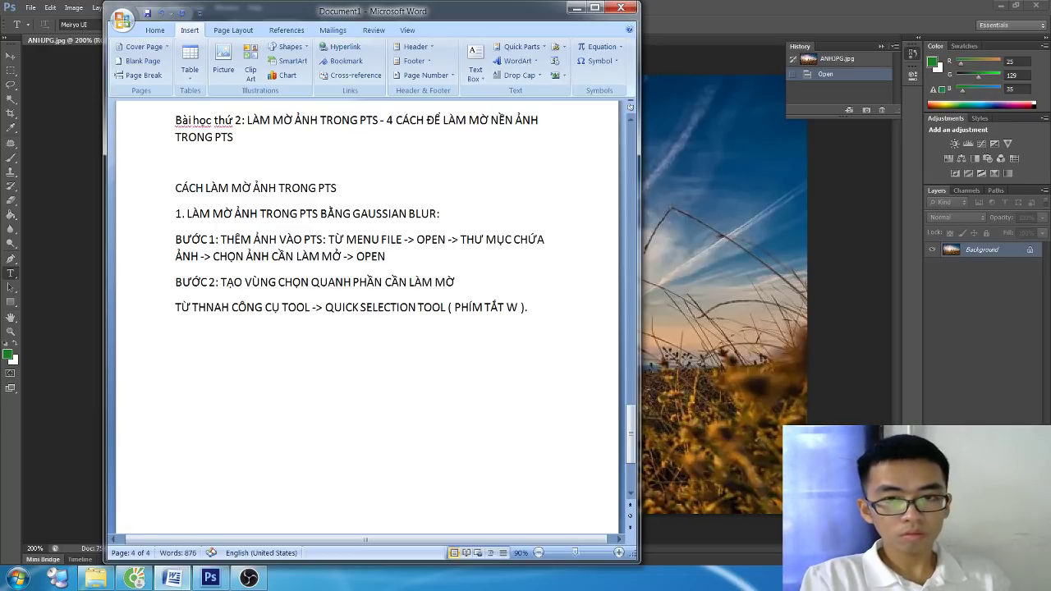
Step: Write the note on dragging the selection around the object, SHIFT to add areas, ALT to remove excess
{"action": "key", "text": "Return"}
{"action": "type", "text": "BẠN"}
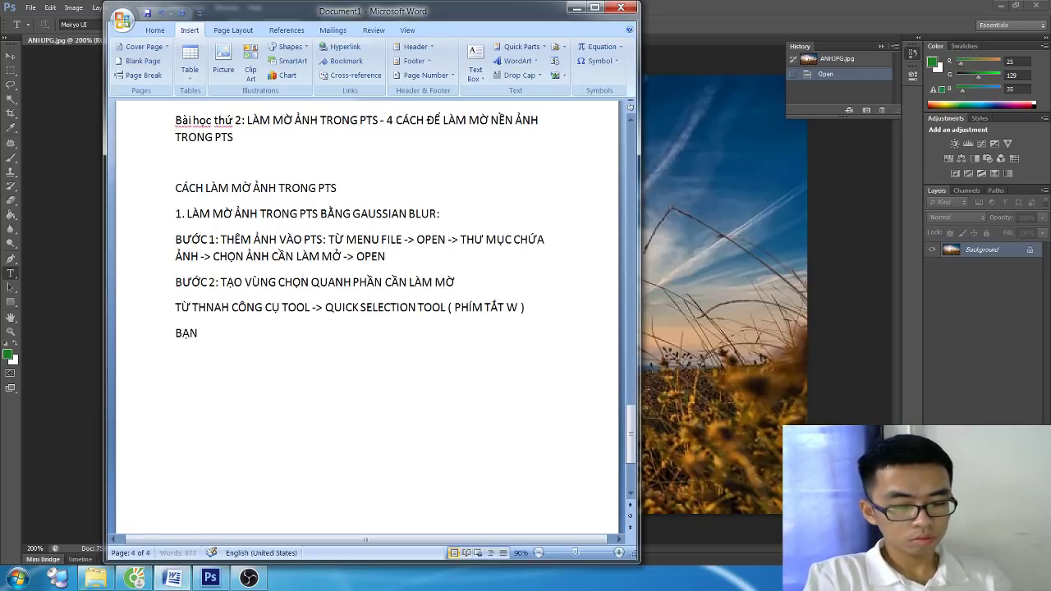
{"action": "type", "text": "UỘT"}
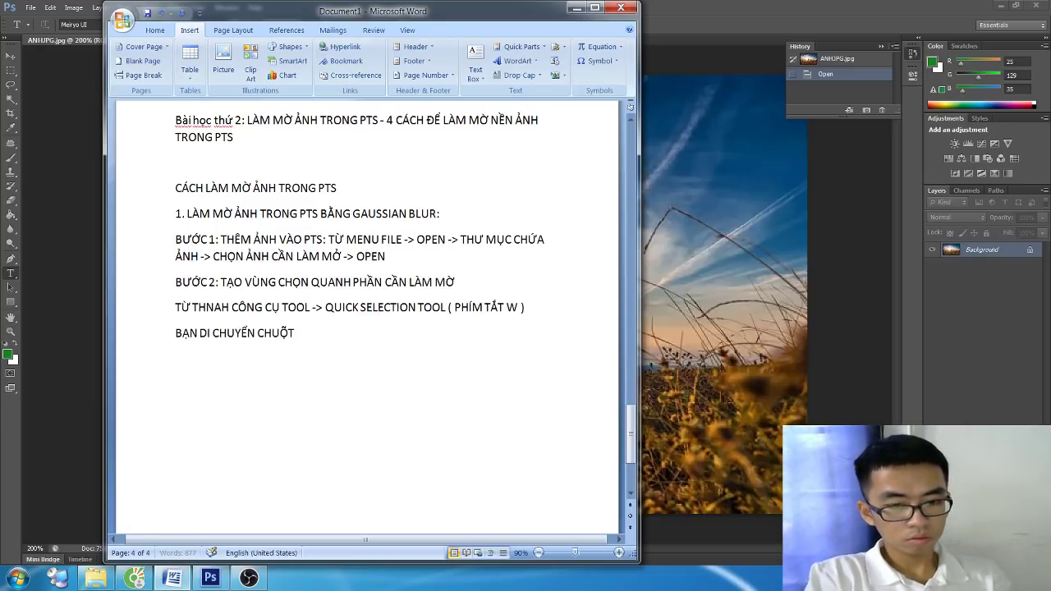
{"action": "type", "text": " TỪ TRONG"}
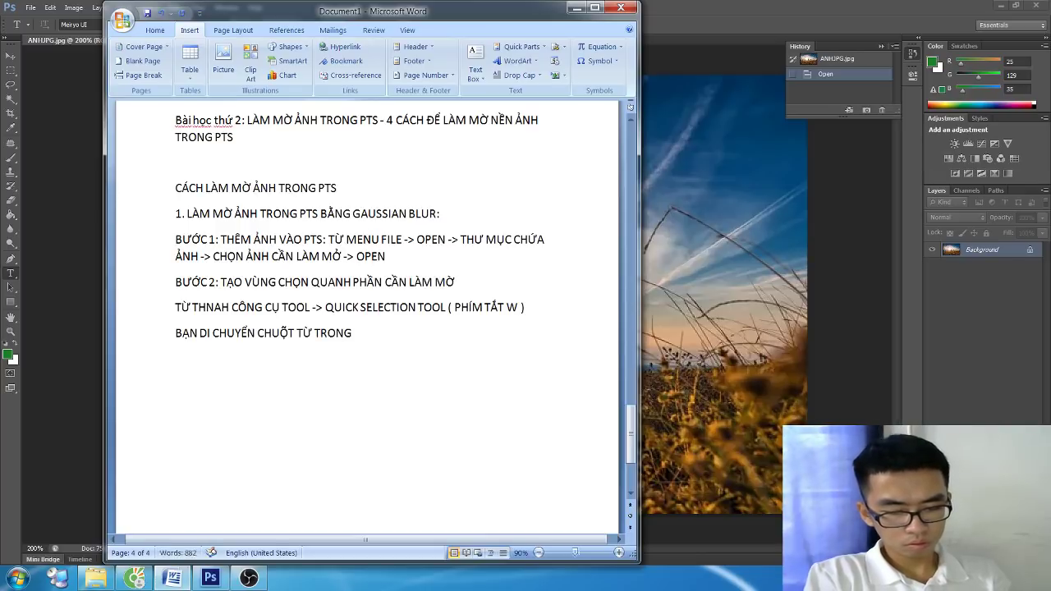
{"action": "type", "text": " RA PHẦN BIE"}
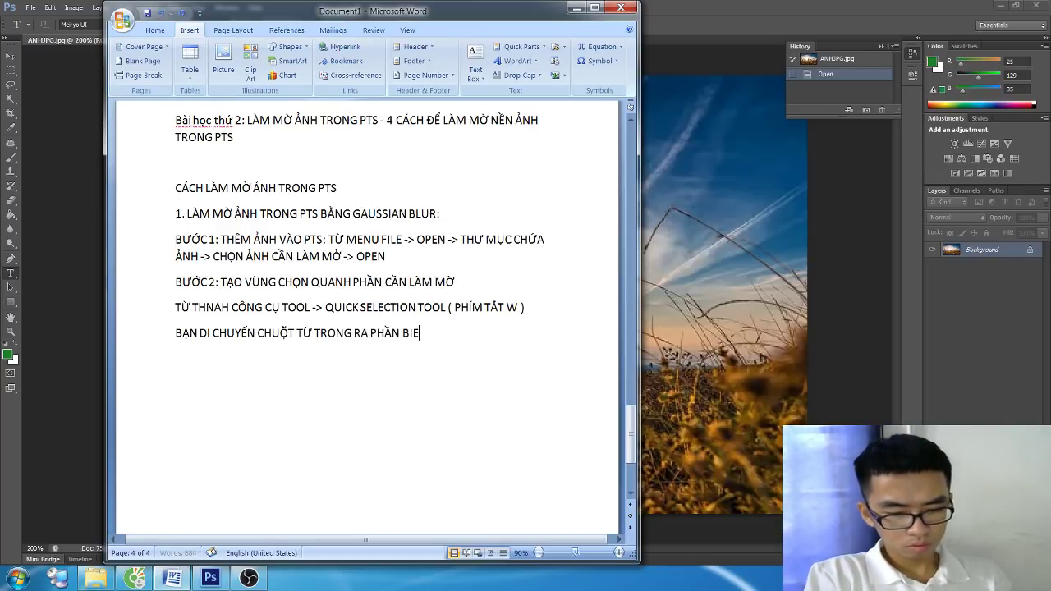
{"action": "key", "text": "BackSpace"}
{"action": "type", "text": "ÊN CỦA"}
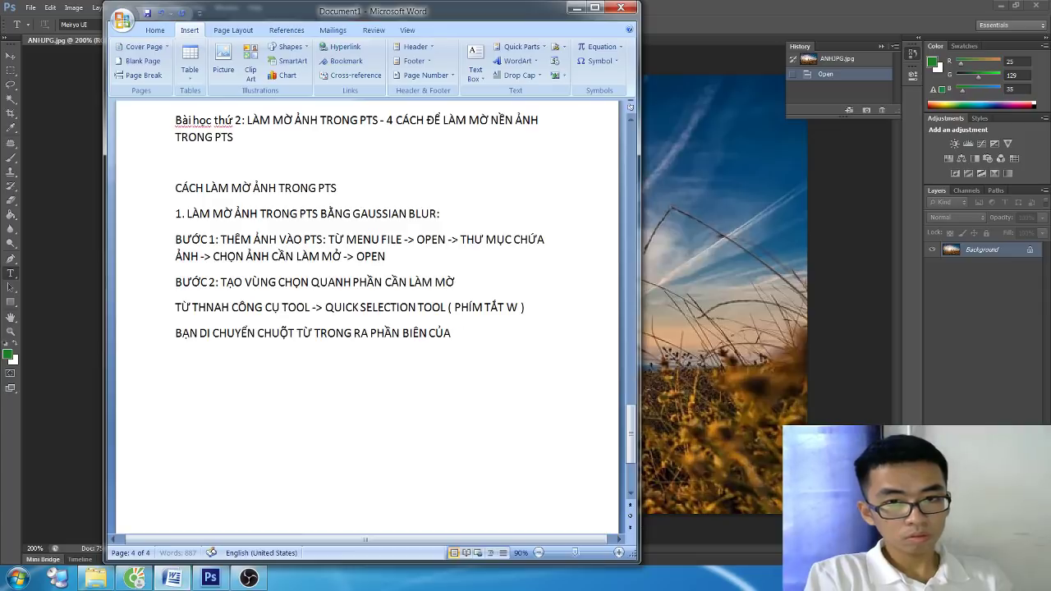
{"action": "type", "text": " ĐO TƯỢNG."}
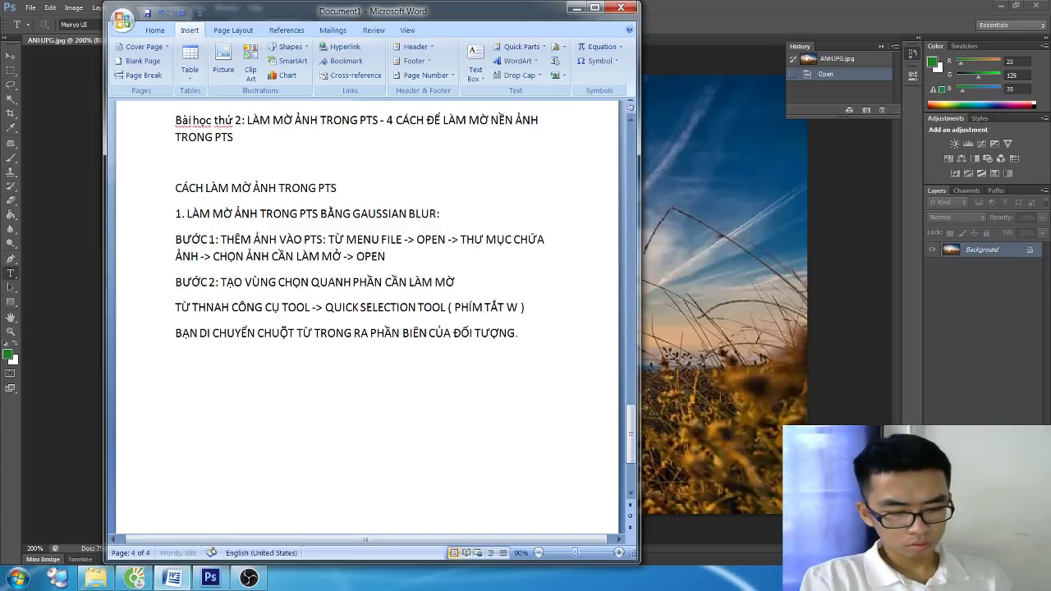
{"action": "type", "text": " SAO"}
{"action": "type", "text": " CHO VÙNG CHỌ"}
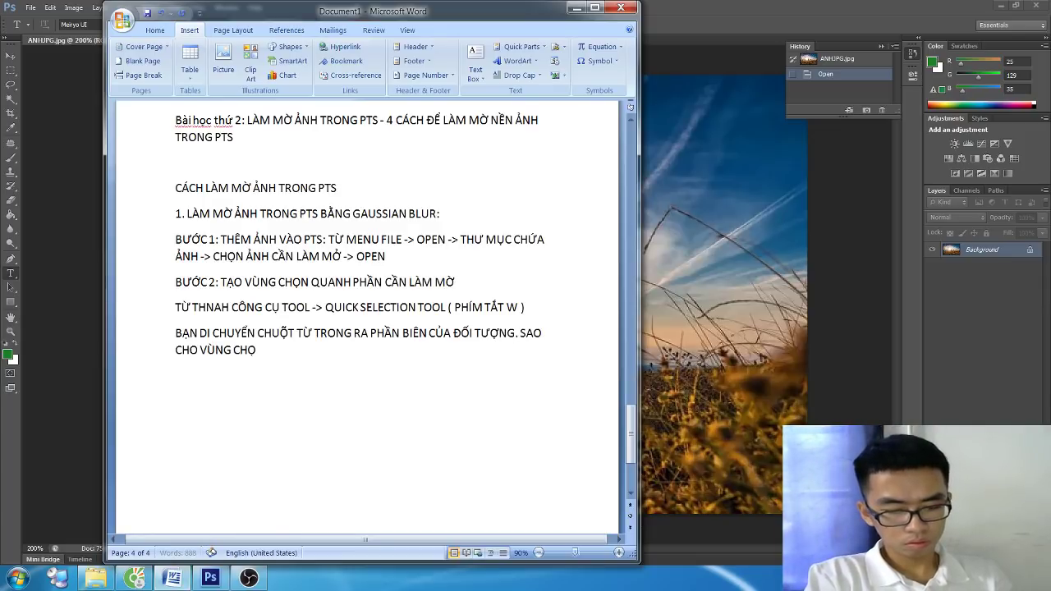
{"action": "type", "text": "N"}
{"action": "type", "text": " ( D"}
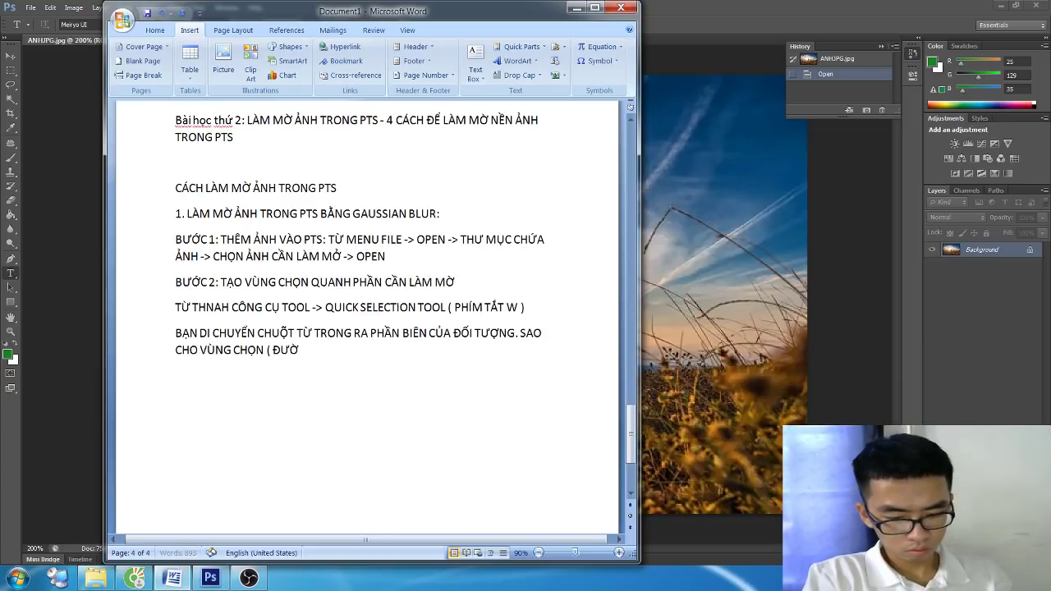
{"action": "type", "text": "NG KIẾN BO"}
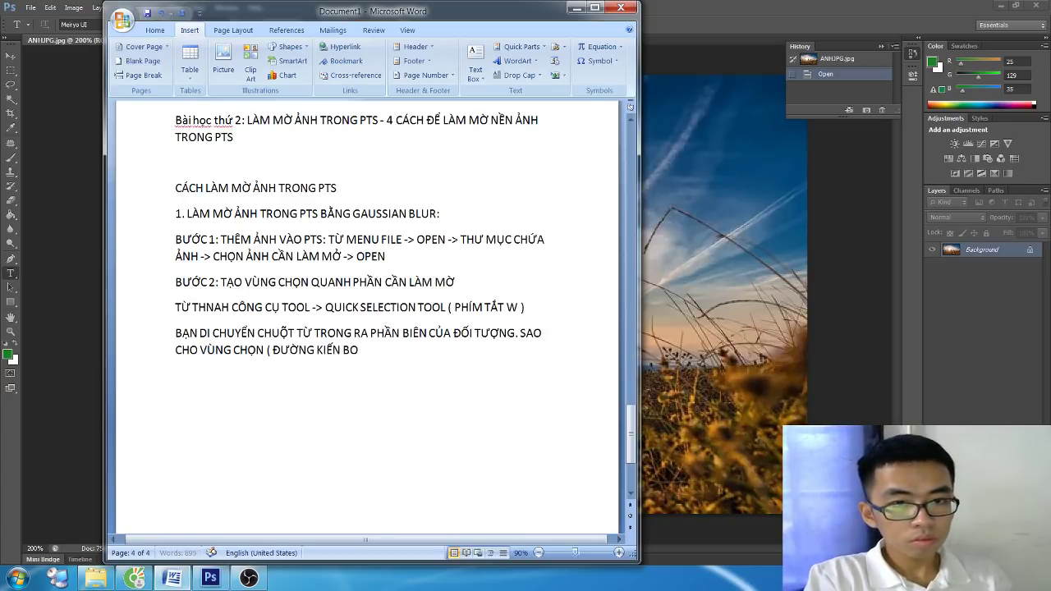
{"action": "key", "text": "BackSpace"}
{"action": "type", "text": "Ò )"}
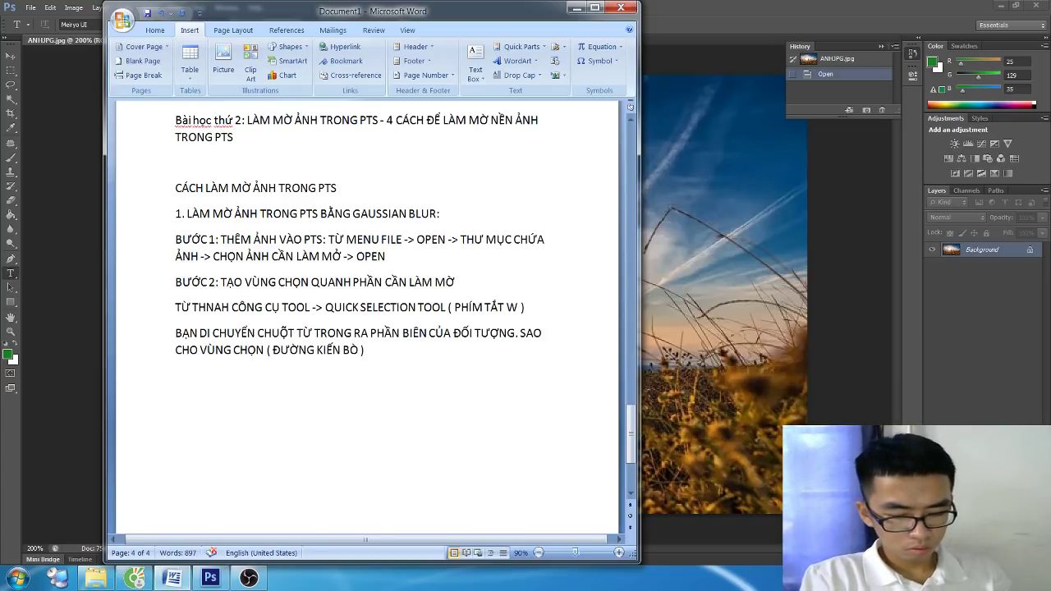
{"action": "type", "text": " VÀO P"}
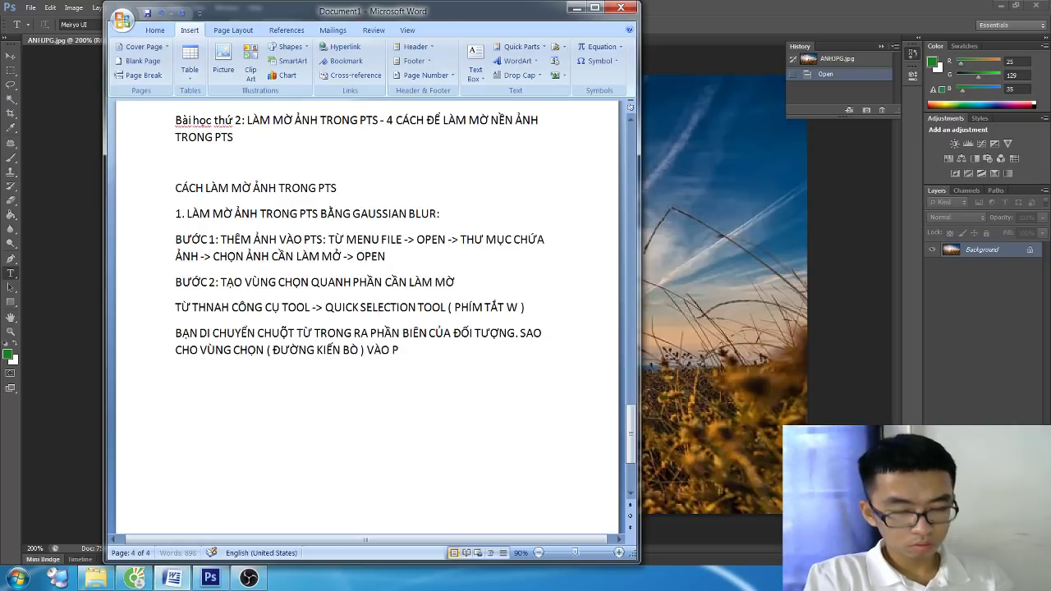
{"action": "type", "text": "H"}
{"action": "key", "text": "BackSpace"}
{"action": "key", "text": "BackSpace"}
{"action": "key", "text": "BackSpace"}
{"action": "key", "text": "BackSpace"}
{"action": "key", "text": "BackSpace"}
{"action": "key", "text": "BackSpace"}
{"action": "type", "text": "BA"}
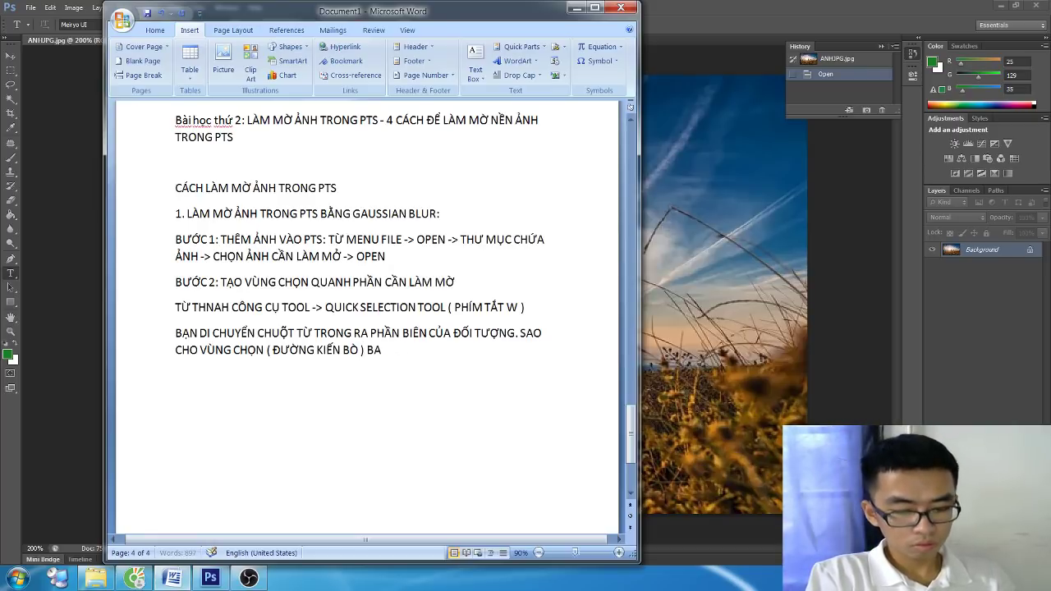
{"action": "type", "text": "O QU"}
{"action": "type", "text": "ANH PHÀN"}
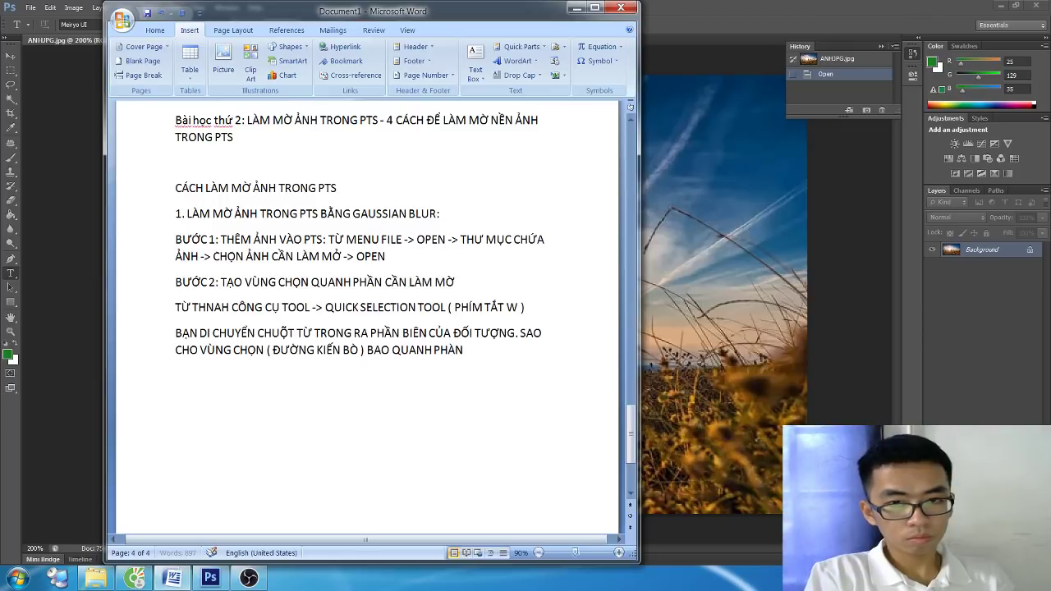
{"action": "key", "text": "BackSpace"}
{"action": "key", "text": "BackSpace"}
{"action": "type", "text": "ẦN ĐỐI TƯỢNG"}
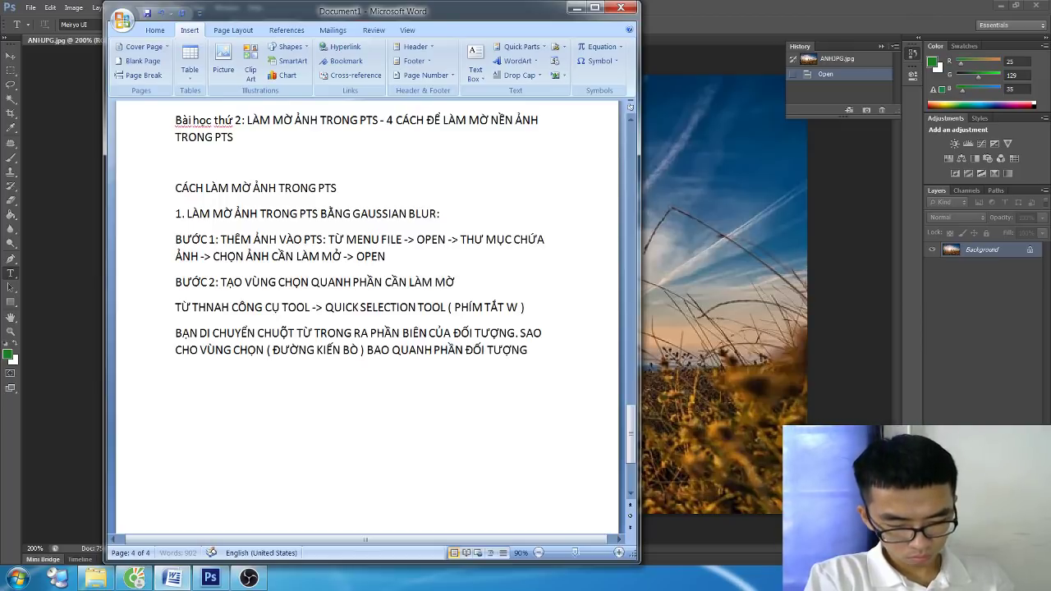
{"action": "type", "text": " CẦN GIỮ"}
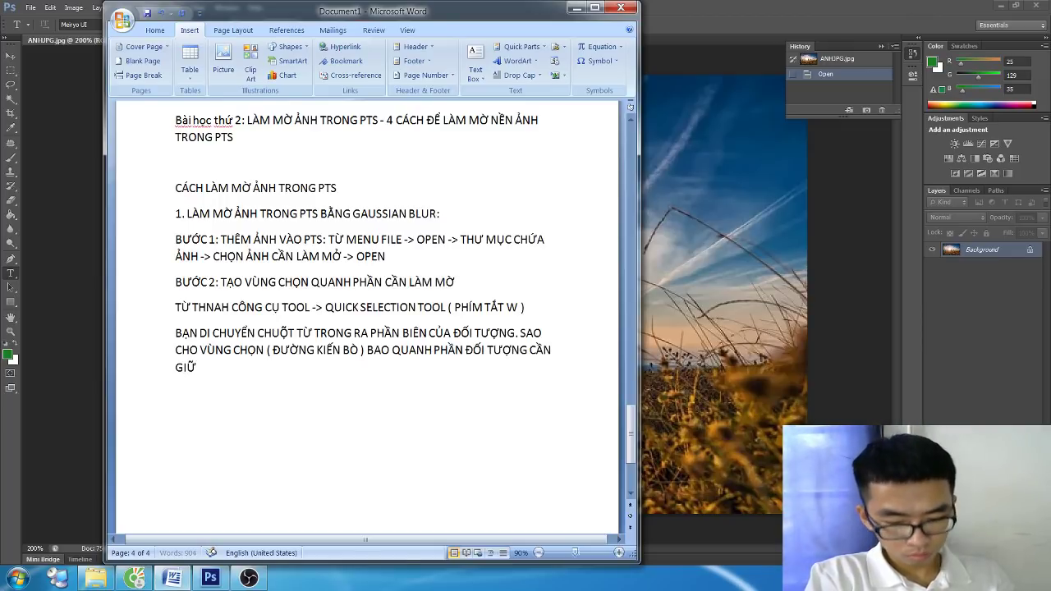
{"action": "type", "text": "s. B"}
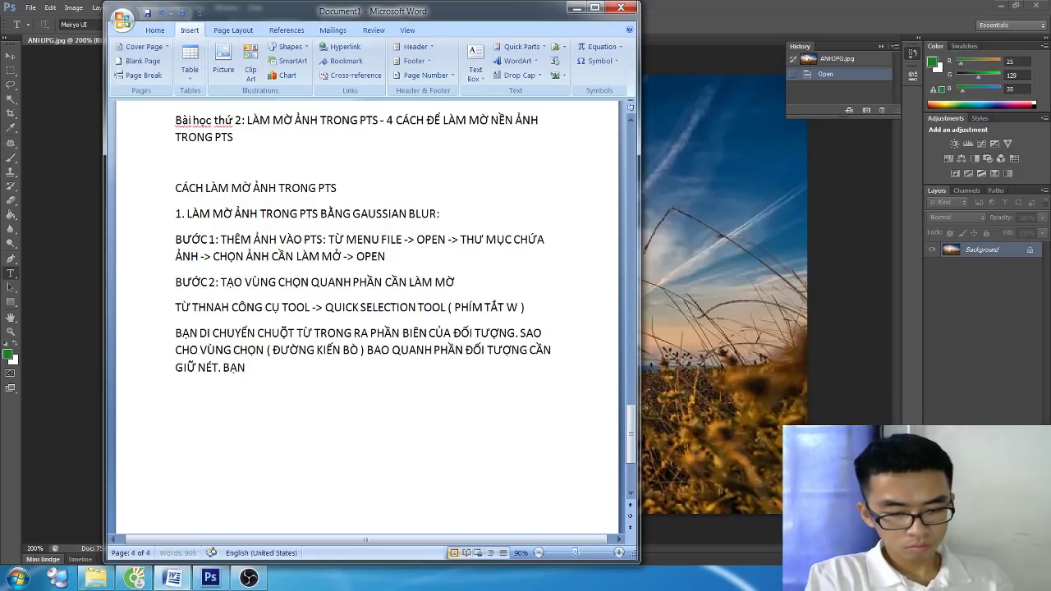
{"action": "type", "text": " C"}
{"action": "type", "text": "Ó THỂ GIƯ"}
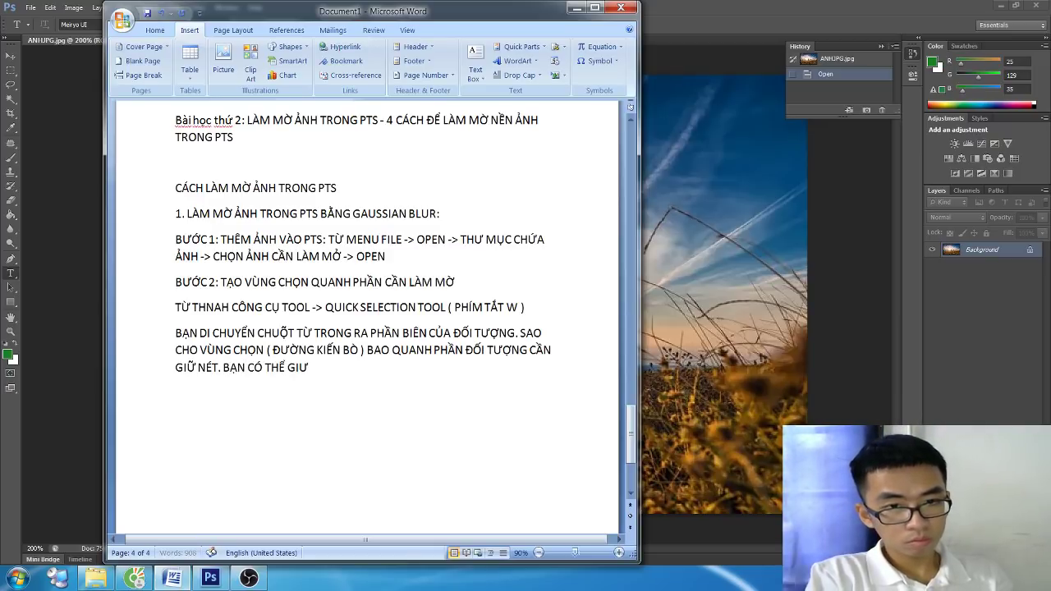
{"action": "type", "text": "Ữ DỤNG"}
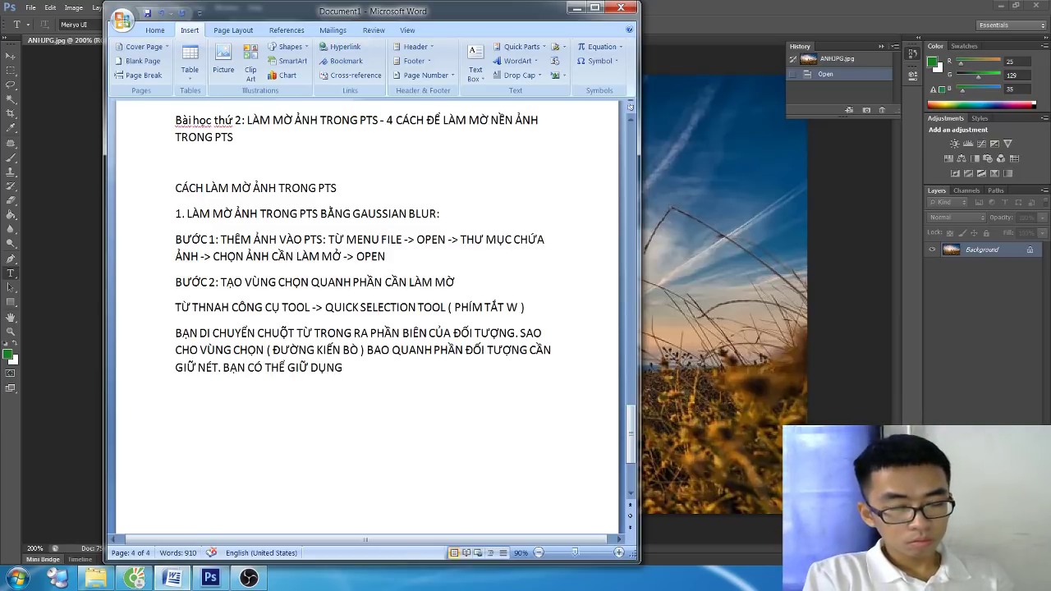
{"action": "key", "text": "BackSpace"}
{"action": "key", "text": "BackSpace"}
{"action": "key", "text": "BackSpace"}
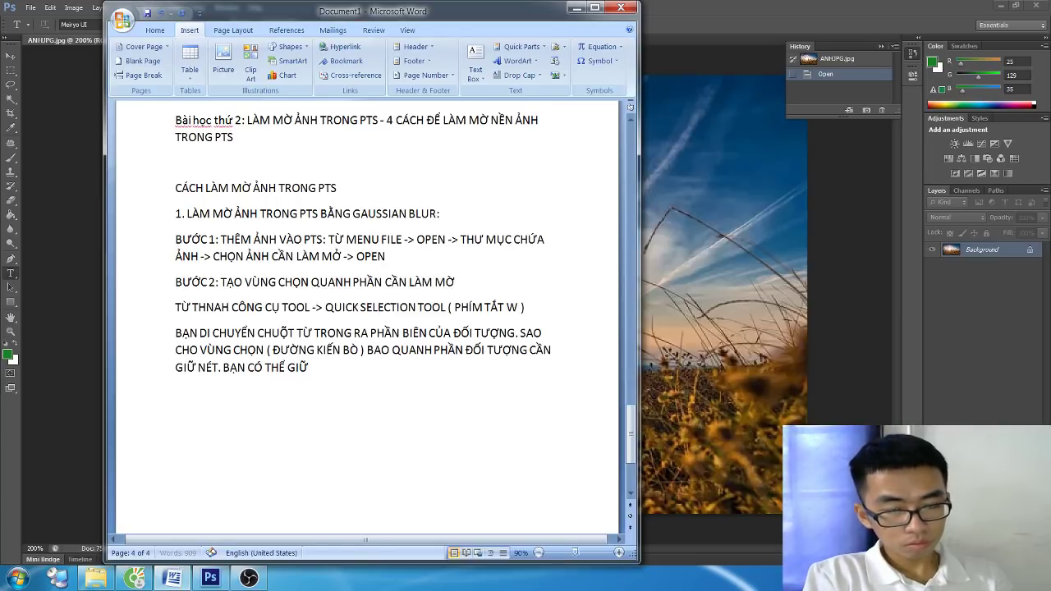
{"action": "type", "text": "PH"}
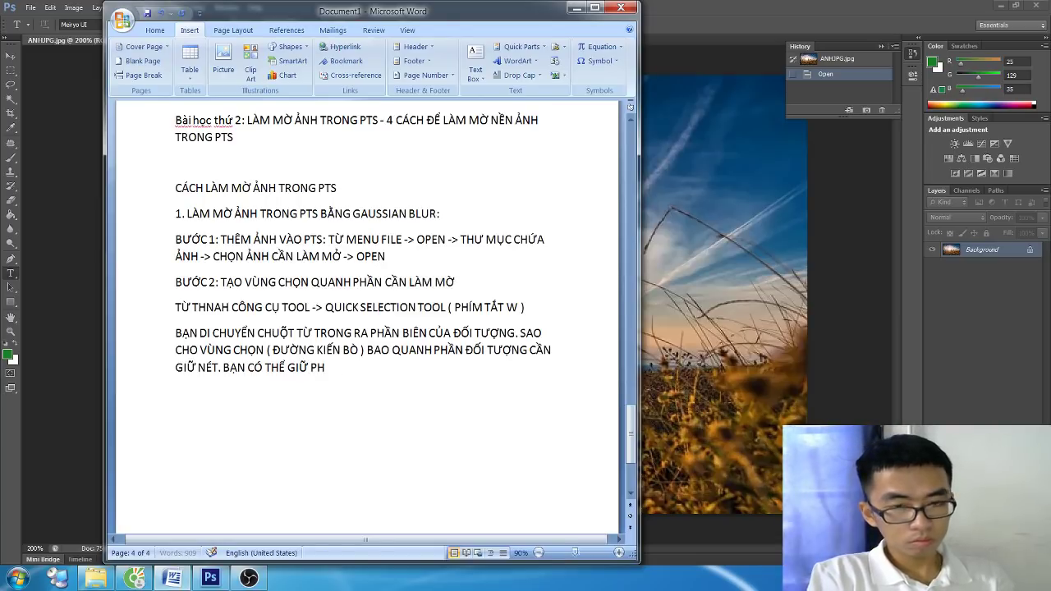
{"action": "type", "text": "T"}
{"action": "key", "text": "BackSpace"}
{"action": "key", "text": "BackSpace"}
{"action": "key", "text": "BackSpace"}
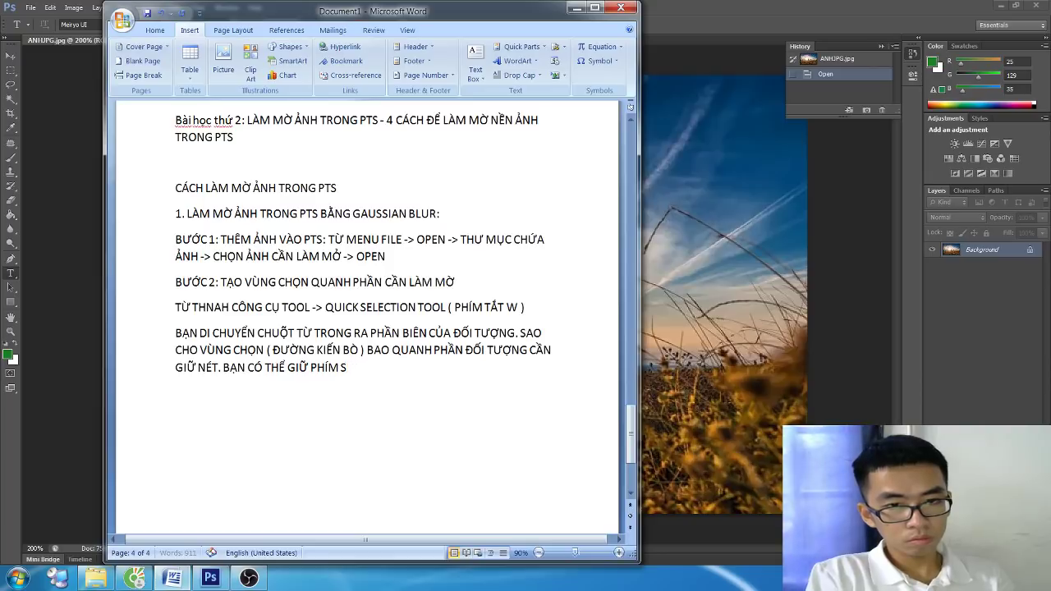
{"action": "type", "text": "HIFT"}
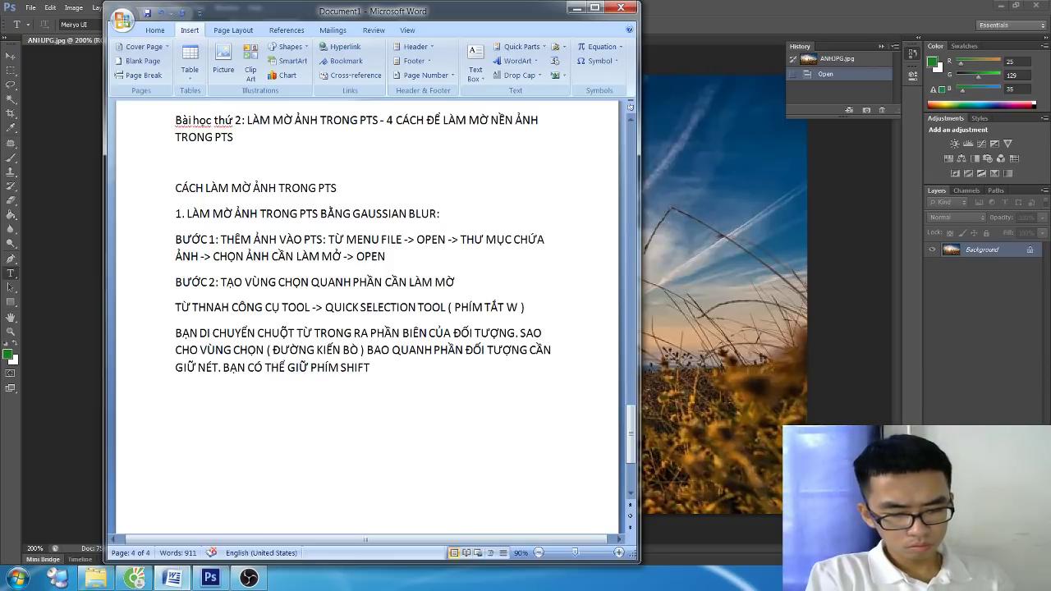
{"action": "type", "text": " ĐỂ AẤY"}
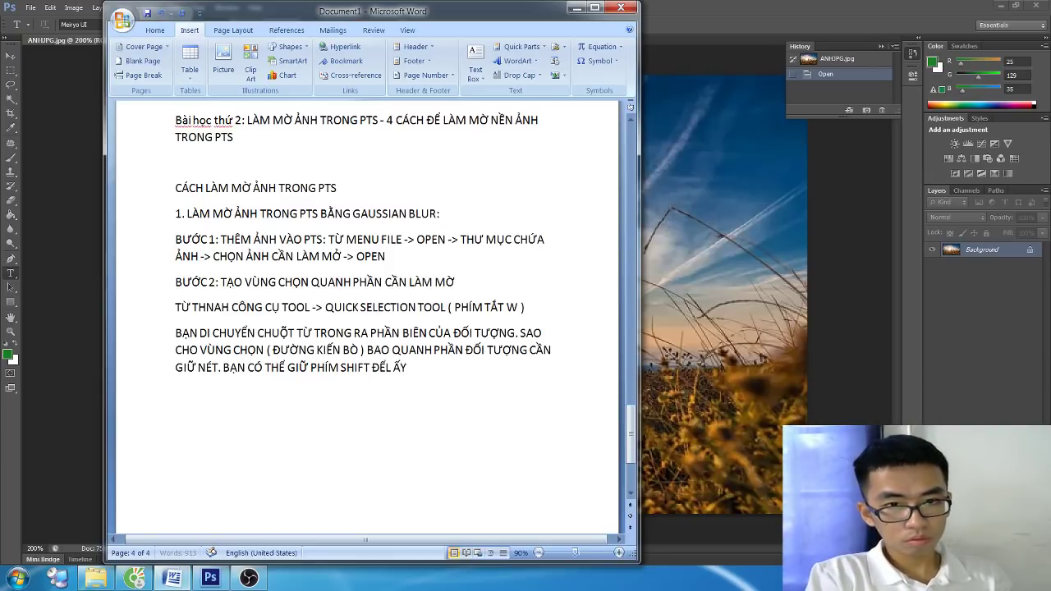
{"action": "type", "text": "ẤY THÊM"}
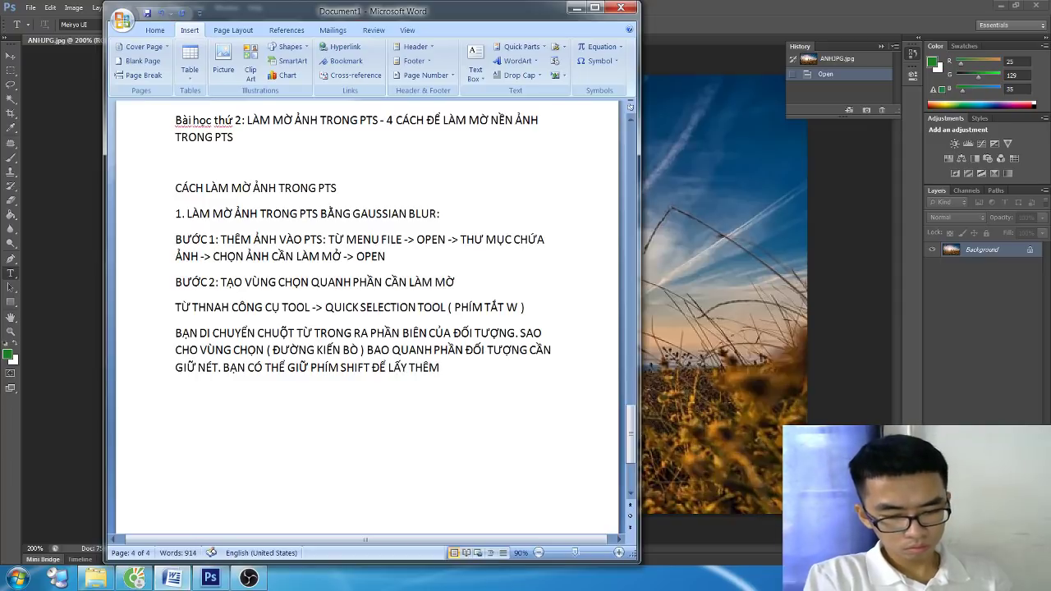
{"action": "type", "text": " VÙNG HCO"}
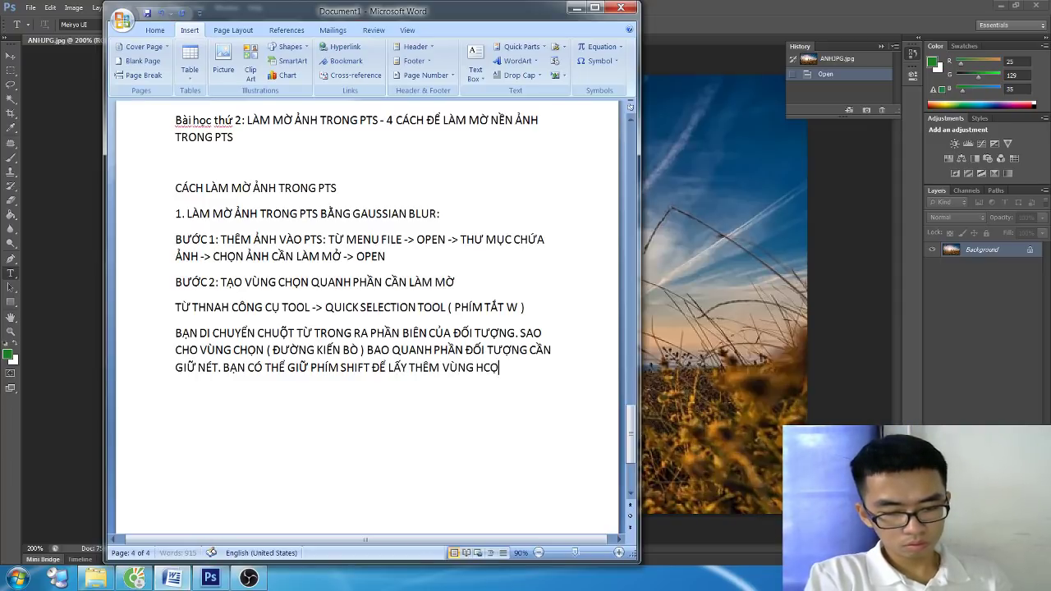
{"action": "key", "text": "BackSpace"}
{"action": "type", "text": "ỌN, GIỮ ALT"}
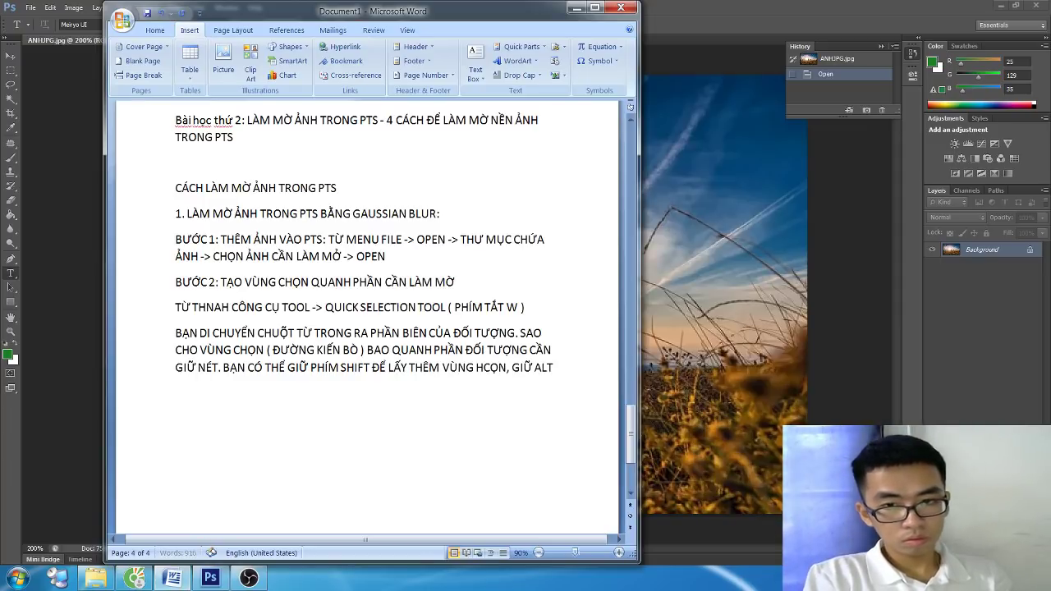
{"action": "type", "text": " DI CU"}
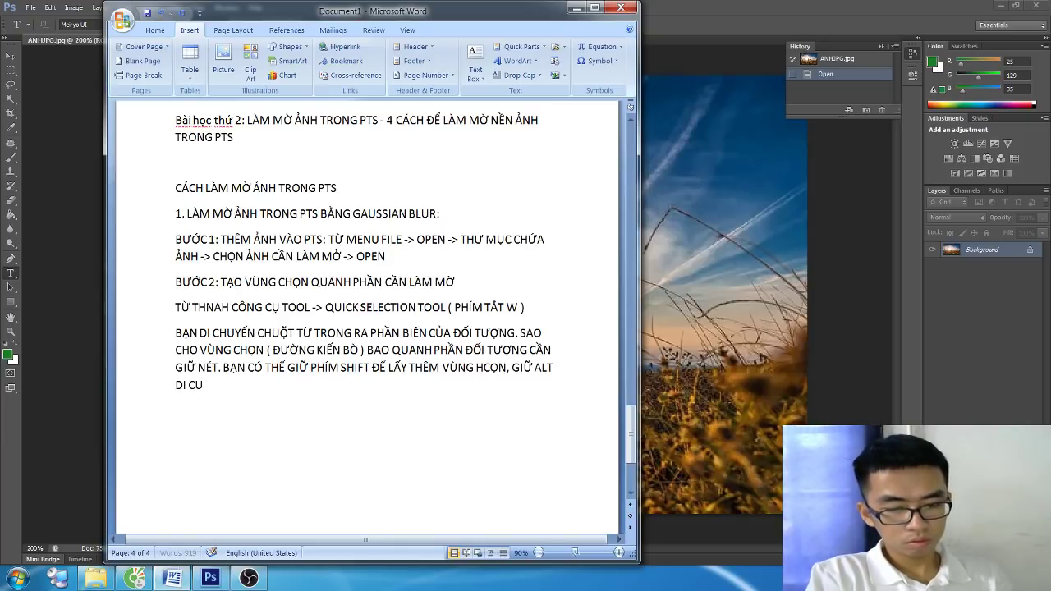
{"action": "type", "text": " TỪ"}
{"action": "type", "text": " NGOA"}
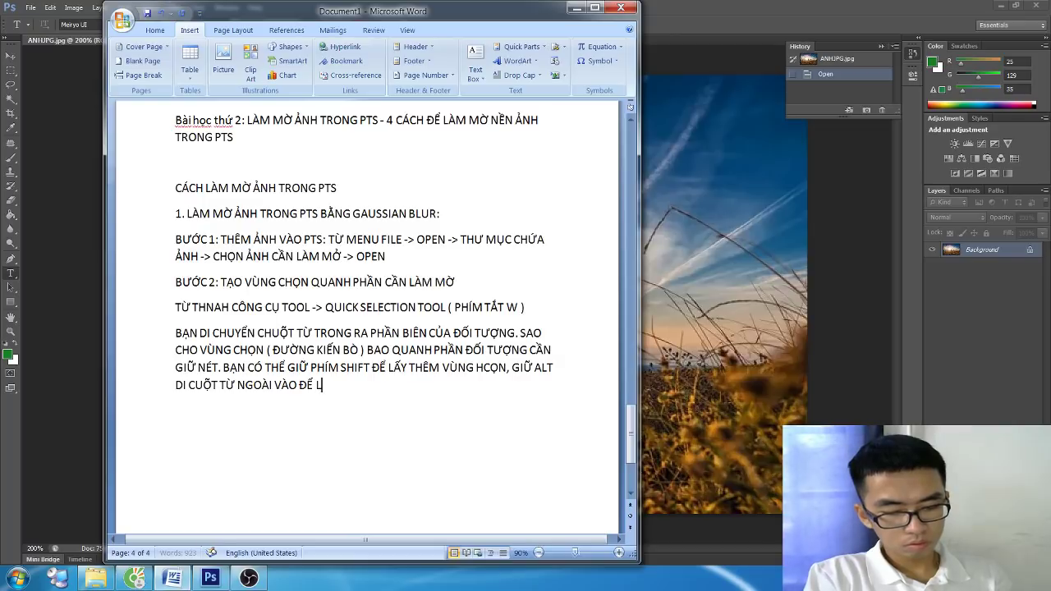
{"action": "type", "text": "H"}
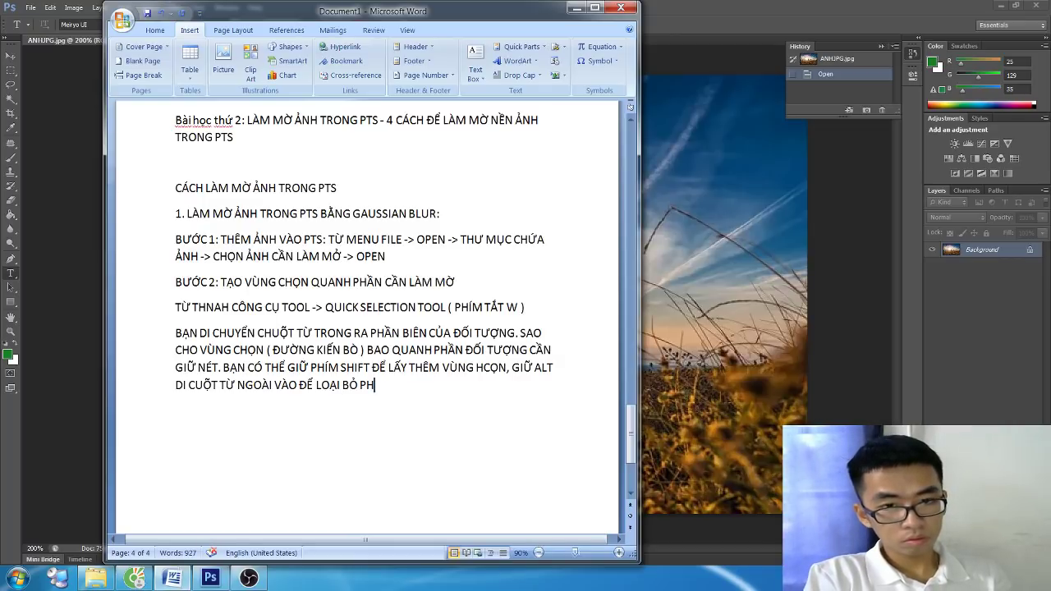
{"action": "type", "text": "ẦN VÙNG BỊ"}
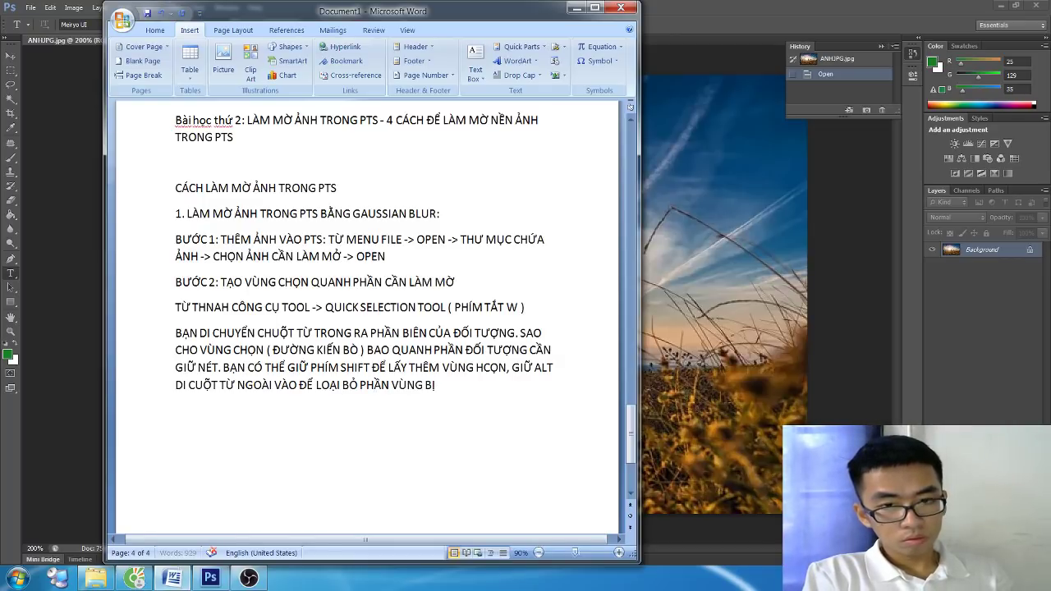
{"action": "type", "text": " THỪA"}
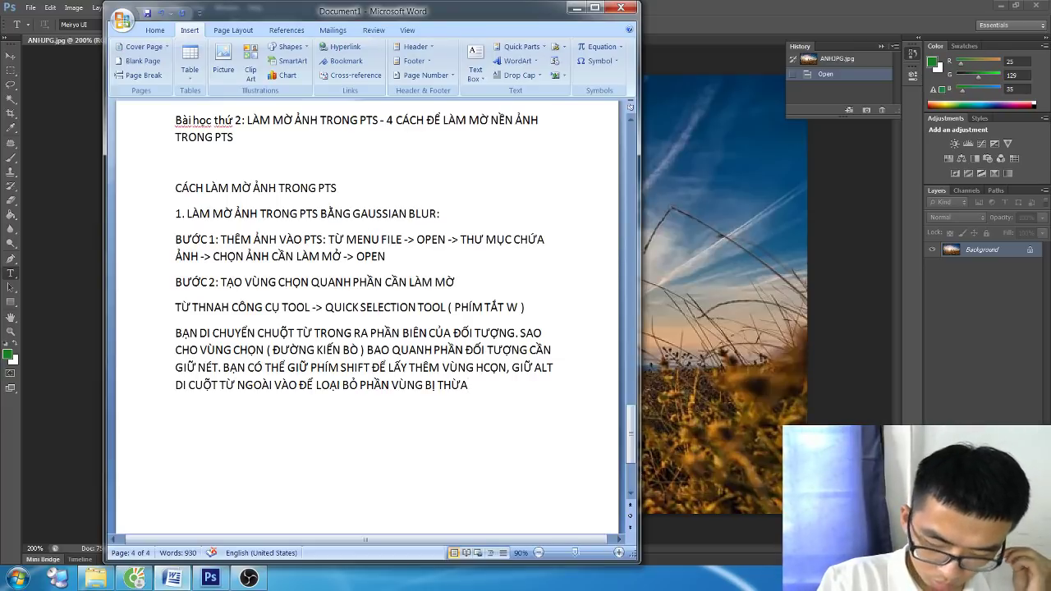
Step: Pick the Quick Selection Tool from the Magic Wand group and paint over the cyclist and bike
{"action": "left_click", "coordinate": [577, 8]}
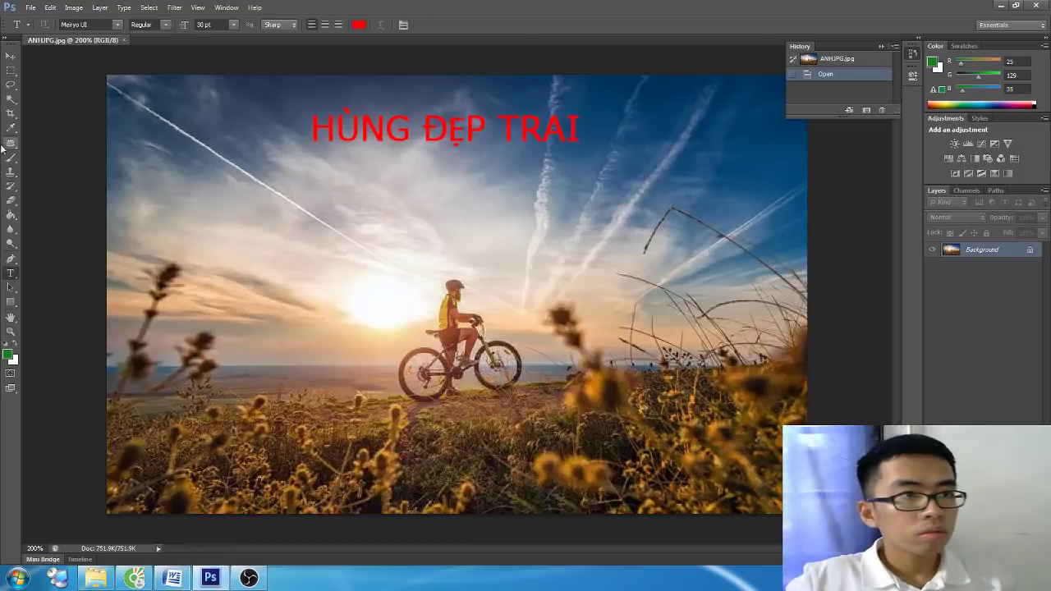
{"action": "left_click", "coordinate": [12, 100]}
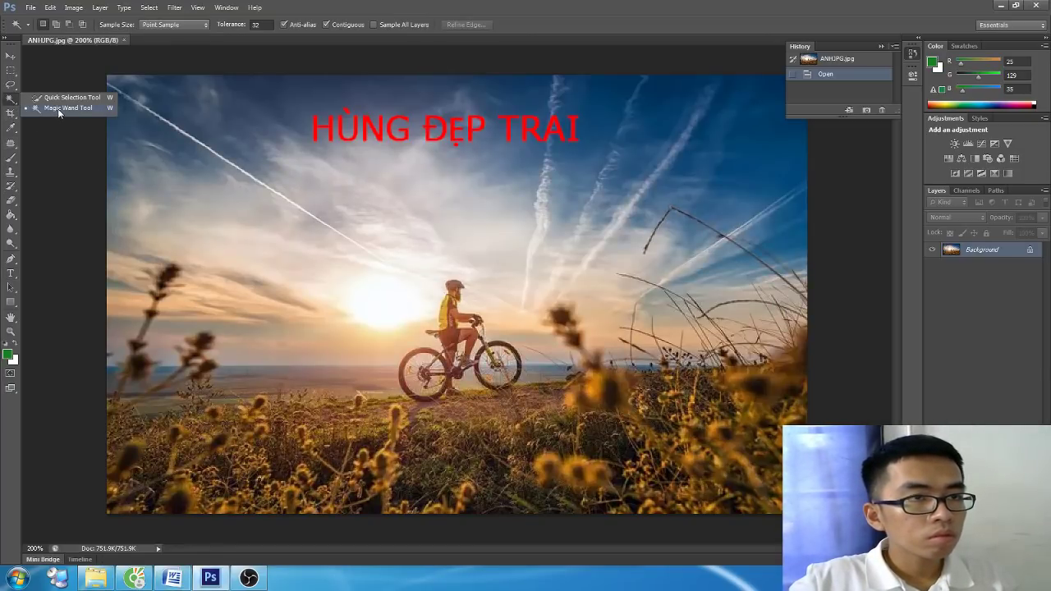
{"action": "left_click", "coordinate": [70, 98]}
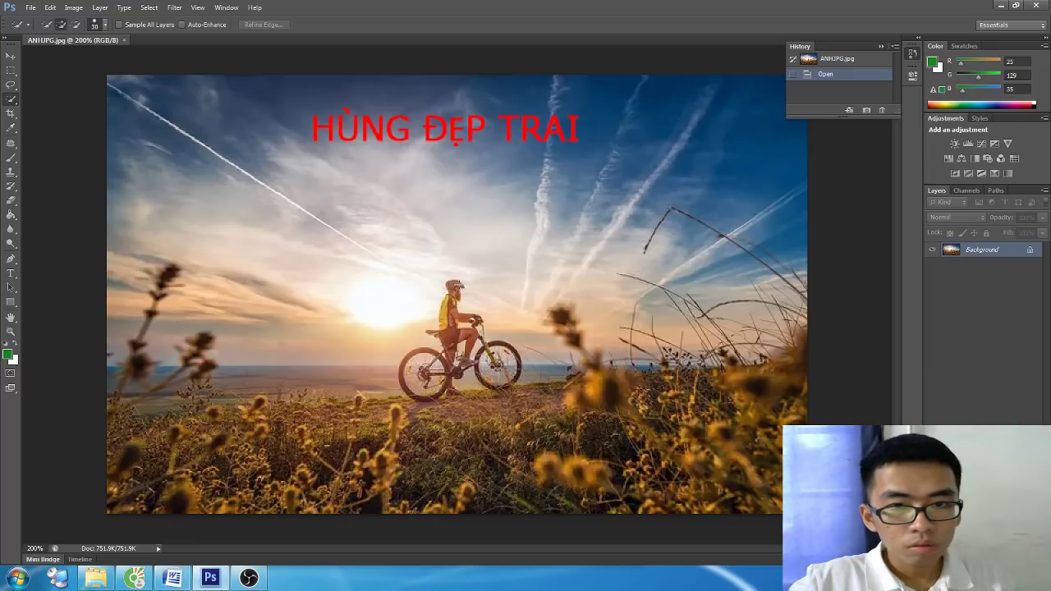
{"action": "right_click", "coordinate": [451, 288]}
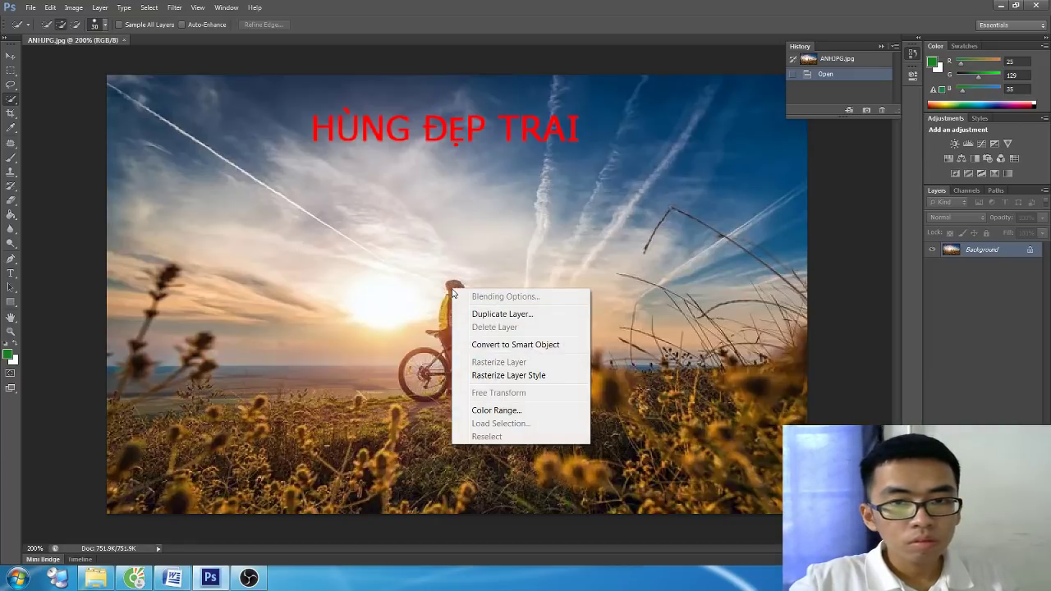
{"action": "key", "text": "Escape"}
{"action": "mouse_move", "coordinate": [451, 291]}
{"action": "left_mouse_down"}
{"action": "mouse_move", "coordinate": [422, 361]}
{"action": "mouse_move", "coordinate": [495, 386]}
{"action": "mouse_move", "coordinate": [497, 332]}
{"action": "left_mouse_up"}
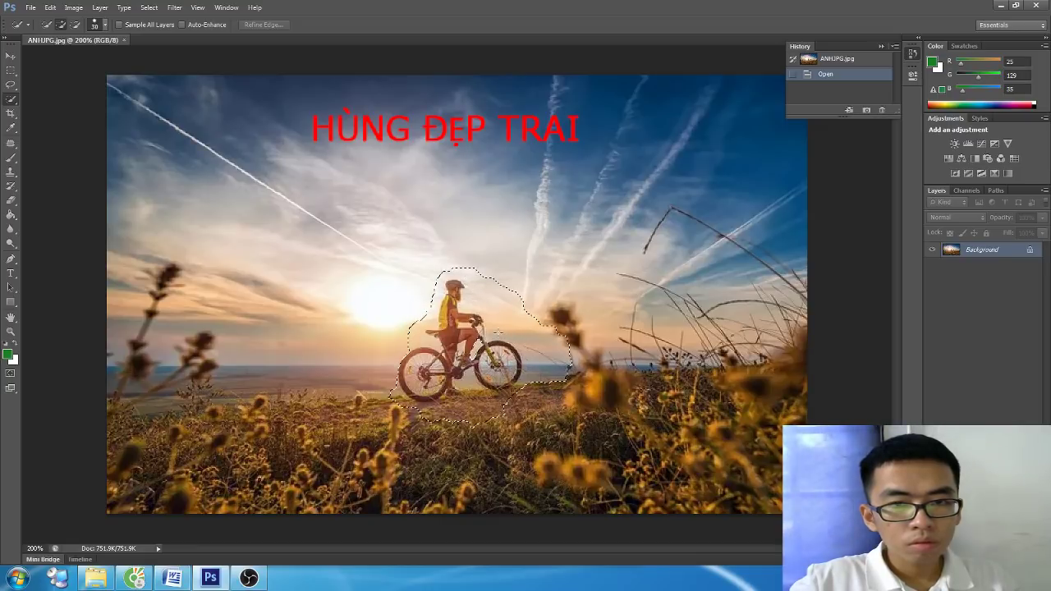
{"action": "left_click_drag", "start_coordinate": [496, 333], "coordinate": [485, 345]}
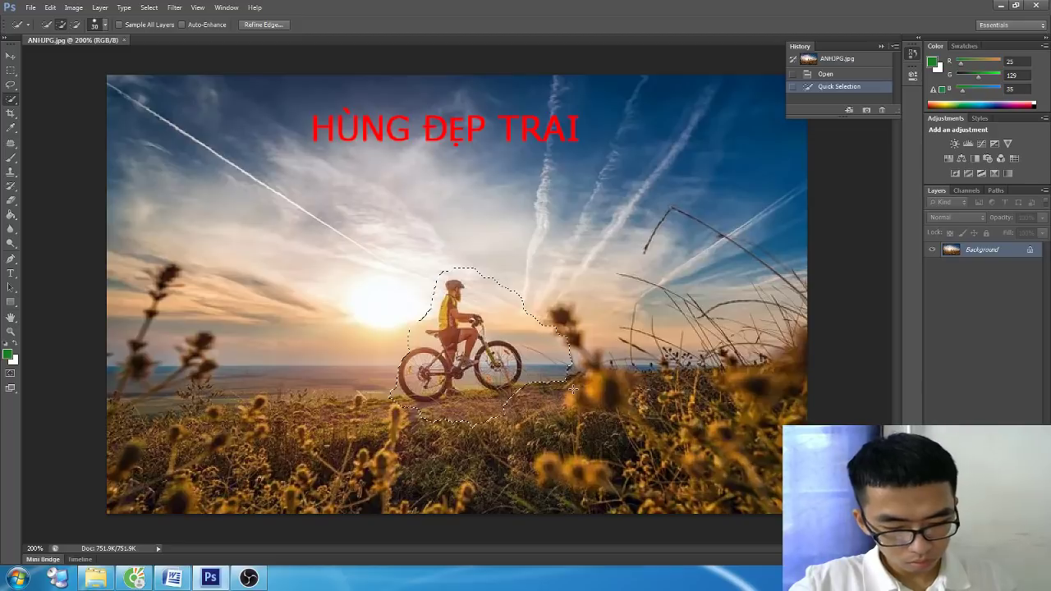
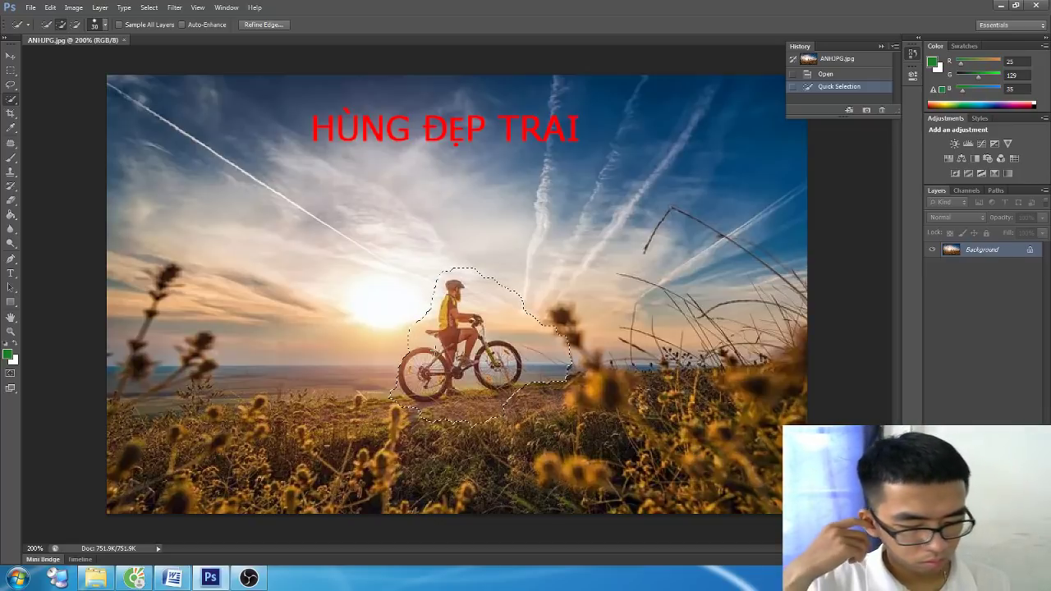
Step: Invert the cyclist selection to test it, then undo so only the cyclist stays selected
{"action": "key", "text": "ctrl+shift+i"}
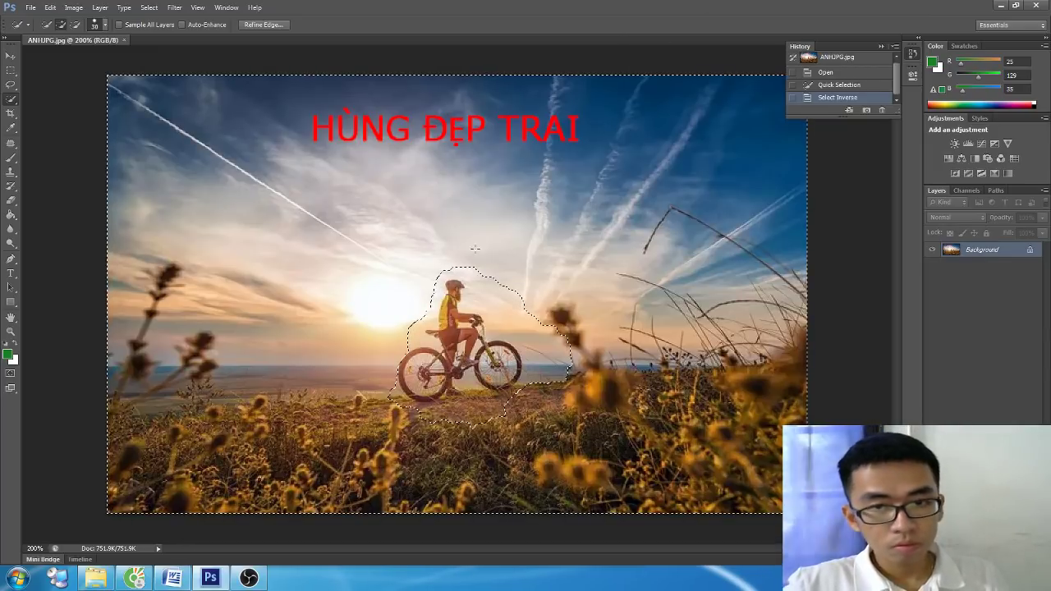
{"action": "key", "text": "ctrl+z"}
Step: Start a new Word line noting the subject is selected and to press Ctrl next
{"action": "key", "text": "alt+Tab"}
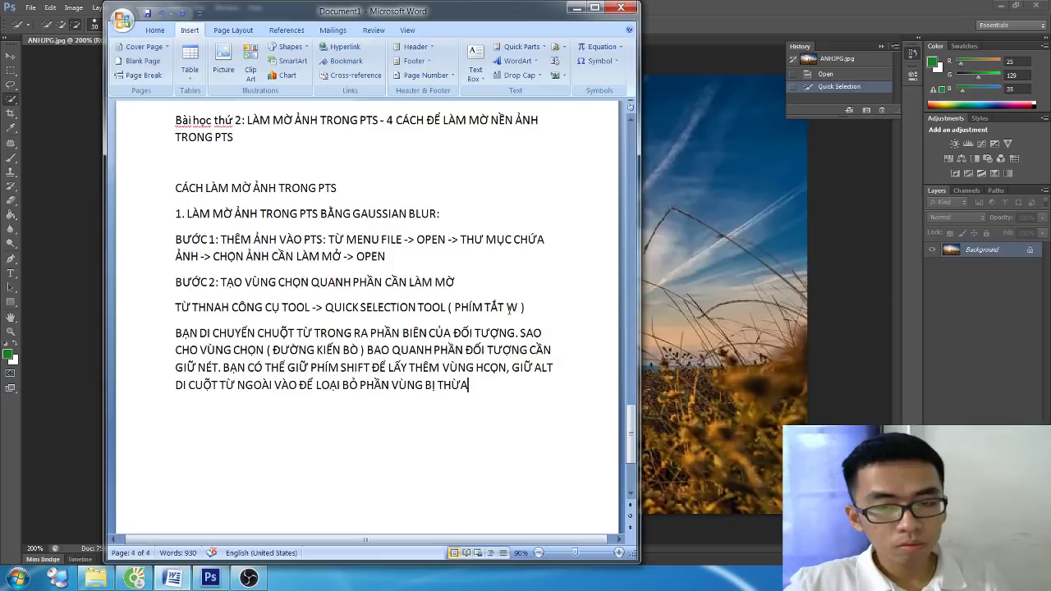
{"action": "key", "text": "Return"}
{"action": "type", "text": "O"}
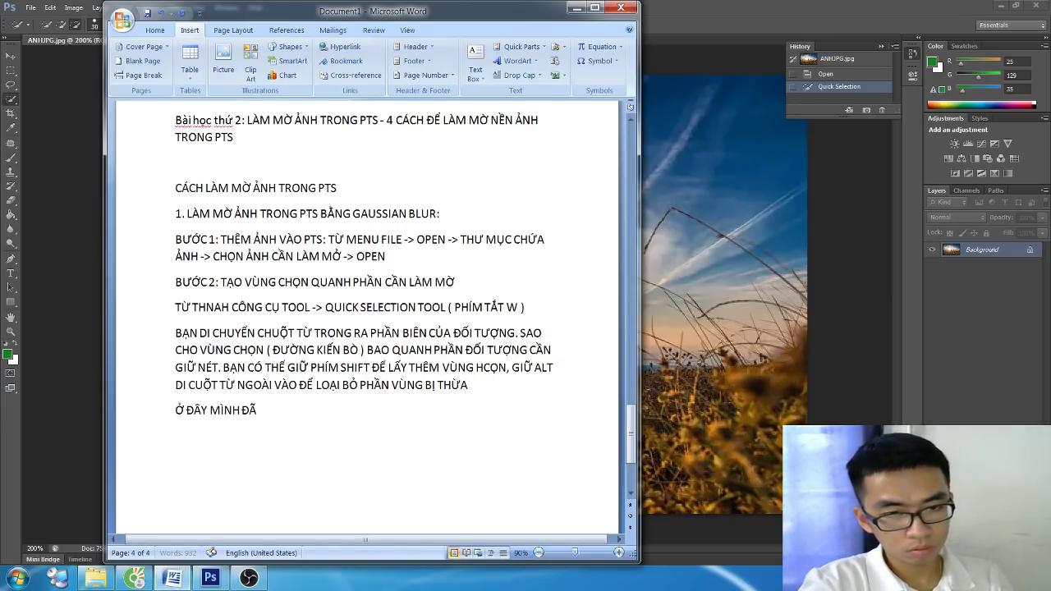
{"action": "type", "text": " CHỌN VÙNG ĐỐI"}
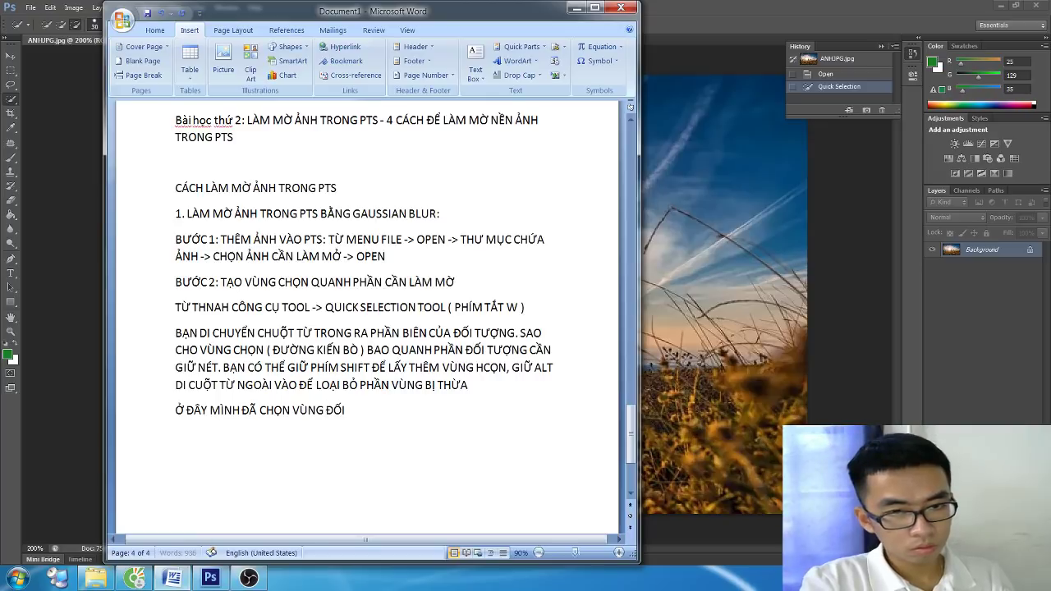
{"action": "type", "text": " TƯỢNG"}
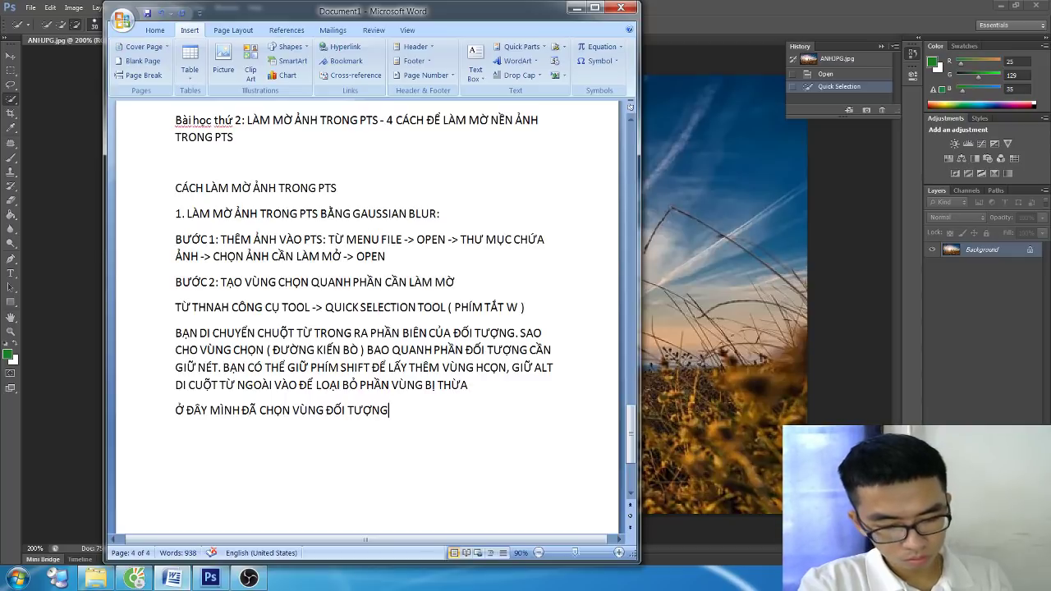
{"action": "type", "text": ". TIÊ"}
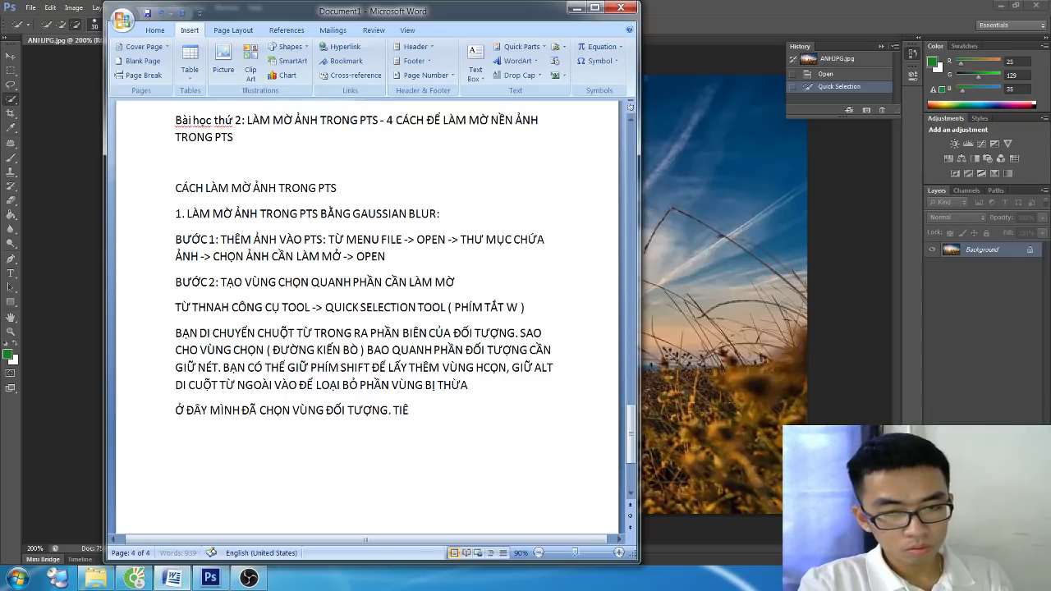
{"action": "key", "text": "BackSpace"}
{"action": "type", "text": "ẾP THEO "}
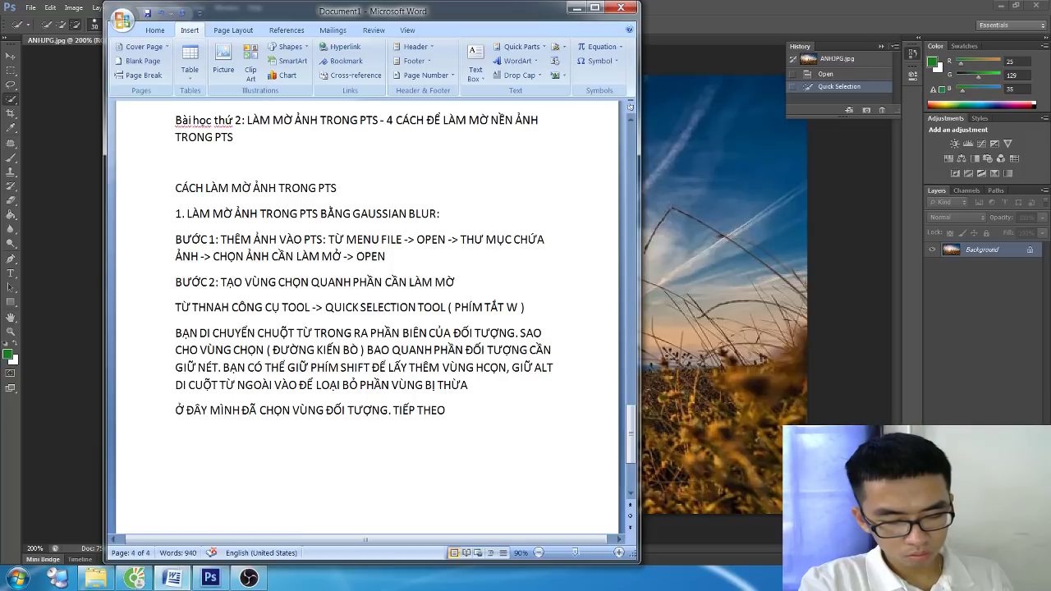
{"action": "type", "text": "BẠN ẤN TÔ"}
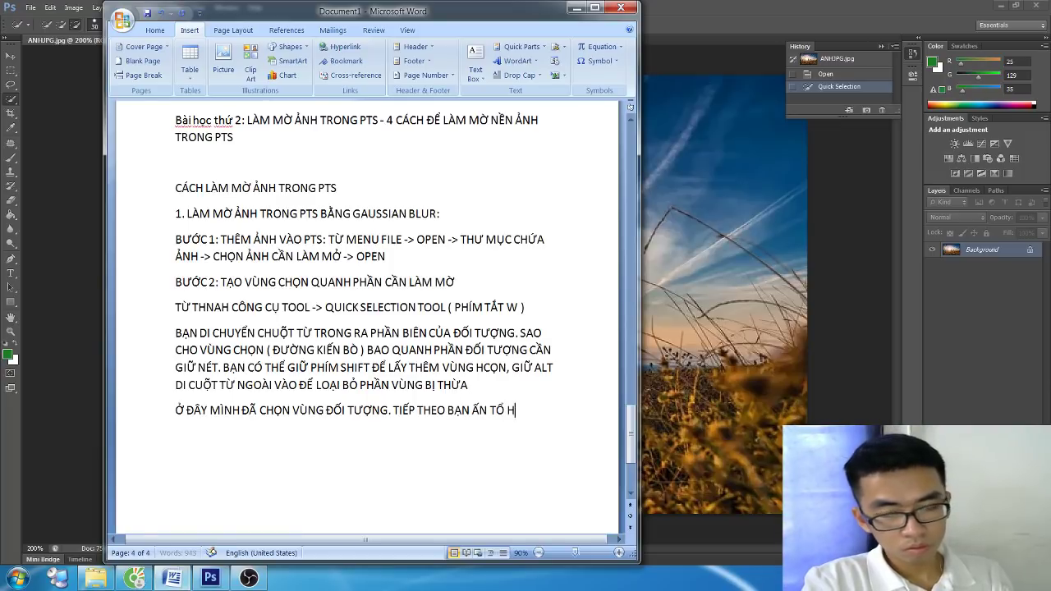
{"action": "type", "text": "M CTRL "}
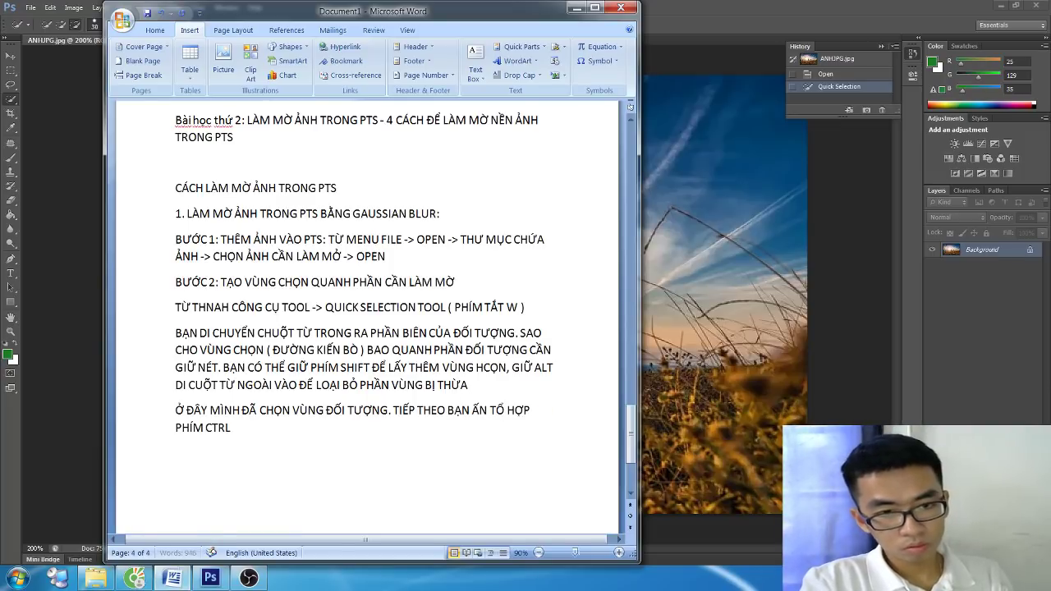
{"action": "type", "text": "S"}
Step: Complete the note as CTRL+SHIFT+I to invert (ĐẢO NGƯỢC) the selection, fixing typos
{"action": "key", "text": "BackSpace"}
{"action": "type", "text": "+ SS"}
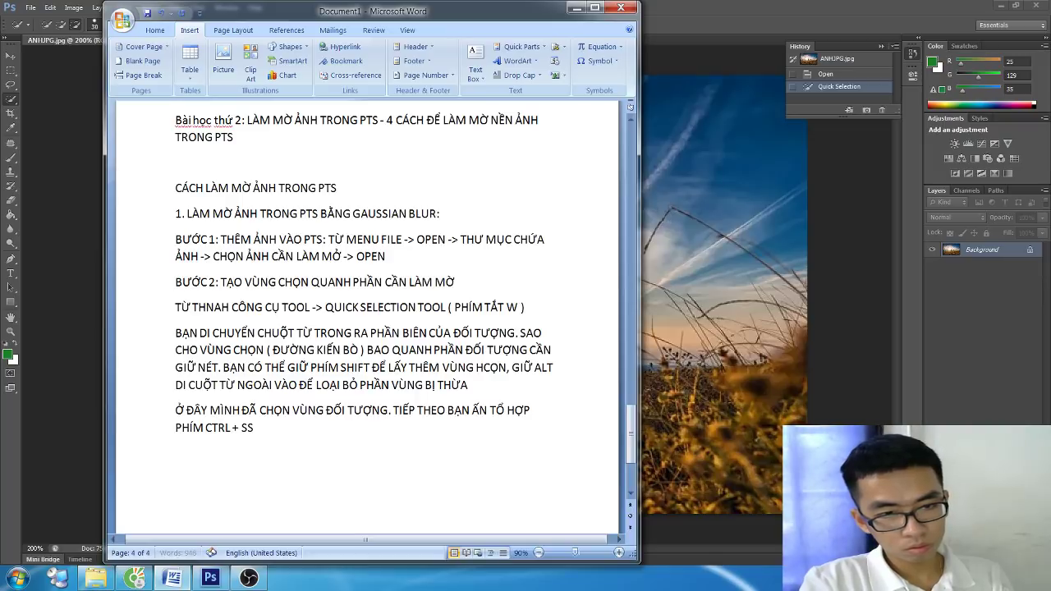
{"action": "key", "text": "BackSpace"}
{"action": "type", "text": "HIFT + I ĐỂ BẢO"}
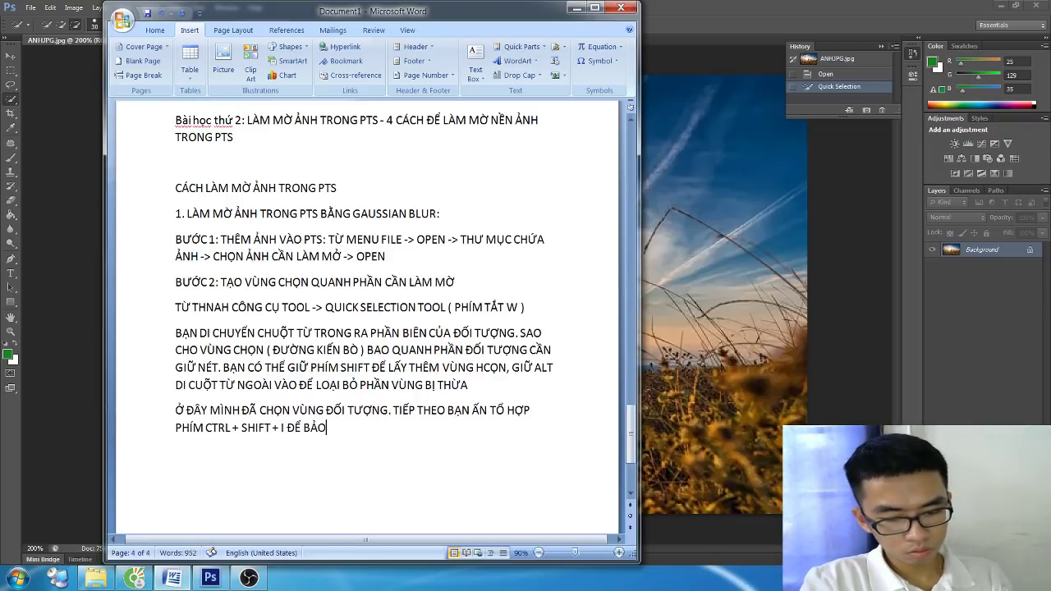
{"action": "key", "text": "BackSpace"}
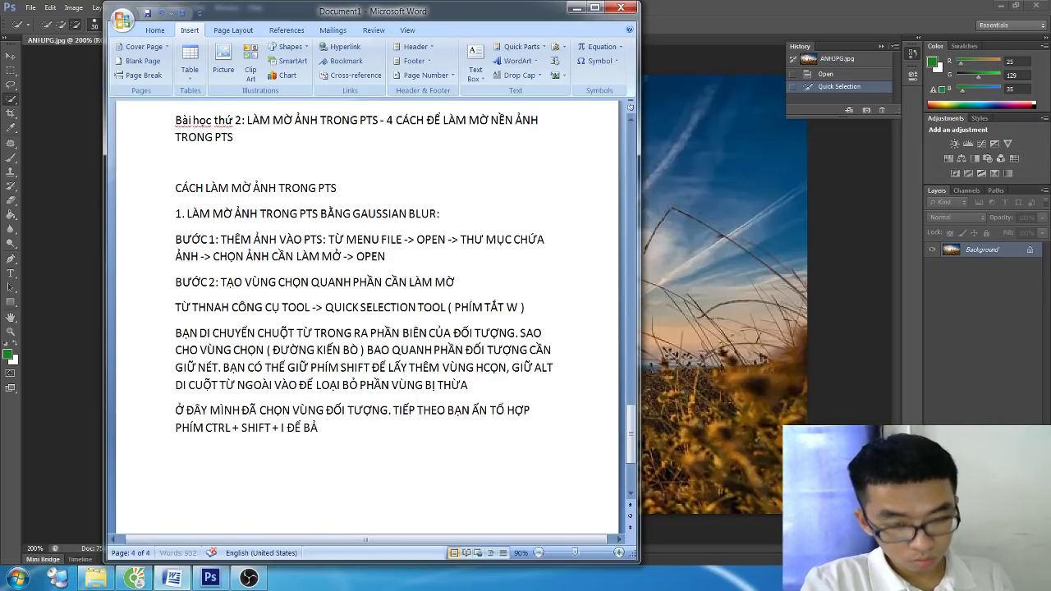
{"action": "key", "text": "BackSpace"}
{"action": "key", "text": "BackSpace"}
{"action": "type", "text": "ĐẢO N"}
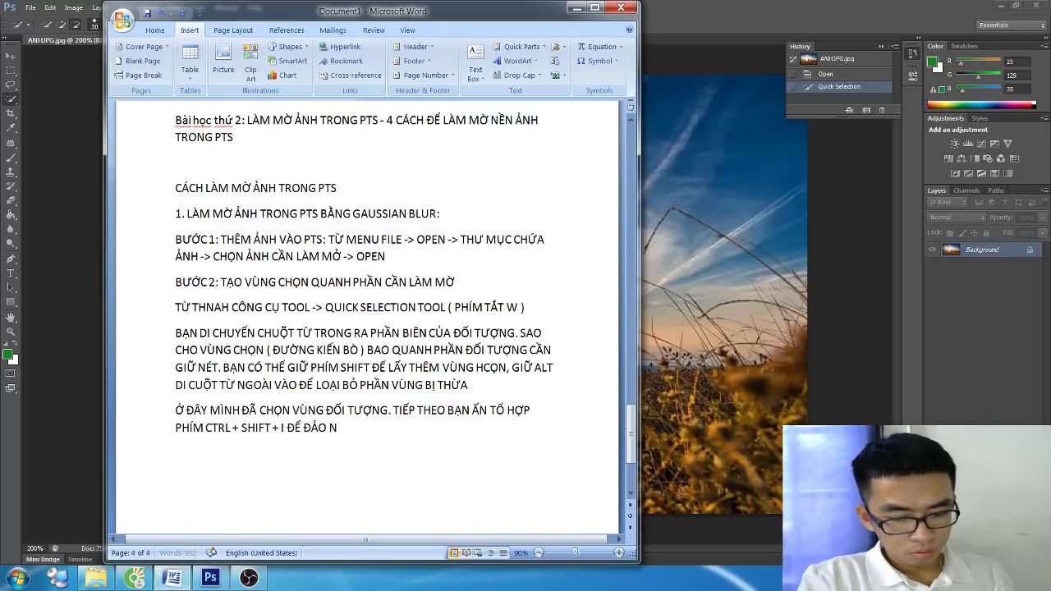
{"action": "type", "text": "GƯỢC VÙNG CHỌN"}
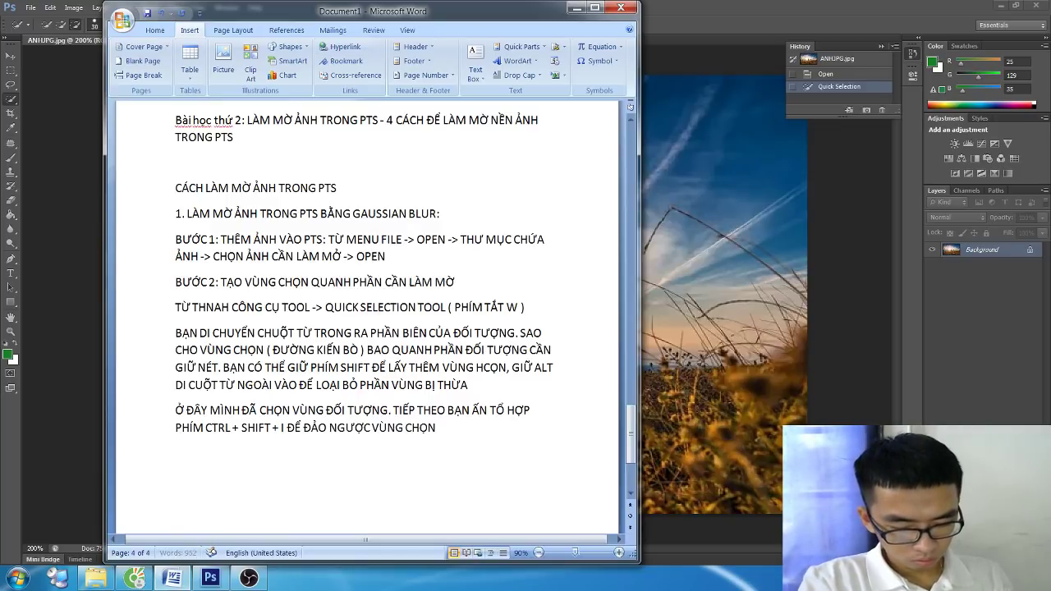
{"action": "key", "text": "alt+Tab"}
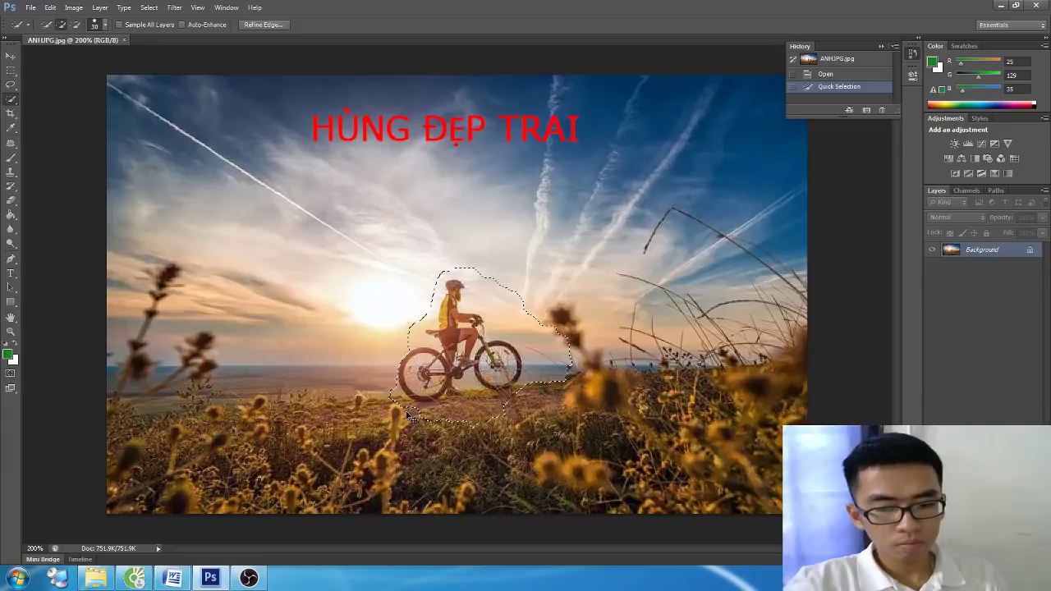
Step: Apply Select Inverse (Ctrl+Shift+I) so the background around the cyclist is selected
{"action": "key", "text": "ctrl+shift+i"}
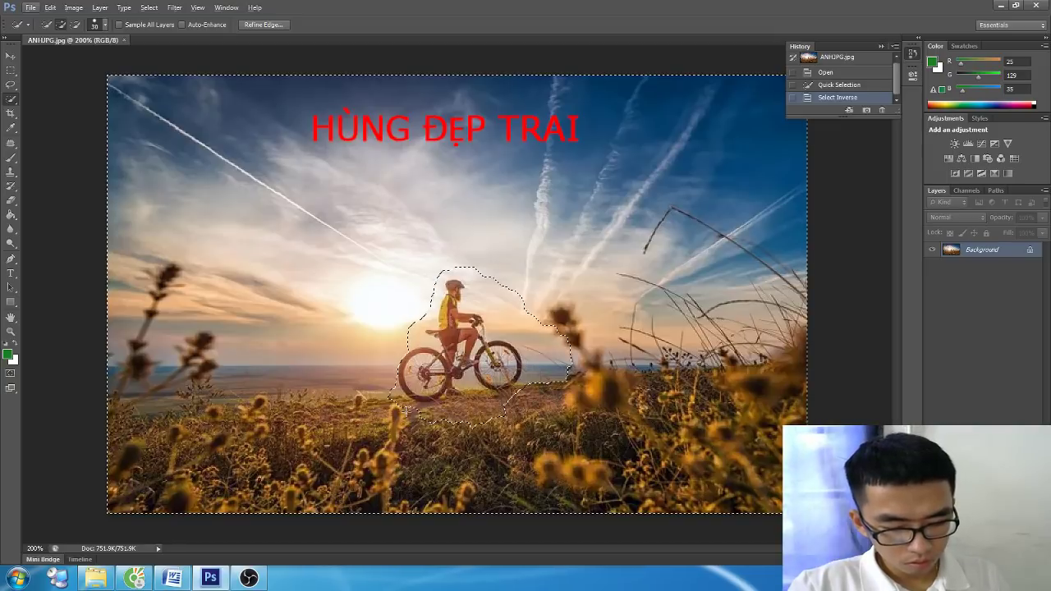
{"action": "key", "text": "alt"}
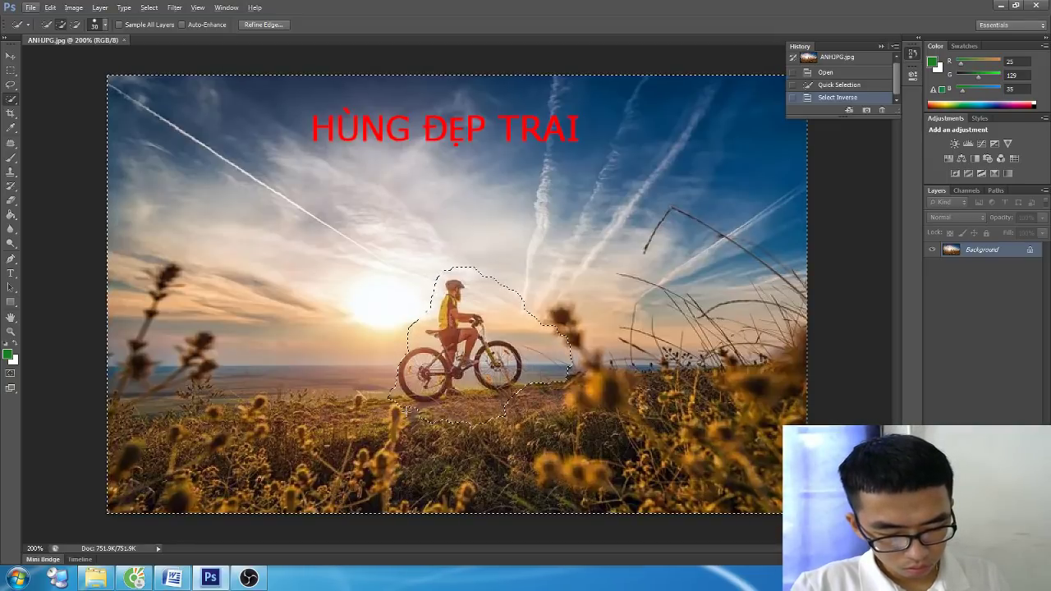
{"action": "key", "text": "alt+Tab"}
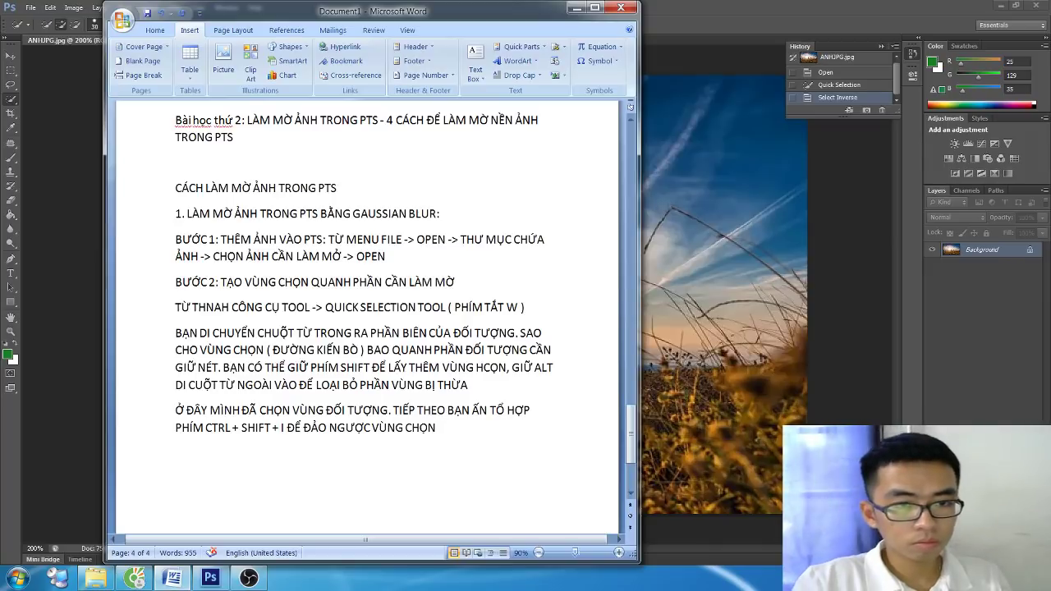
Step: Type the heading 'BƯỚC 3: LÀM MỜ VIỀN VÙNG CHỌN' and start a blank line beneath
{"action": "type", "text": "BƯỚC 3"}
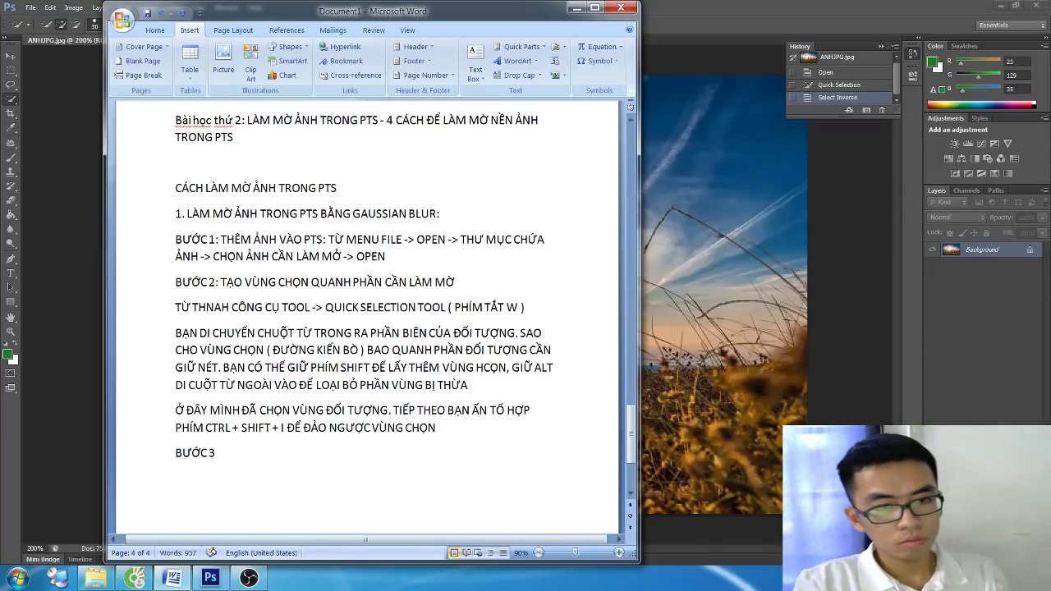
{"action": "type", "text": ": LÀM MỜ VIỀN"}
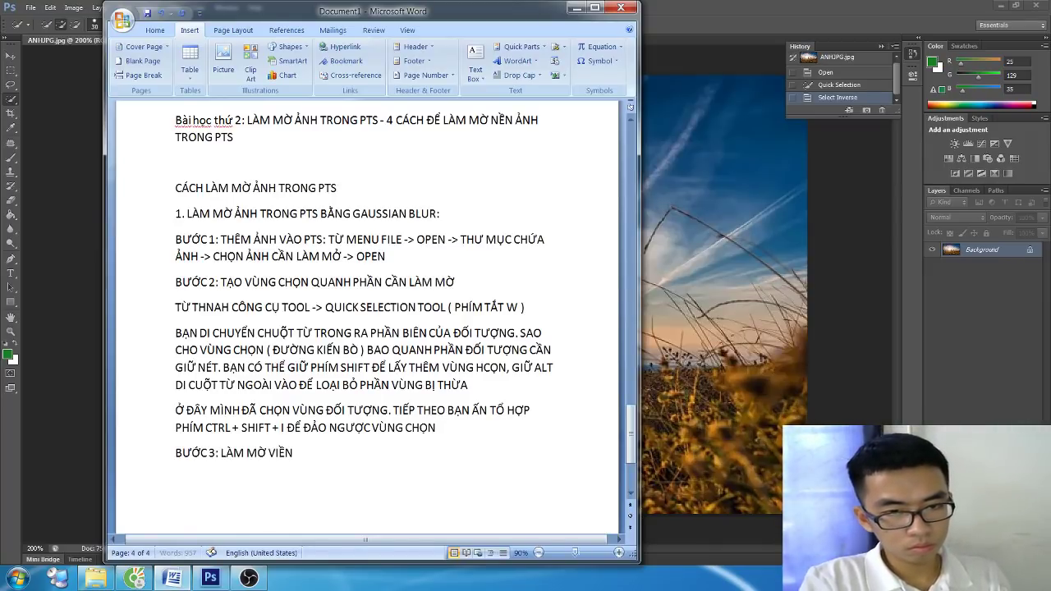
{"action": "type", "text": " VÙNG CHỌN:"}
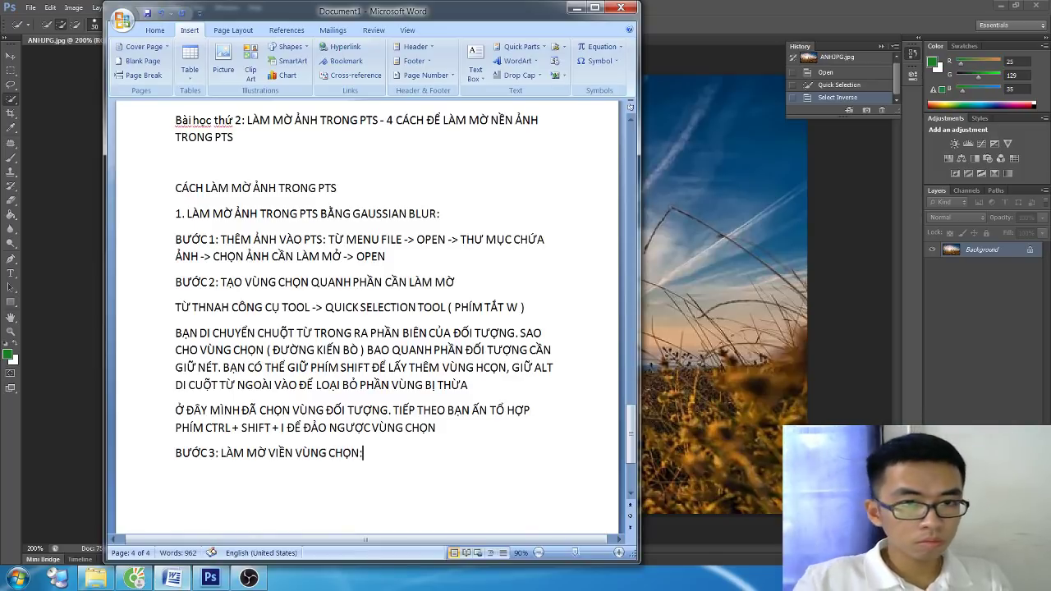
{"action": "scroll", "coordinate": [383, 509], "scroll_direction": "down", "scroll_amount": 3}
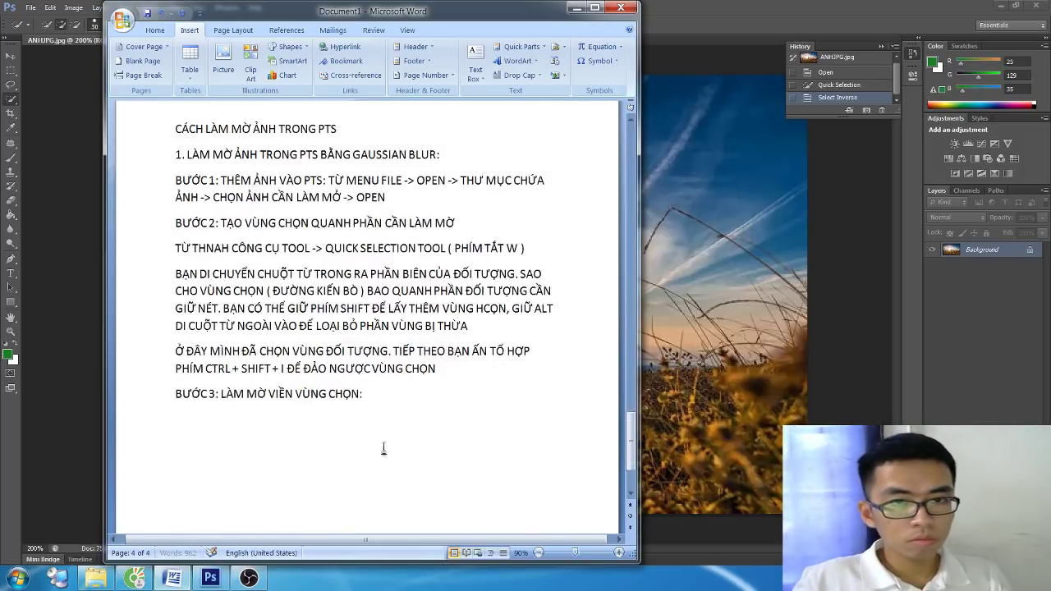
{"action": "scroll", "coordinate": [371, 460], "scroll_direction": "down", "scroll_amount": 1}
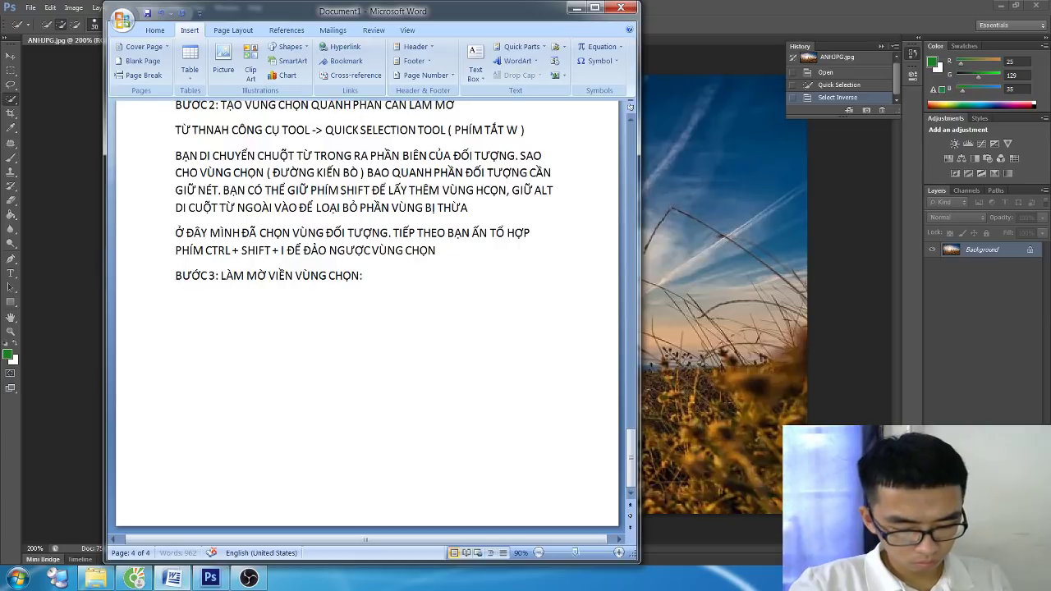
{"action": "key", "text": "Return"}
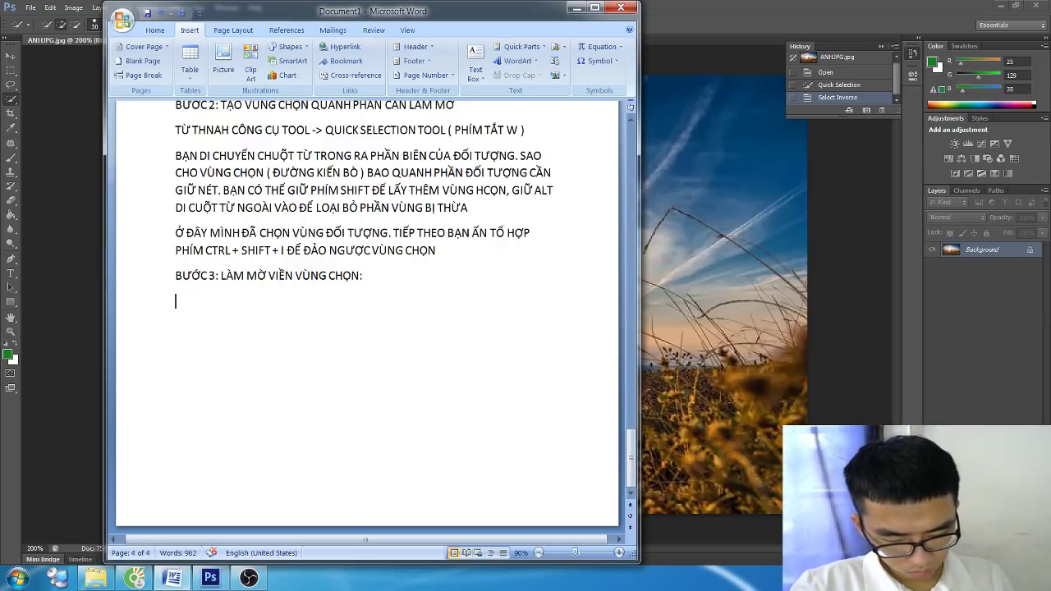
Step: Try a 50 px Select > Modify > Feather on the inverted selection, then undo it
{"action": "key", "text": "alt+Tab"}
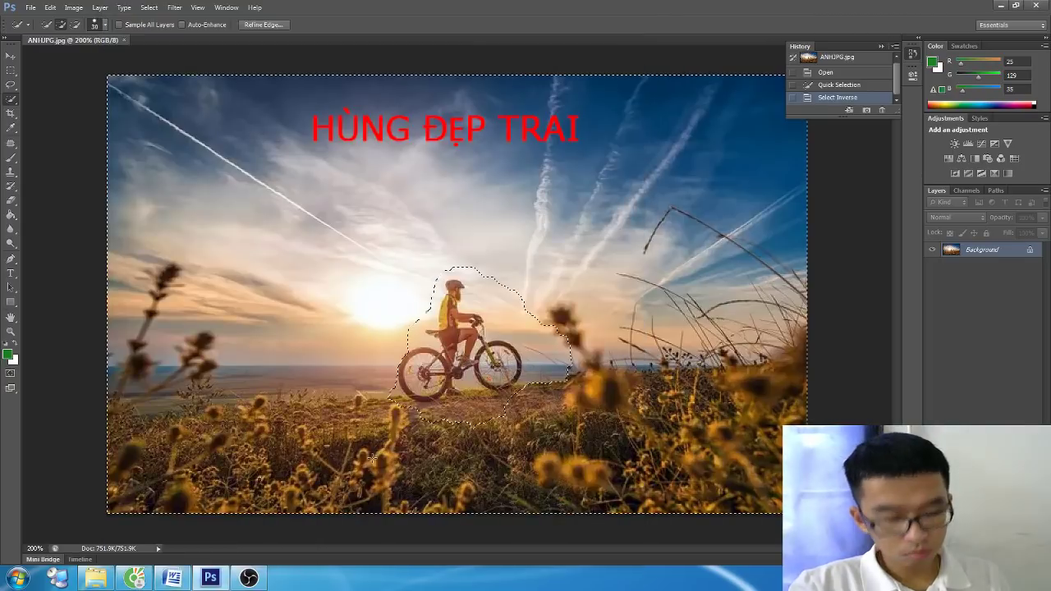
{"action": "left_click", "coordinate": [147, 8]}
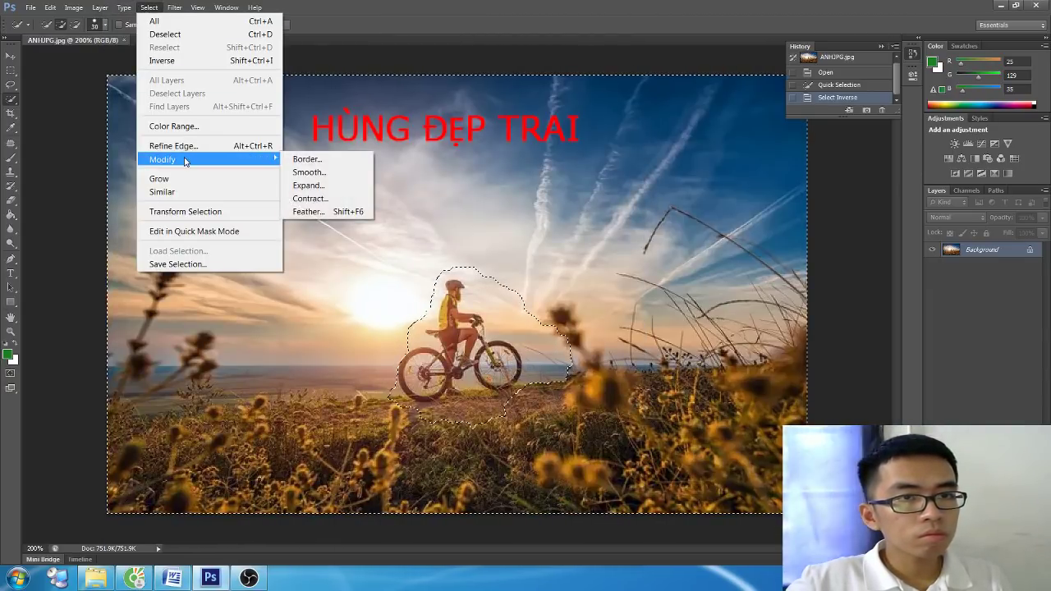
{"action": "mouse_move", "coordinate": [209, 160]}
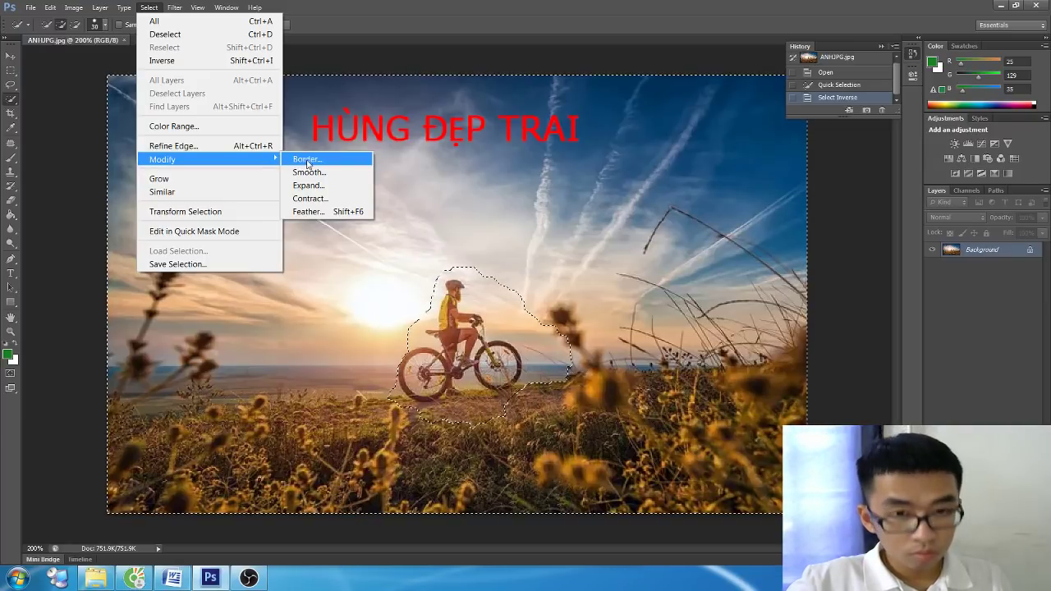
{"action": "left_click", "coordinate": [309, 211]}
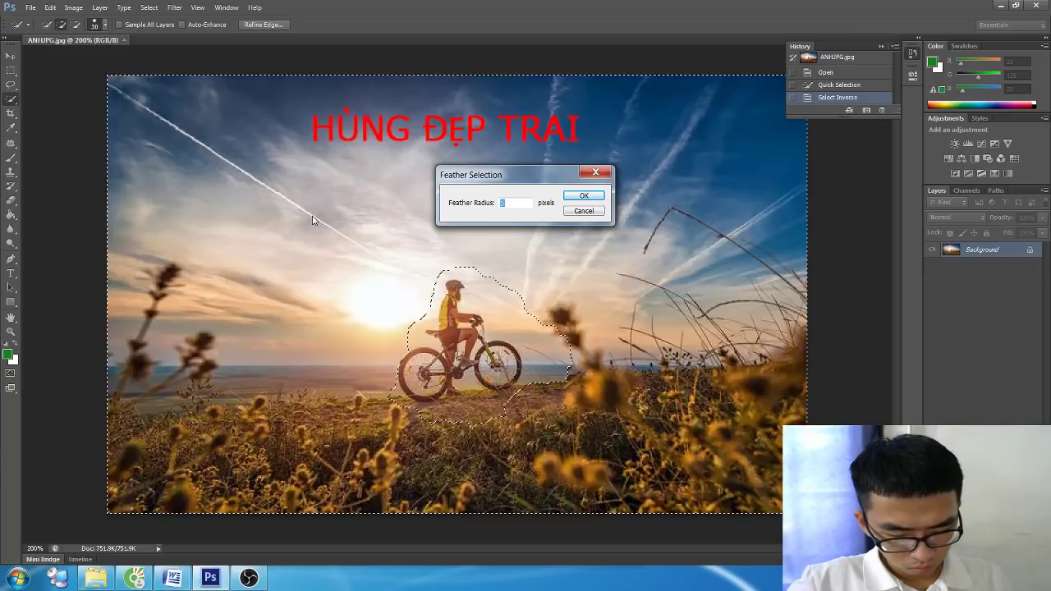
{"action": "left_click", "coordinate": [574, 195]}
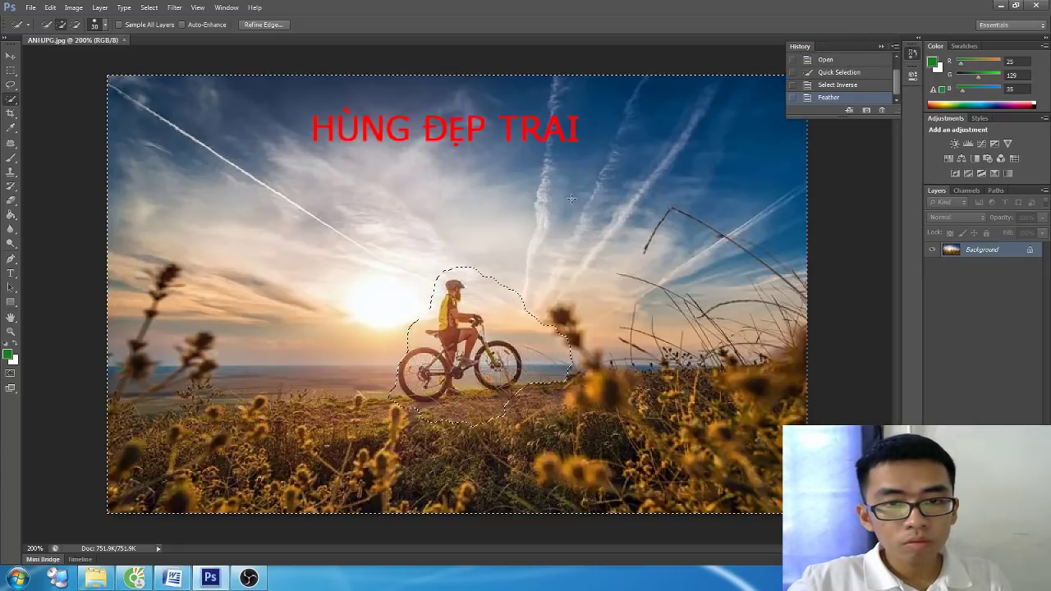
{"action": "key", "text": "ctrl+z"}
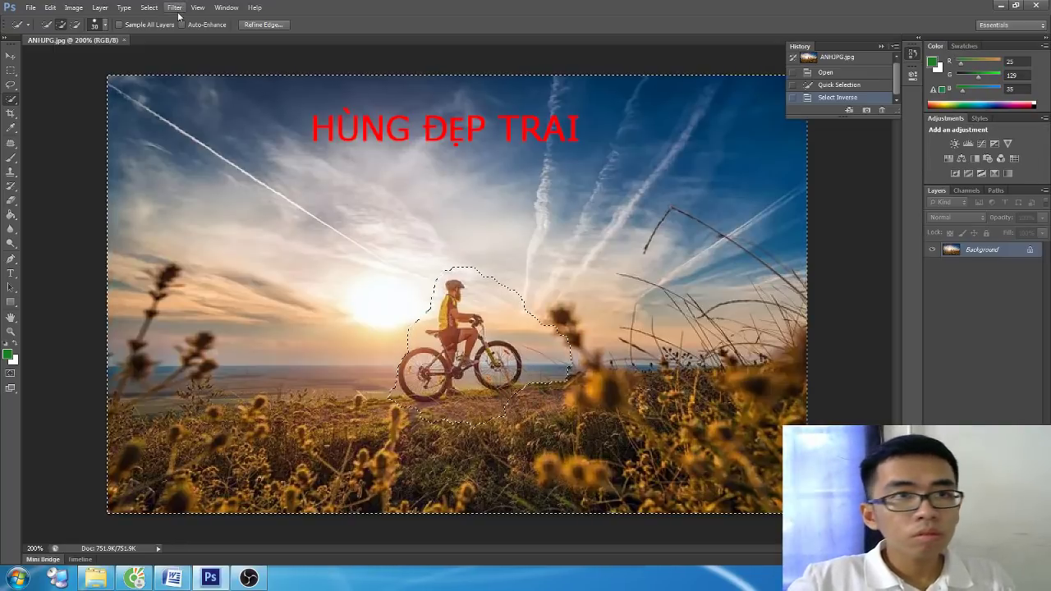
{"action": "left_click", "coordinate": [76, 9]}
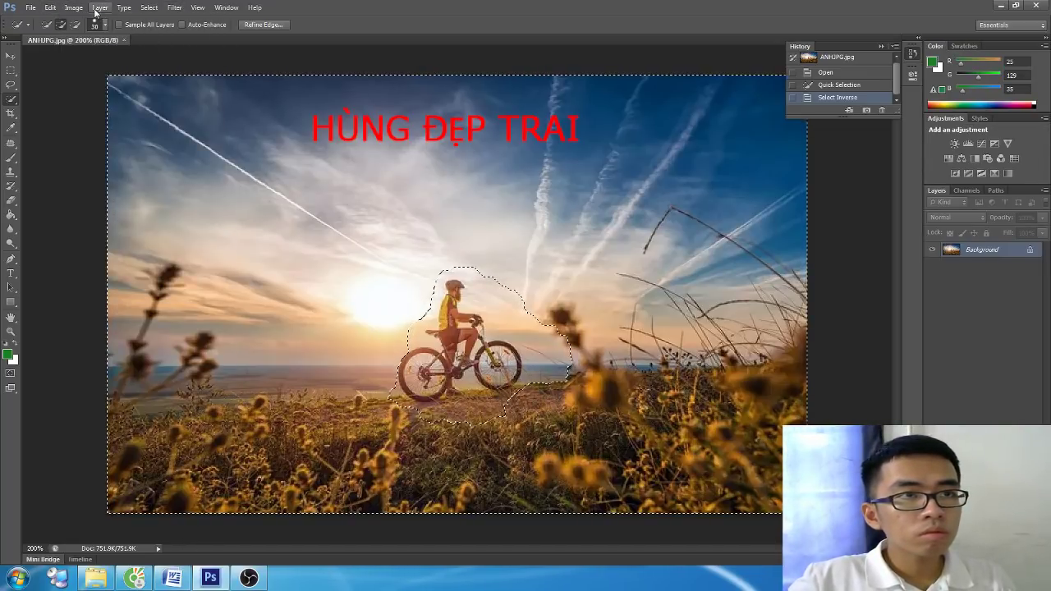
{"action": "left_click", "coordinate": [100, 8]}
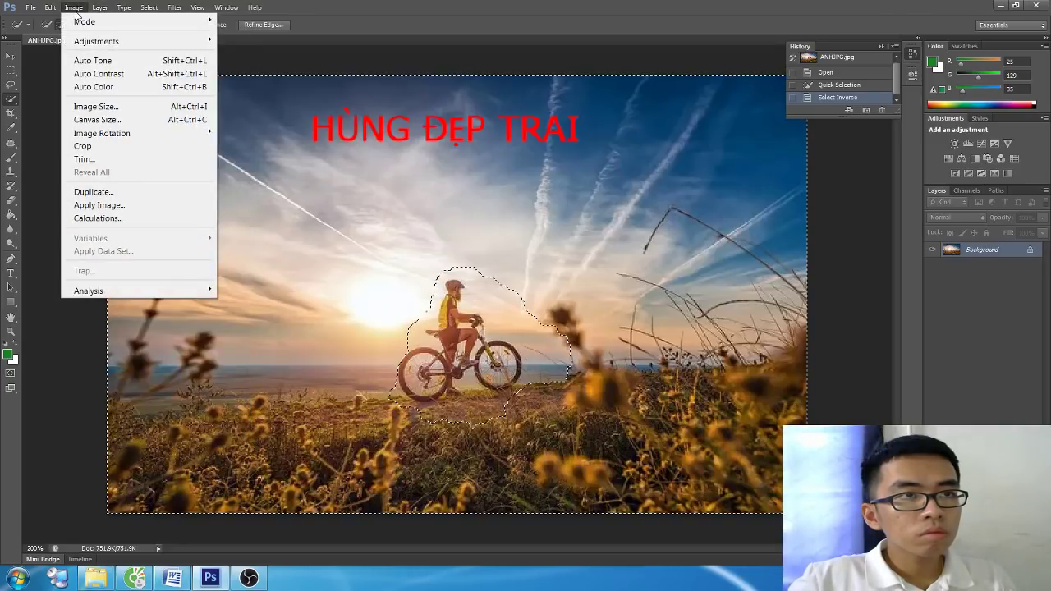
{"action": "left_click", "coordinate": [146, 15]}
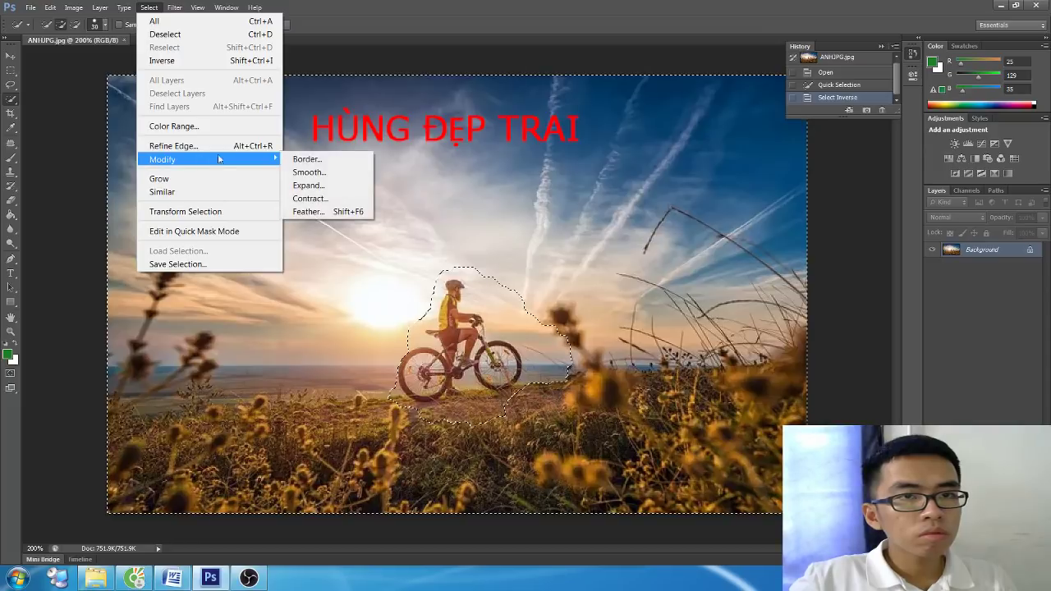
{"action": "left_click", "coordinate": [315, 206]}
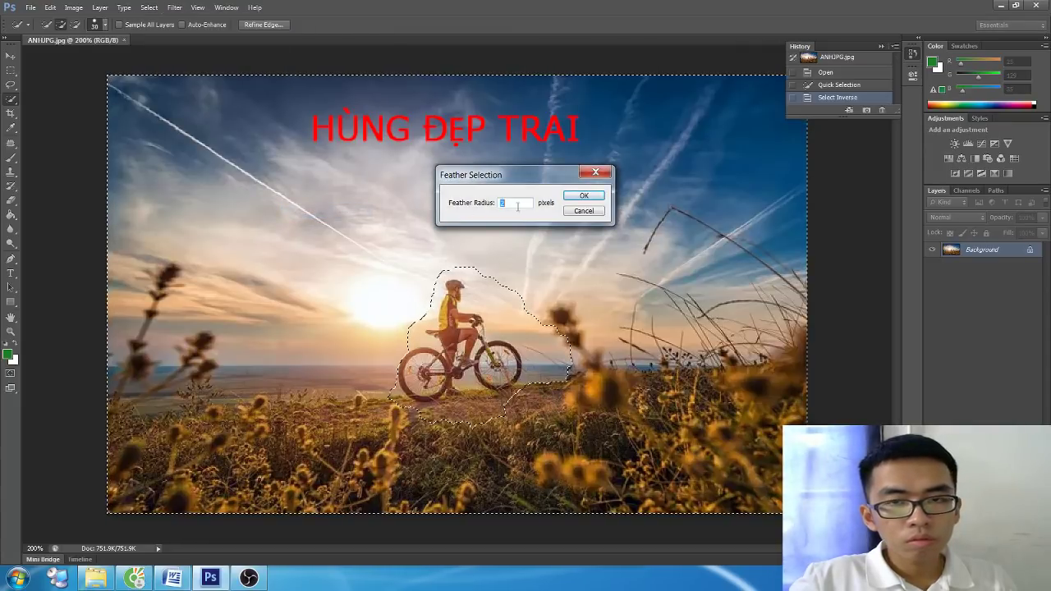
{"action": "type", "text": "0"}
{"action": "left_click", "coordinate": [580, 198]}
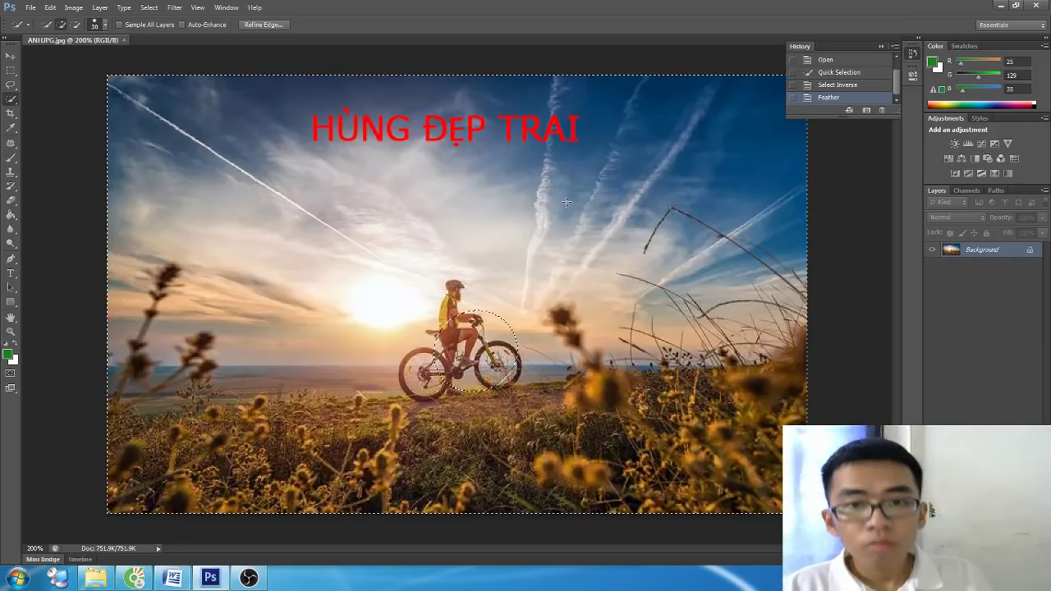
{"action": "key", "text": "ctrl+z"}
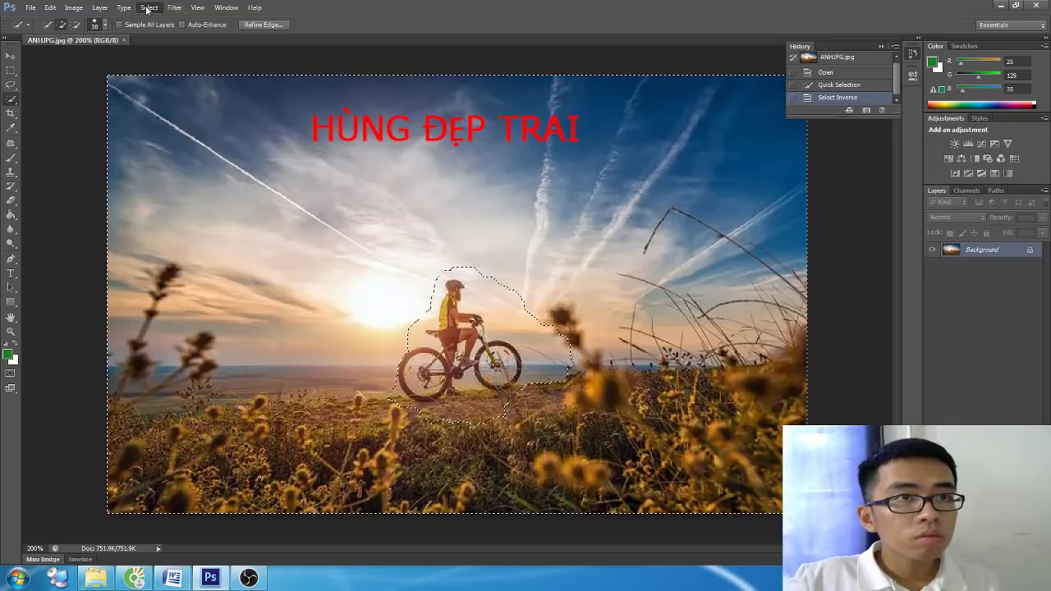
Step: Feather the inverted selection with a 3 px radius
{"action": "left_click", "coordinate": [149, 8]}
{"action": "left_click", "coordinate": [308, 211]}
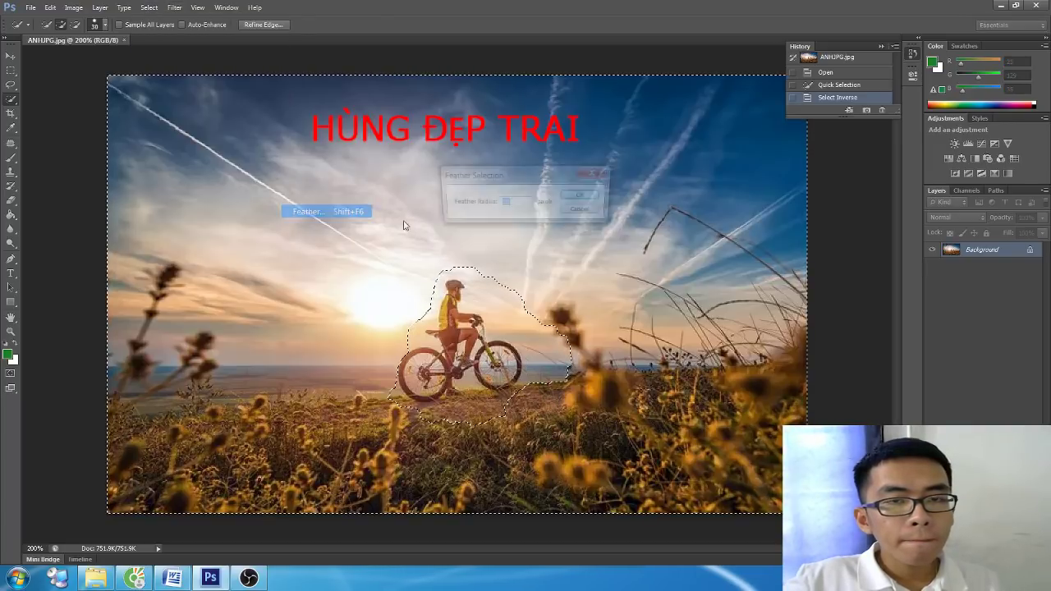
{"action": "type", "text": "3"}
{"action": "left_click", "coordinate": [592, 195]}
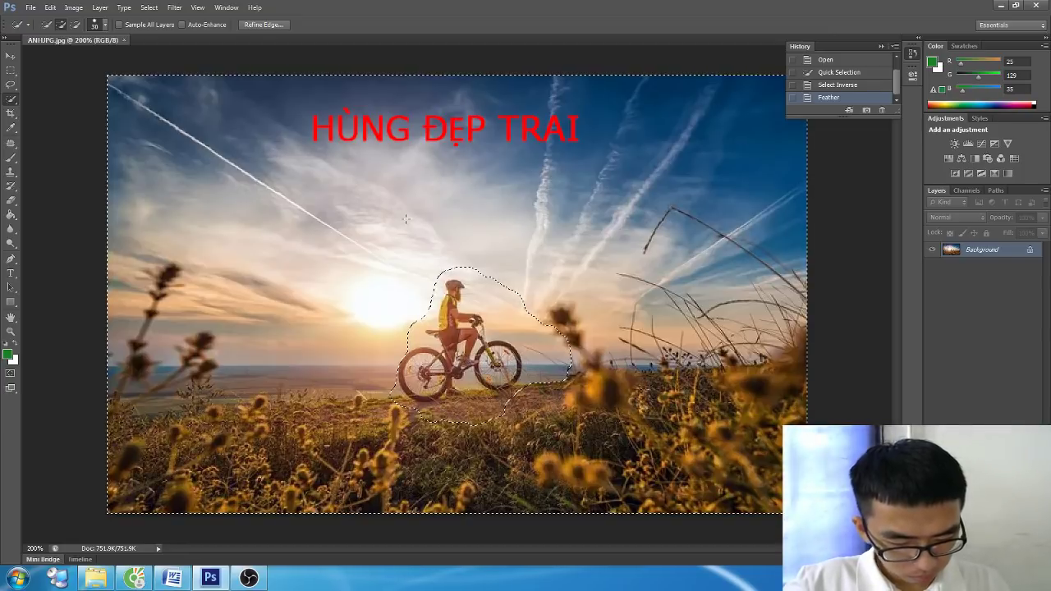
{"action": "key", "text": "alt+Tab"}
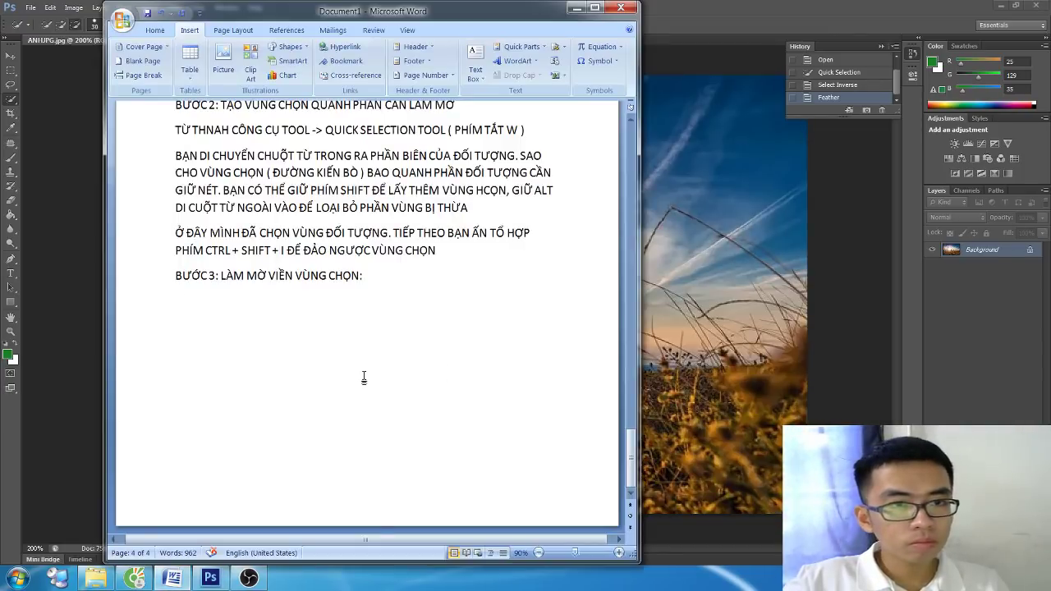
Step: Write the Select > Modify > Feather (Shift+F6, 2 or 3 px) note and start 'BƯỚC 4: NỀN:'
{"action": "type", "text": "TỪ MENU"}
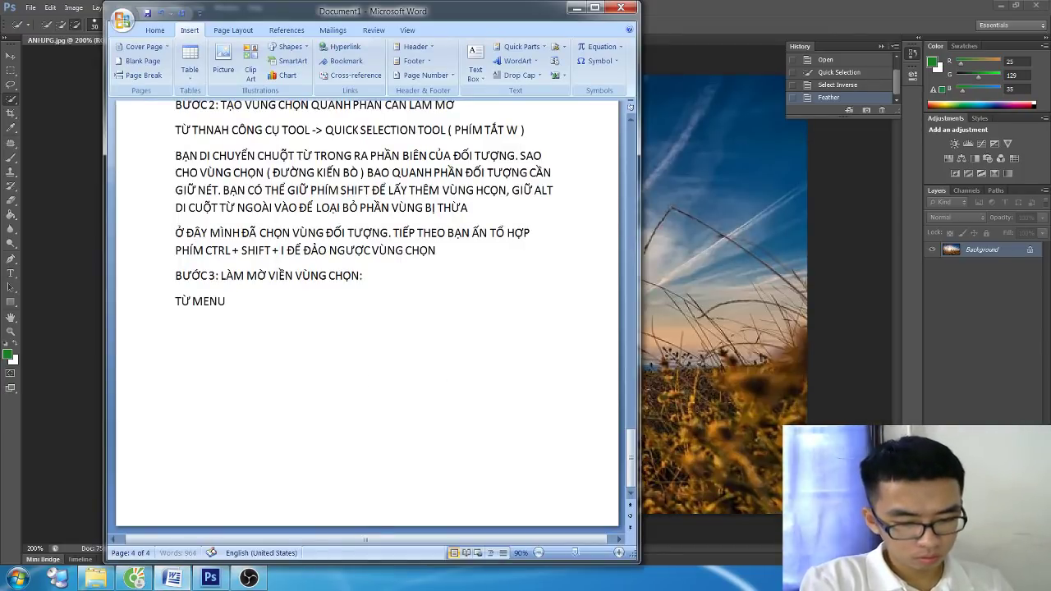
{"action": "type", "text": " SELECT"}
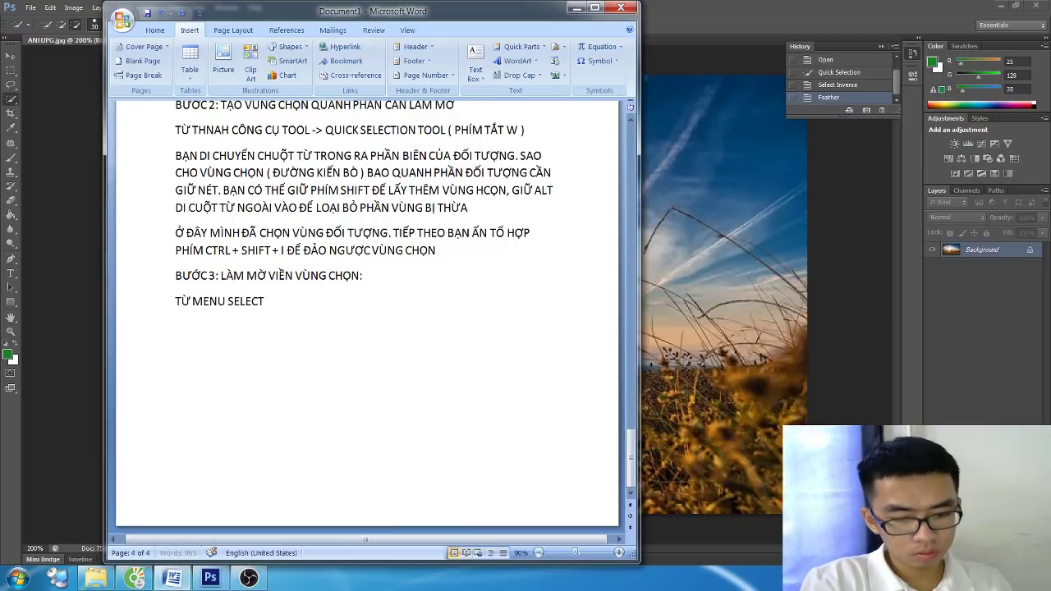
{"action": "type", "text": "> CHON"}
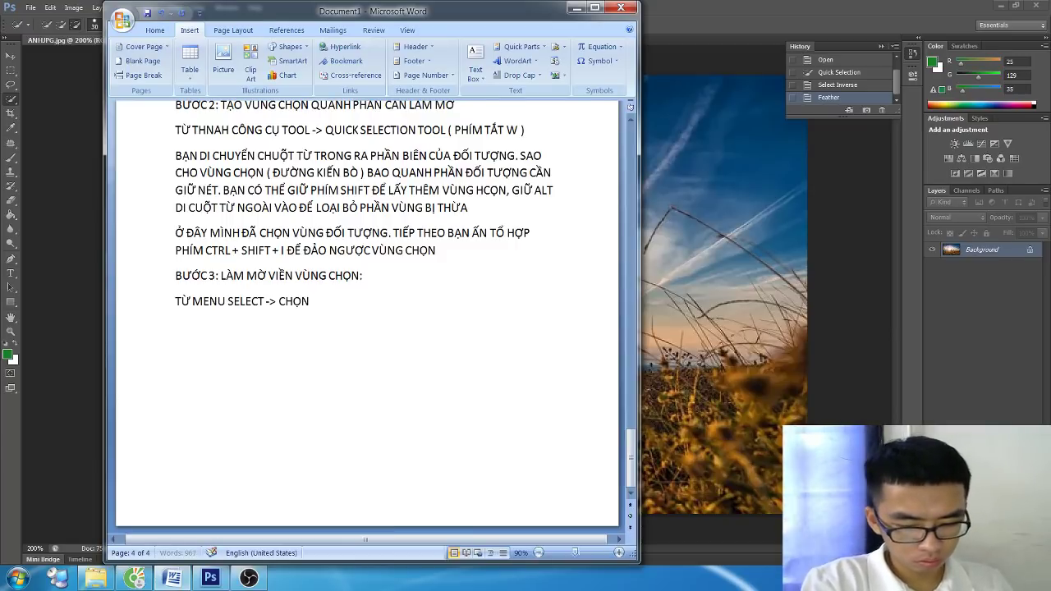
{"action": "type", "text": " MODIFY"}
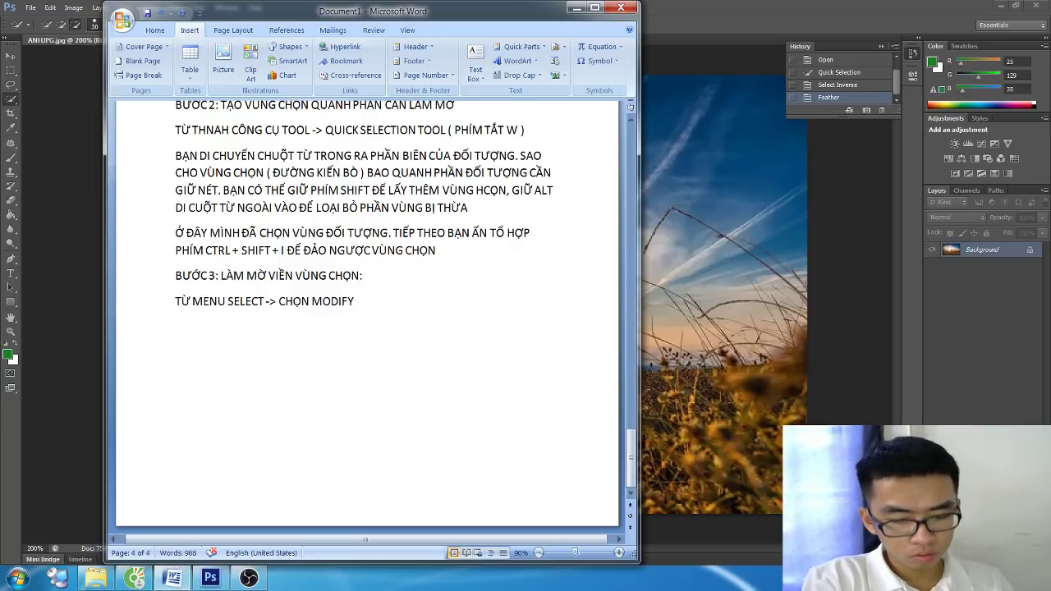
{"action": "type", "text": " -"}
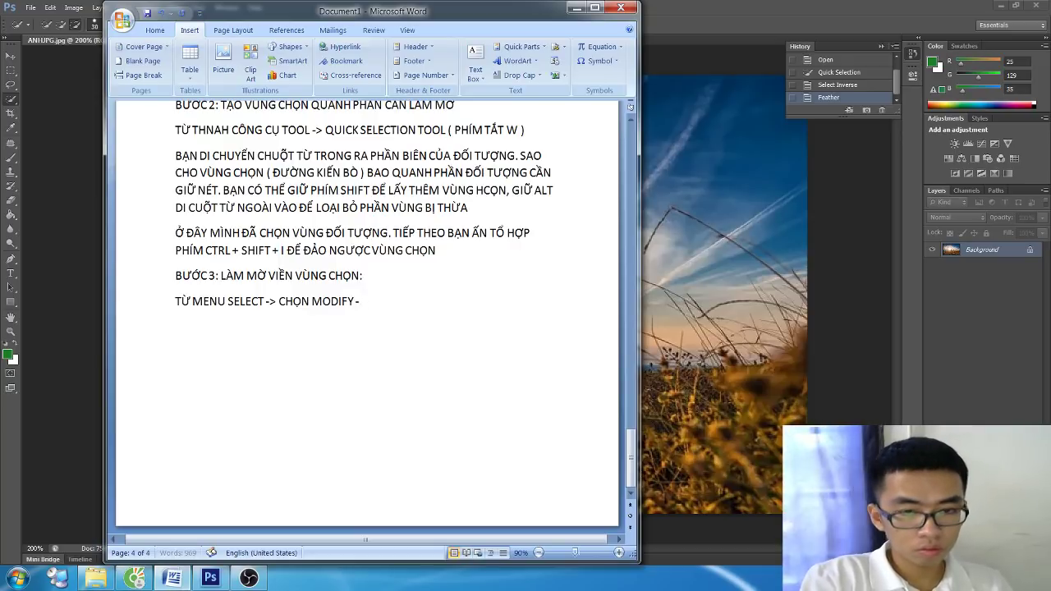
{"action": "type", "text": "?>"}
{"action": "type", "text": "A"}
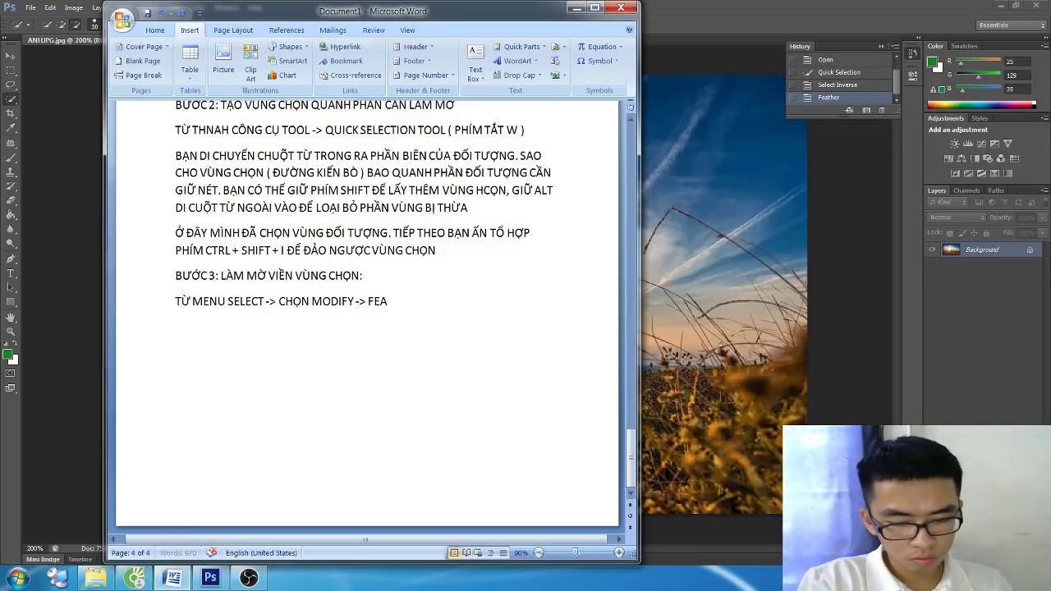
{"action": "type", "text": "THER ( "}
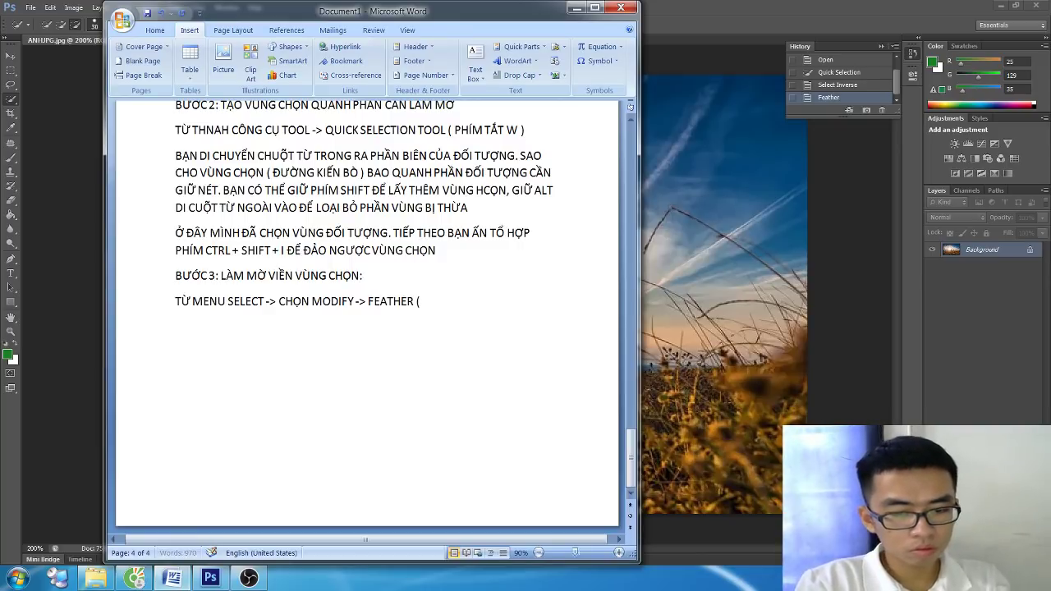
{"action": "type", "text": "SHIFT F"}
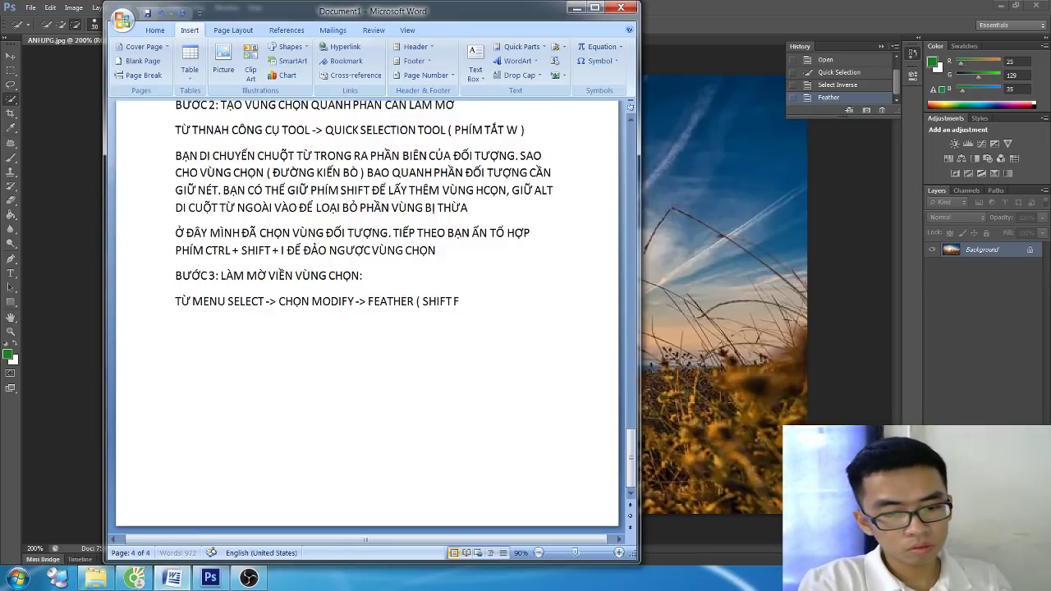
{"action": "type", "text": "6 "}
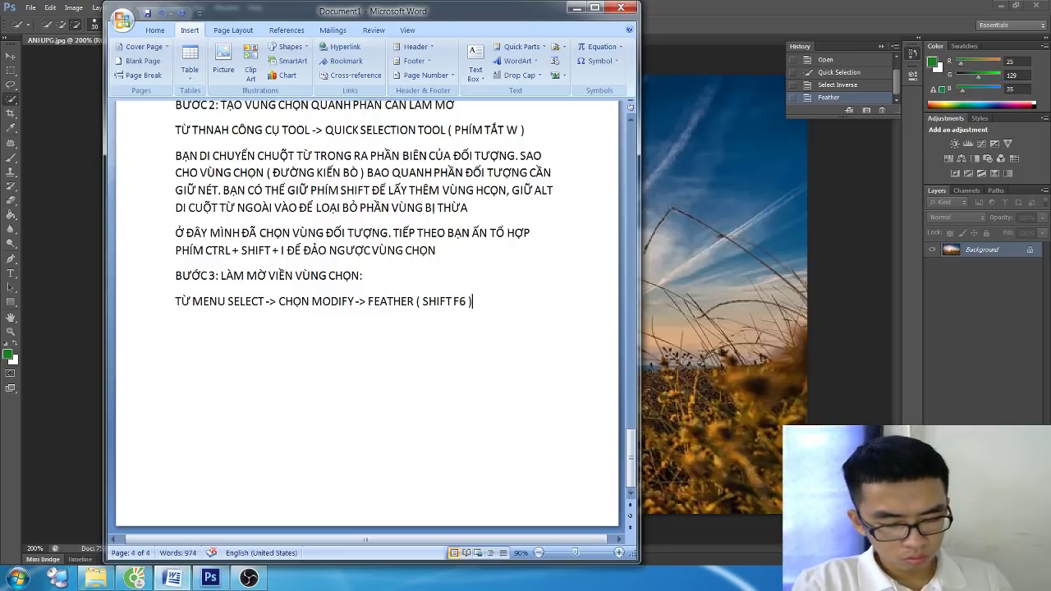
{"action": "type", "text": ". NHẬP THO"}
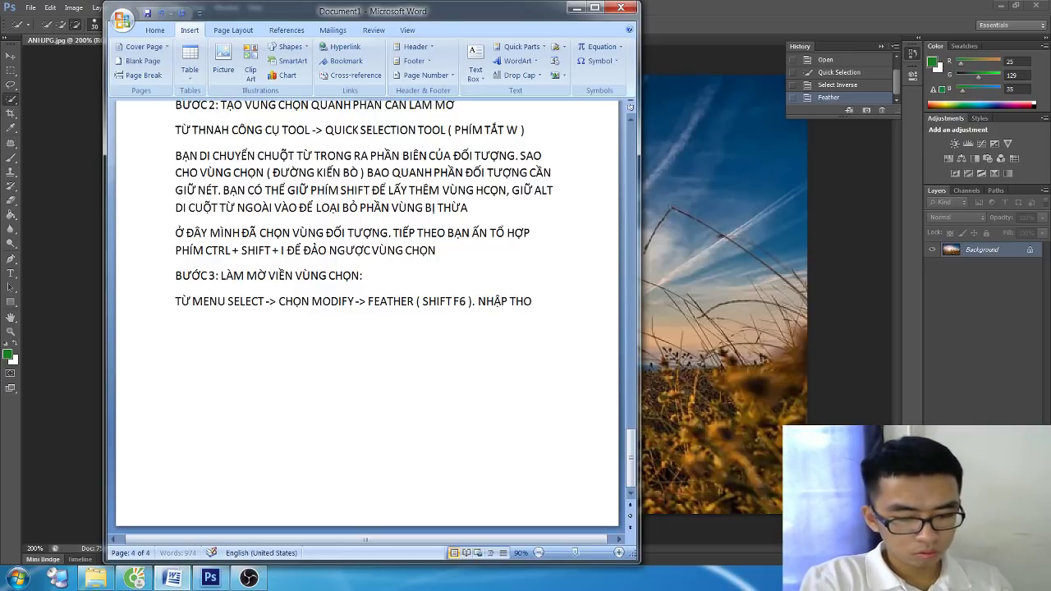
{"action": "type", "text": "f THU"}
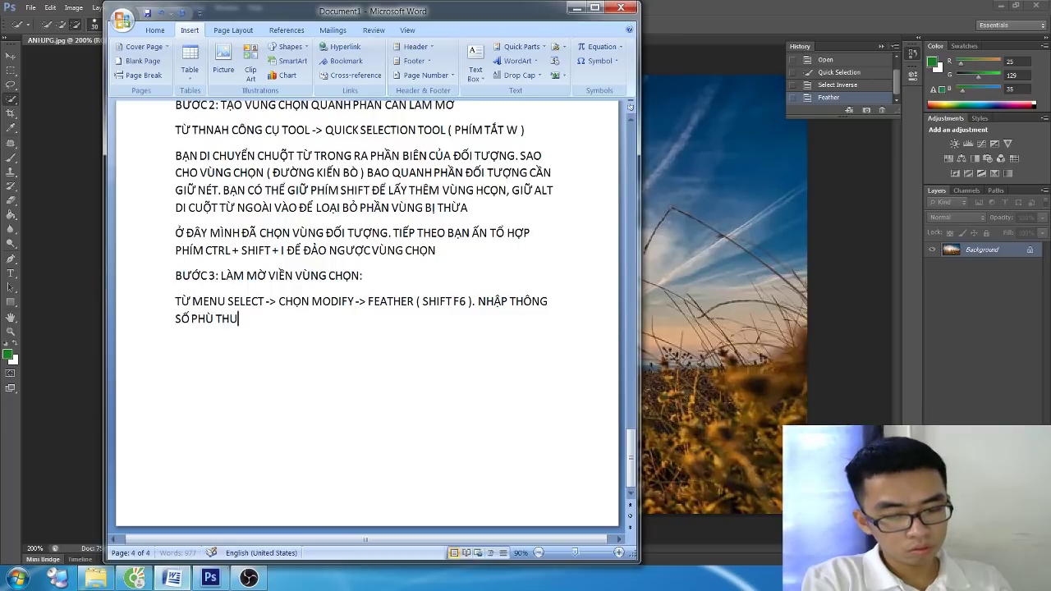
{"action": "type", "text": " HỢP ("}
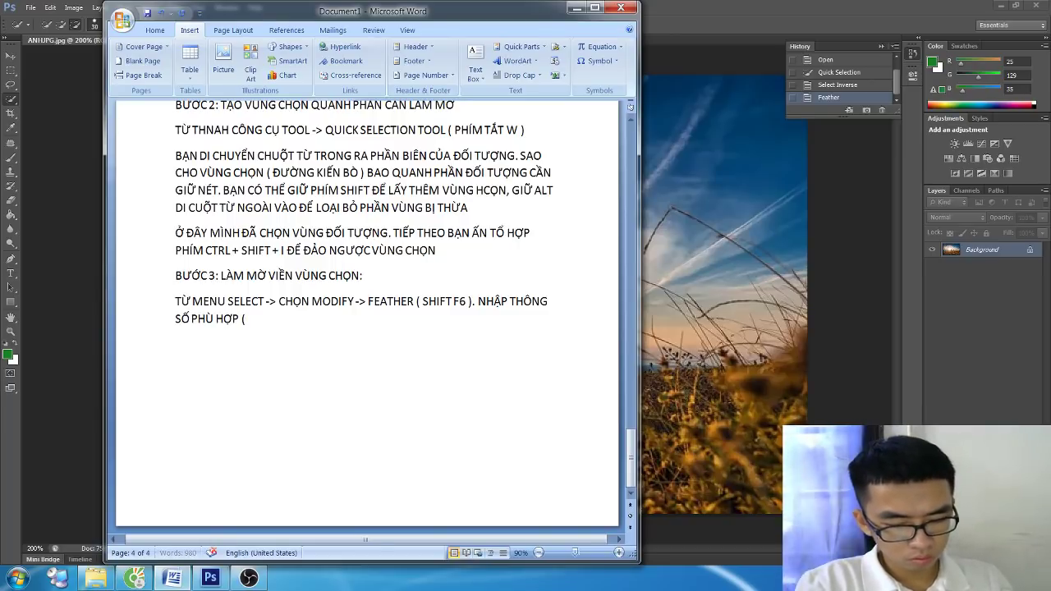
{"action": "type", "text": " THƯỜNG LÀ CHỖ"}
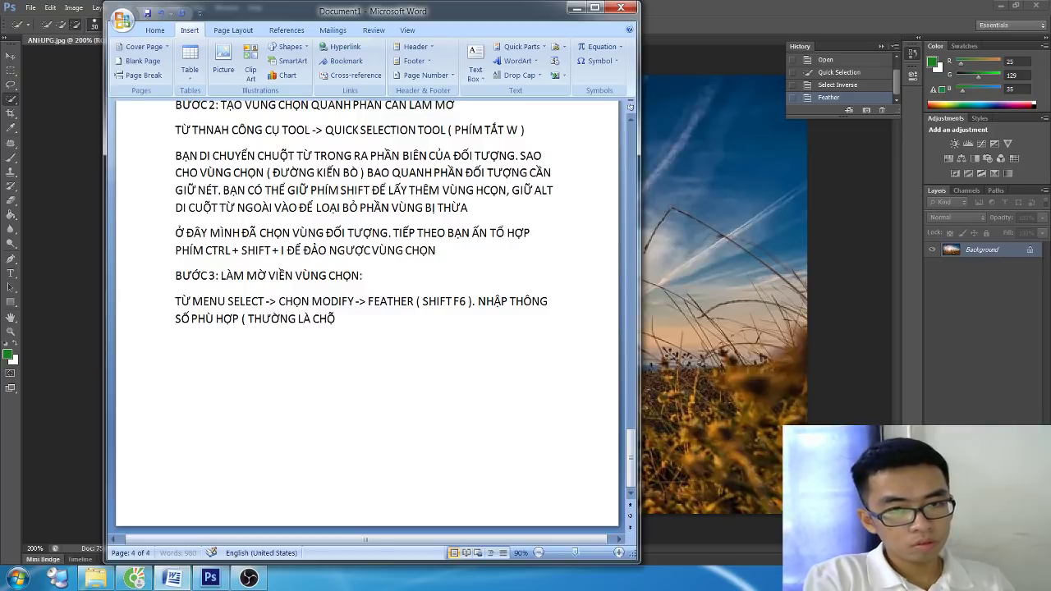
{"action": "key", "text": "BackSpace"}
{"action": "key", "text": "BackSpace"}
{"action": "key", "text": "BackSpace"}
{"action": "type", "text": "ỌNC"}
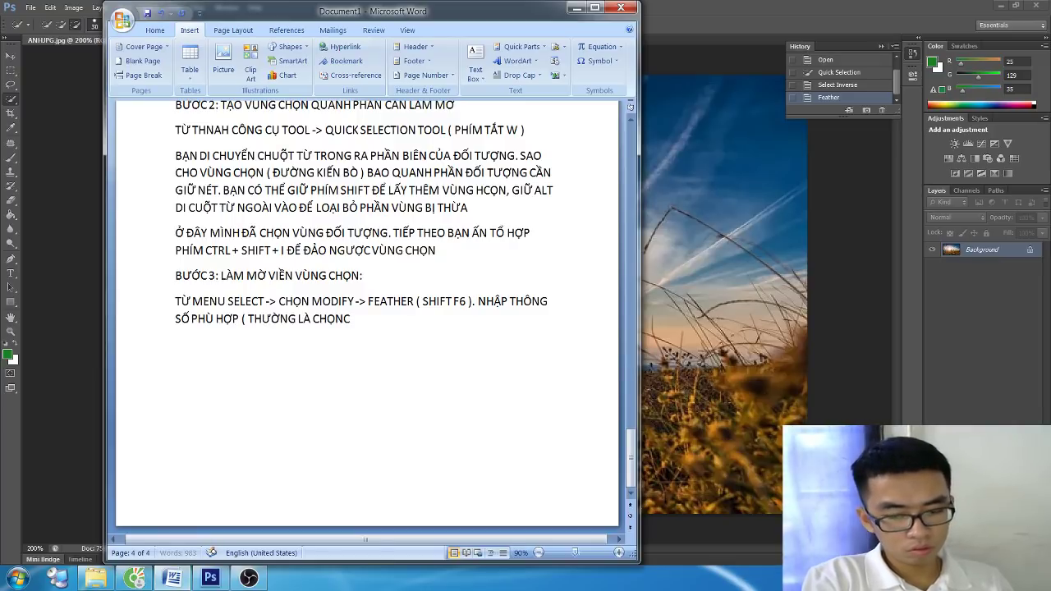
{"action": "type", "text": "2 HOẶC 3 PXX"}
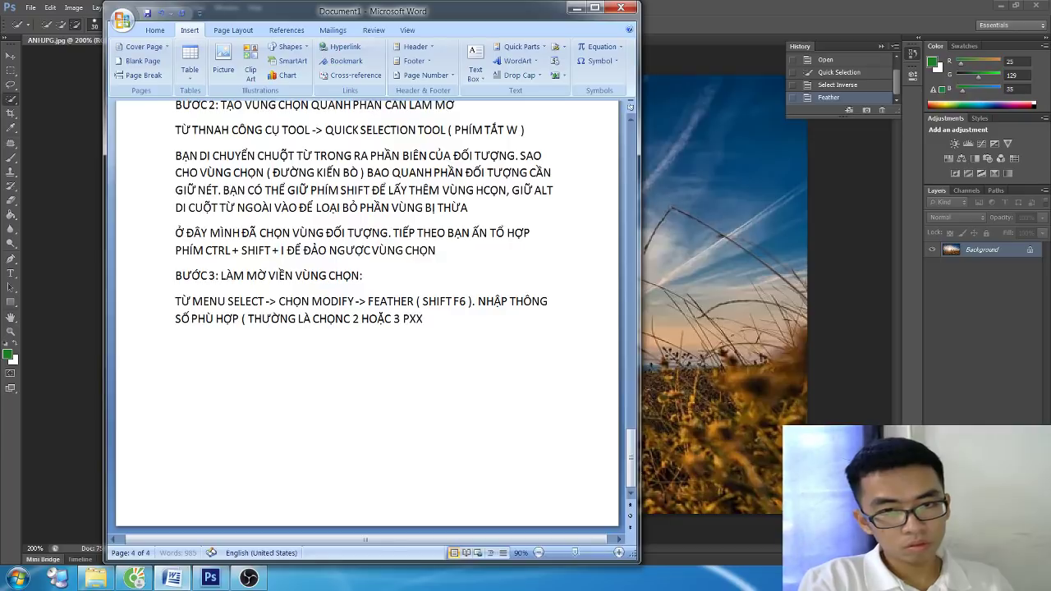
{"action": "key", "text": "BackSpace"}
{"action": "type", "text": ")"}
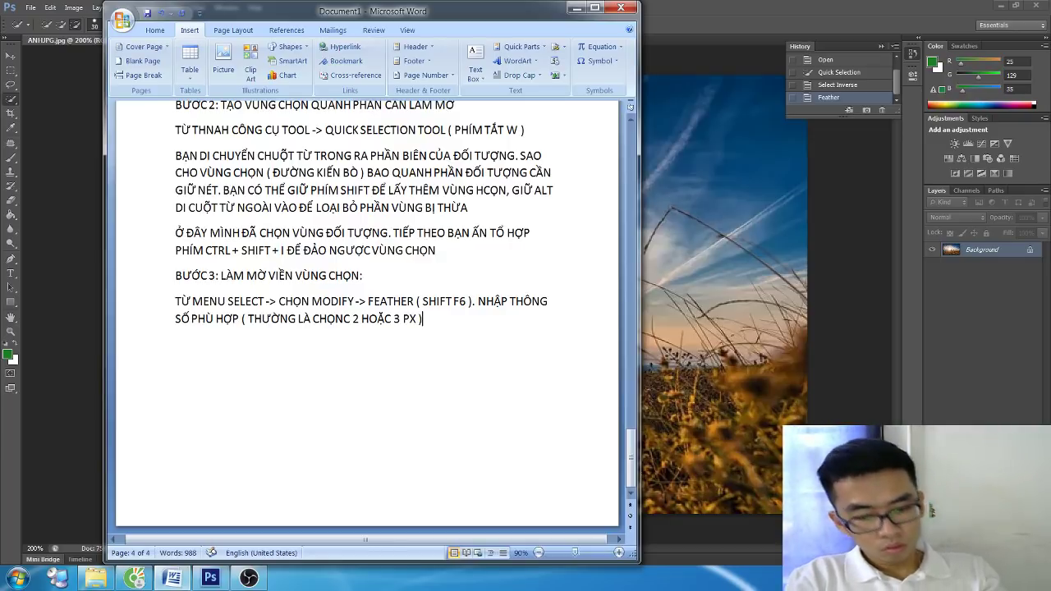
{"action": "key", "text": "Return"}
{"action": "type", "text": "BƯỚC 4"}
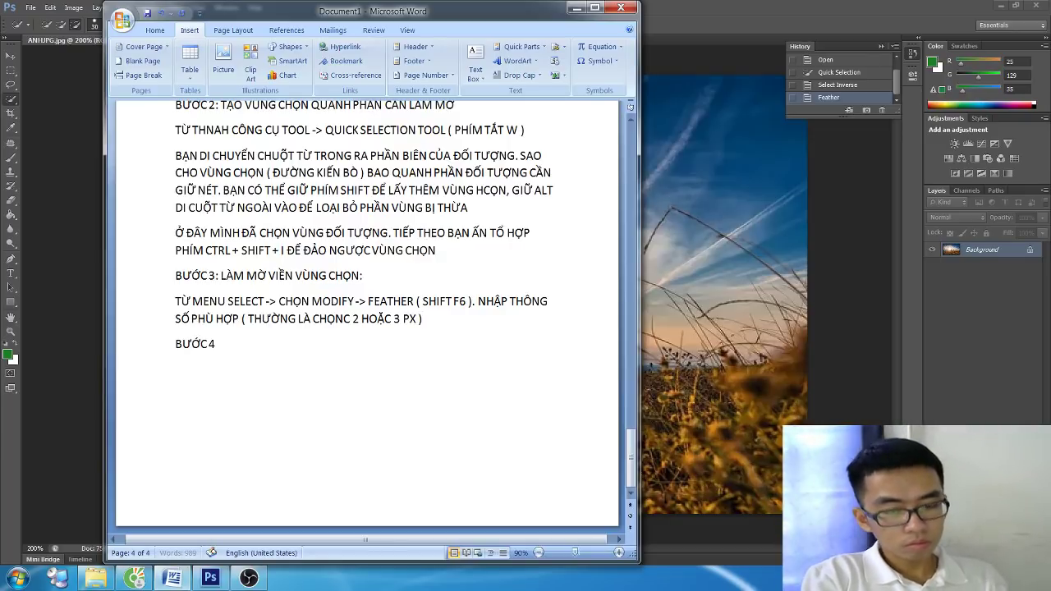
{"action": "type", "text": ": LÀM MỜ"}
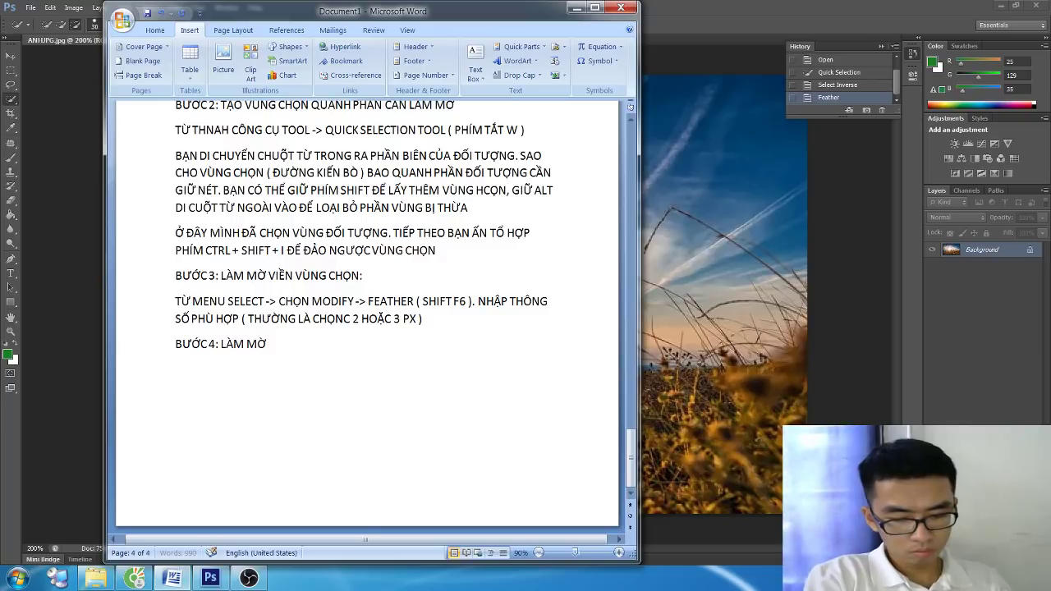
{"action": "type", "text": " NỀN ẢNH TRONG PTS"}
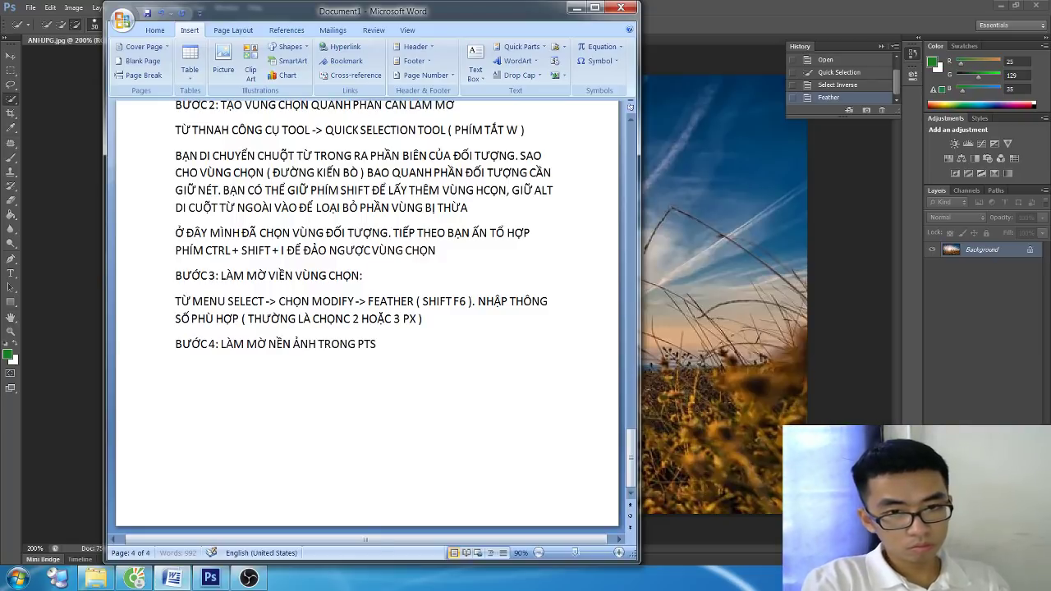
{"action": "type", "text": ":"}
Step: Begin the Step 4 instruction line with 'TỪ THANH MENU FILTER', correcting typos
{"action": "key", "text": "Return"}
{"action": "type", "text": "ĐÊ"}
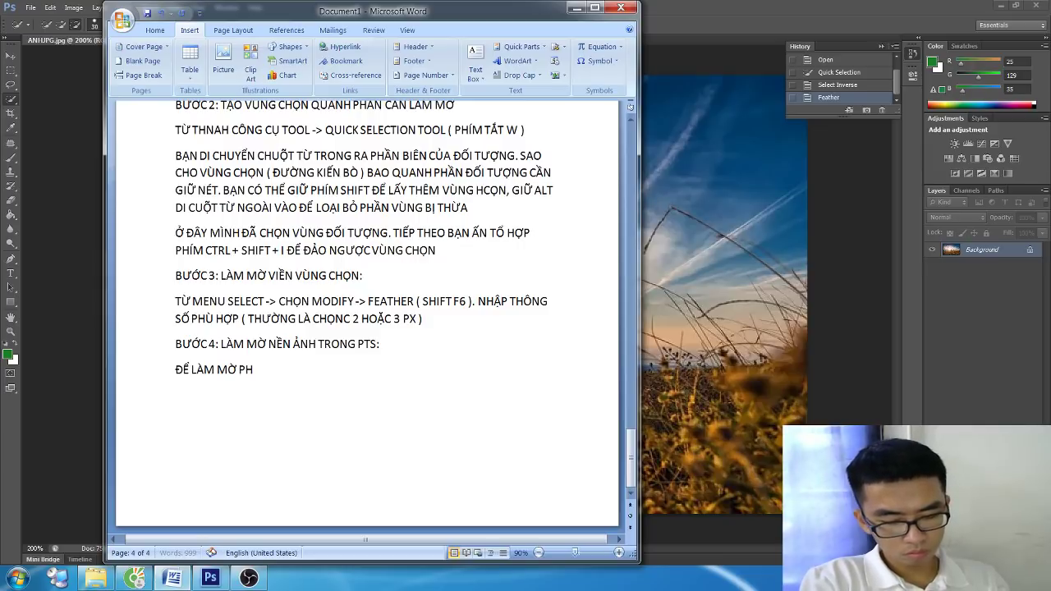
{"action": "key", "text": "BackSpace"}
{"action": "key", "text": "BackSpace"}
{"action": "key", "text": "BackSpace"}
{"action": "type", "text": "A"}
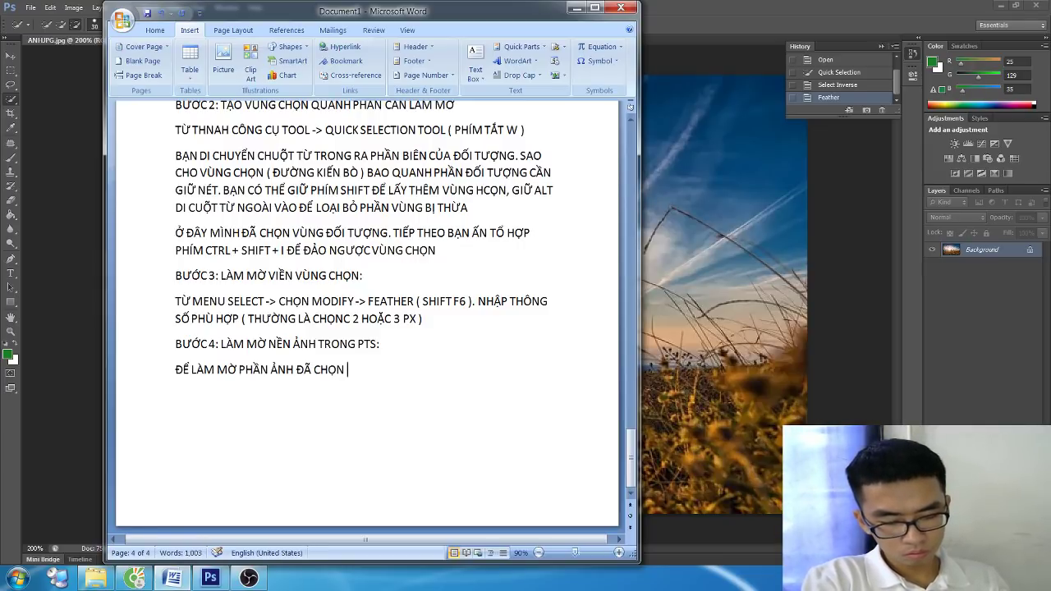
{"action": "type", "text": "BẠN THỰC HIỆN TỪ"}
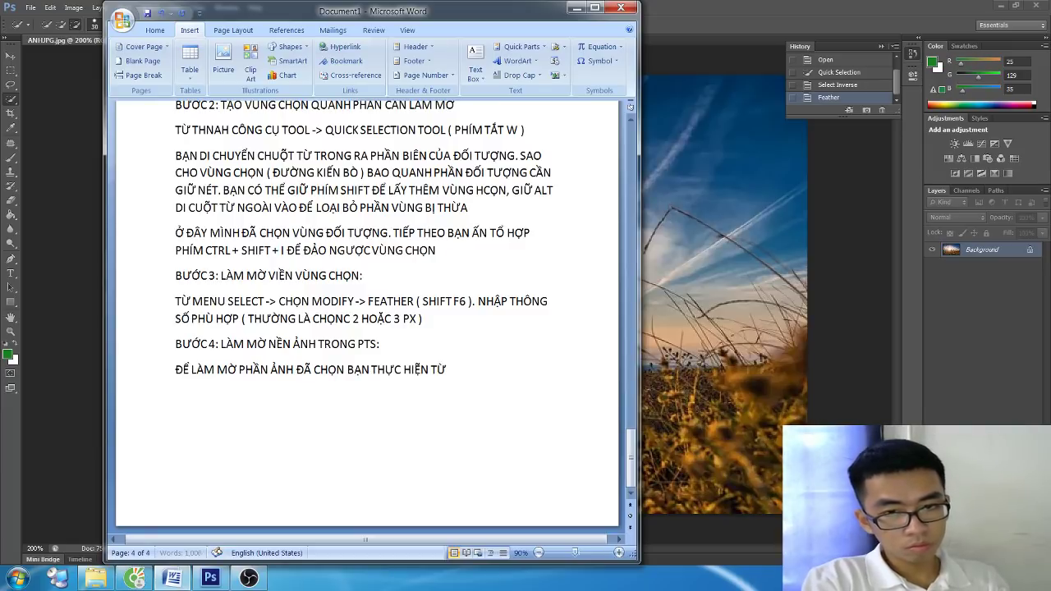
{"action": "type", "text": " THNÀH MENU"}
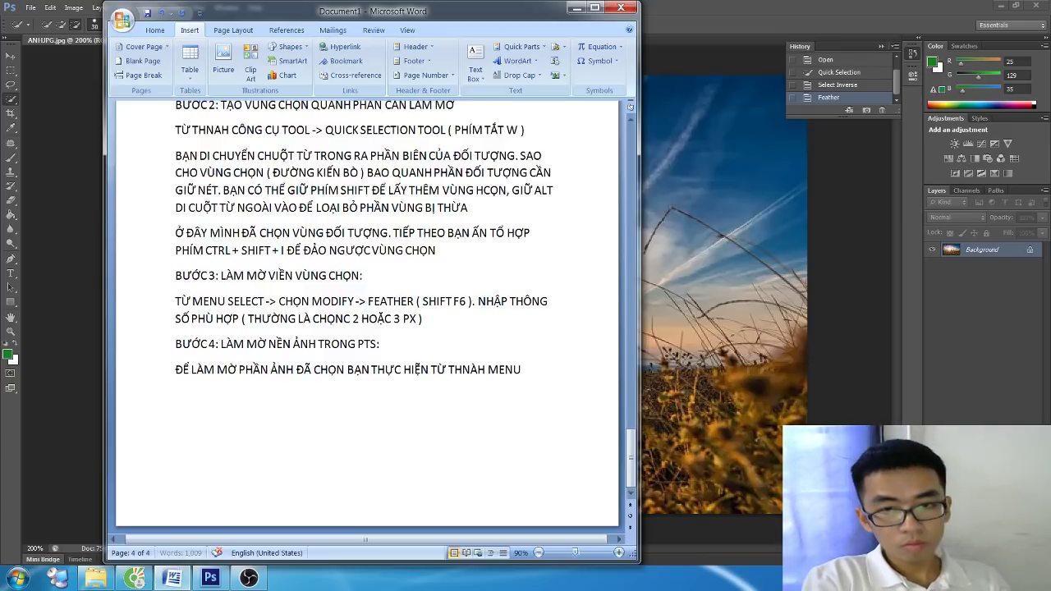
{"action": "key", "text": "BackSpace"}
{"action": "key", "text": "BackSpace"}
{"action": "key", "text": "BackSpace"}
{"action": "key", "text": "BackSpace"}
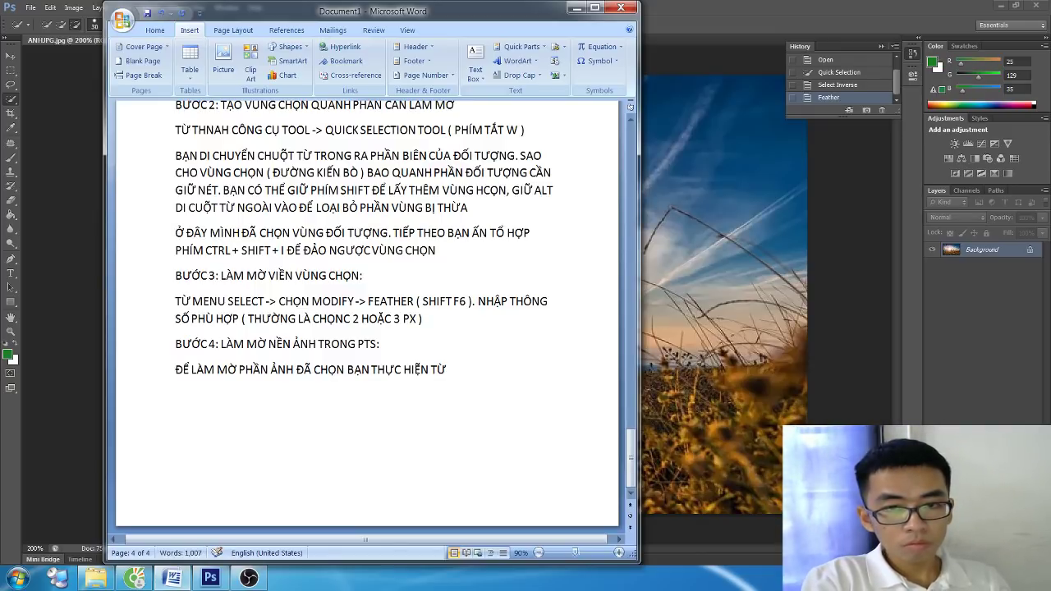
{"action": "key", "text": "BackSpace"}
{"action": "key", "text": "BackSpace"}
{"action": "key", "text": "BackSpace"}
{"action": "type", "text": ":"}
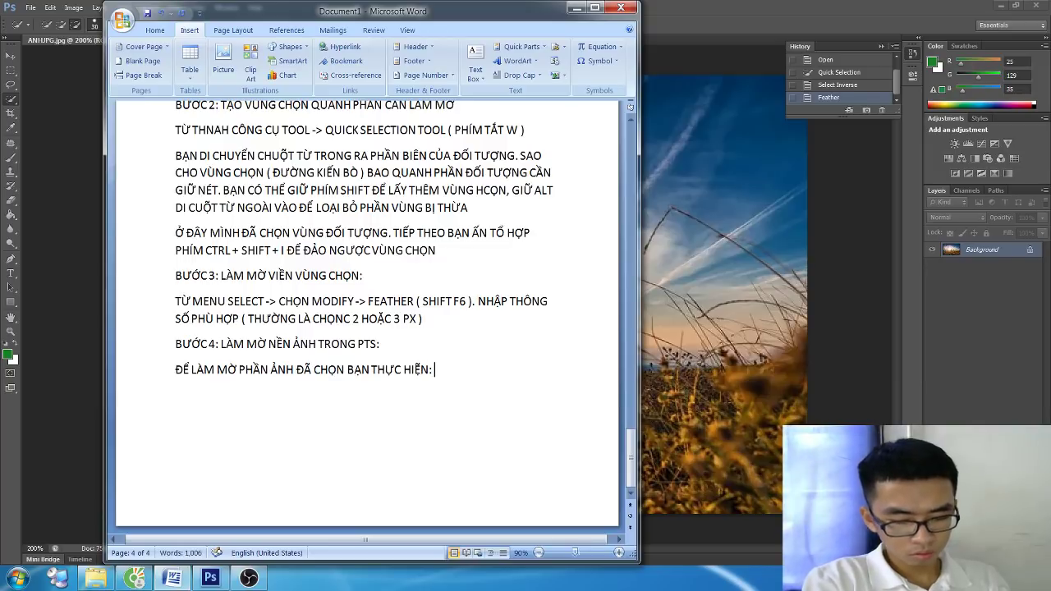
{"action": "type", "text": "TU"}
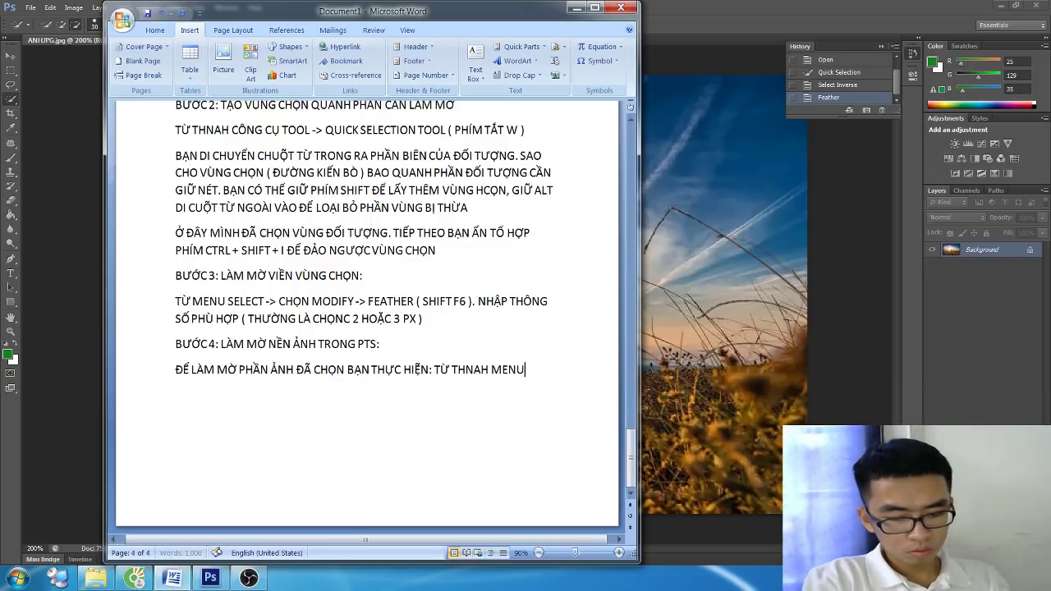
{"action": "type", "text": "r"}
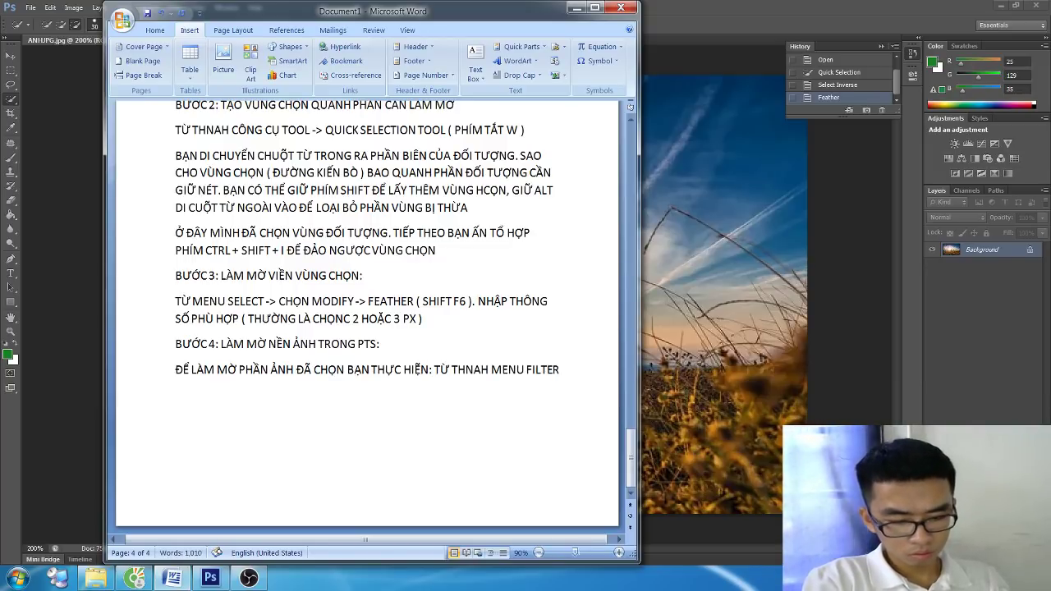
Step: Complete the menu path with '-> CHỌN BLUR -> GAUSSIAN BLUR'
{"action": "key", "text": "Return"}
{"action": "type", "text": "-> CHỌN"}
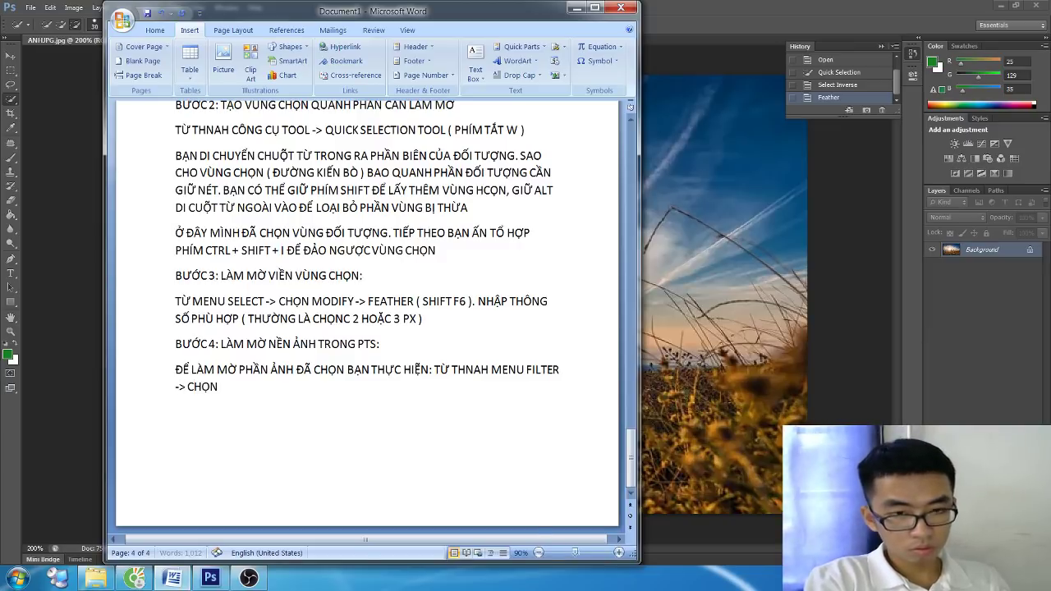
{"action": "type", "text": " BLỦ"}
{"action": "key", "text": "BackSpace"}
{"action": "type", "text": "URR"}
{"action": "key", "text": "BackSpace"}
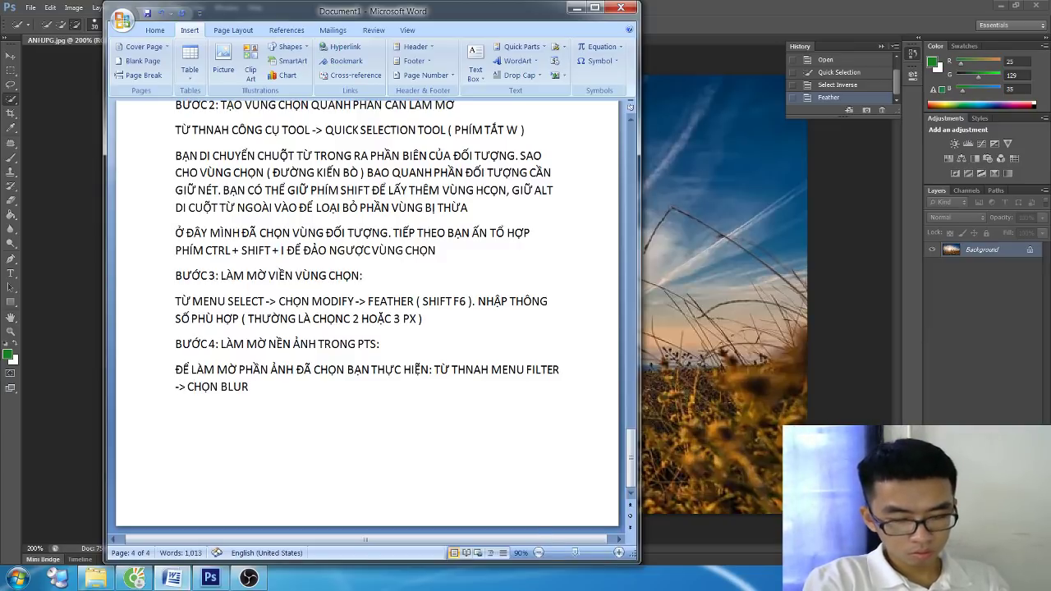
{"action": "type", "text": " -"}
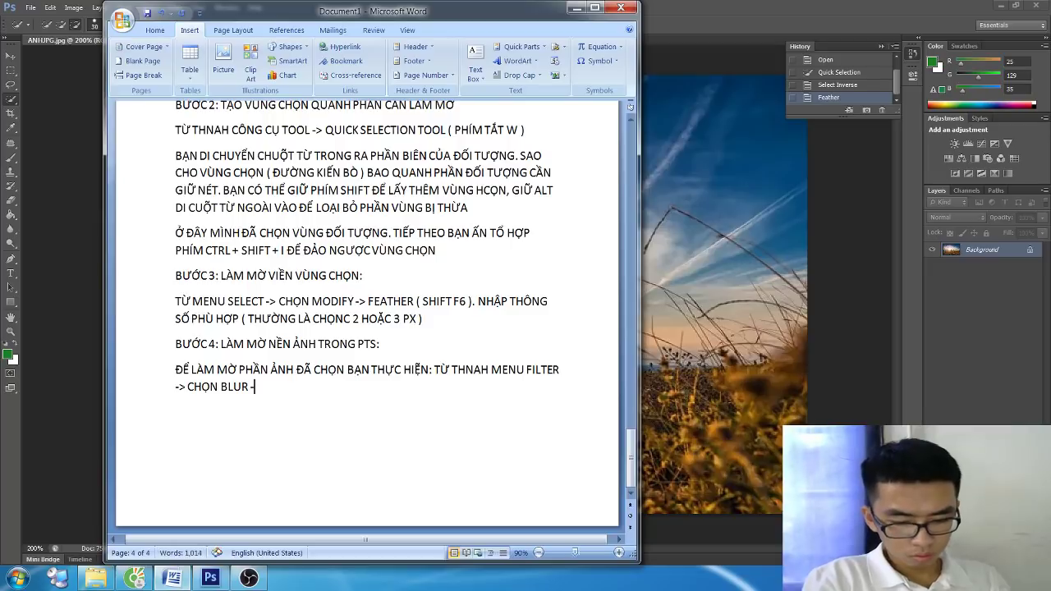
{"action": "type", "text": "> GAUSS"}
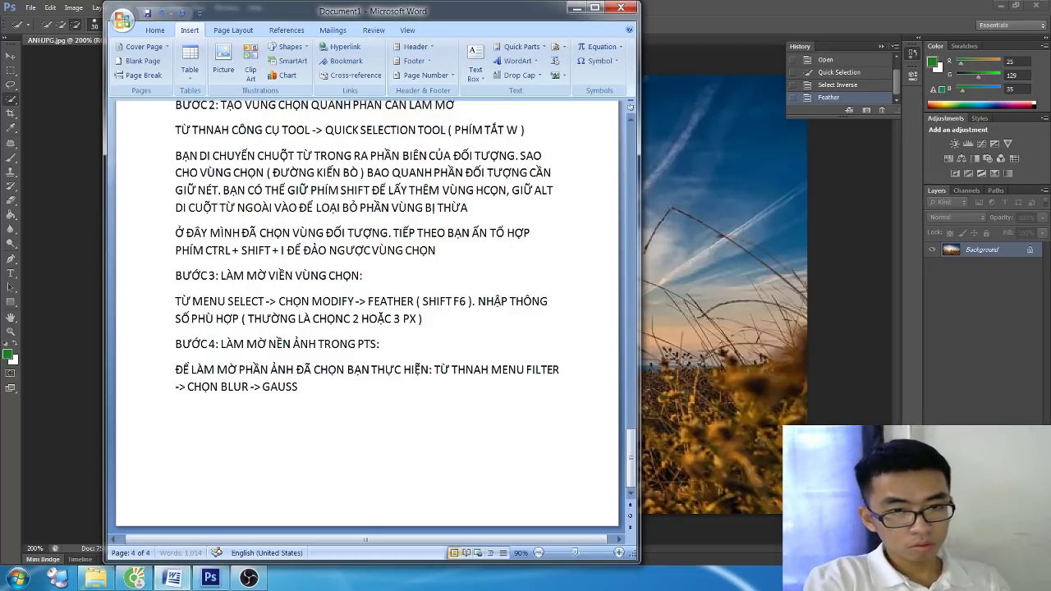
{"action": "type", "text": "IAN BLU"}
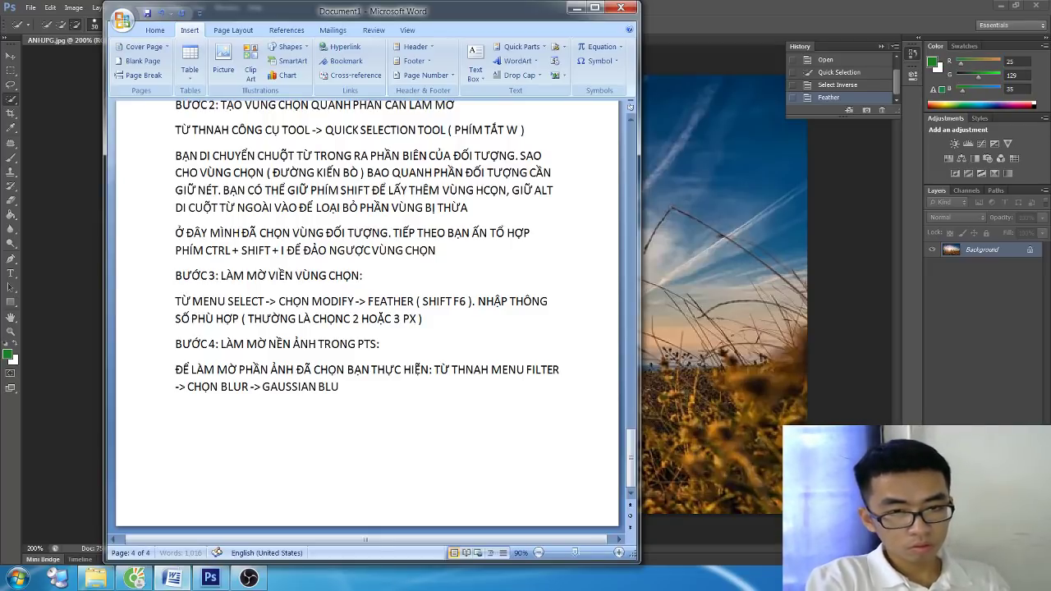
{"action": "type", "text": "R"}
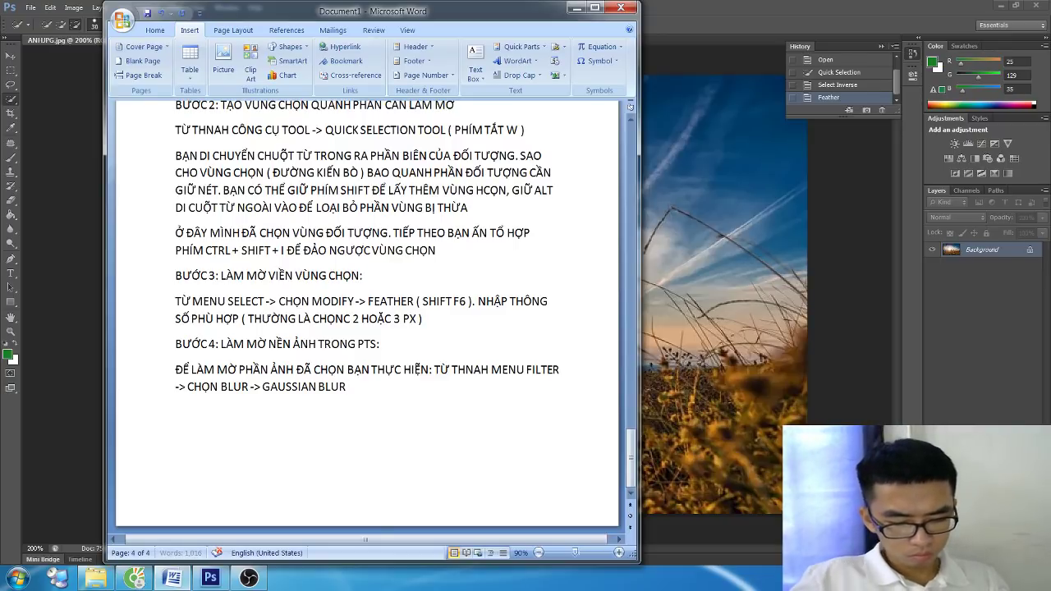
{"action": "scroll", "coordinate": [360, 482], "scroll_direction": "down", "scroll_amount": 1}
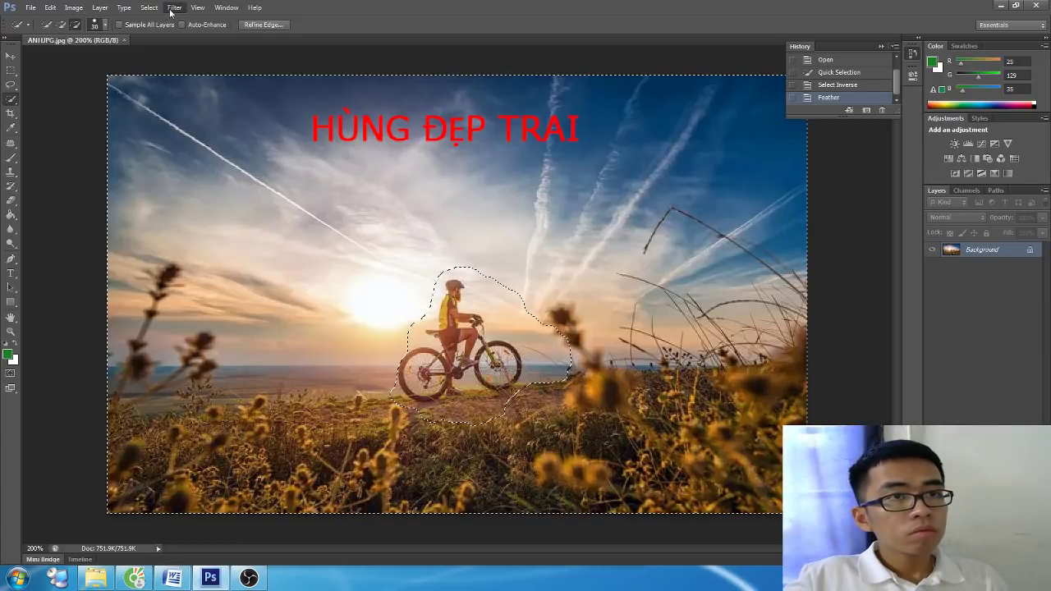
Step: Open Filter > Blur > Gaussian Blur and adjust the radius to about 2.1 px
{"action": "left_click", "coordinate": [173, 8]}
{"action": "mouse_move", "coordinate": [214, 146]}
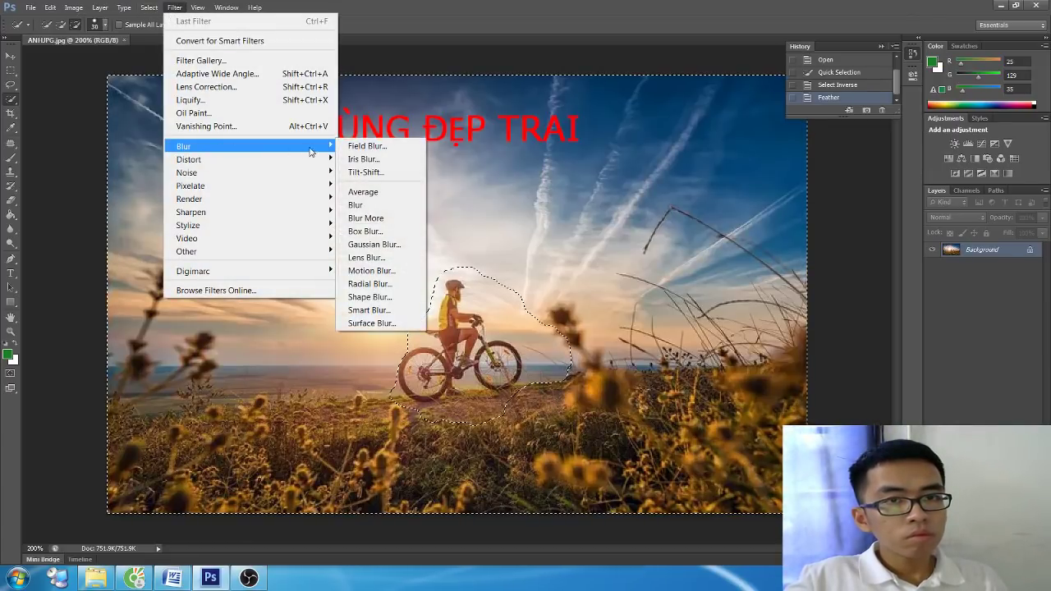
{"action": "left_click", "coordinate": [370, 243]}
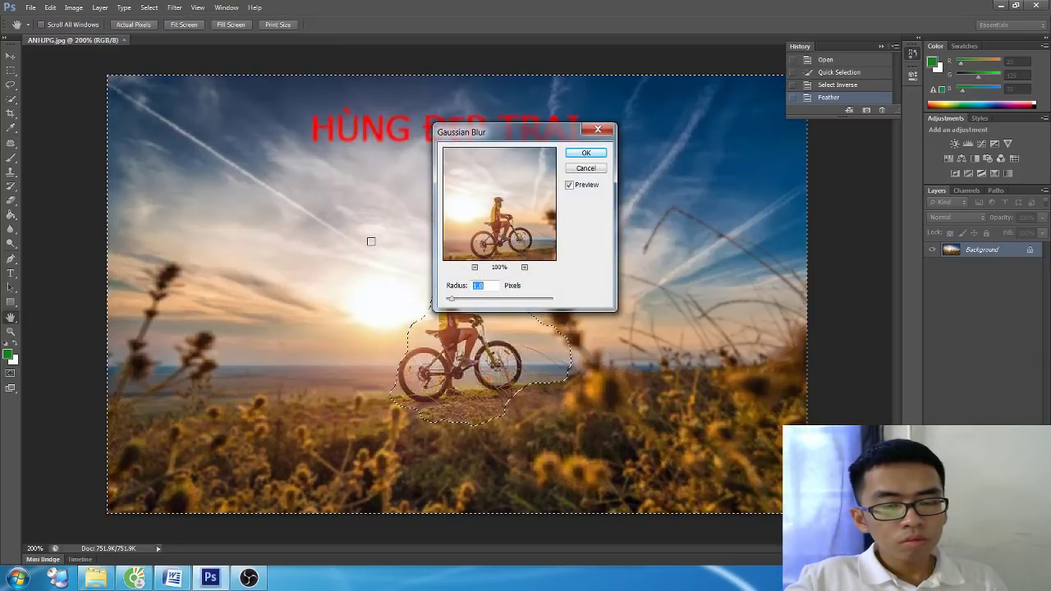
{"action": "left_click", "coordinate": [571, 187]}
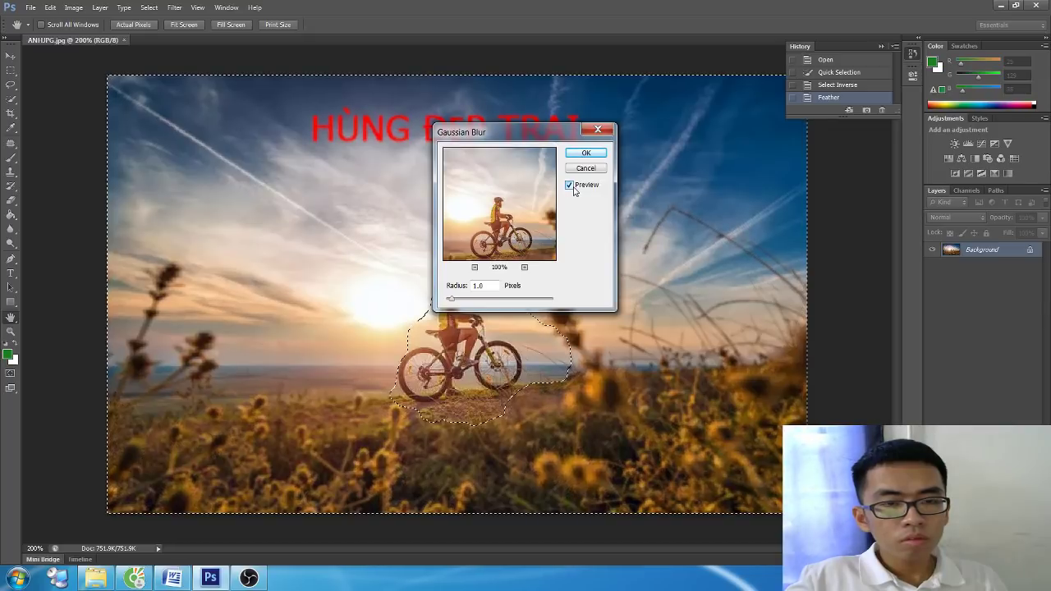
{"action": "left_click", "coordinate": [573, 188]}
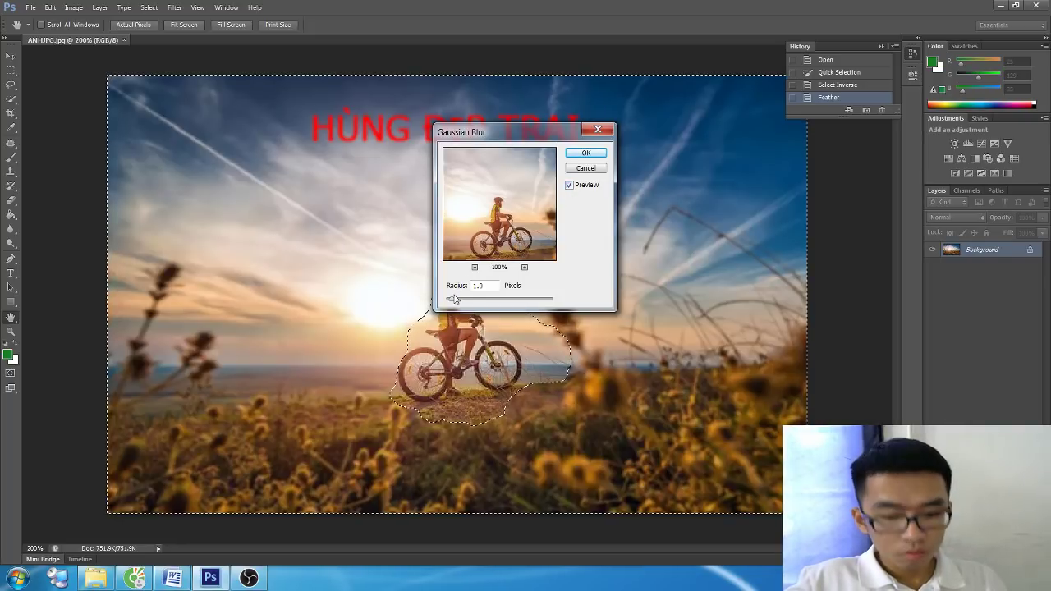
{"action": "left_click", "coordinate": [453, 302]}
{"action": "key", "text": "alt+p"}
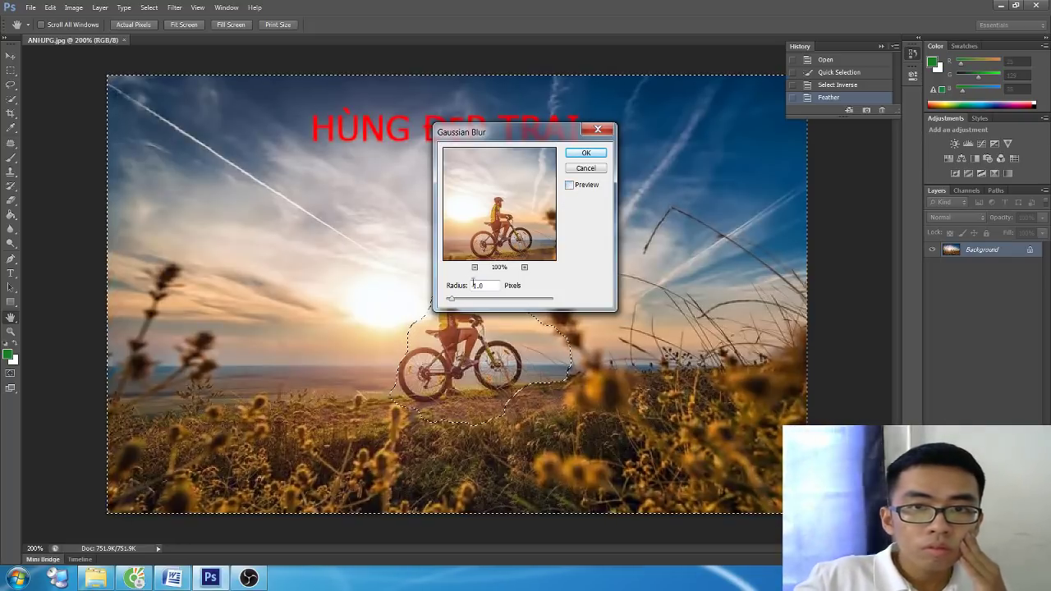
{"action": "mouse_move", "coordinate": [453, 302]}
{"action": "left_mouse_down"}
{"action": "mouse_move", "coordinate": [519, 299]}
{"action": "mouse_move", "coordinate": [463, 303]}
{"action": "left_mouse_up"}
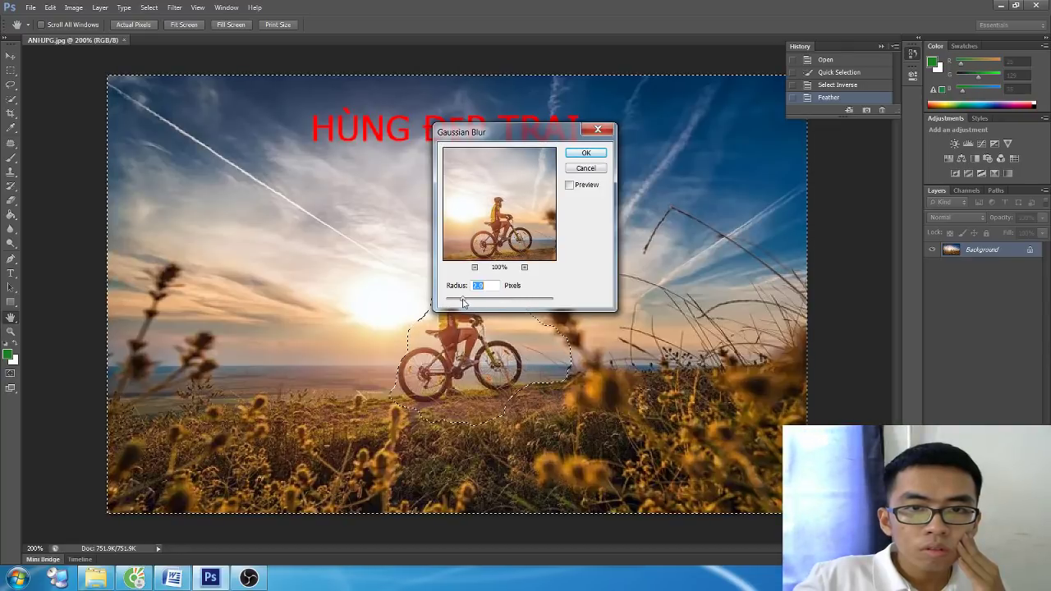
{"action": "mouse_move", "coordinate": [463, 303]}
{"action": "left_mouse_down"}
{"action": "mouse_move", "coordinate": [485, 300]}
{"action": "mouse_move", "coordinate": [420, 300]}
{"action": "left_mouse_up"}
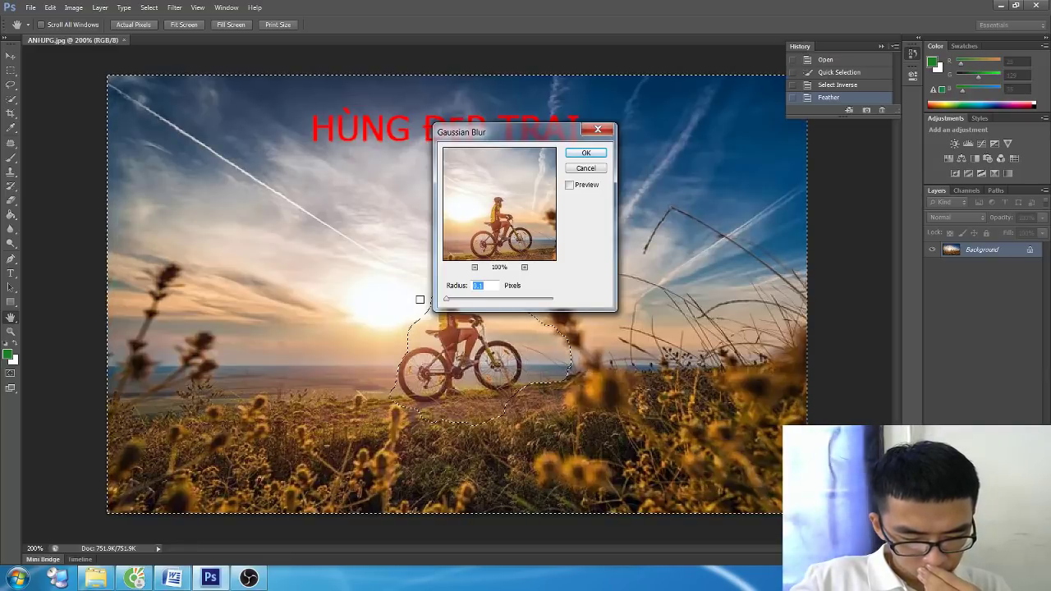
Step: Turn Preview back on and settle the blur radius at about 2.4 px after trying 5.3
{"action": "left_click", "coordinate": [570, 186]}
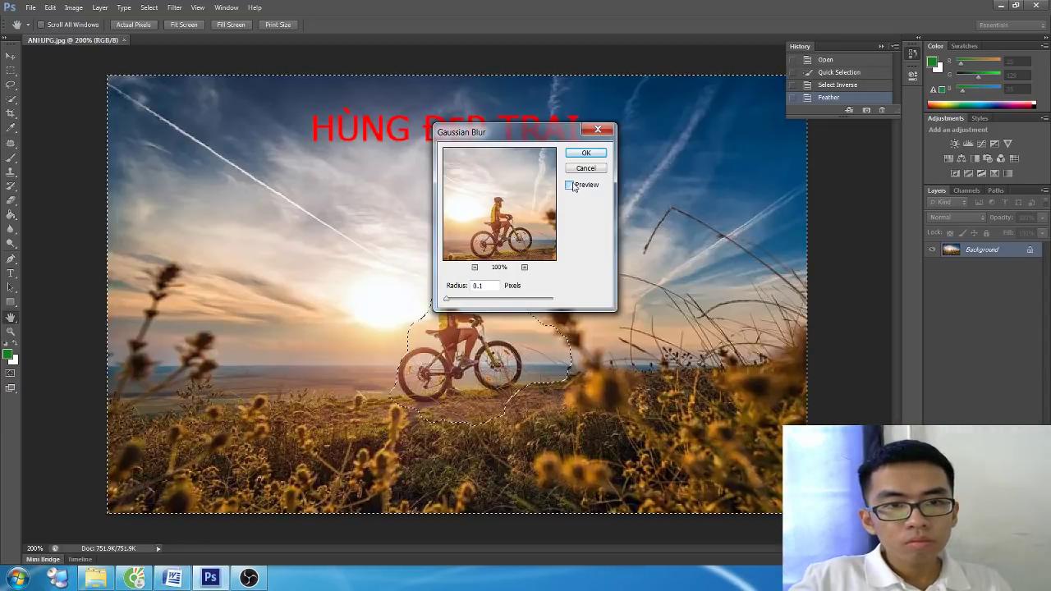
{"action": "left_click", "coordinate": [570, 185]}
{"action": "left_click", "coordinate": [476, 298]}
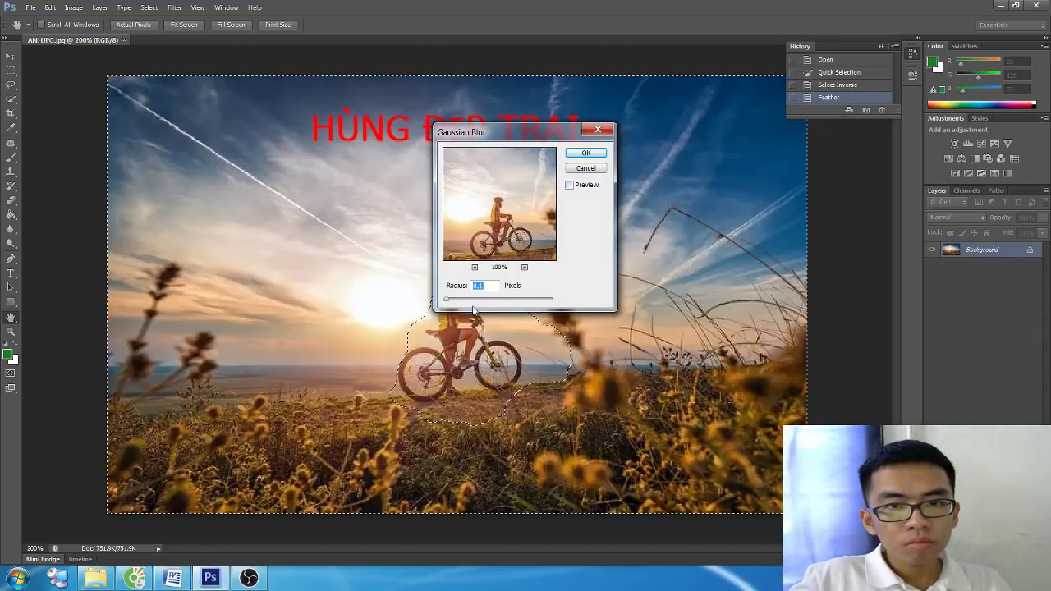
{"action": "left_click", "coordinate": [586, 188]}
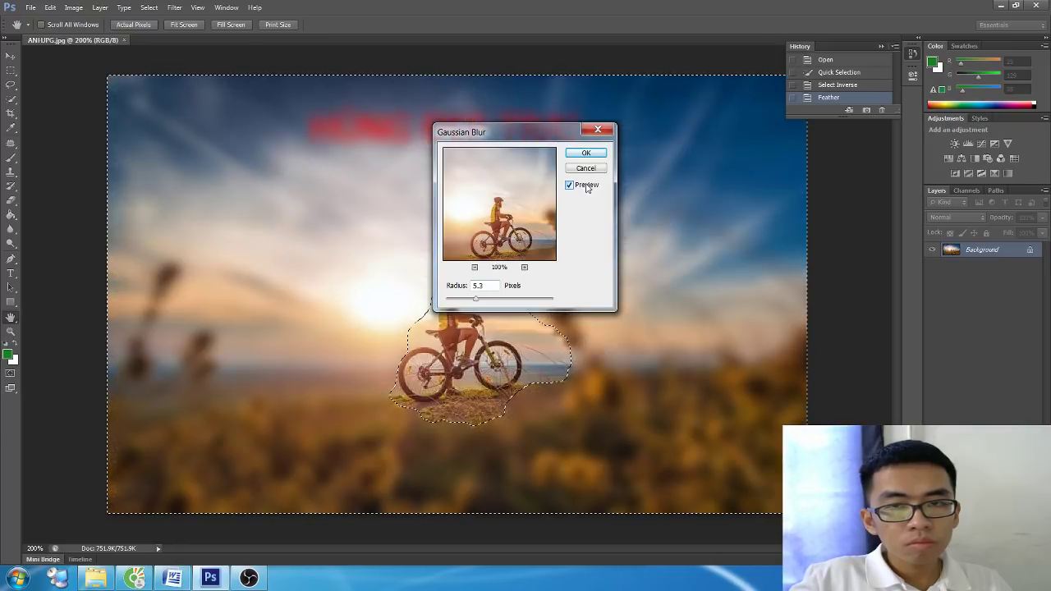
{"action": "left_click_drag", "start_coordinate": [476, 299], "coordinate": [461, 301]}
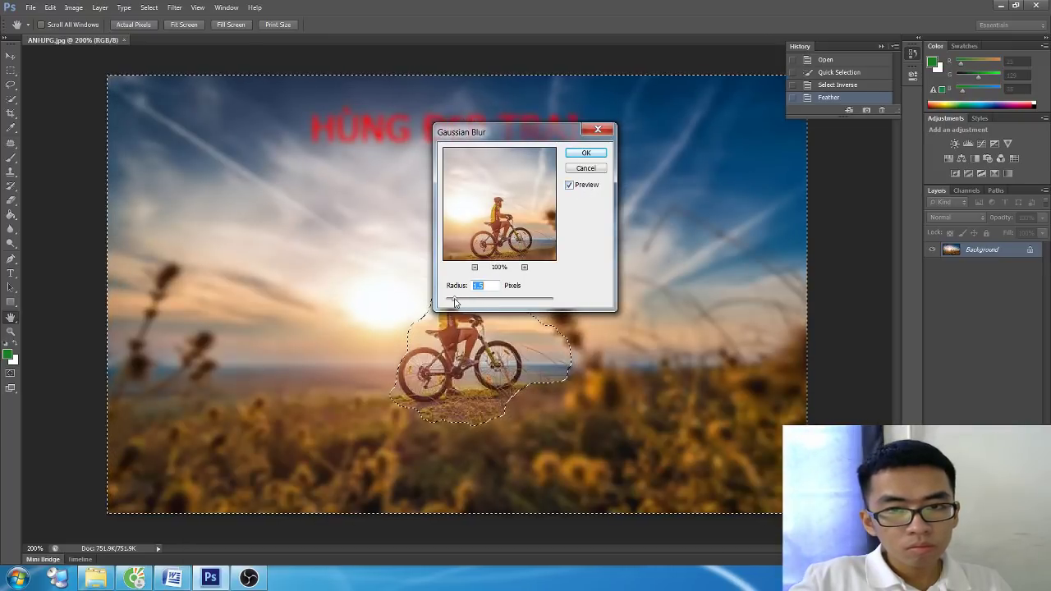
{"action": "key", "text": "alt+Tab"}
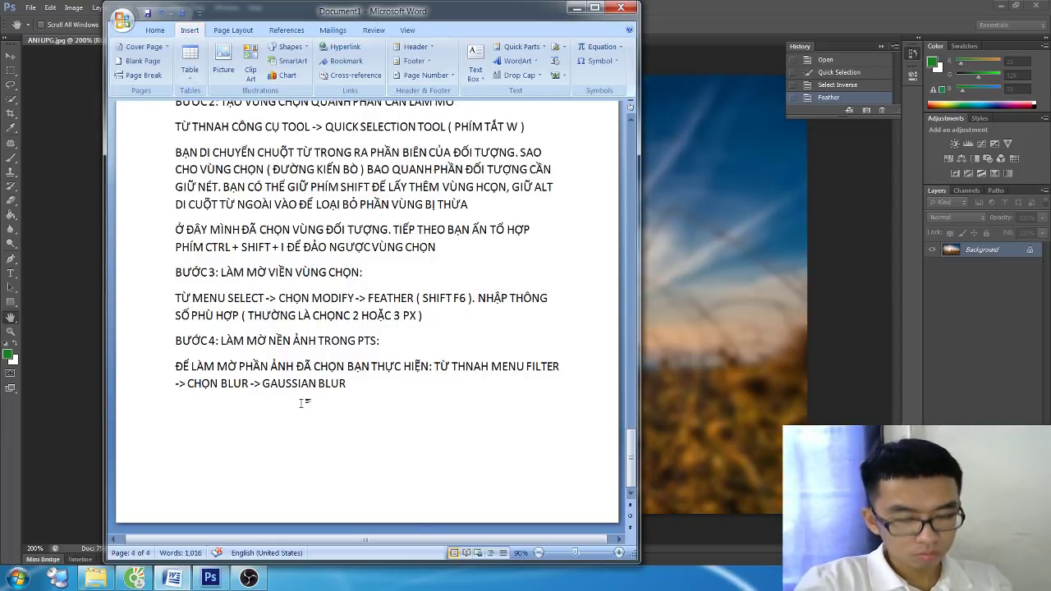
Step: Type the note on ticking Preview and dragging the Radius slider to blur the subject (ĐỐI TƯỢNG)
{"action": "type", "text": "TRO"}
{"action": "type", "text": "RONG"}
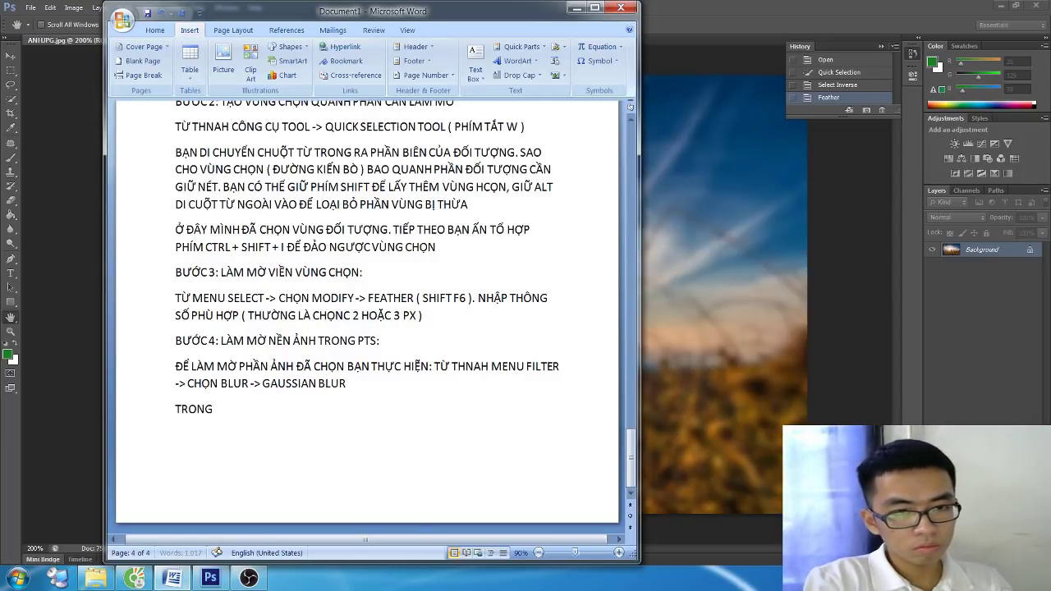
{"action": "type", "text": " HJP THOẠI HI"}
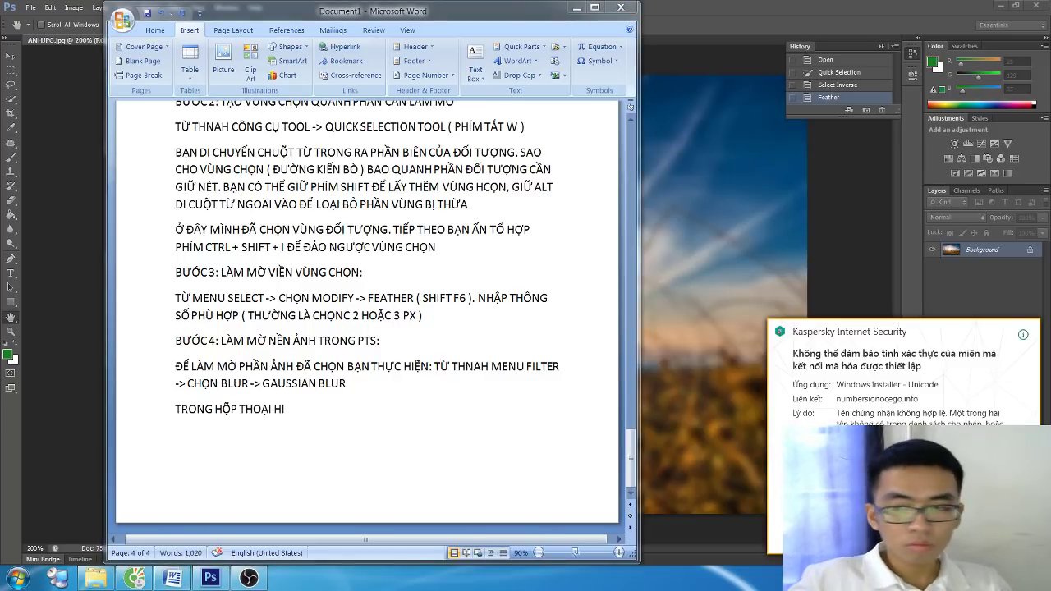
{"action": "type", "text": "EEN RẠN R"}
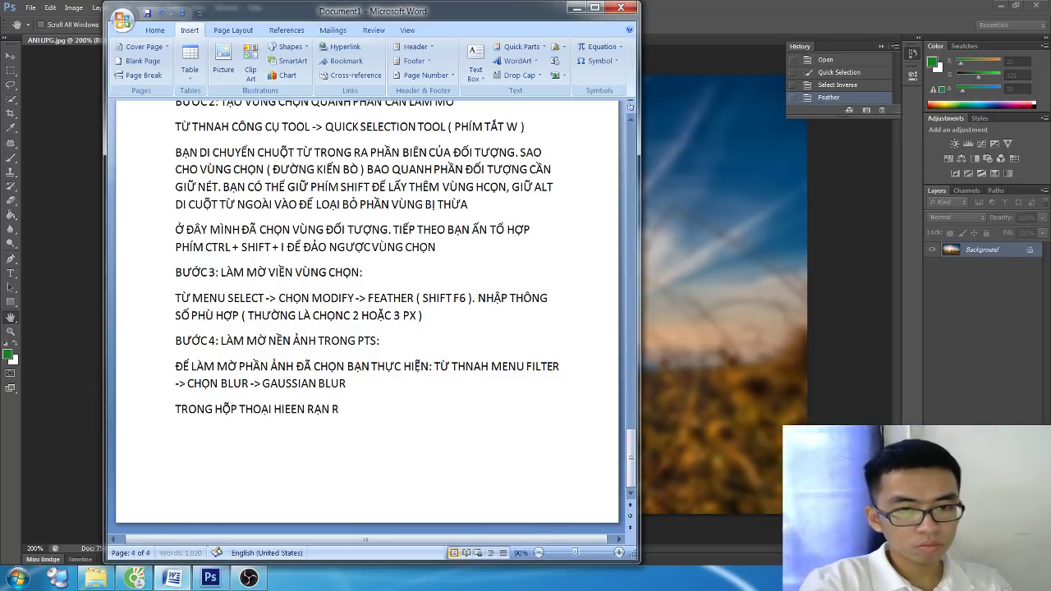
{"action": "key", "text": "BackSpace"}
{"action": "key", "text": "BackSpace"}
{"action": "key", "text": "BackSpace"}
{"action": "key", "text": "BackSpace"}
{"action": "key", "text": "BackSpace"}
{"action": "key", "text": "BackSpace"}
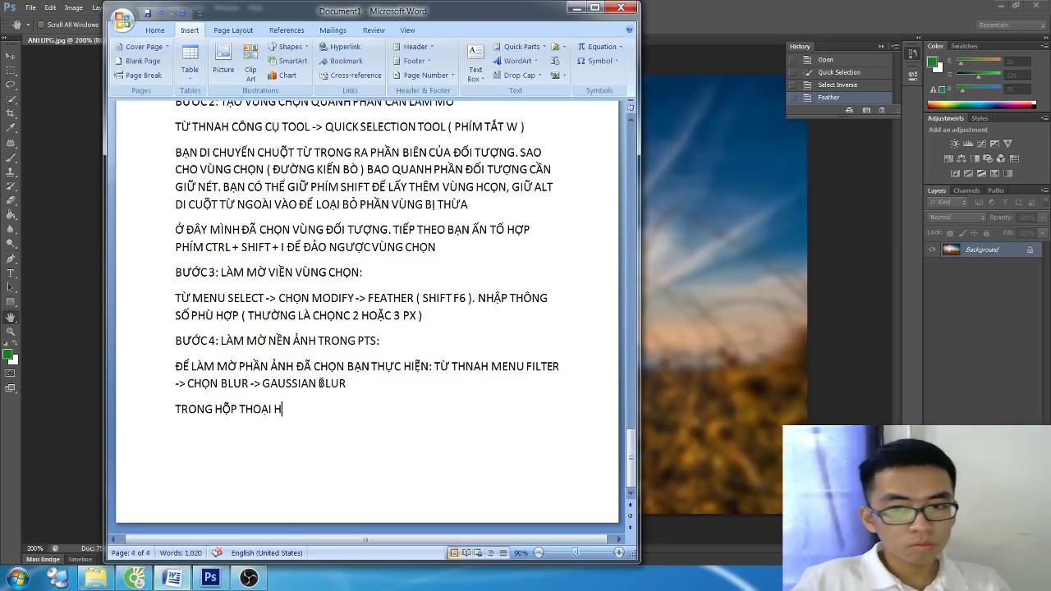
{"action": "scroll", "coordinate": [345, 383], "scroll_direction": "down", "scroll_amount": 2}
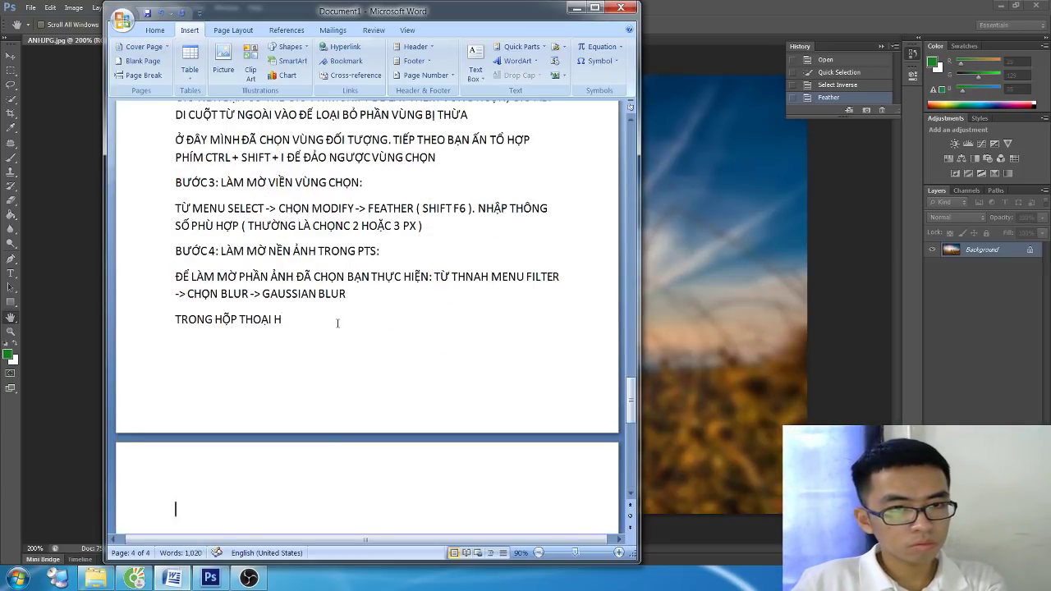
{"action": "type", "text": "IỆN RA, BẠN TÍCH CHO"}
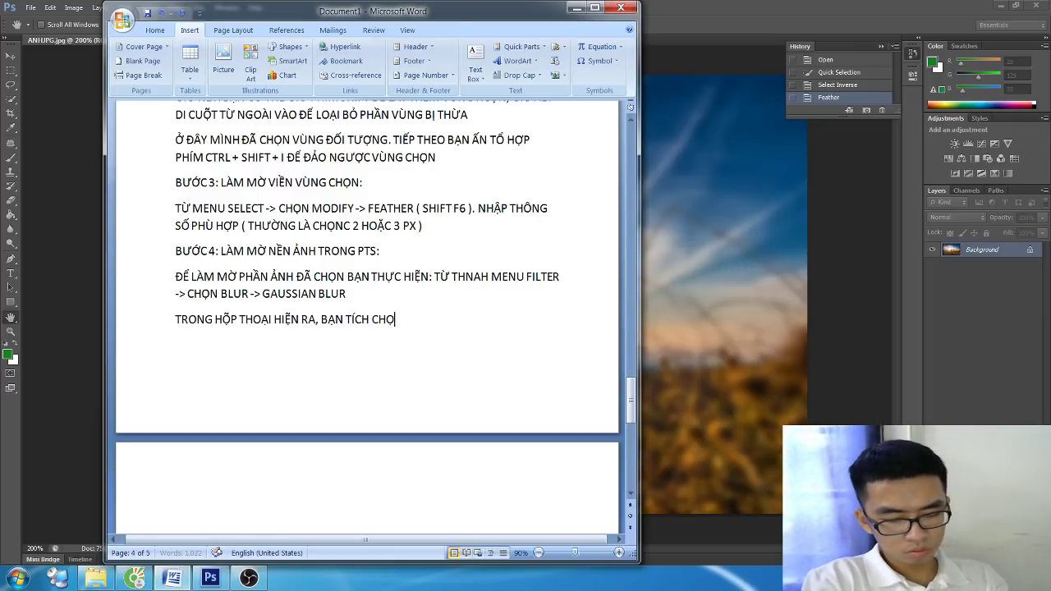
{"action": "type", "text": "PREVIEW"}
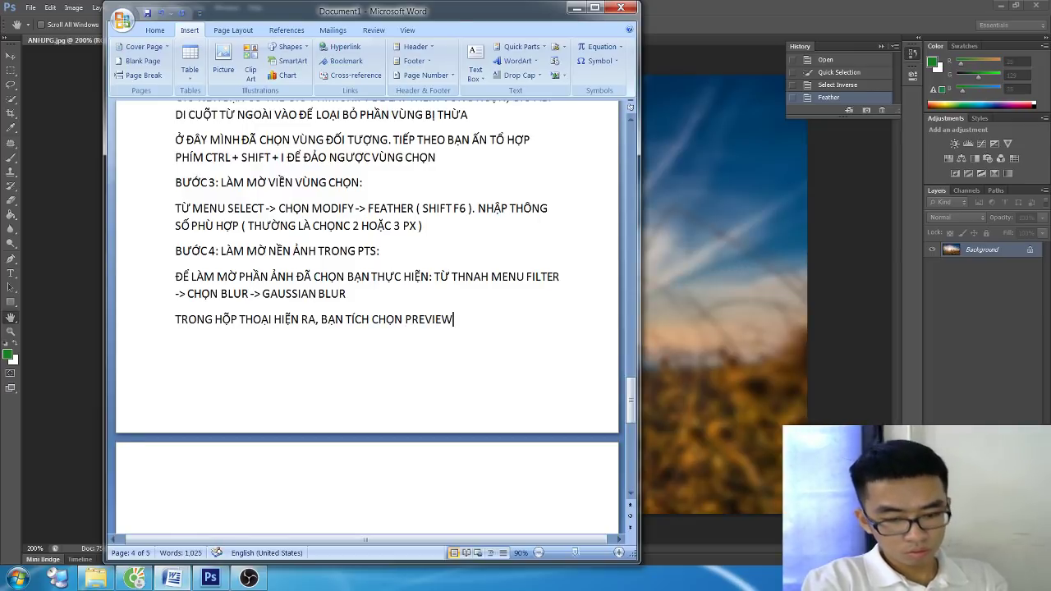
{"action": "type", "text": " TREN"}
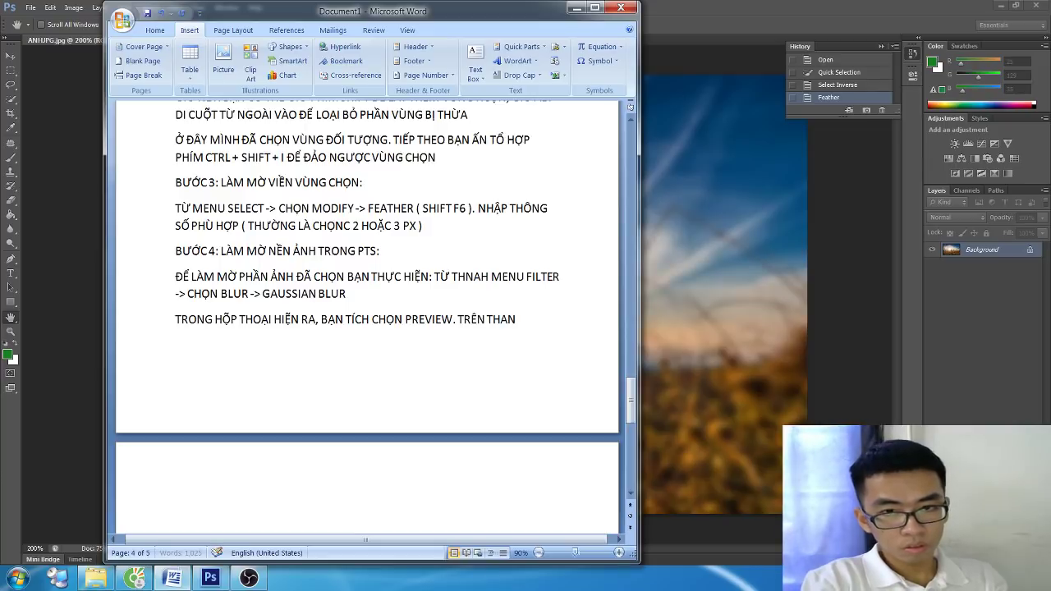
{"action": "type", "text": "IU"}
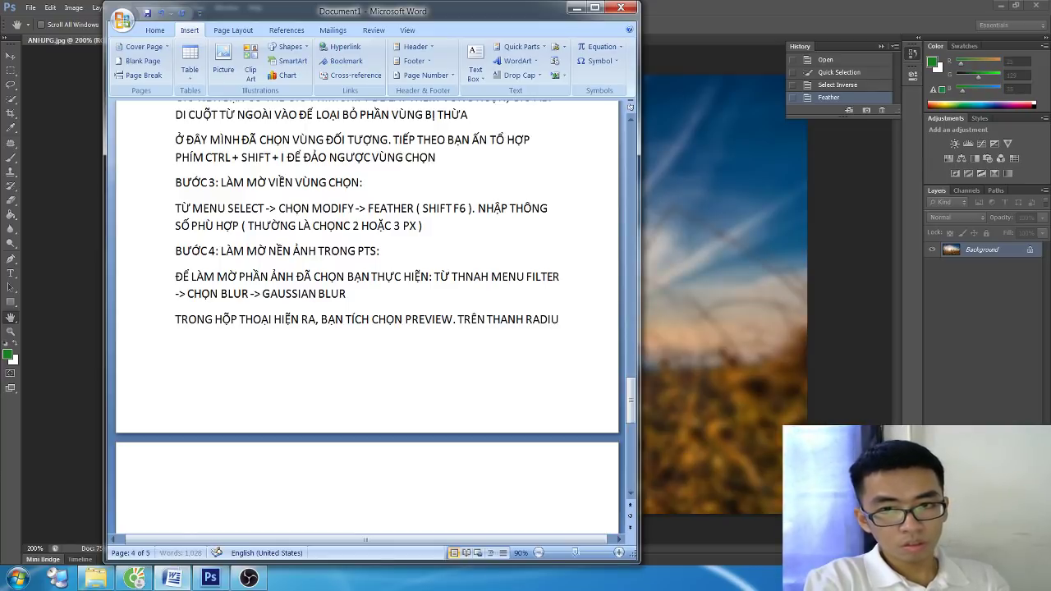
{"action": "type", "text": "S BAẠN KE"}
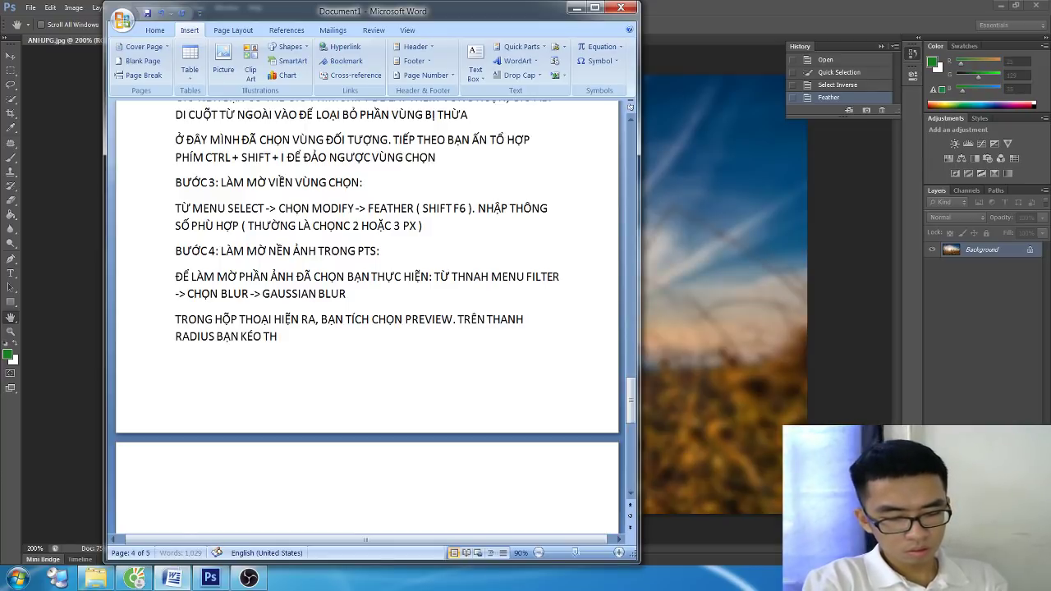
{"action": "type", "text": "TRƯƠ"}
{"action": "key", "text": "BackSpace"}
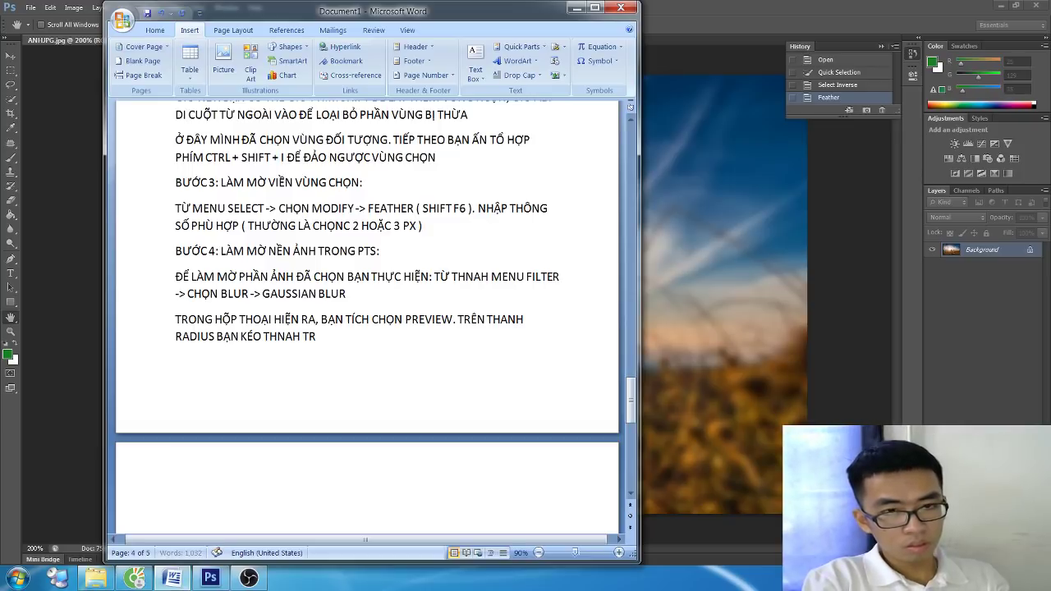
{"action": "key", "text": "BackSpace"}
{"action": "key", "text": "BackSpace"}
{"action": "key", "text": "BackSpace"}
{"action": "type", "text": "HANH TRUỢT"}
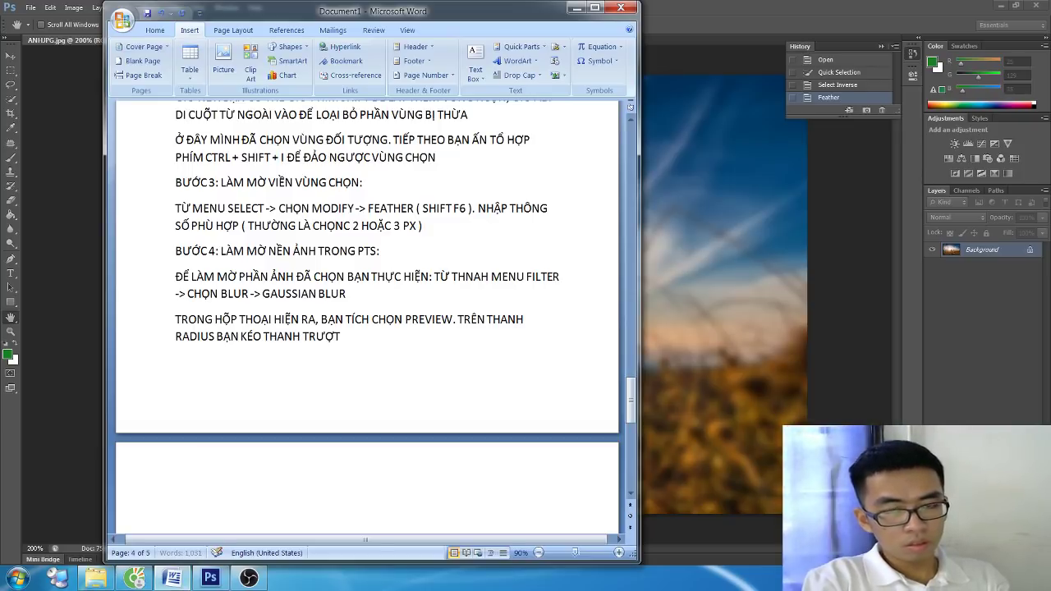
{"action": "type", "text": " LÀM"}
{"action": "type", "text": " NHÒE"}
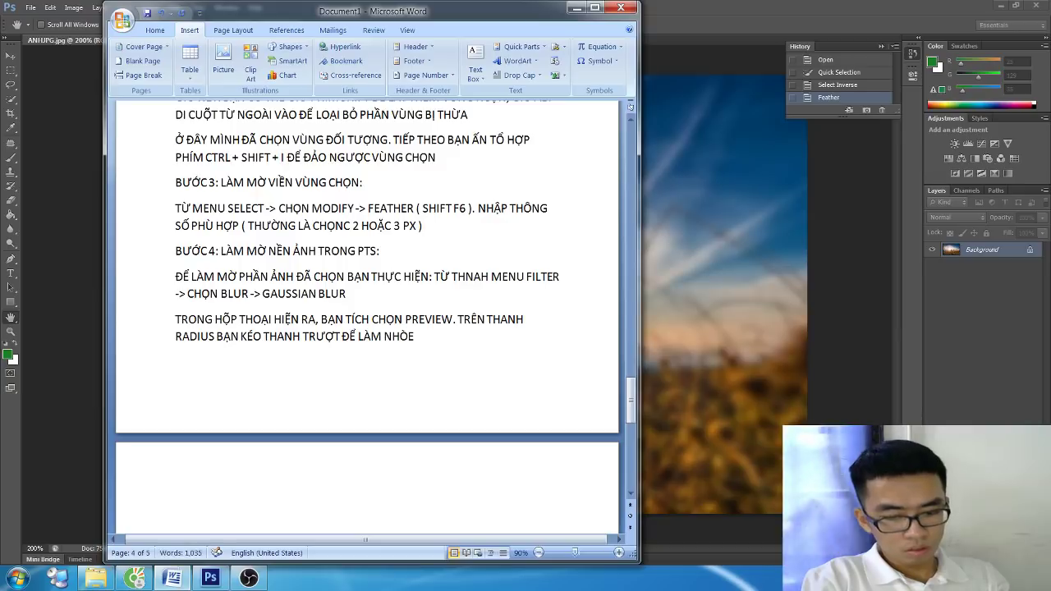
{"action": "type", "text": " ĐOỐ TUOỢN"}
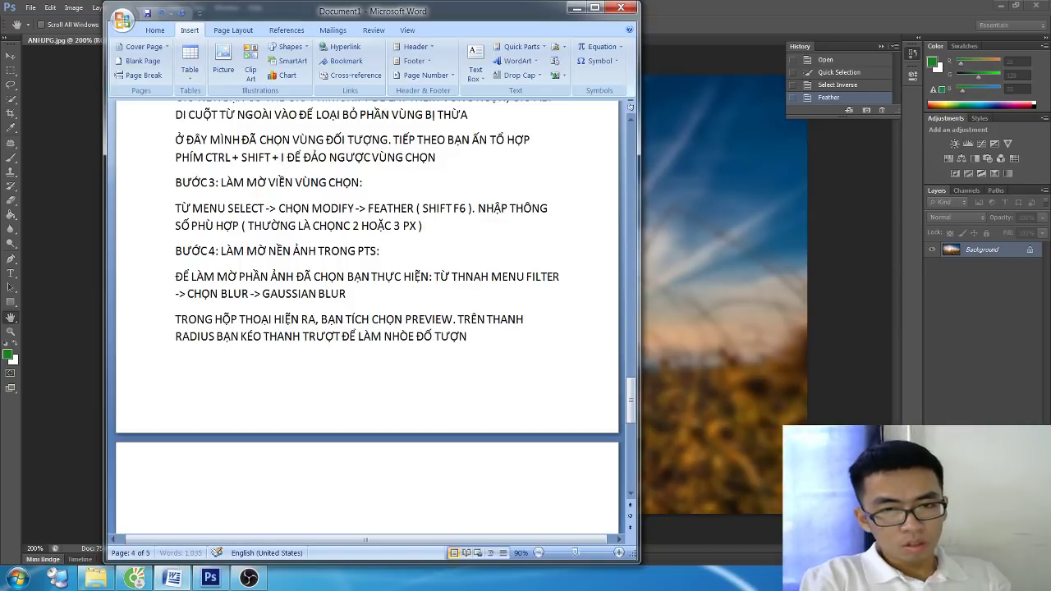
{"action": "key", "text": "BackSpace"}
{"action": "key", "text": "BackSpace"}
{"action": "key", "text": "BackSpace"}
{"action": "key", "text": "BackSpace"}
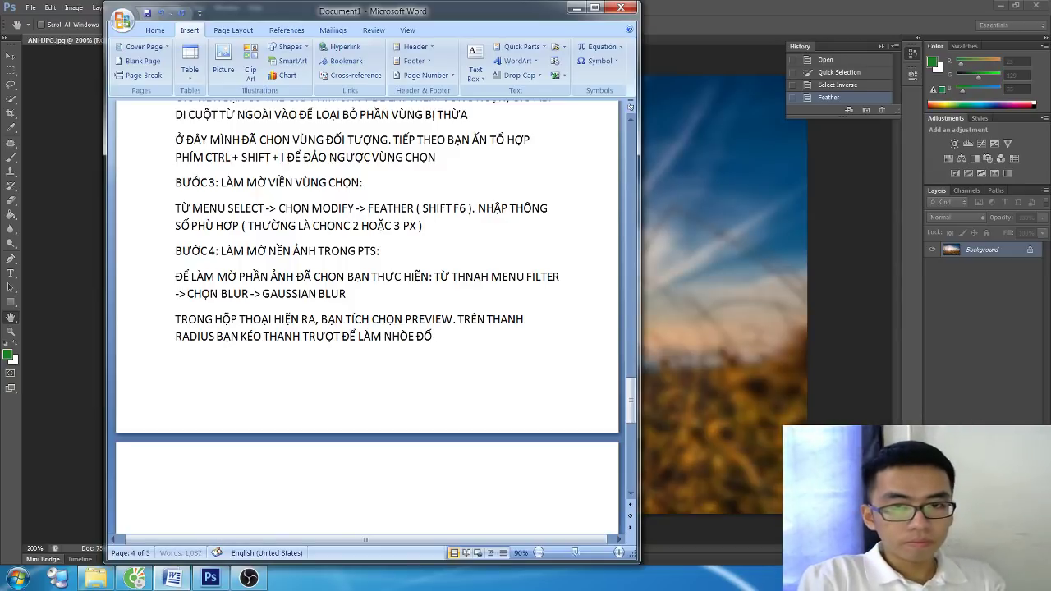
{"action": "type", "text": "o"}
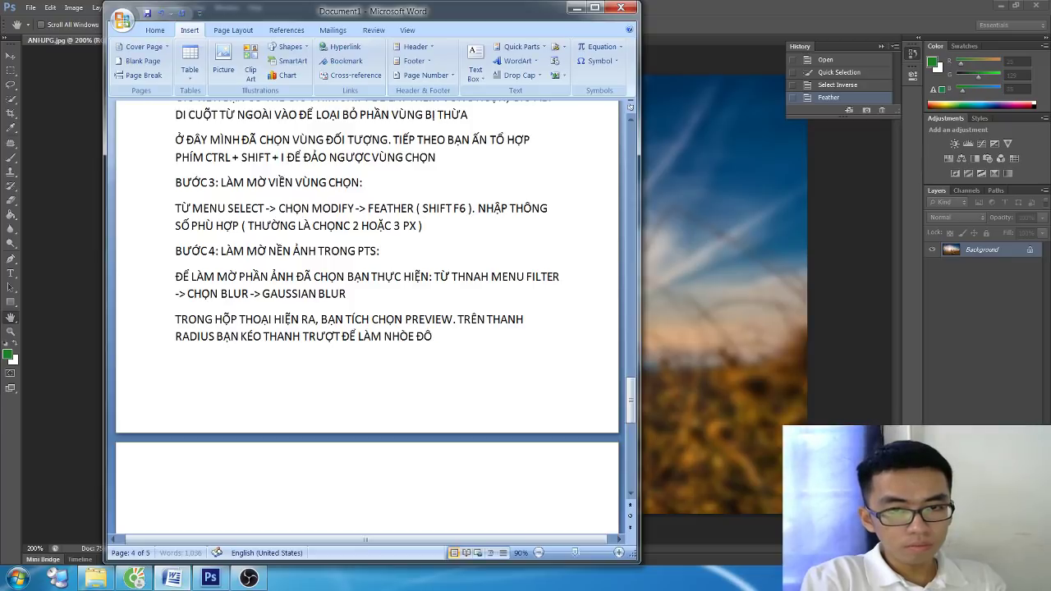
{"action": "type", "text": "I TƯƠNG"}
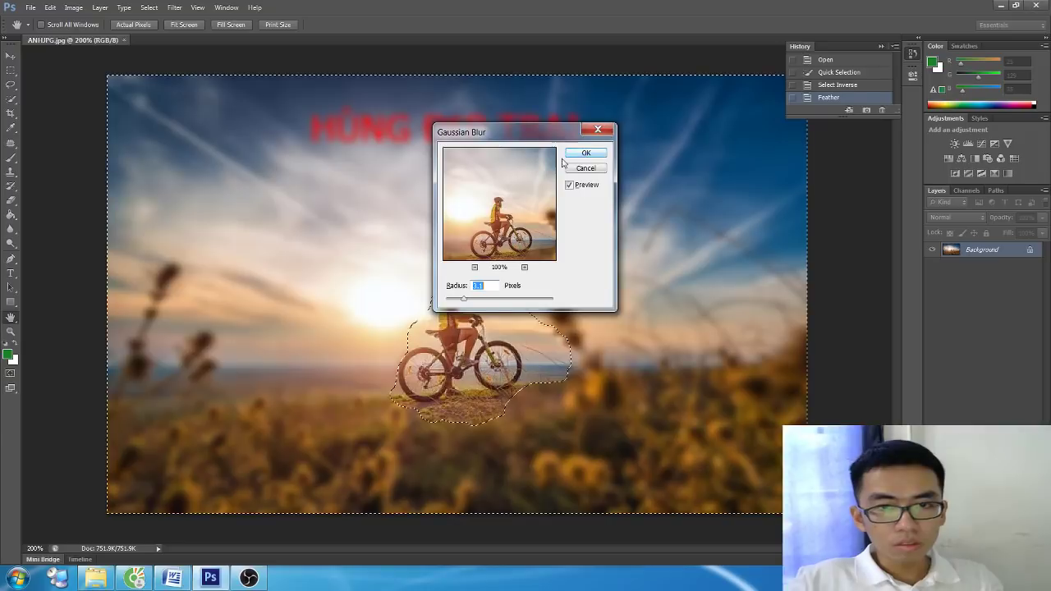
Step: Cancel the Gaussian Blur dialog and reopen Filter > Blur > Gaussian Blur
{"action": "left_click_drag", "start_coordinate": [464, 299], "coordinate": [446, 299]}
{"action": "key", "text": "Escape"}
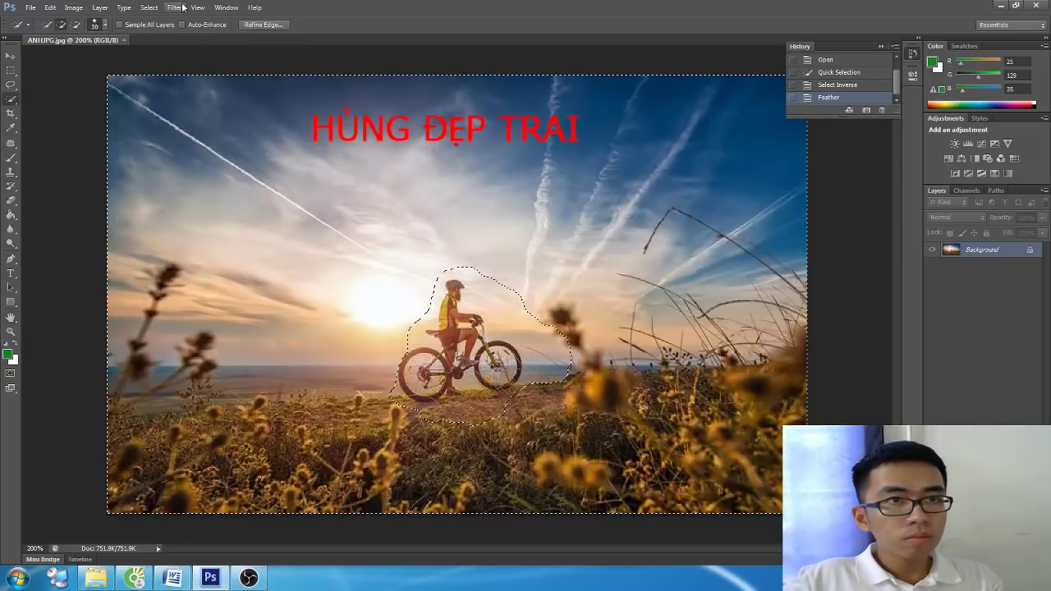
{"action": "left_click", "coordinate": [174, 8]}
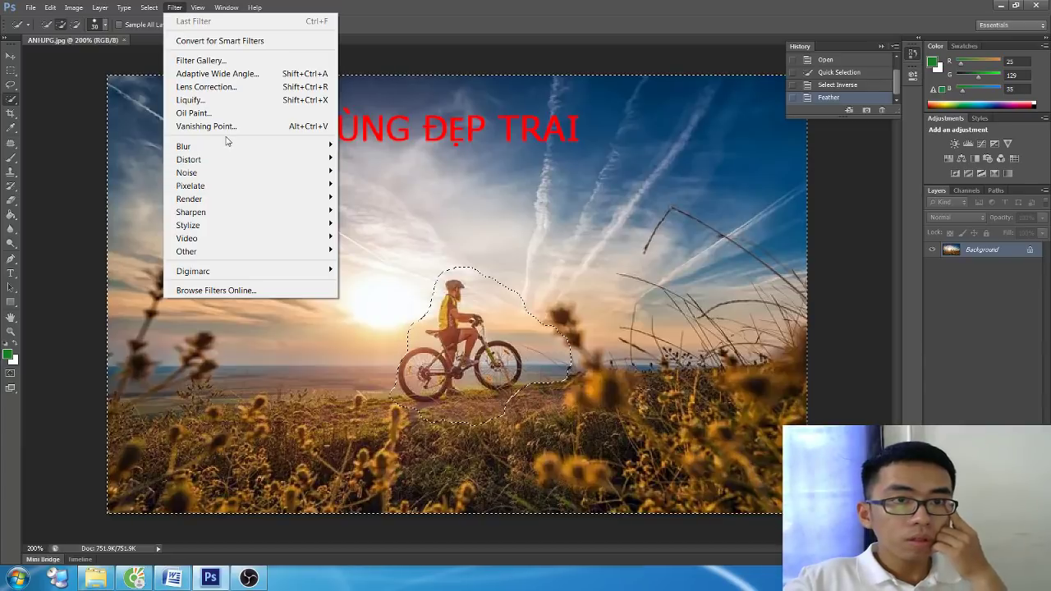
{"action": "mouse_move", "coordinate": [183, 146]}
{"action": "left_click", "coordinate": [374, 244]}
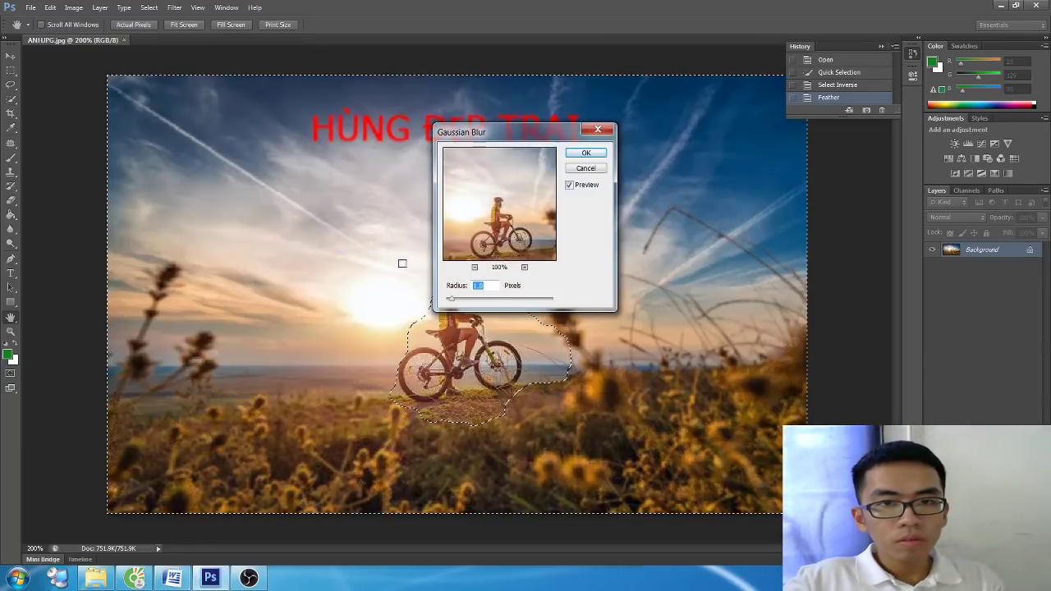
Step: With Preview on, drag the blur radius up to 1000, then back to about 183 px
{"action": "left_click", "coordinate": [570, 186]}
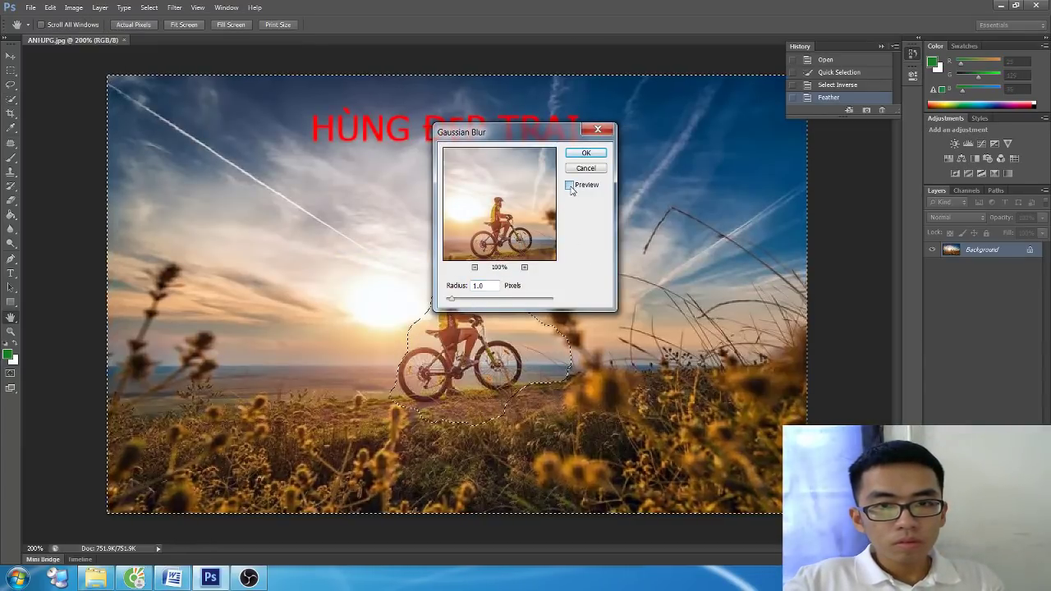
{"action": "left_click", "coordinate": [570, 186]}
{"action": "left_click_drag", "start_coordinate": [451, 298], "coordinate": [586, 300]}
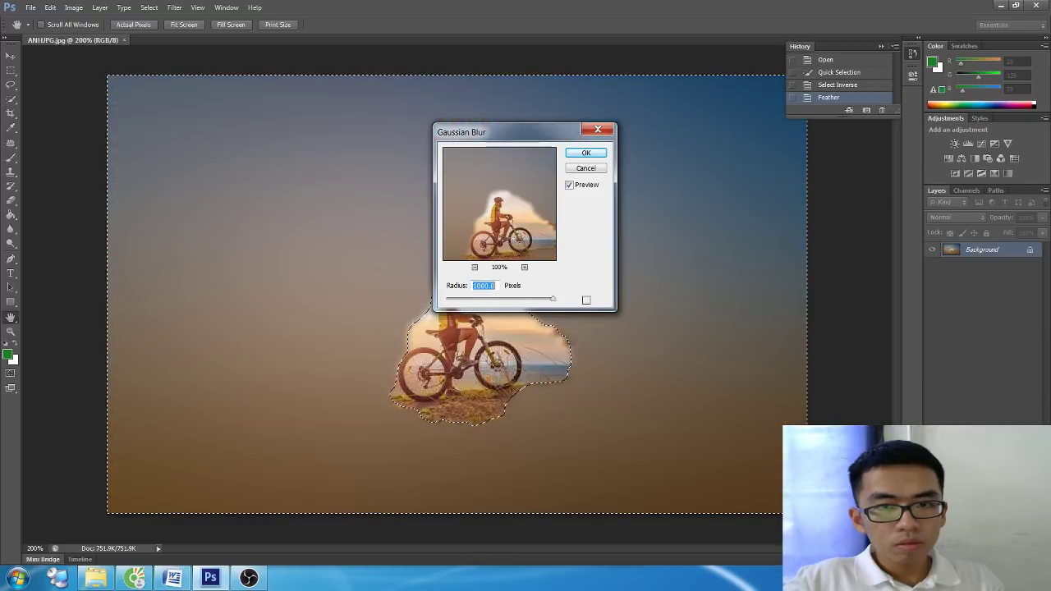
{"action": "mouse_move", "coordinate": [553, 299]}
{"action": "left_mouse_down"}
{"action": "mouse_move", "coordinate": [484, 302]}
{"action": "mouse_move", "coordinate": [595, 304]}
{"action": "mouse_move", "coordinate": [457, 300]}
{"action": "left_mouse_up"}
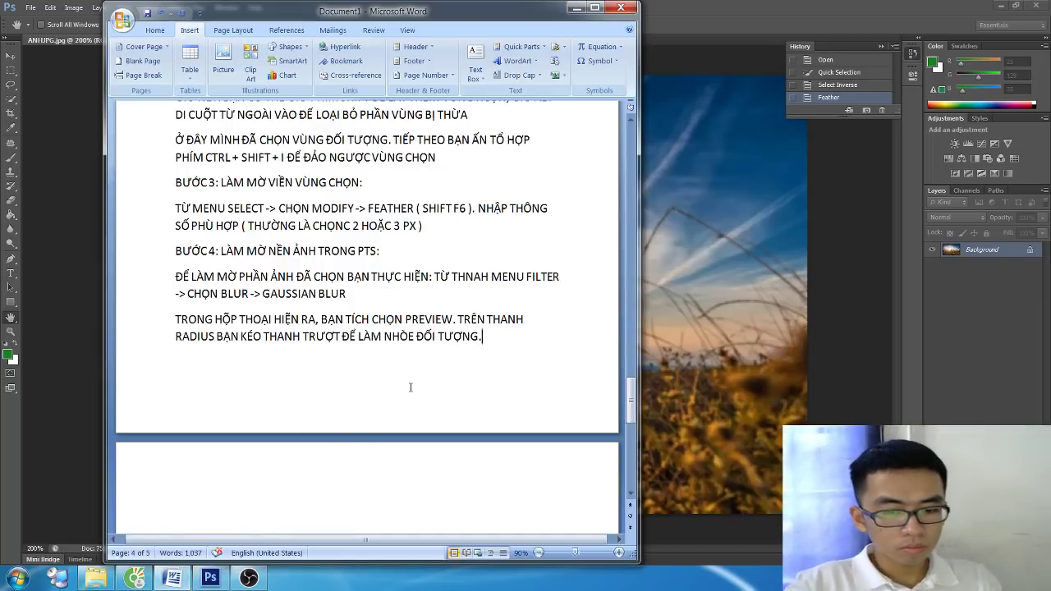
Step: Add the caution 'CHÚ Ý: BẠN CẦN PHẢI CHỜ 1 GIÂY' about waiting for the blur preview
{"action": "type", "text": "TRONG"}
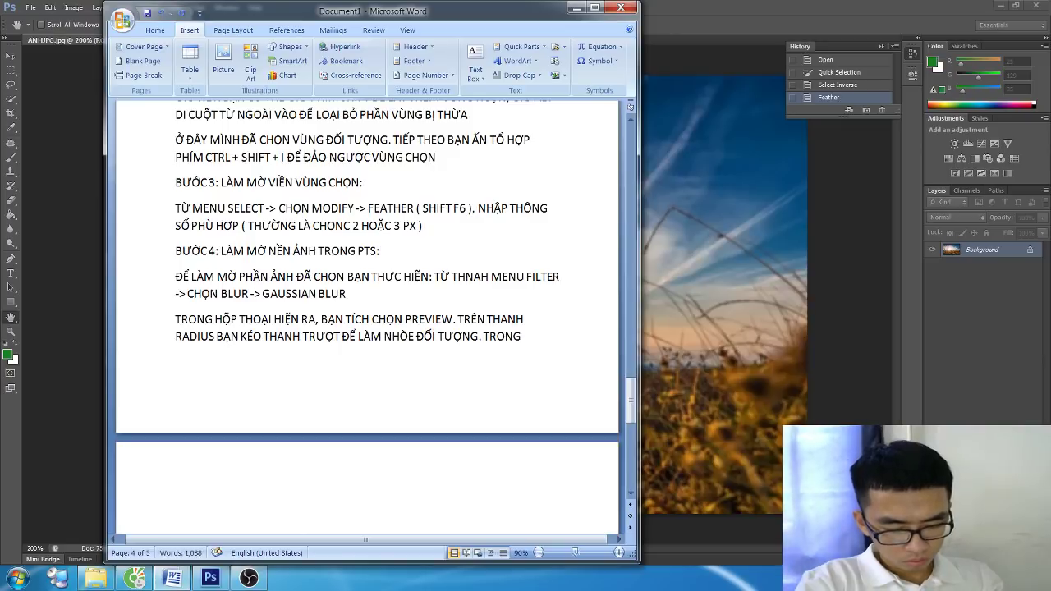
{"action": "key", "text": "BackSpace"}
{"action": "key", "text": "BackSpace"}
{"action": "key", "text": "BackSpace"}
{"action": "key", "text": "BackSpace"}
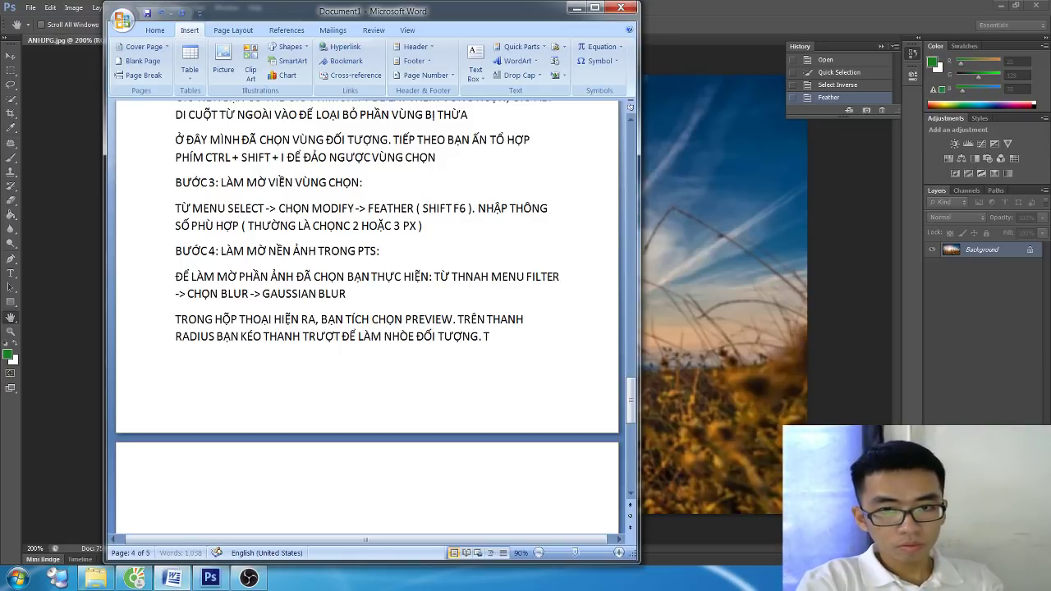
{"action": "key", "text": "BackSpace"}
{"action": "type", "text": "CHÚ Ý: BA"}
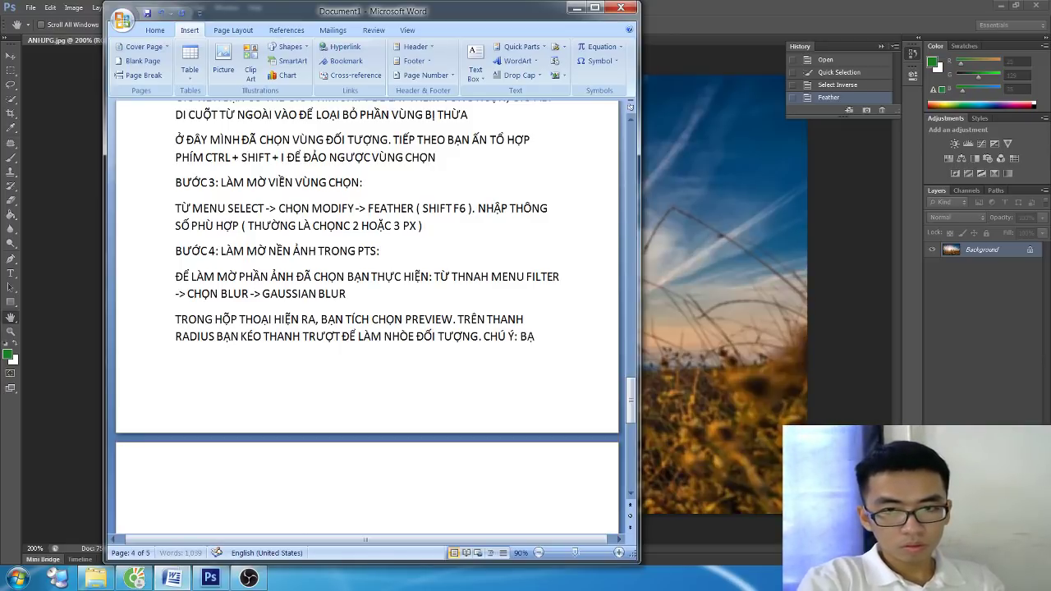
{"action": "type", "text": "N CAN"}
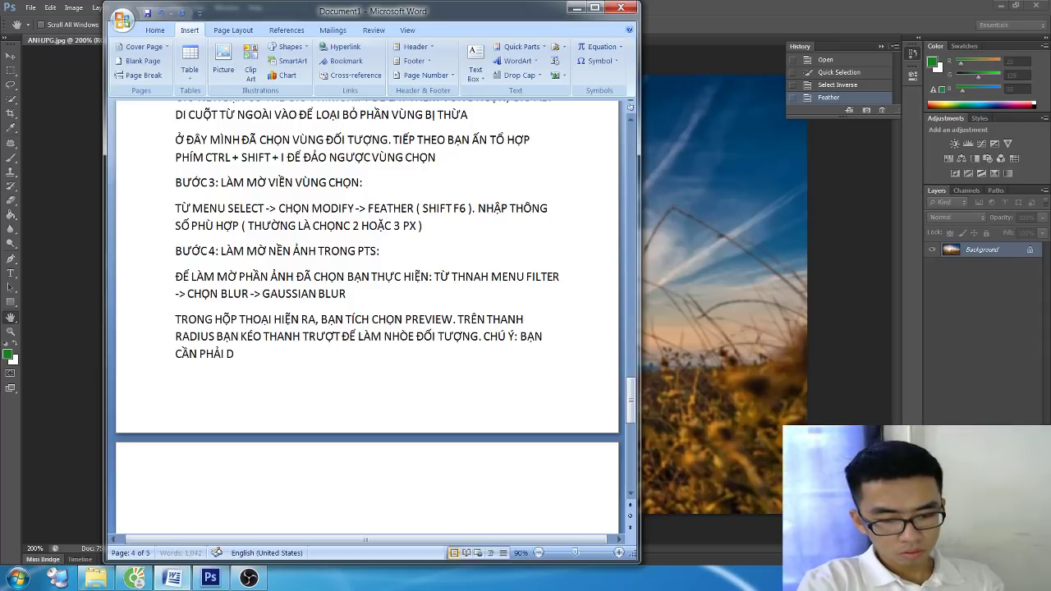
{"action": "type", "text": " 1"}
{"action": "key", "text": "BackSpace"}
{"action": "key", "text": "BackSpace"}
{"action": "key", "text": "BackSpace"}
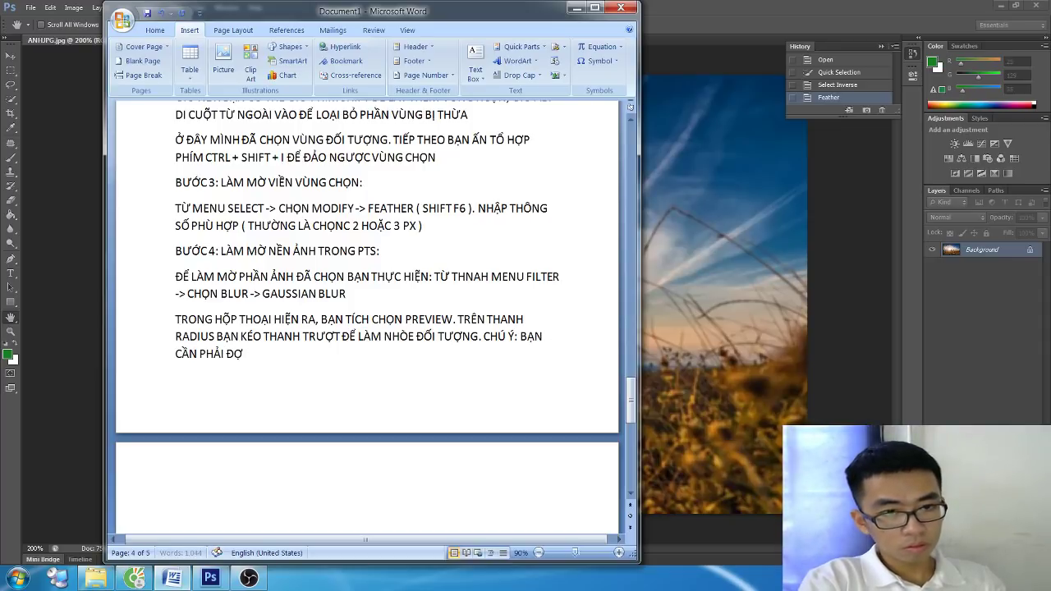
{"action": "key", "text": "BackSpace"}
{"action": "key", "text": "BackSpace"}
{"action": "type", "text": "CHỜ 1 GI"}
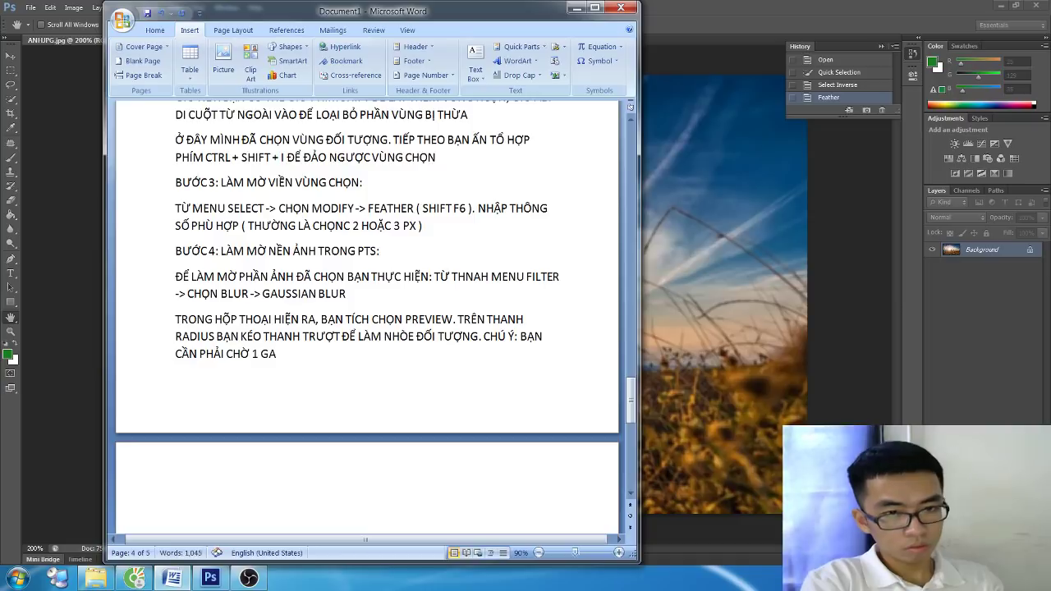
{"action": "type", "text": "Aer"}
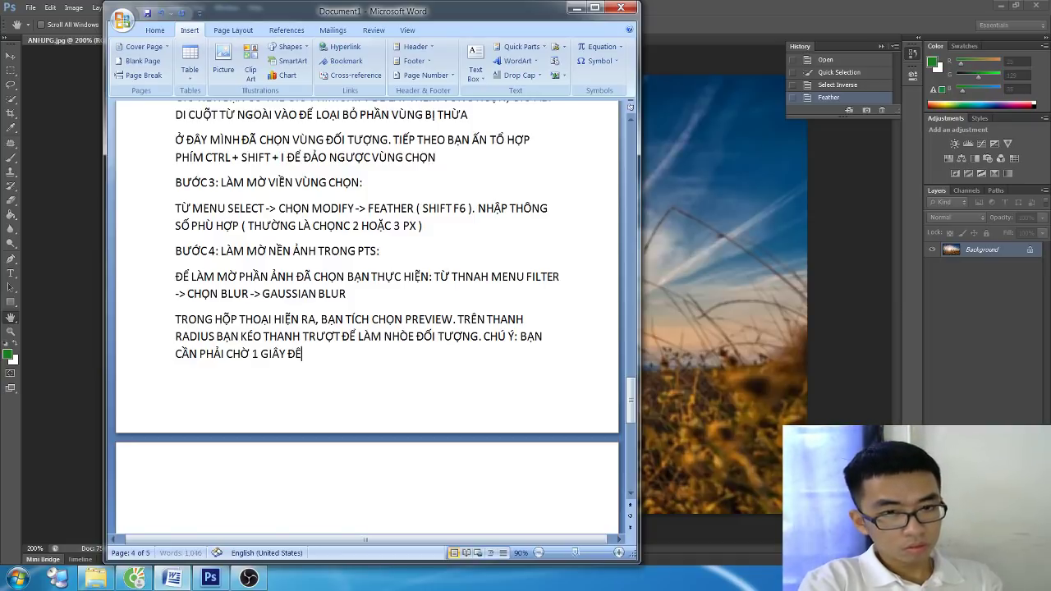
{"action": "type", "text": " PREVIEW "}
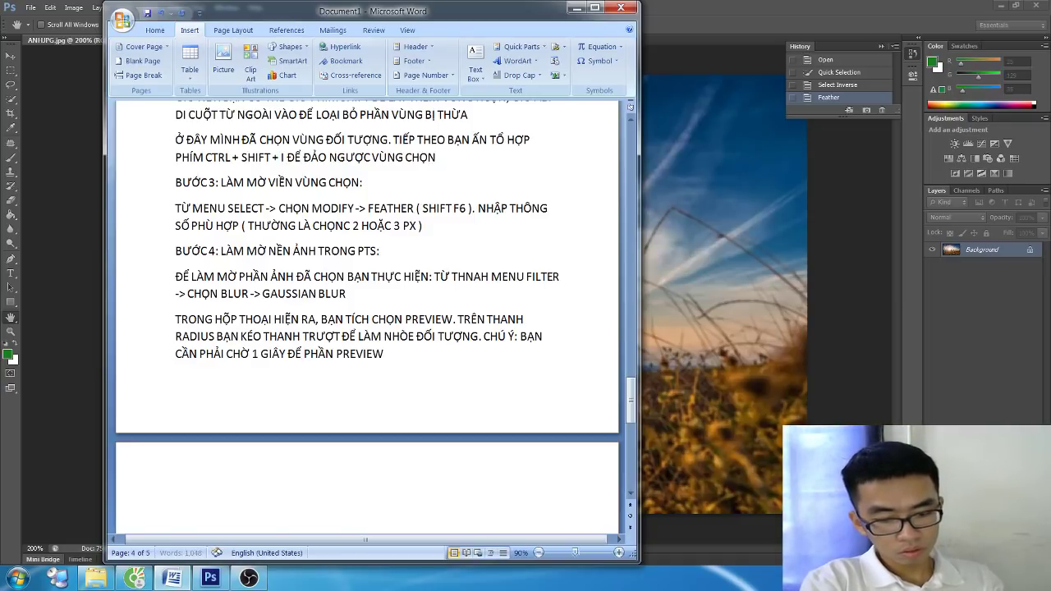
{"action": "type", "text": "CÓ THỂ HOẠT"}
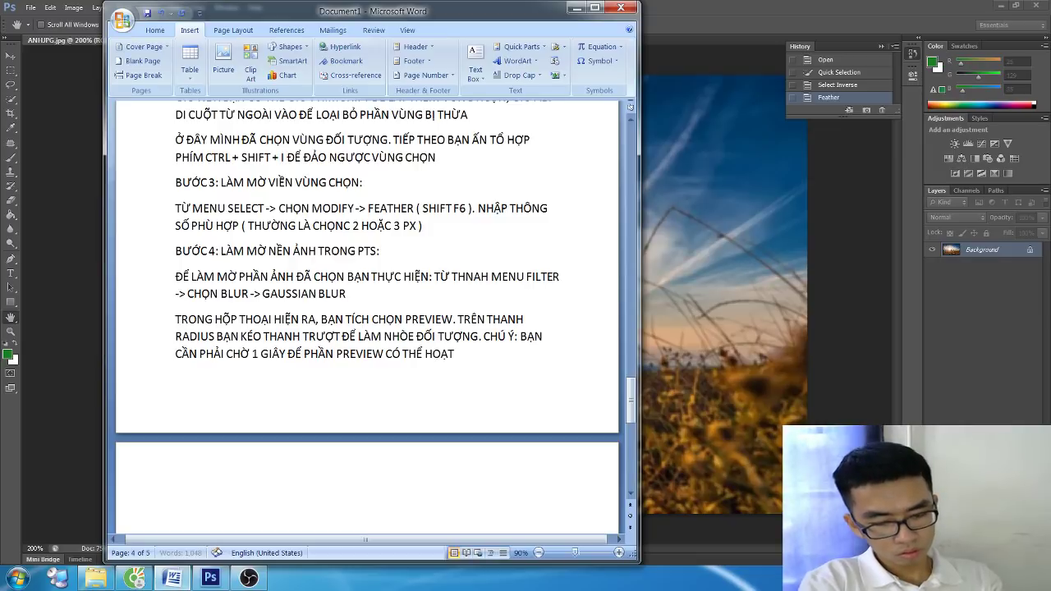
{"action": "type", "text": " ĐỘNG VÀ"}
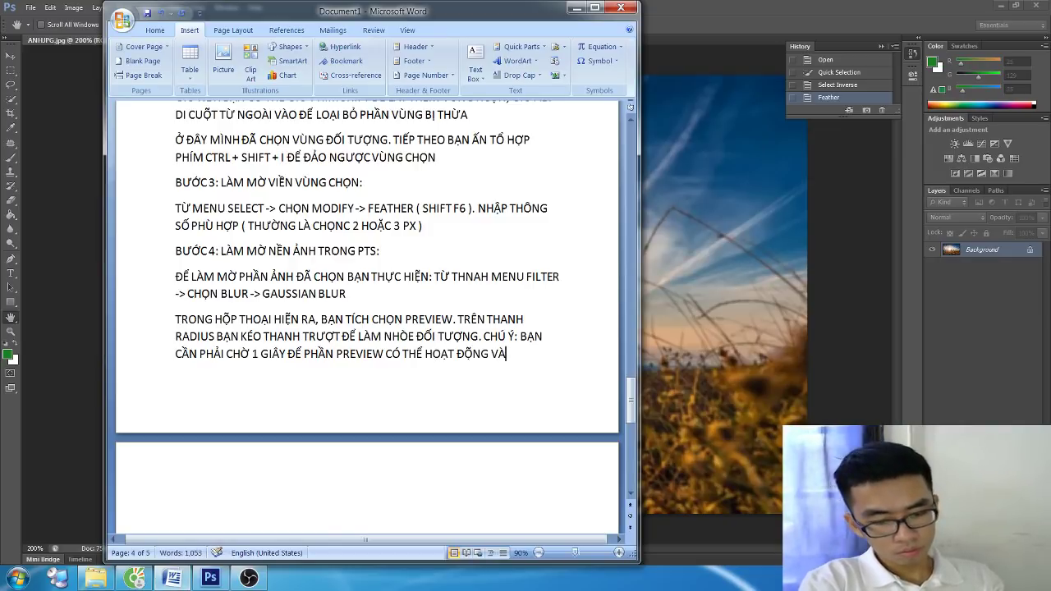
{"action": "type", "text": " THẤY ĐƯỢC PH"}
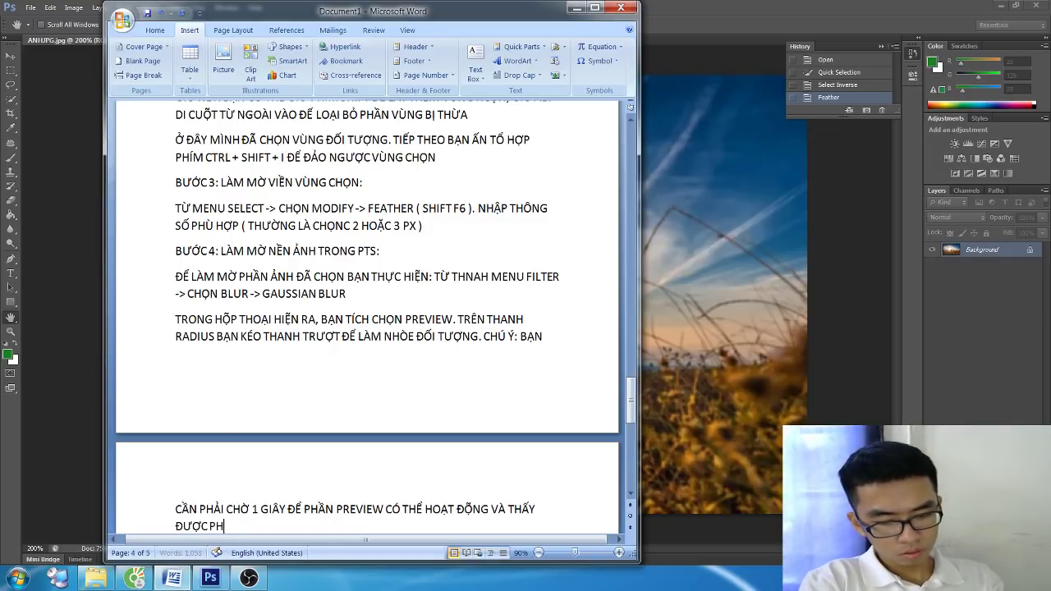
{"action": "type", "text": " XEM TRƯỚC CỦ"}
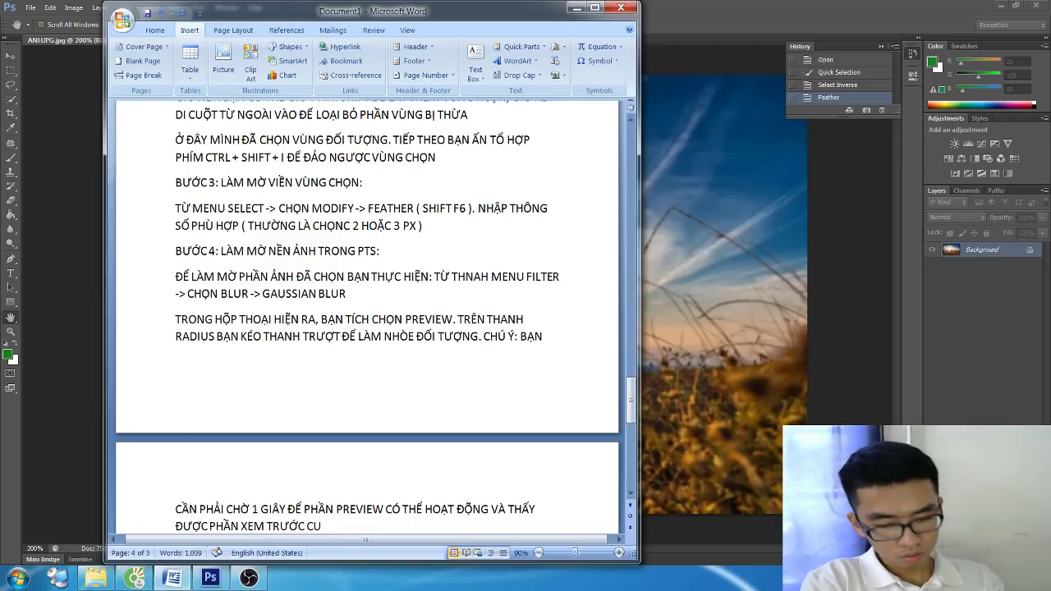
{"action": "type", "text": "A PHẦN LÀ"}
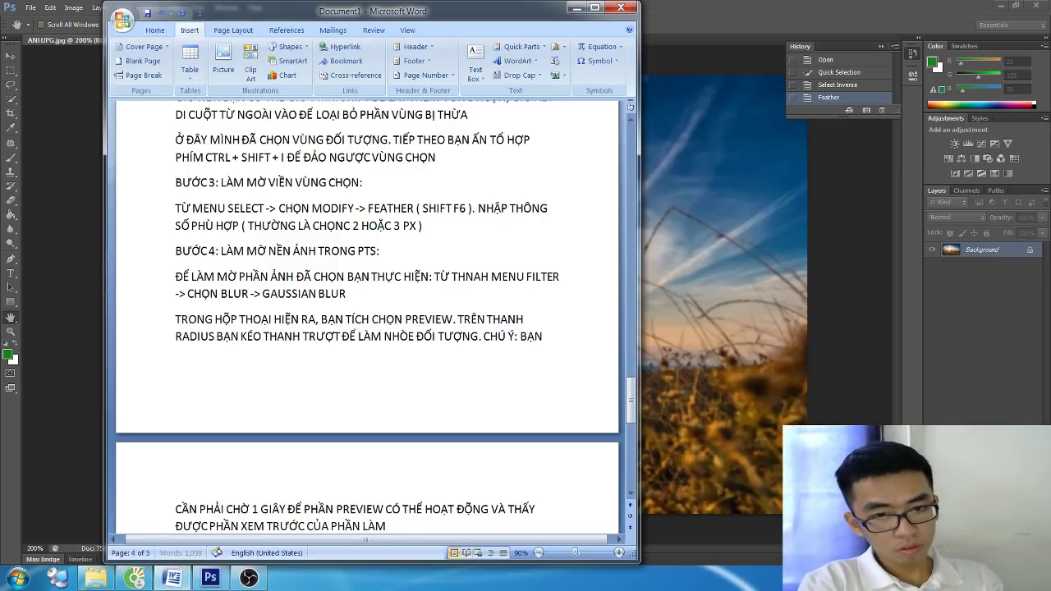
{"action": "type", "text": " MỜ"}
Step: Select the four step labels BƯỚC1, BƯỚC2, BƯỚC3 and BƯỚC4 together
{"action": "scroll", "coordinate": [346, 345], "scroll_direction": "down", "scroll_amount": 2}
{"action": "scroll", "coordinate": [345, 345], "scroll_direction": "up", "scroll_amount": 1}
{"action": "scroll", "coordinate": [346, 345], "scroll_direction": "up", "scroll_amount": 3}
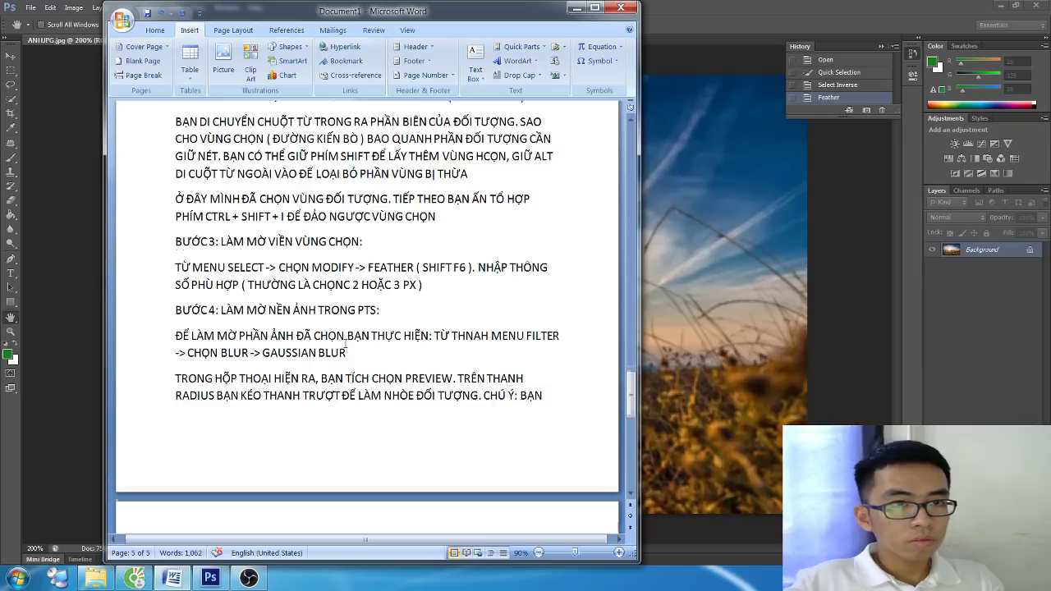
{"action": "scroll", "coordinate": [346, 345], "scroll_direction": "up", "scroll_amount": 1}
{"action": "scroll", "coordinate": [193, 135], "scroll_direction": "up", "scroll_amount": 2}
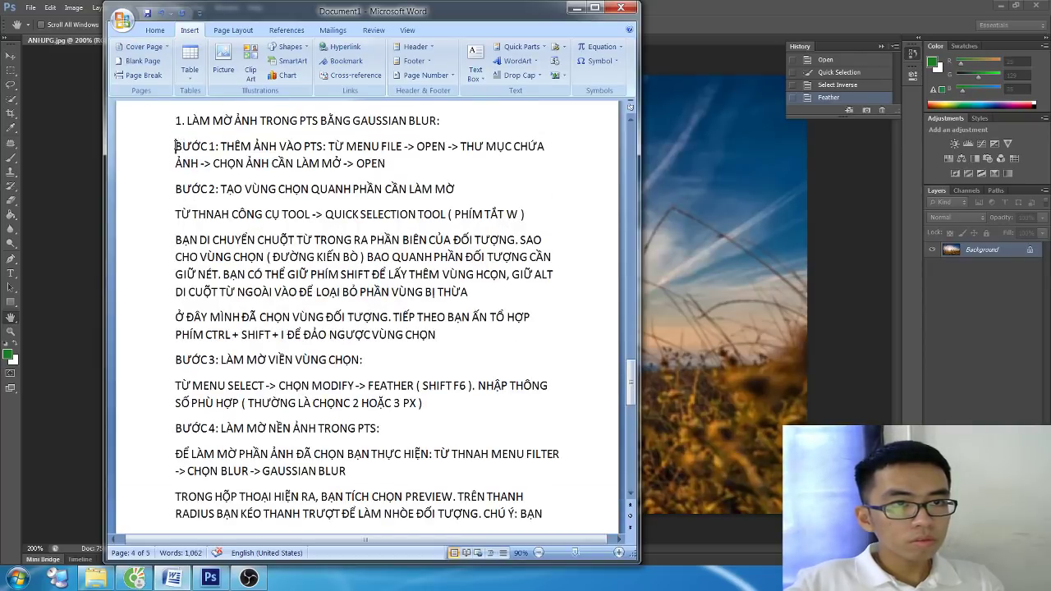
{"action": "left_click_drag", "start_coordinate": [175, 146], "coordinate": [215, 147]}
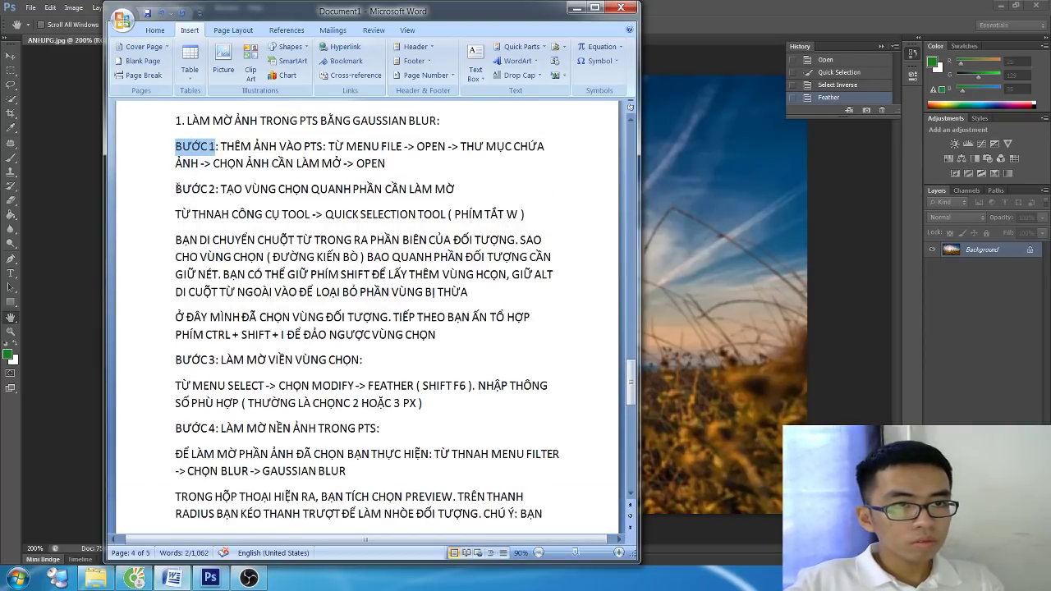
{"action": "left_click_drag", "start_coordinate": [175, 189], "coordinate": [215, 190]}
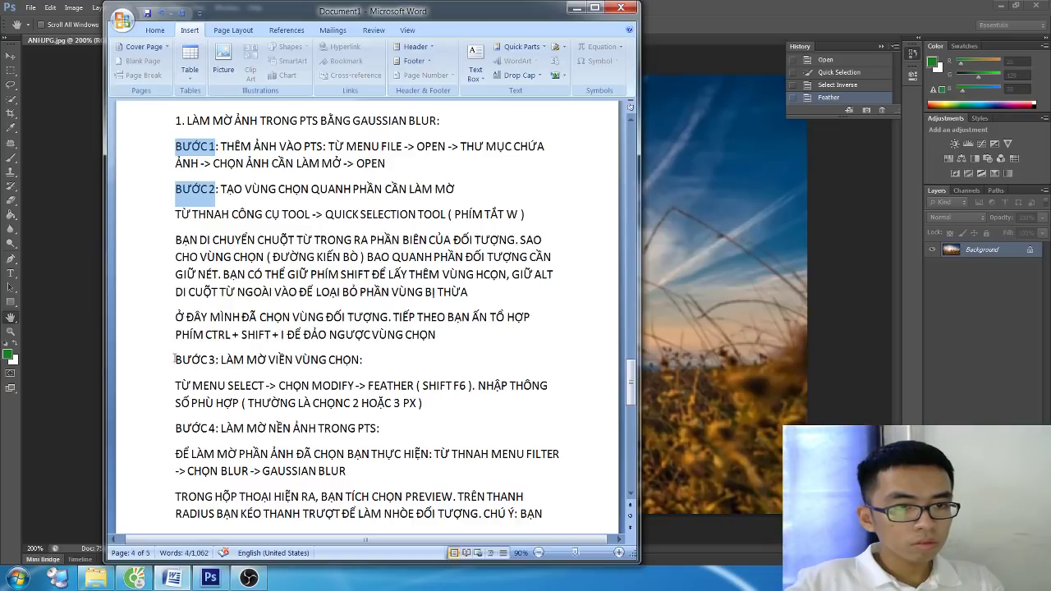
{"action": "left_click_drag", "start_coordinate": [175, 360], "coordinate": [209, 361]}
{"action": "left_click_drag", "start_coordinate": [175, 428], "coordinate": [212, 428]}
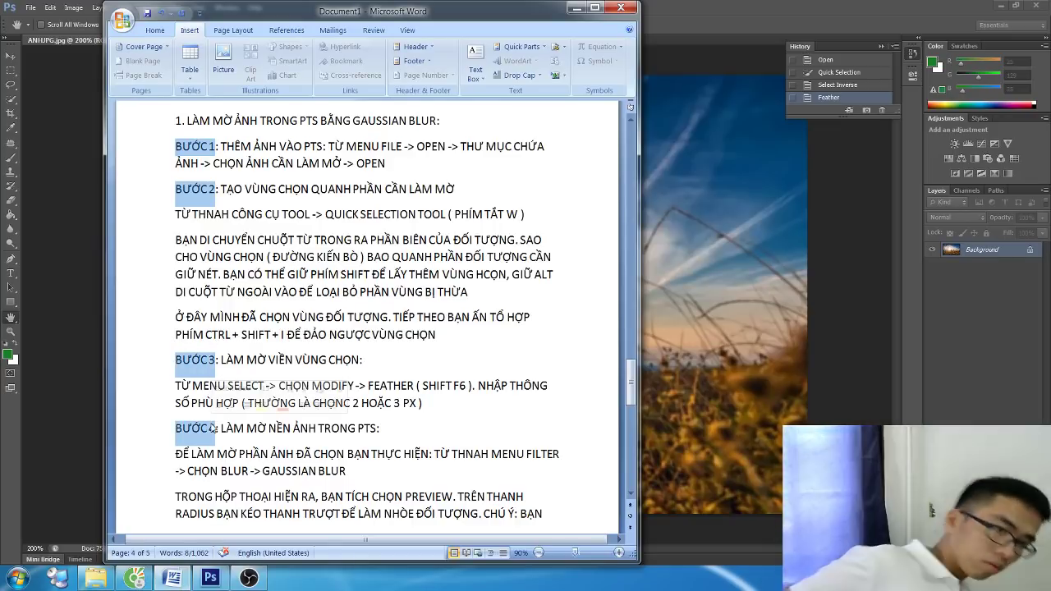
Step: Highlight the selected BƯỚC labels in yellow, then return to Photoshop
{"action": "scroll", "coordinate": [196, 413], "scroll_direction": "down", "scroll_amount": 2}
{"action": "scroll", "coordinate": [197, 413], "scroll_direction": "down", "scroll_amount": 5}
{"action": "scroll", "coordinate": [196, 413], "scroll_direction": "up", "scroll_amount": 3}
{"action": "scroll", "coordinate": [196, 413], "scroll_direction": "up", "scroll_amount": 2}
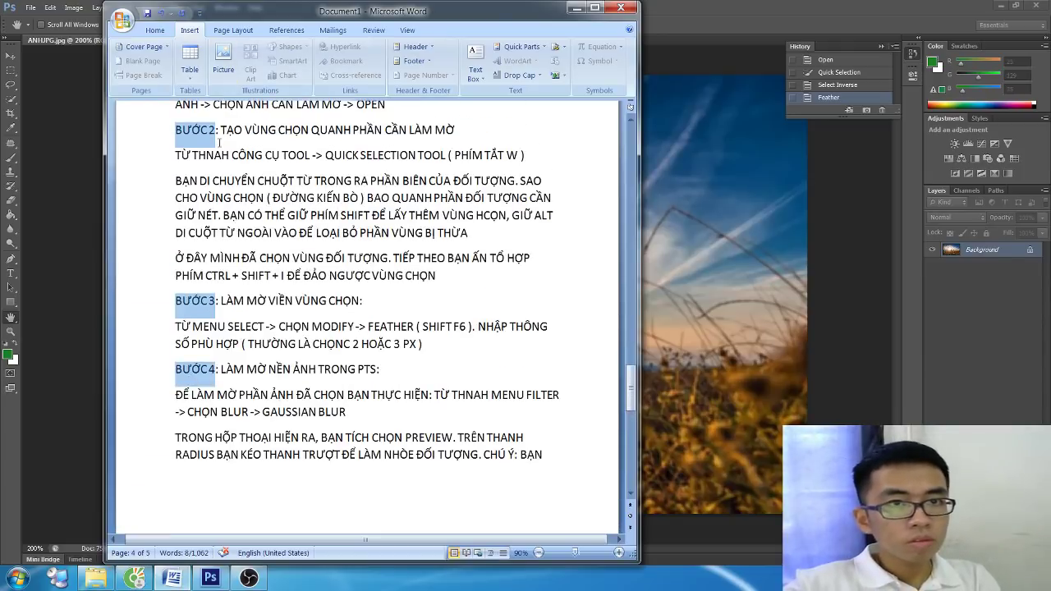
{"action": "left_click", "coordinate": [149, 33]}
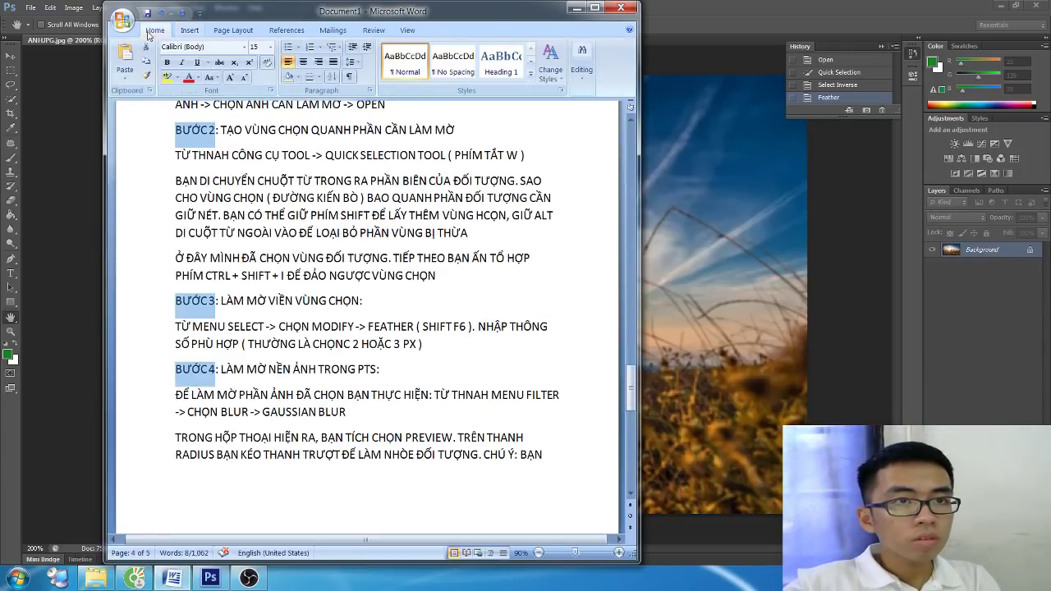
{"action": "left_click", "coordinate": [166, 76]}
{"action": "scroll", "coordinate": [379, 414], "scroll_direction": "up", "scroll_amount": 2}
{"action": "scroll", "coordinate": [379, 414], "scroll_direction": "down", "scroll_amount": 5}
{"action": "scroll", "coordinate": [379, 415], "scroll_direction": "down", "scroll_amount": 2}
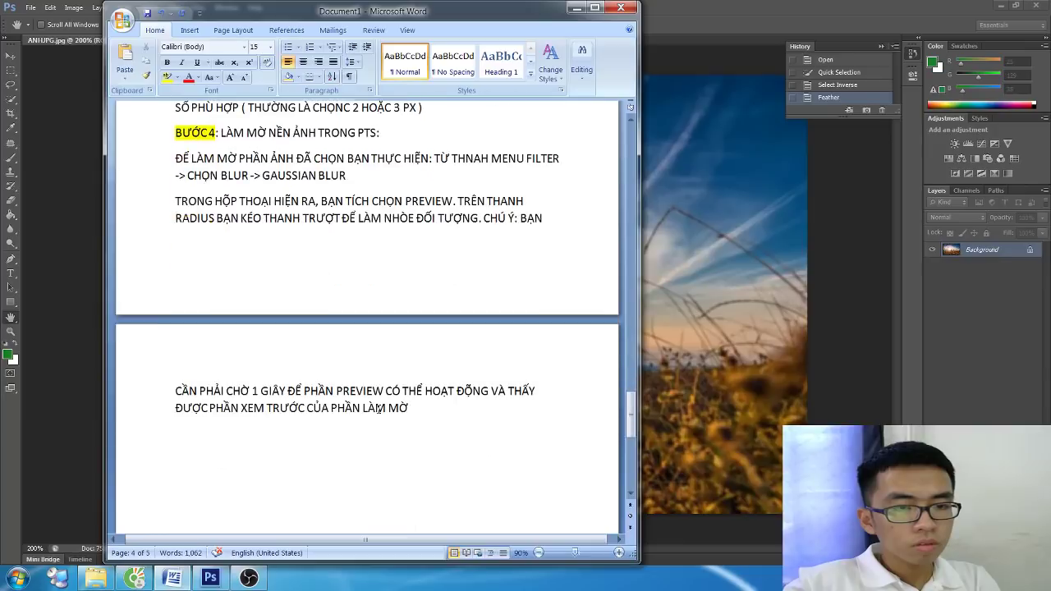
{"action": "scroll", "coordinate": [378, 411], "scroll_direction": "down", "scroll_amount": 2}
{"action": "scroll", "coordinate": [379, 409], "scroll_direction": "down", "scroll_amount": 3}
{"action": "key", "text": "alt+Tab"}
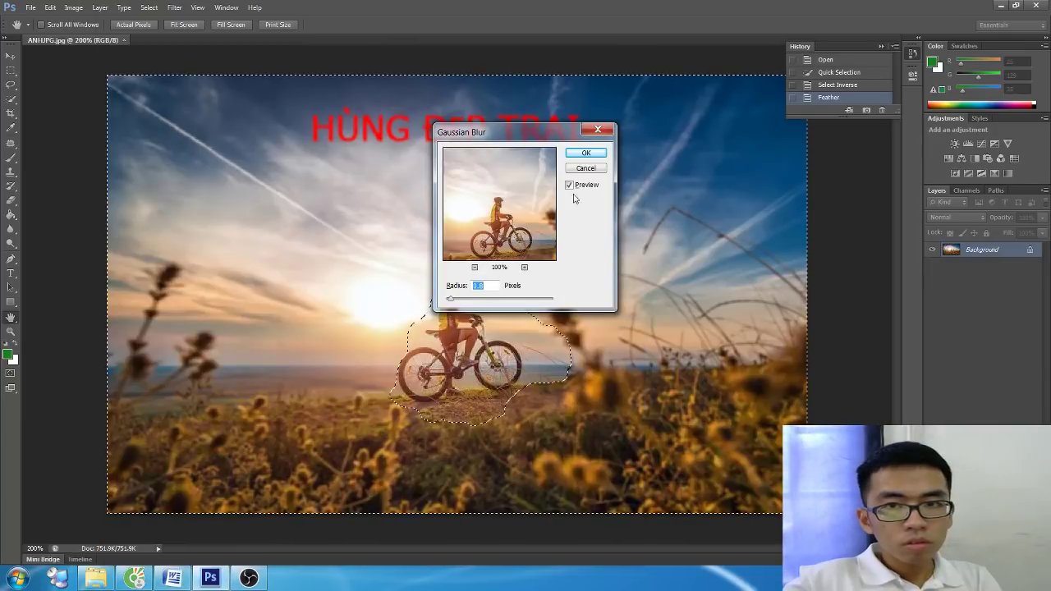
Step: Raise the Gaussian Blur radius, apply it around the cyclist, and clear the selection
{"action": "mouse_move", "coordinate": [456, 305]}
{"action": "left_mouse_down"}
{"action": "mouse_move", "coordinate": [552, 302]}
{"action": "mouse_move", "coordinate": [448, 299]}
{"action": "mouse_move", "coordinate": [470, 299]}
{"action": "left_mouse_up"}
{"action": "left_click", "coordinate": [586, 153]}
{"action": "key", "text": "w"}
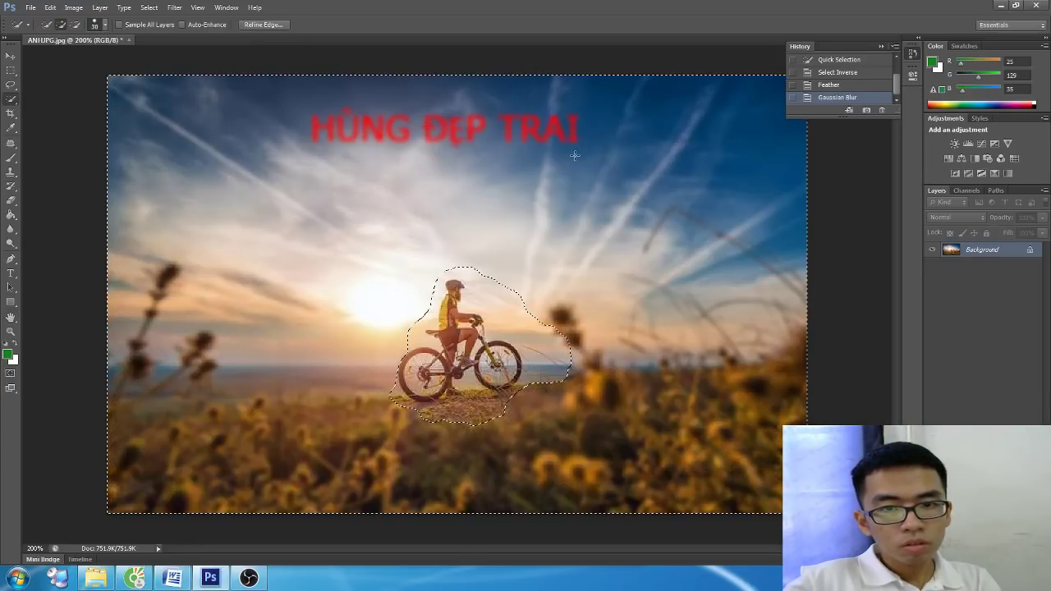
{"action": "key", "text": "m"}
{"action": "key", "text": "ctrl+d"}
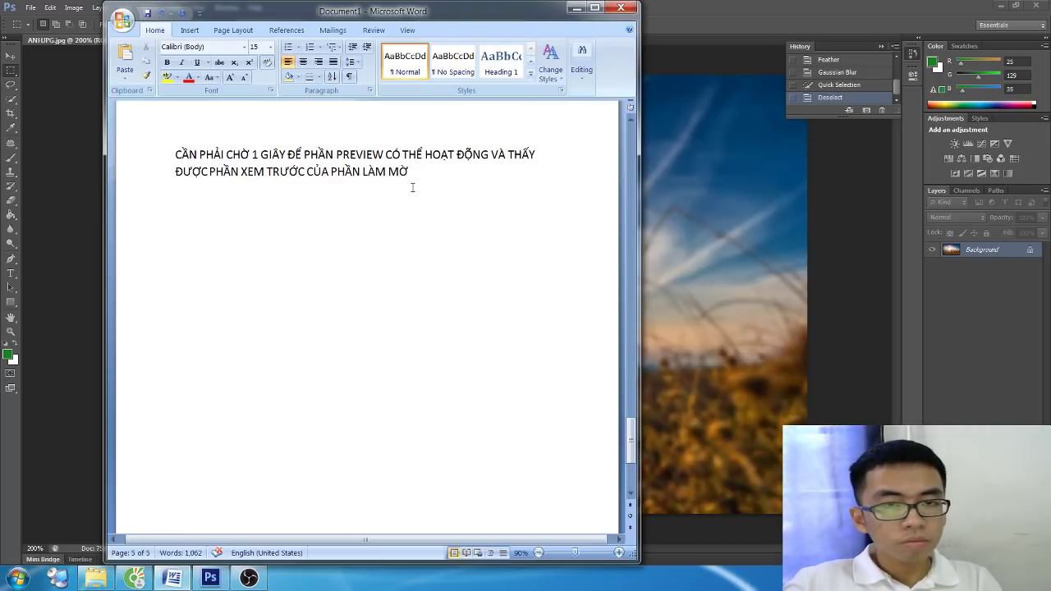
Step: Type the section heading '2. LÀM MỜ ẢNH BẰNG FIELD BLUR' below the last paragraph
{"action": "scroll", "coordinate": [442, 198], "scroll_direction": "up", "scroll_amount": 2}
{"action": "scroll", "coordinate": [442, 213], "scroll_direction": "up", "scroll_amount": 10}
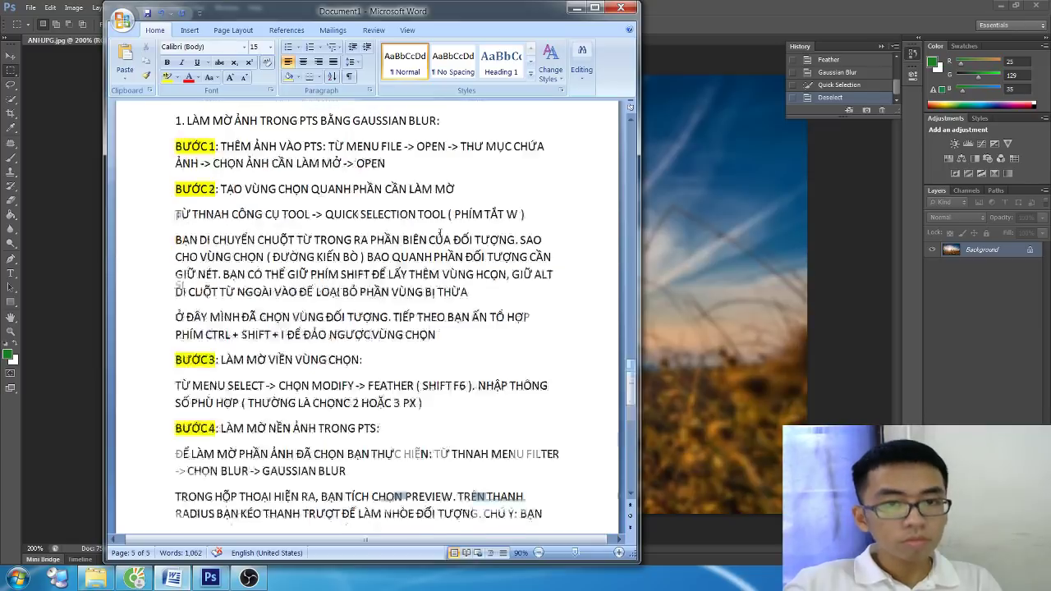
{"action": "scroll", "coordinate": [442, 241], "scroll_direction": "up", "scroll_amount": 5}
{"action": "scroll", "coordinate": [442, 241], "scroll_direction": "down", "scroll_amount": 10}
{"action": "scroll", "coordinate": [436, 238], "scroll_direction": "down", "scroll_amount": 5}
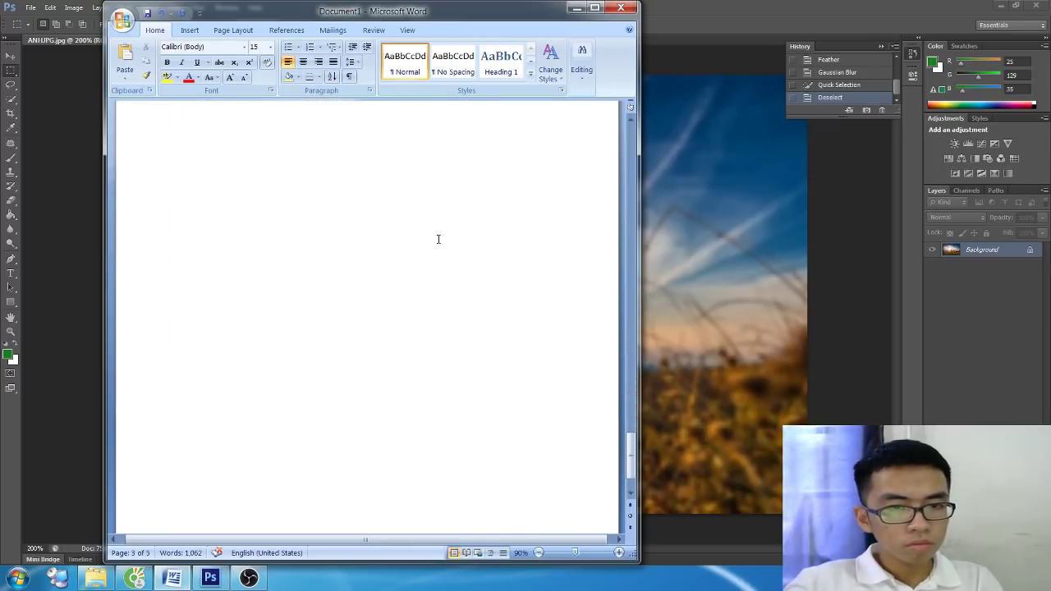
{"action": "type", "text": "2. LÀM"}
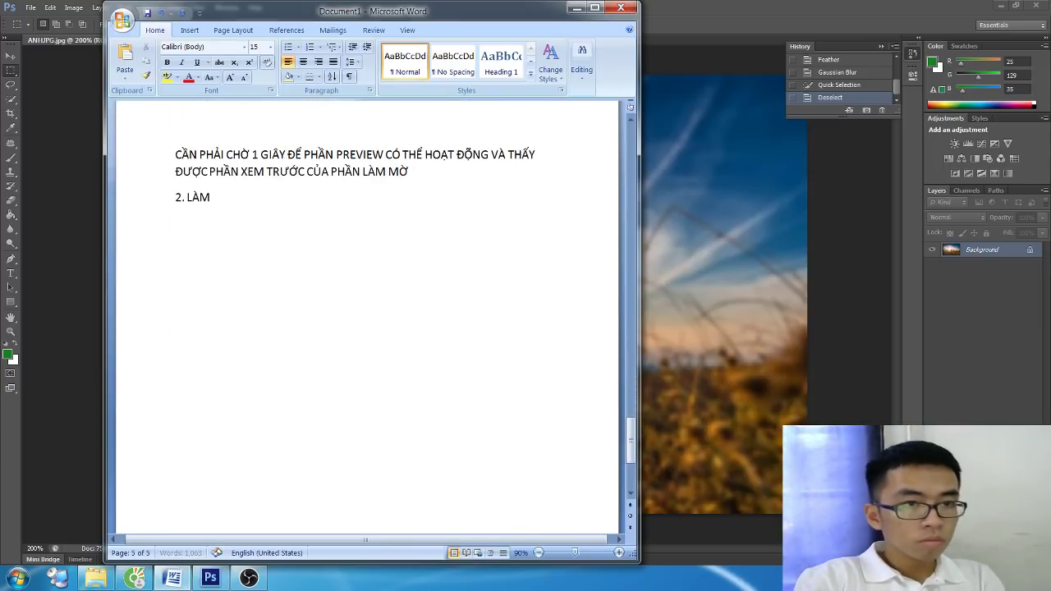
{"action": "type", "text": " MỜ ẢNH"}
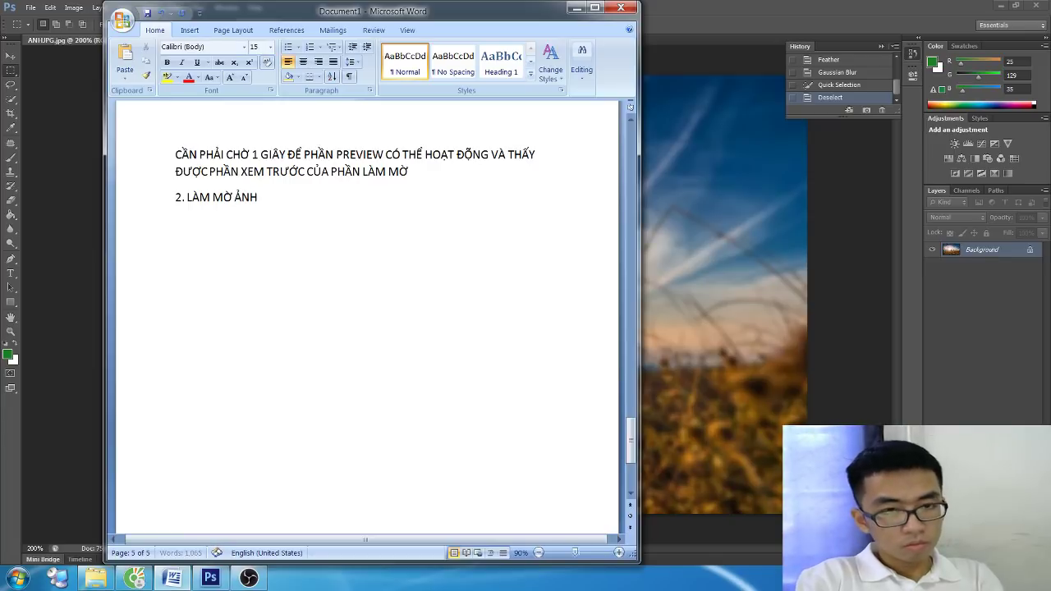
{"action": "type", "text": " BẰNG FIELD"}
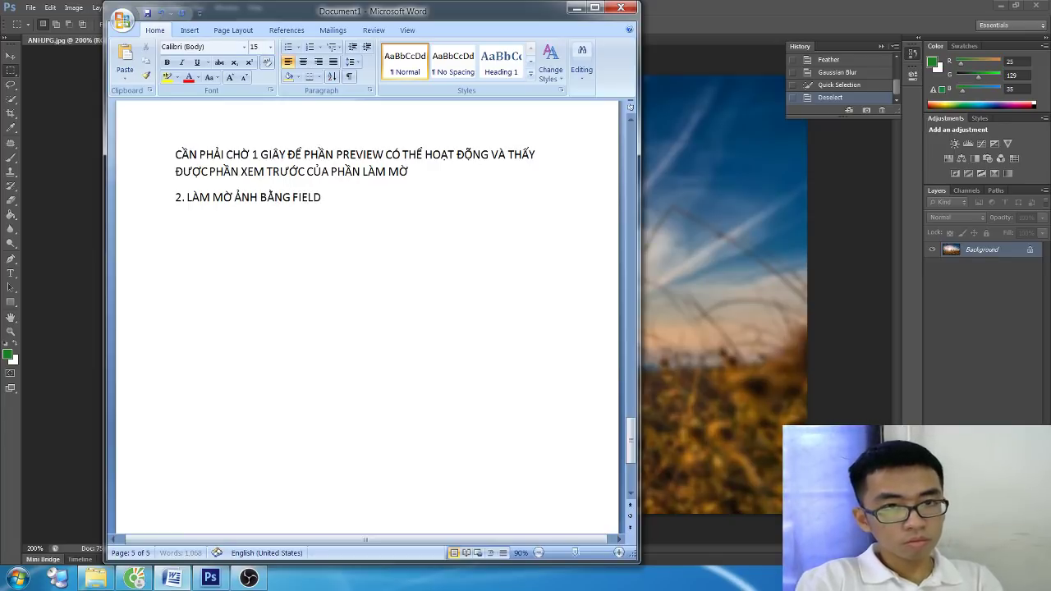
{"action": "type", "text": " BLUR"}
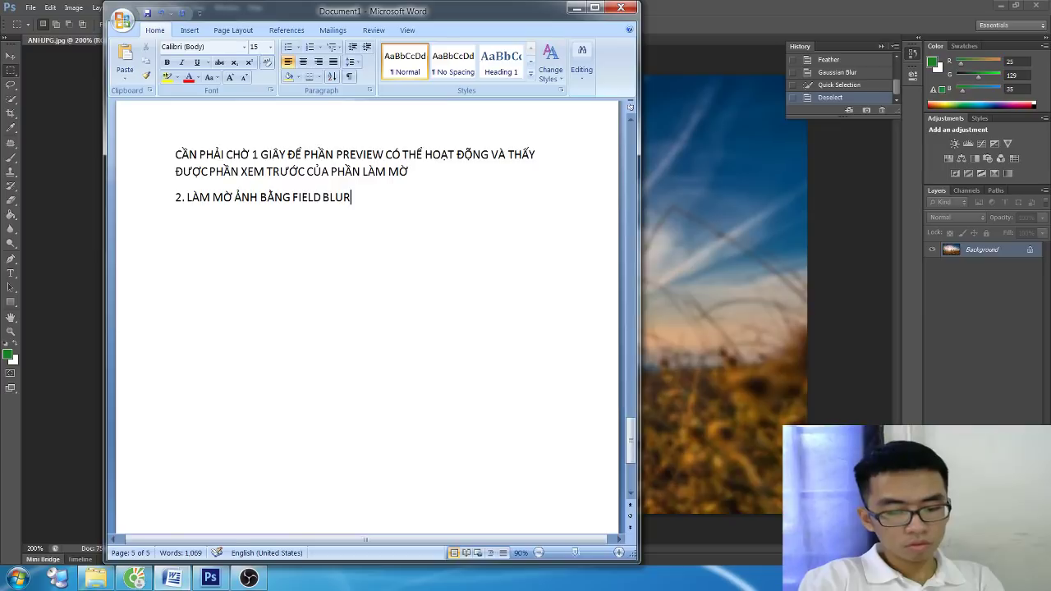
{"action": "key", "text": "Return"}
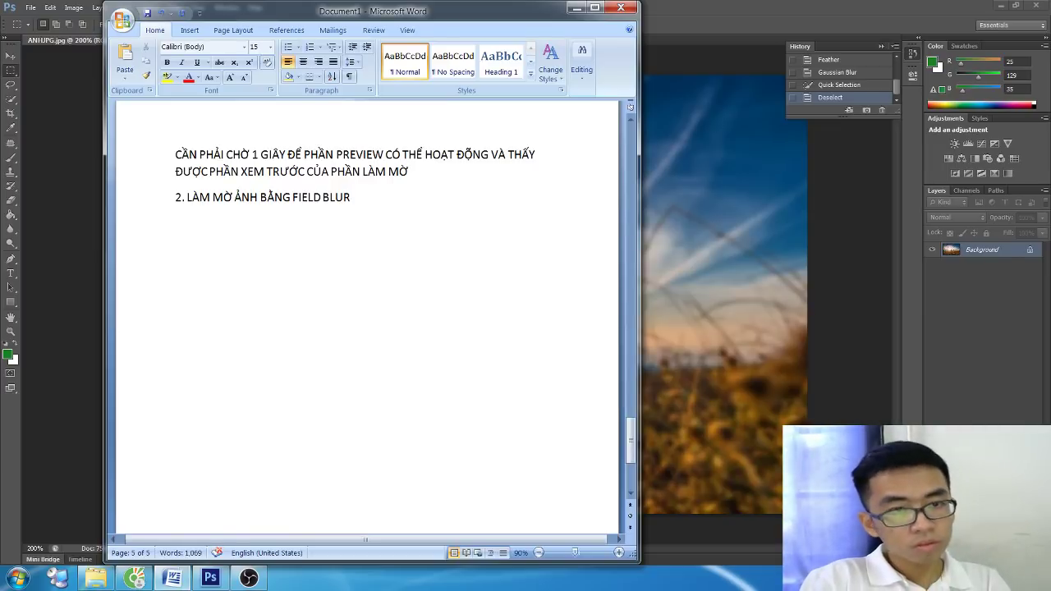
Step: Add the line 'BƯỚC 1: ĐƯA BỨC ẢNH VỀ DẠNG SMART OBJECT' under the heading
{"action": "key", "text": "BackSpace"}
{"action": "type", "text": "BƯƠ"}
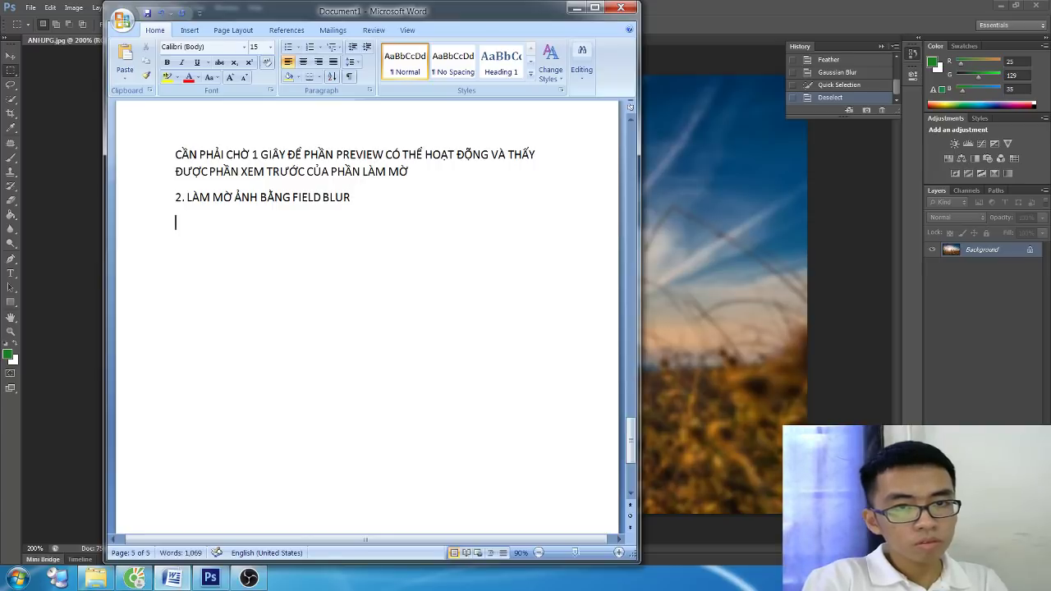
{"action": "type", "text": "BƯỚ"}
{"action": "type", "text": ": ĐƯA"}
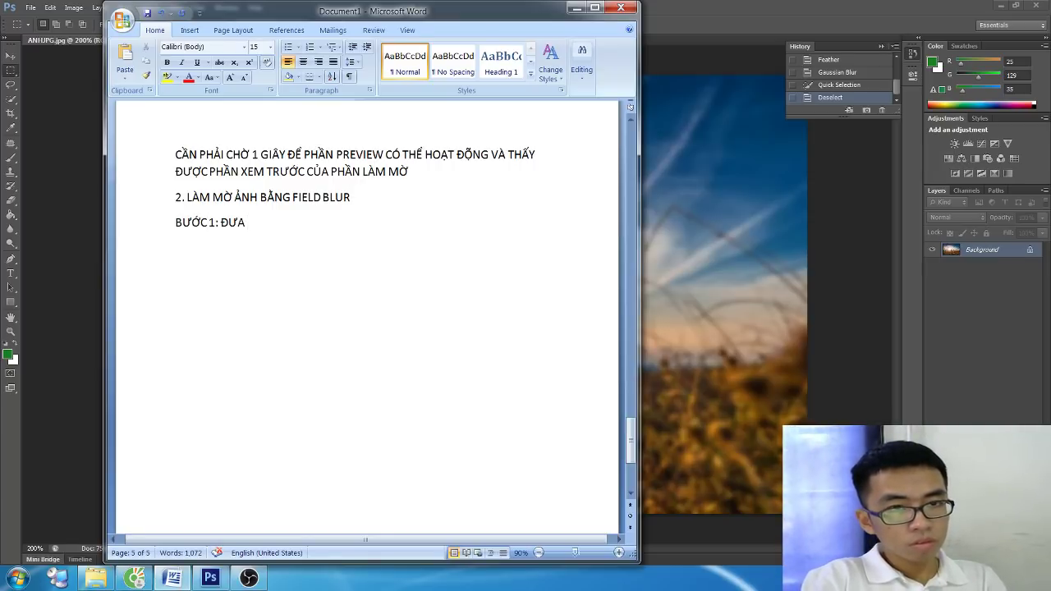
{"action": "type", "text": " BUw"}
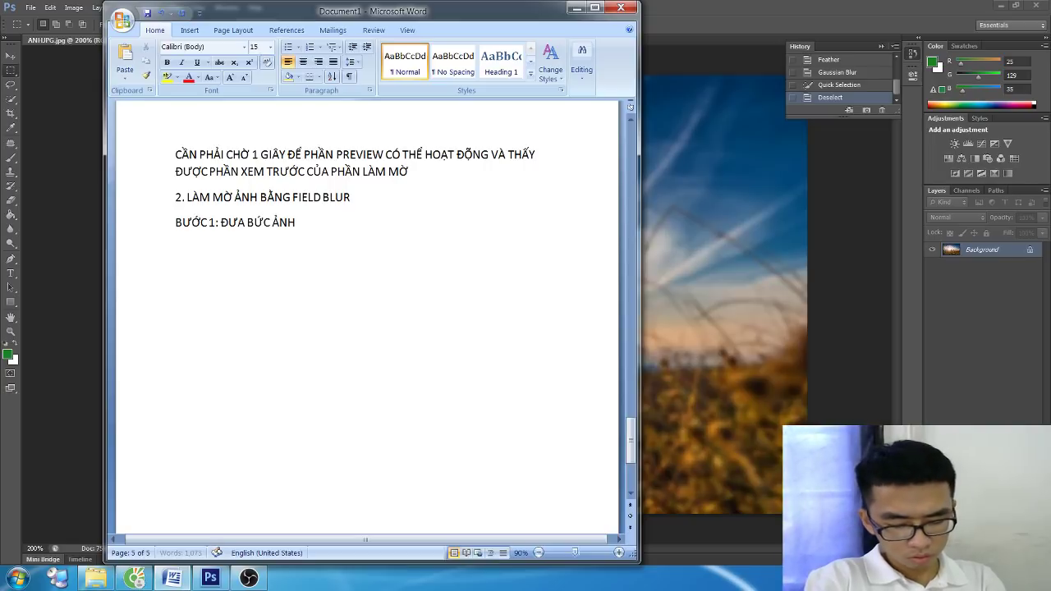
{"action": "type", "text": " SMART OBJE"}
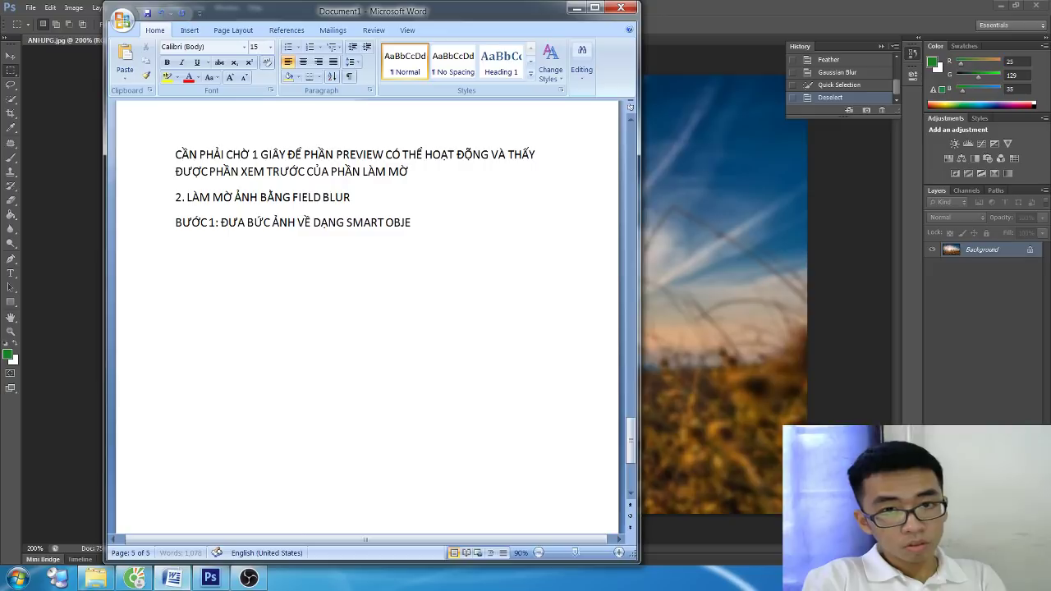
{"action": "type", "text": ":"}
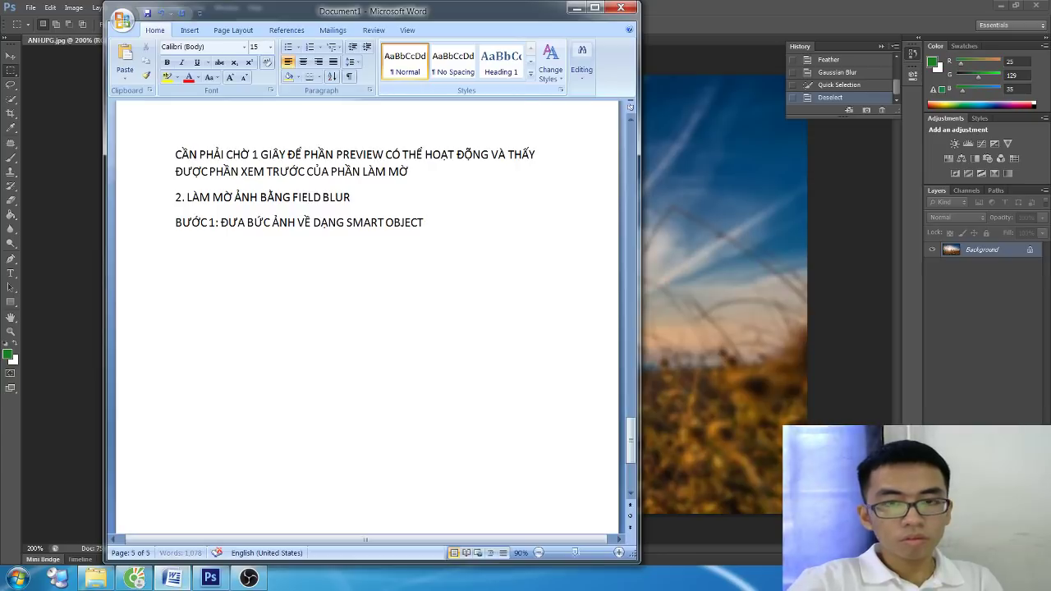
{"action": "key", "text": "alt+Tab"}
Step: Close the blurred photo and reopen ANHJPG.jpg from the HỌC PTS folder
{"action": "left_click", "coordinate": [102, 49]}
{"action": "left_click", "coordinate": [483, 220]}
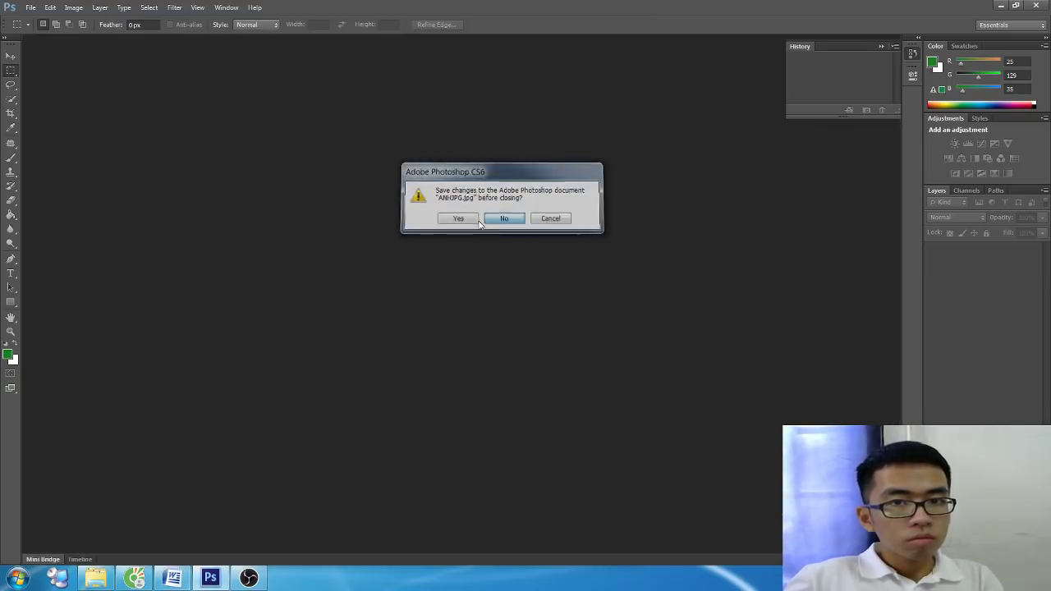
{"action": "left_click", "coordinate": [31, 8]}
{"action": "left_click", "coordinate": [41, 32]}
{"action": "left_click", "coordinate": [263, 103]}
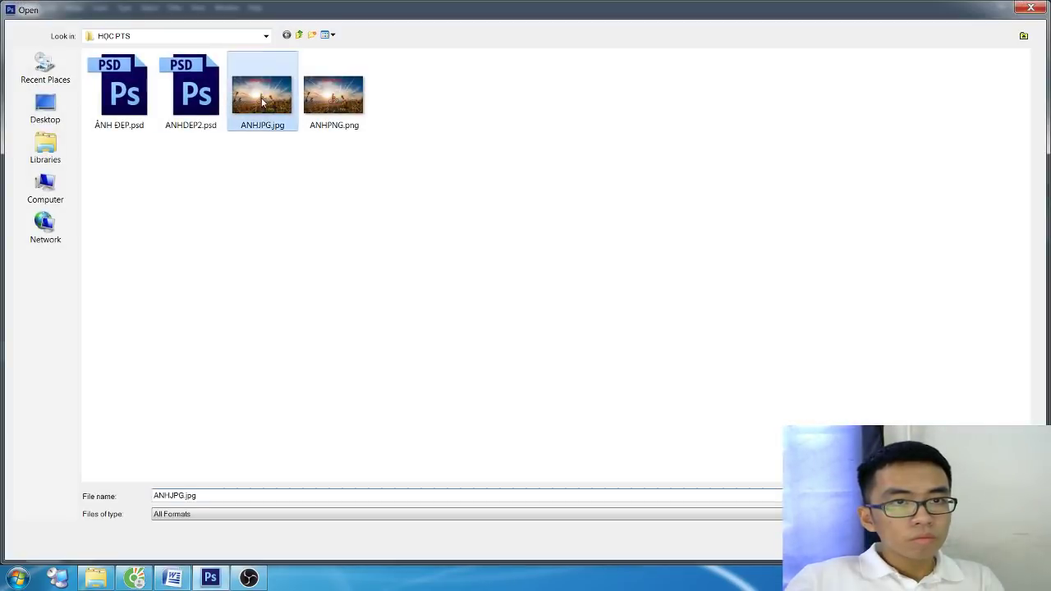
{"action": "double_click", "coordinate": [262, 103]}
{"action": "key", "text": "alt+Tab"}
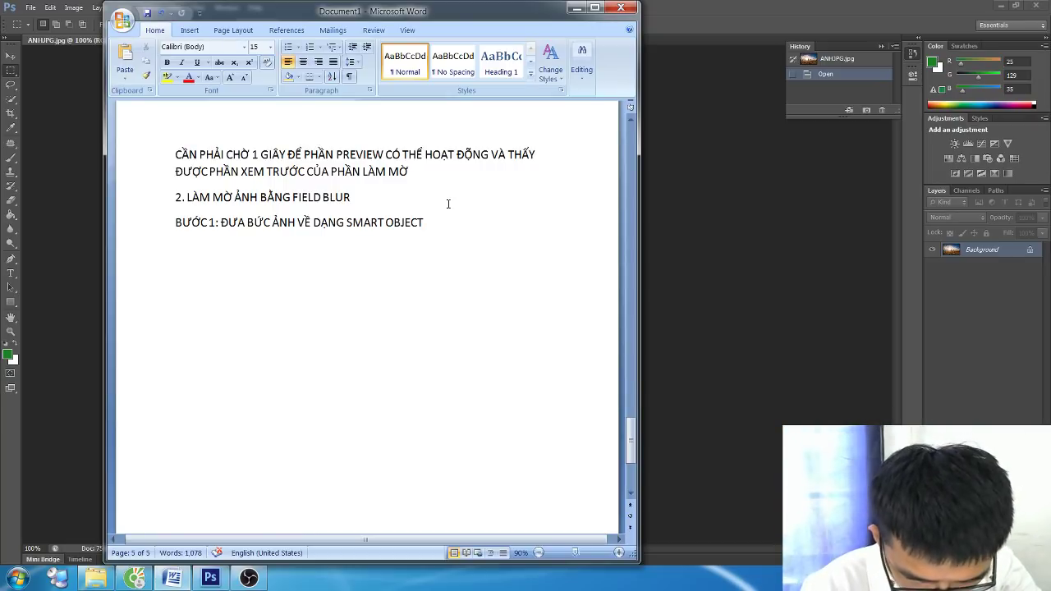
Step: Start the Step 1 explanation line, ending with the Layers panel shortcut (F7)
{"action": "key", "text": "alt+Tab"}
{"action": "key", "text": "alt+Tab"}
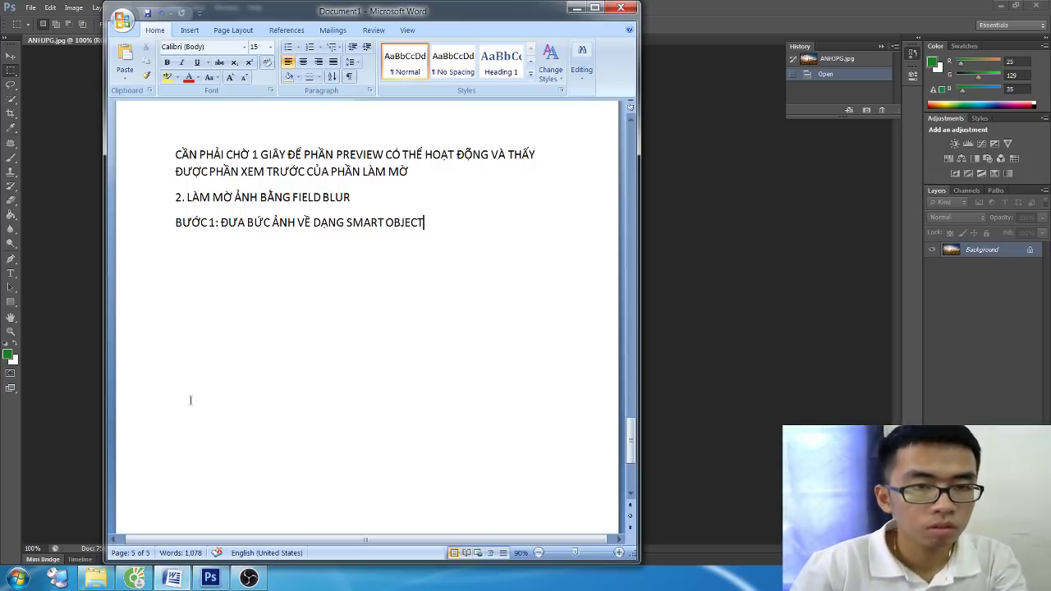
{"action": "key", "text": "Return"}
{"action": "type", "text": "TRƯỚC KHI LÀM MỜ ẢNH BẠN HÃY ĐƯA BỨC ẢNH CỦA BẠ"}
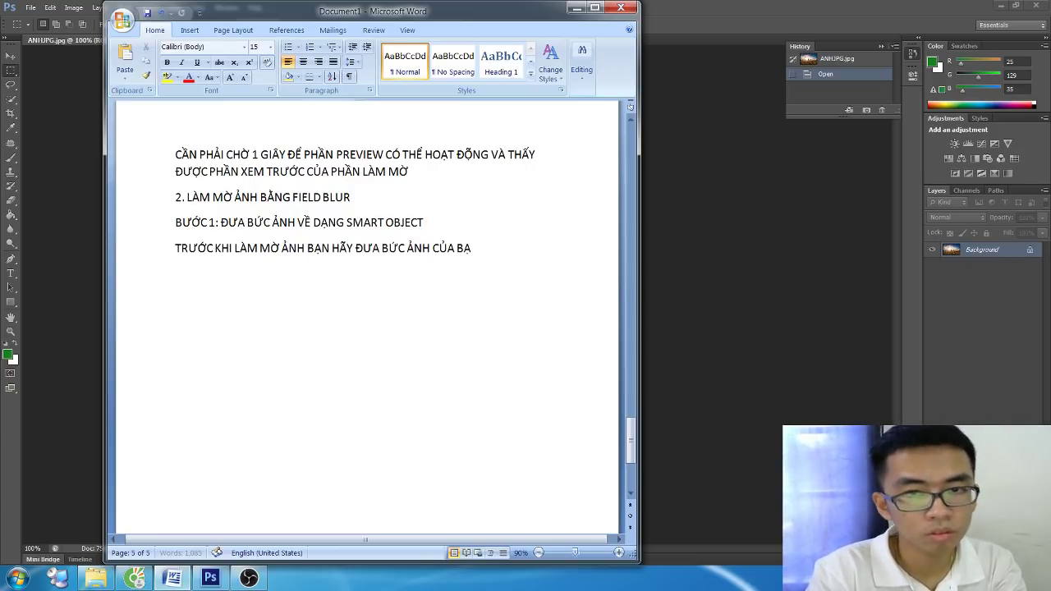
{"action": "type", "text": "N THNÀH LAYER"}
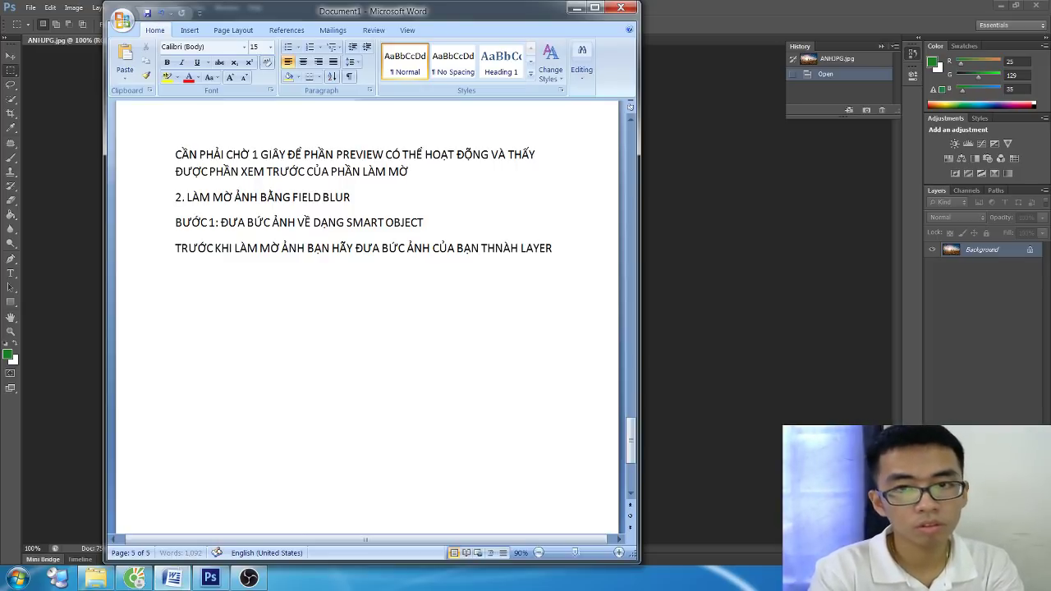
{"action": "type", "text": " SMART O"}
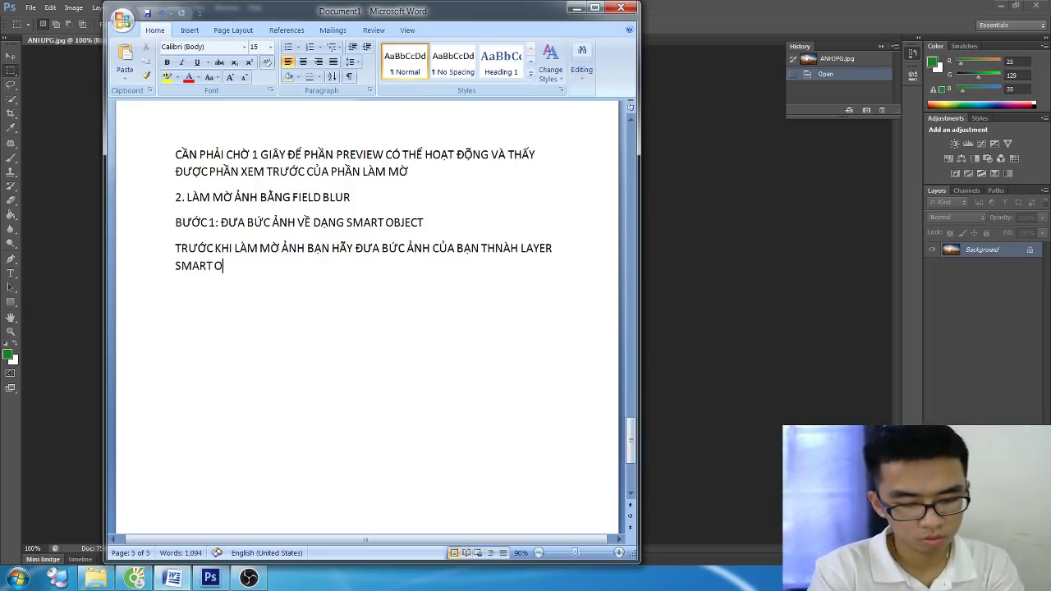
{"action": "type", "text": "BJEC"}
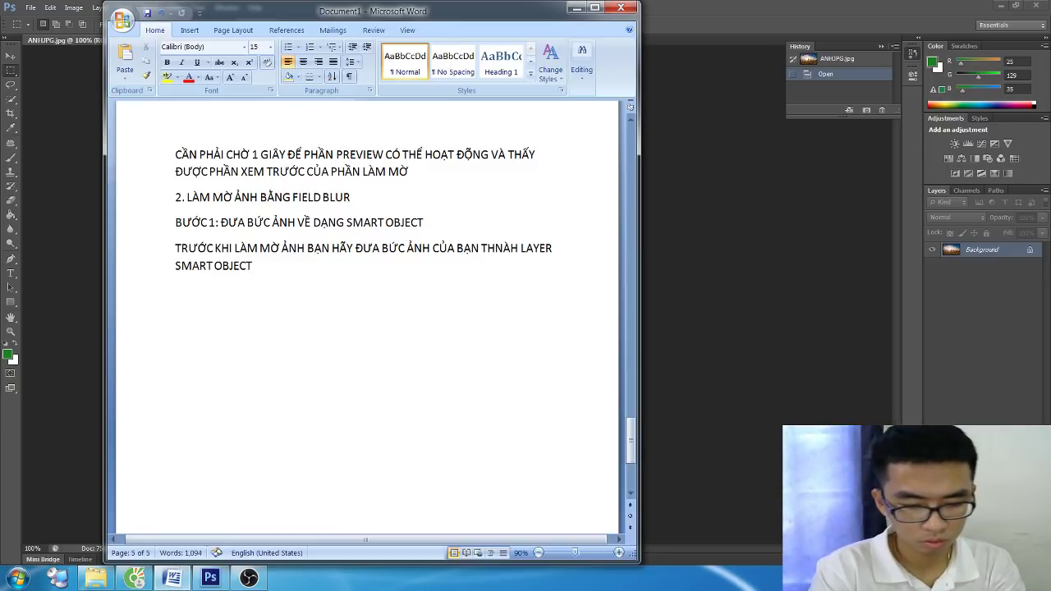
{"action": "type", "text": " TƯ"}
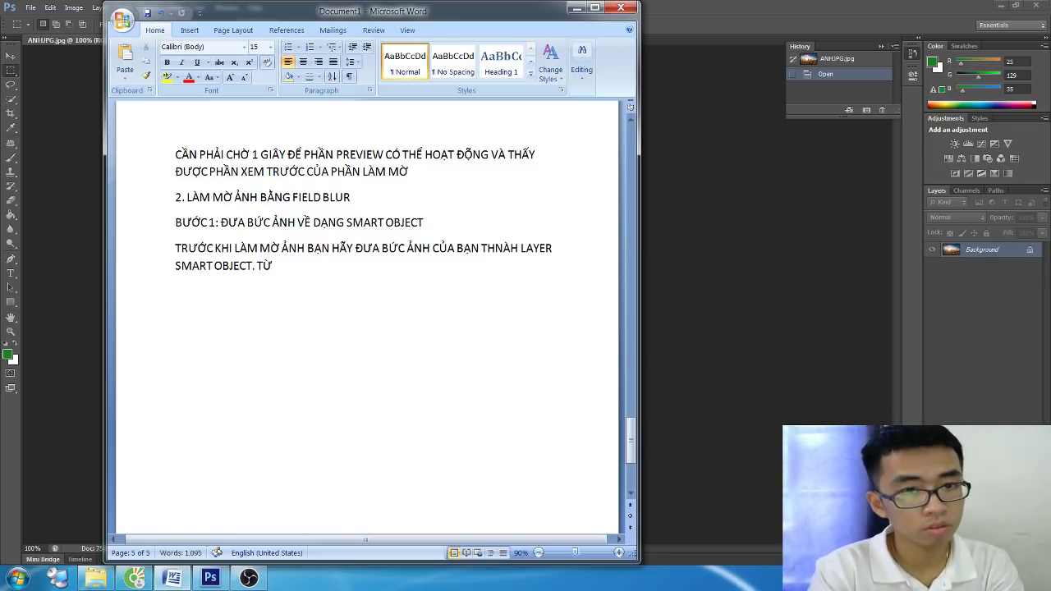
{"action": "type", "text": " BẢN"}
{"action": "type", "text": "H LAÉ"}
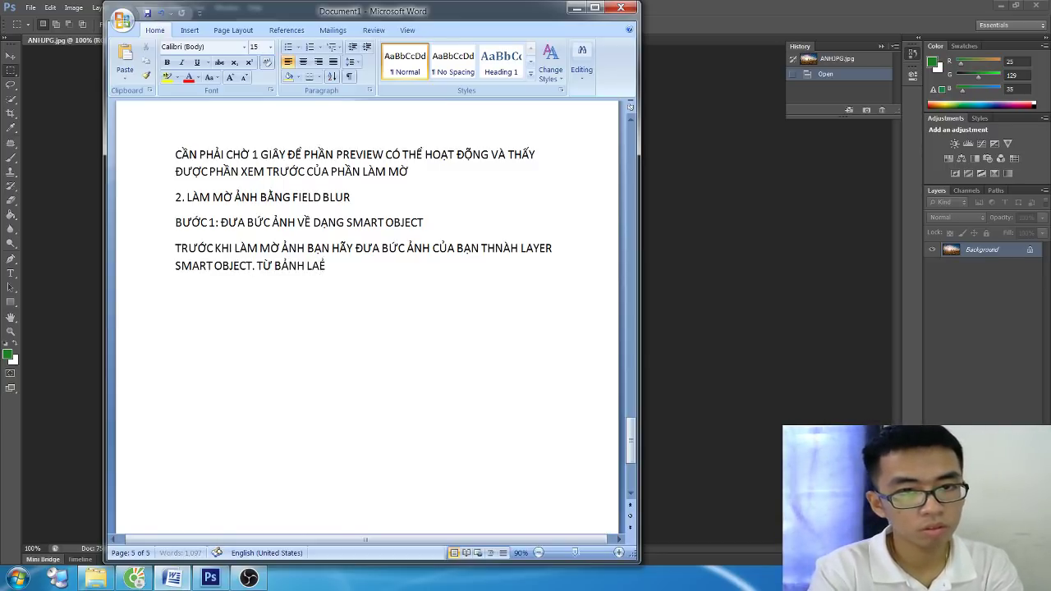
{"action": "type", "text": "YER _F7"}
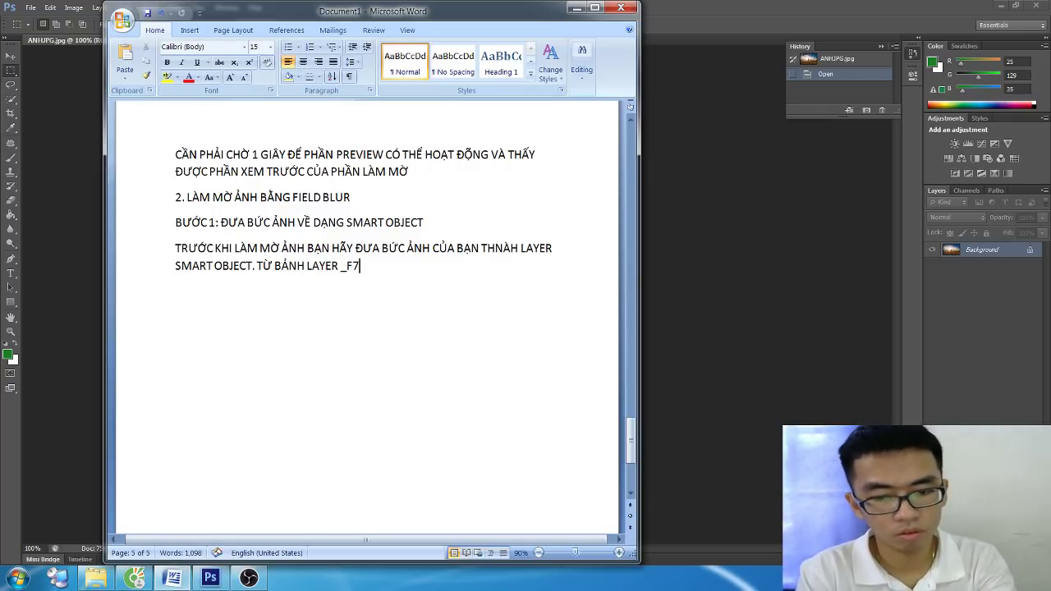
{"action": "type", "text": " )"}
{"action": "key", "text": "Left"}
{"action": "key", "text": "Left"}
{"action": "key", "text": "Left"}
{"action": "type", "text": "("}
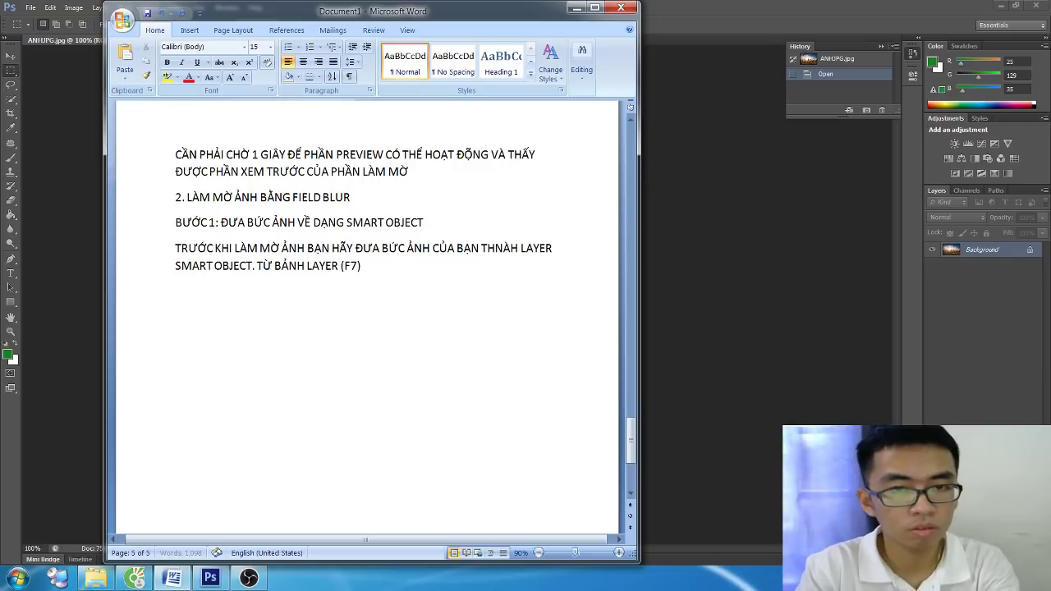
{"action": "key", "text": "End"}
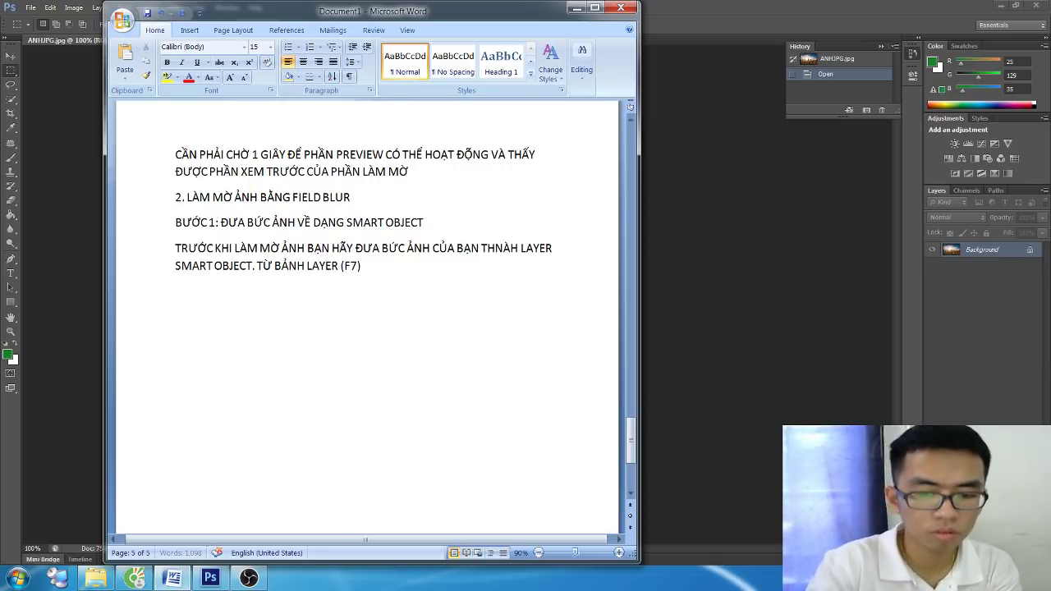
Step: Continue it with '-> CLICK PHẢI CHUỘT VÀO LAYER -> CHỌN CONVERT TO SMART OBJECT.'
{"action": "type", "text": "-> "}
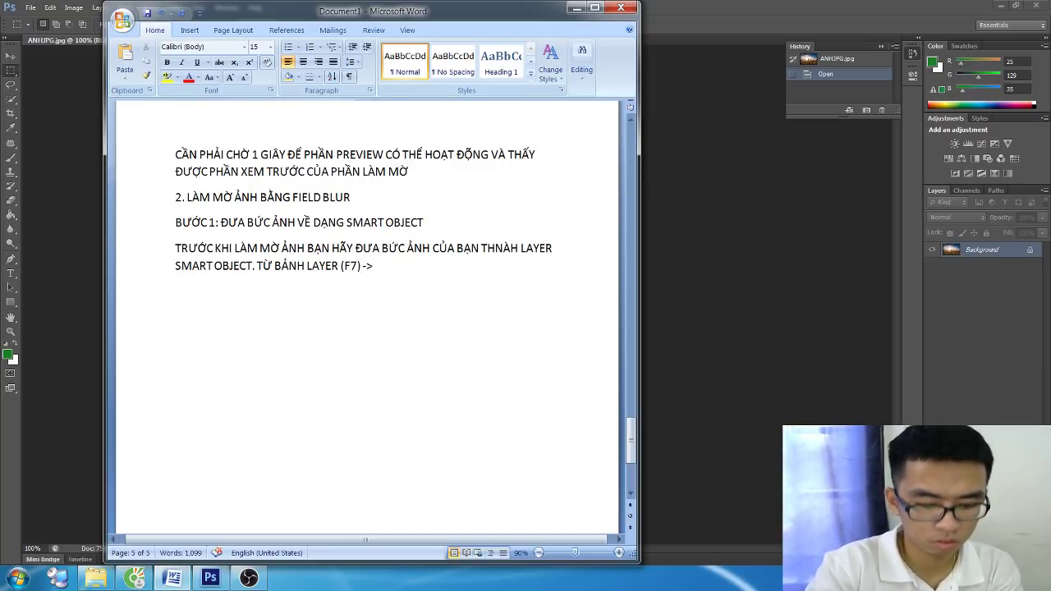
{"action": "type", "text": "C;OCL"}
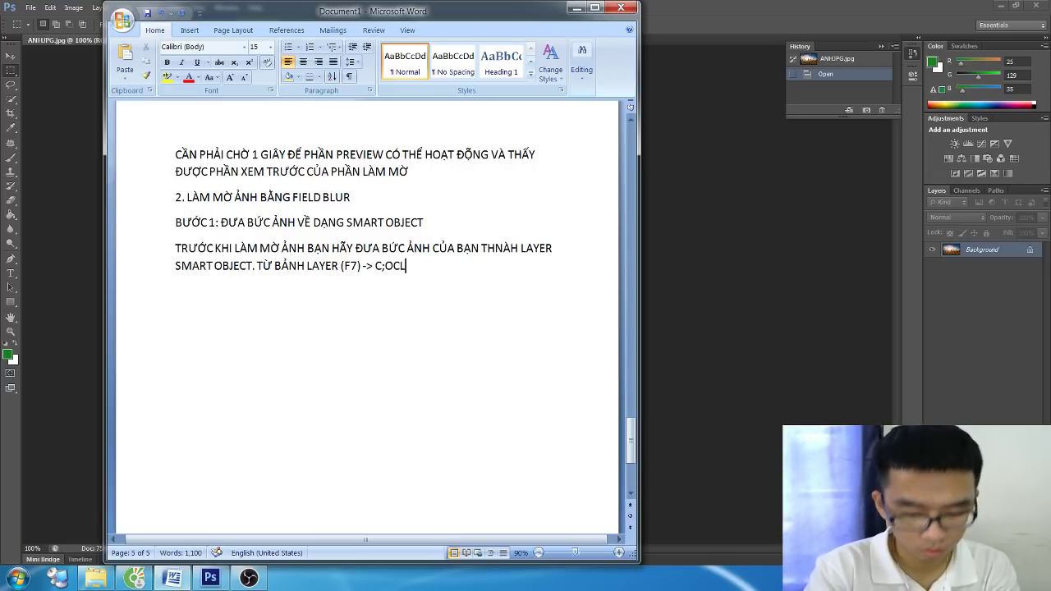
{"action": "type", "text": ".CL"}
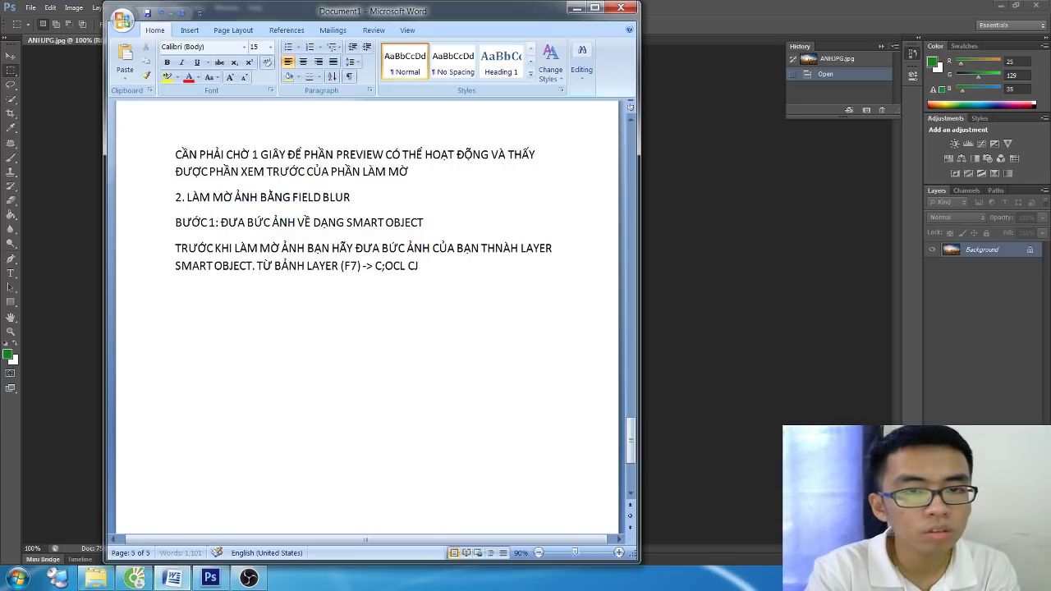
{"action": "key", "text": "BackSpace"}
{"action": "key", "text": "BackSpace"}
{"action": "key", "text": "BackSpace"}
{"action": "key", "text": "BackSpace"}
{"action": "key", "text": "BackSpace"}
{"action": "key", "text": "BackSpace"}
{"action": "type", "text": "L"}
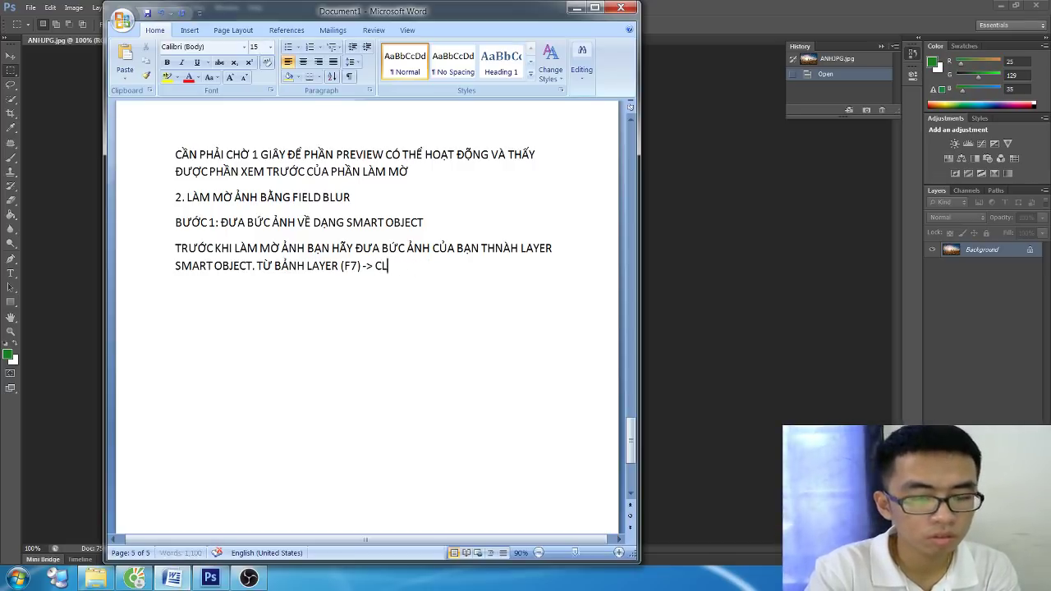
{"action": "type", "text": "ICK CHUỘT PH"}
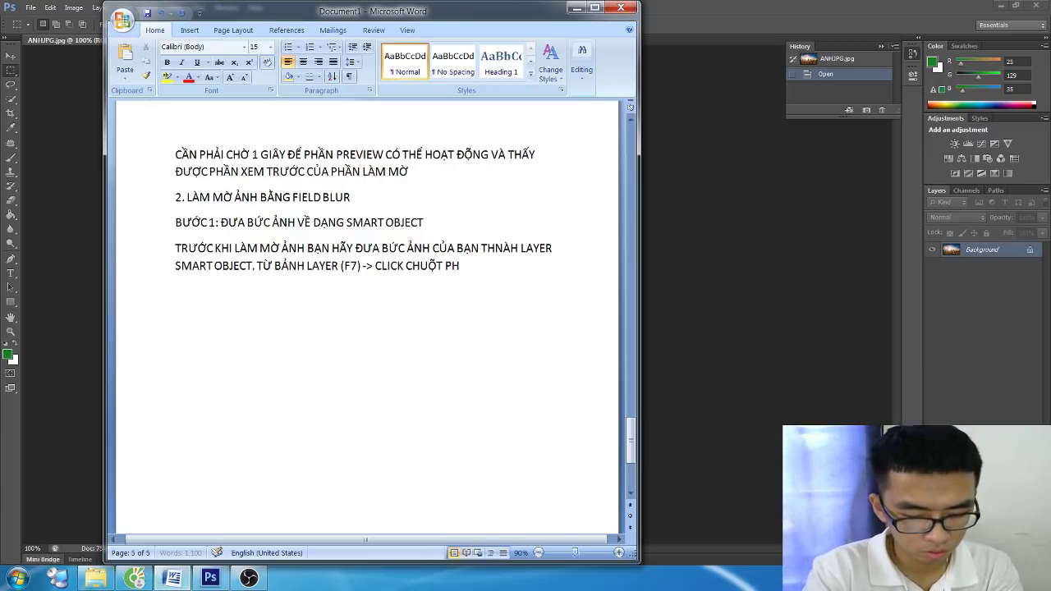
{"action": "key", "text": "BackSpace"}
{"action": "key", "text": "BackSpace"}
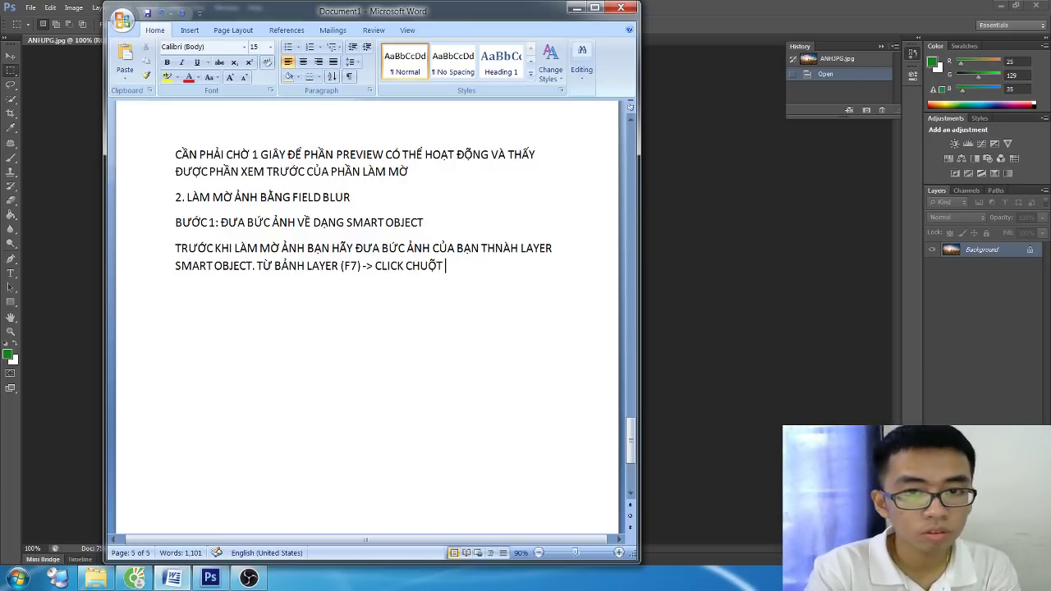
{"action": "key", "text": "BackSpace"}
{"action": "key", "text": "BackSpace"}
{"action": "key", "text": "BackSpace"}
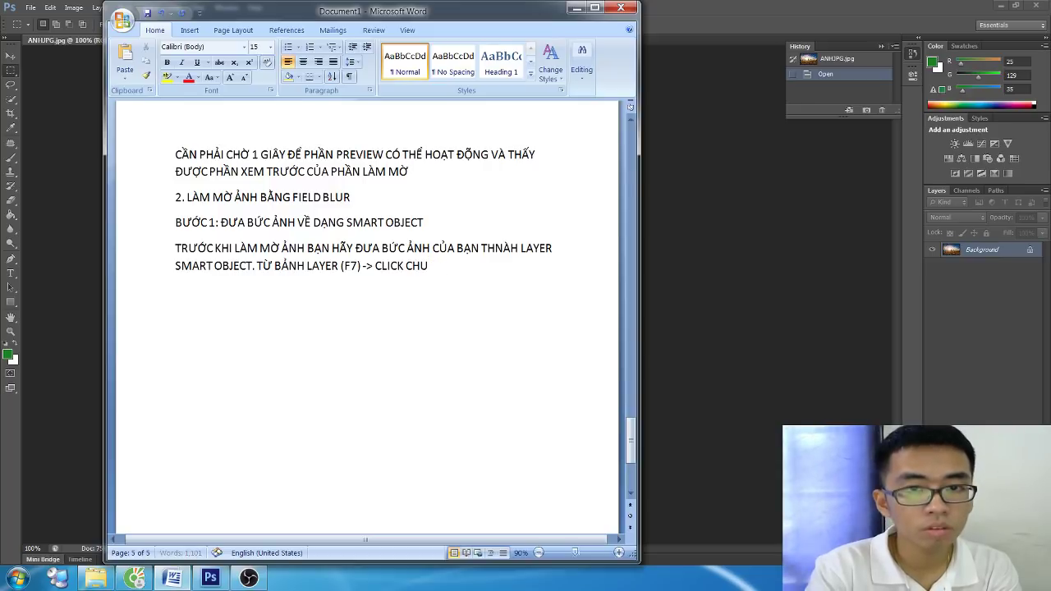
{"action": "key", "text": "BackSpace"}
{"action": "key", "text": "BackSpace"}
{"action": "key", "text": "BackSpace"}
{"action": "type", "text": "PH"}
{"action": "type", "text": "UỖ"}
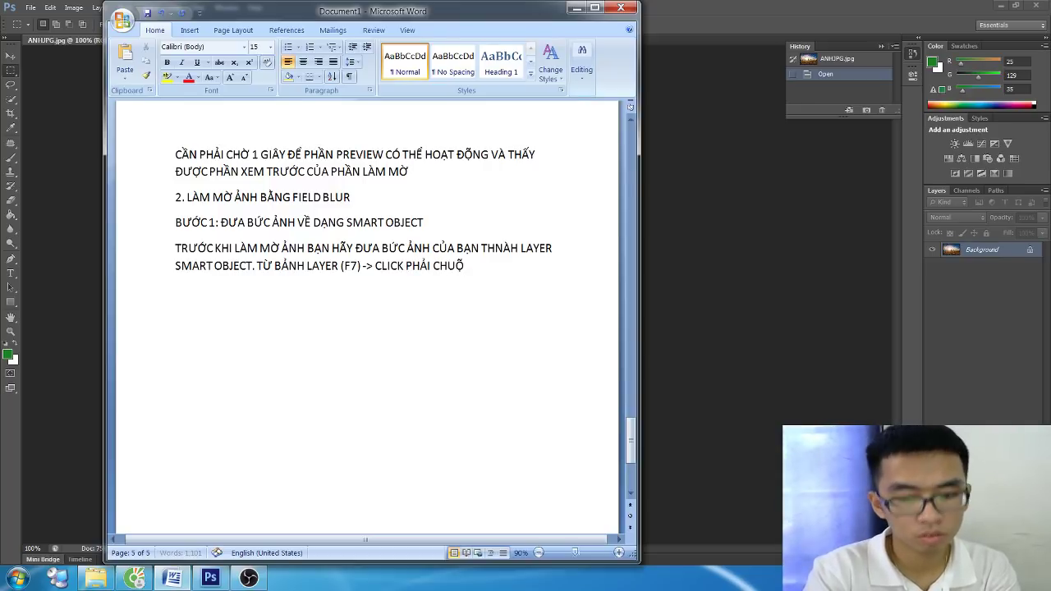
{"action": "type", "text": "T VÀO LAYER"}
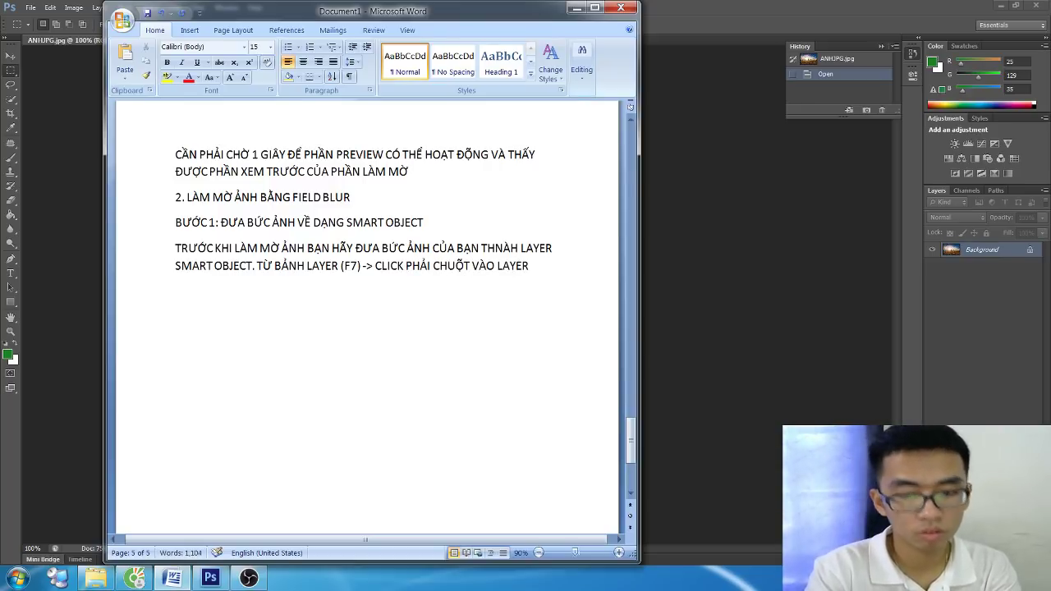
{"action": "type", "text": " -> CHIO"}
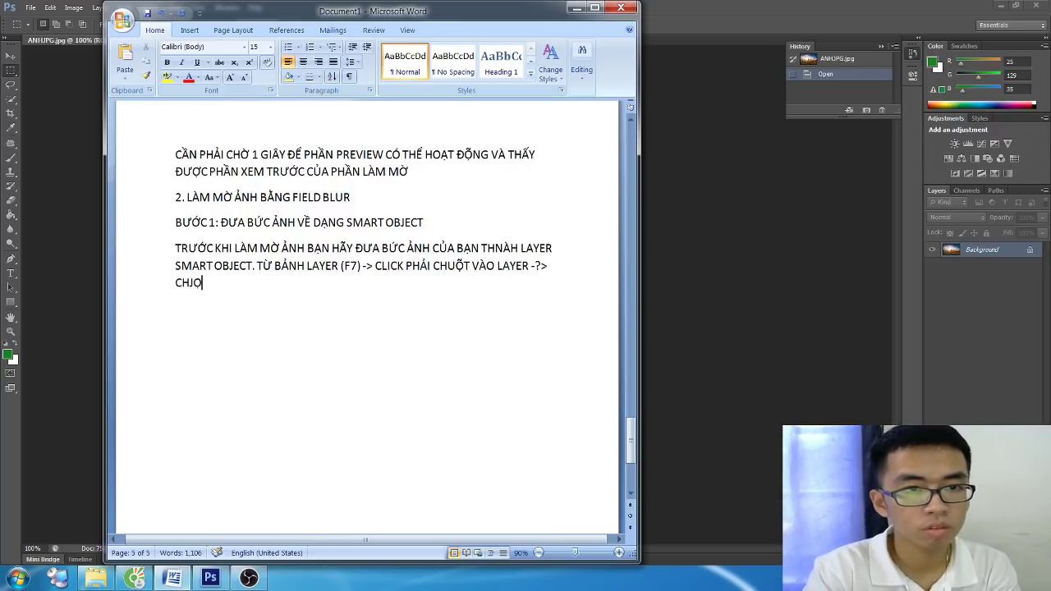
{"action": "key", "text": "BackSpace"}
{"action": "key", "text": "BackSpace"}
{"action": "type", "text": "J"}
{"action": "type", "text": "C"}
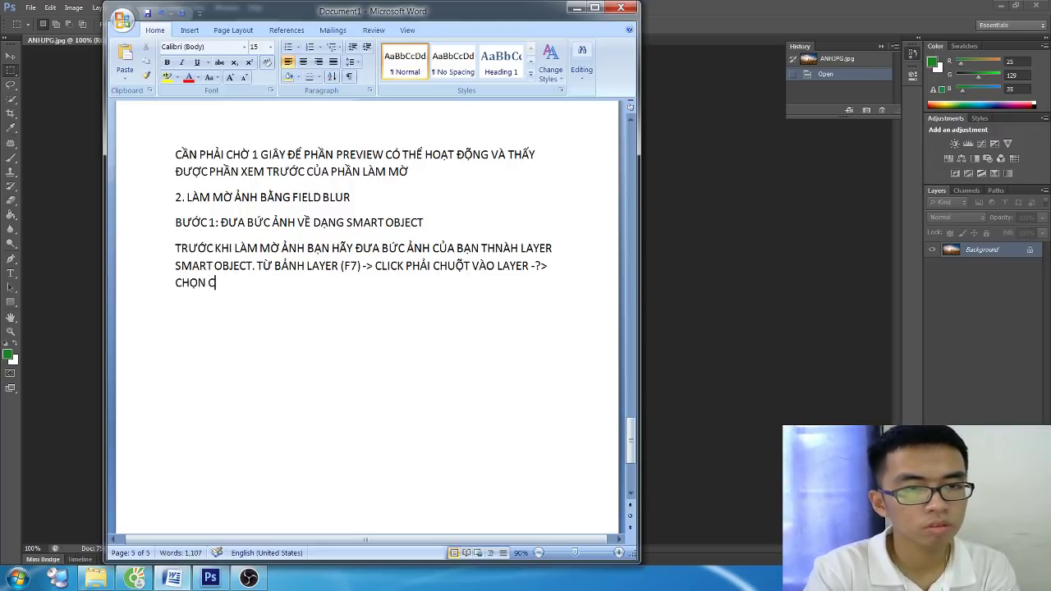
{"action": "type", "text": "ONVERT"}
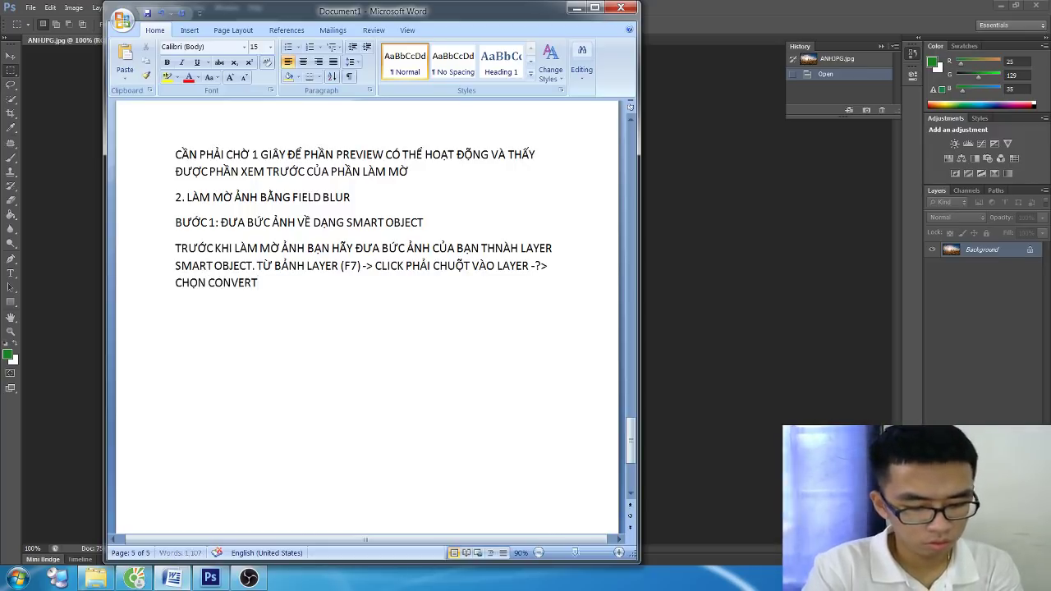
{"action": "type", "text": " TO SMA"}
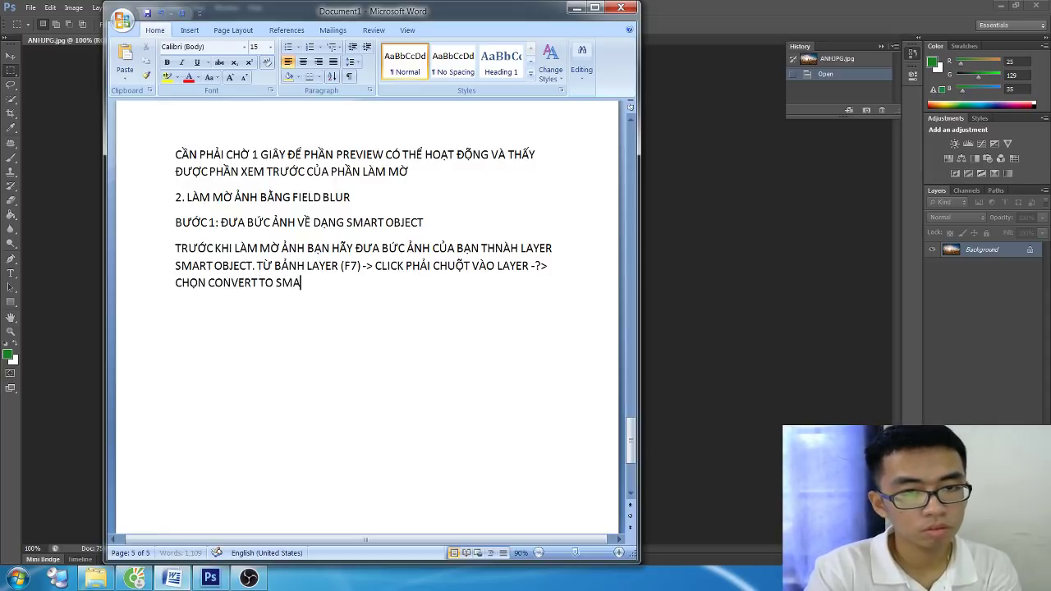
{"action": "type", "text": "ER"}
{"action": "type", "text": "RT"}
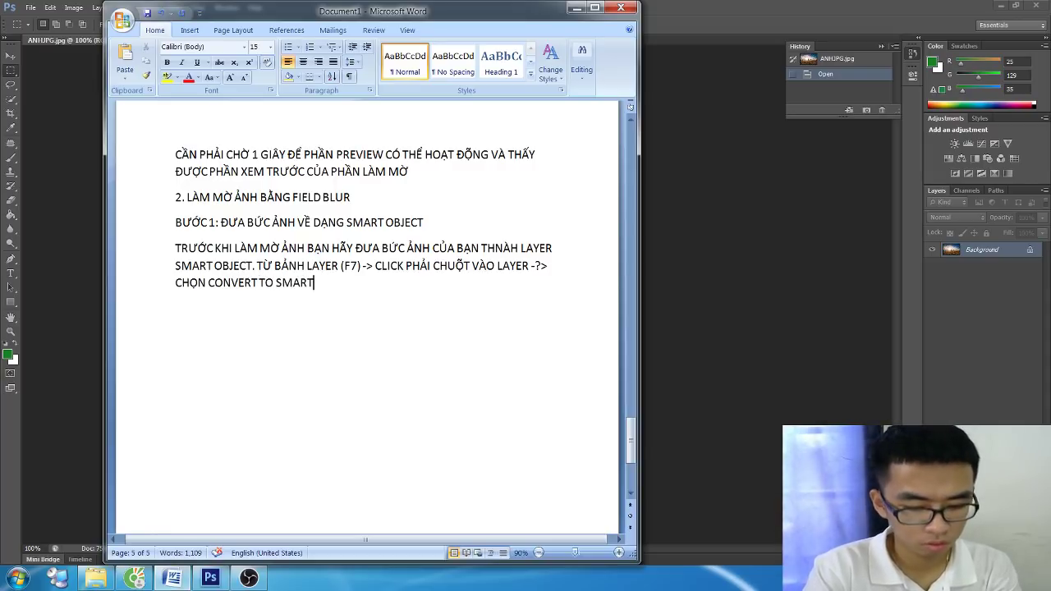
{"action": "type", "text": " OBJECT."}
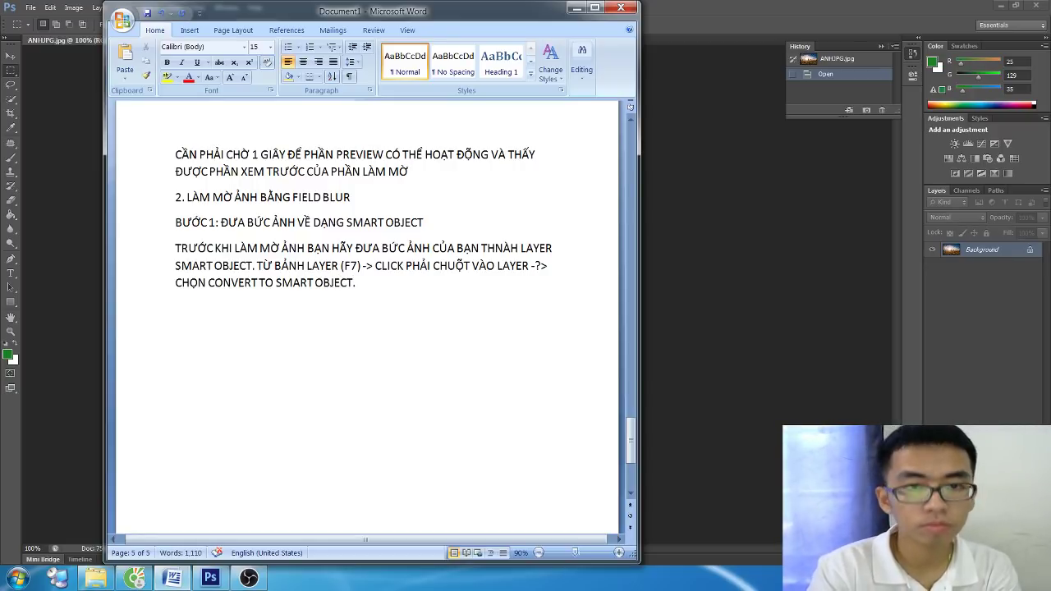
{"action": "key", "text": "alt+Tab"}
Step: Try and undo Convert to Smart Object, add Layer 1, then close ANHJPG.jpg without saving
{"action": "right_click", "coordinate": [974, 253]}
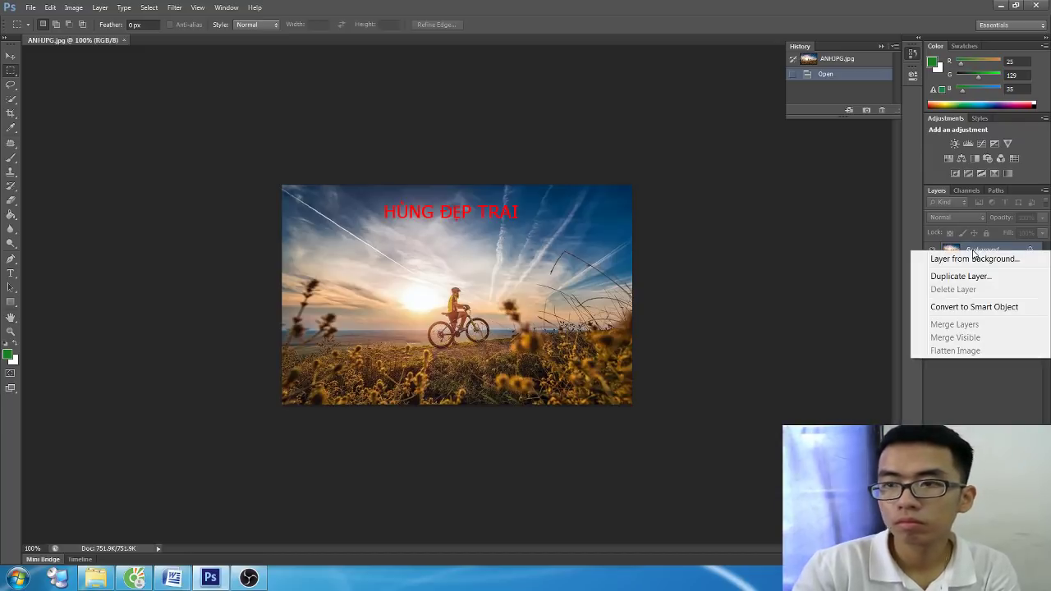
{"action": "left_click", "coordinate": [963, 306]}
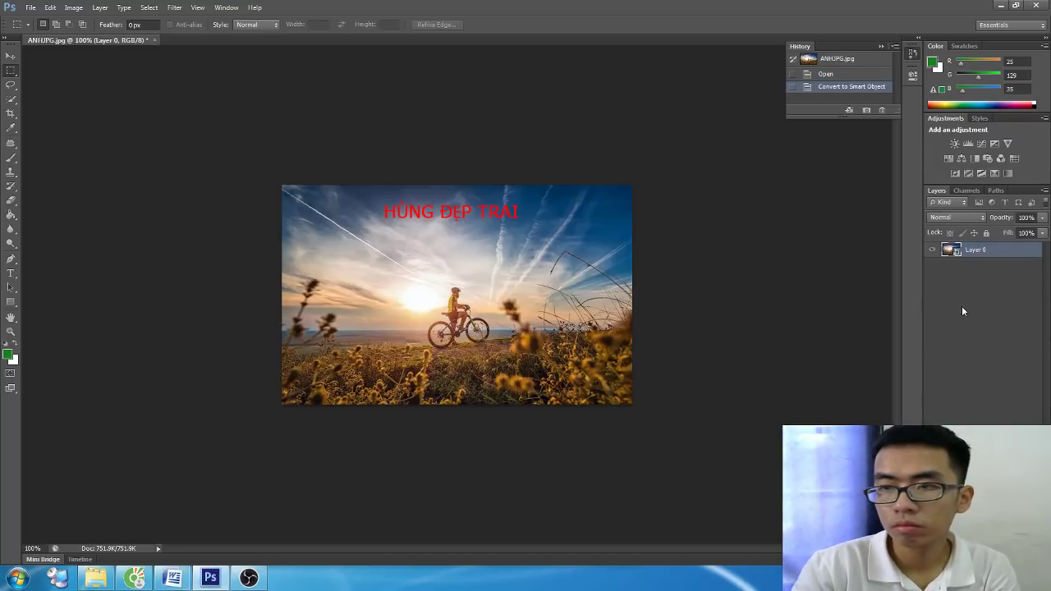
{"action": "key", "text": "ctrl+z"}
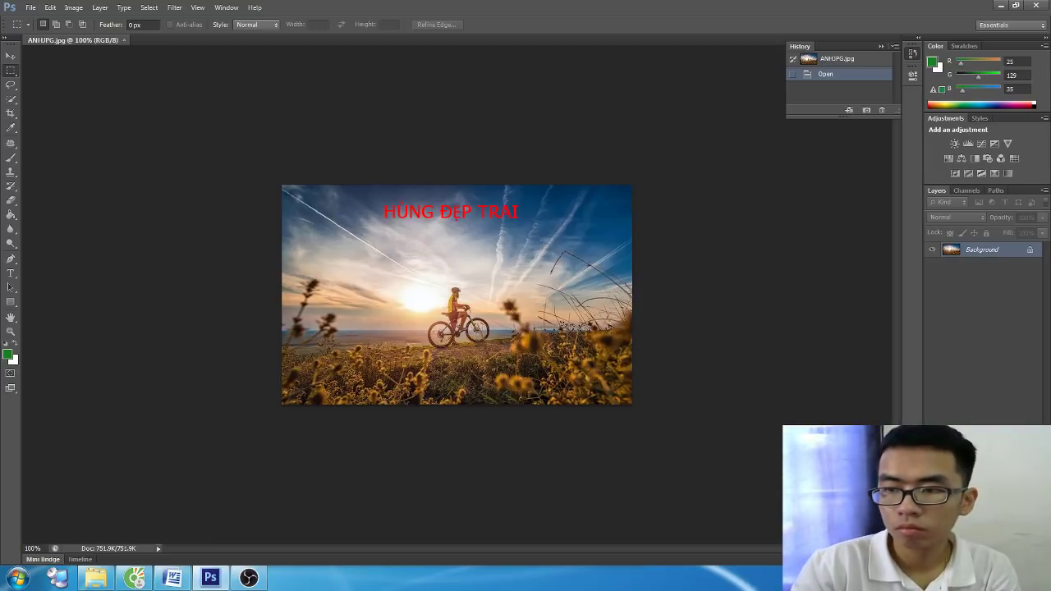
{"action": "key", "text": "ctrl+shift+alt+n"}
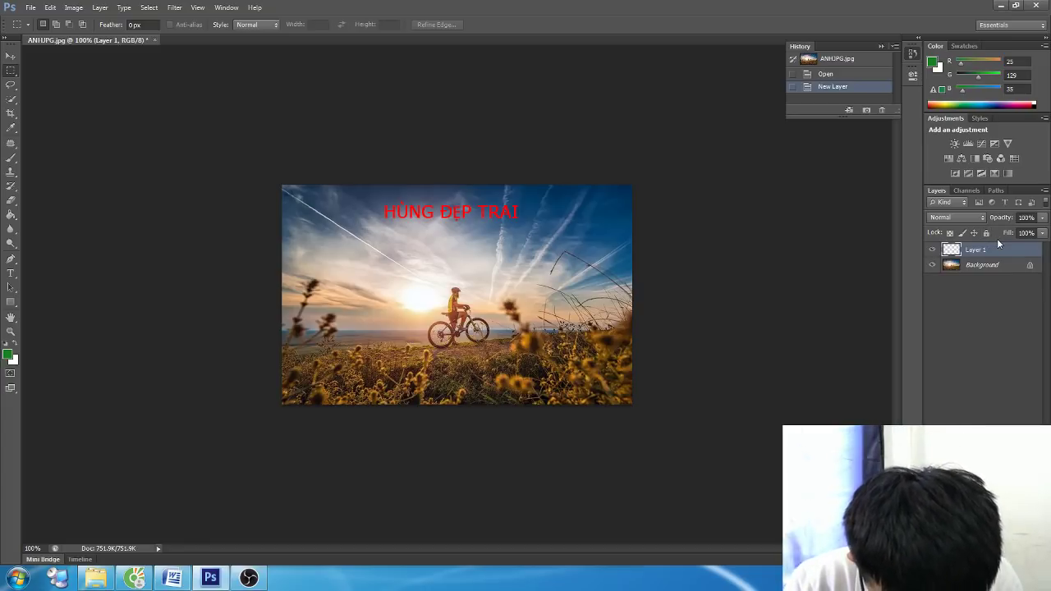
{"action": "left_click", "coordinate": [154, 39]}
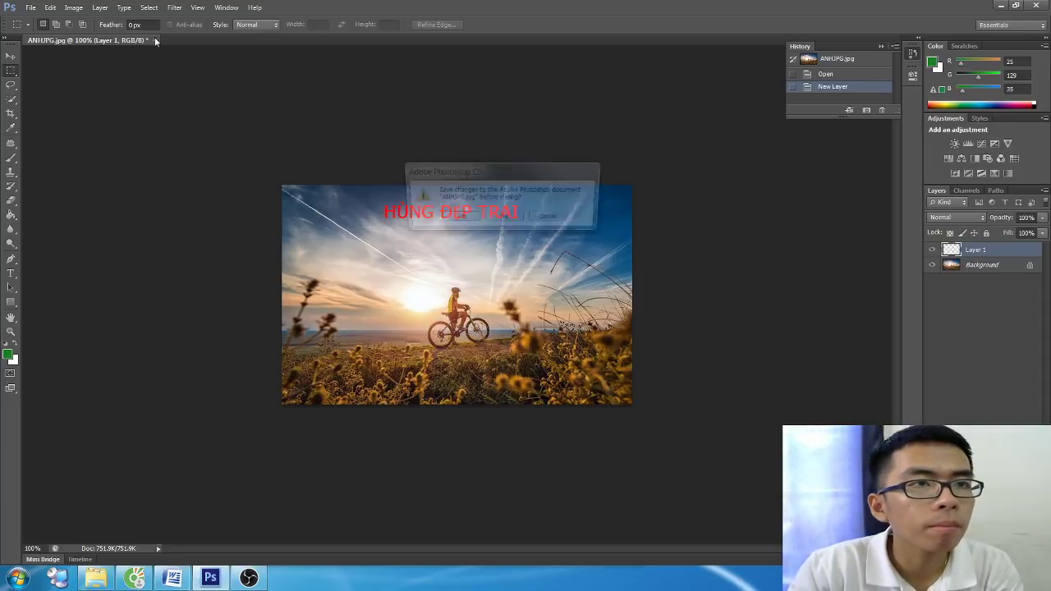
{"action": "left_click", "coordinate": [498, 218]}
Step: Open ANHPNG.png and add a new empty layer above Background
{"action": "left_click", "coordinate": [30, 8]}
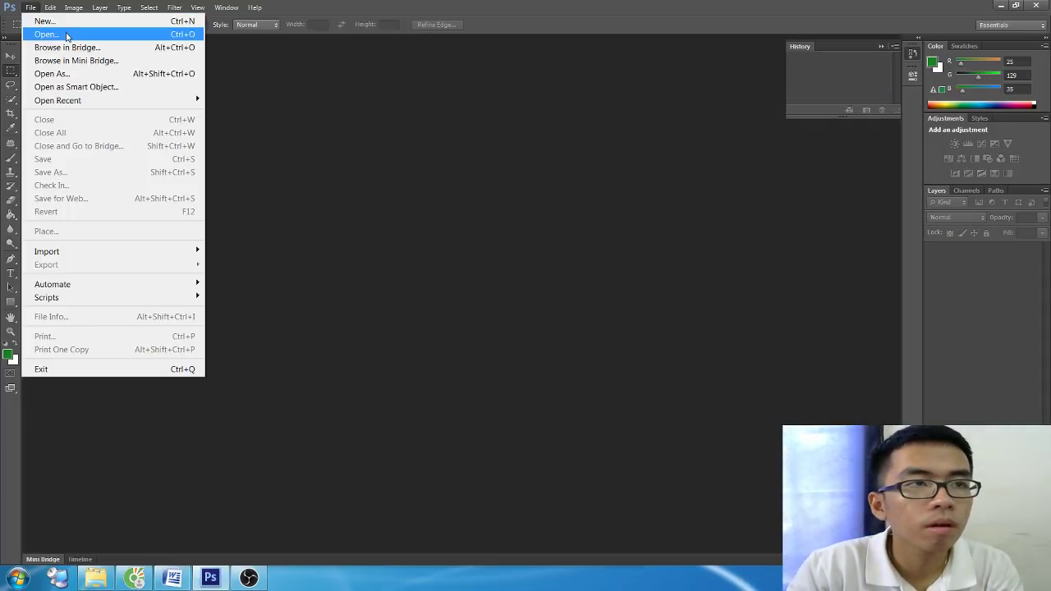
{"action": "left_click", "coordinate": [66, 34]}
{"action": "double_click", "coordinate": [333, 94]}
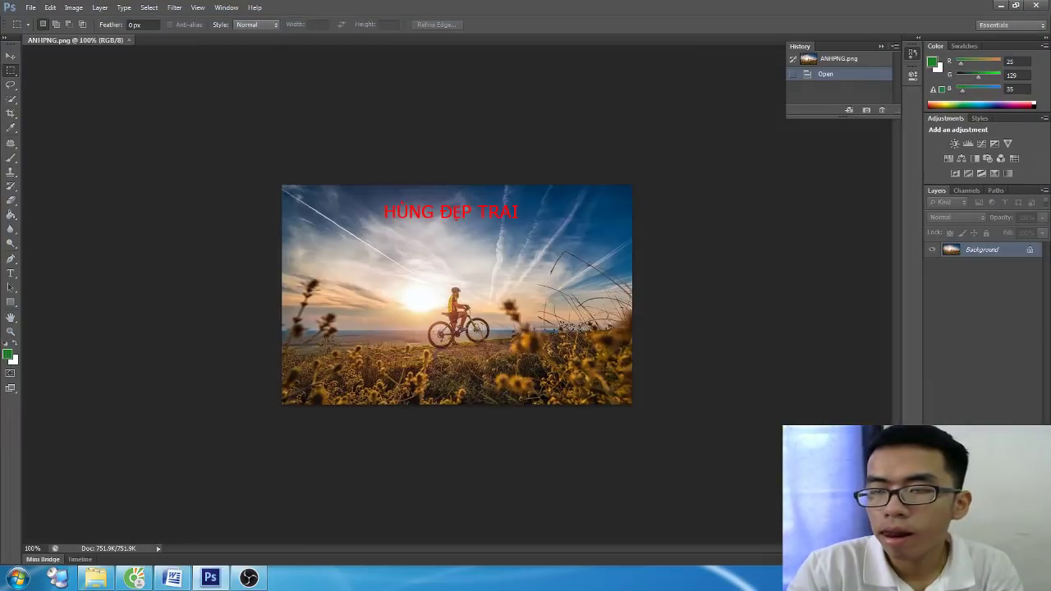
{"action": "key", "text": "ctrl+shift+alt+n"}
Step: Duplicate the Background layer, then delete Layer 1 and the original Background
{"action": "left_click", "coordinate": [970, 269]}
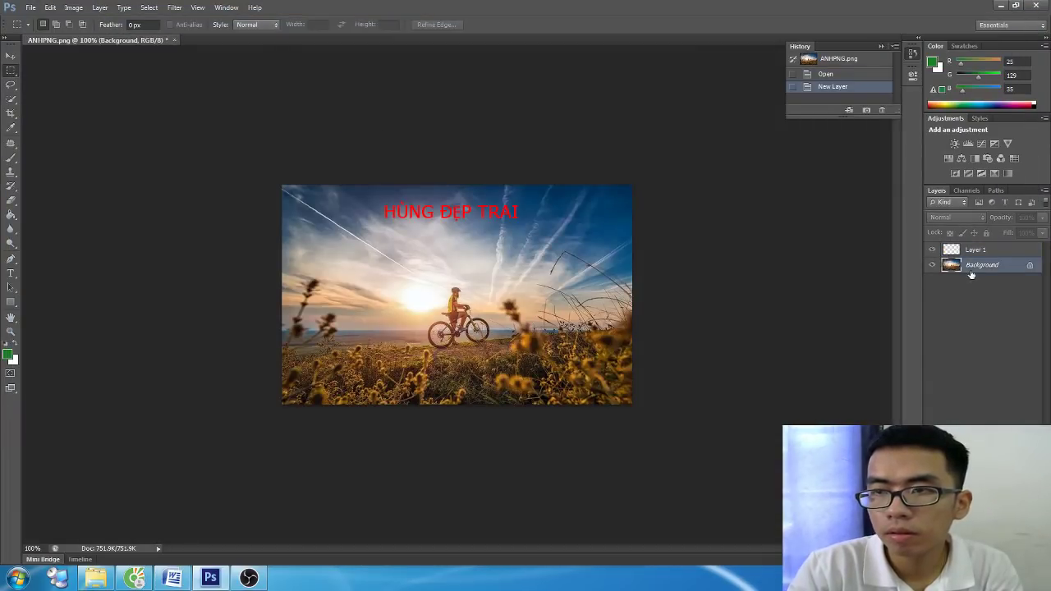
{"action": "right_click", "coordinate": [985, 271]}
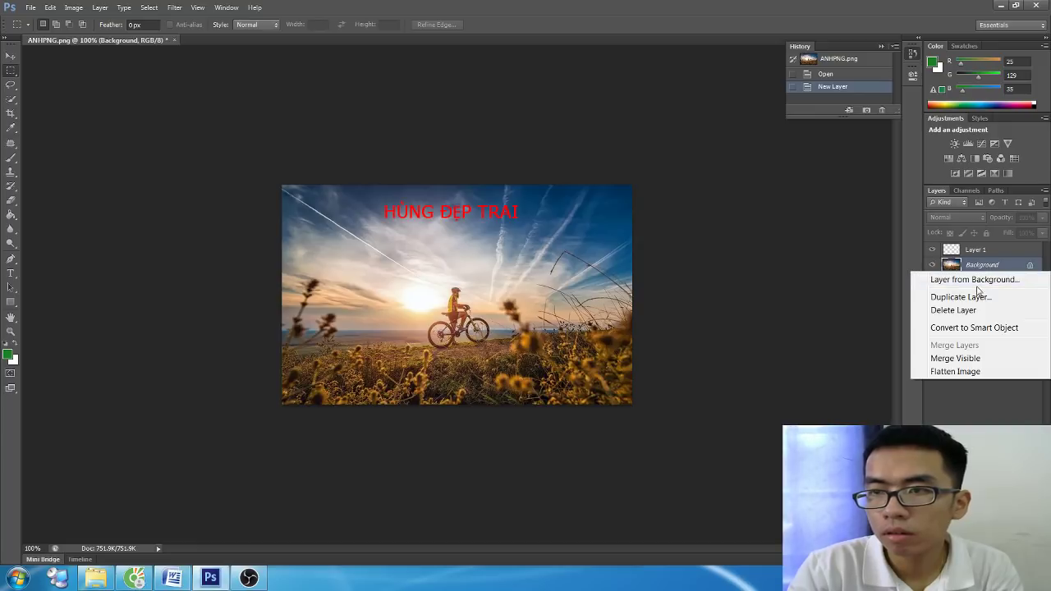
{"action": "left_click", "coordinate": [963, 294]}
{"action": "key", "text": "Return"}
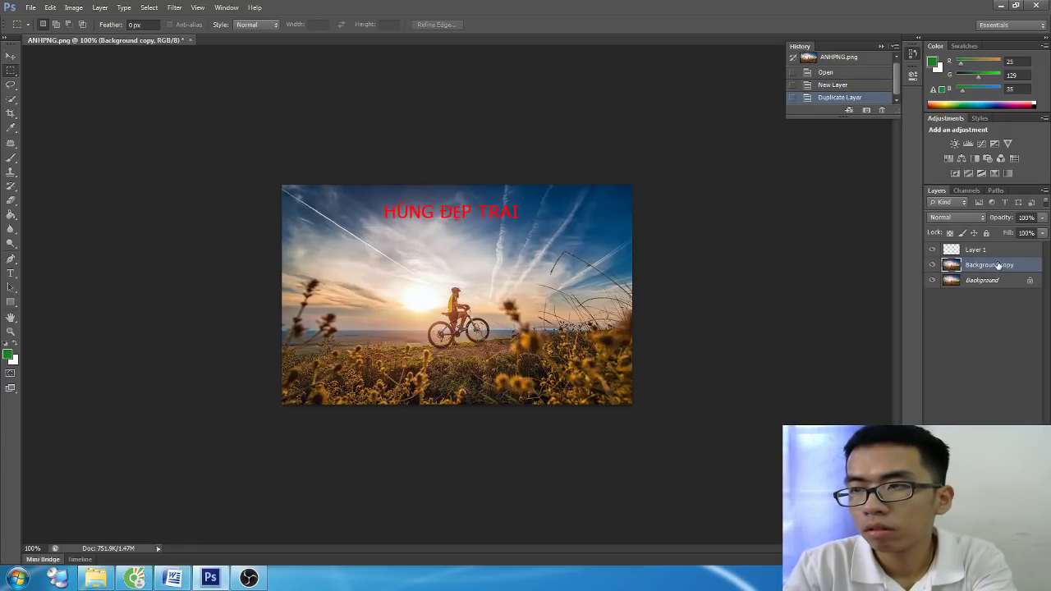
{"action": "double_click", "coordinate": [998, 265]}
{"action": "key", "text": "Return"}
{"action": "key", "text": "alt+bracketright"}
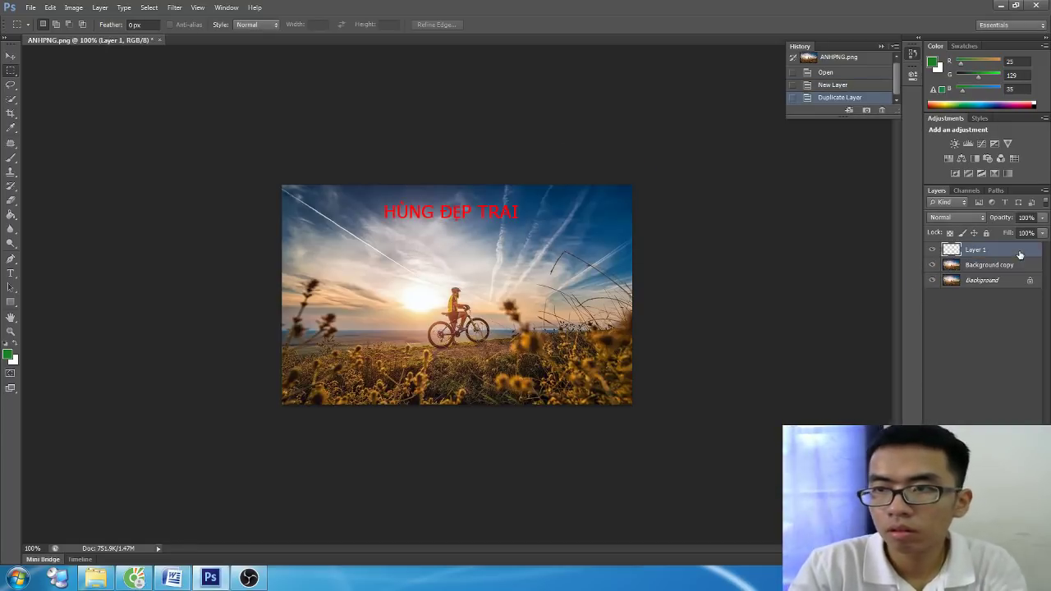
{"action": "key", "text": "Delete"}
{"action": "left_click", "coordinate": [1003, 267]}
{"action": "key", "text": "Delete"}
Step: Rename the Background copy layer to 'Layer'
{"action": "double_click", "coordinate": [994, 250]}
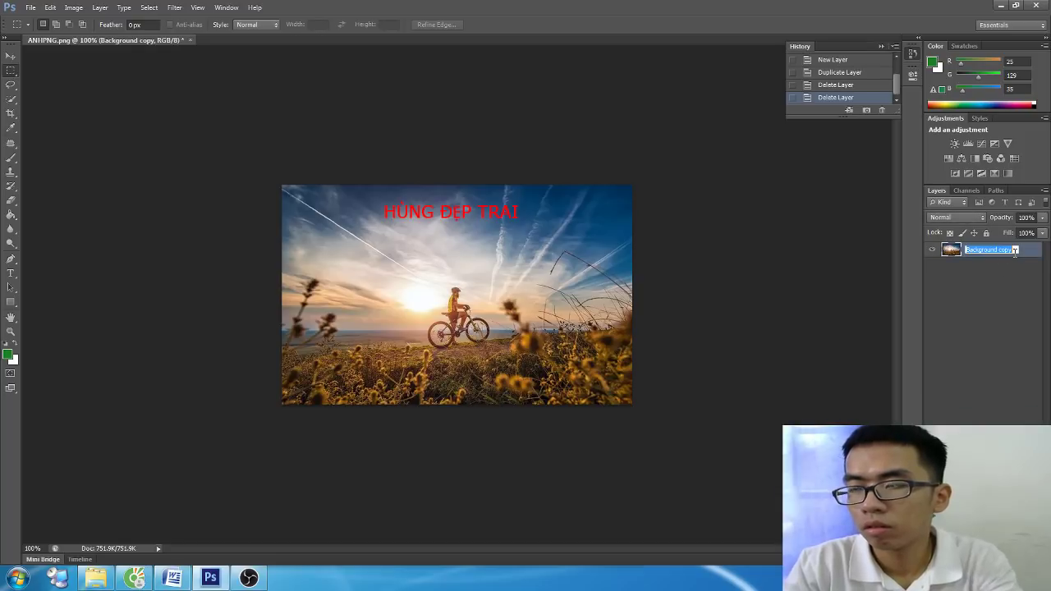
{"action": "type", "text": "lAYER"}
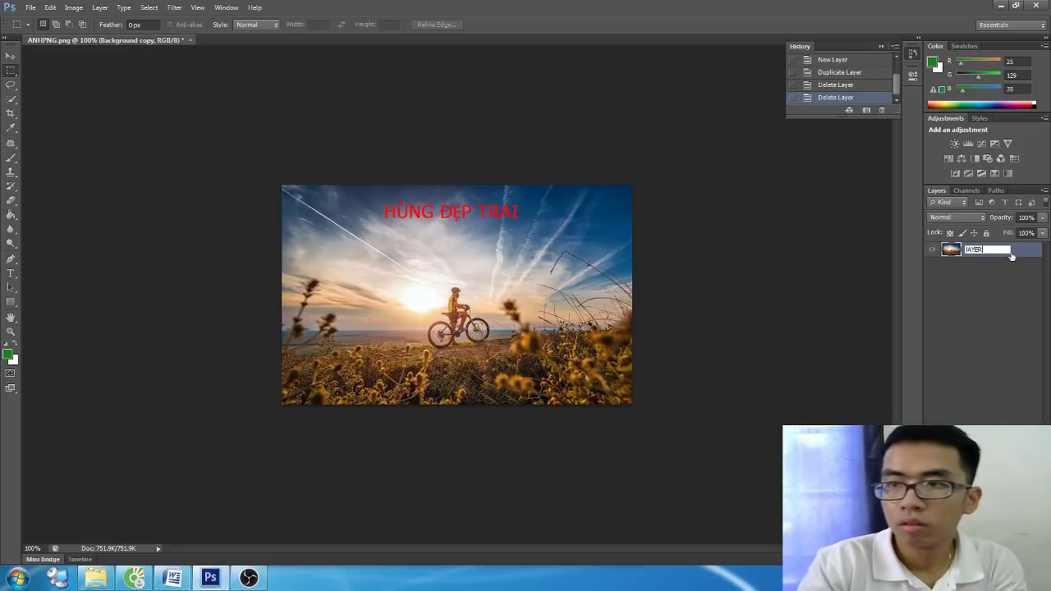
{"action": "key", "text": "Return"}
{"action": "double_click", "coordinate": [977, 250]}
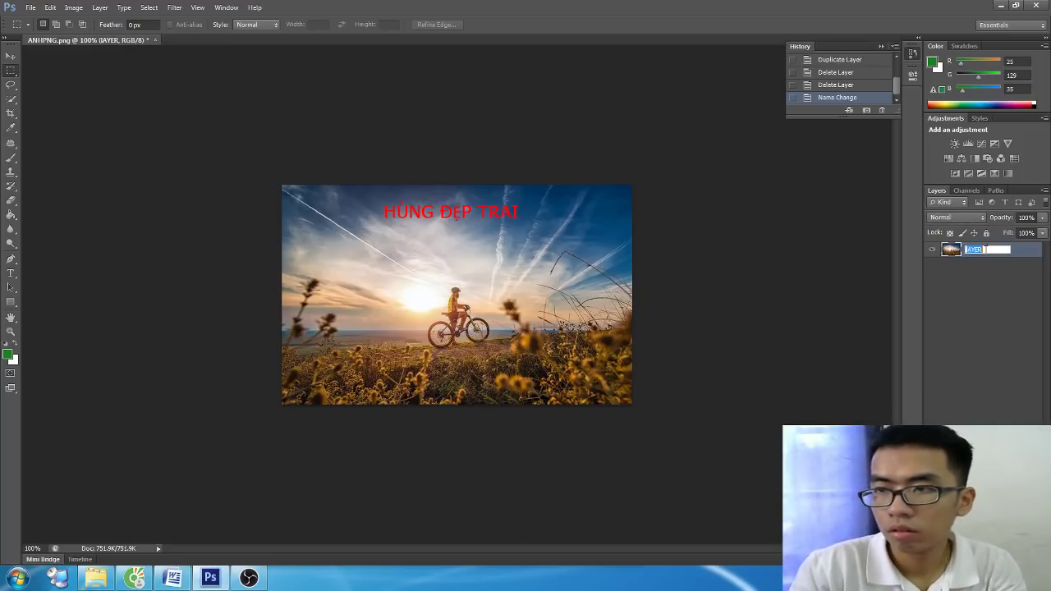
{"action": "type", "text": "L"}
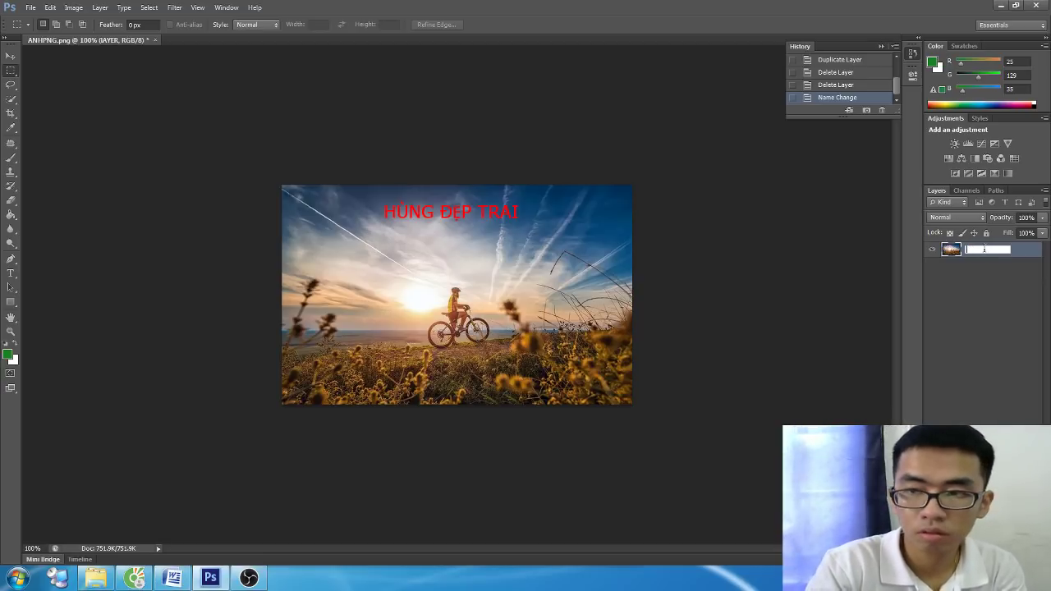
{"action": "type", "text": "ayer"}
{"action": "key", "text": "Return"}
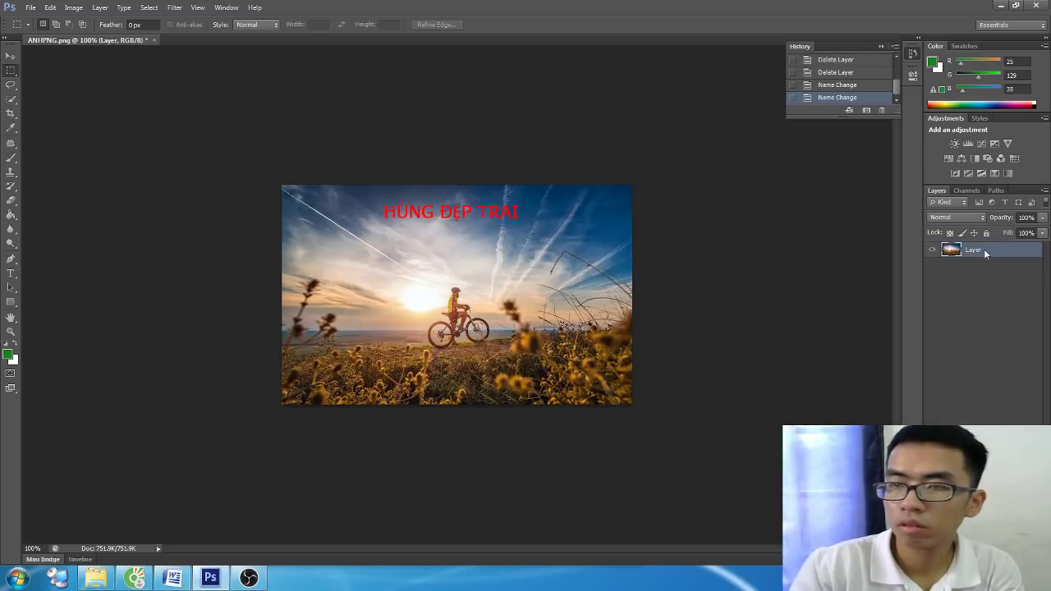
Step: Convert 'Layer' into a Smart Object, then switch to the Word notes
{"action": "right_click", "coordinate": [978, 265]}
{"action": "left_click", "coordinate": [879, 224]}
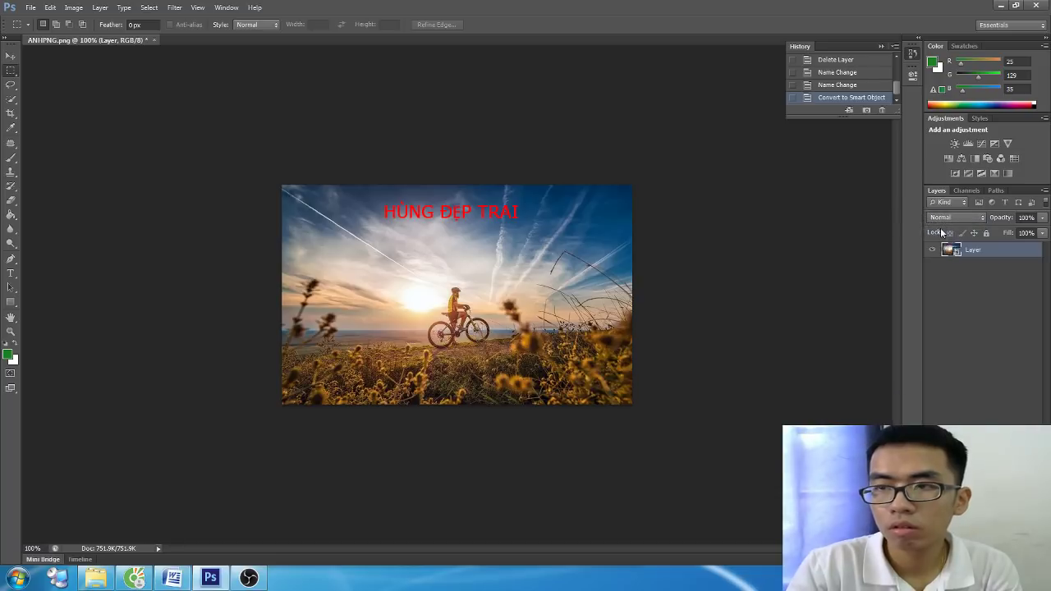
{"action": "right_click", "coordinate": [997, 258]}
{"action": "key", "text": "Escape"}
{"action": "right_click", "coordinate": [995, 253]}
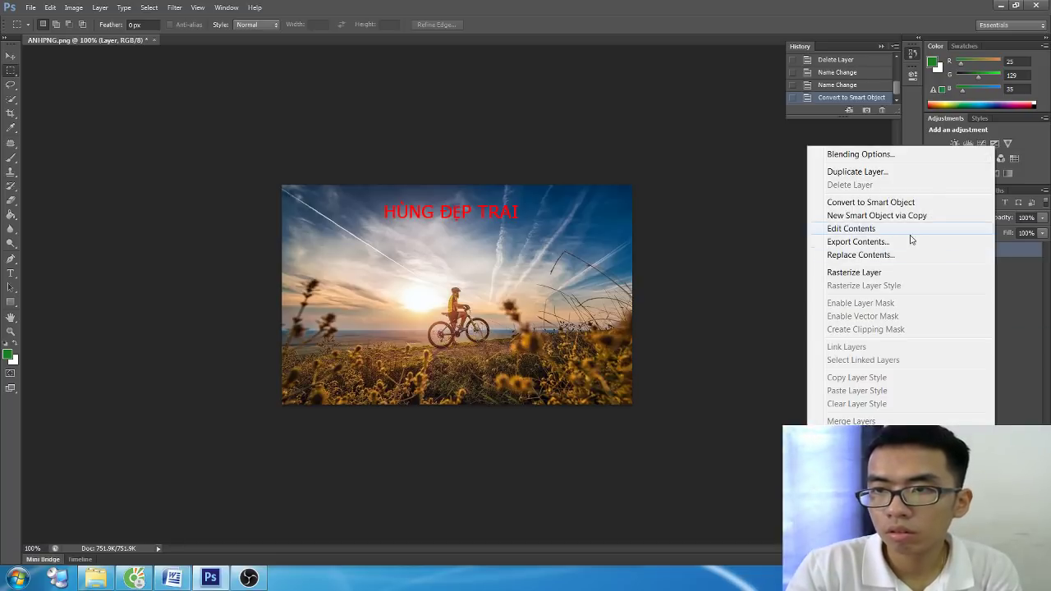
{"action": "left_click", "coordinate": [919, 202]}
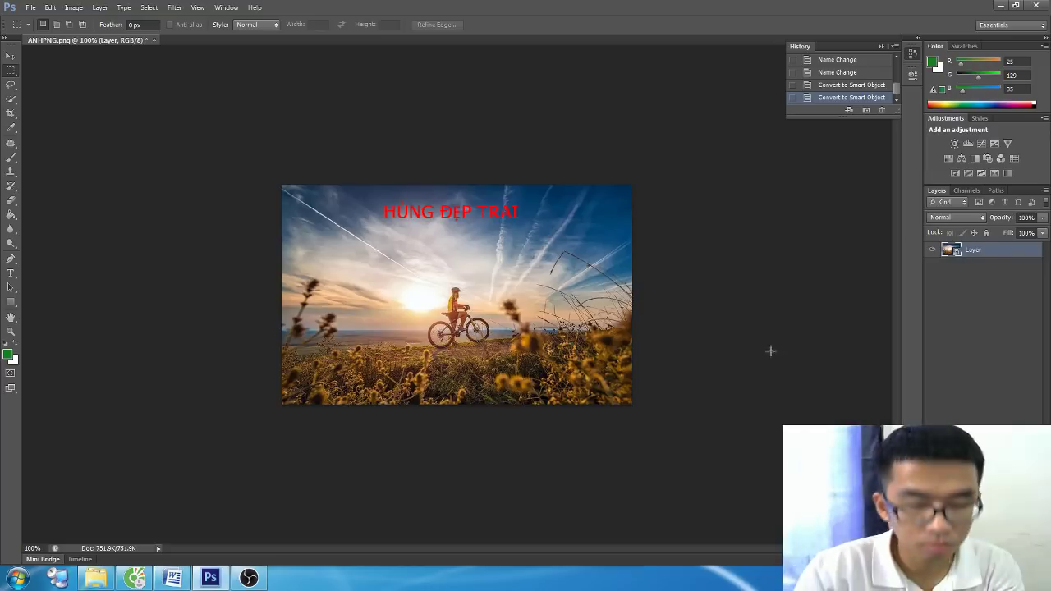
{"action": "key", "text": "alt+Tab"}
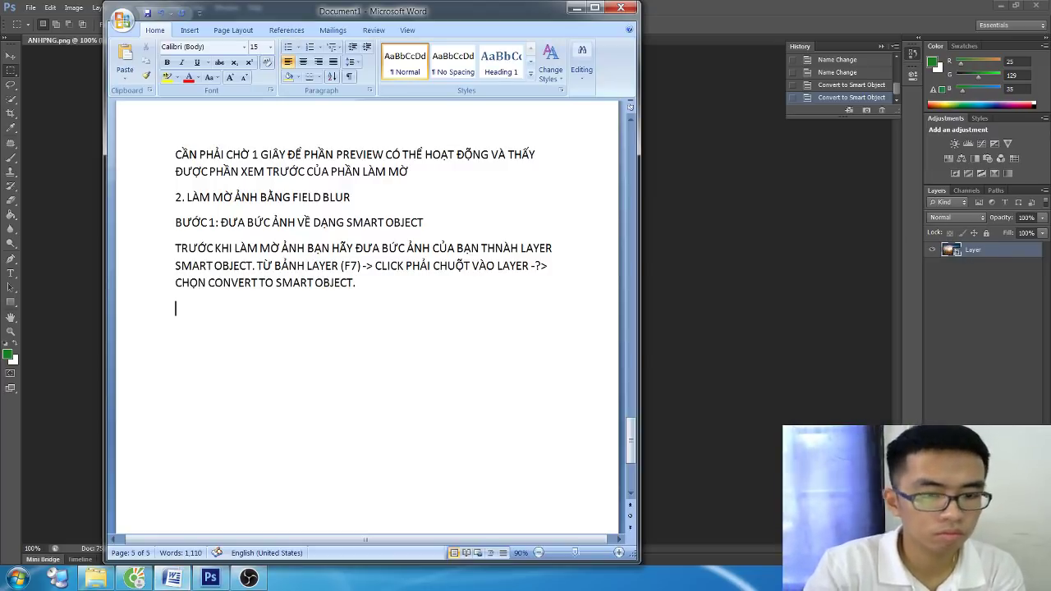
Step: Add 'BƯỚC 2: LỰA CHỌN FIELD BLUR' with the line Filter -> Blur Gallery -> Field Blur
{"action": "type", "text": "BƯỚC 2: LựA"}
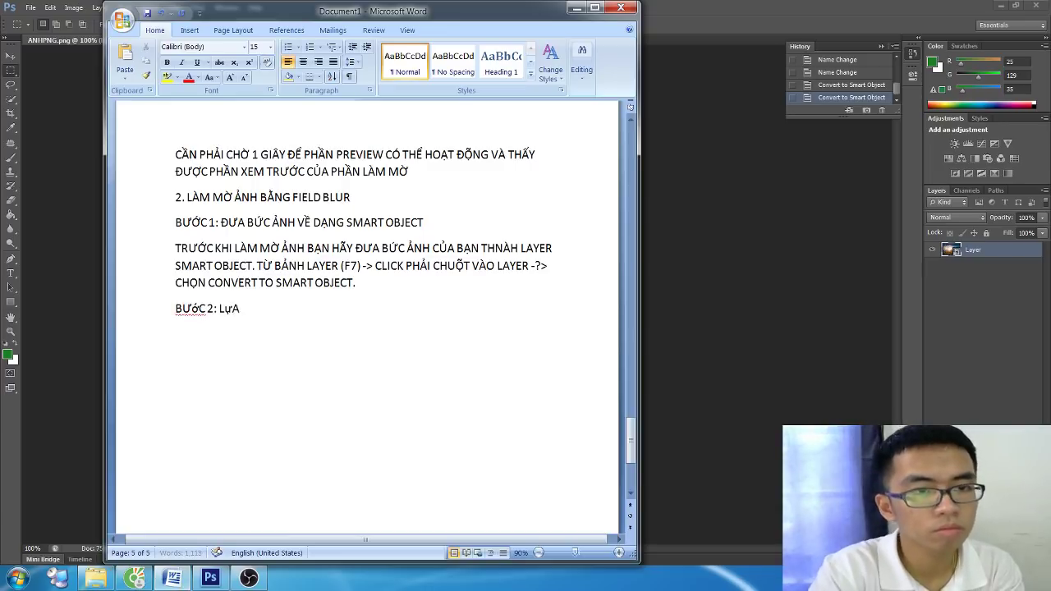
{"action": "type", "text": " CHọN"}
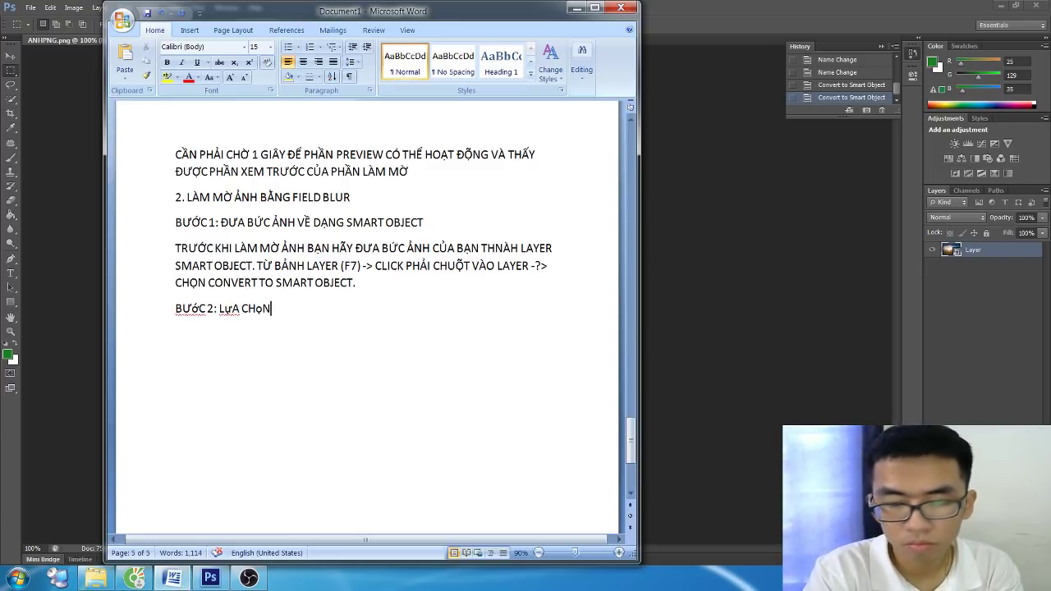
{"action": "key", "text": "BackSpace"}
{"action": "key", "text": "BackSpace"}
{"action": "key", "text": "BackSpace"}
{"action": "key", "text": "BackSpace"}
{"action": "key", "text": "BackSpace"}
{"action": "key", "text": "BackSpace"}
{"action": "key", "text": "BackSpace"}
{"action": "type", "text": "UY"}
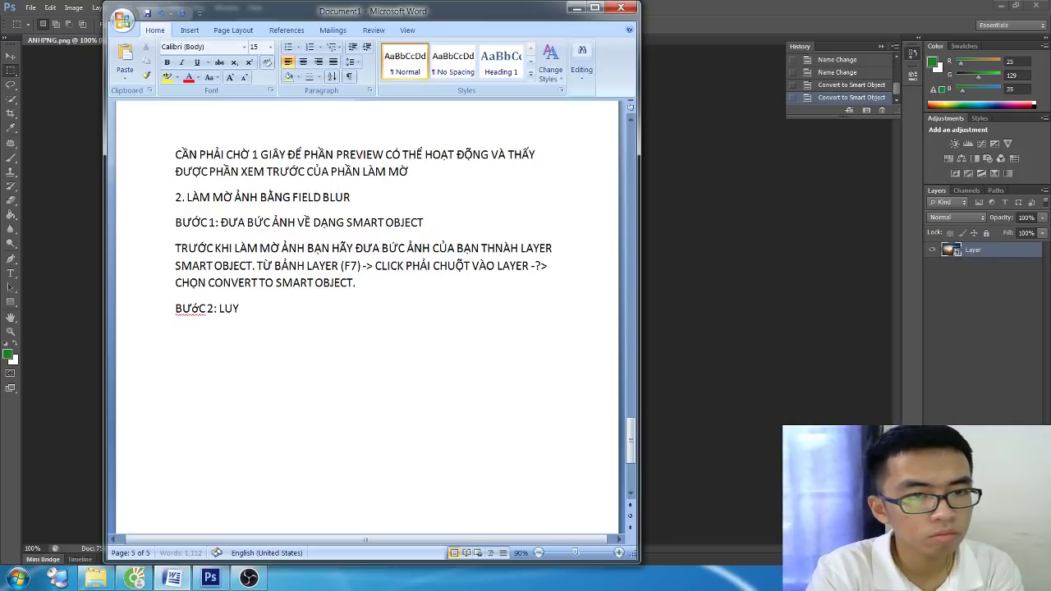
{"action": "type", "text": "W"}
{"action": "type", "text": "A CHỌ"}
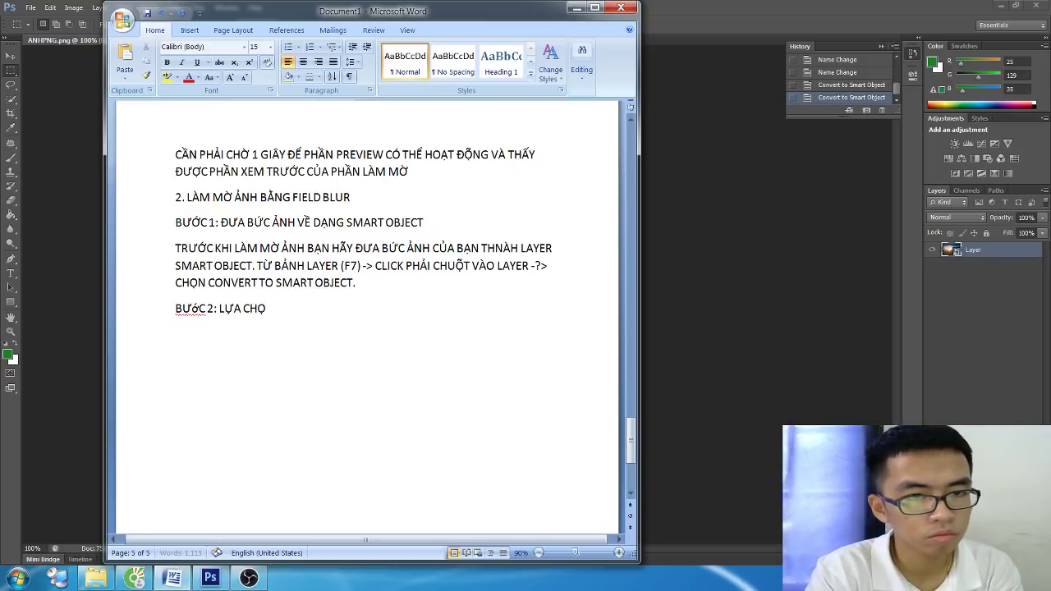
{"action": "type", "text": "N FIELD"}
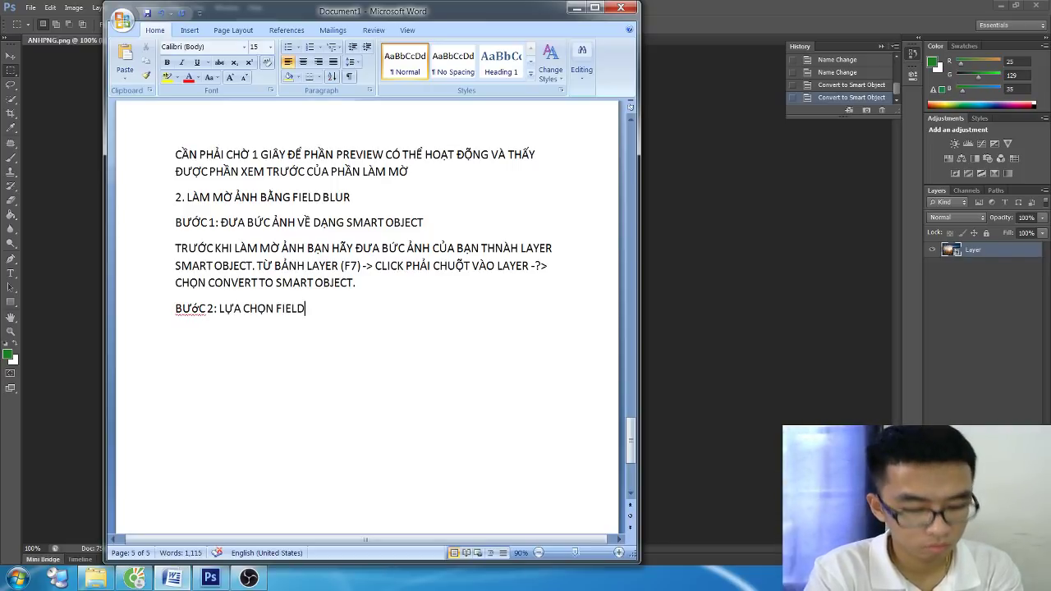
{"action": "type", "text": " BLUR"}
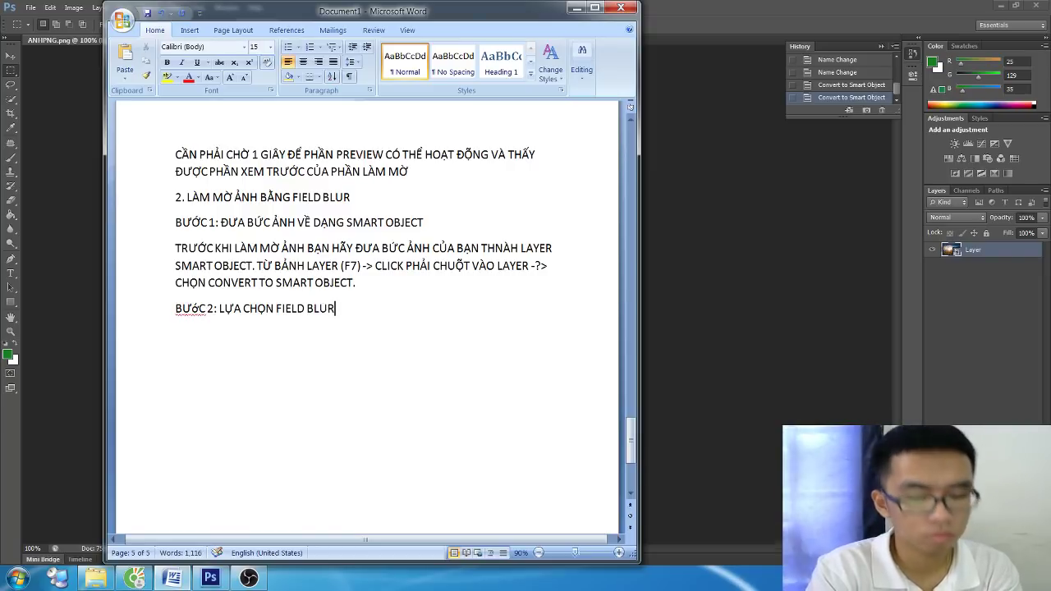
{"action": "key", "text": "Return"}
{"action": "type", "text": "TỪ MENU FIL"}
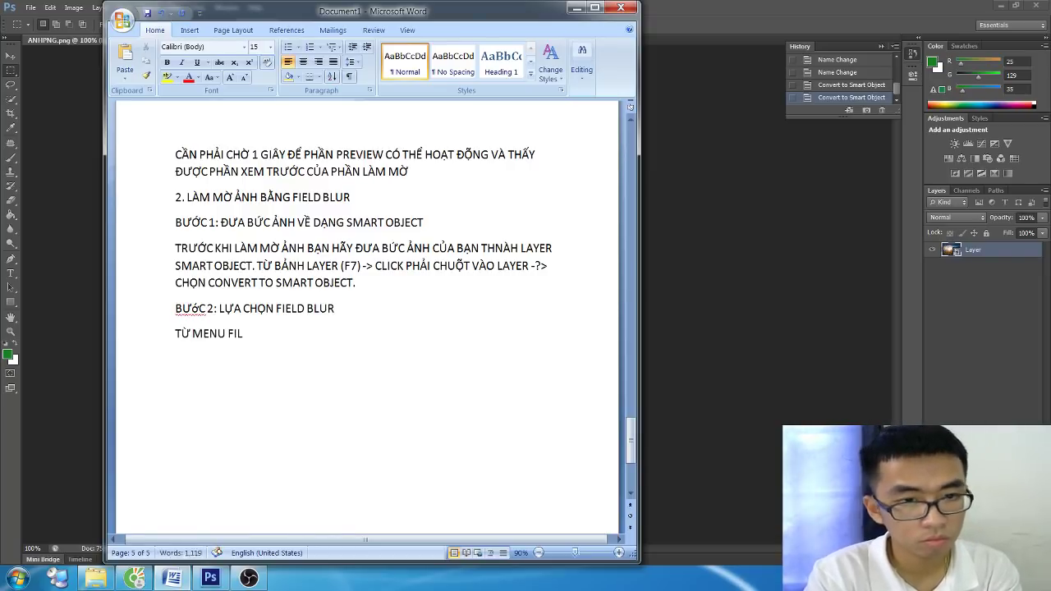
{"action": "type", "text": " TẺ"}
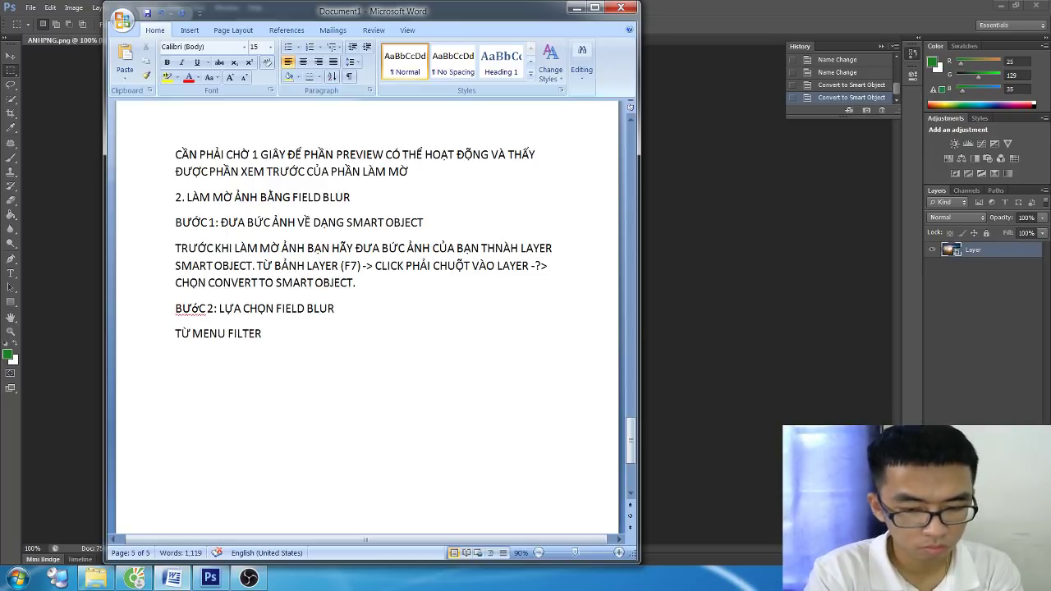
{"action": "type", "text": " -> CHỌN BLU"}
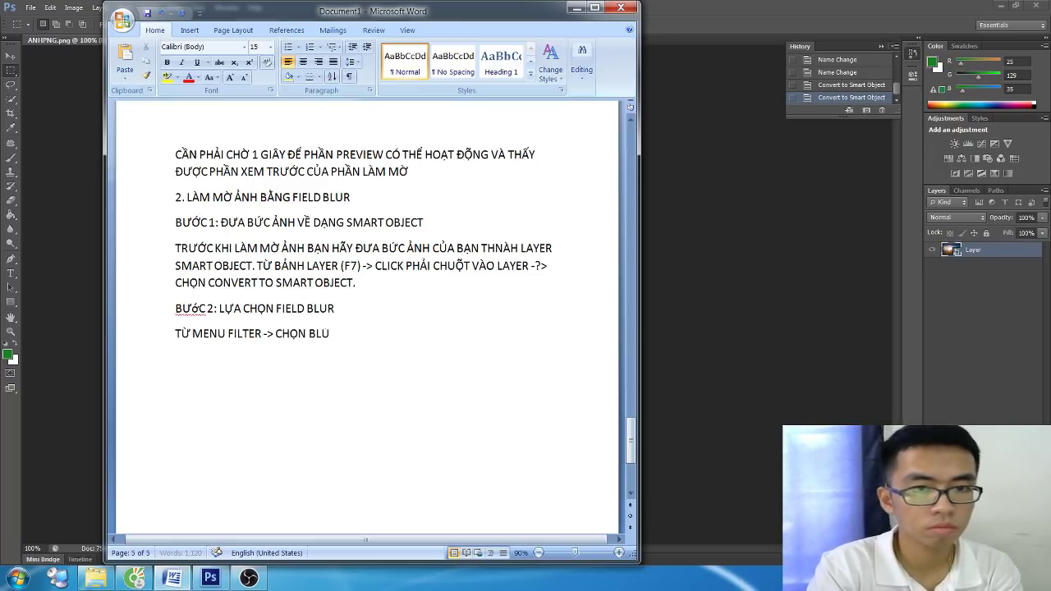
{"action": "type", "text": "R GALLE"}
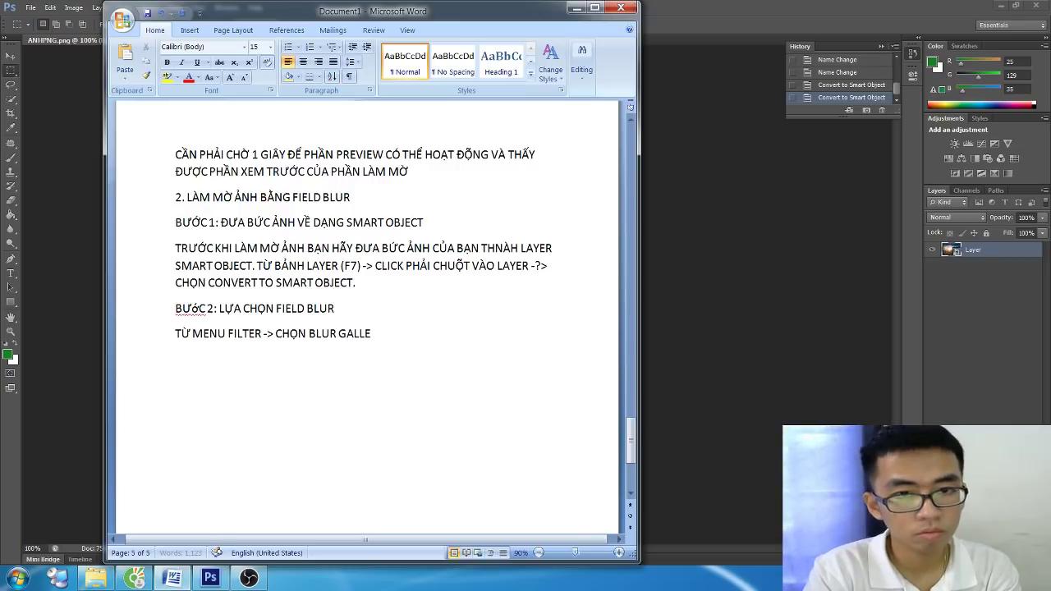
{"action": "type", "text": "RY-"}
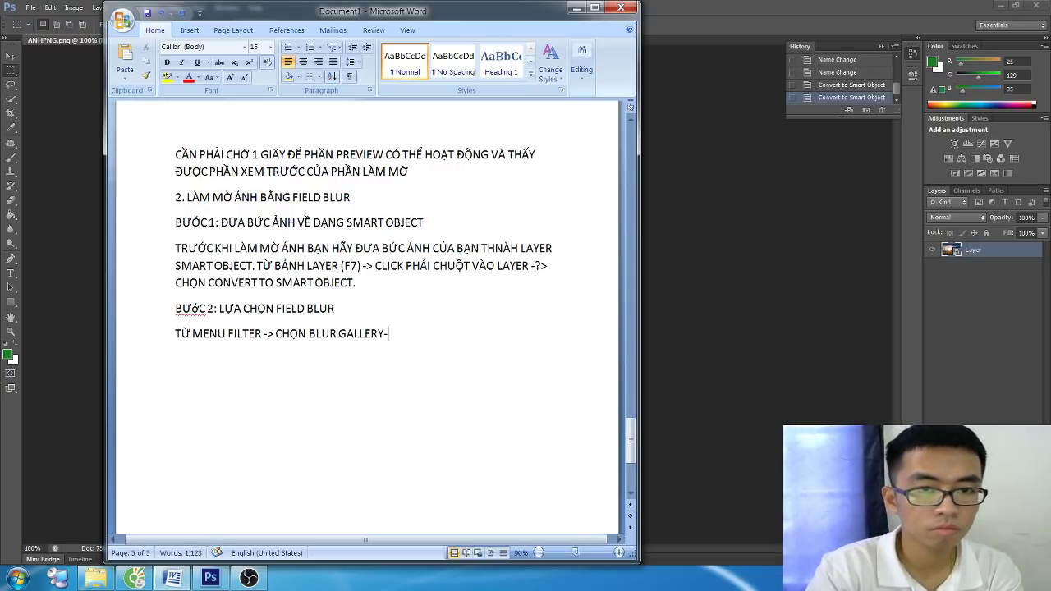
{"action": "type", "text": "> CHỌN FI"}
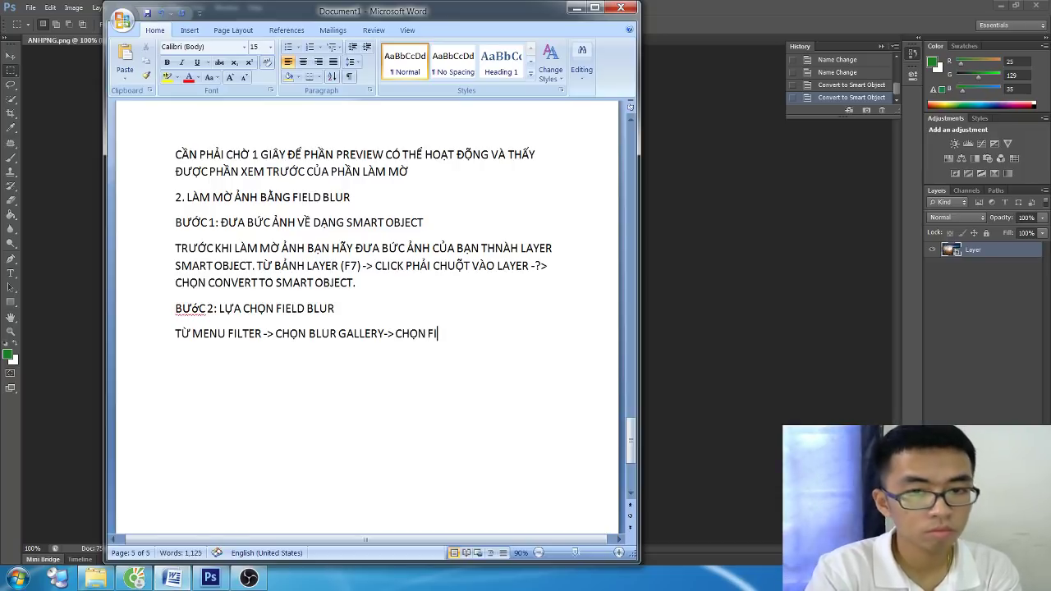
{"action": "type", "text": "LED"}
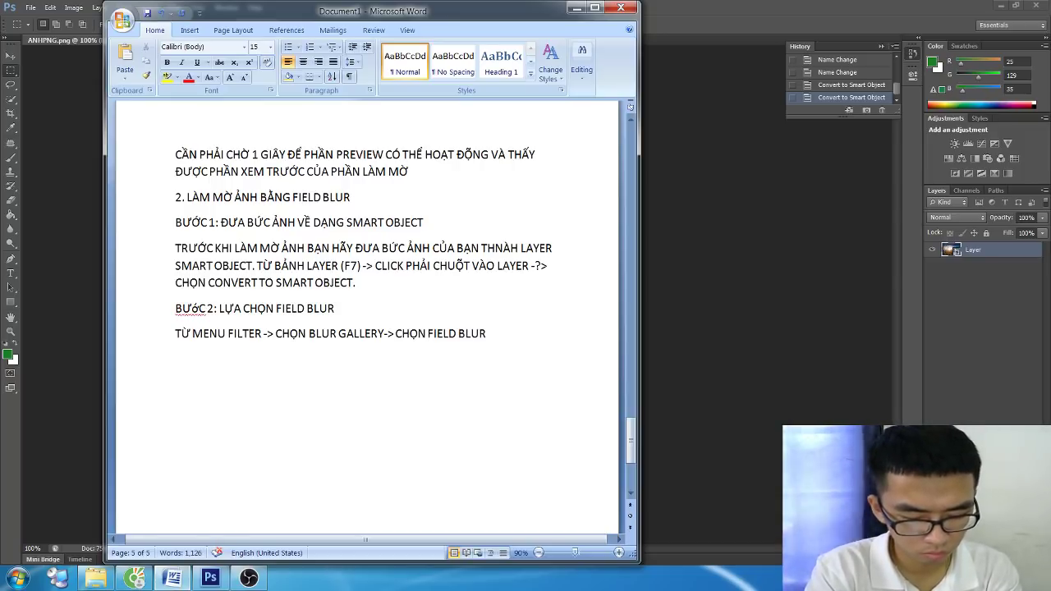
{"action": "key", "text": "alt+Tab"}
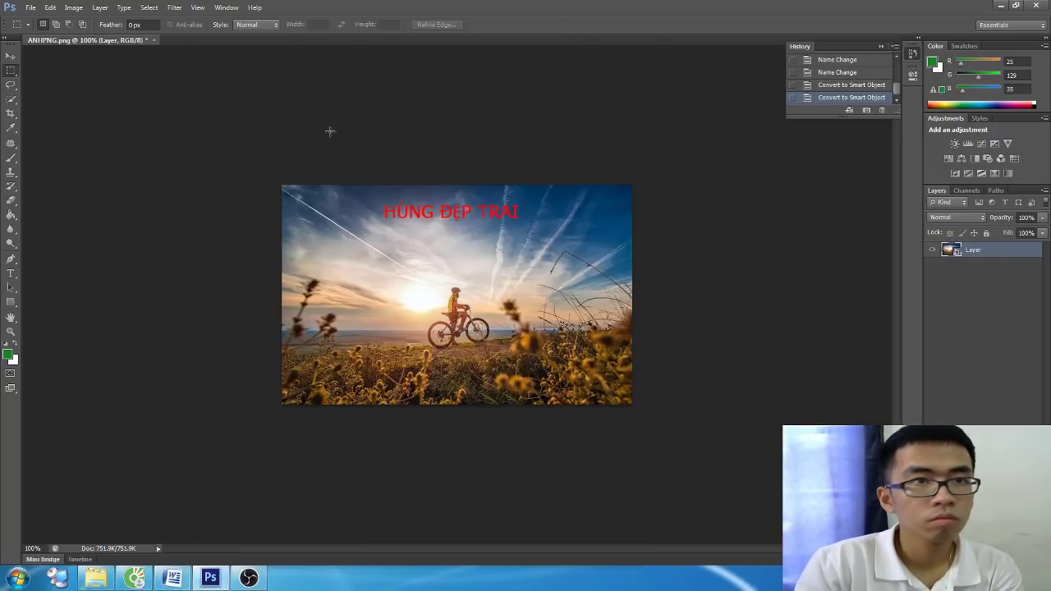
Step: Browse the Filter menu, cancel Adaptive Wide Angle, and open the Filter Gallery
{"action": "left_click", "coordinate": [174, 7]}
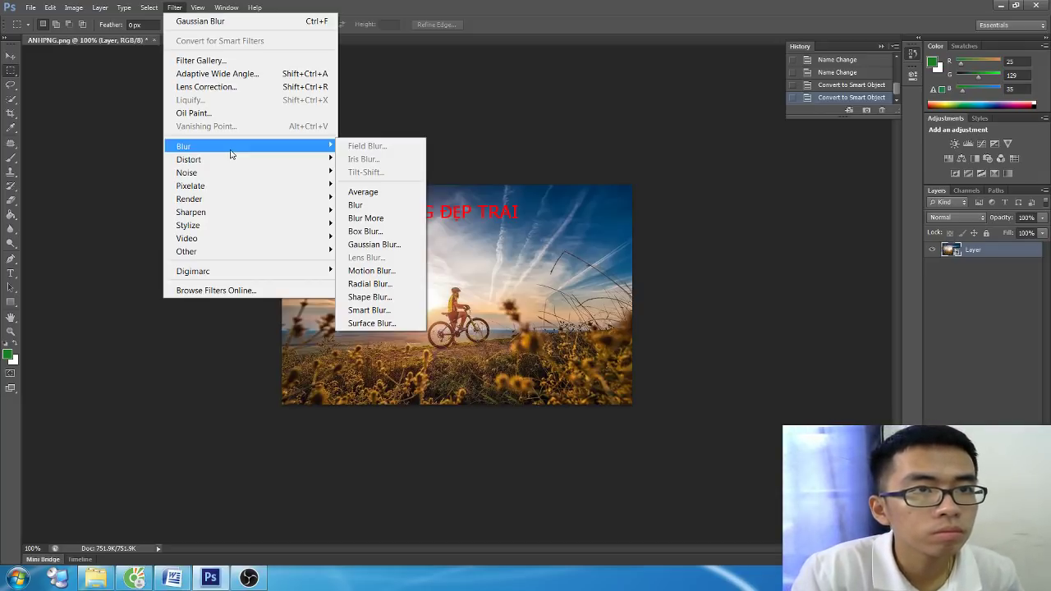
{"action": "left_click", "coordinate": [233, 60]}
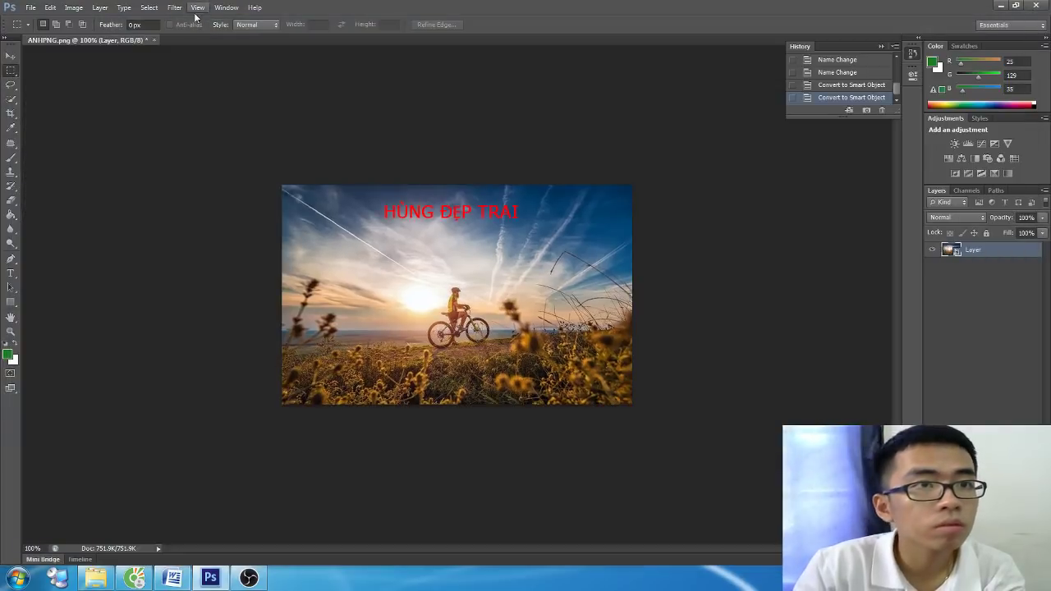
{"action": "left_click", "coordinate": [176, 9]}
{"action": "mouse_move", "coordinate": [183, 147]}
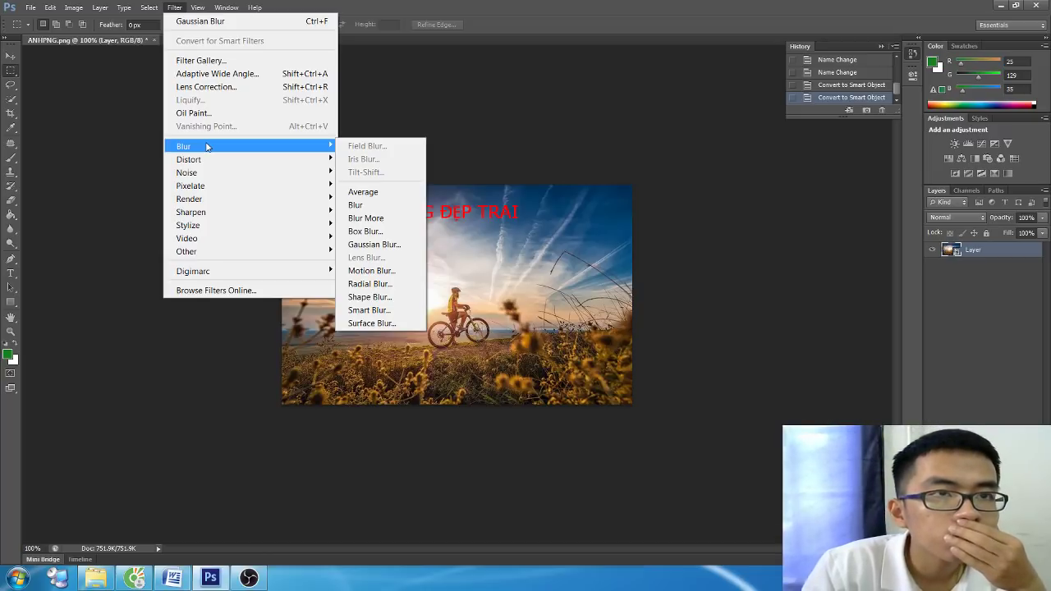
{"action": "left_click", "coordinate": [211, 73]}
{"action": "key", "text": "Escape"}
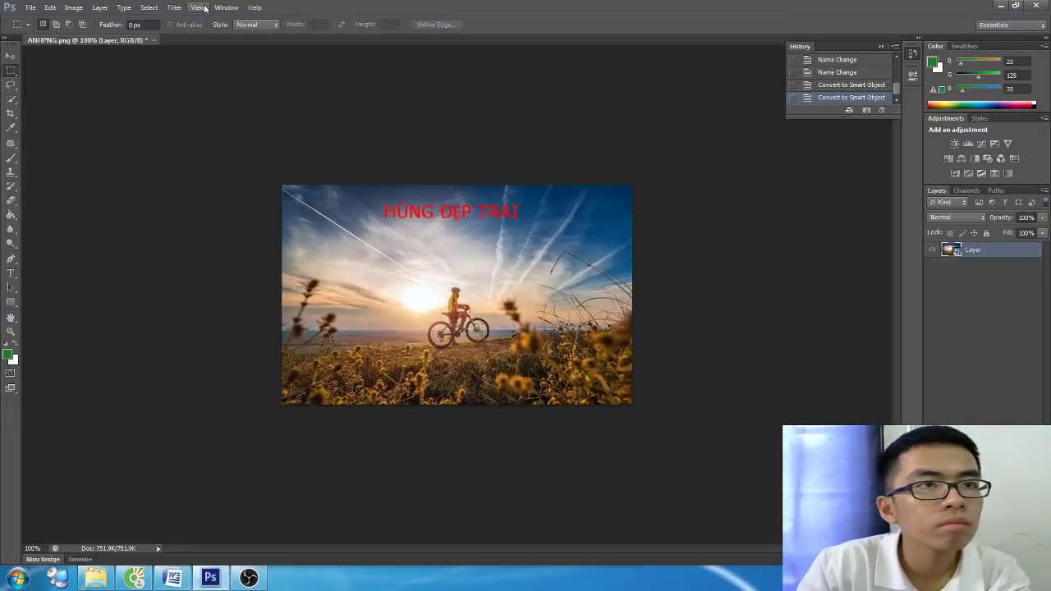
{"action": "left_click", "coordinate": [174, 8]}
{"action": "left_click", "coordinate": [186, 63]}
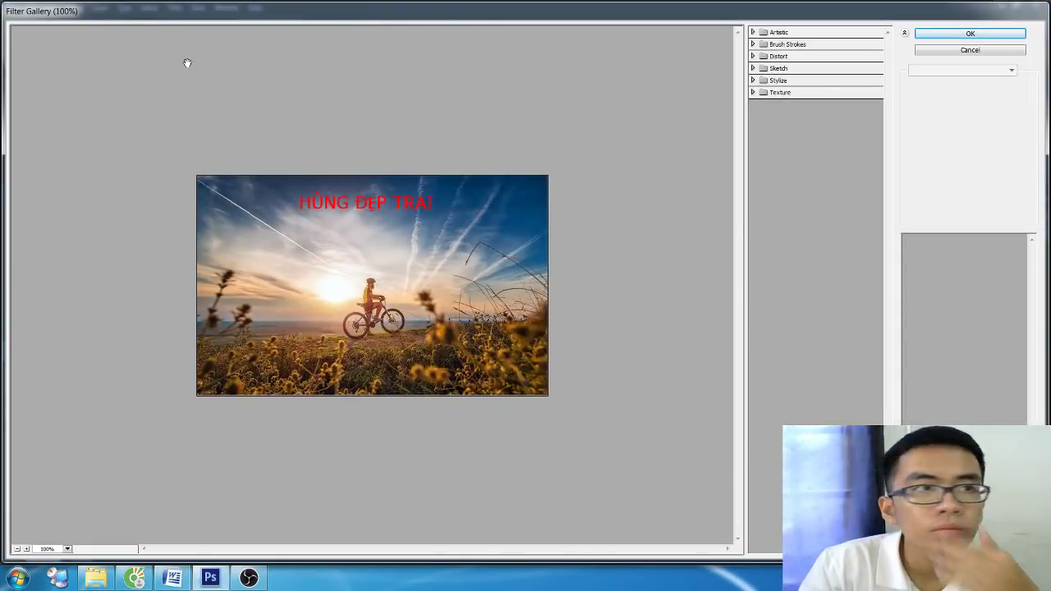
{"action": "key", "text": "Escape"}
{"action": "left_click", "coordinate": [174, 8]}
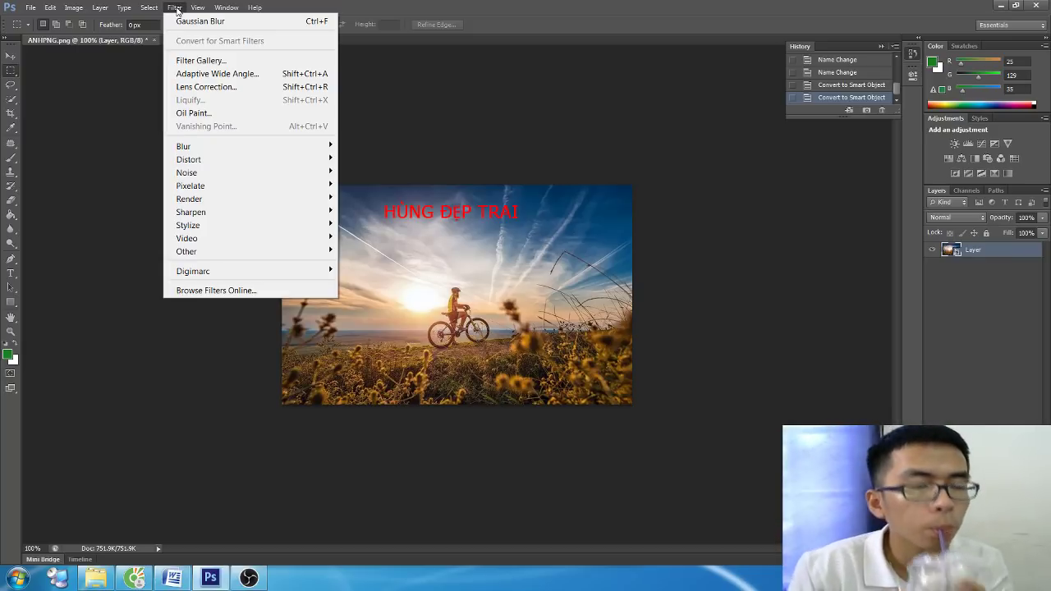
{"action": "left_click", "coordinate": [176, 11]}
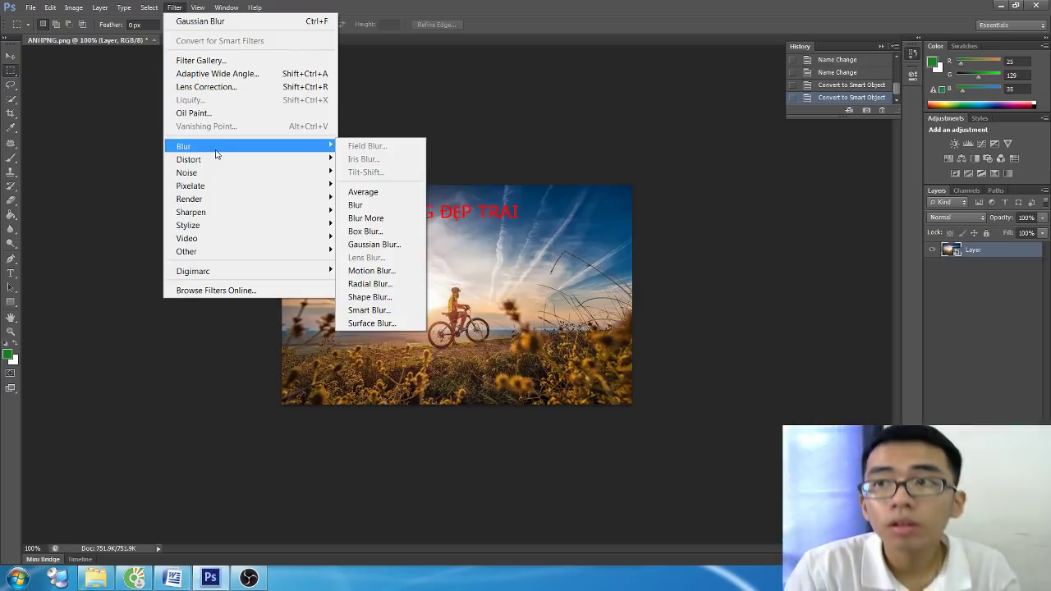
{"action": "left_click", "coordinate": [375, 6]}
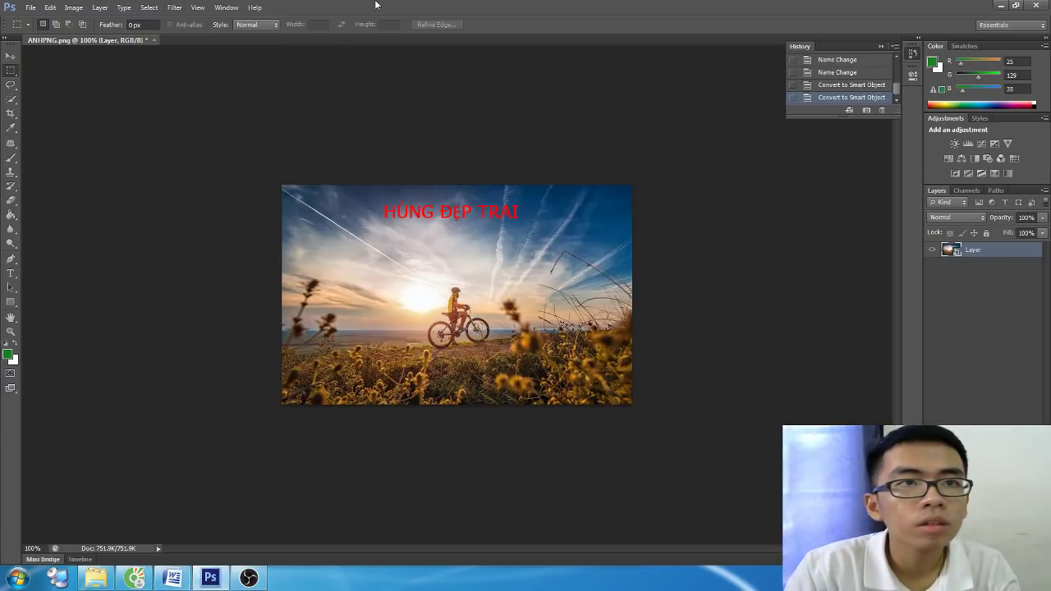
{"action": "left_click", "coordinate": [226, 7]}
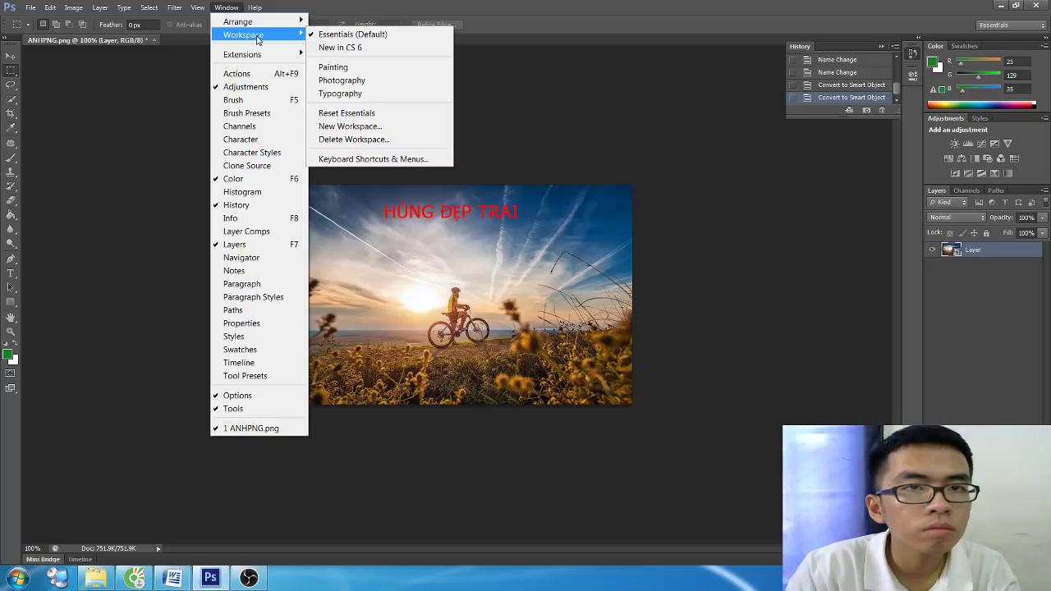
{"action": "mouse_move", "coordinate": [238, 21]}
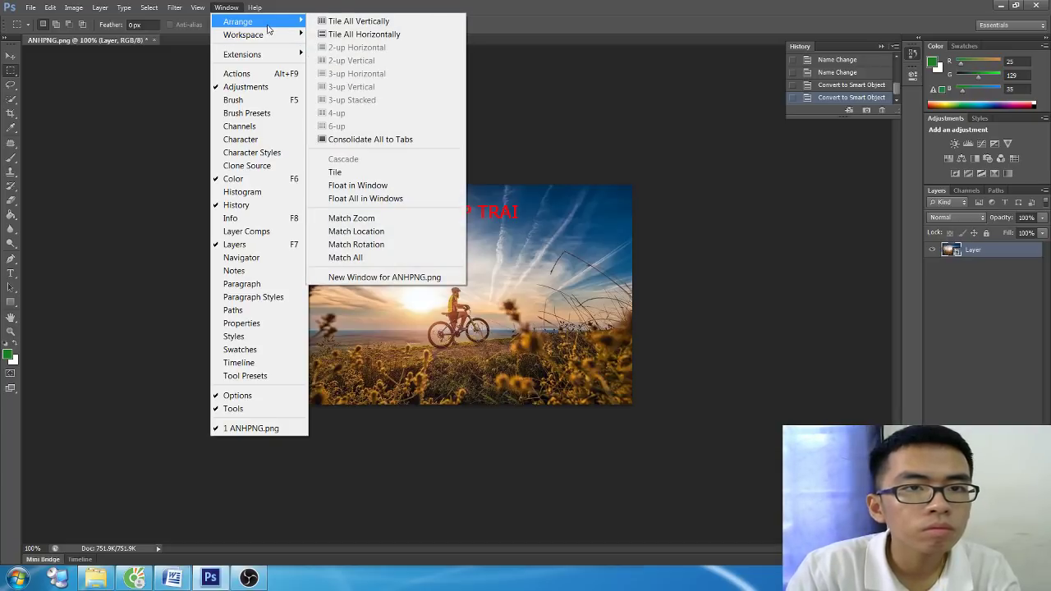
{"action": "left_click", "coordinate": [258, 428]}
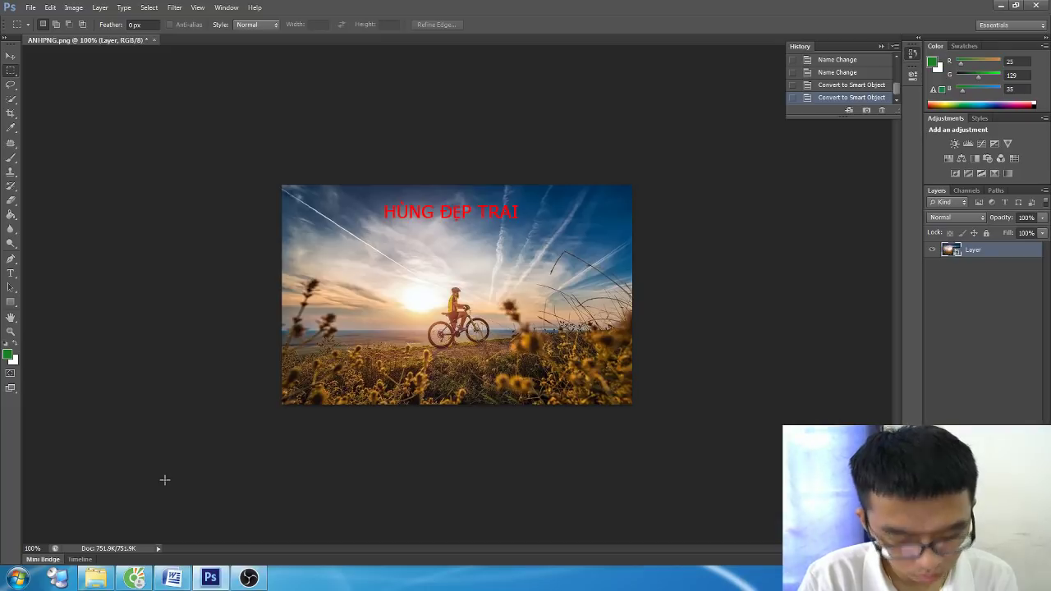
{"action": "left_click", "coordinate": [175, 8]}
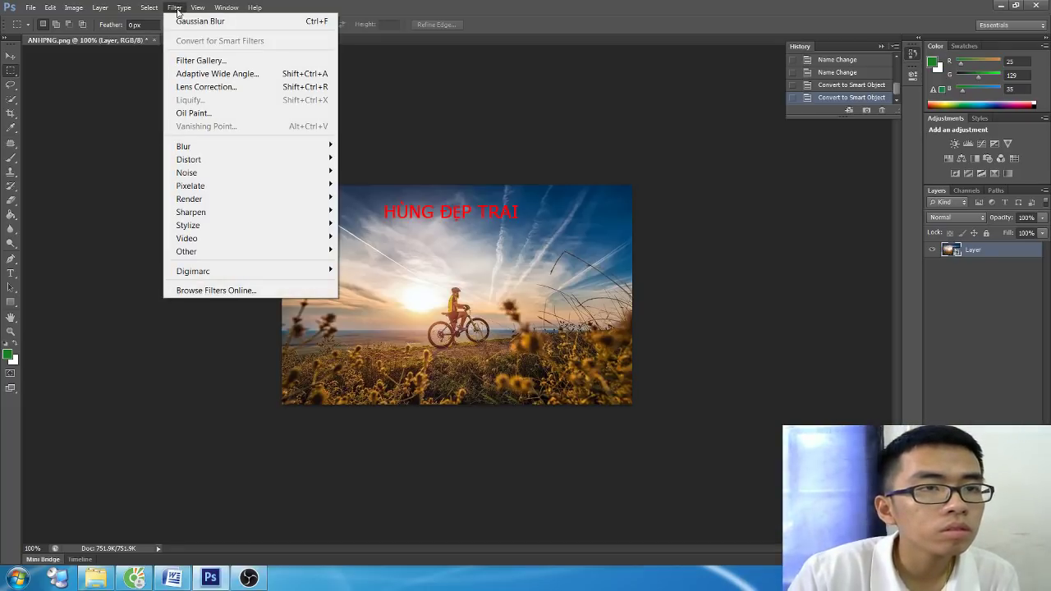
{"action": "left_click", "coordinate": [224, 61]}
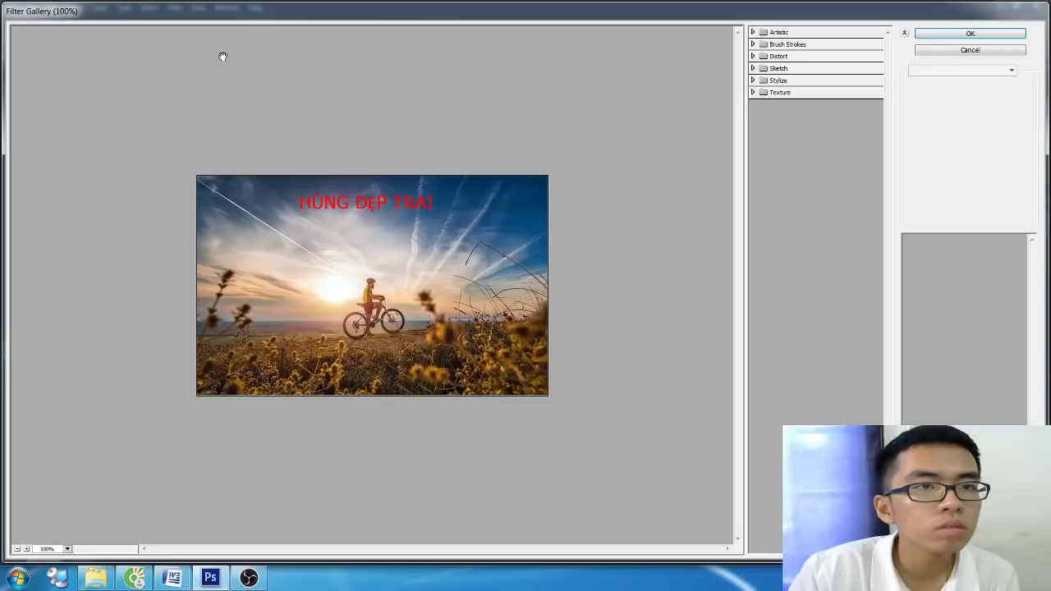
Step: Preview Artistic filters (Colored Pencil, Cutout, Fresco, Paint Daubs, Watercolor, Plastic Wrap), ending on Neon Glow
{"action": "left_click", "coordinate": [752, 32]}
{"action": "left_click", "coordinate": [771, 50]}
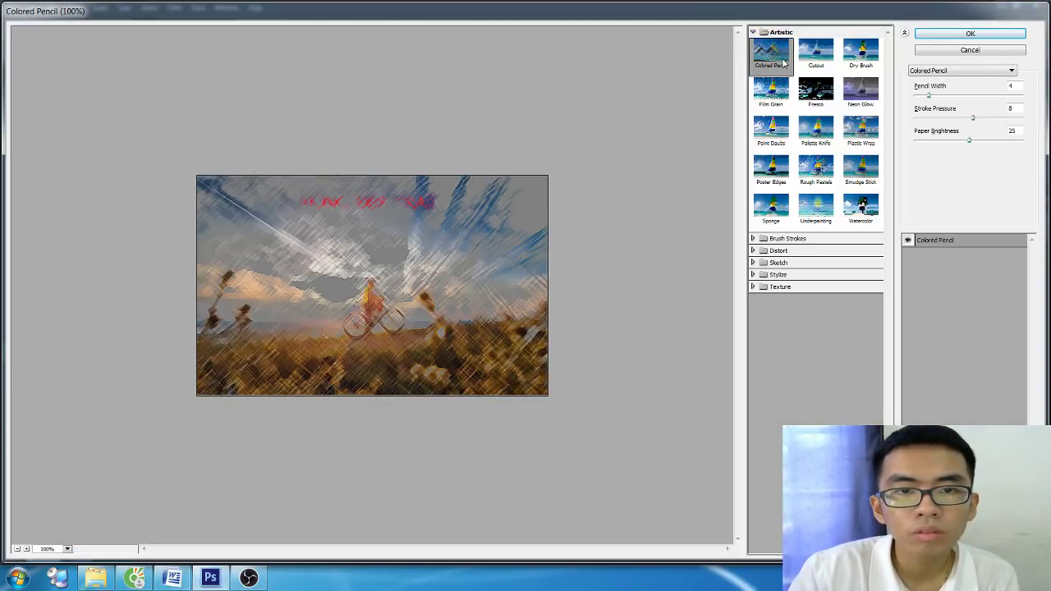
{"action": "left_click", "coordinate": [815, 51]}
{"action": "left_click", "coordinate": [816, 88]}
{"action": "left_click", "coordinate": [771, 91]}
{"action": "left_click", "coordinate": [771, 127]}
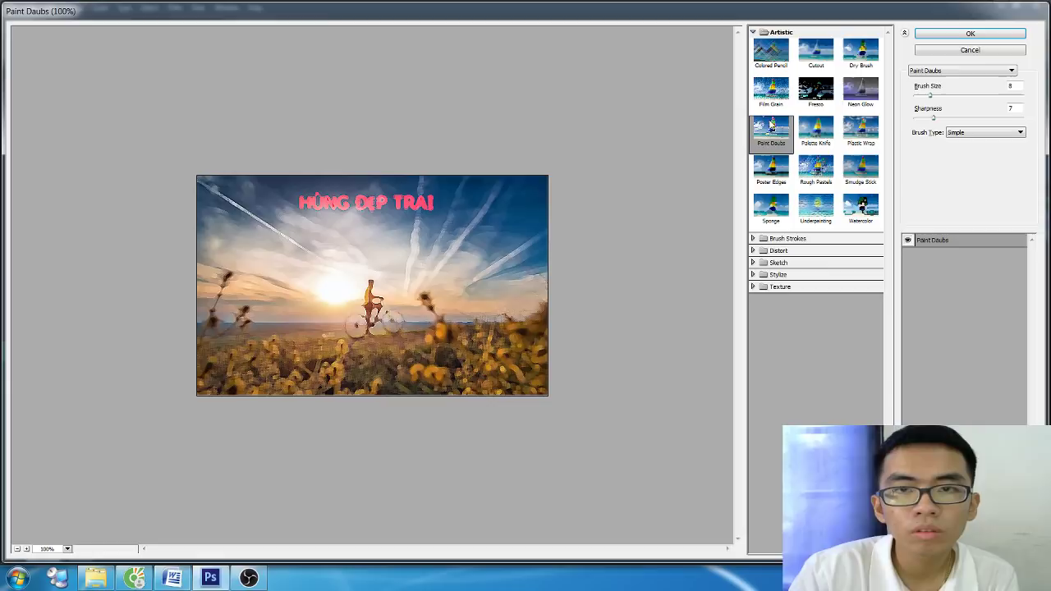
{"action": "left_click", "coordinate": [771, 166]}
{"action": "left_click", "coordinate": [771, 206]}
{"action": "left_click", "coordinate": [817, 207]}
{"action": "left_click", "coordinate": [861, 207]}
{"action": "left_click", "coordinate": [861, 169]}
{"action": "left_click", "coordinate": [861, 128]}
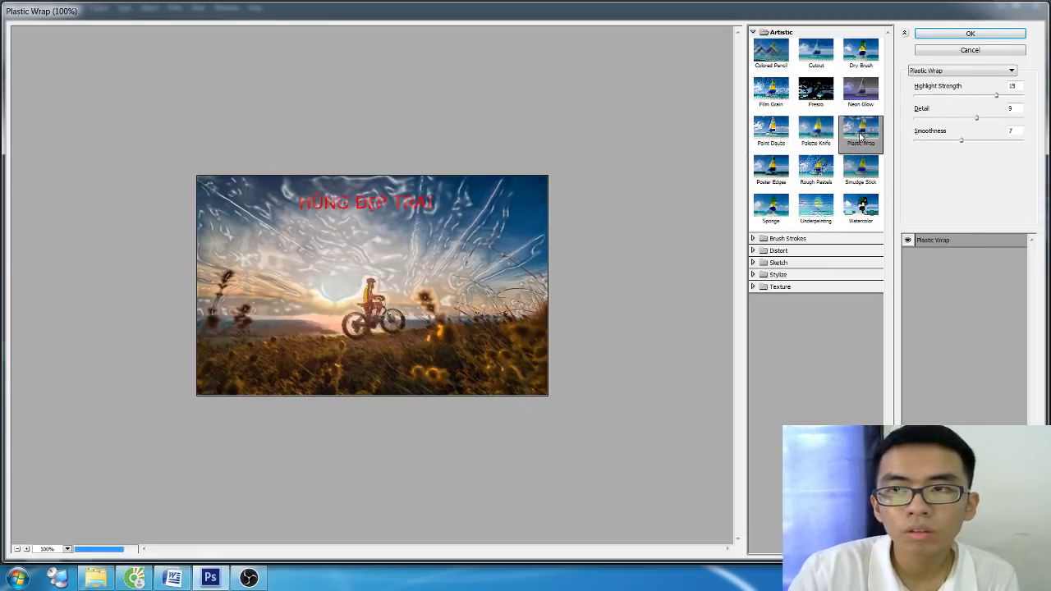
{"action": "left_click", "coordinate": [861, 91]}
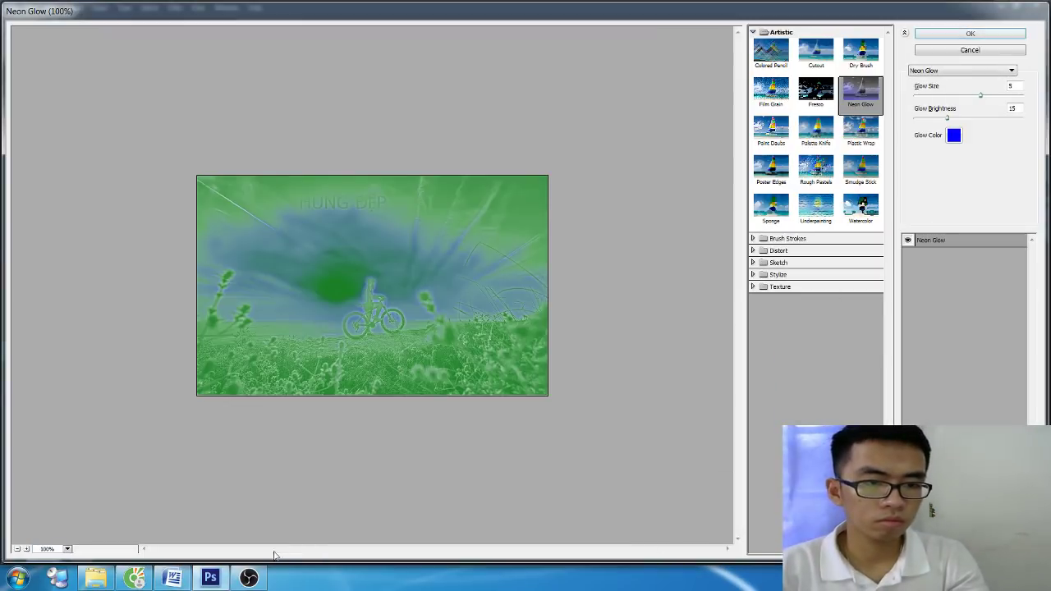
Step: Check the screen recorder, then cancel the Filter Gallery without applying Neon Glow
{"action": "left_click", "coordinate": [251, 579]}
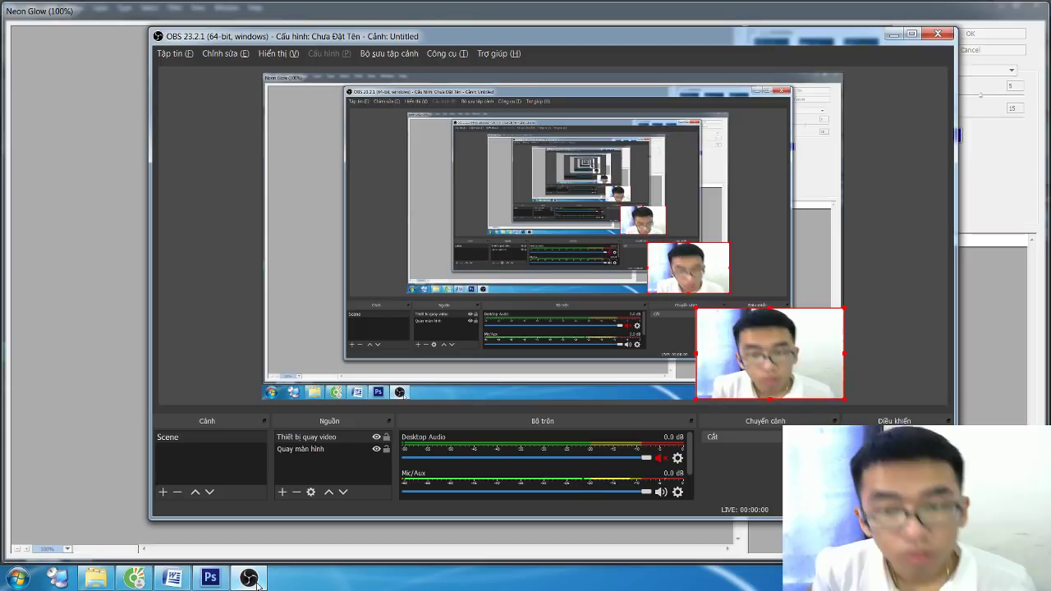
{"action": "left_click", "coordinate": [256, 583]}
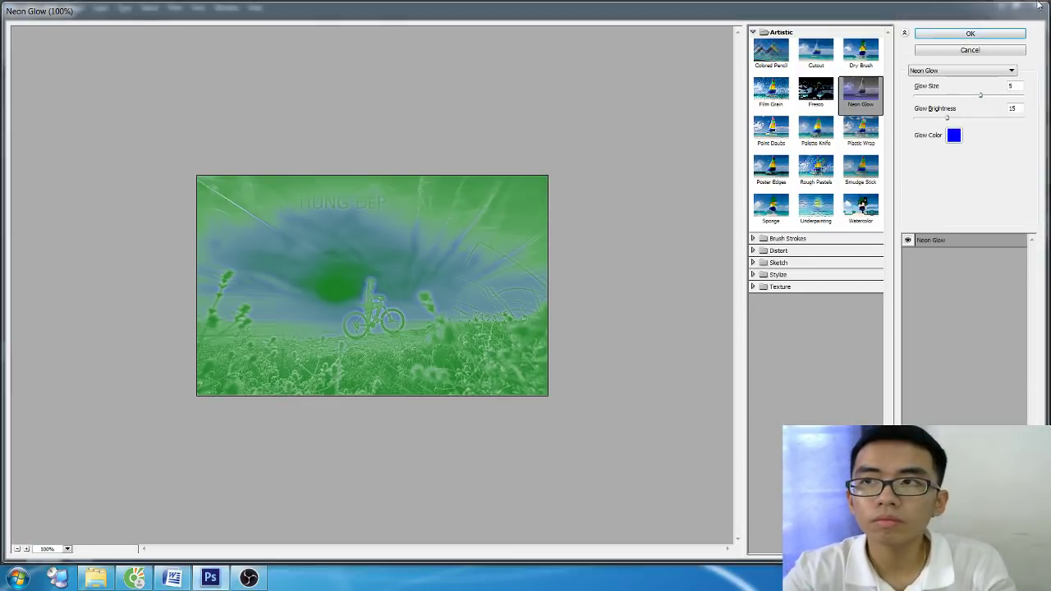
{"action": "left_click", "coordinate": [952, 50]}
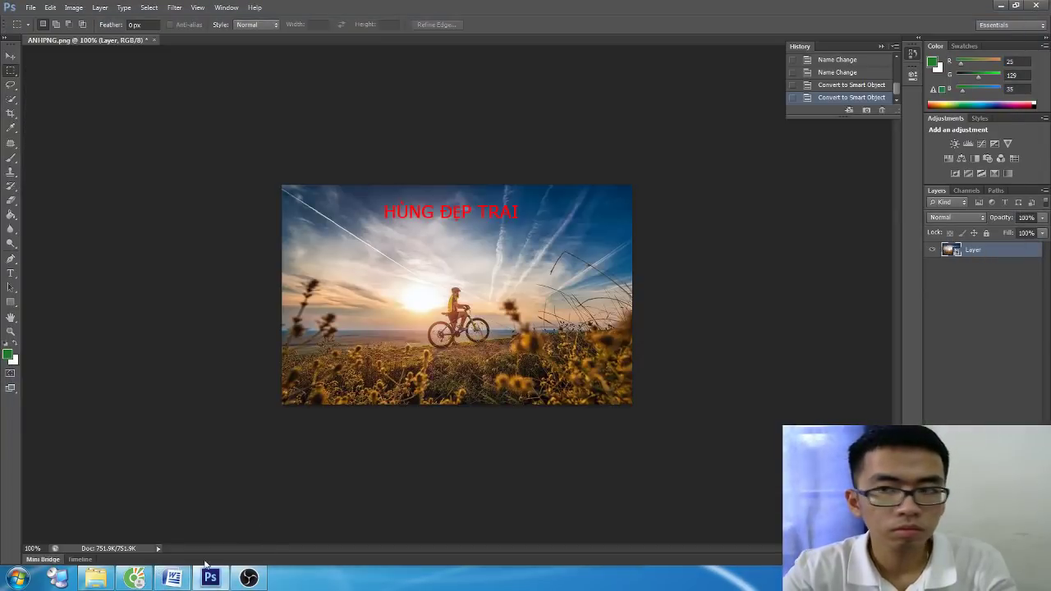
Step: Open the photo layer's Blending Options and close them unchanged
{"action": "right_click", "coordinate": [957, 250]}
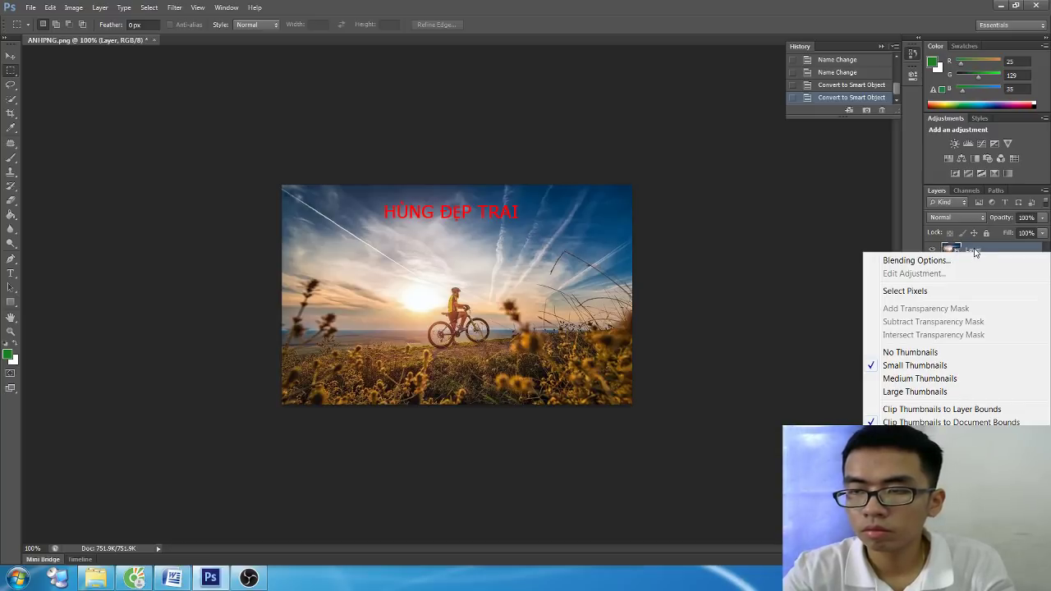
{"action": "left_click", "coordinate": [958, 260]}
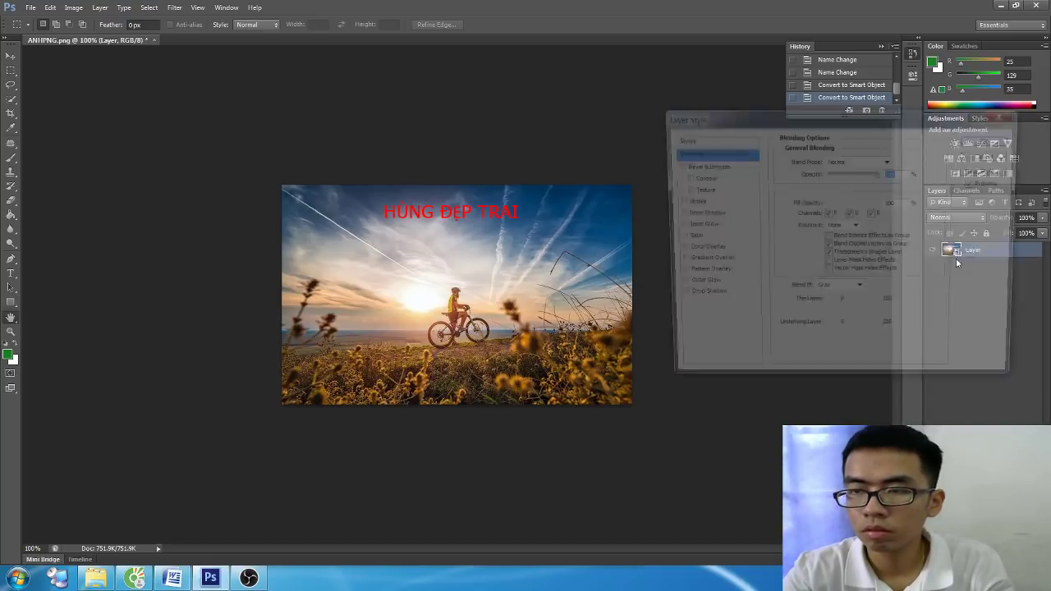
{"action": "key", "text": "Escape"}
Step: Try Browse Filters Online from the Filter menu, then return to Photoshop and dismiss the menu
{"action": "left_click", "coordinate": [175, 7]}
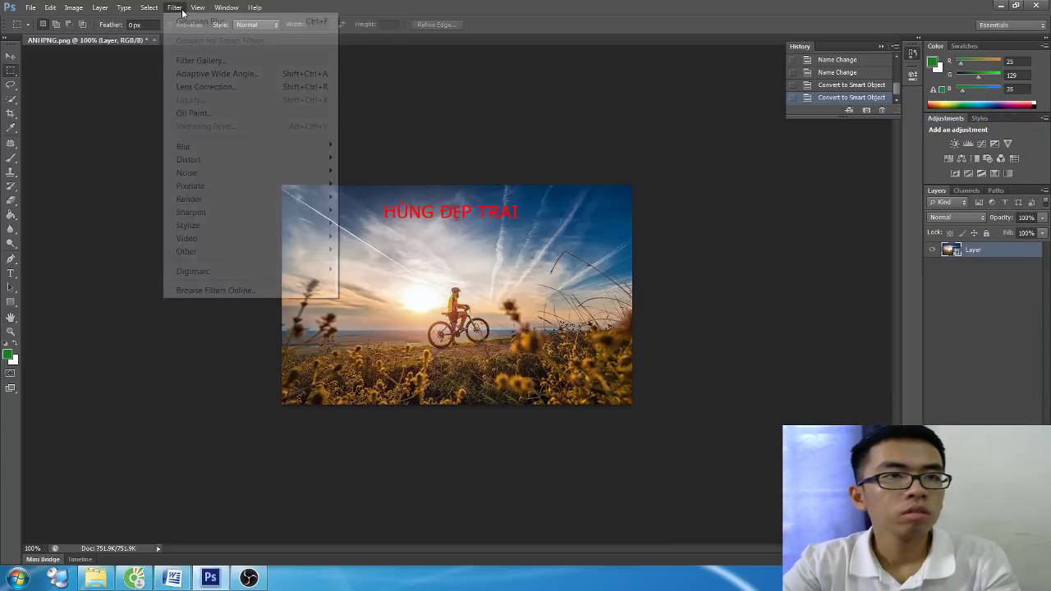
{"action": "left_click", "coordinate": [203, 291]}
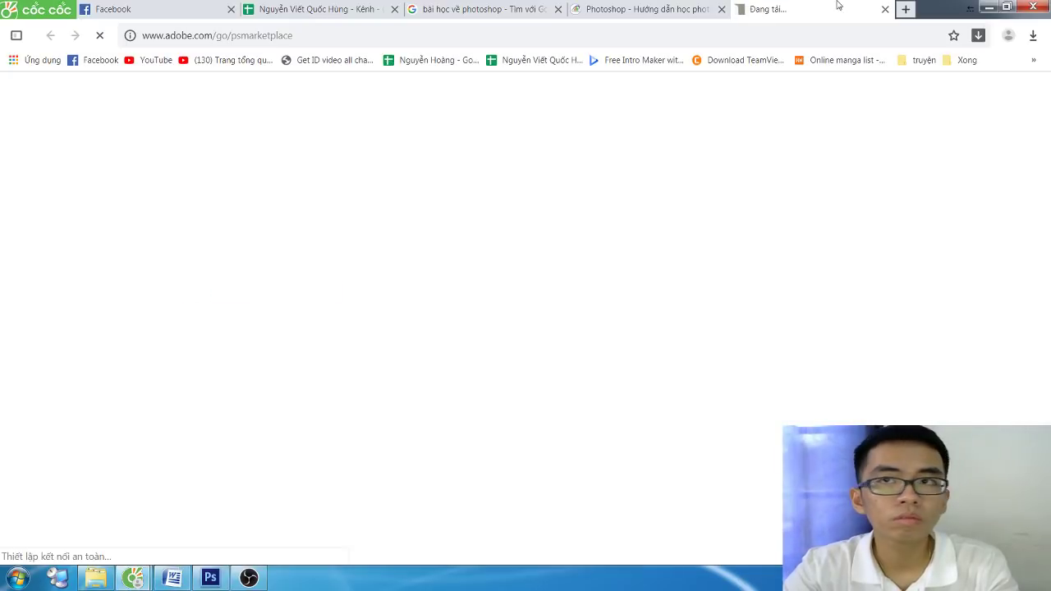
{"action": "key", "text": "alt+Tab"}
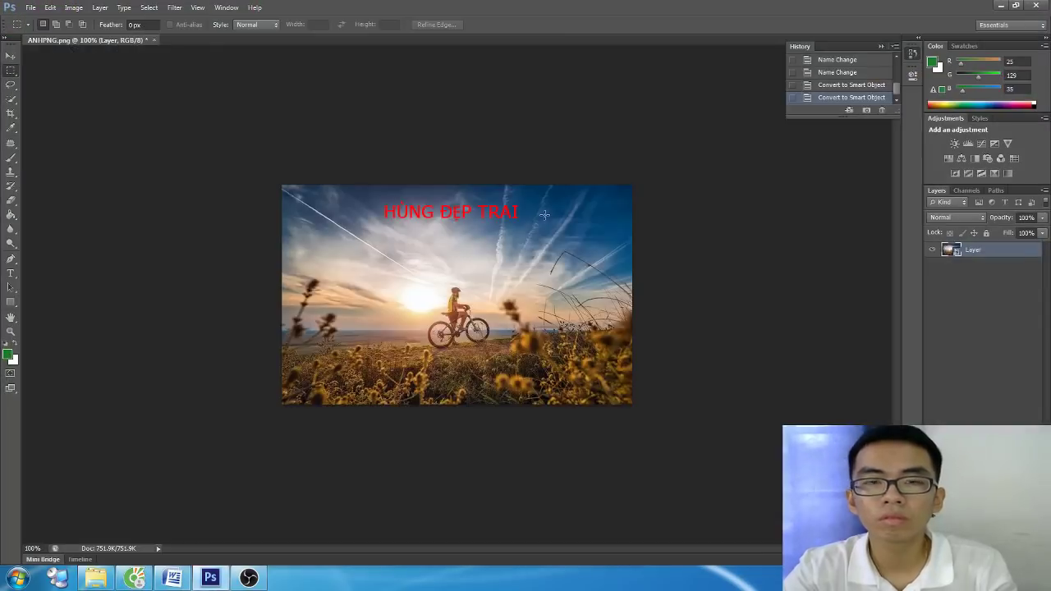
{"action": "left_click", "coordinate": [174, 7]}
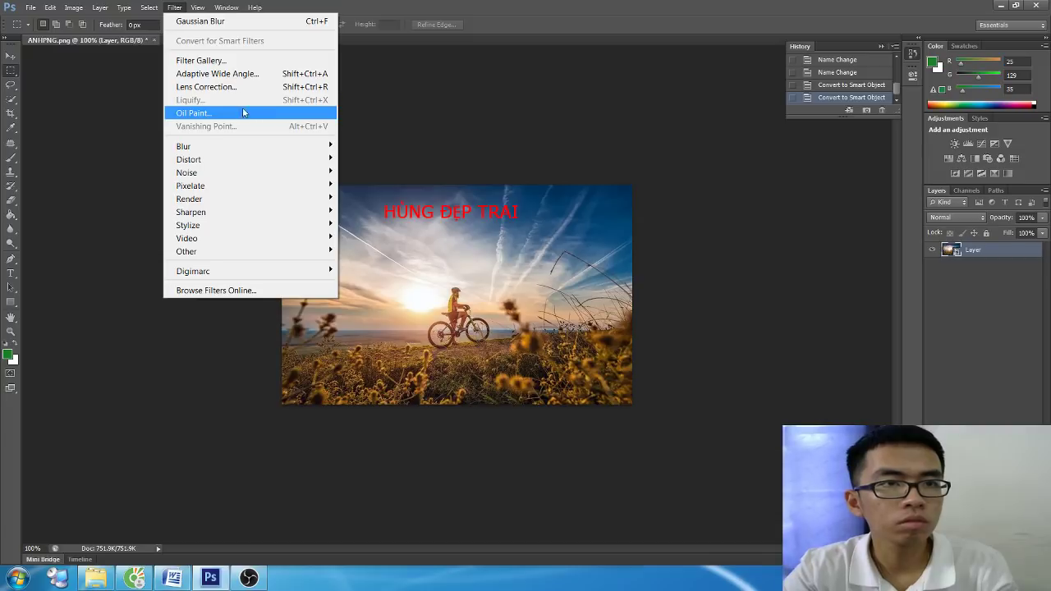
{"action": "left_click", "coordinate": [984, 338]}
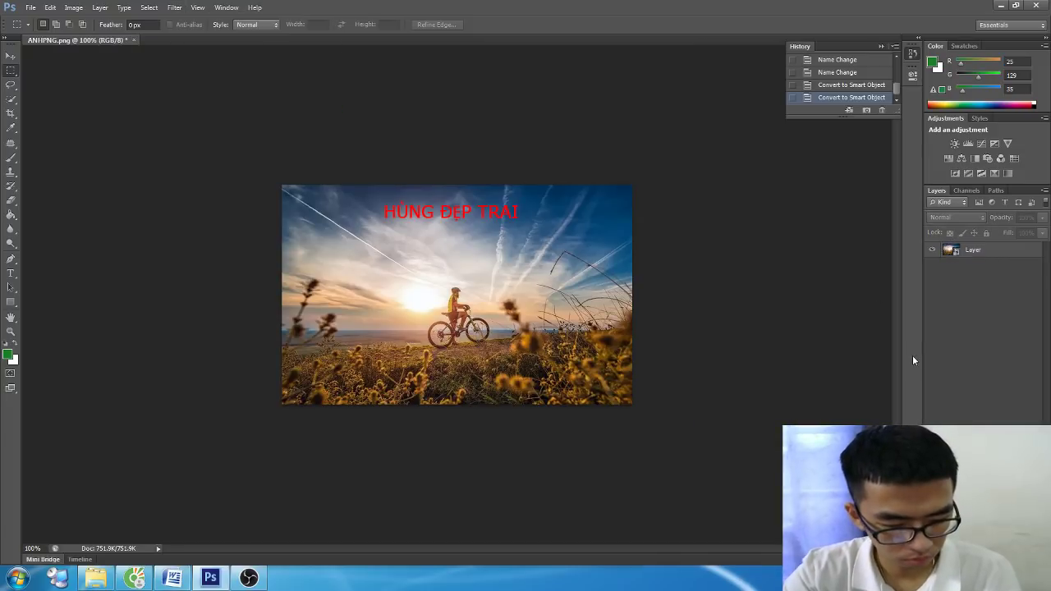
Step: In the Word notes, add blank lines and a page break after the last instruction
{"action": "left_click", "coordinate": [172, 578]}
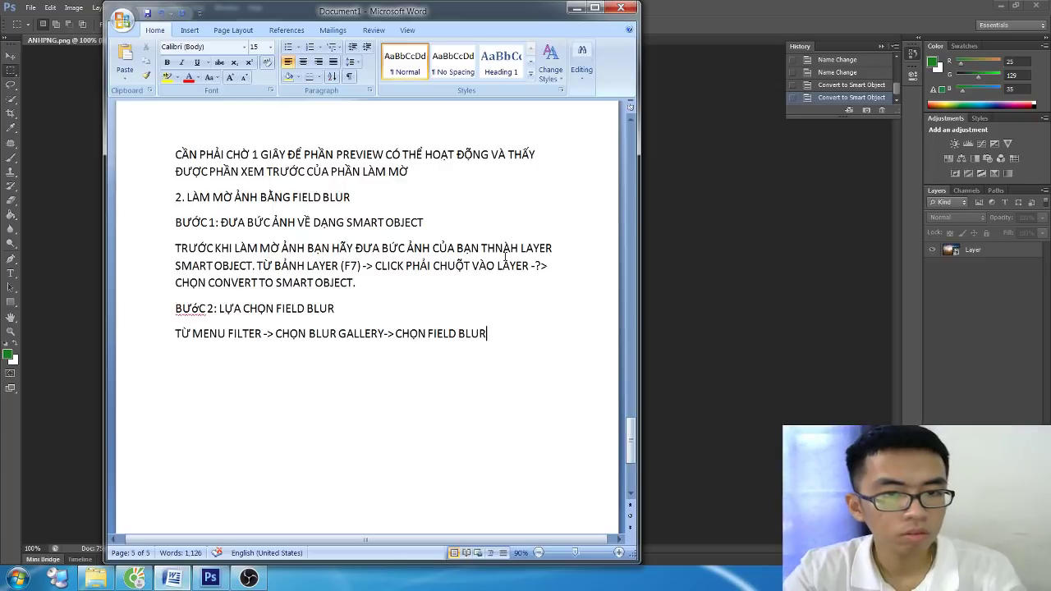
{"action": "scroll", "coordinate": [499, 323], "scroll_direction": "down", "scroll_amount": 3}
{"action": "key", "text": "Return"}
{"action": "scroll", "coordinate": [498, 323], "scroll_direction": "down", "scroll_amount": 2}
{"action": "key", "text": "Return"}
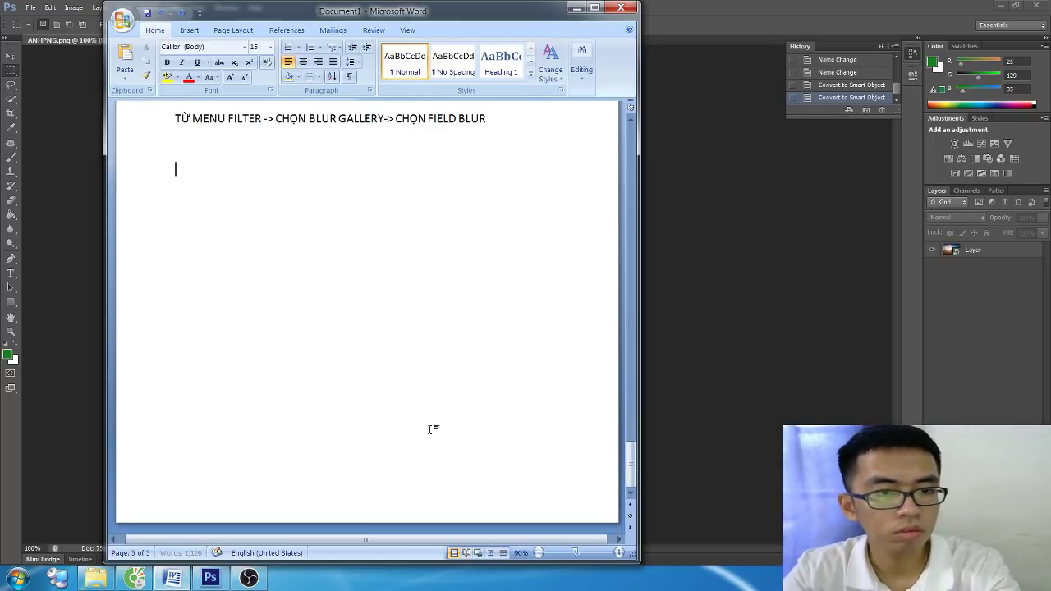
{"action": "key", "text": "Return"}
{"action": "key", "text": "Return"}
{"action": "key", "text": "Return"}
{"action": "key", "text": "ctrl+Return"}
{"action": "key", "text": "Return"}
{"action": "key", "text": "Return"}
{"action": "key", "text": "Return"}
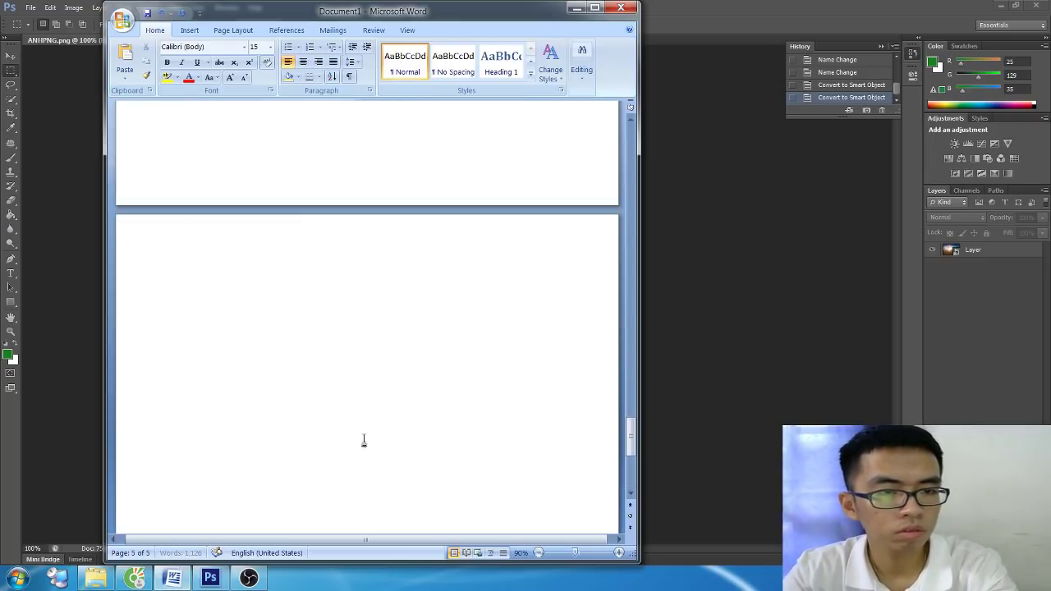
Step: Type the heading '3. LÀM MỜ ẢNH BẰNG CÁCH KẾT HỢP' and start a 'BƯỚC' line under it
{"action": "type", "text": "LÀM"}
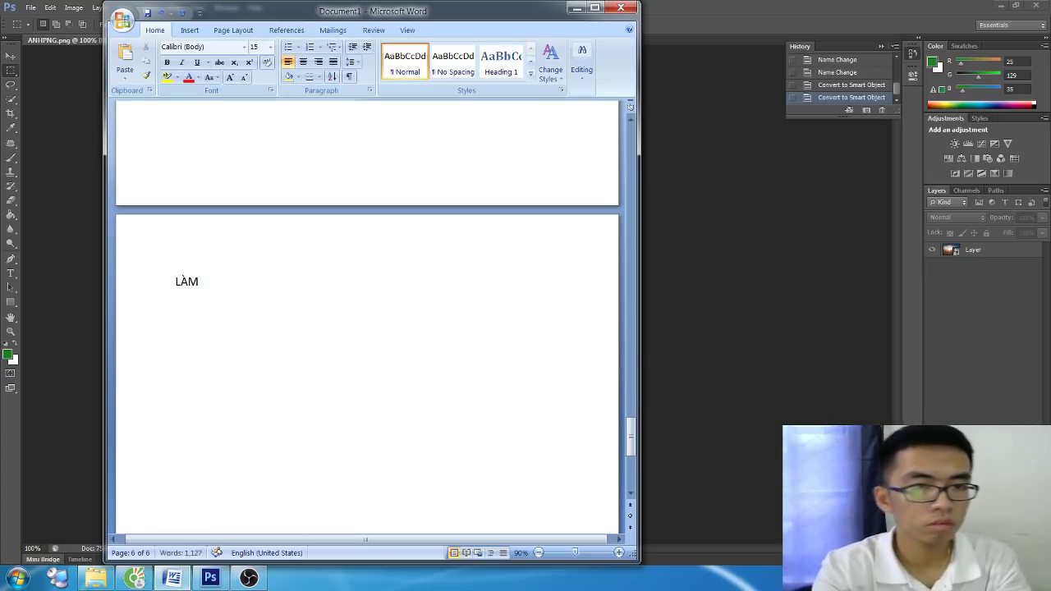
{"action": "key", "text": "BackSpace"}
{"action": "key", "text": "BackSpace"}
{"action": "key", "text": "BackSpace"}
{"action": "type", "text": "L3"}
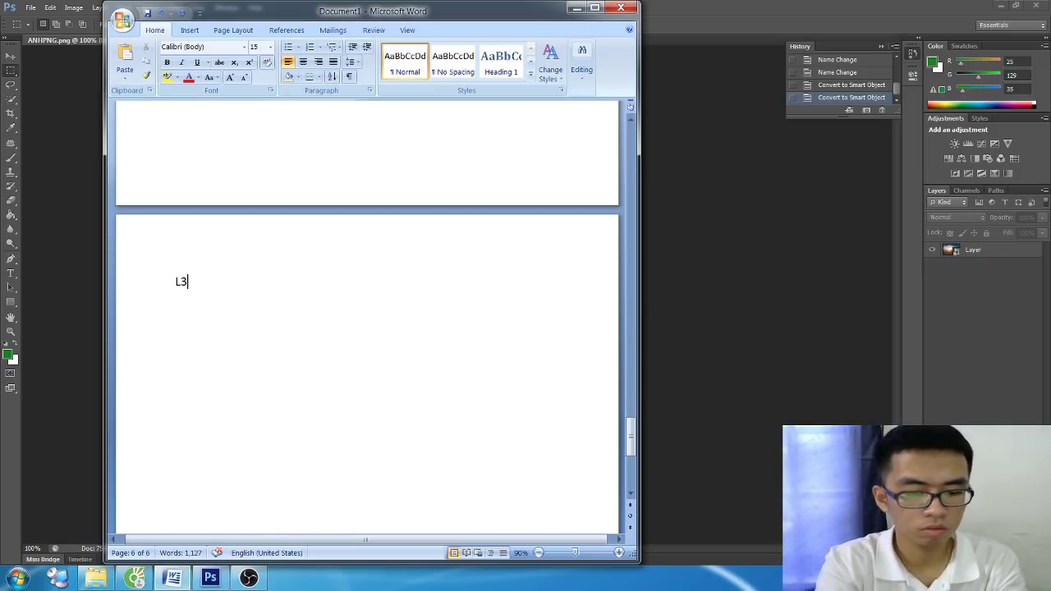
{"action": "key", "text": "ctrl+s"}
{"action": "key", "text": "Escape"}
{"action": "key", "text": "Left"}
{"action": "key", "text": "BackSpace"}
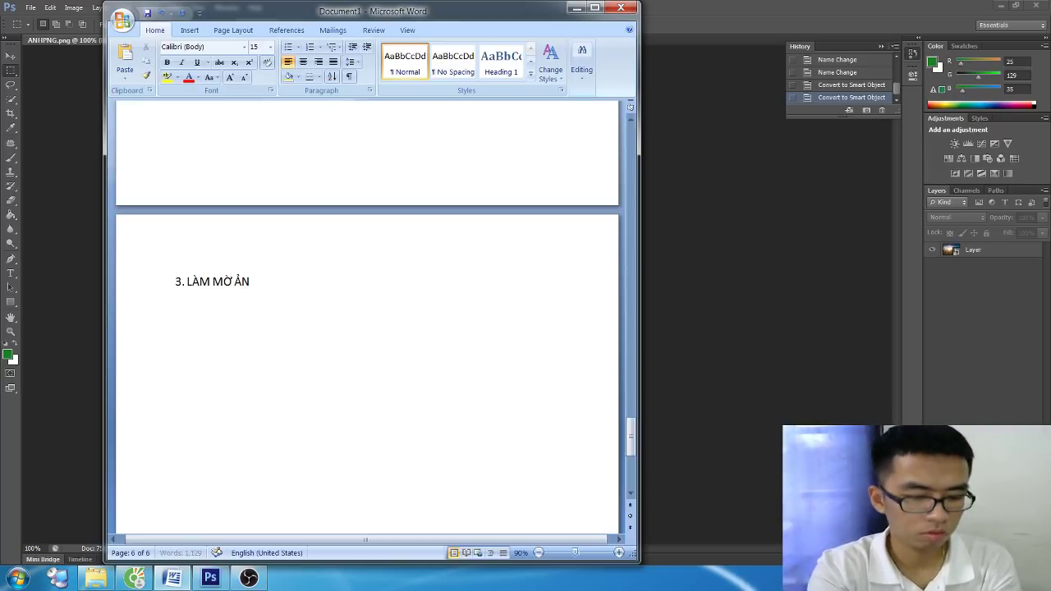
{"action": "type", "text": "H BẰNG CÁCH KẾT"}
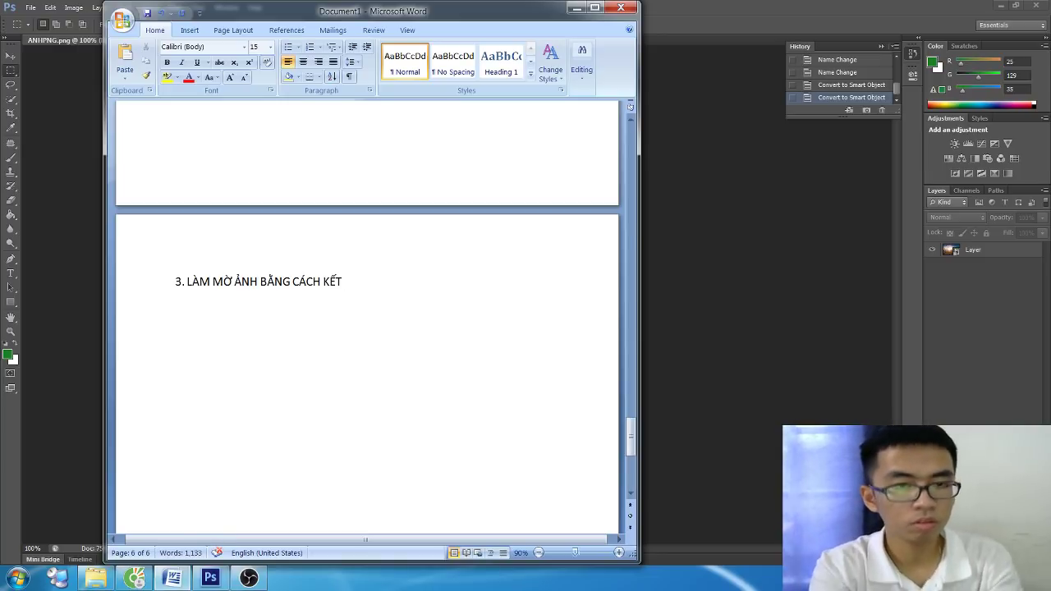
{"action": "type", "text": "HOWPJ"}
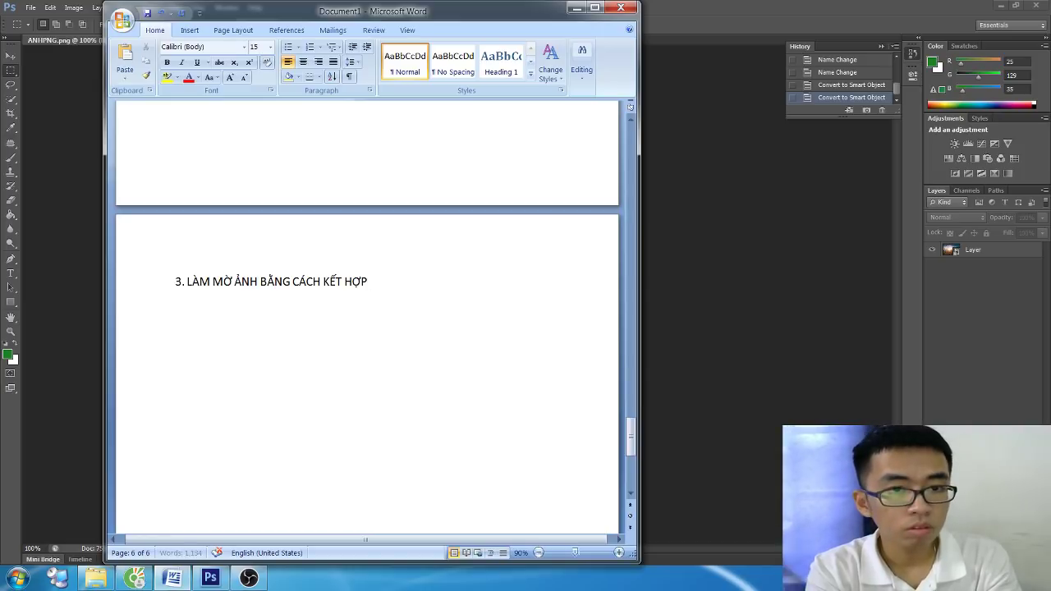
{"action": "key", "text": "Return"}
{"action": "type", "text": "BƯỢC"}
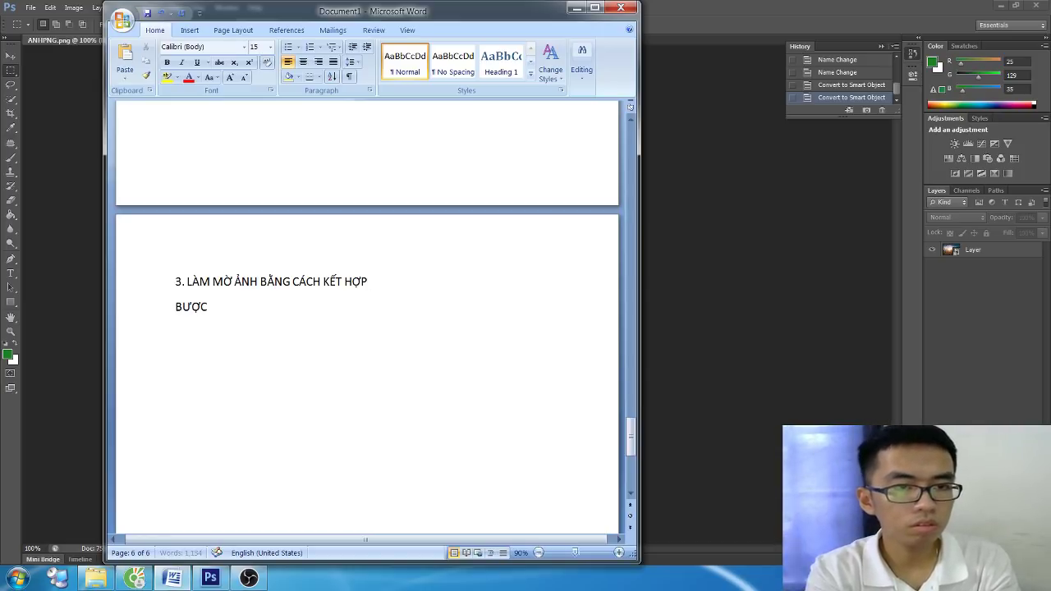
Step: Open ANHJPG.jpg and close ANHPNG.png without saving changes
{"action": "left_click", "coordinate": [30, 7]}
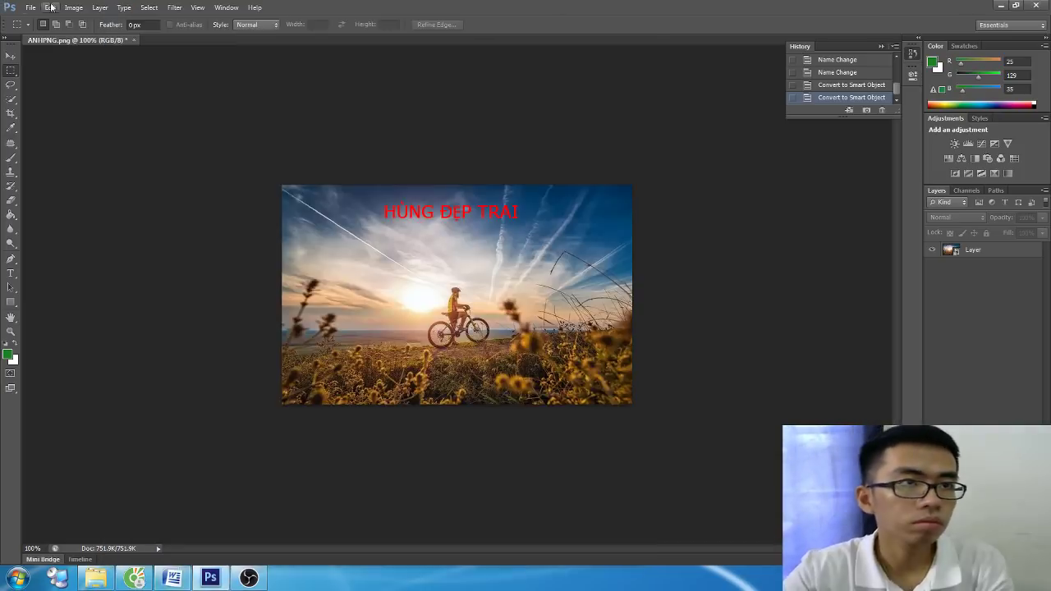
{"action": "left_click", "coordinate": [45, 33]}
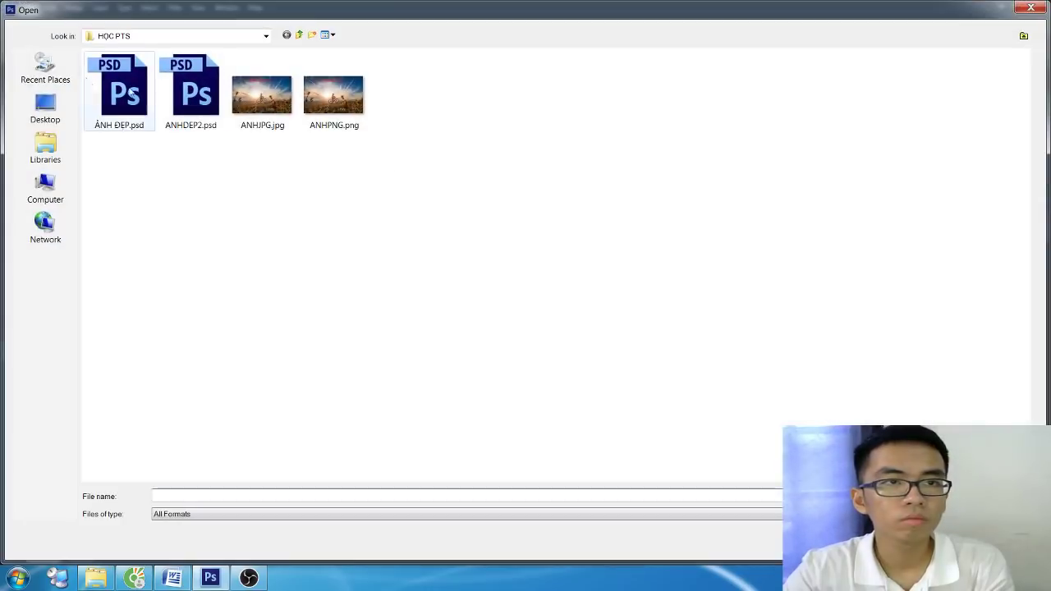
{"action": "double_click", "coordinate": [265, 97]}
{"action": "left_click", "coordinate": [133, 39]}
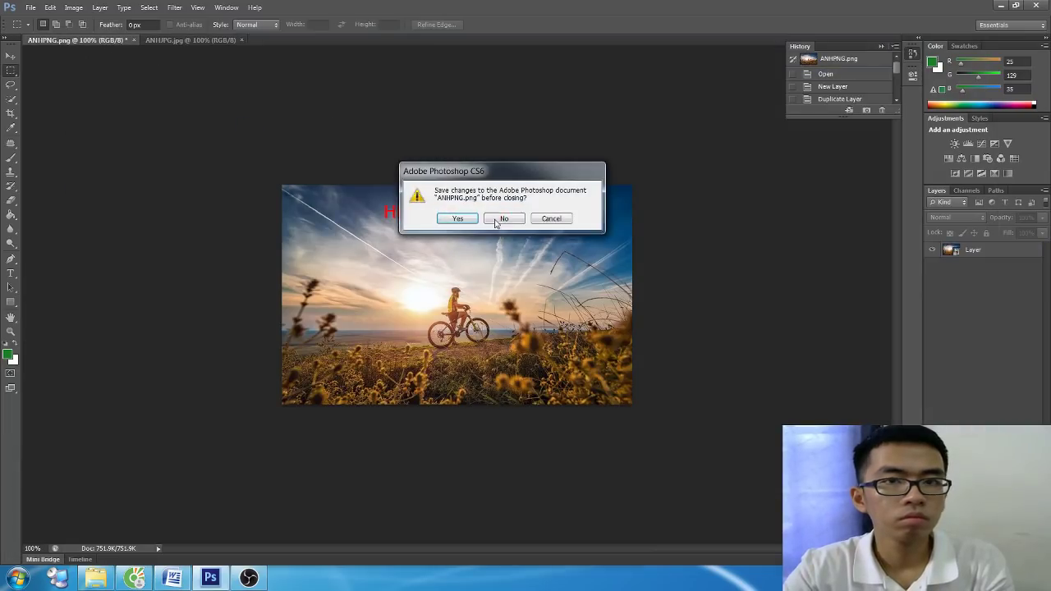
{"action": "left_click", "coordinate": [499, 222]}
Step: Write 'BƯỚC 1: NHÂN ĐÔI LAYER' in Word and duplicate the Background layer as Background copy
{"action": "key", "text": "alt+Tab"}
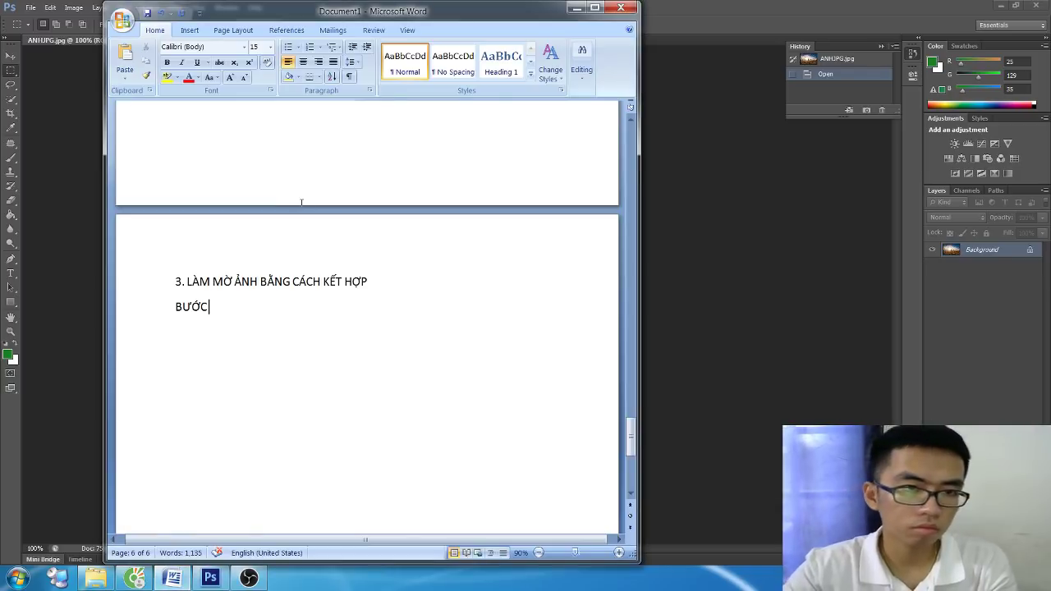
{"action": "type", "text": " 1: NHA"}
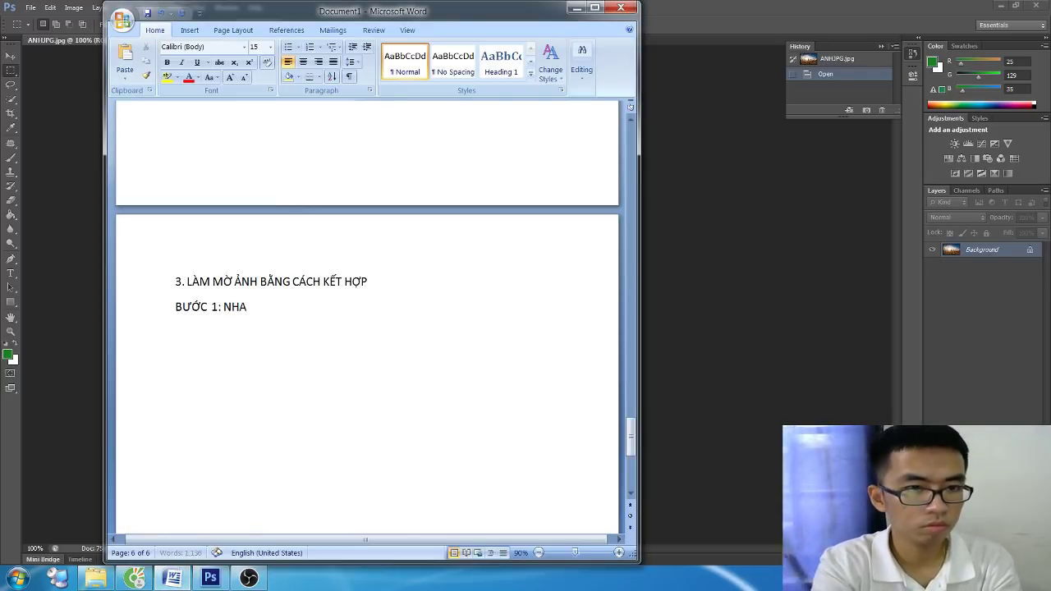
{"action": "type", "text": "ÂN DÔI LAYER"}
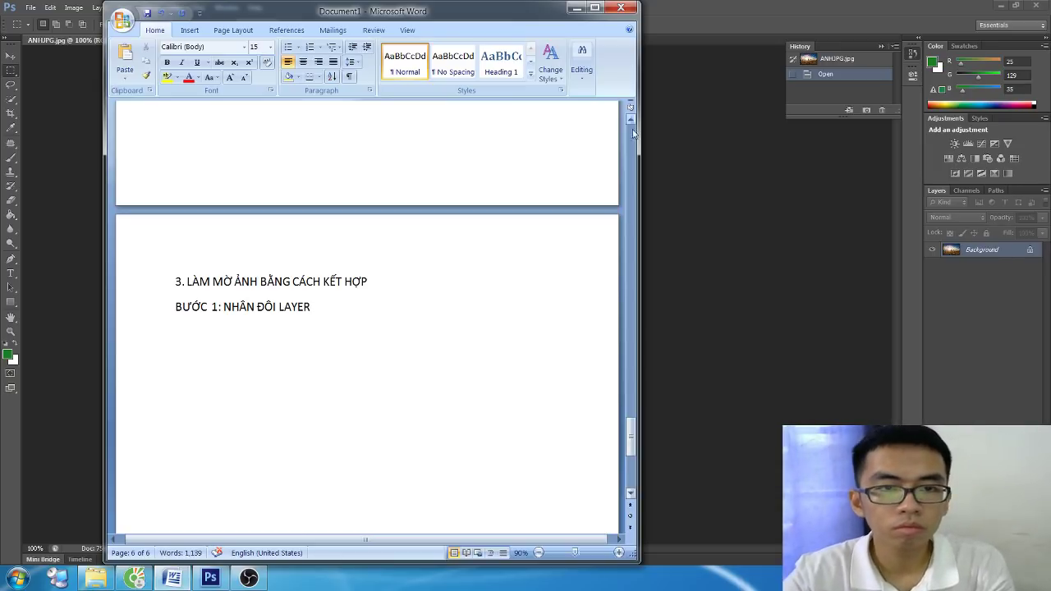
{"action": "left_click", "coordinate": [994, 250]}
{"action": "right_click", "coordinate": [1016, 248]}
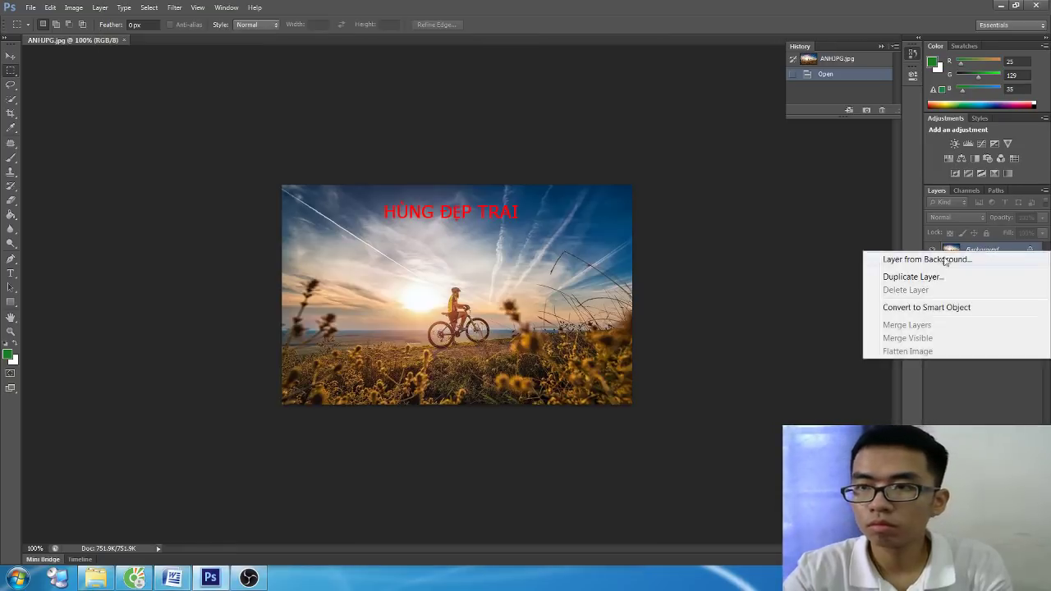
{"action": "left_click", "coordinate": [912, 276]}
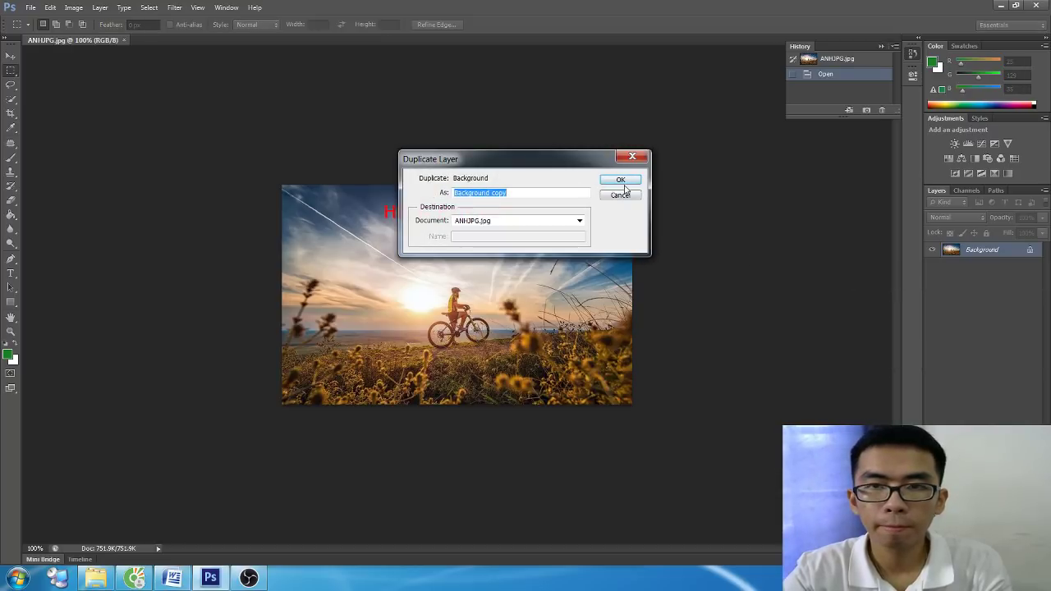
{"action": "left_click", "coordinate": [614, 179]}
{"action": "key", "text": "alt+Tab"}
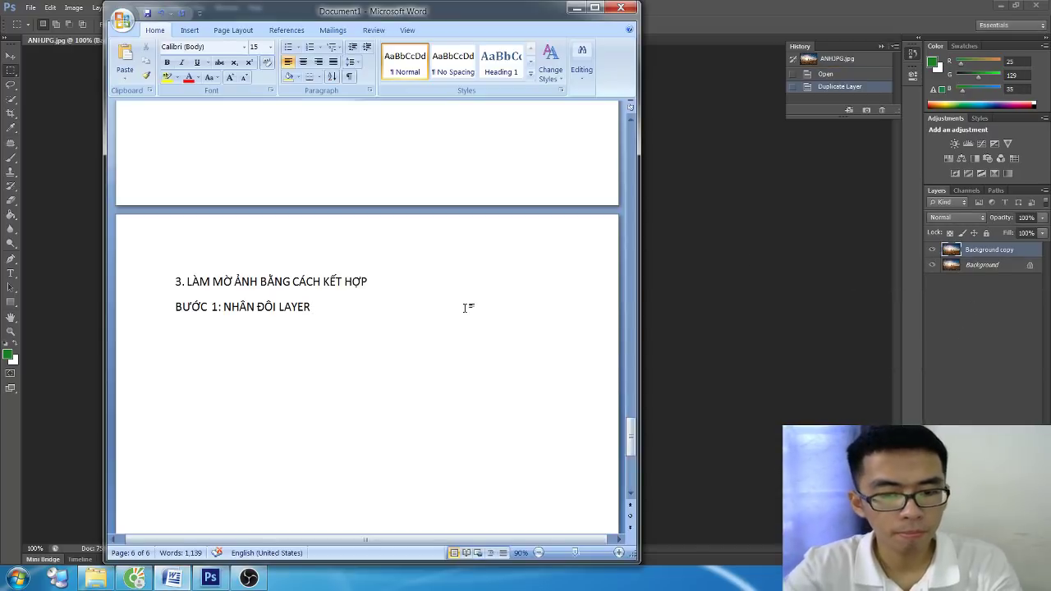
Step: Append '( PHÍM TẮT CTRL + J )' to step 1 and write 'BƯỚC 2: LÀM MỜ ẢNH VỪA NHÂN ĐÔI LÊN'
{"action": "type", "text": "( PHÍM TẮT CL"}
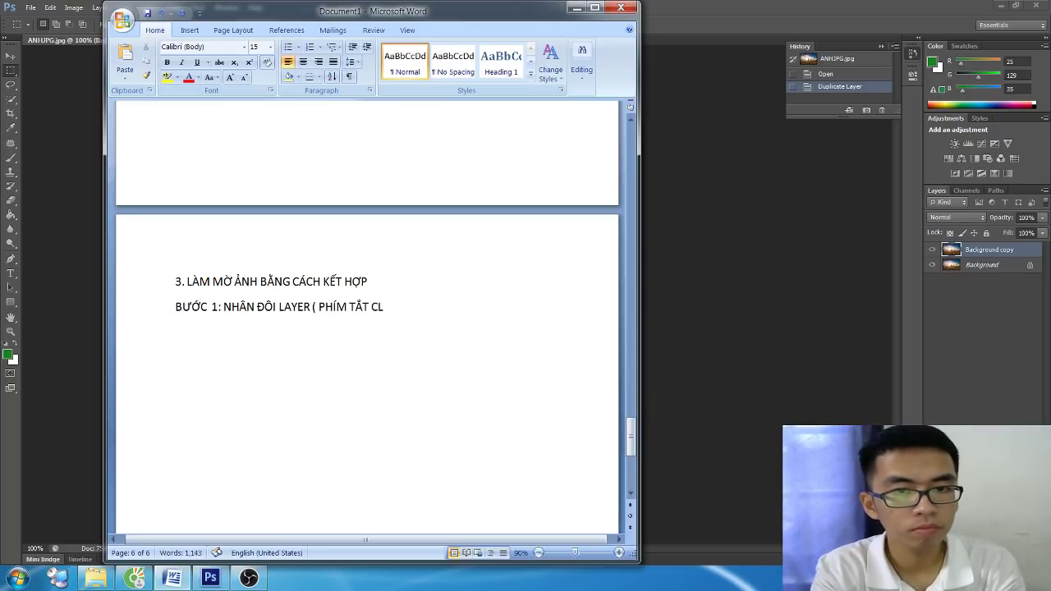
{"action": "key", "text": "BackSpace"}
{"action": "type", "text": "TRL + J"}
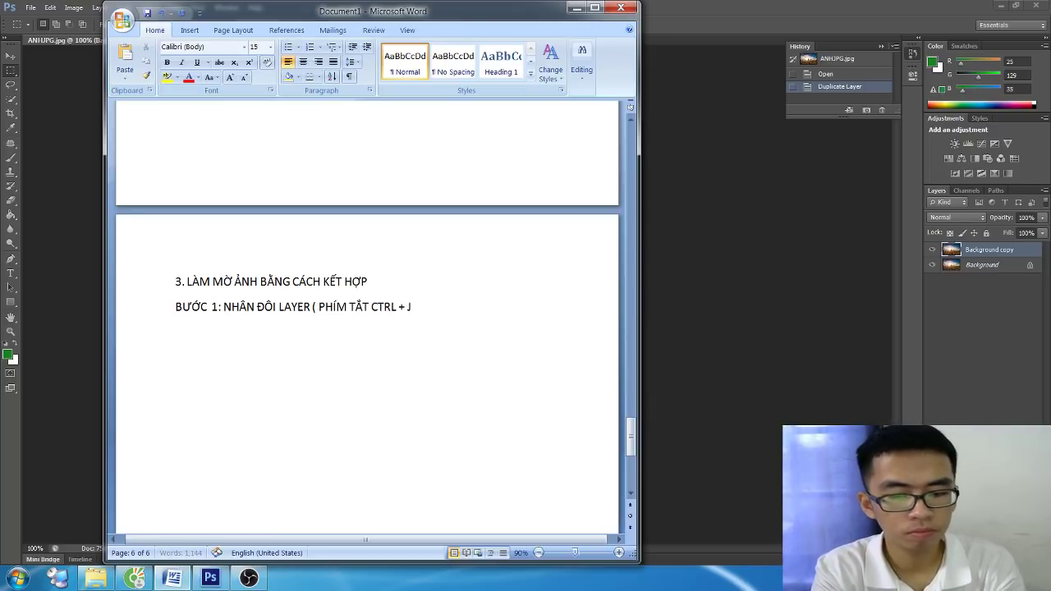
{"action": "type", "text": " )"}
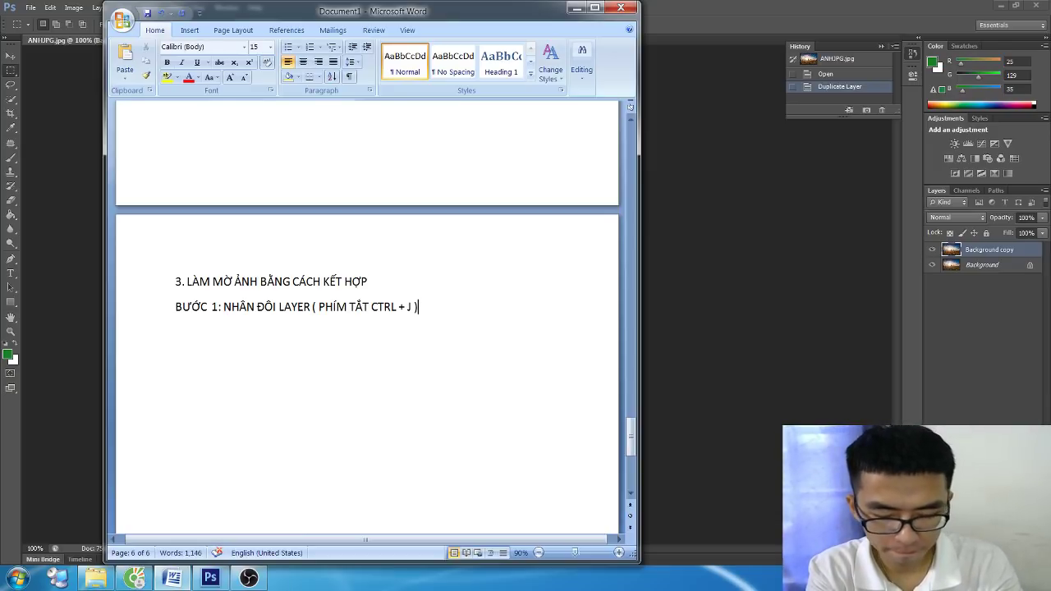
{"action": "key", "text": "Return"}
{"action": "type", "text": "BƯƠ"}
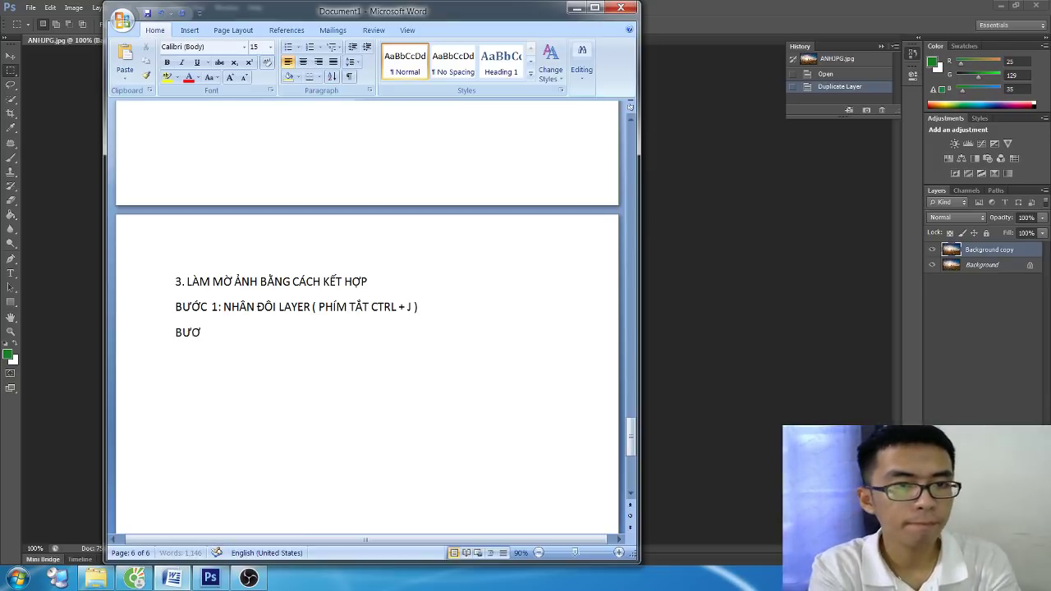
{"action": "type", "text": " LÀM MỜ"}
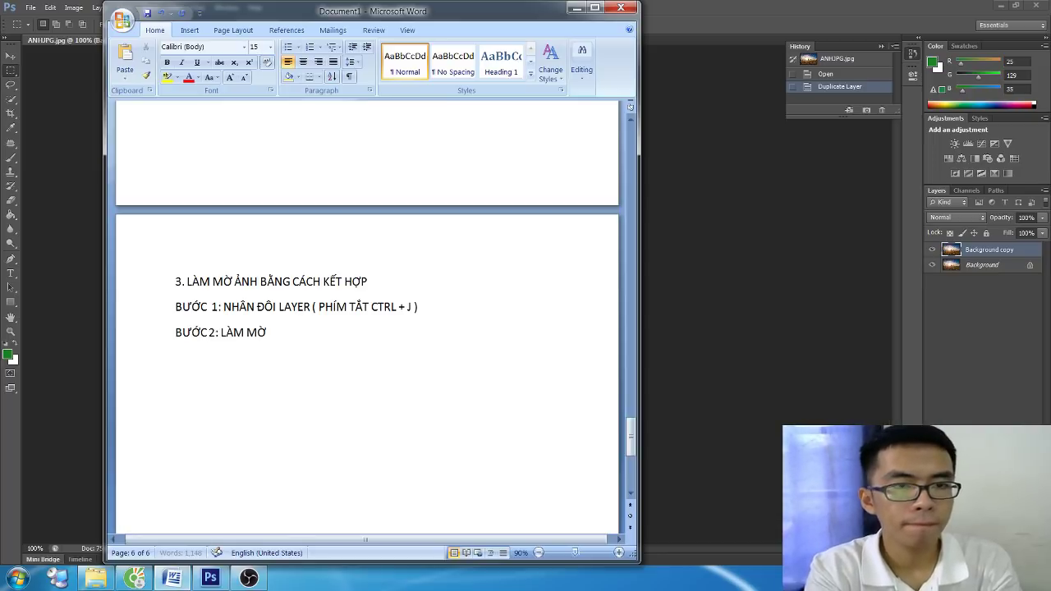
{"action": "type", "text": " ẢNH VỪA N"}
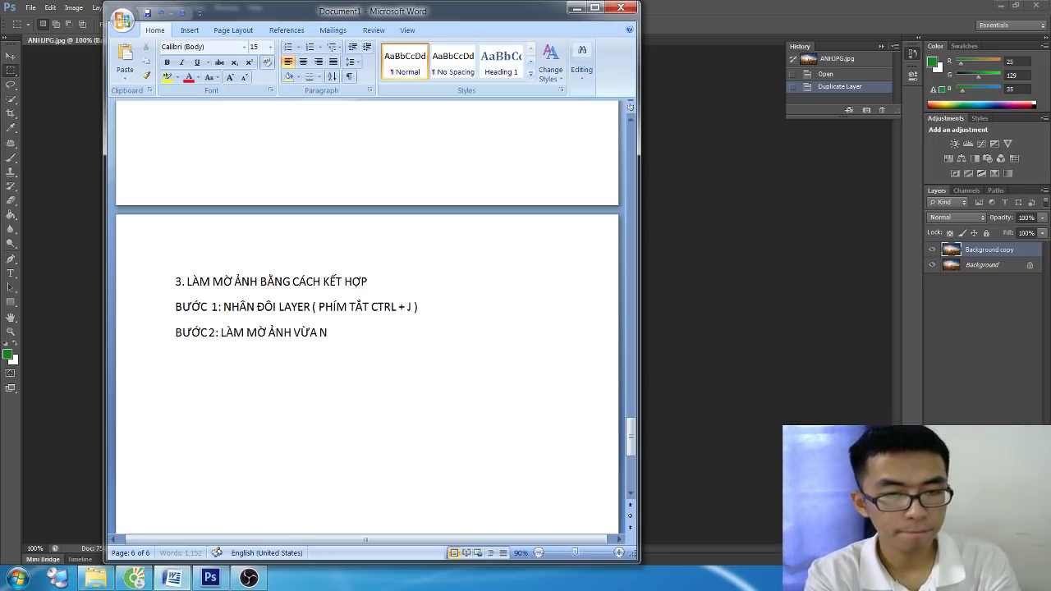
{"action": "type", "text": "HÂN ĐÔI LE"}
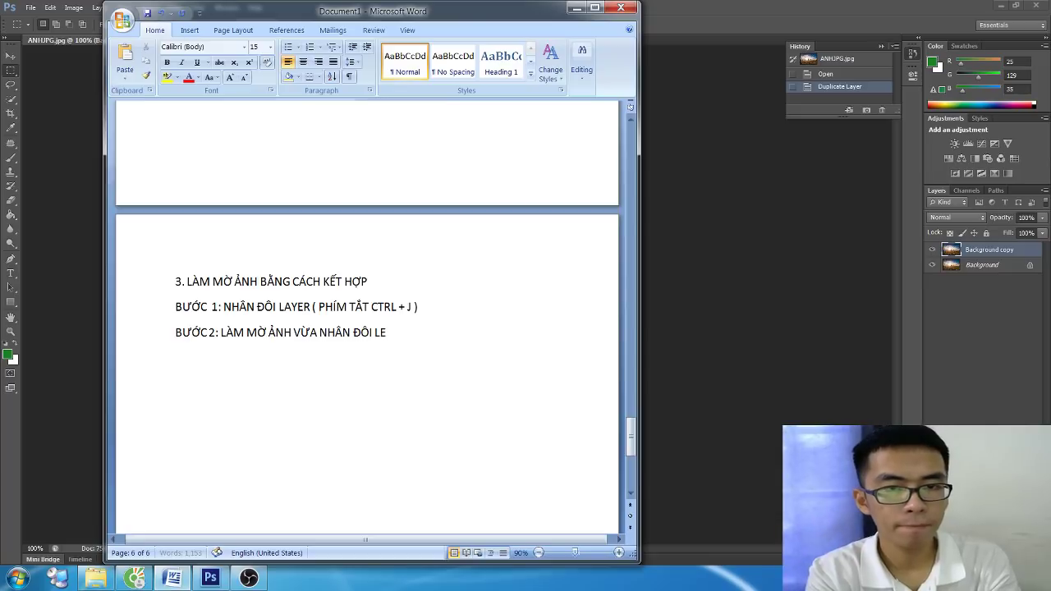
{"action": "key", "text": "BackSpace"}
{"action": "type", "text": "ÊN"}
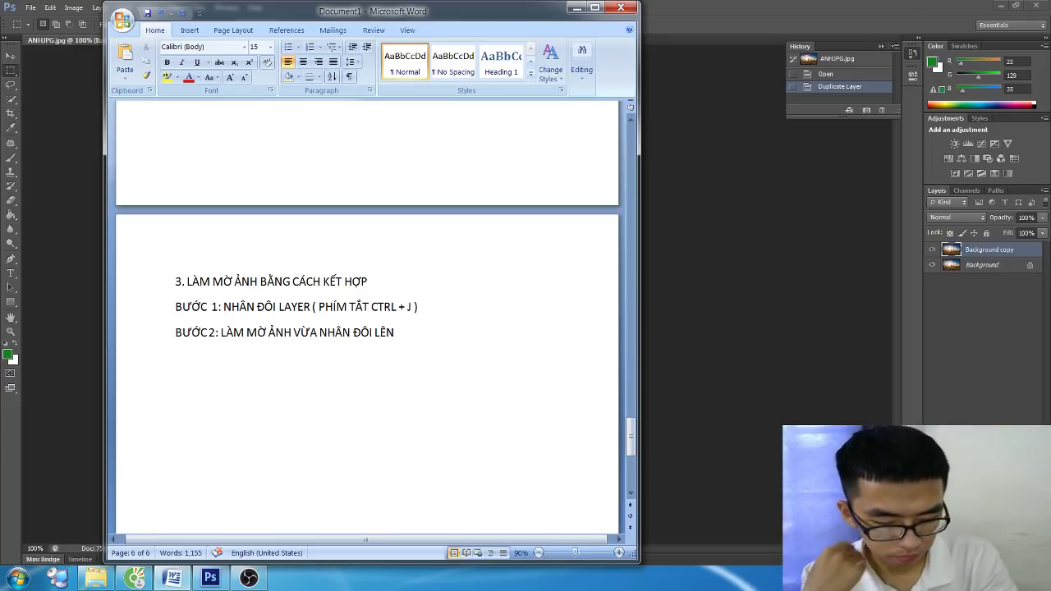
{"action": "key", "text": "Return"}
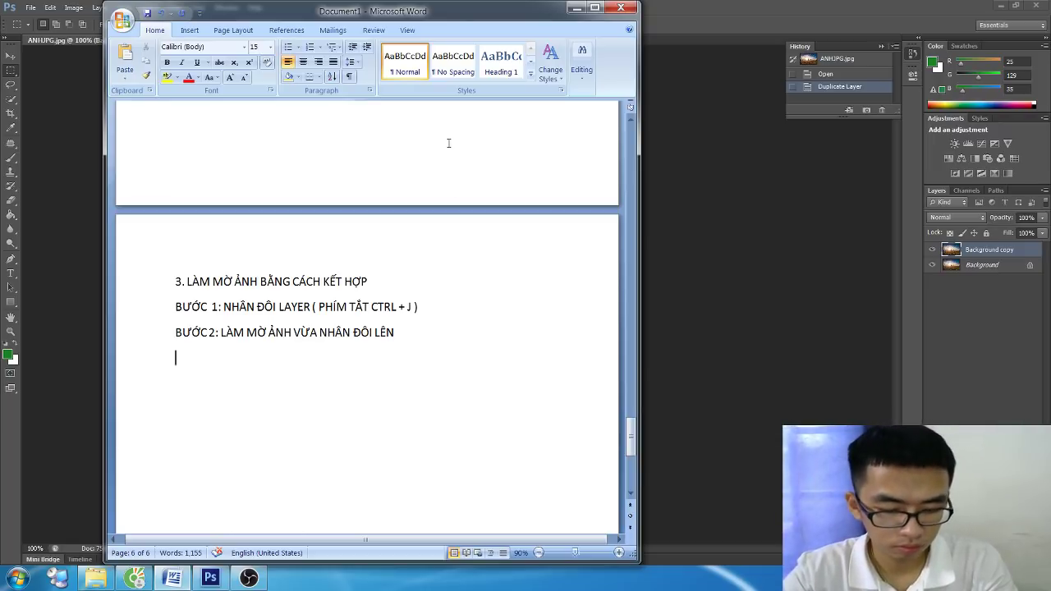
Step: Reapply the last Gaussian Blur to the Background copy layer
{"action": "key", "text": "alt+Tab"}
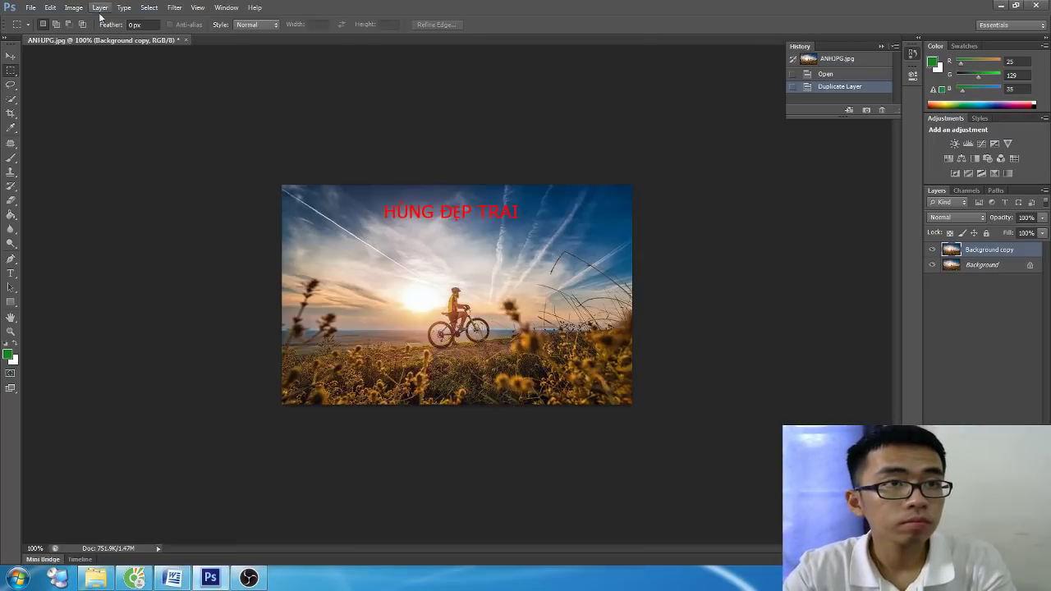
{"action": "left_click", "coordinate": [175, 8]}
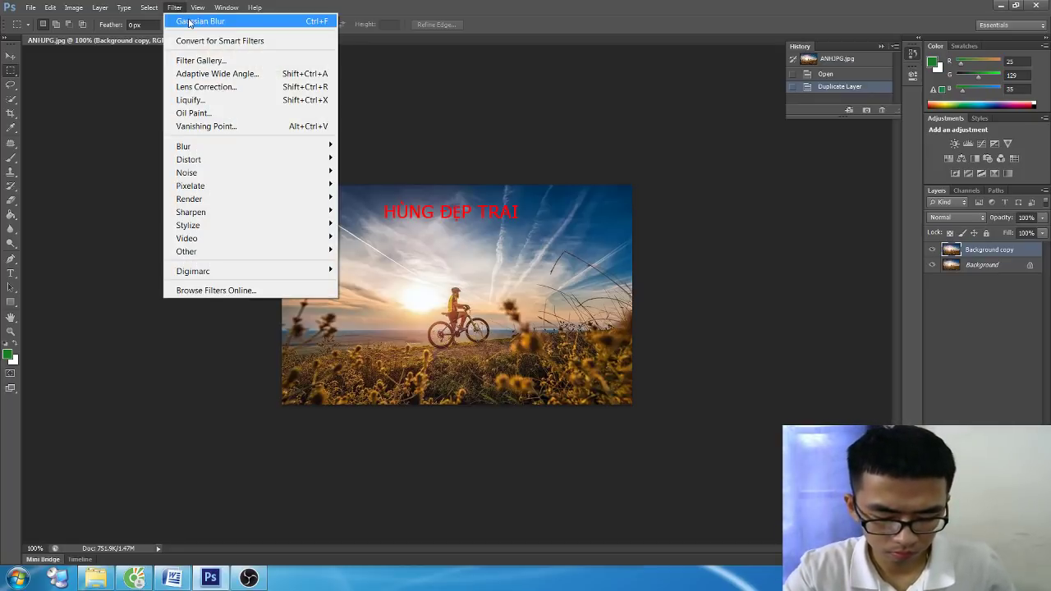
{"action": "left_click", "coordinate": [189, 22]}
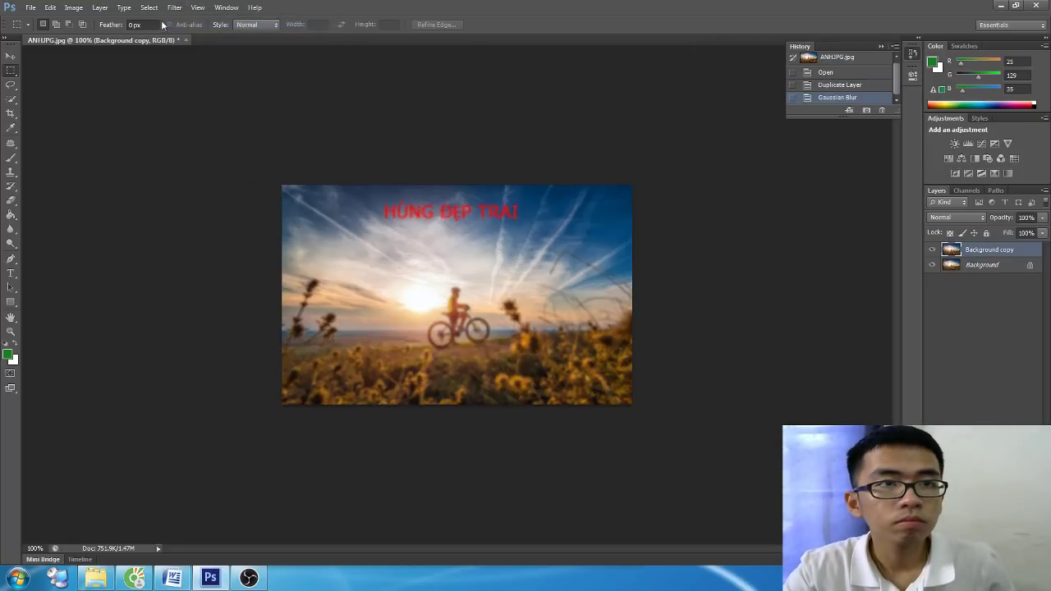
Step: Open Gaussian Blur, drag Radius to about 0.1, cancel, and revert to the Duplicate Layer history state
{"action": "left_click", "coordinate": [175, 8]}
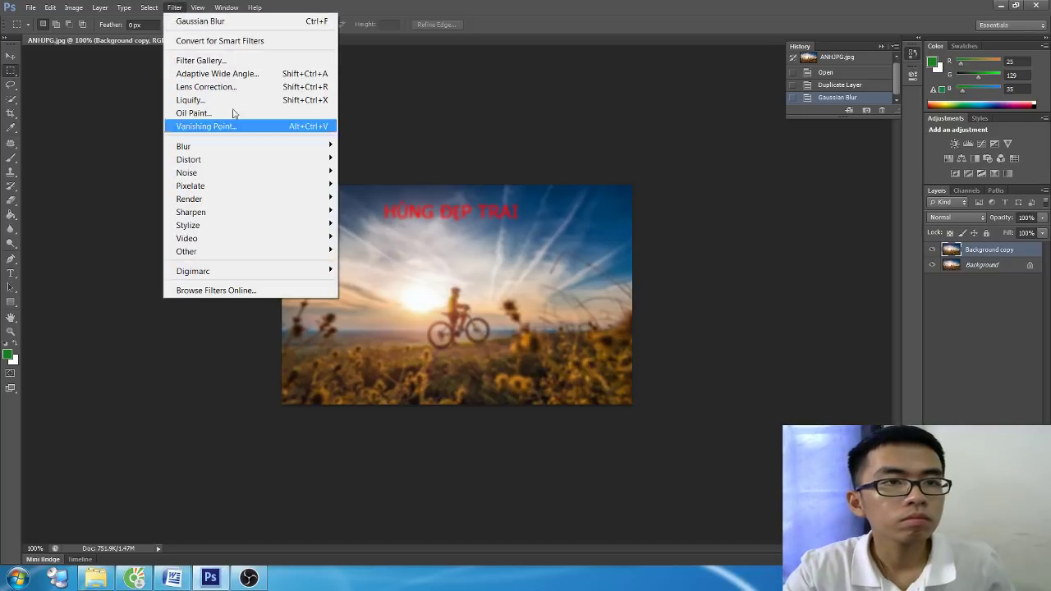
{"action": "mouse_move", "coordinate": [183, 146]}
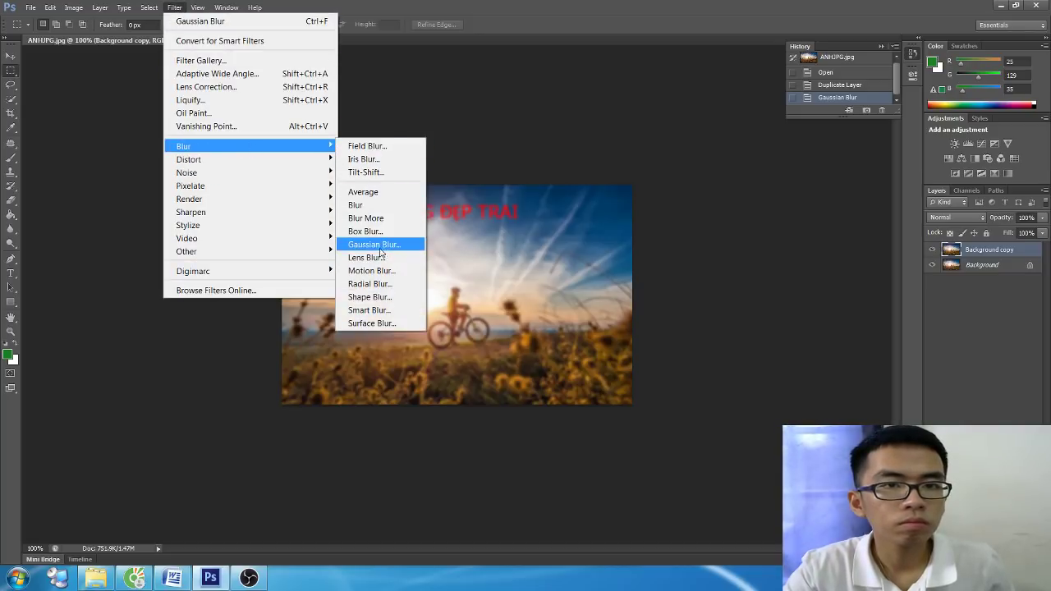
{"action": "left_click", "coordinate": [380, 253]}
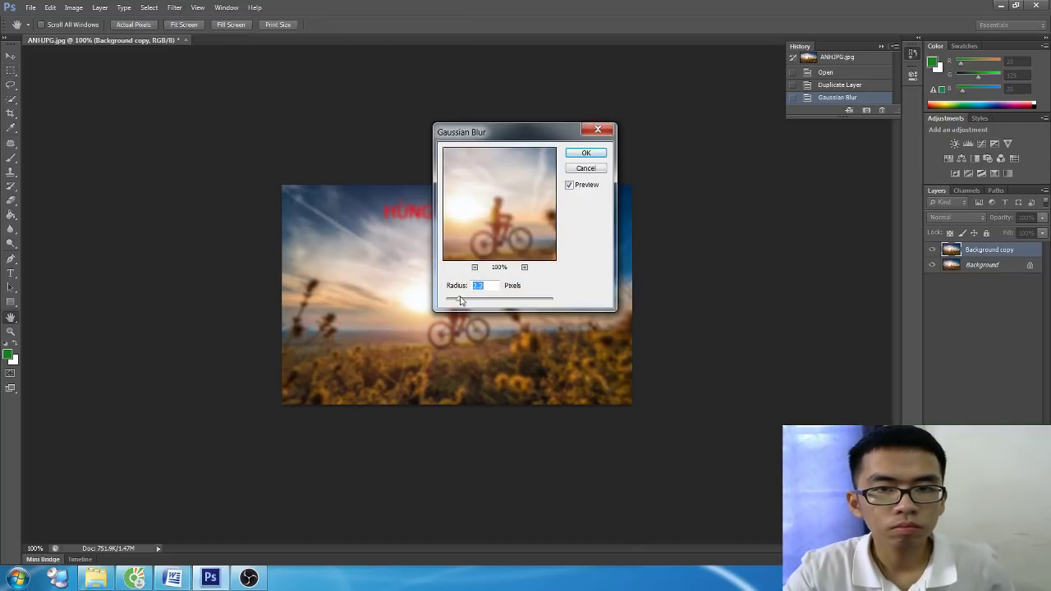
{"action": "left_click_drag", "start_coordinate": [461, 301], "coordinate": [428, 303]}
{"action": "left_click", "coordinate": [569, 185]}
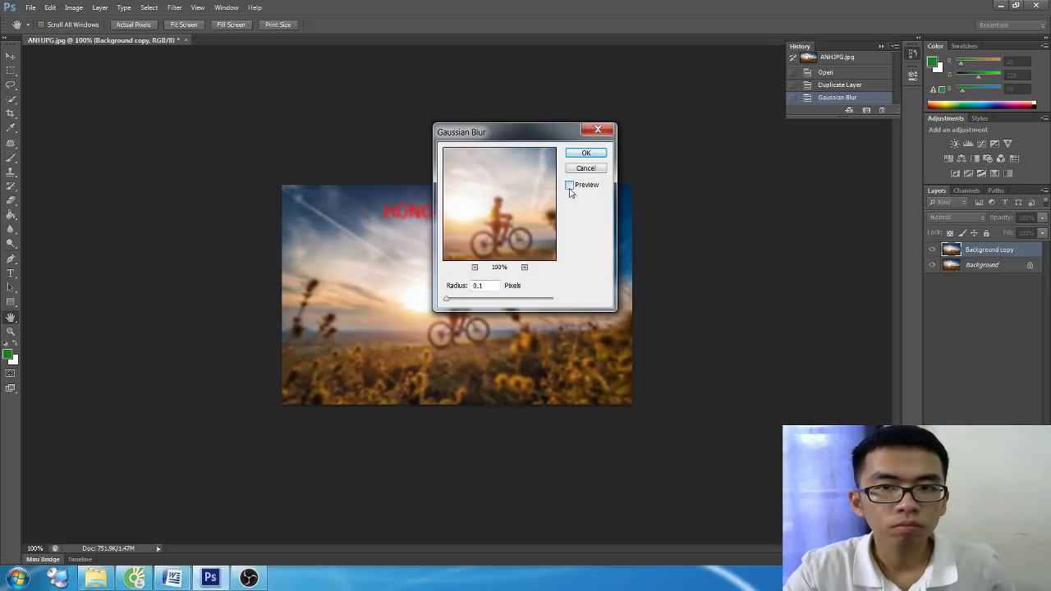
{"action": "left_click_drag", "start_coordinate": [536, 140], "coordinate": [639, 142]}
{"action": "key", "text": "Escape"}
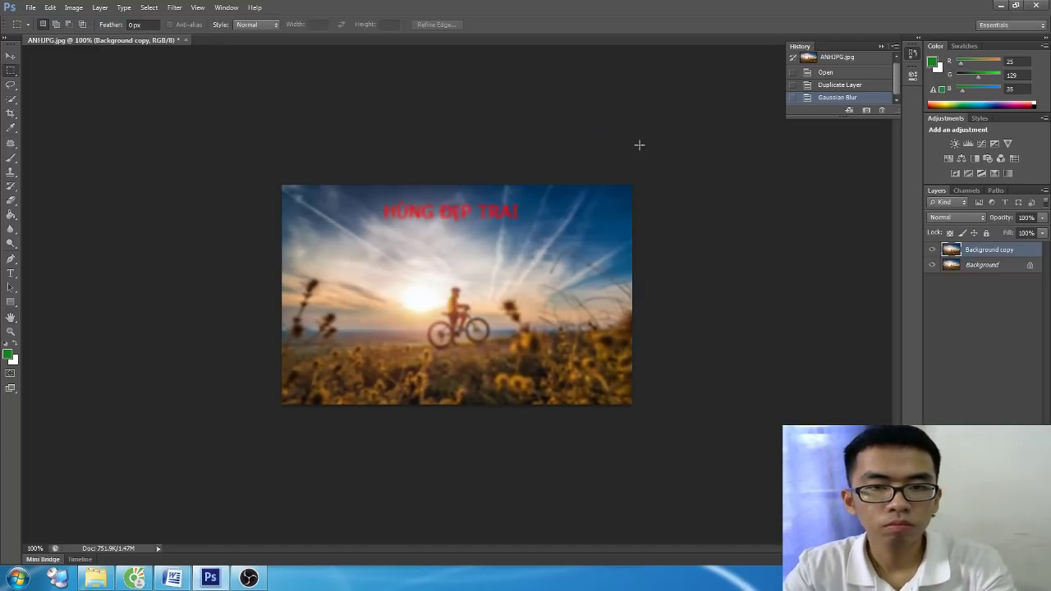
{"action": "left_click", "coordinate": [843, 85]}
Step: Reopen Gaussian Blur on Background copy, trying radii up to 3.0 and back to about 0.1
{"action": "left_click", "coordinate": [174, 8]}
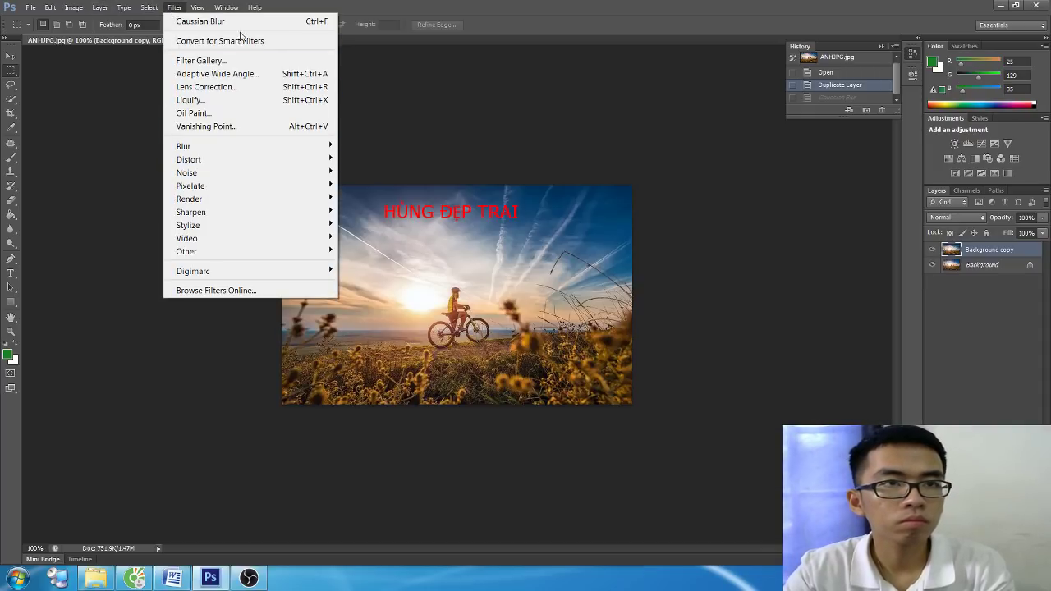
{"action": "mouse_move", "coordinate": [184, 147]}
{"action": "left_click", "coordinate": [373, 244]}
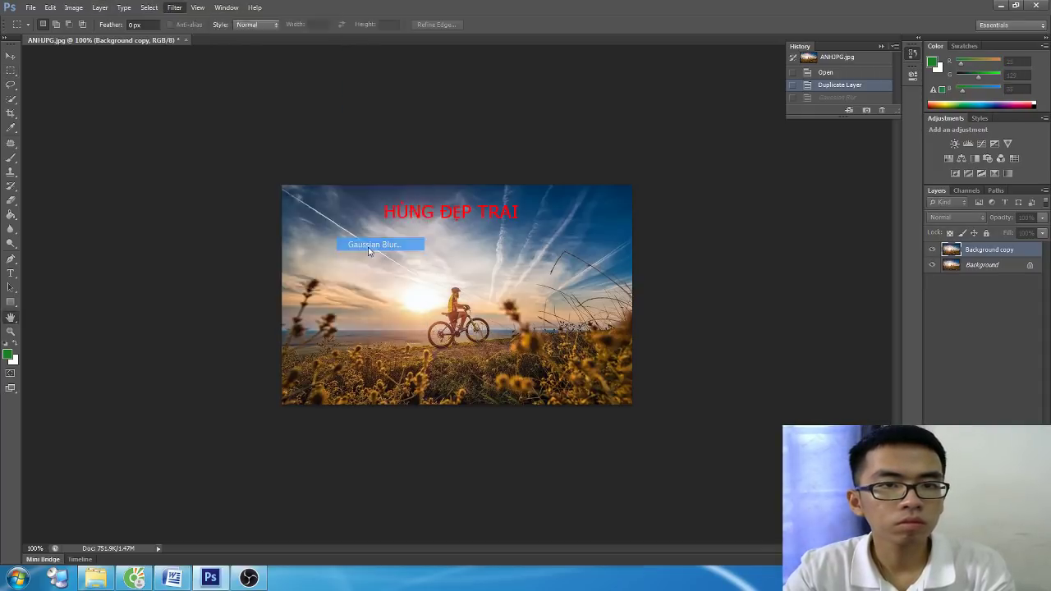
{"action": "left_click_drag", "start_coordinate": [561, 306], "coordinate": [515, 306]}
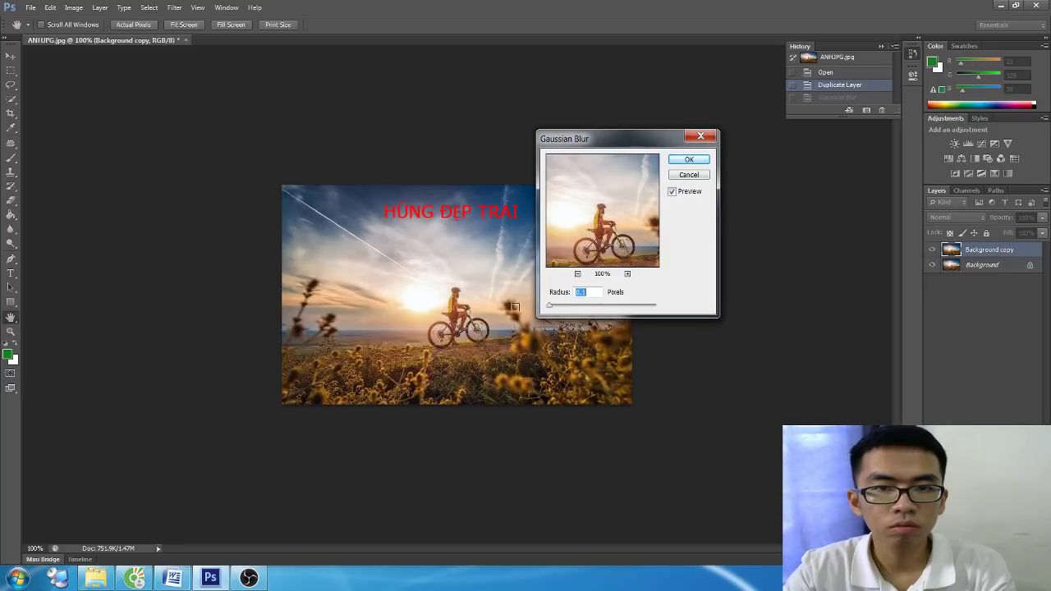
{"action": "left_click", "coordinate": [679, 197]}
{"action": "mouse_move", "coordinate": [549, 306]}
{"action": "left_mouse_down"}
{"action": "mouse_move", "coordinate": [582, 309]}
{"action": "mouse_move", "coordinate": [555, 307]}
{"action": "left_mouse_up"}
{"action": "left_click", "coordinate": [672, 191]}
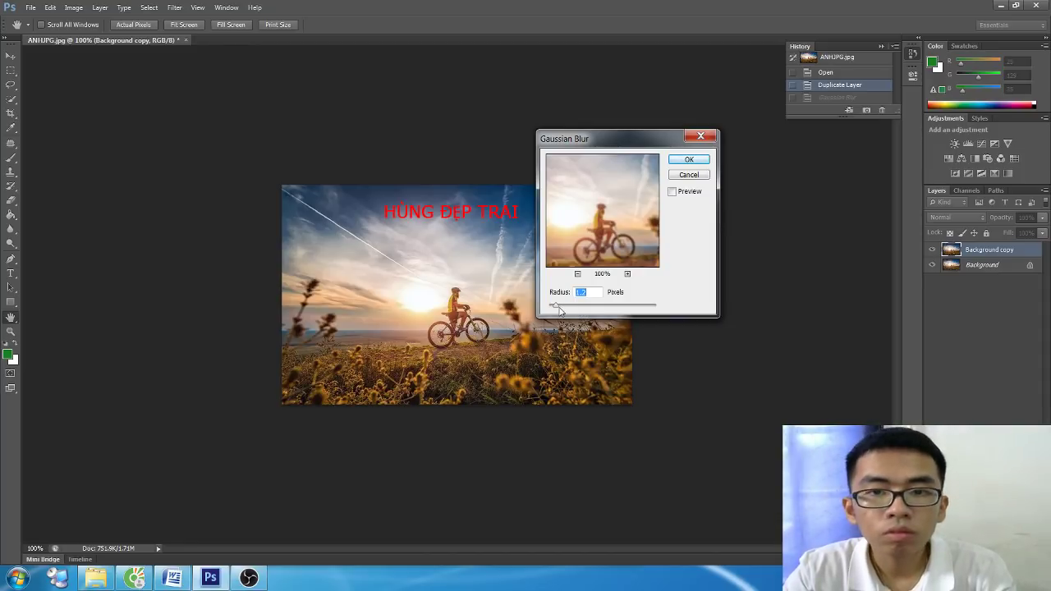
{"action": "left_click_drag", "start_coordinate": [556, 307], "coordinate": [558, 309]}
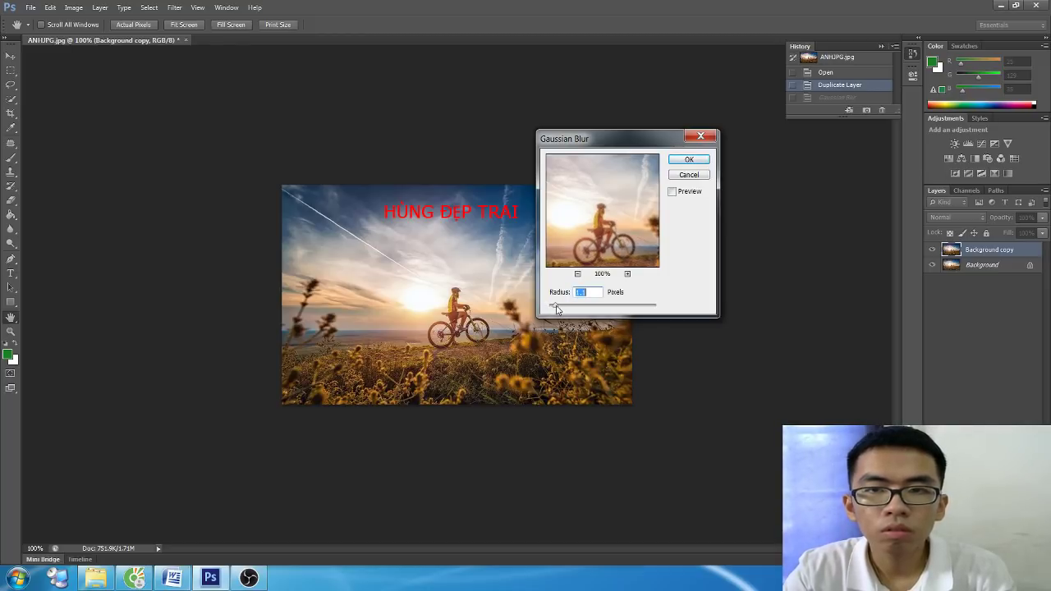
{"action": "key", "text": "alt+Tab"}
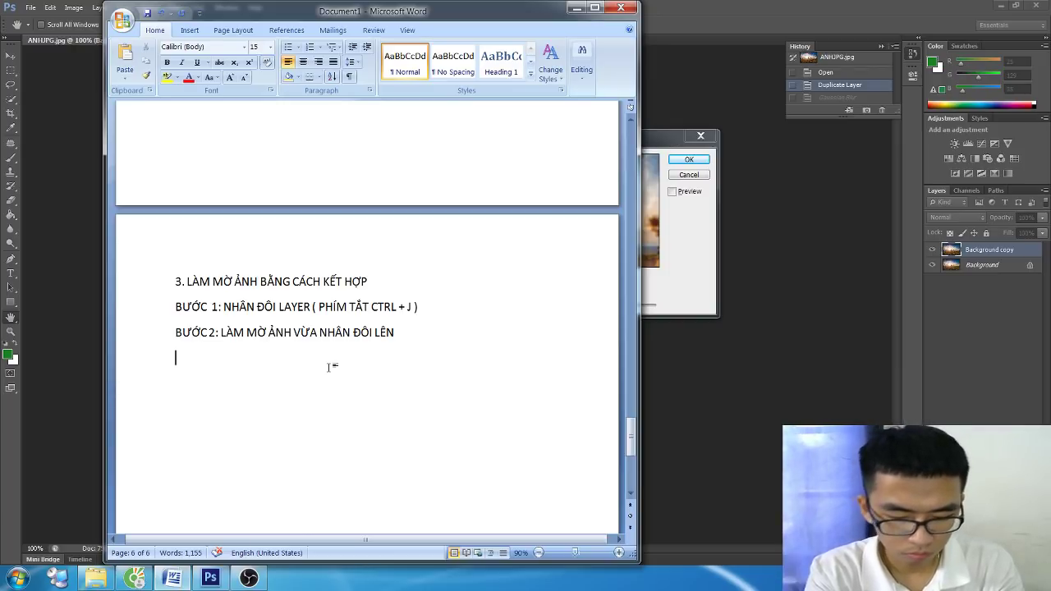
Step: Write the line telling readers to choose Filter > Blur > Gaussian Blur from the menu bar
{"action": "type", "text": "TỪ THNAH MENU"}
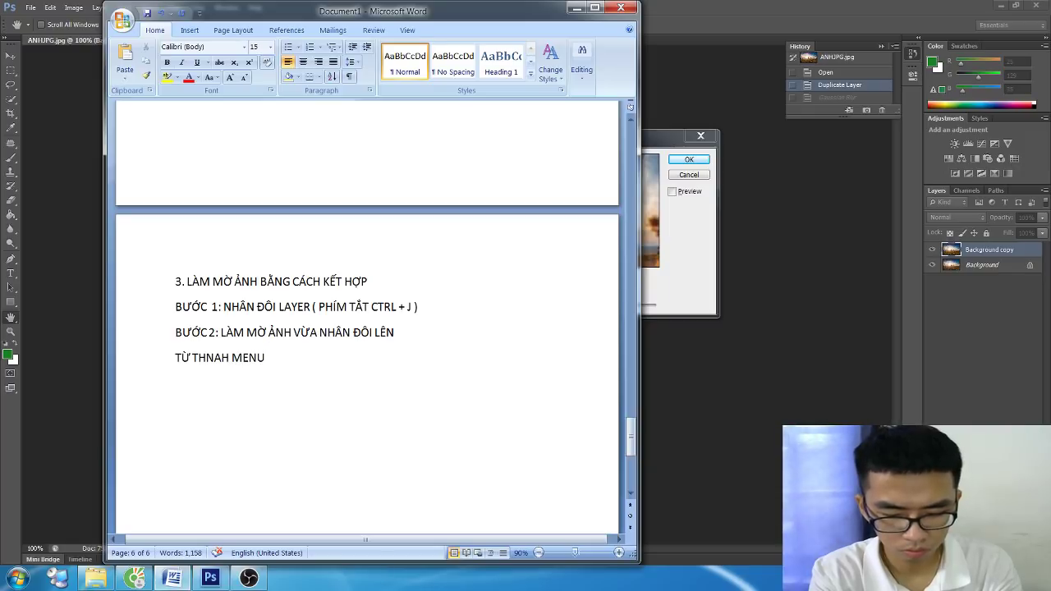
{"action": "type", "text": " FILTER -"}
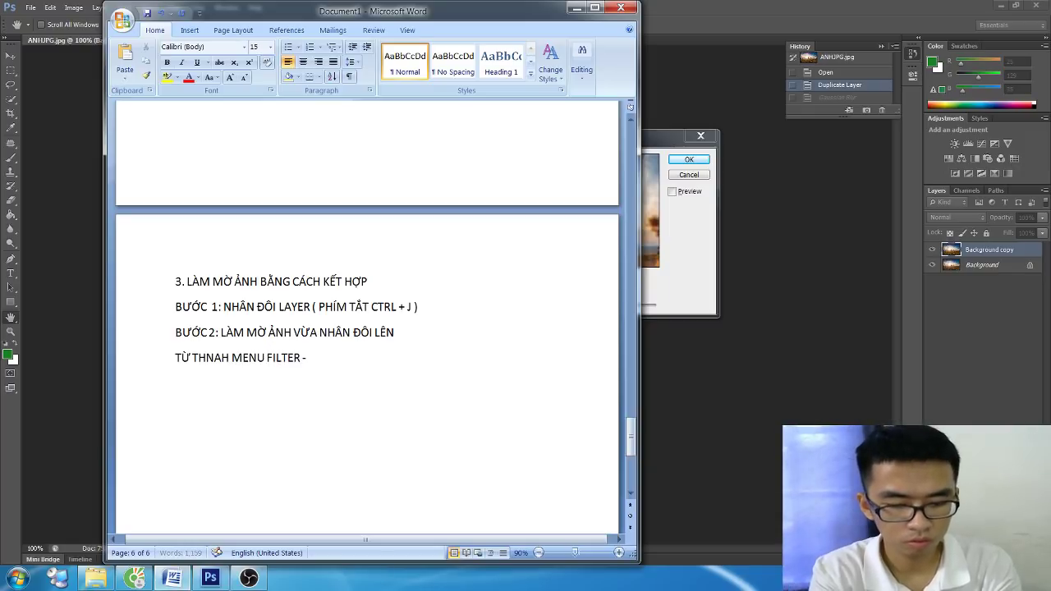
{"action": "type", "text": "> CHỌN BLUR -> CJH"}
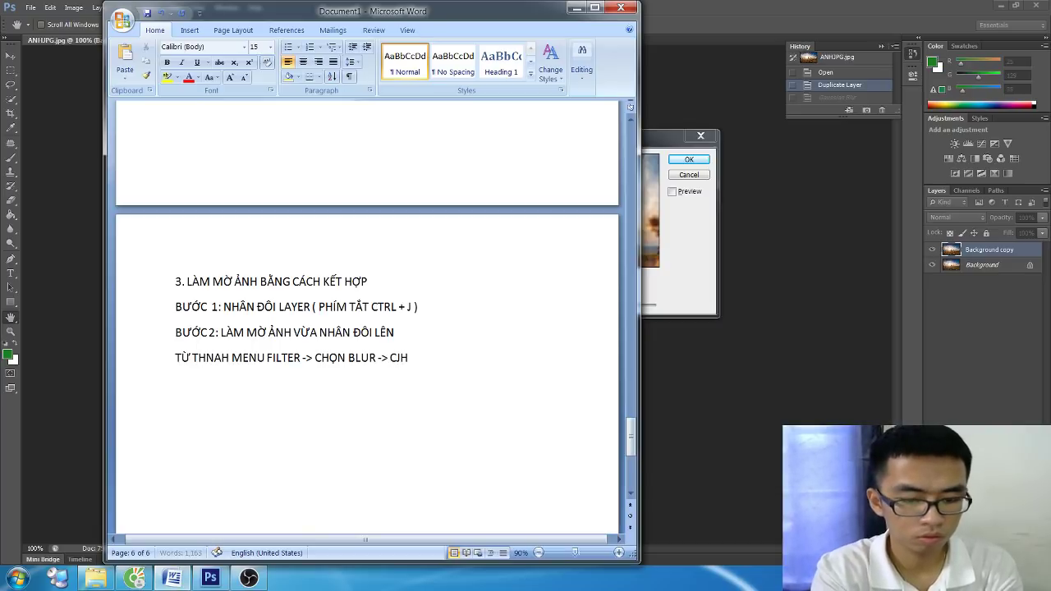
{"action": "key", "text": "BackSpace"}
{"action": "key", "text": "BackSpace"}
{"action": "type", "text": "HO"}
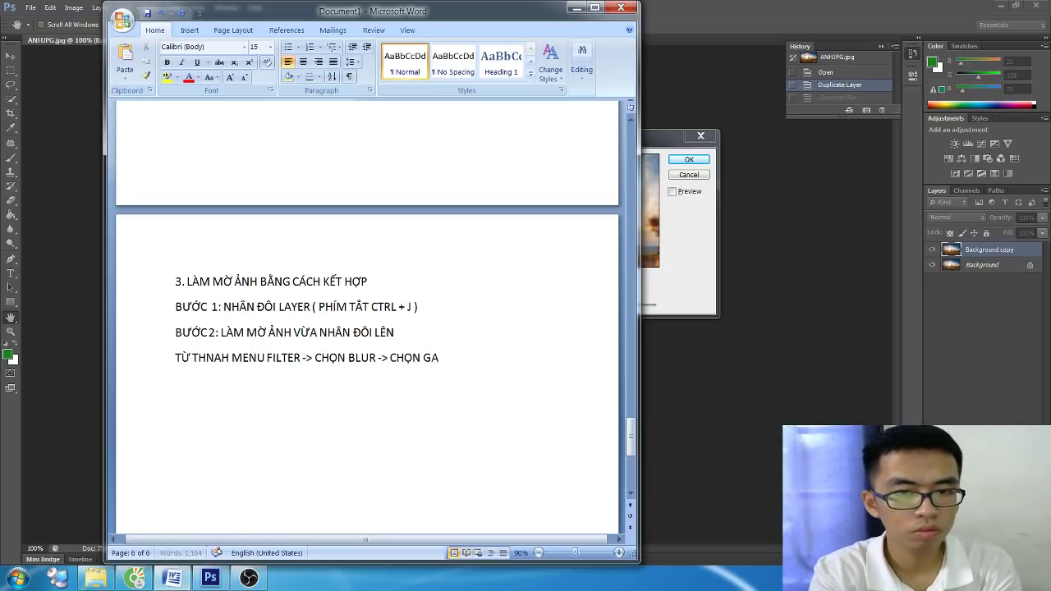
{"action": "type", "text": "SIAN BLUR"}
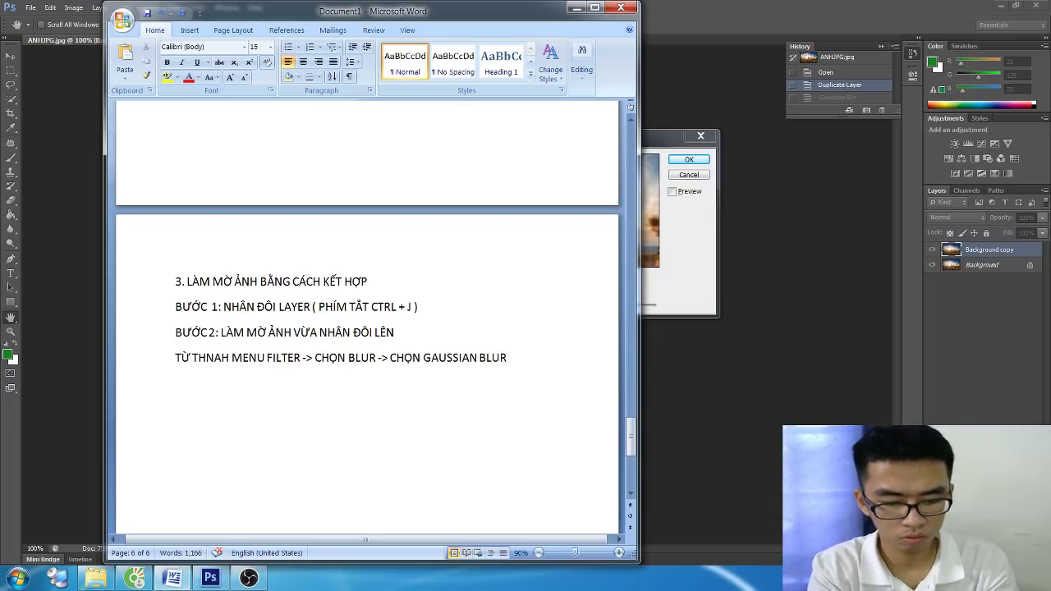
{"action": "key", "text": "Return"}
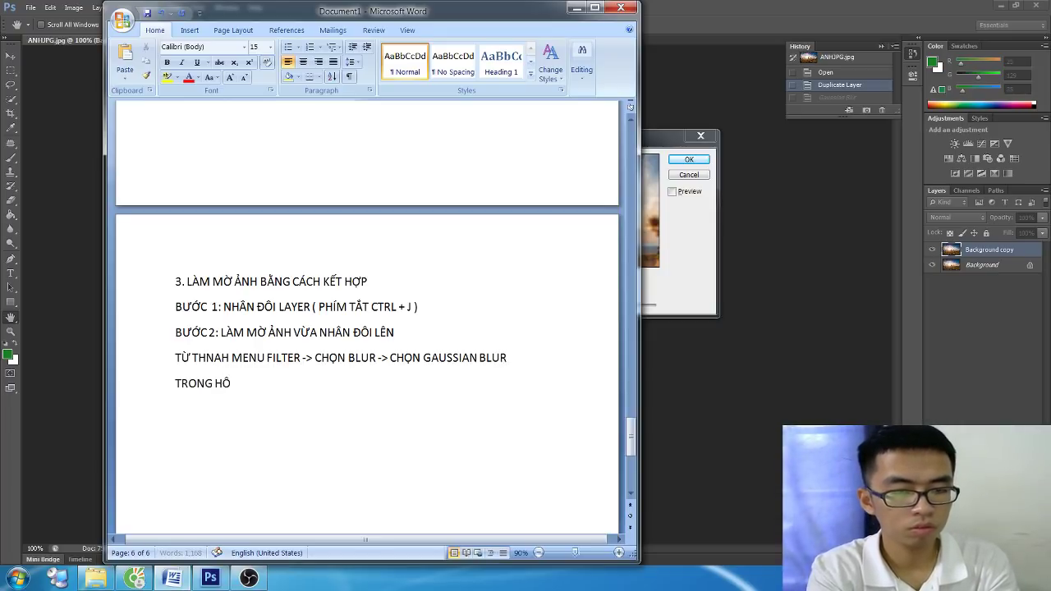
Step: Add the line on dragging the Radius slider once the Gaussian Blur dialog appears
{"action": "type", "text": "HOẠI HIE"}
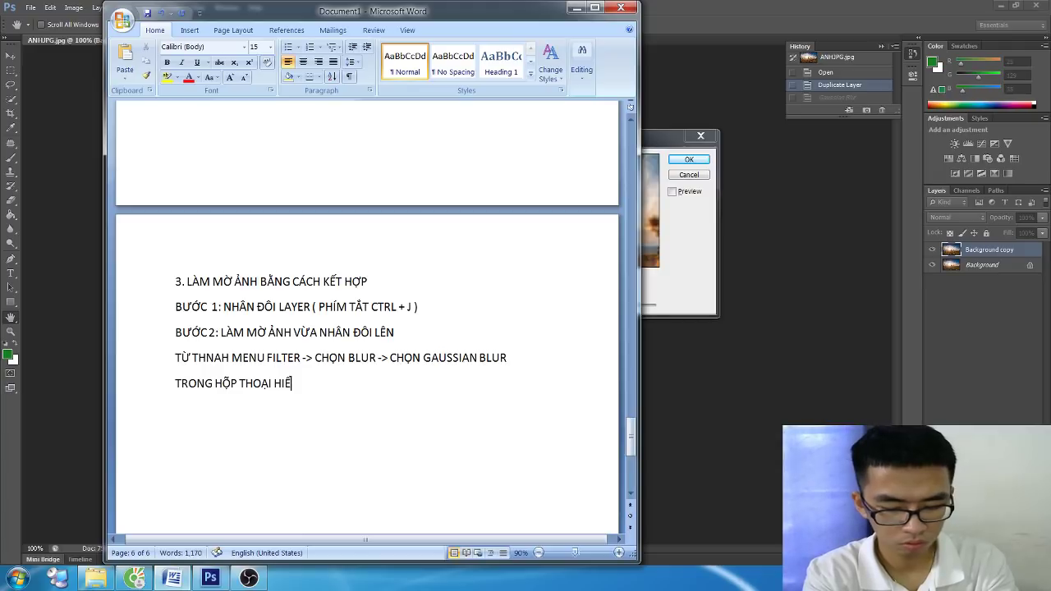
{"action": "type", "text": "N R"}
{"action": "key", "text": "BackSpace"}
{"action": "key", "text": "BackSpace"}
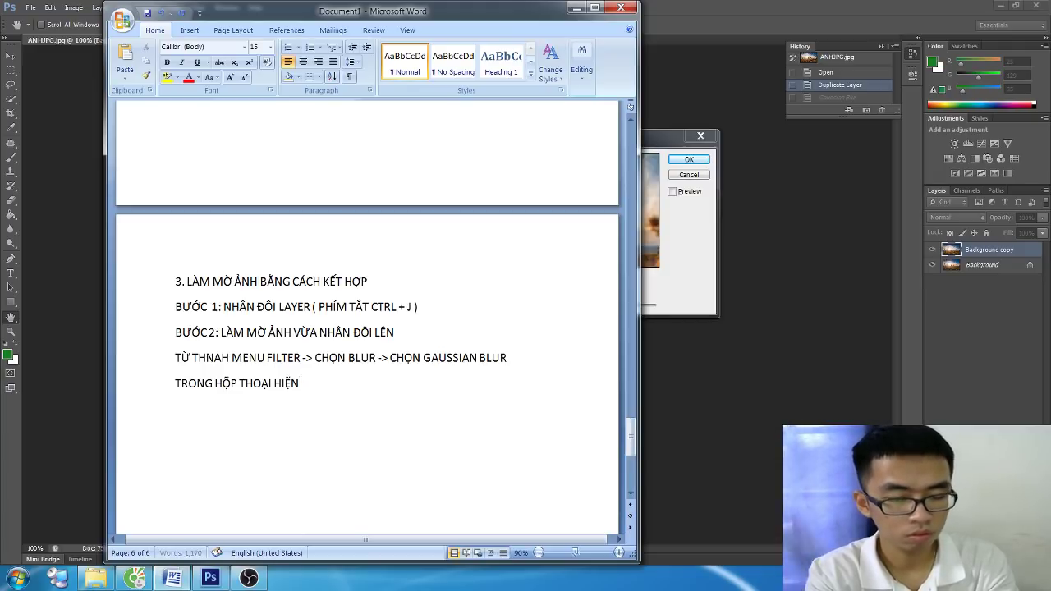
{"action": "type", "text": "RA, BJA"}
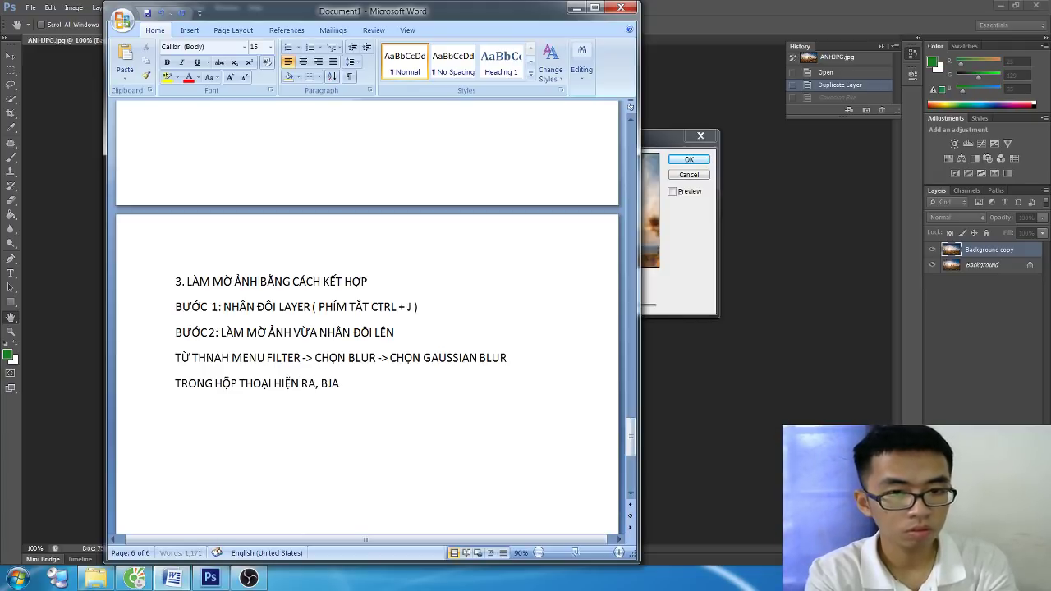
{"action": "key", "text": "BackSpace"}
{"action": "key", "text": "BackSpace"}
{"action": "key", "text": "BackSpace"}
{"action": "type", "text": "KÉO THNAH TRƯỢ"}
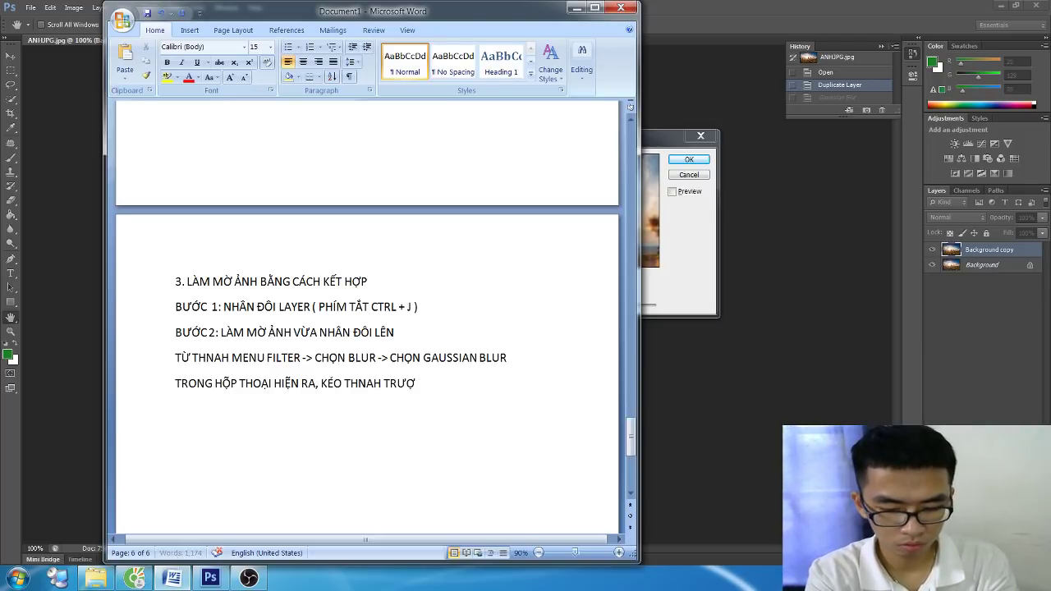
{"action": "type", "text": "T RADIUS ĐỂ LÀ"}
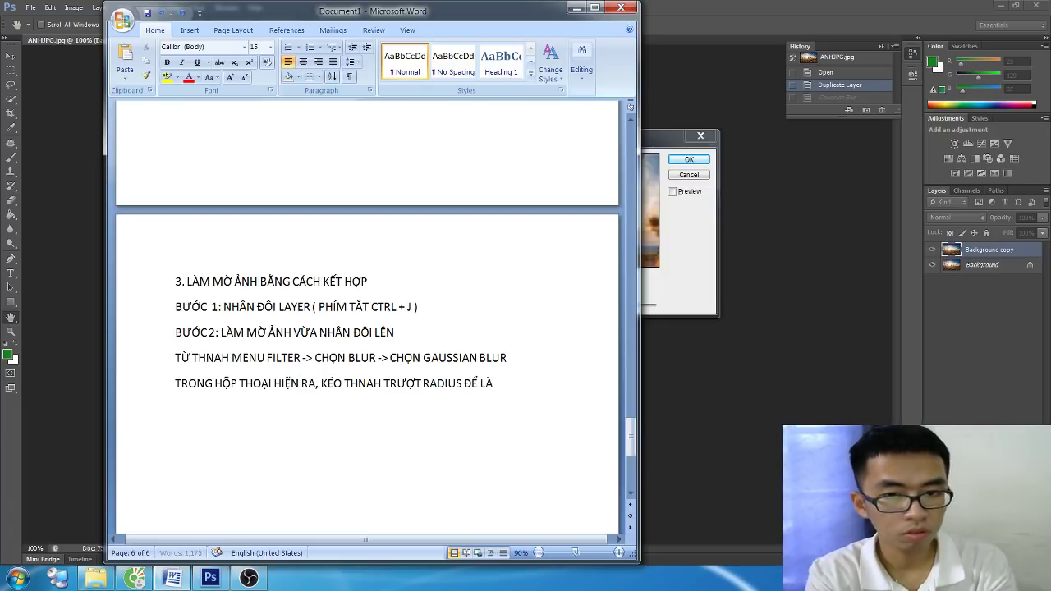
{"action": "type", "text": "f"}
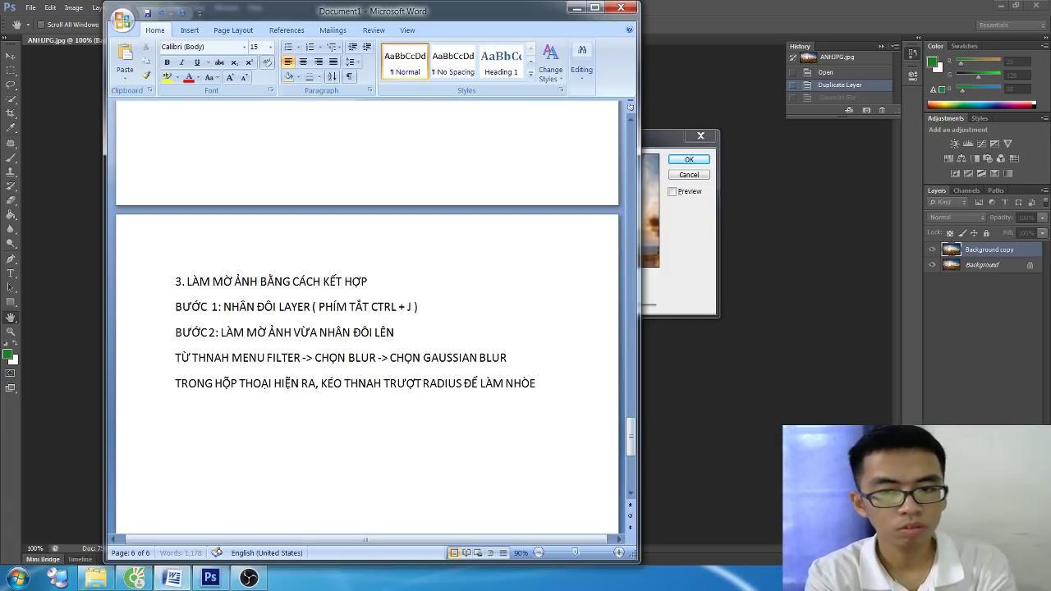
{"action": "type", "text": " ĐỐI TƯỢN"}
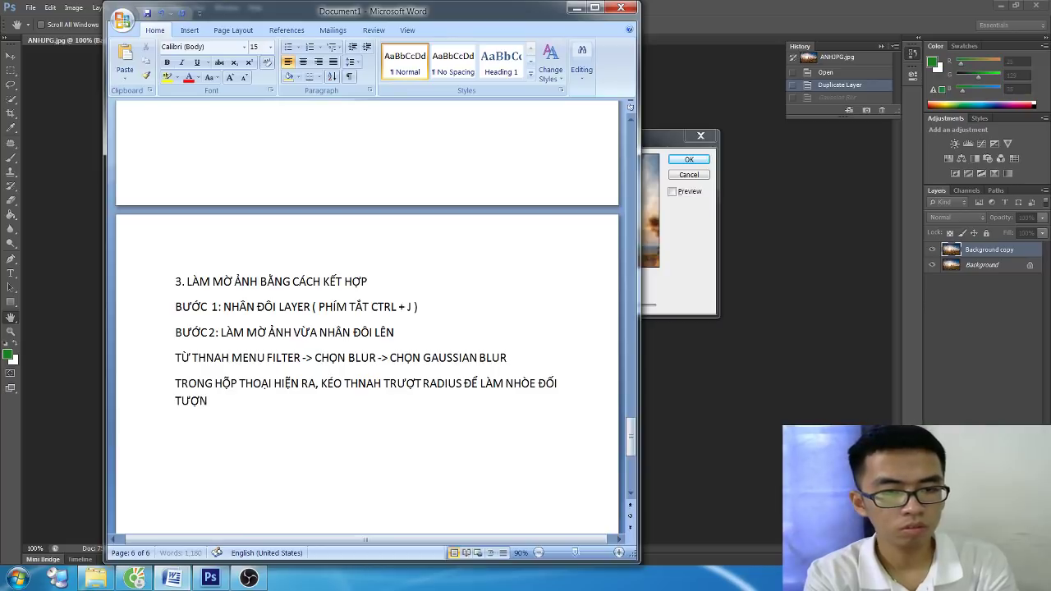
{"action": "type", "text": "G."}
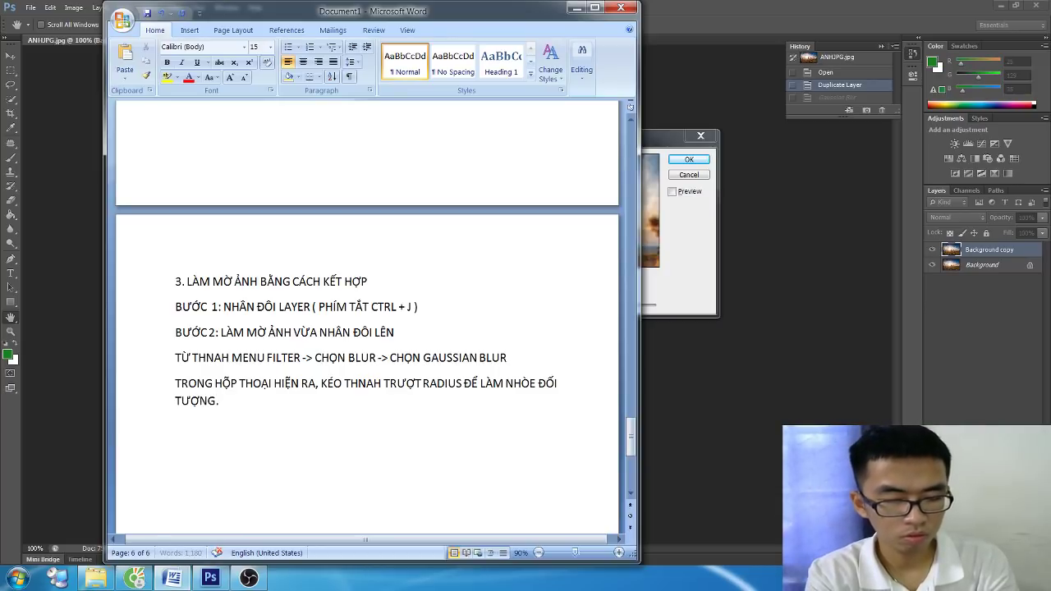
Step: Add a note to blur slightly more than desired at this step
{"action": "type", "text": " LƯU Ý RẰNG"}
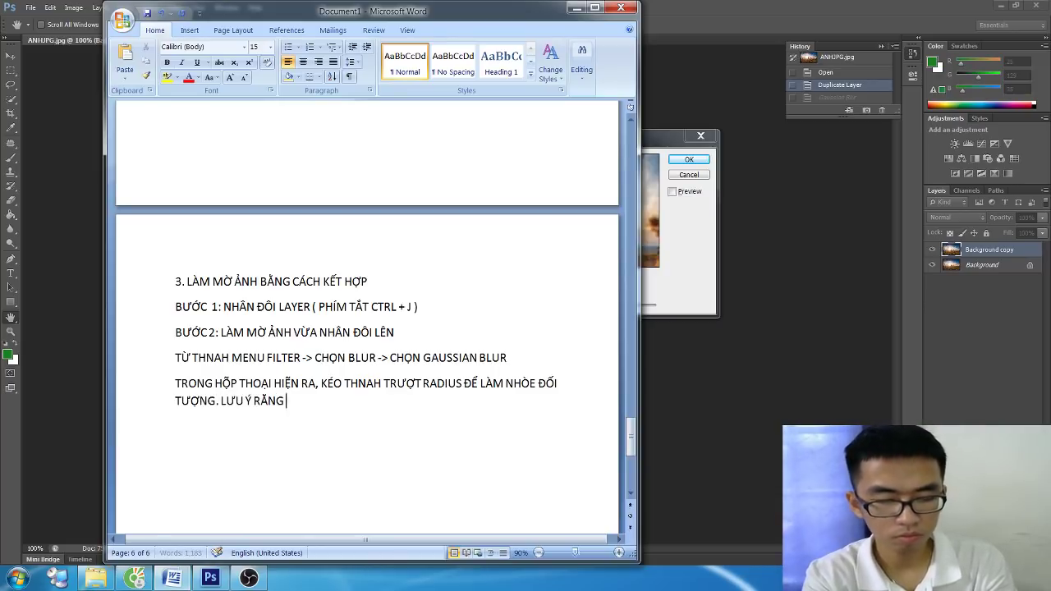
{"action": "type", "text": " Ở BUOC NAY BẠN"}
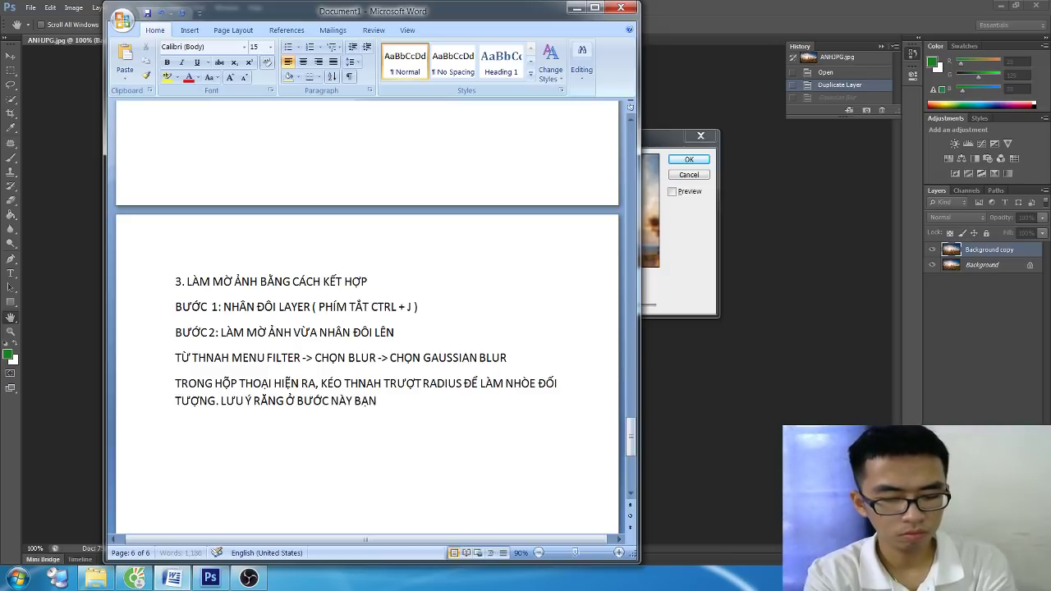
{"action": "type", "text": " LÀM"}
{"action": "type", "text": " MỜ HƠ"}
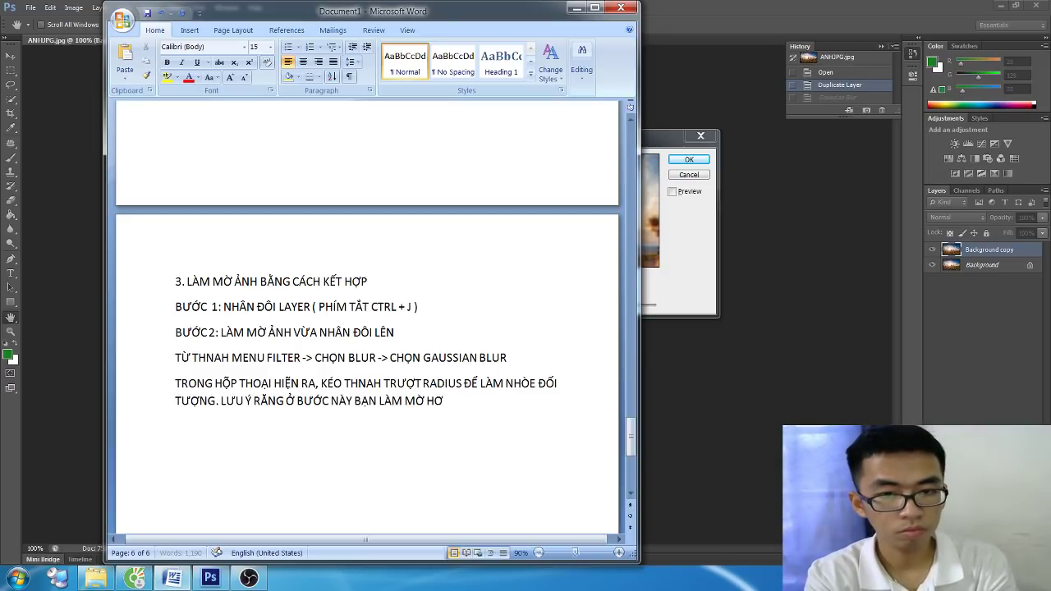
{"action": "type", "text": "N BƯC"}
{"action": "key", "text": "BackSpace"}
{"action": "key", "text": "BackSpace"}
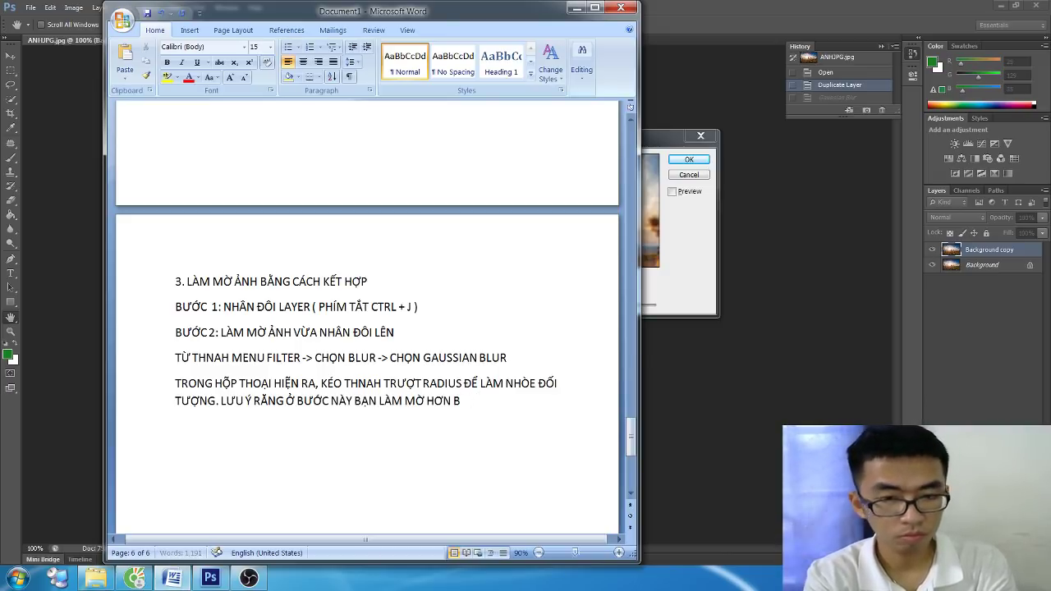
{"action": "key", "text": "BackSpace"}
{"action": "key", "text": "BackSpace"}
{"action": "type", "text": "MUC"}
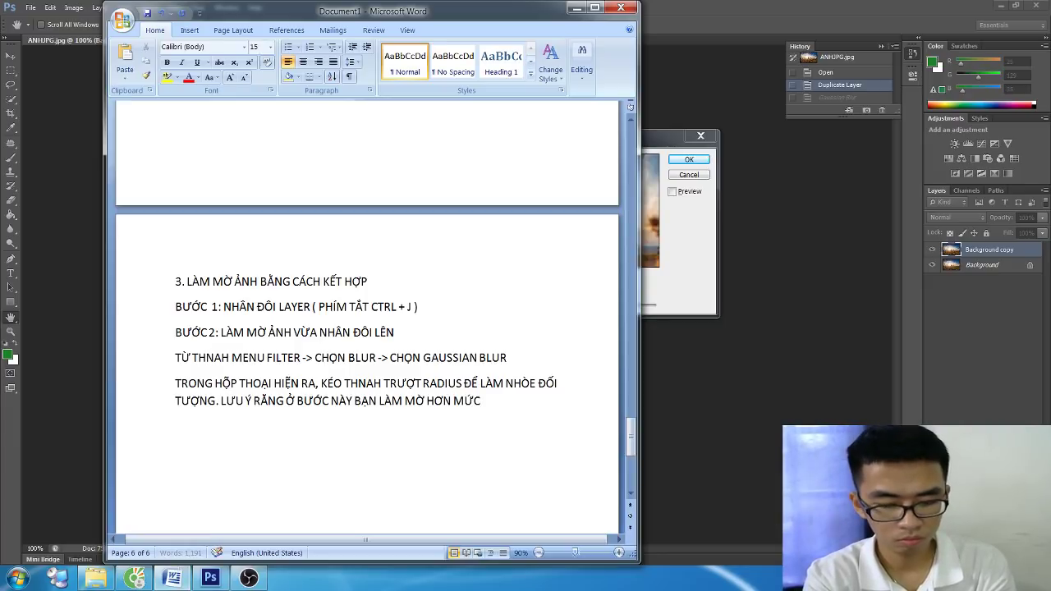
{"action": "type", "text": " BAN MONG M"}
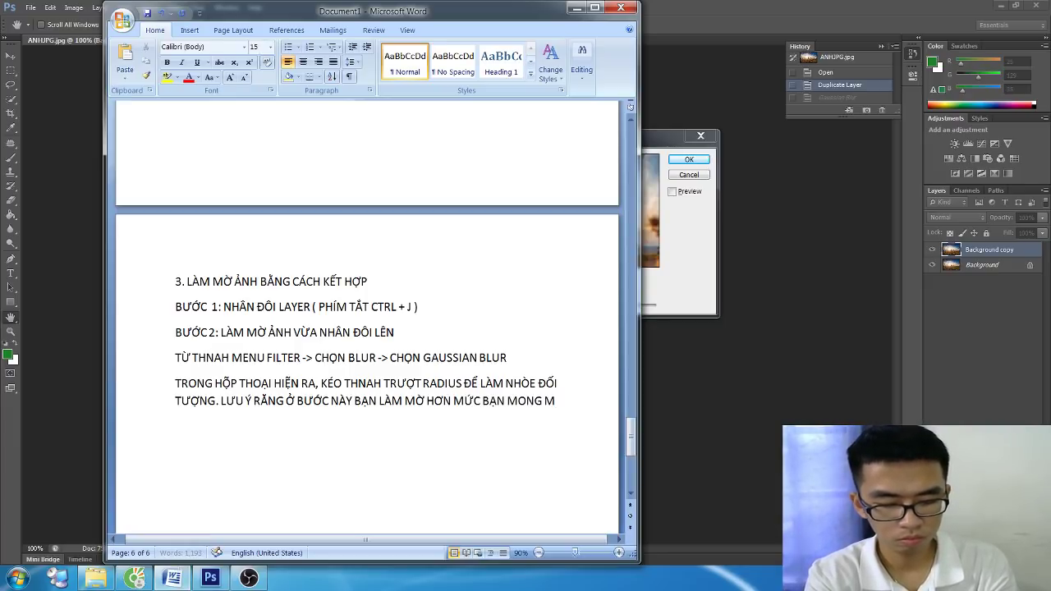
{"action": "type", "text": "UÔ"}
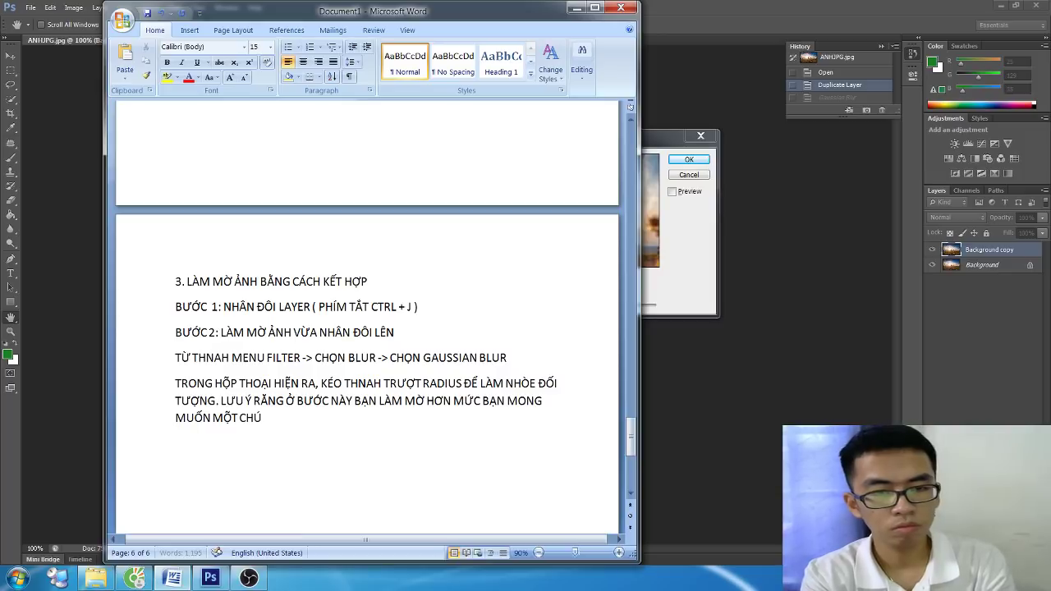
{"action": "key", "text": "alt+Tab"}
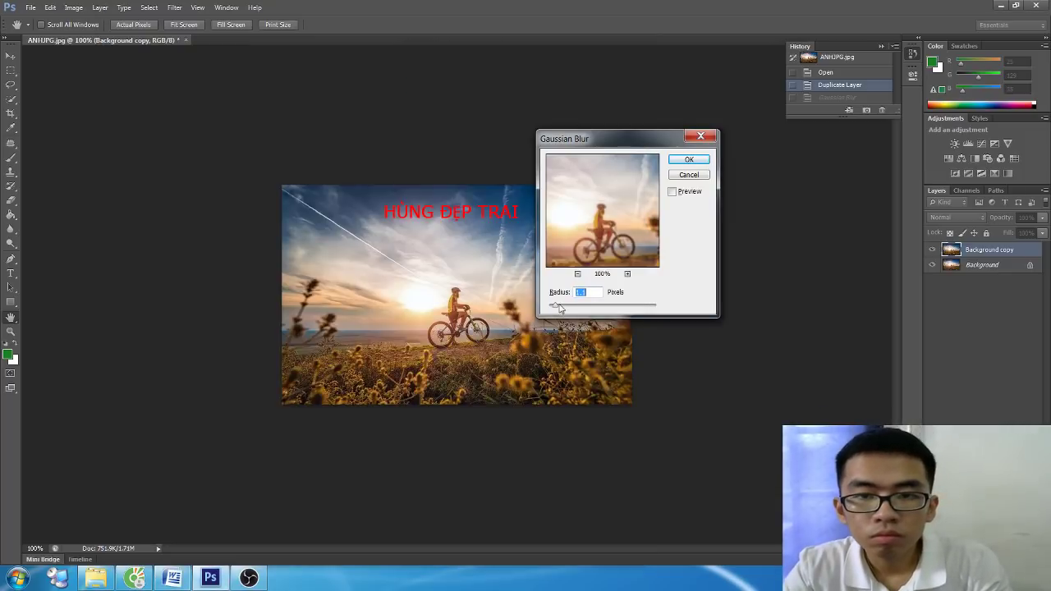
Step: Set Radius to 1.0 with Preview on and apply the blur to Background copy
{"action": "left_click_drag", "start_coordinate": [548, 307], "coordinate": [554, 312]}
{"action": "left_click", "coordinate": [673, 191]}
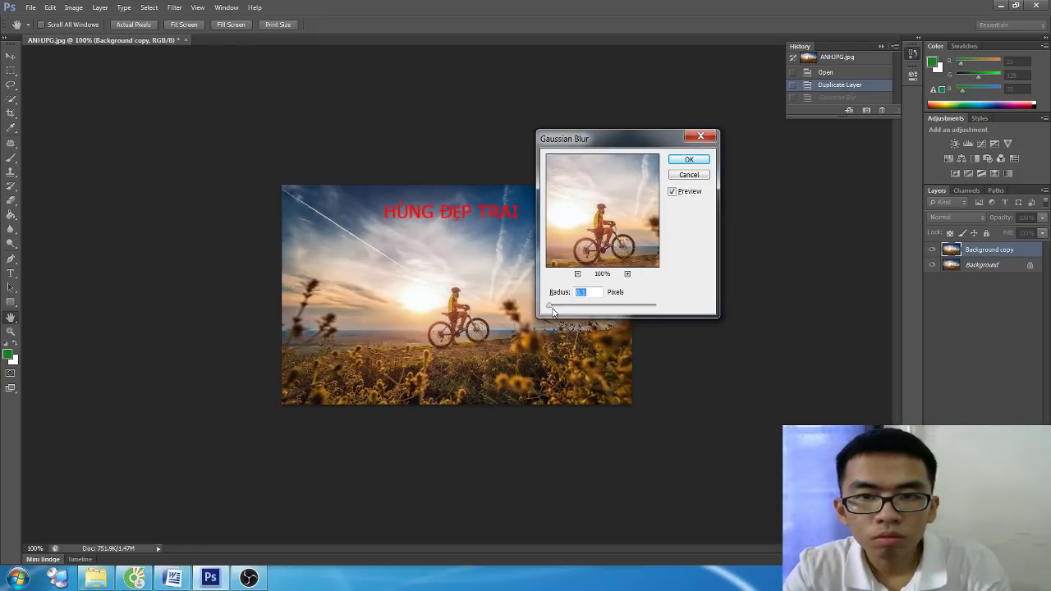
{"action": "left_click_drag", "start_coordinate": [554, 312], "coordinate": [555, 310]}
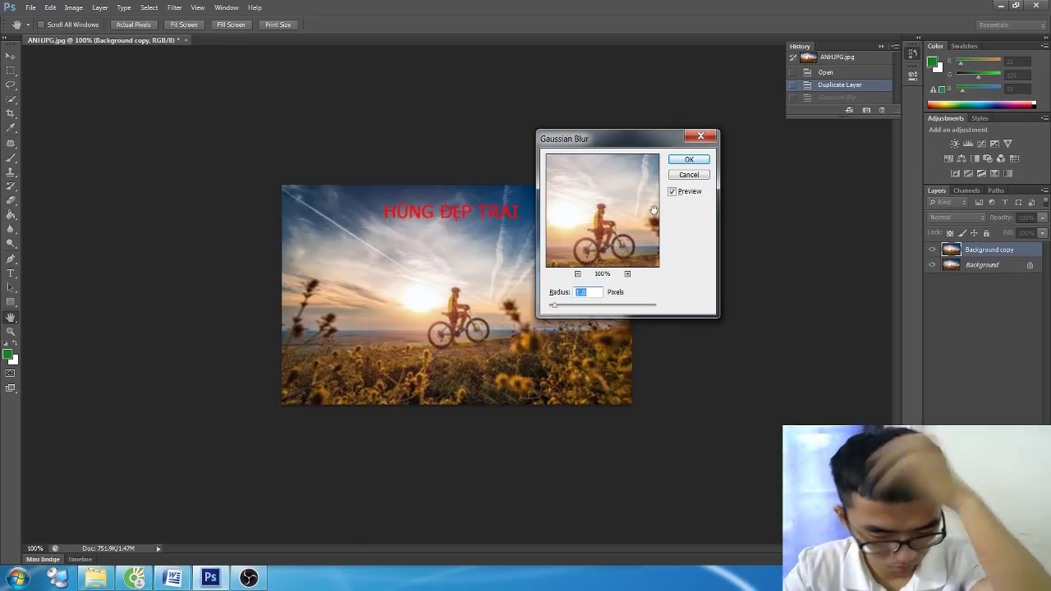
{"action": "left_click", "coordinate": [689, 160]}
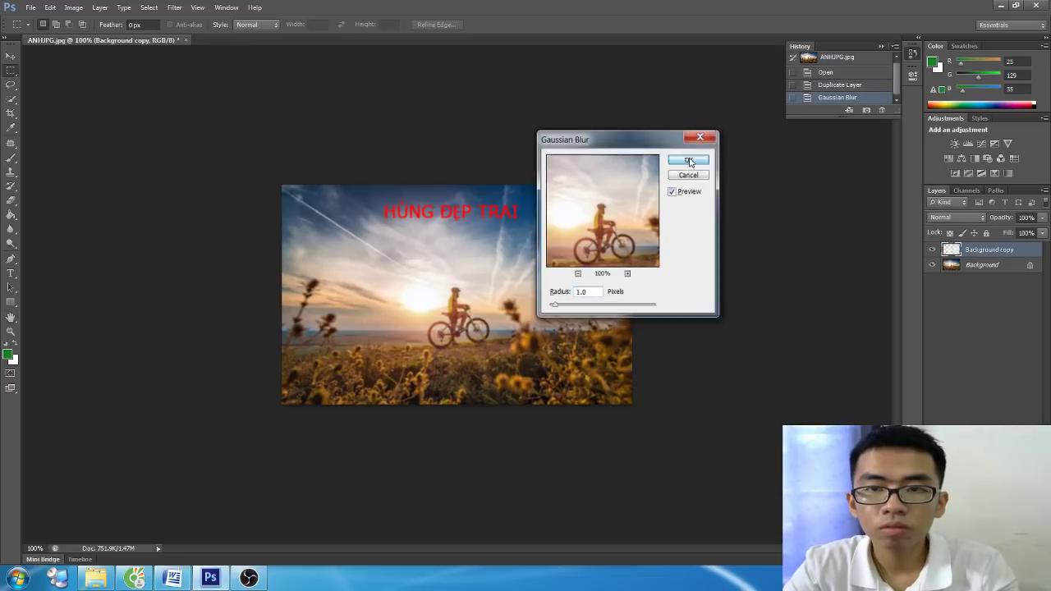
{"action": "key", "text": "alt+Tab"}
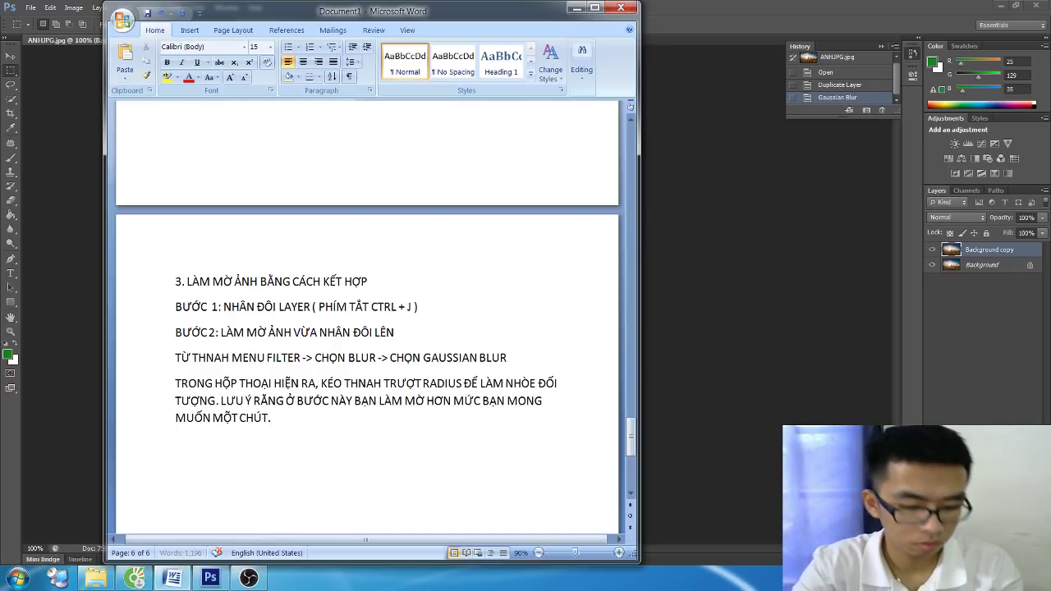
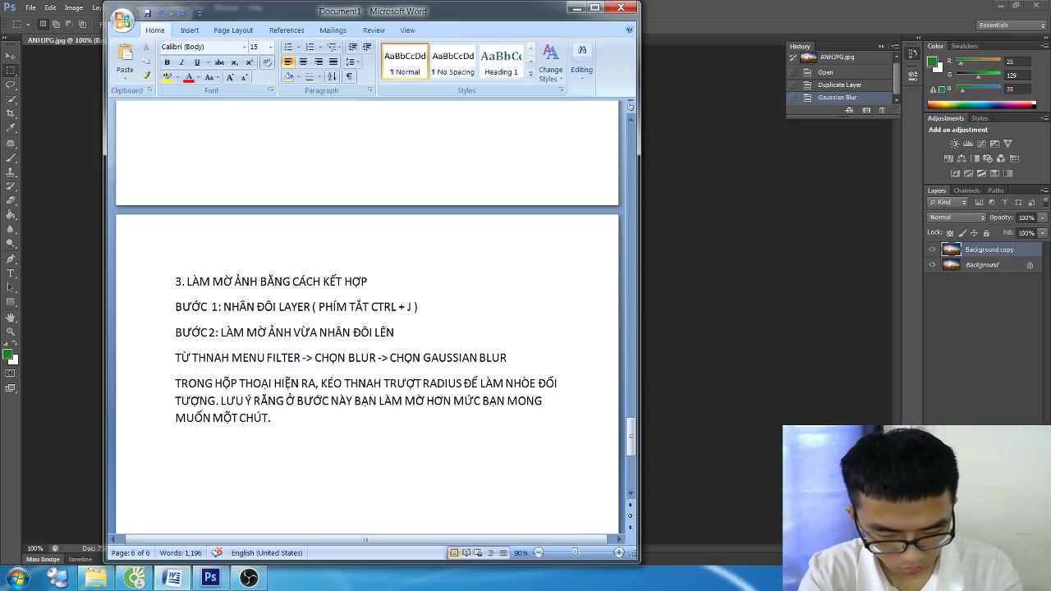
Step: Type the heading 'BƯỚC 3: THÊM LAYER MASK' and start explaining how to choose Layer Mask in the Layers panel
{"action": "type", "text": "BƯỚC 3"}
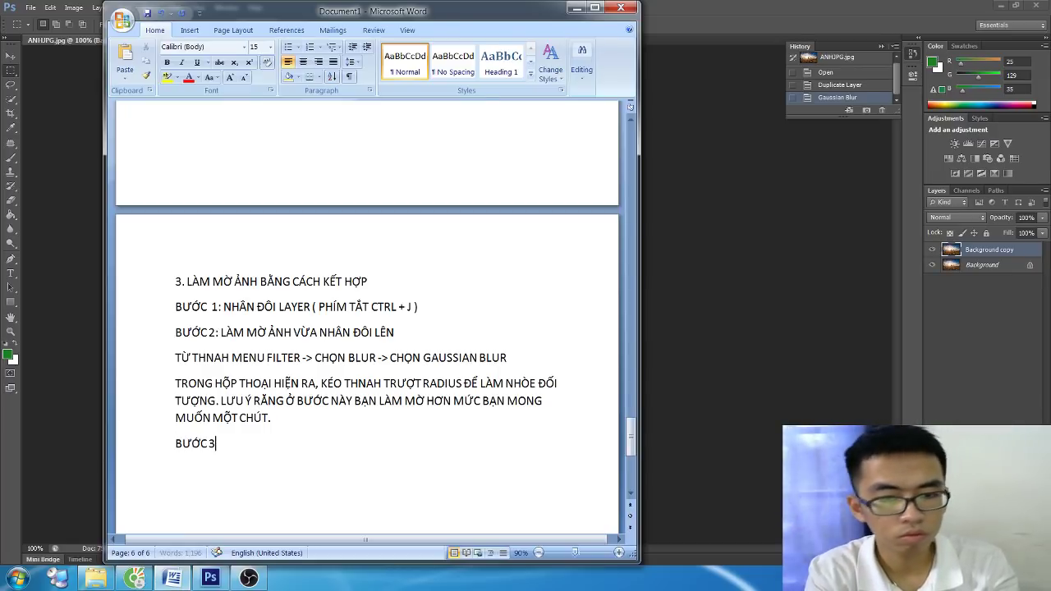
{"action": "type", "text": ": THÊM LAYER MA"}
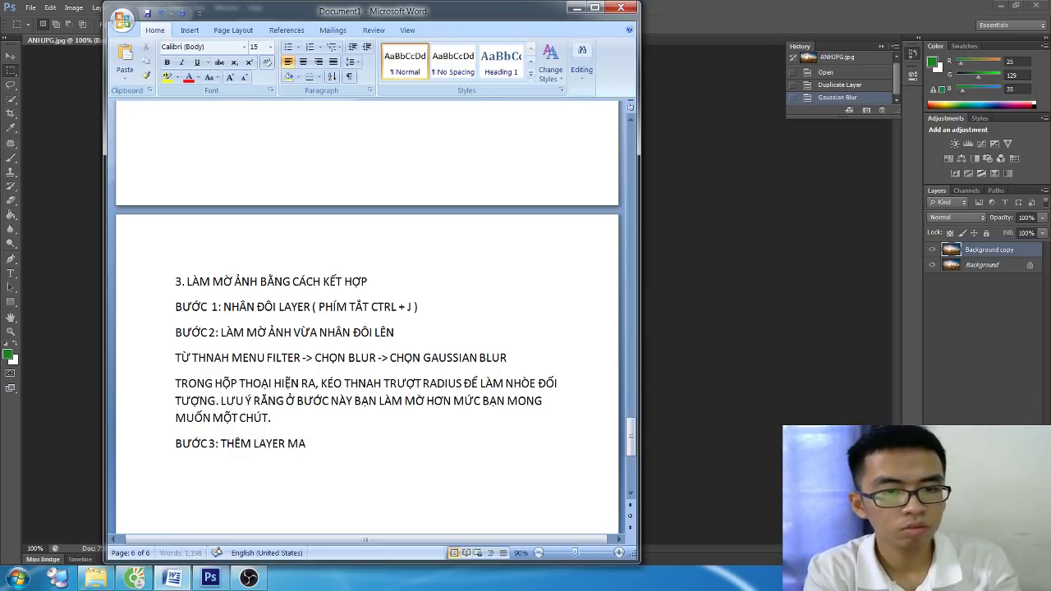
{"action": "type", "text": "SK"}
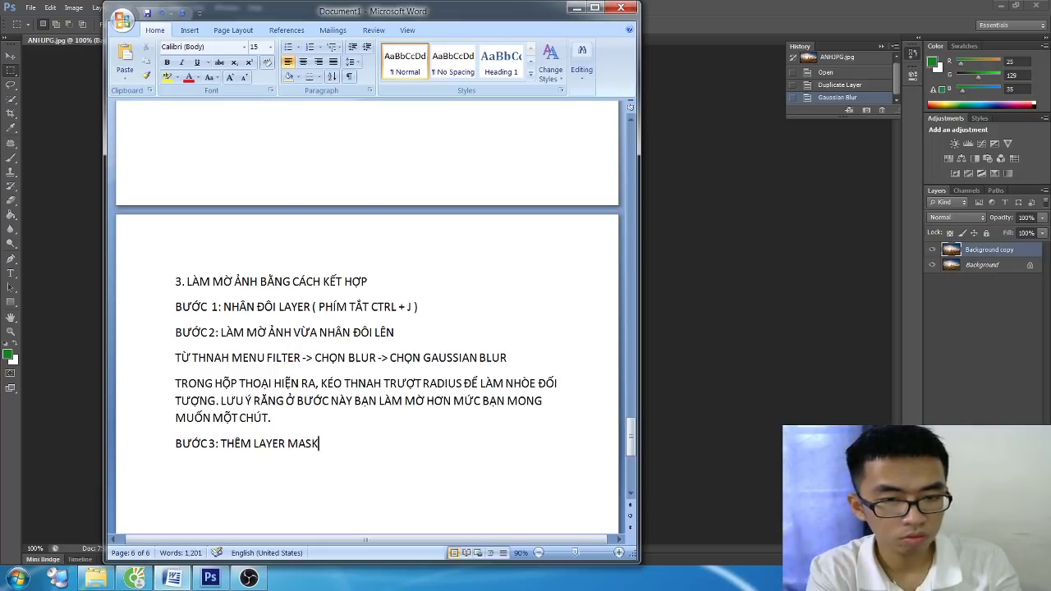
{"action": "key", "text": "Return"}
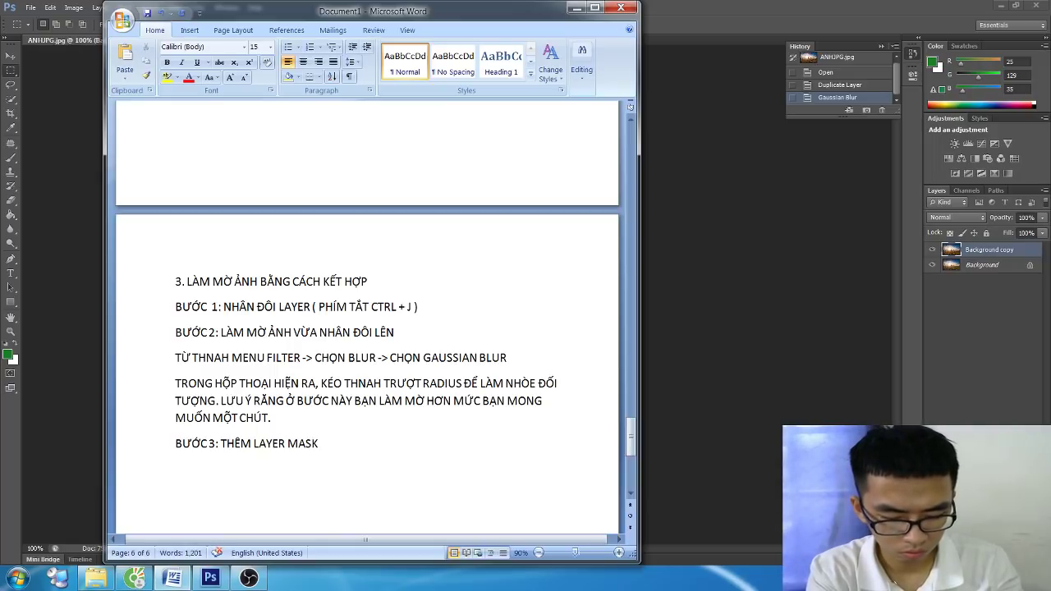
{"action": "type", "text": "SAU KHI ĐA"}
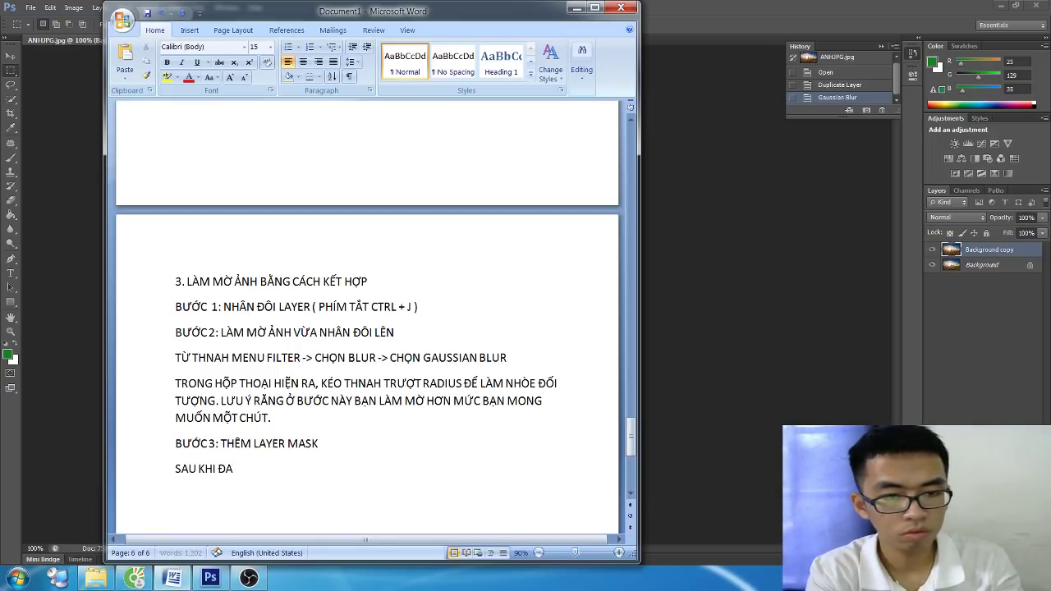
{"action": "key", "text": "BackSpace"}
{"action": "type", "text": "Ã LÀM"}
{"action": "scroll", "coordinate": [343, 398], "scroll_direction": "down", "scroll_amount": 4}
{"action": "scroll", "coordinate": [343, 398], "scroll_direction": "down", "scroll_amount": 1}
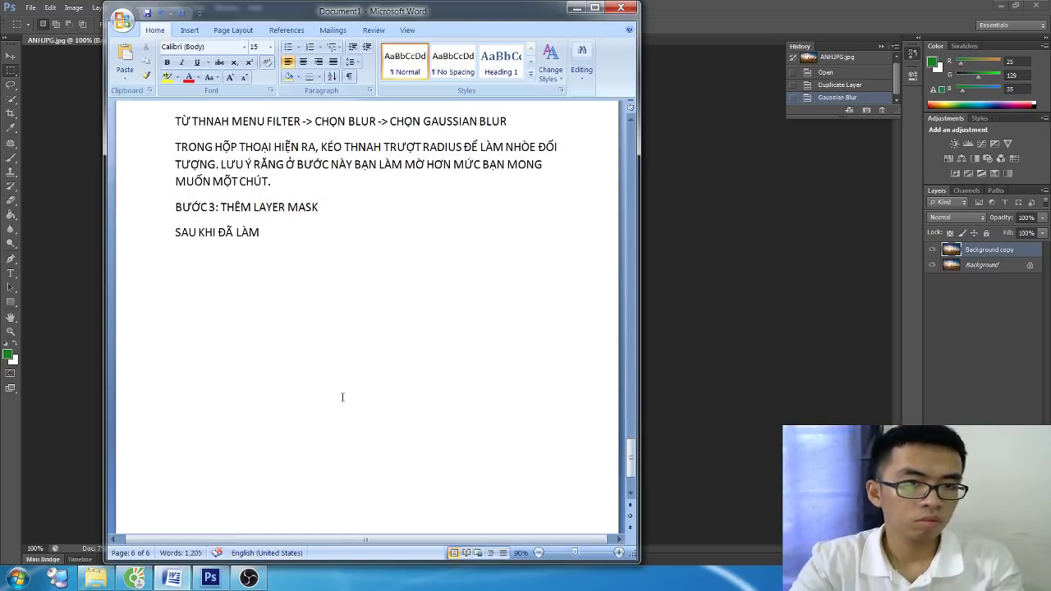
{"action": "type", "text": "MỜ LA"}
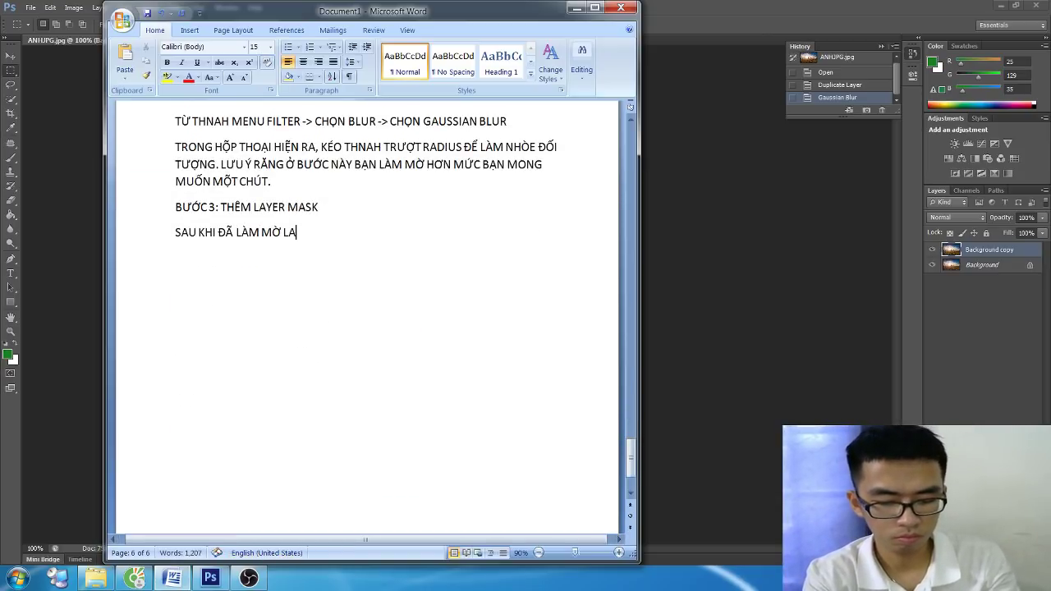
{"action": "type", "text": "YER VỪA NHÂ"}
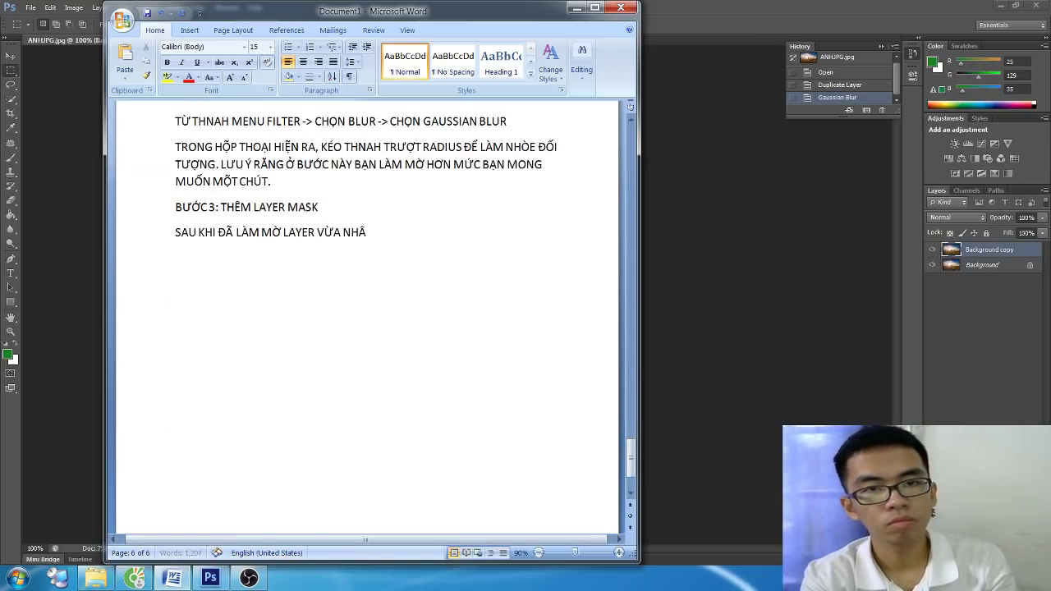
{"action": "type", "text": "N L LU"}
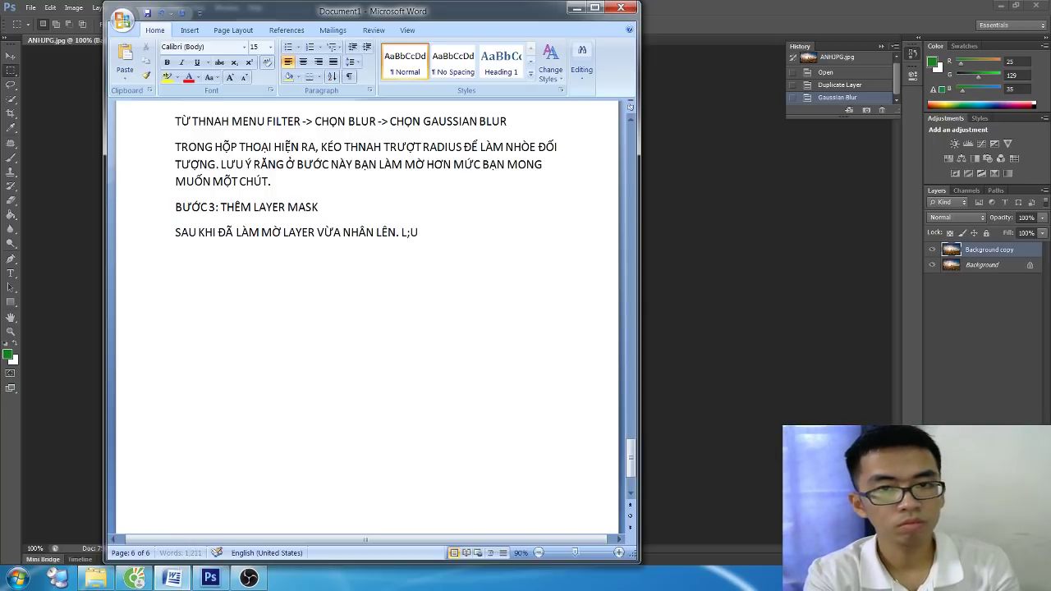
{"action": "type", "text": "ÚC NÀY "}
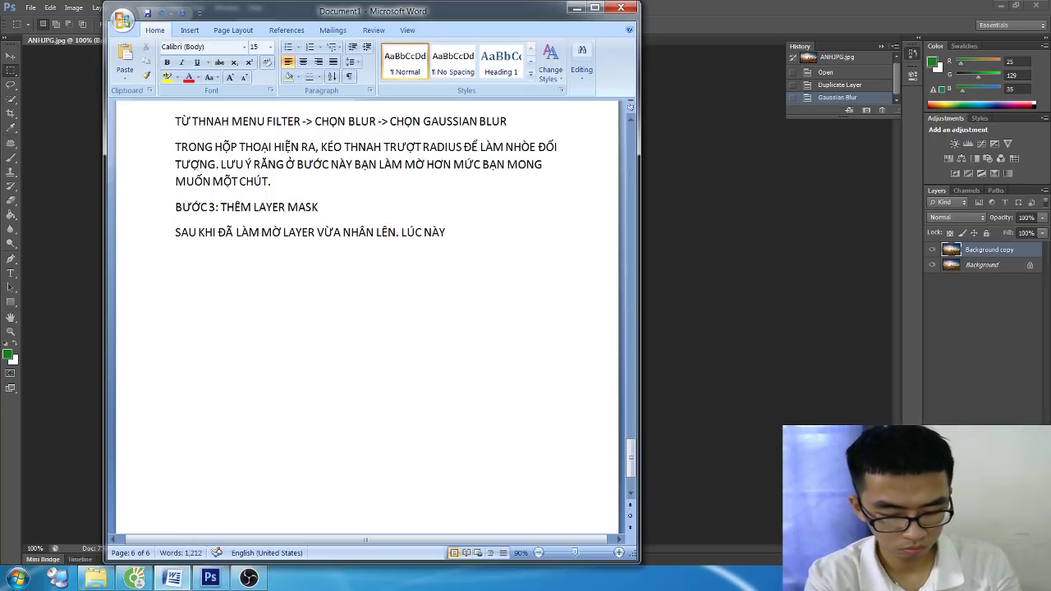
{"action": "type", "text": "BẠN ÁP CHO LAY"}
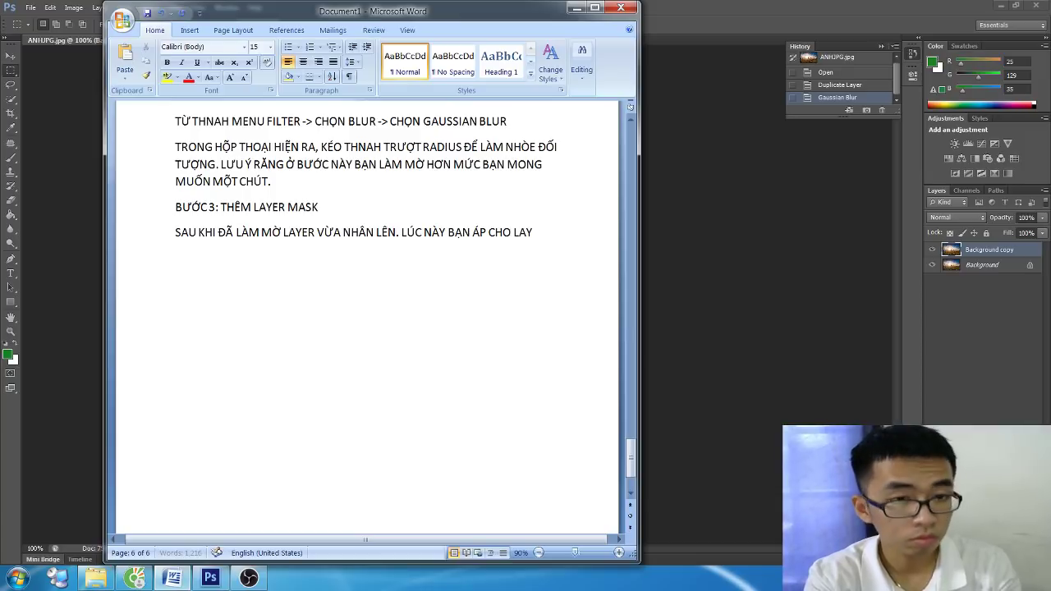
{"action": "type", "text": "ER ĐÓ MÔ"}
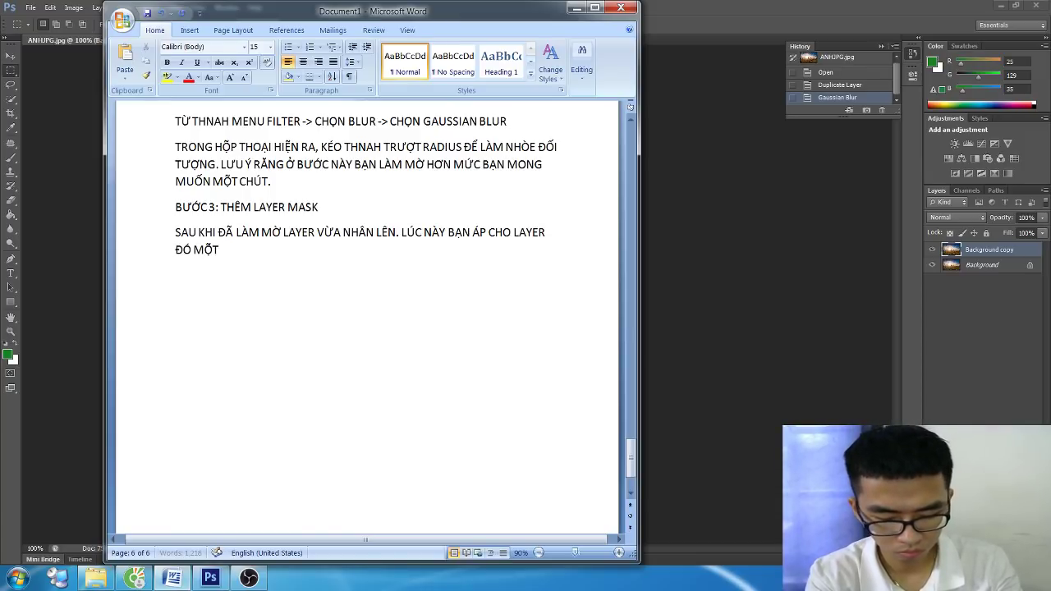
{"action": "type", "text": "SK"}
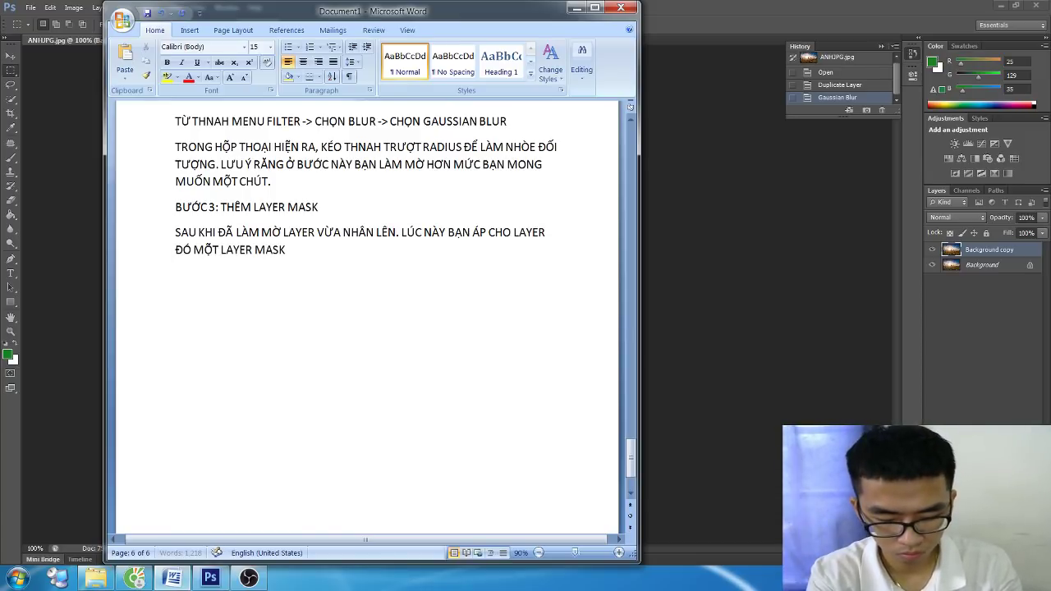
{"action": "type", "text": " BẰNG CÁCH"}
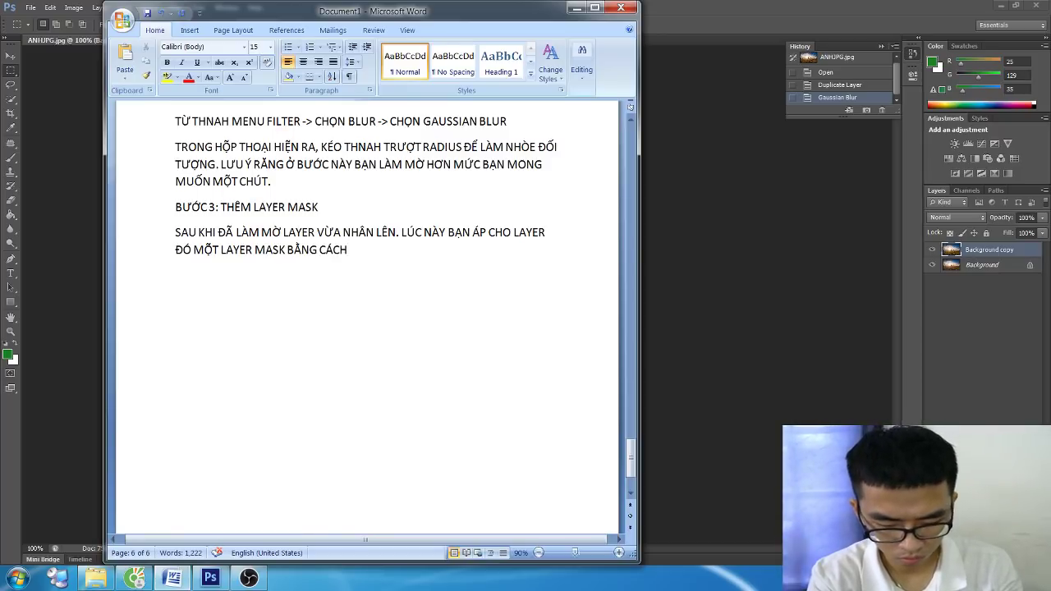
{"action": "type", "text": ": TỪ PHẦN"}
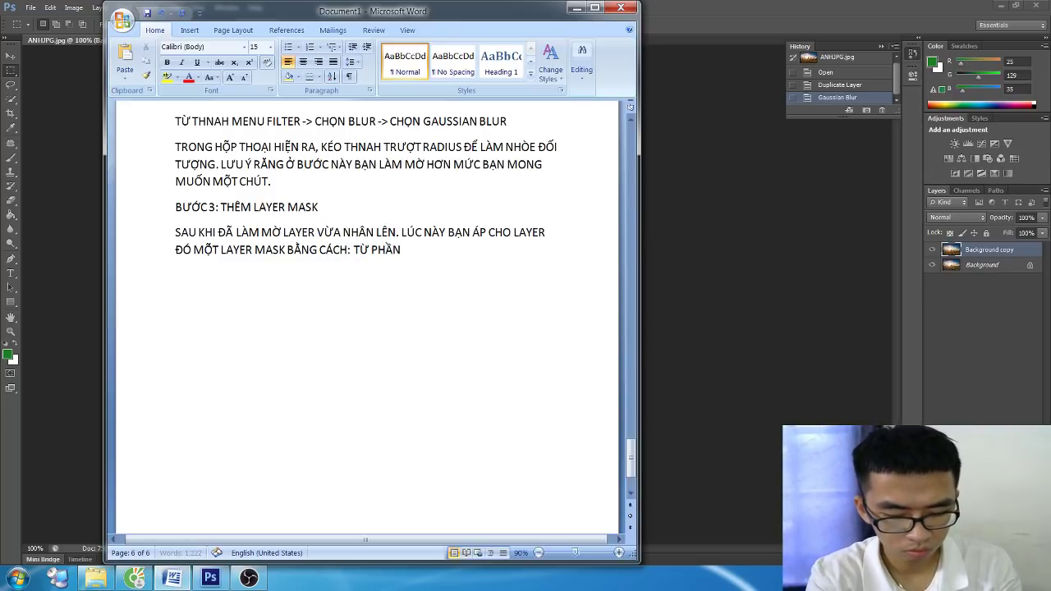
{"action": "type", "text": " DƯỚI CỦA HỘP THOA"}
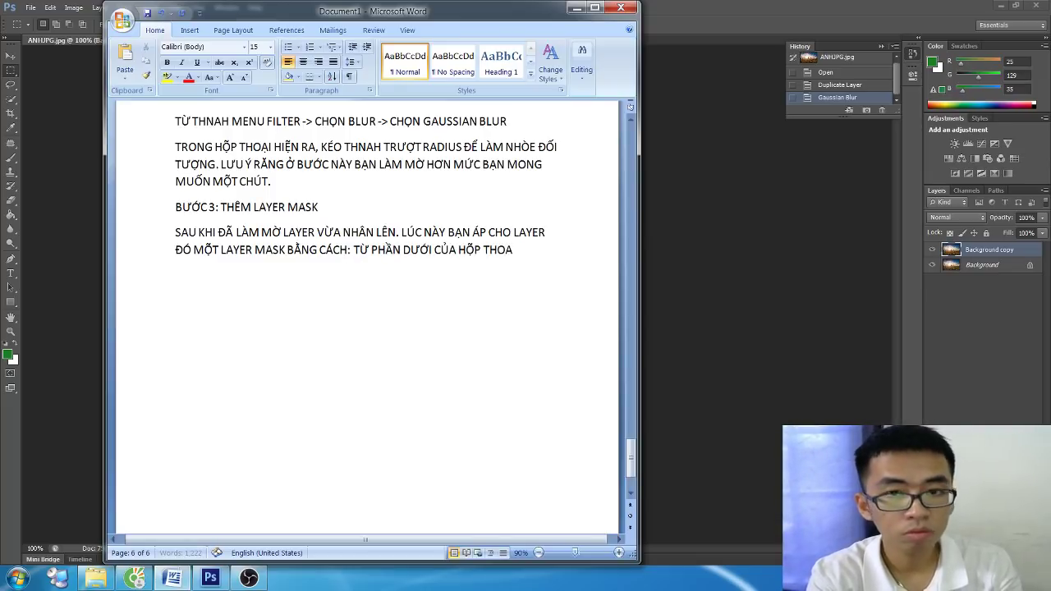
{"action": "key", "text": "BackSpace"}
{"action": "type", "text": "ẠI LA"}
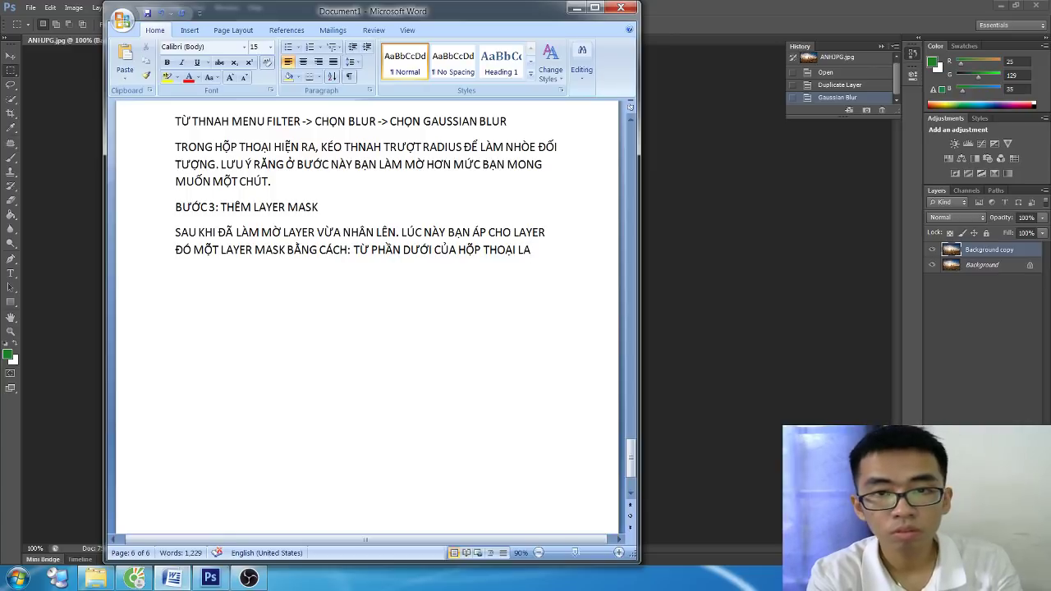
{"action": "type", "text": "YER"}
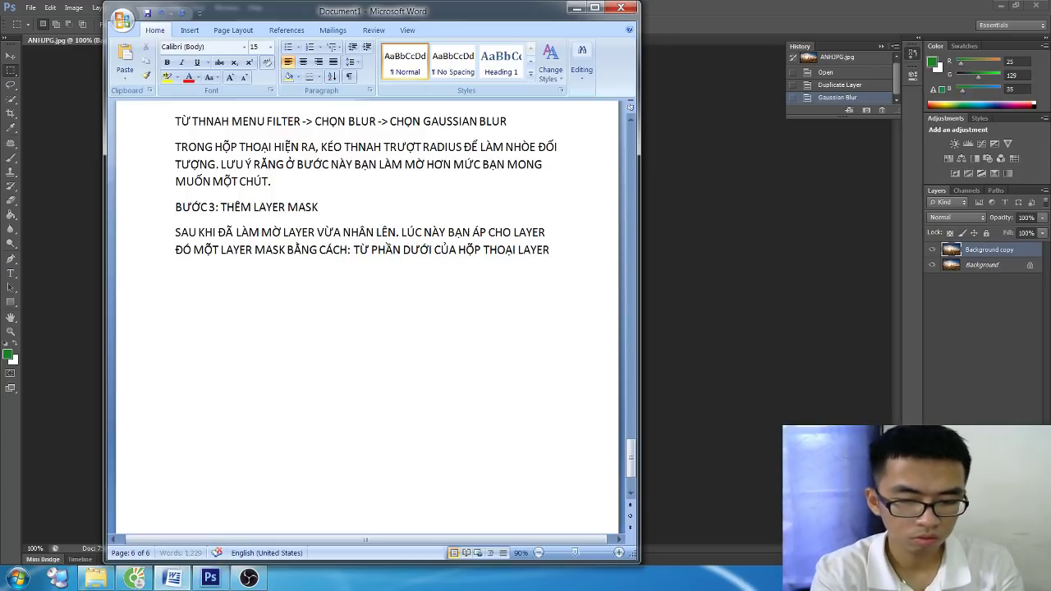
{"action": "type", "text": " -> CHO"}
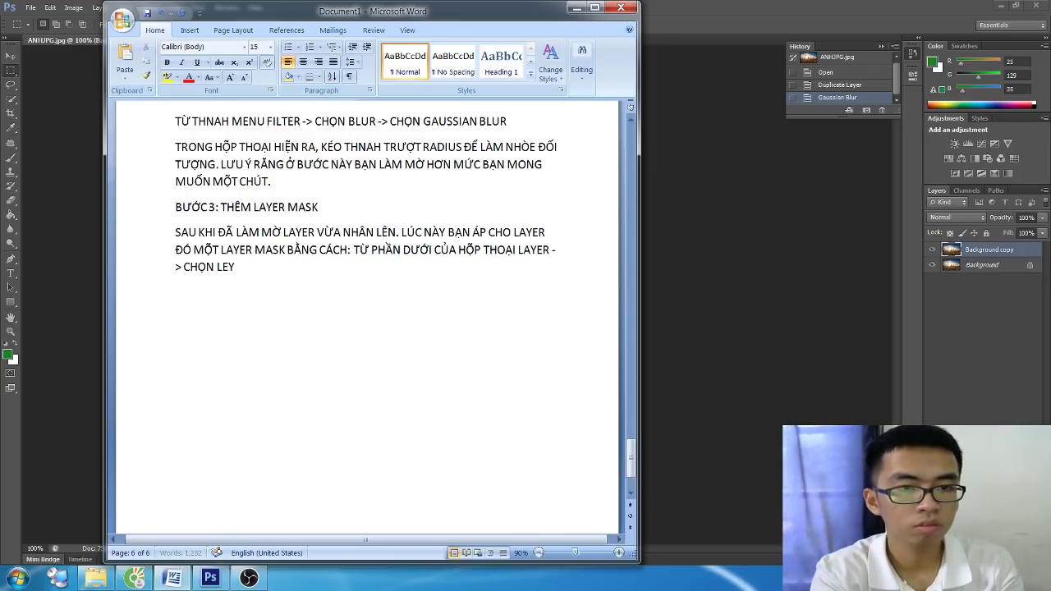
{"action": "key", "text": "BackSpace"}
{"action": "key", "text": "BackSpace"}
{"action": "type", "text": "AYER MÁ"}
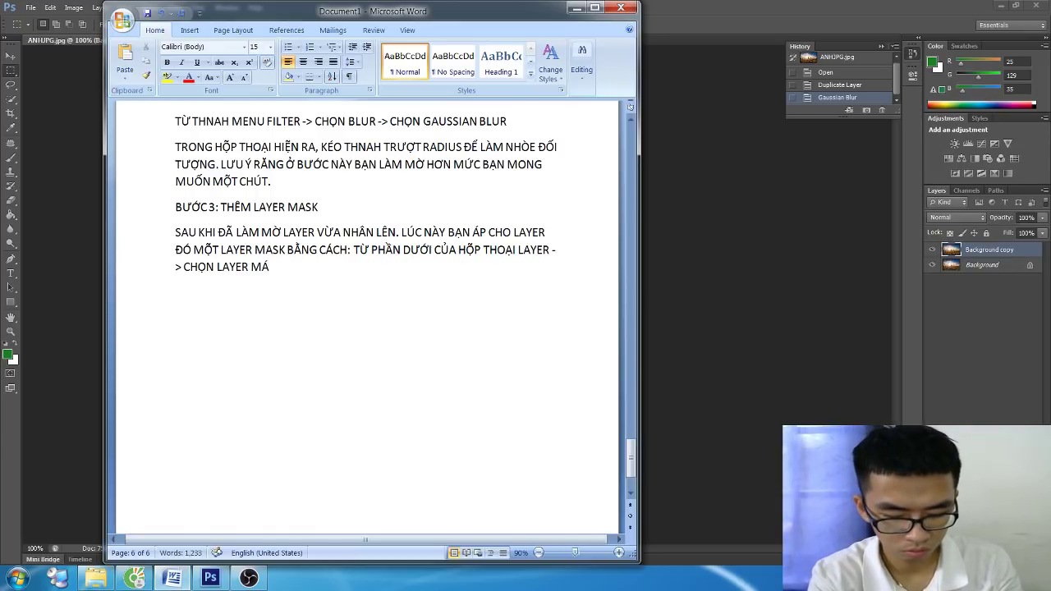
{"action": "key", "text": "BackSpace"}
{"action": "type", "text": "ASK"}
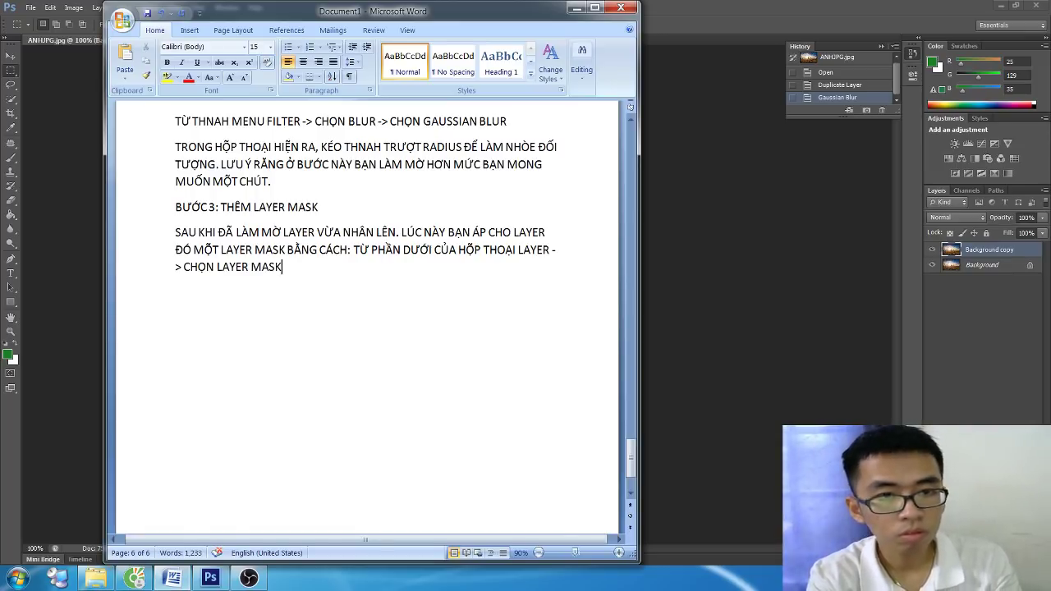
{"action": "type", "text": ". L"}
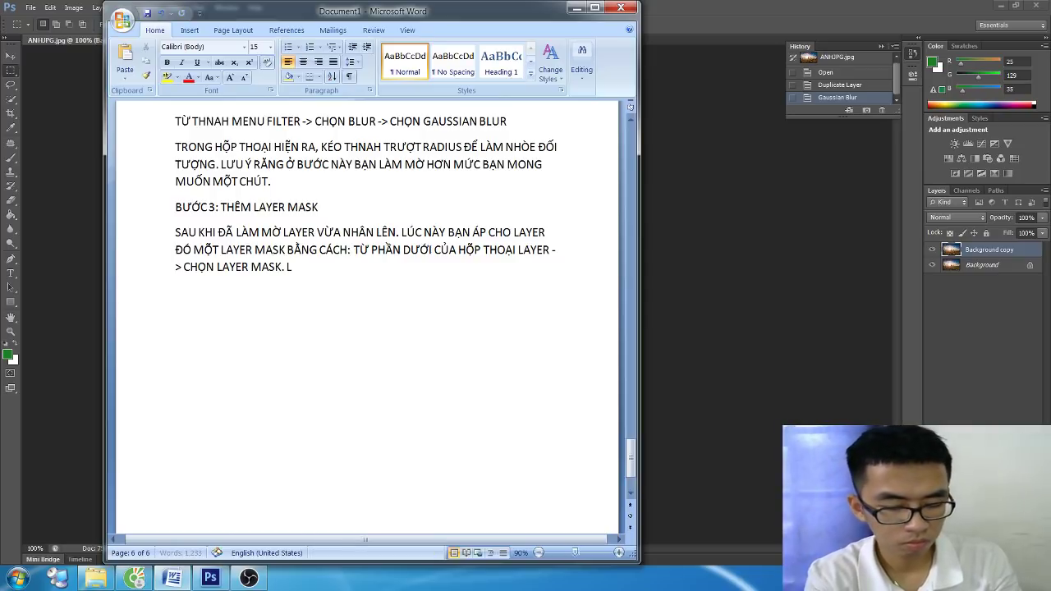
{"action": "type", "text": "ÚC NA"}
{"action": "type", "text": "N CANH"}
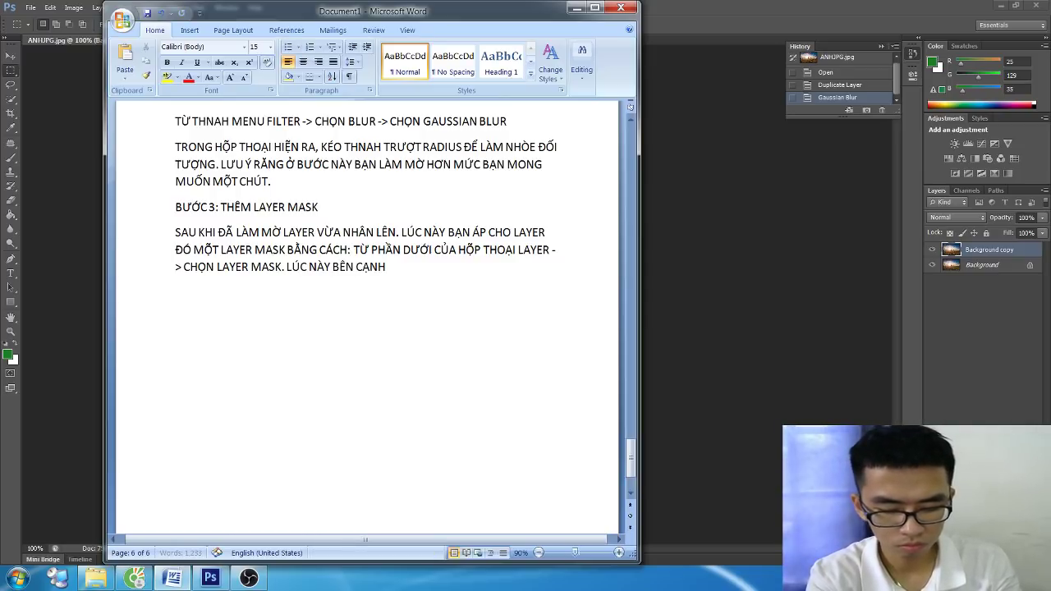
{"action": "type", "text": " LAUYE"}
{"action": "type", "text": "YẺ"}
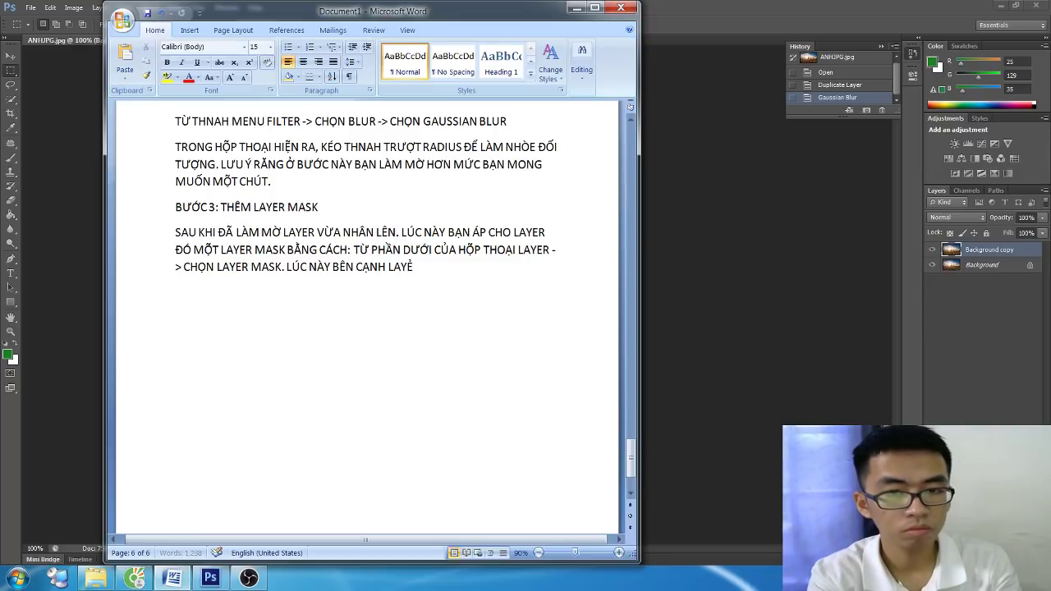
{"action": "key", "text": "BackSpace"}
{"action": "type", "text": "ER THUMBNAIL "}
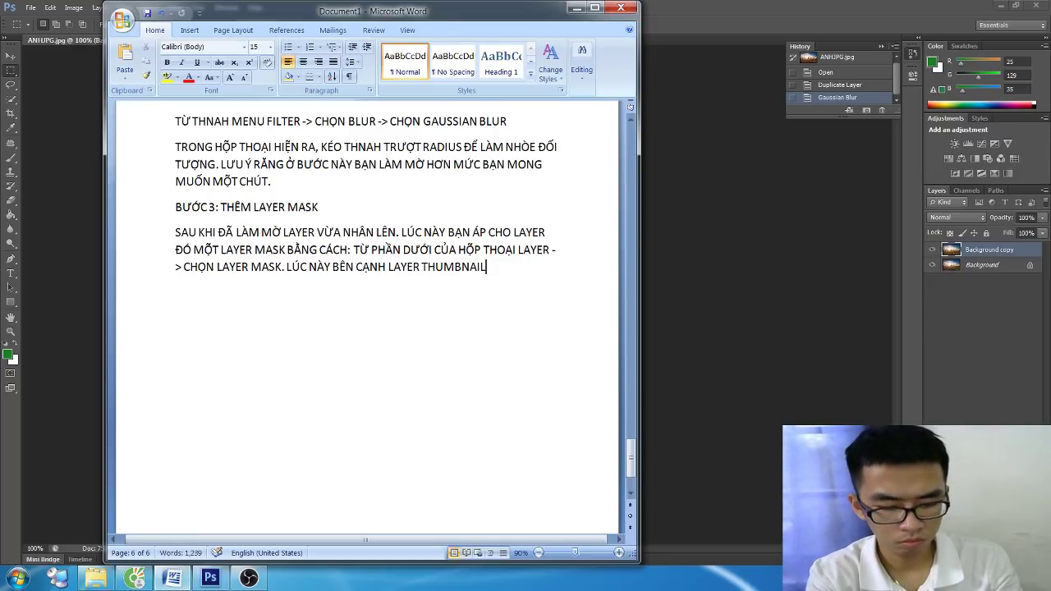
{"action": "type", "text": "SE"}
{"action": "type", "text": "T HIE"}
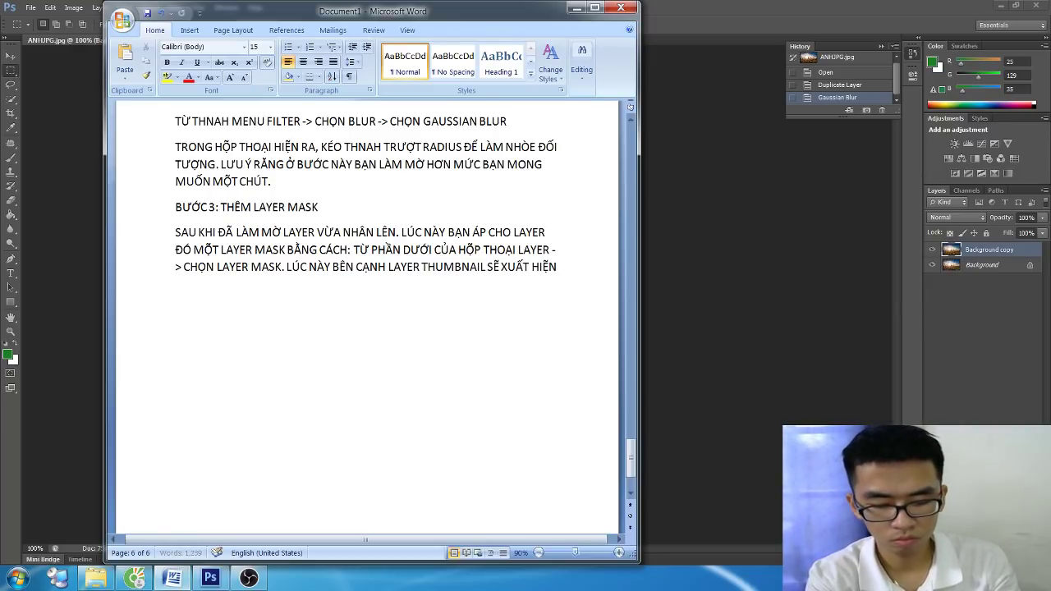
{"action": "type", "text": " MO"}
{"action": "type", "text": "YER MAS"}
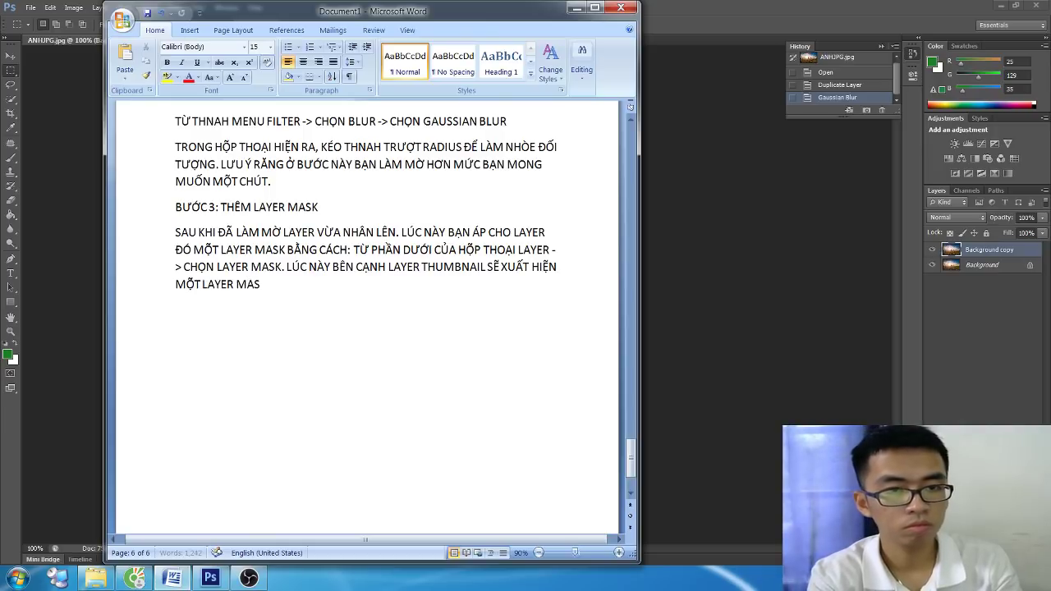
{"action": "type", "text": "K"}
Step: Add a layer mask to the Background copy layer, then snip its icon into Word
{"action": "key", "text": "alt+Tab"}
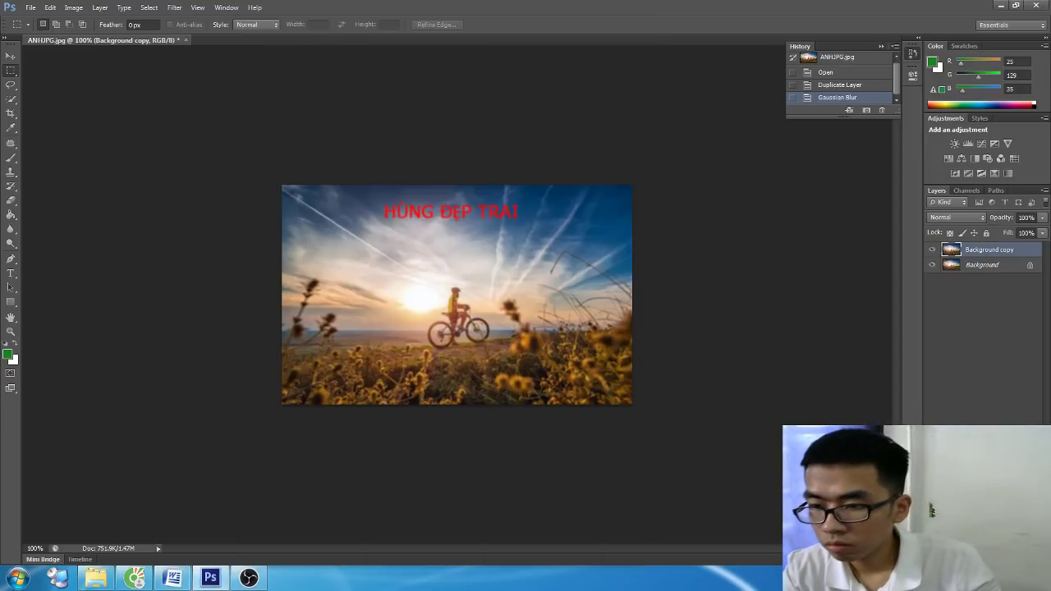
{"action": "left_click", "coordinate": [977, 556]}
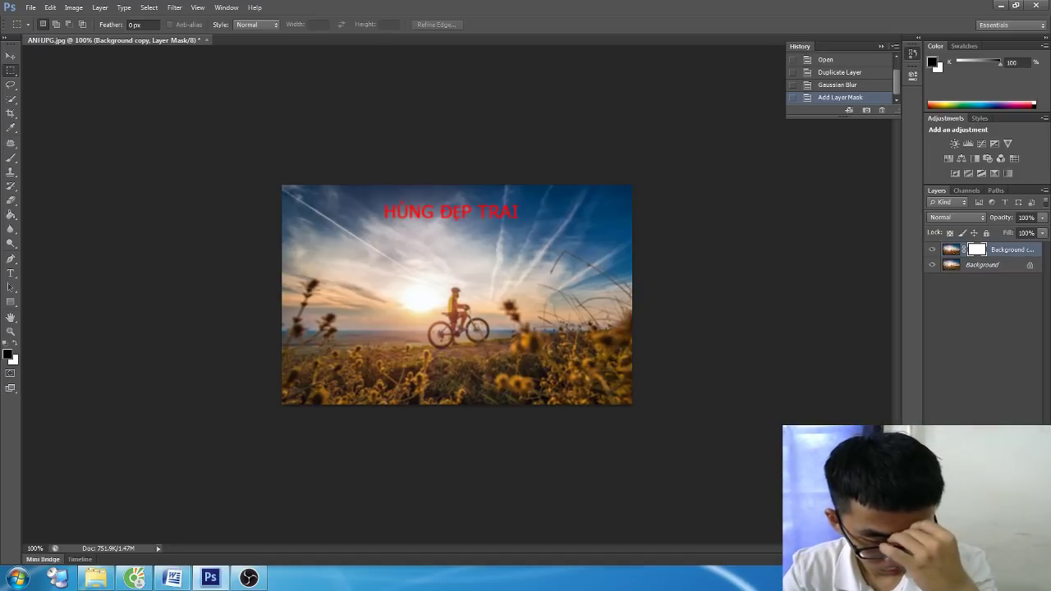
{"action": "left_click", "coordinate": [16, 578]}
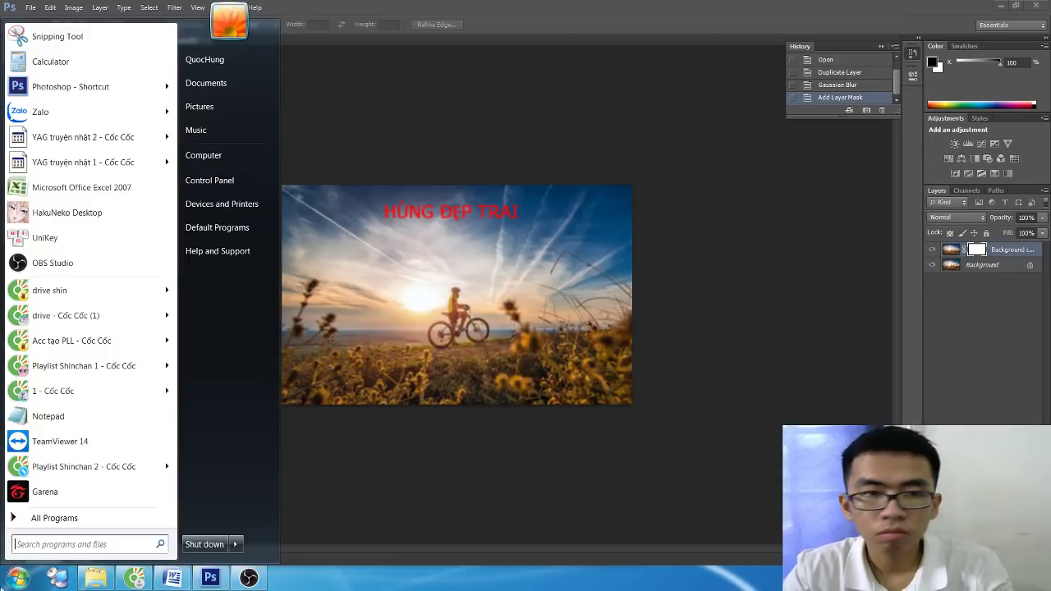
{"action": "left_click", "coordinate": [58, 32]}
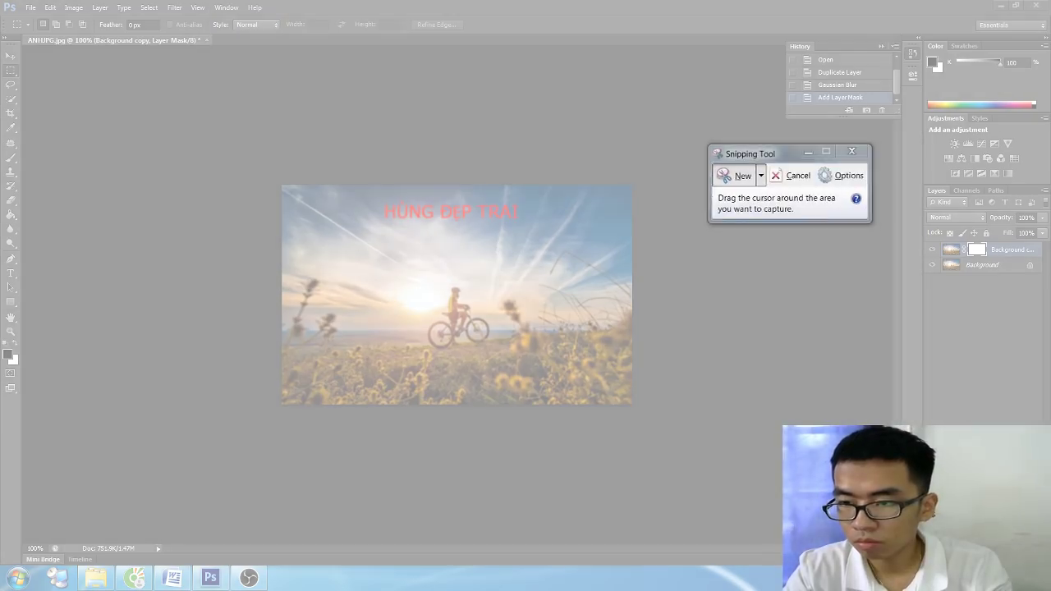
{"action": "left_click_drag", "start_coordinate": [967, 243], "coordinate": [986, 256]}
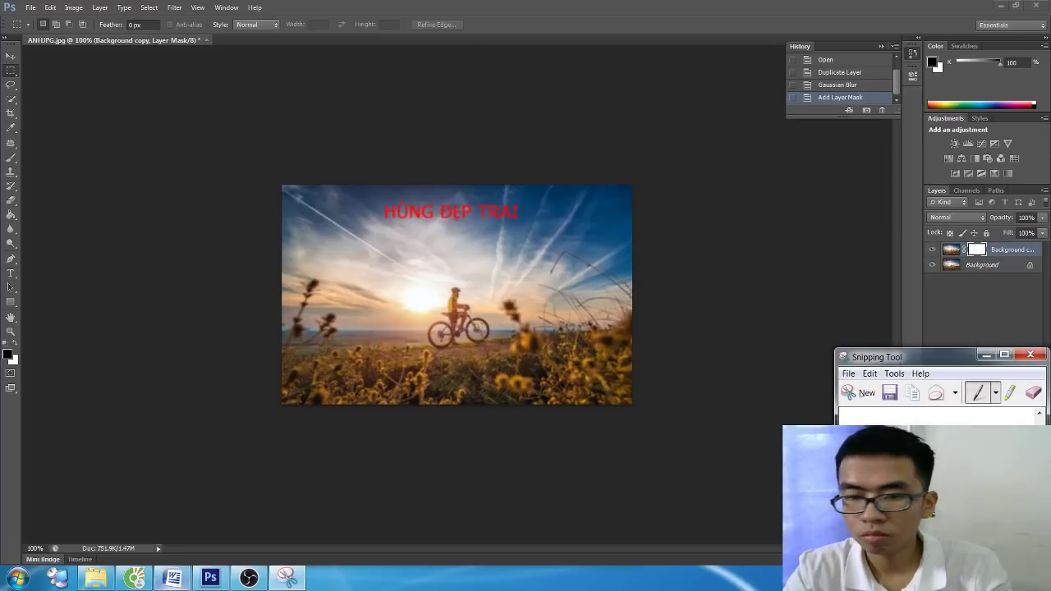
{"action": "left_click", "coordinate": [172, 578]}
{"action": "key", "text": "ctrl+v"}
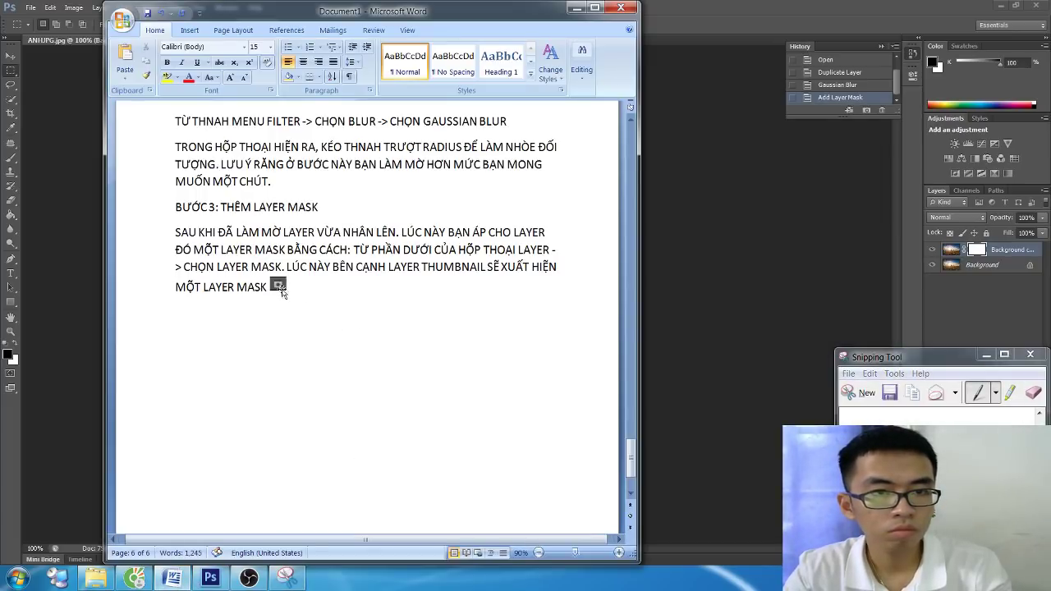
Step: Move the mask icon right after 'CHỌN LAYER MASK' and close Snipping Tool without saving
{"action": "left_click_drag", "start_coordinate": [279, 286], "coordinate": [285, 294]}
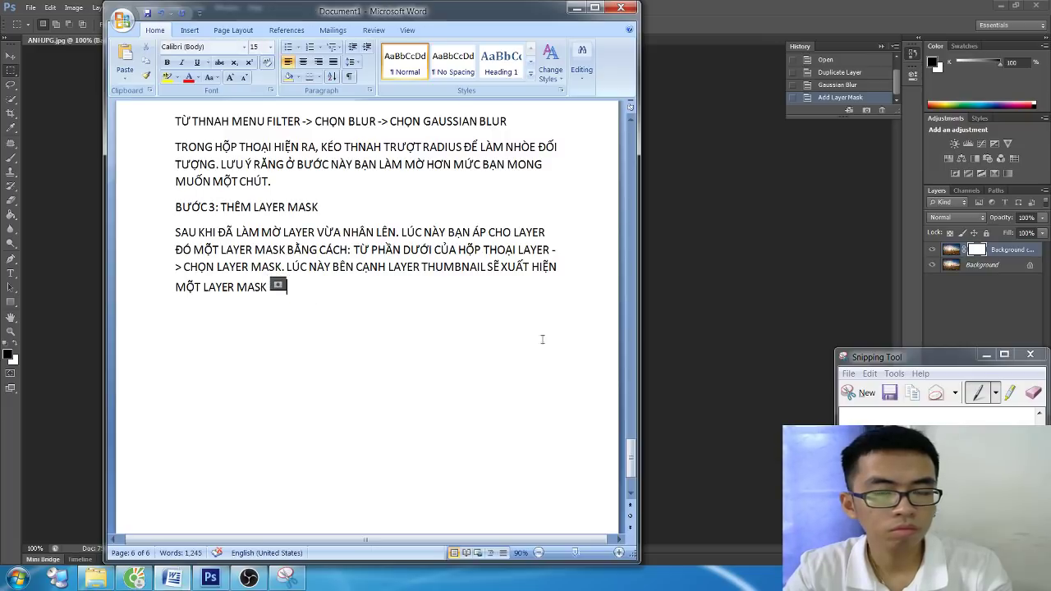
{"action": "left_click", "coordinate": [1031, 354]}
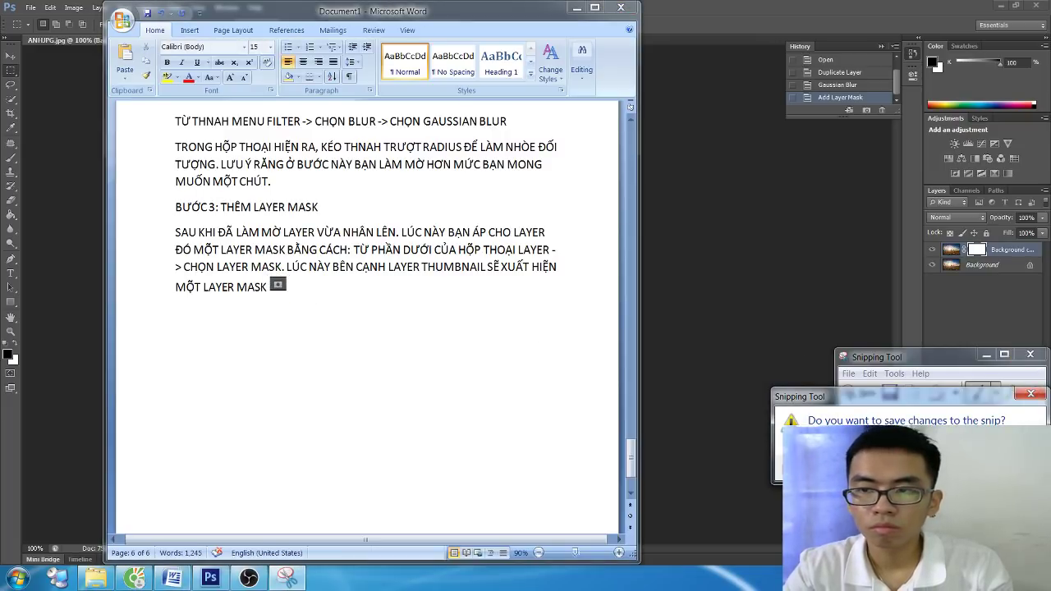
{"action": "left_click", "coordinate": [965, 493]}
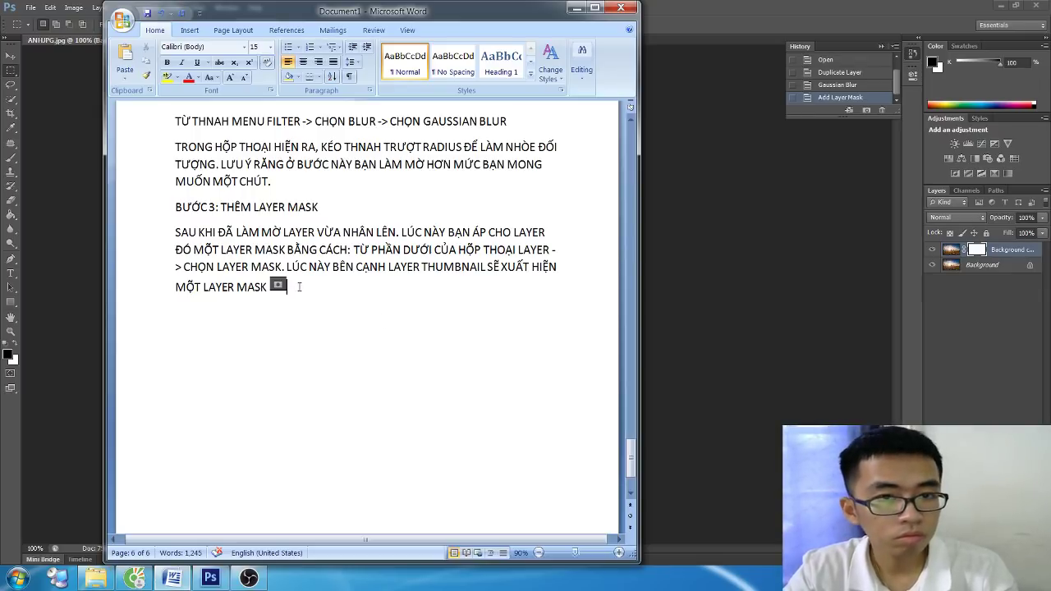
{"action": "left_click", "coordinate": [283, 268]}
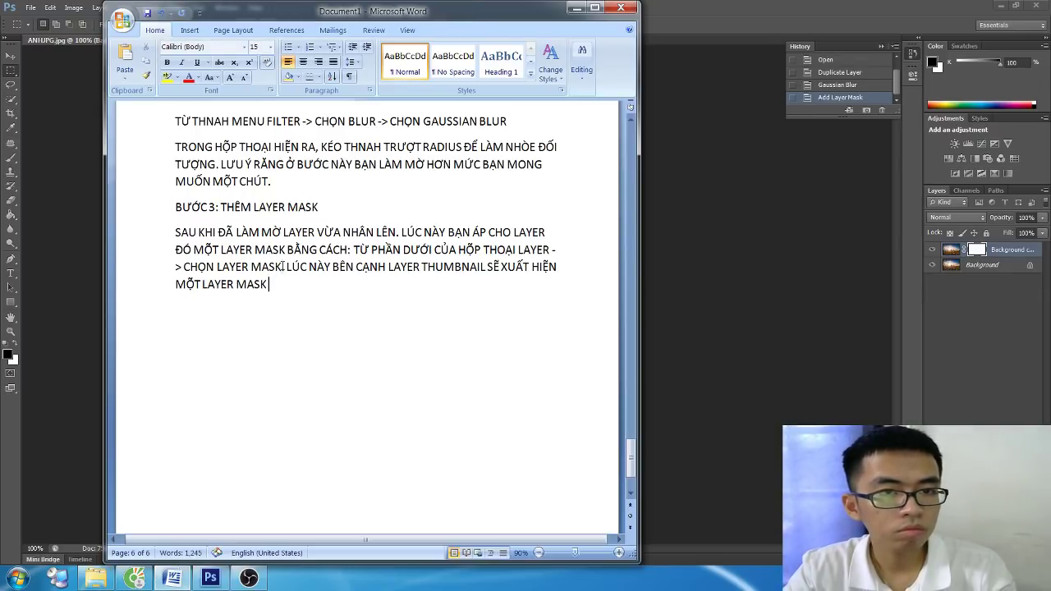
{"action": "key", "text": "ctrl+v"}
{"action": "left_click", "coordinate": [357, 311]}
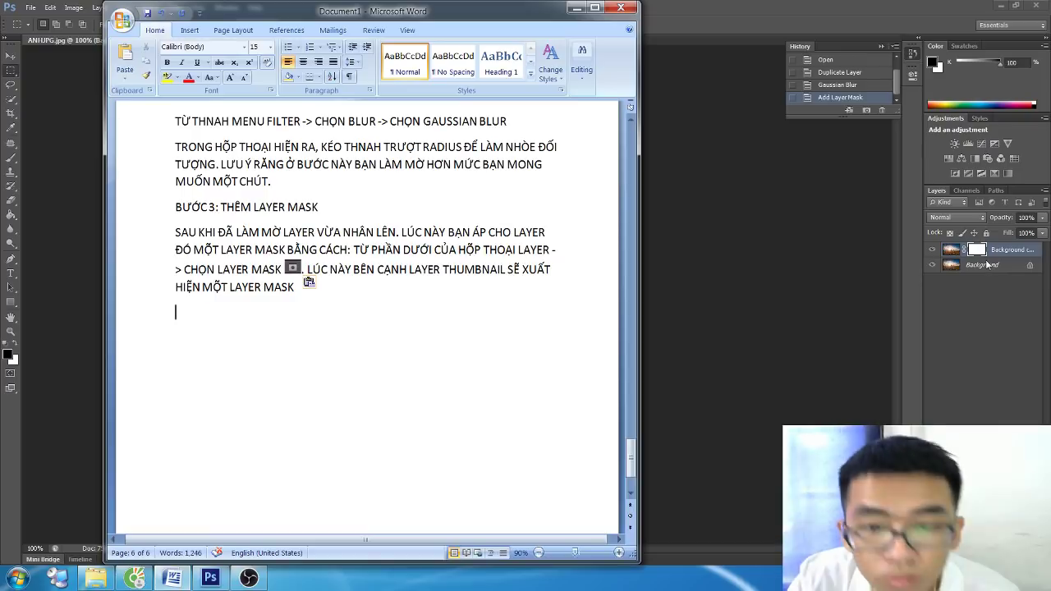
{"action": "left_click", "coordinate": [982, 267]}
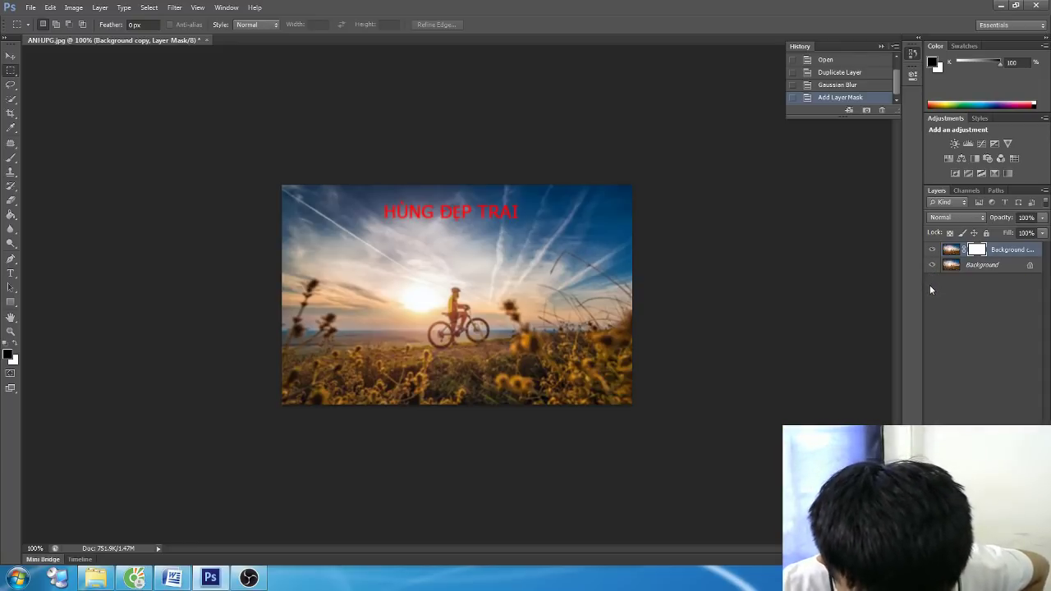
Step: Add the heading 'BƯỚC 4: LÀM MỜ BẰNG BRUSH'
{"action": "key", "text": "alt+Tab"}
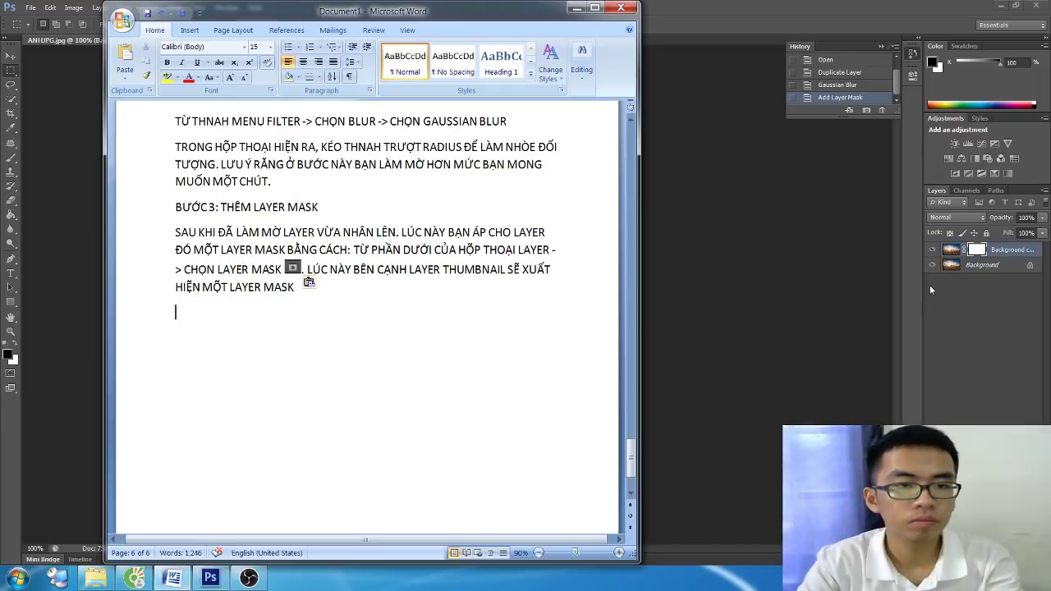
{"action": "type", "text": "BƯỚC4:"}
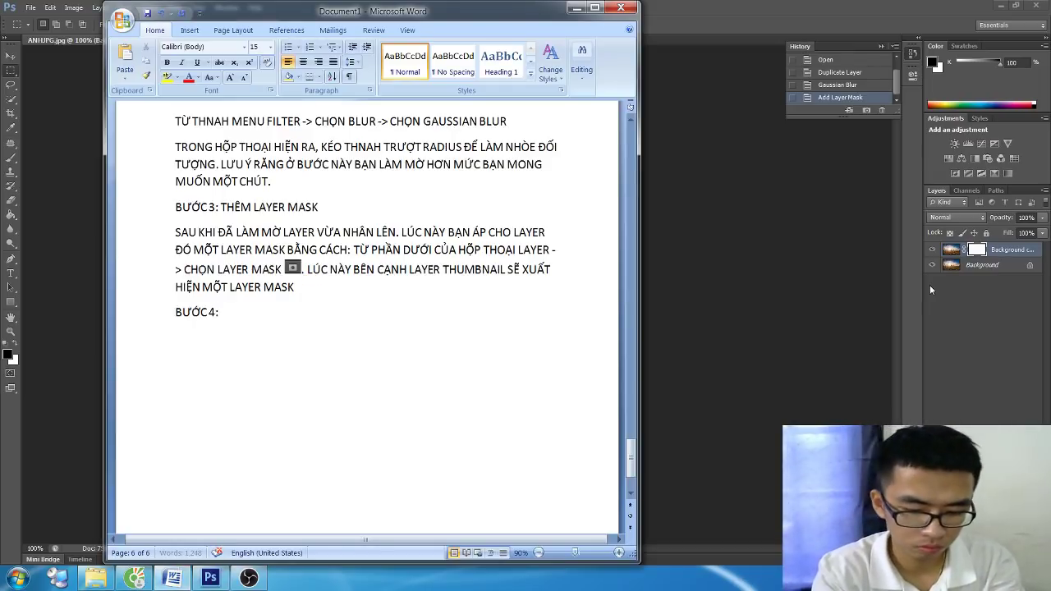
{"action": "type", "text": " LÀM MỜ BẰNG"}
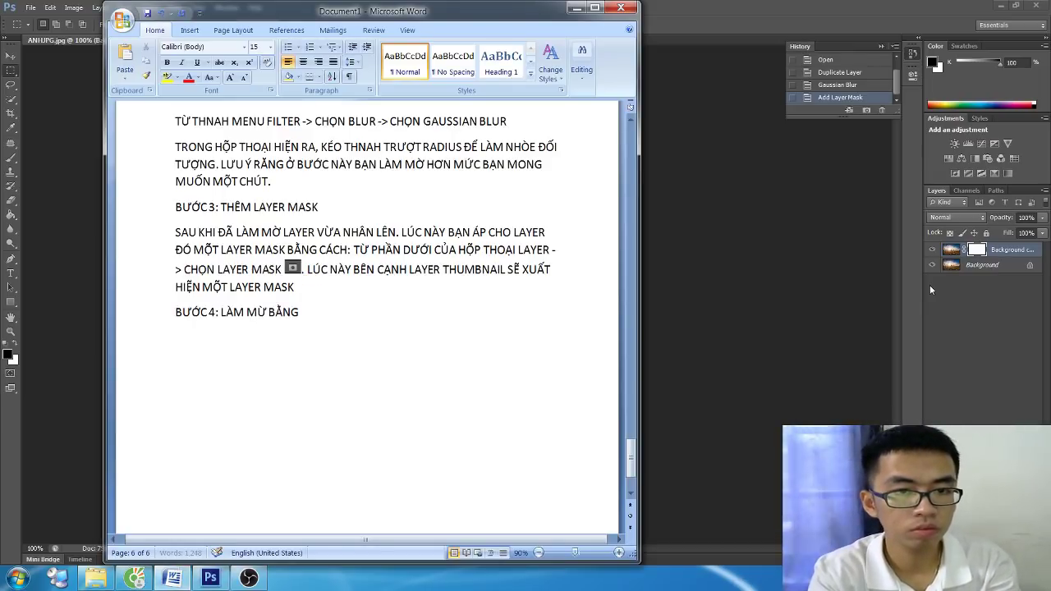
{"action": "type", "text": " BRUÚ"}
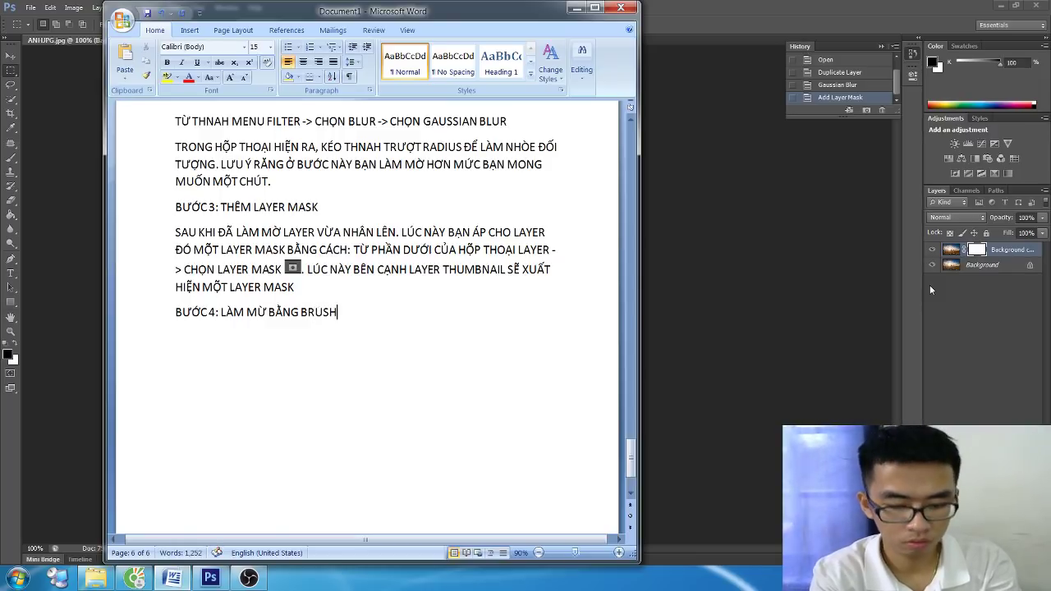
{"action": "key", "text": "Return"}
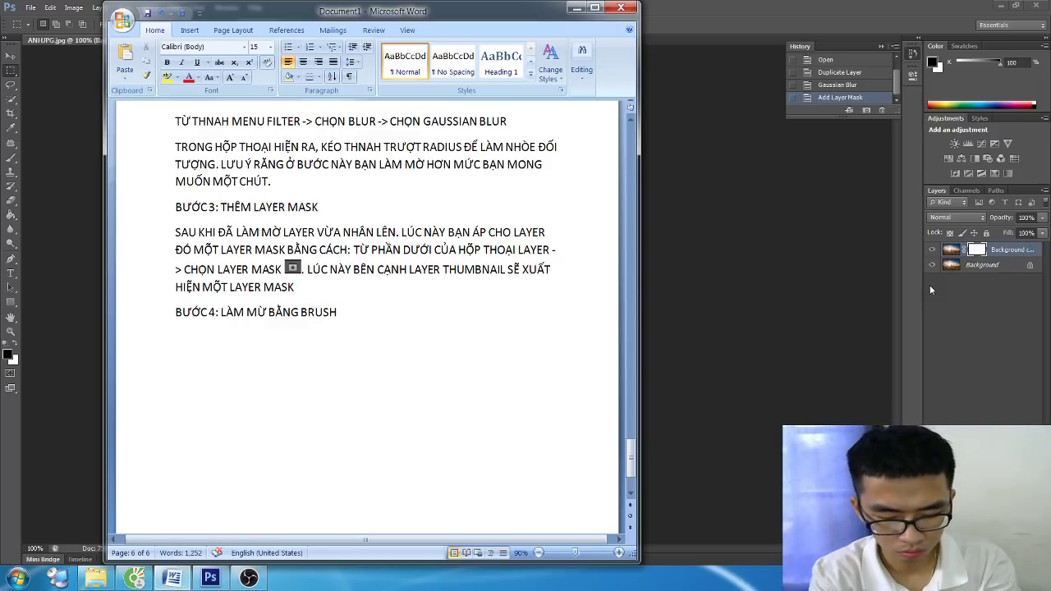
Step: Write the step 4 text: select the mask, Brush tool (B), suitable opacity, black foreground colour
{"action": "type", "text": "CHỌN BIỂU TƯỢNG LAYẺ"}
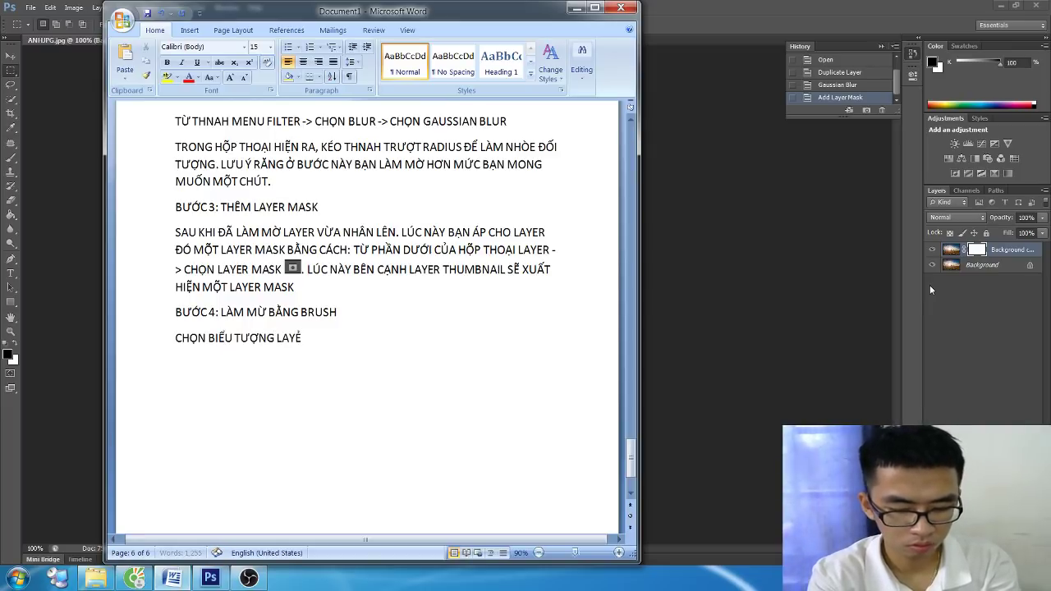
{"action": "key", "text": "BackSpace"}
{"action": "type", "text": "ER MASH"}
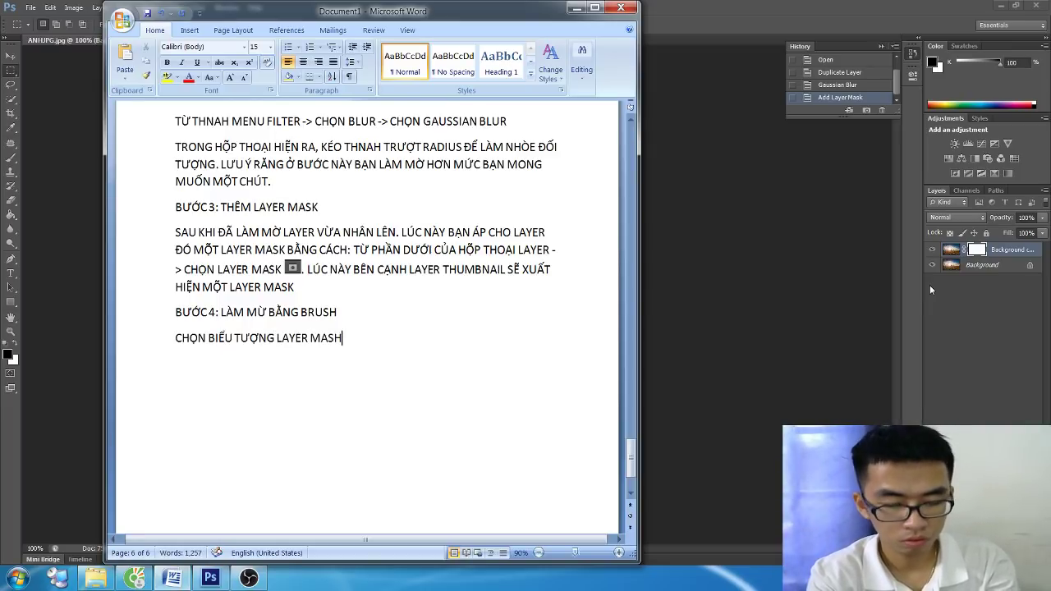
{"action": "key", "text": "BackSpace"}
{"action": "type", "text": "K. CHỌN CÔN"}
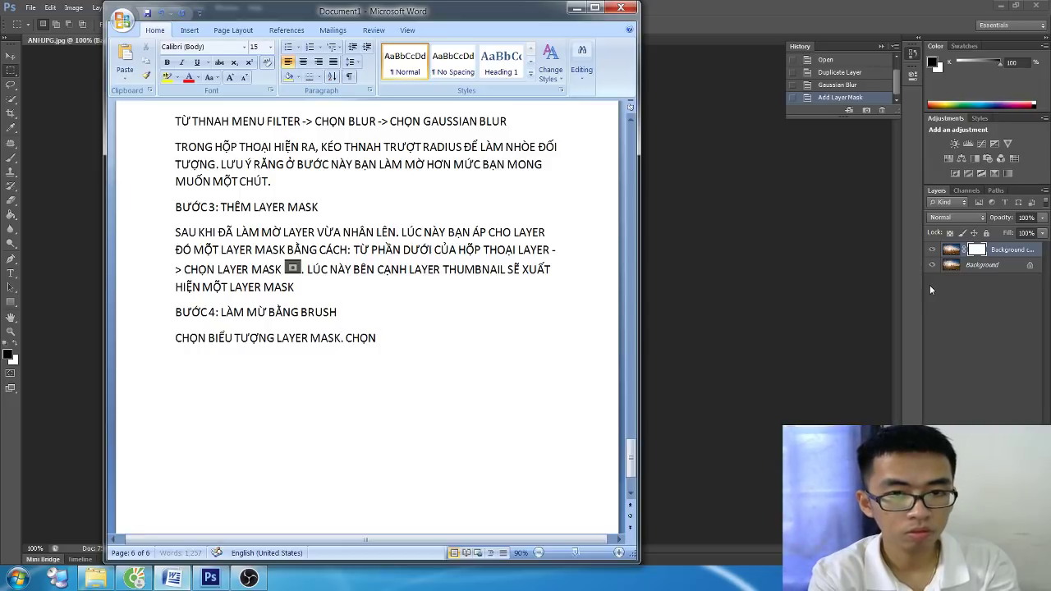
{"action": "type", "text": "G CỤ BRU"}
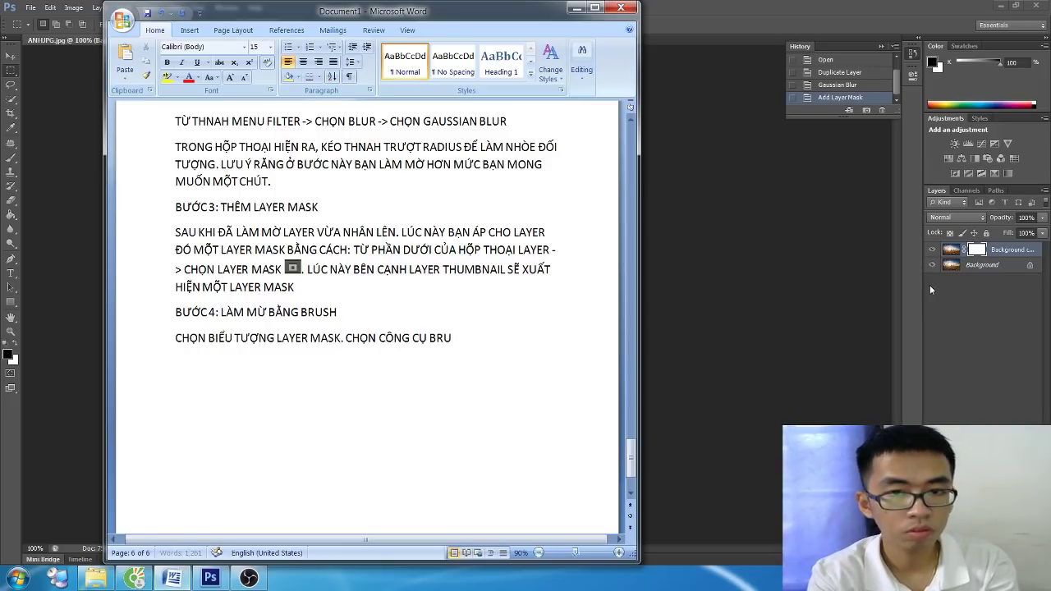
{"action": "type", "text": "SH (B"}
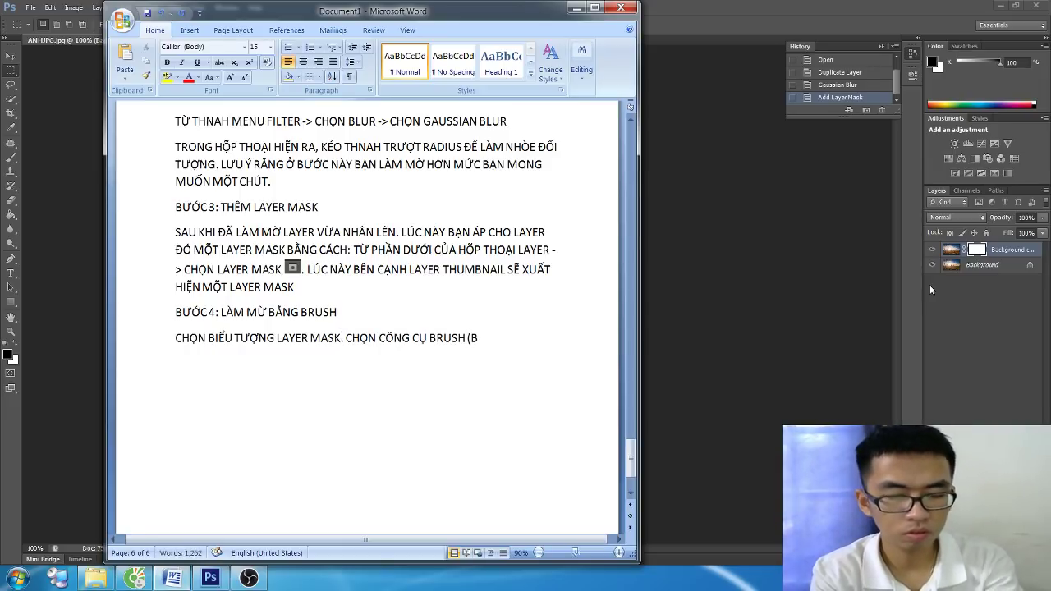
{"action": "type", "text": ")"}
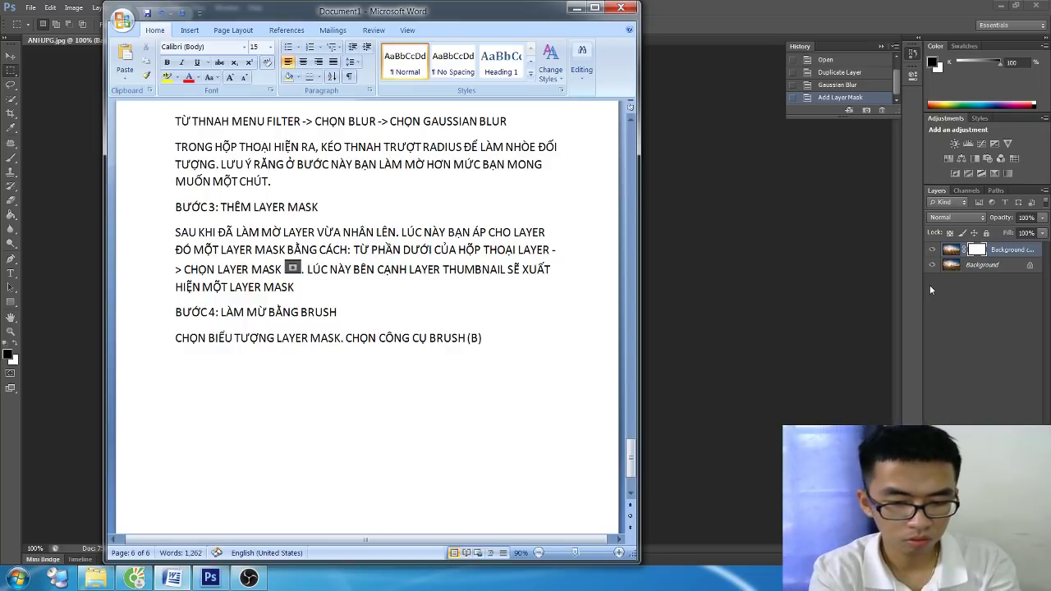
{"action": "type", "text": " -> TRÊN THANH"}
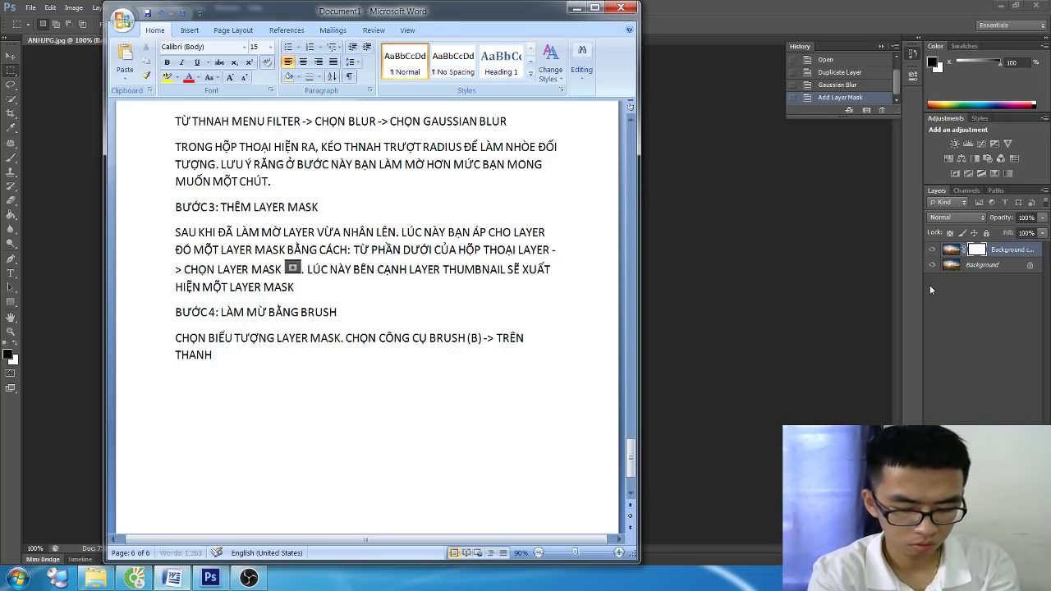
{"action": "type", "text": " OPTION CHỌN O"}
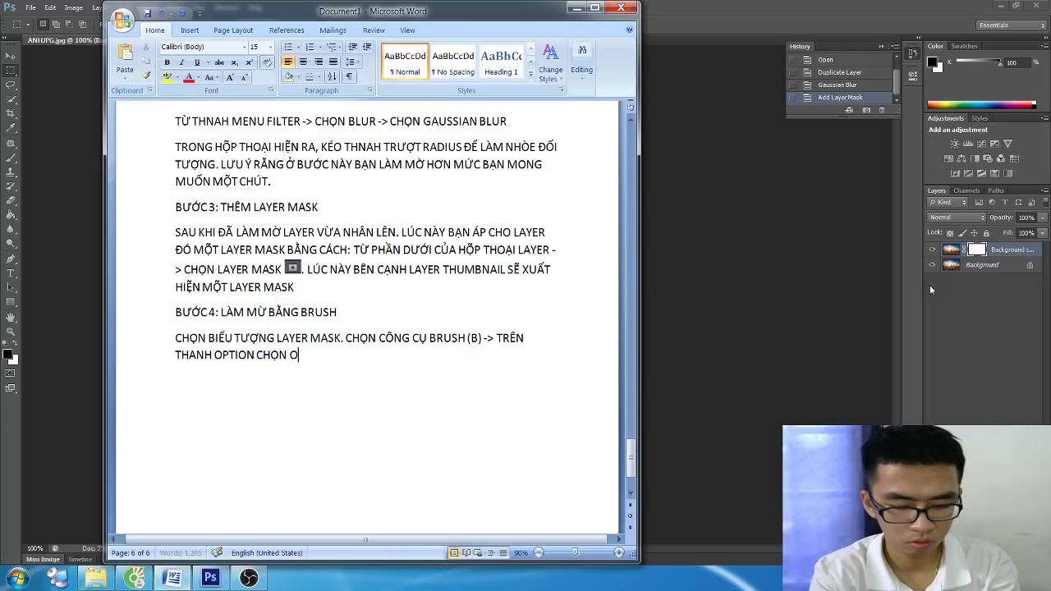
{"action": "type", "text": "PACITY"}
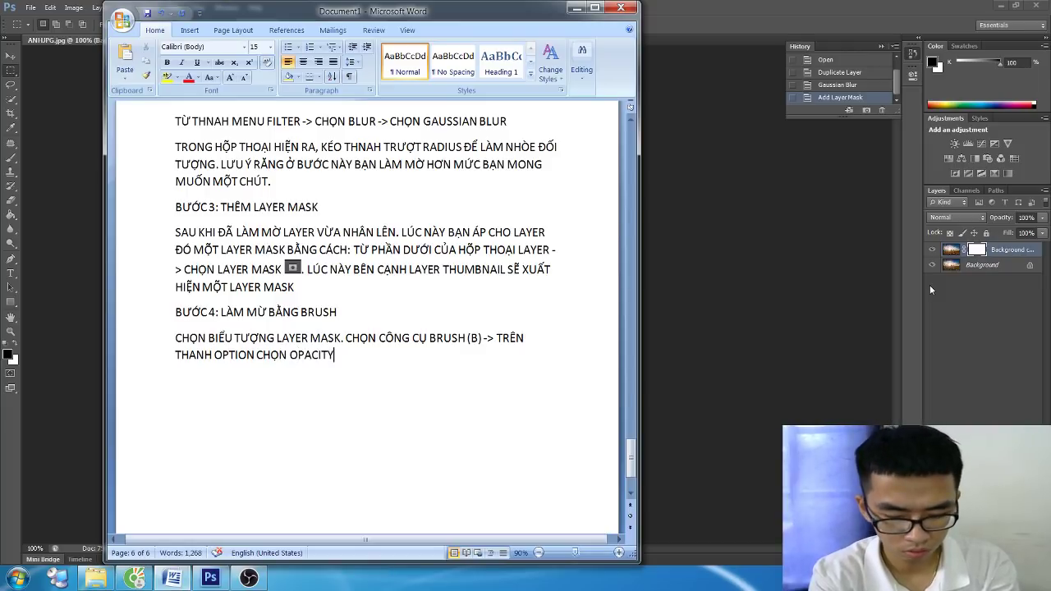
{"action": "type", "text": " PHÙ HỢP"}
{"action": "type", "text": "."}
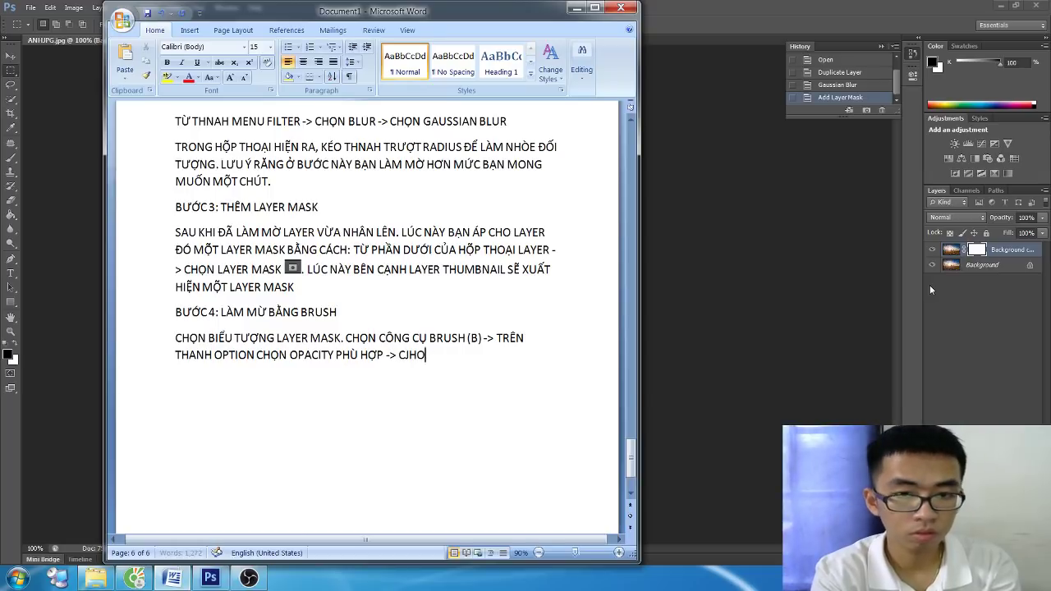
{"action": "key", "text": "BackSpace"}
{"action": "key", "text": "BackSpace"}
{"action": "type", "text": "HO"}
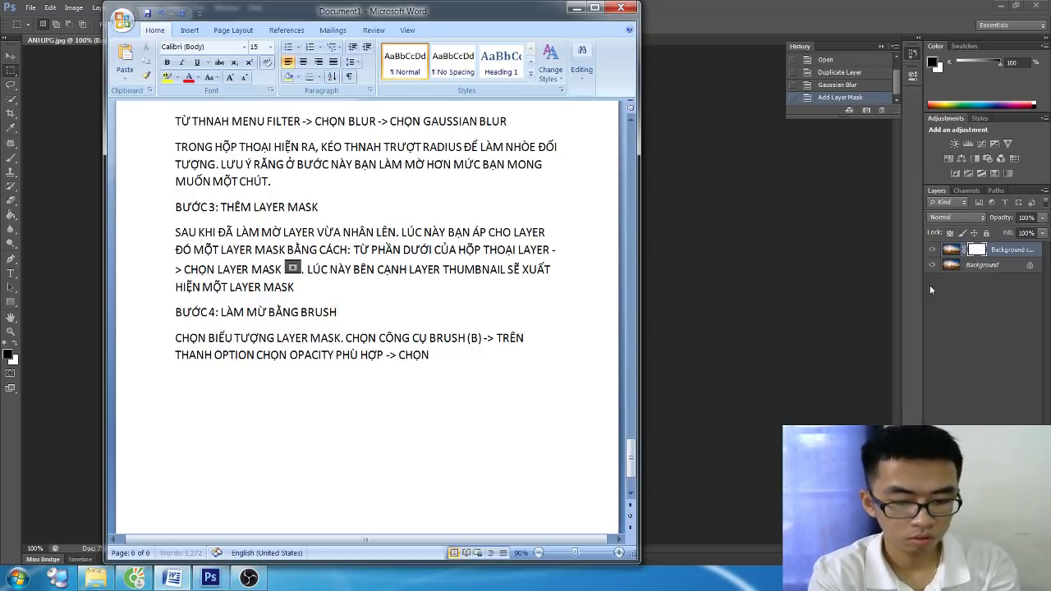
{"action": "type", "text": " FOREG"}
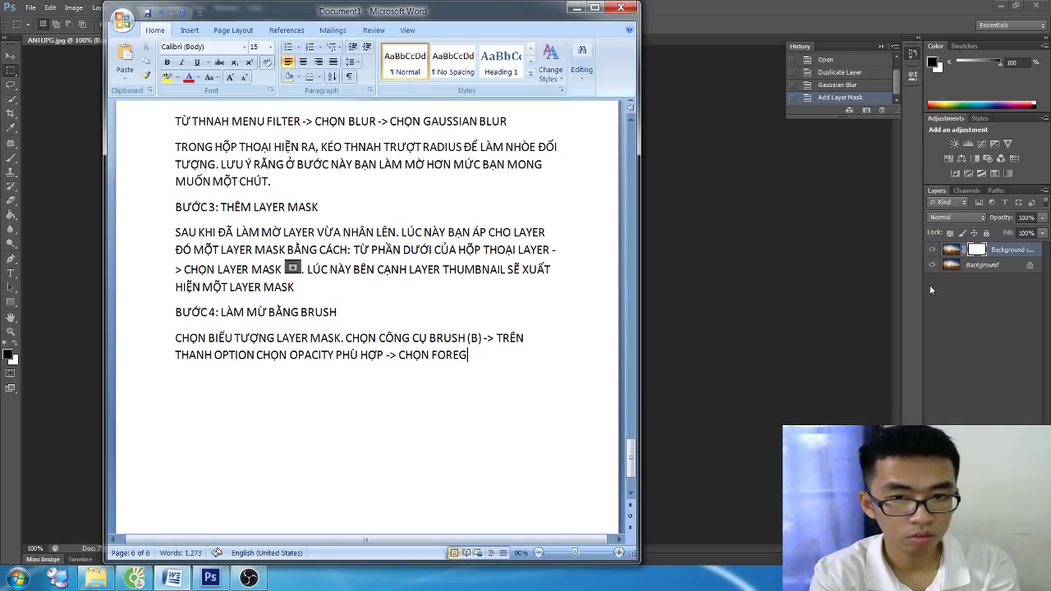
{"action": "type", "text": "ROUD"}
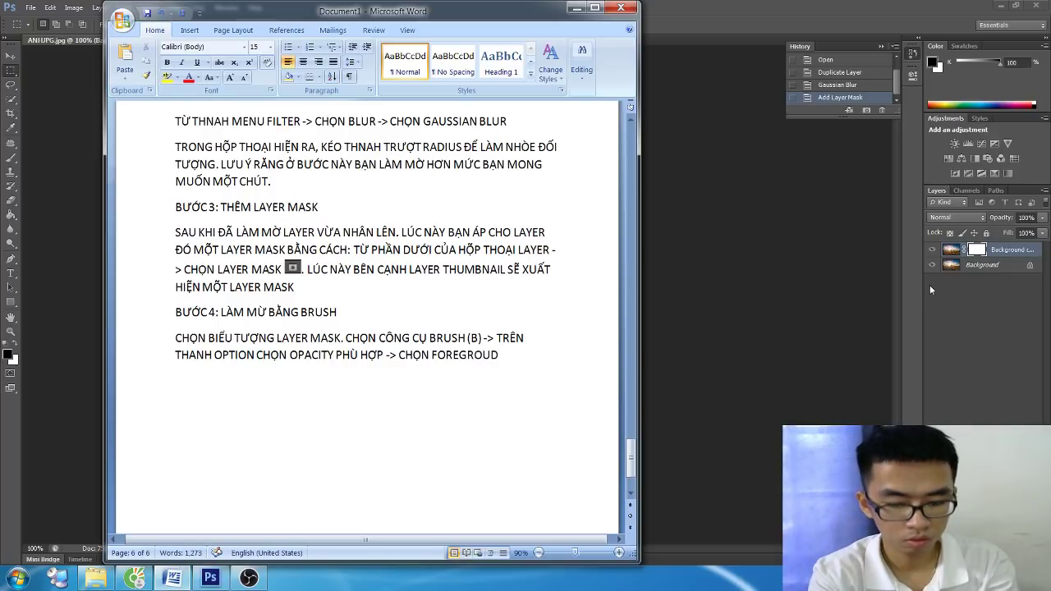
{"action": "type", "text": " COLOR"}
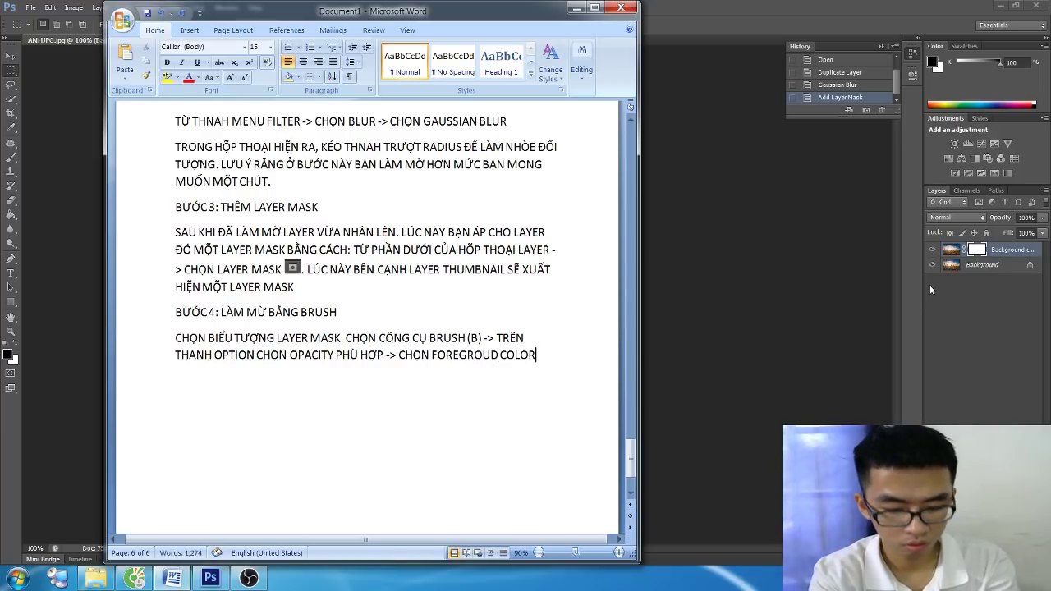
{"action": "type", "text": " MÀ"}
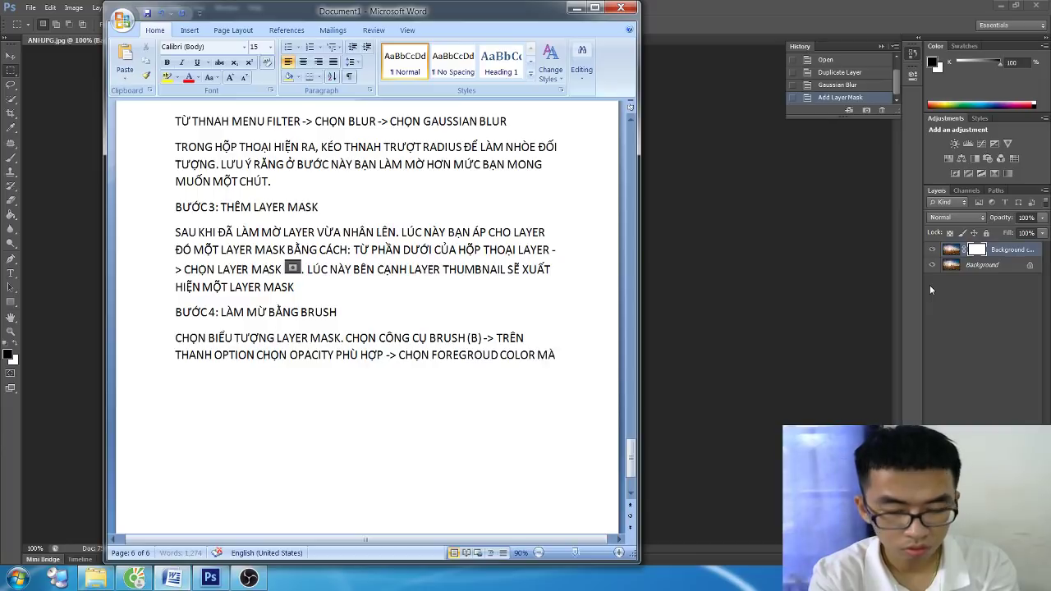
{"action": "type", "text": "U ĐEN"}
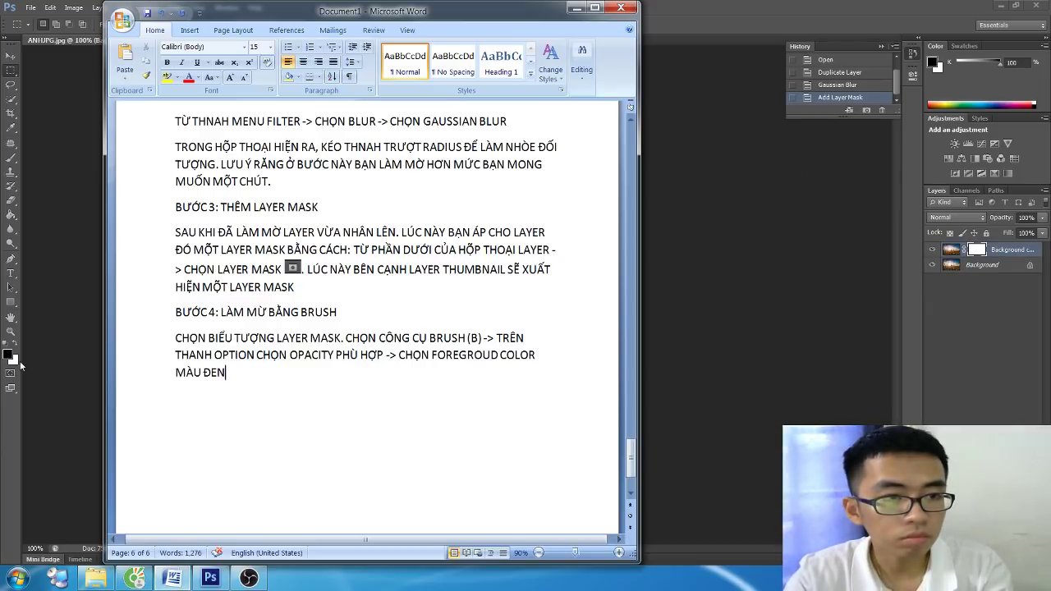
Step: Snip Photoshop's black-and-white colour swatch with Snipping Tool
{"action": "left_click", "coordinate": [17, 578]}
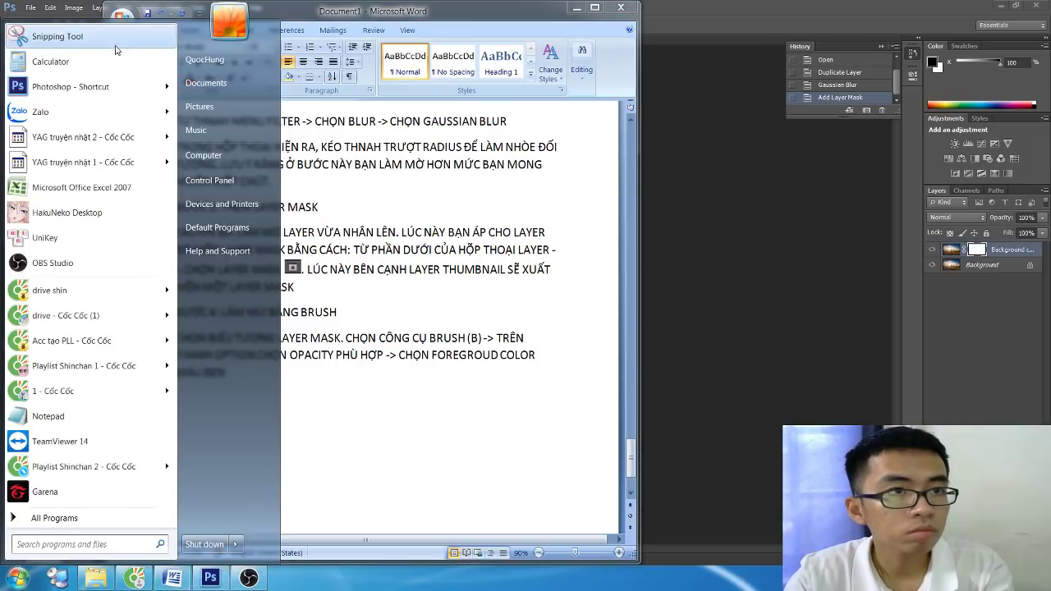
{"action": "left_click", "coordinate": [57, 36]}
{"action": "left_click_drag", "start_coordinate": [3, 337], "coordinate": [23, 371]}
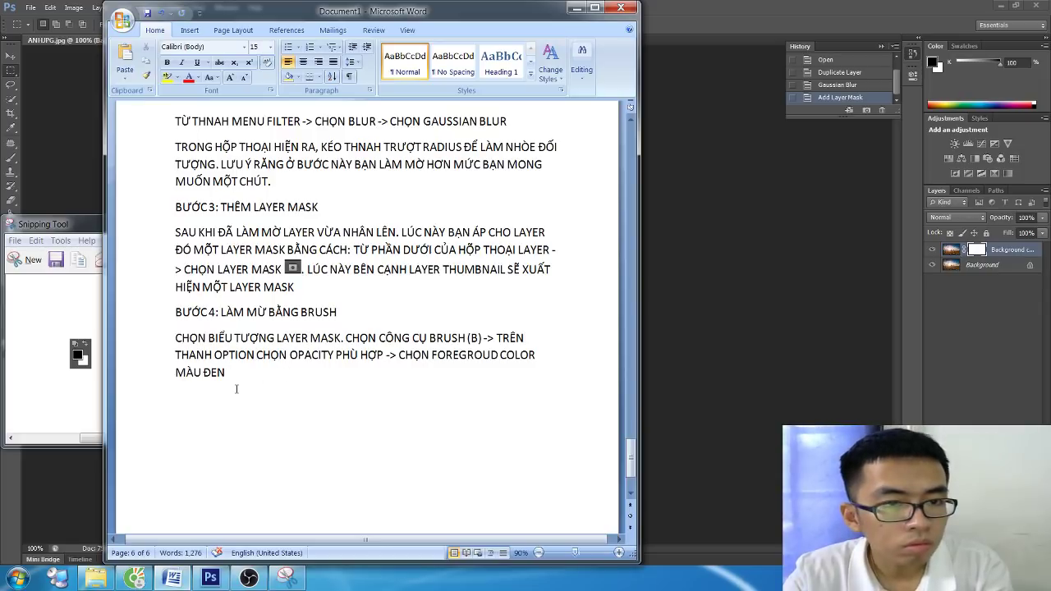
Step: Paste the swatch snip right after 'MÀU ĐEN' in the step 4 paragraph
{"action": "left_click", "coordinate": [39, 224]}
{"action": "left_click", "coordinate": [264, 399]}
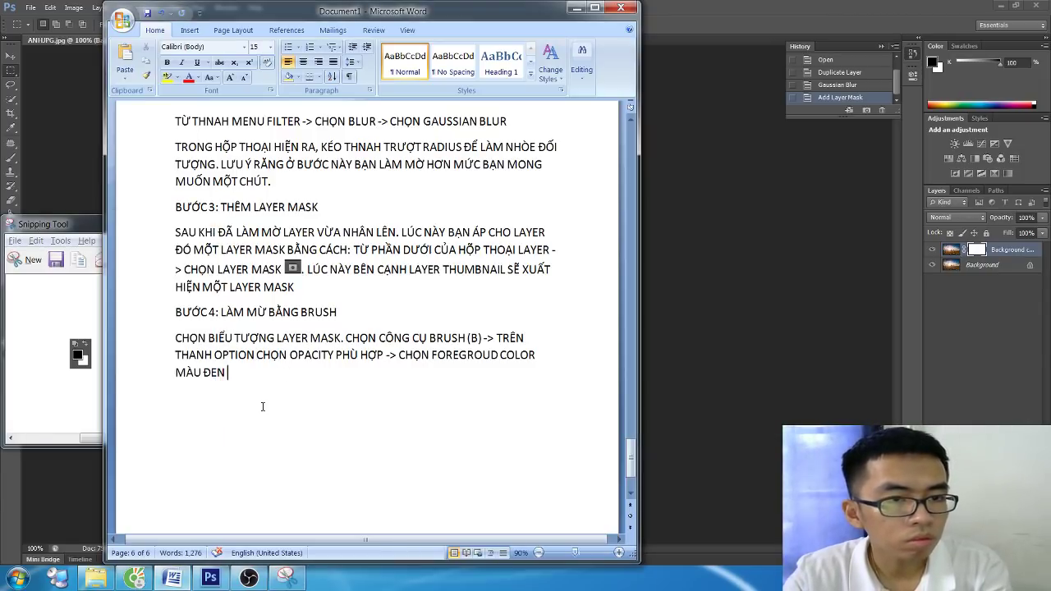
{"action": "key", "text": "ctrl+v"}
{"action": "left_click_drag", "start_coordinate": [239, 384], "coordinate": [281, 438]}
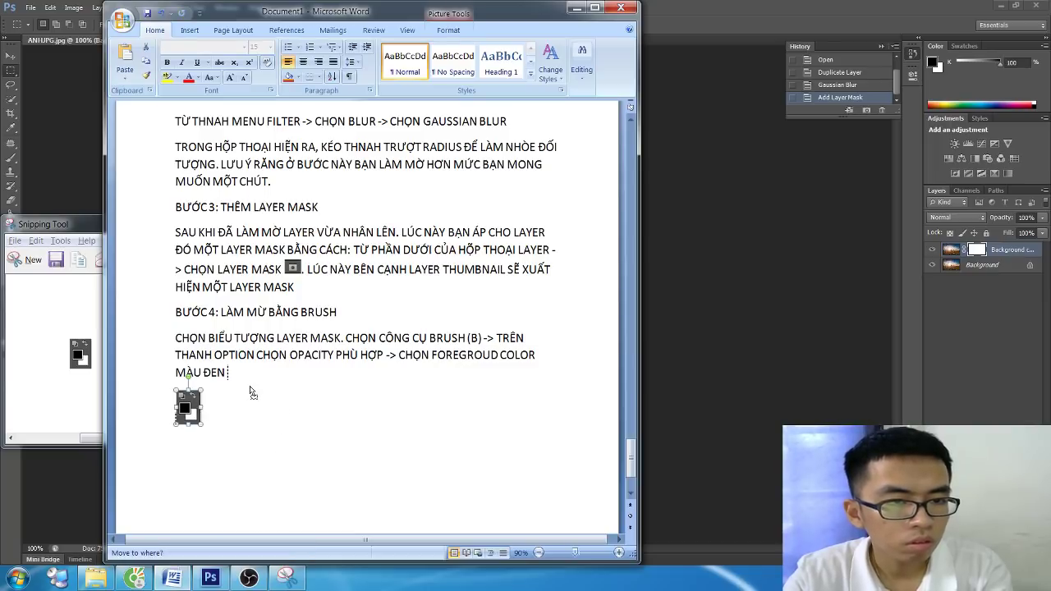
{"action": "left_click_drag", "start_coordinate": [188, 407], "coordinate": [255, 393]}
{"action": "left_click", "coordinate": [322, 404]}
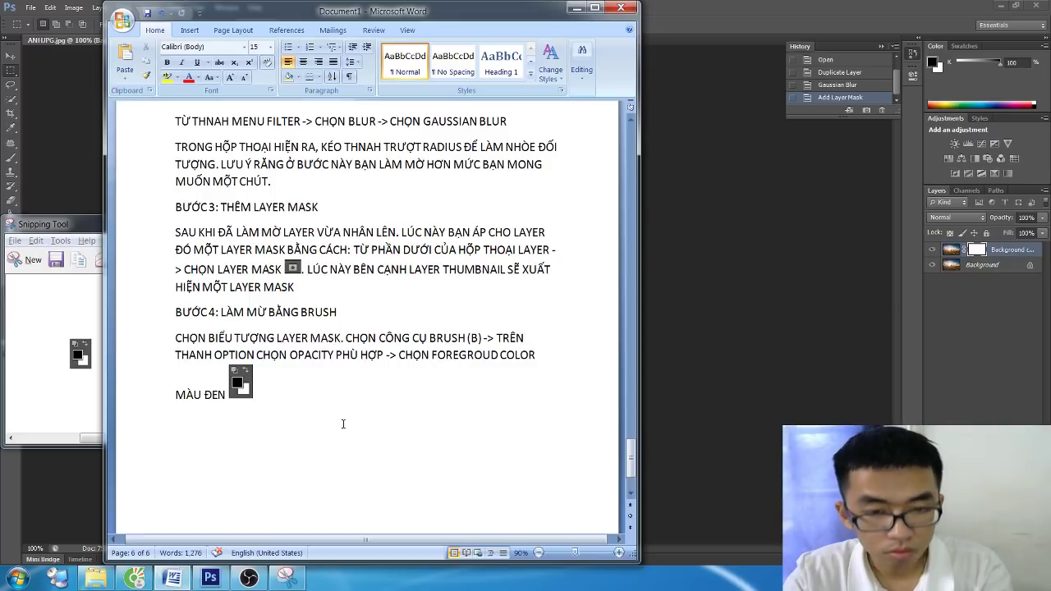
{"action": "left_click", "coordinate": [576, 8]}
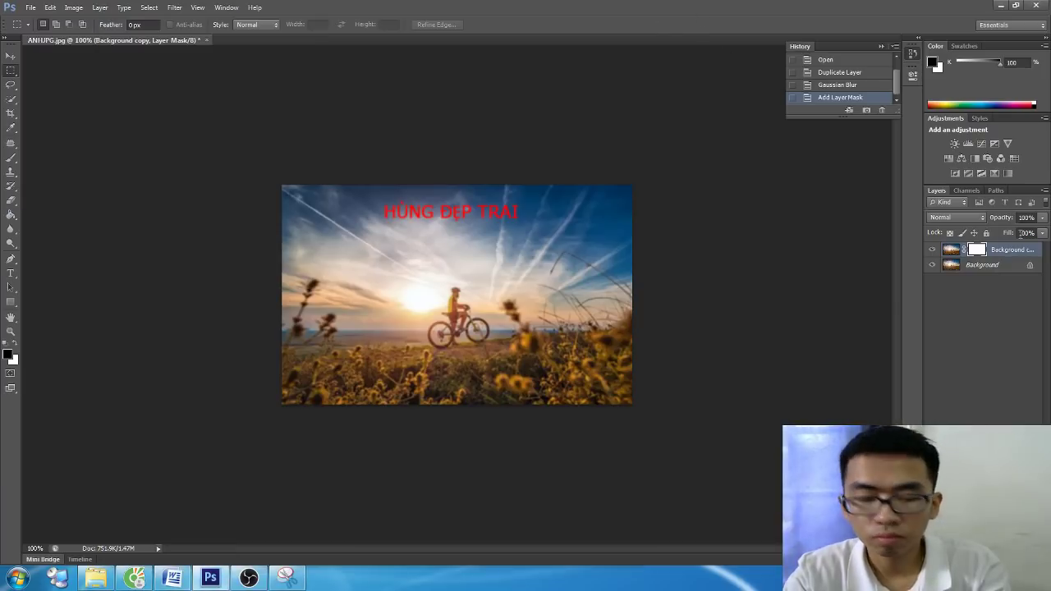
Step: Switch the brush tool to the Mixer Brush Tool
{"action": "key", "text": "b"}
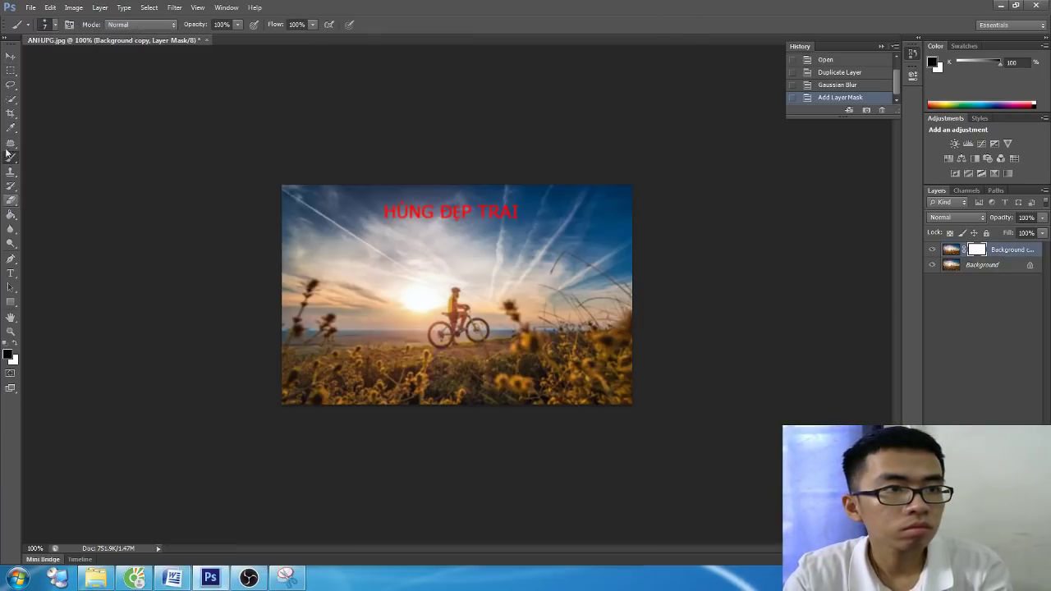
{"action": "right_click", "coordinate": [10, 161]}
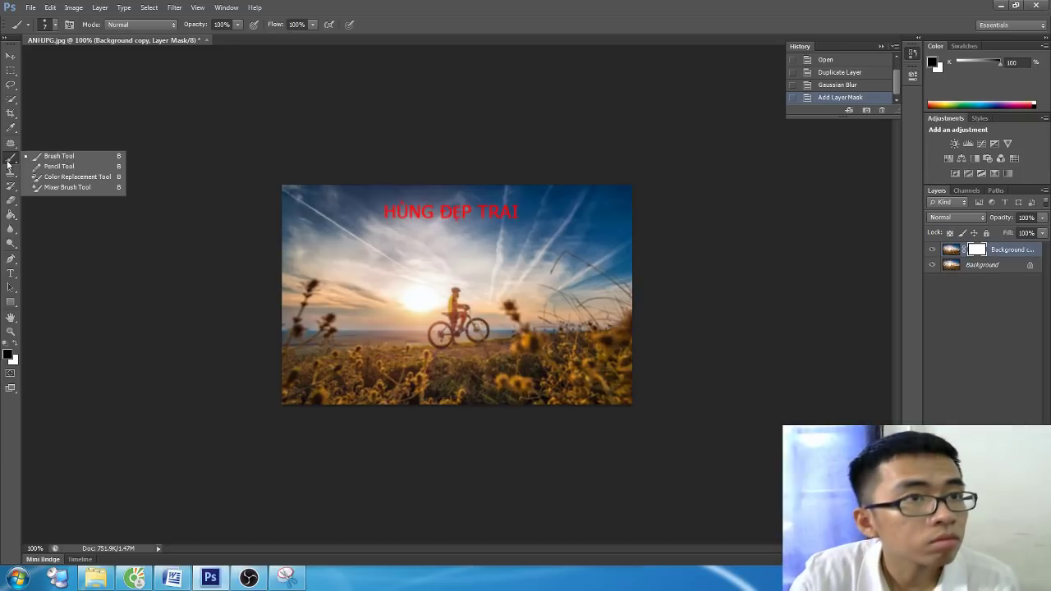
{"action": "left_click", "coordinate": [9, 164]}
{"action": "right_click", "coordinate": [9, 165]}
{"action": "left_click", "coordinate": [41, 190]}
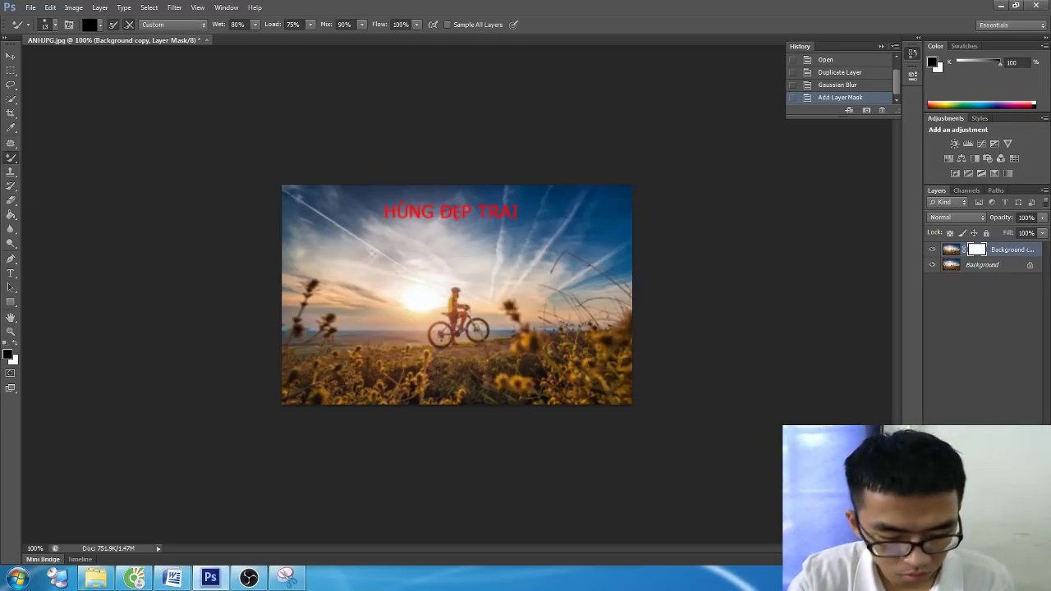
Step: Enlarge the brush to 99 px and open the layer mask's properties
{"action": "right_click", "coordinate": [342, 262]}
{"action": "mouse_move", "coordinate": [375, 283]}
{"action": "left_mouse_down"}
{"action": "mouse_move", "coordinate": [417, 280]}
{"action": "mouse_move", "coordinate": [362, 288]}
{"action": "left_mouse_up"}
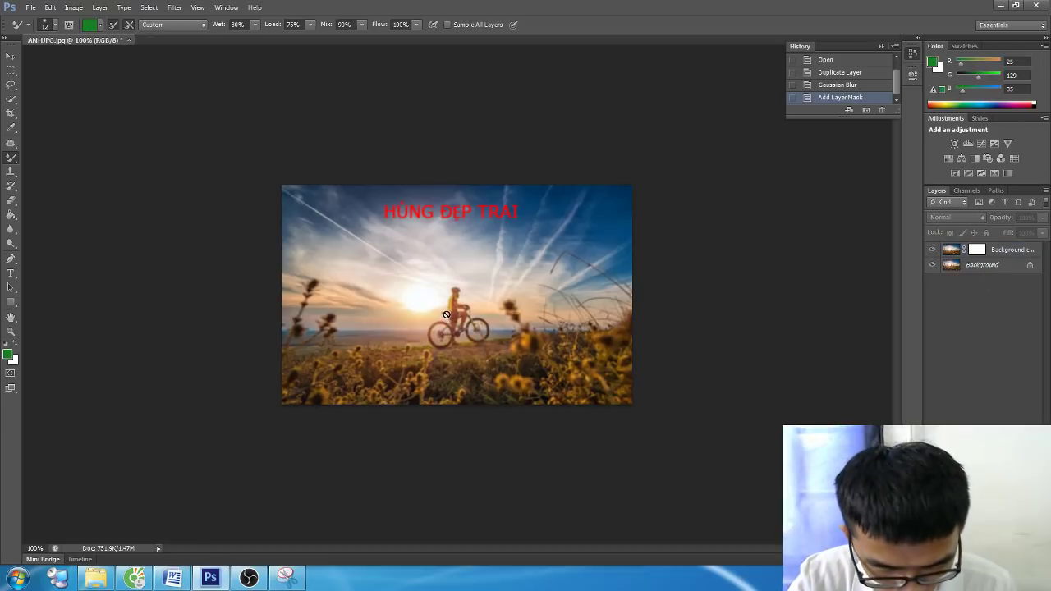
{"action": "double_click", "coordinate": [977, 257]}
{"action": "left_click", "coordinate": [946, 252]}
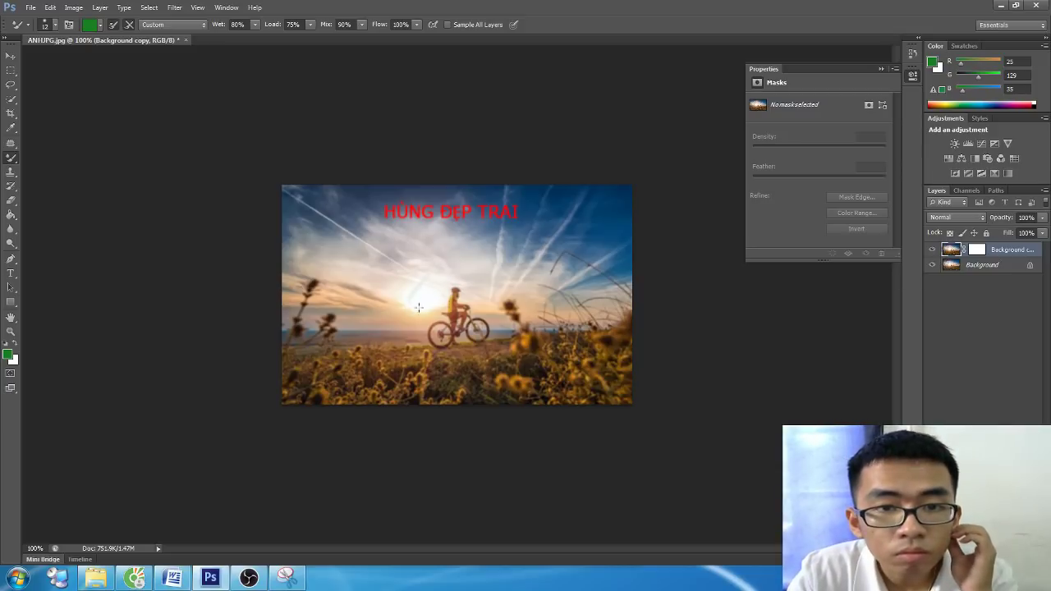
Step: Close the mask properties panel, target the layer mask, and keep the Mixer Brush active
{"action": "right_click", "coordinate": [13, 156]}
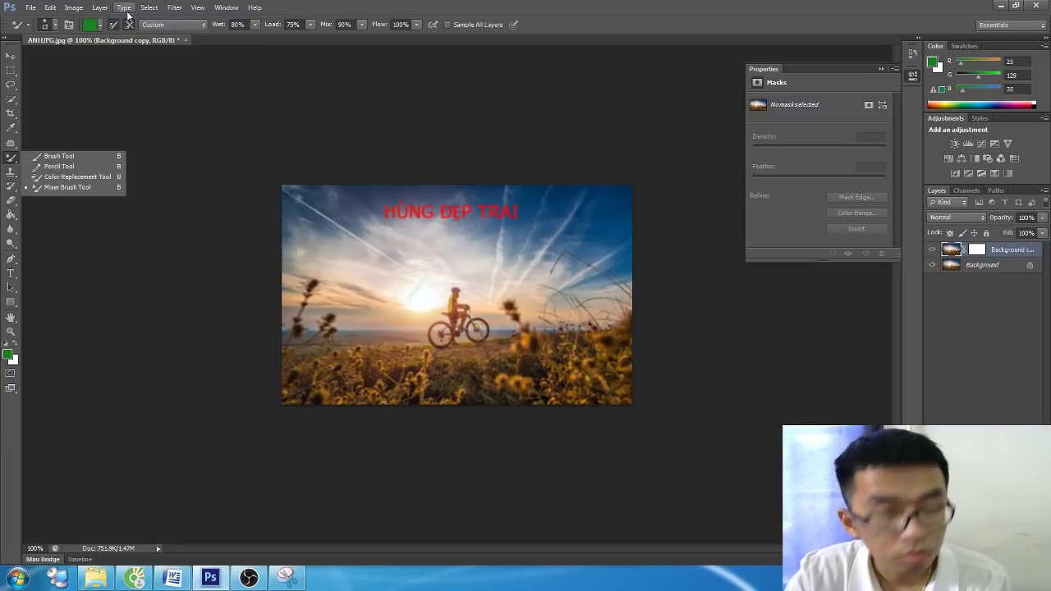
{"action": "left_click", "coordinate": [101, 10]}
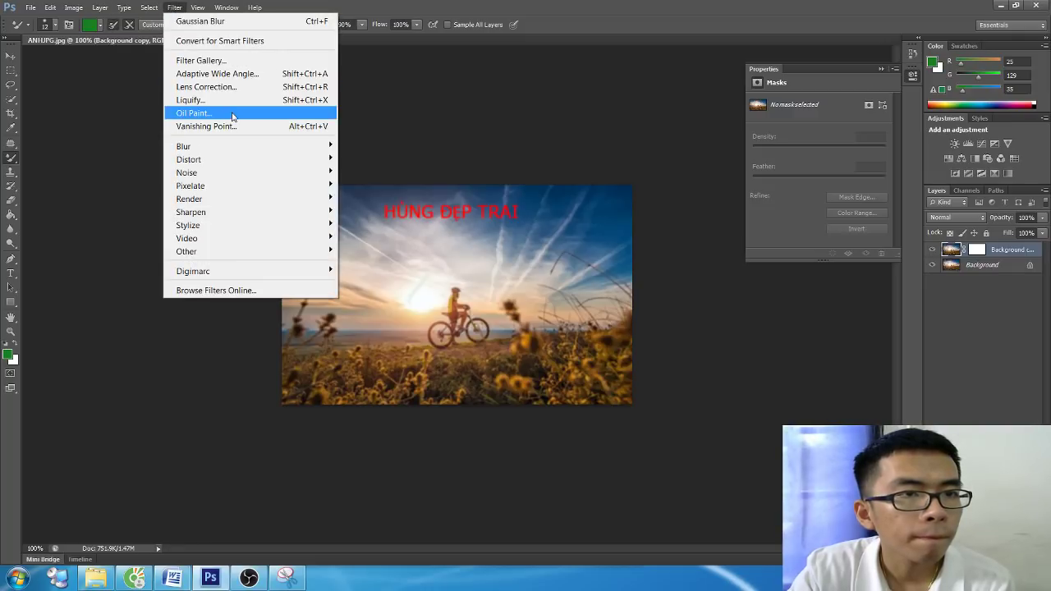
{"action": "left_click", "coordinate": [882, 68]}
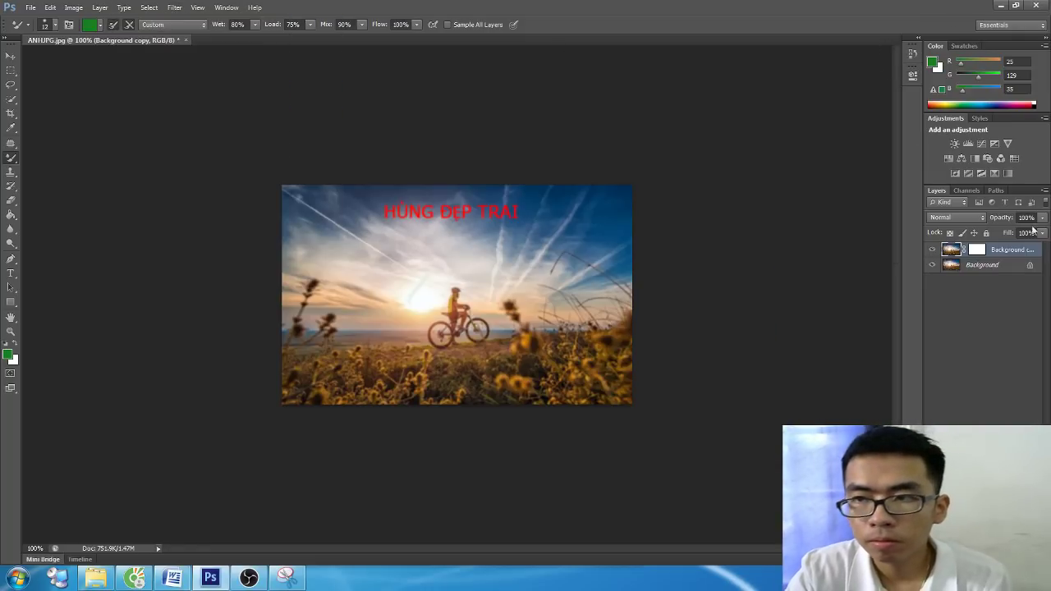
{"action": "left_click", "coordinate": [977, 250]}
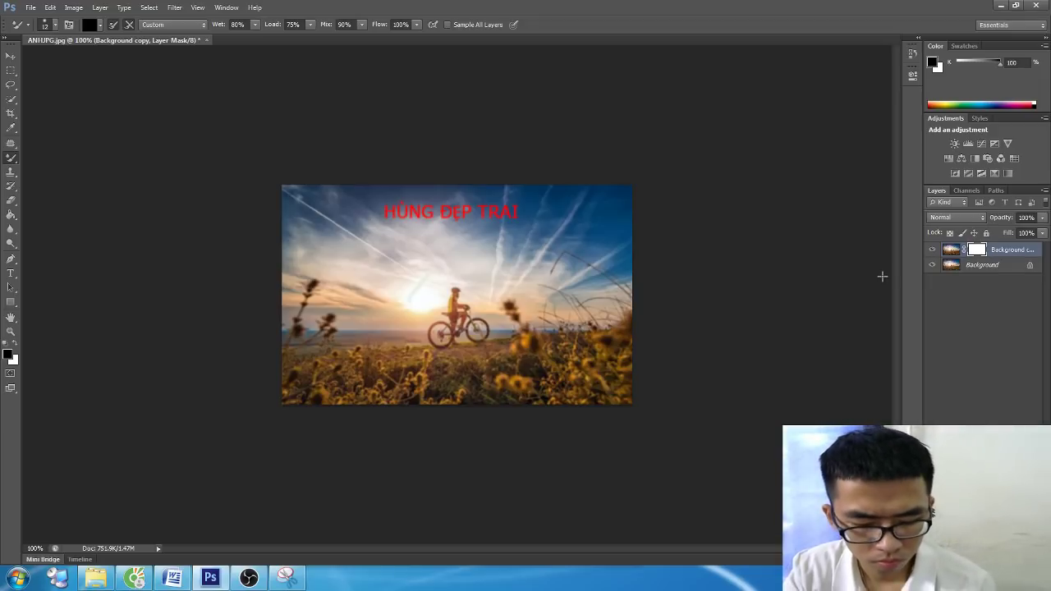
{"action": "left_click", "coordinate": [101, 7]}
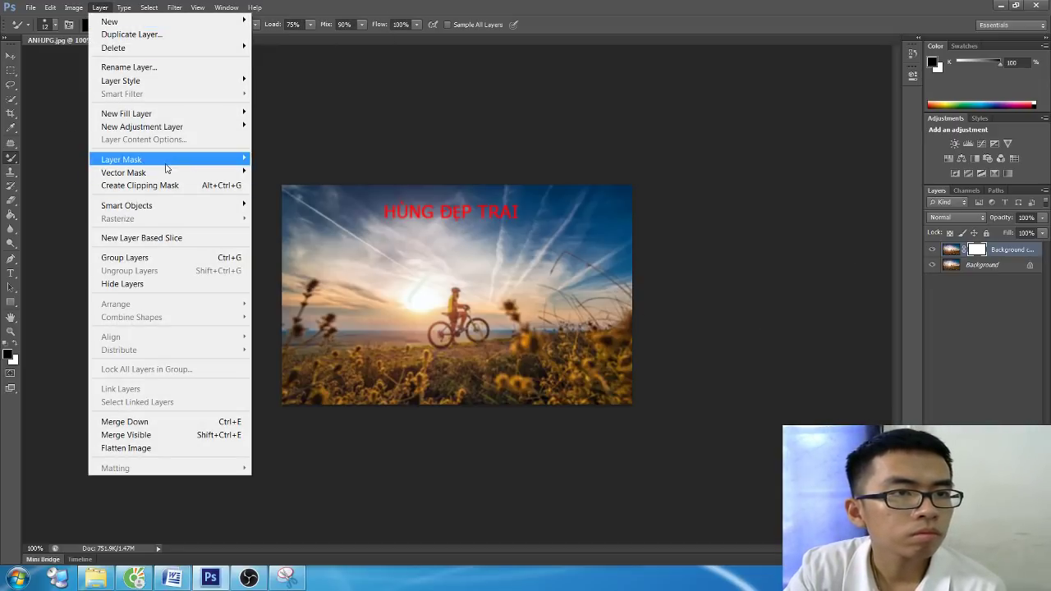
{"action": "mouse_move", "coordinate": [122, 159]}
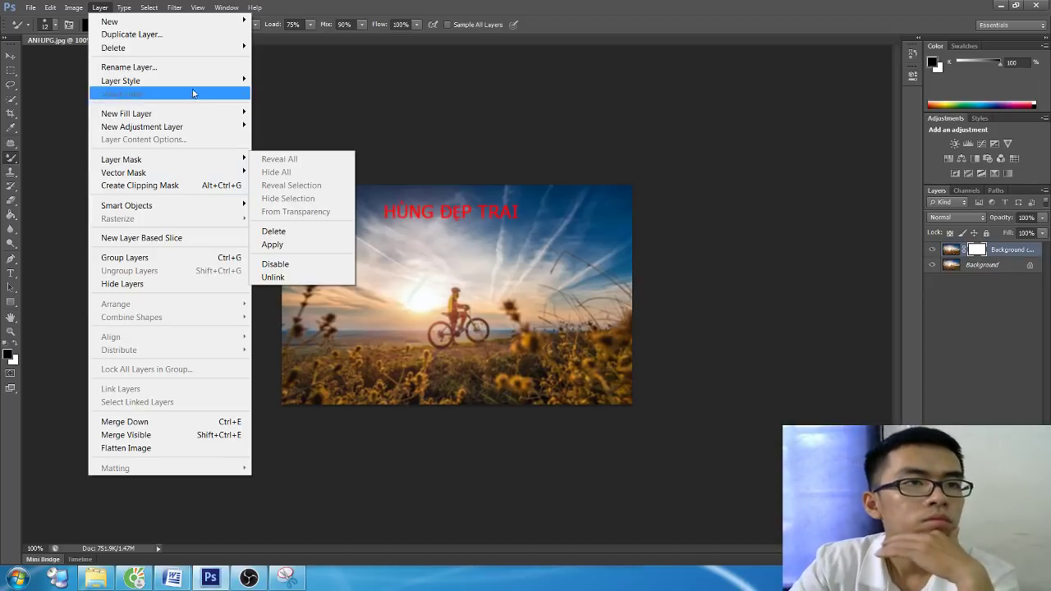
{"action": "right_click", "coordinate": [14, 162]}
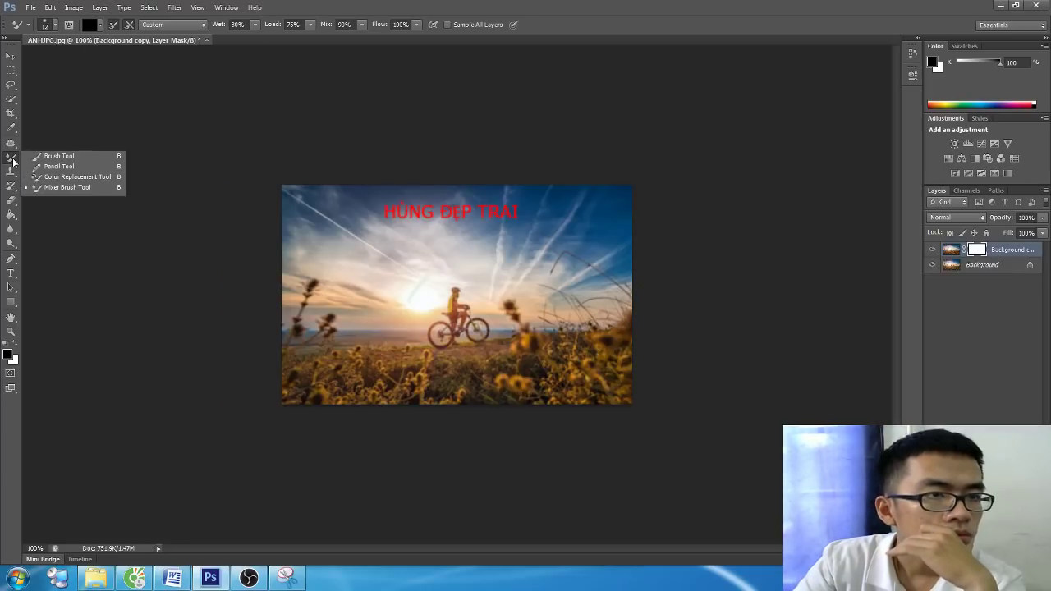
{"action": "left_click", "coordinate": [51, 189]}
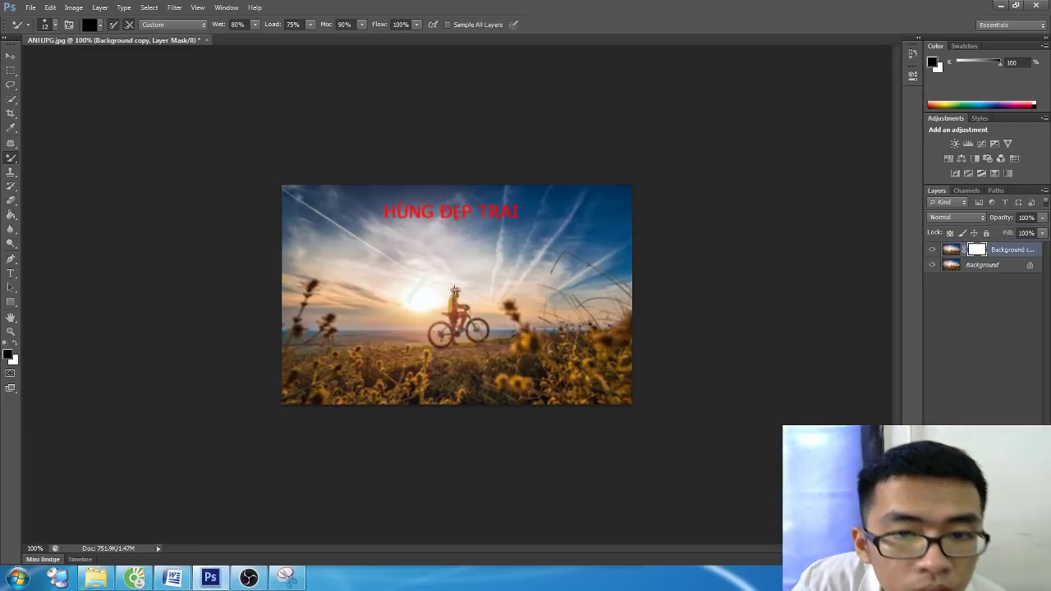
Step: Set the brush size to 26 px and confirm black (000000) as the foreground colour
{"action": "scroll", "coordinate": [460, 335], "scroll_direction": "up", "scroll_amount": 1}
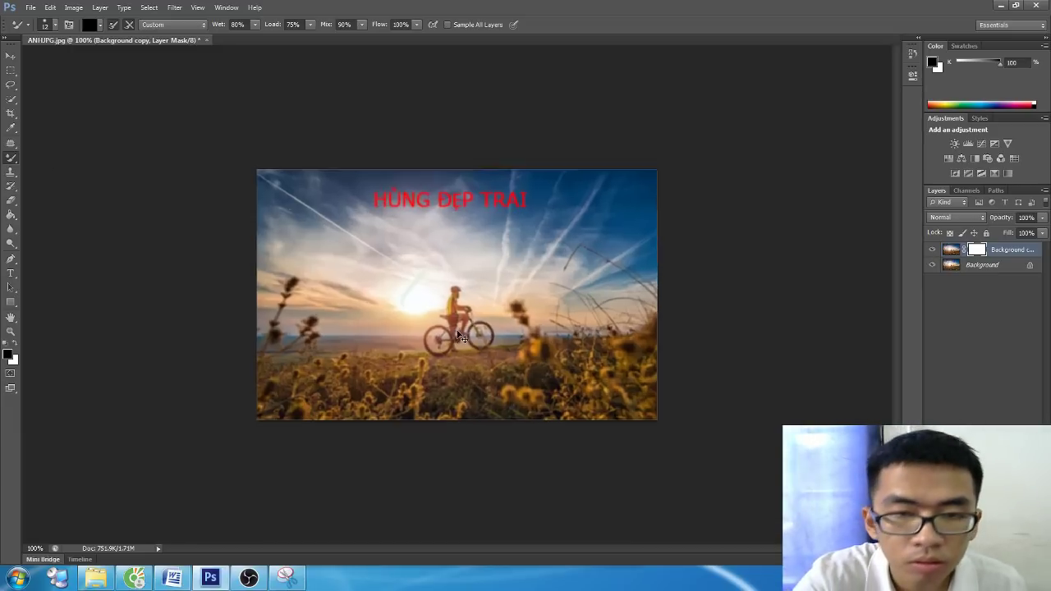
{"action": "scroll", "coordinate": [460, 335], "scroll_direction": "up", "scroll_amount": 3}
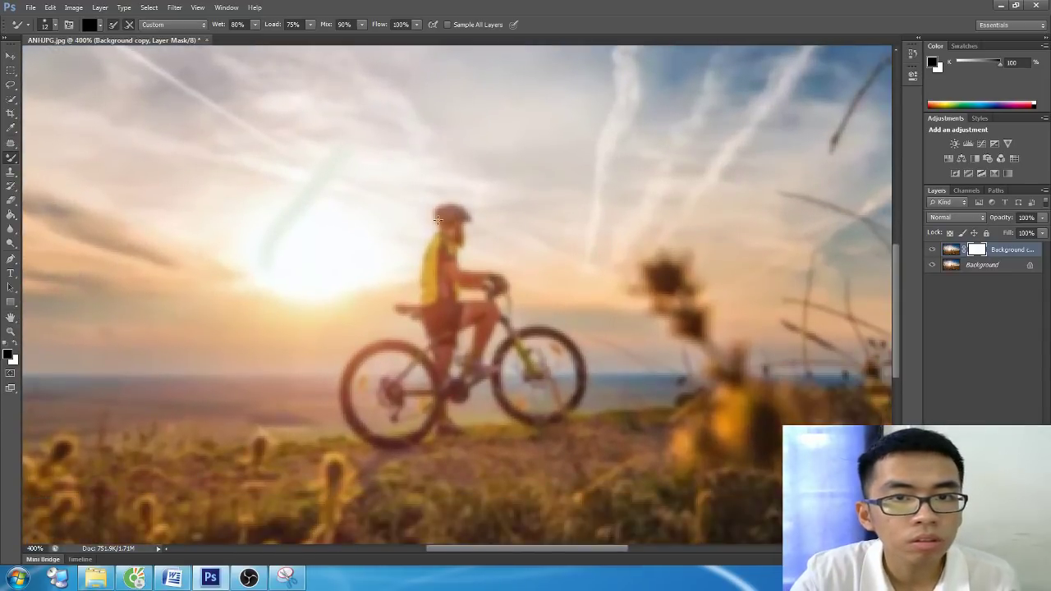
{"action": "right_click", "coordinate": [437, 289]}
{"action": "type", "text": "26"}
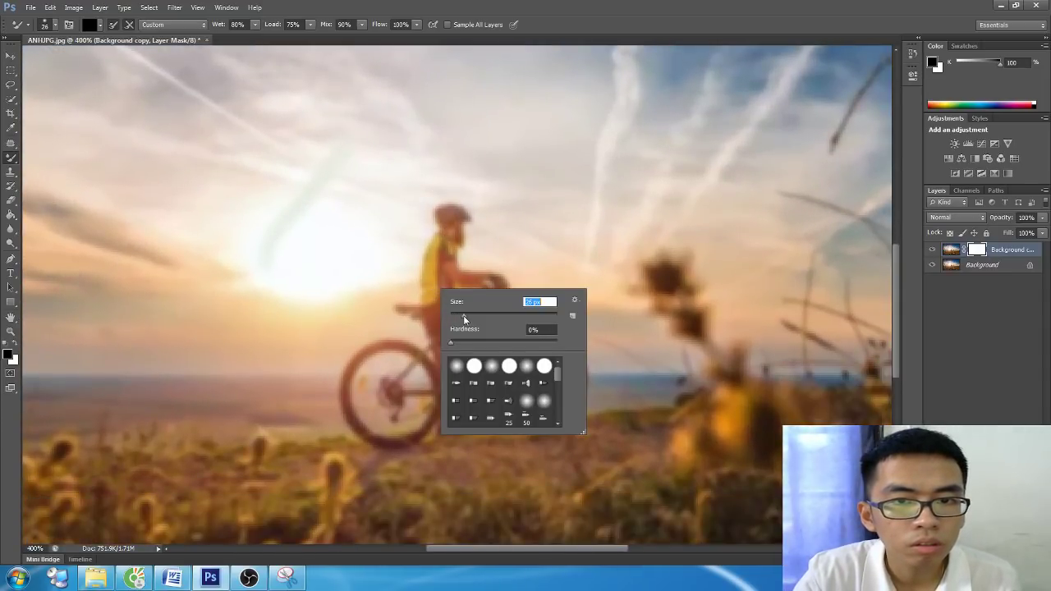
{"action": "key", "text": "Return"}
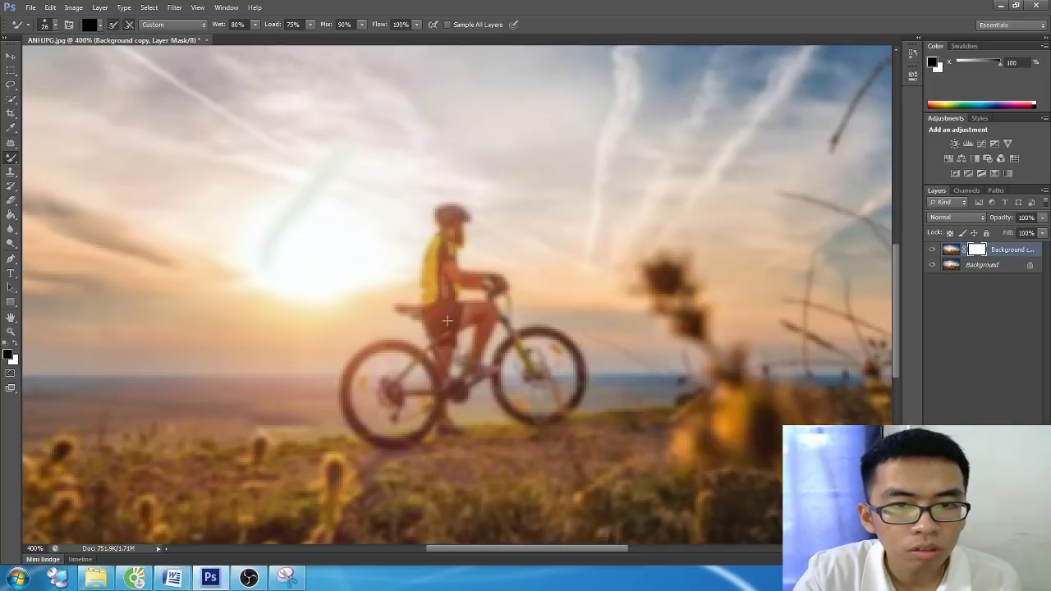
{"action": "left_click", "coordinate": [9, 353]}
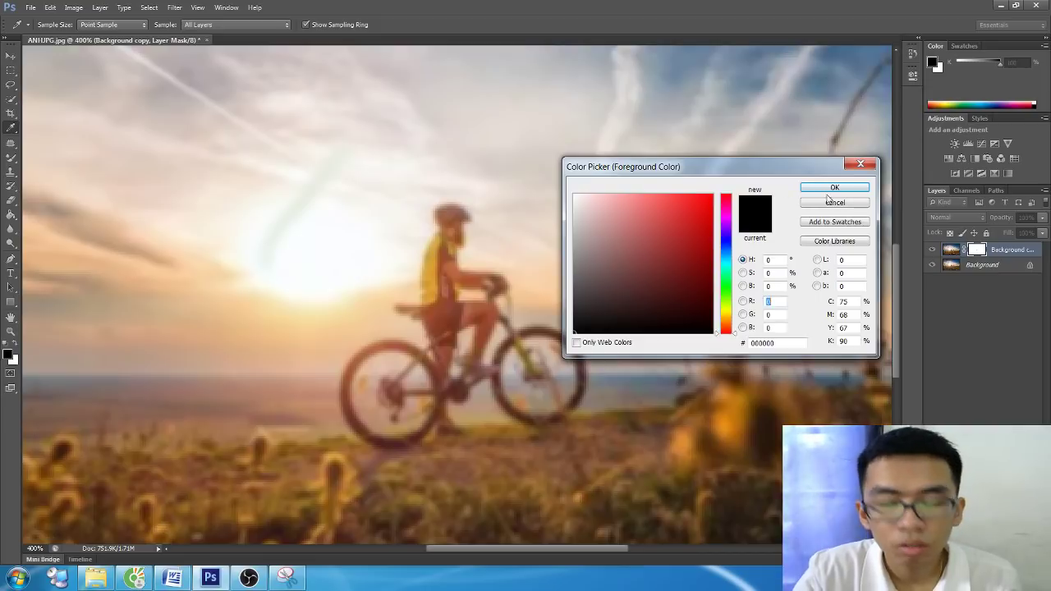
{"action": "left_click", "coordinate": [828, 188]}
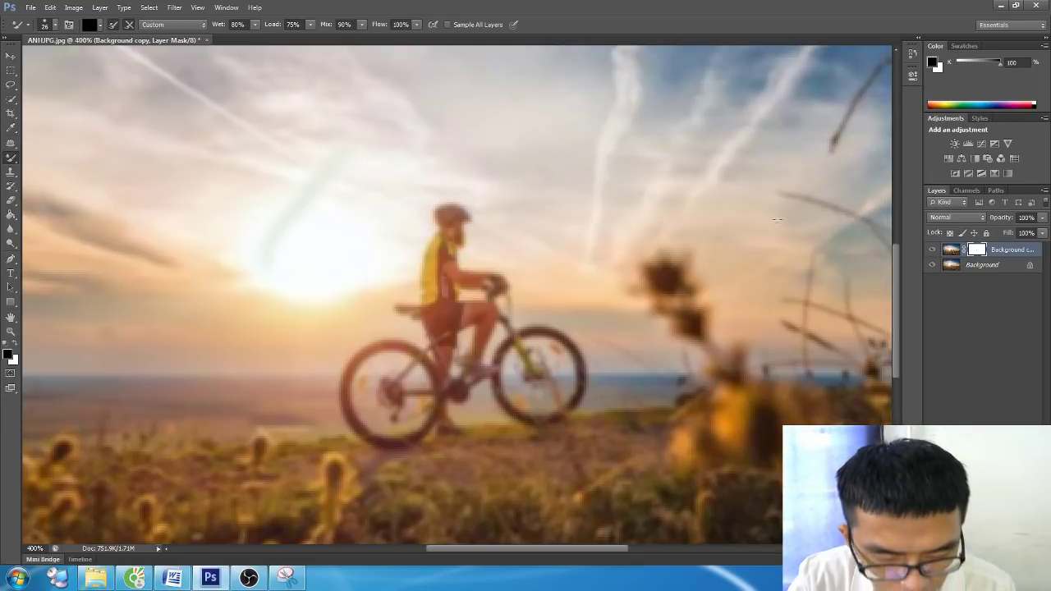
{"action": "right_click", "coordinate": [14, 163]}
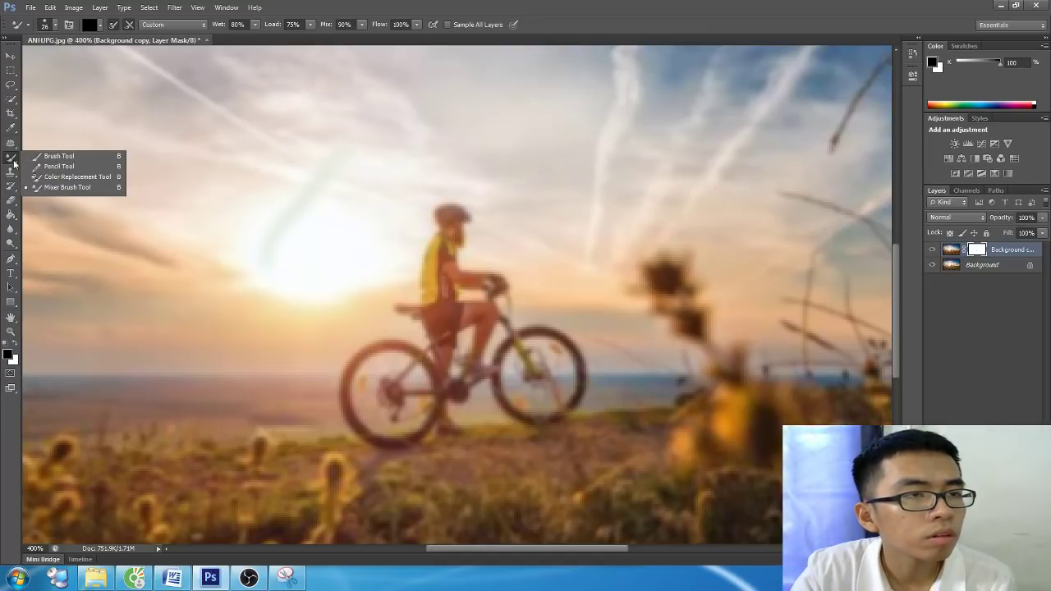
Step: Switch to the Brush Tool and paint the mask over the cyclist's body
{"action": "left_click", "coordinate": [49, 156]}
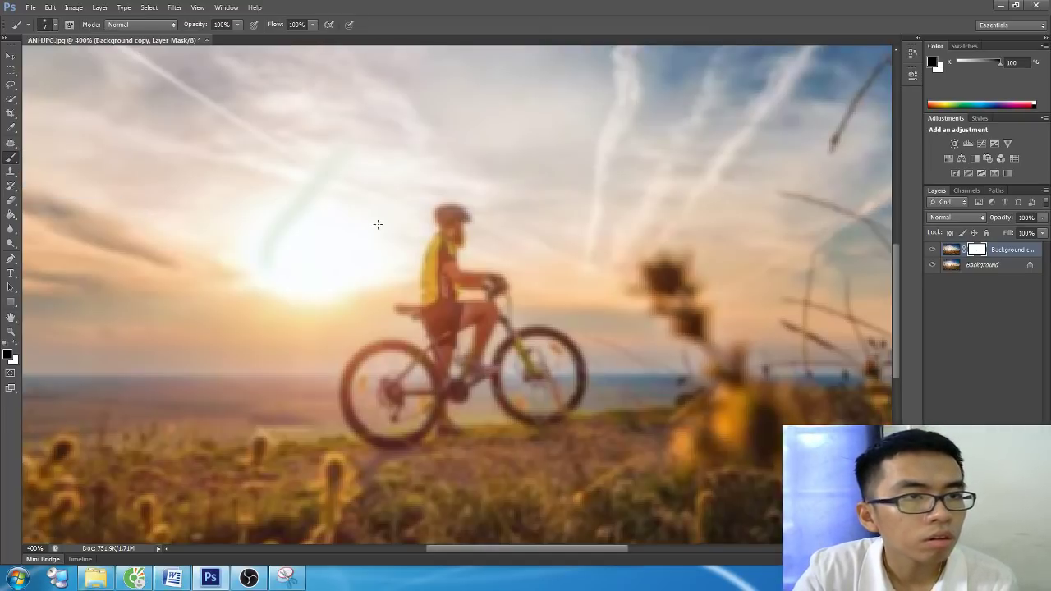
{"action": "right_click", "coordinate": [435, 262]}
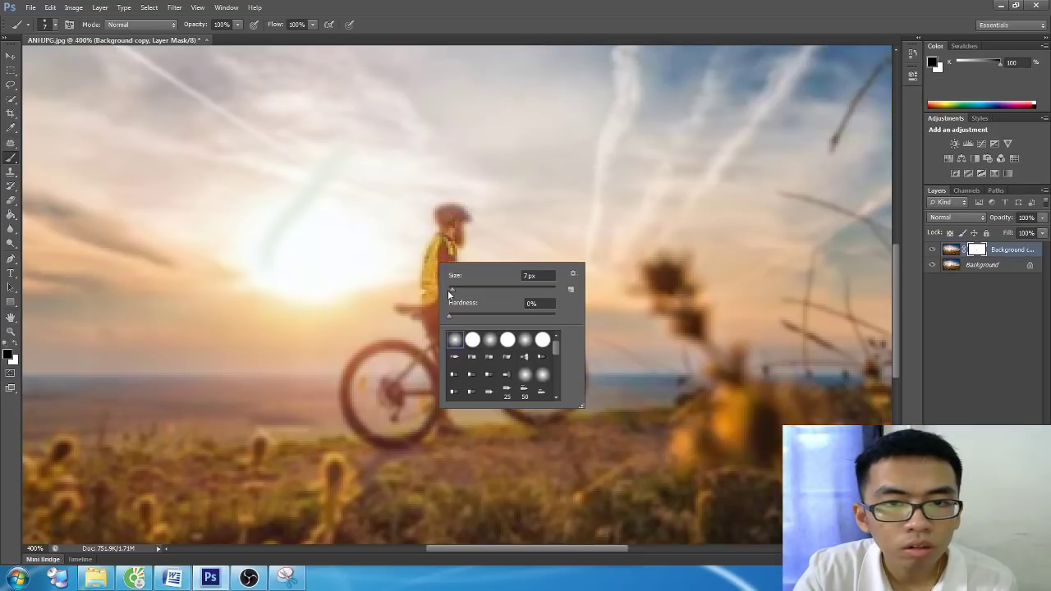
{"action": "key", "text": "Return"}
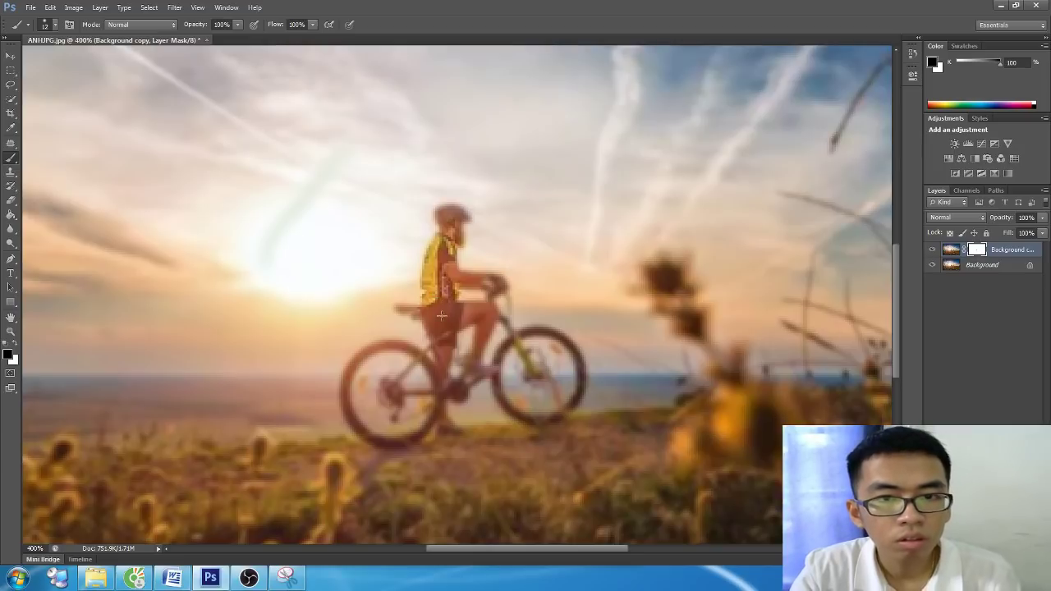
{"action": "left_click_drag", "start_coordinate": [443, 297], "coordinate": [445, 289]}
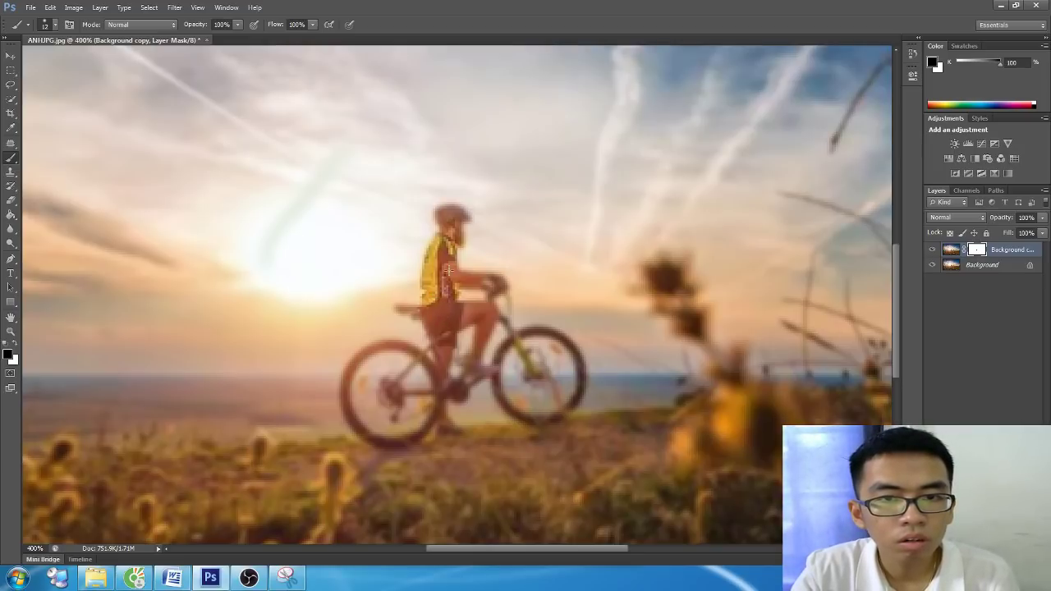
Step: Paint over the cyclist's lower leg and rear wheel at 23 px, then shrink the brush to 16 px
{"action": "right_click", "coordinate": [440, 285]}
{"action": "type", "text": "23"}
{"action": "key", "text": "Return"}
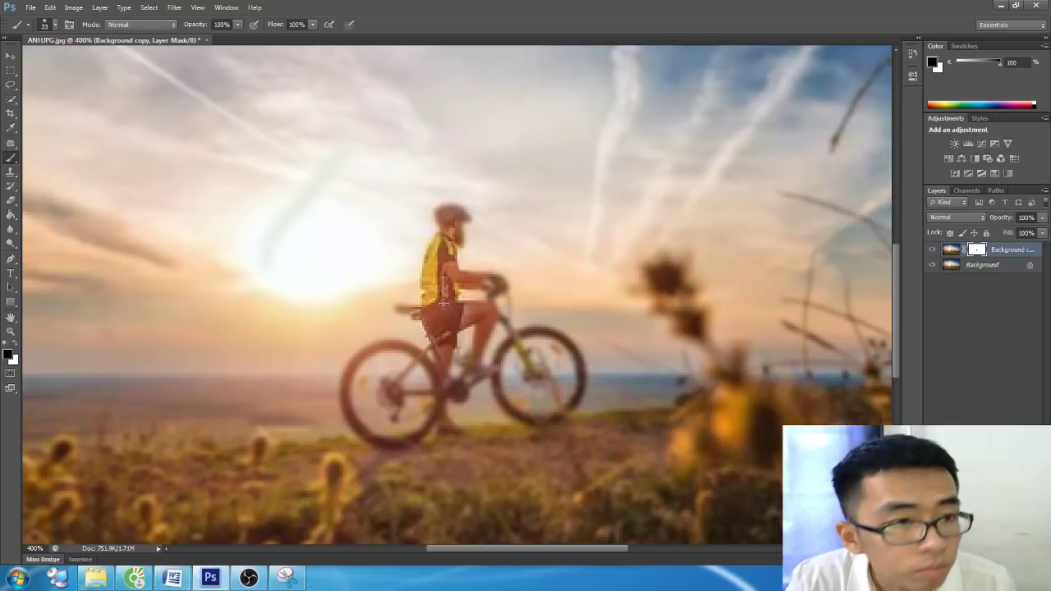
{"action": "right_click", "coordinate": [16, 156]}
{"action": "left_click", "coordinate": [60, 157]}
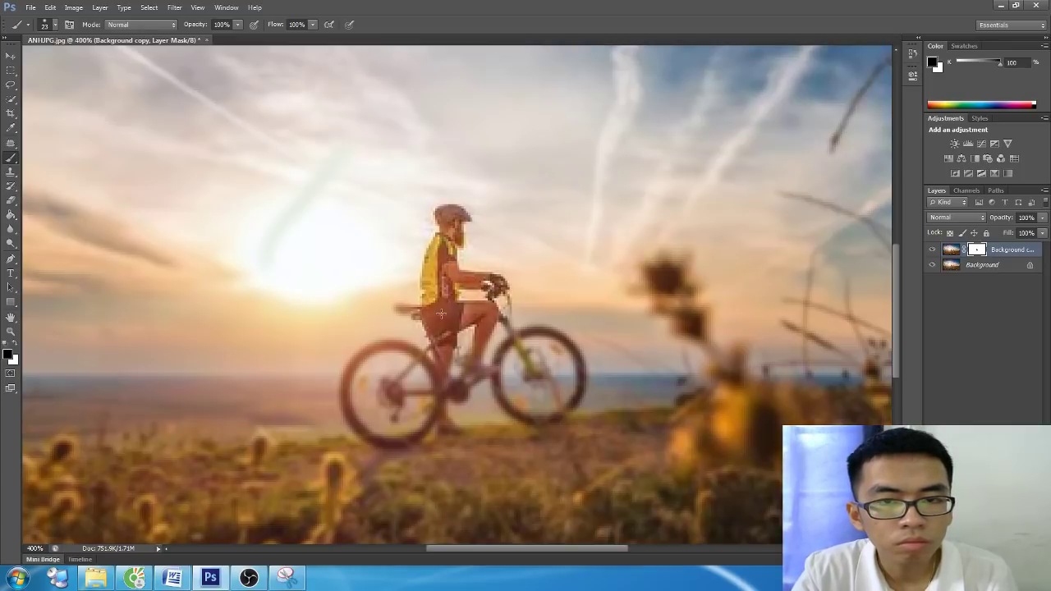
{"action": "left_click_drag", "start_coordinate": [438, 339], "coordinate": [428, 400]}
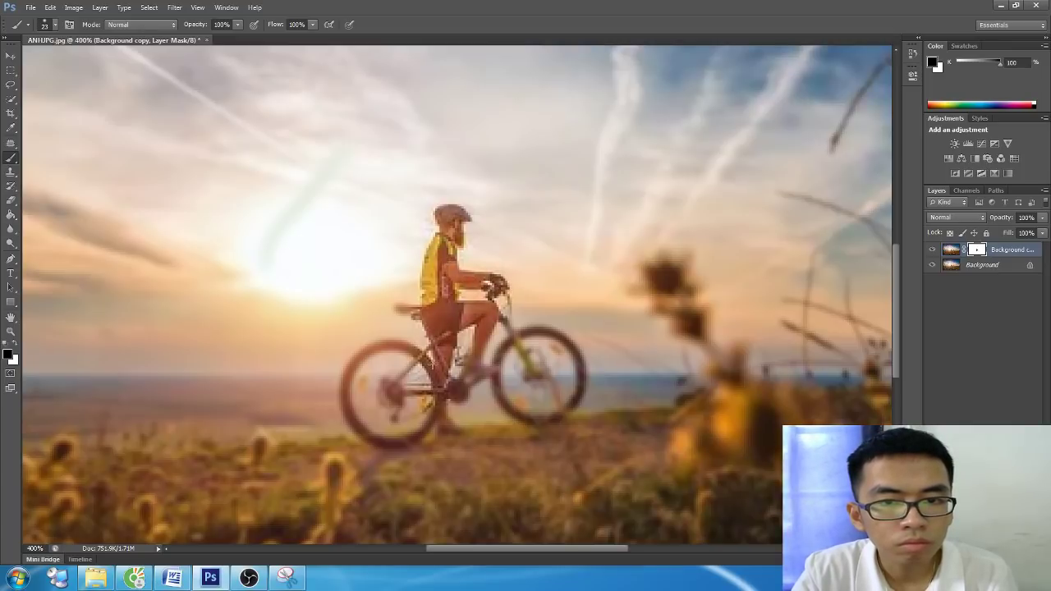
{"action": "mouse_move", "coordinate": [419, 362]}
{"action": "left_mouse_down"}
{"action": "mouse_move", "coordinate": [374, 407]}
{"action": "mouse_move", "coordinate": [345, 378]}
{"action": "mouse_move", "coordinate": [391, 434]}
{"action": "mouse_move", "coordinate": [483, 380]}
{"action": "mouse_move", "coordinate": [503, 351]}
{"action": "mouse_move", "coordinate": [534, 353]}
{"action": "mouse_move", "coordinate": [538, 394]}
{"action": "mouse_move", "coordinate": [579, 370]}
{"action": "mouse_move", "coordinate": [505, 325]}
{"action": "left_mouse_up"}
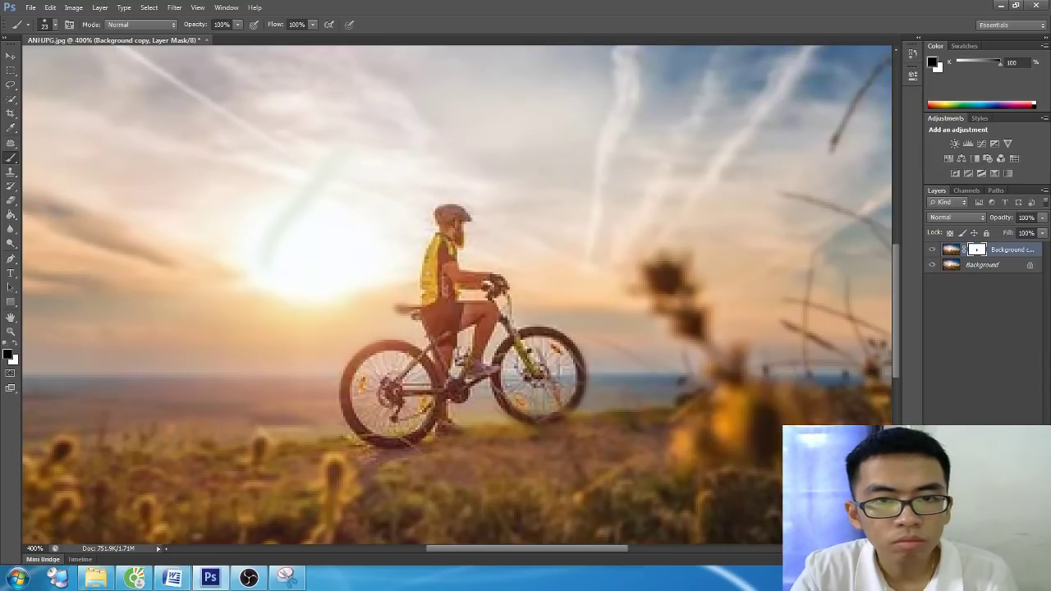
{"action": "right_click", "coordinate": [436, 316]}
{"action": "left_click_drag", "start_coordinate": [452, 333], "coordinate": [449, 334]}
{"action": "key", "text": "Return"}
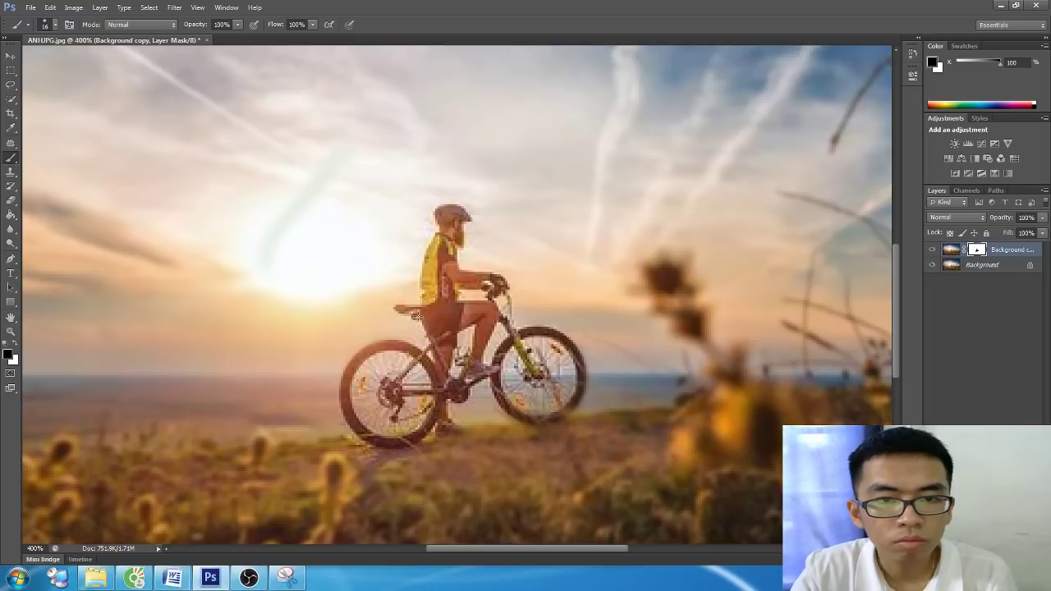
Step: Zoom out to view the whole sharpened photo and bring the OBS window forward
{"action": "key", "text": "ctrl+minus"}
{"action": "key", "text": "ctrl+minus"}
{"action": "key", "text": "ctrl+minus"}
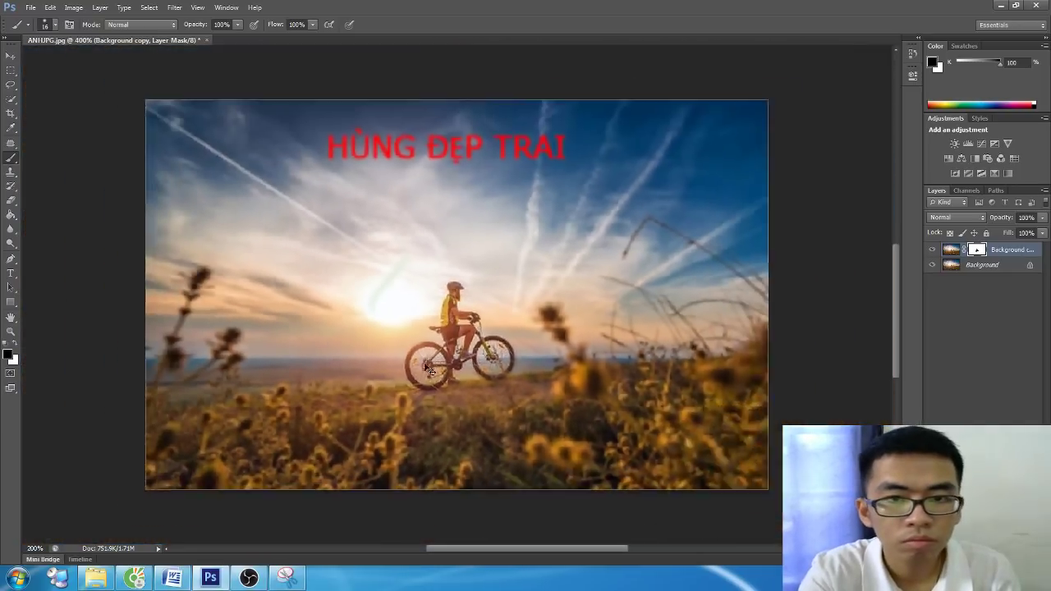
{"action": "key", "text": "ctrl+plus"}
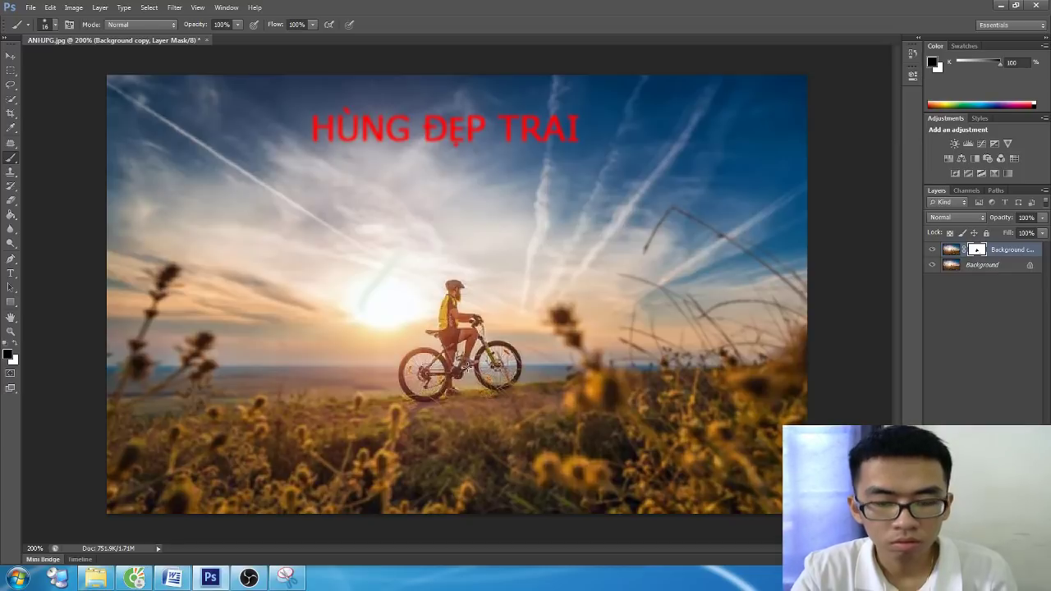
{"action": "left_click", "coordinate": [250, 578]}
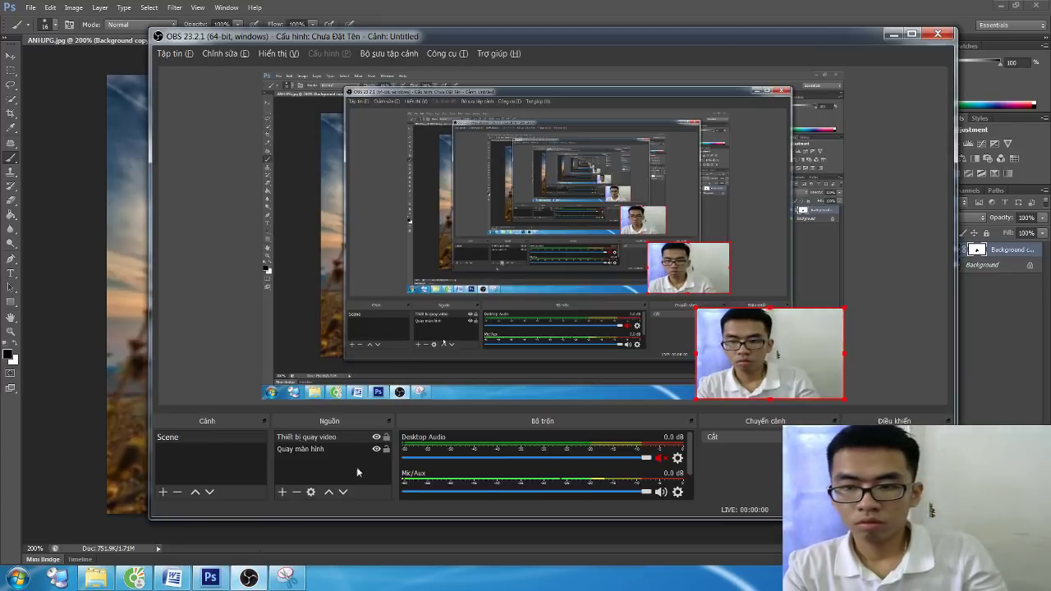
Step: Minimize OBS Studio from the taskbar so the finished cyclist photo shows in Photoshop
{"action": "left_click", "coordinate": [251, 578]}
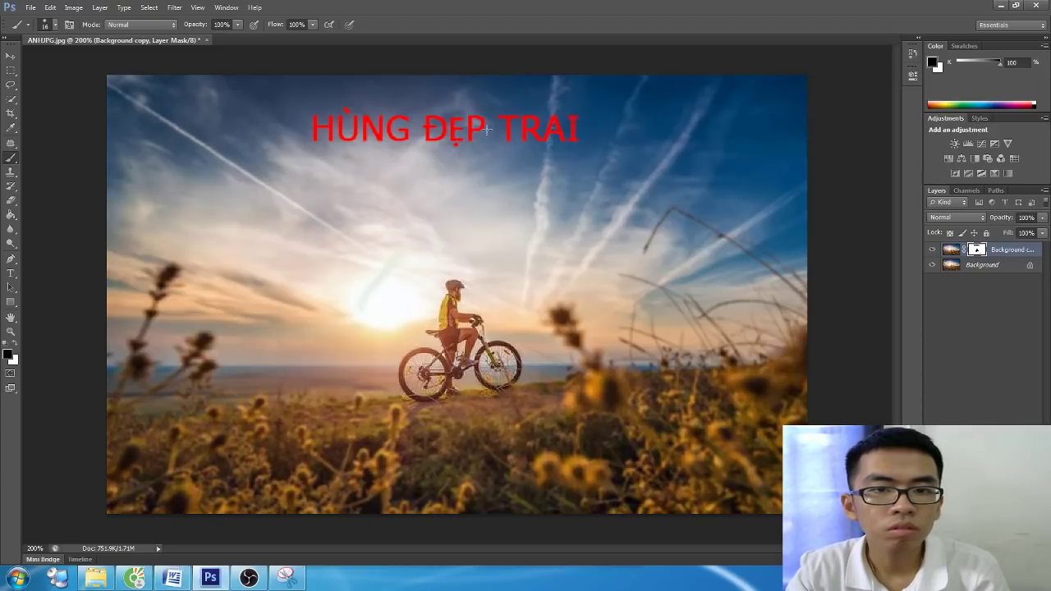
Step: Zoom in and out over the finished cyclist photo, then return to the Word tutorial
{"action": "scroll", "coordinate": [470, 136], "scroll_direction": "down", "scroll_amount": 4}
{"action": "scroll", "coordinate": [470, 138], "scroll_direction": "up", "scroll_amount": 2}
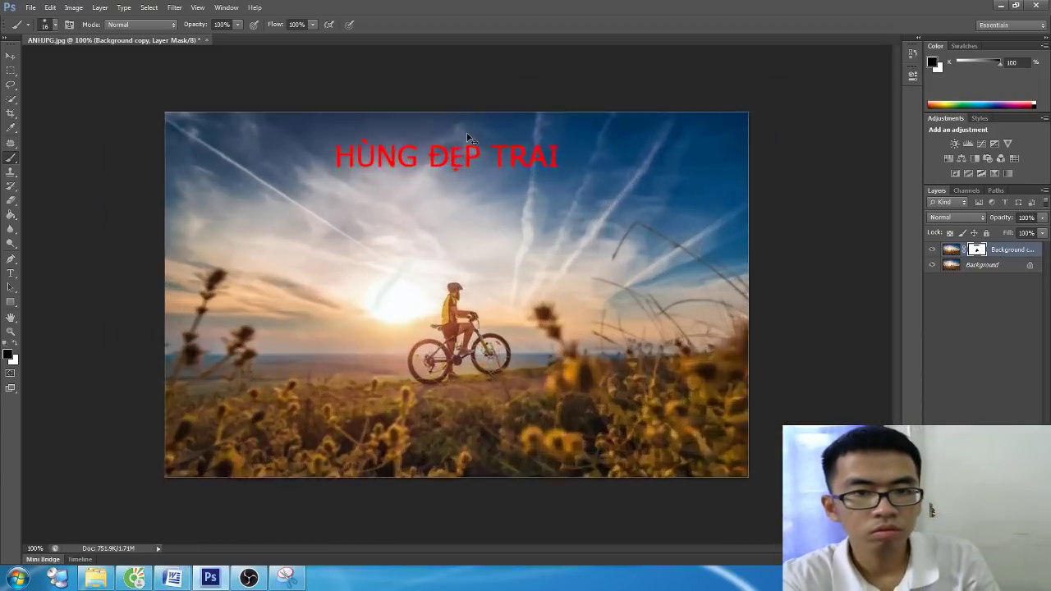
{"action": "scroll", "coordinate": [470, 138], "scroll_direction": "up", "scroll_amount": 2}
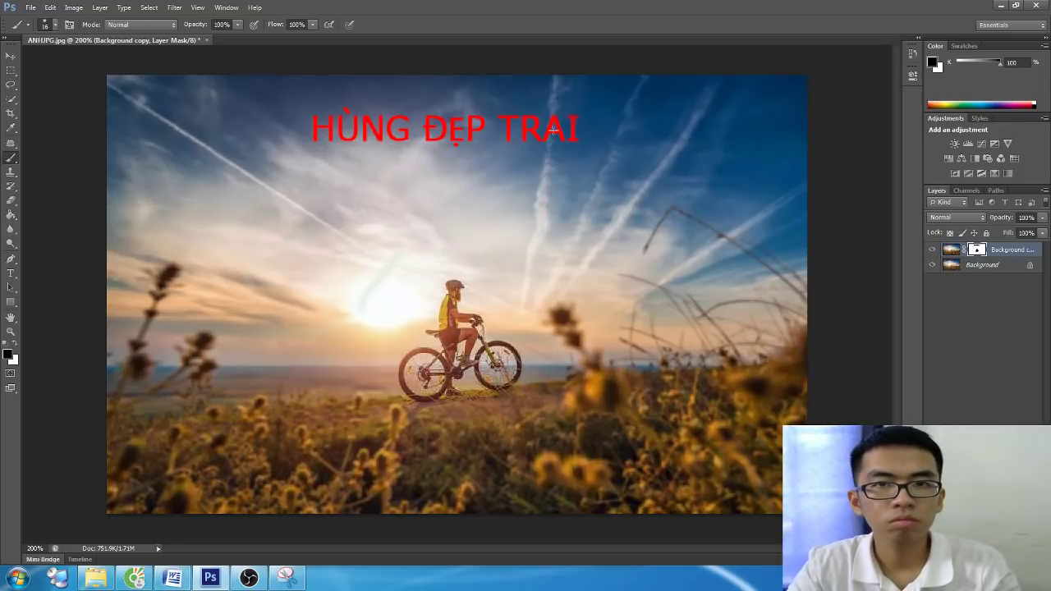
{"action": "key", "text": "ctrl+minus"}
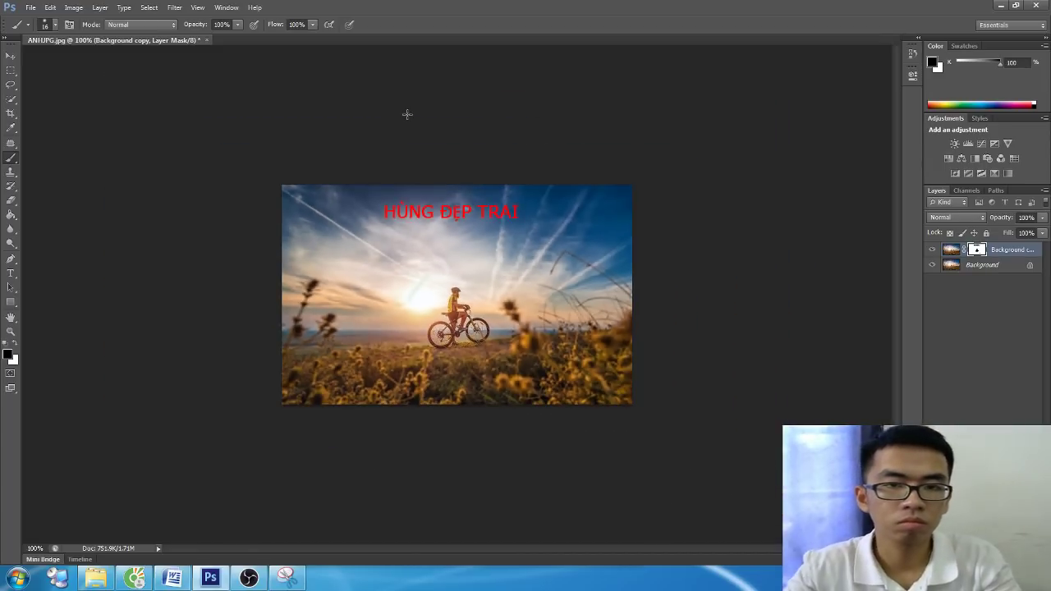
{"action": "left_click", "coordinate": [173, 578]}
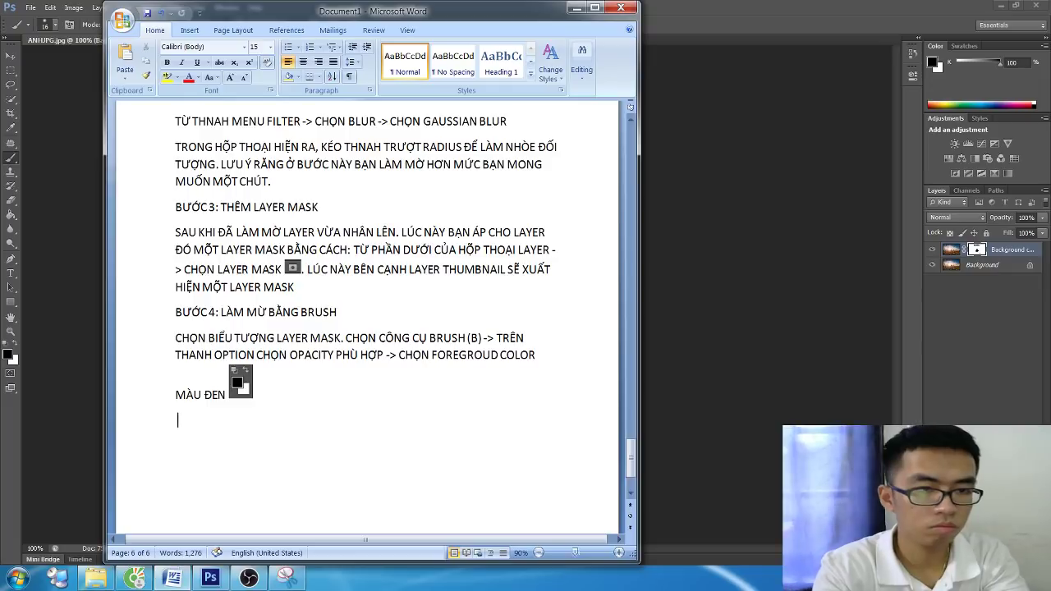
Step: Add a 'KẾT LUẬN:' heading, then delete it along with the blank lines
{"action": "key", "text": "Return"}
{"action": "type", "text": "KẾT LUẬ"}
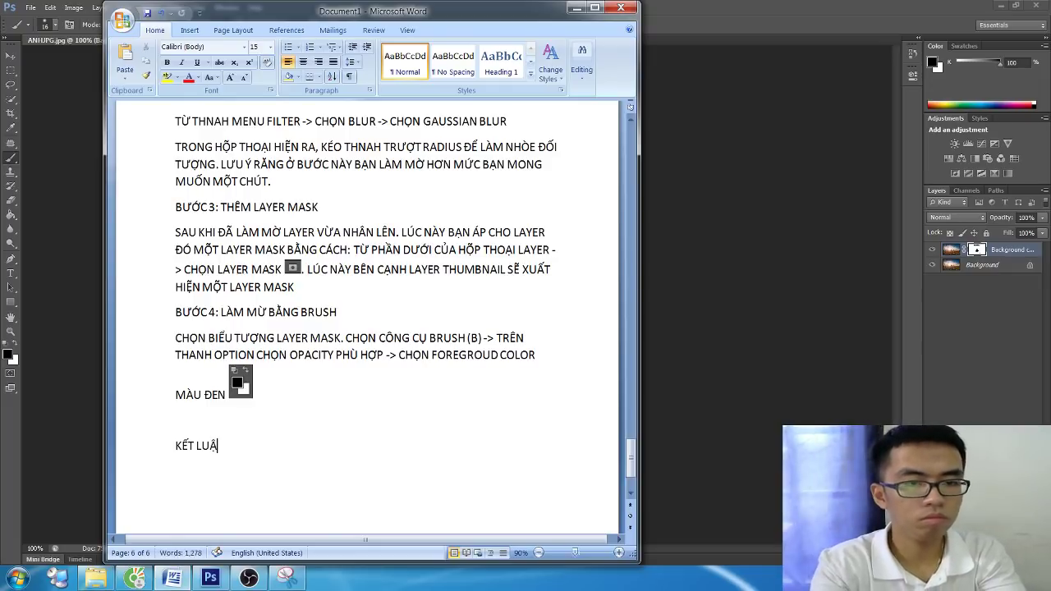
{"action": "type", "text": "N:"}
{"action": "scroll", "coordinate": [332, 425], "scroll_direction": "down", "scroll_amount": 2}
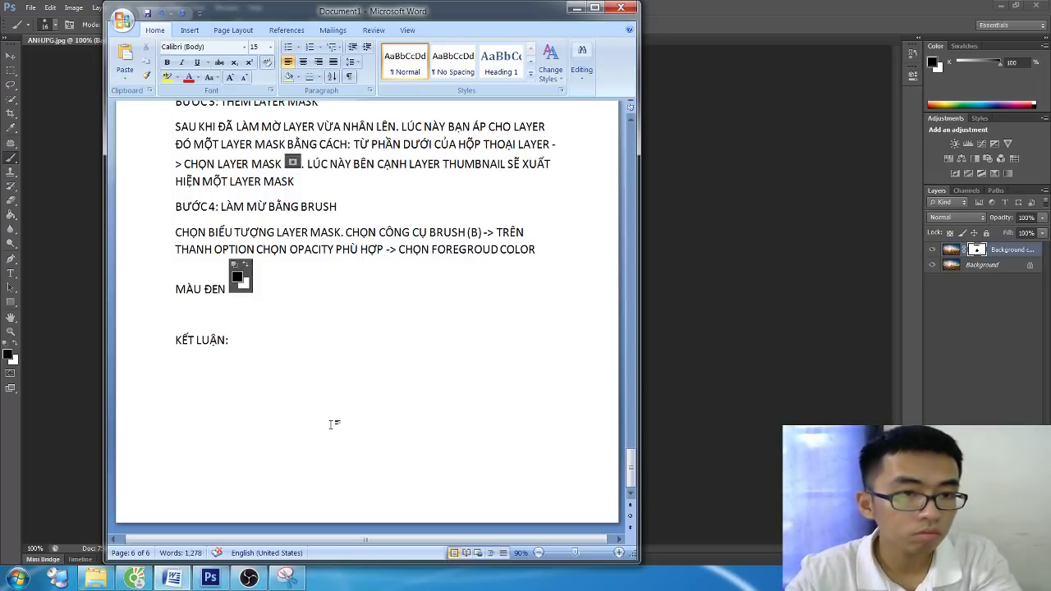
{"action": "left_click_drag", "start_coordinate": [255, 340], "coordinate": [141, 340]}
{"action": "key", "text": "BackSpace"}
{"action": "key", "text": "BackSpace"}
{"action": "key", "text": "BackSpace"}
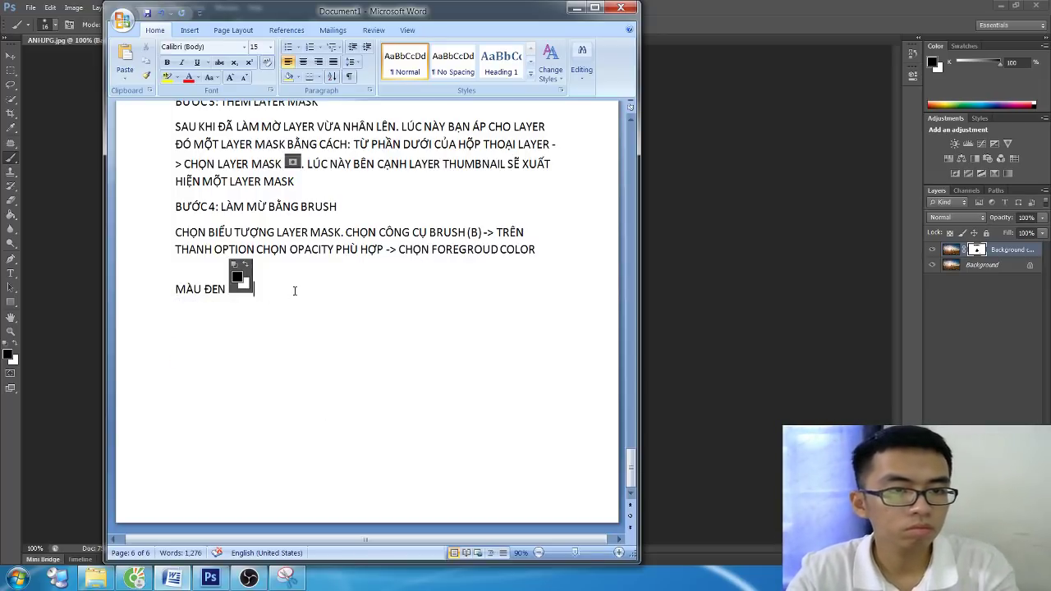
Step: Continue the Step 4 sentence to end 'ĐẾN KHI BẠN CẢM THẤY ƯNG Ý NHẤT.' and start a new line
{"action": "type", "text": ". LÚC NÀY BẠ"}
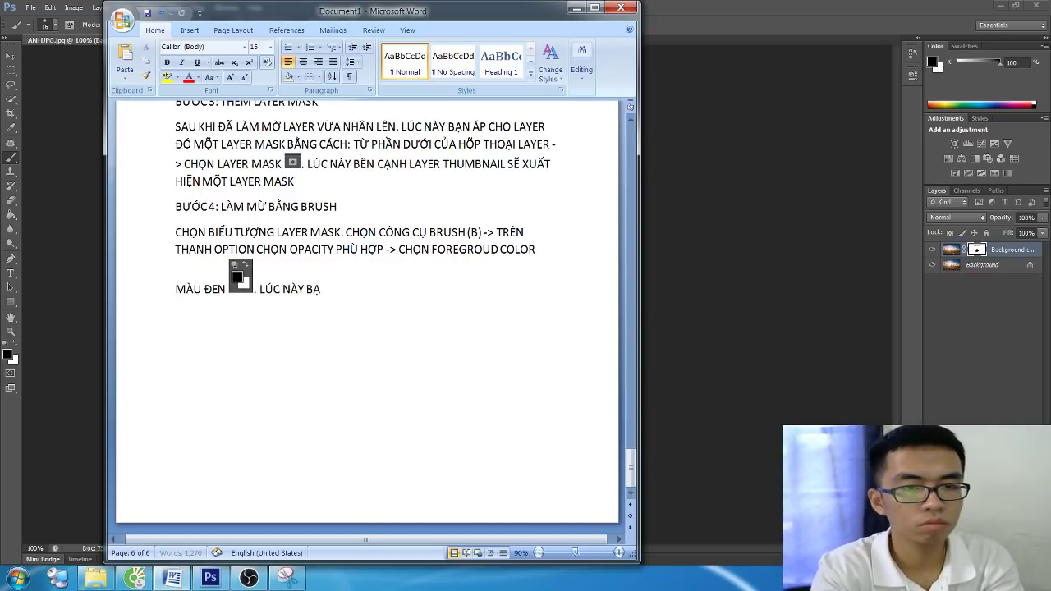
{"action": "type", "text": " NHj NHA"}
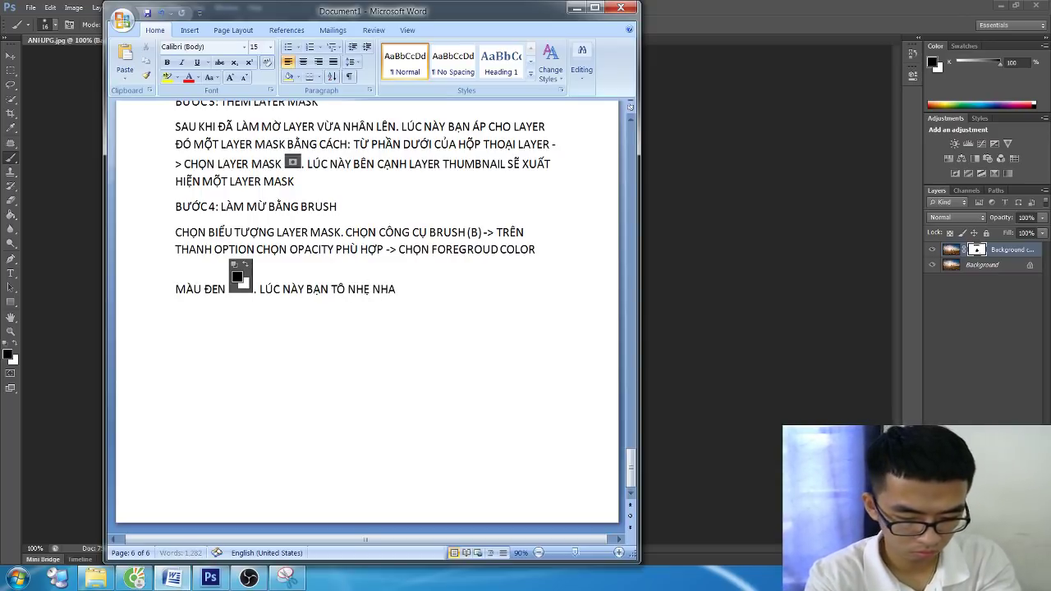
{"action": "type", "text": " LÊMN P"}
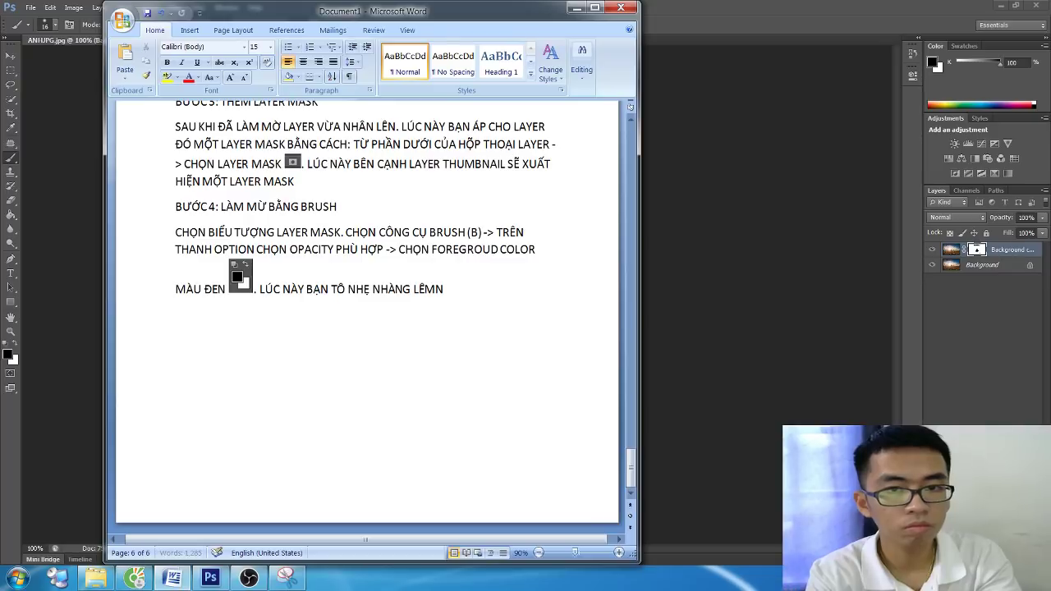
{"action": "key", "text": "BackSpace"}
{"action": "type", "text": "N PH"}
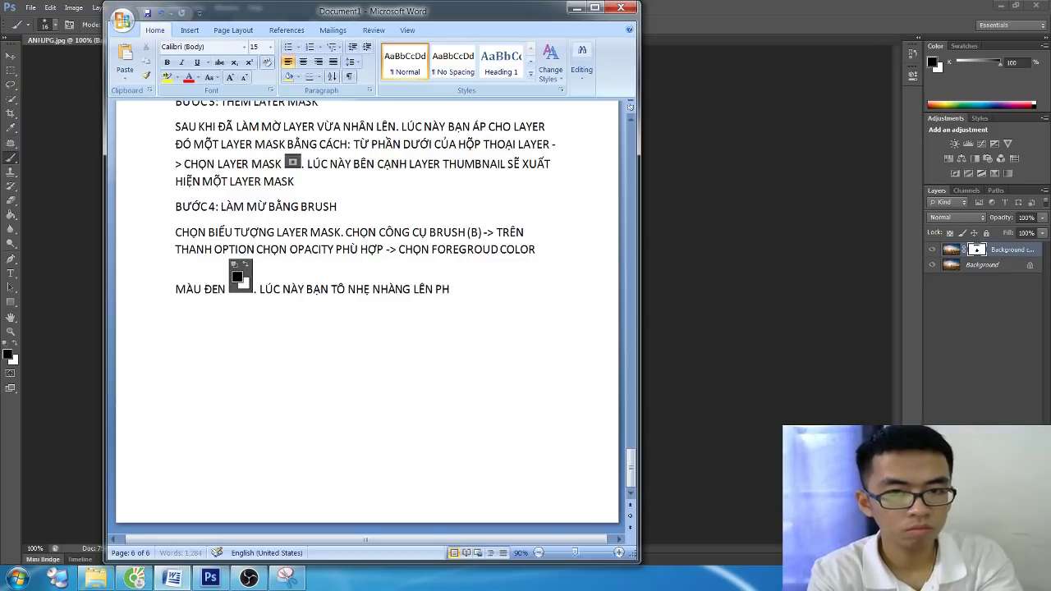
{"action": "type", "text": " ĐOỐI TUOỢNG "}
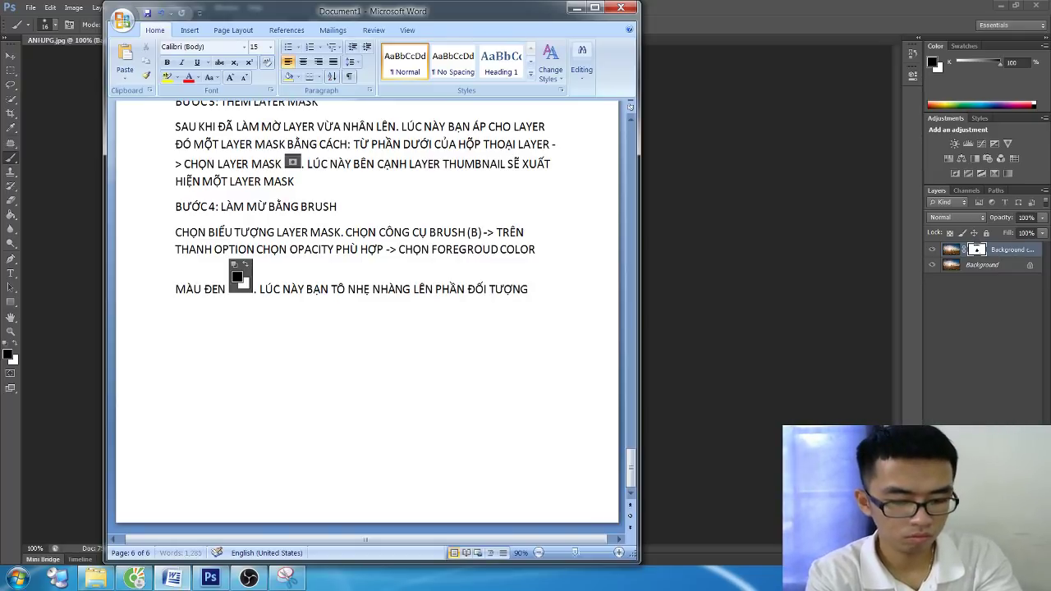
{"action": "type", "text": "MA"}
{"action": "type", "text": "ẠN KO"}
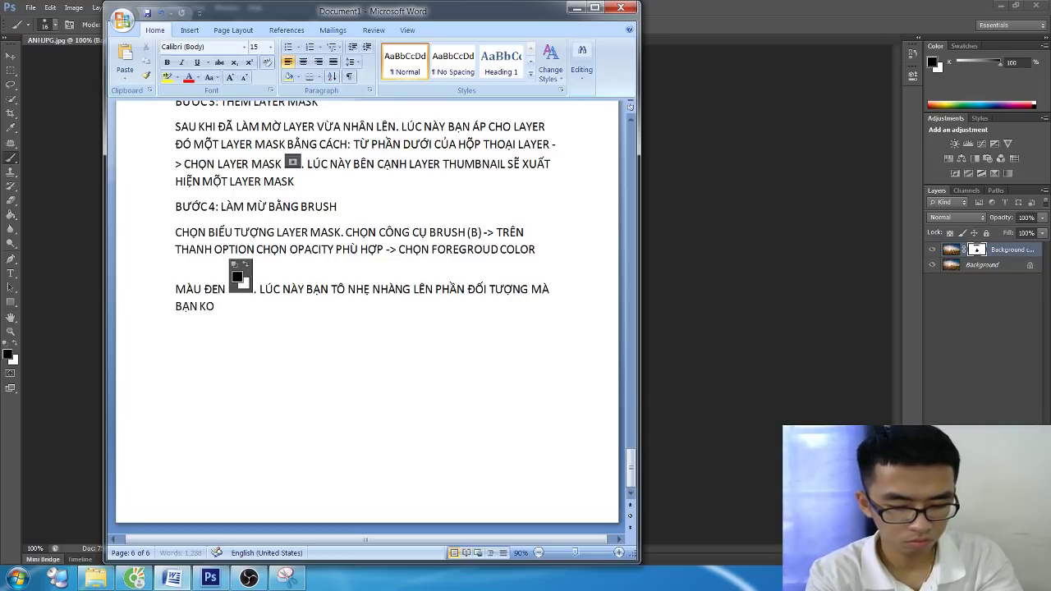
{"action": "type", "text": " MUỐN LÀM M"}
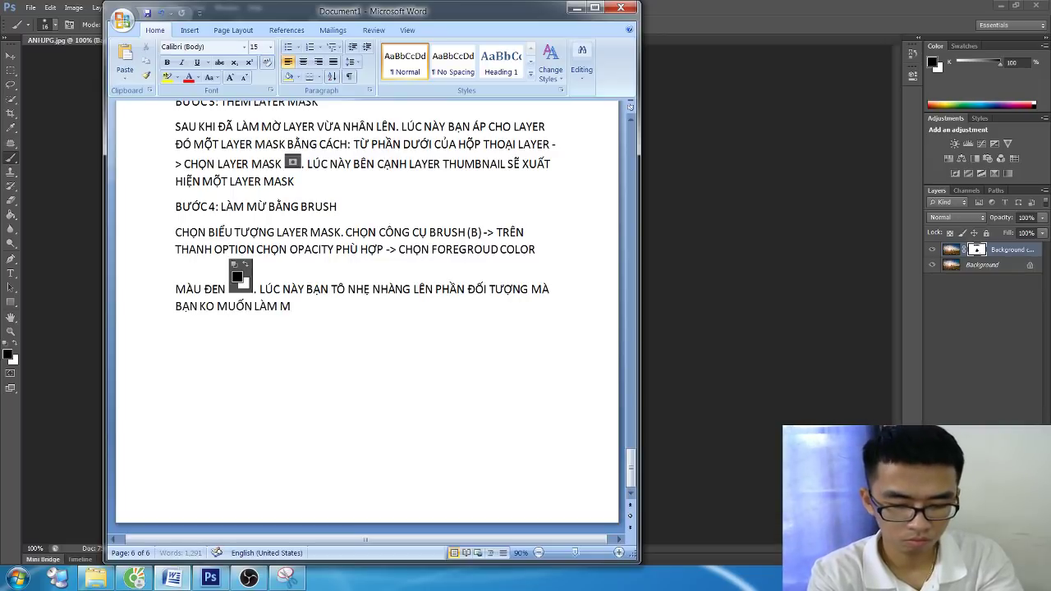
{"action": "type", "text": "Ờ."}
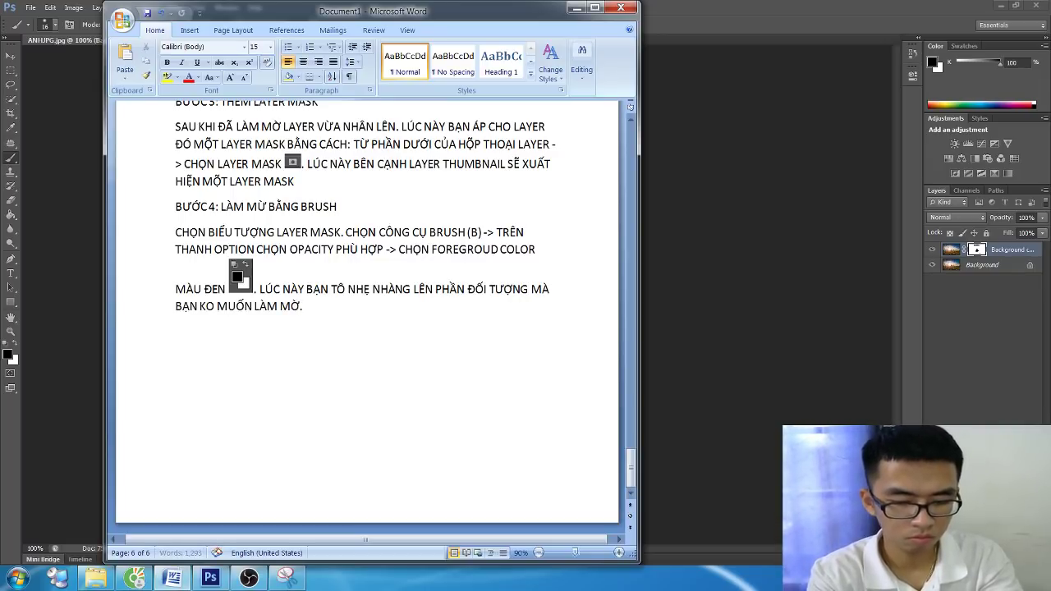
{"action": "type", "text": " SAO CHO HIỂN TH"}
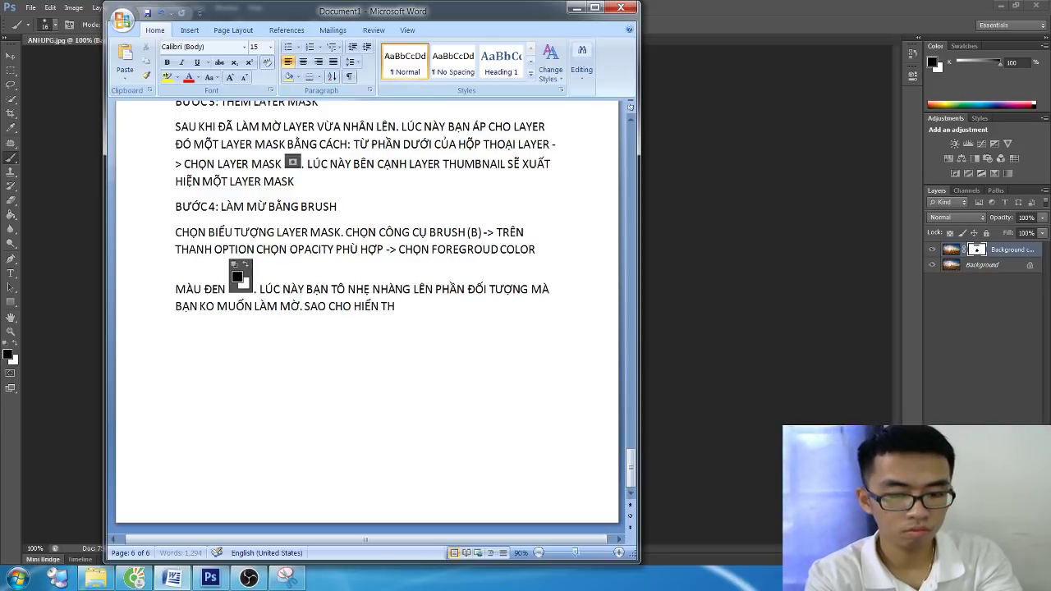
{"action": "type", "text": "Ị PHẦN ĐÔ"}
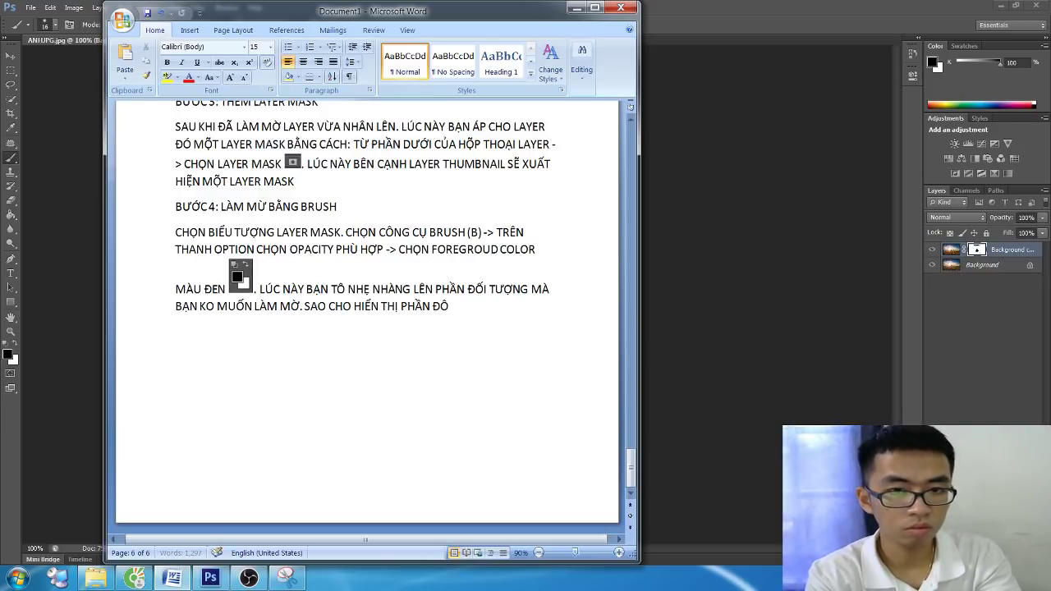
{"action": "type", "text": "wjn"}
{"action": "type", "text": " C"}
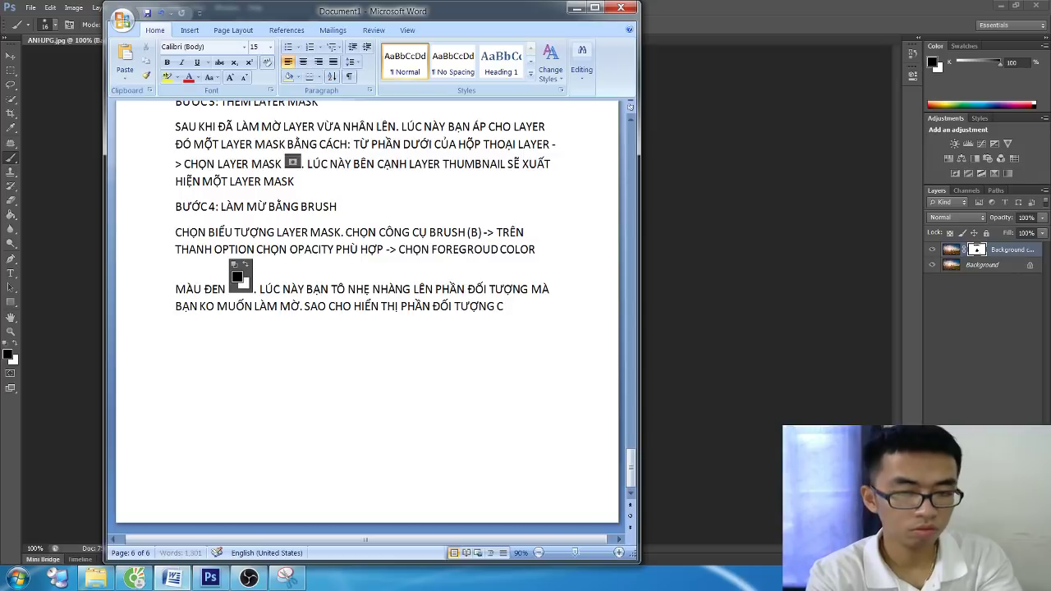
{"action": "type", "text": "GO"}
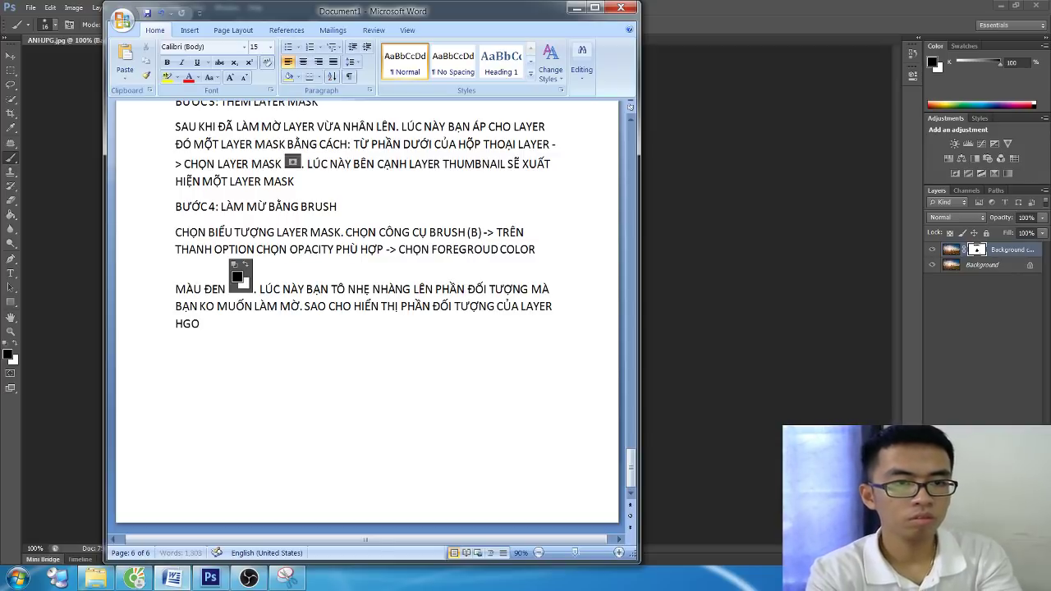
{"action": "key", "text": "BackSpace"}
{"action": "key", "text": "BackSpace"}
{"action": "key", "text": "BackSpace"}
{"action": "type", "text": "GỐC LÊN."}
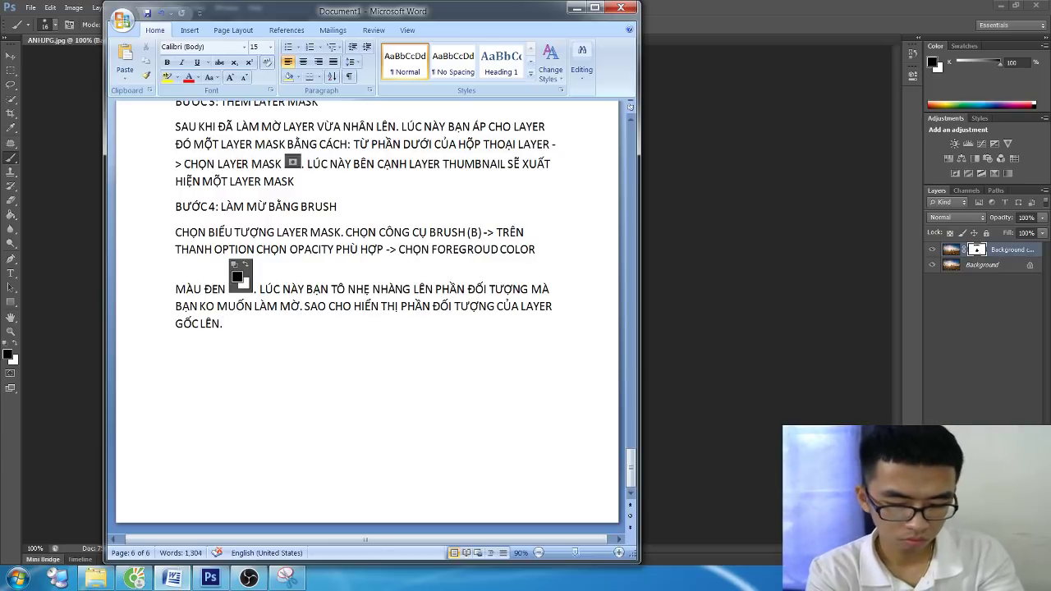
{"action": "type", "text": " Đ"}
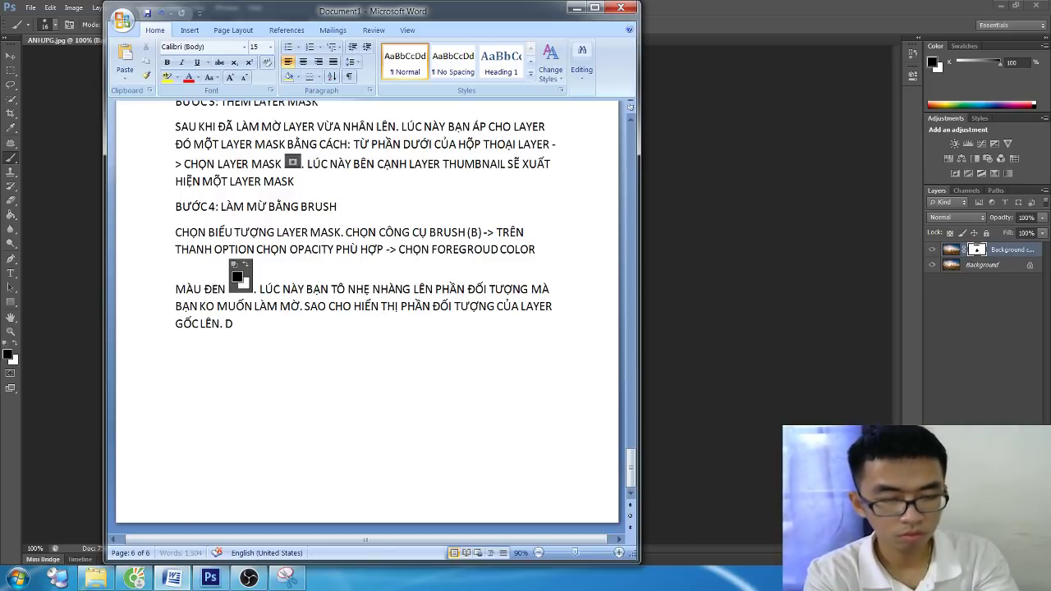
{"action": "type", "text": "ẾN"}
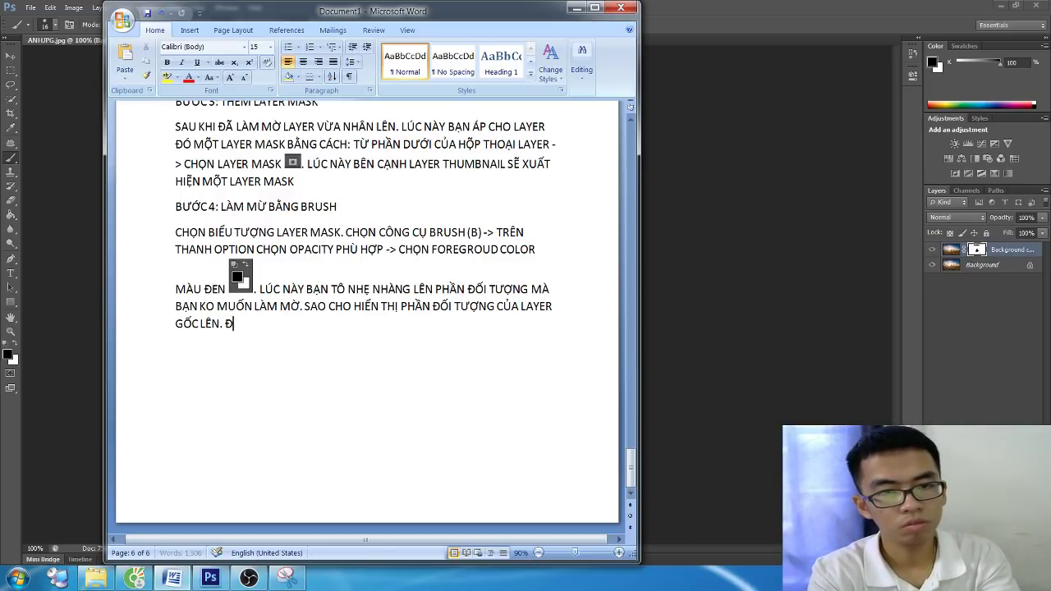
{"action": "type", "text": "DEN"}
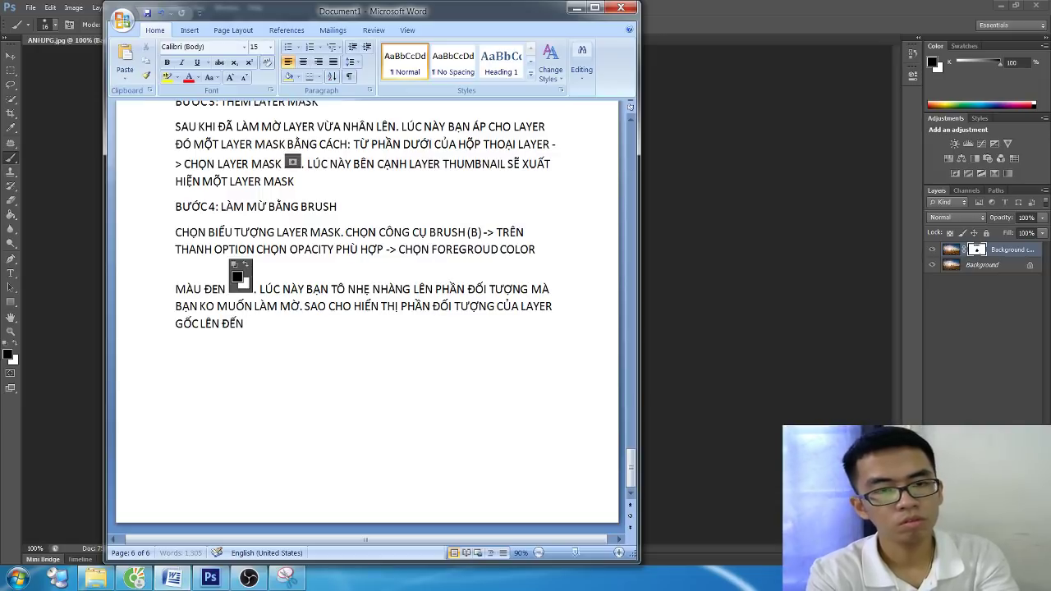
{"action": "type", "text": "N CẦM"}
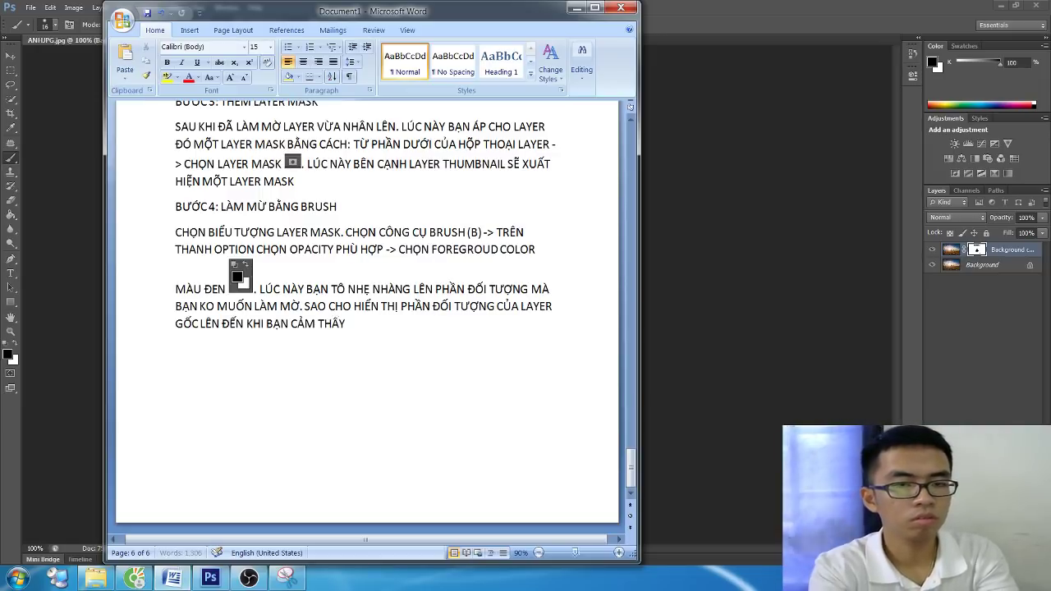
{"action": "type", "text": " Ý NHAẤT."}
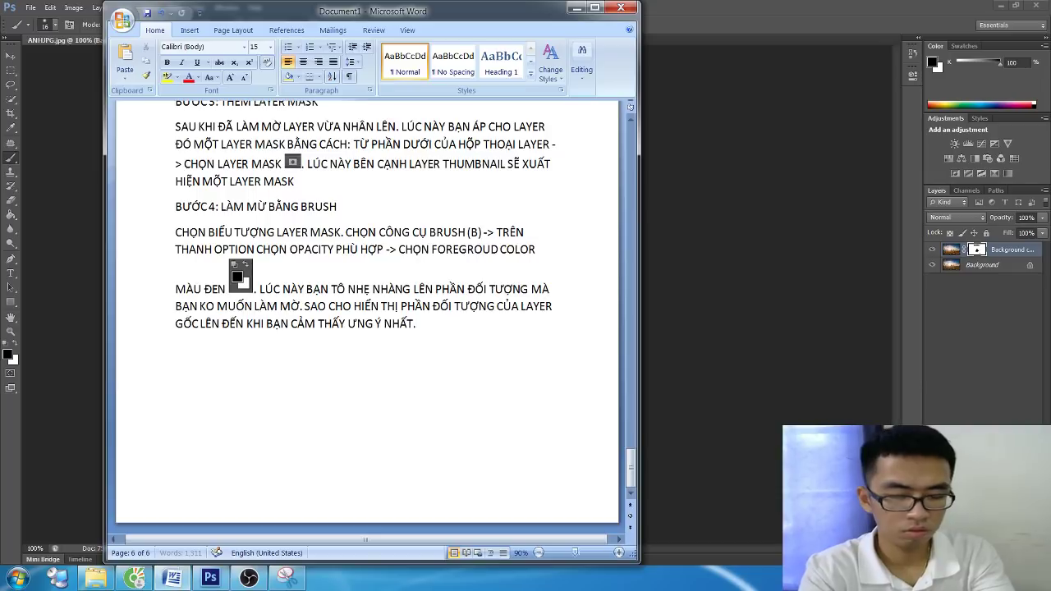
{"action": "key", "text": "Return"}
{"action": "key", "text": "Return"}
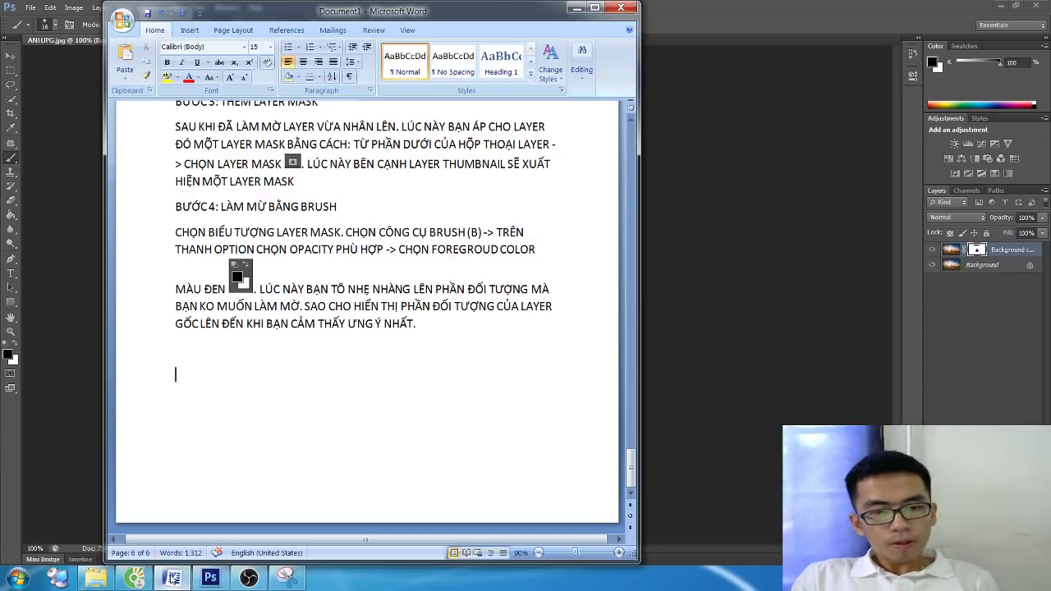
Step: Check the OBS recording preview, then hide it again to return to the document
{"action": "left_click", "coordinate": [248, 578]}
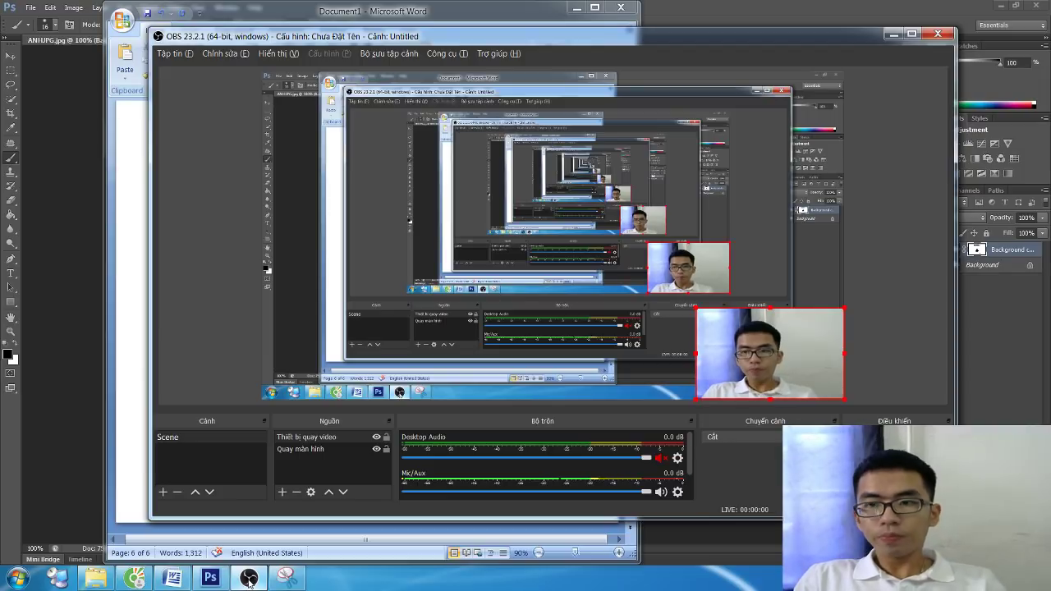
{"action": "left_click", "coordinate": [249, 578]}
Step: Type 'KẾT LUẬN:' and a sentence about learning many ways to blur images in PTS
{"action": "type", "text": "KẾT"}
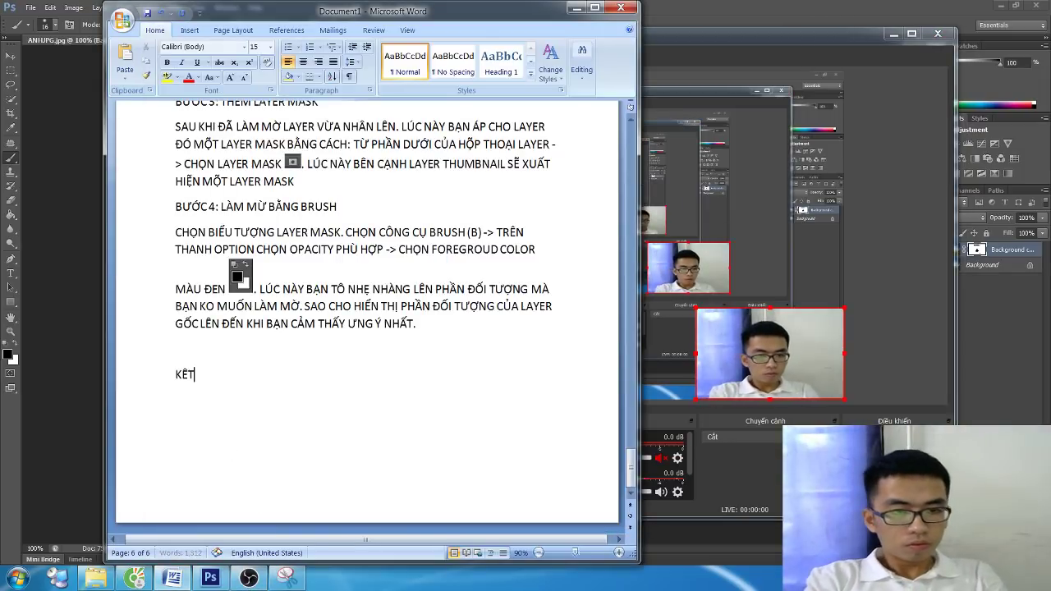
{"action": "type", "text": " LUAẬN"}
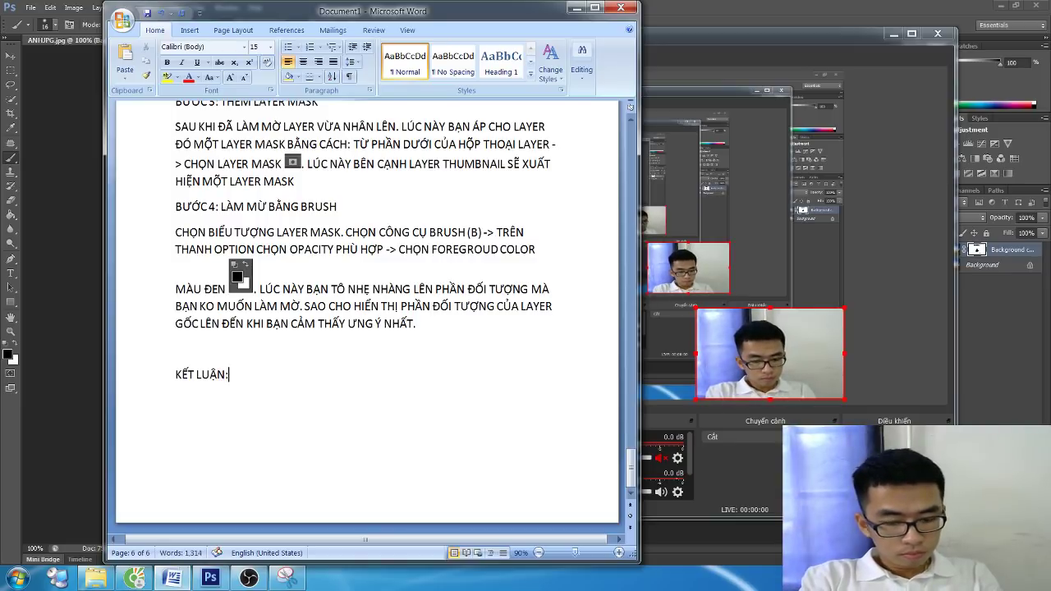
{"action": "type", "text": ":"}
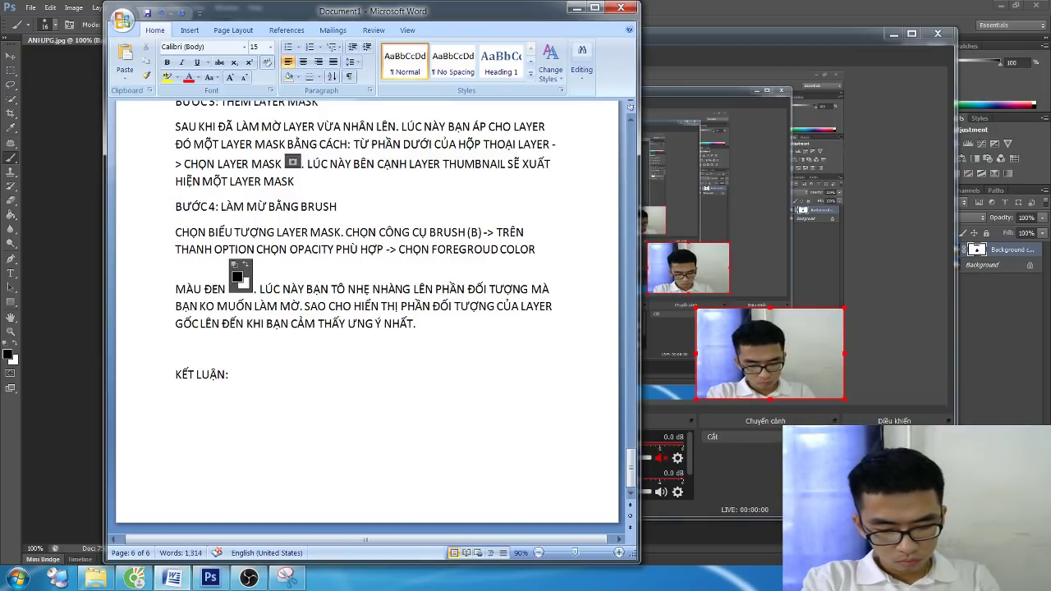
{"action": "type", "text": "CÁC"}
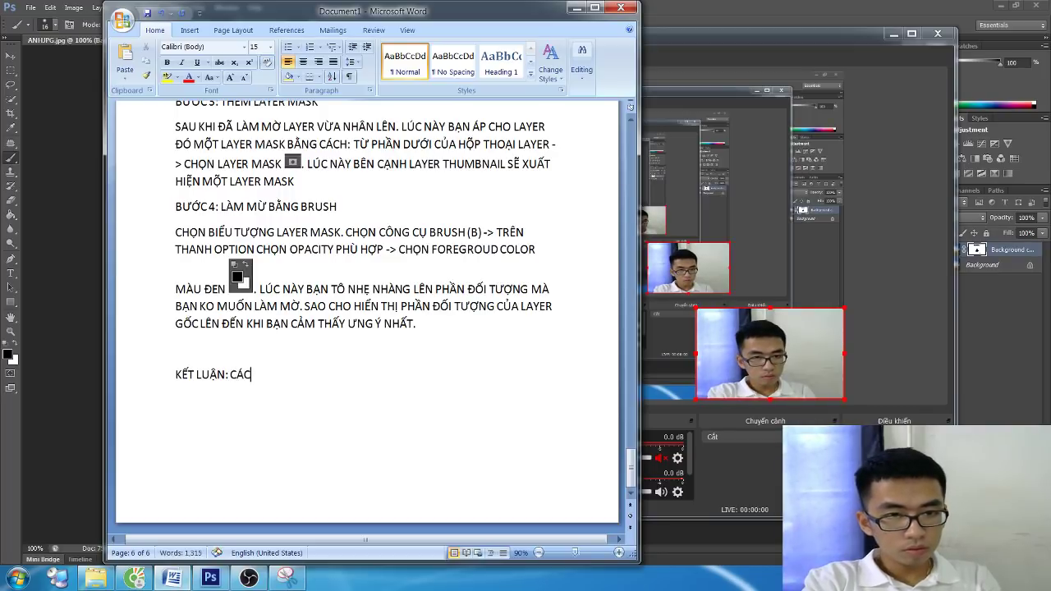
{"action": "type", "text": " BẠN"}
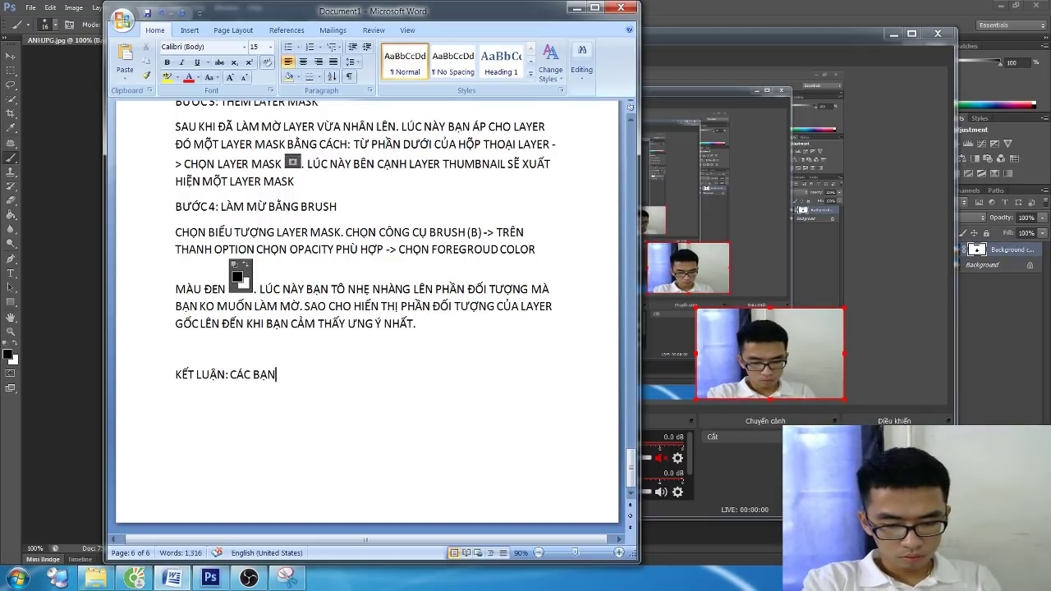
{"action": "key", "text": "BackSpace"}
{"action": "key", "text": "BackSpace"}
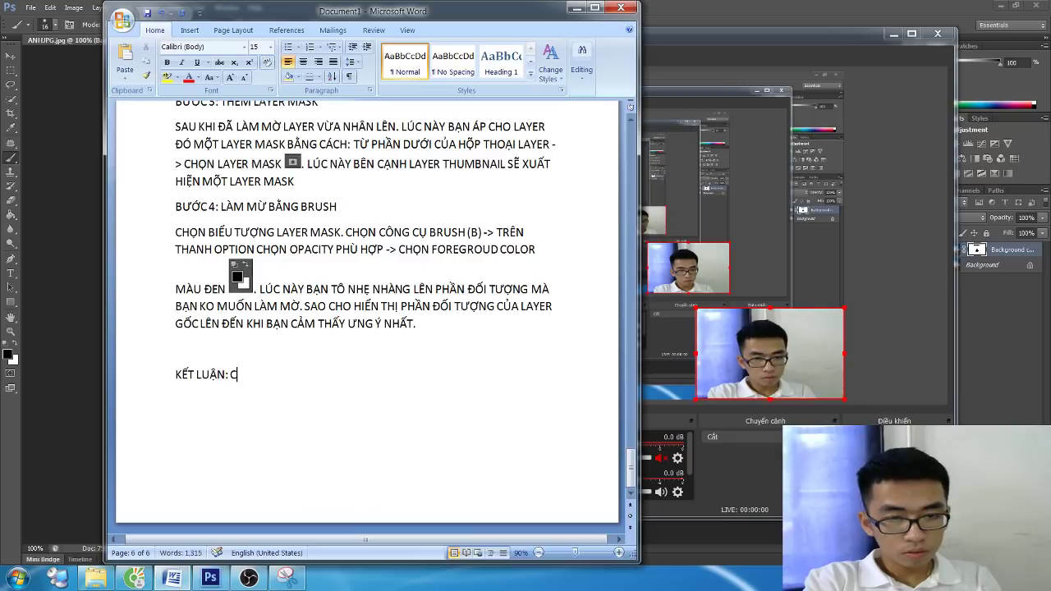
{"action": "type", "text": "ÁC "}
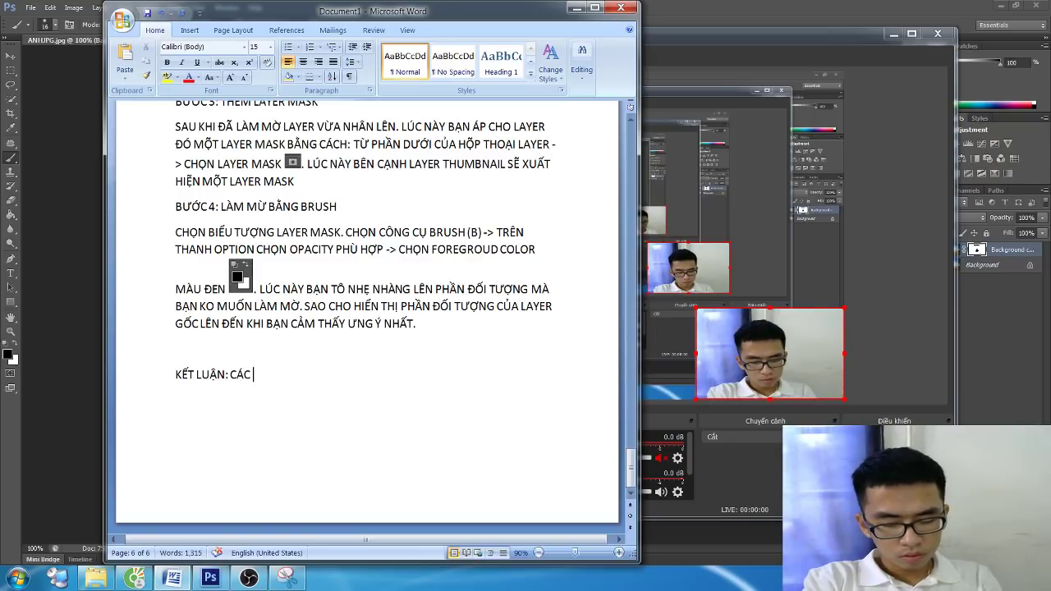
{"action": "type", "text": "BẠN CÙNG MÌNH"}
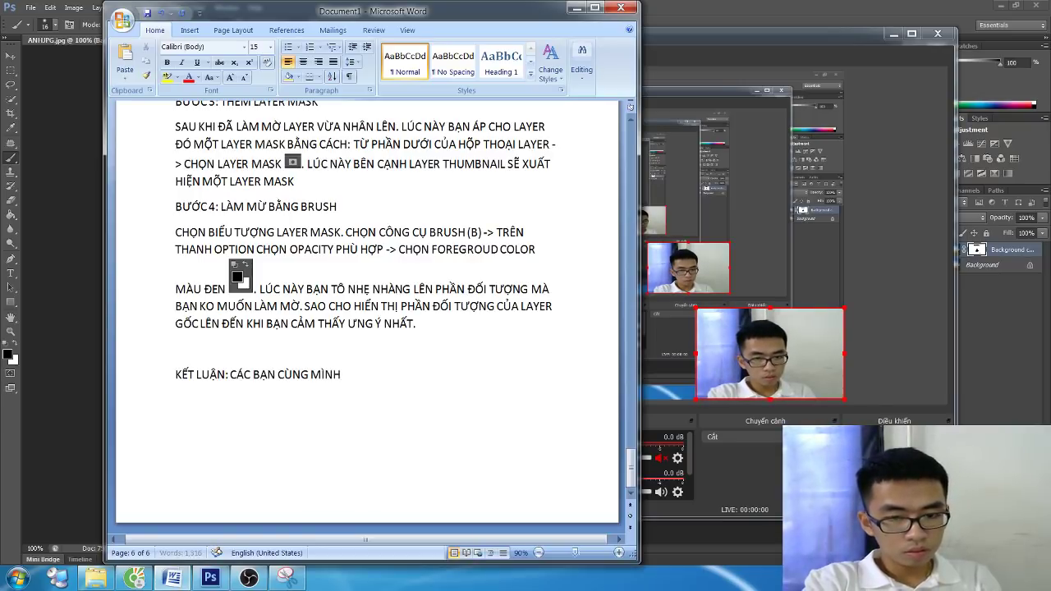
{"action": "type", "text": " TÌM HIỂU RẤT "}
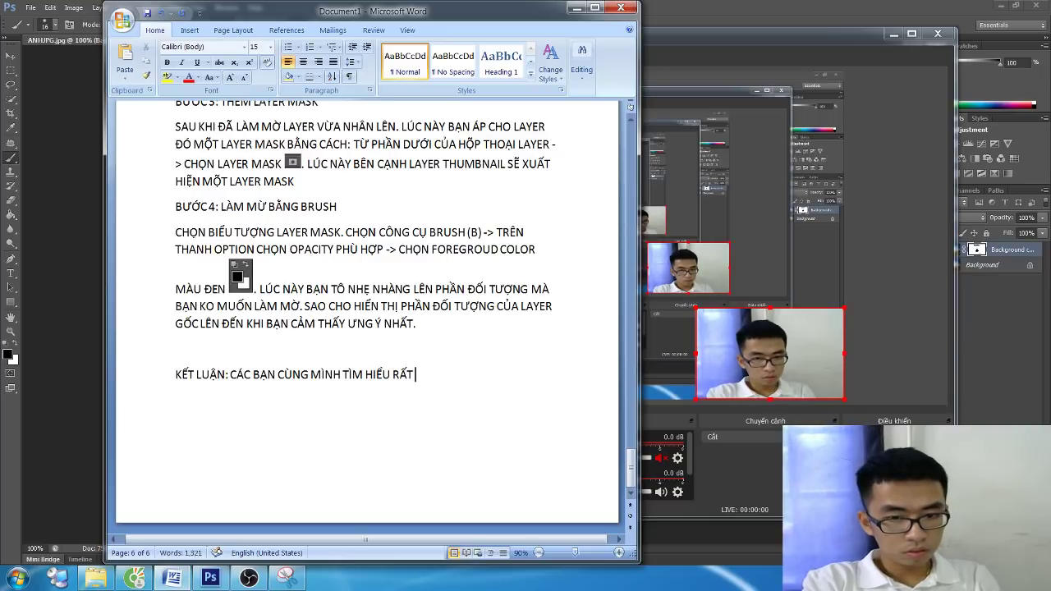
{"action": "type", "text": "NHIỀU"}
{"action": "type", "text": " Đ"}
{"action": "key", "text": "BackSpace"}
{"action": "key", "text": "BackSpace"}
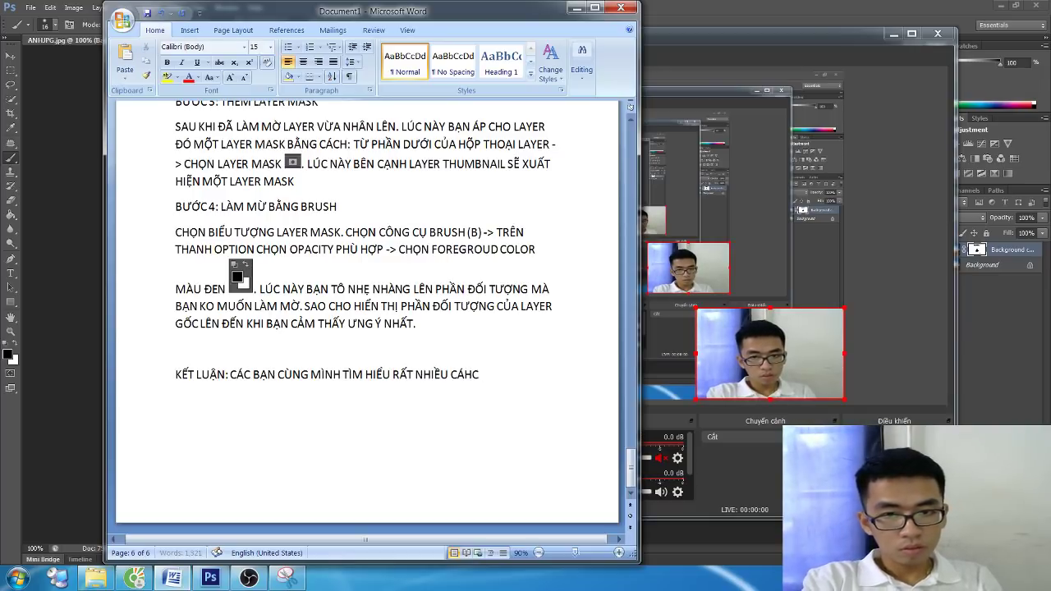
{"action": "key", "text": "BackSpace"}
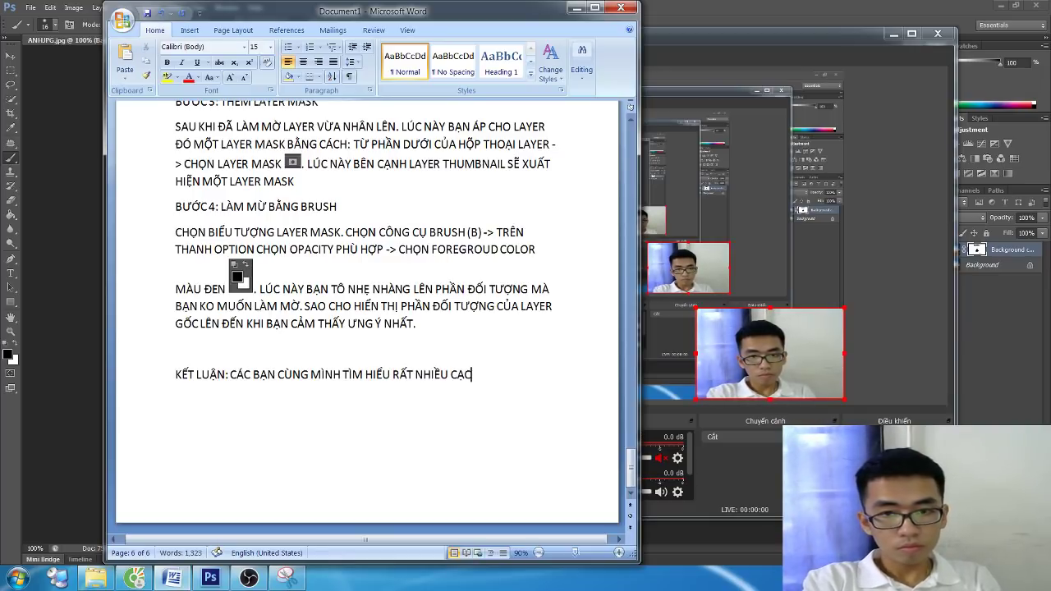
{"action": "type", "text": "Ể LÀM MỜ"}
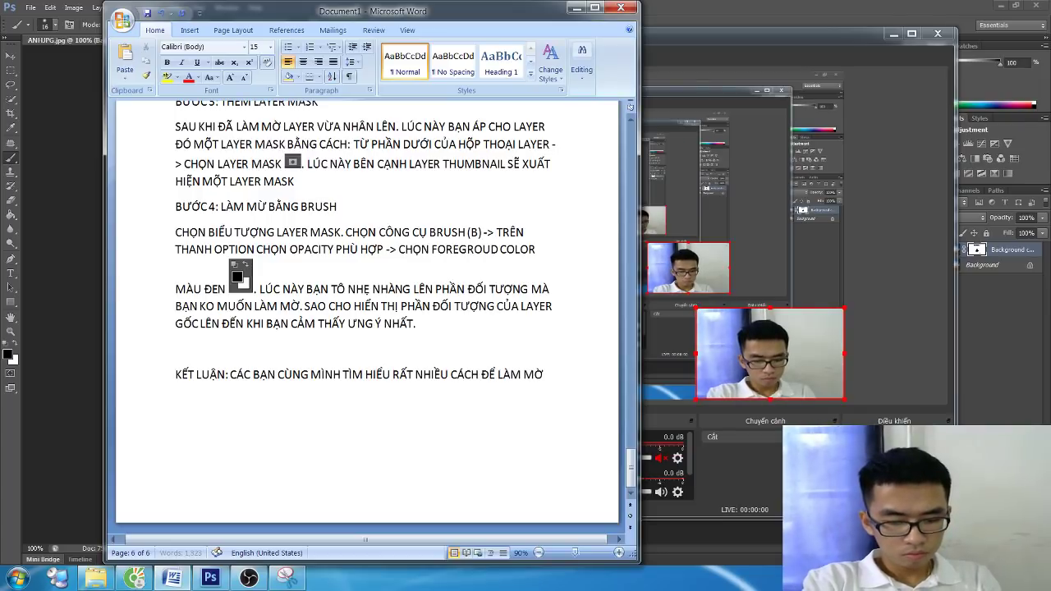
{"action": "type", "text": " ẢNH TRONG P"}
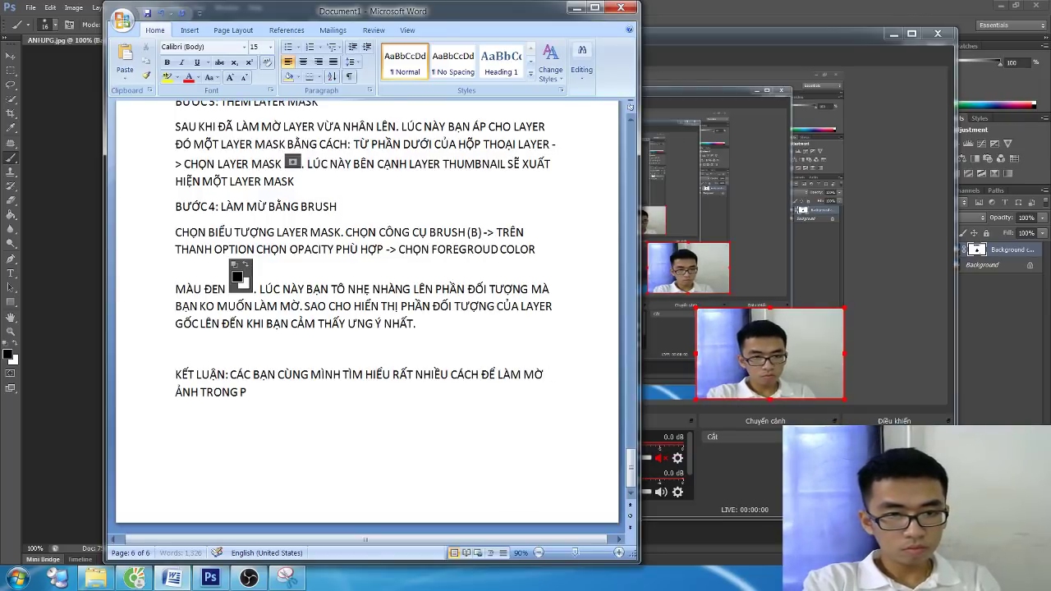
{"action": "type", "text": "TS"}
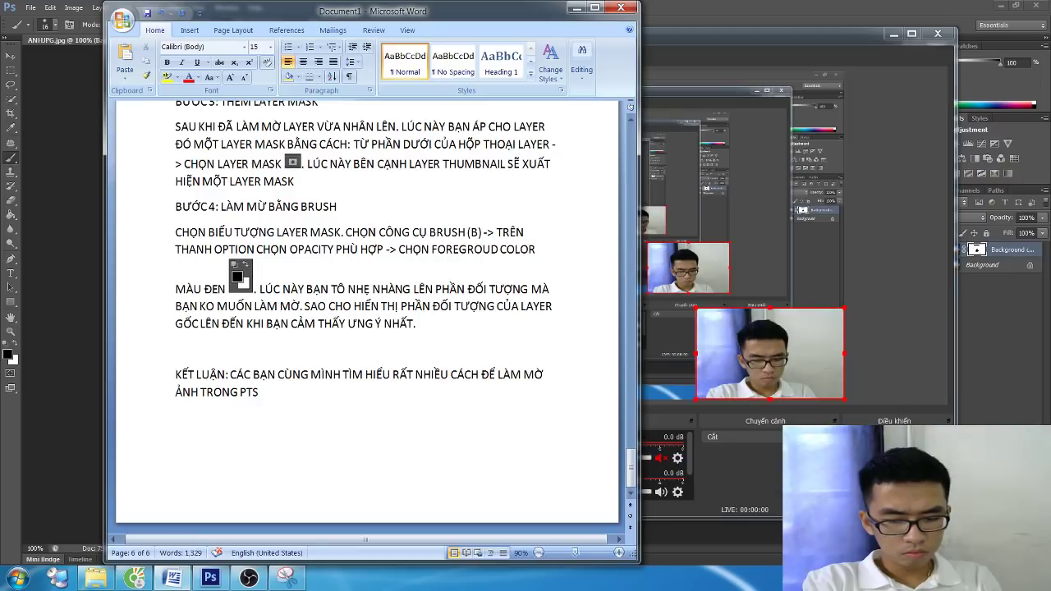
{"action": "type", "text": " KHÁC NHAU."}
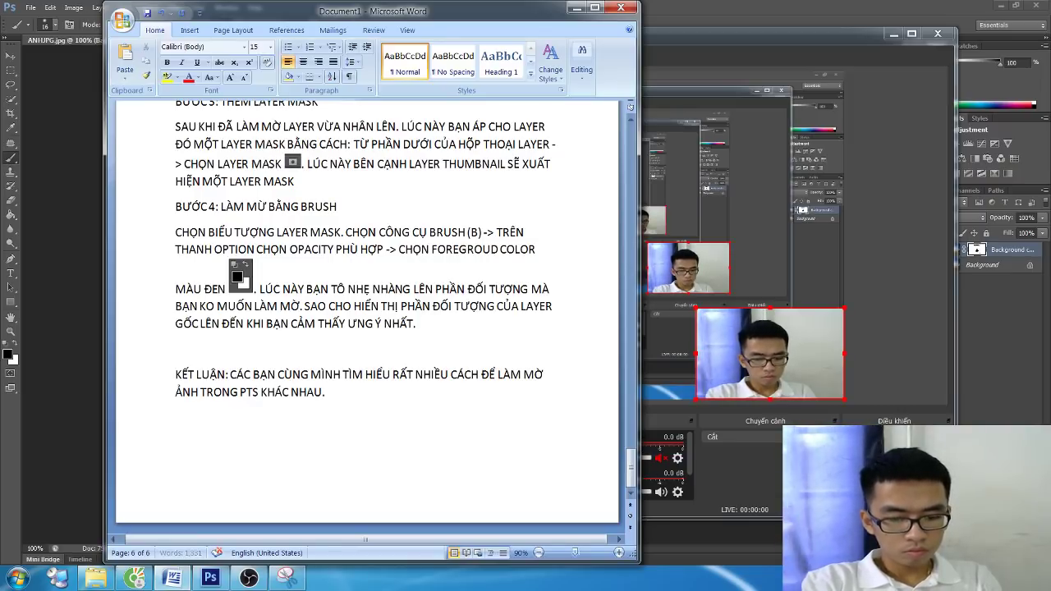
{"action": "type", "text": " MỖI CÁCH"}
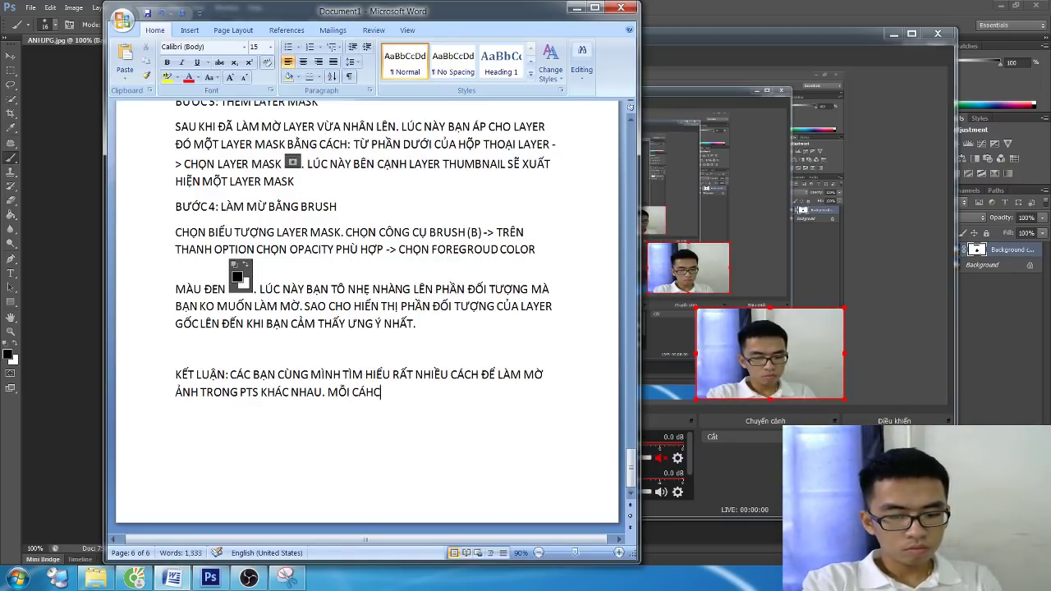
Step: Add that each blur method has pros and cons, none is best, so use them flexibly
{"action": "key", "text": "BackSpace"}
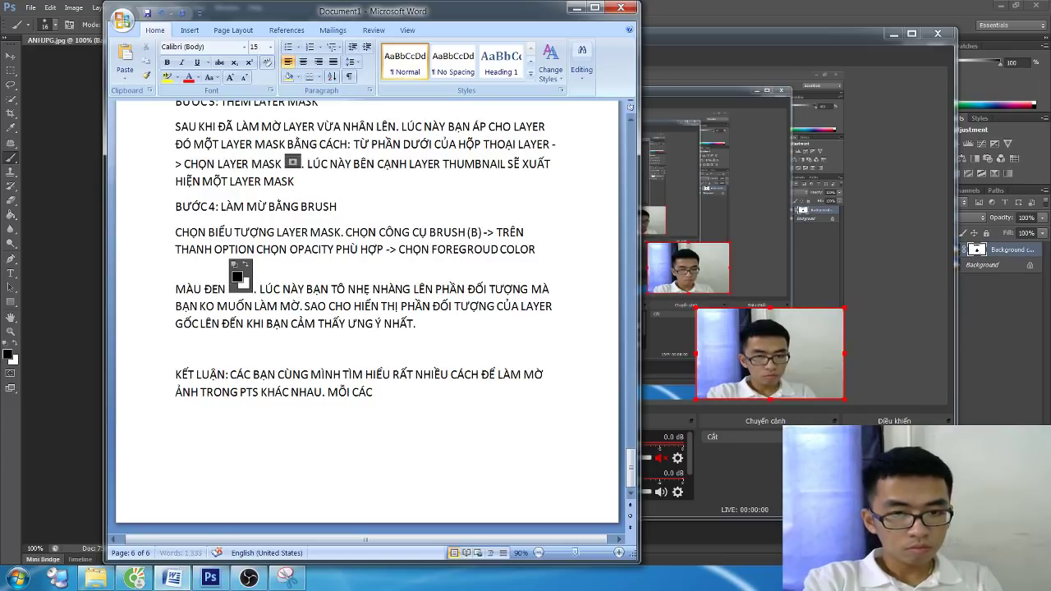
{"action": "key", "text": "BackSpace"}
{"action": "key", "text": "BackSpace"}
{"action": "key", "text": "BackSpace"}
{"action": "type", "text": "MÔjT CÁC"}
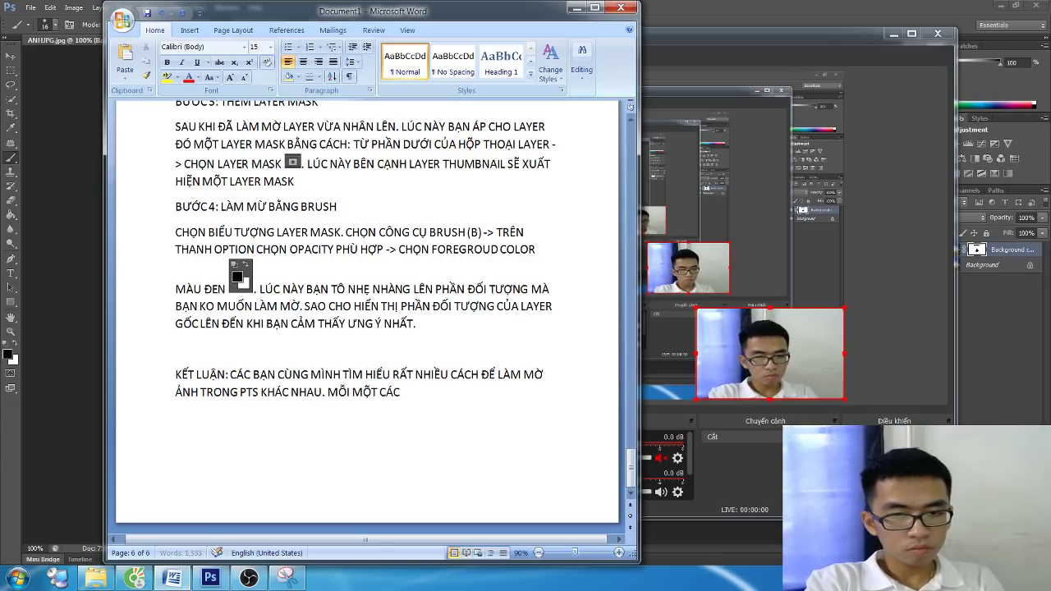
{"action": "type", "text": "H KHAC NHAU VÀ"}
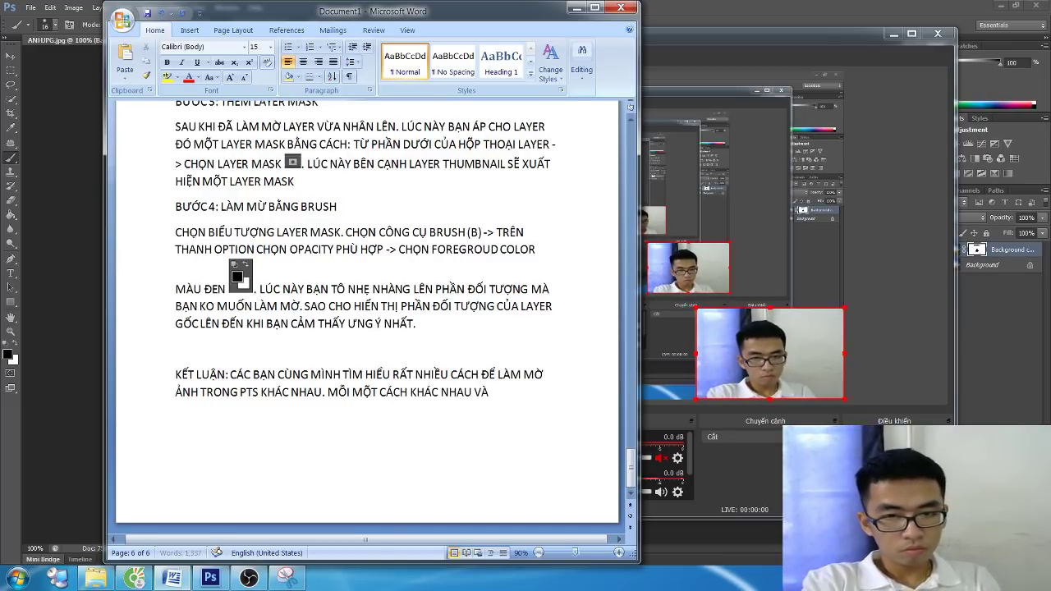
{"action": "type", "text": " CÓ NHỮNG ƯU N"}
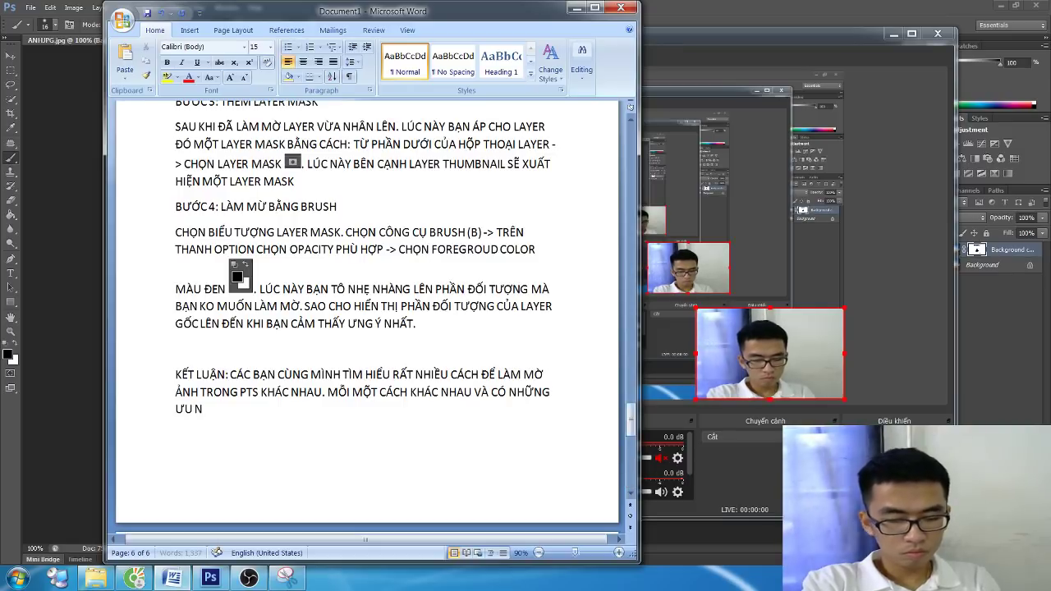
{"action": "type", "text": "HU ĐIÊM"}
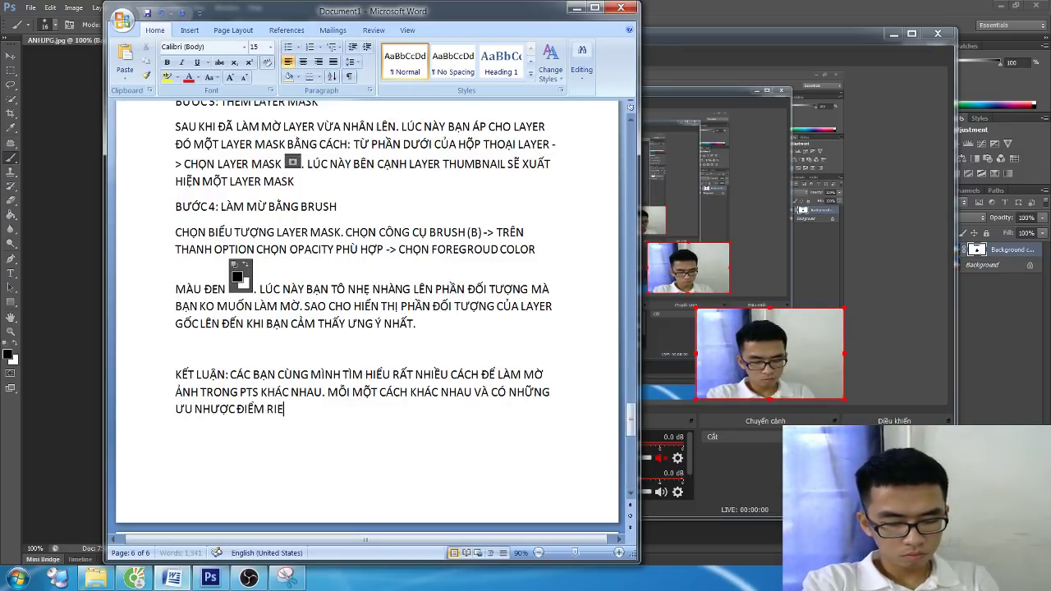
{"action": "type", "text": " KO CÓ CÁC"}
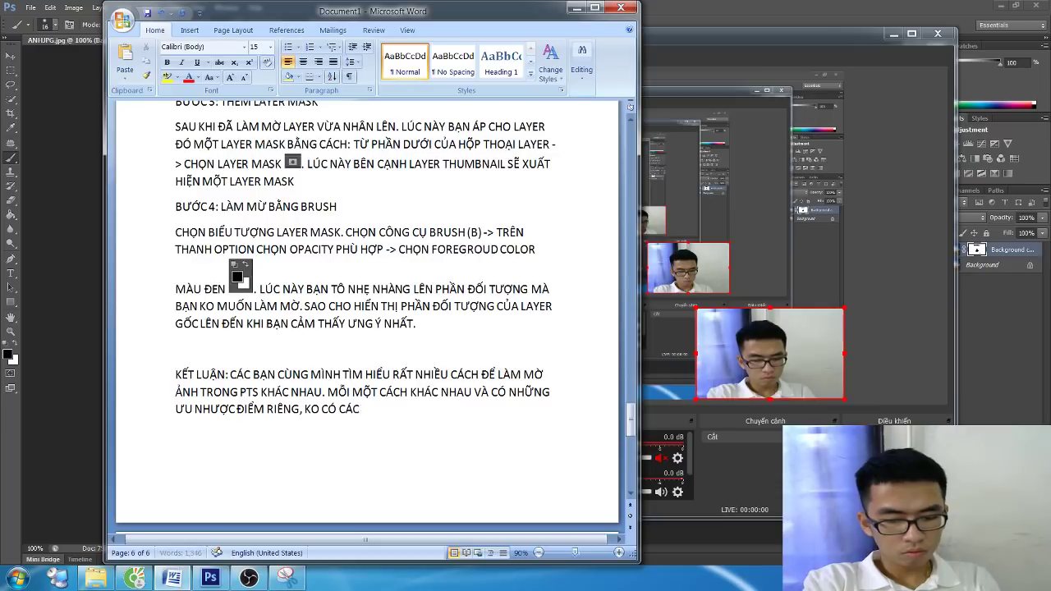
{"action": "type", "text": "H NÀO LÀ TỐI ƯU N"}
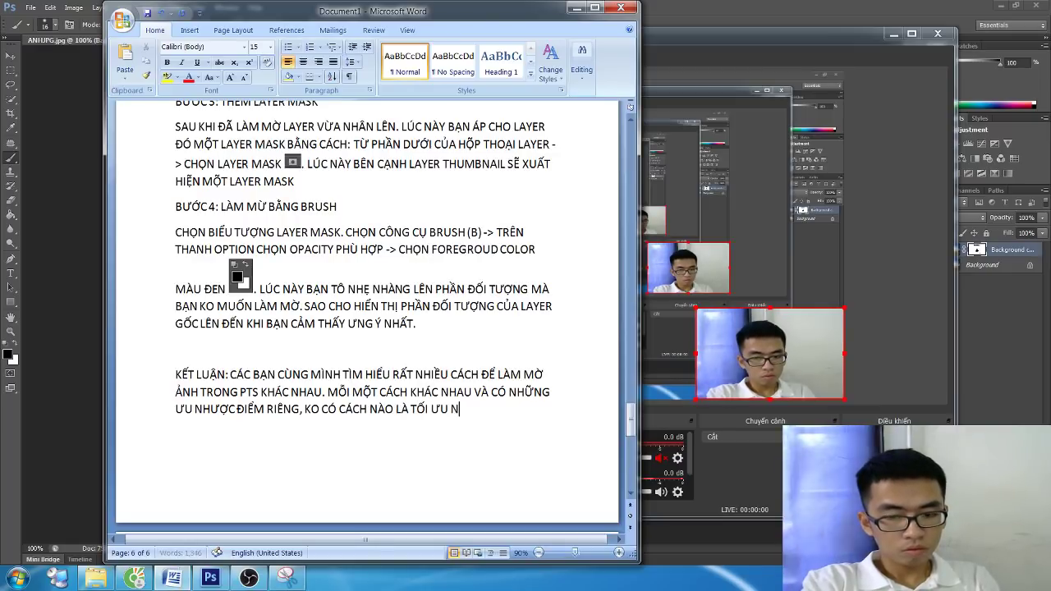
{"action": "type", "text": "HẤT"}
{"action": "type", "text": ". TRONG QUÁ TR"}
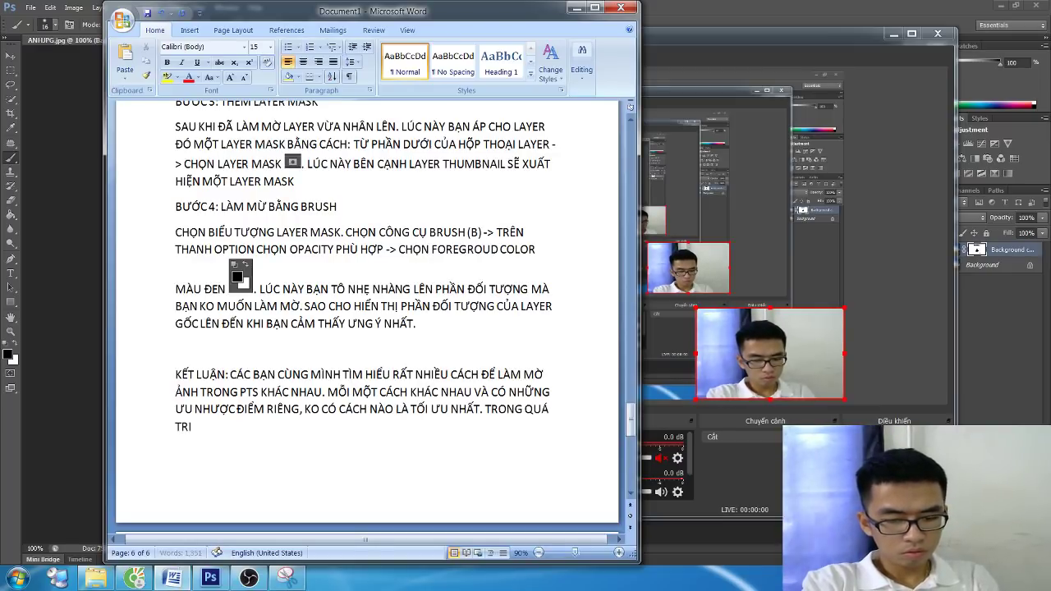
{"action": "type", "text": "INH LÀM VIE"}
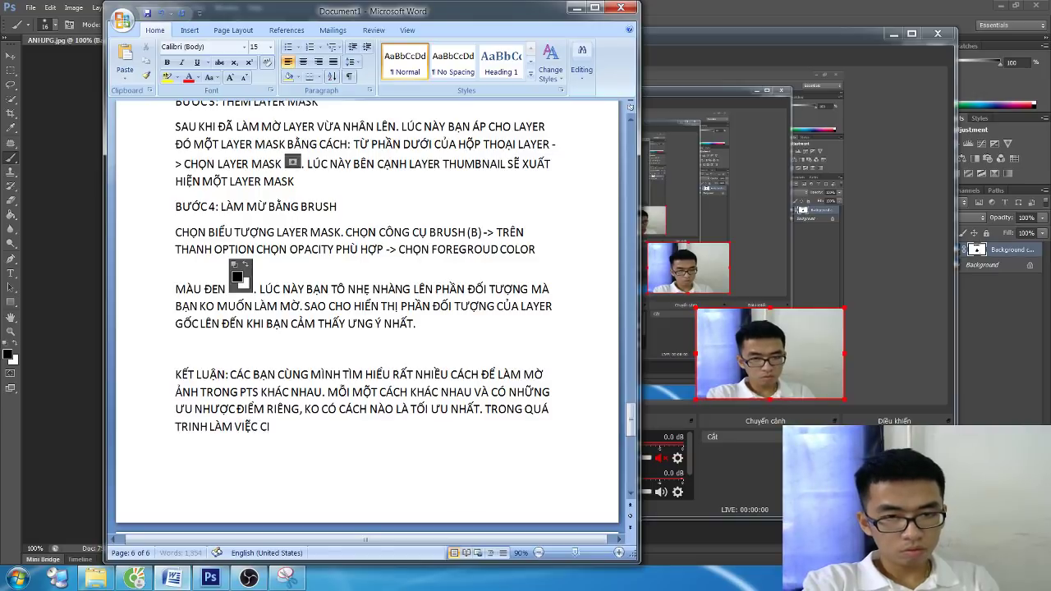
{"action": "type", "text": "ỦA MI"}
{"action": "key", "text": "BackSpace"}
{"action": "key", "text": "BackSpace"}
{"action": "key", "text": "BackSpace"}
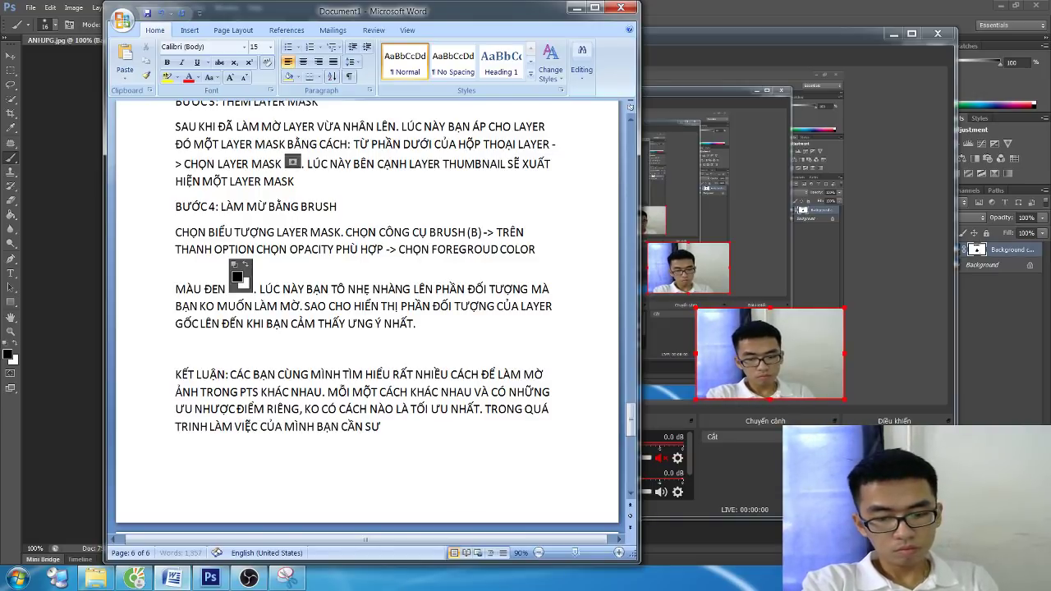
{"action": "type", "text": "Ử DỤNG MỘT CÁCH LINH HOẠT"}
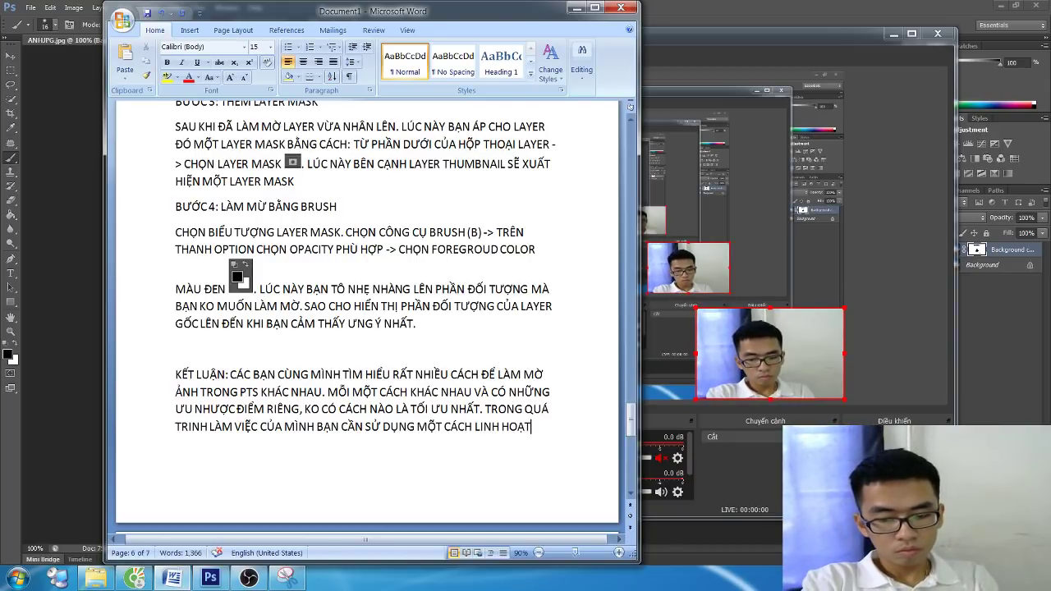
{"action": "type", "text": ", NHƯ VẬY MỚI ĐẠT DU"}
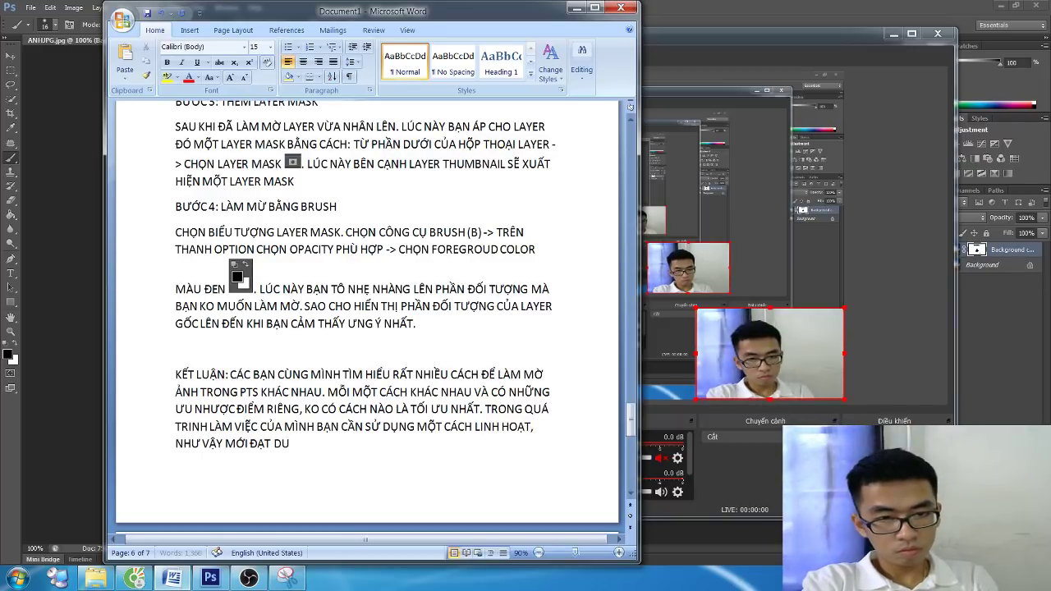
{"action": "key", "text": "BackSpace"}
{"action": "key", "text": "BackSpace"}
{"action": "type", "text": "ĐƯỢC KẾT QUẢ"}
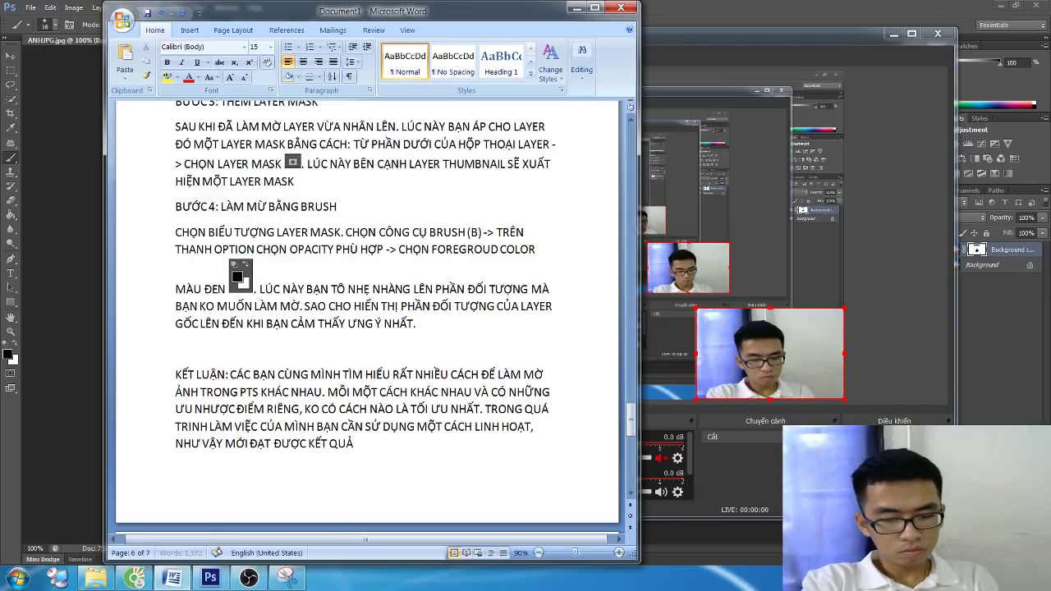
{"action": "type", "text": " TỐT NHẤT"}
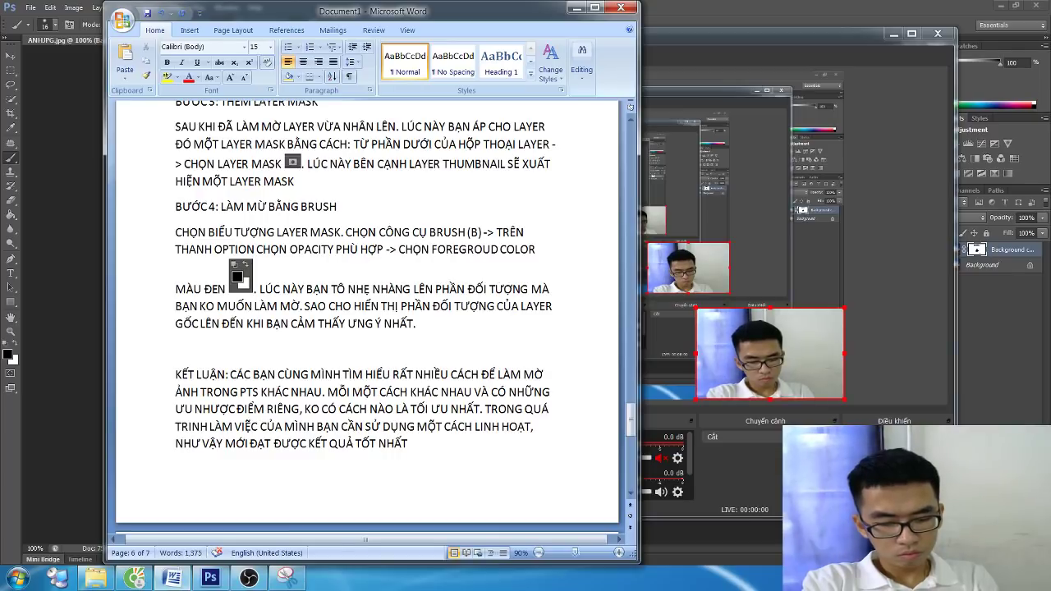
{"action": "type", "text": "."}
Step: Start the closing paragraph with 'MONG RẰNG' about this photo-blurring guide
{"action": "scroll", "coordinate": [366, 312], "scroll_direction": "down", "scroll_amount": 2}
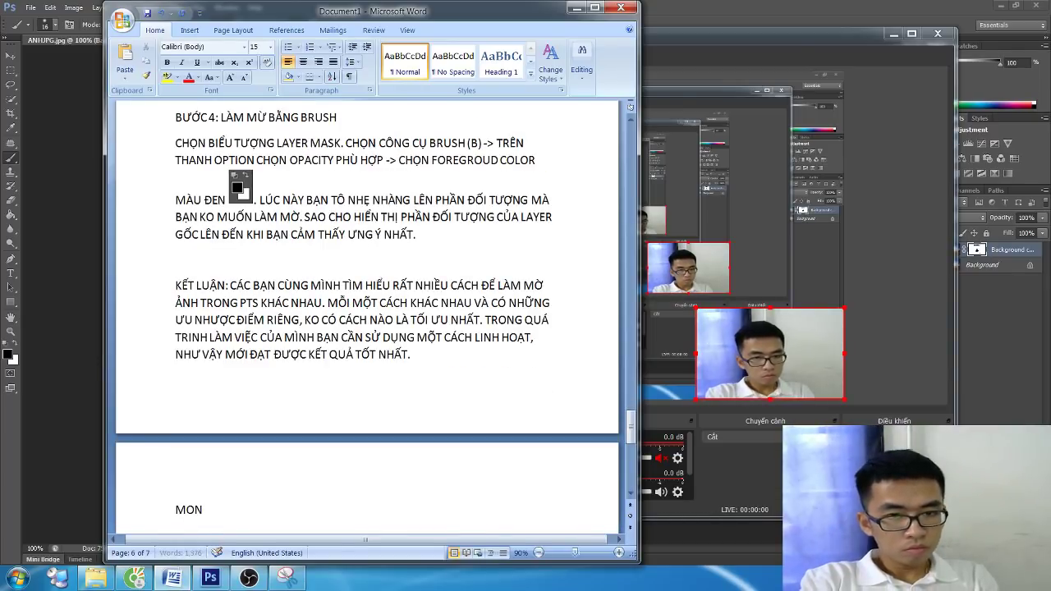
{"action": "key", "text": "BackSpace"}
{"action": "key", "text": "BackSpace"}
{"action": "key", "text": "BackSpace"}
{"action": "scroll", "coordinate": [171, 461], "scroll_direction": "down", "scroll_amount": 2}
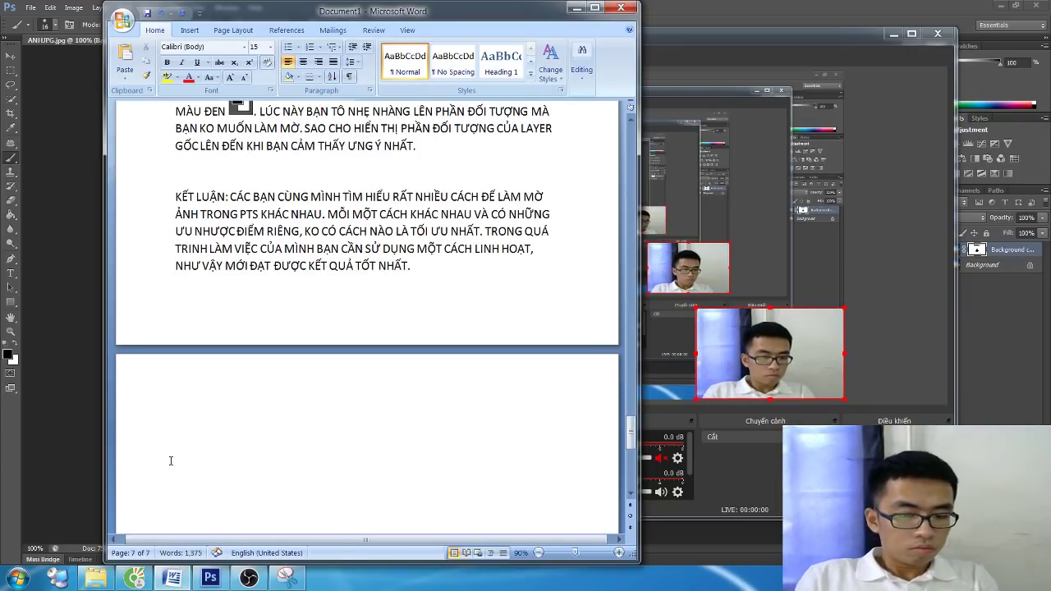
{"action": "type", "text": "MONG RẮN"}
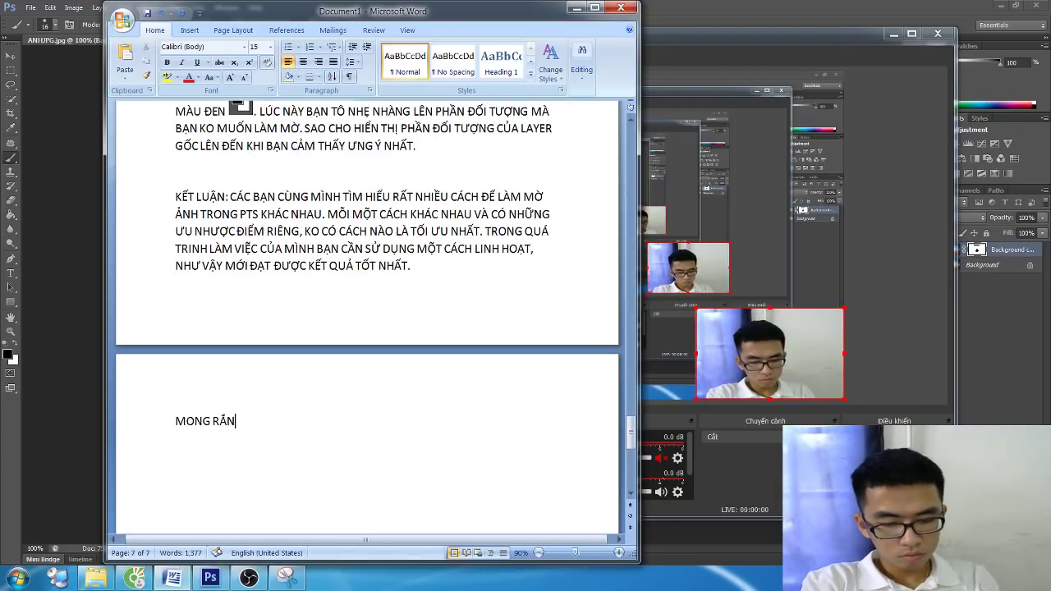
{"action": "type", "text": "G VIDEO HƯƠ"}
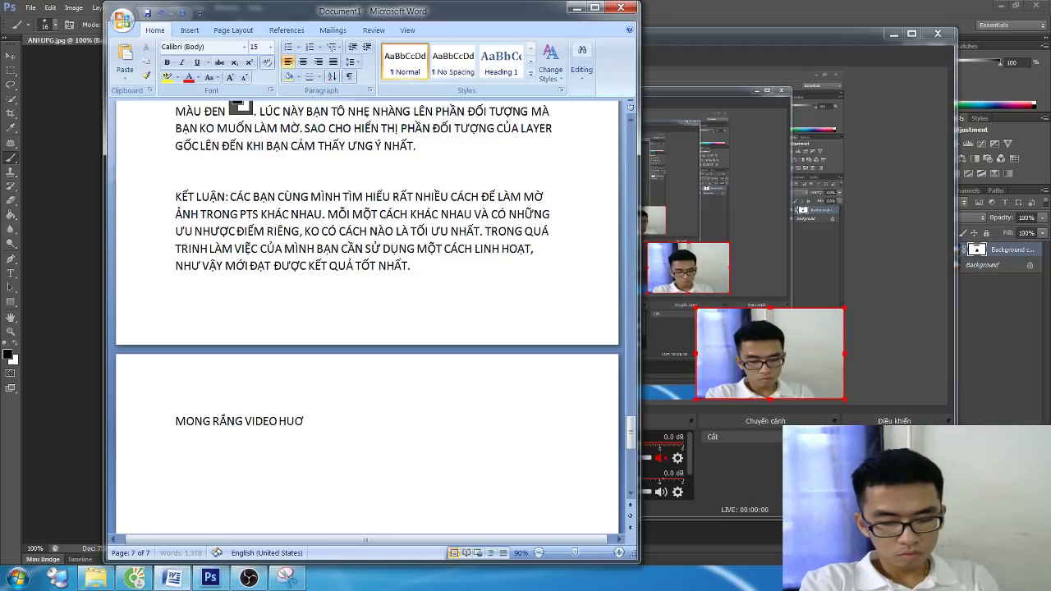
{"action": "type", "text": "A"}
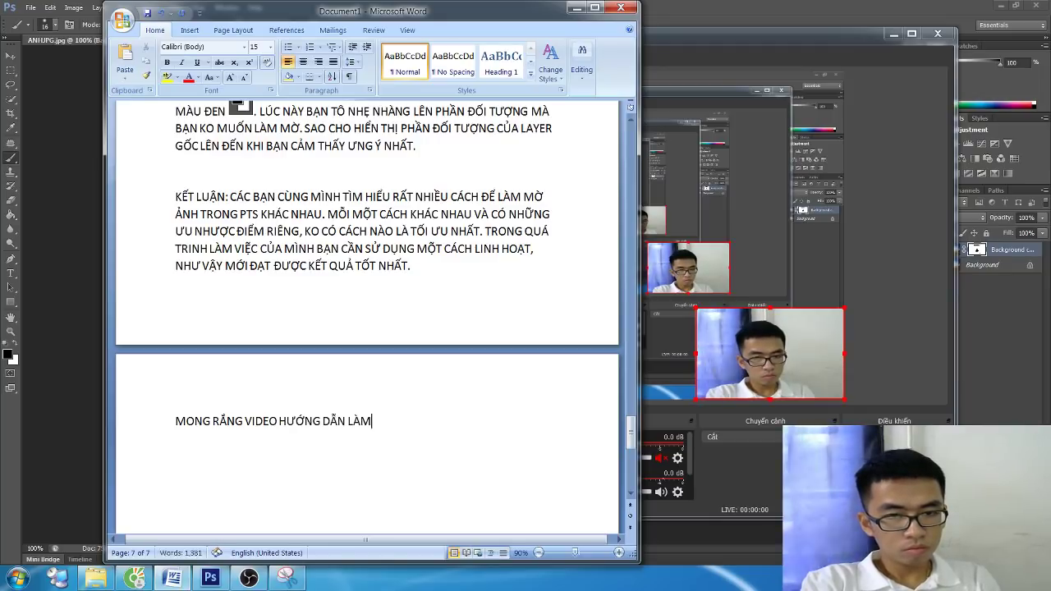
{"action": "key", "text": "BackSpace"}
{"action": "key", "text": "BackSpace"}
{"action": "type", "text": "XUẤT F"}
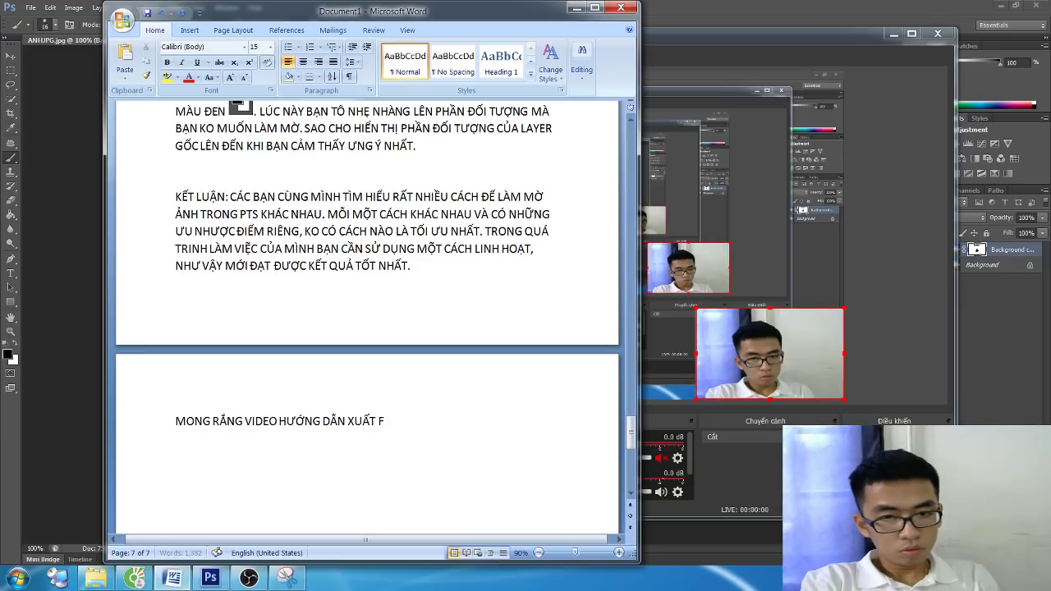
{"action": "key", "text": "BackSpace"}
{"action": "type", "text": "ĐUI"}
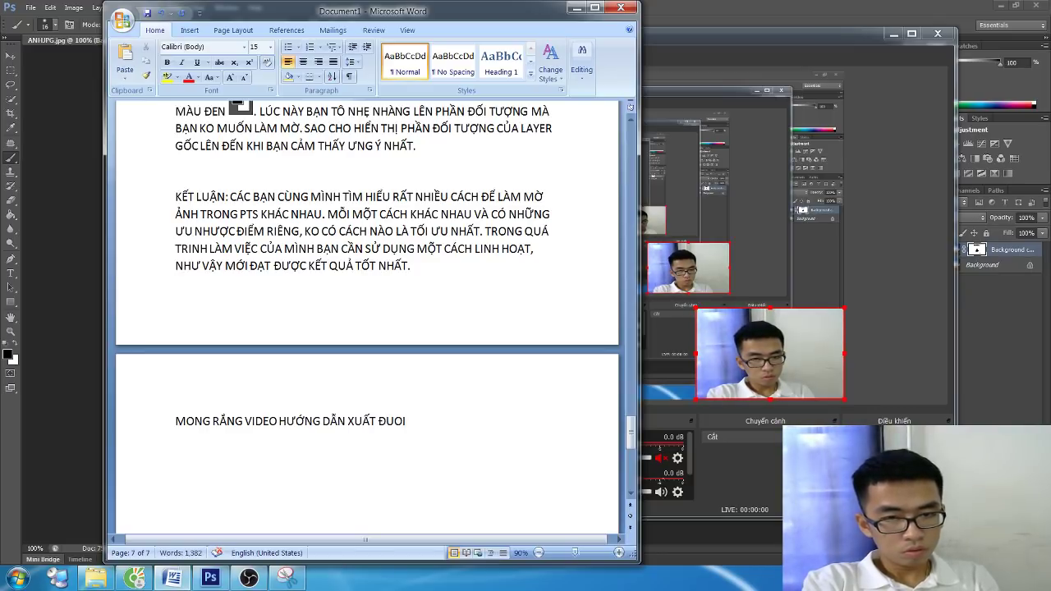
{"action": "type", "text": "E "}
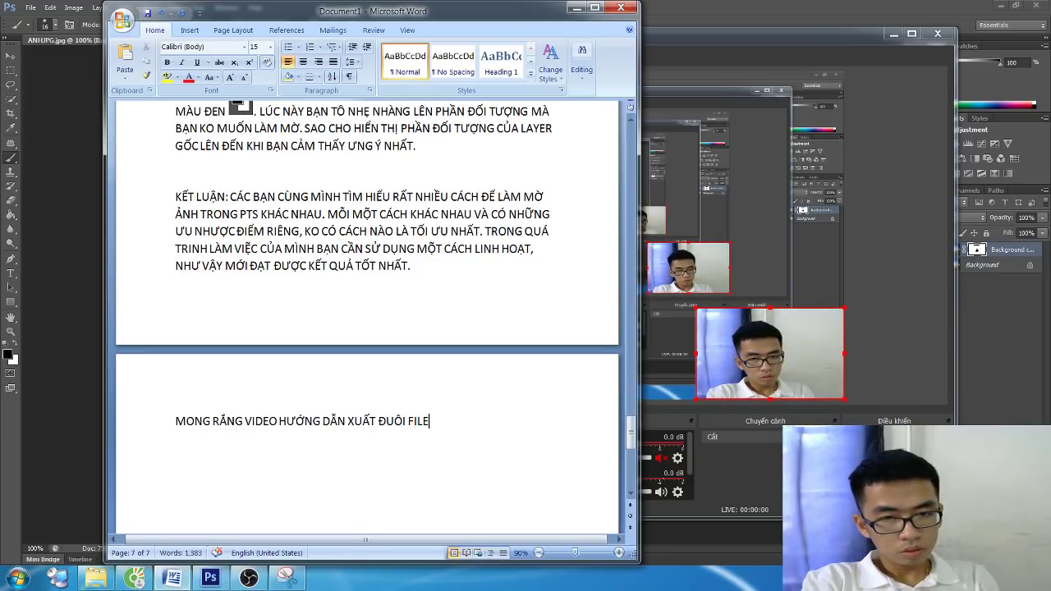
{"action": "type", "text": "ẢNH VÀ LÀM M"}
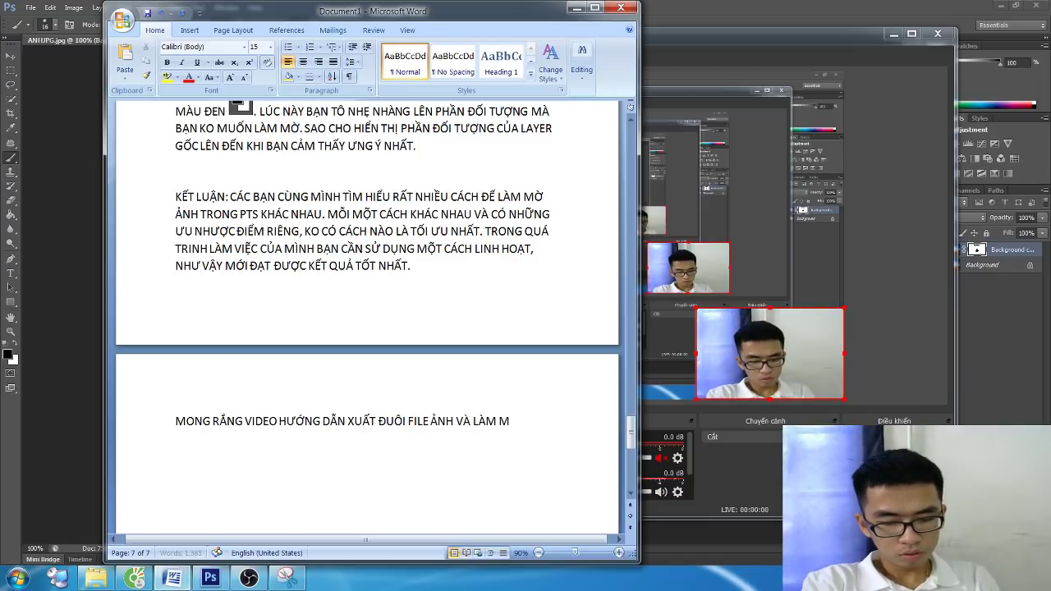
{"action": "type", "text": "Ơ"}
{"action": "key", "text": "BackSpace"}
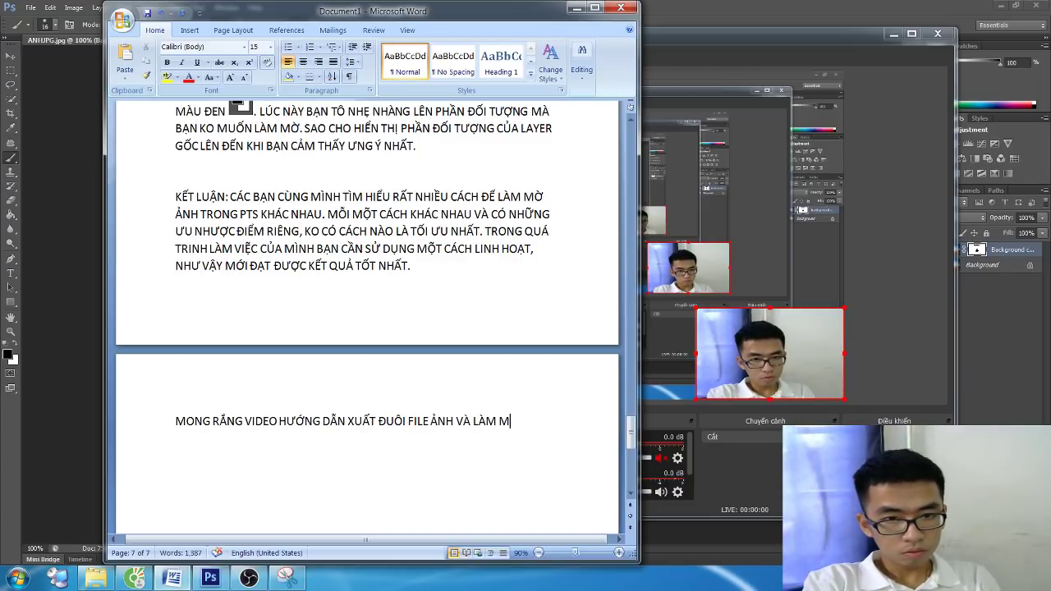
Step: Finish the closing paragraph about helping your study and work, ending 'CỦA CÁC BẠN.'
{"action": "type", "text": "HÌN"}
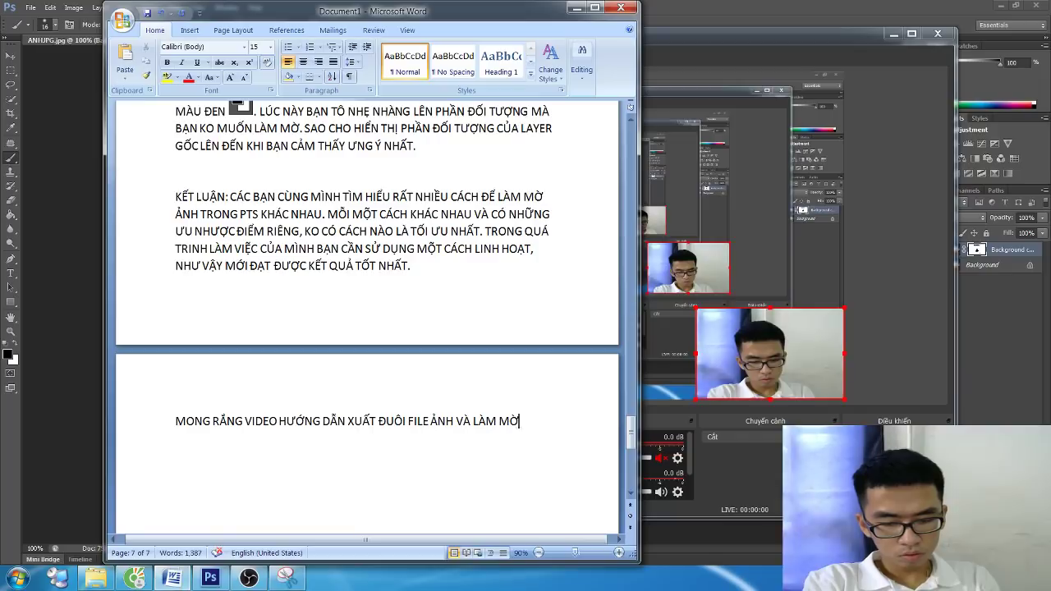
{"action": "type", "text": "H ẢNH TRON"}
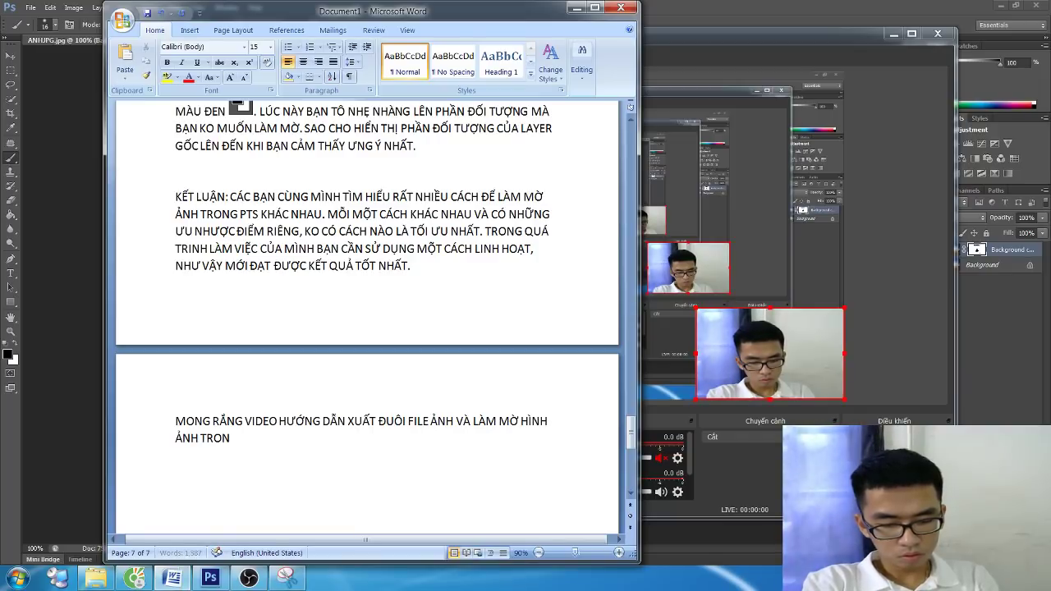
{"action": "type", "text": "G ƠT"}
{"action": "key", "text": "BackSpace"}
{"action": "key", "text": "BackSpace"}
{"action": "type", "text": "PTS"}
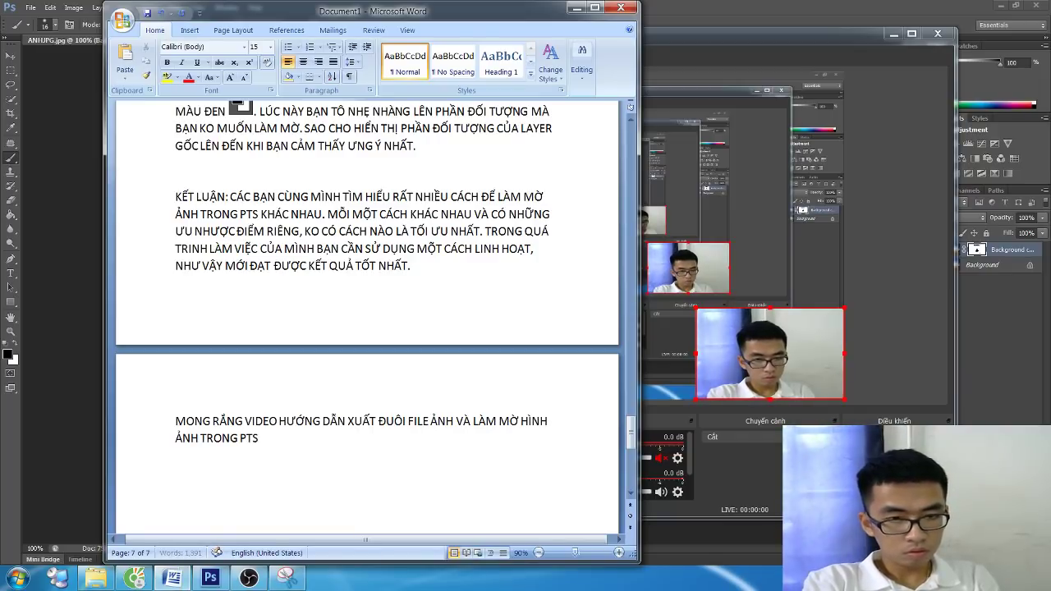
{"action": "type", "text": " NÀY, SẼ GIUP"}
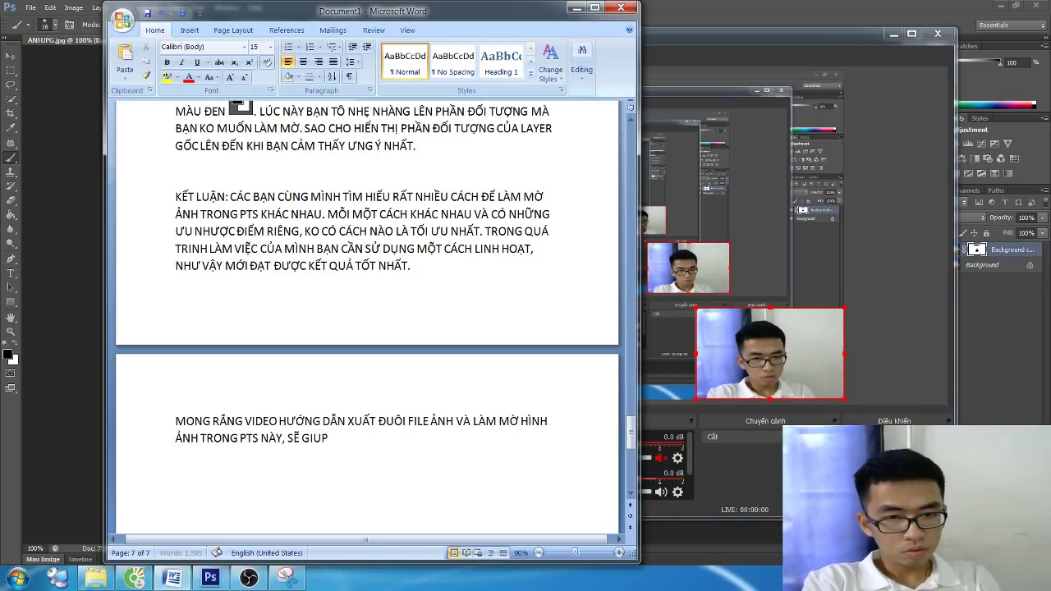
{"action": "type", "text": "N C"}
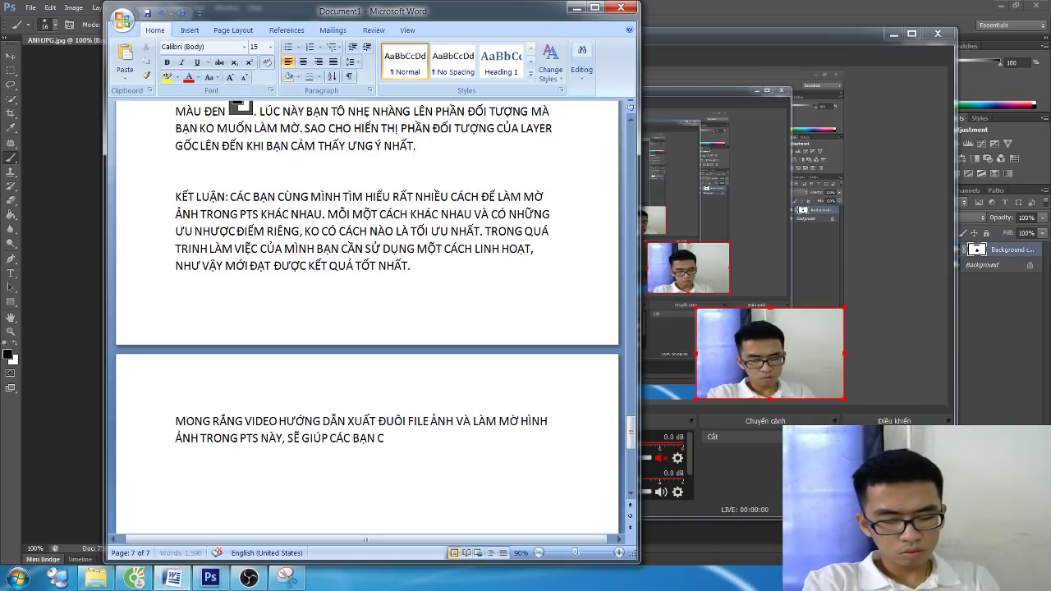
{"action": "type", "text": "Ó THÊM NHIỀU"}
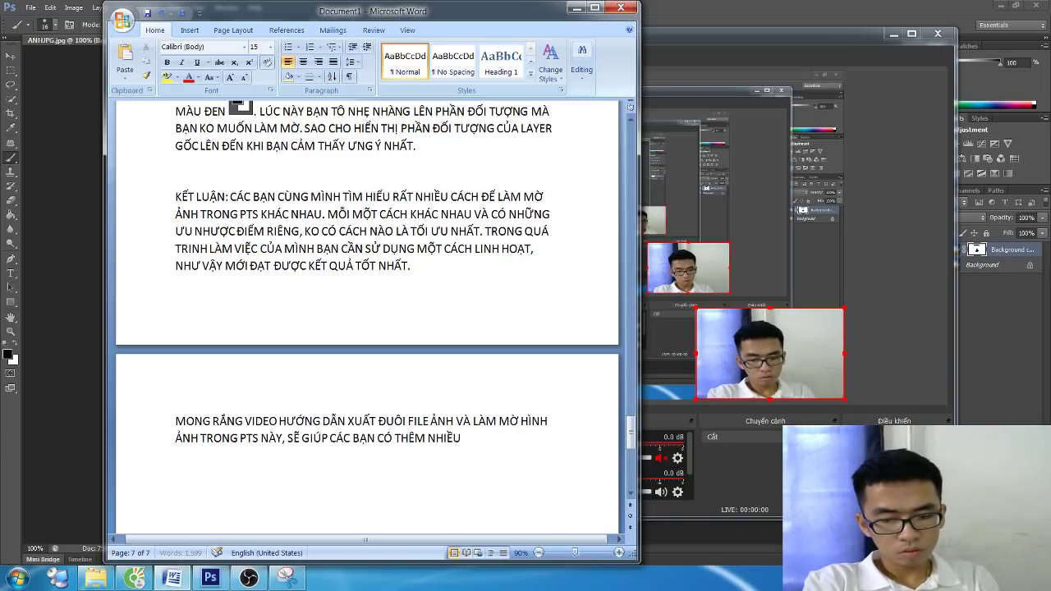
{"action": "type", "text": " KIẾN THỨC VỀ SỬ"}
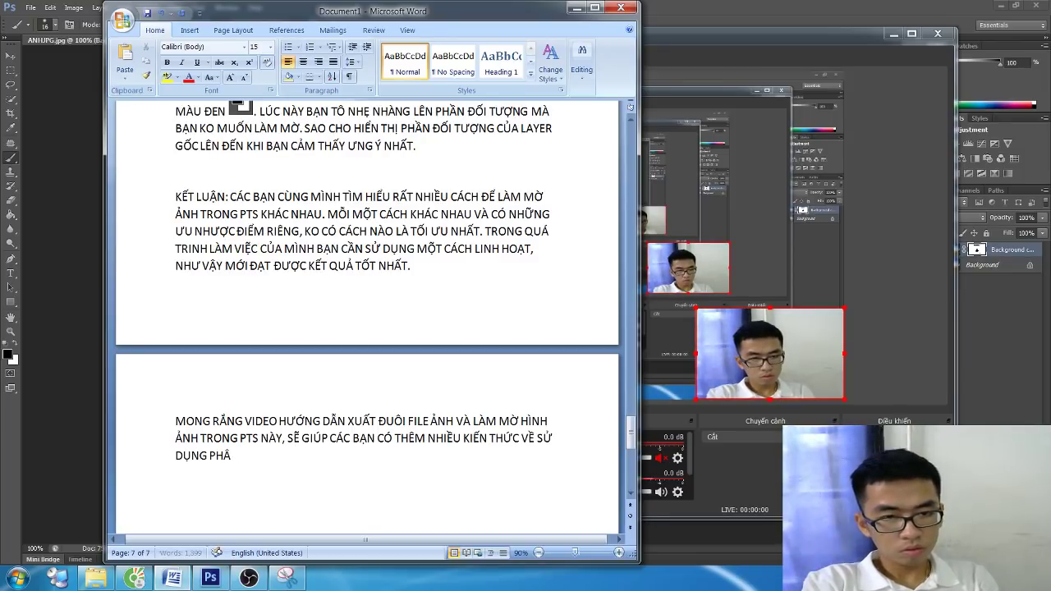
{"action": "type", "text": "ẦN M"}
{"action": "type", "text": " PHÔT"}
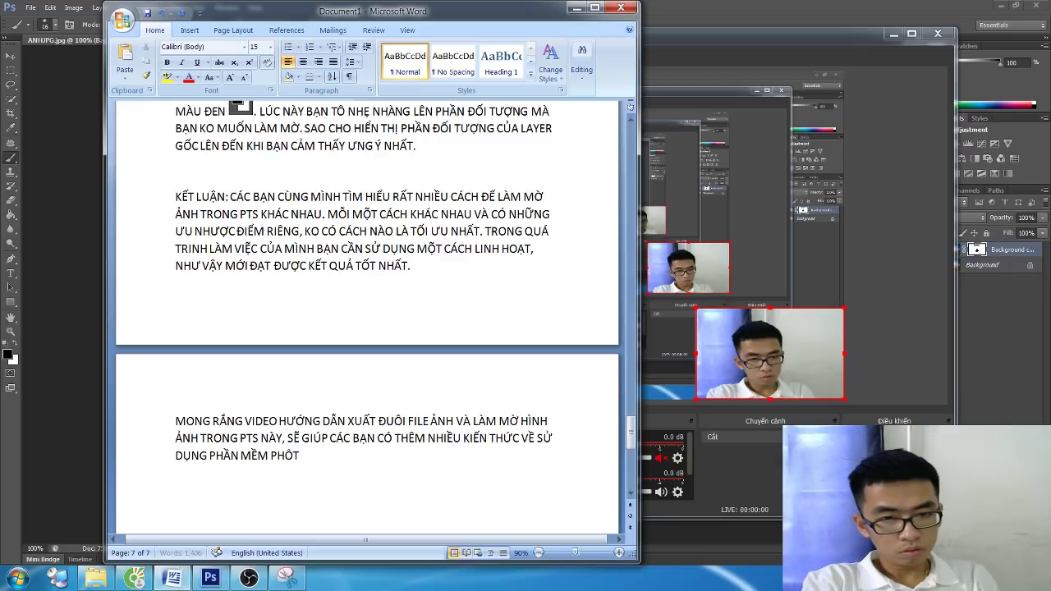
{"action": "key", "text": "BackSpace"}
{"action": "key", "text": "BackSpace"}
{"action": "type", "text": "OTOSHOP."}
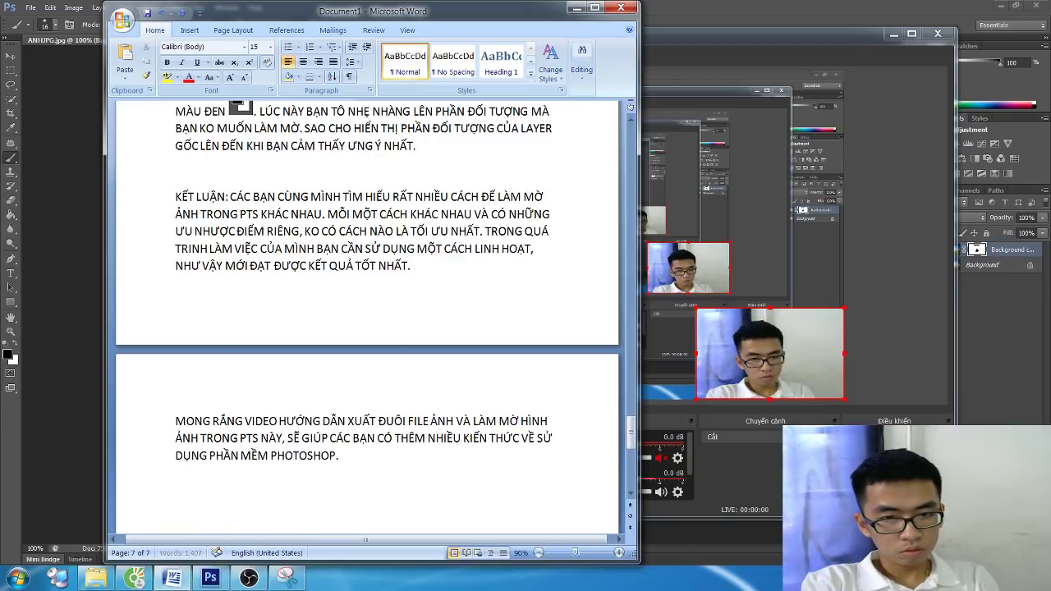
{"action": "type", "text": " QUA Đ"}
{"action": "type", "text": "O QUÁTRÌNH HỌ"}
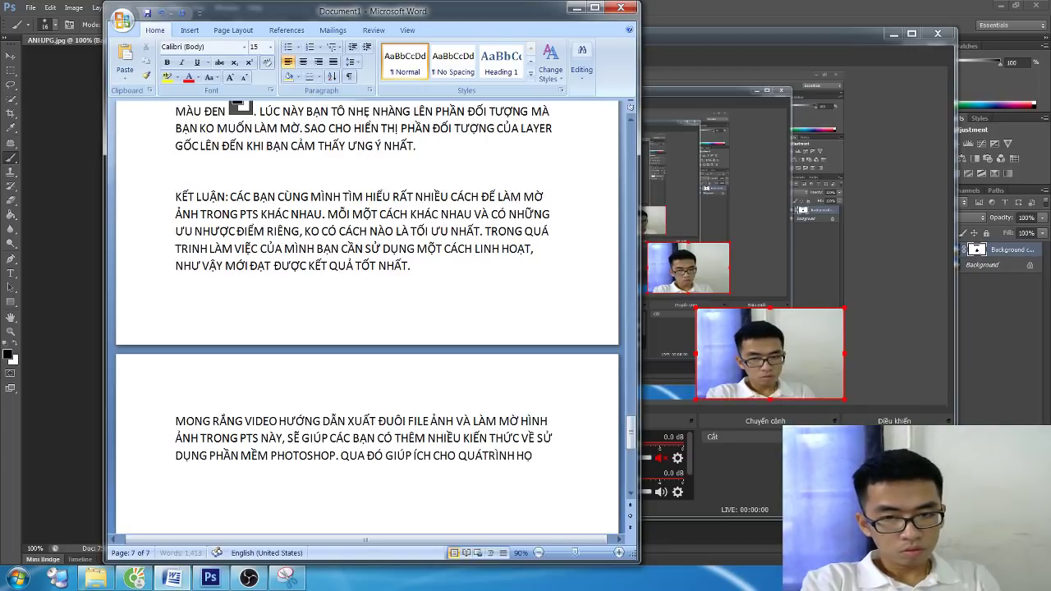
{"action": "key", "text": "BackSpace"}
{"action": "key", "text": "BackSpace"}
{"action": "key", "text": "BackSpace"}
{"action": "key", "text": "BackSpace"}
{"action": "key", "text": "BackSpace"}
{"action": "key", "text": "BackSpace"}
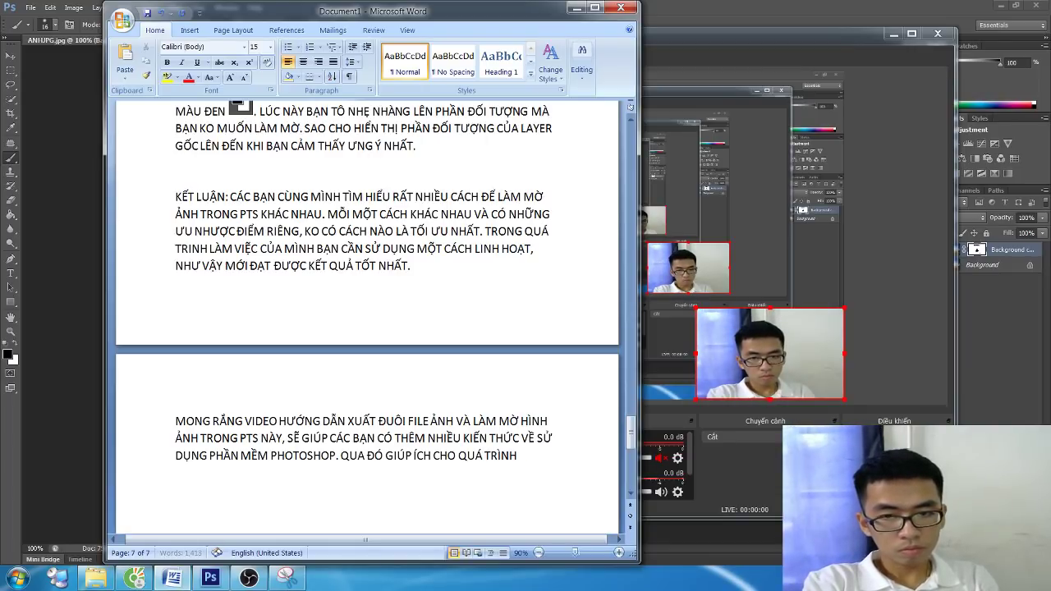
{"action": "type", "text": "TẬP VÀ"}
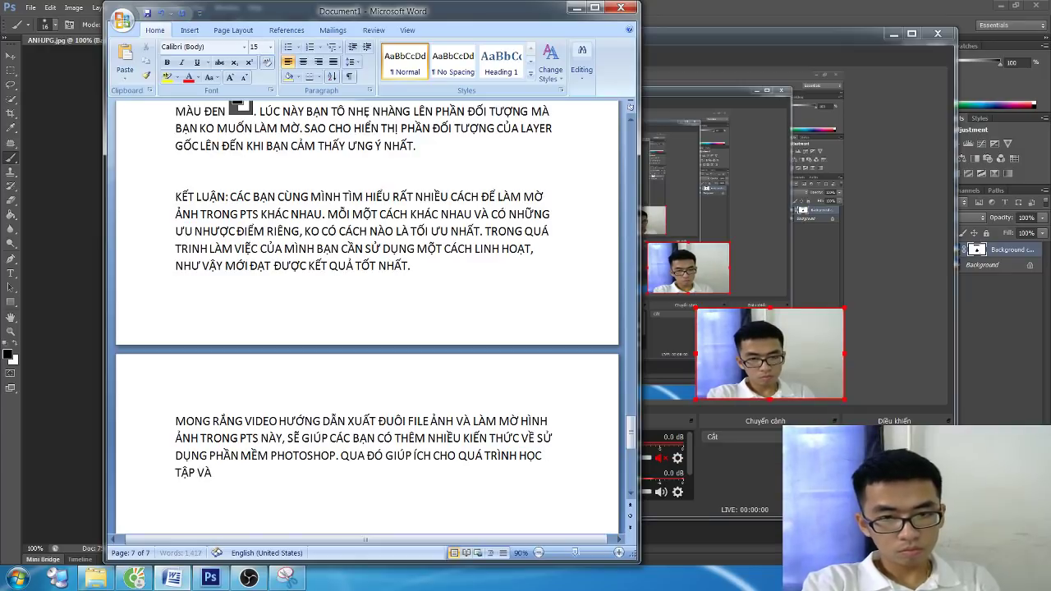
{"action": "type", "text": " LÀM VIE"}
{"action": "type", "text": "ỆC CỦA CÁC"}
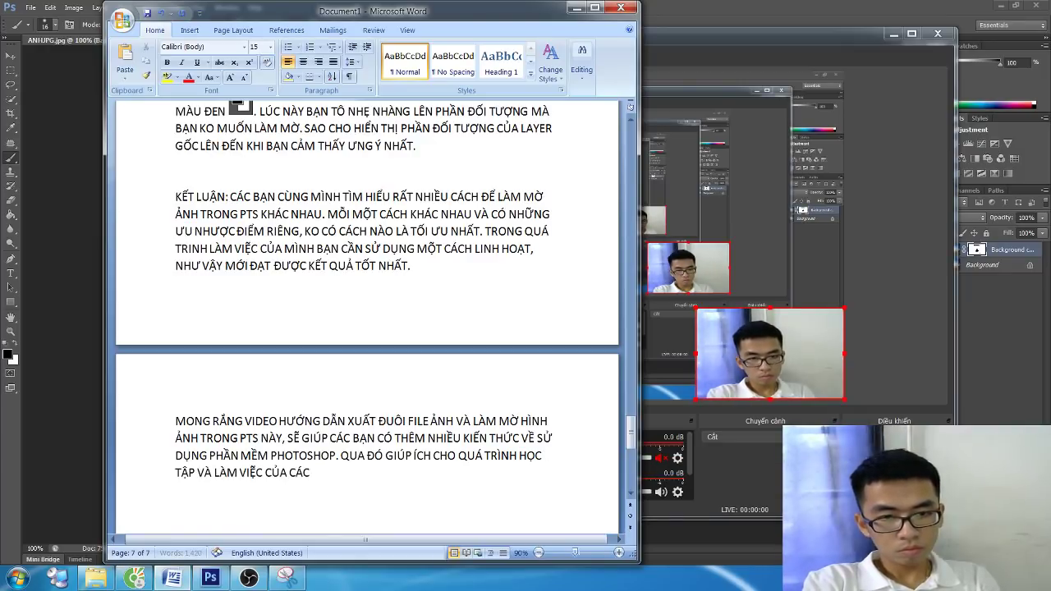
{"action": "type", "text": " BAN"}
{"action": "key", "text": "BackSpace"}
{"action": "key", "text": "BackSpace"}
{"action": "type", "text": "A"}
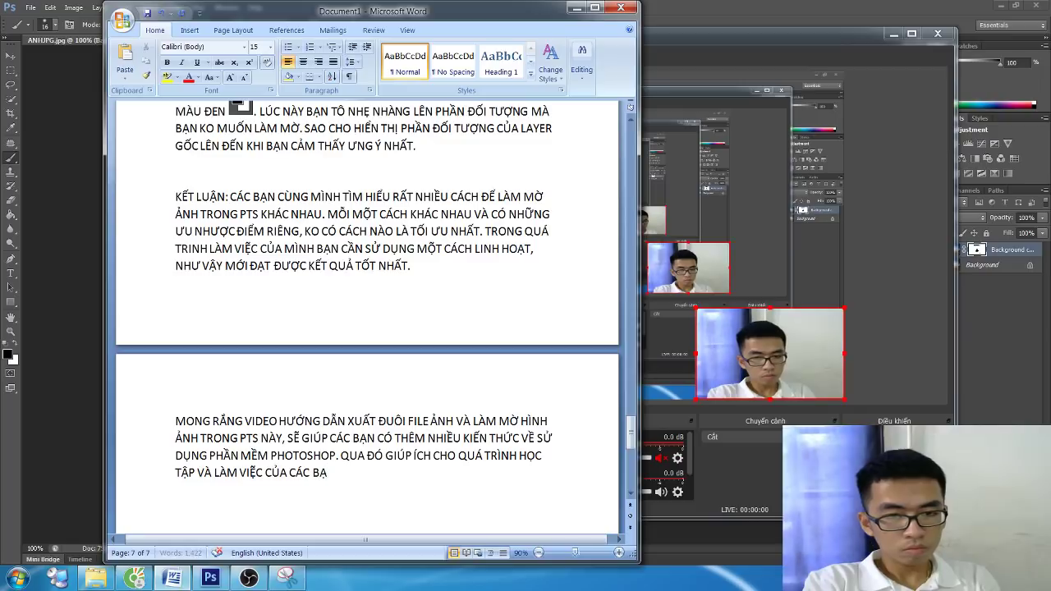
{"action": "type", "text": "ẠN."}
Step: Add a new line reading 'THANKS FOR WATCHING ^^.' below the closing paragraph
{"action": "scroll", "coordinate": [97, 475], "scroll_direction": "down", "scroll_amount": 2}
{"action": "scroll", "coordinate": [97, 475], "scroll_direction": "down", "scroll_amount": 2}
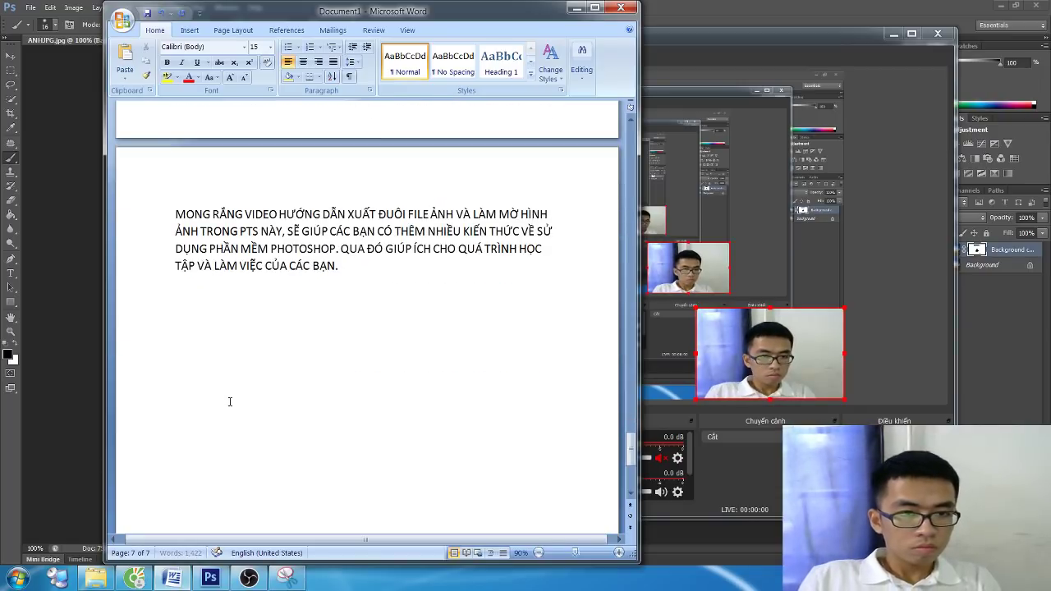
{"action": "key", "text": "Return"}
{"action": "type", "text": "THANKS F"}
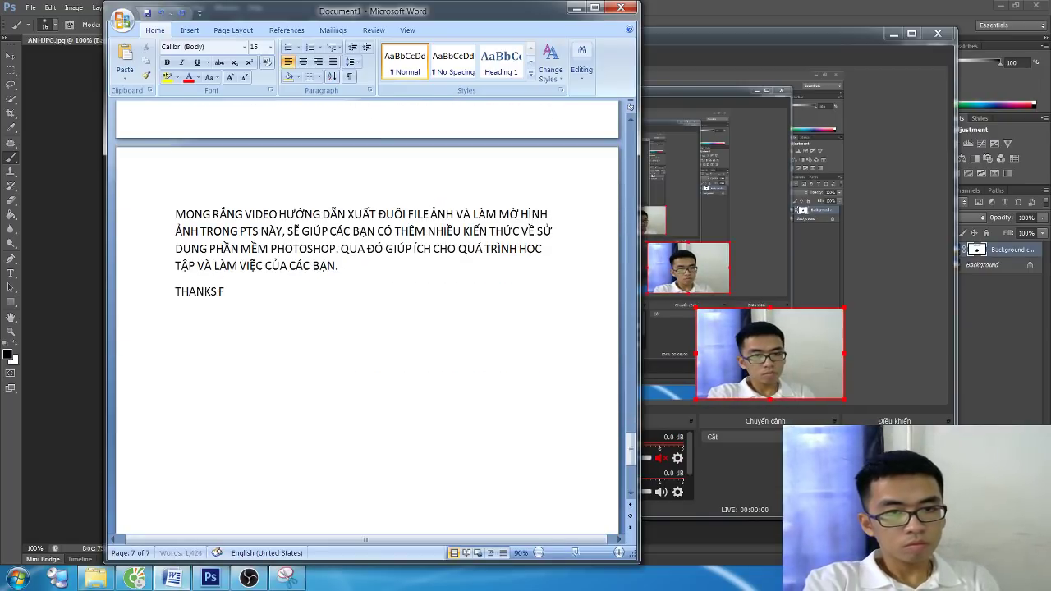
{"action": "type", "text": "OR WATCH"}
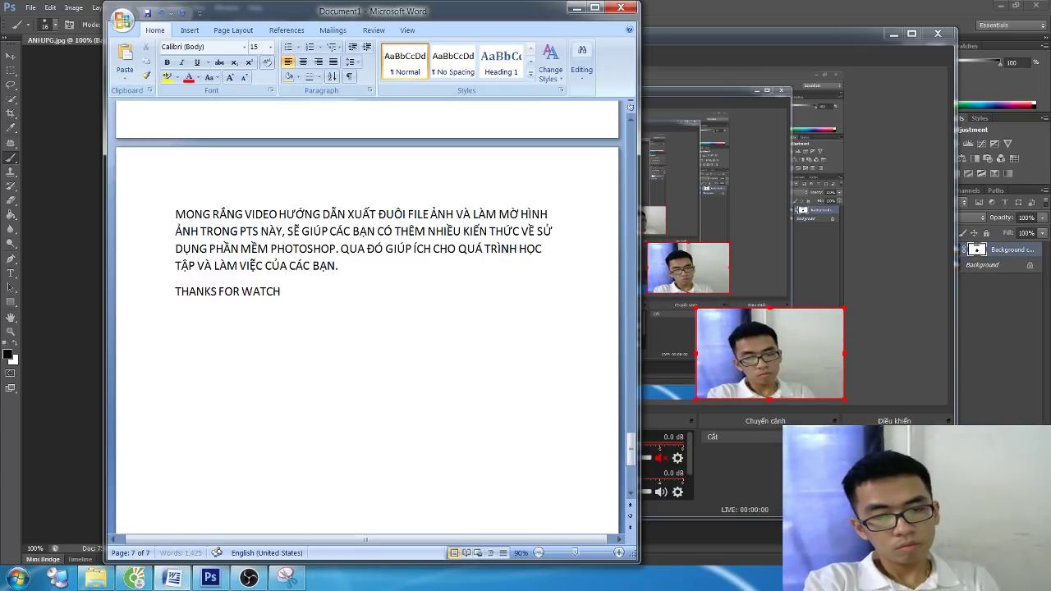
{"action": "type", "text": "ING ^^."}
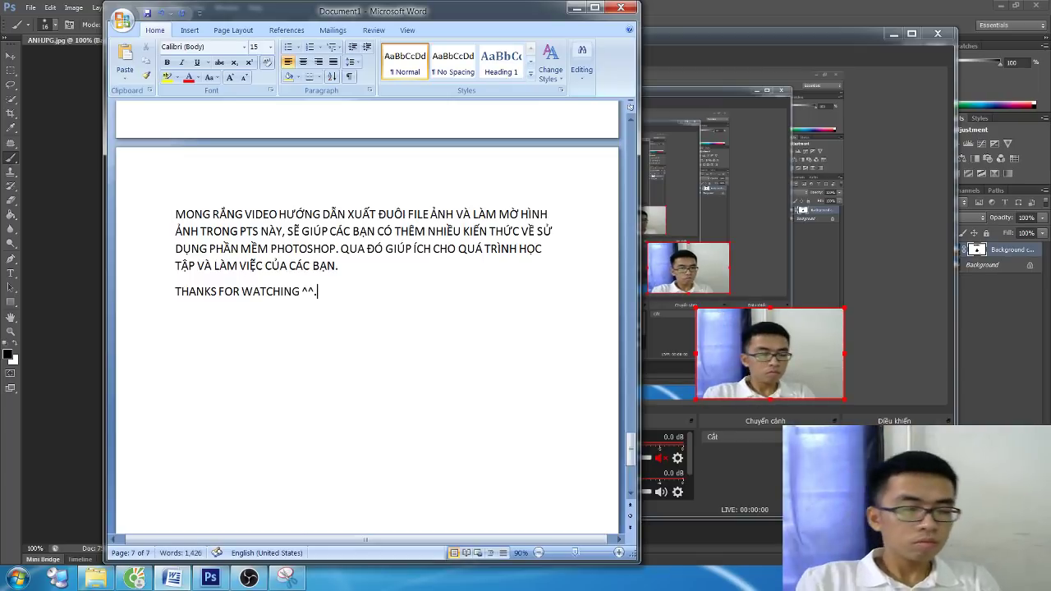
Step: Set the 'THANKS FOR WATCHING ^^.' line to font size 30
{"action": "left_click_drag", "start_coordinate": [323, 292], "coordinate": [178, 291]}
{"action": "type", "text": "2"}
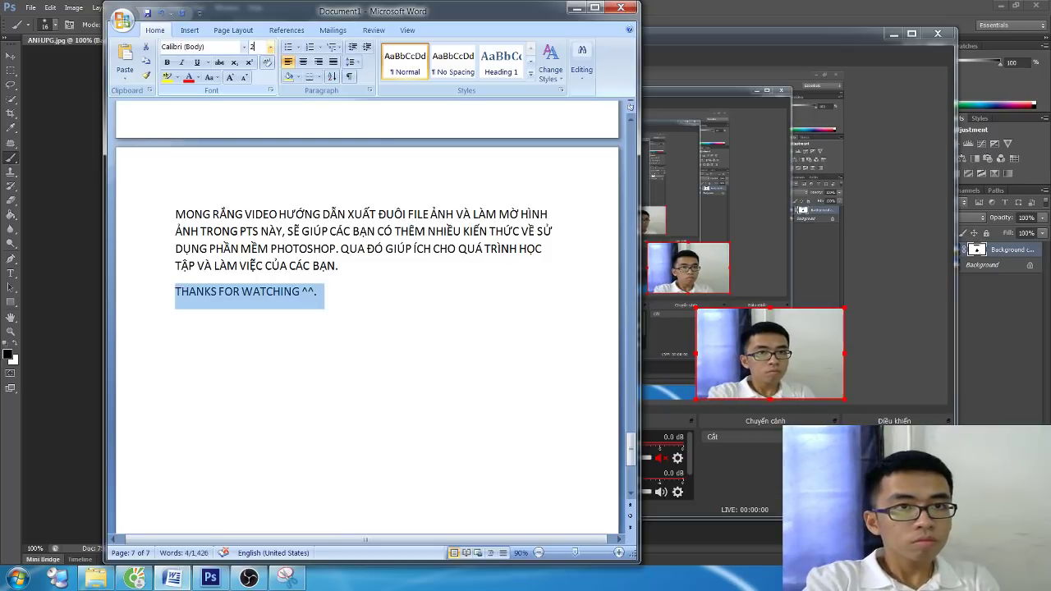
{"action": "left_click", "coordinate": [253, 47]}
{"action": "type", "text": "30"}
{"action": "key", "text": "Return"}
{"action": "left_click", "coordinate": [409, 328]}
Step: Glance at OBS, then scroll back up through the document to review it
{"action": "scroll", "coordinate": [409, 329], "scroll_direction": "up", "scroll_amount": 2}
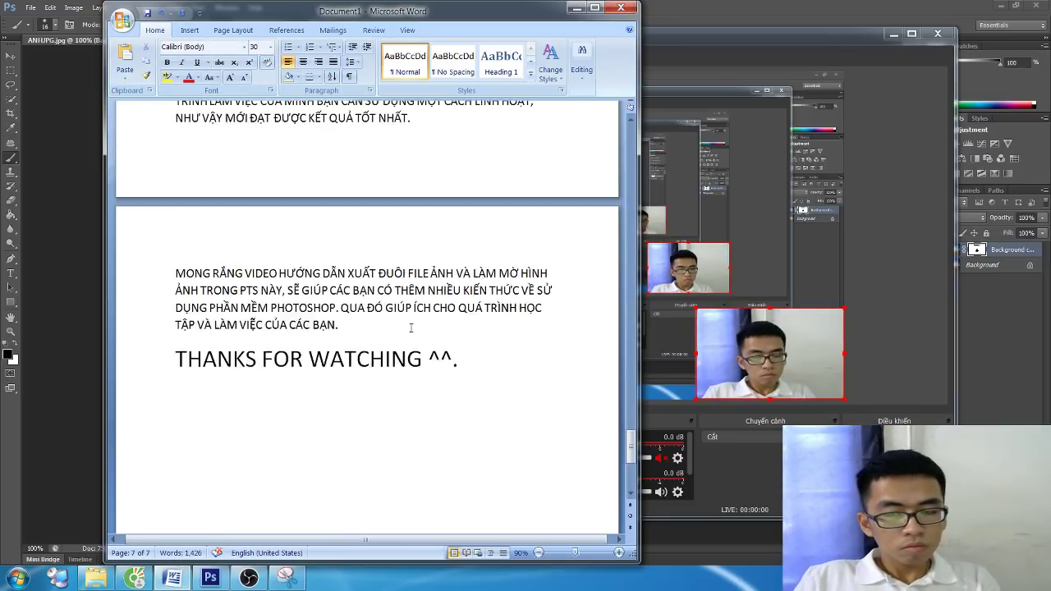
{"action": "scroll", "coordinate": [409, 329], "scroll_direction": "up", "scroll_amount": 1}
{"action": "left_click", "coordinate": [249, 578]}
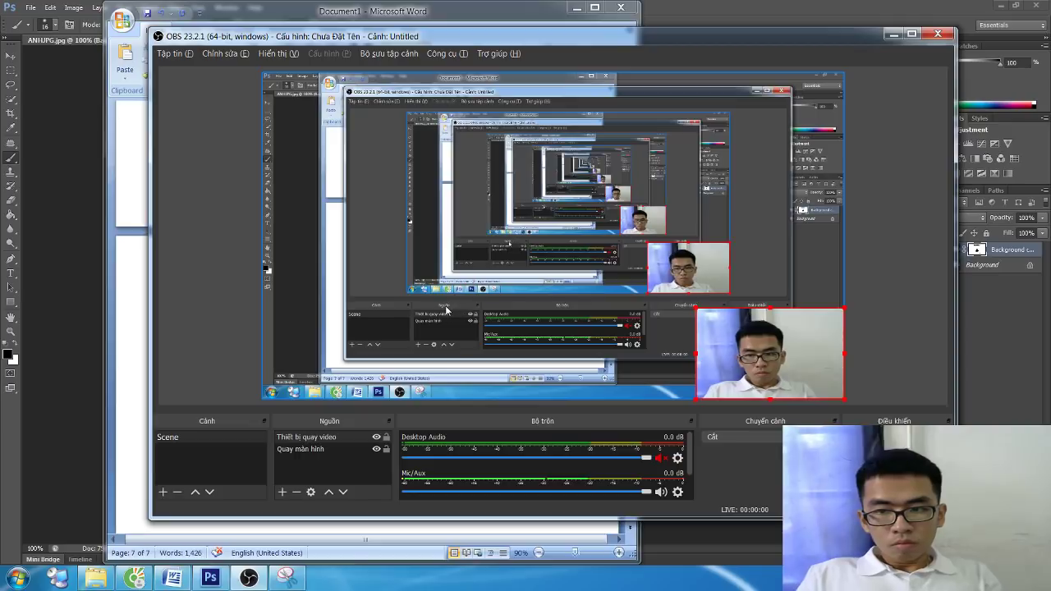
{"action": "left_click", "coordinate": [227, 556]}
{"action": "scroll", "coordinate": [409, 328], "scroll_direction": "up", "scroll_amount": 1}
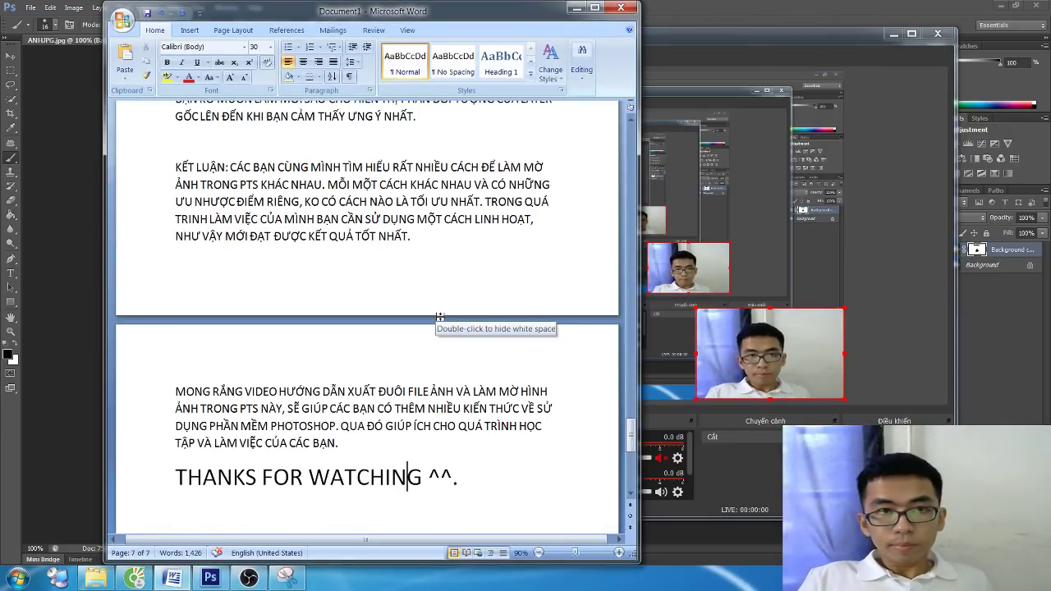
{"action": "scroll", "coordinate": [439, 317], "scroll_direction": "up", "scroll_amount": 1}
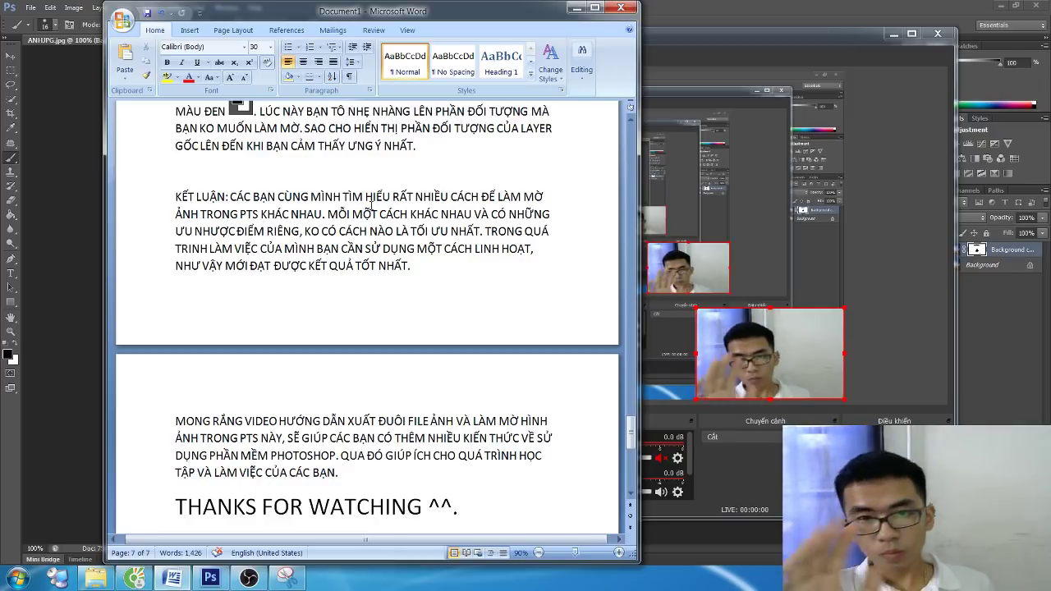
{"action": "scroll", "coordinate": [346, 255], "scroll_direction": "up", "scroll_amount": 3}
{"action": "scroll", "coordinate": [347, 256], "scroll_direction": "up", "scroll_amount": 2}
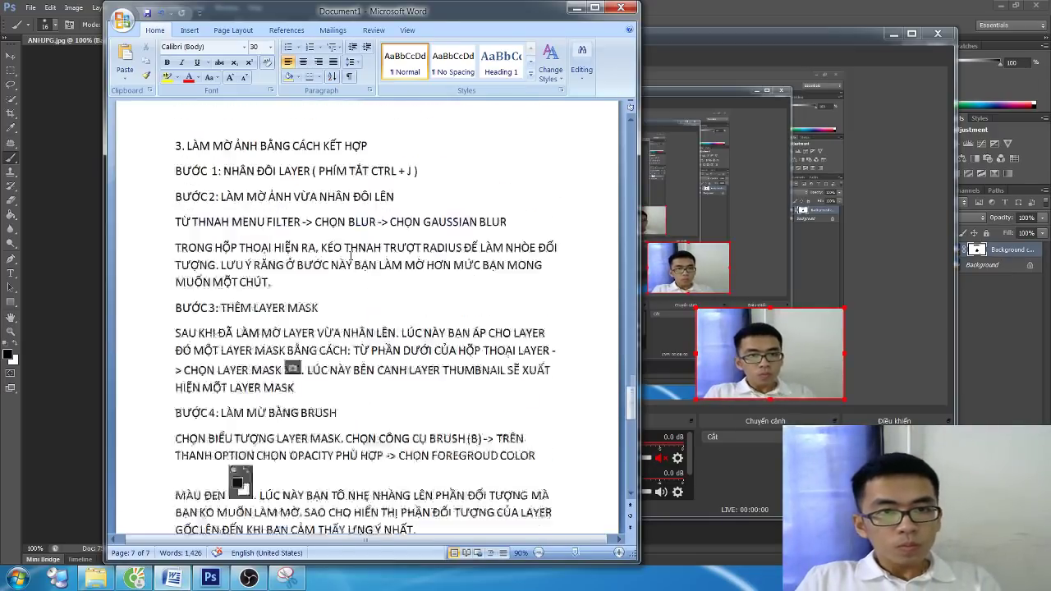
{"action": "mouse_move", "coordinate": [631, 407]}
{"action": "left_mouse_down"}
{"action": "mouse_move", "coordinate": [628, 277]}
{"action": "mouse_move", "coordinate": [620, 426]}
{"action": "left_mouse_up"}
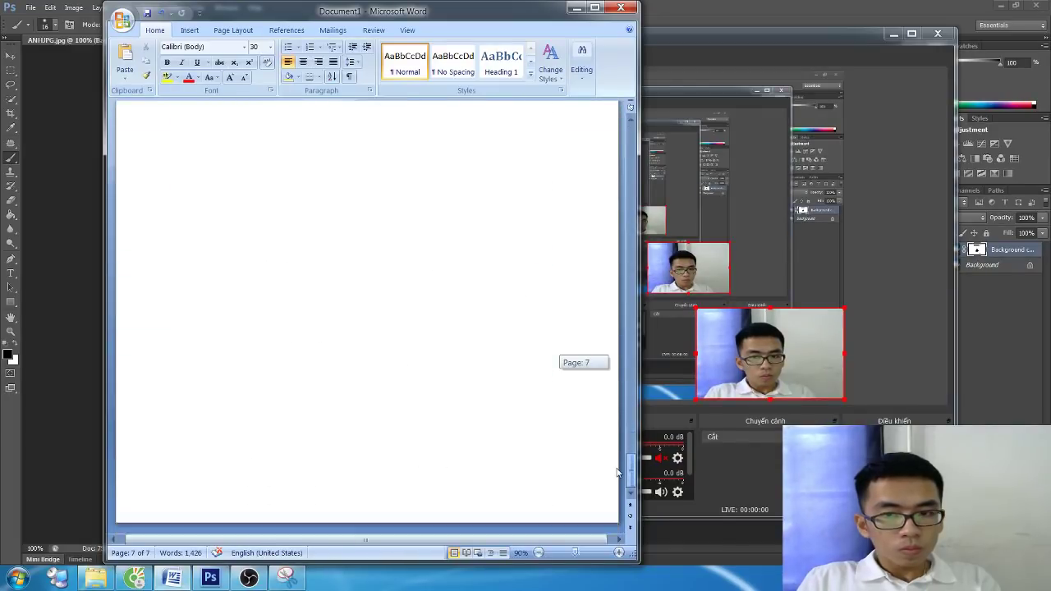
{"action": "left_click_drag", "start_coordinate": [620, 426], "coordinate": [628, 444]}
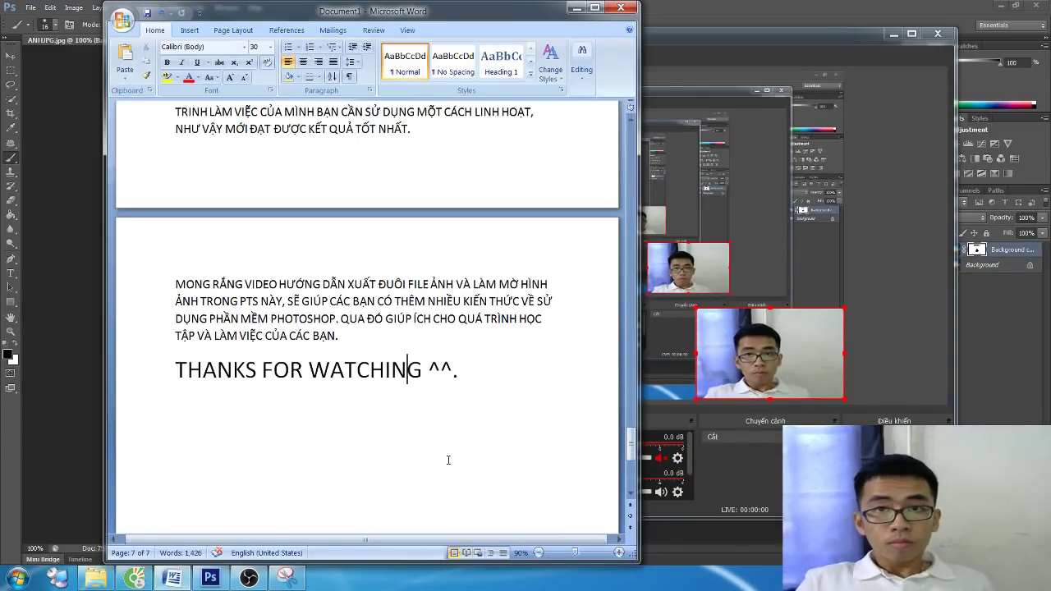
Step: Switch between Word and OBS on the taskbar, ending with OBS Studio in front
{"action": "left_click", "coordinate": [211, 578]}
{"action": "left_click", "coordinate": [248, 578]}
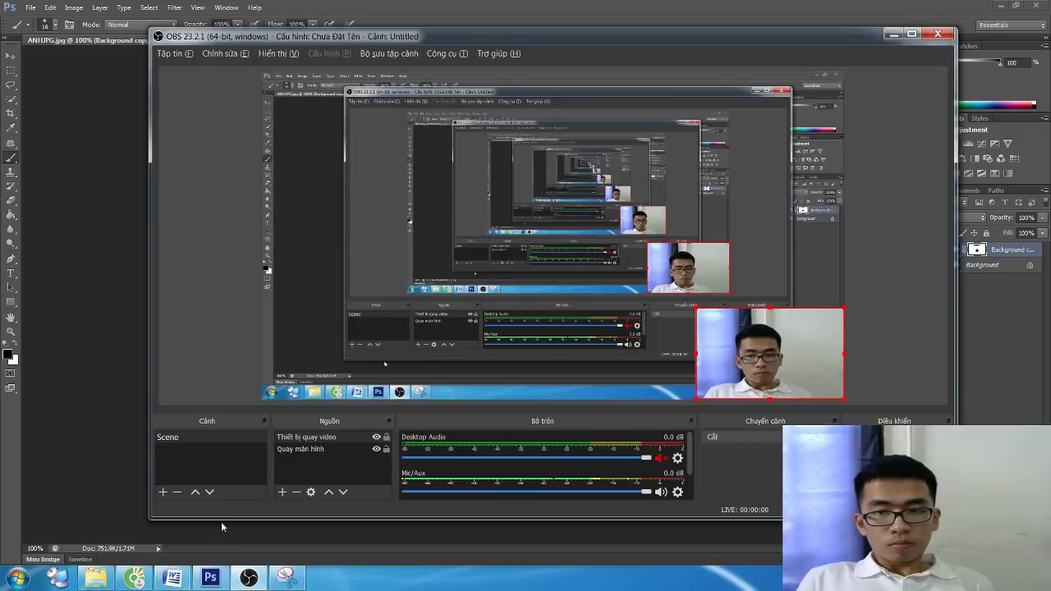
{"action": "left_click", "coordinate": [210, 578]}
{"action": "left_click", "coordinate": [172, 578]}
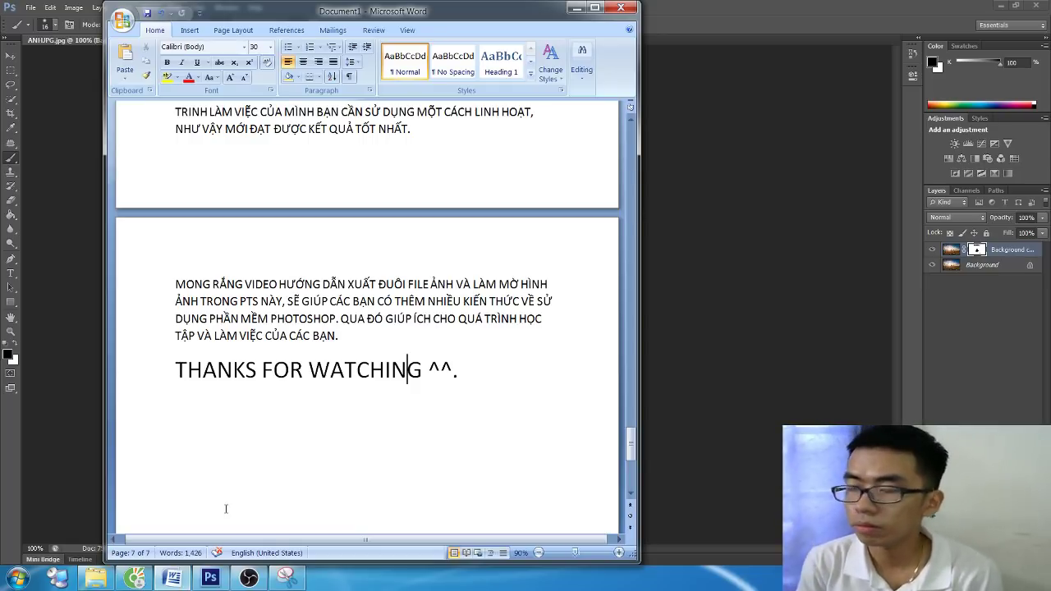
{"action": "left_click", "coordinate": [248, 578]}
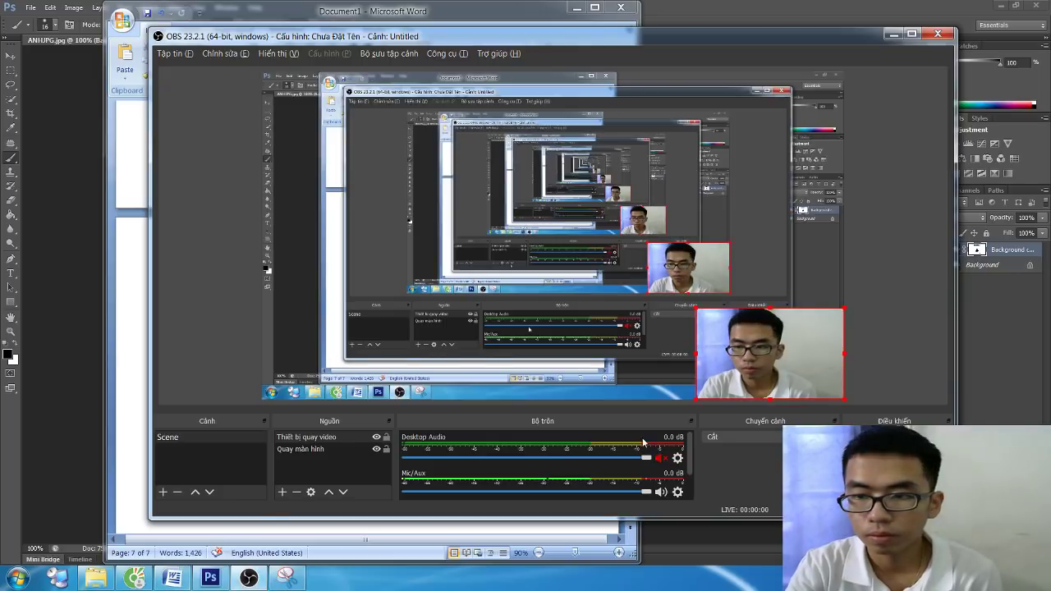